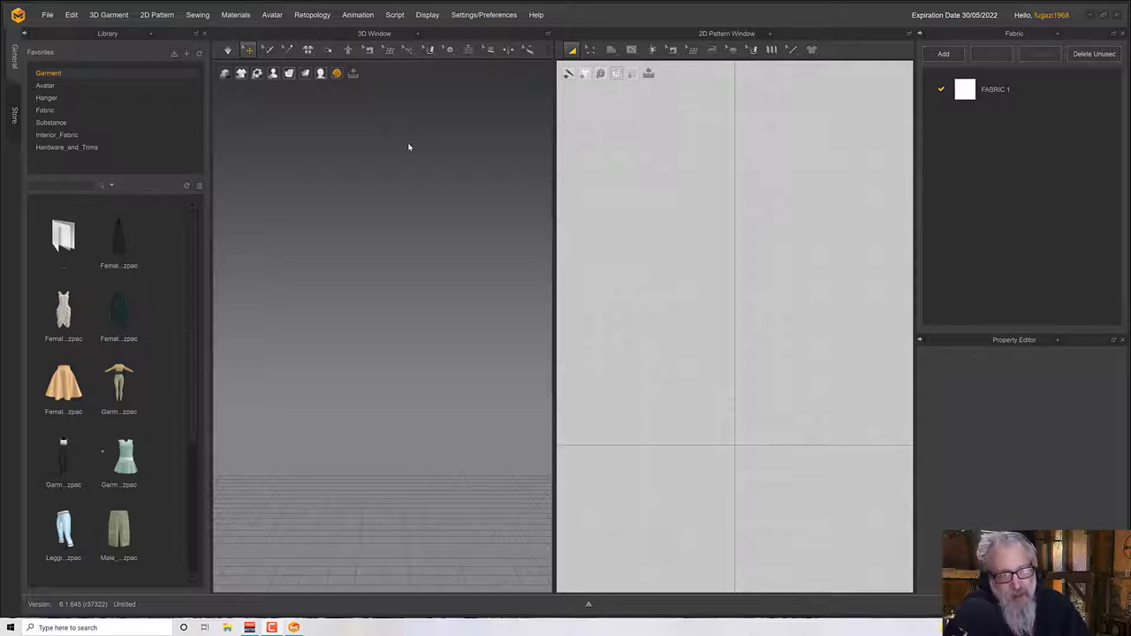
# Load the G8.avt avatar from the library and display it with a plain surface instead of its texture
pyautogui.click(51, 87)
pyautogui.doubleClick(71, 460)
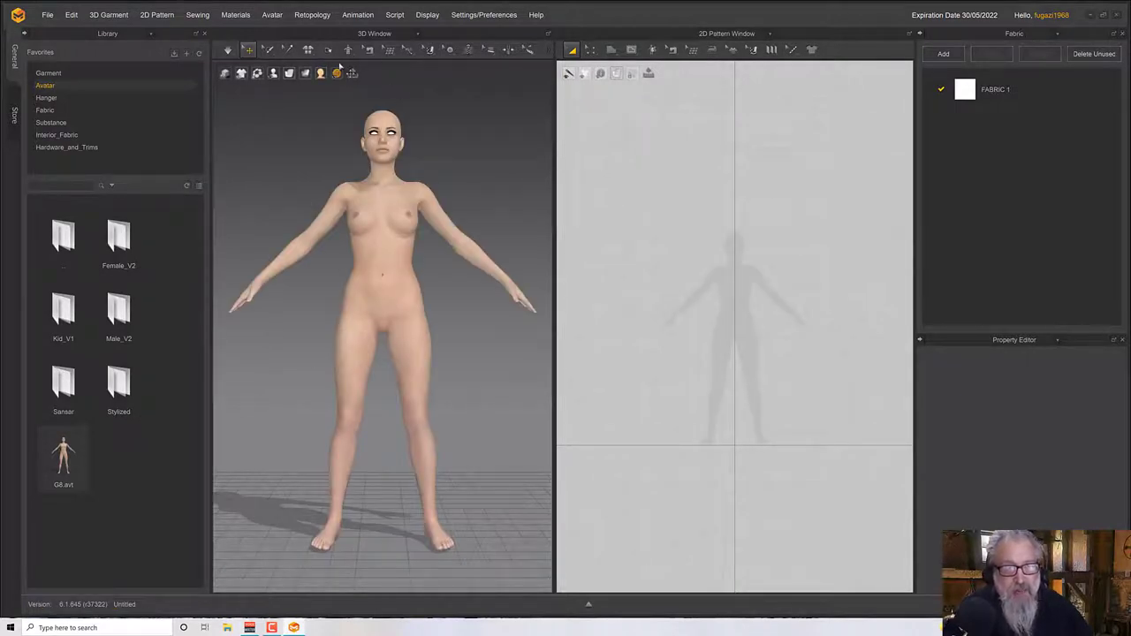
pyautogui.moveTo(322, 76)
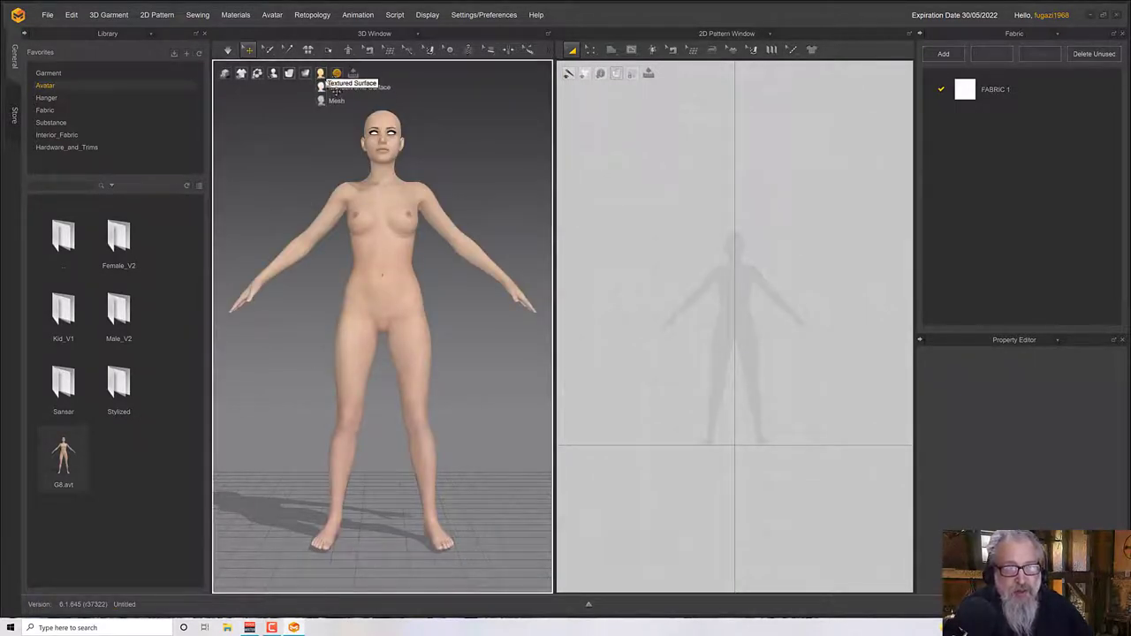
pyautogui.click(352, 86)
pyautogui.moveTo(418, 301); pyautogui.dragTo(420, 332, button='right')
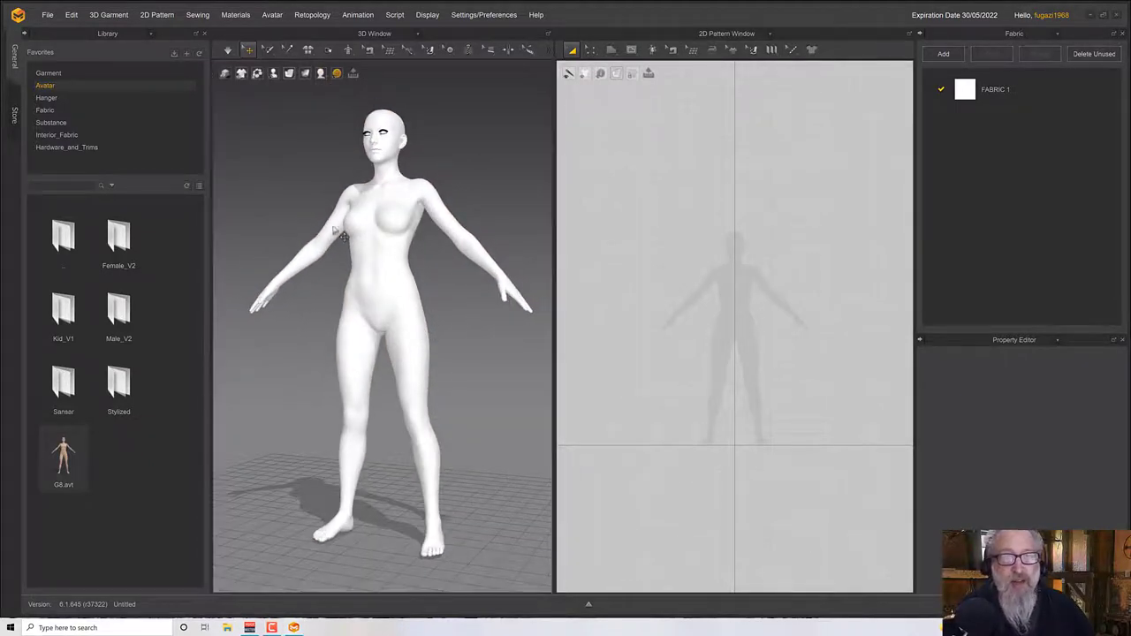
pyautogui.moveTo(397, 278)
pyautogui.mouseDown(button='right')
pyautogui.moveTo(391, 303)
pyautogui.moveTo(402, 285)
pyautogui.mouseUp(button='right')
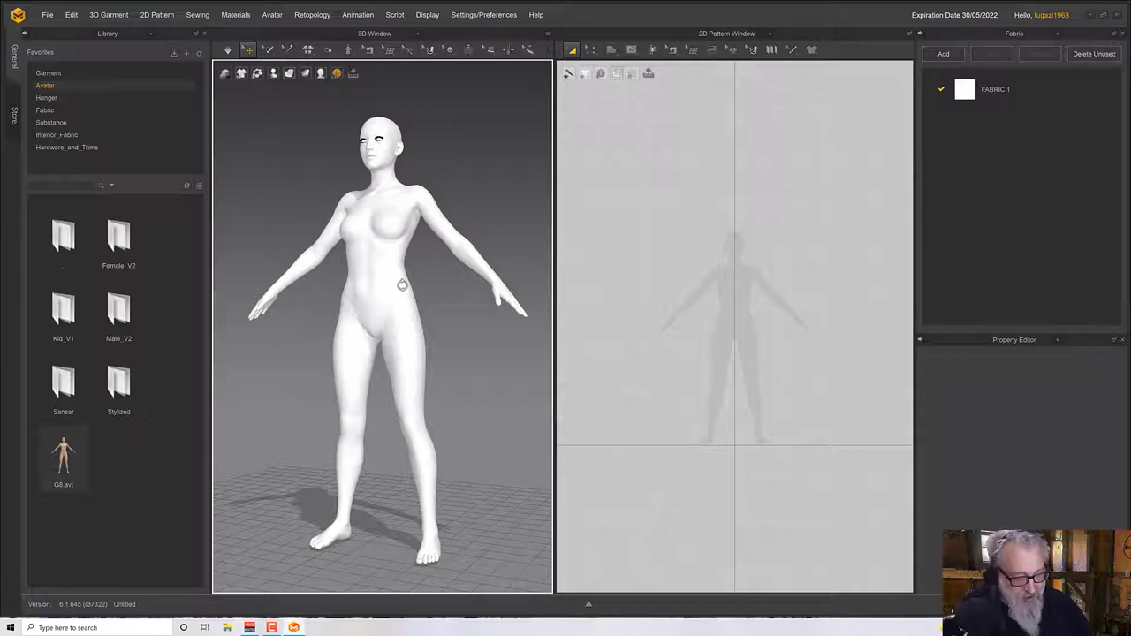
pyautogui.moveTo(424, 310)
pyautogui.mouseDown(button='right')
pyautogui.moveTo(413, 311)
pyautogui.moveTo(445, 315)
pyautogui.mouseUp(button='right')
pyautogui.scroll(2, 418, 318)
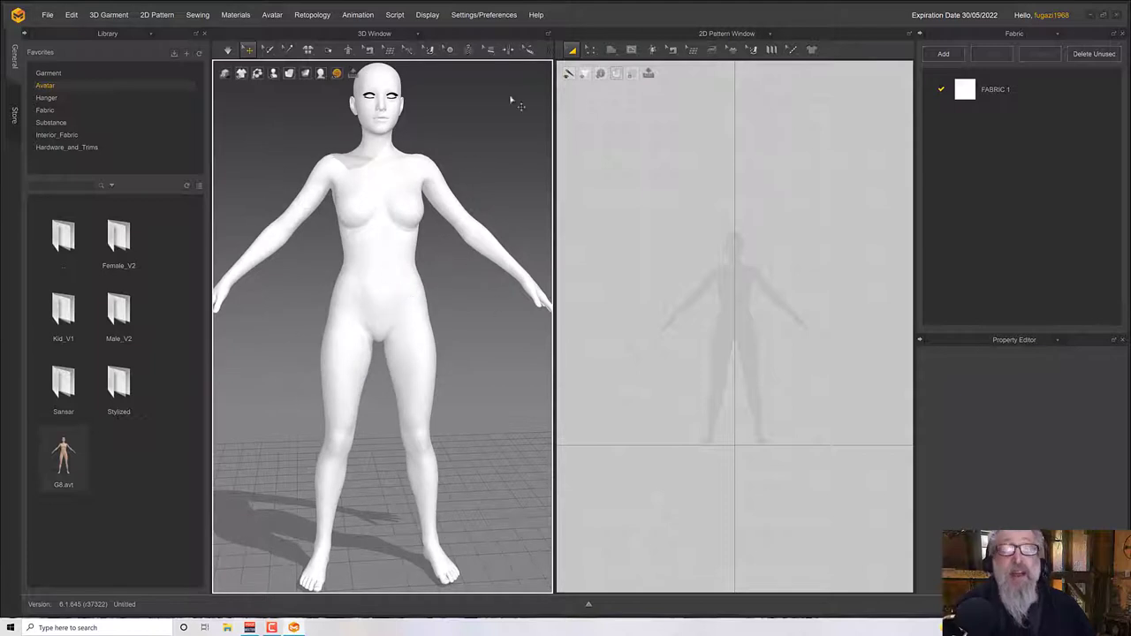
# Start a Basic Circumference Measure on the avatar's hip area
pyautogui.click(527, 48)
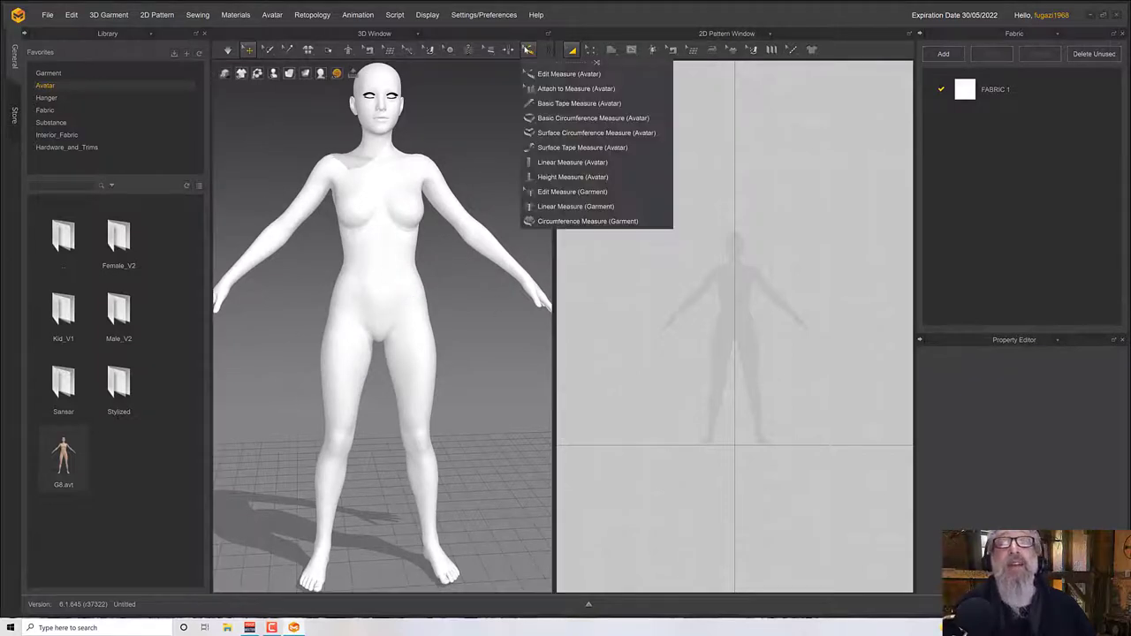
pyautogui.click(550, 123)
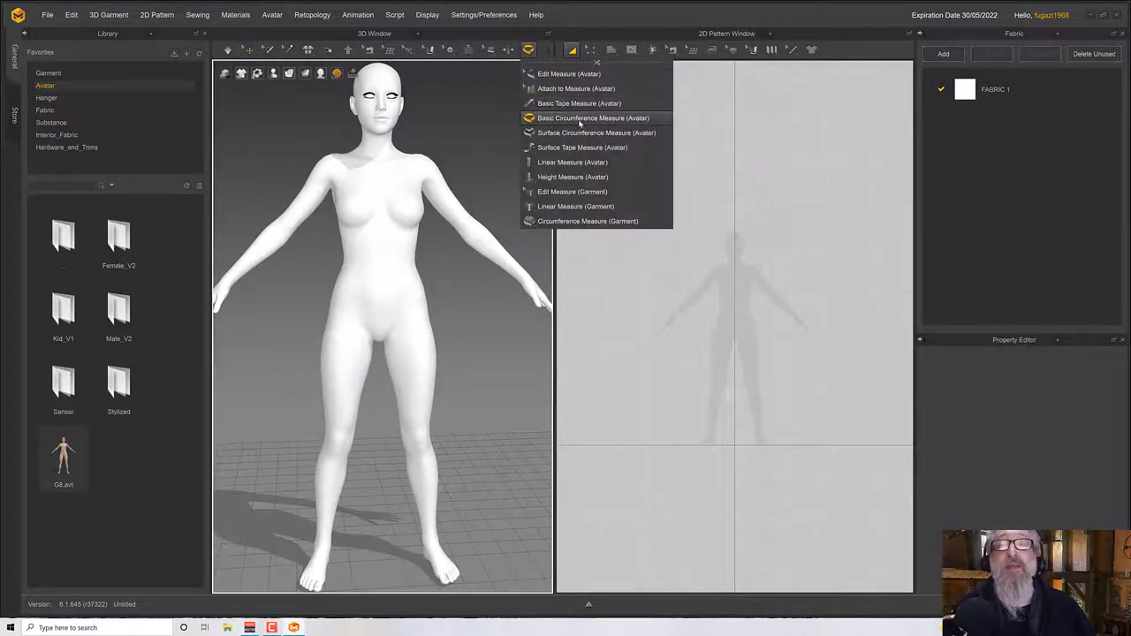
pyautogui.moveTo(403, 286); pyautogui.dragTo(393, 263, button='right')
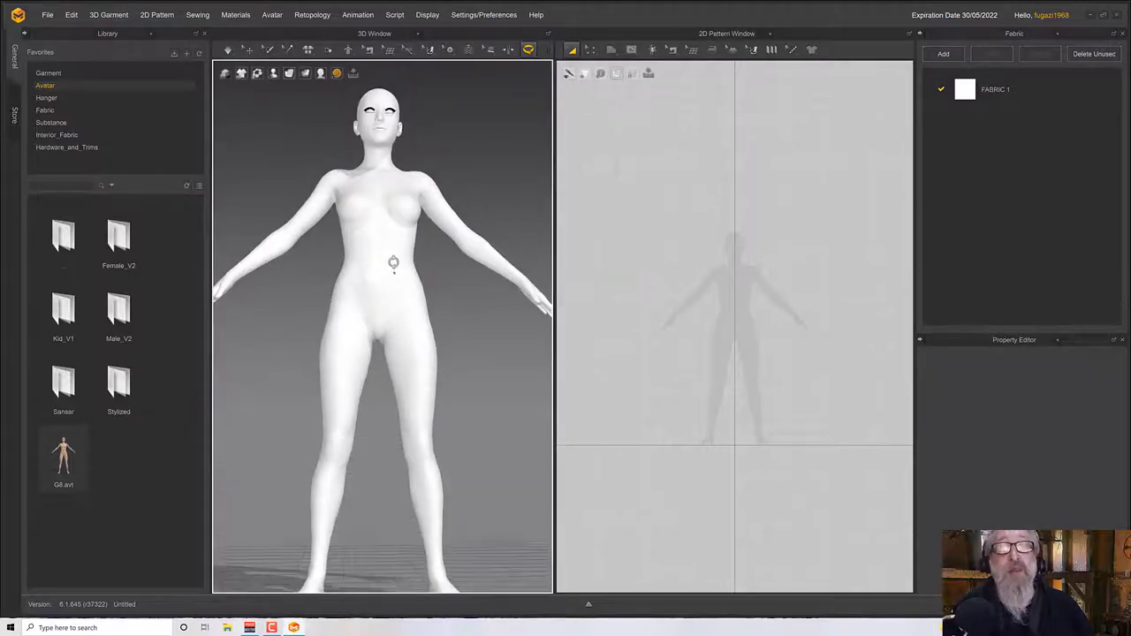
pyautogui.scroll(5, 393, 263)
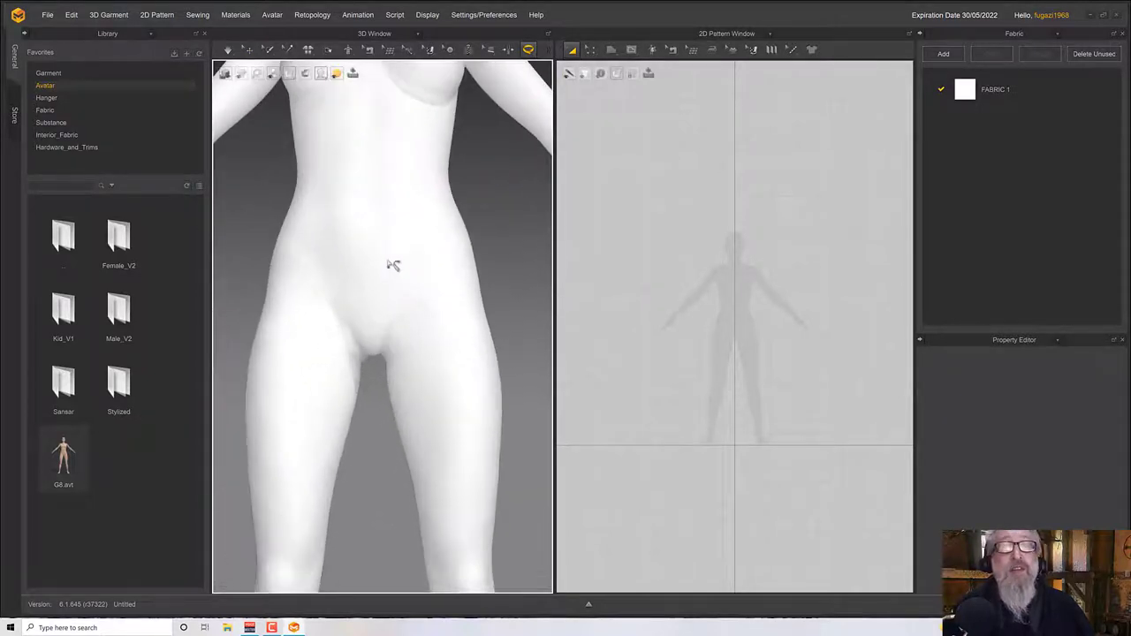
pyautogui.click(375, 218)
pyautogui.moveTo(402, 277); pyautogui.dragTo(412, 298, button='right')
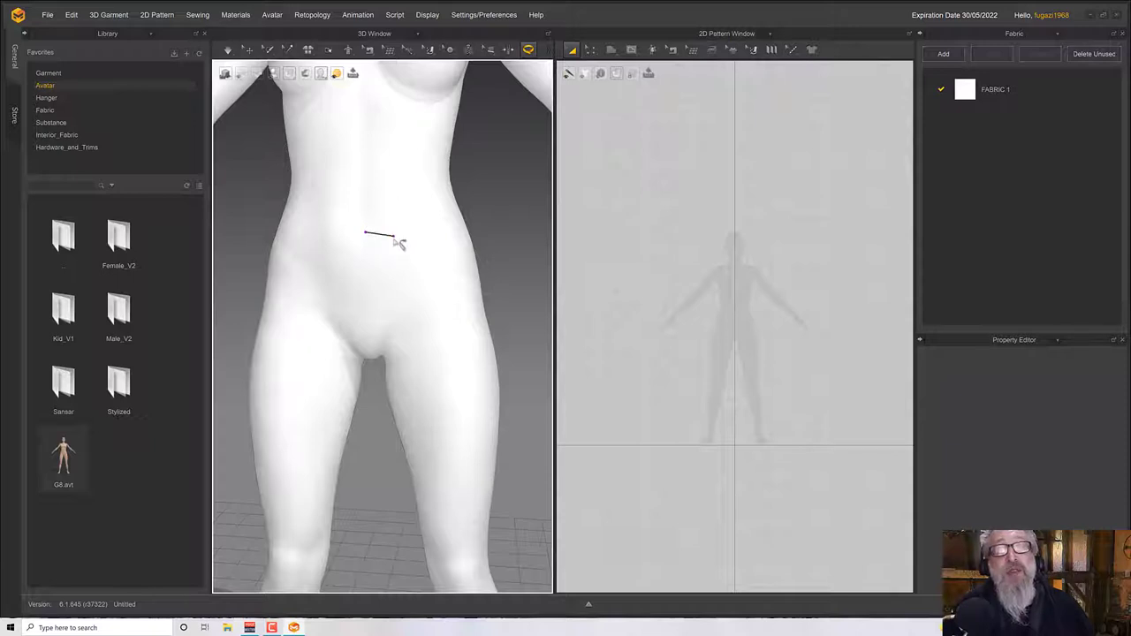
pyautogui.click(396, 238)
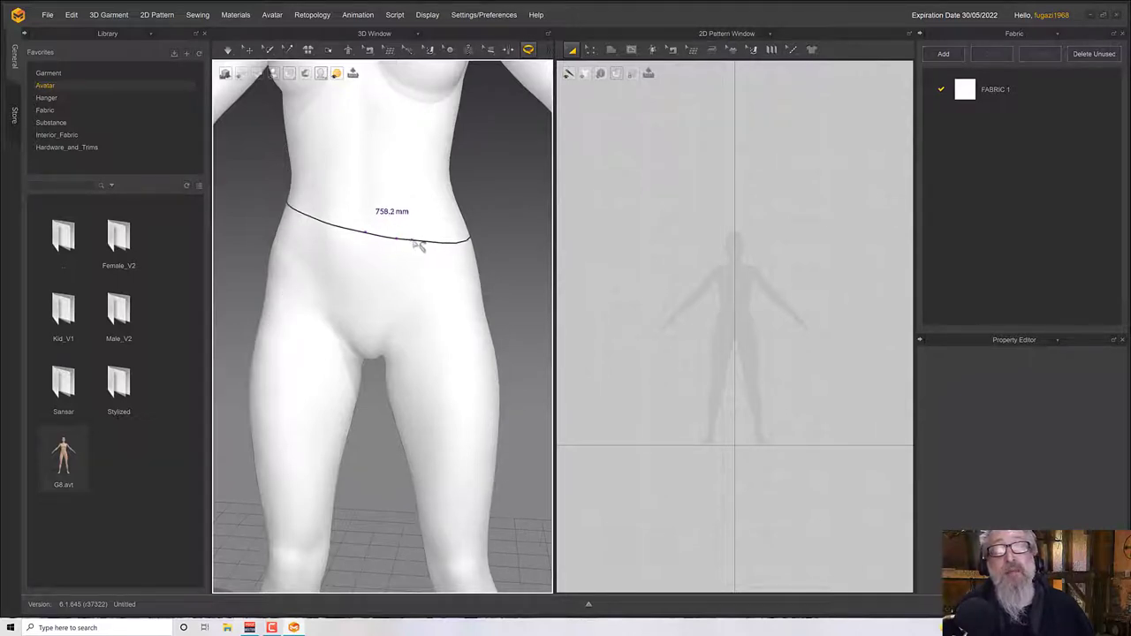
pyautogui.click(427, 248)
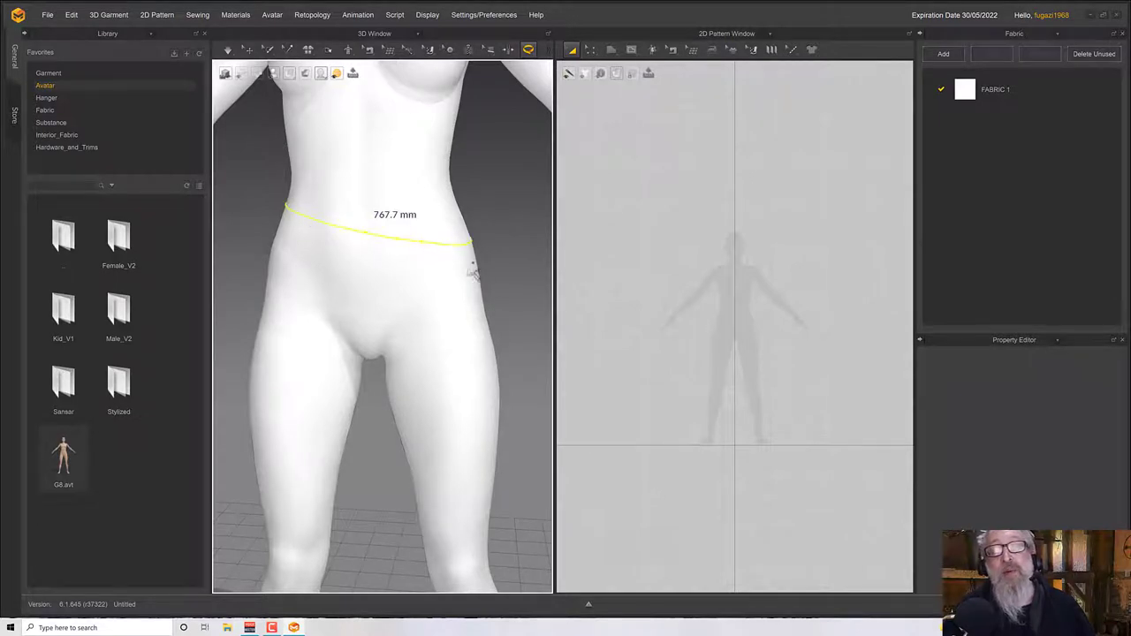
pyautogui.press('Delete')
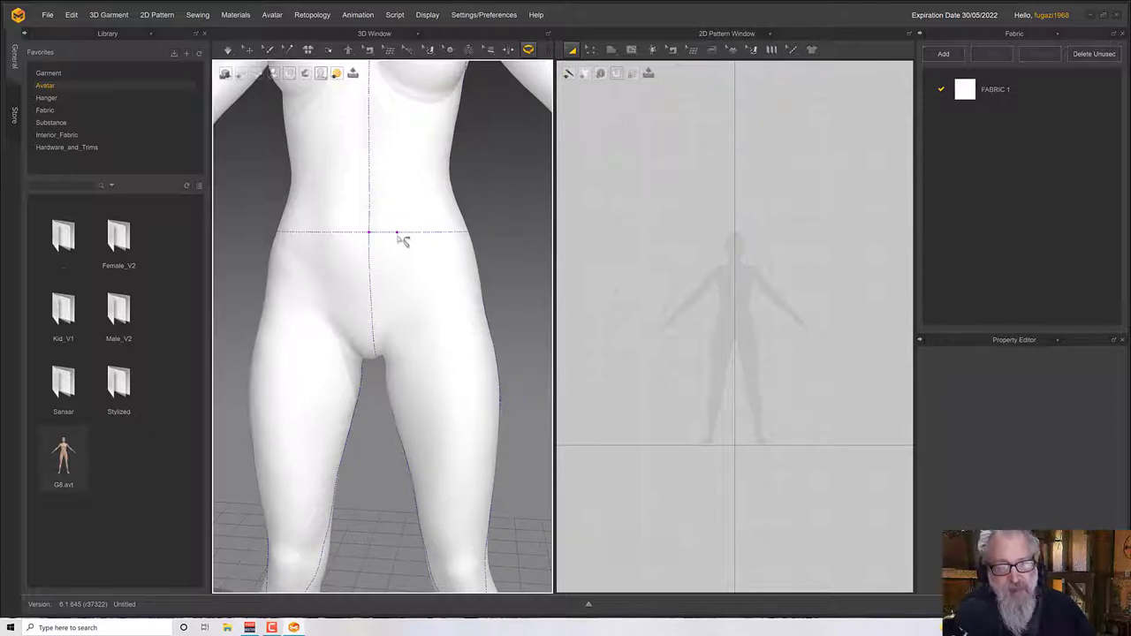
# Place a level circumference measure of about 781 mm around the avatar's upper hips
pyautogui.click(402, 239)
pyautogui.moveTo(449, 253); pyautogui.dragTo(418, 254, button='right')
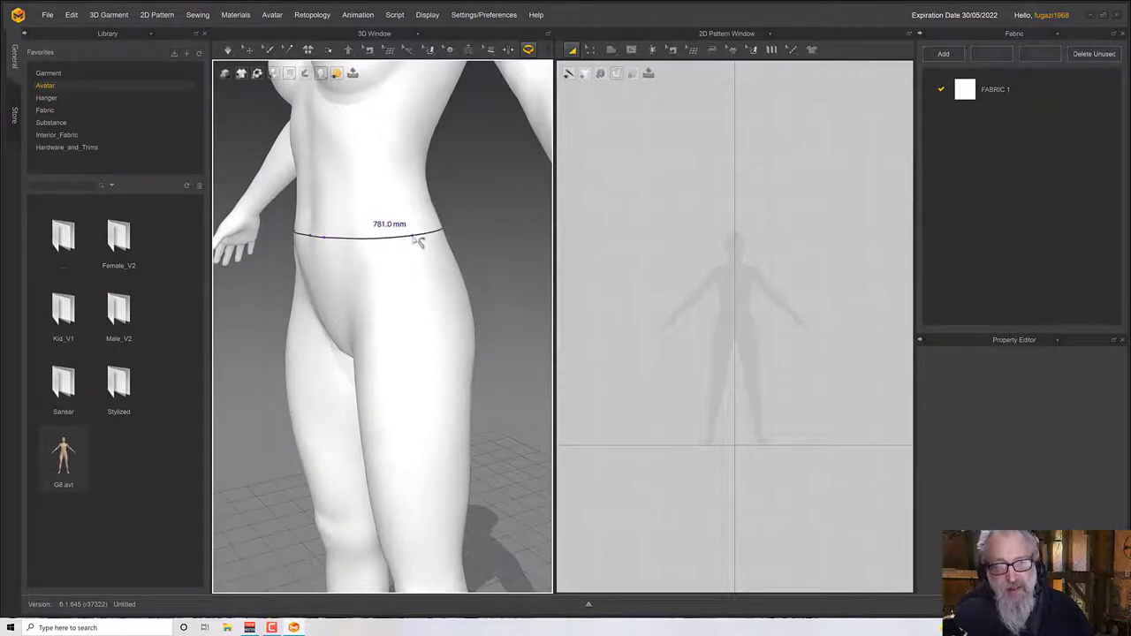
pyautogui.click(412, 237)
pyautogui.moveTo(448, 266); pyautogui.dragTo(374, 261, button='right')
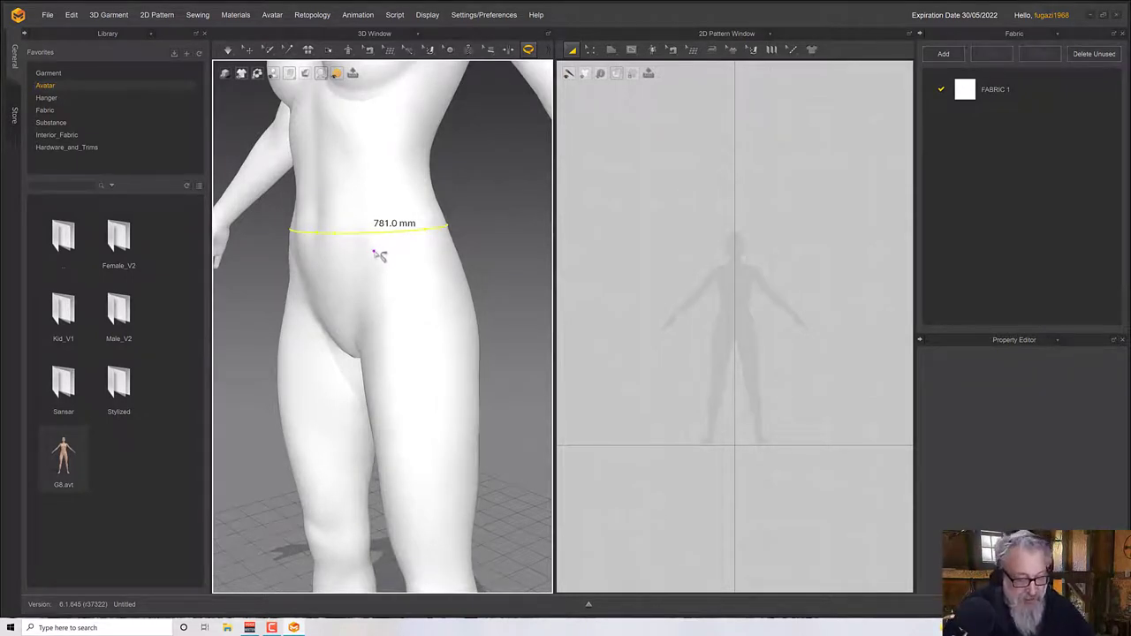
pyautogui.moveTo(426, 308); pyautogui.dragTo(453, 307, button='right')
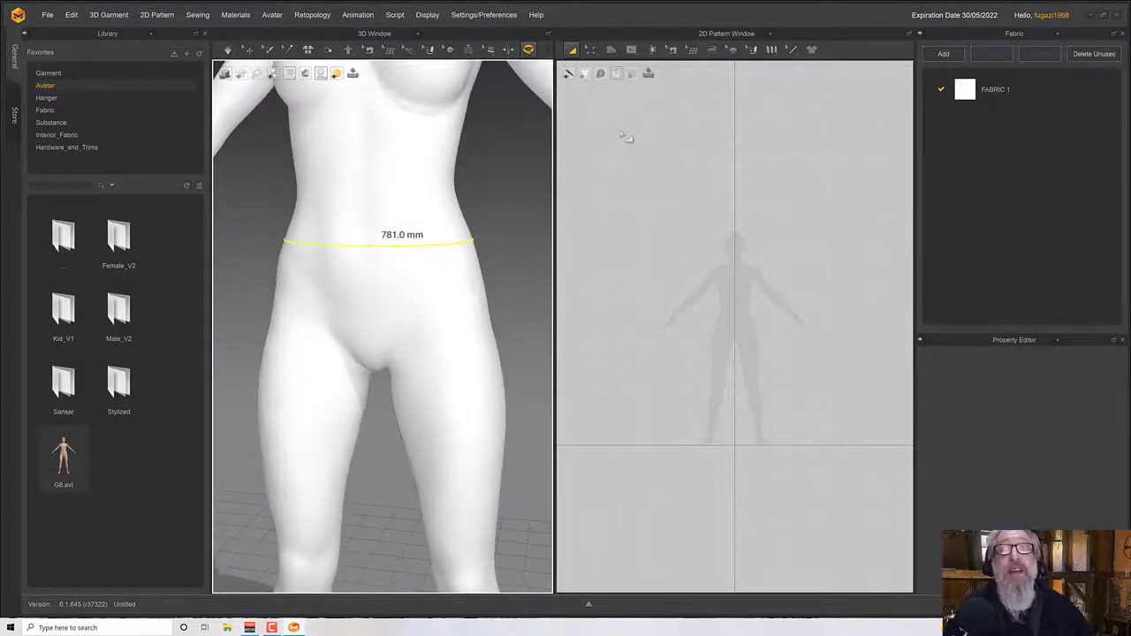
# Create a rectangle pattern 781 mm wide and 40 mm high over the avatar's silhouette
pyautogui.click(611, 49)
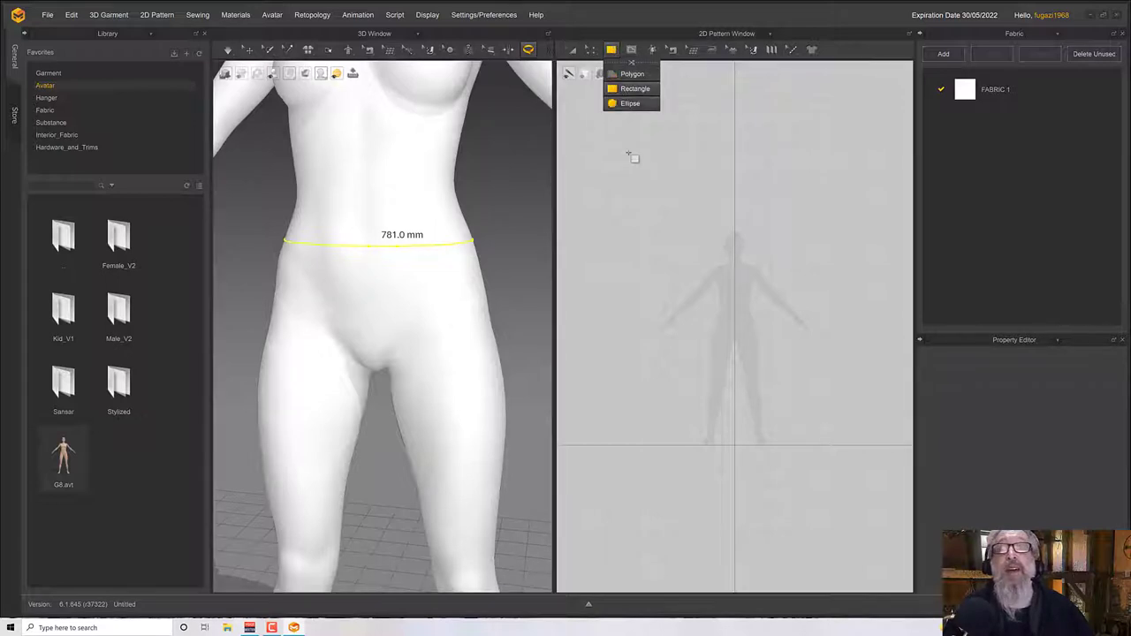
pyautogui.click(728, 311)
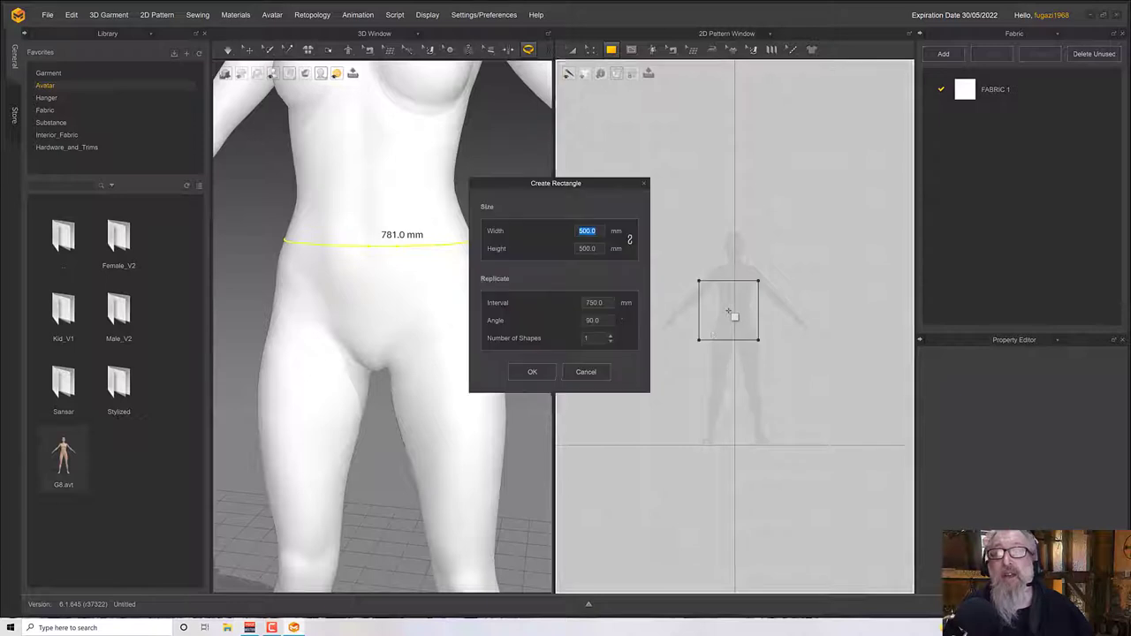
pyautogui.write('781')
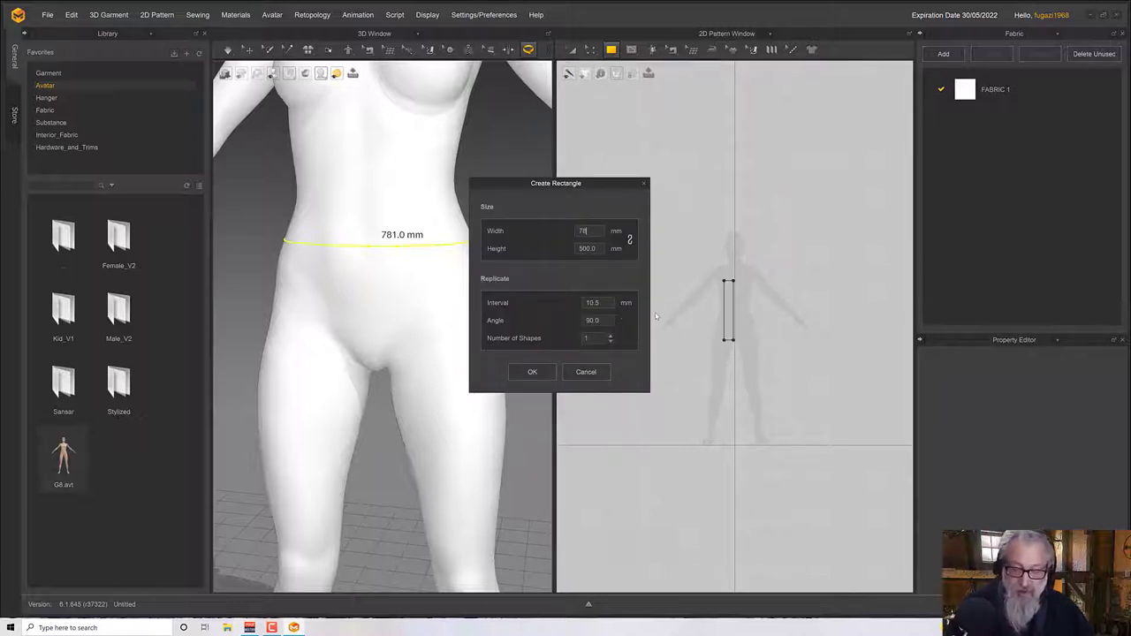
pyautogui.click(590, 249)
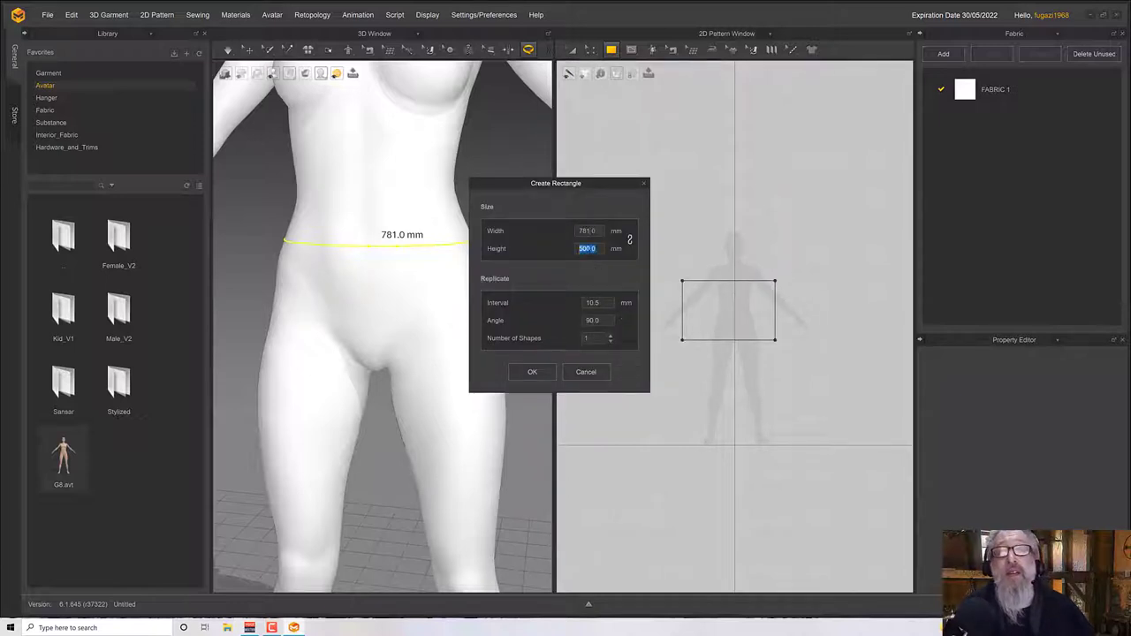
pyautogui.write('40')
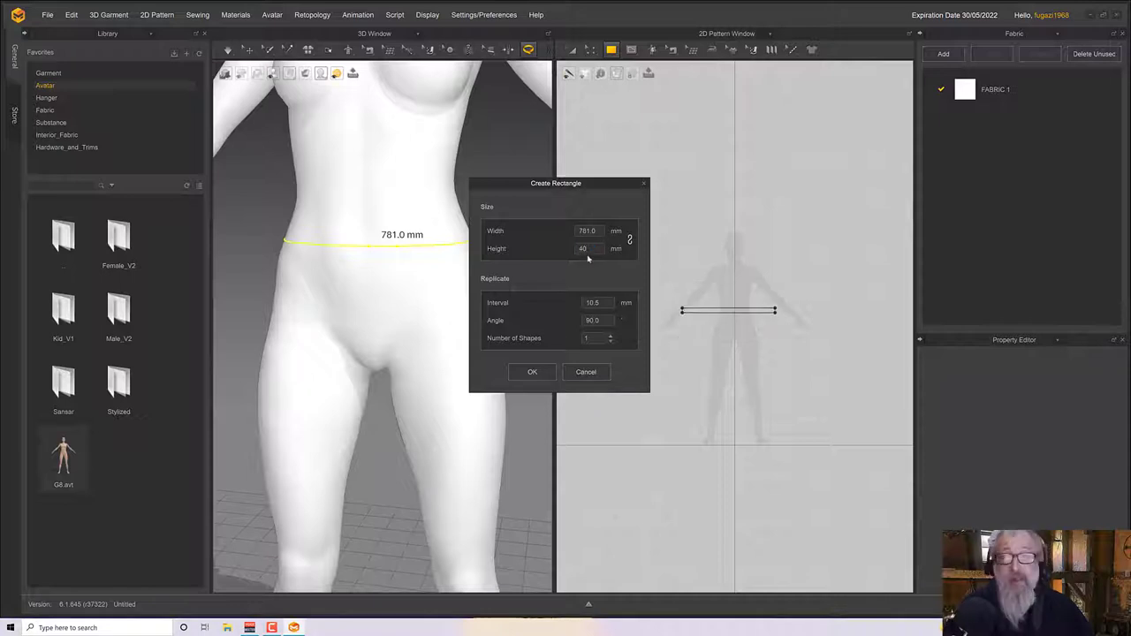
pyautogui.click(532, 371)
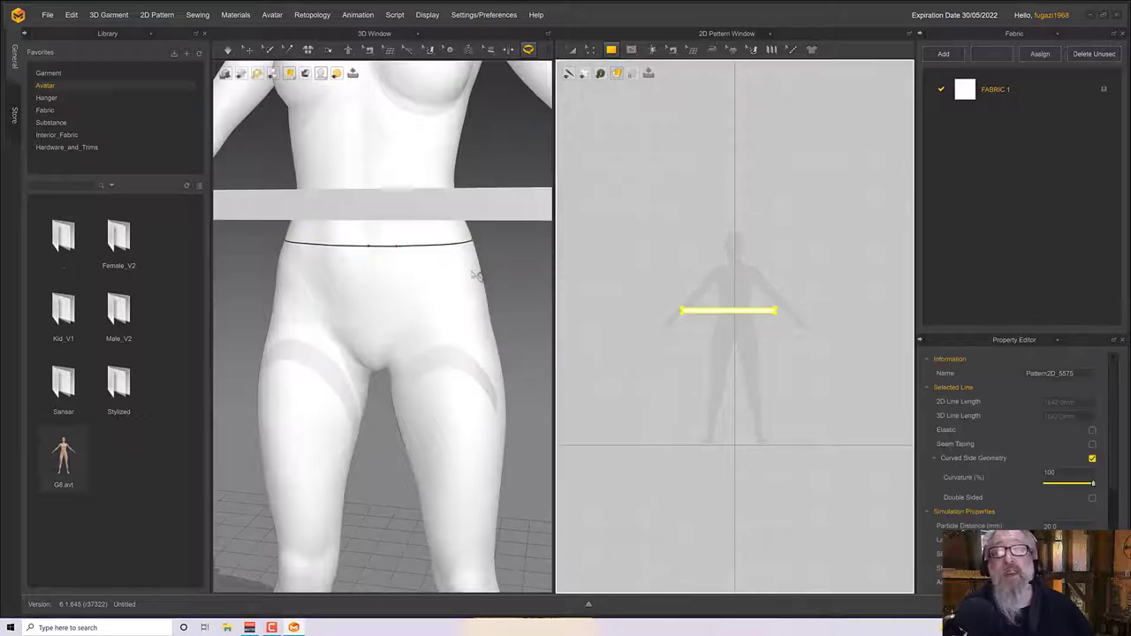
# Attach the rectangle pattern's upper long edge to the hip circumference measure with Attach to Measure
pyautogui.moveTo(447, 267); pyautogui.dragTo(481, 282, button='right')
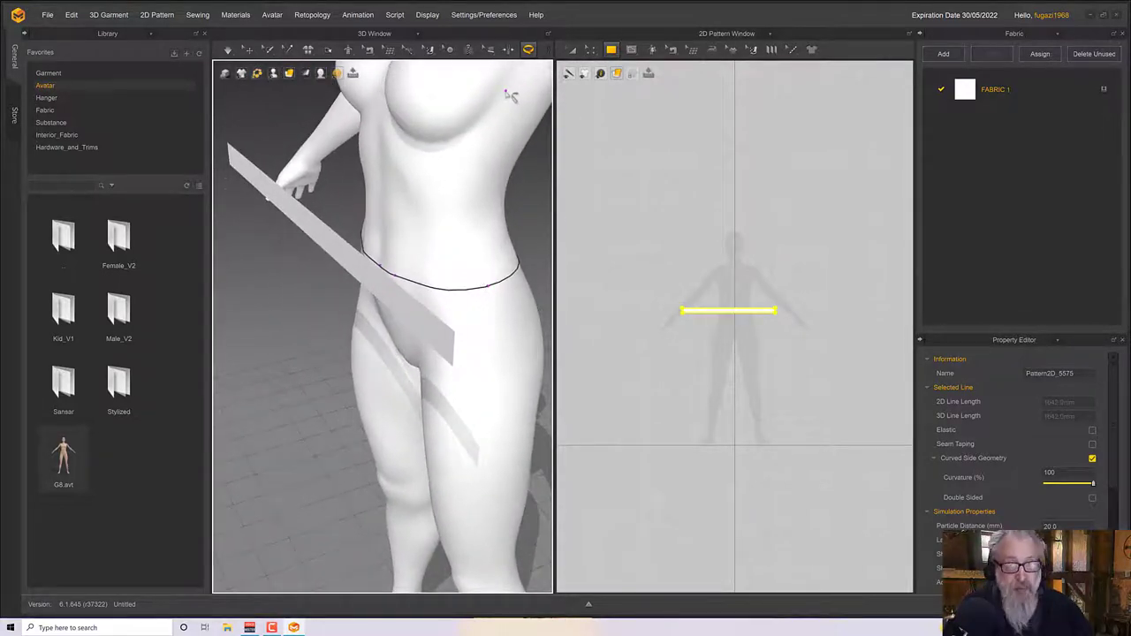
pyautogui.click(530, 51)
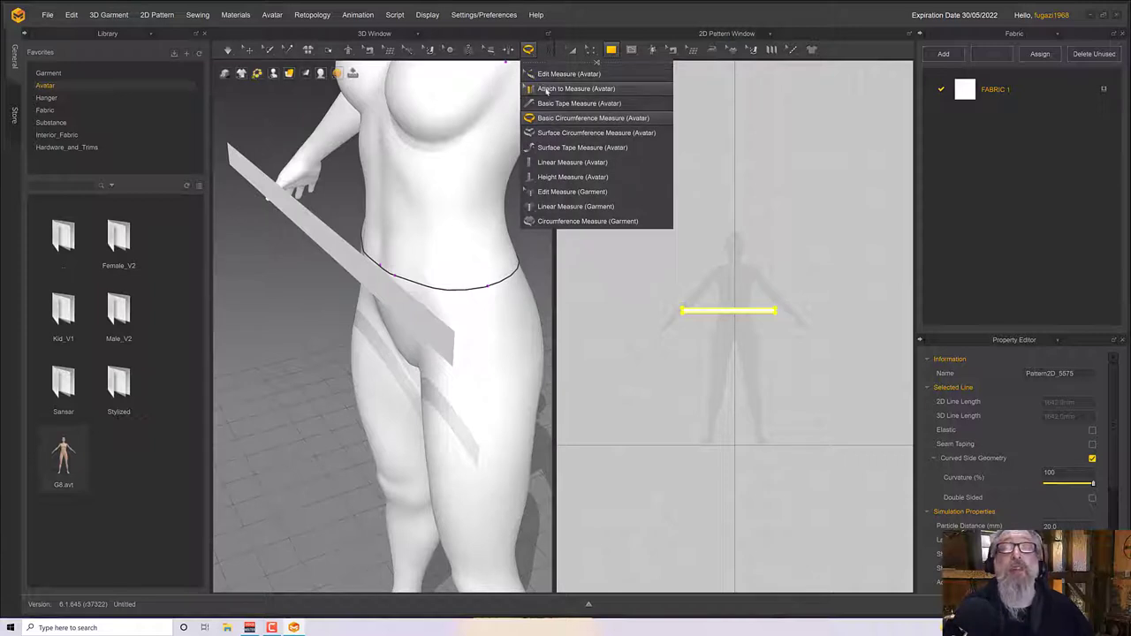
pyautogui.click(547, 89)
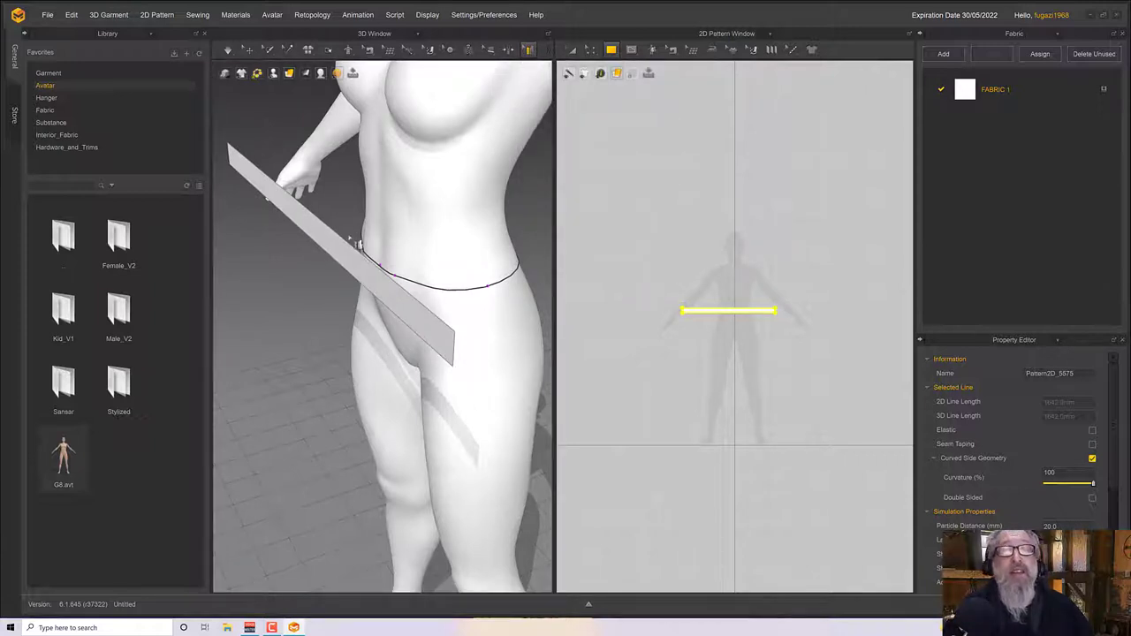
pyautogui.click(417, 286)
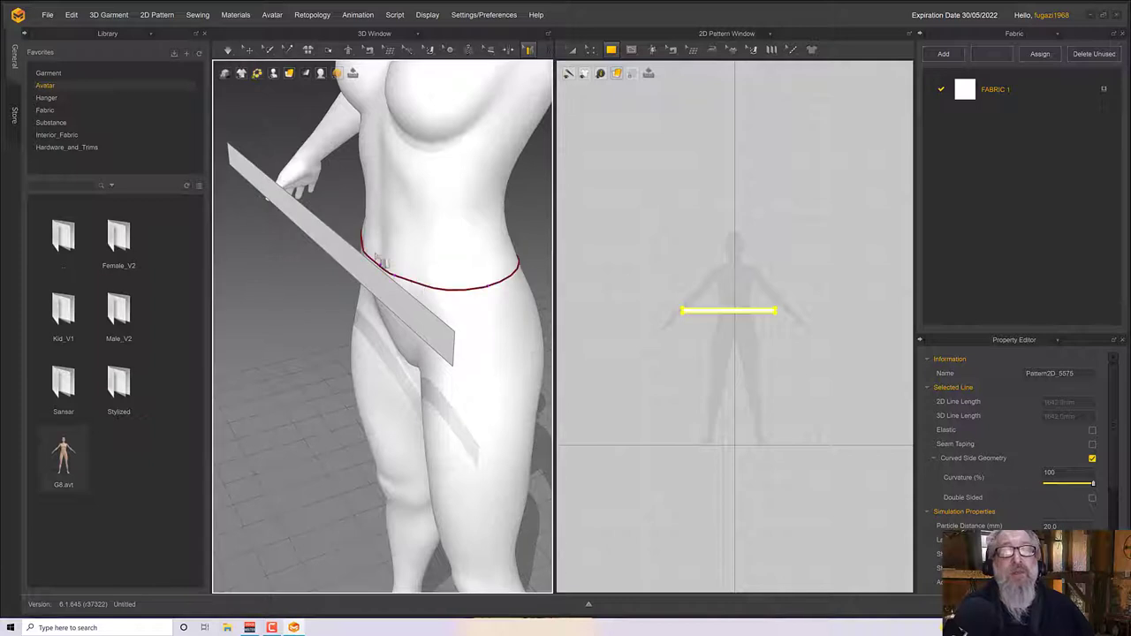
pyautogui.click(347, 245)
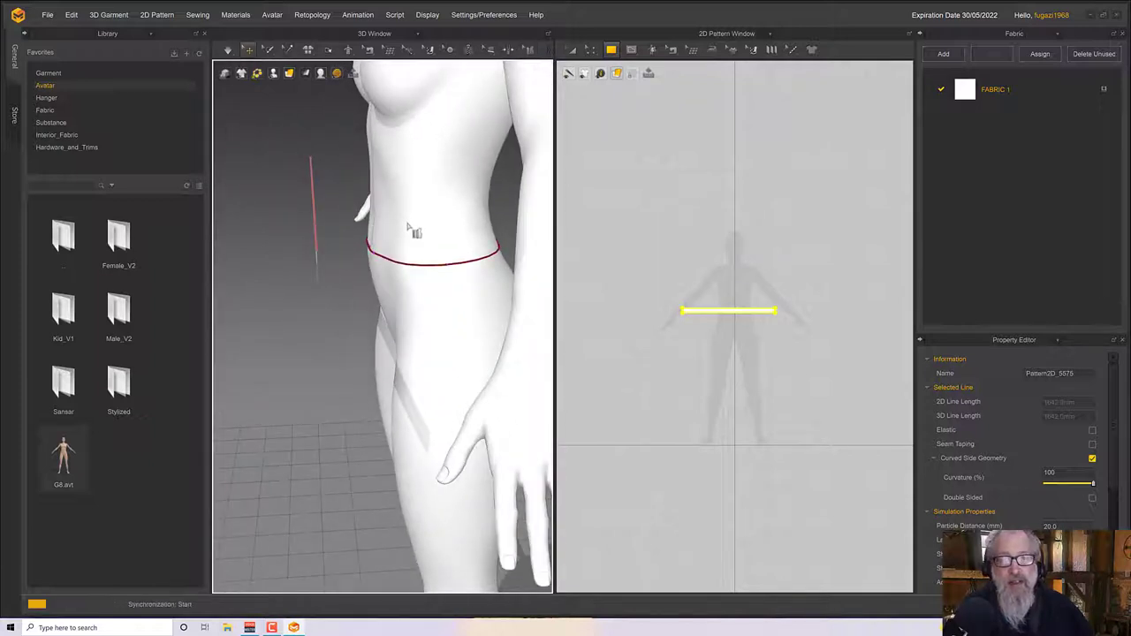
# Try to join the band's two 40 mm short ends with Segment Sewing
pyautogui.moveTo(416, 229); pyautogui.dragTo(356, 230, button='right')
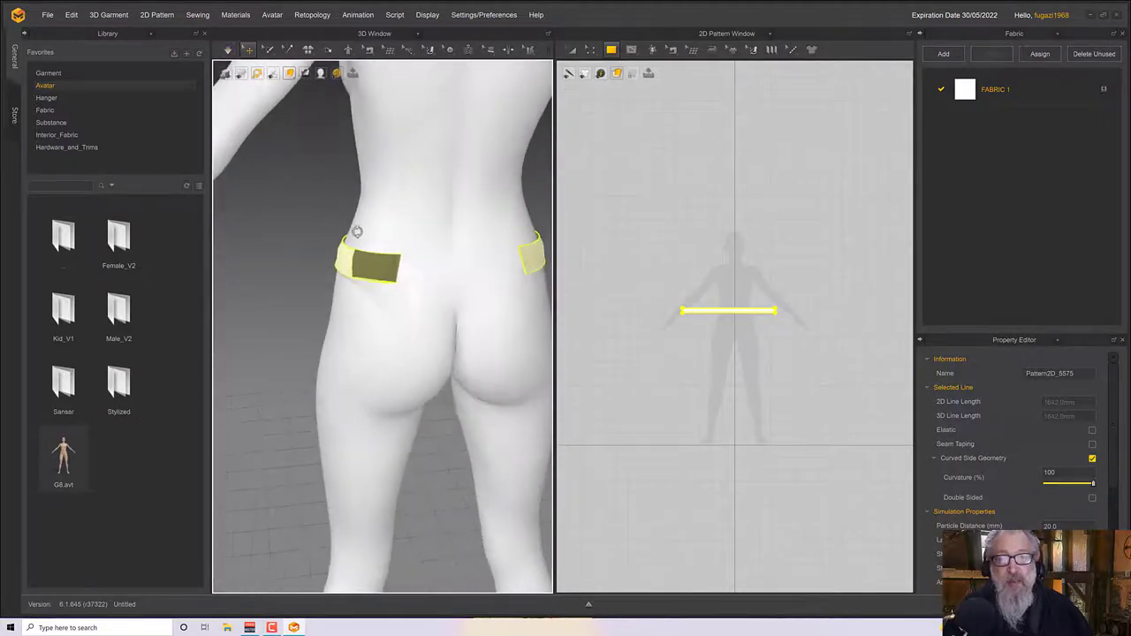
pyautogui.click(671, 50)
pyautogui.click(692, 91)
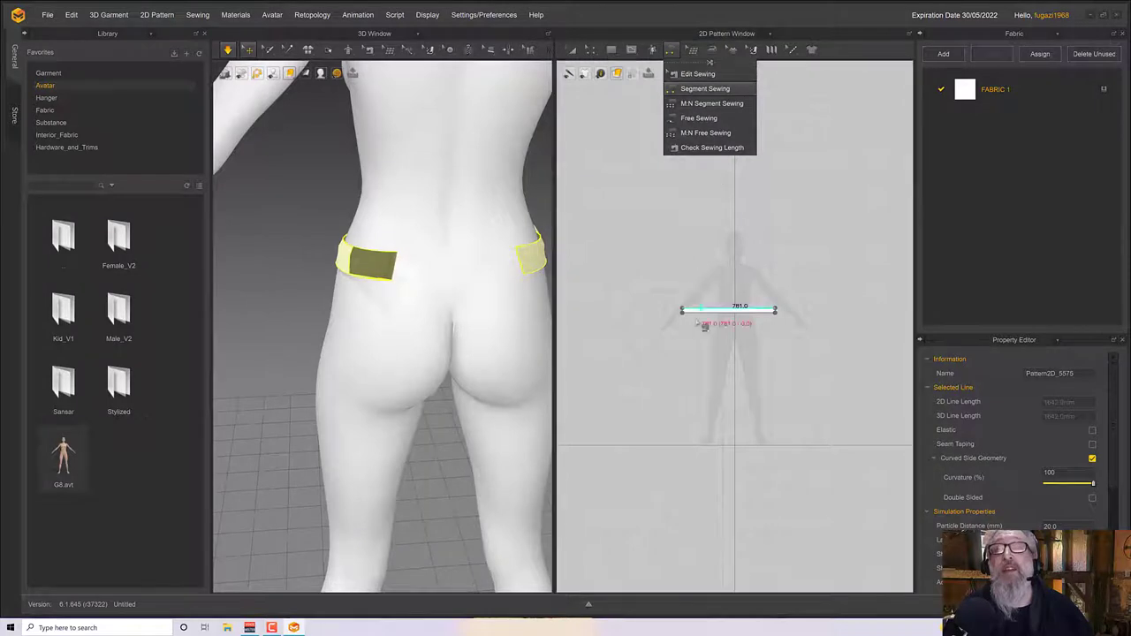
pyautogui.scroll(5, 703, 329)
pyautogui.moveTo(751, 340); pyautogui.dragTo(558, 64, button='middle')
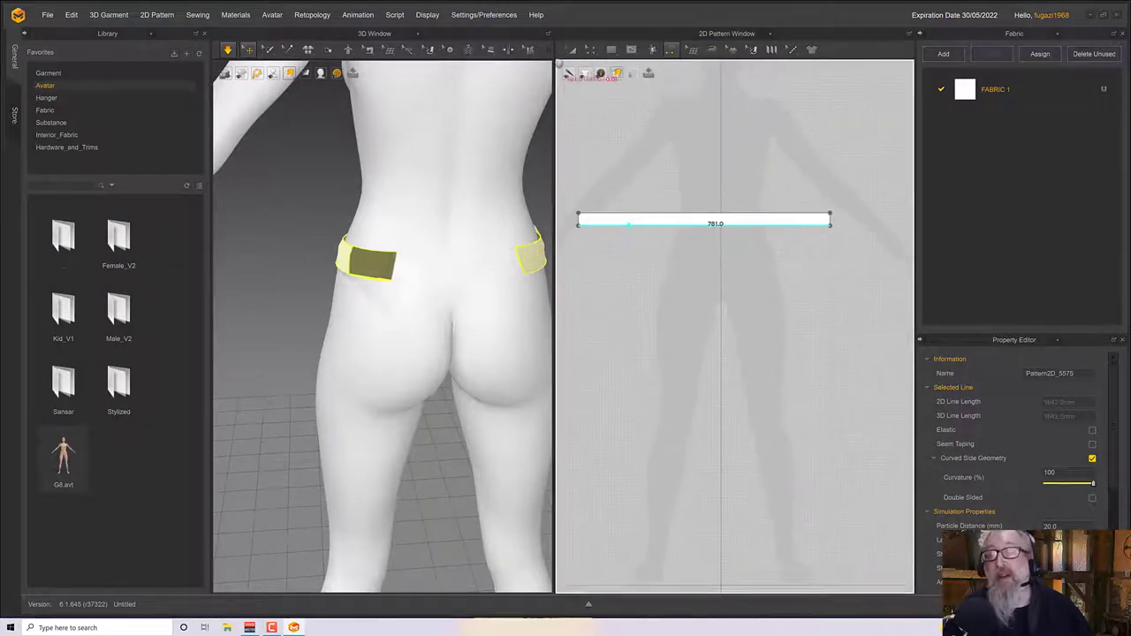
pyautogui.click(578, 221)
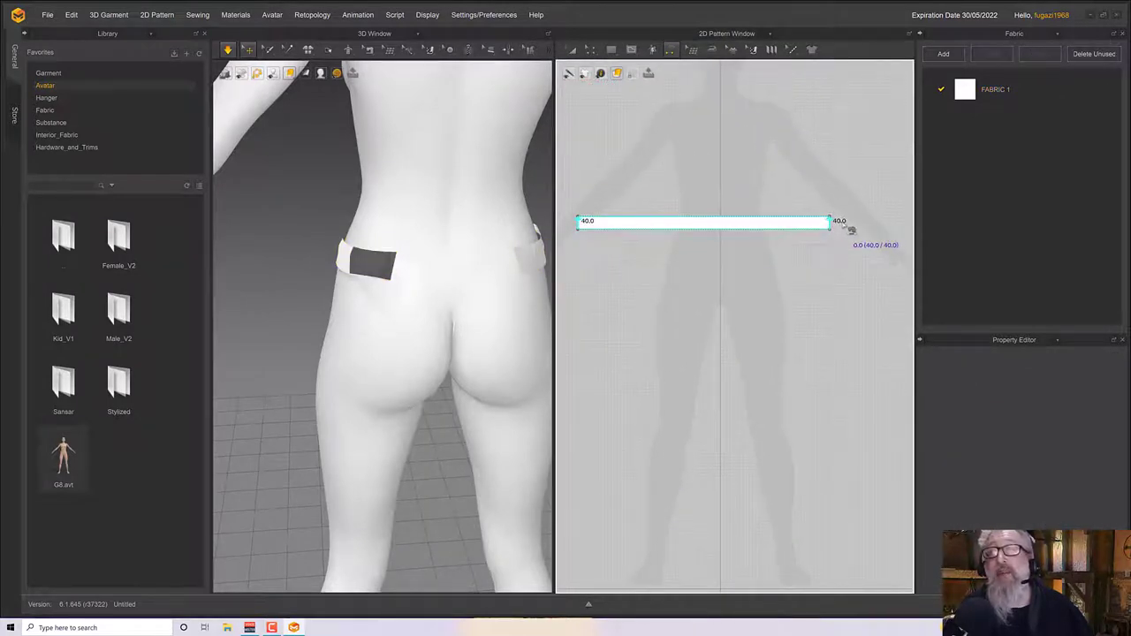
pyautogui.click(636, 229)
# Run the simulation on the band around the avatar's hips
pyautogui.moveTo(483, 329); pyautogui.dragTo(492, 324, button='right')
pyautogui.press('space')
pyautogui.press('space')
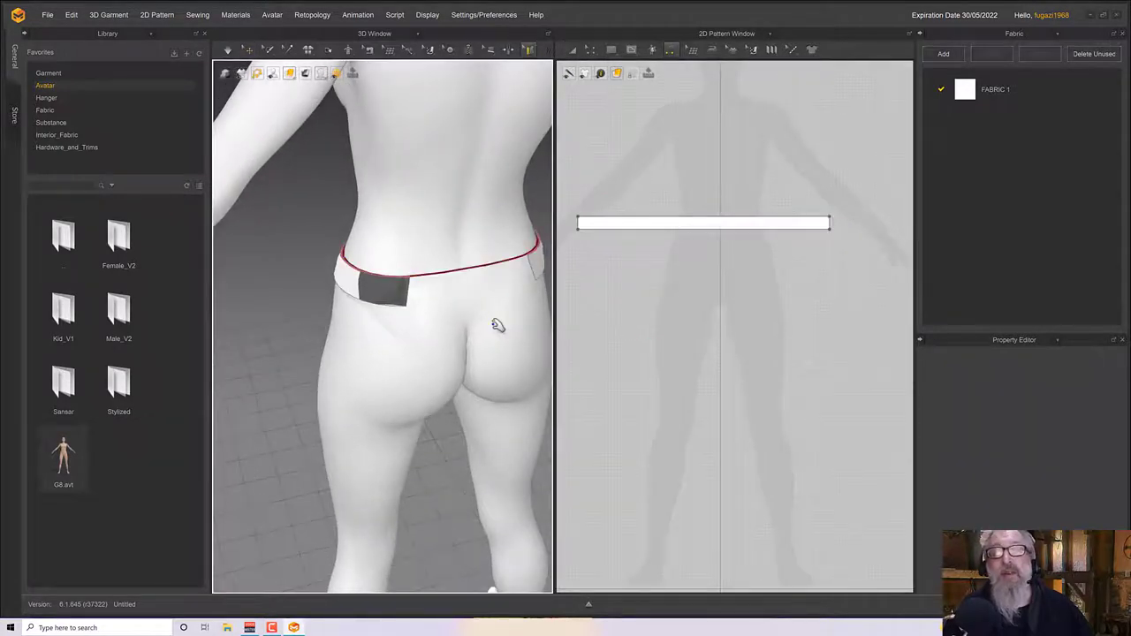
pyautogui.click(228, 51)
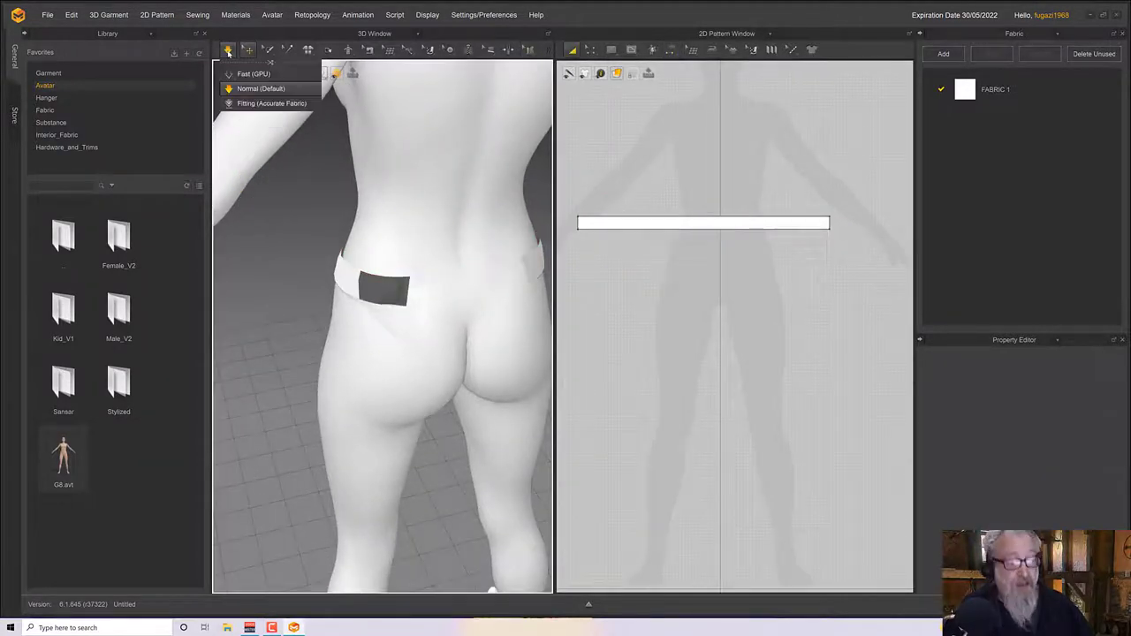
pyautogui.click(285, 125)
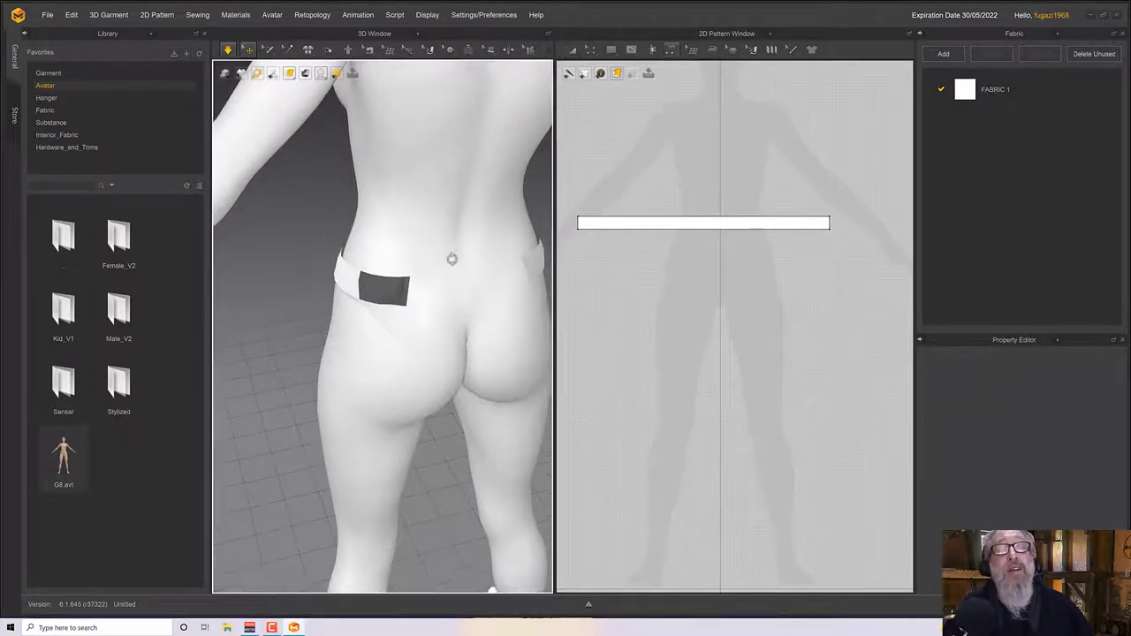
pyautogui.moveTo(451, 258); pyautogui.dragTo(456, 254, button='right')
pyautogui.press('space')
# Sew the band's two 40 mm short ends together and simulate it closed around the avatar's hips
pyautogui.click(588, 227)
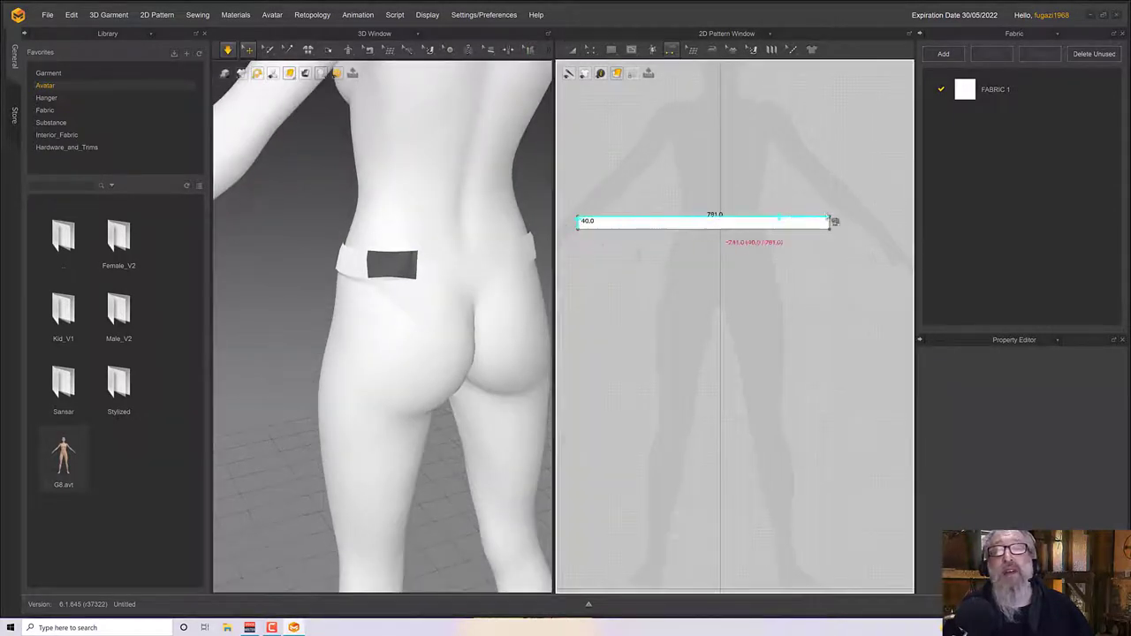
pyautogui.click(831, 227)
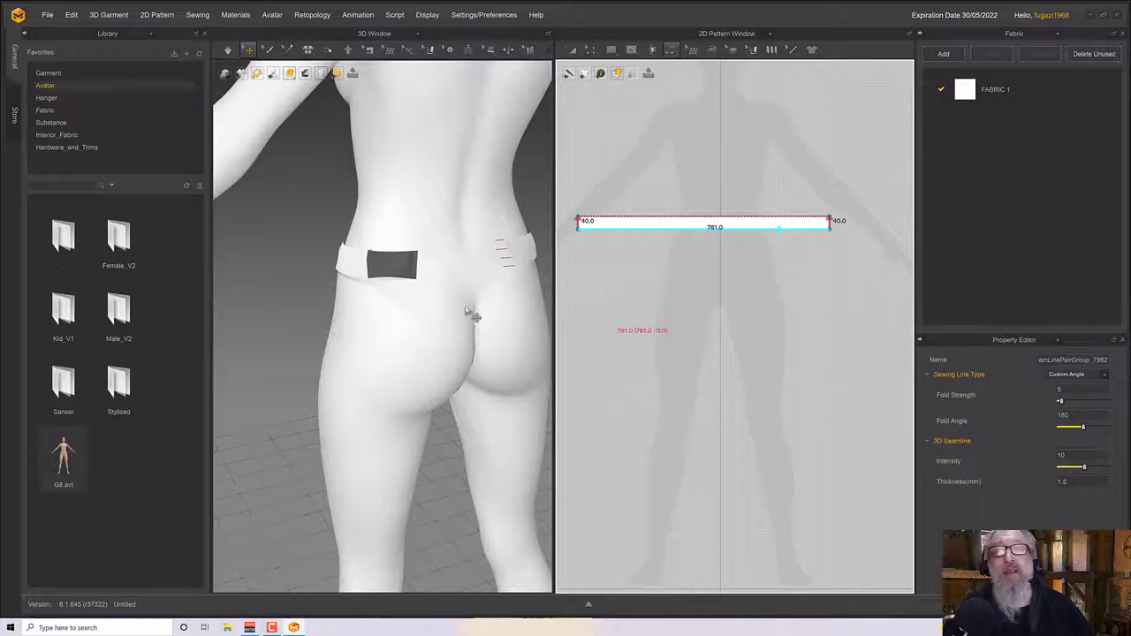
pyautogui.press('space')
pyautogui.click(468, 270)
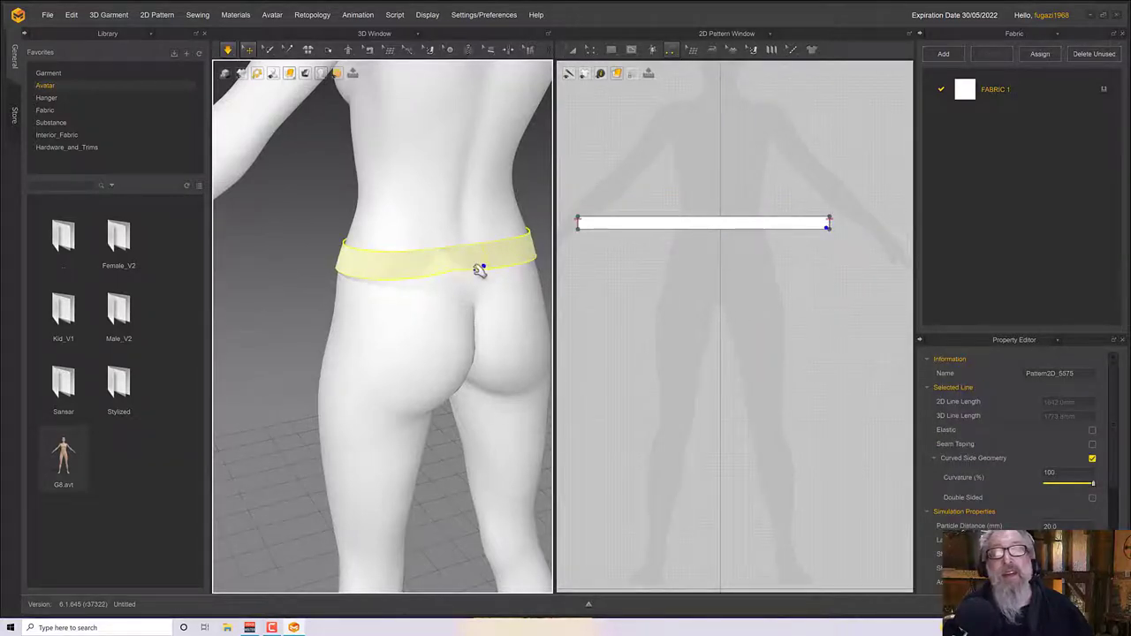
pyautogui.moveTo(480, 268)
pyautogui.mouseDown(button='right')
pyautogui.moveTo(457, 268)
pyautogui.moveTo(464, 261)
pyautogui.mouseUp(button='right')
pyautogui.moveTo(460, 259); pyautogui.dragTo(432, 258)
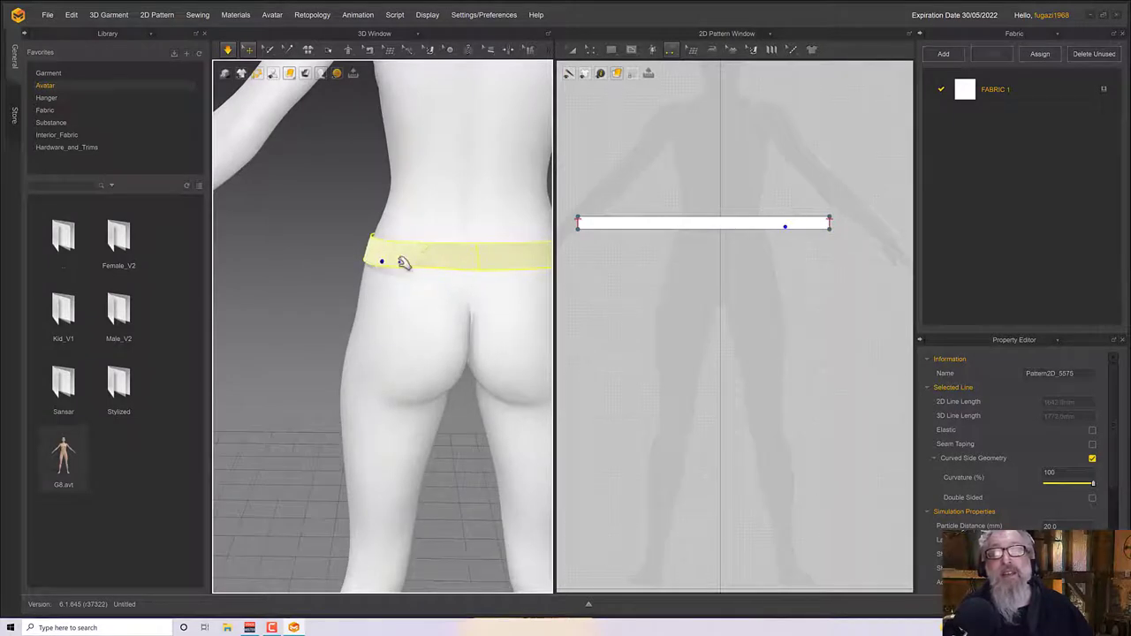
# Set the skin offset of the avatar's torso mesh to 1 mm
pyautogui.moveTo(401, 259); pyautogui.dragTo(360, 314, button='right')
pyautogui.scroll(-4, 360, 314)
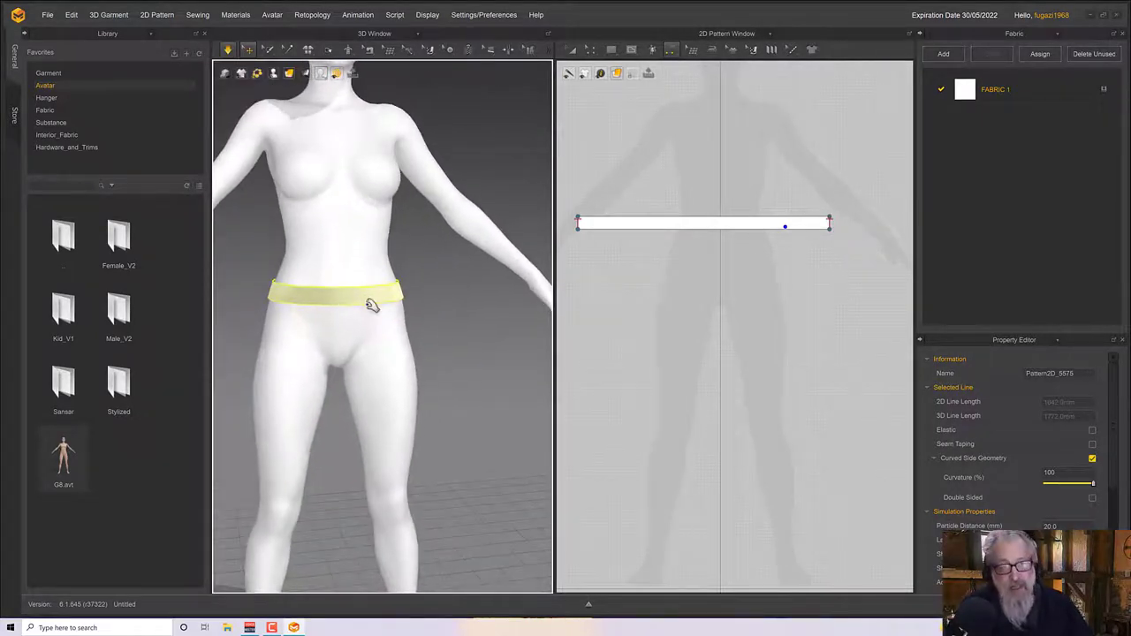
pyautogui.scroll(3, 371, 305)
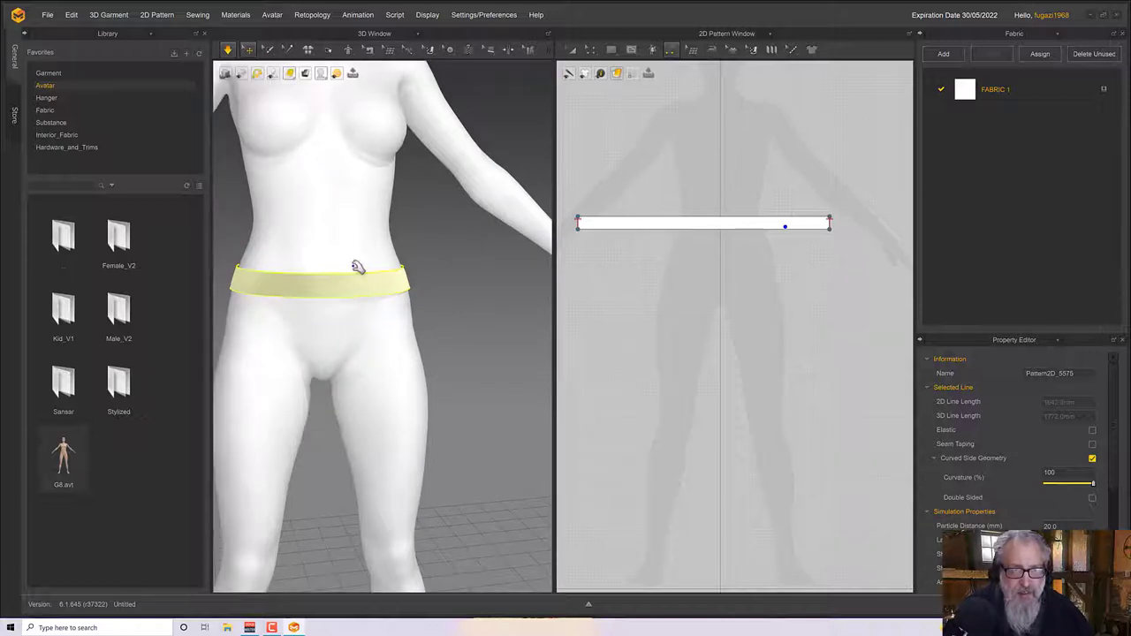
pyautogui.click(362, 215)
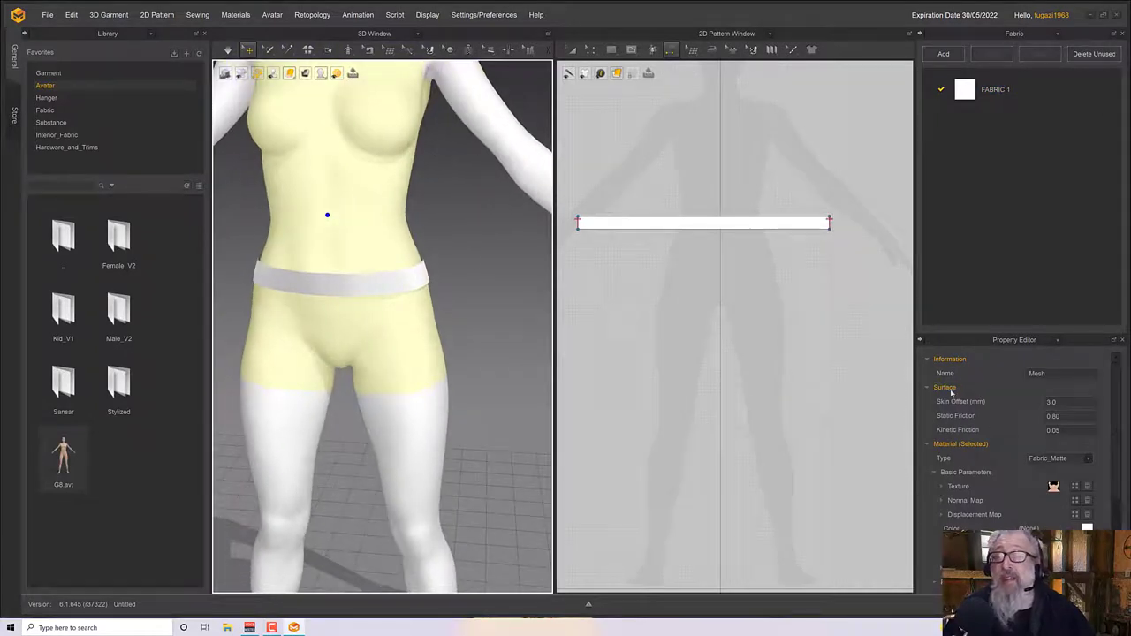
pyautogui.click(1060, 402)
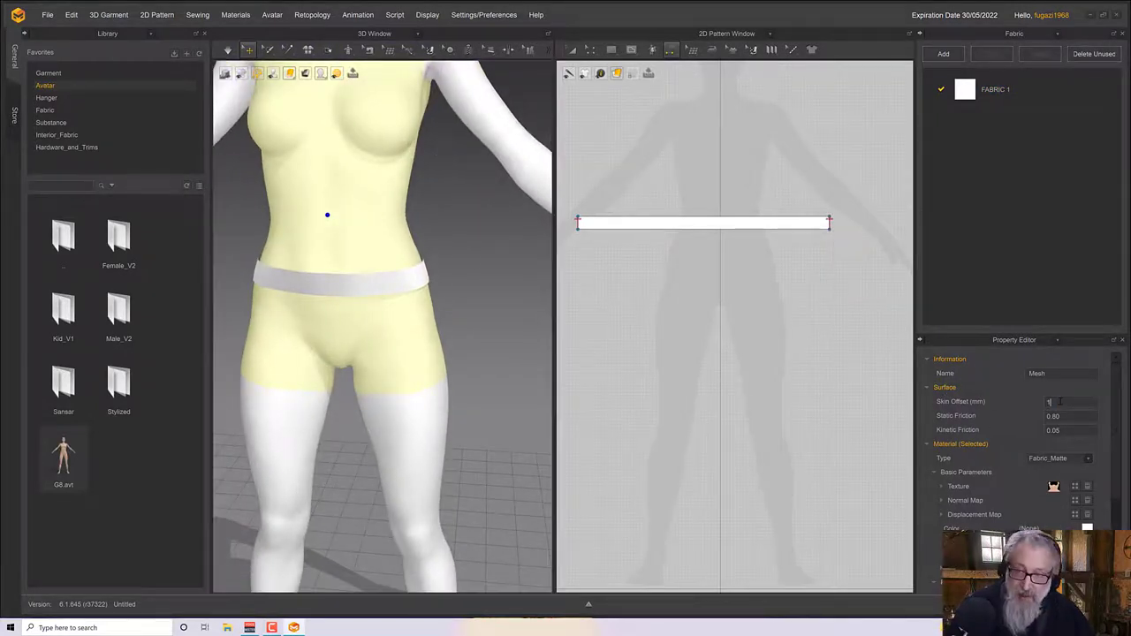
# Run the simulation again so the waistband settles closer to the avatar's hips
pyautogui.moveTo(404, 292)
pyautogui.mouseDown(button='right')
pyautogui.moveTo(394, 301)
pyautogui.moveTo(406, 299)
pyautogui.mouseUp(button='right')
pyautogui.scroll(6, 406, 299)
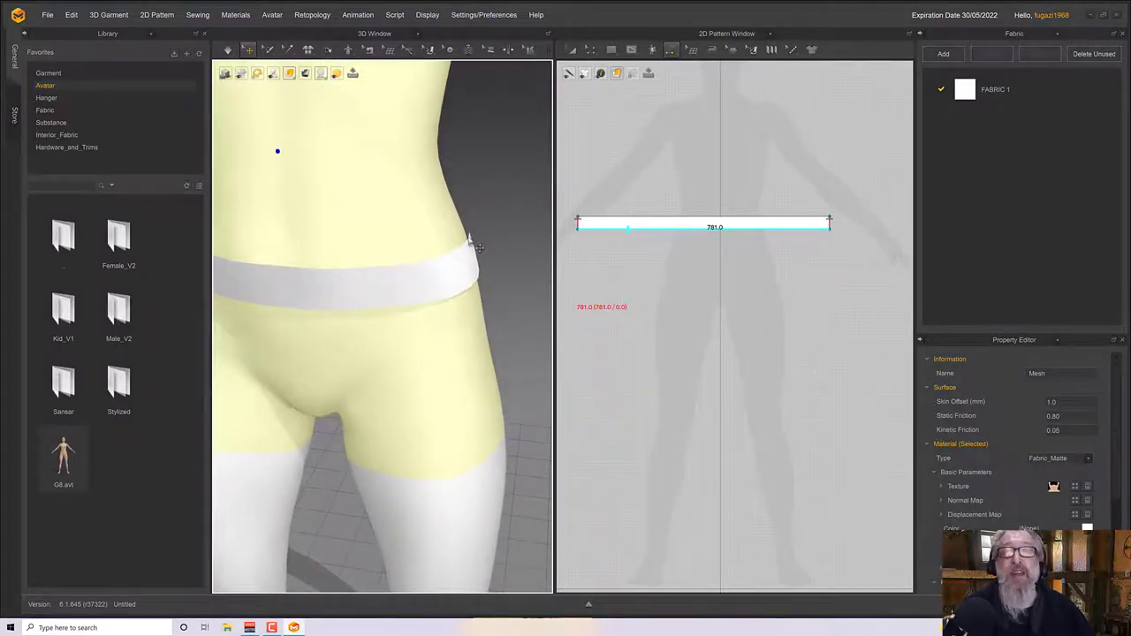
pyautogui.press('space')
pyautogui.moveTo(475, 256); pyautogui.dragTo(472, 259, button='right')
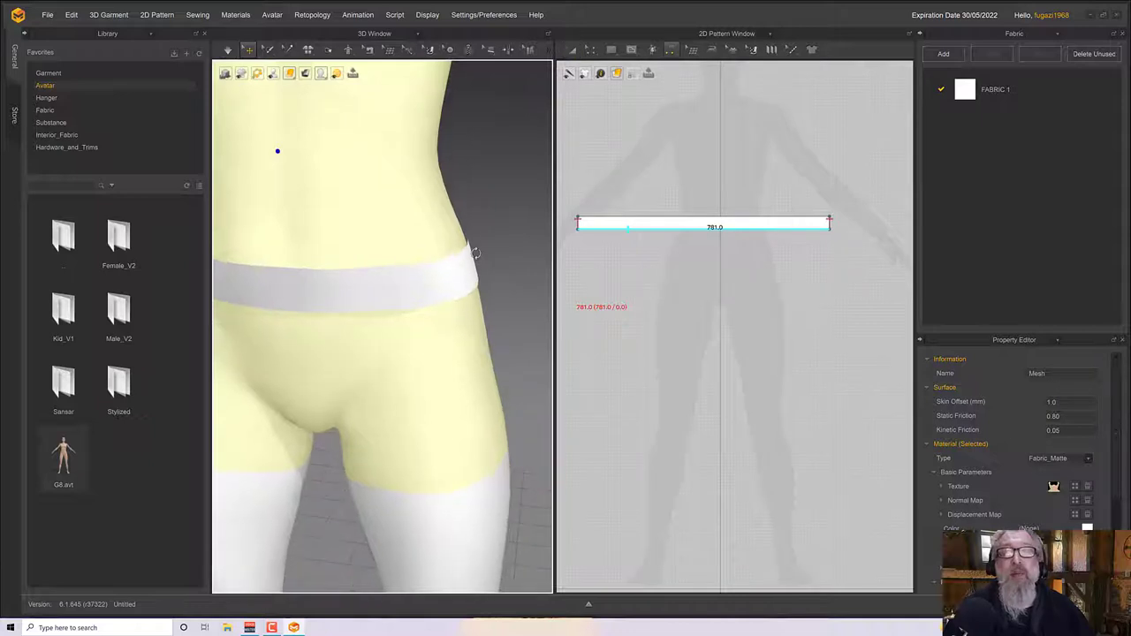
pyautogui.scroll(-1, 475, 290)
pyautogui.scroll(-5, 476, 290)
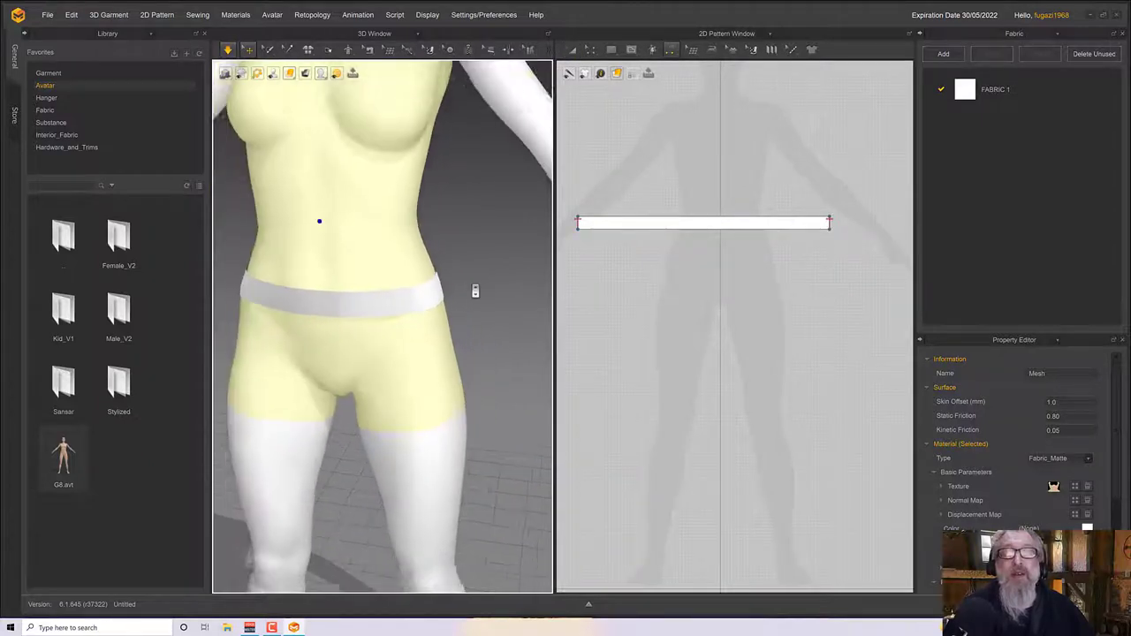
pyautogui.press('2')
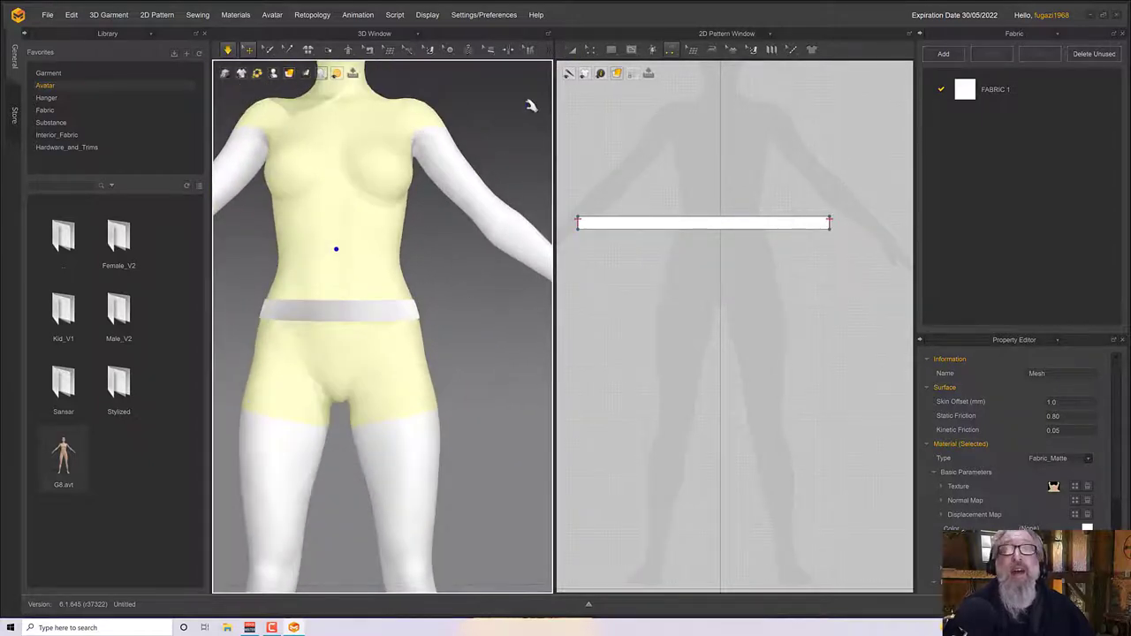
# Split the waistband's lower long edge into 2 equal segments with a uniform split
pyautogui.click(590, 49)
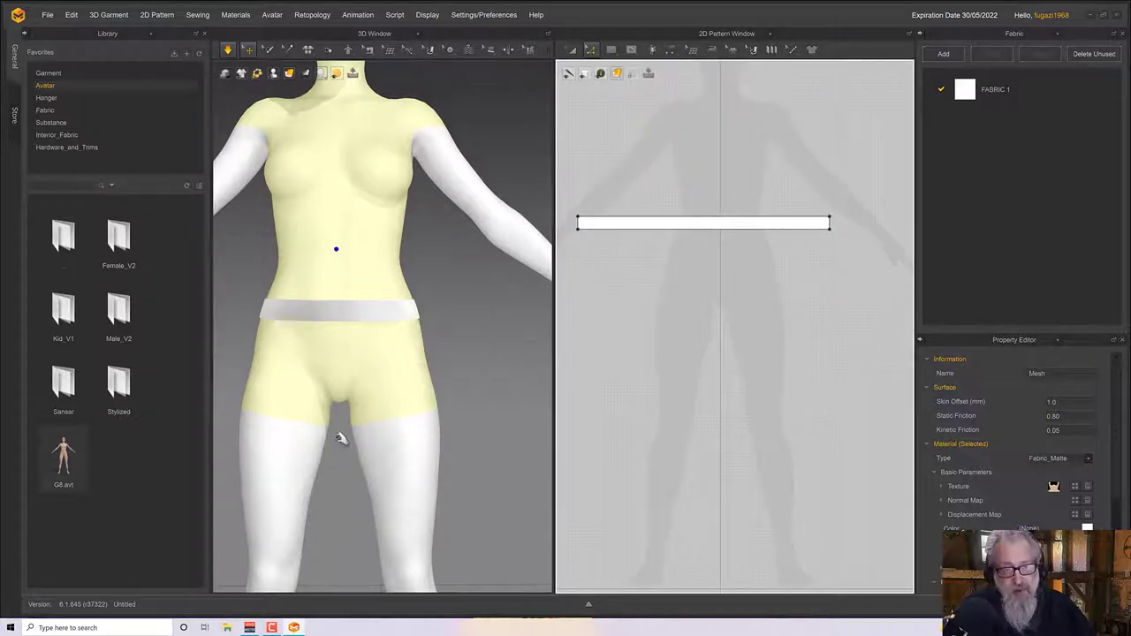
pyautogui.click(708, 234)
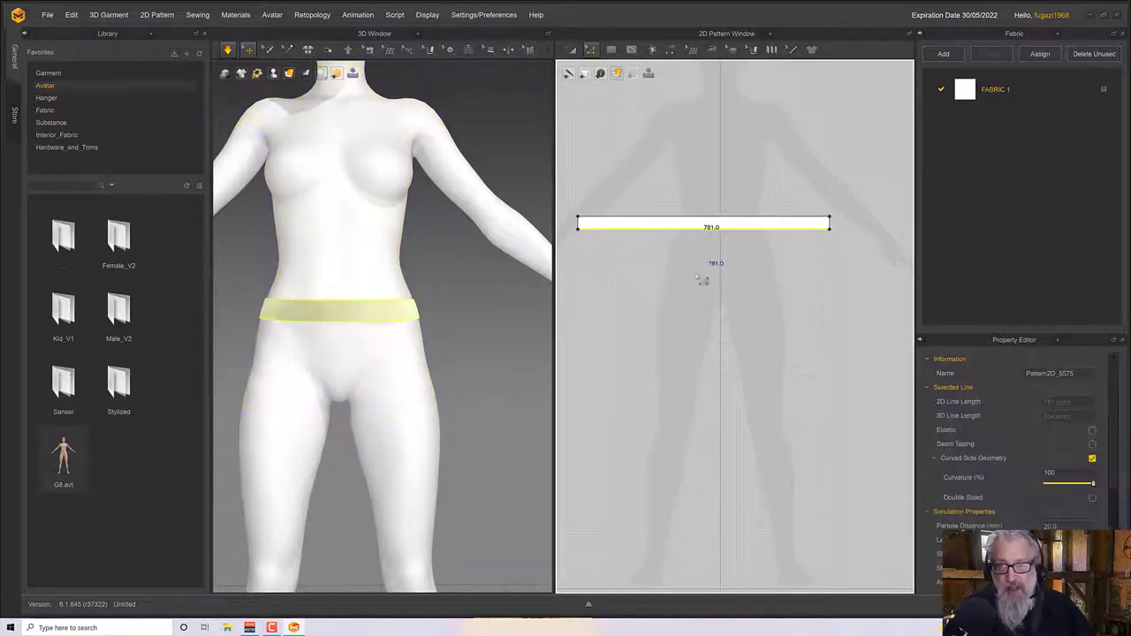
pyautogui.rightClick(681, 233)
pyautogui.click(695, 287)
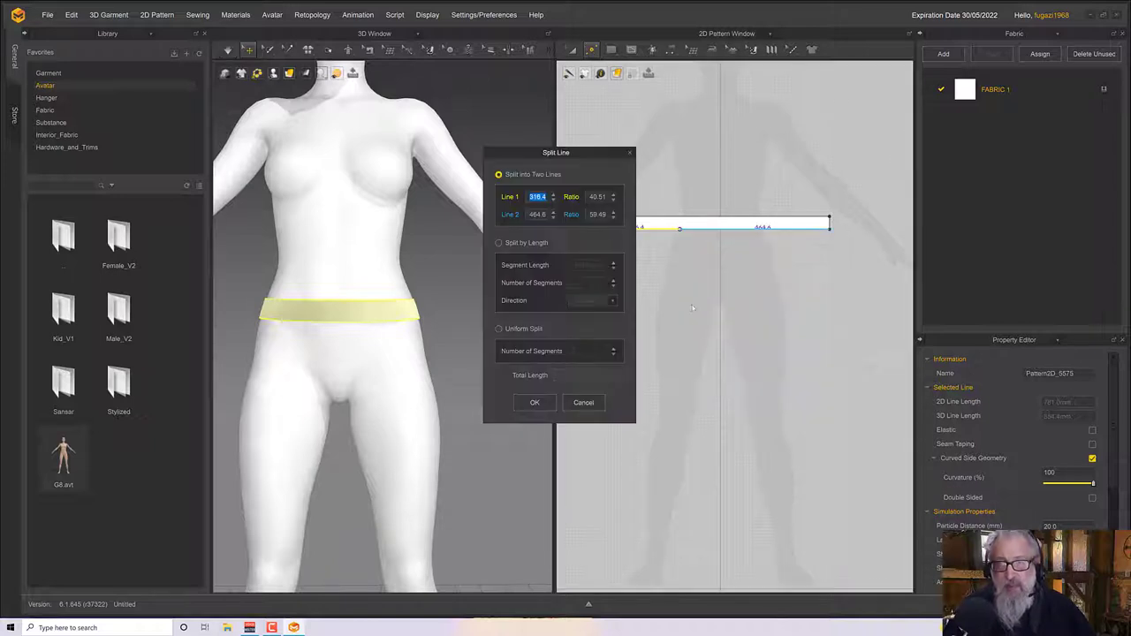
pyautogui.click(499, 329)
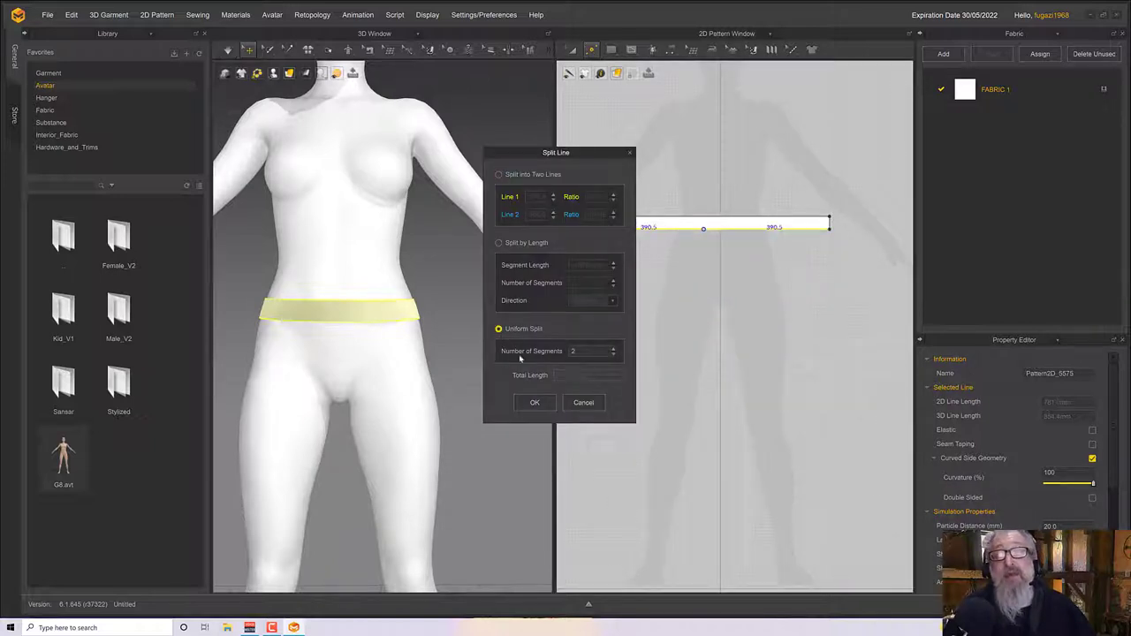
pyautogui.click(534, 404)
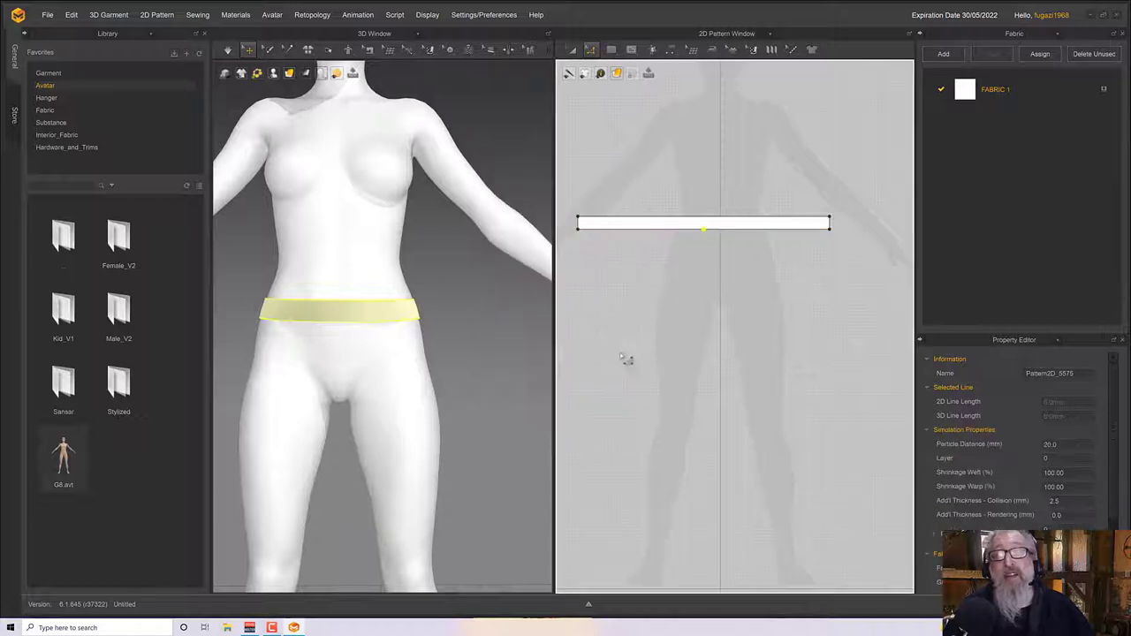
# Create a rectangle pattern 390.5 mm wide and 500 mm high, matching half of the waistband's lower edge
pyautogui.click(627, 229)
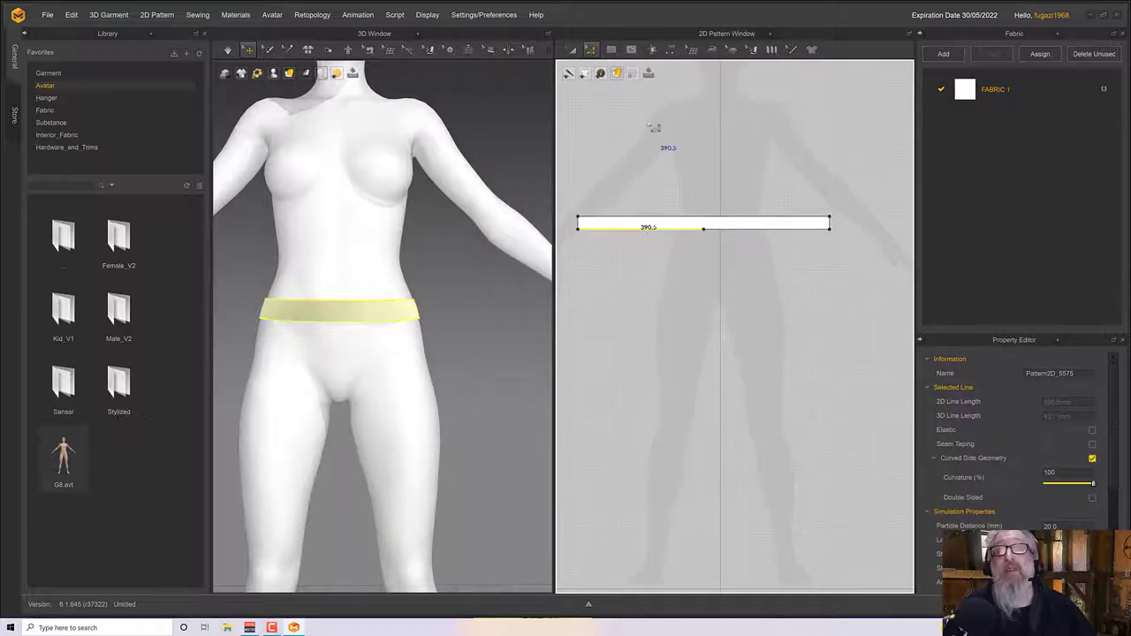
pyautogui.click(619, 54)
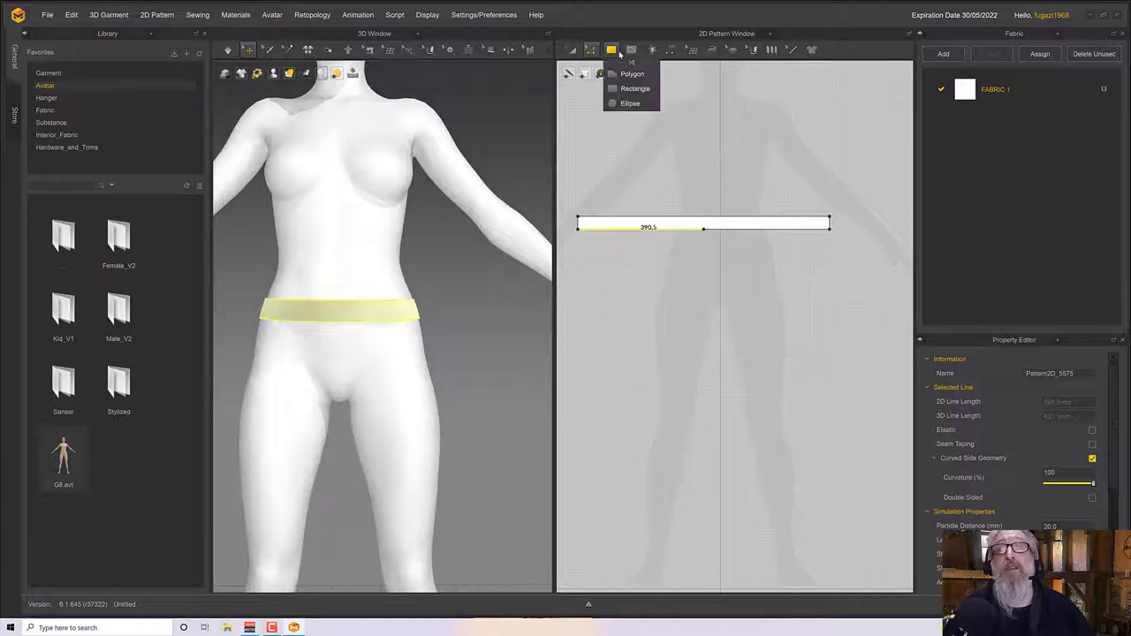
pyautogui.click(634, 260)
pyautogui.write('39')
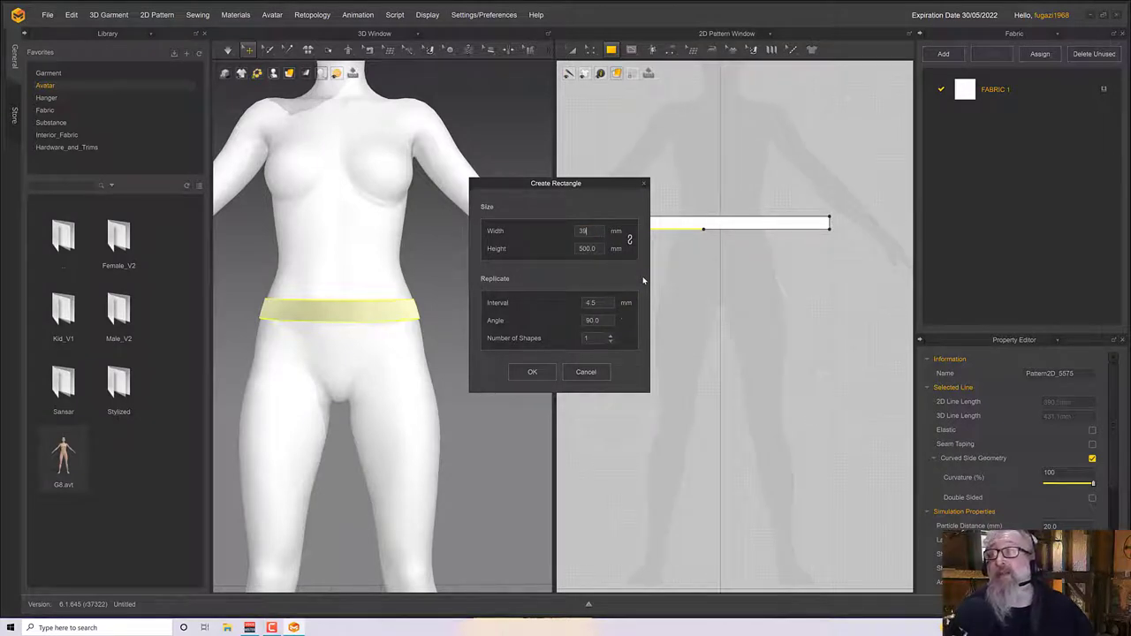
pyautogui.write('0.5')
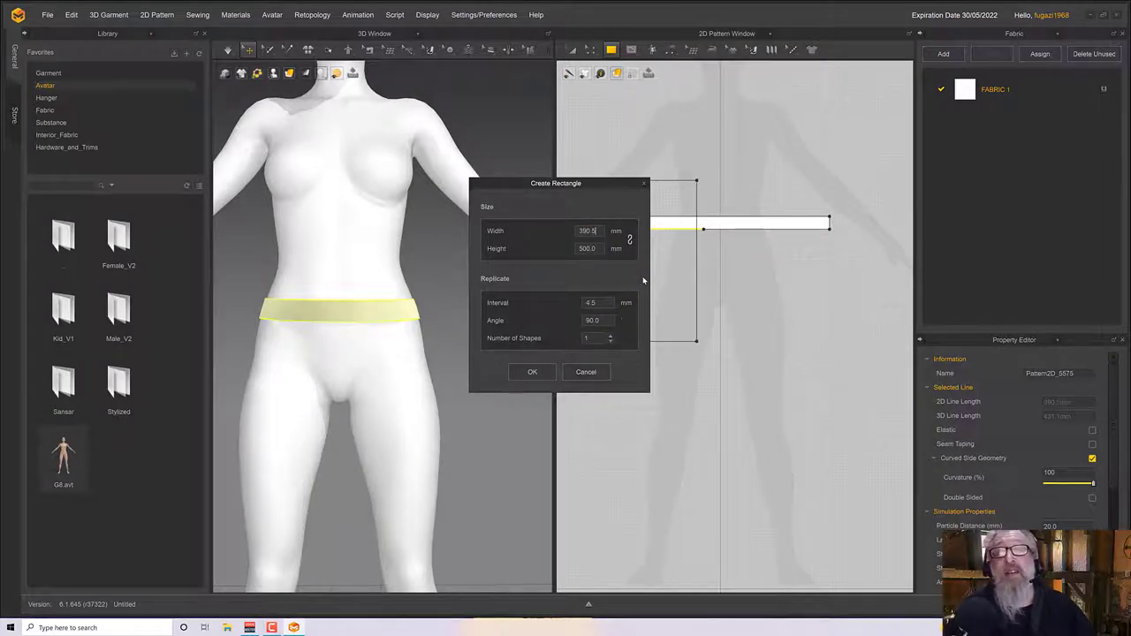
pyautogui.moveTo(559, 188); pyautogui.dragTo(465, 202)
pyautogui.click(436, 389)
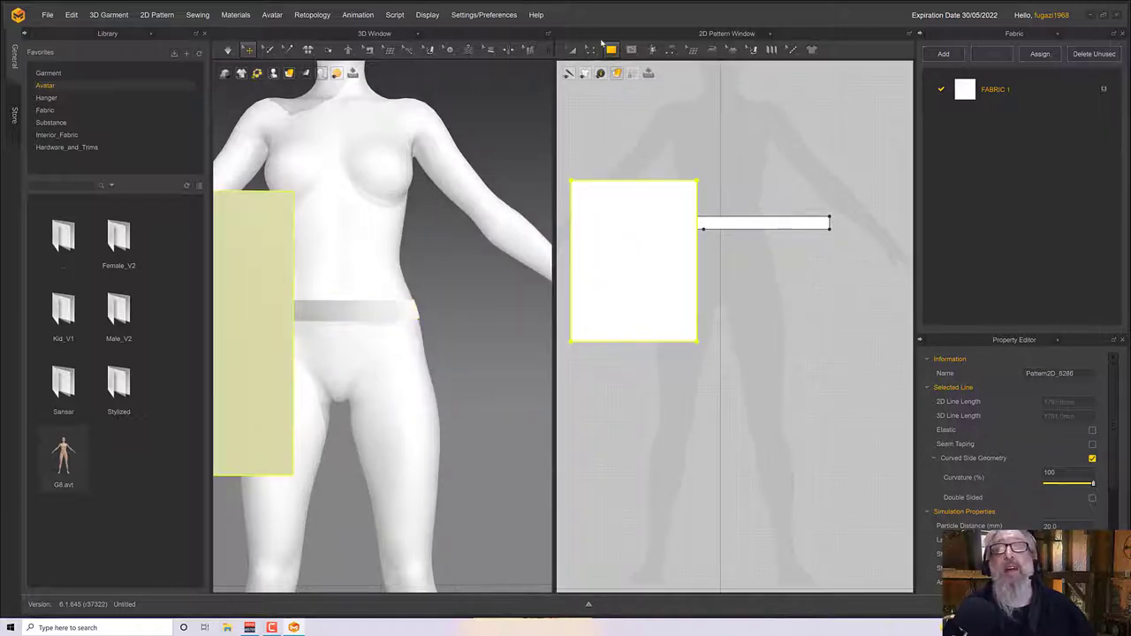
# Move the new rectangle pattern directly below the left half of the waistband in the 2D layout
pyautogui.click(571, 50)
pyautogui.moveTo(624, 222); pyautogui.dragTo(640, 309)
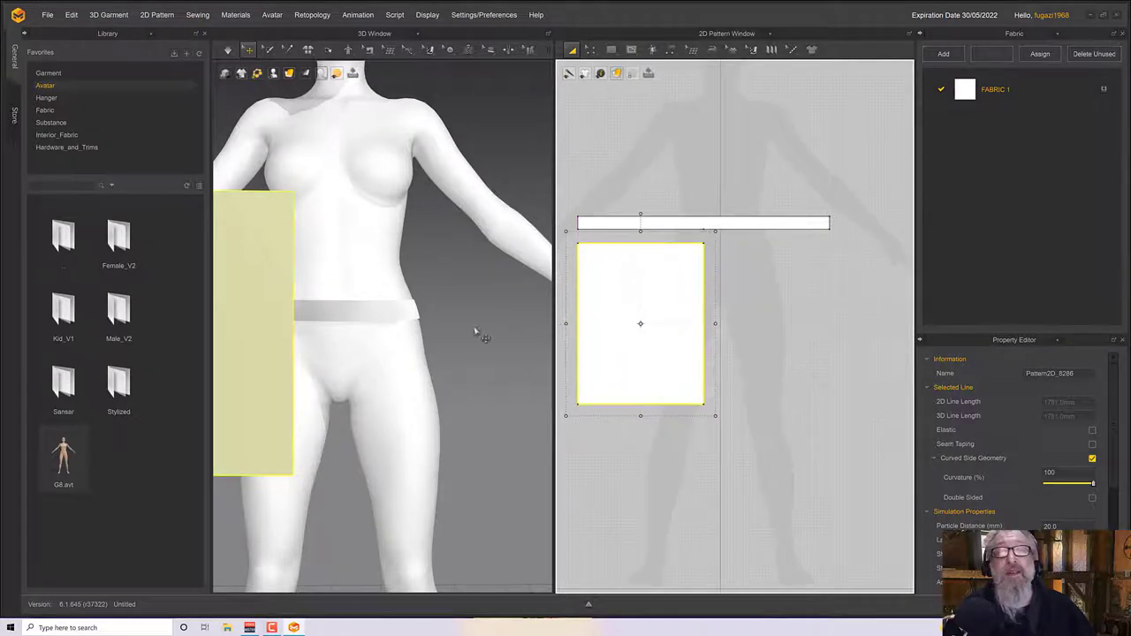
pyautogui.scroll(-5, 474, 332)
pyautogui.moveTo(477, 331); pyautogui.dragTo(324, 381, button='right')
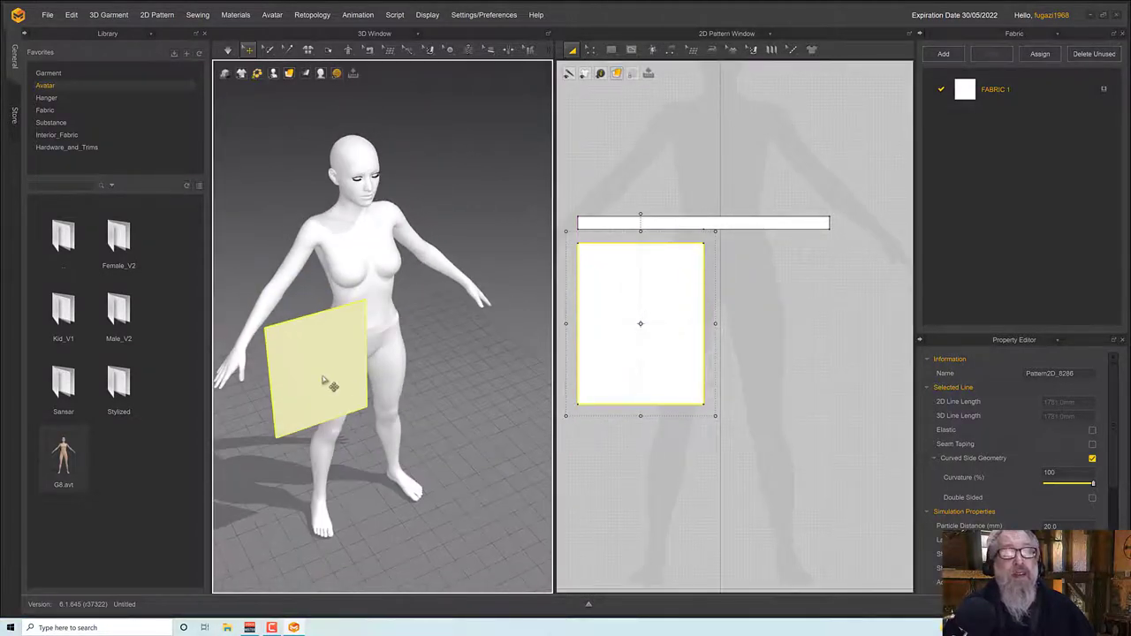
pyautogui.click(324, 382)
pyautogui.moveTo(450, 374); pyautogui.dragTo(478, 356, button='right')
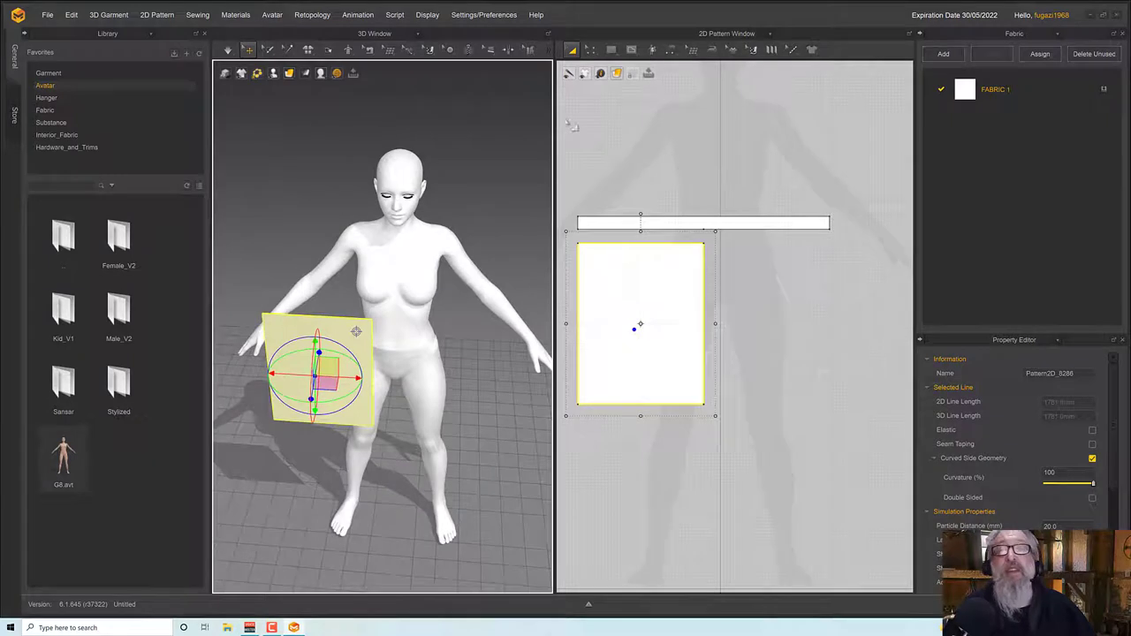
# Sew the panel's upper edge to the left 390.5 mm segment of the waistband's lower edge
pyautogui.click(671, 49)
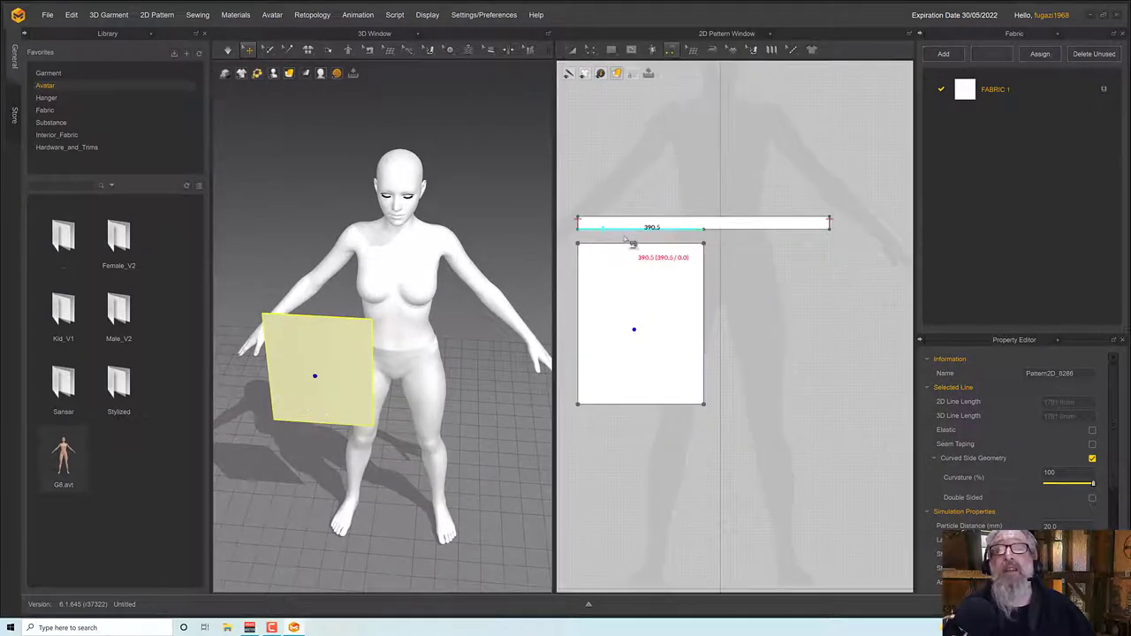
pyautogui.click(602, 245)
pyautogui.click(610, 239)
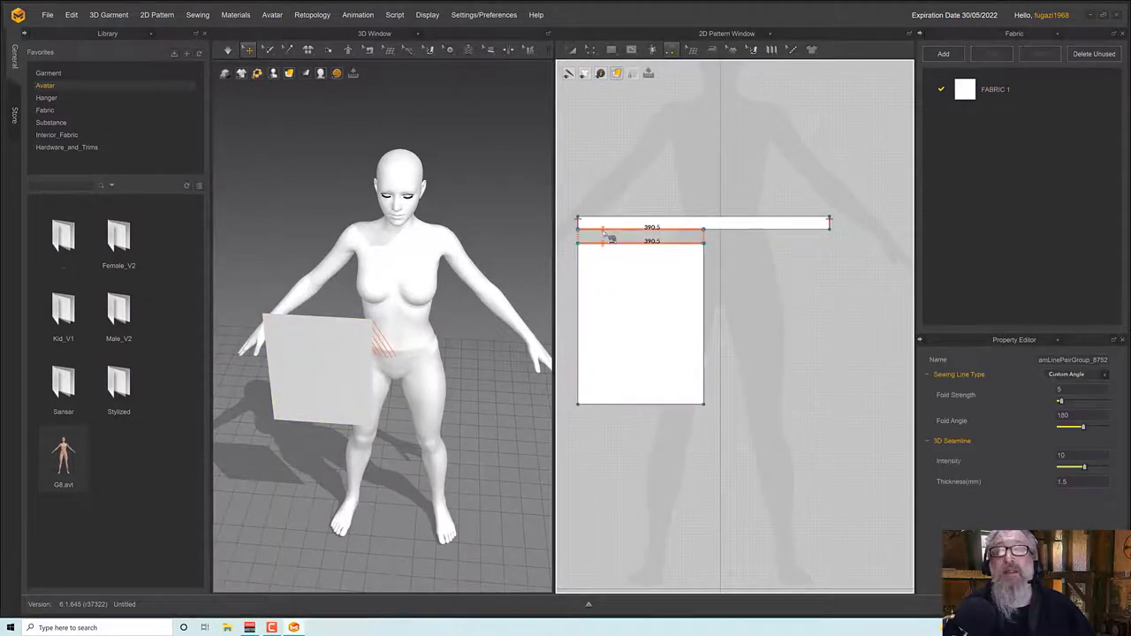
pyautogui.moveTo(491, 325); pyautogui.dragTo(517, 346, button='right')
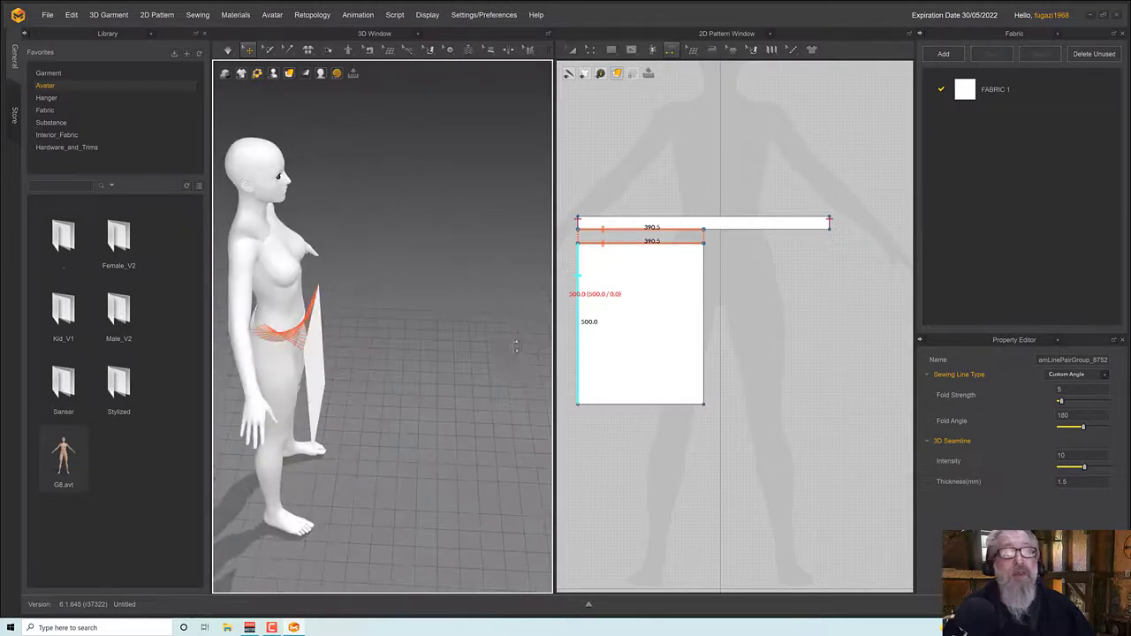
# Show the avatar's arrangement points and place the panel on the point beside the avatar's right leg
pyautogui.click(315, 382)
pyautogui.moveTo(315, 383); pyautogui.dragTo(468, 289, button='right')
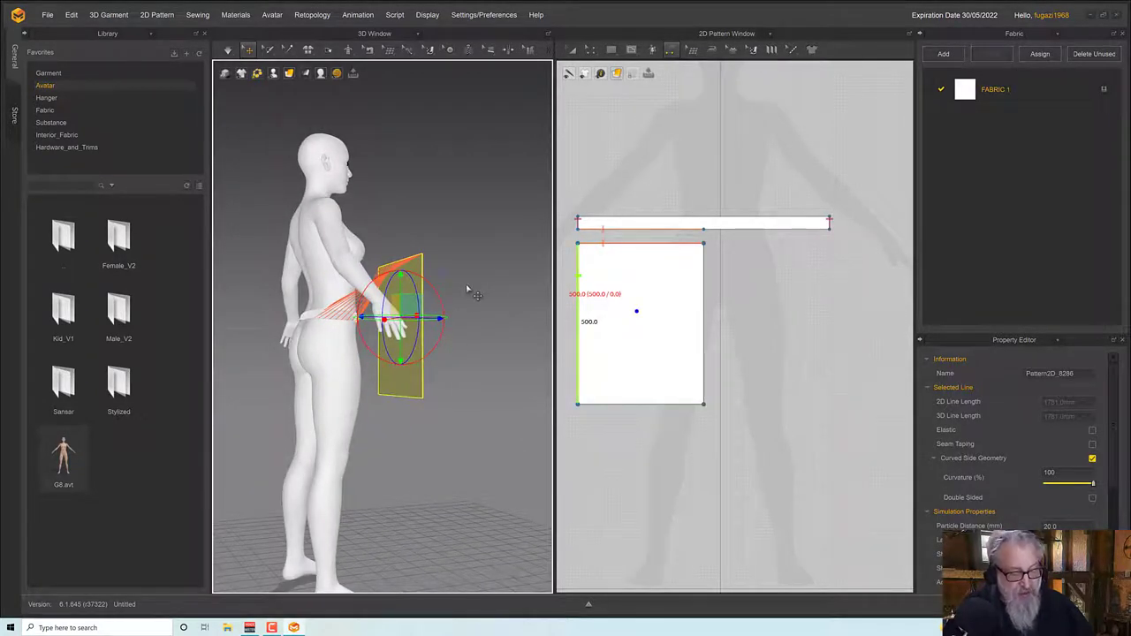
pyautogui.hotkey('shift', 'f')
pyautogui.moveTo(491, 354)
pyautogui.mouseDown(button='right')
pyautogui.moveTo(424, 354)
pyautogui.moveTo(521, 353)
pyautogui.moveTo(477, 352)
pyautogui.mouseUp(button='right')
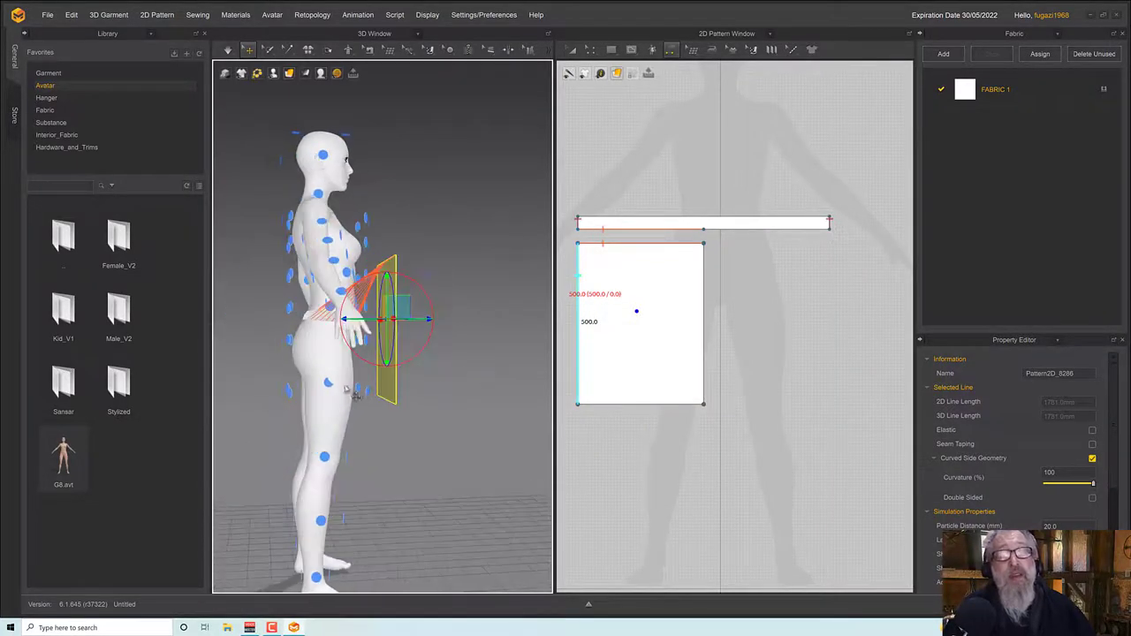
pyautogui.click(328, 384)
pyautogui.click(405, 360)
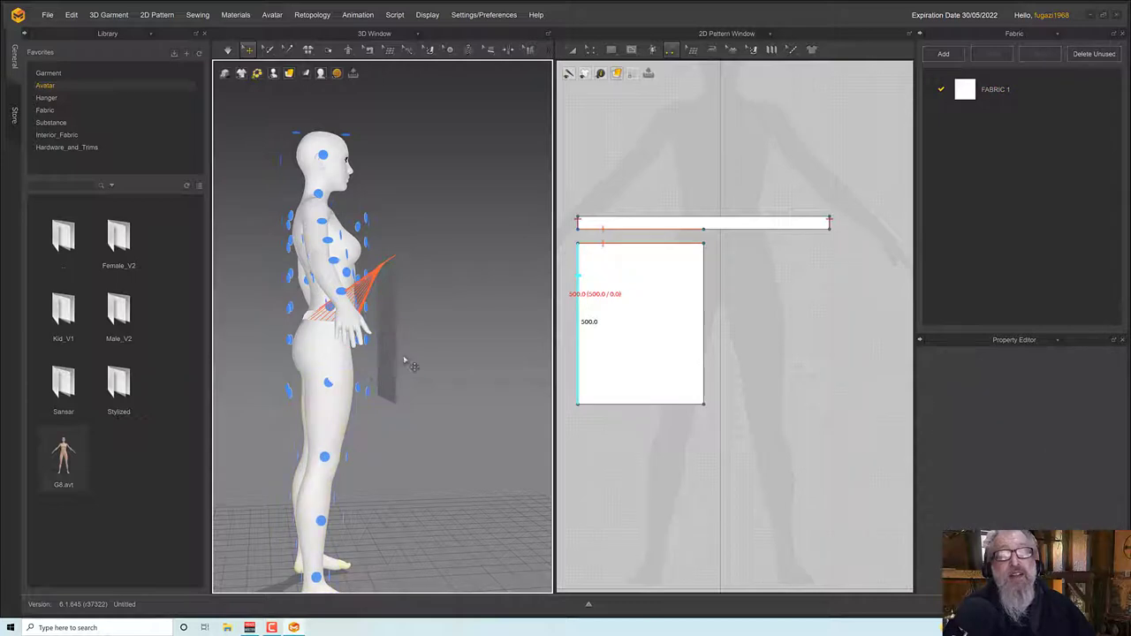
pyautogui.click(388, 376)
pyautogui.click(325, 457)
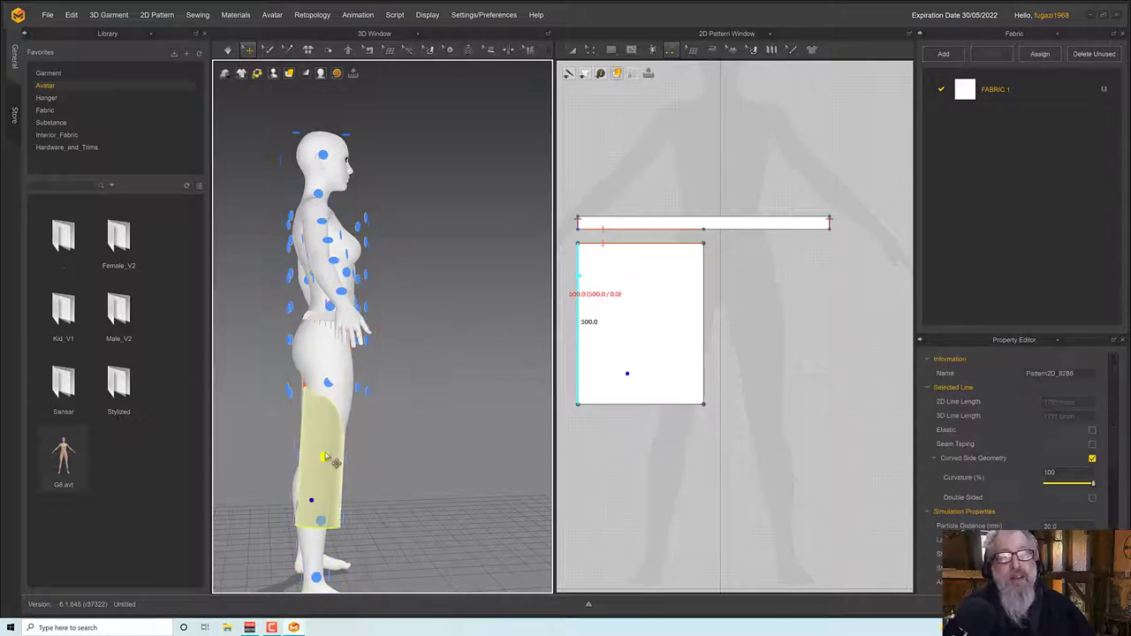
# Raise the wrapped panel along the right thigh, closer to the waistband
pyautogui.moveTo(378, 439); pyautogui.dragTo(340, 419, button='right')
pyautogui.click(303, 432)
pyautogui.moveTo(298, 417); pyautogui.dragTo(288, 357)
pyautogui.moveTo(309, 359); pyautogui.dragTo(300, 386, button='right')
# Simulate the sewn panel and pull it into a smooth drape over the avatar's right thigh
pyautogui.press('space')
pyautogui.moveTo(302, 386)
pyautogui.mouseDown()
pyautogui.moveTo(306, 438)
pyautogui.moveTo(304, 397)
pyautogui.mouseUp()
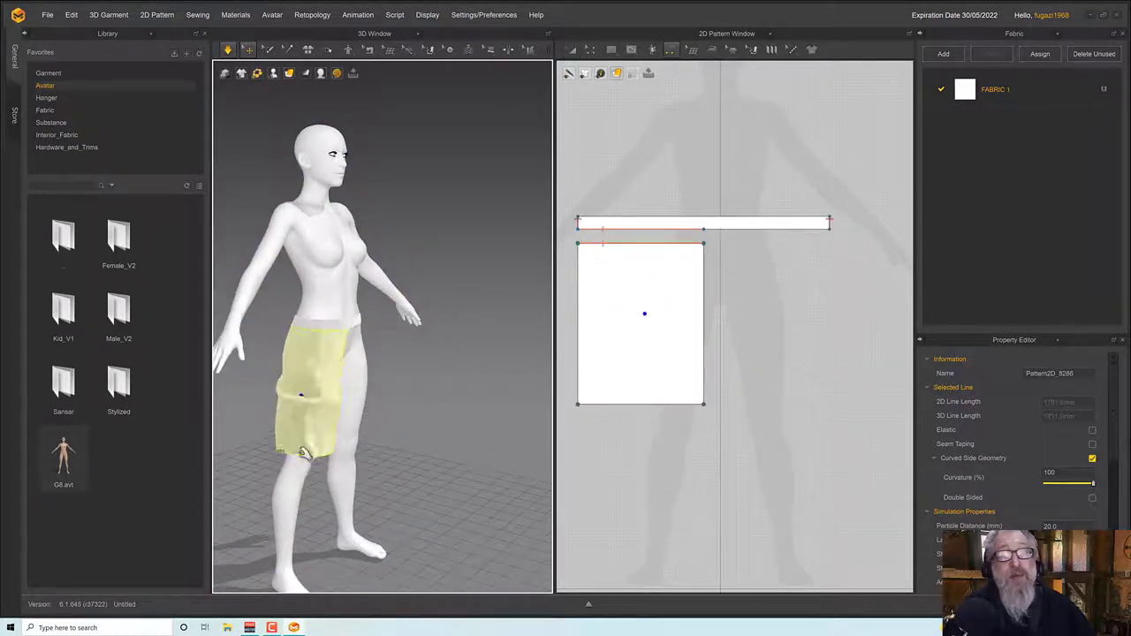
pyautogui.moveTo(332, 389); pyautogui.dragTo(299, 382, button='right')
pyautogui.click(292, 459)
pyautogui.click(315, 464)
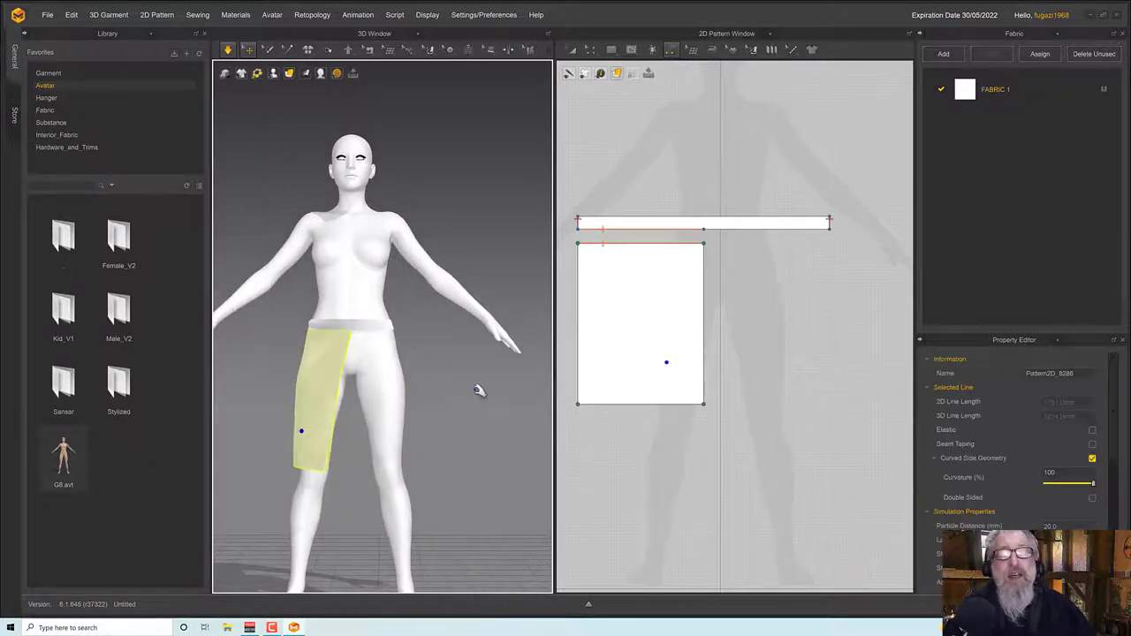
pyautogui.scroll(-3, 545, 364)
pyautogui.scroll(5, 345, 424)
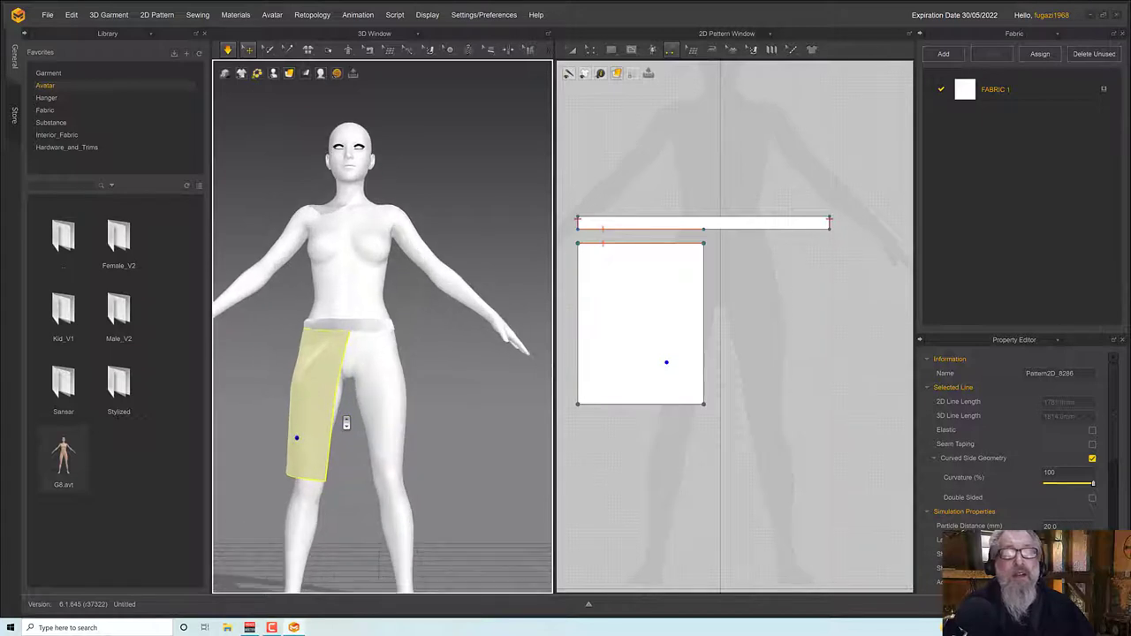
# Add a split point to each vertical side edge of the panel at crotch height, about 170 mm below the upper corners
pyautogui.moveTo(349, 399); pyautogui.dragTo(403, 354, button='middle')
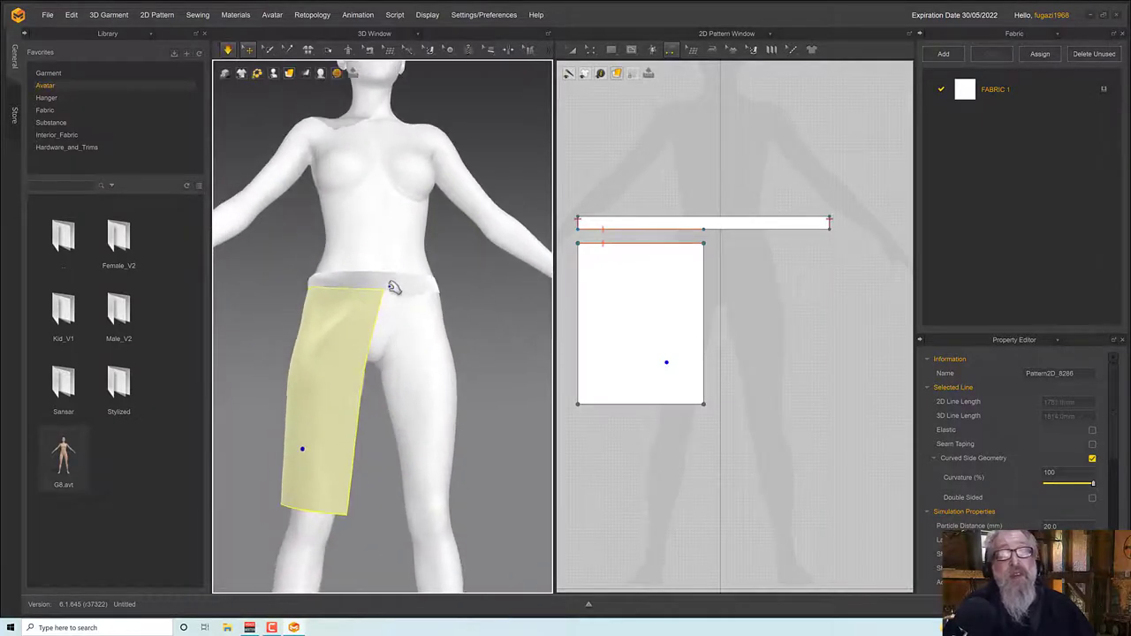
pyautogui.moveTo(414, 358); pyautogui.dragTo(373, 367, button='right')
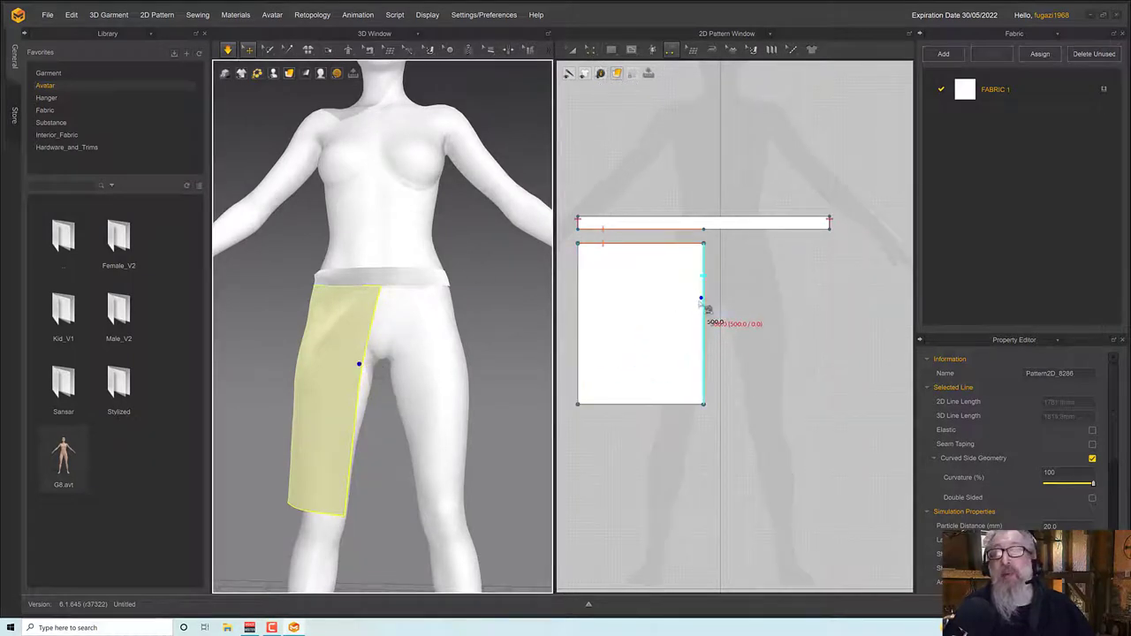
pyautogui.click(591, 51)
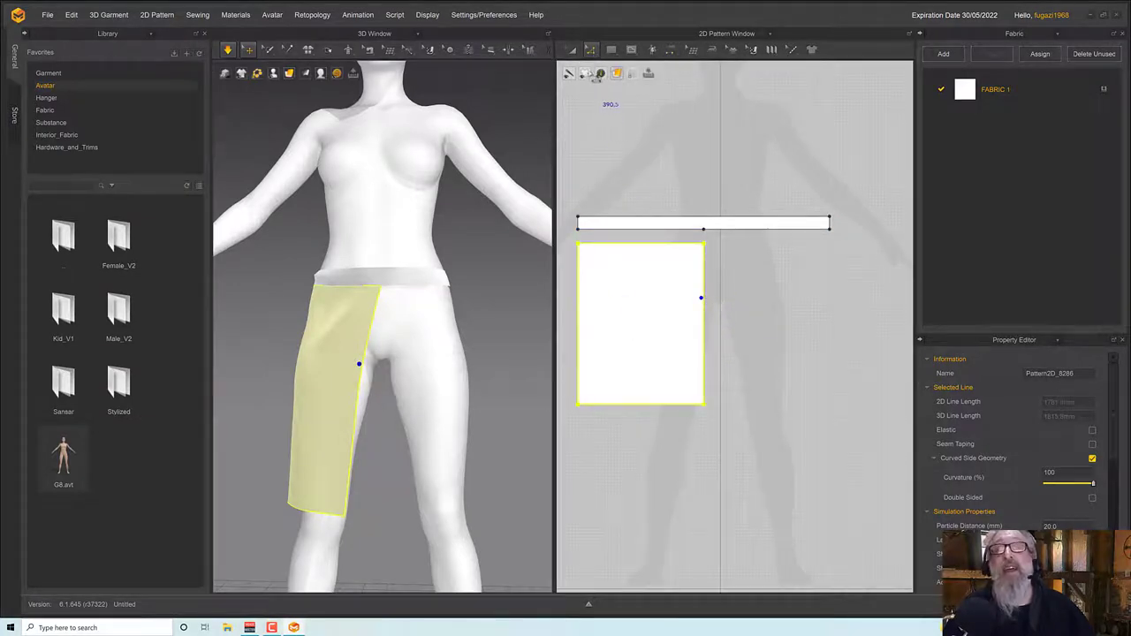
pyautogui.click(590, 49)
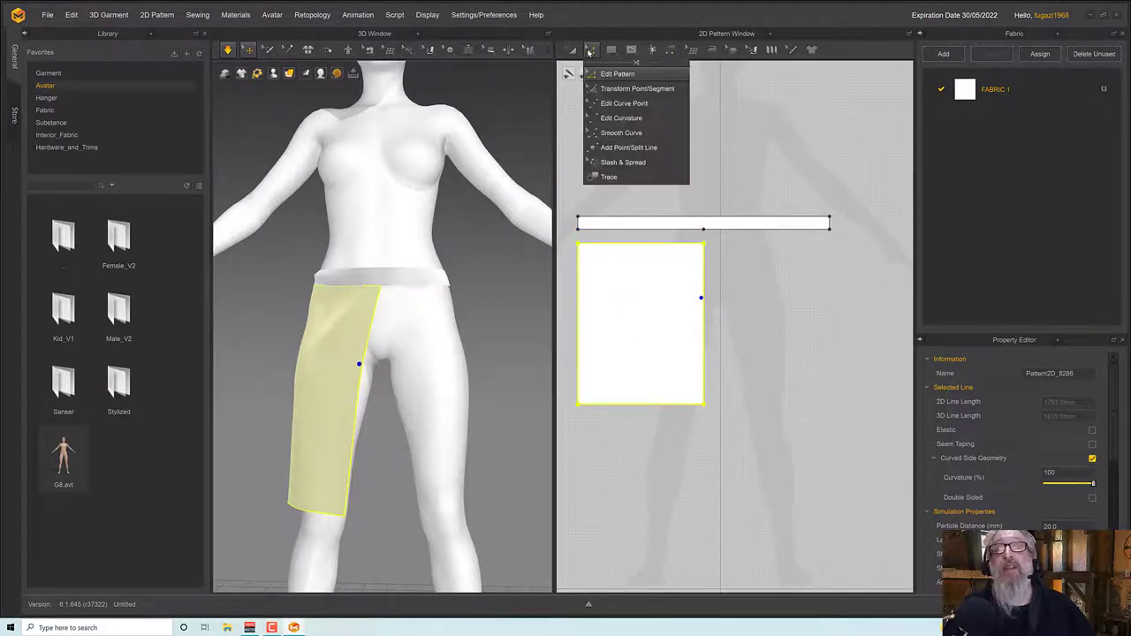
pyautogui.click(606, 149)
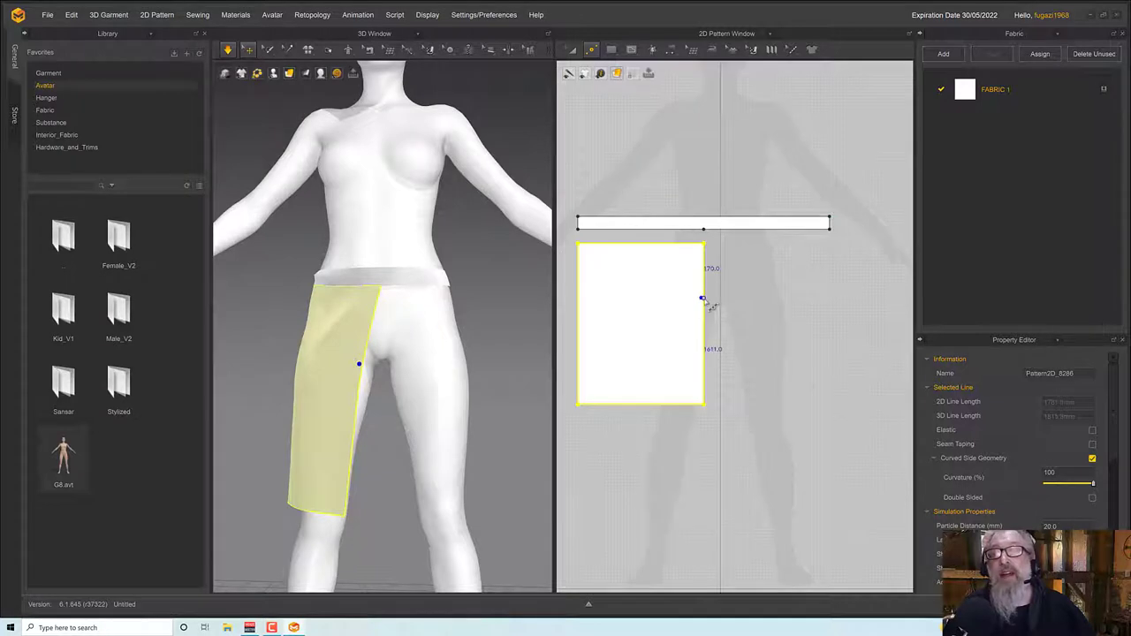
pyautogui.click(702, 298)
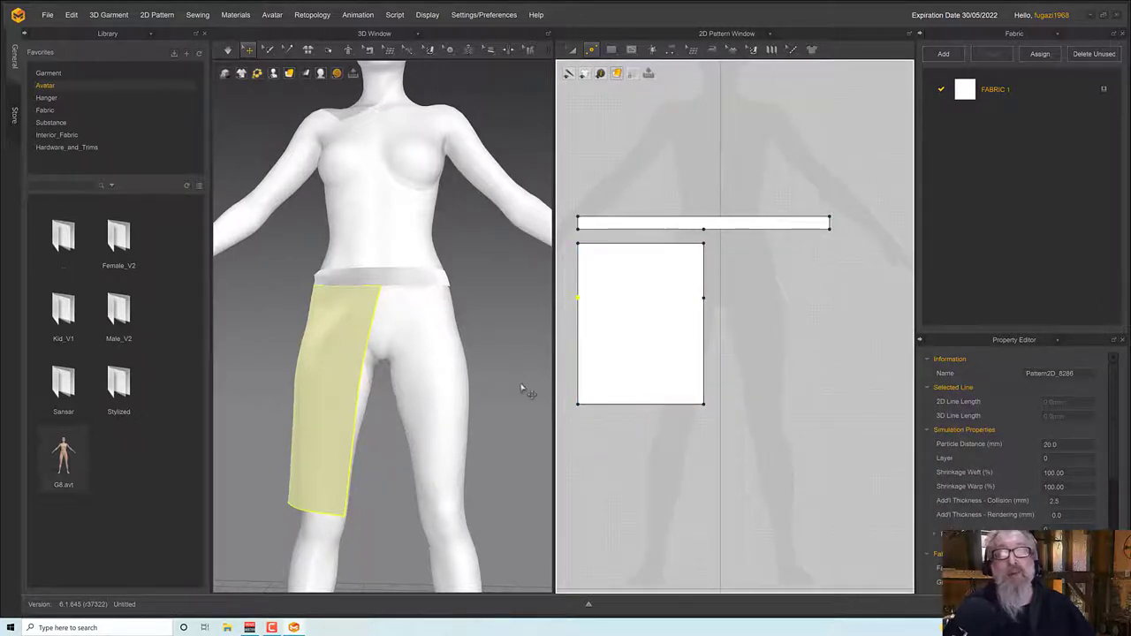
# Move the two new side points outward with Edit Pattern to form crotch points, extending the back one slightly further
pyautogui.click(598, 74)
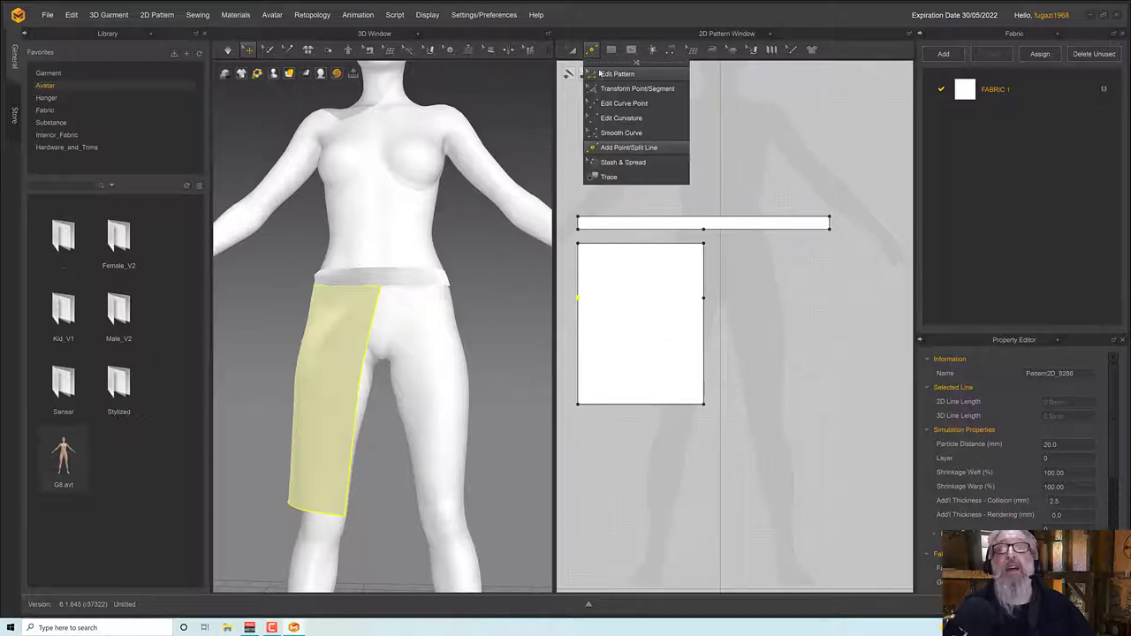
pyautogui.click(606, 149)
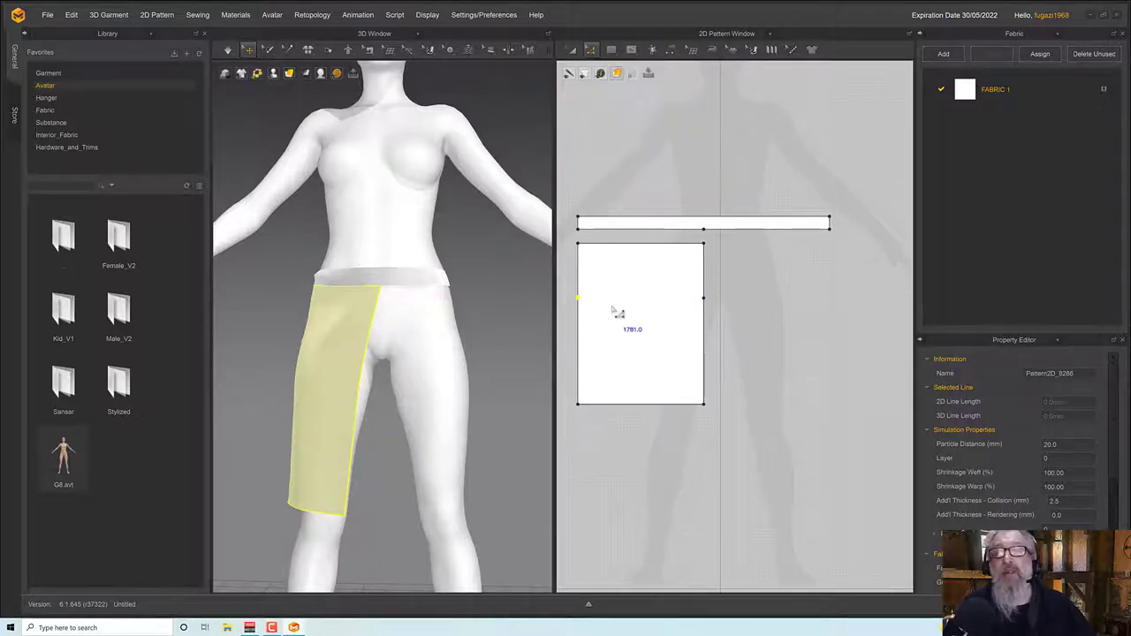
pyautogui.moveTo(693, 293); pyautogui.dragTo(720, 298)
pyautogui.click(706, 306)
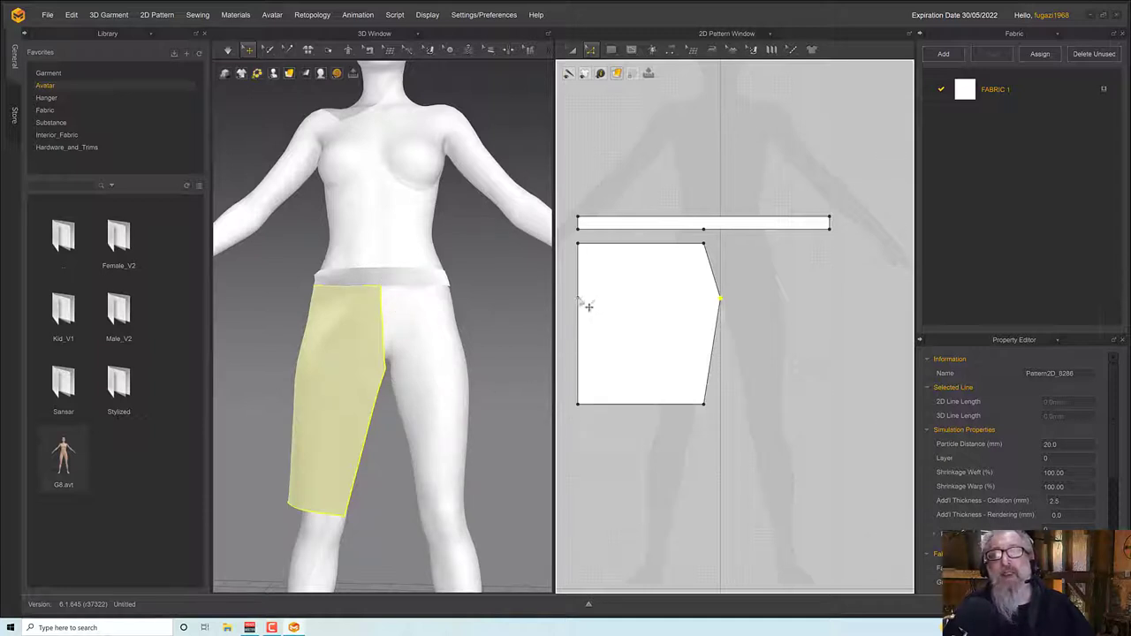
pyautogui.moveTo(577, 299); pyautogui.dragTo(560, 299)
pyautogui.moveTo(409, 409); pyautogui.dragTo(548, 422, button='right')
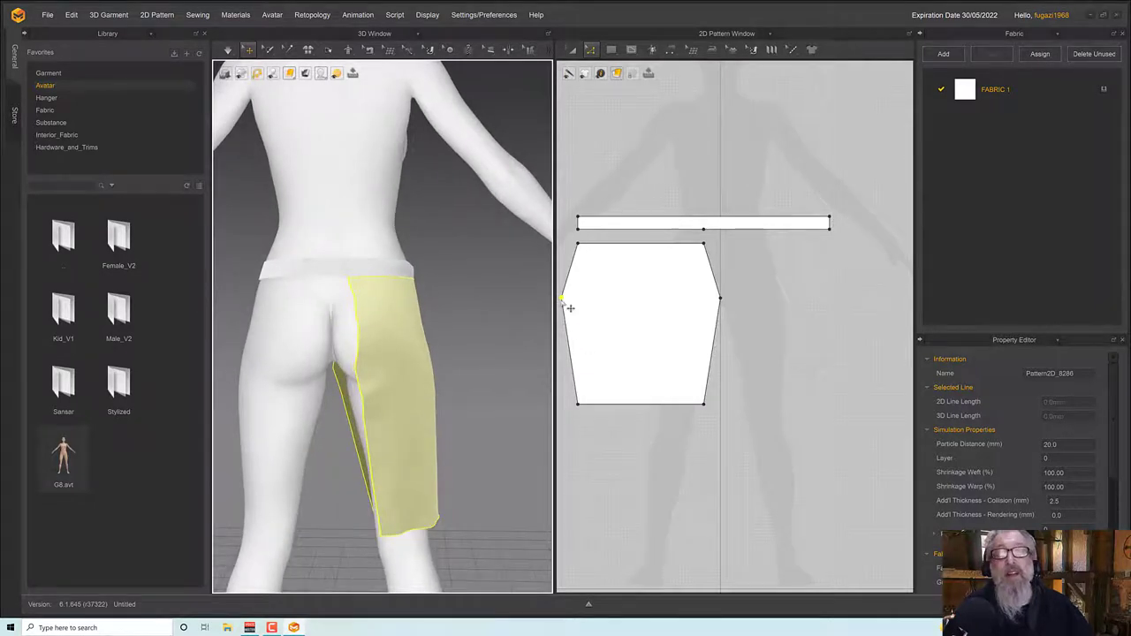
pyautogui.moveTo(562, 301); pyautogui.dragTo(557, 300)
# Simulate the reshaped panel and adjust the waistband's drape at the avatar's back
pyautogui.moveTo(510, 391); pyautogui.dragTo(483, 395, button='right')
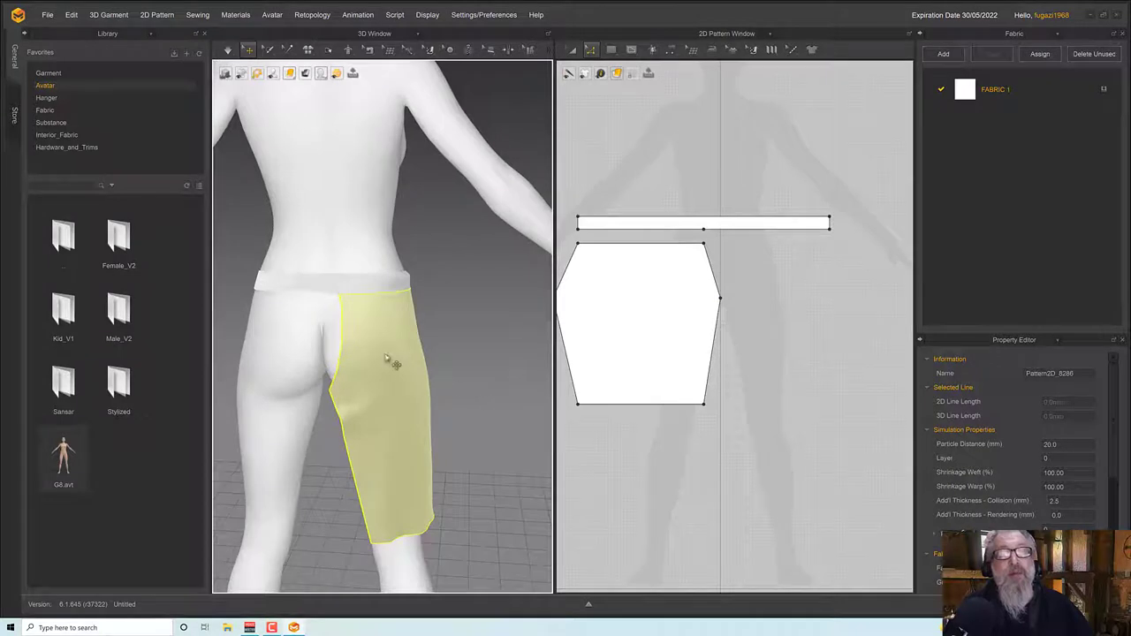
pyautogui.moveTo(325, 289); pyautogui.dragTo(304, 285)
pyautogui.press('space')
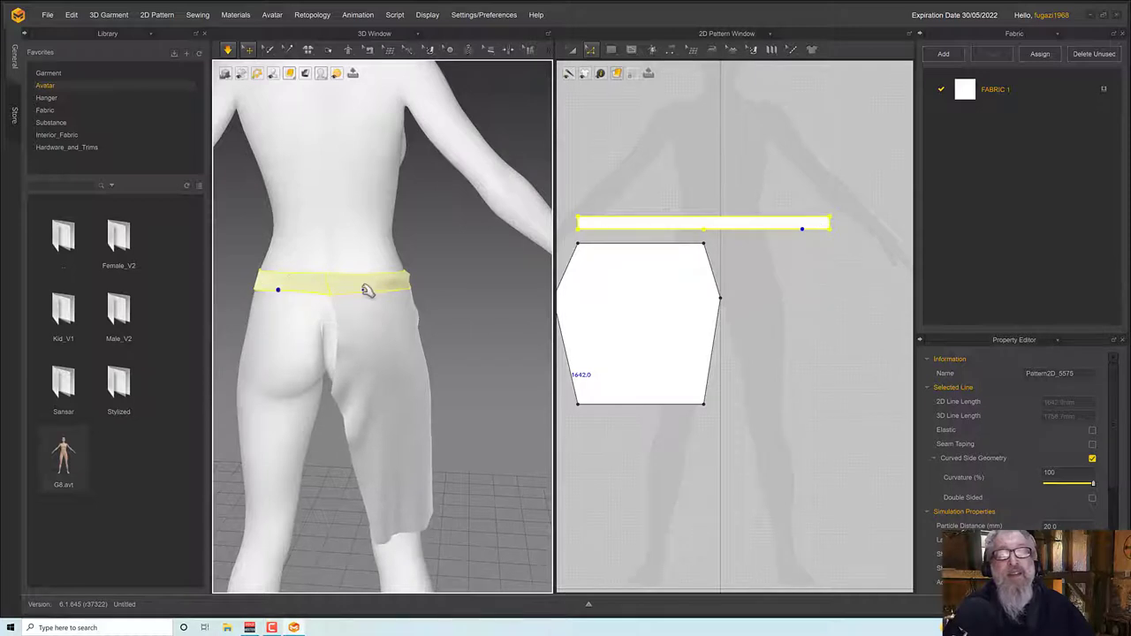
pyautogui.moveTo(344, 333); pyautogui.dragTo(484, 324, button='right')
pyautogui.click(411, 336)
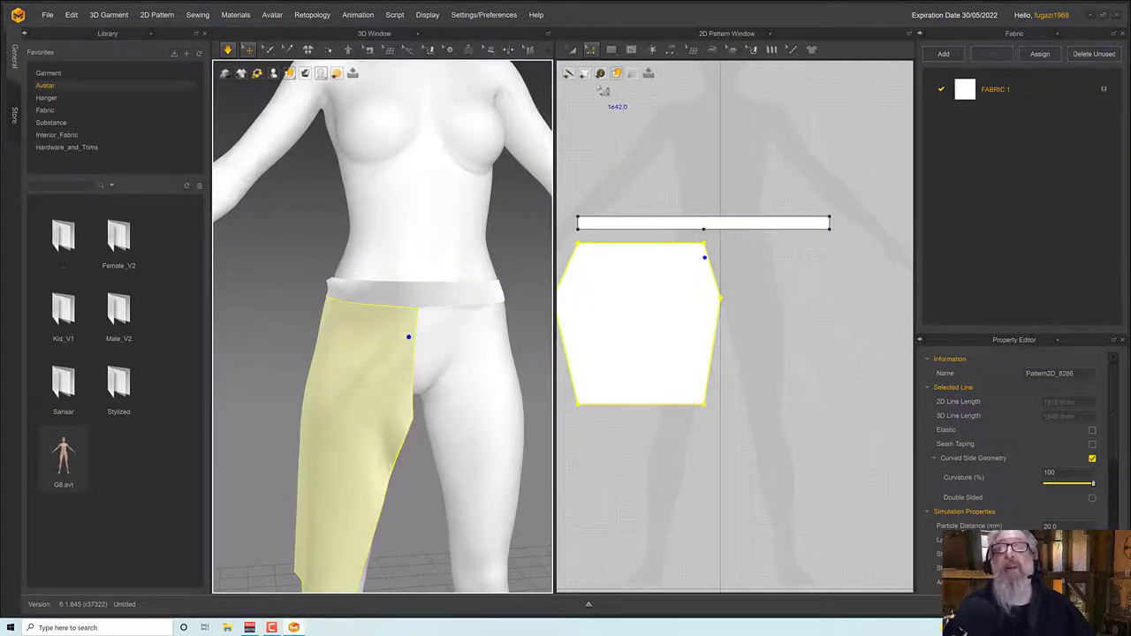
# Sew the panel's two side edges below the crotch points together with Segment Sewing to close the leg's inseam
pyautogui.click(671, 51)
pyautogui.click(698, 88)
pyautogui.moveTo(805, 386); pyautogui.dragTo(936, 329, button='middle')
pyautogui.click(692, 274)
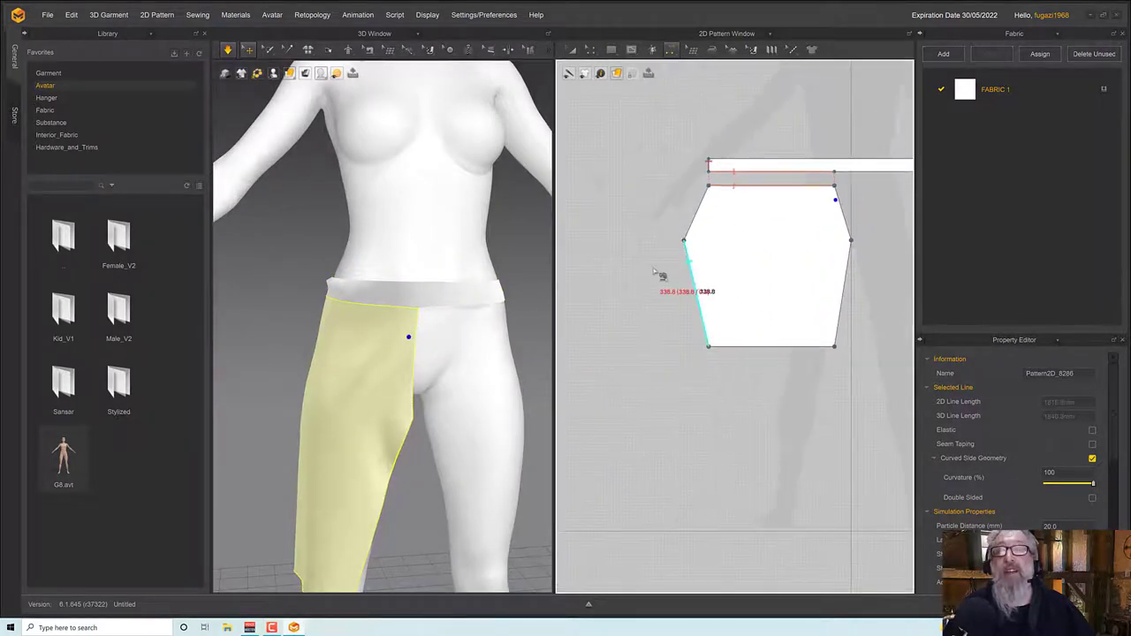
pyautogui.click(692, 270)
pyautogui.click(758, 345)
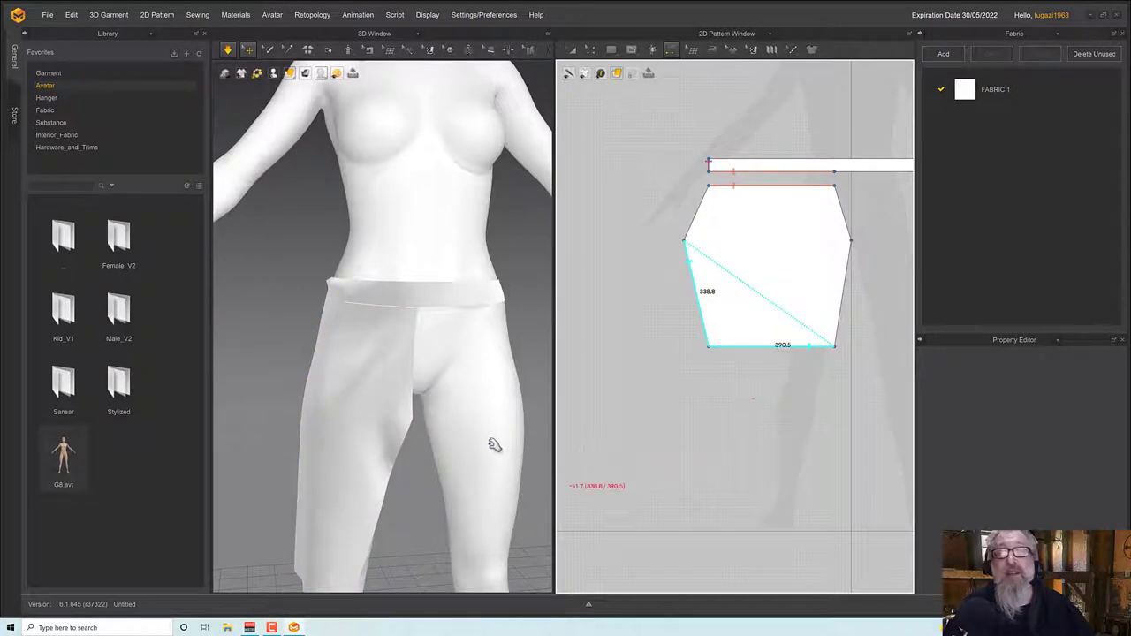
pyautogui.click(850, 267)
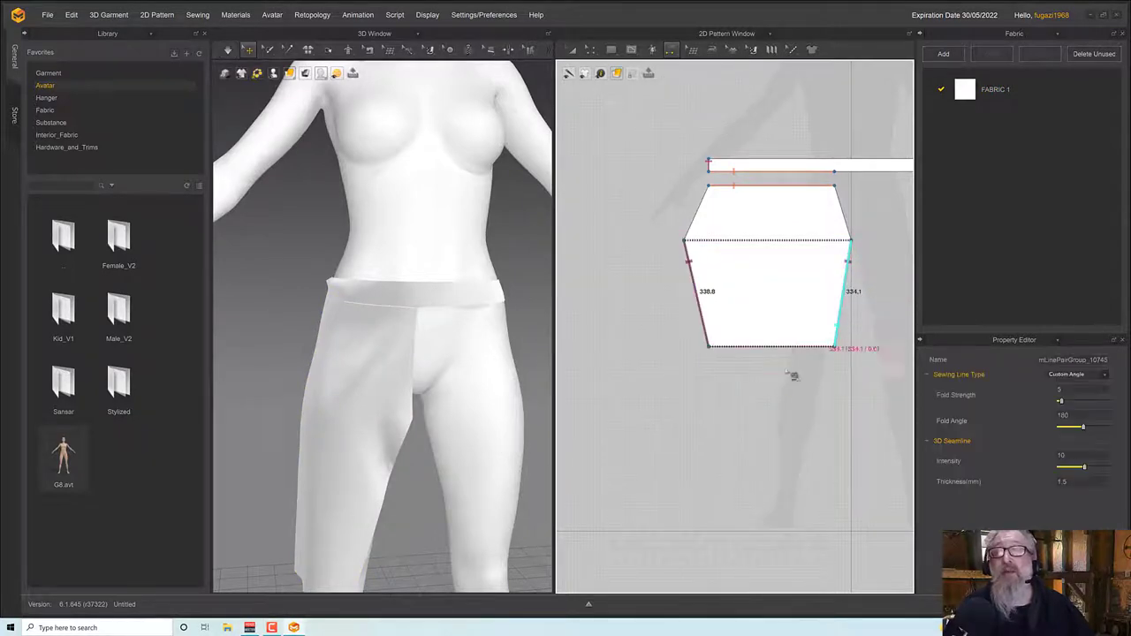
# Simulate the inseam closed and pull the fabric down into a smooth leg around the avatar's right thigh
pyautogui.moveTo(514, 470); pyautogui.dragTo(433, 449, button='right')
pyautogui.press('space')
pyautogui.press('space')
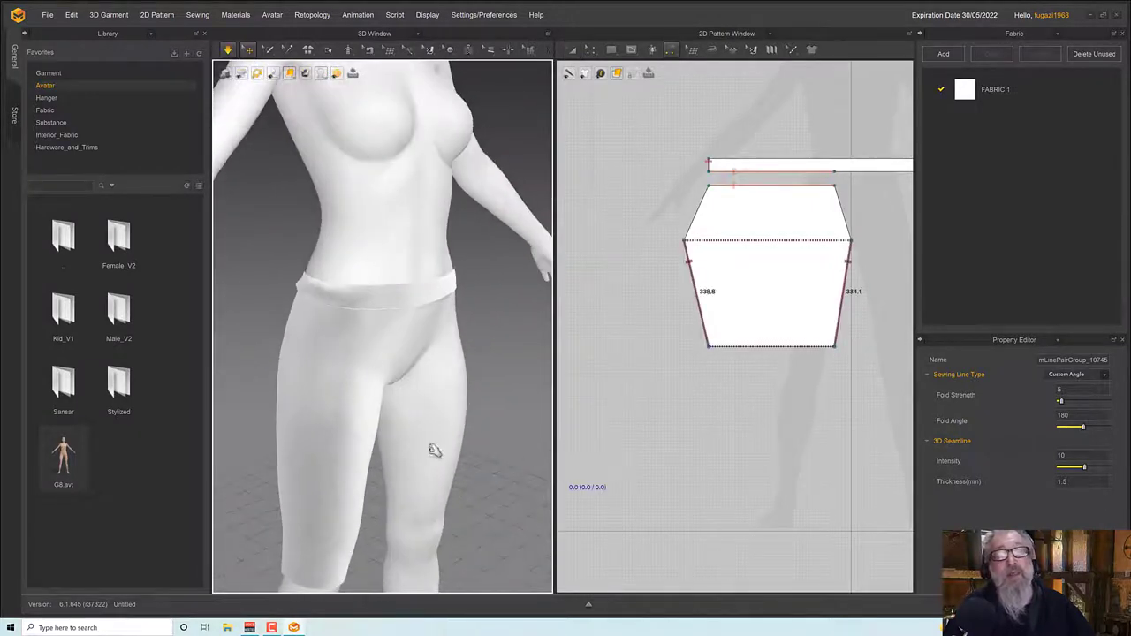
pyautogui.click(345, 417)
pyautogui.moveTo(312, 419); pyautogui.dragTo(297, 530)
pyautogui.moveTo(296, 530); pyautogui.dragTo(305, 493, button='right')
pyautogui.moveTo(305, 492); pyautogui.dragTo(309, 533)
pyautogui.moveTo(311, 518); pyautogui.dragTo(470, 383, button='right')
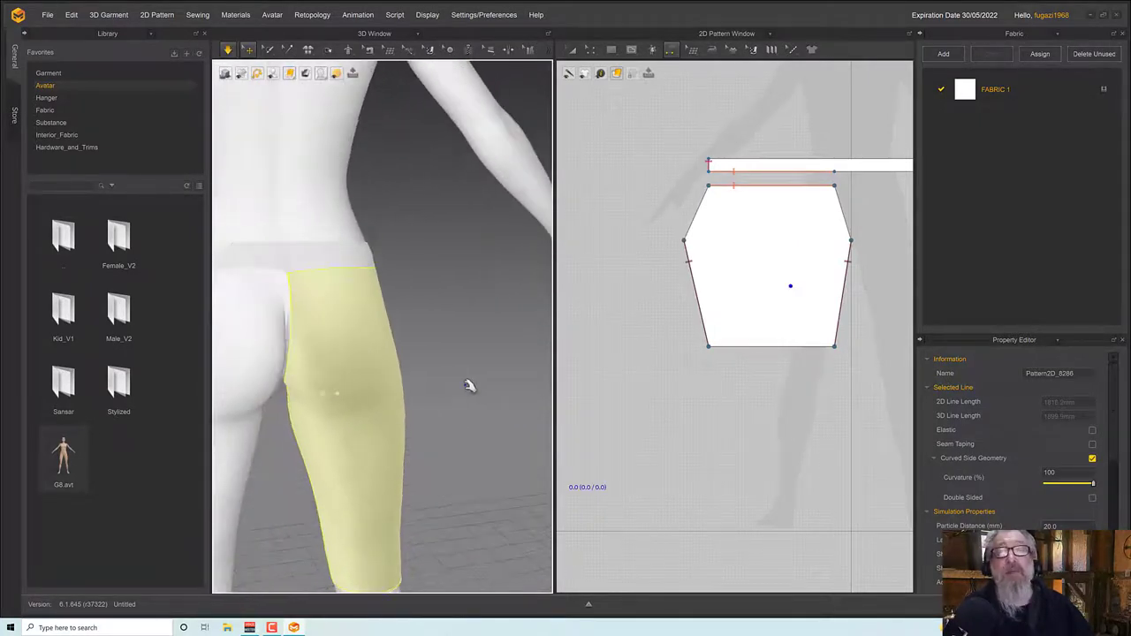
# Create a Symmetric Pattern (with Sewing) of the leg panel and place it beside the original at the same height
pyautogui.click(573, 50)
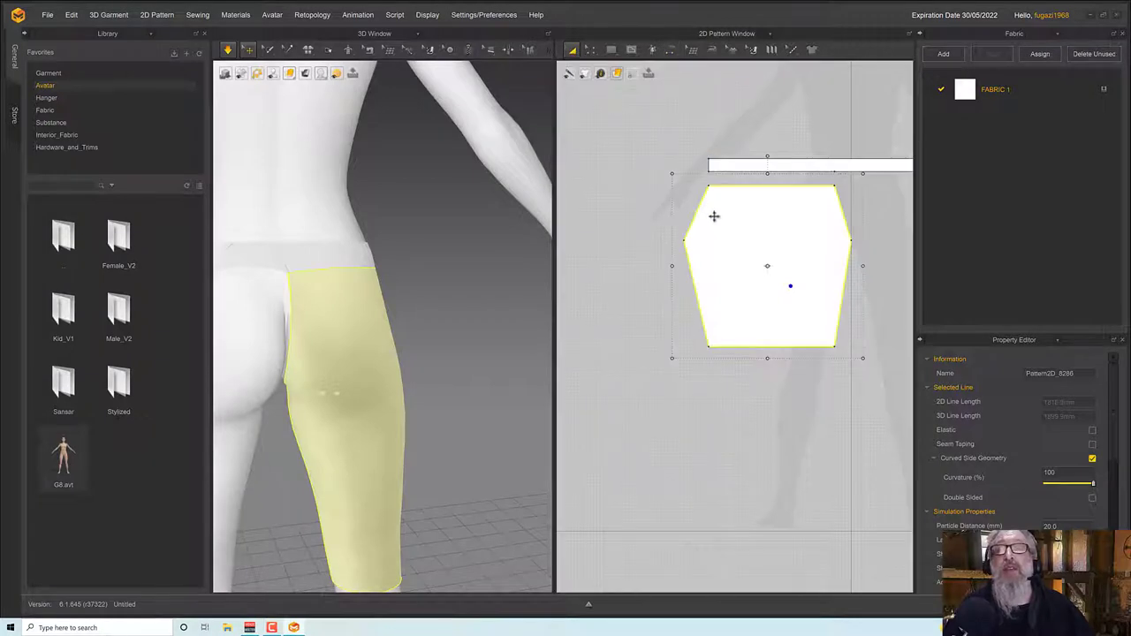
pyautogui.rightClick(722, 223)
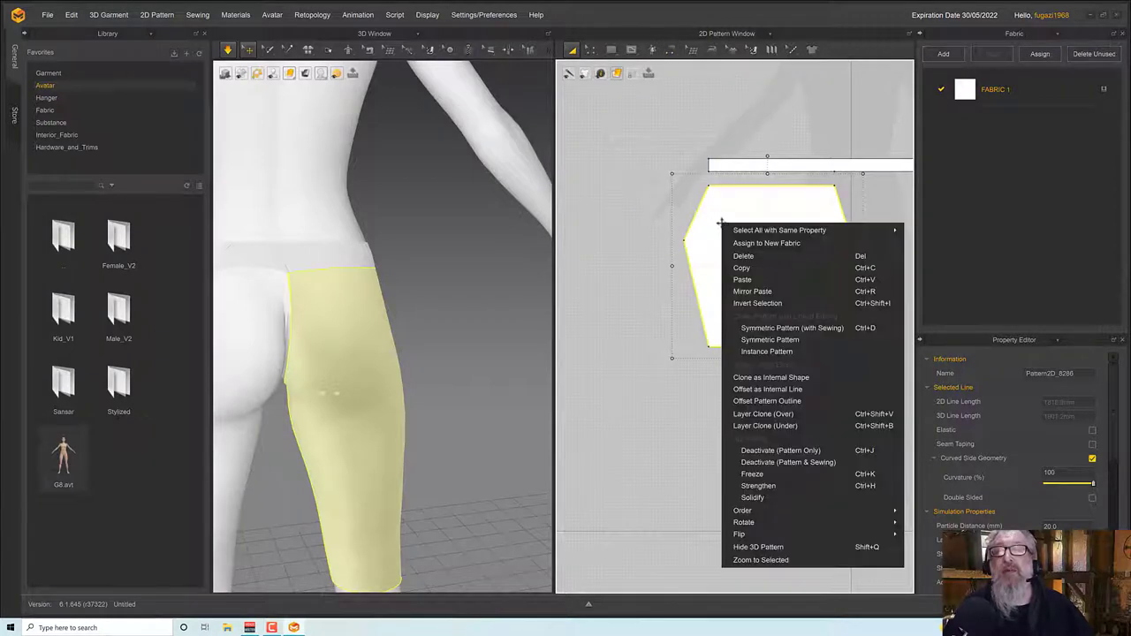
pyautogui.click(768, 327)
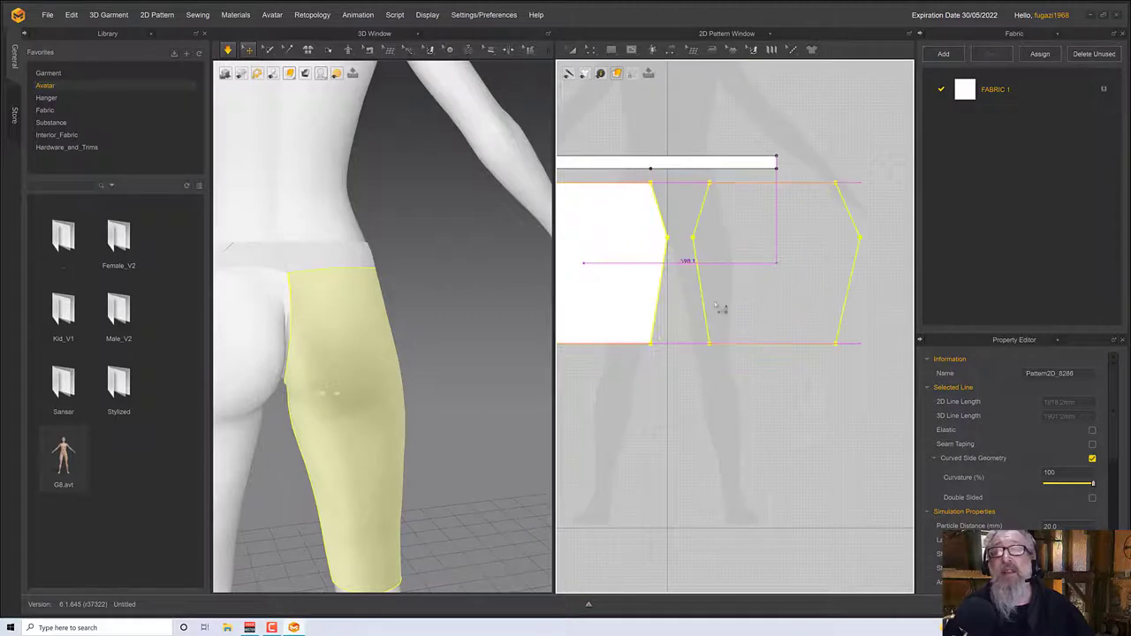
pyautogui.click(720, 308)
# Move the mirrored leg piece inward onto the avatar's left leg, just under the waistband
pyautogui.scroll(-4, 447, 350)
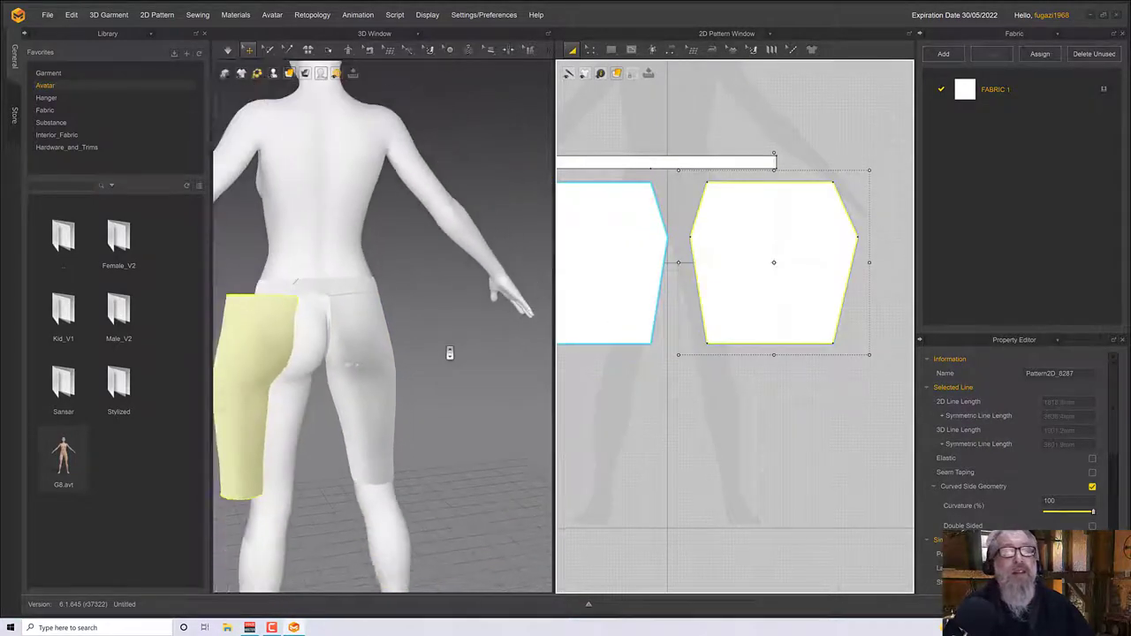
pyautogui.moveTo(433, 349); pyautogui.dragTo(540, 352, button='right')
pyautogui.click(490, 357)
pyautogui.scroll(5, 493, 351)
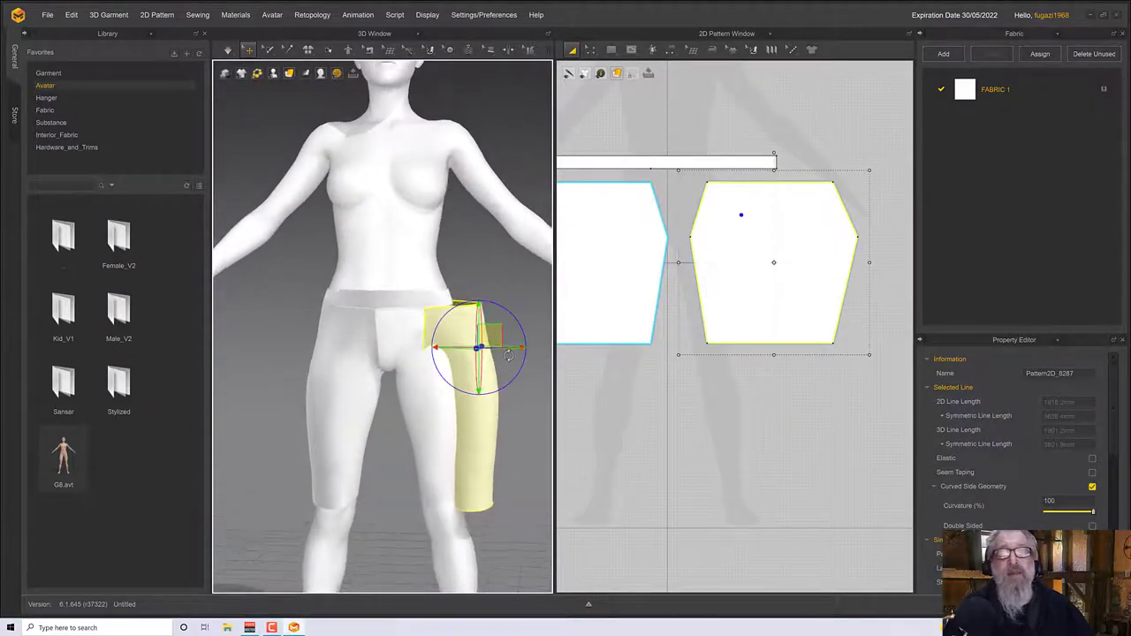
pyautogui.moveTo(485, 344); pyautogui.dragTo(411, 349, button='middle')
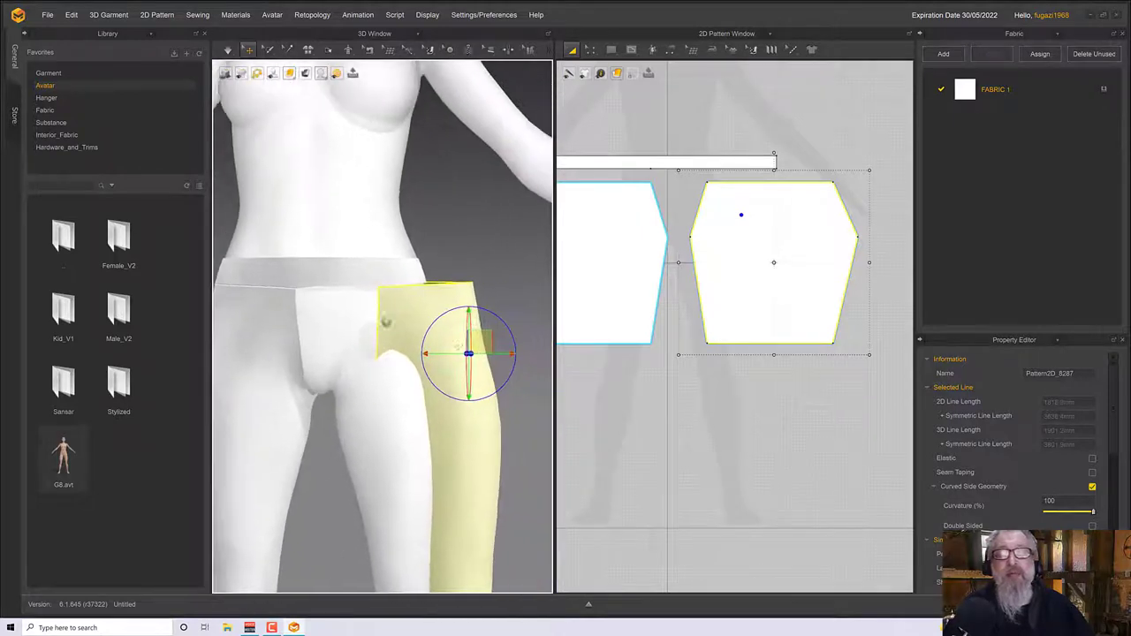
pyautogui.moveTo(452, 351); pyautogui.dragTo(426, 347)
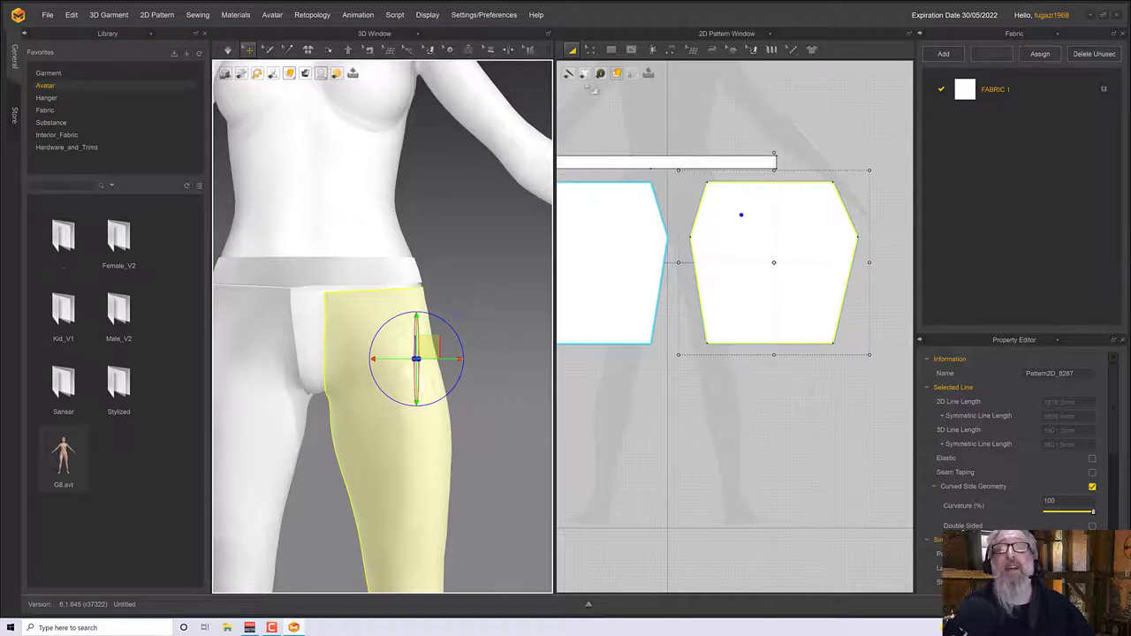
# Sew the mirrored panel's upper edge to the unsewn 390.5 mm segment of the waistband's lower edge
pyautogui.click(591, 49)
pyautogui.click(669, 49)
pyautogui.click(680, 88)
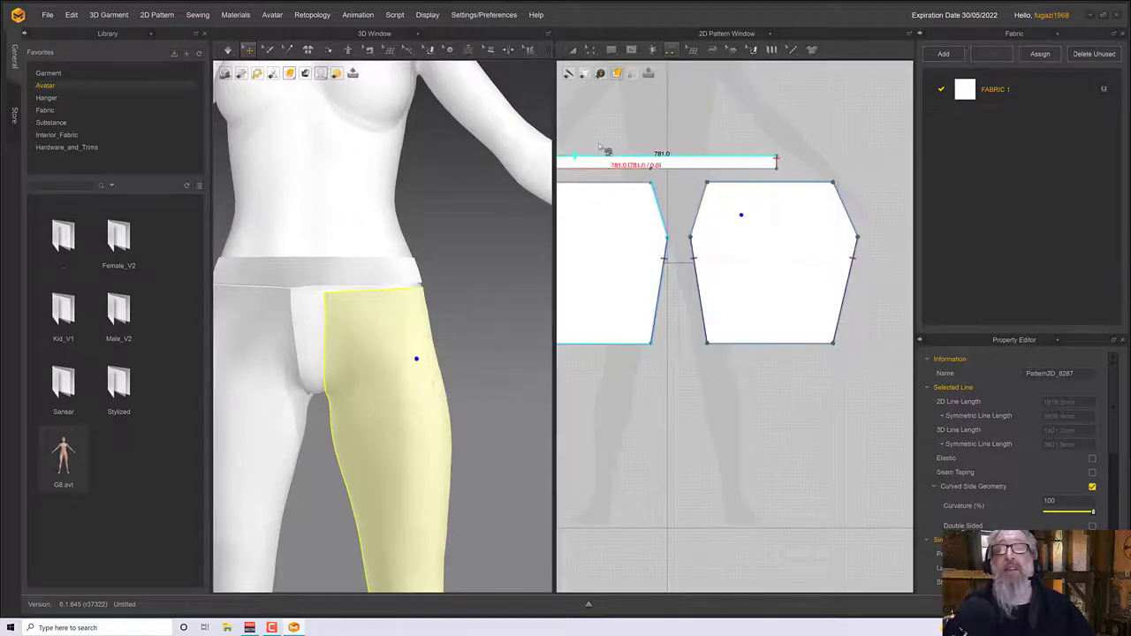
pyautogui.click(607, 150)
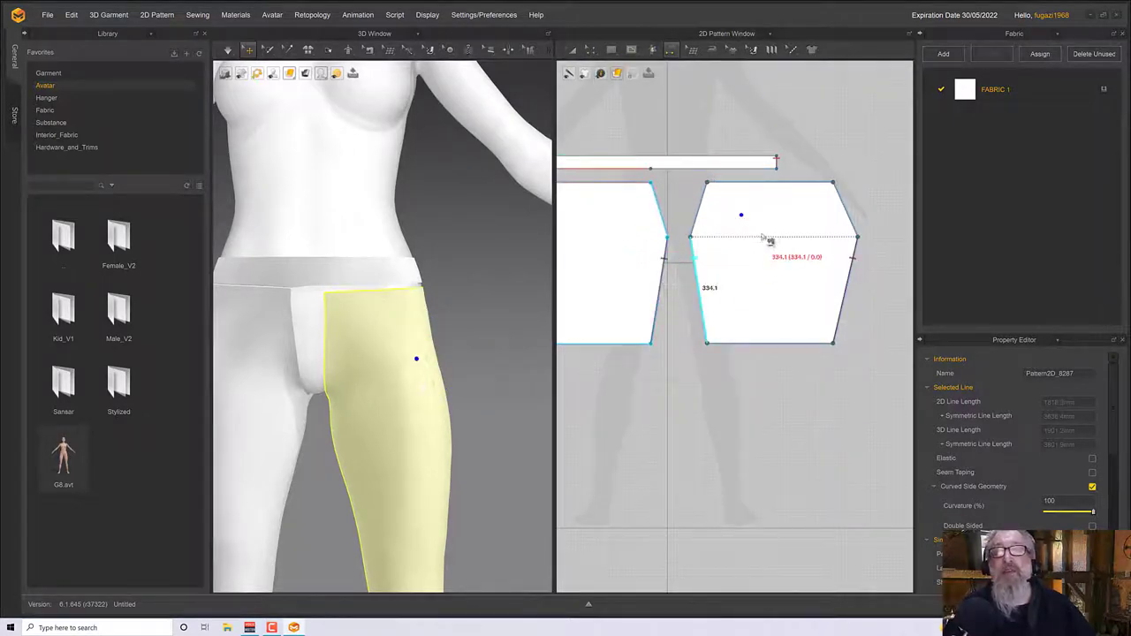
pyautogui.click(732, 188)
pyautogui.click(676, 168)
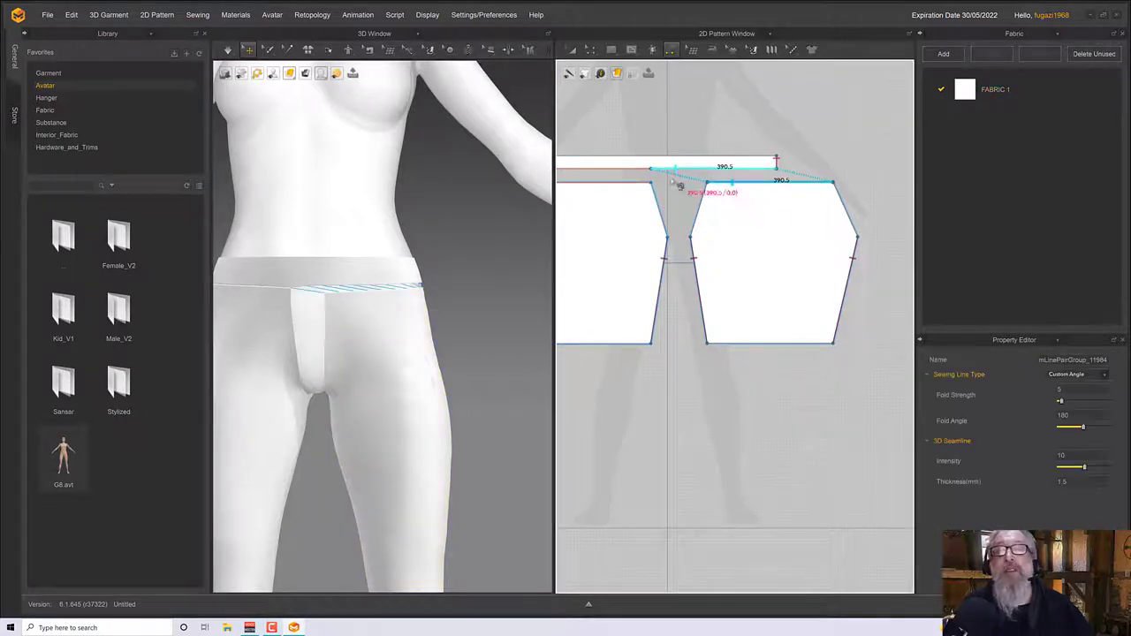
# Sew the two panels' facing front crotch edges together and their outer back crotch edges together
pyautogui.moveTo(479, 310); pyautogui.dragTo(505, 314, button='right')
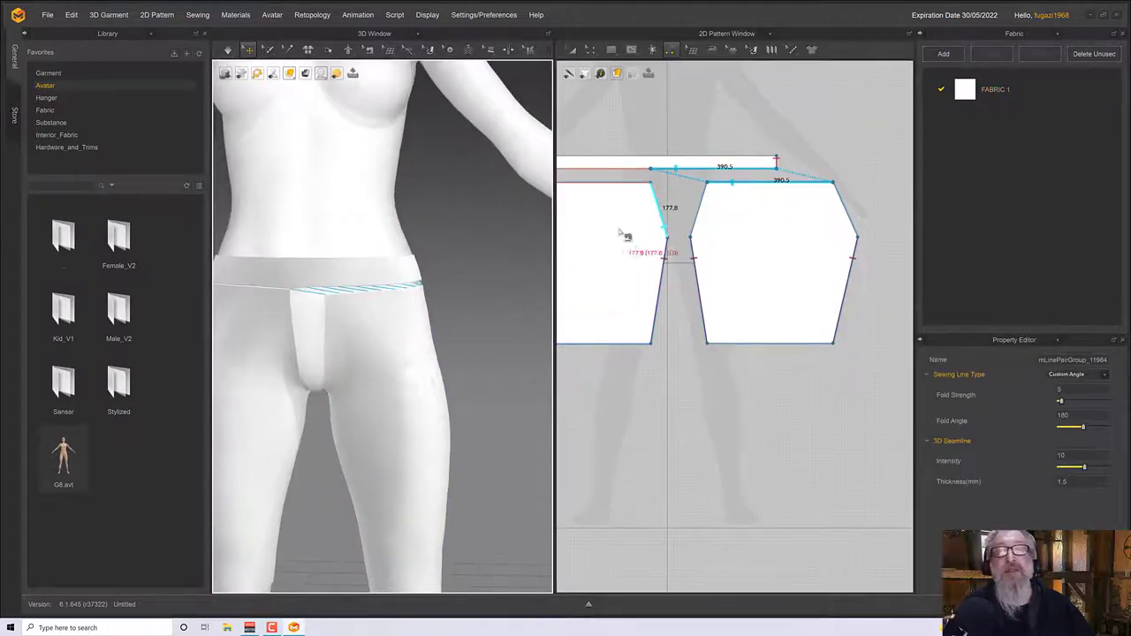
pyautogui.click(660, 214)
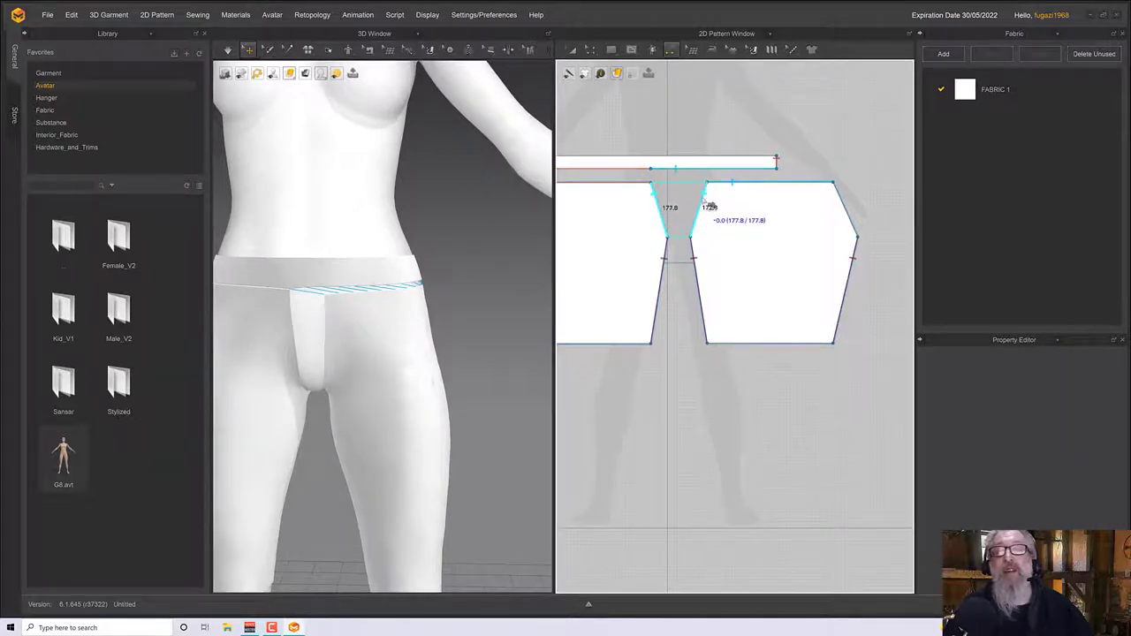
pyautogui.click(705, 202)
pyautogui.click(659, 275)
pyautogui.scroll(-4, 658, 275)
pyautogui.moveTo(661, 229); pyautogui.dragTo(732, 243, button='middle')
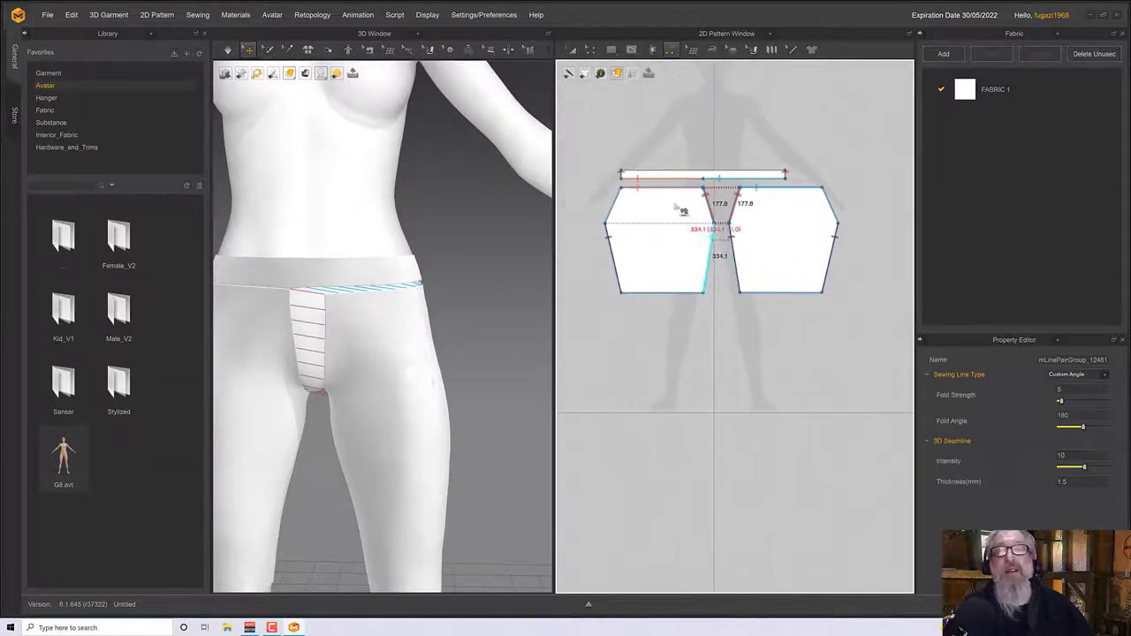
pyautogui.click(627, 200)
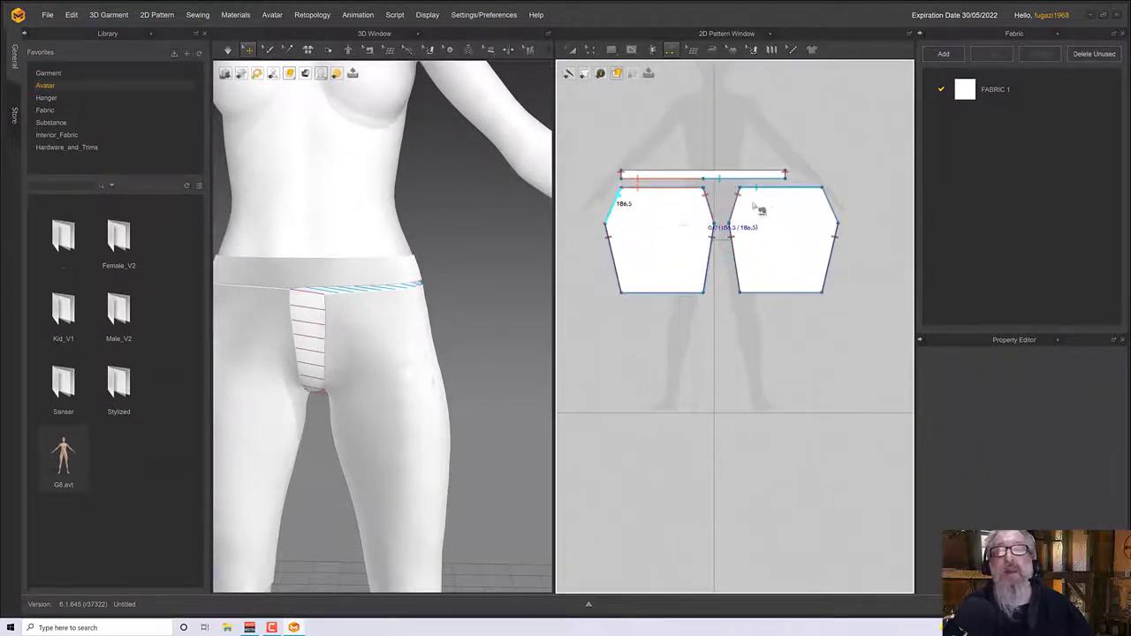
pyautogui.click(834, 207)
# Simulate the joined legs and waistband so the shorts settle on the avatar, checking the fit from several sides
pyautogui.press('space')
pyautogui.moveTo(432, 350); pyautogui.dragTo(403, 322, button='right')
pyautogui.press('space')
pyautogui.click(617, 273)
pyautogui.moveTo(501, 325); pyautogui.dragTo(547, 292, button='right')
pyautogui.click(357, 298)
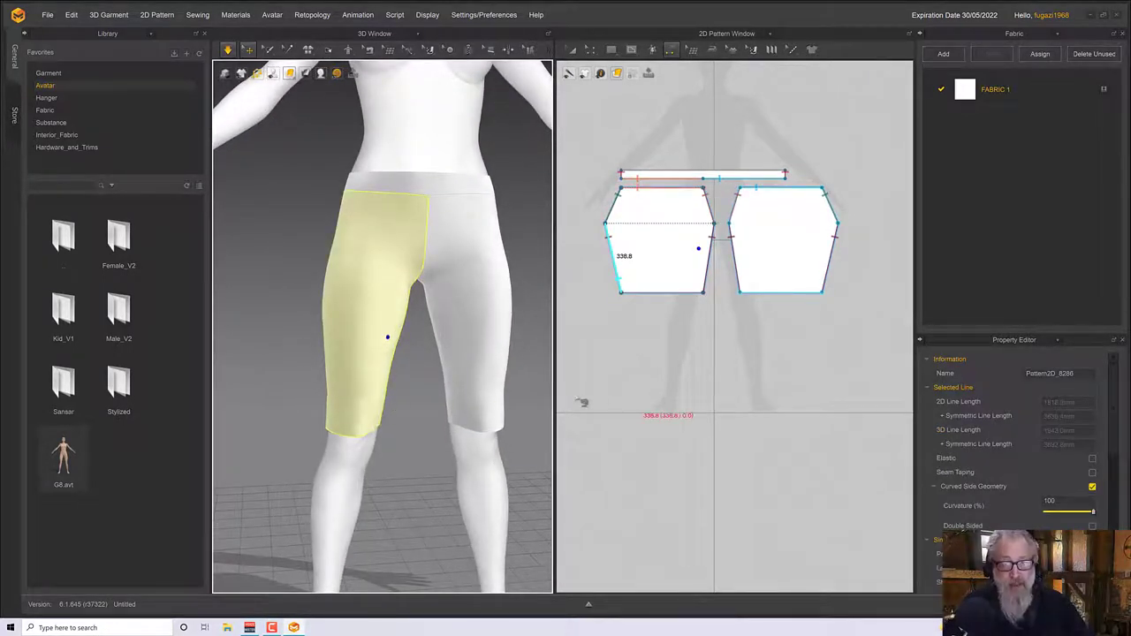
# Extend the bottom edge of the leg panels by 400 mm with Offset Pattern Outline, keeping the default corner
pyautogui.scroll(-1, 462, 419)
pyautogui.moveTo(461, 419); pyautogui.dragTo(469, 313, button='middle')
pyautogui.click(611, 53)
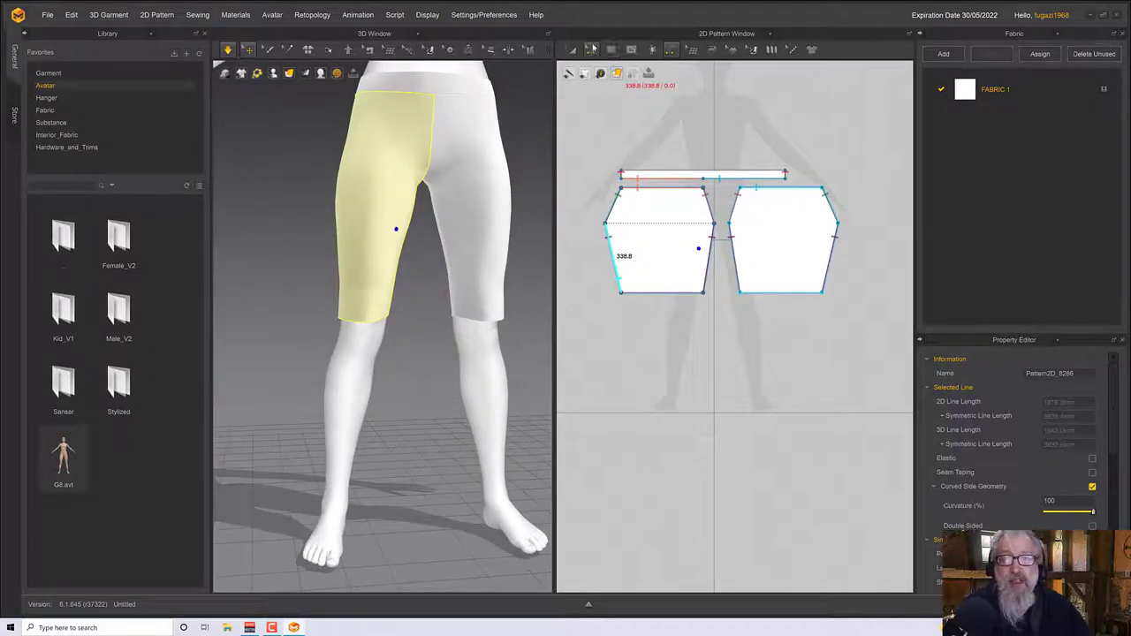
pyautogui.click(593, 49)
pyautogui.click(674, 306)
pyautogui.click(670, 297)
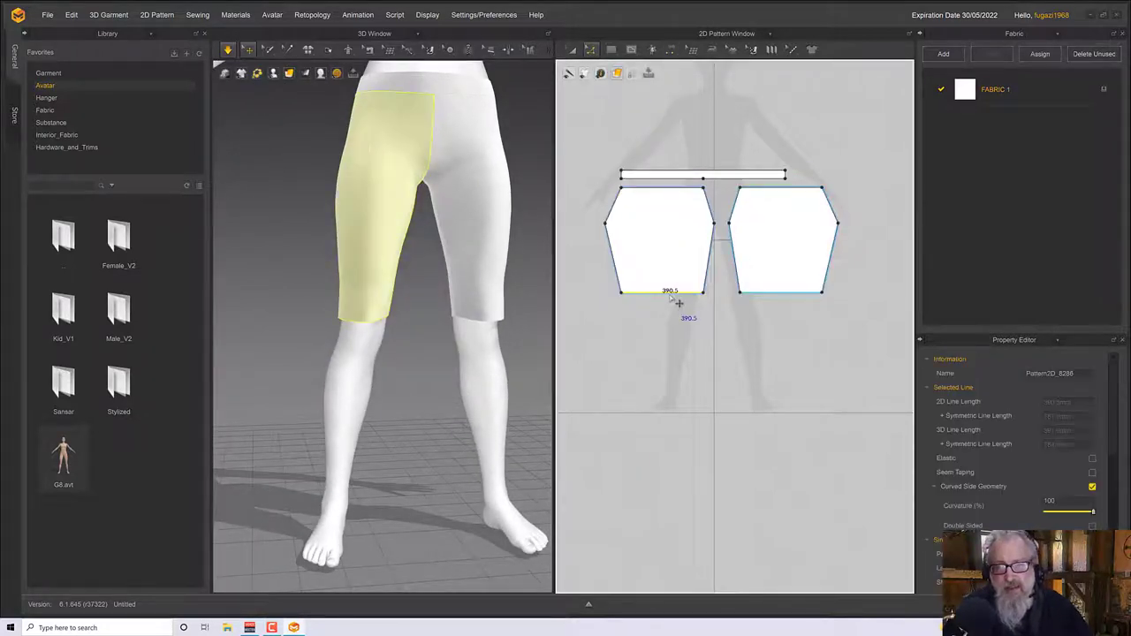
pyautogui.rightClick(674, 301)
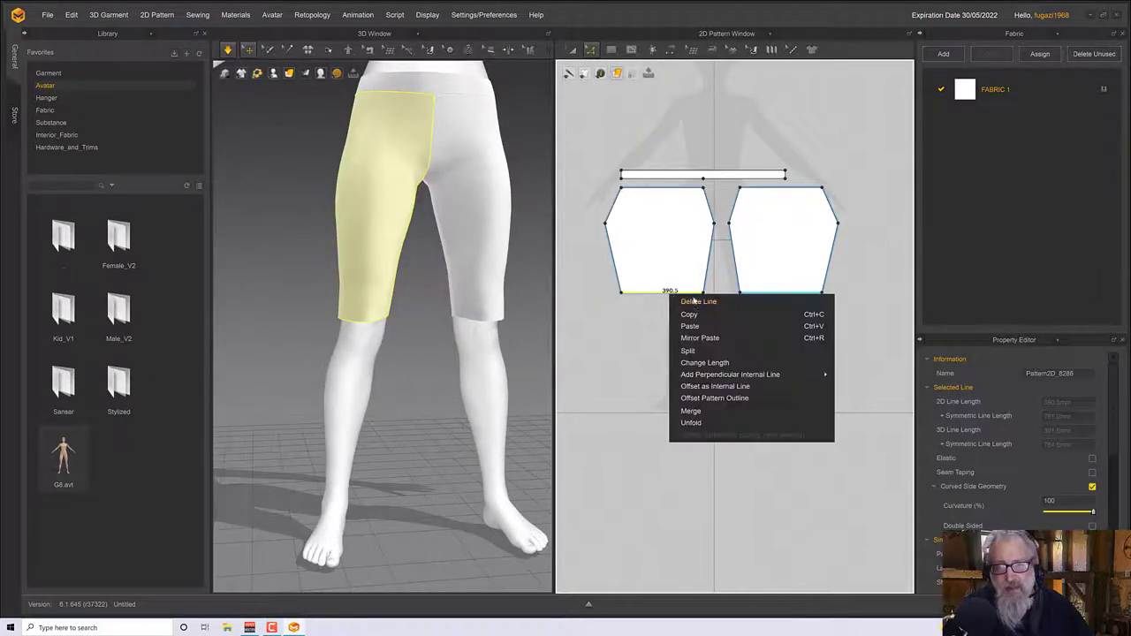
pyautogui.click(697, 398)
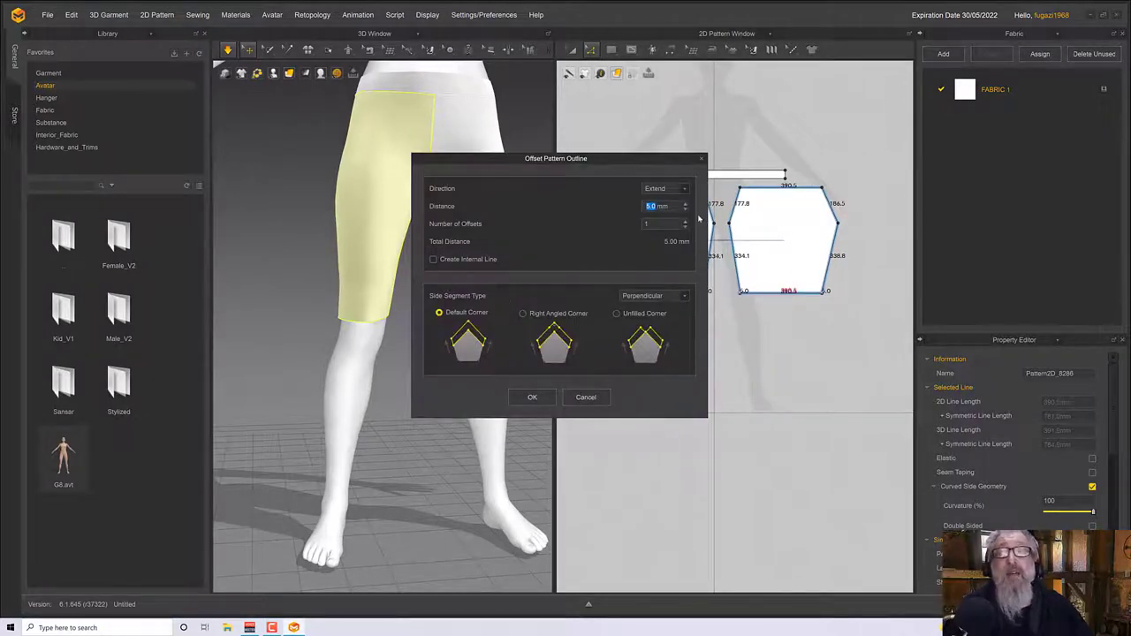
pyautogui.write('300')
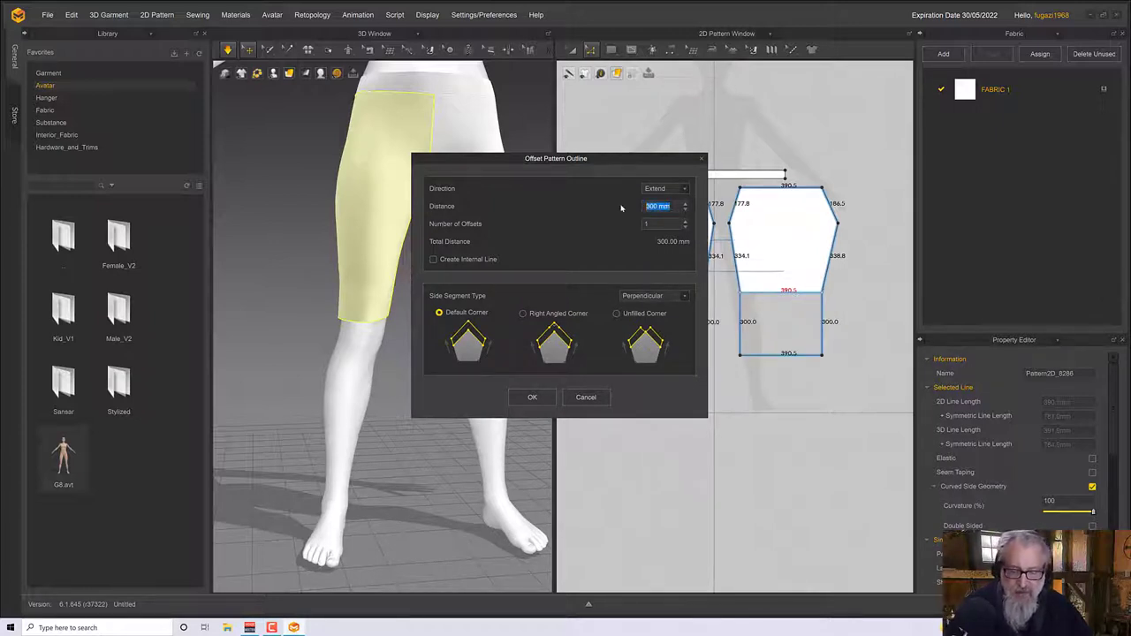
pyautogui.write('400')
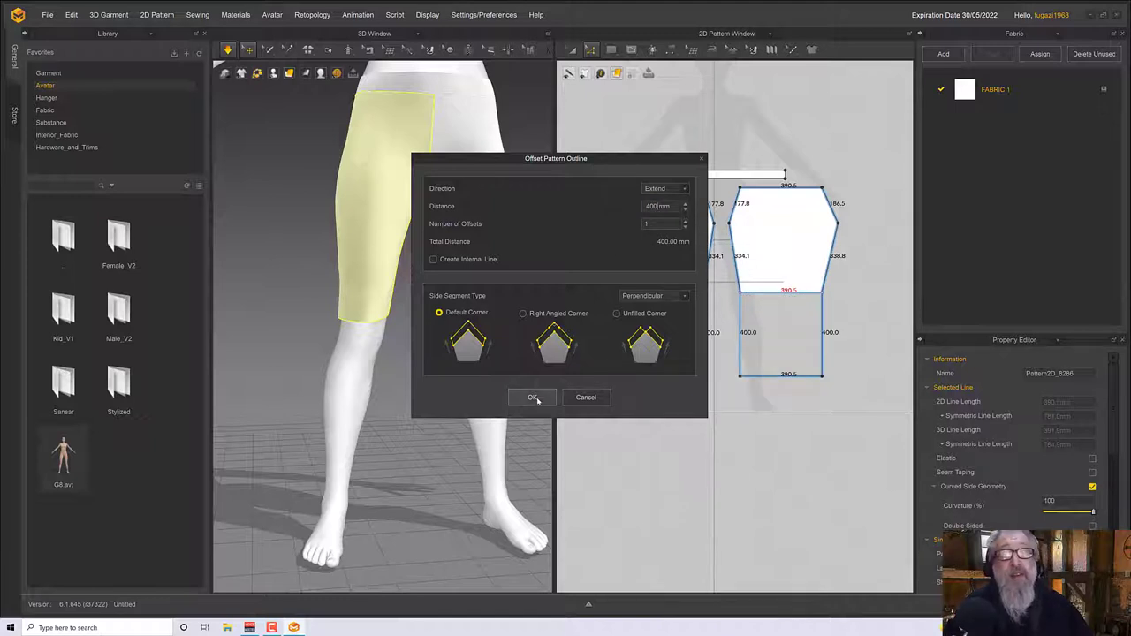
pyautogui.click(532, 397)
# Simulate the lengthened legs, tug the avatar's right trouser leg outward at the hem, and check how the cloth settles
pyautogui.moveTo(464, 410); pyautogui.dragTo(398, 403, button='right')
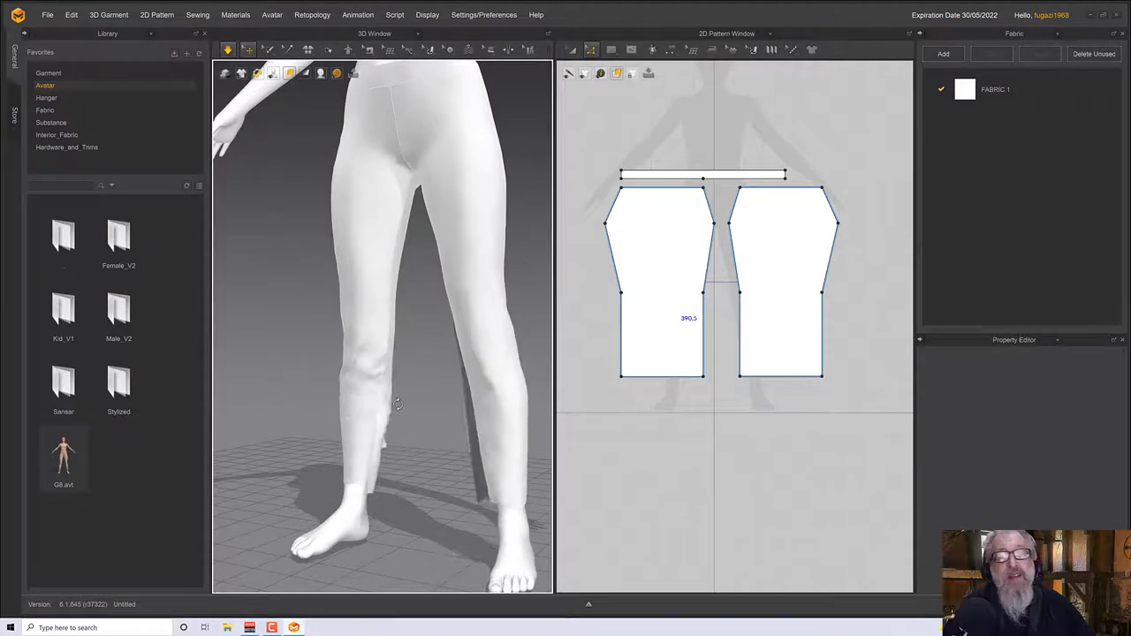
pyautogui.moveTo(364, 460); pyautogui.dragTo(206, 526)
pyautogui.moveTo(201, 530); pyautogui.dragTo(267, 536, button='right')
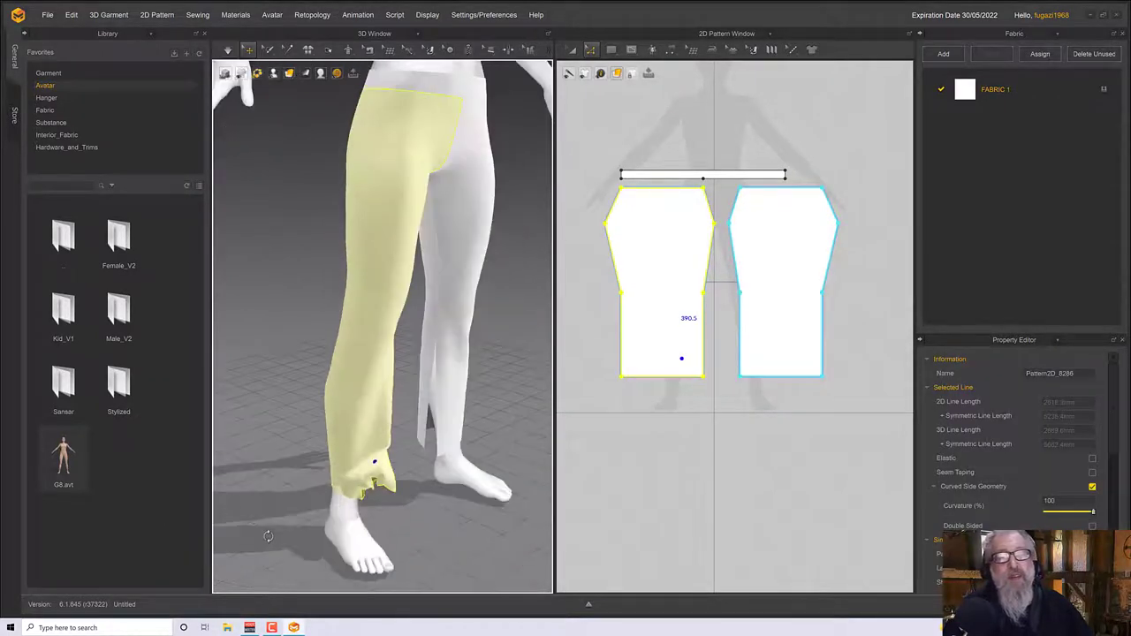
pyautogui.moveTo(325, 489); pyautogui.dragTo(222, 504)
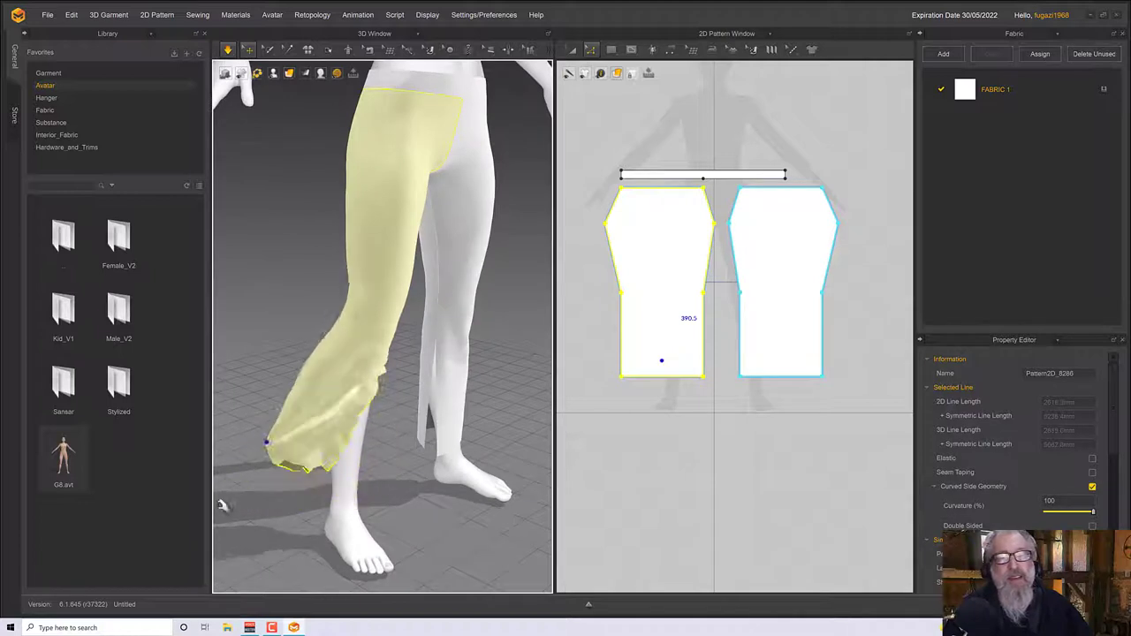
pyautogui.press('space')
pyautogui.moveTo(345, 497); pyautogui.dragTo(228, 461, button='right')
pyautogui.press('space')
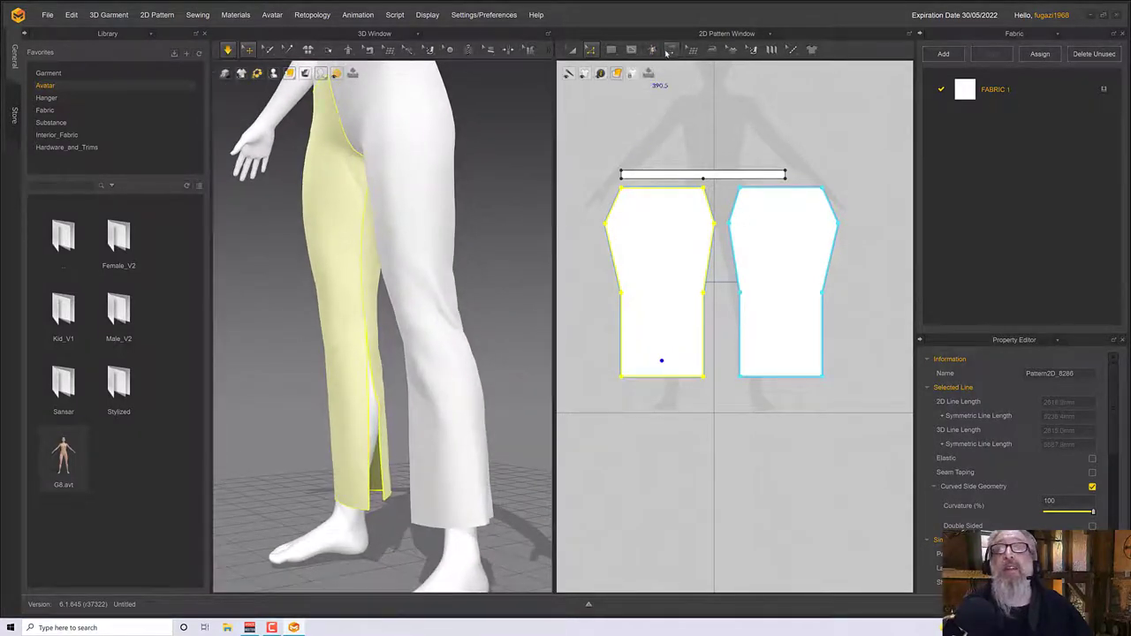
# Sew together the two 400 mm side edges of the leg extension to close the lower legs
pyautogui.click(670, 49)
pyautogui.click(700, 89)
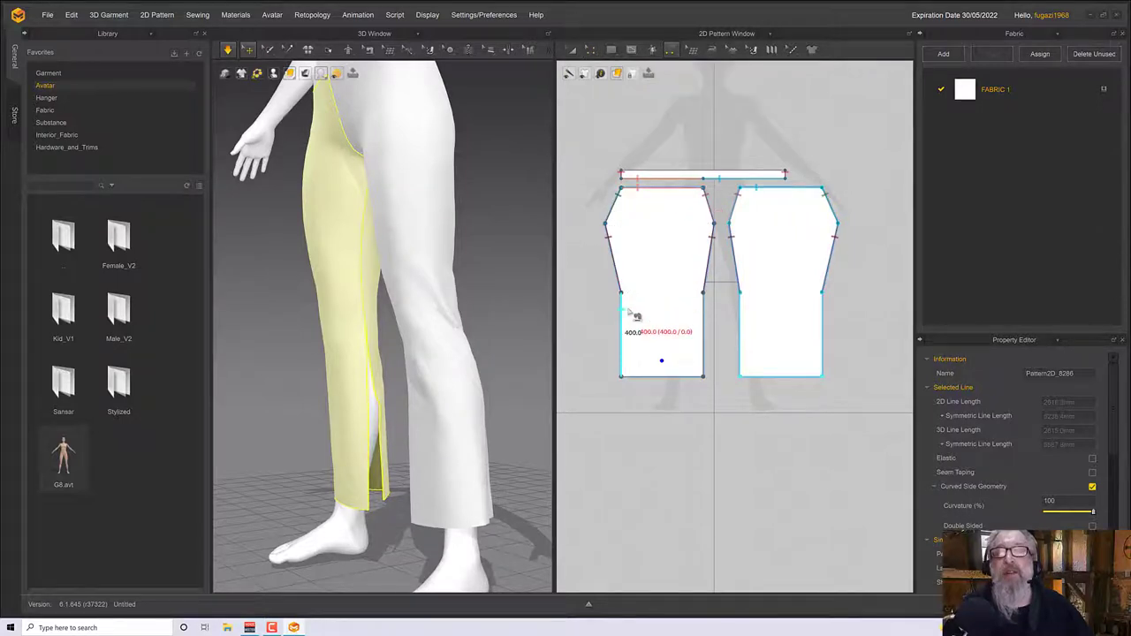
pyautogui.click(621, 318)
pyautogui.click(441, 393)
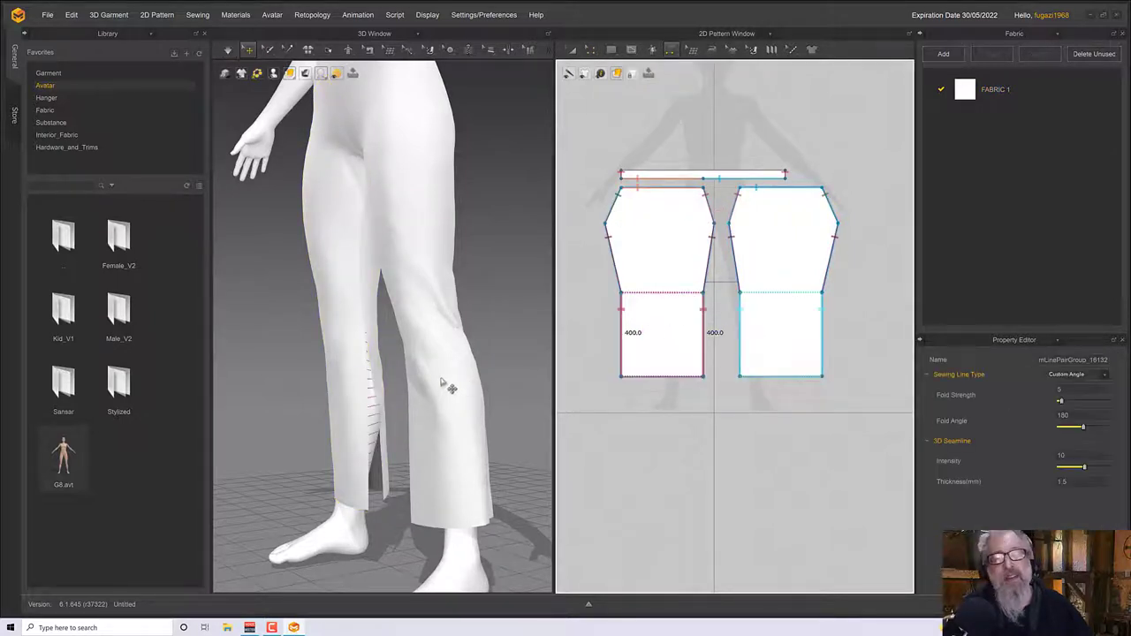
# Simulate the closed lower legs and tug the hem so the trousers settle around the ankles
pyautogui.press('a')
pyautogui.moveTo(445, 378); pyautogui.dragTo(375, 387, button='right')
pyautogui.press('space')
pyautogui.click(352, 473)
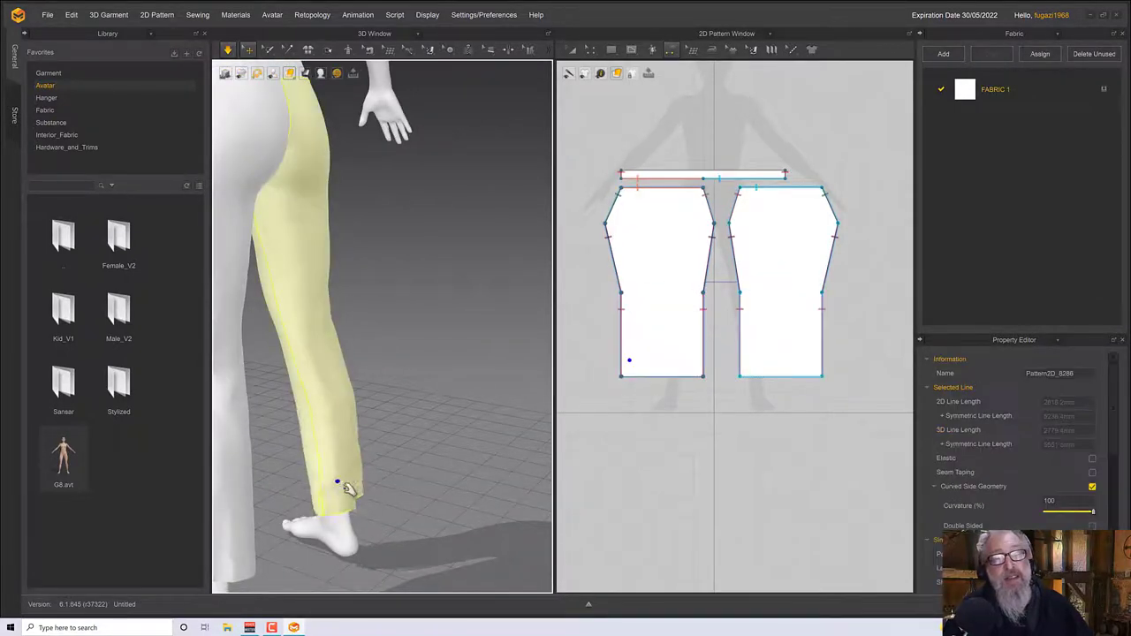
pyautogui.moveTo(345, 486); pyautogui.dragTo(420, 476, button='right')
pyautogui.scroll(-3, 421, 475)
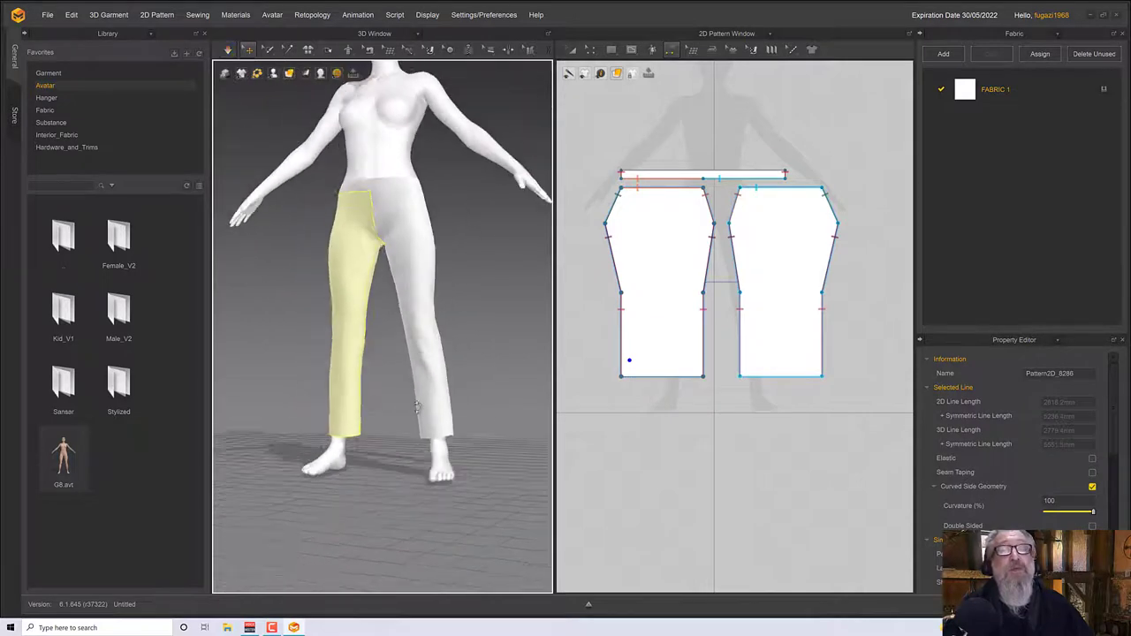
# Examine the full-length trousers from the front, side and back, focusing on the waistband and seat
pyautogui.moveTo(414, 309); pyautogui.dragTo(474, 305, button='right')
pyautogui.scroll(-1, 431, 316)
pyautogui.scroll(3, 432, 315)
pyautogui.moveTo(418, 221); pyautogui.dragTo(394, 326, button='middle')
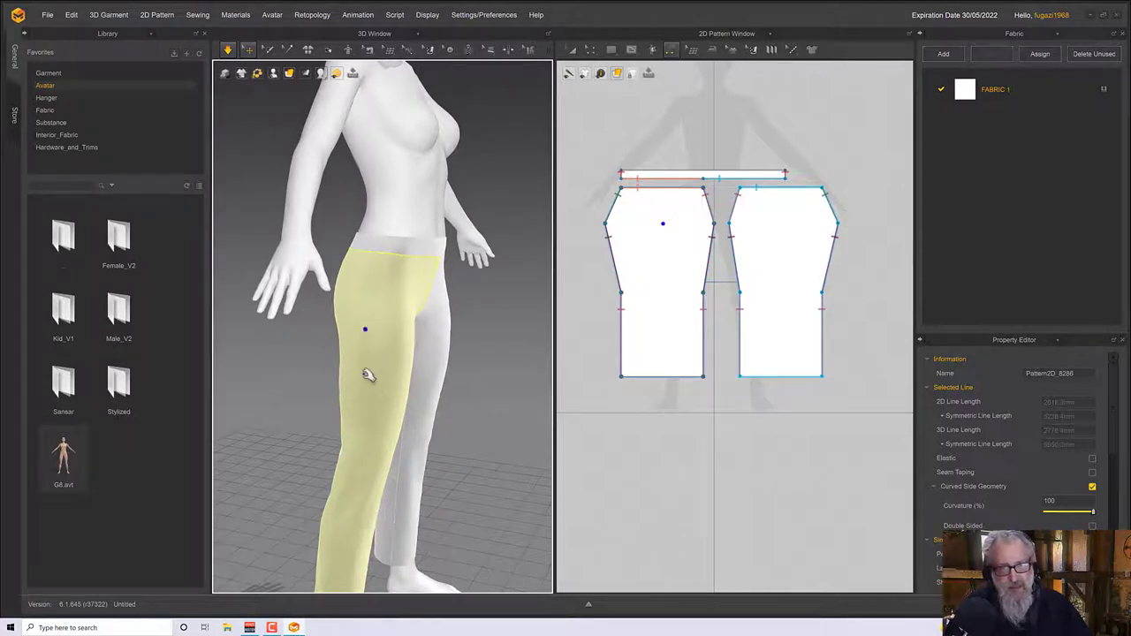
pyautogui.moveTo(366, 378); pyautogui.dragTo(456, 321, button='right')
pyautogui.click(359, 296)
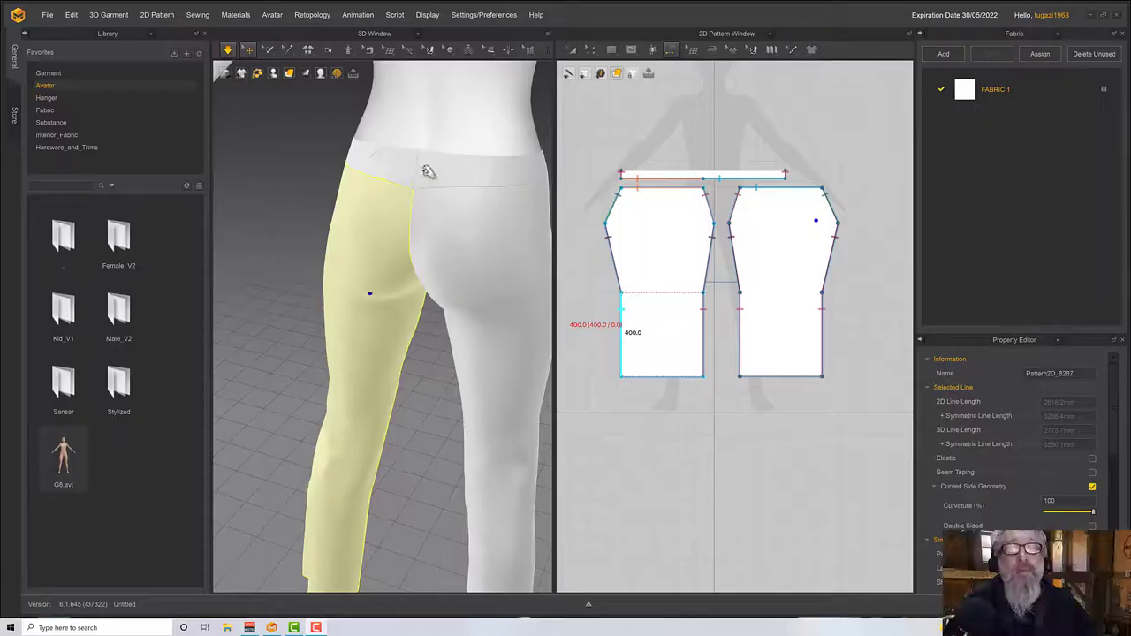
pyautogui.moveTo(452, 222); pyautogui.dragTo(403, 188, button='right')
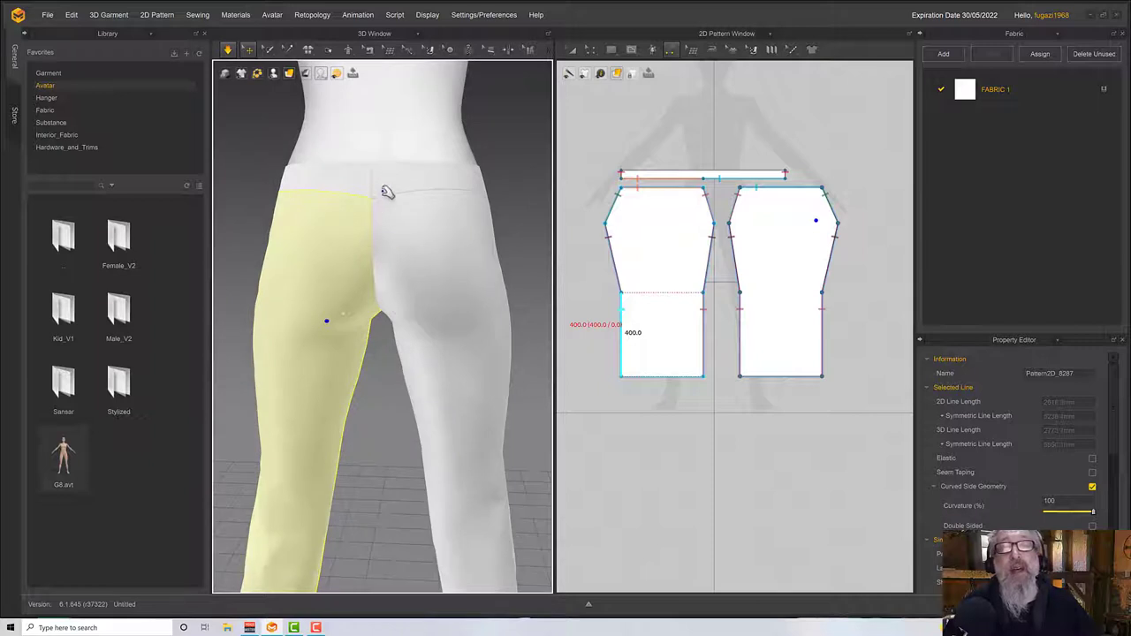
pyautogui.scroll(2, 382, 208)
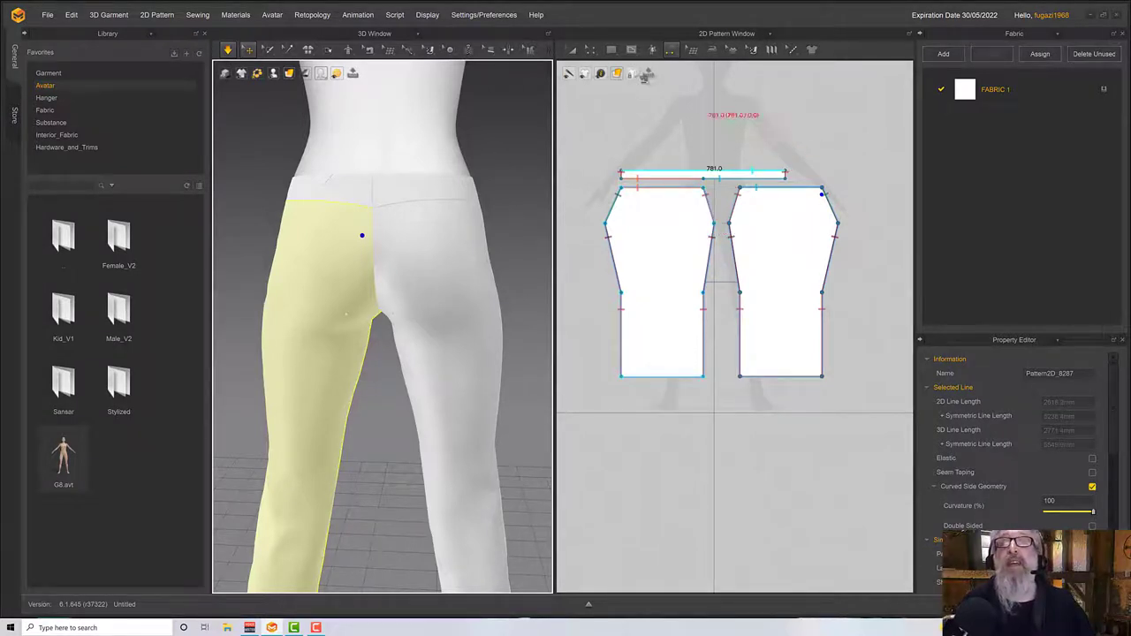
# Curve the panels' outer back crotch edges inward with Edit Curvature, giving each an edge length of about 194 mm
pyautogui.click(591, 49)
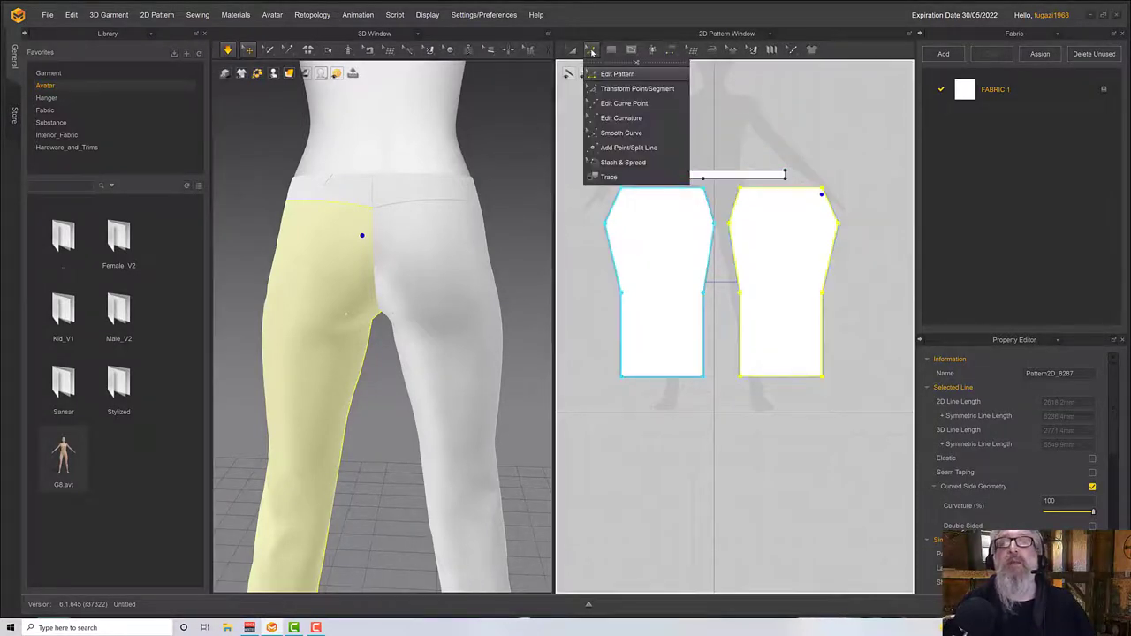
pyautogui.click(607, 121)
pyautogui.click(836, 210)
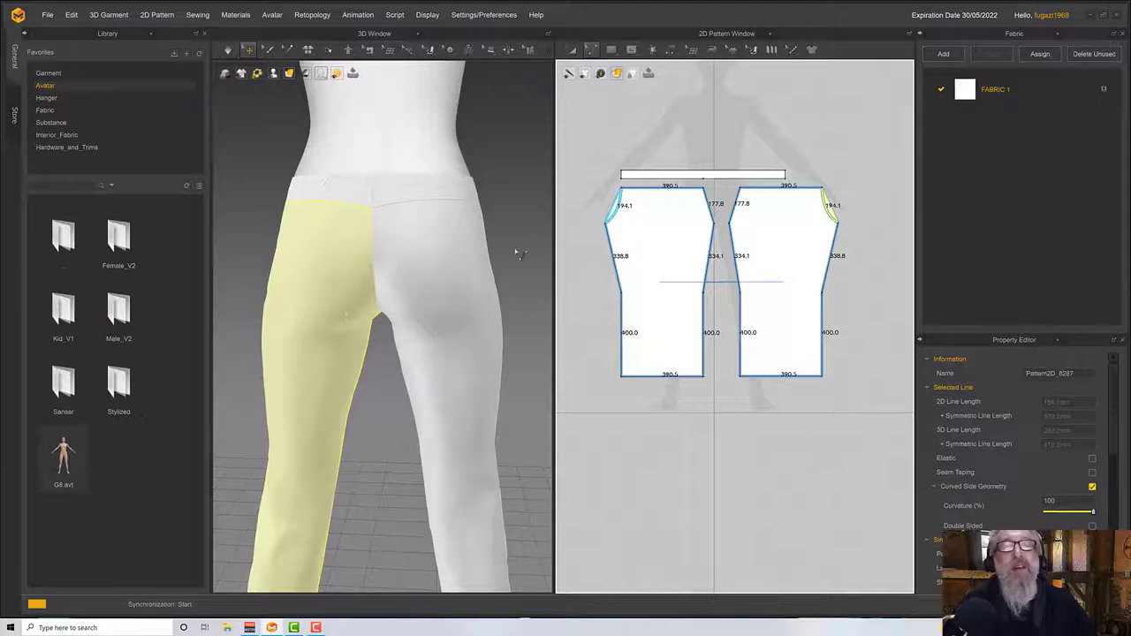
# Curve the facing front crotch edges inward to about 184 mm long, then simulate and check the waistband and seat
pyautogui.press('2')
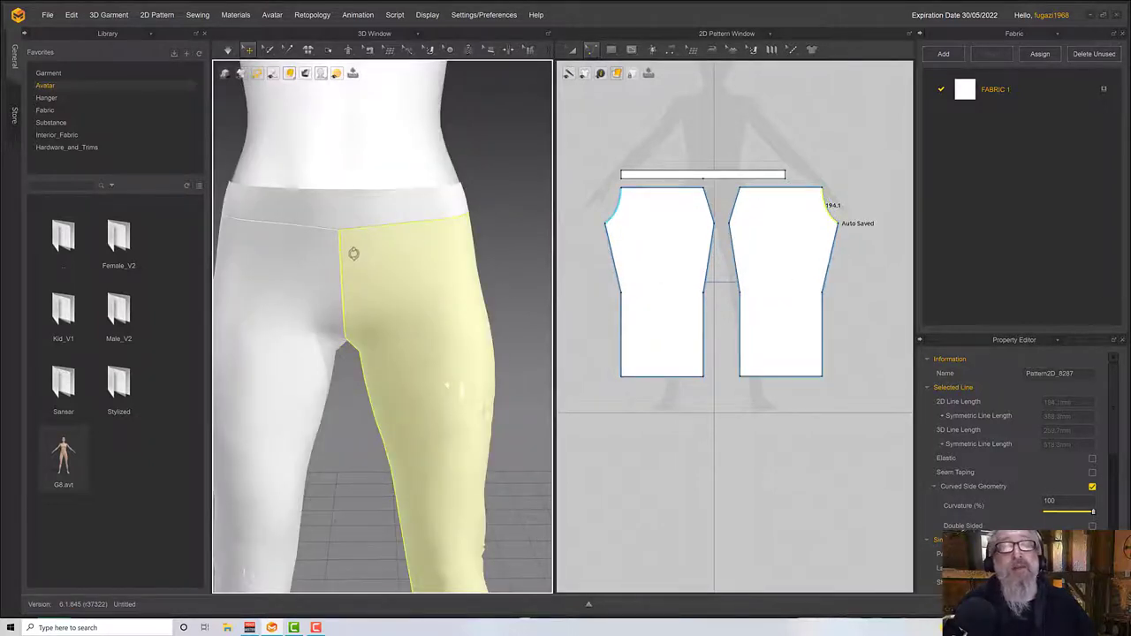
pyautogui.rightClick(354, 254)
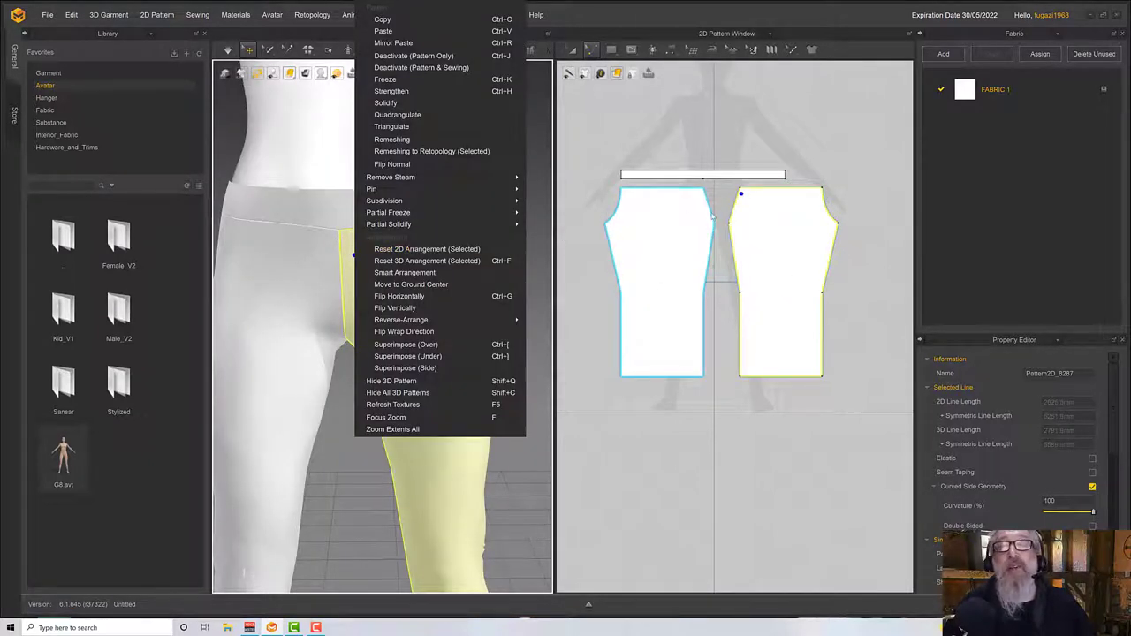
pyautogui.click(712, 216)
pyautogui.moveTo(711, 213); pyautogui.dragTo(707, 216)
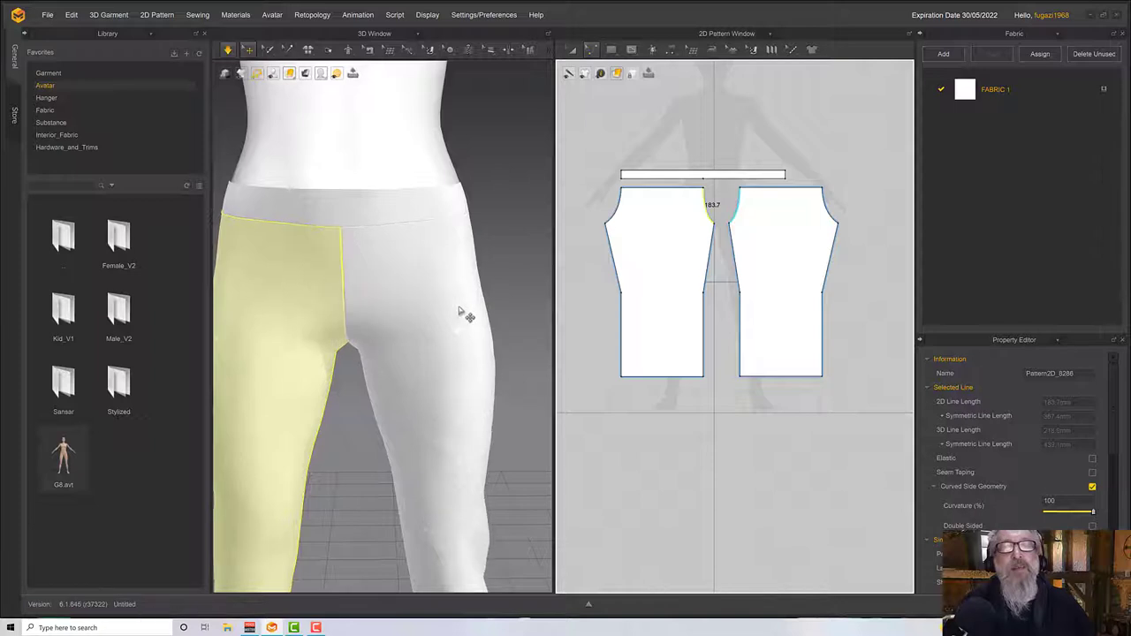
pyautogui.click(366, 225)
pyautogui.moveTo(386, 232); pyautogui.dragTo(356, 245, button='right')
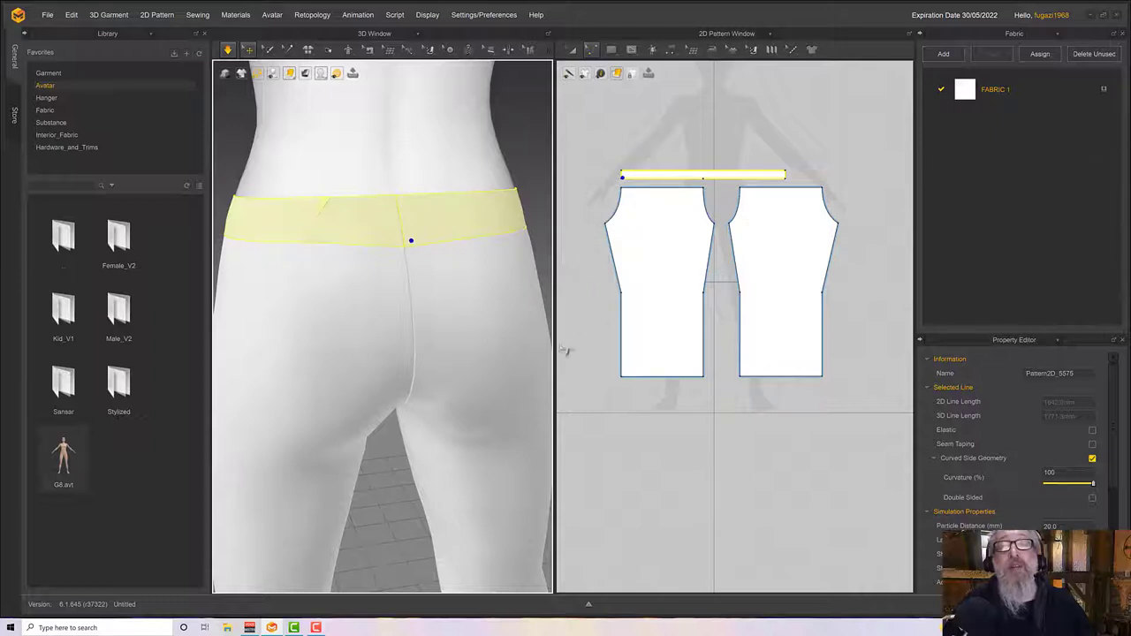
# Lengthen the upper curve handle of the back crotch edge until the edge is about 197 mm long, and re-simulate
pyautogui.click(591, 49)
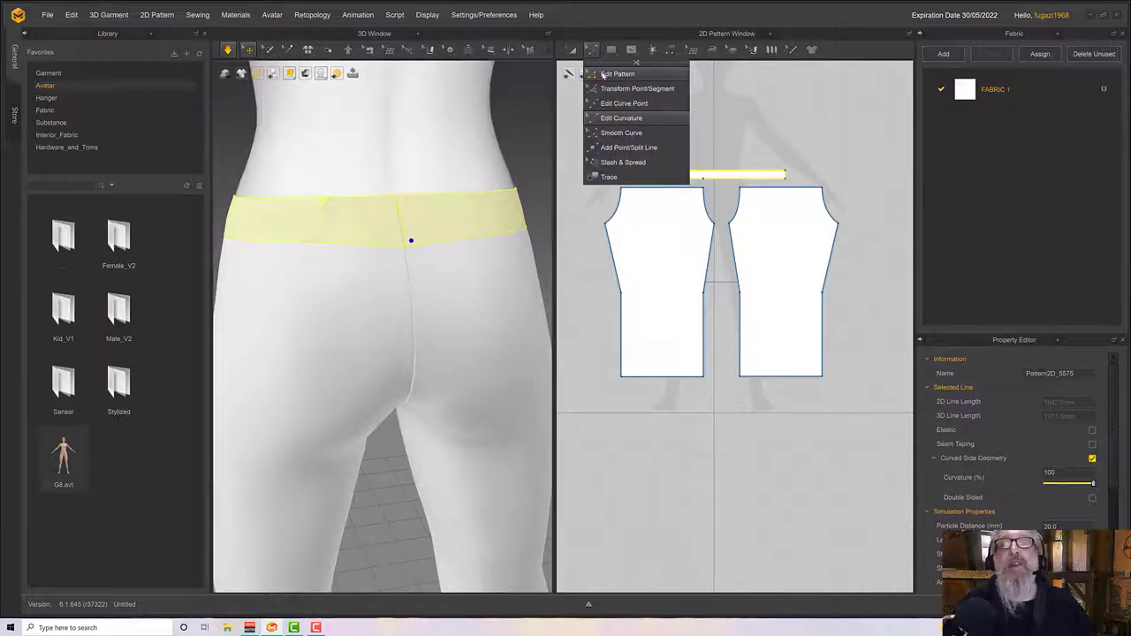
pyautogui.click(621, 118)
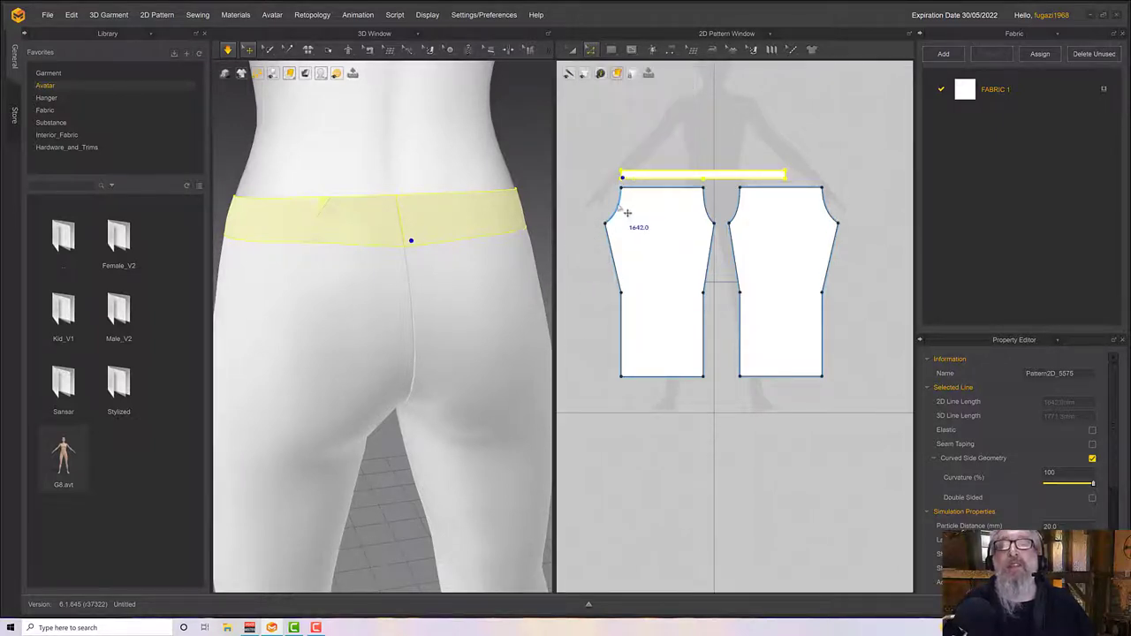
pyautogui.click(624, 214)
pyautogui.scroll(5, 623, 219)
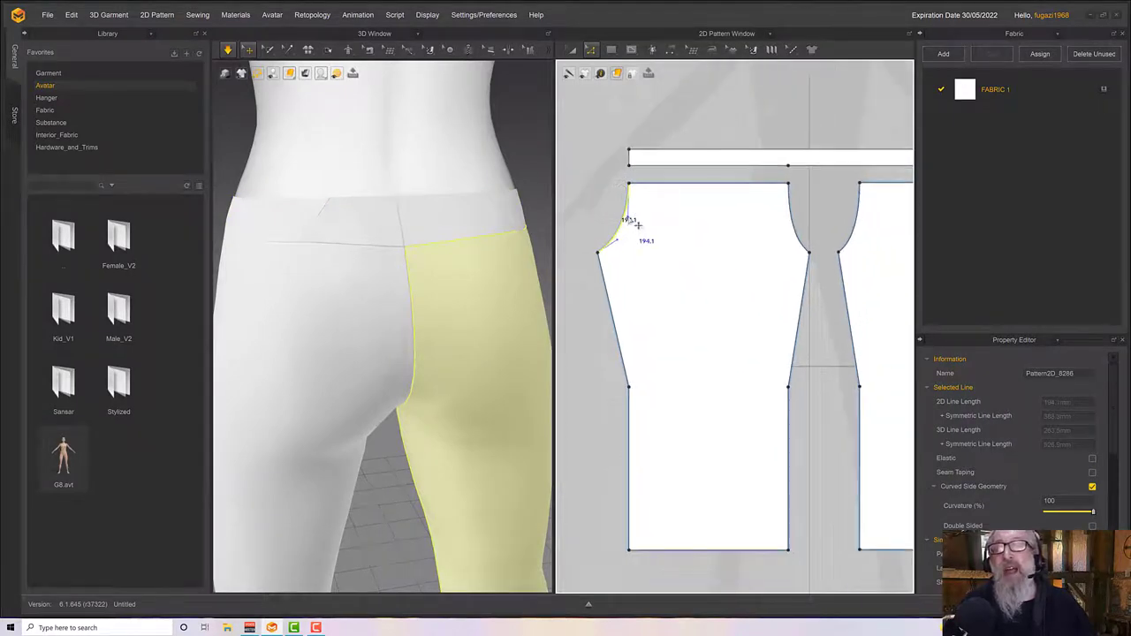
pyautogui.scroll(3, 637, 225)
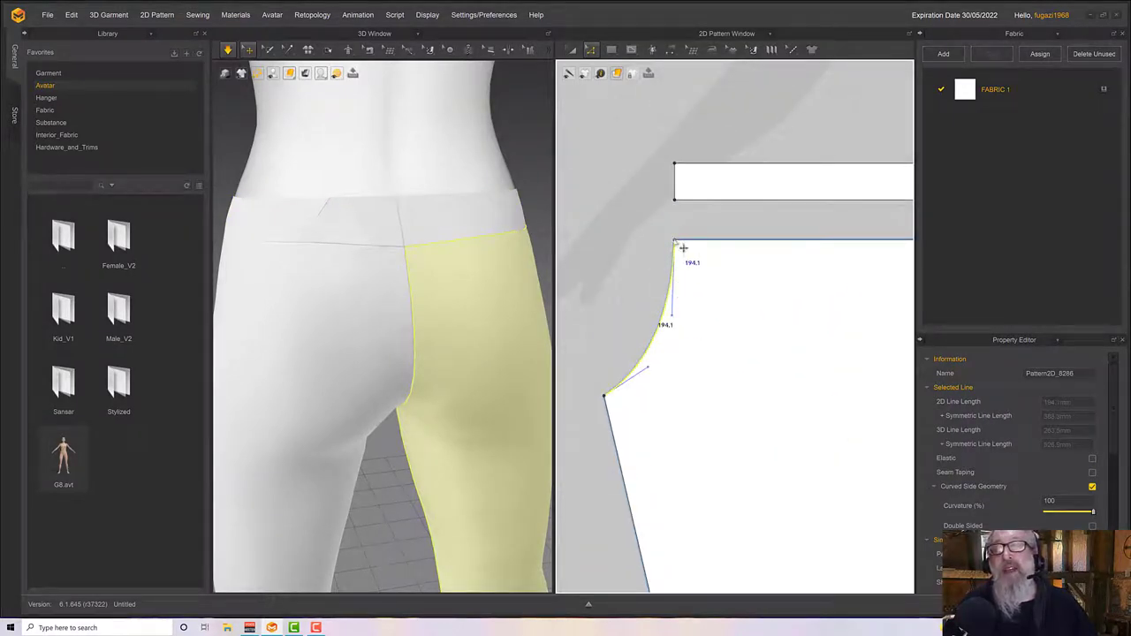
pyautogui.click(676, 242)
pyautogui.moveTo(679, 323); pyautogui.dragTo(673, 348)
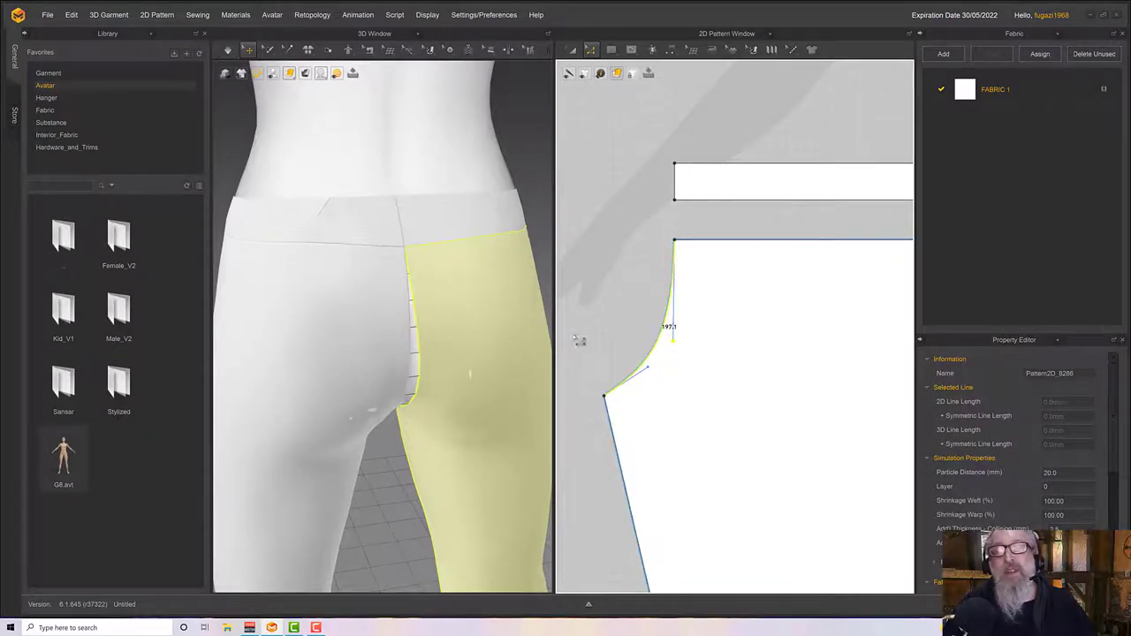
pyautogui.click(412, 236)
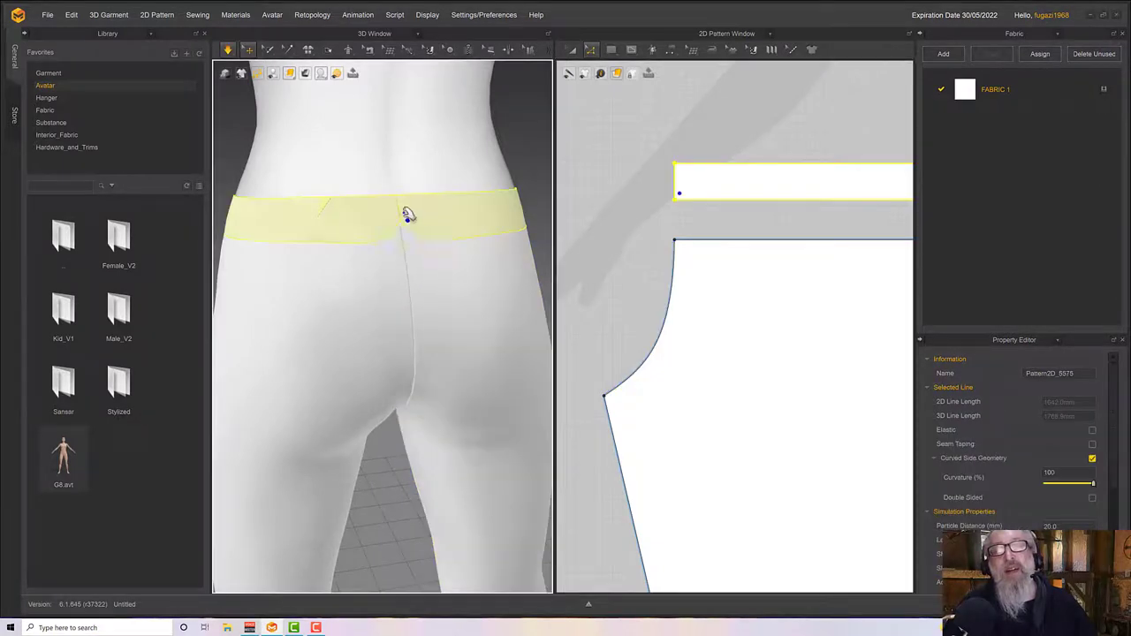
# Pull the back crotch curve's upper handle further down for an edge about 200 mm long, and settle the waistband
pyautogui.click(680, 256)
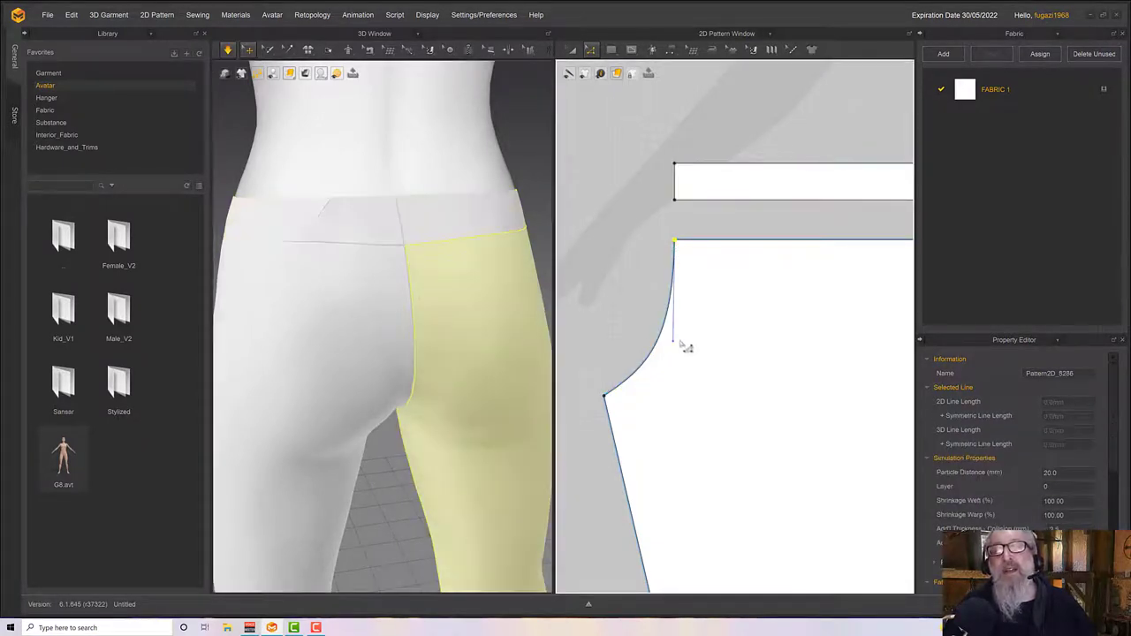
pyautogui.moveTo(674, 342); pyautogui.dragTo(674, 367)
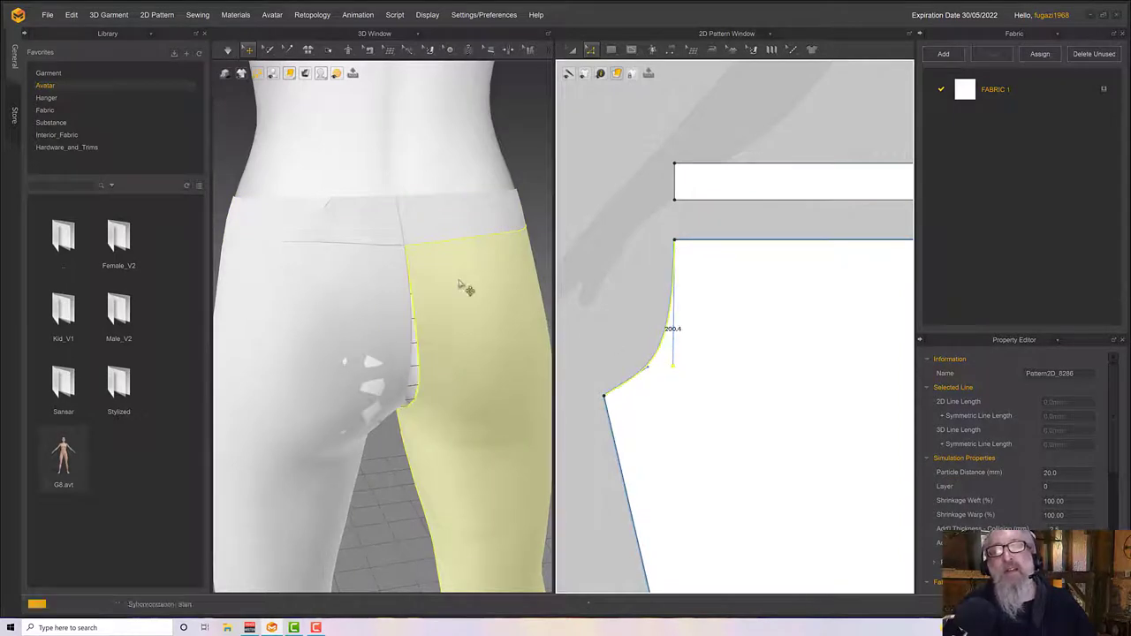
pyautogui.click(400, 237)
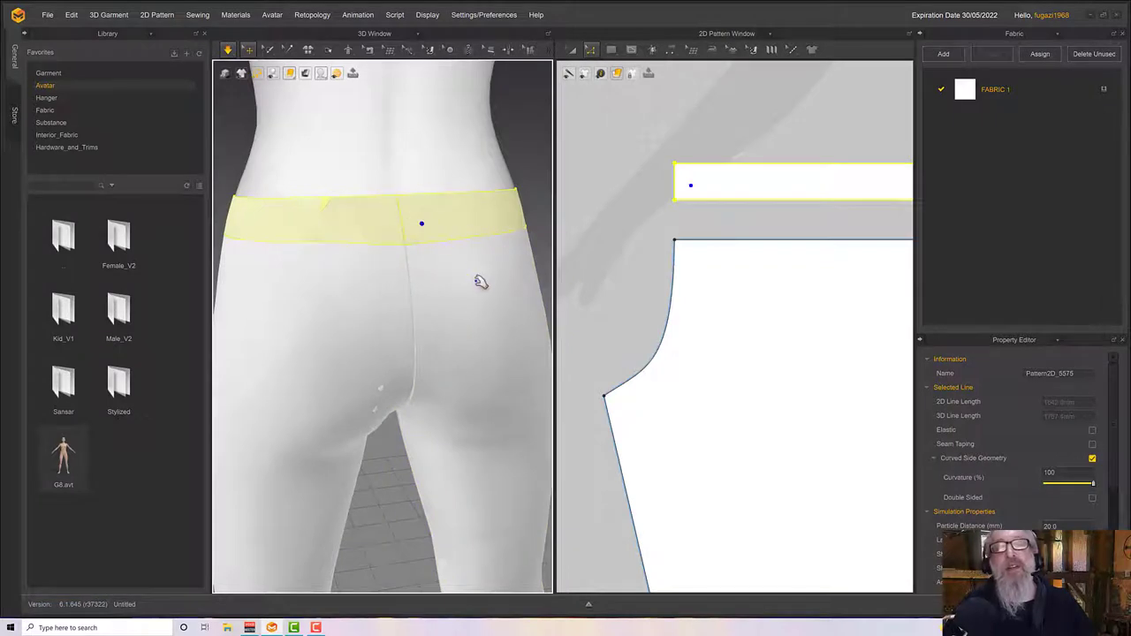
pyautogui.moveTo(480, 281)
pyautogui.mouseDown(button='right')
pyautogui.moveTo(467, 262)
pyautogui.moveTo(462, 275)
pyautogui.mouseUp(button='right')
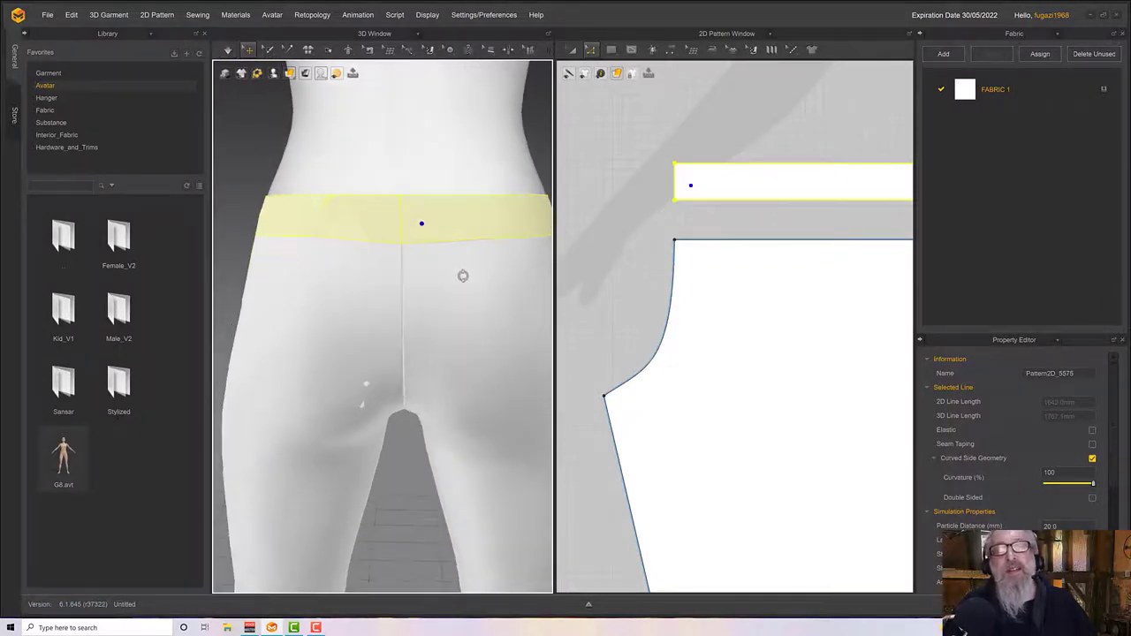
# Pull the lower handle of the back crotch curve further into the panel for an edge about 206.5 mm long, re-simulate, and settle the waistband
pyautogui.click(629, 388)
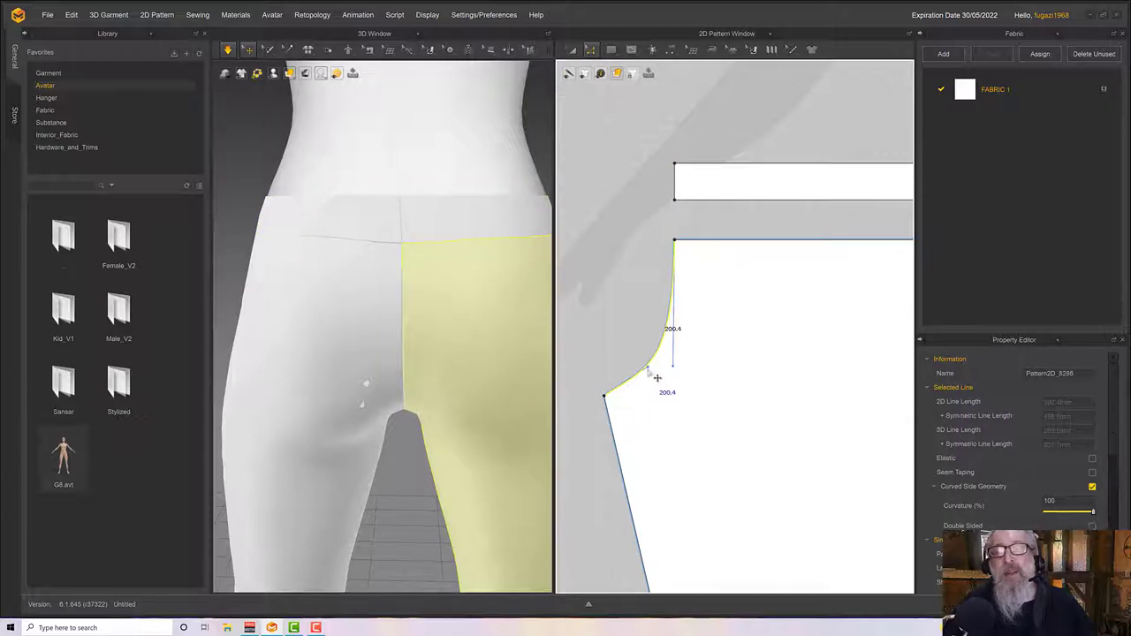
pyautogui.moveTo(656, 377); pyautogui.dragTo(671, 385)
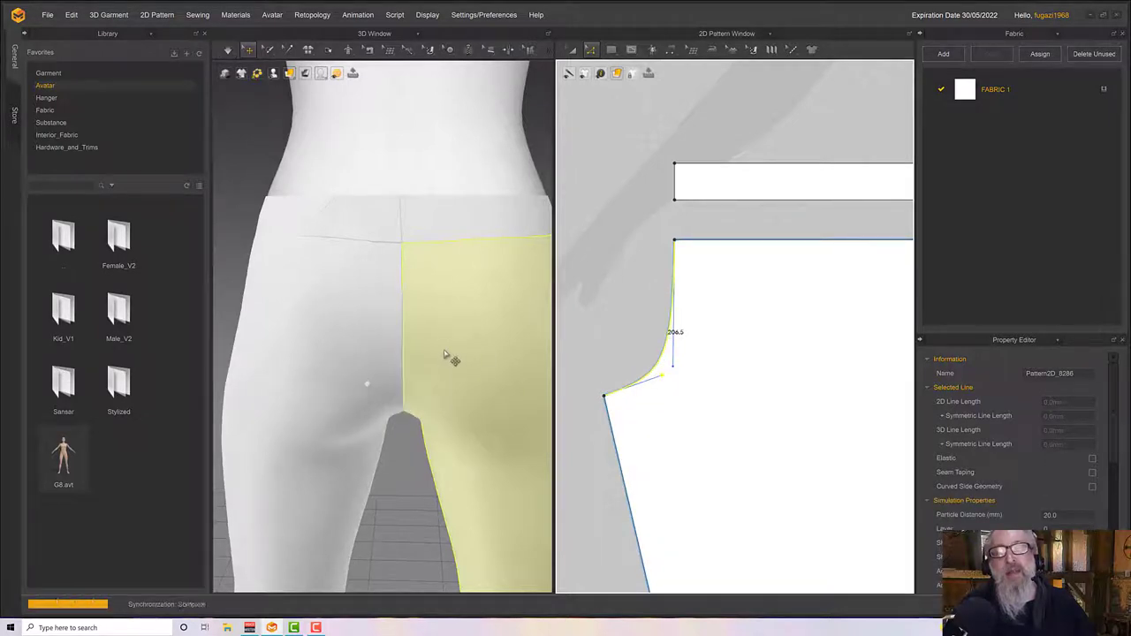
pyautogui.moveTo(445, 354); pyautogui.dragTo(440, 345, button='right')
pyautogui.press('space')
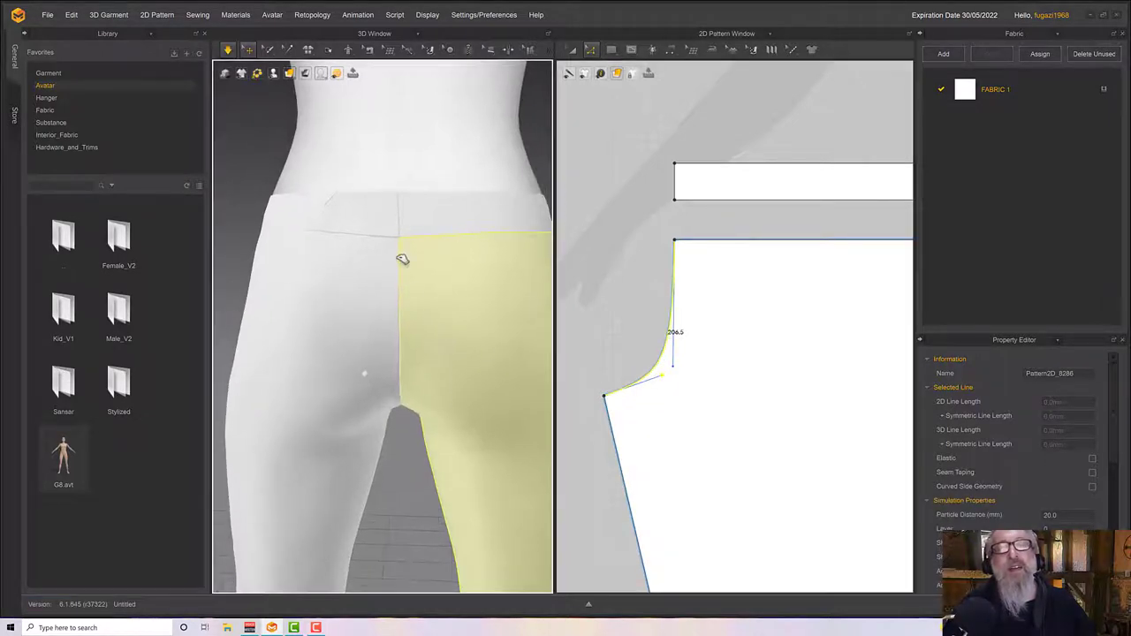
pyautogui.click(386, 198)
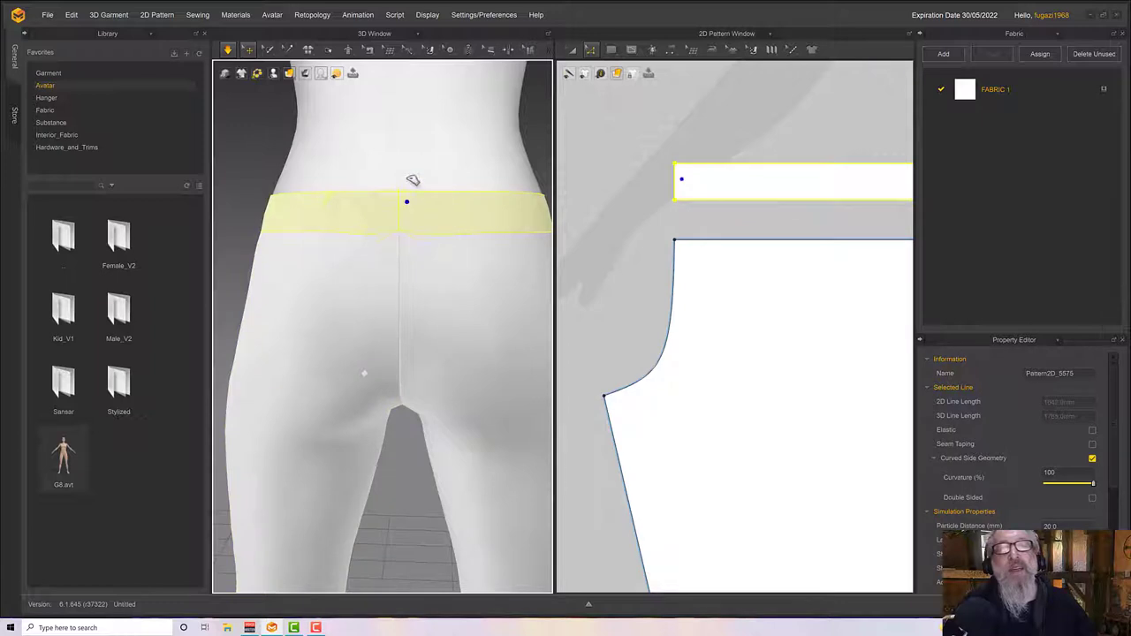
pyautogui.click(411, 249)
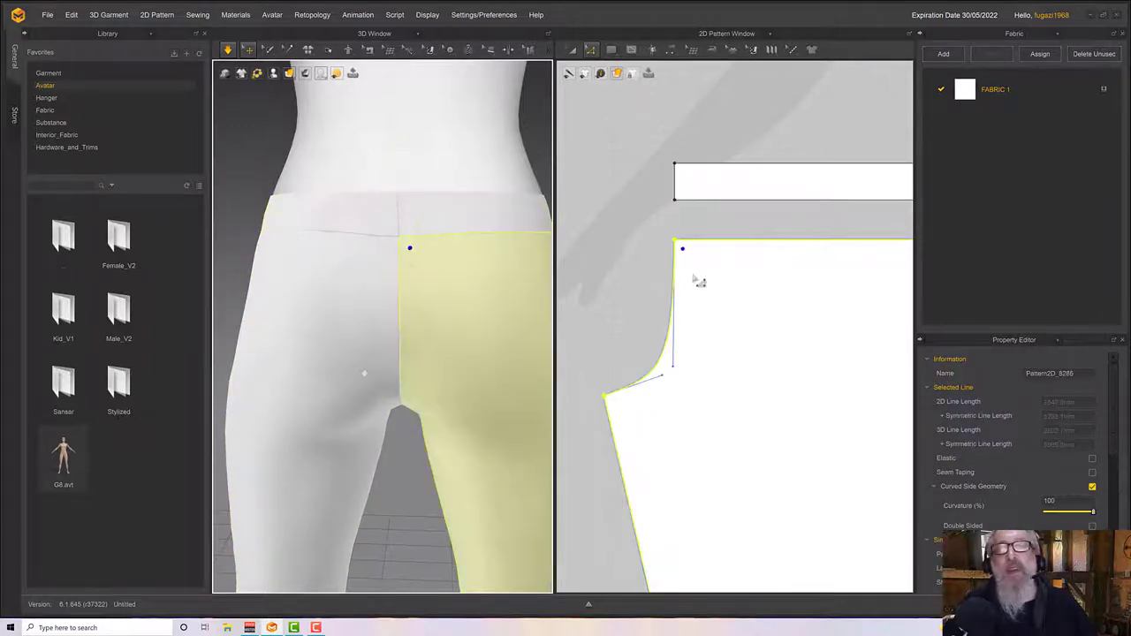
# Lengthen the back crotch curve's upper handle downward for an edge about 210 mm long, and settle the waistband and seat
pyautogui.moveTo(682, 375); pyautogui.dragTo(645, 381)
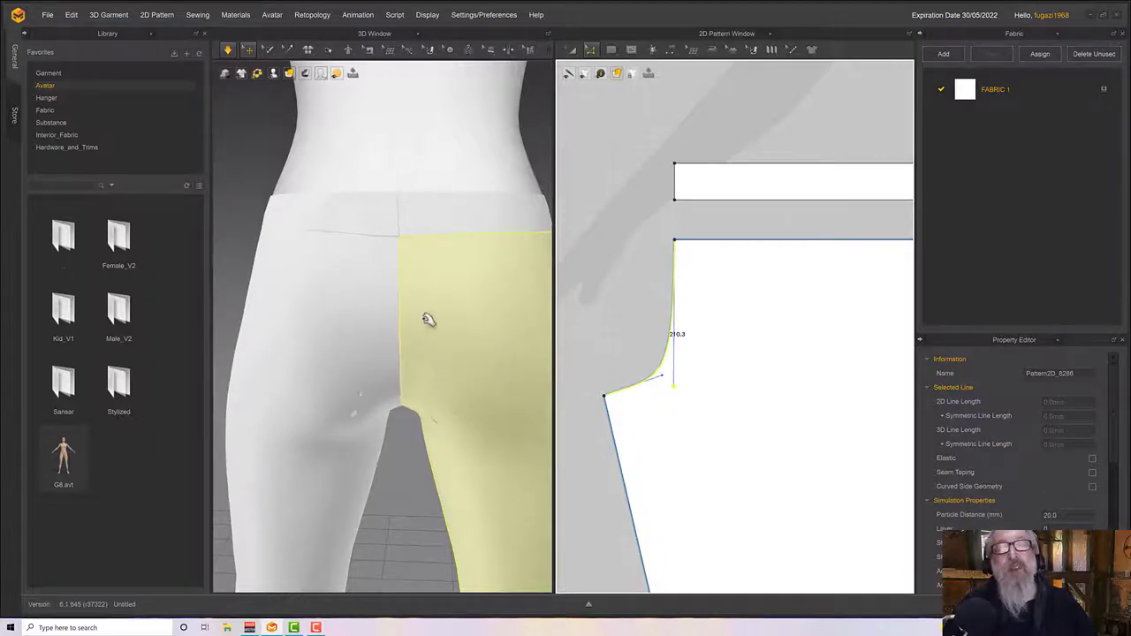
pyautogui.click(372, 219)
pyautogui.click(366, 242)
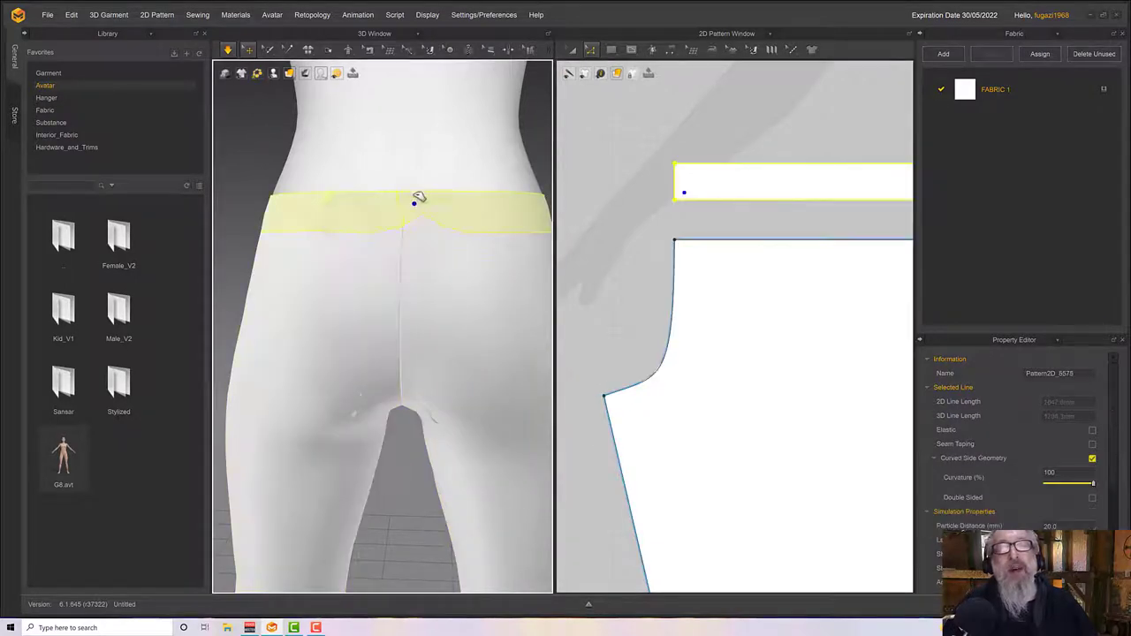
pyautogui.click(462, 442)
# Lower the front and back crotch points of both leg panels slightly, re-simulate, and check the fit from back and front
pyautogui.moveTo(467, 449); pyautogui.dragTo(518, 423, button='right')
pyautogui.scroll(-5, 613, 417)
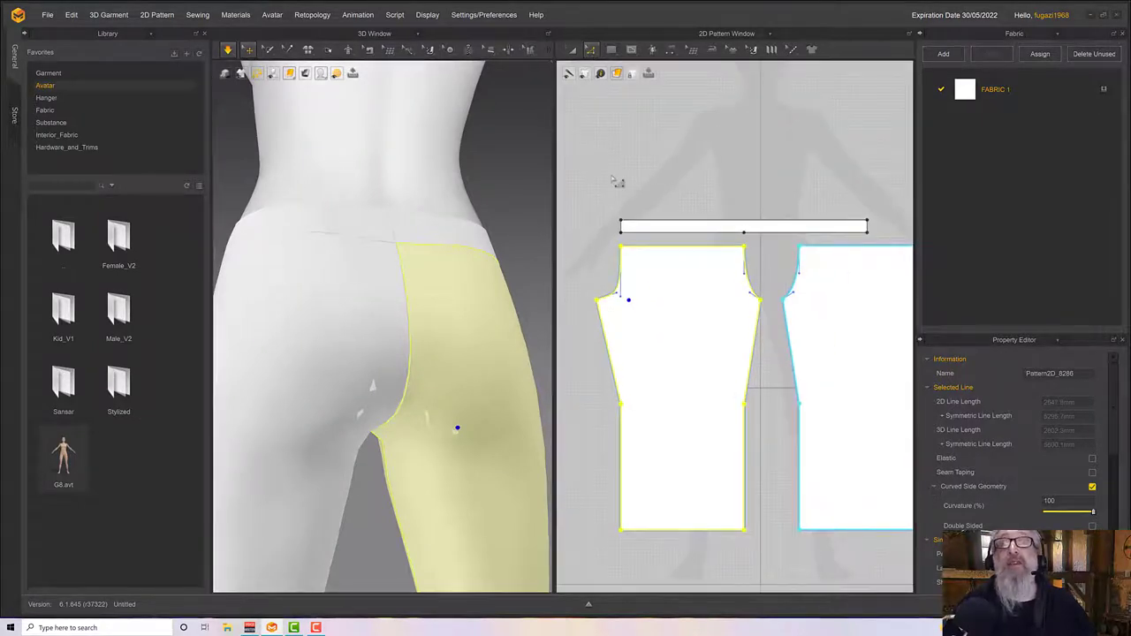
pyautogui.click(597, 290)
pyautogui.scroll(-2, 618, 316)
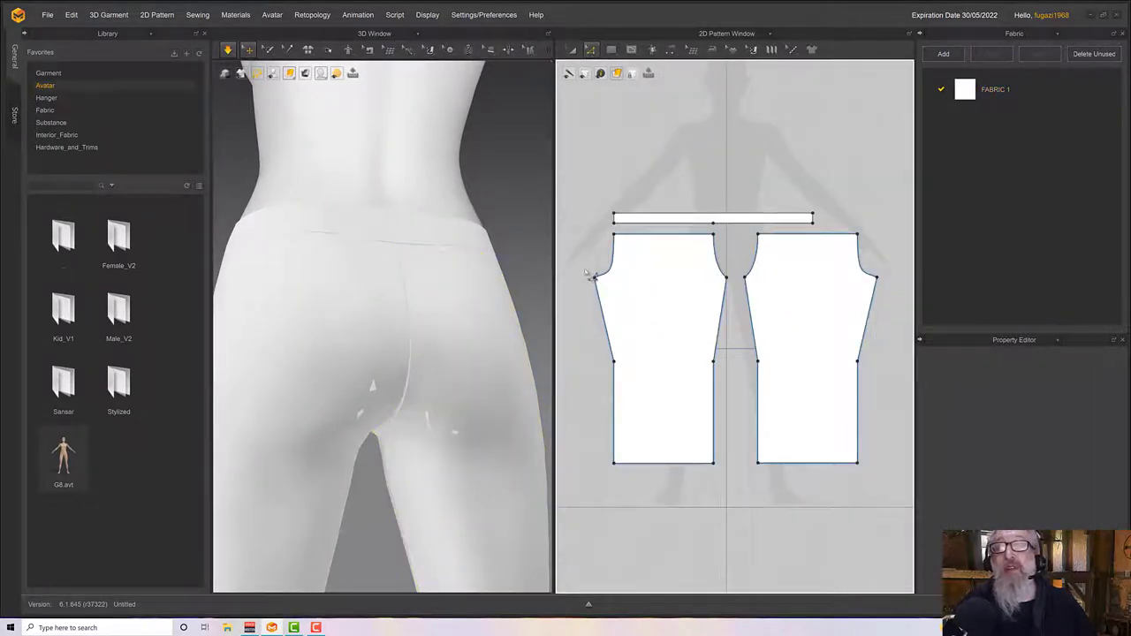
pyautogui.moveTo(592, 269); pyautogui.dragTo(887, 305)
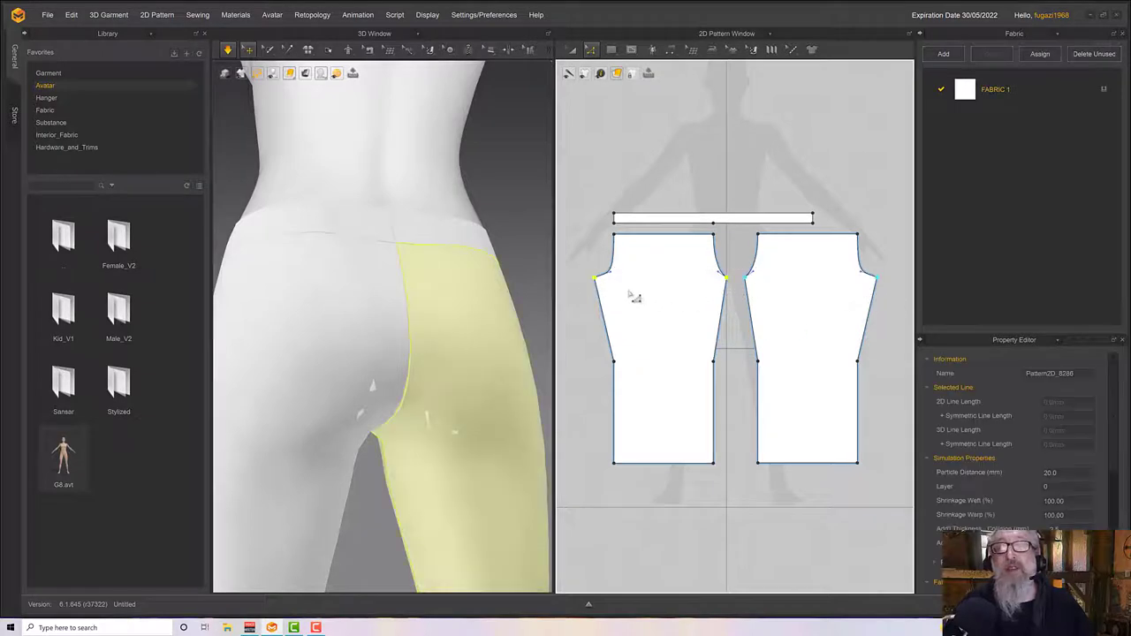
pyautogui.scroll(-2, 629, 297)
pyautogui.scroll(5, 619, 308)
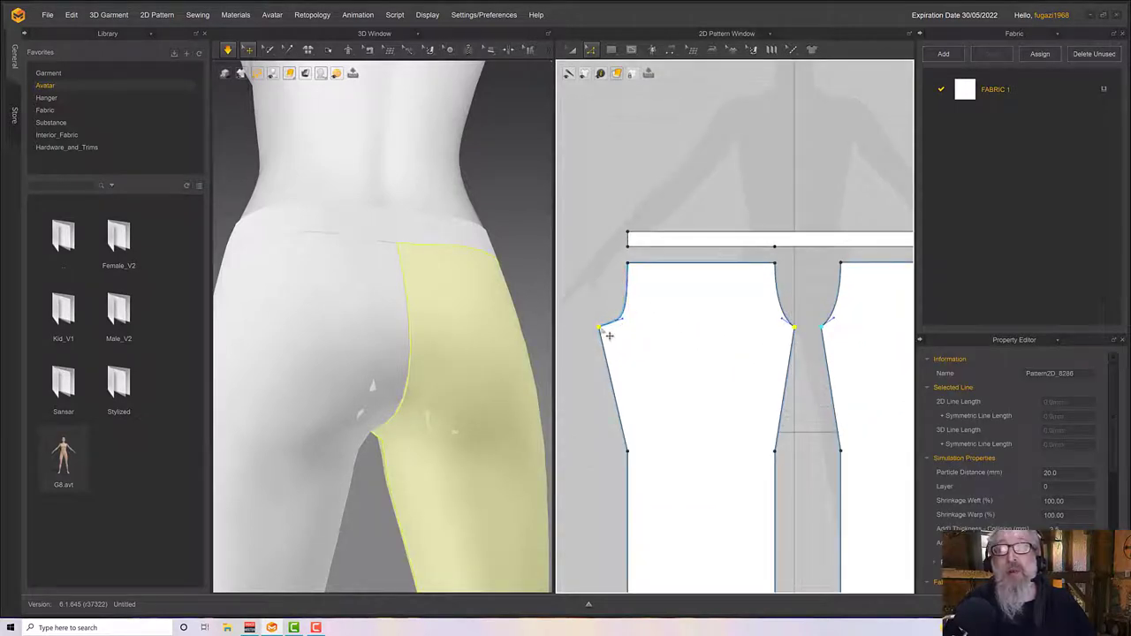
pyautogui.moveTo(600, 328); pyautogui.dragTo(599, 332)
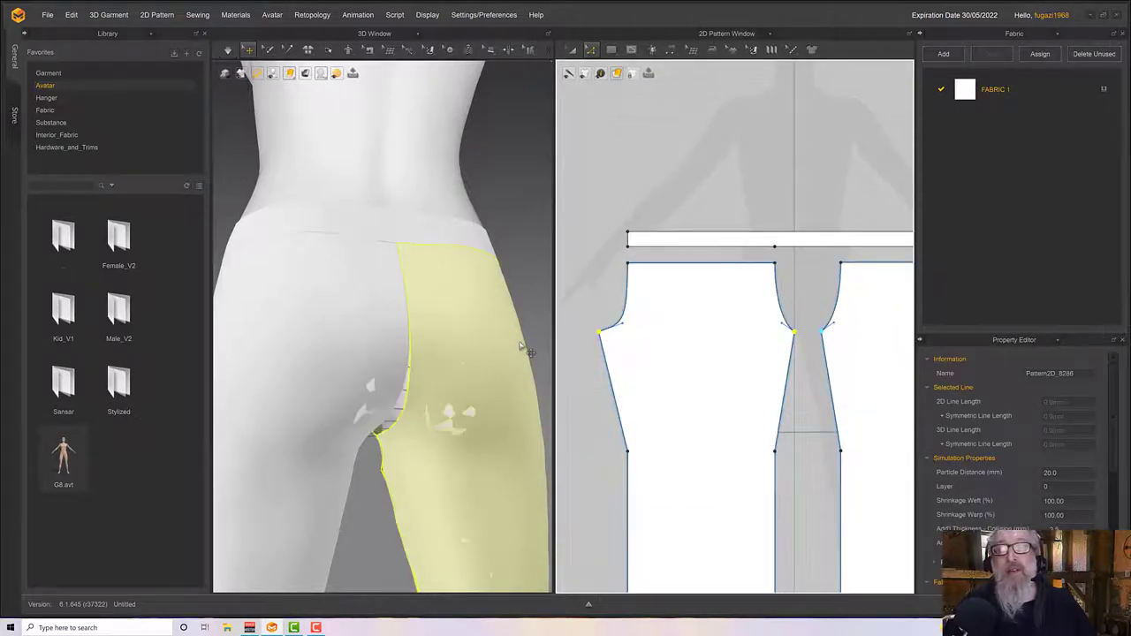
pyautogui.moveTo(497, 353); pyautogui.dragTo(341, 351, button='right')
pyautogui.press('q')
pyautogui.click(390, 251)
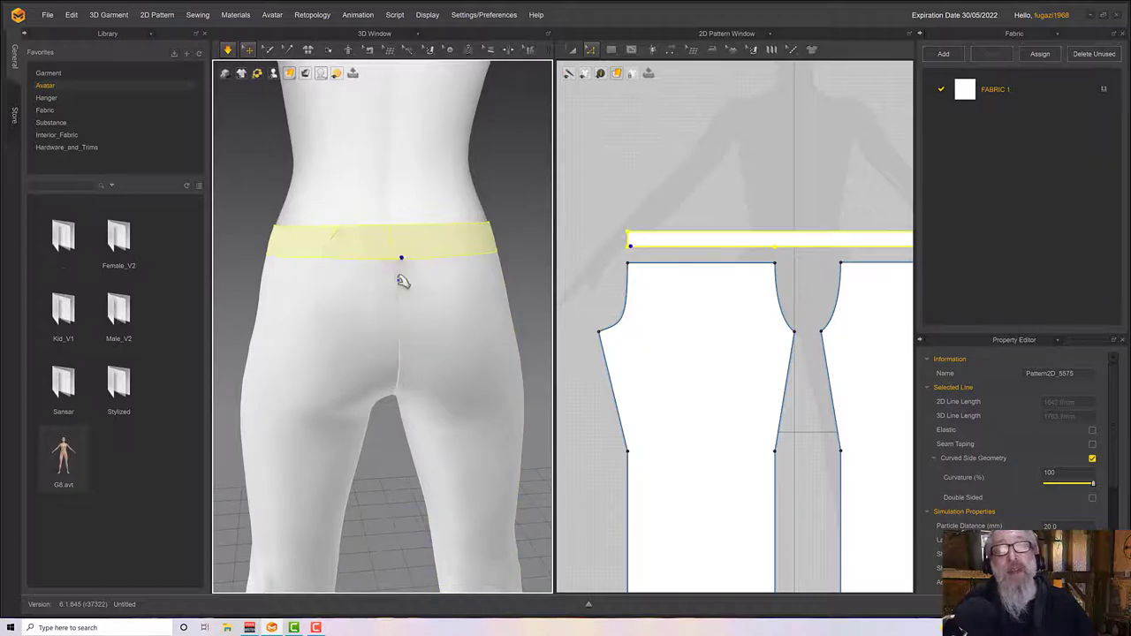
pyautogui.moveTo(399, 265); pyautogui.dragTo(402, 313, button='right')
pyautogui.moveTo(436, 348); pyautogui.dragTo(546, 380, button='right')
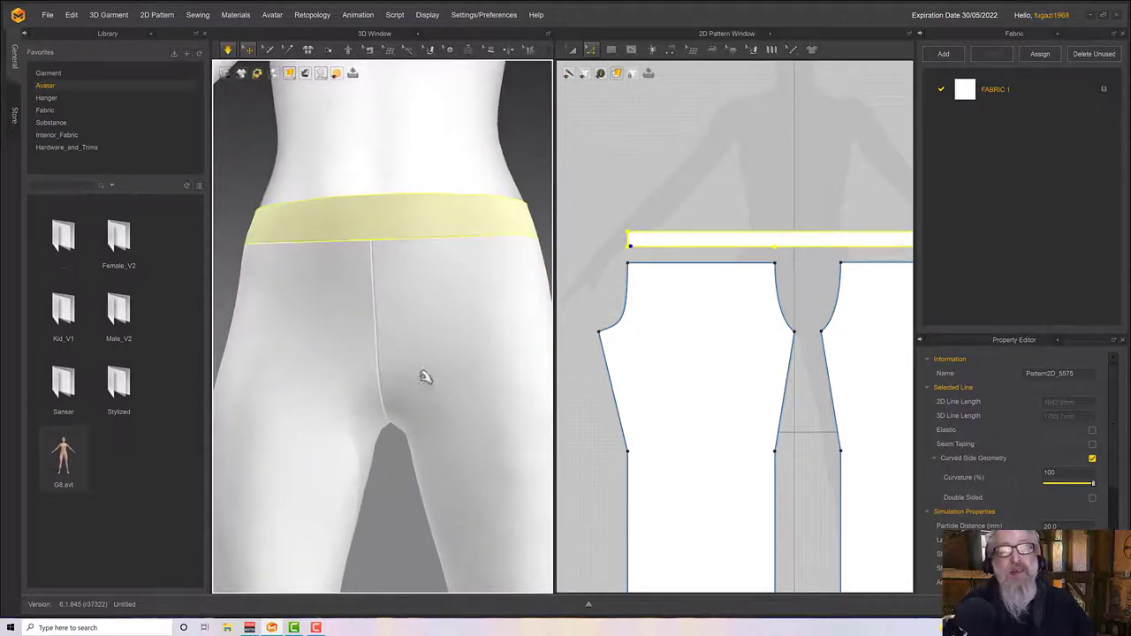
# Hide the avatar's left leg panel in 3D and inspect the gap between the remaining panel and the crotch
pyautogui.click(422, 374)
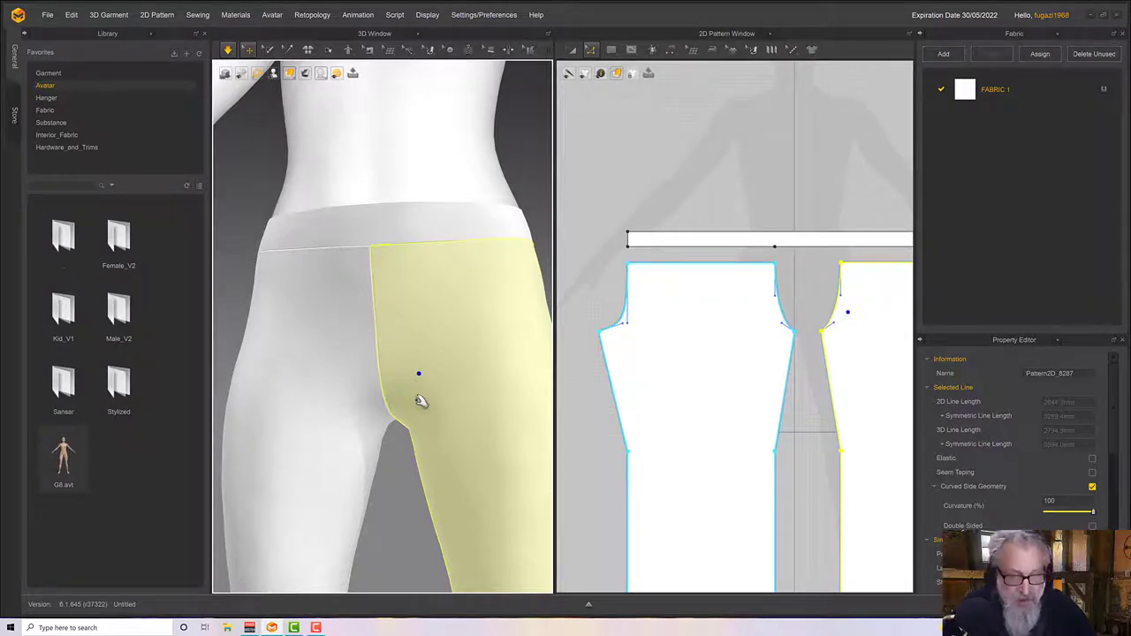
pyautogui.rightClick(459, 385)
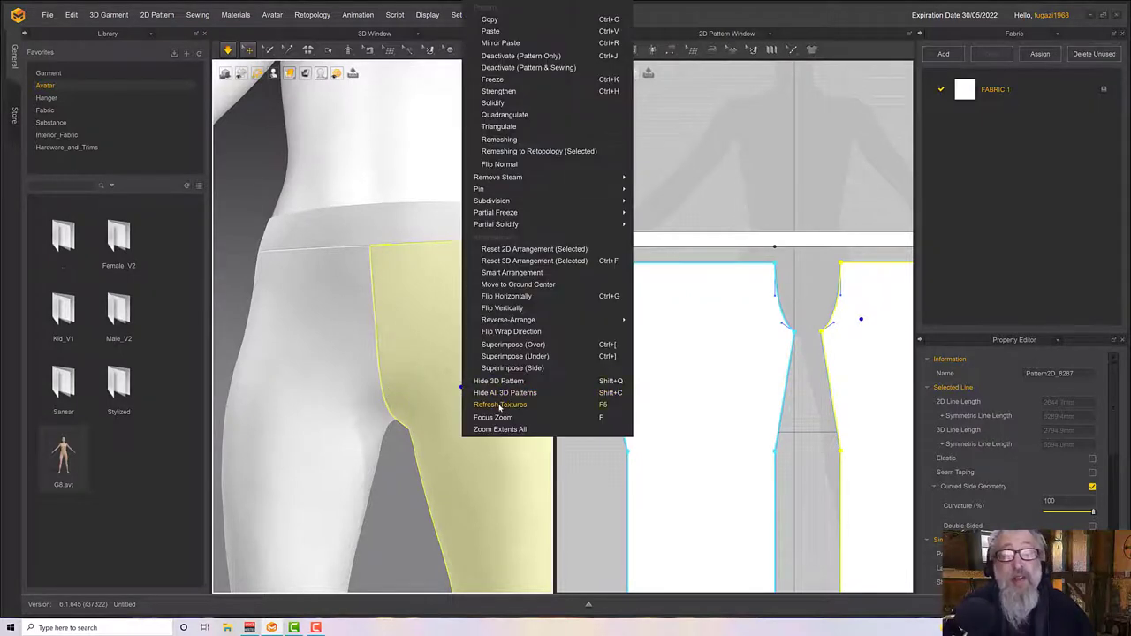
pyautogui.click(503, 386)
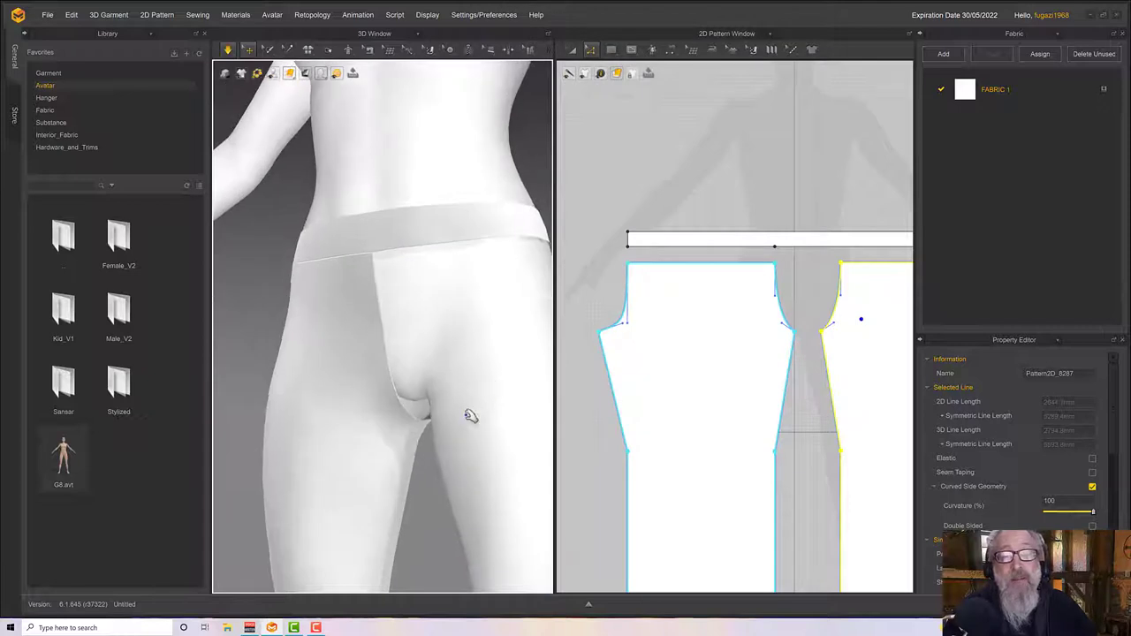
pyautogui.click(415, 422)
pyautogui.scroll(-2, 421, 433)
pyautogui.scroll(3, 421, 433)
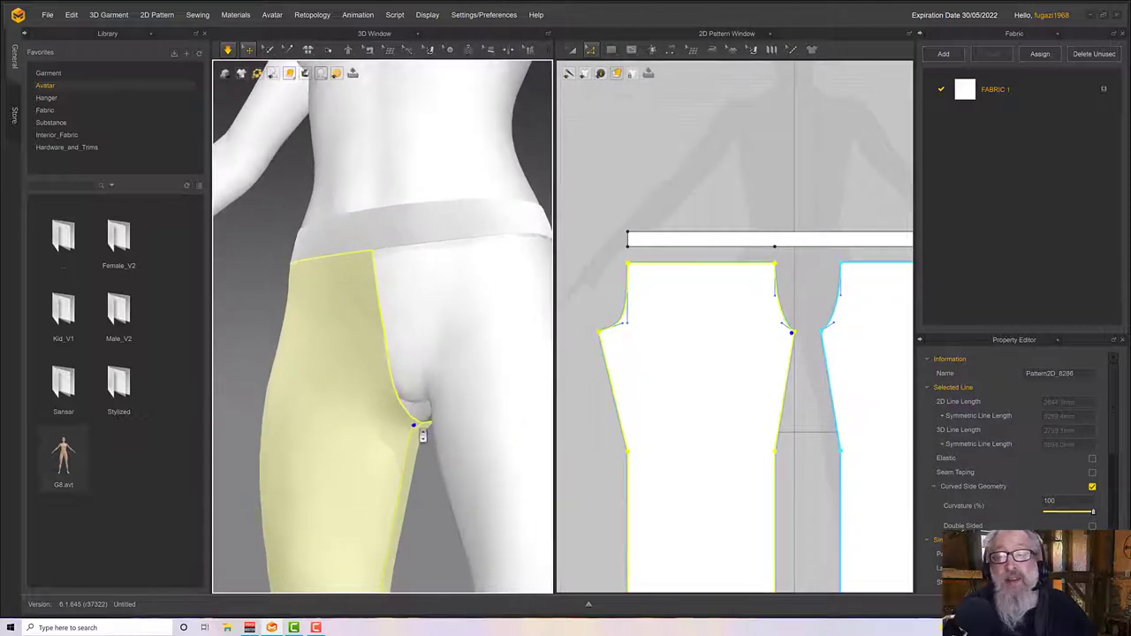
pyautogui.moveTo(422, 419); pyautogui.dragTo(418, 404, button='middle')
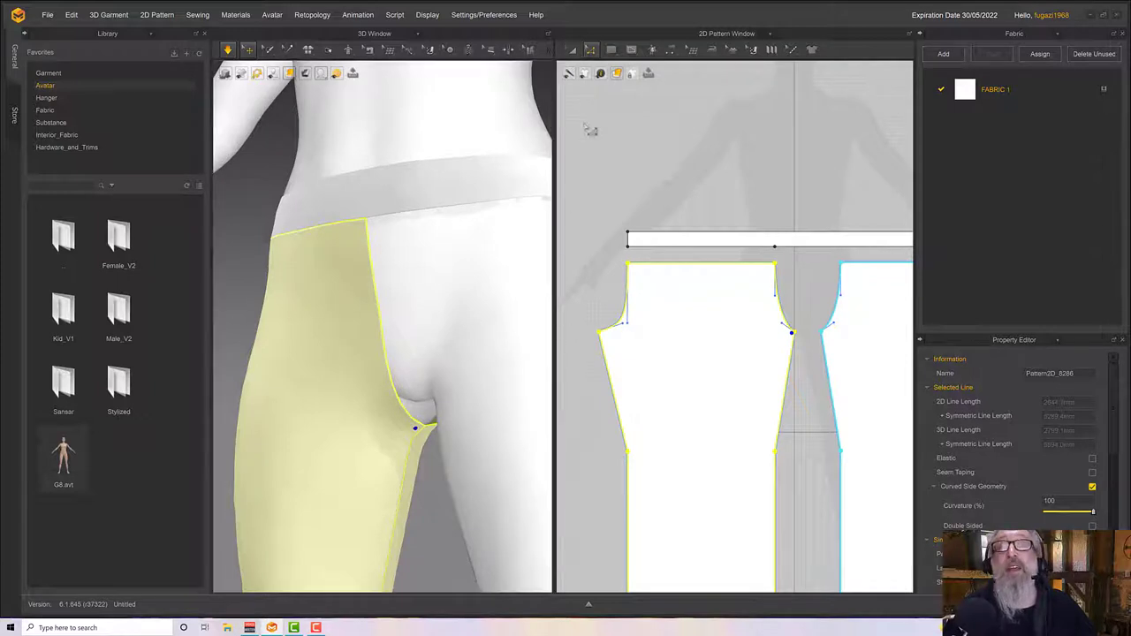
# Raise the front and back crotch points of both leg panels until the fabric sits against the avatar's crotch
pyautogui.click(614, 294)
pyautogui.moveTo(575, 314); pyautogui.dragTo(822, 358)
pyautogui.moveTo(606, 341); pyautogui.dragTo(606, 333)
pyautogui.moveTo(558, 364); pyautogui.dragTo(559, 364)
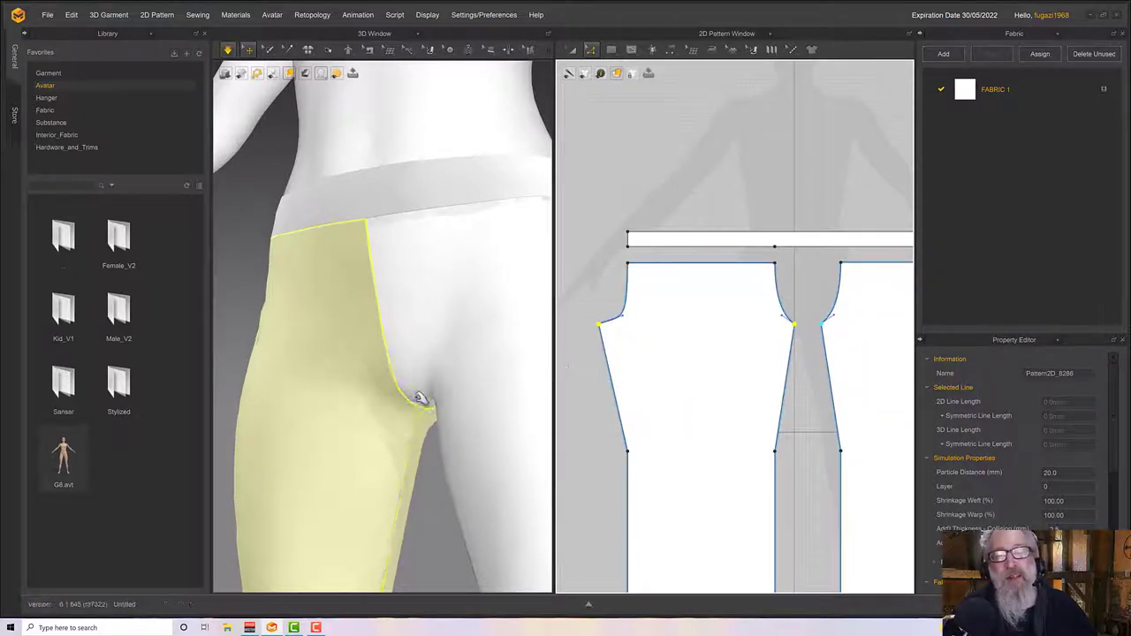
pyautogui.moveTo(438, 401)
pyautogui.mouseDown(button='right')
pyautogui.moveTo(460, 378)
pyautogui.moveTo(439, 386)
pyautogui.mouseUp(button='right')
pyautogui.scroll(-3, 444, 395)
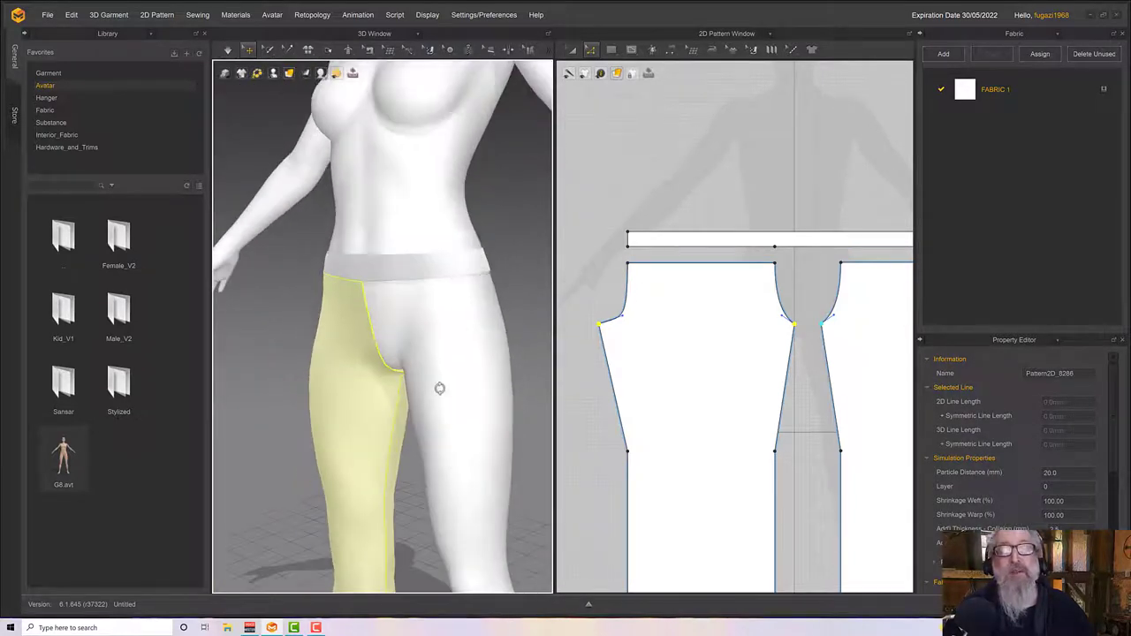
# Show all 3D patterns again and settle the restored leg panel at the back of the crotch
pyautogui.rightClick(441, 377)
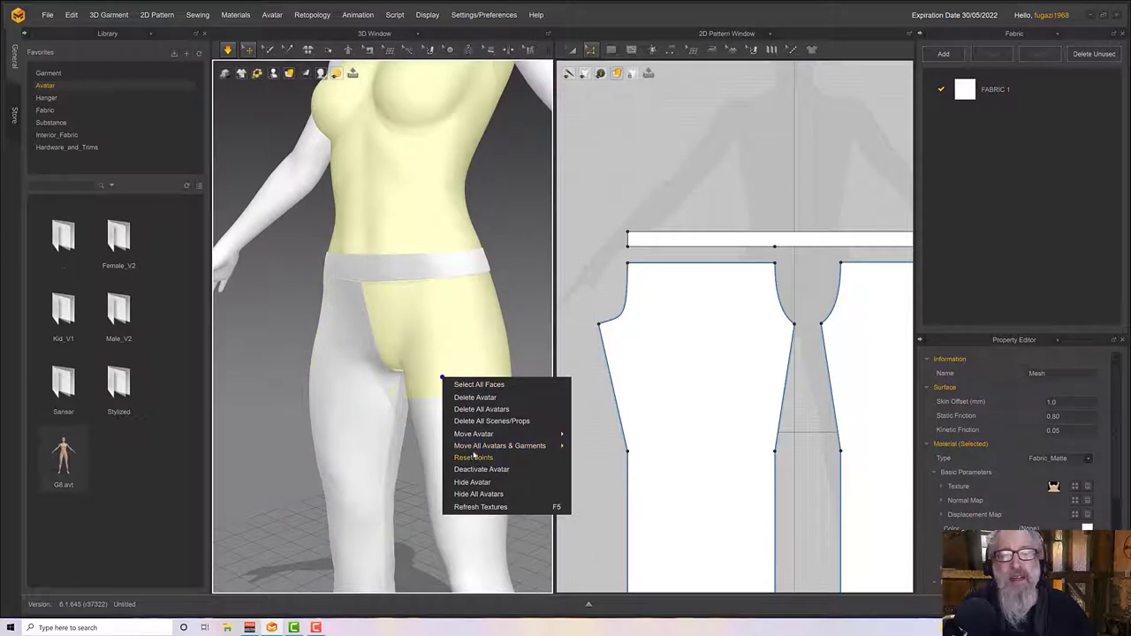
pyautogui.rightClick(299, 351)
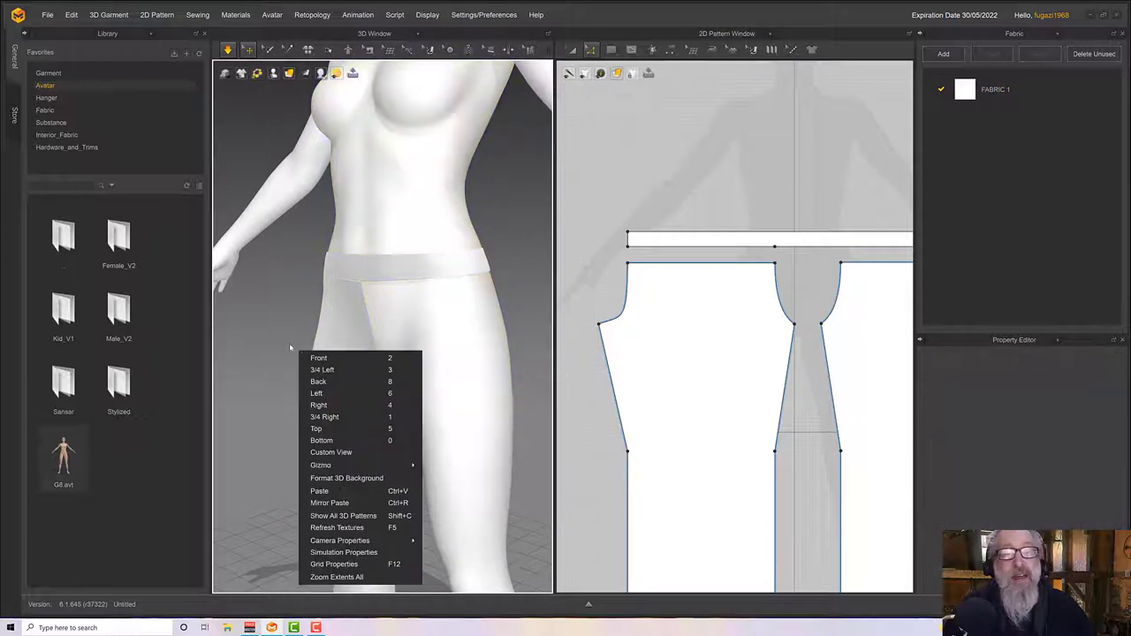
pyautogui.click(361, 518)
pyautogui.moveTo(371, 494); pyautogui.dragTo(383, 359, button='right')
pyautogui.click(371, 389)
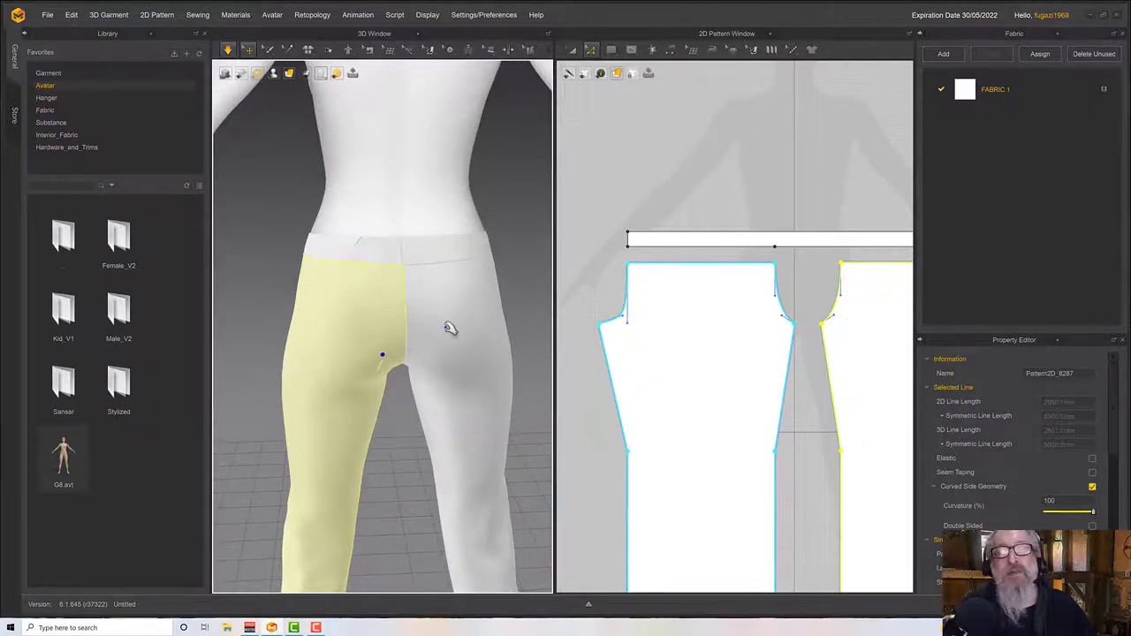
# Extend the back crotch point slightly outward from the leg panel, re-simulate, and smooth the fabric under the seat
pyautogui.click(589, 334)
pyautogui.click(395, 342)
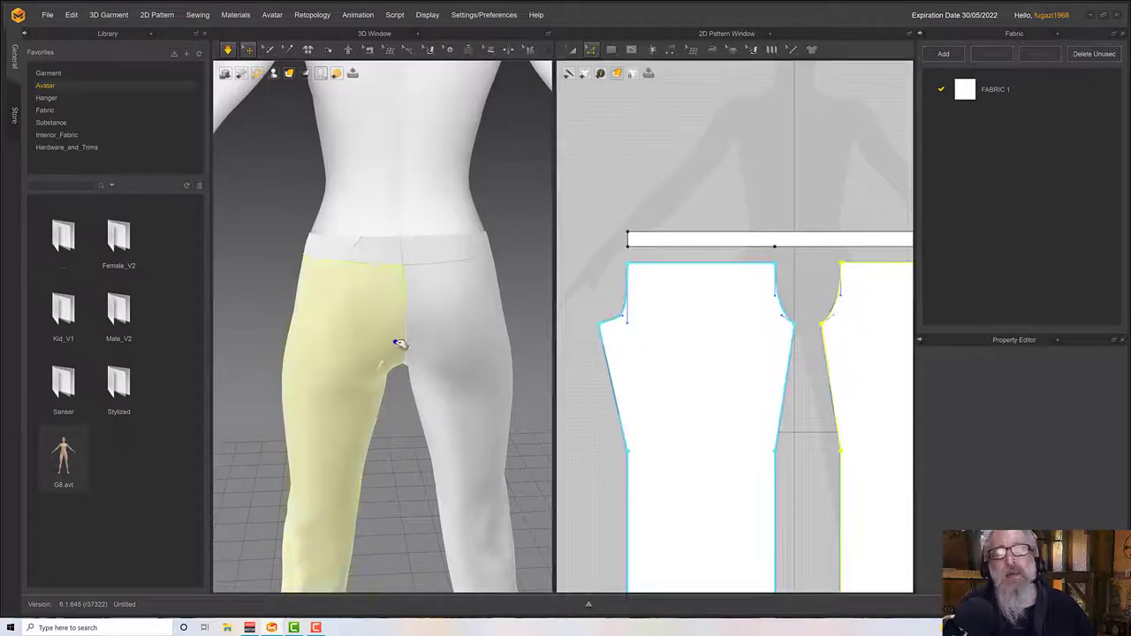
pyautogui.click(590, 336)
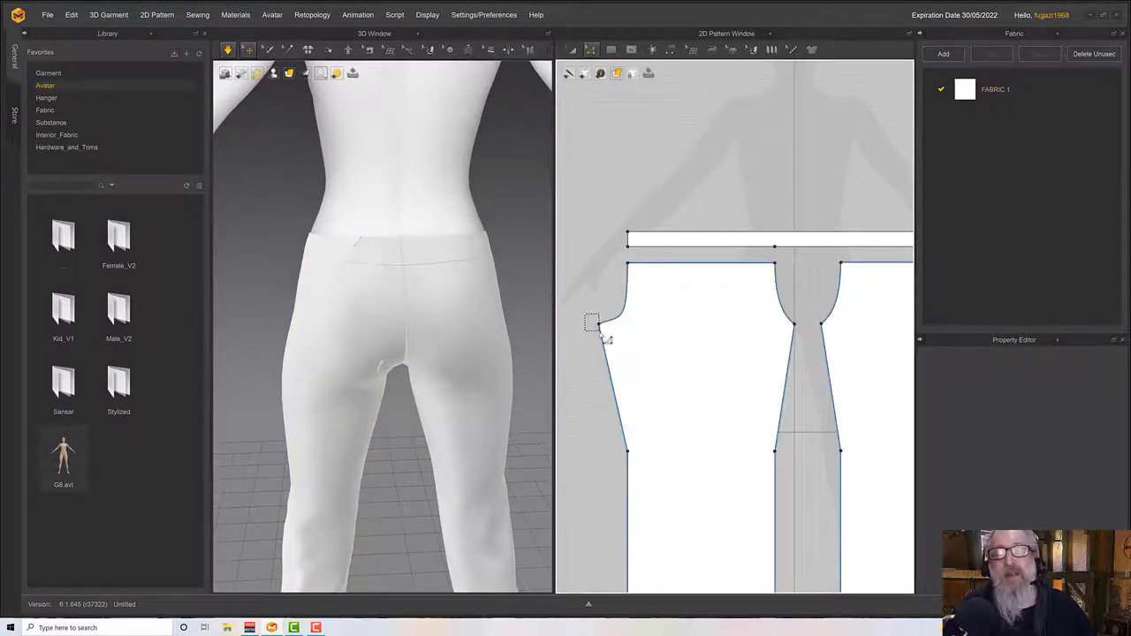
pyautogui.moveTo(600, 332); pyautogui.dragTo(595, 328)
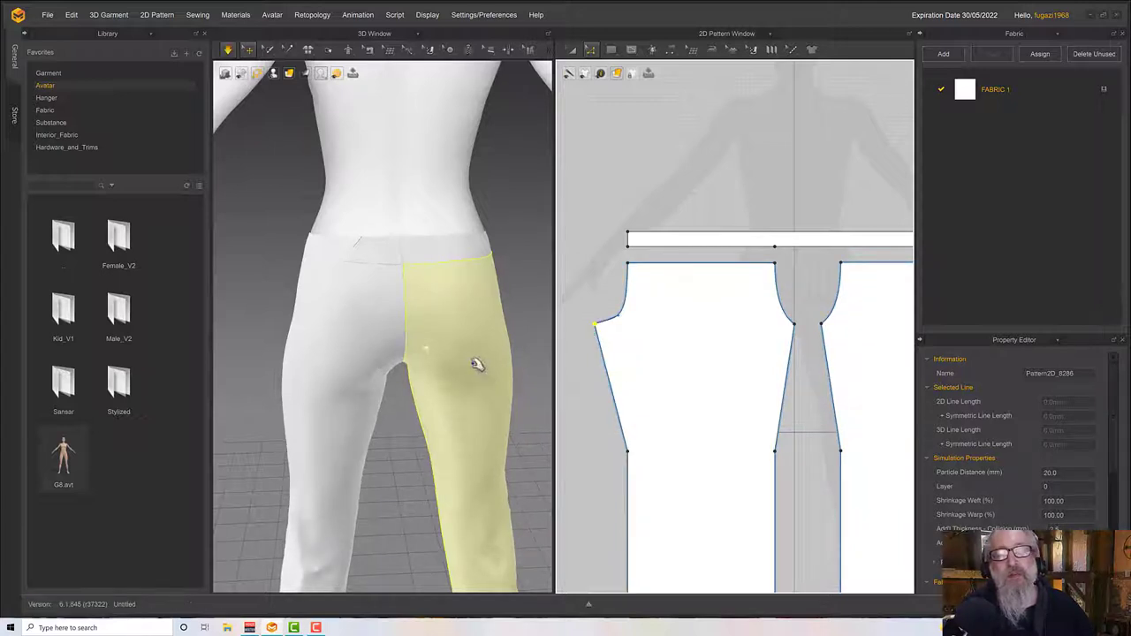
pyautogui.moveTo(462, 363); pyautogui.dragTo(442, 402)
pyautogui.press('space')
pyautogui.moveTo(435, 362)
pyautogui.mouseDown(button='right')
pyautogui.moveTo(429, 344)
pyautogui.moveTo(429, 362)
pyautogui.mouseUp(button='right')
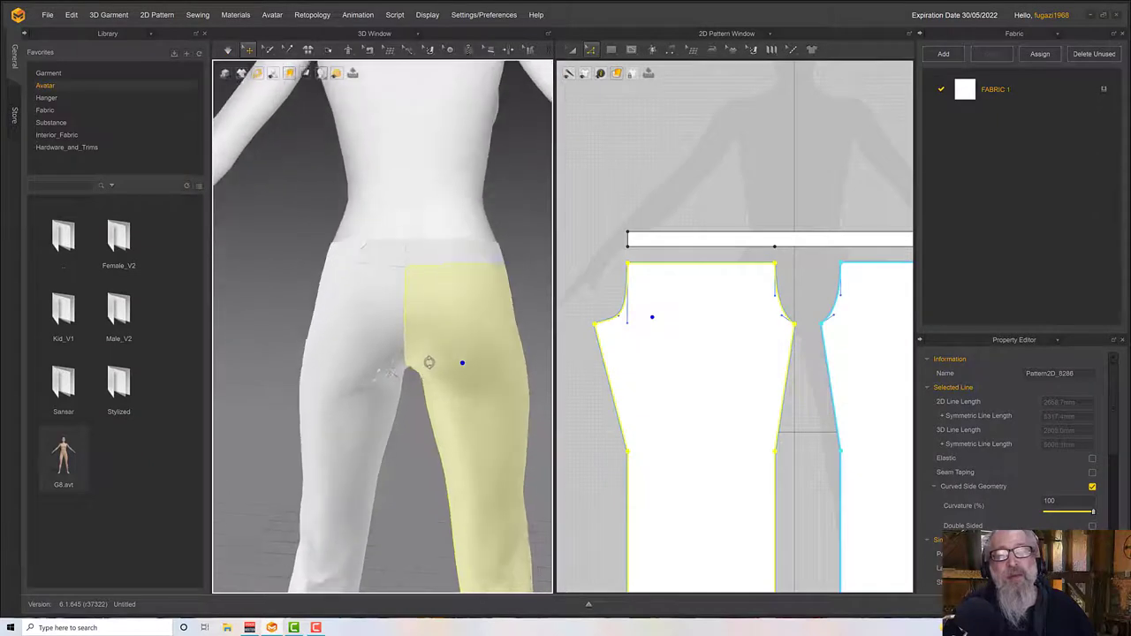
pyautogui.click(387, 371)
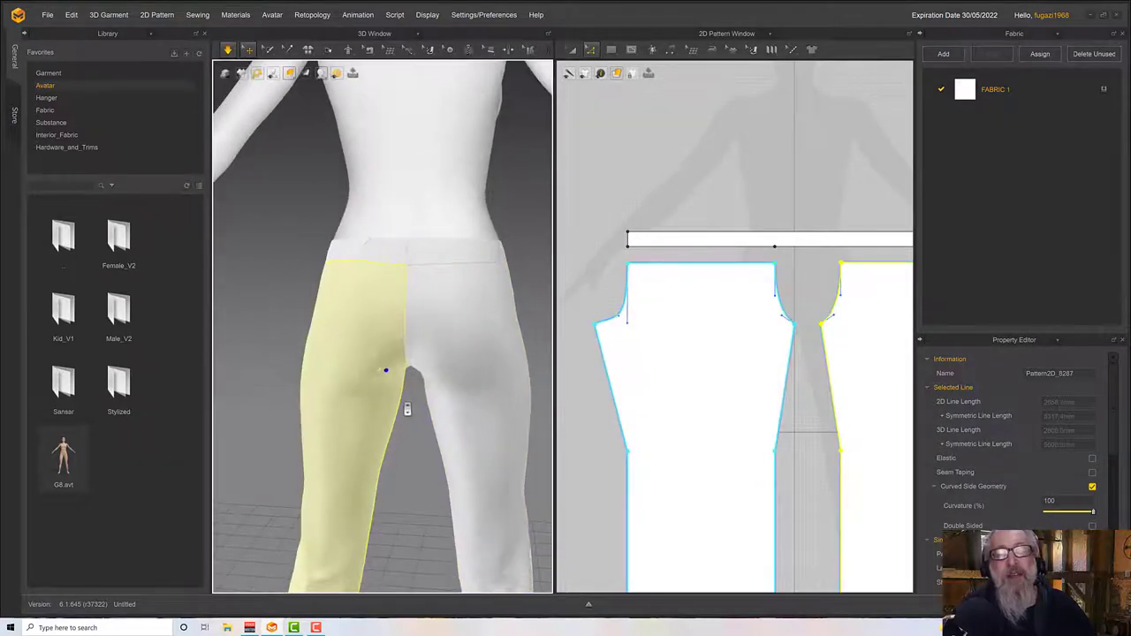
pyautogui.moveTo(407, 409); pyautogui.dragTo(499, 399, button='right')
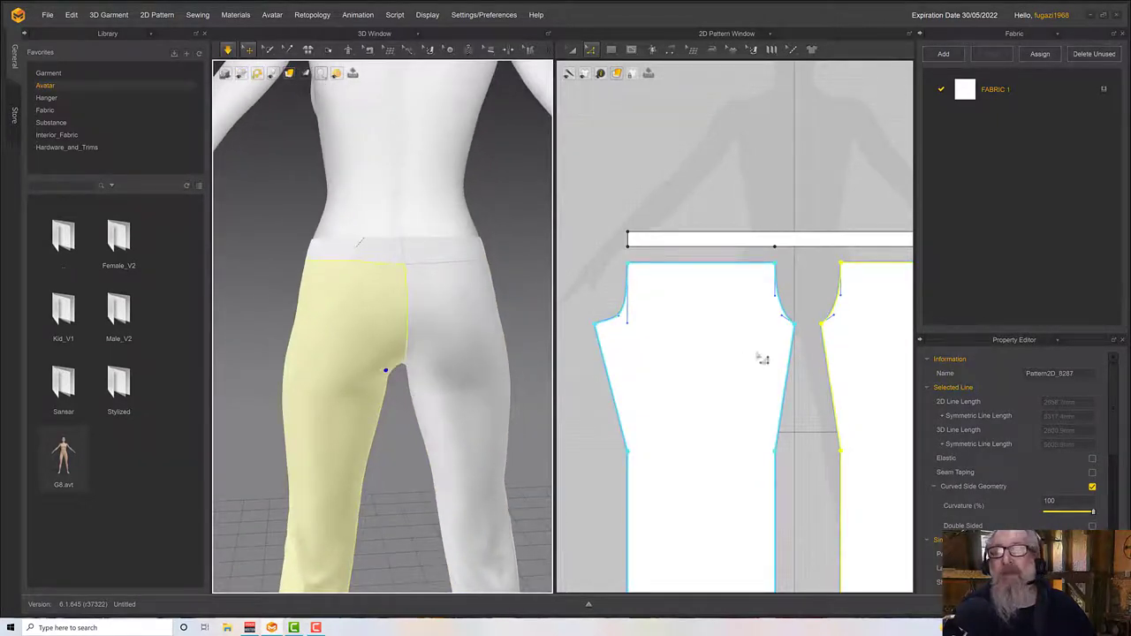
# Move the facing front crotch points slightly outward for front crotch edges about 179 mm long, re-simulate, and settle the back waistband
pyautogui.click(802, 333)
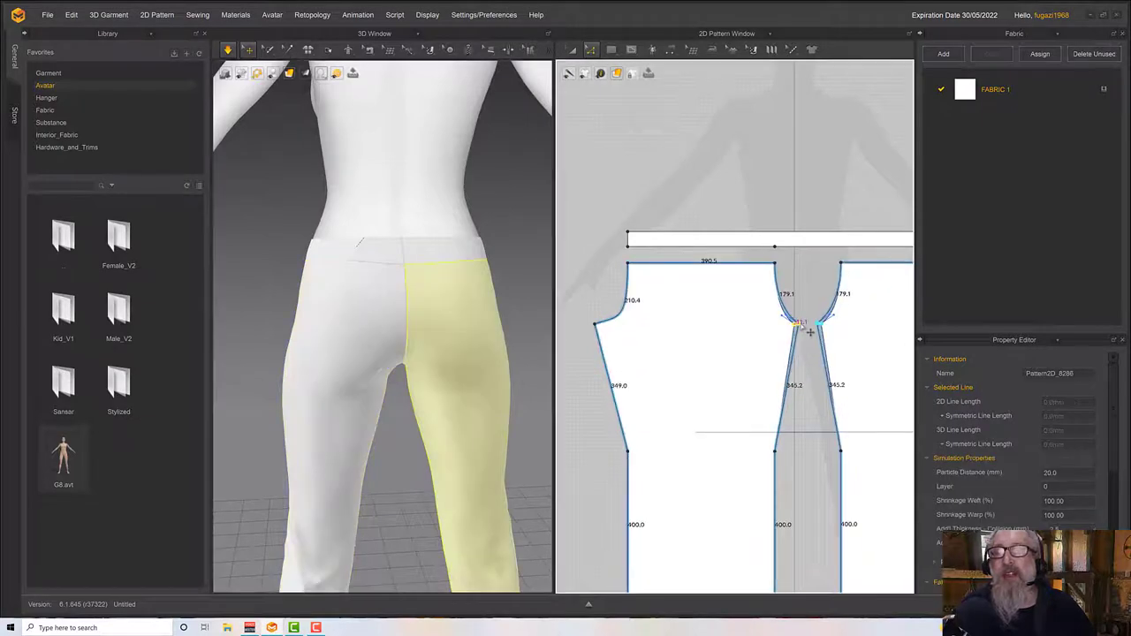
pyautogui.click(732, 346)
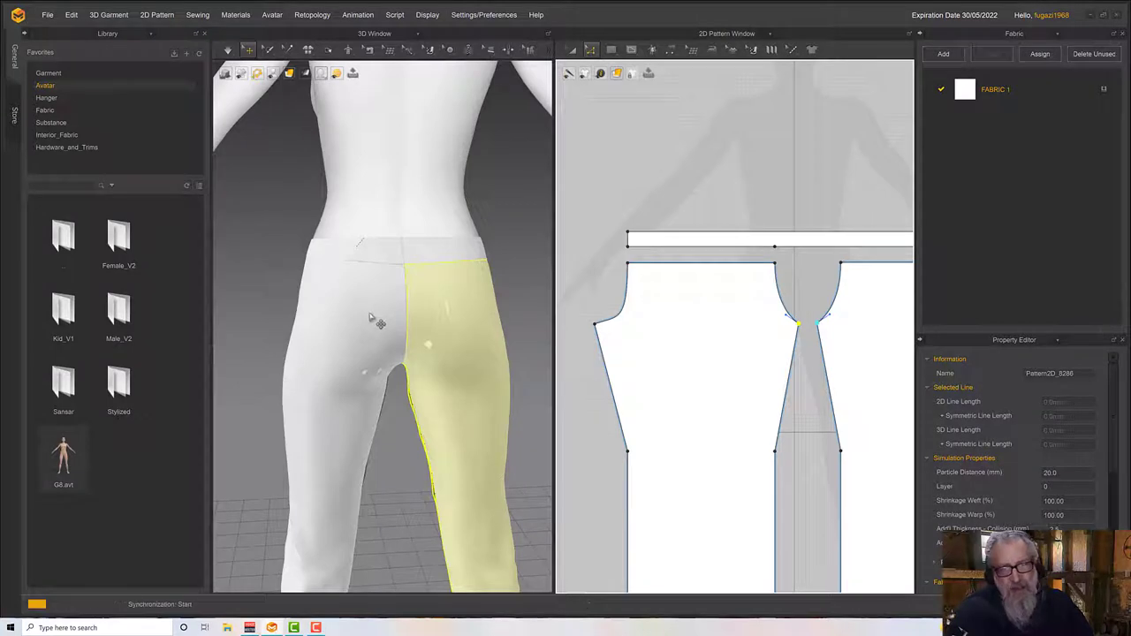
pyautogui.moveTo(424, 322); pyautogui.dragTo(420, 320, button='right')
pyautogui.press('space')
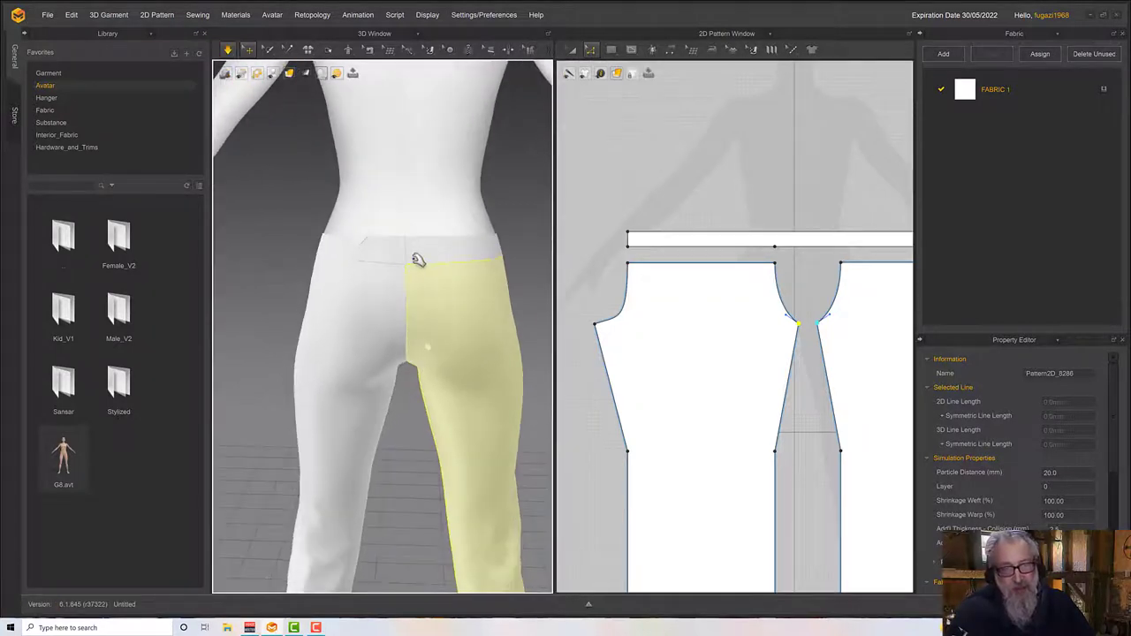
pyautogui.moveTo(405, 278); pyautogui.dragTo(412, 251)
# Examine the trousers' fit from the front and side along with the overall pattern layout
pyautogui.moveTo(415, 277); pyautogui.dragTo(310, 272, button='right')
pyautogui.scroll(-3, 593, 359)
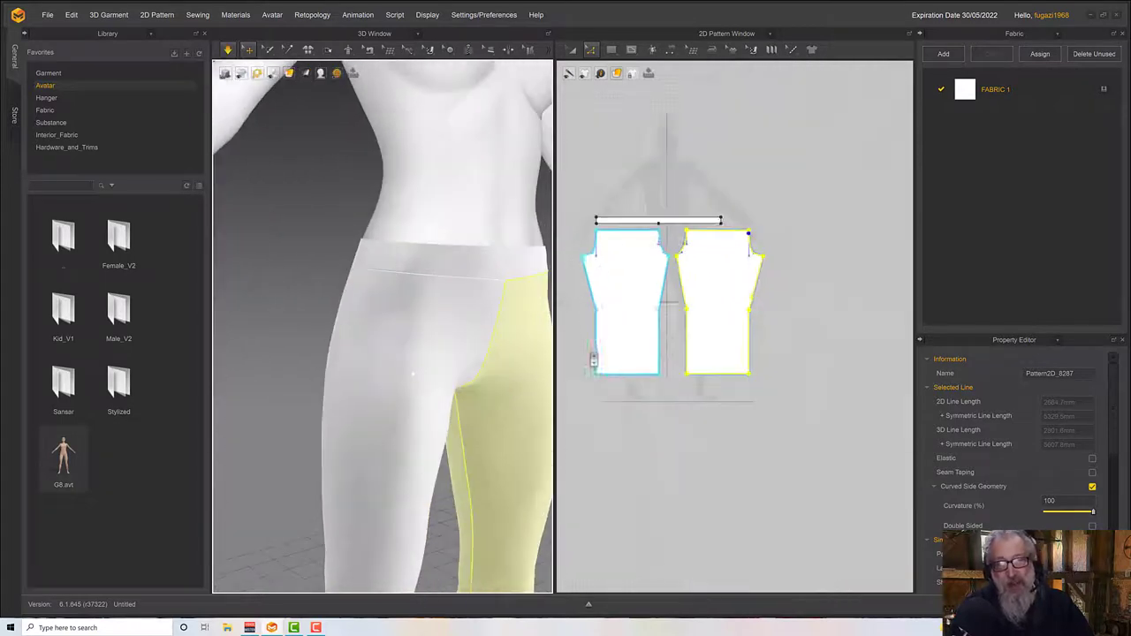
pyautogui.scroll(-1, 490, 359)
pyautogui.moveTo(489, 359); pyautogui.dragTo(406, 405, button='right')
pyautogui.scroll(-5, 432, 355)
pyautogui.scroll(3, 427, 336)
pyautogui.scroll(3, 427, 337)
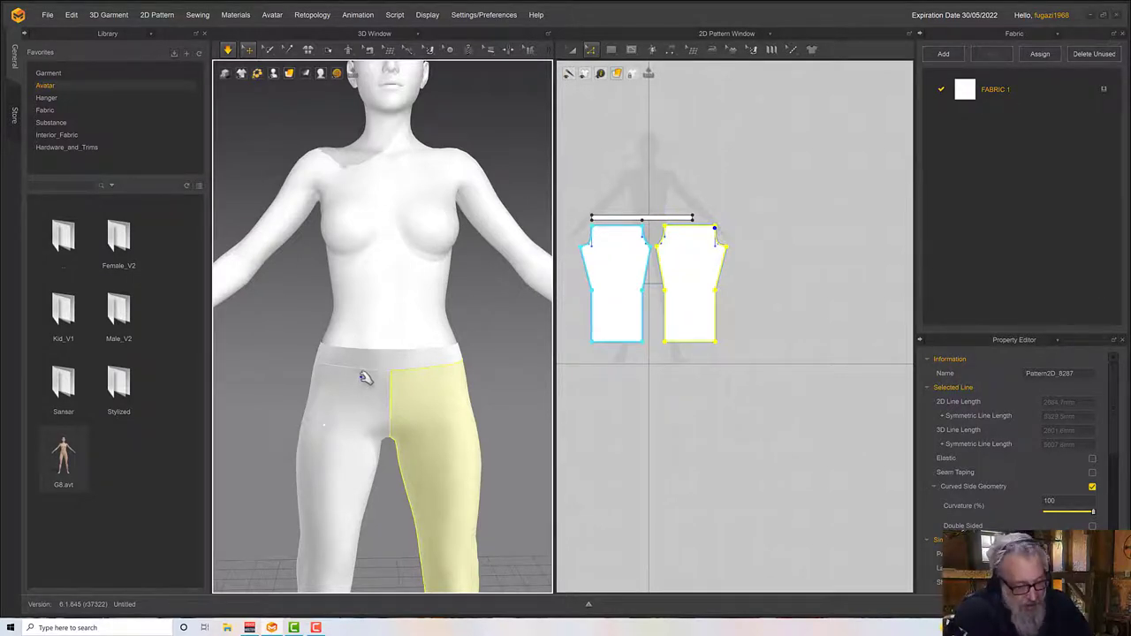
# Move the waistband and both leg panels together in the 2D layout, clear of the avatar silhouette
pyautogui.moveTo(387, 353); pyautogui.dragTo(390, 355, button='right')
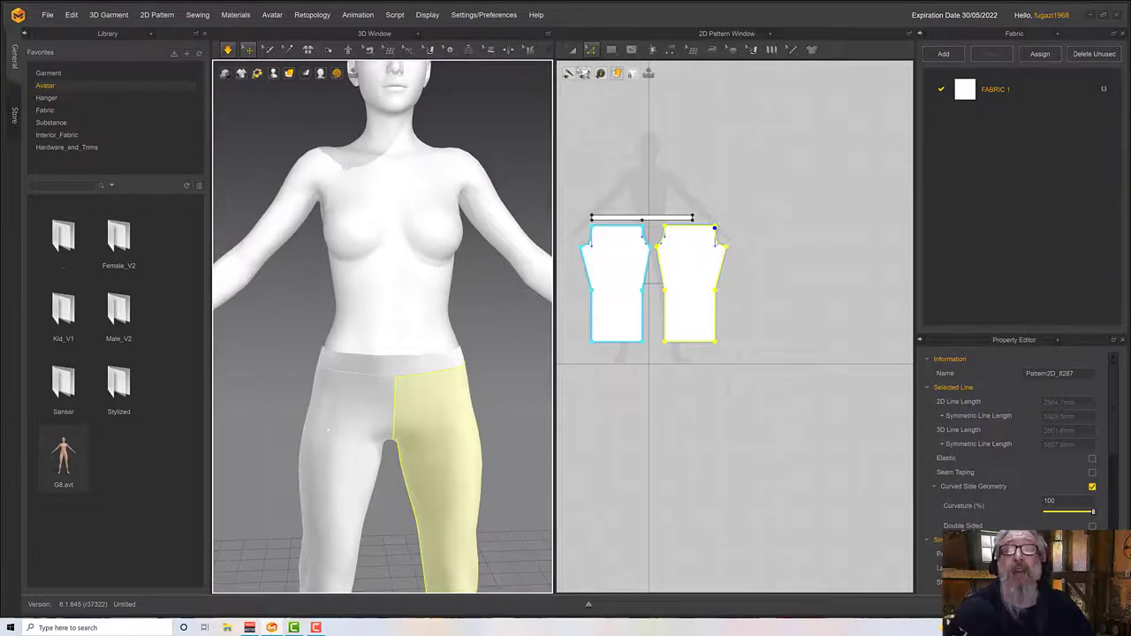
pyautogui.click(570, 49)
pyautogui.moveTo(578, 196); pyautogui.dragTo(767, 393)
pyautogui.moveTo(677, 247); pyautogui.dragTo(828, 265)
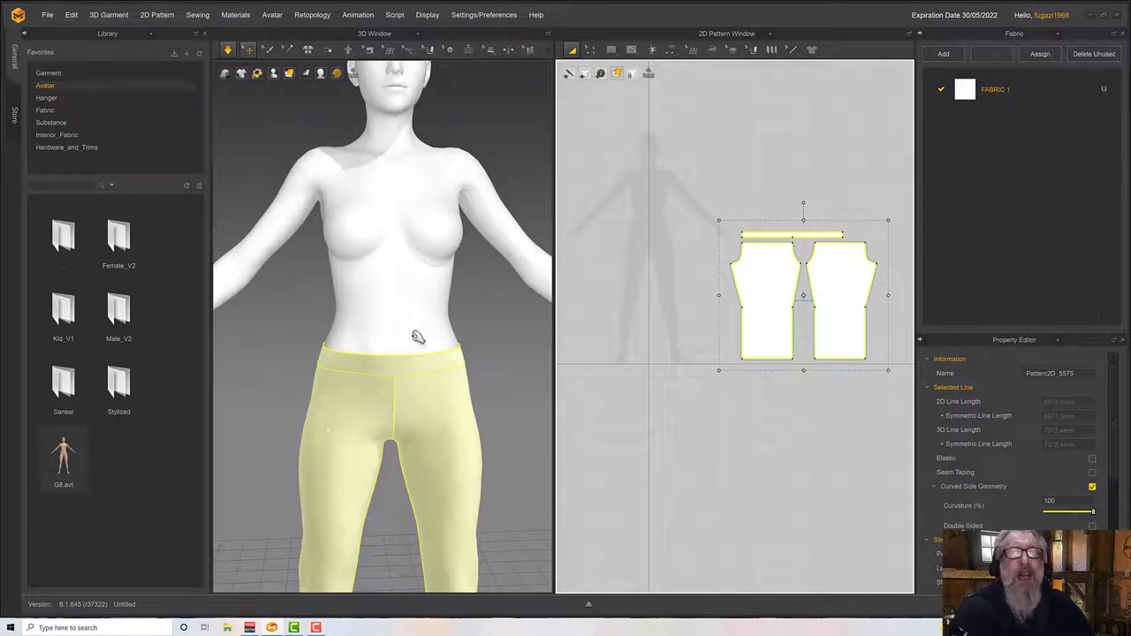
pyautogui.scroll(-2, 416, 342)
pyautogui.scroll(4, 416, 342)
pyautogui.moveTo(414, 341); pyautogui.dragTo(430, 333, button='right')
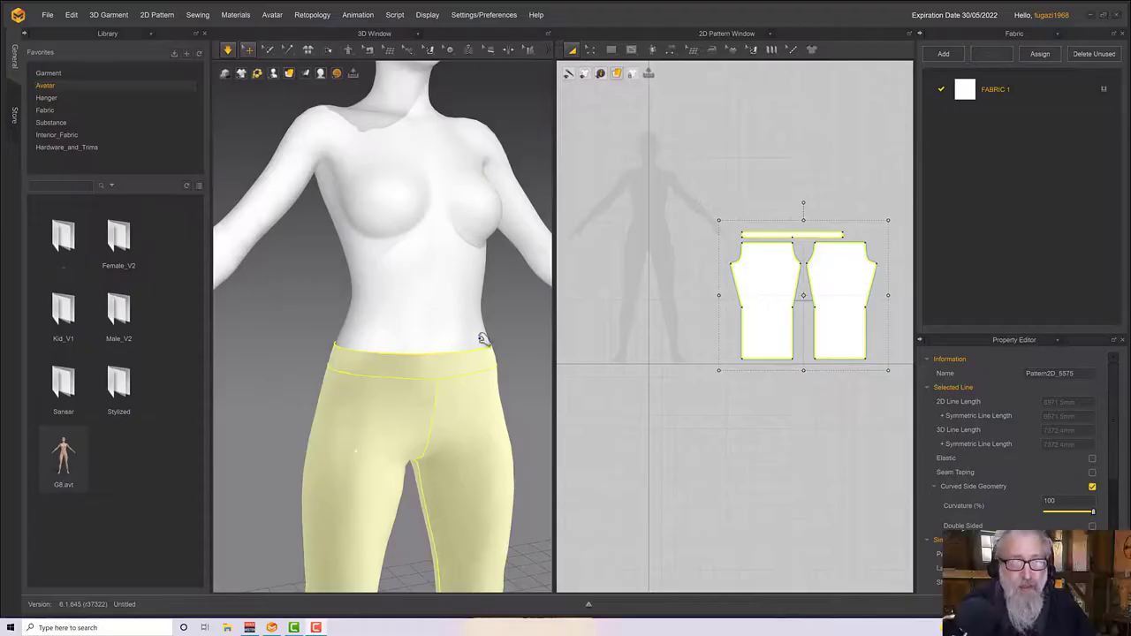
pyautogui.moveTo(477, 341)
pyautogui.mouseDown(button='right')
pyautogui.moveTo(423, 322)
pyautogui.moveTo(479, 348)
pyautogui.mouseUp(button='right')
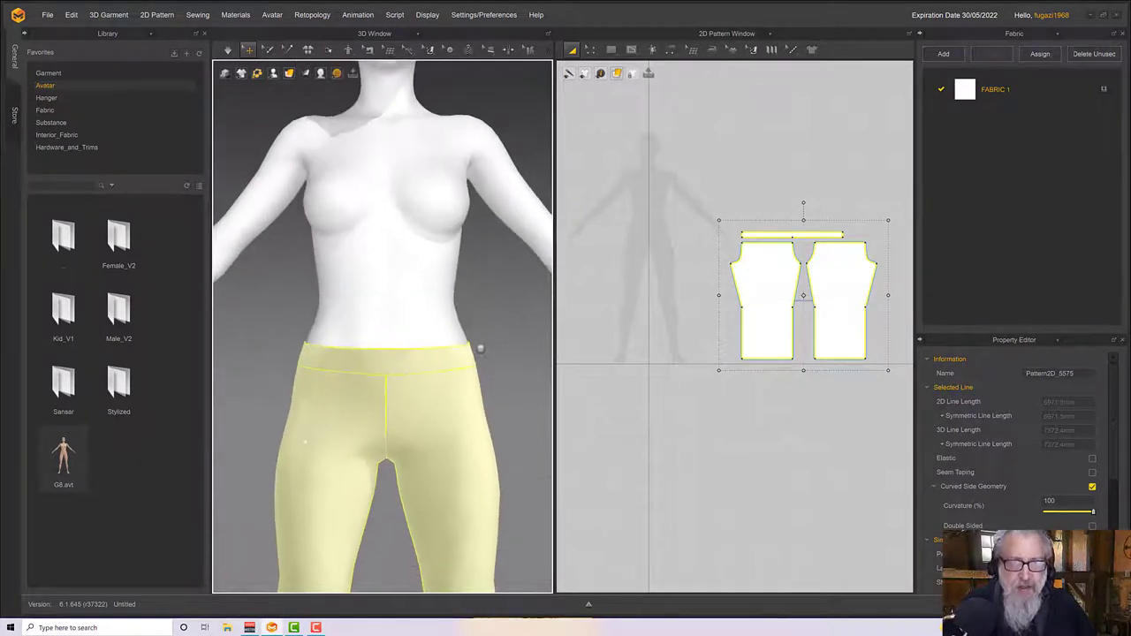
pyautogui.moveTo(480, 349); pyautogui.dragTo(518, 444, button='middle')
pyautogui.press('space')
# Draw a polygon half-bodice panel along the silhouette's centre line, about 446 mm at centre and 183 mm at the hem, with angled armhole, shoulder and neckline
pyautogui.scroll(5, 658, 208)
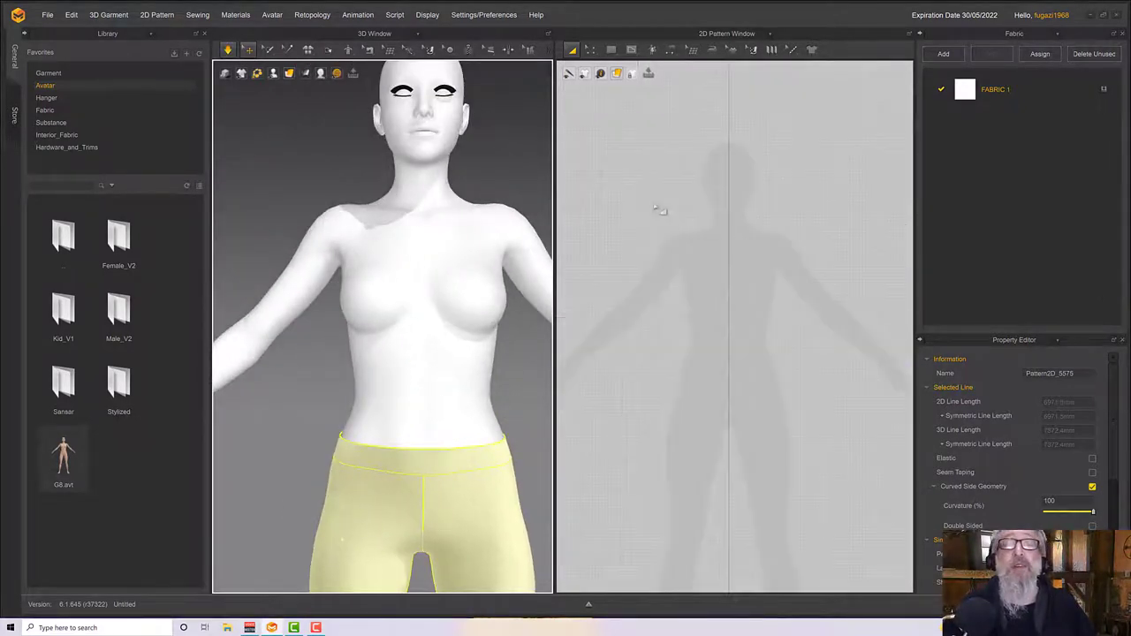
pyautogui.click(611, 49)
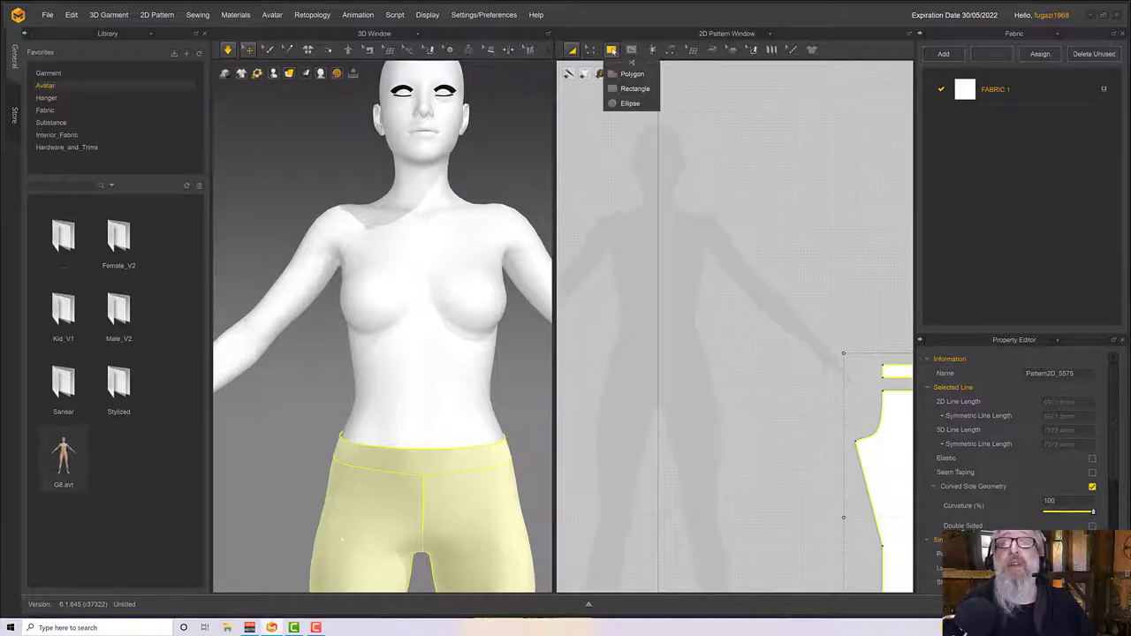
pyautogui.click(623, 74)
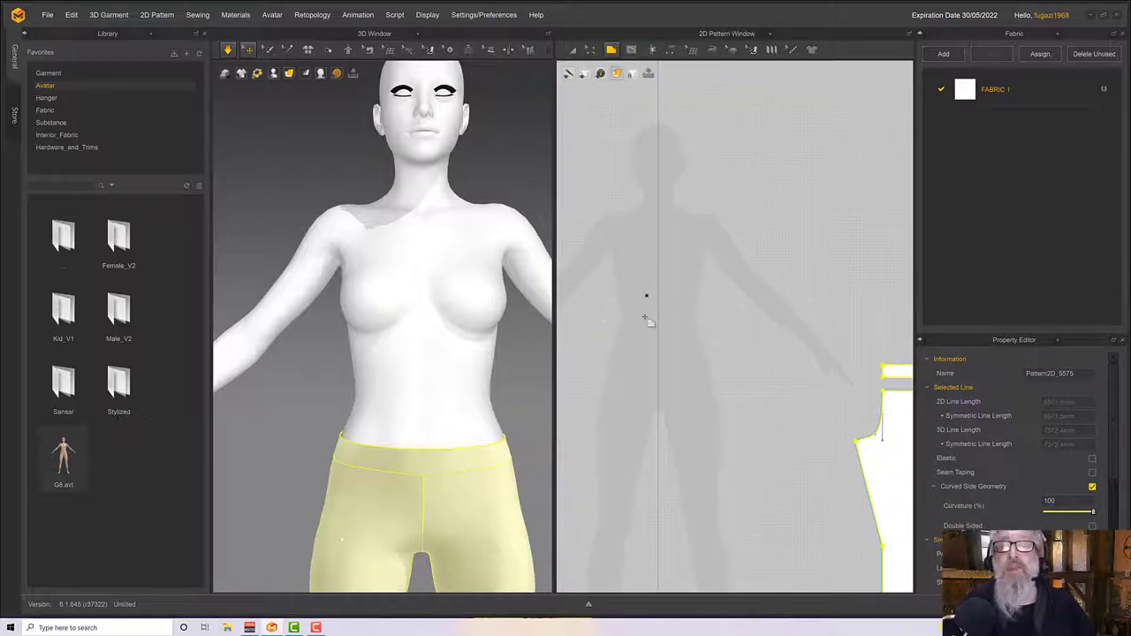
pyautogui.click(427, 444)
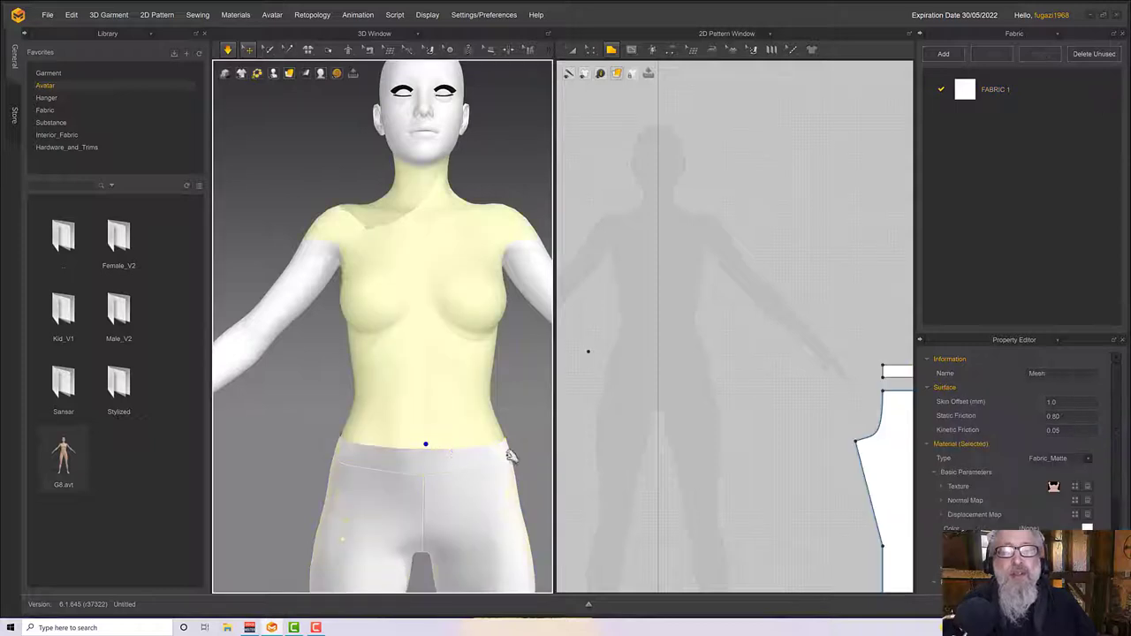
pyautogui.click(425, 443)
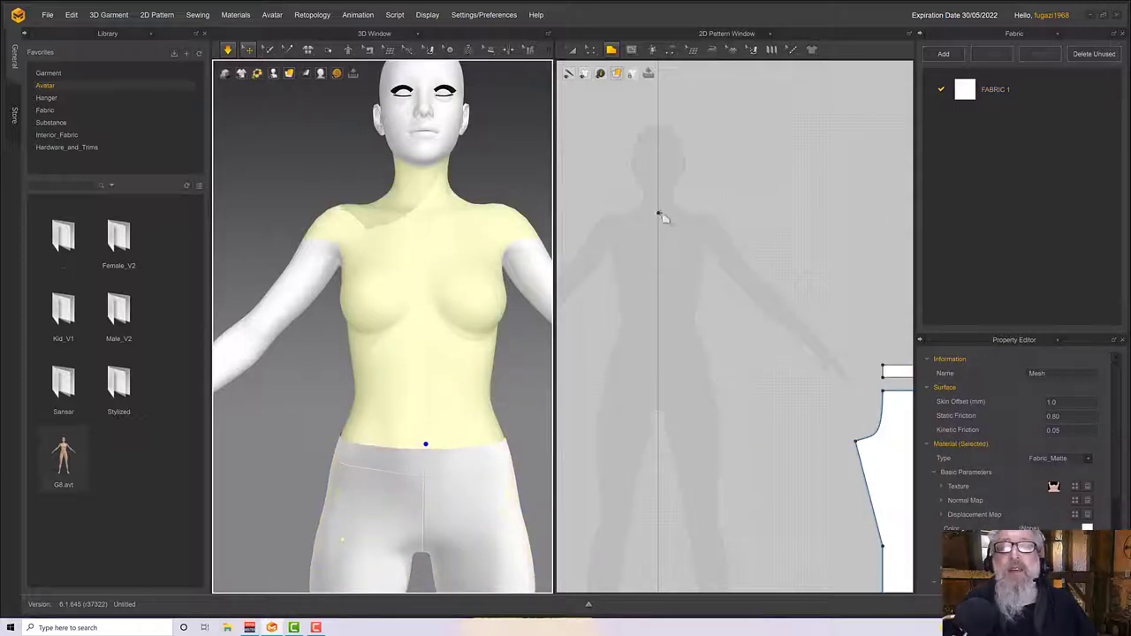
pyautogui.click(658, 212)
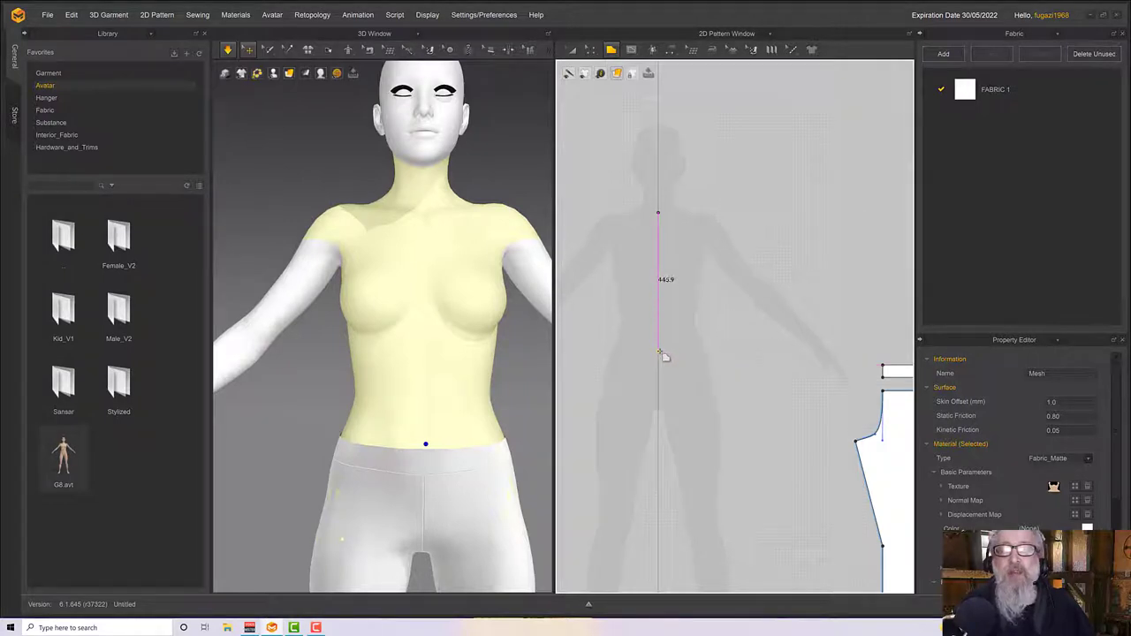
pyautogui.click(658, 351)
pyautogui.click(601, 351)
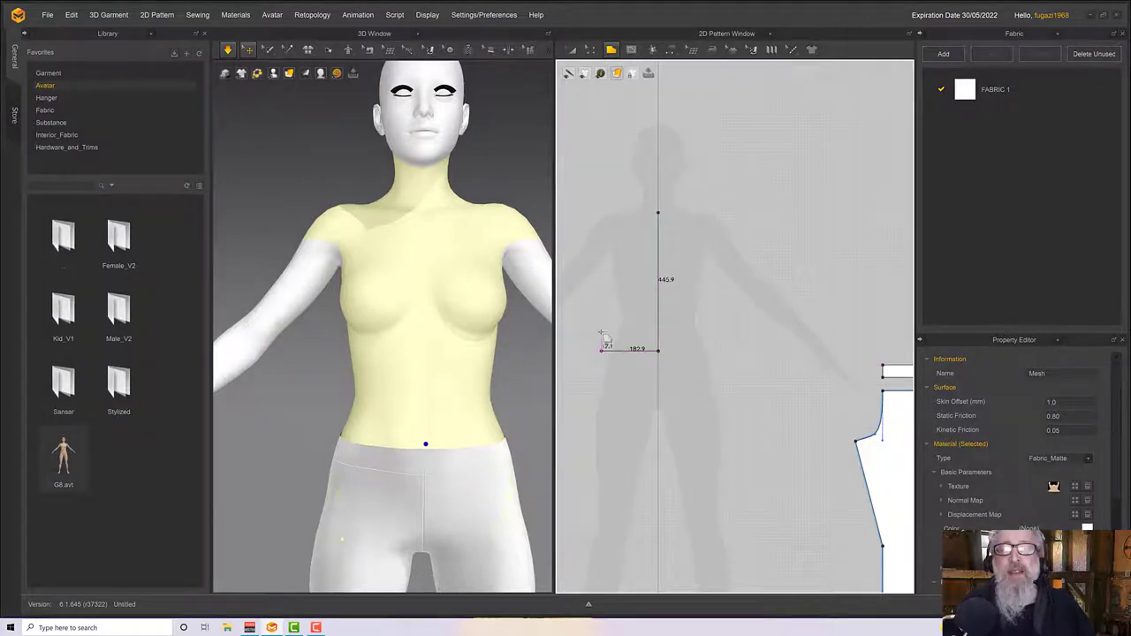
pyautogui.click(601, 263)
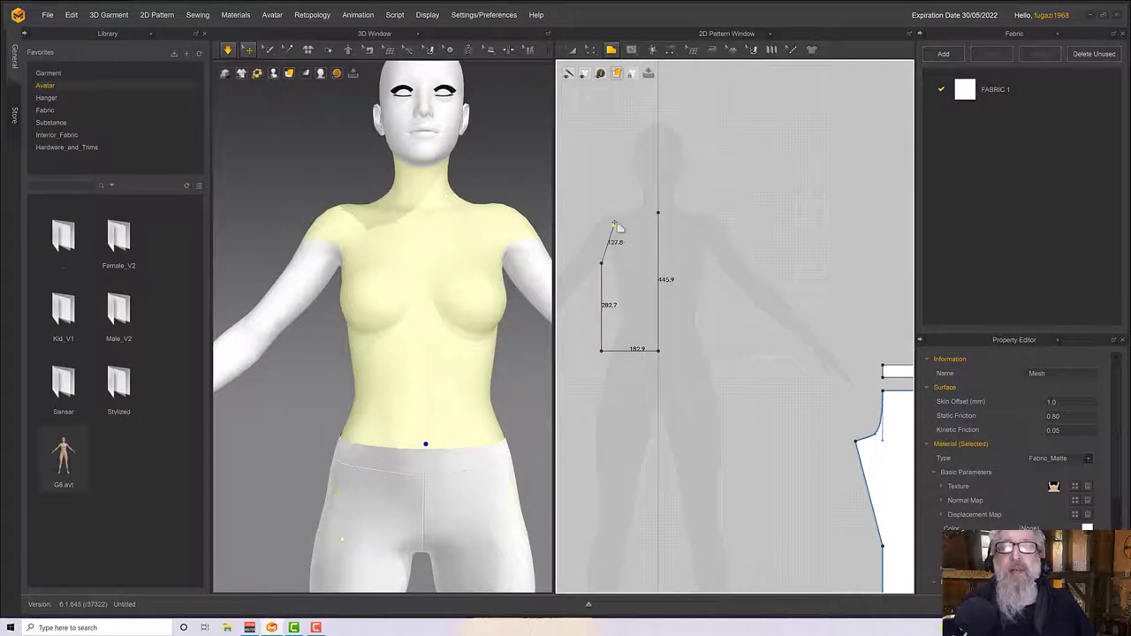
pyautogui.click(630, 207)
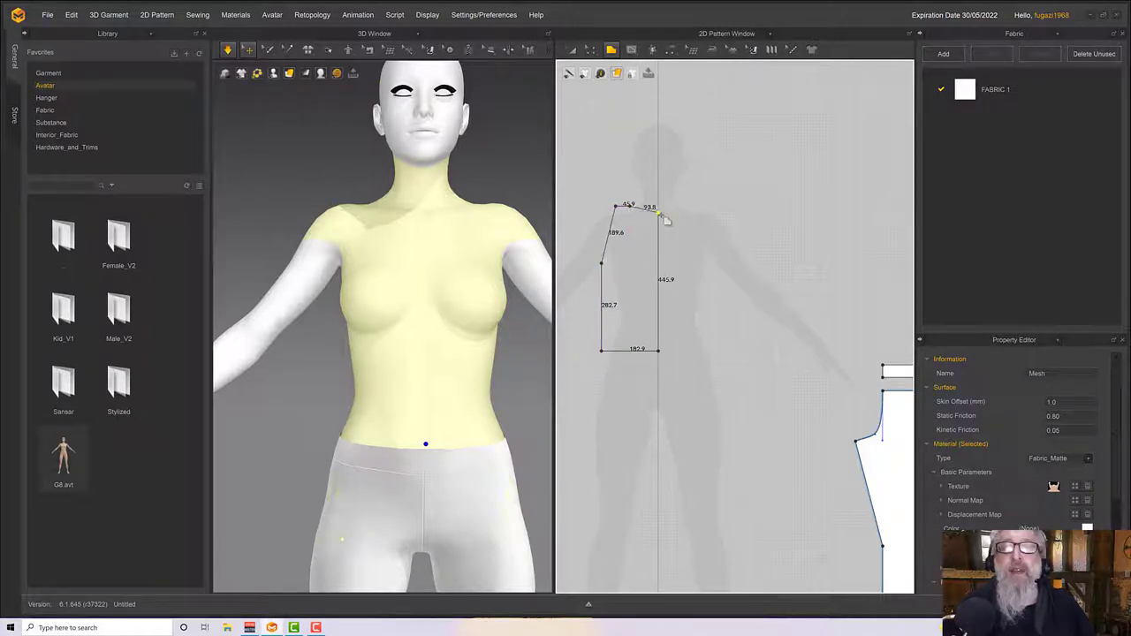
pyautogui.click(666, 219)
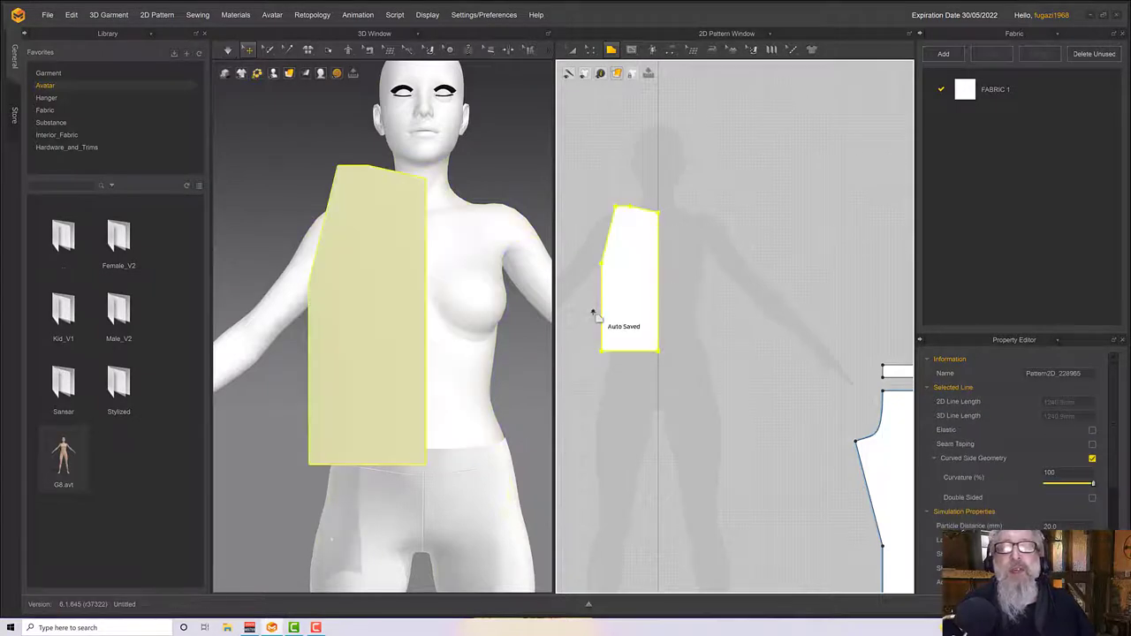
# Unfold the half-bodice panel across its centre edge using symmetric editing with sewing
pyautogui.moveTo(419, 343); pyautogui.dragTo(433, 321, button='right')
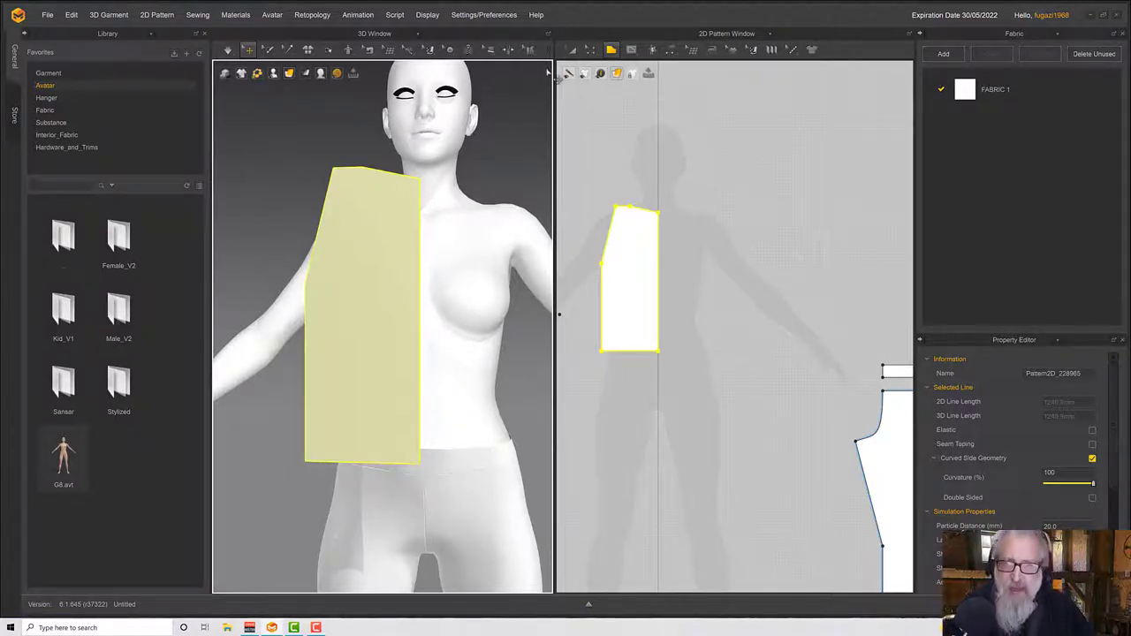
pyautogui.click(591, 50)
pyautogui.click(822, 348)
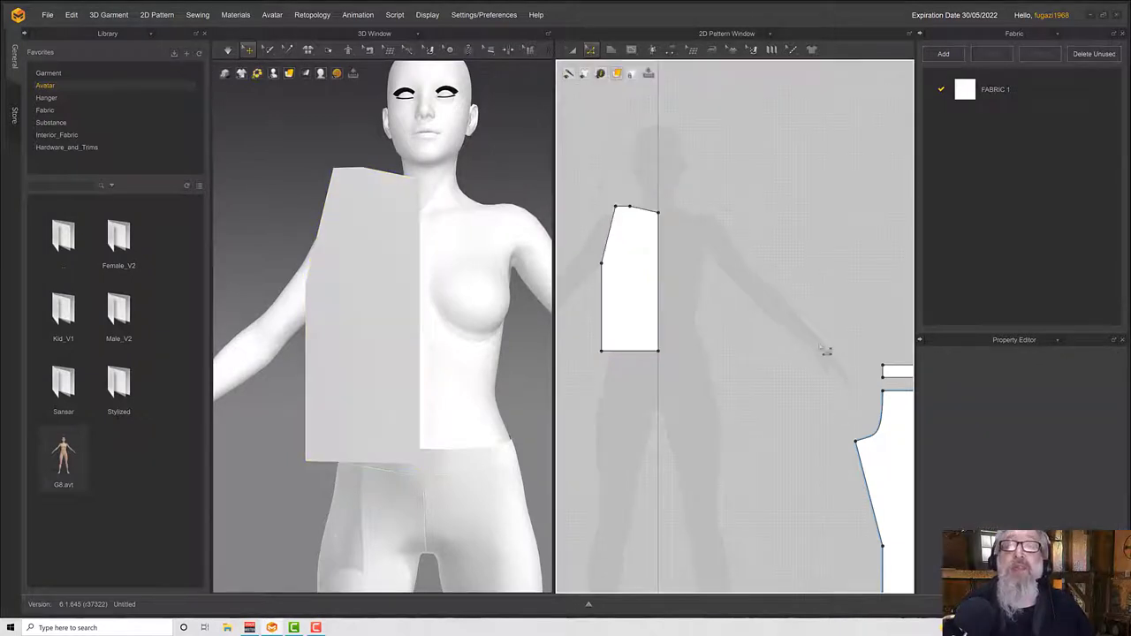
pyautogui.click(667, 270)
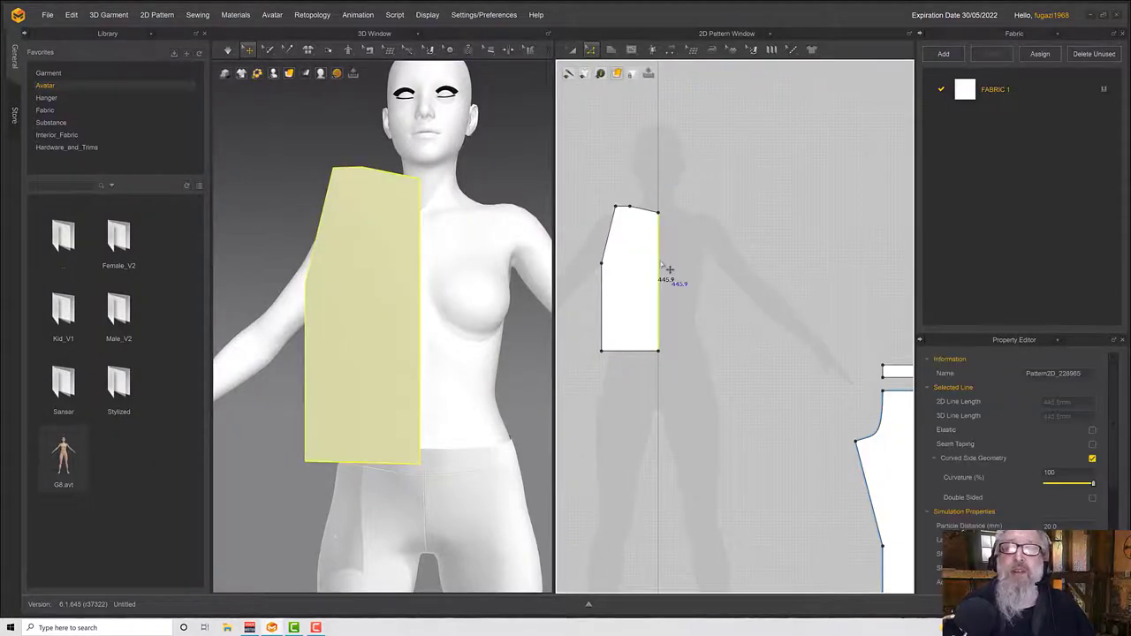
pyautogui.rightClick(662, 265)
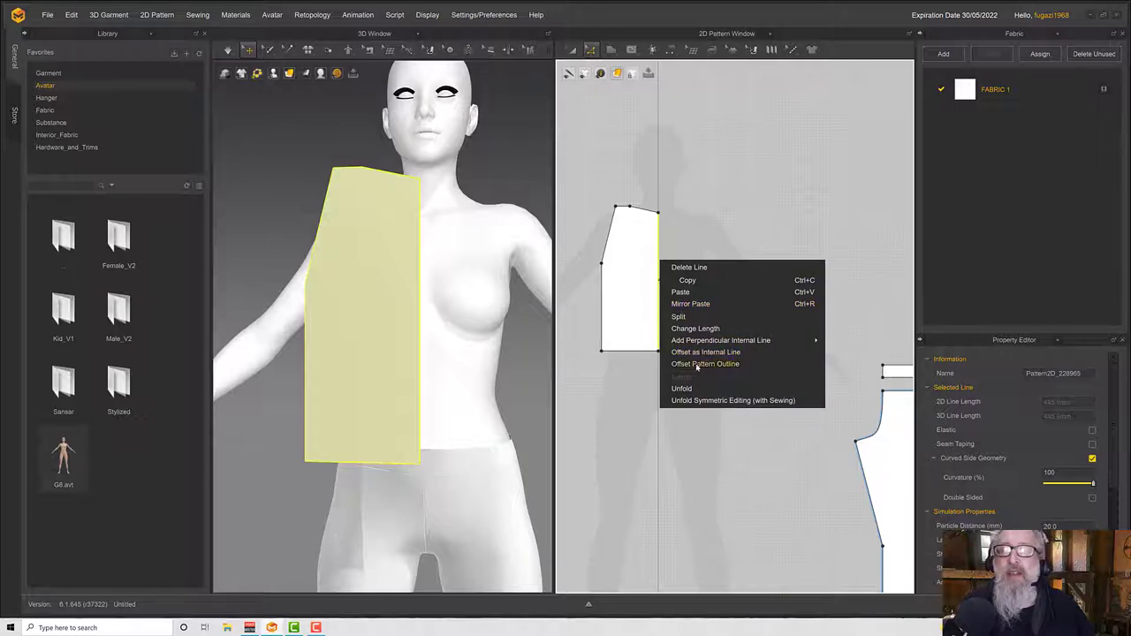
pyautogui.click(701, 400)
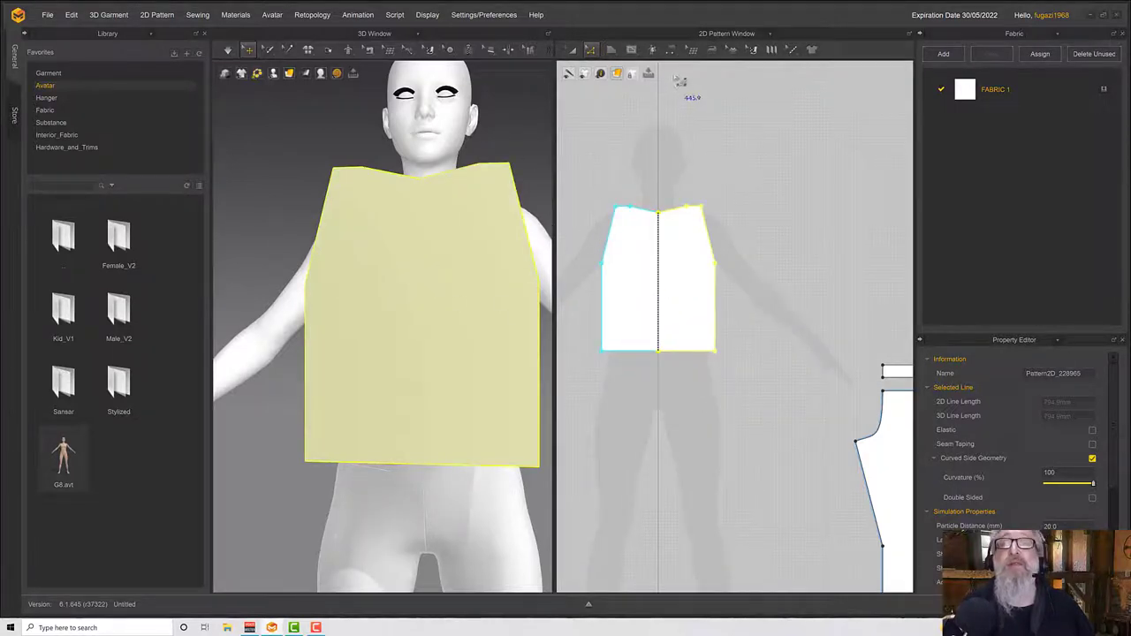
# Raise the bodice's shoulder edge slightly and move its neck-side point inward, for shoulder edges about 63 mm long
pyautogui.moveTo(425, 216); pyautogui.dragTo(454, 225, button='right')
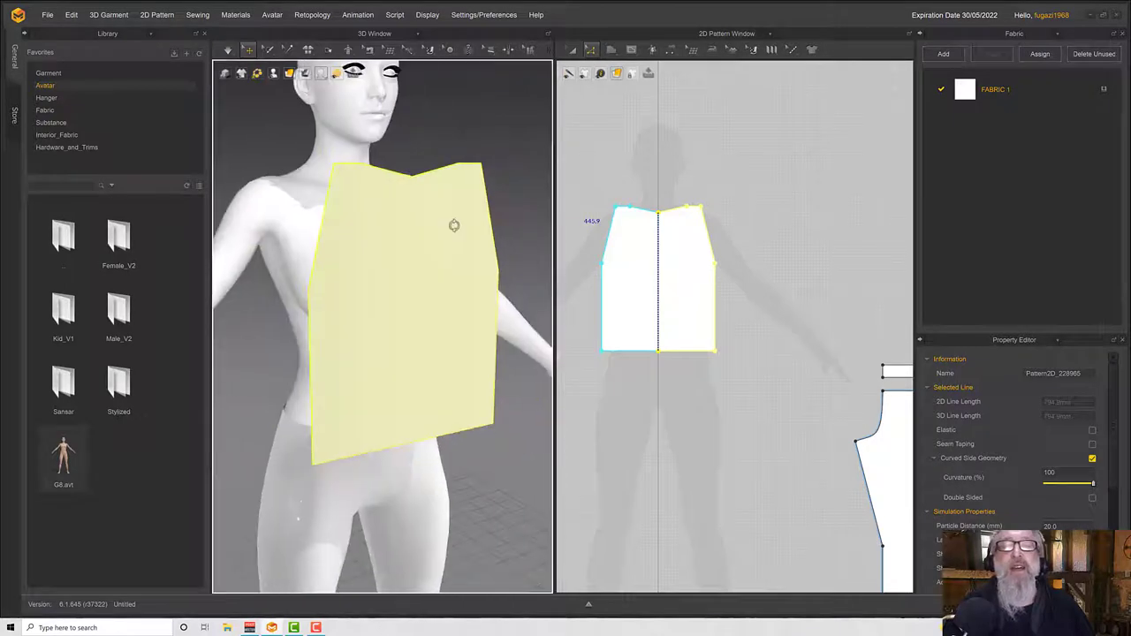
pyautogui.click(608, 144)
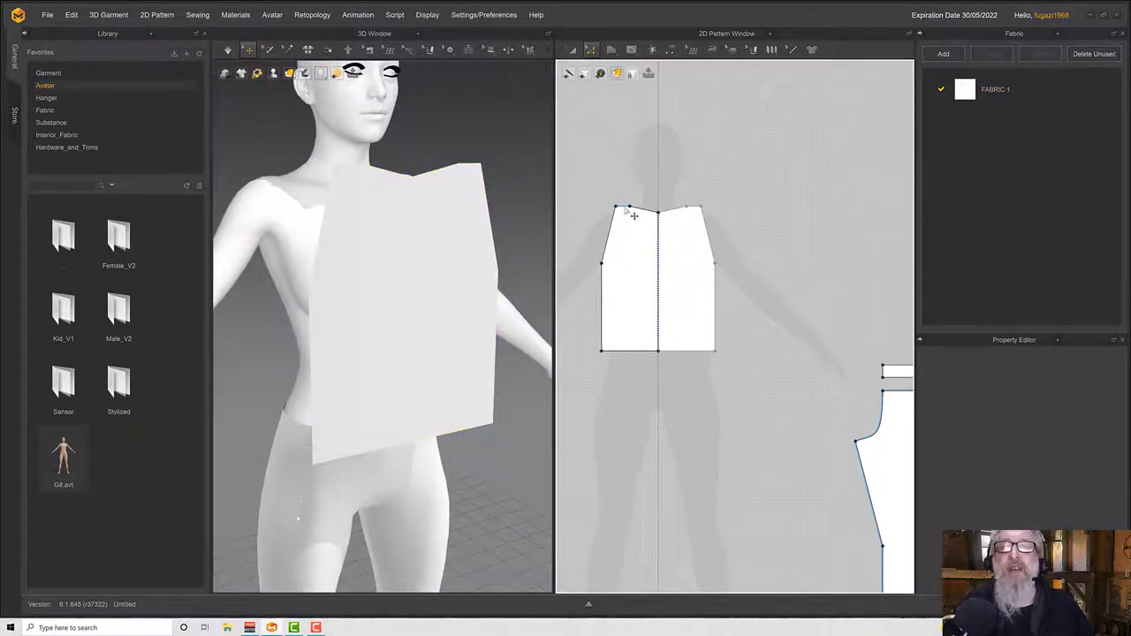
pyautogui.moveTo(624, 208); pyautogui.dragTo(637, 204)
pyautogui.click(646, 200)
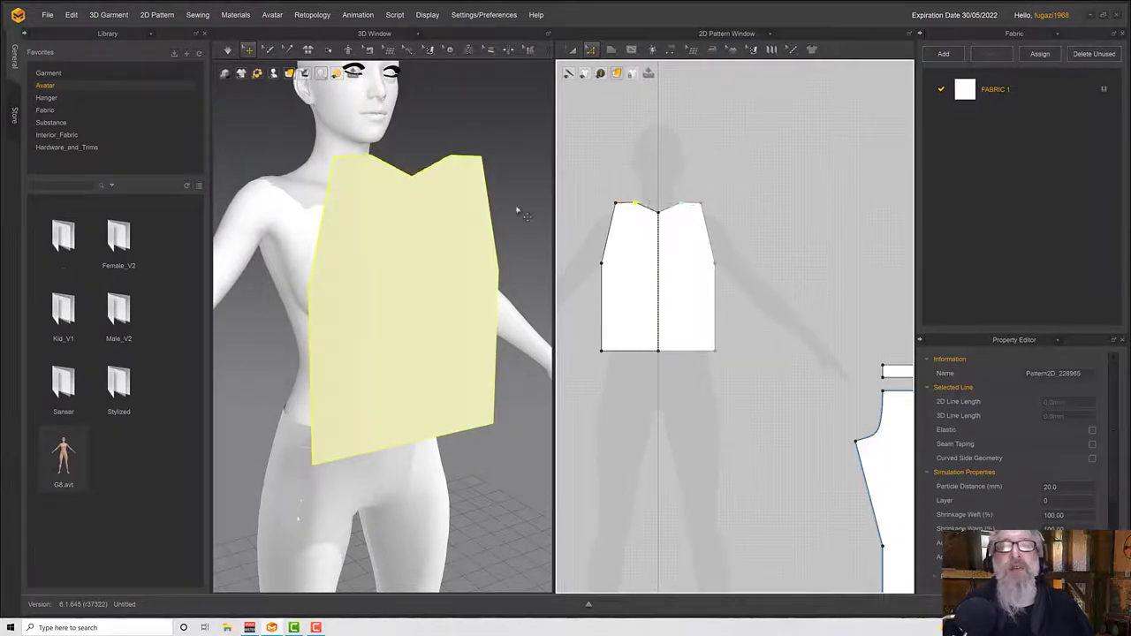
# Copy the bodice panel and mirror-paste it level beside the original in the 2D layout
pyautogui.moveTo(505, 205); pyautogui.dragTo(479, 198, button='right')
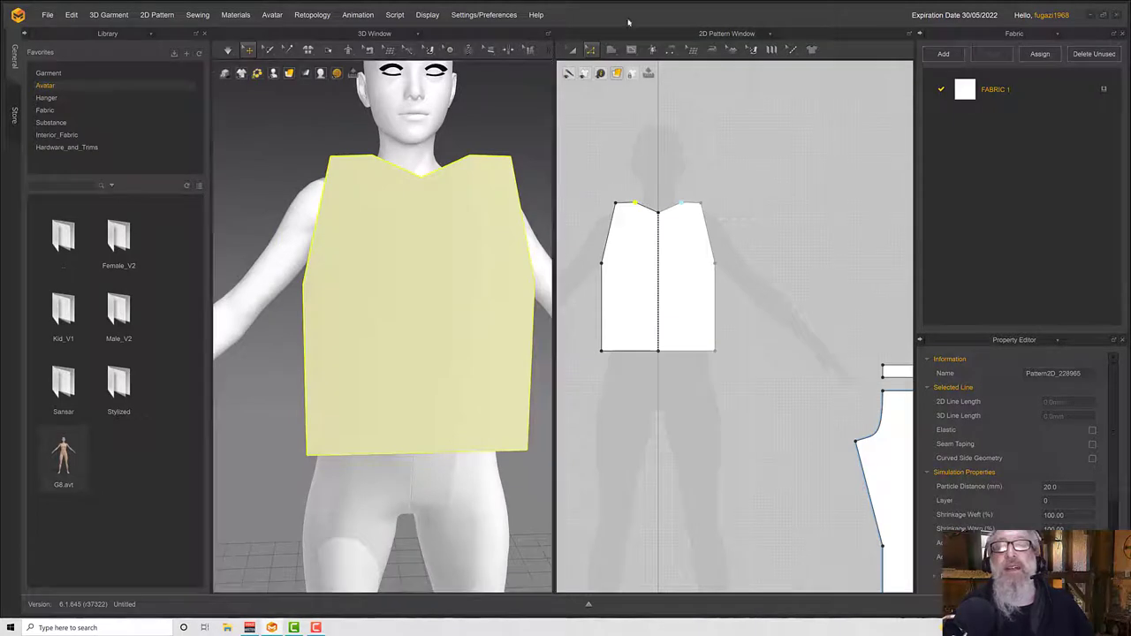
pyautogui.click(573, 50)
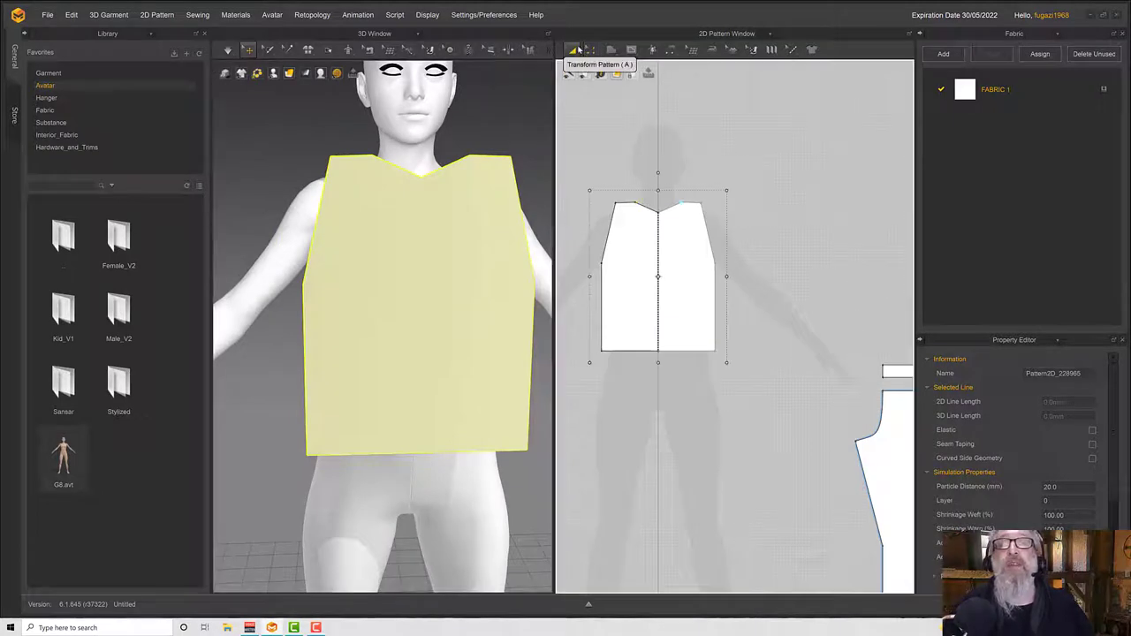
pyautogui.click(649, 238)
pyautogui.rightClick(649, 238)
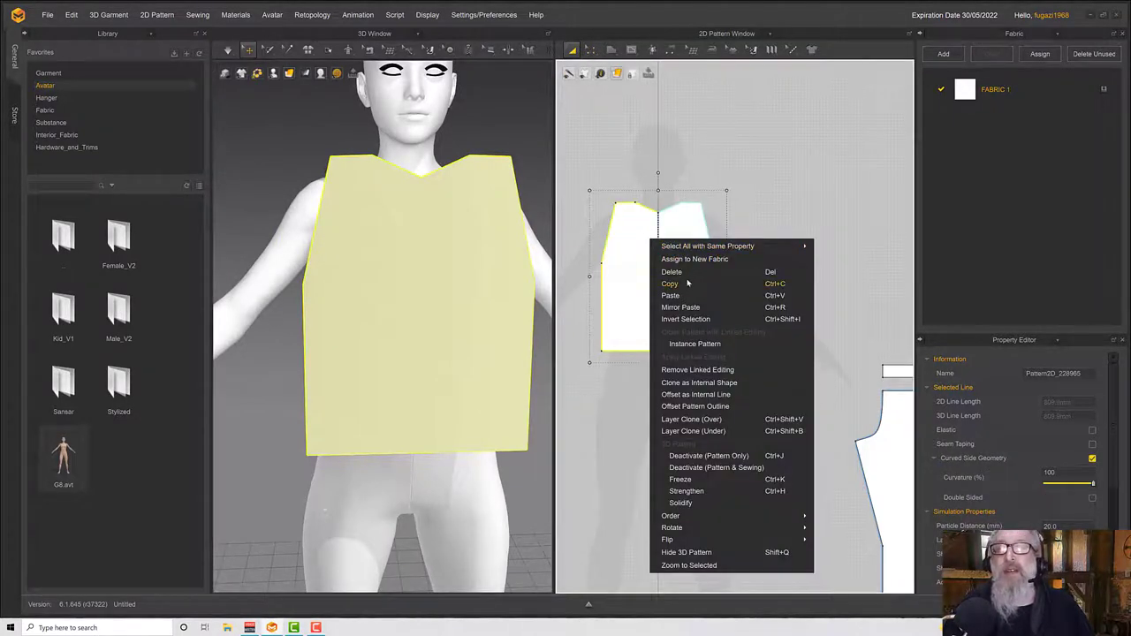
pyautogui.click(687, 283)
pyautogui.rightClick(788, 238)
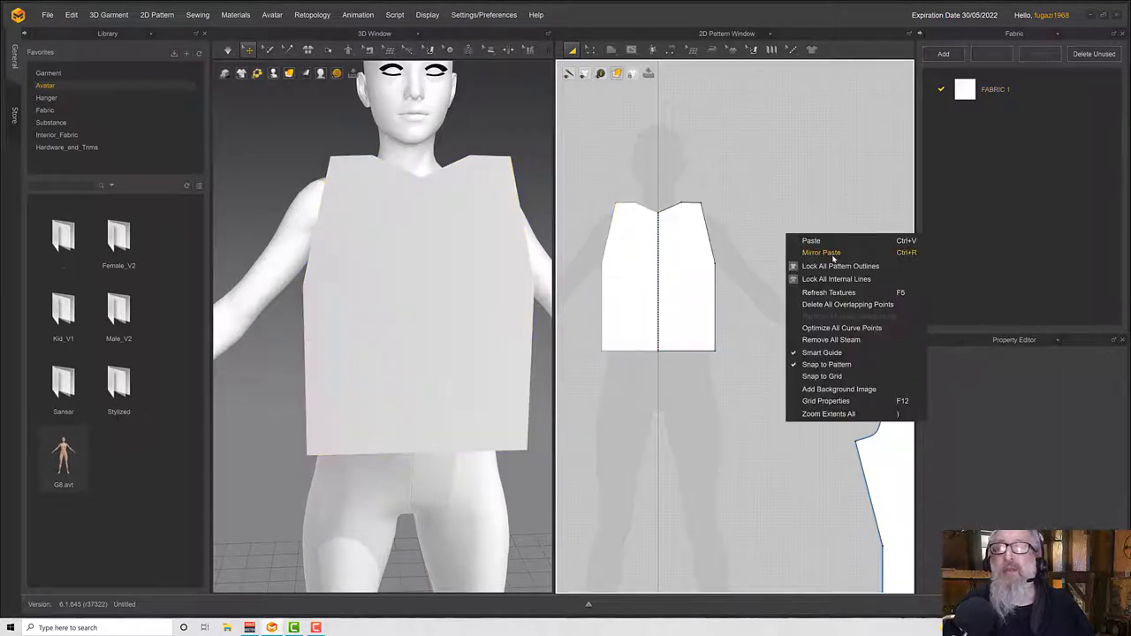
pyautogui.click(833, 254)
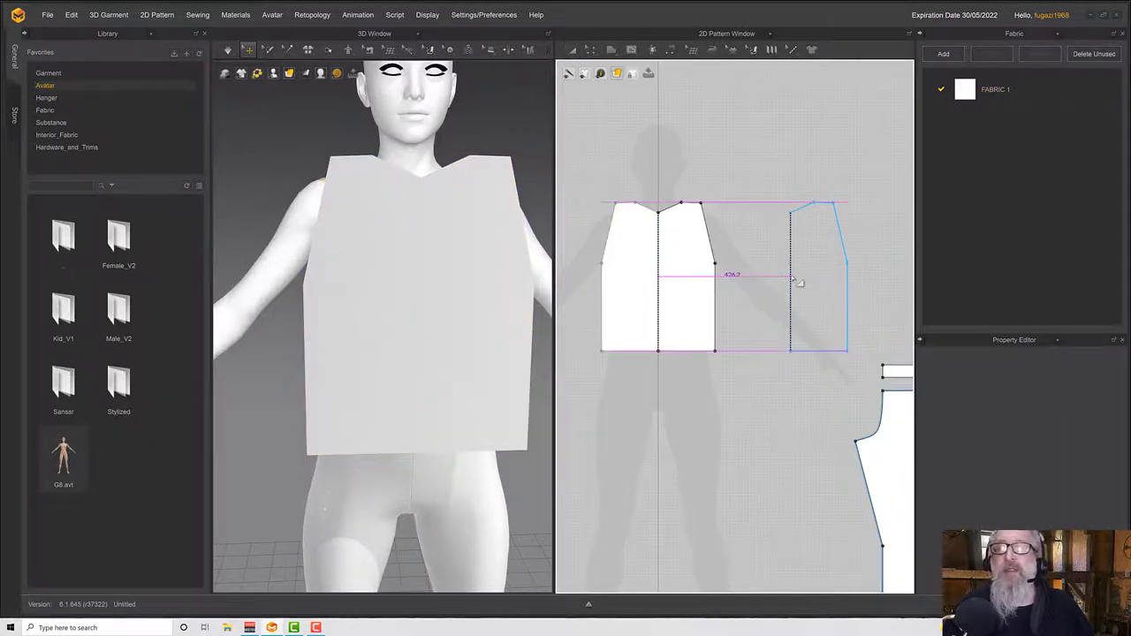
pyautogui.click(792, 280)
# Show the avatar's arrangement points and wrap the copied bodice panel onto the centre upper-back point
pyautogui.moveTo(256, 364); pyautogui.dragTo(435, 338, button='right')
pyautogui.scroll(-4, 338, 358)
pyautogui.hotkey('shift', 'f')
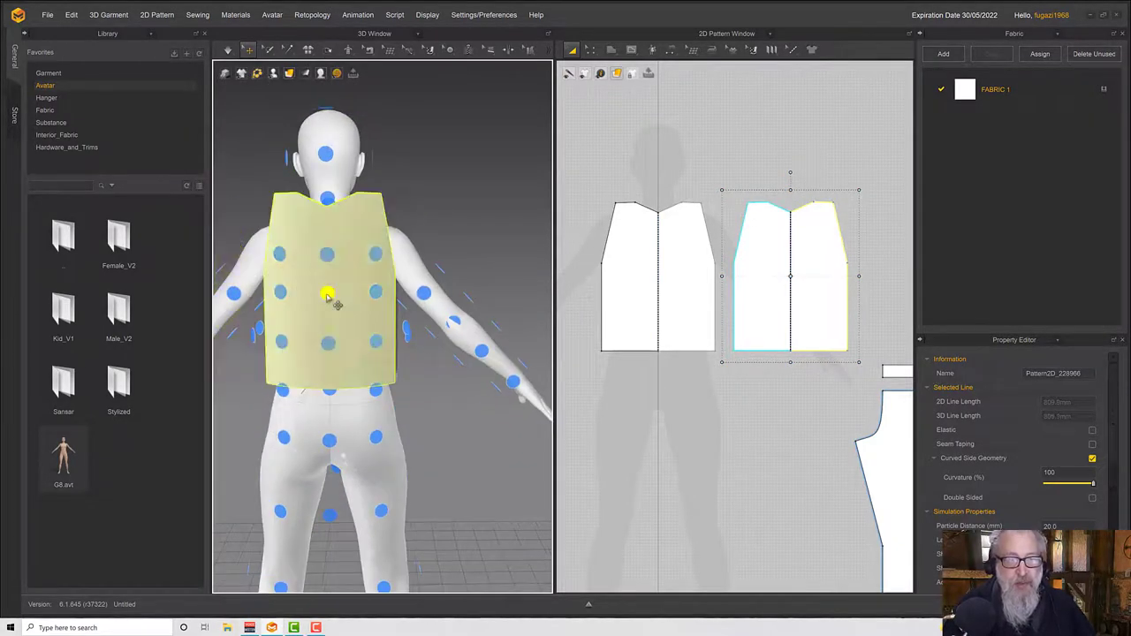
pyautogui.click(327, 292)
pyautogui.moveTo(327, 293); pyautogui.dragTo(413, 311, button='right')
# Wrap the original bodice panel around the avatar's chest at the centre front arrangement point
pyautogui.click(369, 320)
pyautogui.moveTo(334, 299); pyautogui.dragTo(464, 245)
pyautogui.click(331, 291)
pyautogui.moveTo(331, 292); pyautogui.dragTo(394, 292, button='right')
pyautogui.click(383, 231)
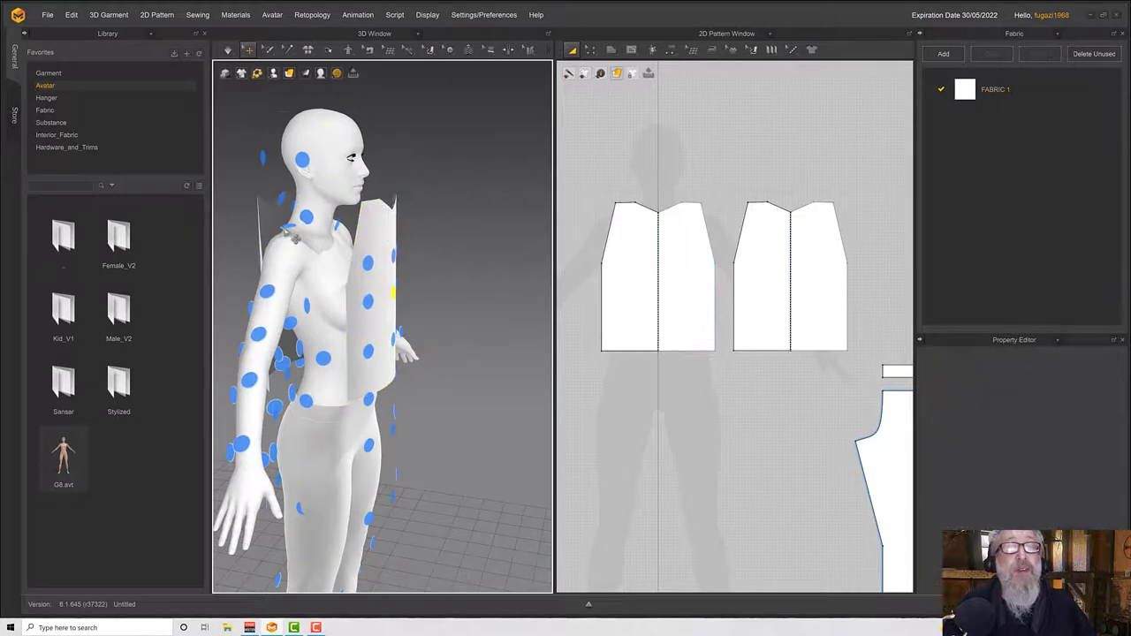
# Select both the front and back bodice panels and lower them together slightly on the avatar's torso
pyautogui.click(290, 234)
pyautogui.keyDown('shift'); pyautogui.click(378, 235); pyautogui.keyUp('shift')
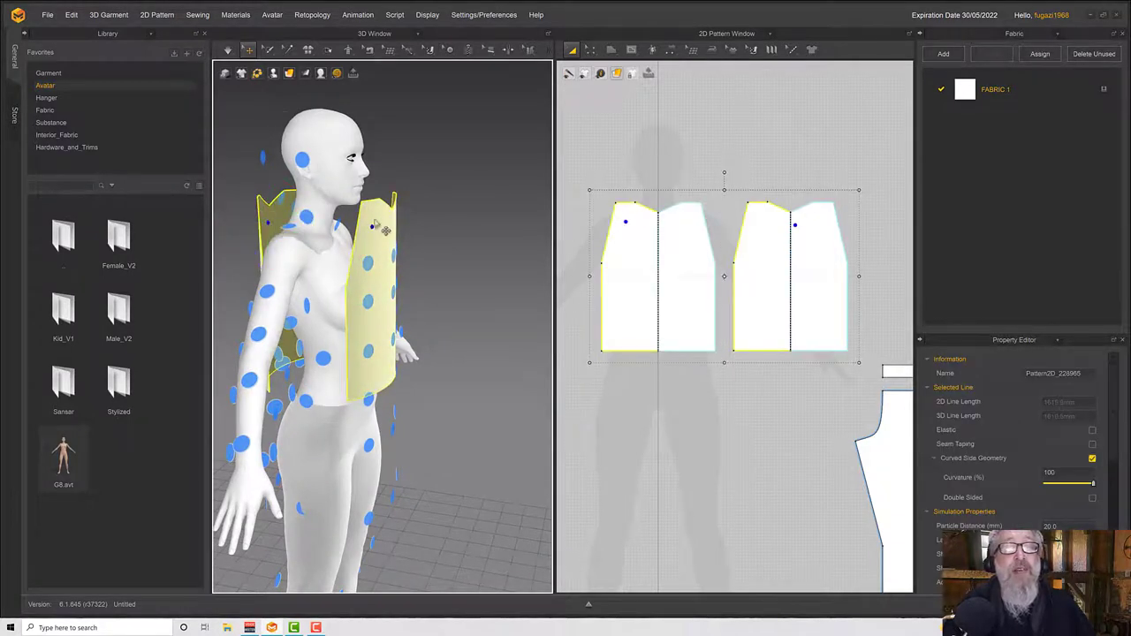
pyautogui.click(374, 223)
pyautogui.moveTo(374, 189); pyautogui.dragTo(371, 212)
pyautogui.moveTo(440, 240); pyautogui.dragTo(401, 238, button='right')
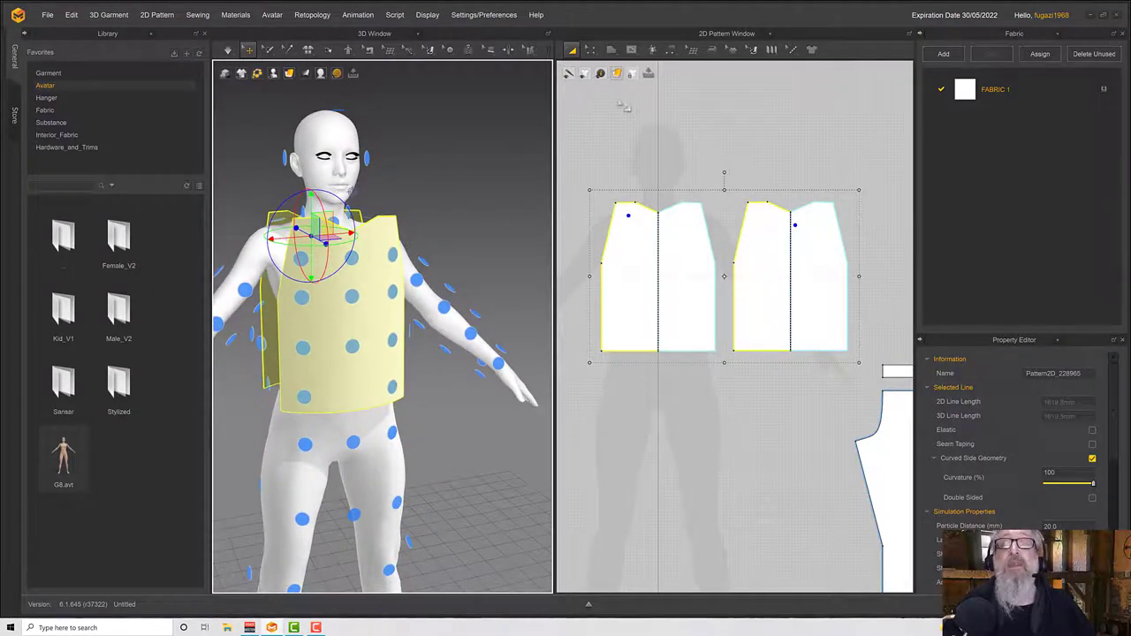
# Sew the straight side edges of the front and back bodice panels together on both sides with Segment Sewing
pyautogui.click(669, 55)
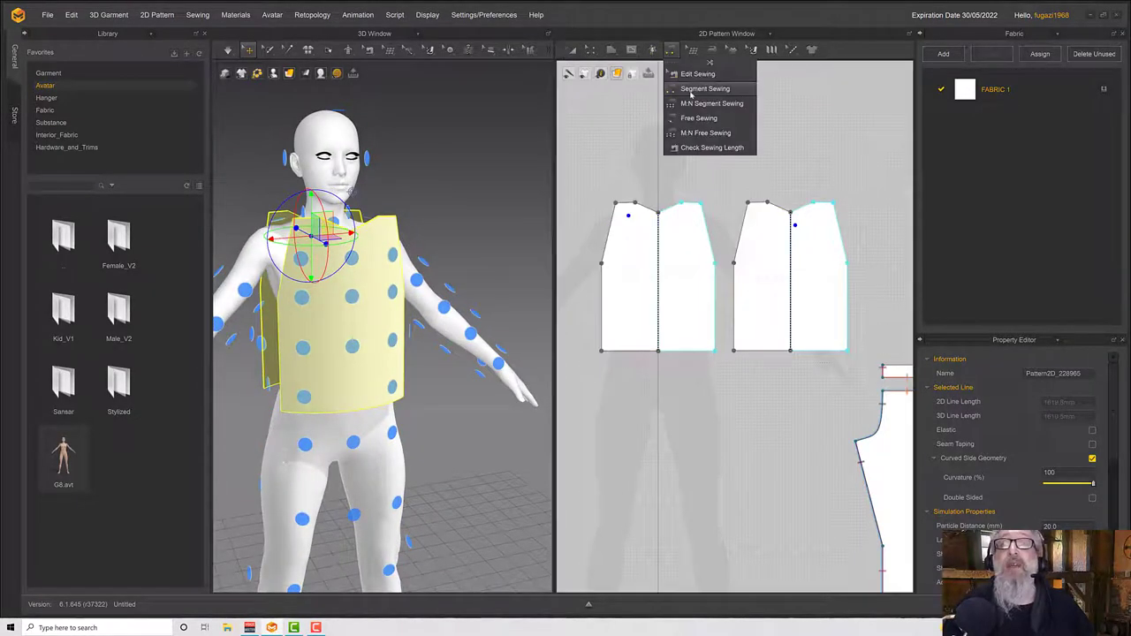
pyautogui.click(673, 87)
pyautogui.click(713, 290)
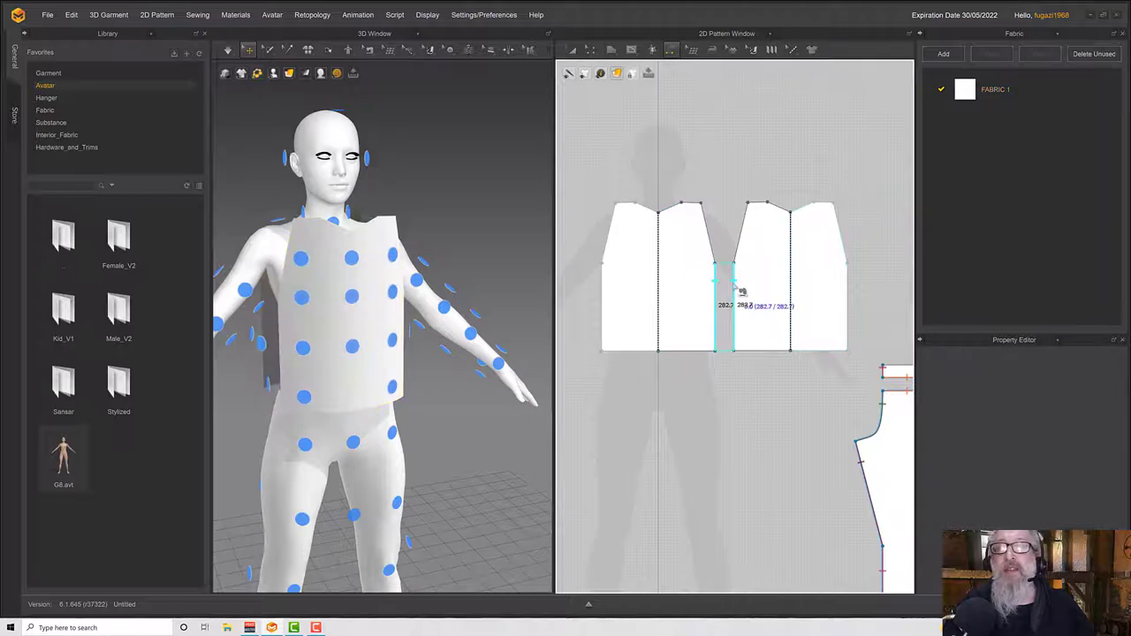
pyautogui.click(733, 291)
pyautogui.click(610, 285)
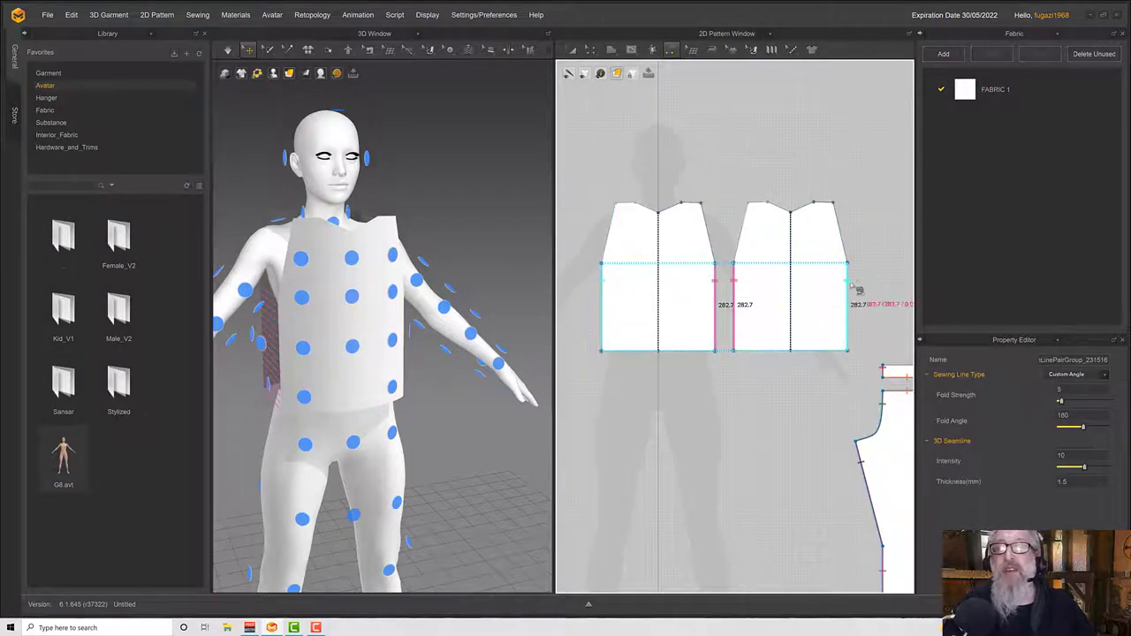
# Sew the front and back bodice panels together at both shoulder edges and simulate the top onto the avatar
pyautogui.click(698, 205)
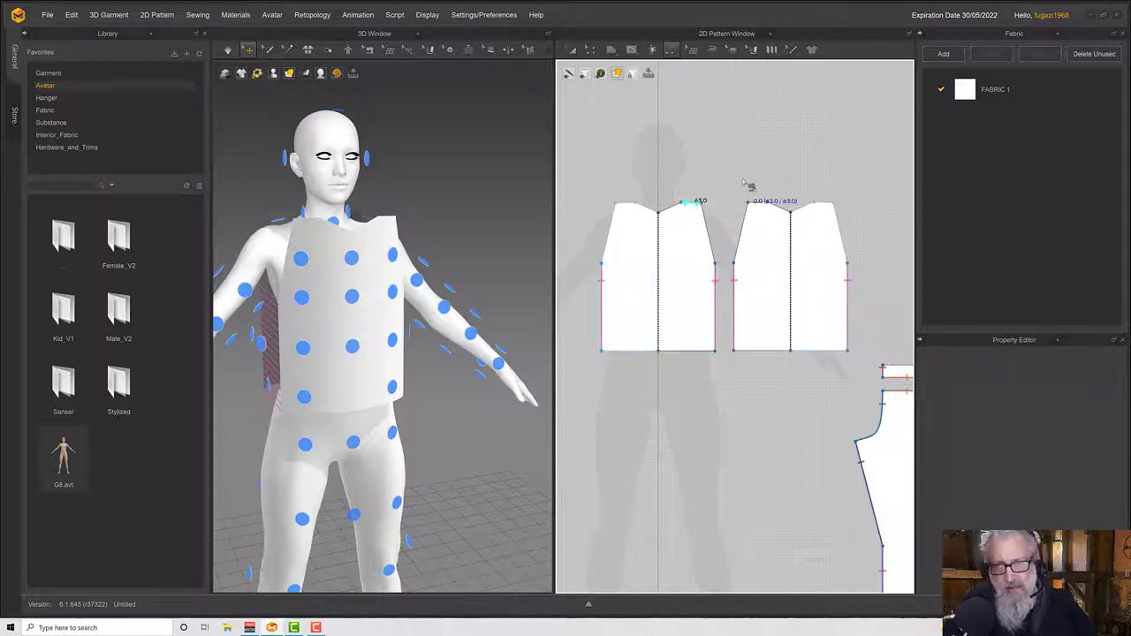
pyautogui.click(768, 204)
pyautogui.moveTo(492, 222); pyautogui.dragTo(390, 220, button='right')
pyautogui.press('space')
pyautogui.press('space')
pyautogui.scroll(-2, 348, 393)
pyautogui.scroll(4, 347, 395)
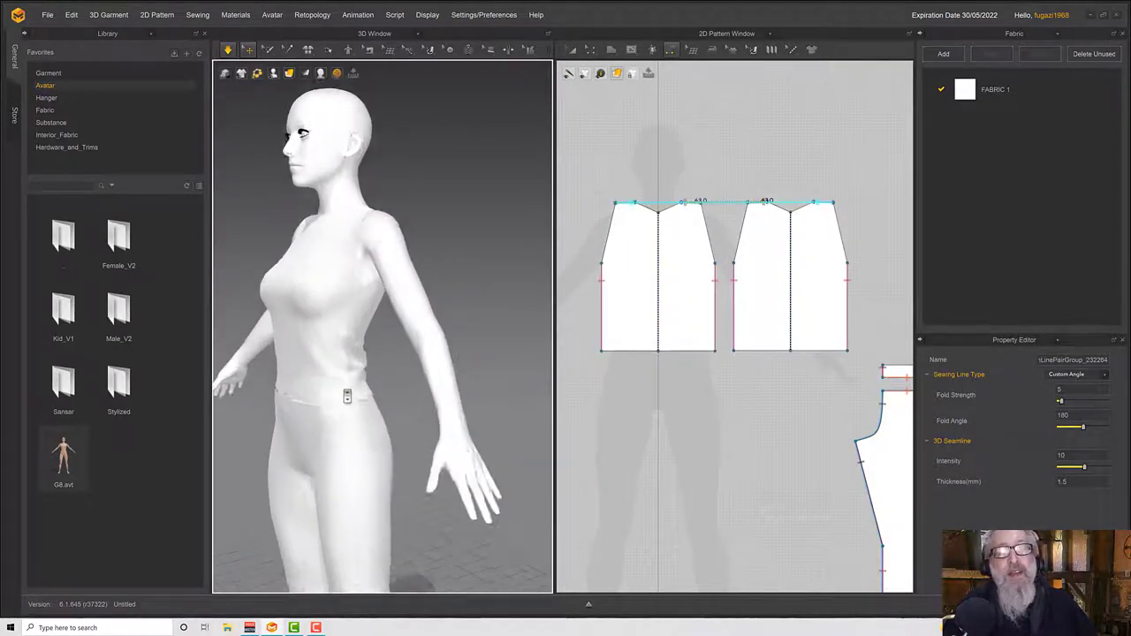
pyautogui.scroll(4, 346, 396)
pyautogui.moveTo(367, 369); pyautogui.dragTo(404, 308, button='right')
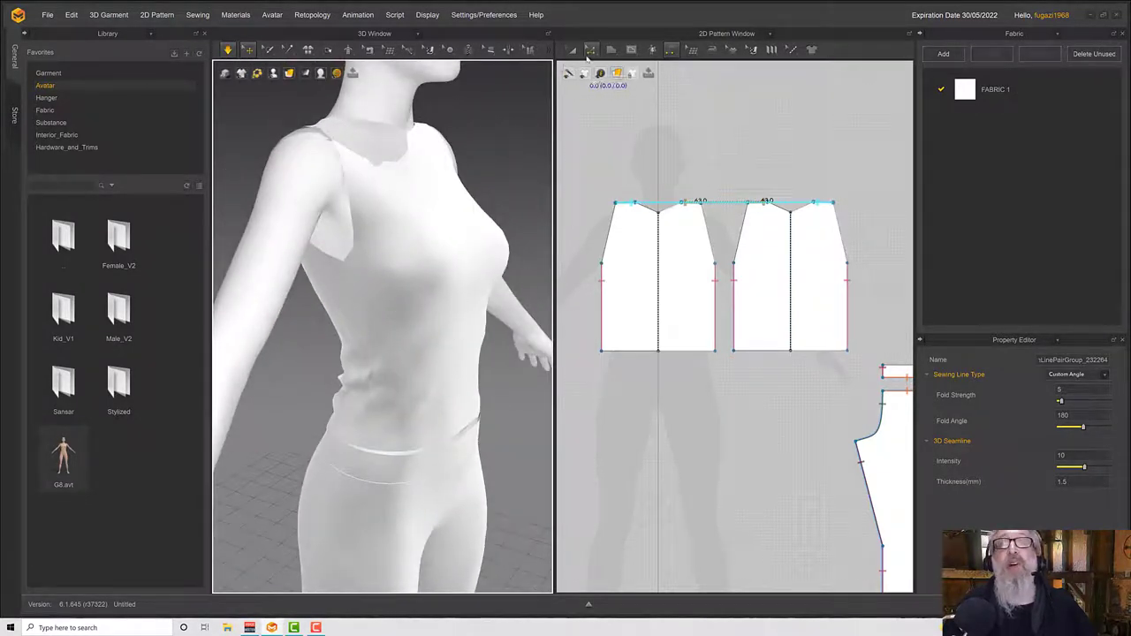
# Raise the underarm corner points of both the front and back bodice panels slightly with Edit Pattern
pyautogui.click(590, 50)
pyautogui.click(609, 75)
pyautogui.moveTo(646, 271); pyautogui.dragTo(815, 293)
pyautogui.moveTo(611, 271)
pyautogui.mouseDown()
pyautogui.moveTo(602, 249)
pyautogui.moveTo(610, 260)
pyautogui.mouseUp()
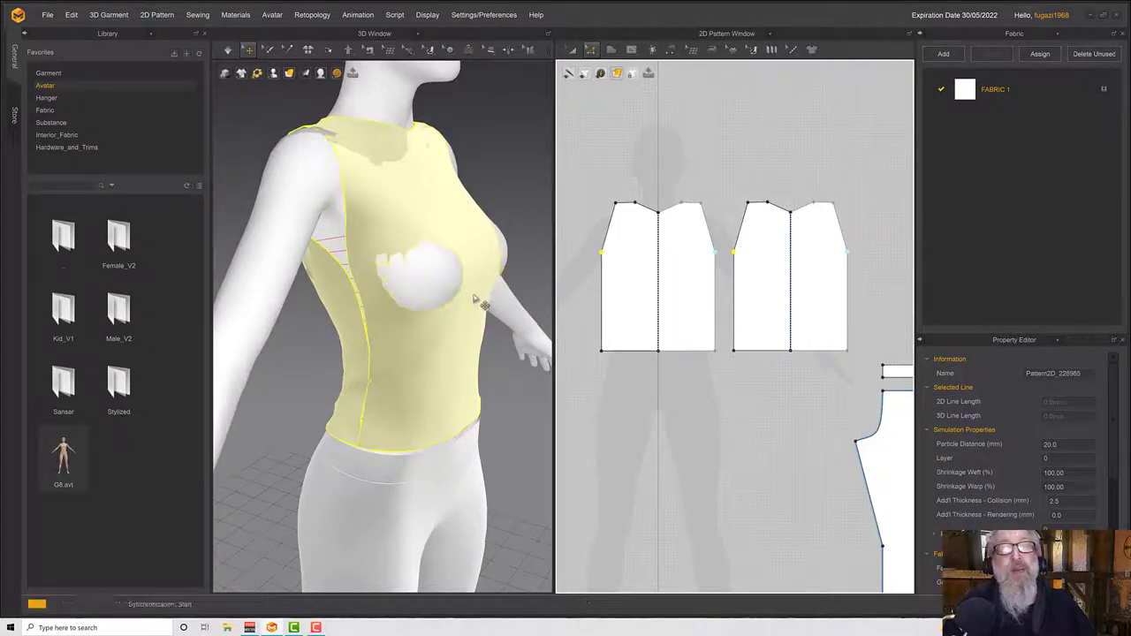
pyautogui.moveTo(479, 306); pyautogui.dragTo(539, 295, button='right')
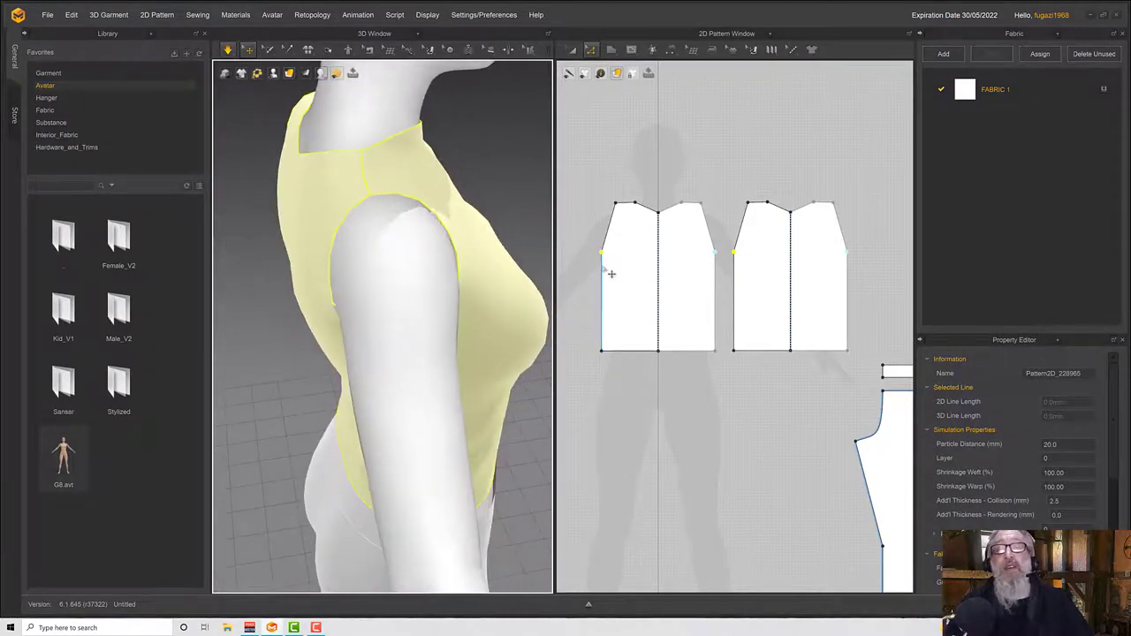
pyautogui.moveTo(547, 230); pyautogui.dragTo(485, 225, button='right')
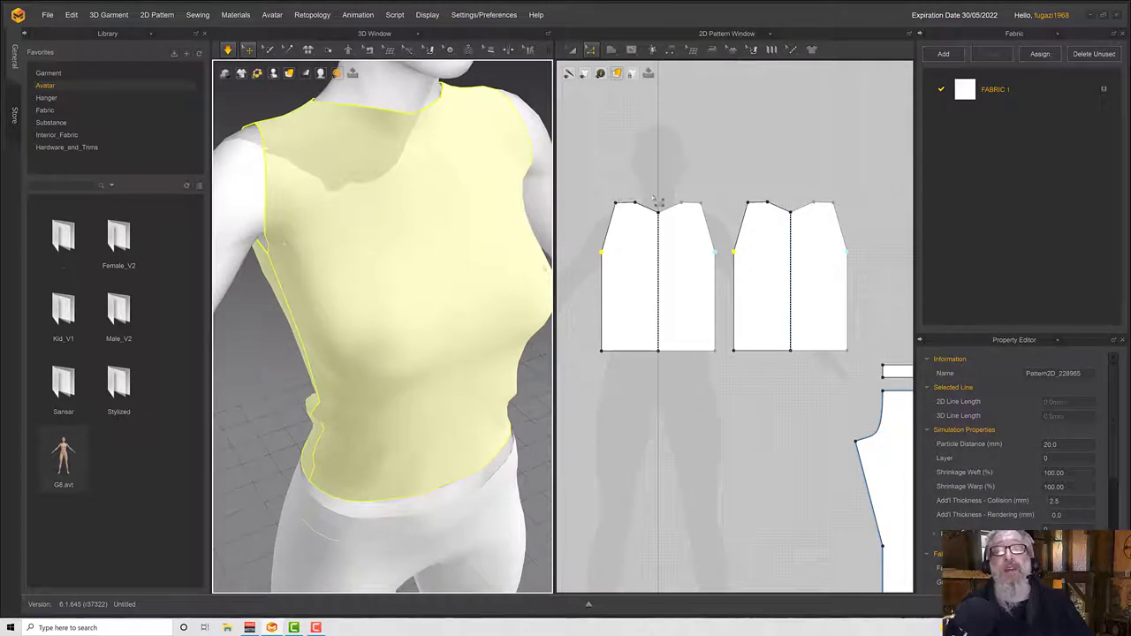
# Lower the front panel's centre neckline point slightly and raise the back panel's centre neckline point
pyautogui.moveTo(667, 223); pyautogui.dragTo(667, 230)
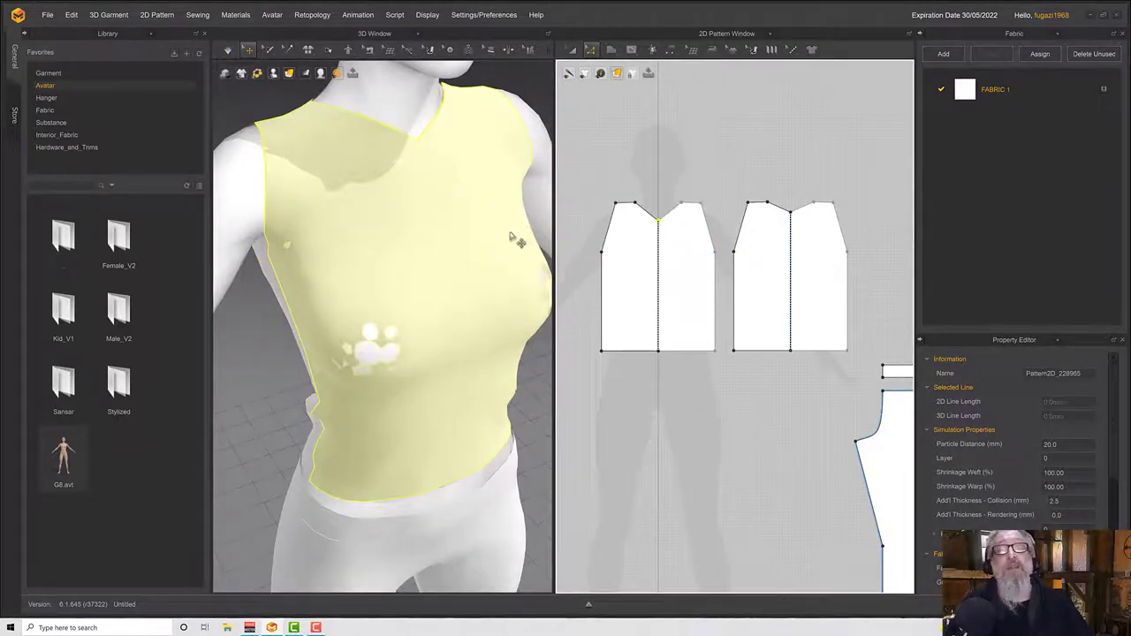
pyautogui.moveTo(517, 241); pyautogui.dragTo(541, 237, button='right')
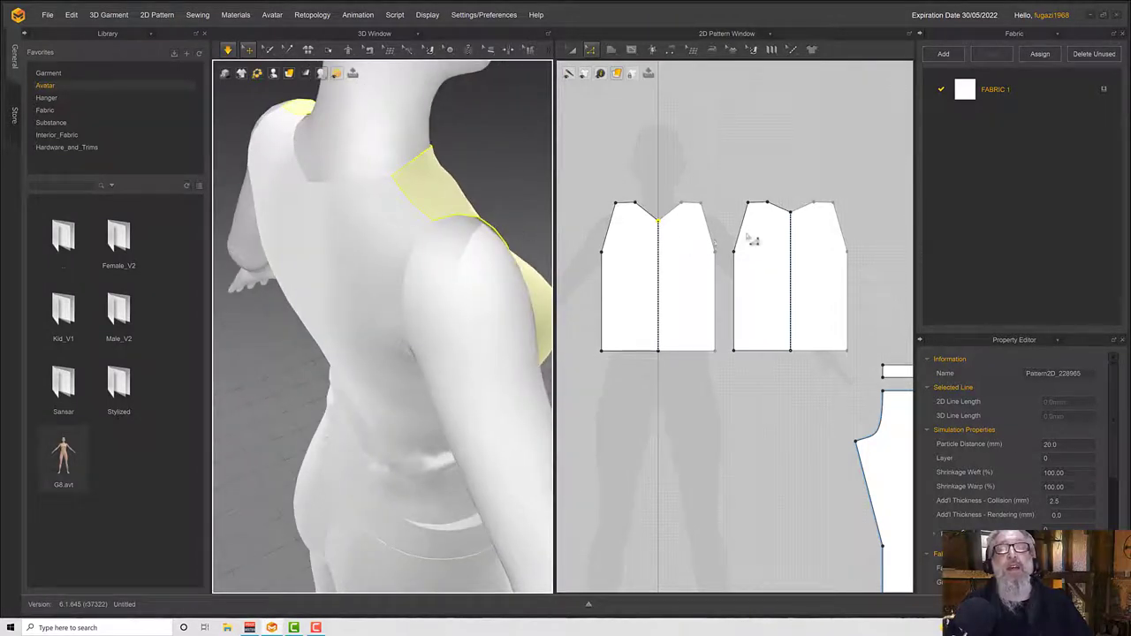
pyautogui.click(801, 223)
pyautogui.click(801, 221)
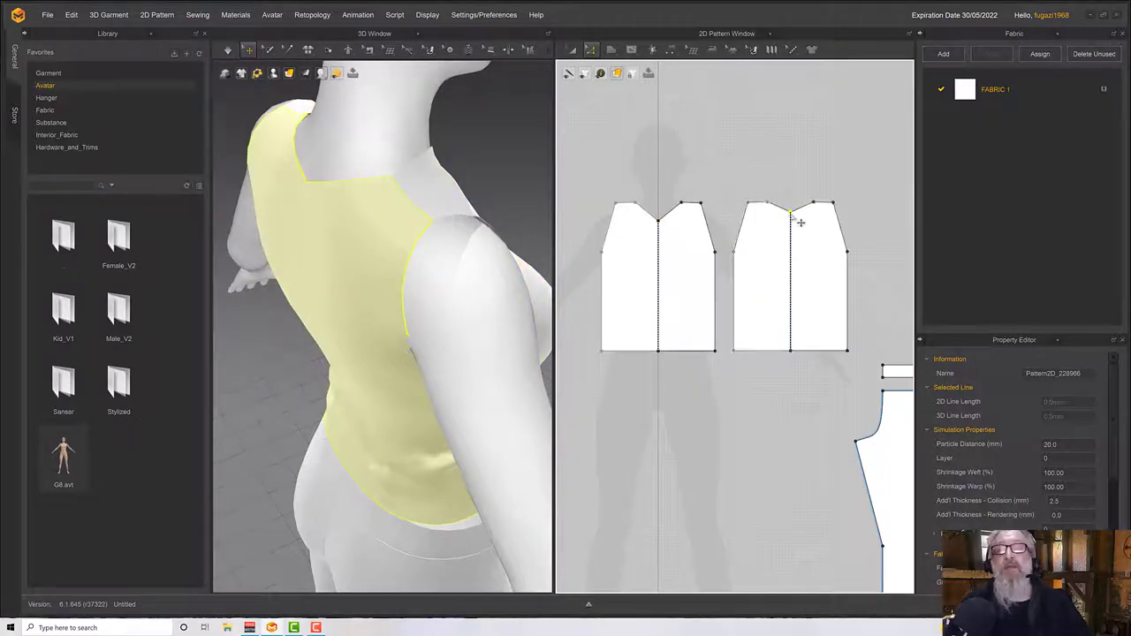
pyautogui.moveTo(801, 222); pyautogui.dragTo(801, 216)
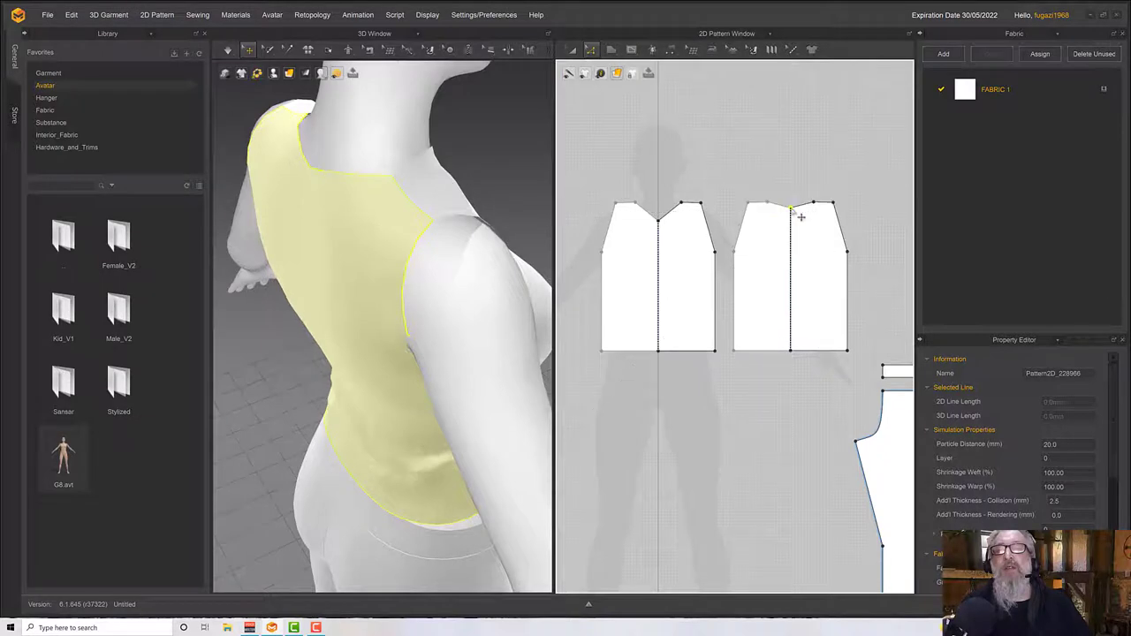
pyautogui.moveTo(444, 245)
pyautogui.mouseDown(button='right')
pyautogui.moveTo(380, 232)
pyautogui.moveTo(442, 232)
pyautogui.mouseUp(button='right')
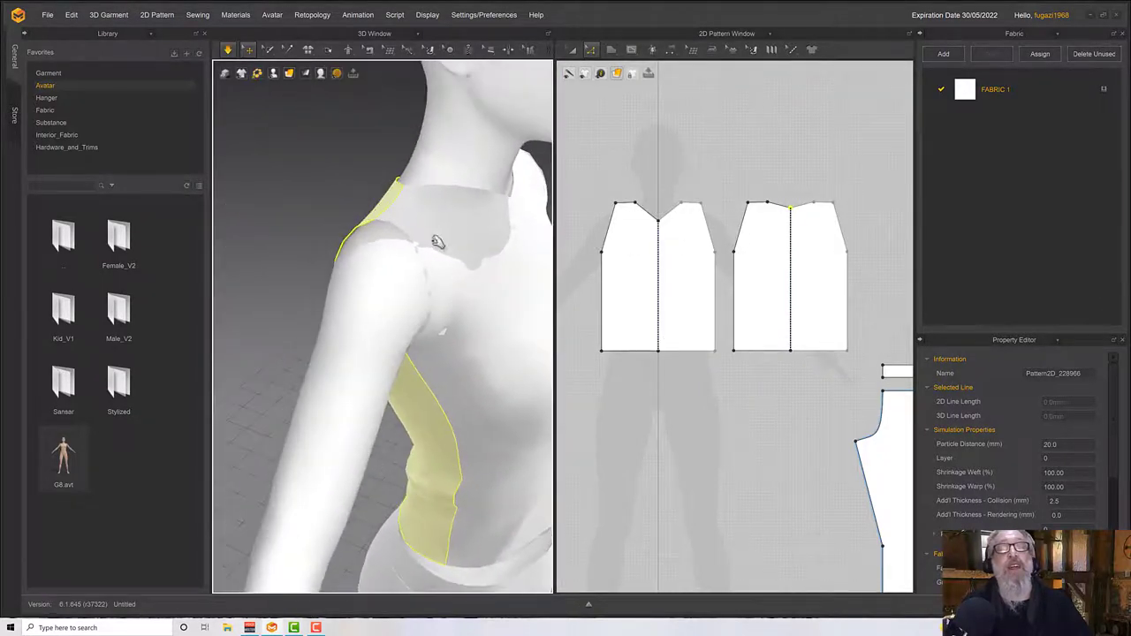
# Tug the simulated front and back panels around the armholes and examine the top's fit from front and back
pyautogui.click(443, 282)
pyautogui.moveTo(439, 299); pyautogui.dragTo(386, 234, button='right')
pyautogui.scroll(-5, 371, 221)
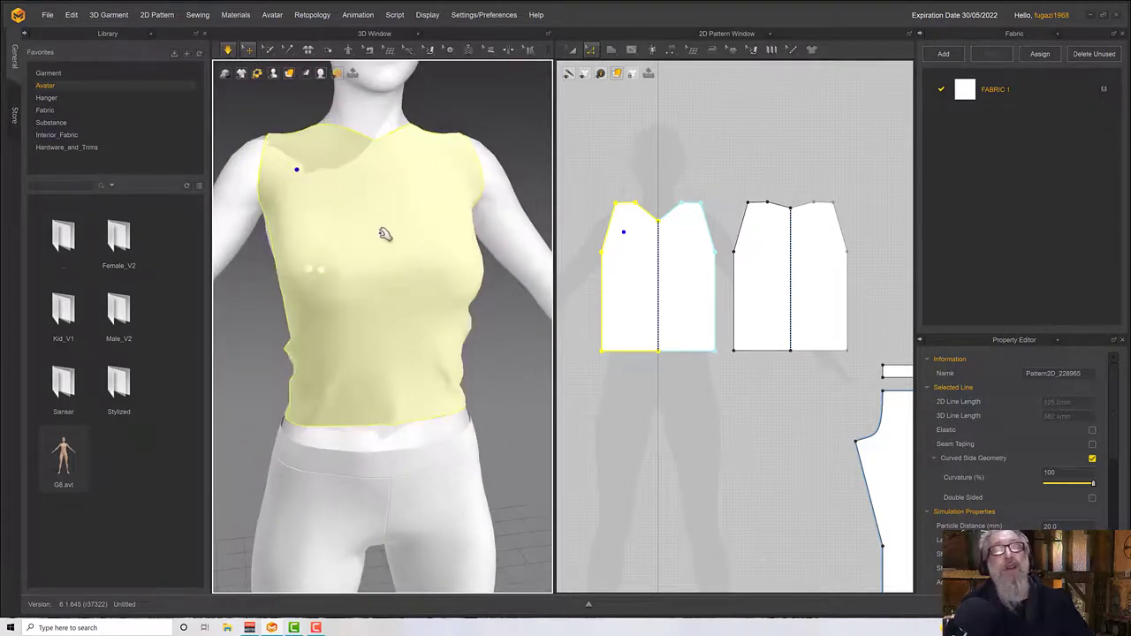
pyautogui.moveTo(386, 234); pyautogui.dragTo(442, 388, button='middle')
pyautogui.moveTo(442, 388); pyautogui.dragTo(526, 355, button='right')
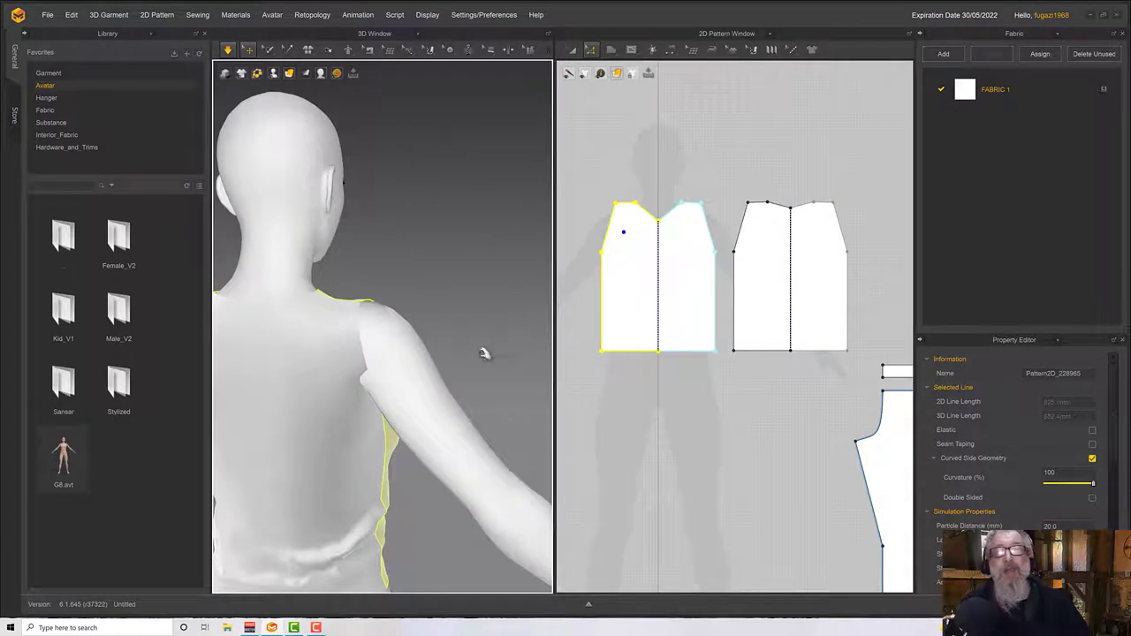
pyautogui.click(366, 371)
pyautogui.moveTo(356, 371); pyautogui.dragTo(448, 359, button='right')
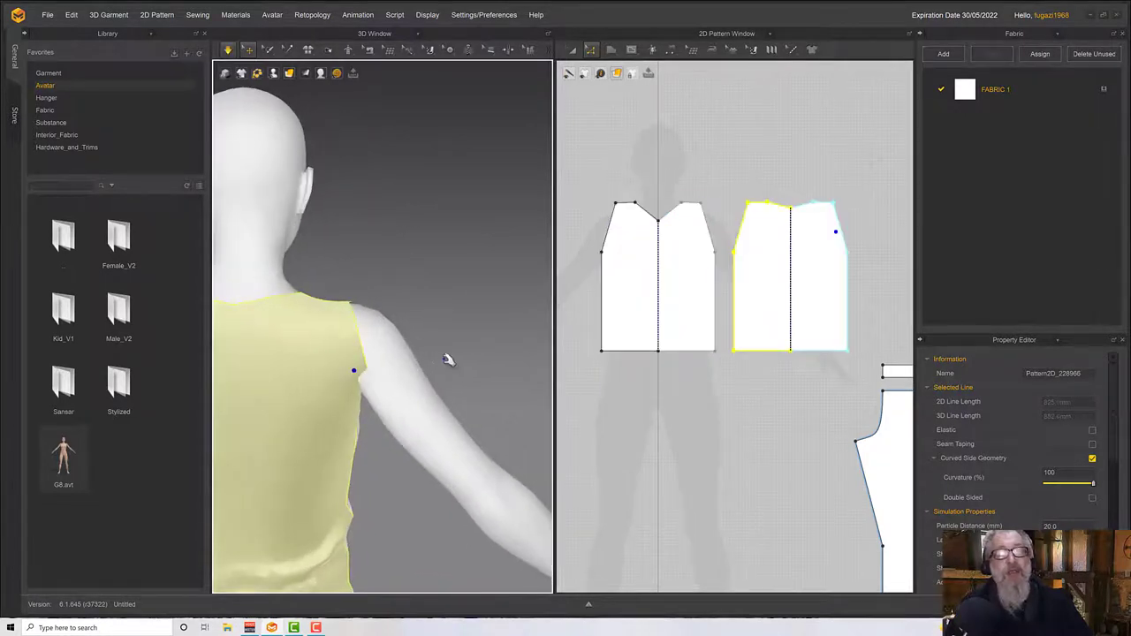
# Curve the back panel's armhole edges inward with Edit Curvature and smooth the cloth at the avatar's underarm
pyautogui.moveTo(591, 50)
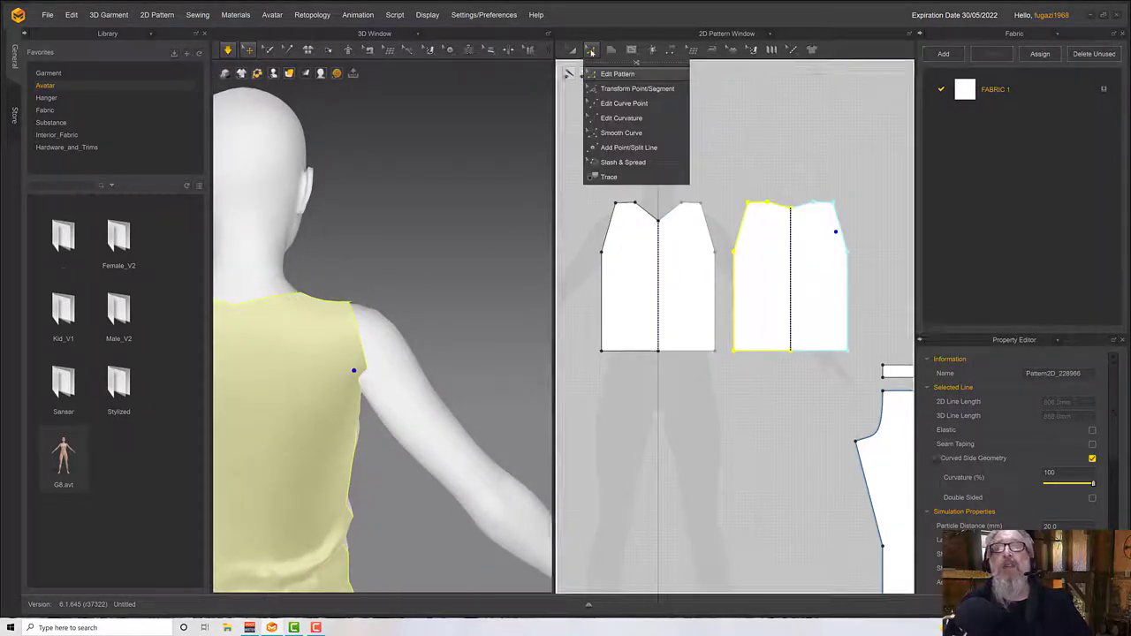
pyautogui.click(618, 117)
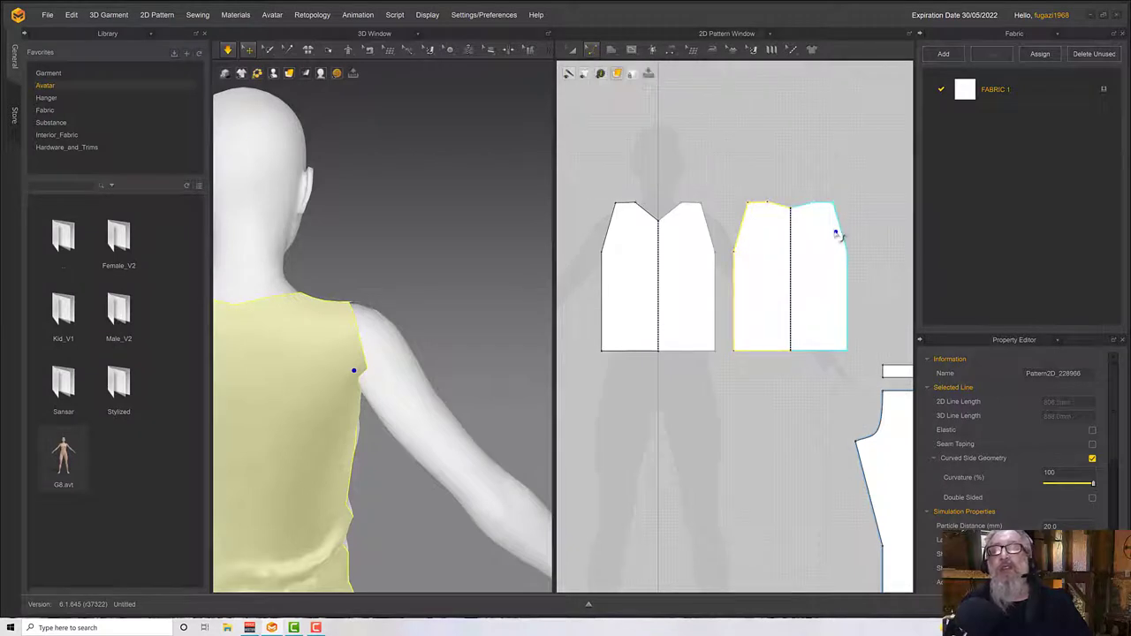
pyautogui.click(845, 243)
pyautogui.moveTo(842, 244); pyautogui.dragTo(844, 247)
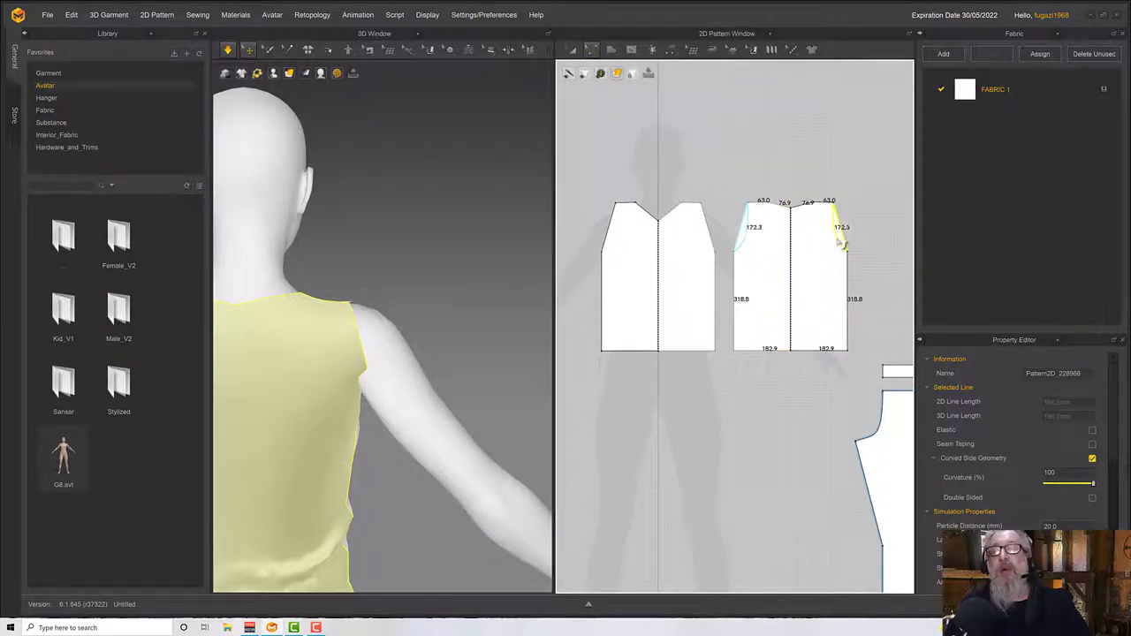
pyautogui.scroll(-2, 842, 254)
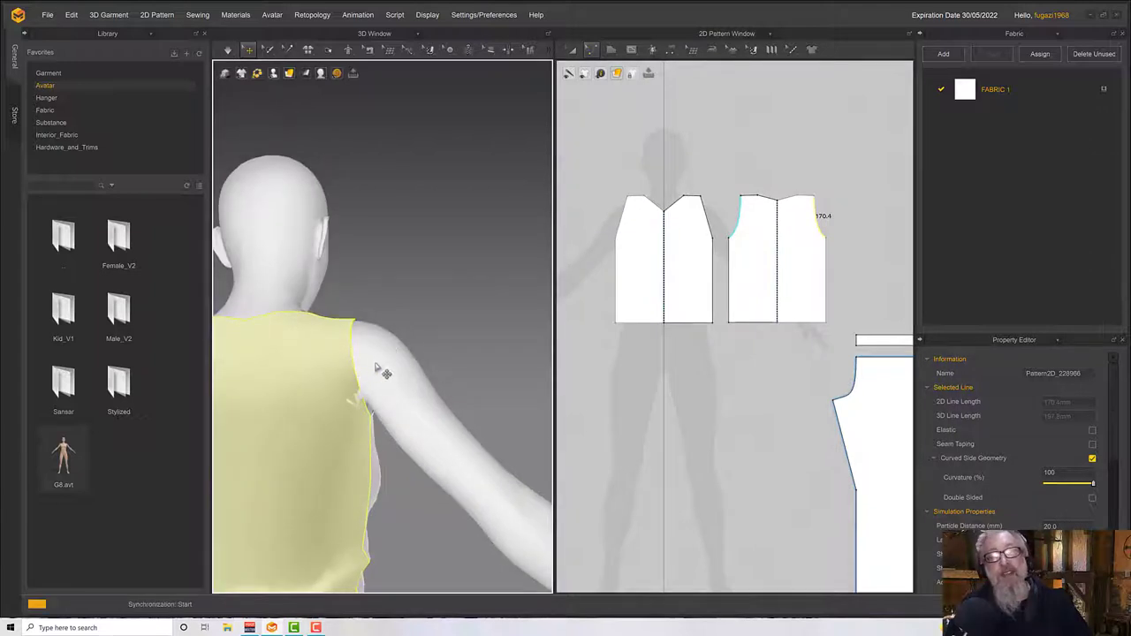
pyautogui.moveTo(332, 417); pyautogui.dragTo(310, 452)
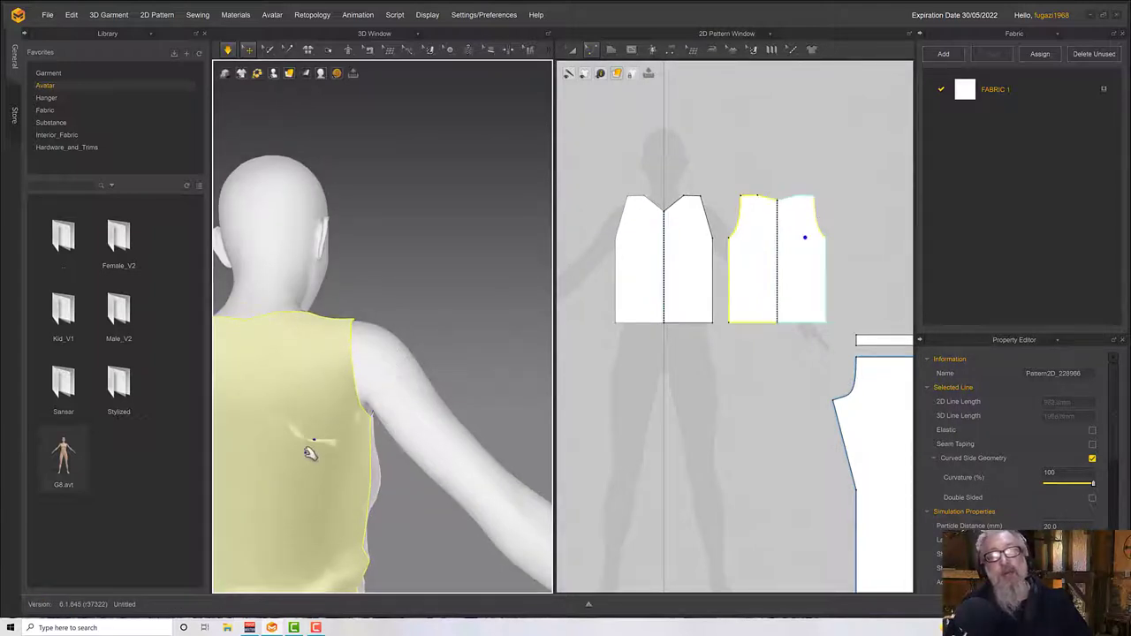
# Deepen the back armhole curve by moving its lower curve handle inward, and settle the cloth around the underarm
pyautogui.scroll(5, 762, 312)
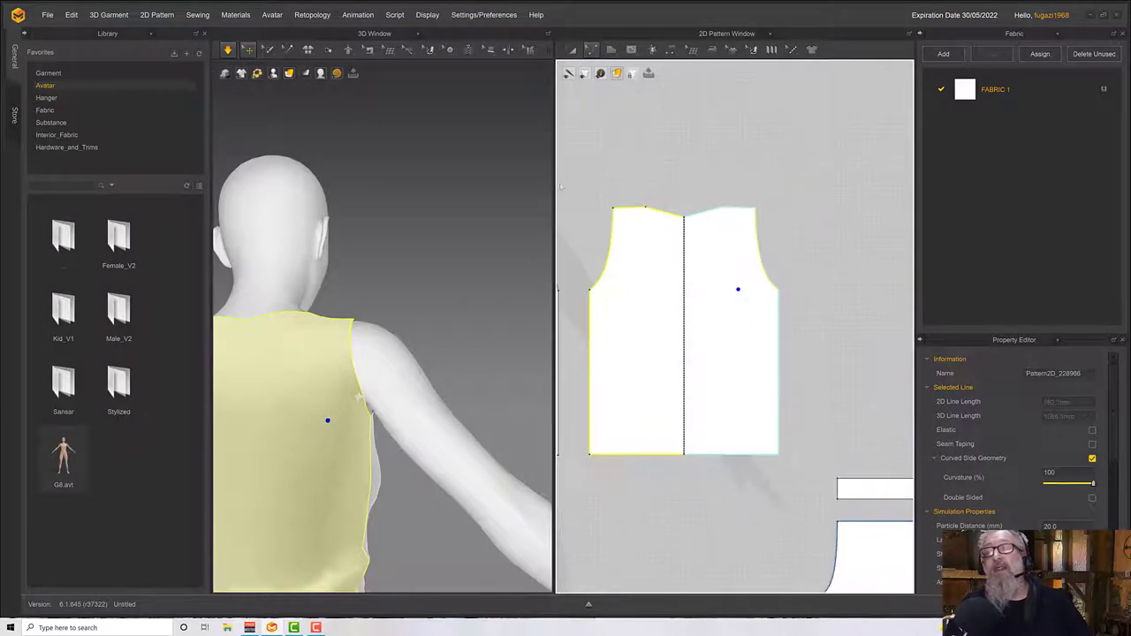
pyautogui.click(591, 50)
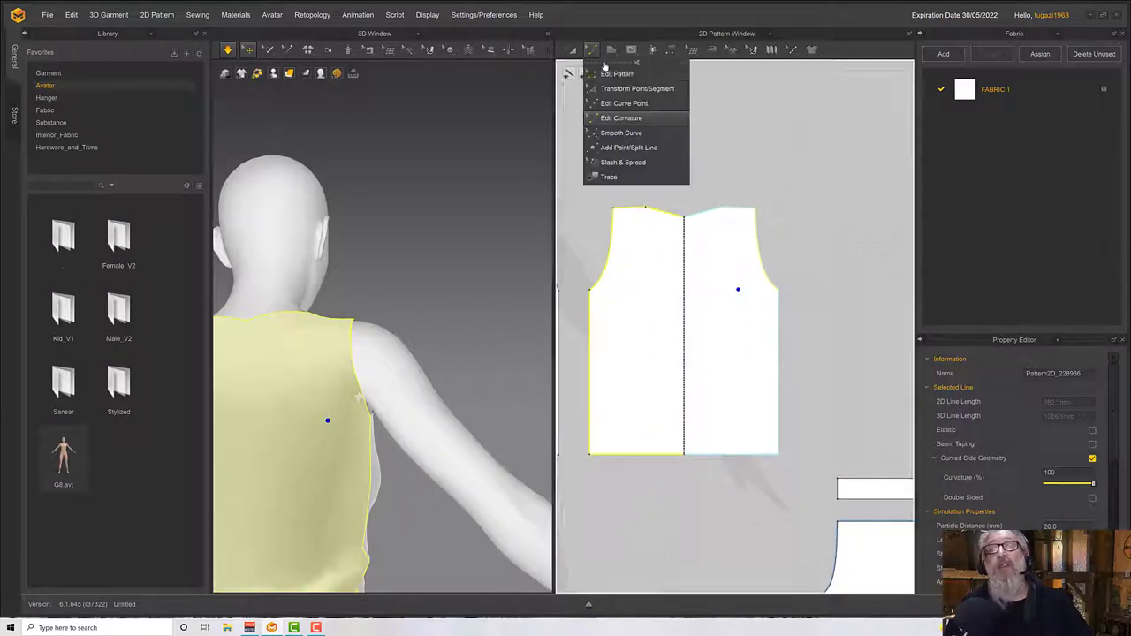
pyautogui.click(778, 241)
pyautogui.click(764, 284)
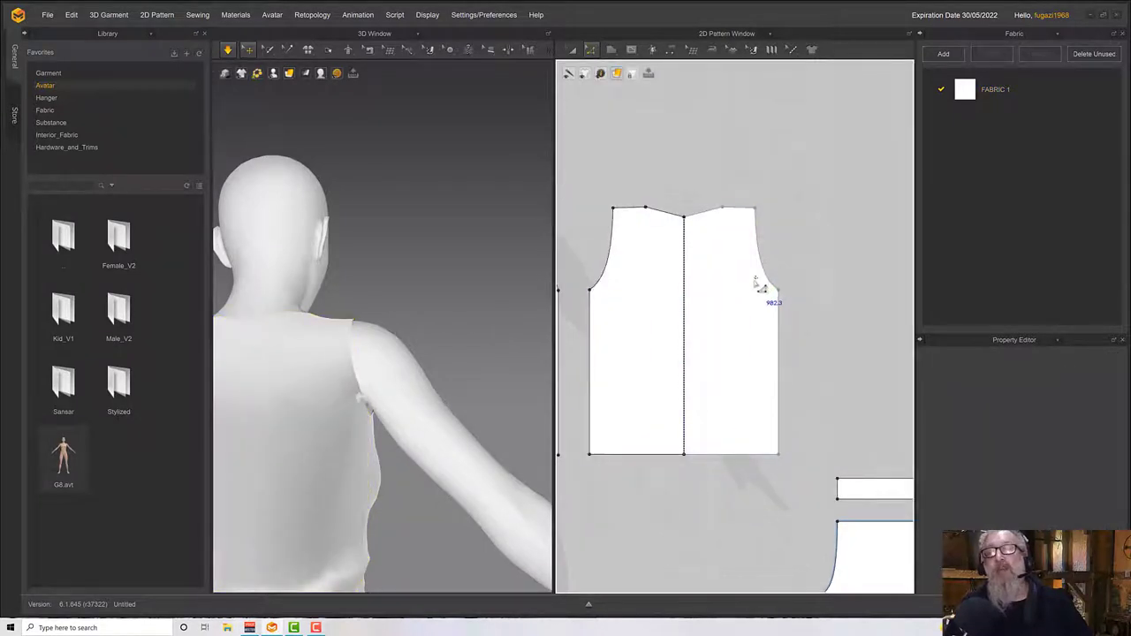
pyautogui.click(767, 282)
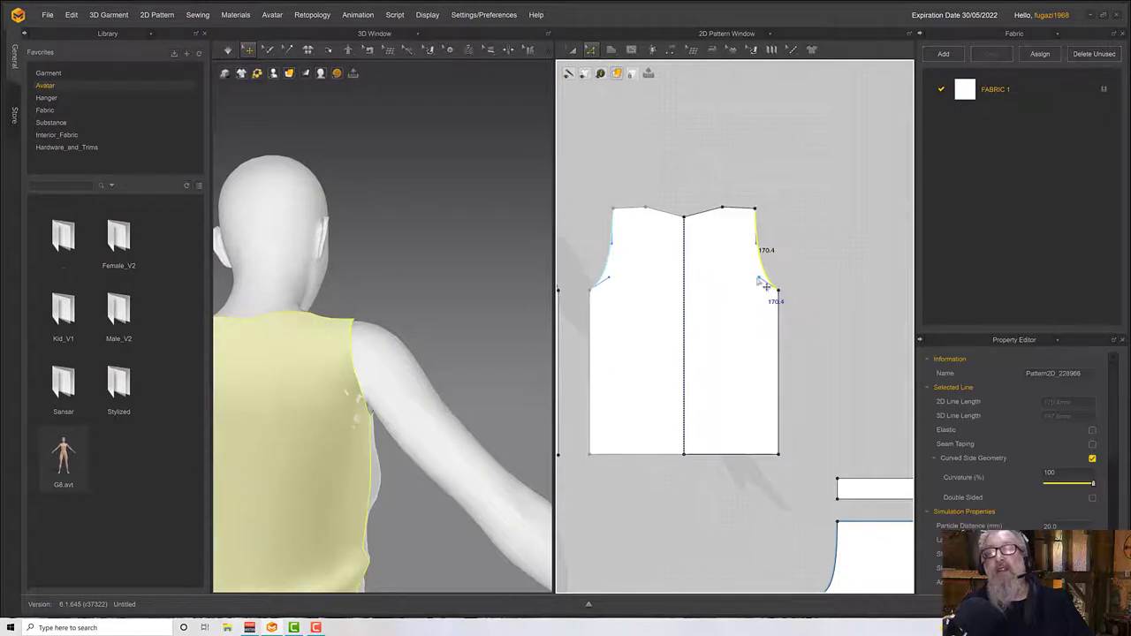
pyautogui.moveTo(765, 286); pyautogui.dragTo(752, 286)
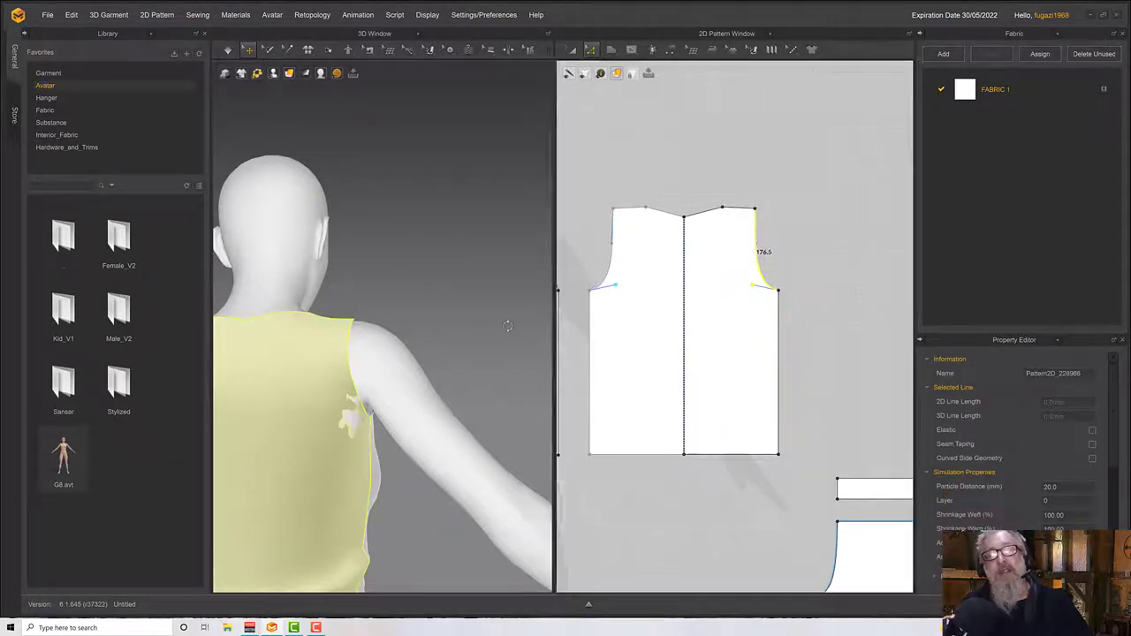
pyautogui.moveTo(507, 324); pyautogui.dragTo(489, 330, button='right')
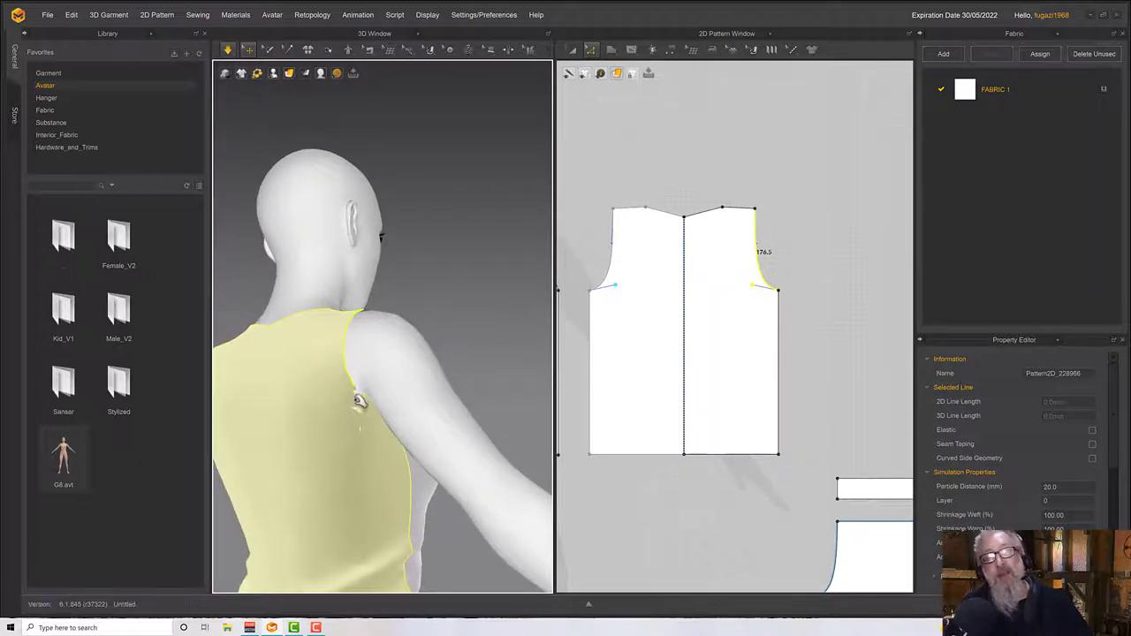
pyautogui.click(362, 407)
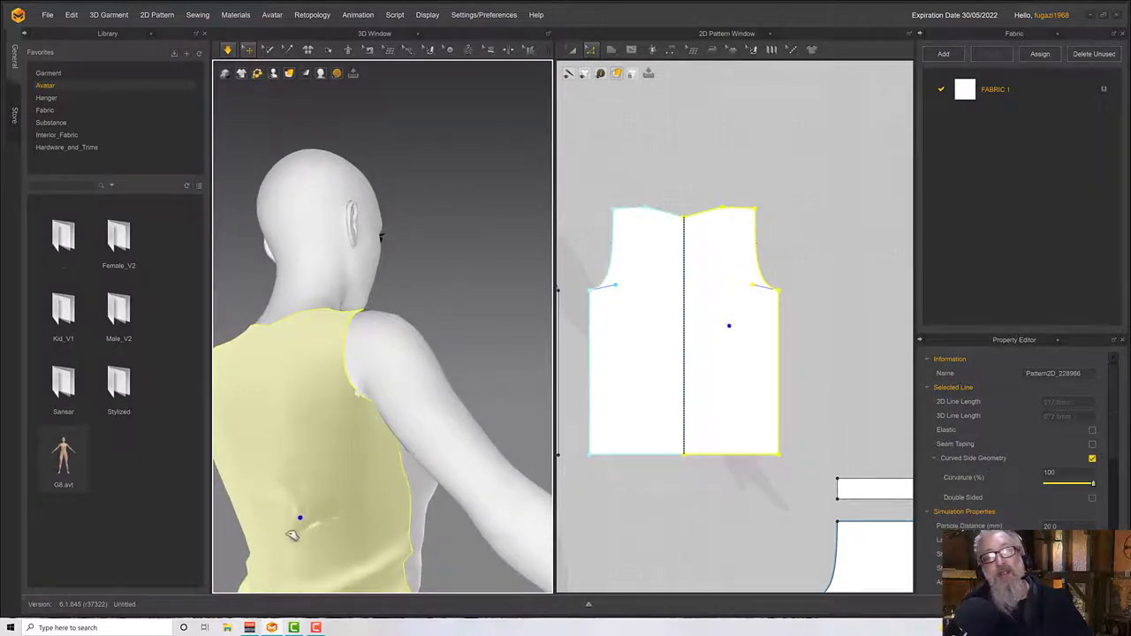
# Curve the front panel's straight armhole edges inward with Edit Curvature to match the back armholes
pyautogui.moveTo(322, 469); pyautogui.dragTo(371, 452, button='right')
pyautogui.moveTo(697, 364); pyautogui.dragTo(853, 377, button='middle')
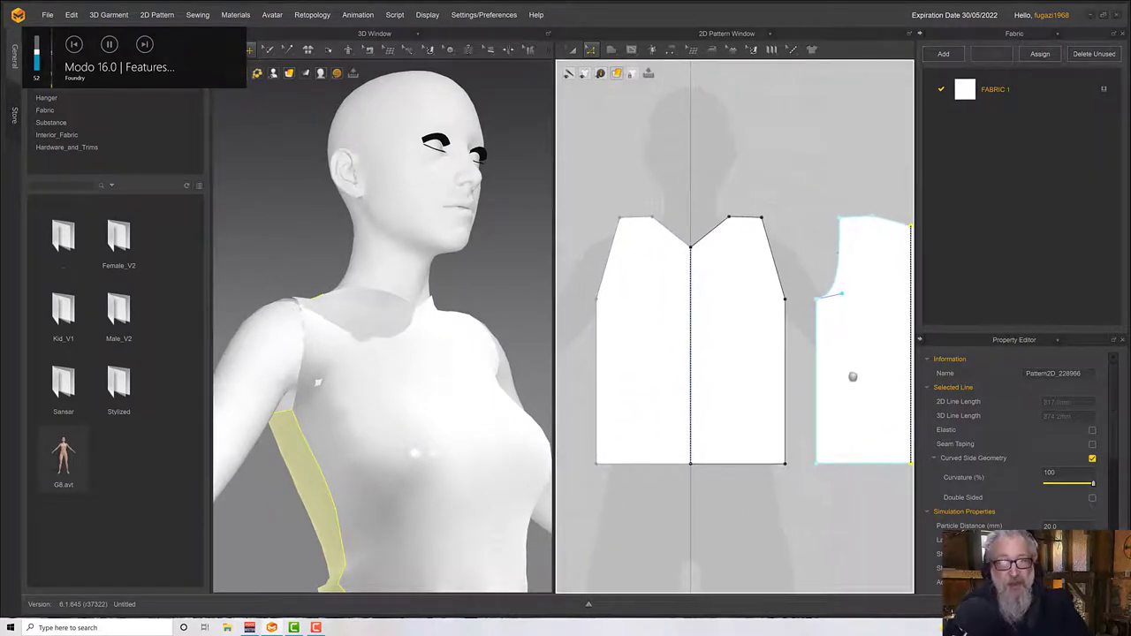
pyautogui.click(307, 360)
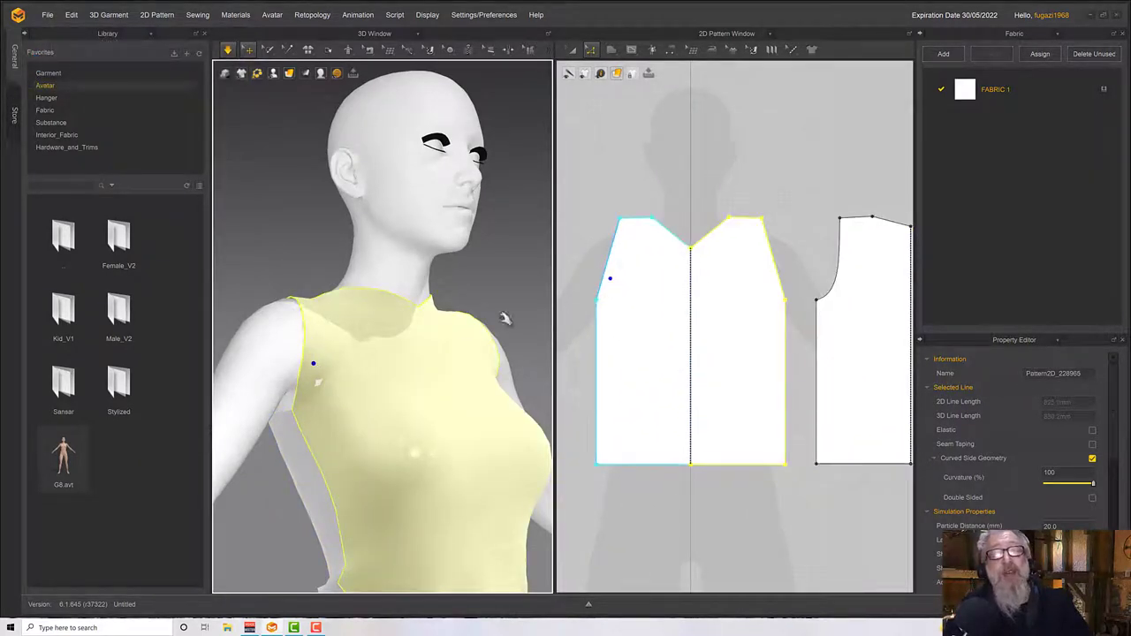
pyautogui.click(311, 358)
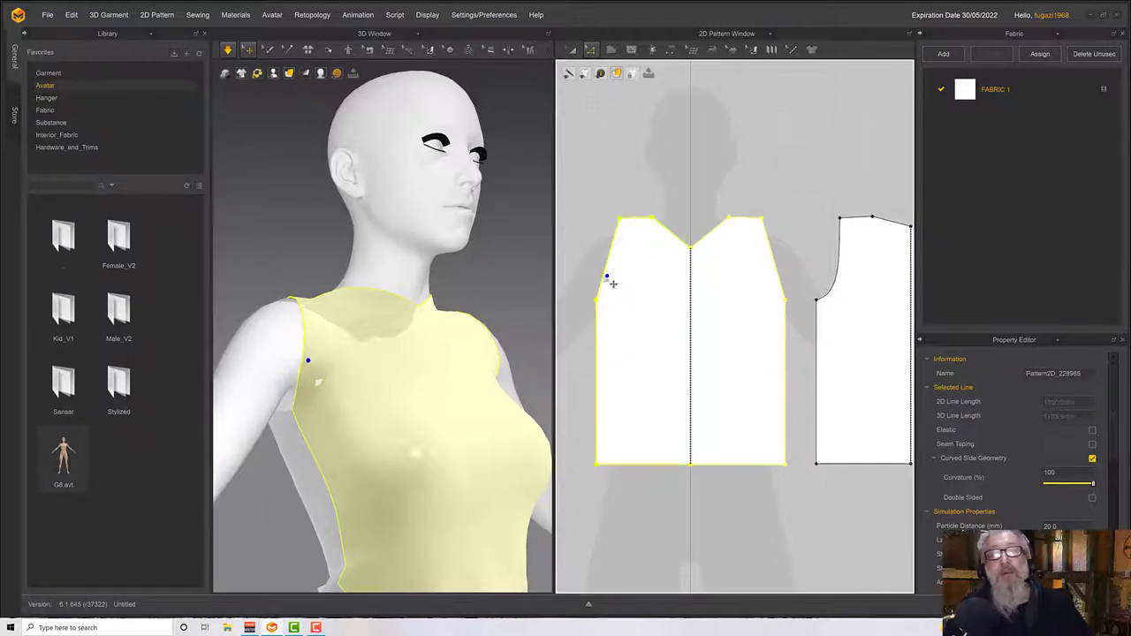
pyautogui.click(605, 274)
pyautogui.click(590, 50)
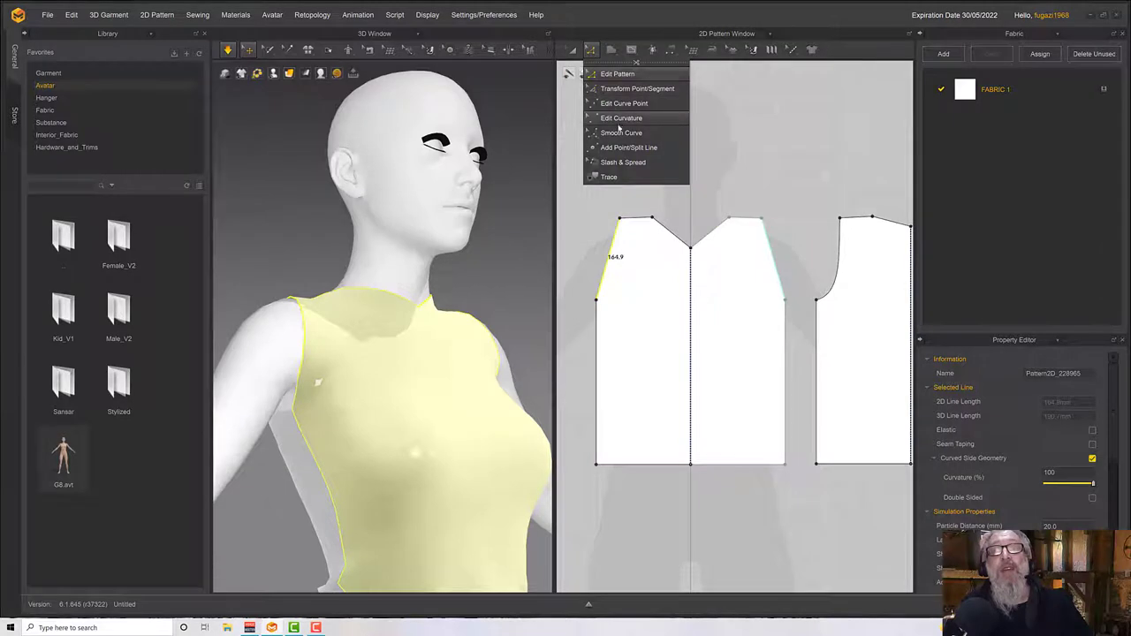
pyautogui.click(617, 121)
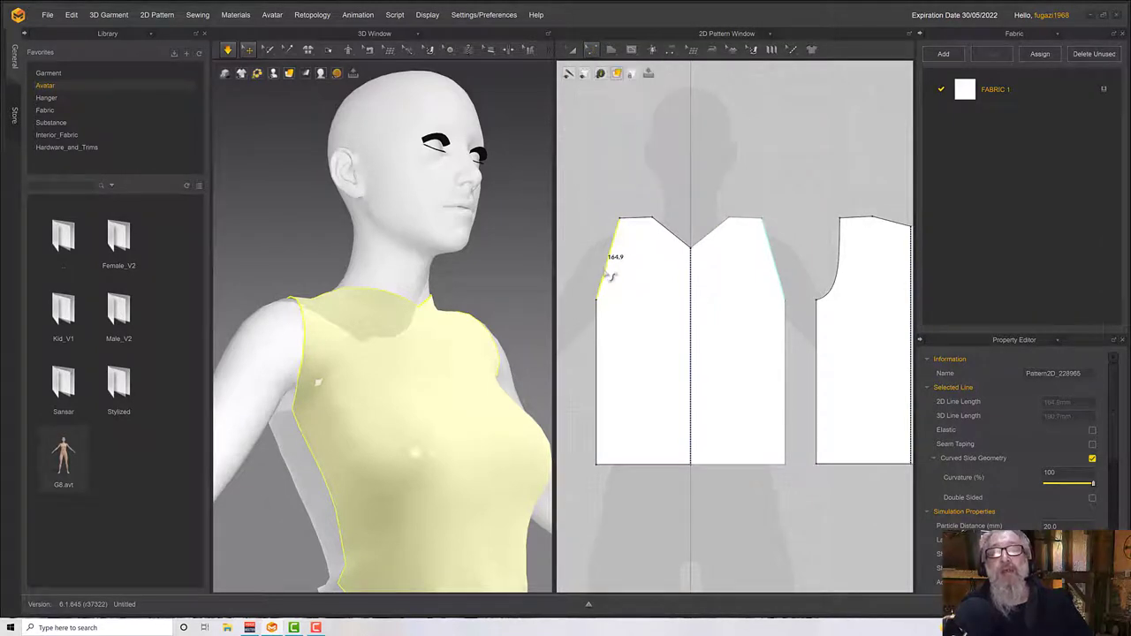
pyautogui.click(311, 358)
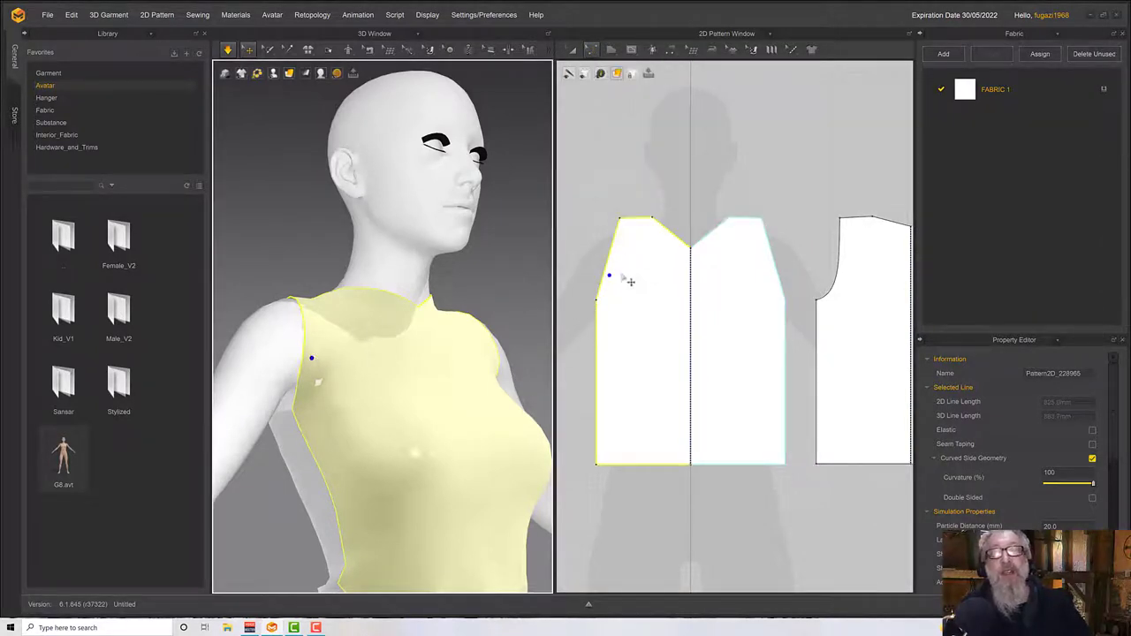
pyautogui.click(610, 277)
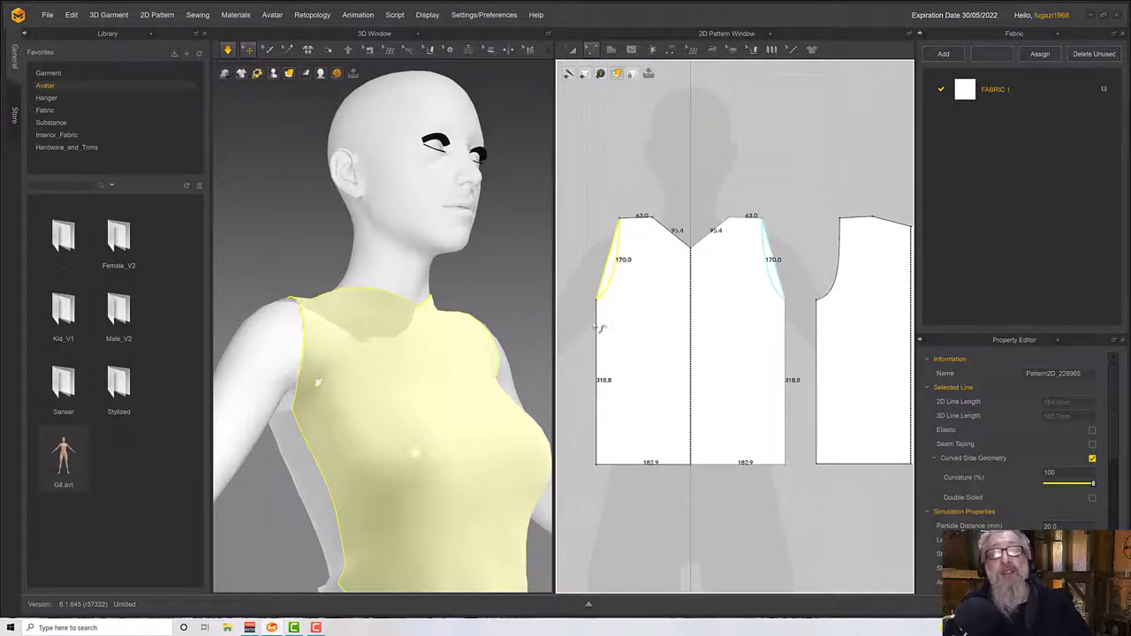
pyautogui.moveTo(600, 328); pyautogui.dragTo(600, 328)
# Simulate the top with its curved armholes and tug the front panel at the shoulder and the back panel below the armhole
pyautogui.moveTo(477, 334); pyautogui.dragTo(335, 293, button='right')
pyautogui.click(330, 349)
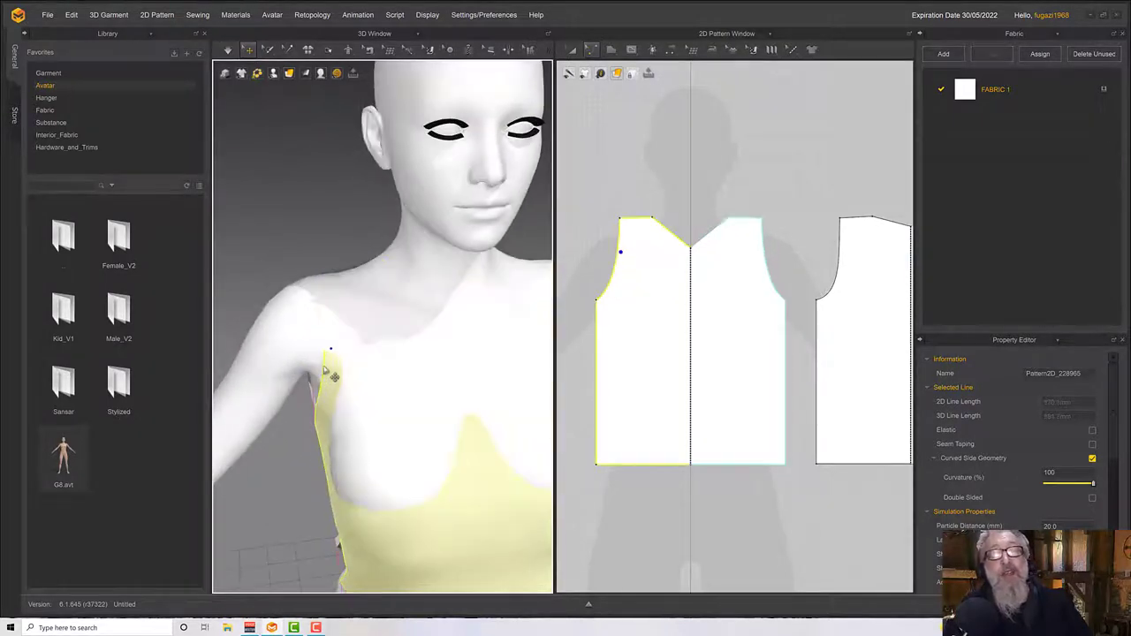
pyautogui.press('space')
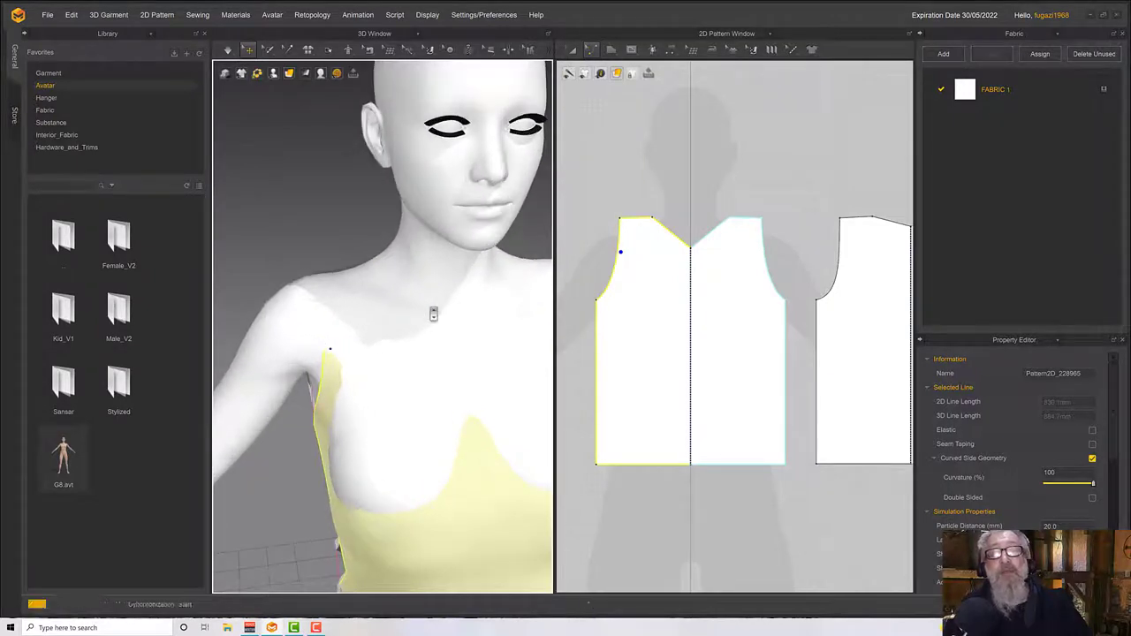
pyautogui.scroll(-4, 393, 314)
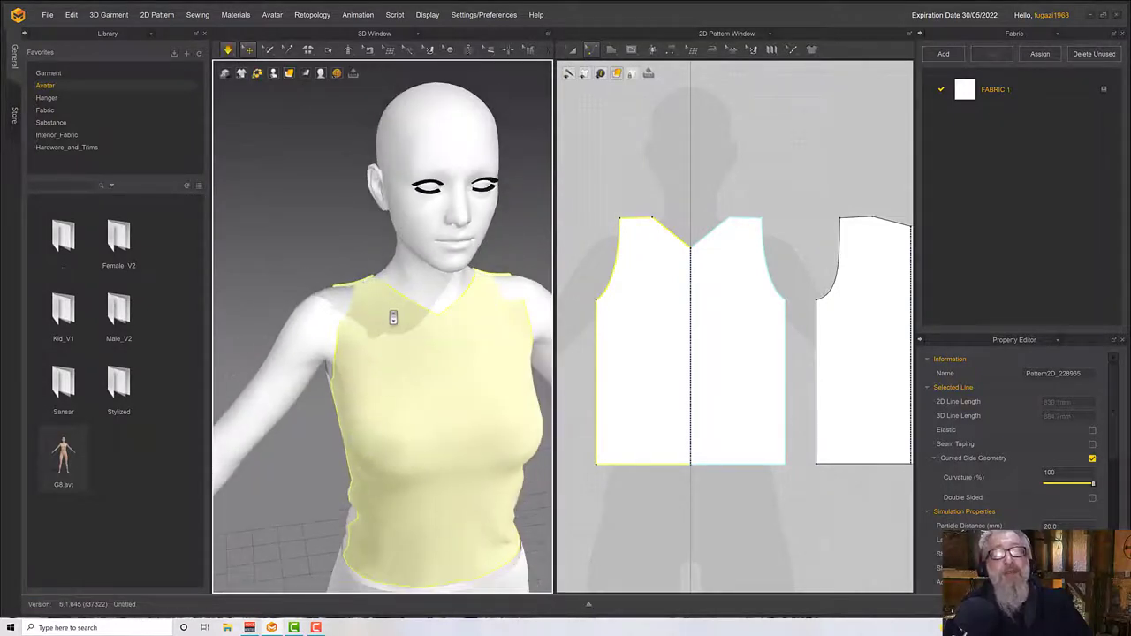
pyautogui.moveTo(362, 305); pyautogui.dragTo(361, 297)
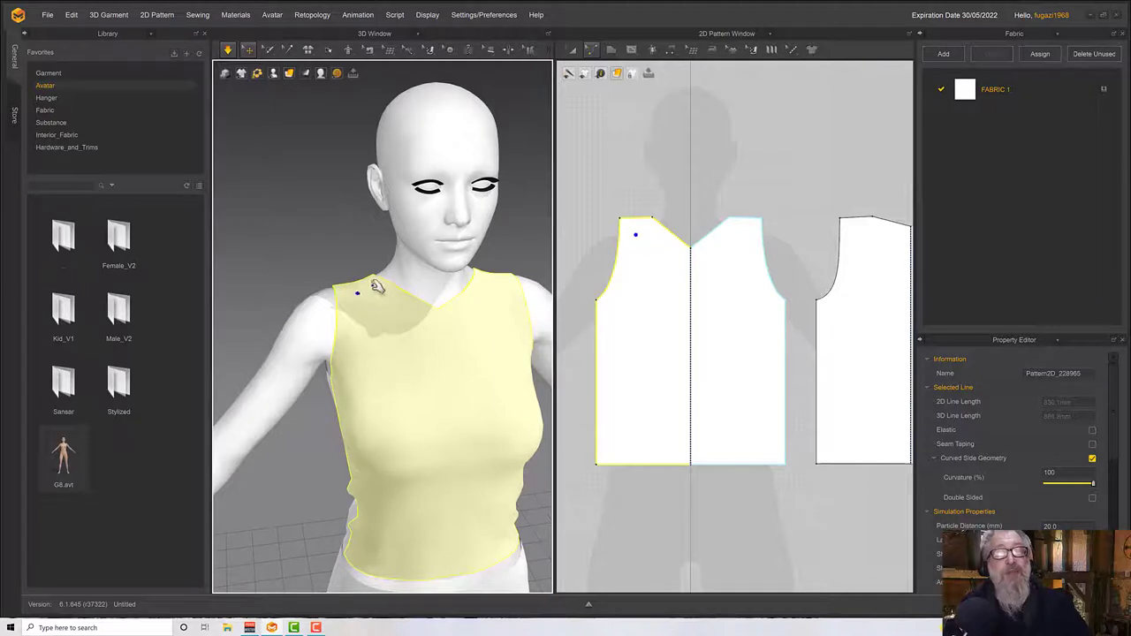
pyautogui.moveTo(376, 285); pyautogui.dragTo(469, 267, button='right')
pyautogui.moveTo(352, 385); pyautogui.dragTo(349, 428)
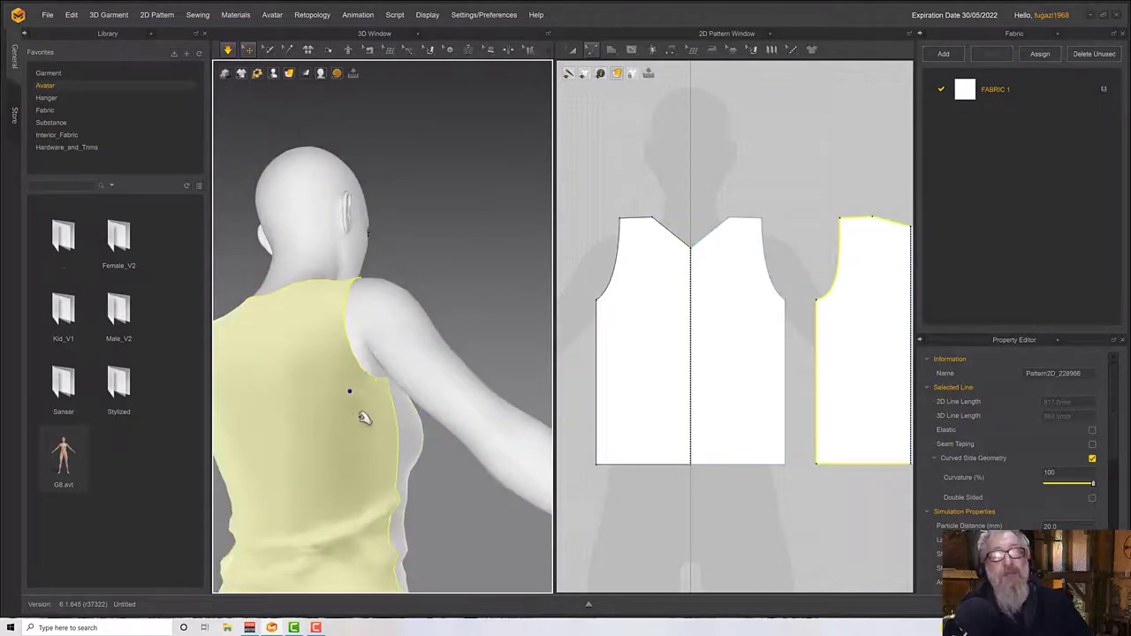
pyautogui.moveTo(358, 414); pyautogui.dragTo(342, 431, button='right')
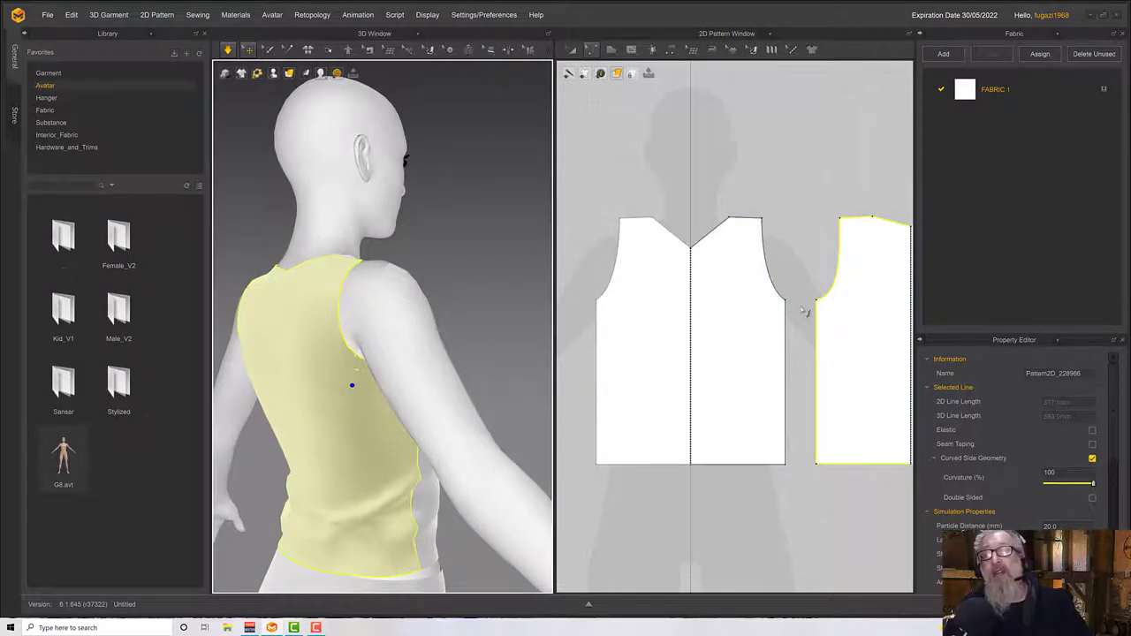
# Match up the front panel's side edge with the adjacent back panel side edge, using To Center
pyautogui.click(787, 335)
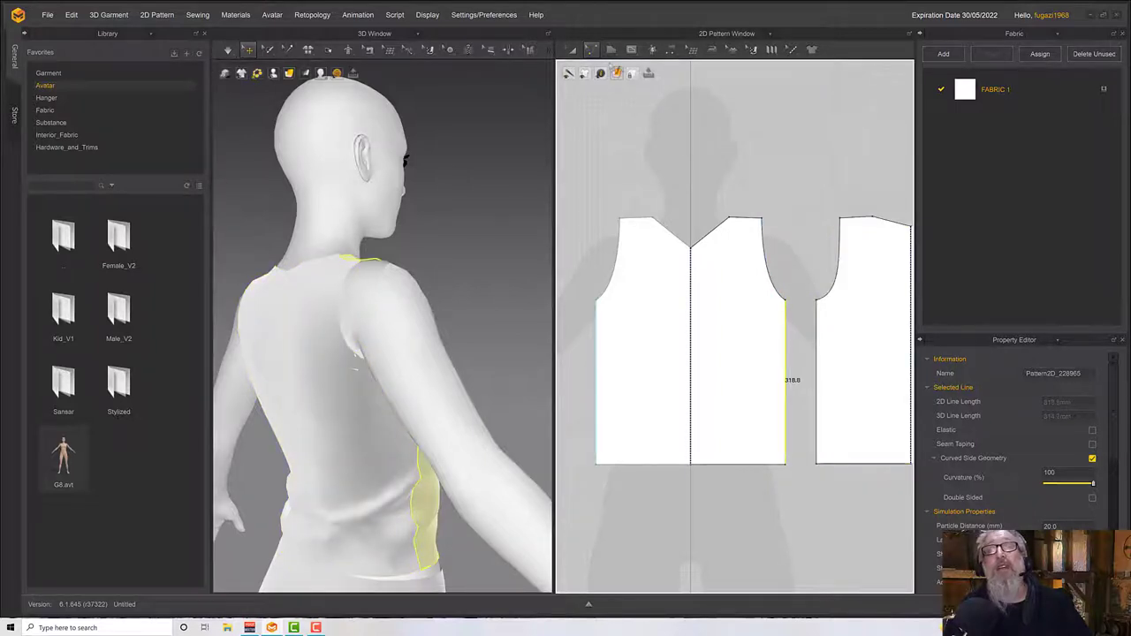
pyautogui.click(591, 49)
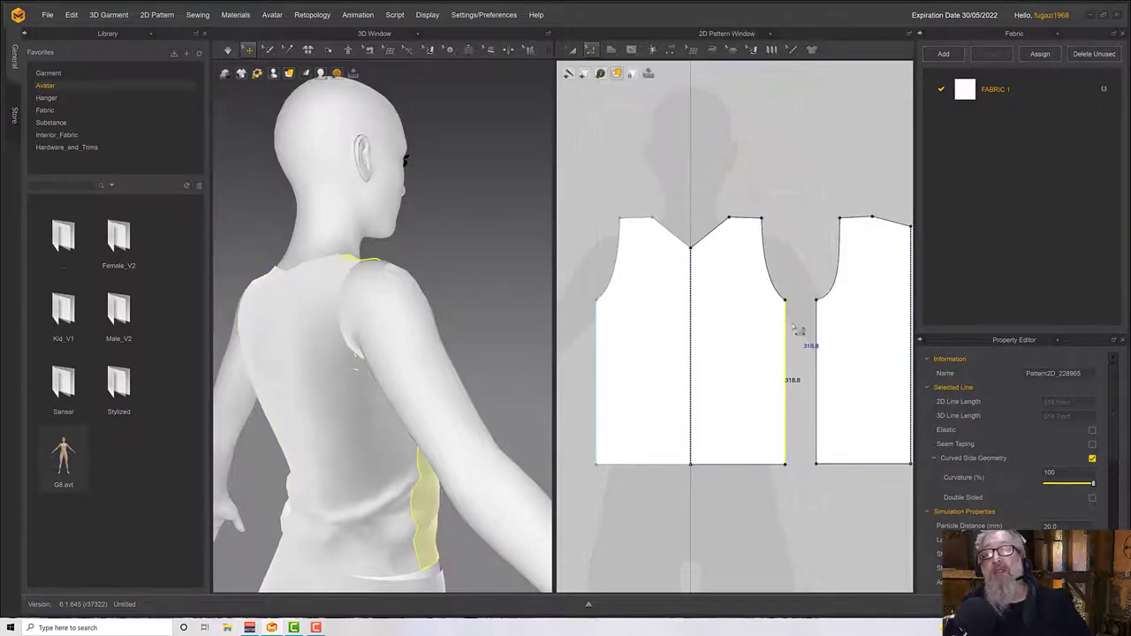
pyautogui.keyDown('shift'); pyautogui.click(816, 342); pyautogui.keyUp('shift')
pyautogui.rightClick(818, 341)
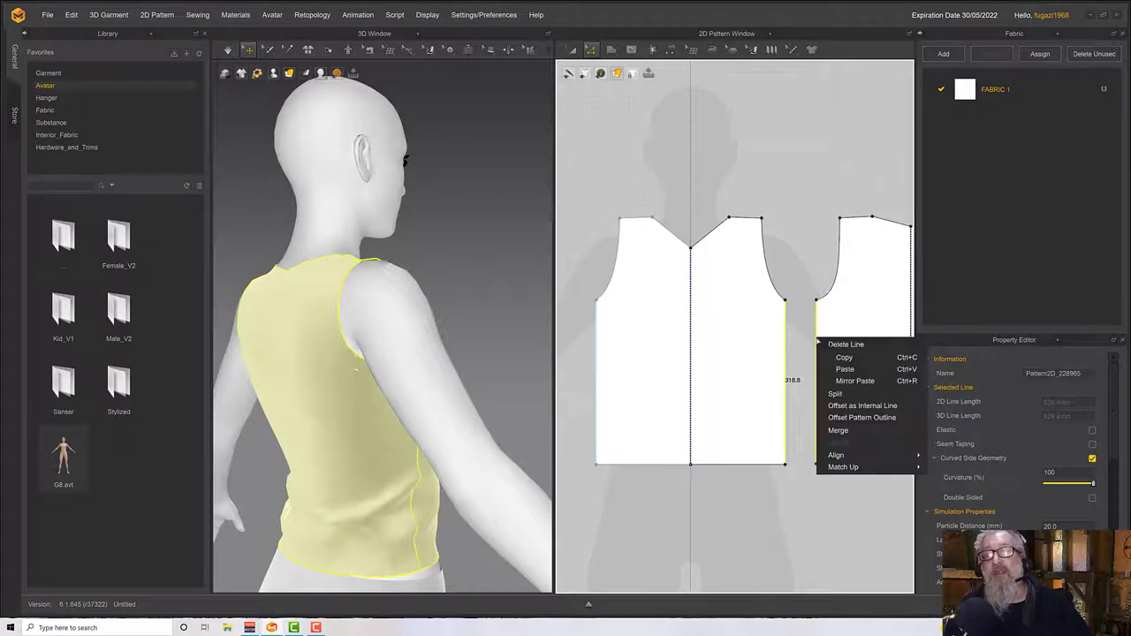
pyautogui.moveTo(853, 468)
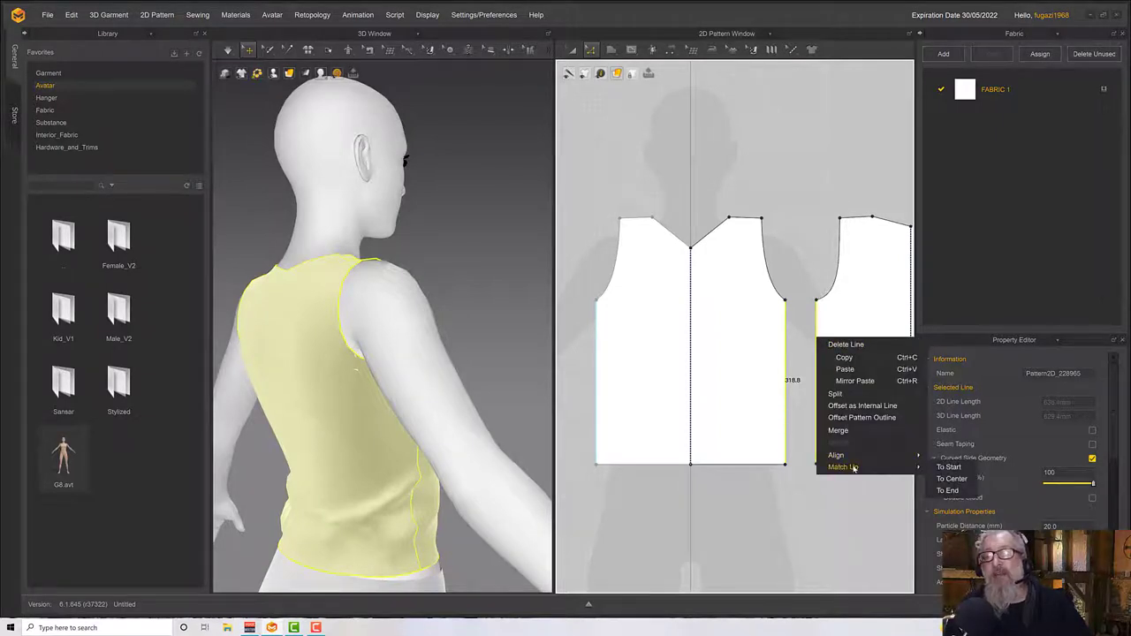
pyautogui.click(951, 478)
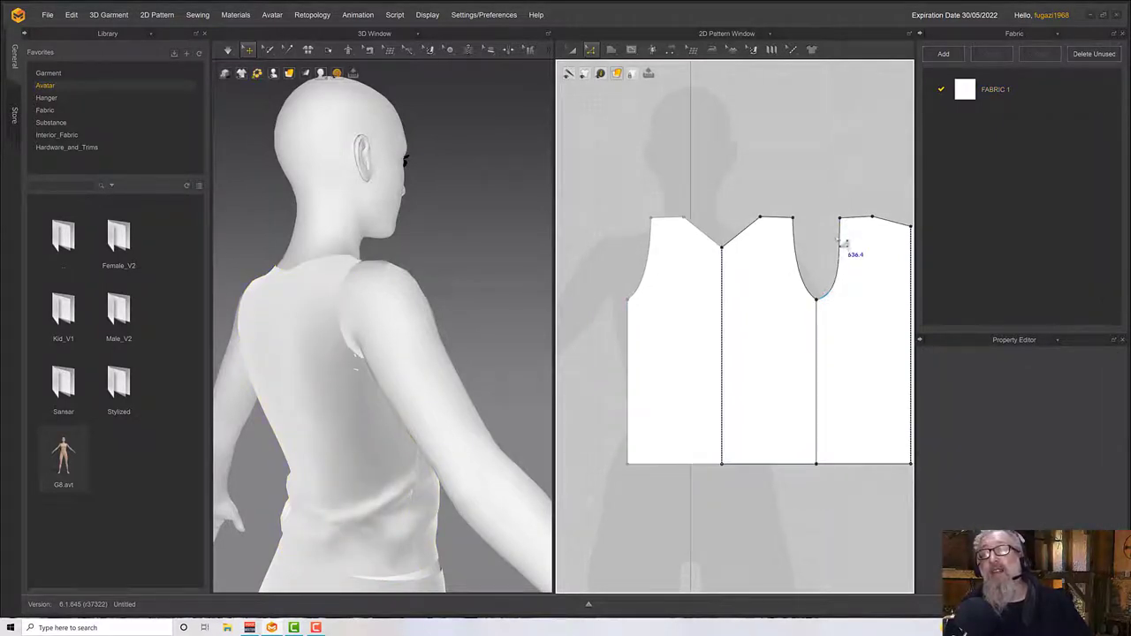
# Deepen the front panel's armhole by moving its lower curve handle inward, making the curve about 180 mm long
pyautogui.scroll(5, 806, 283)
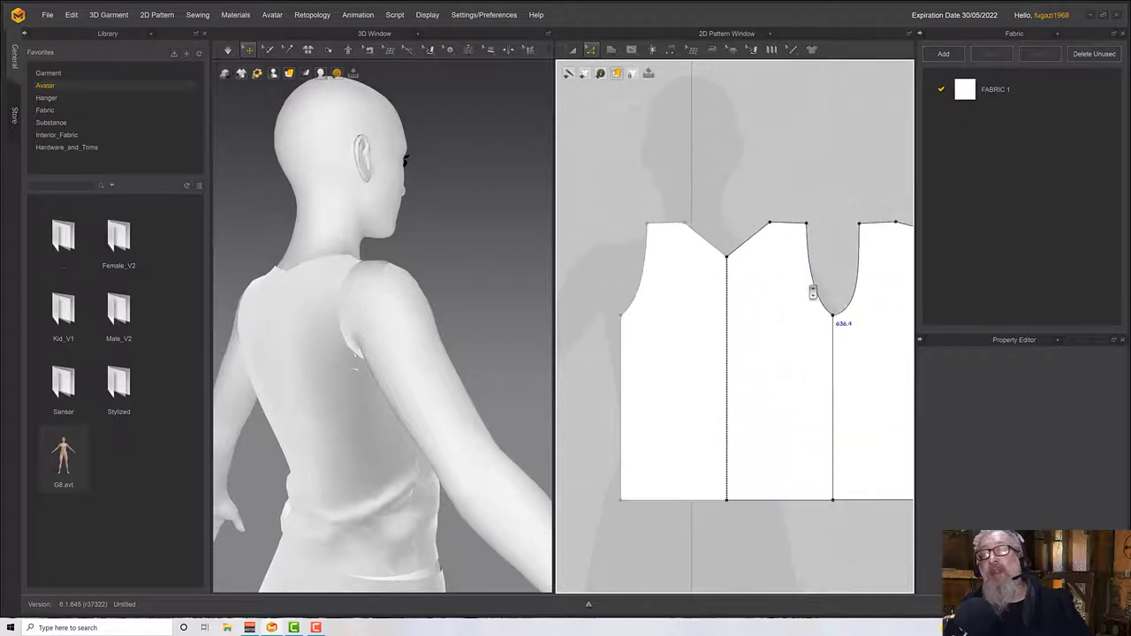
pyautogui.moveTo(749, 275); pyautogui.dragTo(598, 189, button='middle')
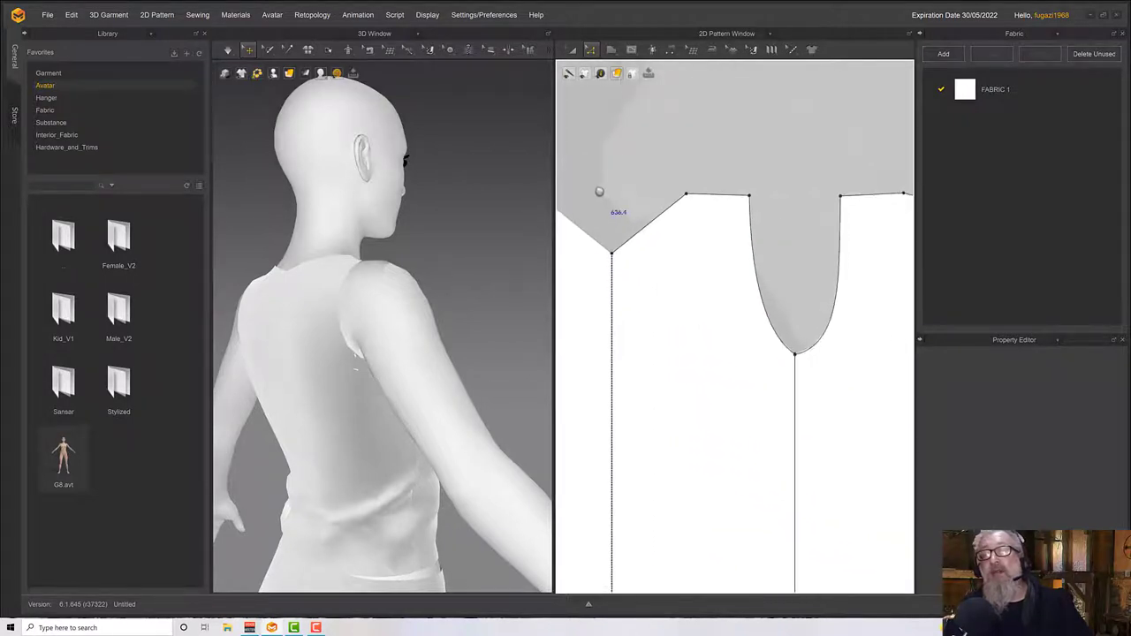
pyautogui.click(757, 333)
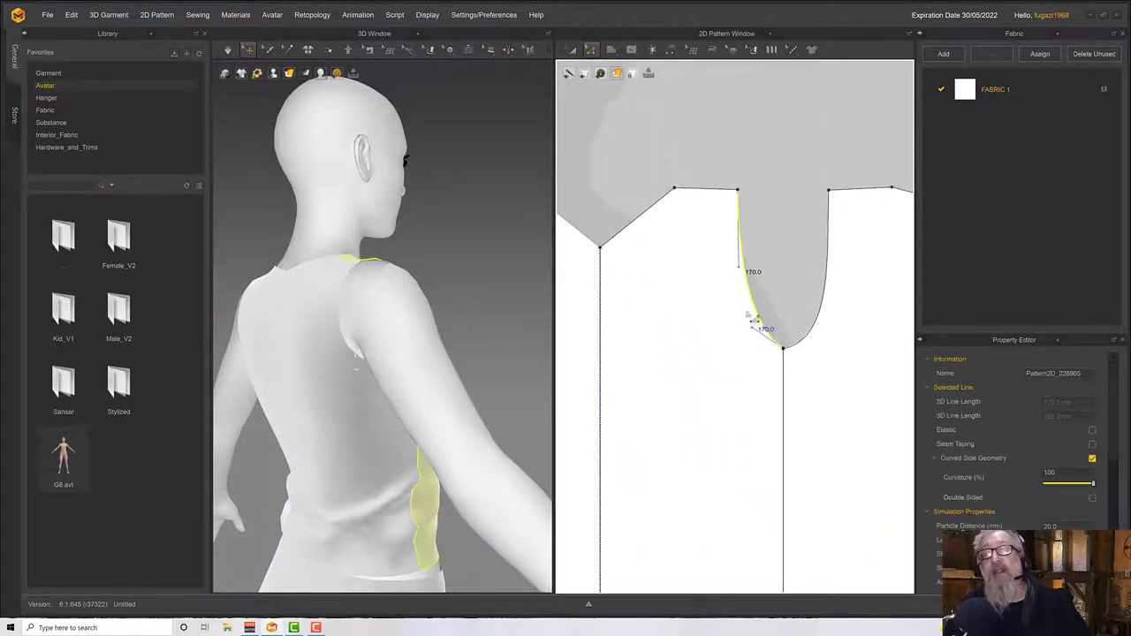
pyautogui.moveTo(760, 338); pyautogui.dragTo(739, 360)
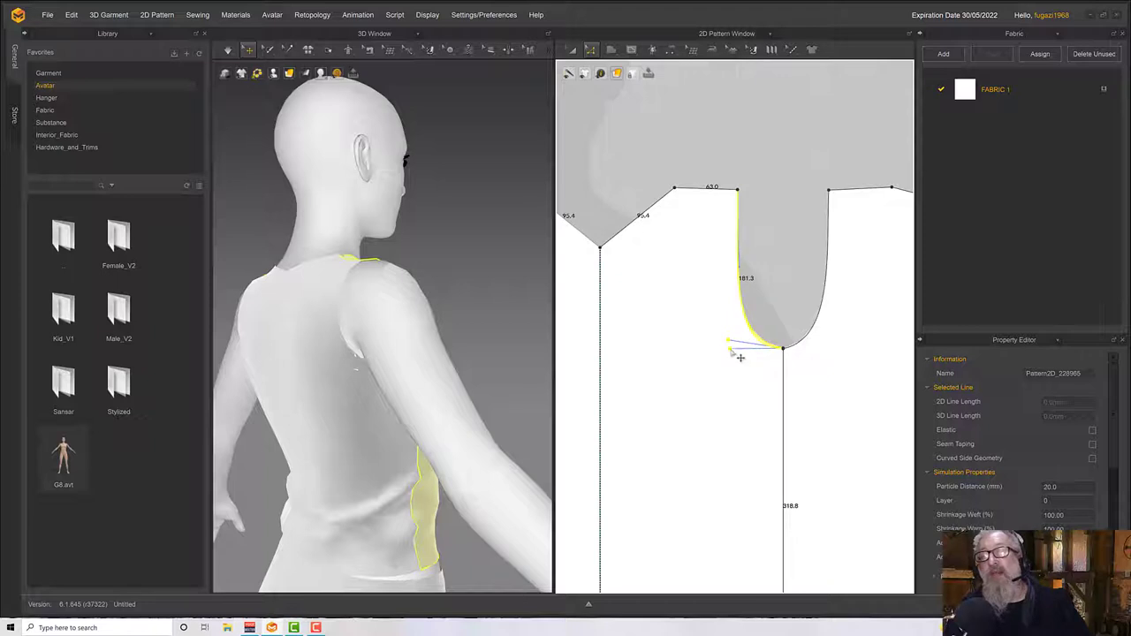
pyautogui.scroll(1, 800, 349)
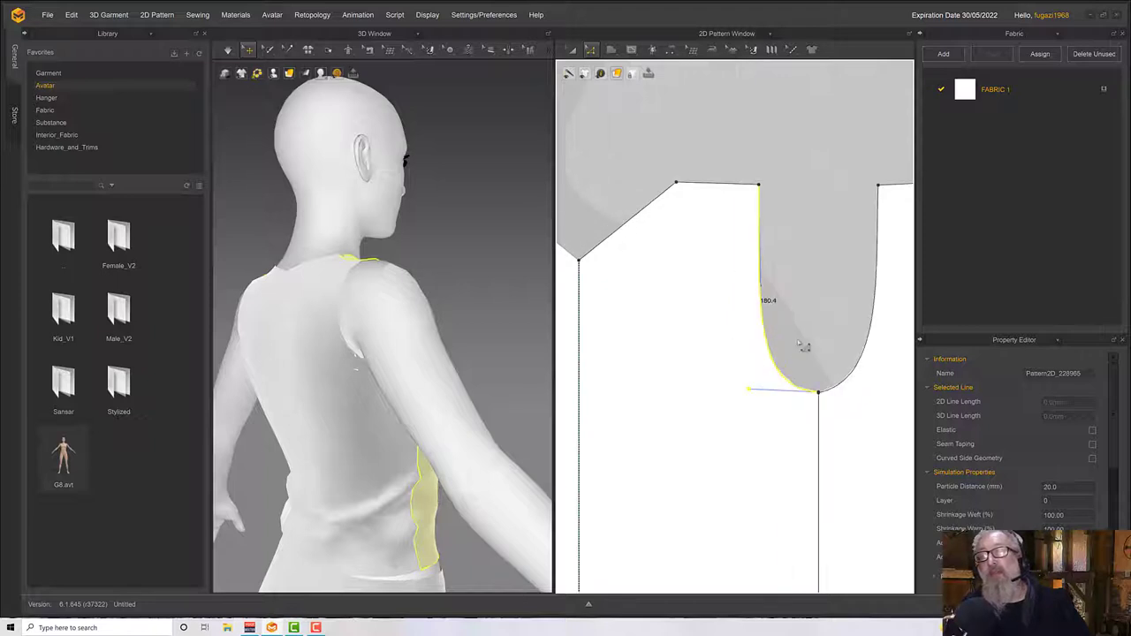
# Adjust the back armhole's lower curve handle for a smooth flow into the front armhole, and simulate the top
pyautogui.moveTo(815, 298); pyautogui.dragTo(724, 244, button='middle')
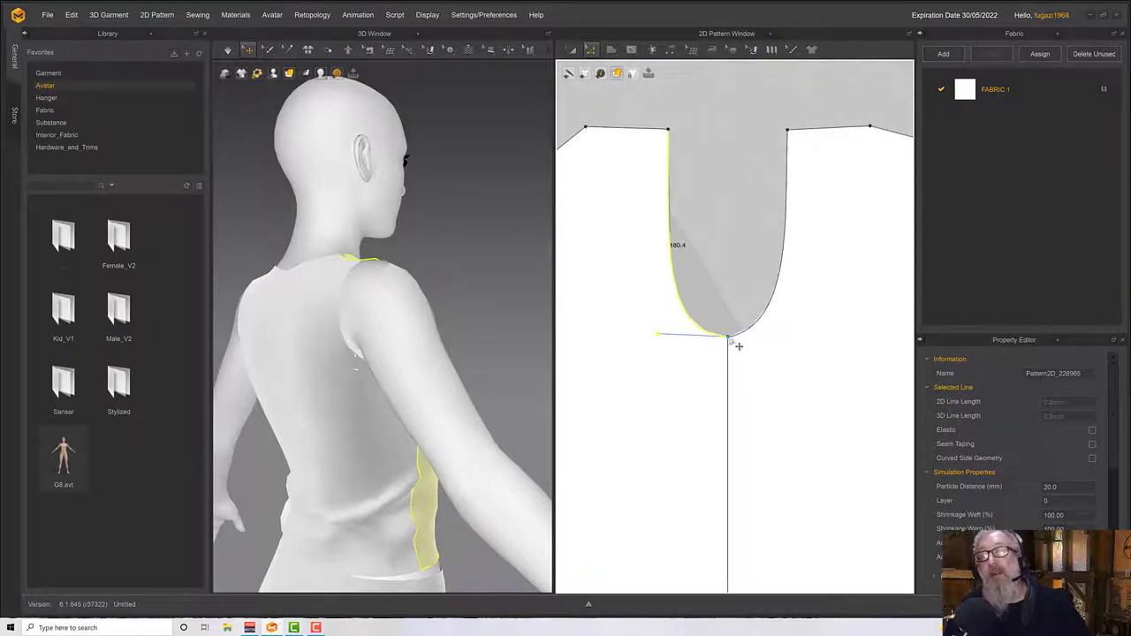
pyautogui.click(728, 338)
pyautogui.moveTo(794, 325); pyautogui.dragTo(802, 332)
pyautogui.moveTo(497, 327); pyautogui.dragTo(397, 344, button='right')
pyautogui.scroll(-5, 745, 250)
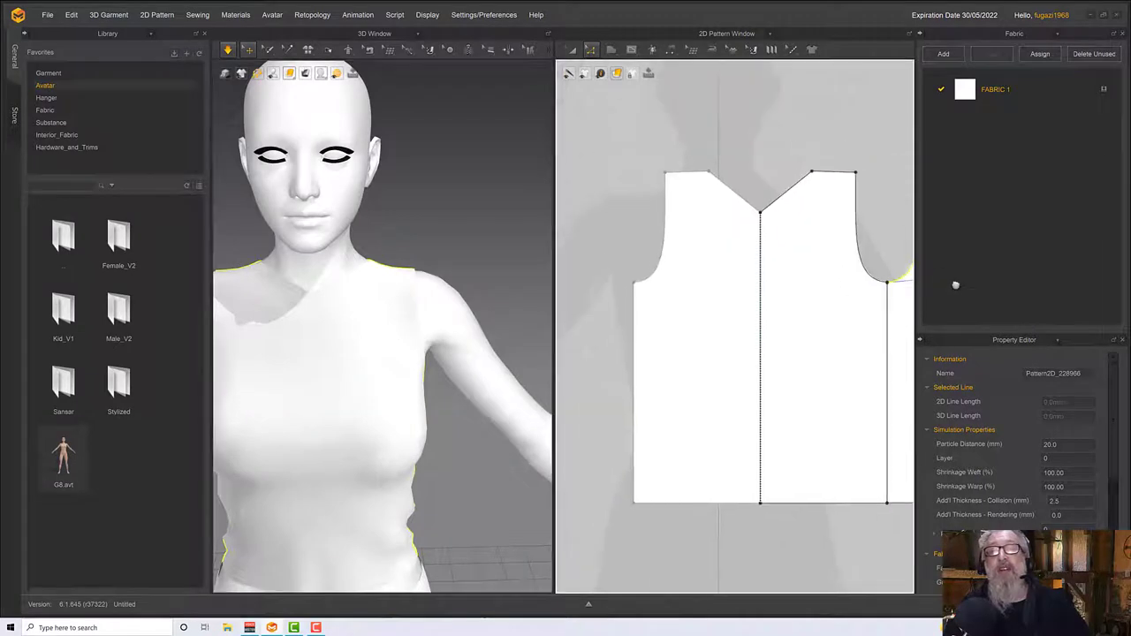
# Round the front panel's V-shaped neckline with Edit Curvature, making each half about 108 mm long
pyautogui.moveTo(740, 201); pyautogui.dragTo(725, 207)
pyautogui.click(677, 127)
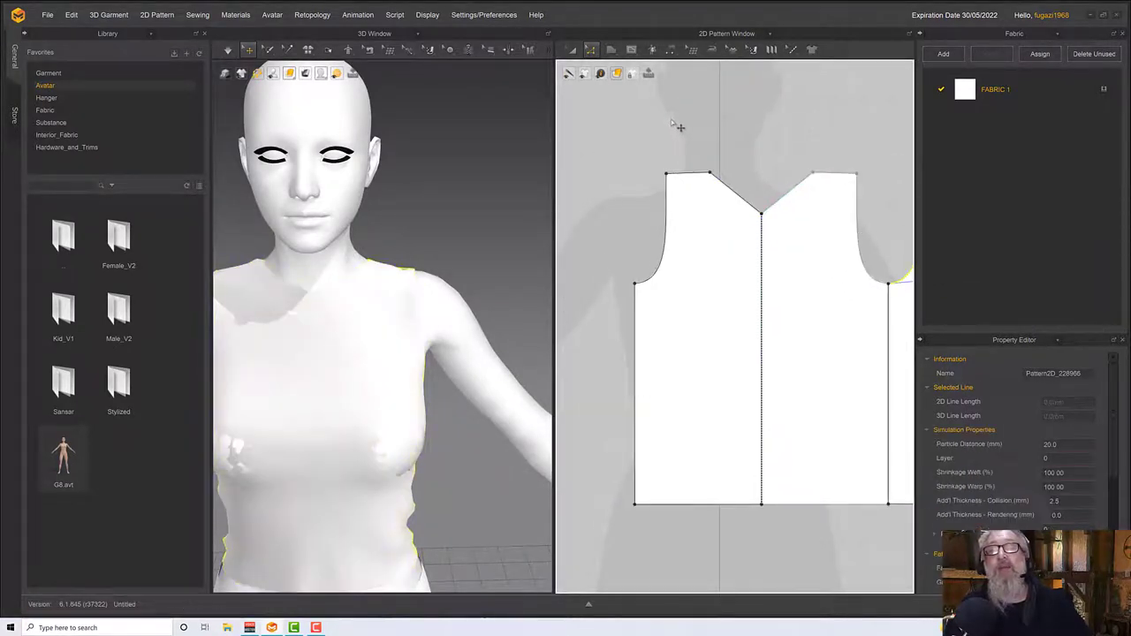
pyautogui.click(592, 49)
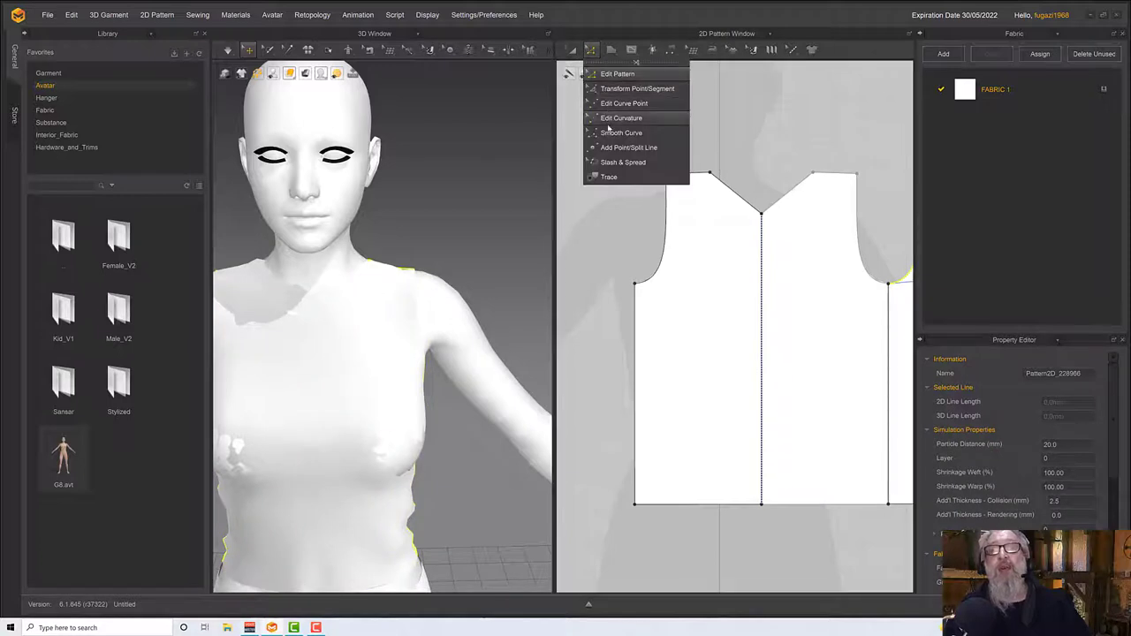
pyautogui.click(637, 150)
pyautogui.click(740, 200)
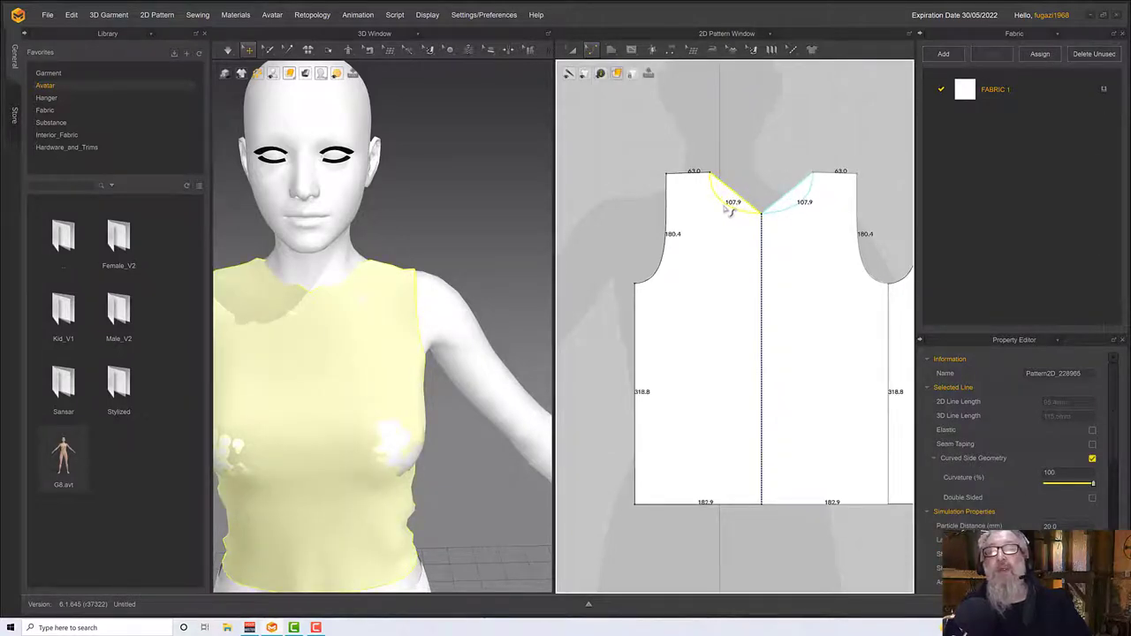
pyautogui.moveTo(724, 208); pyautogui.dragTo(725, 208)
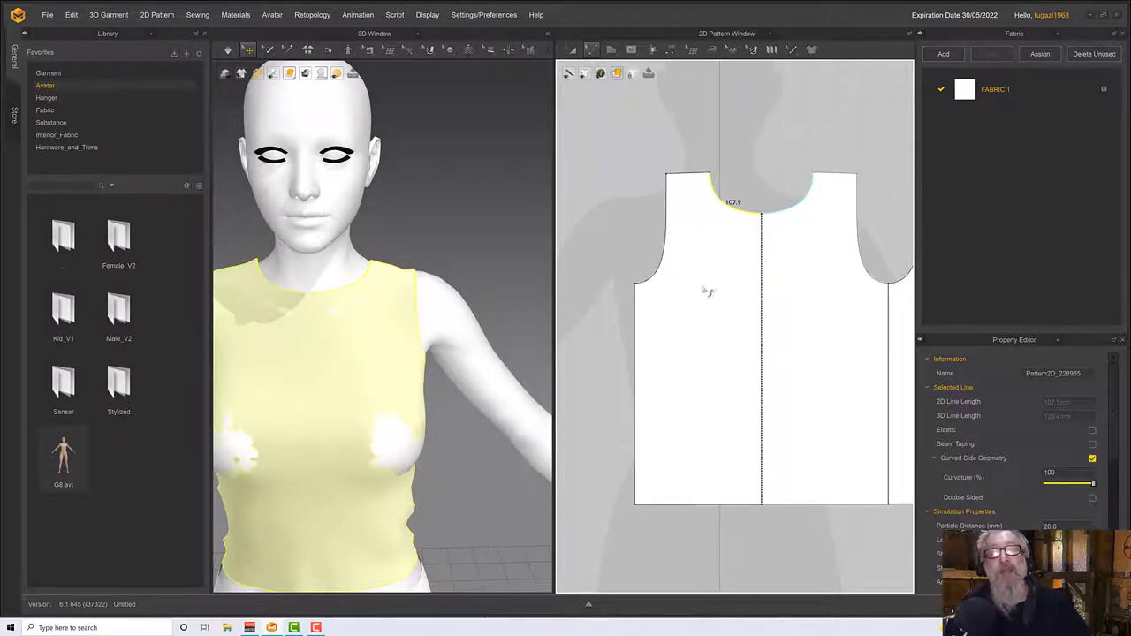
# Curve the back panel's neckline downward and adjust its lower handle with Edit Pattern, making each half about 80 mm long
pyautogui.moveTo(775, 264); pyautogui.dragTo(539, 268, button='middle')
pyautogui.click(749, 187)
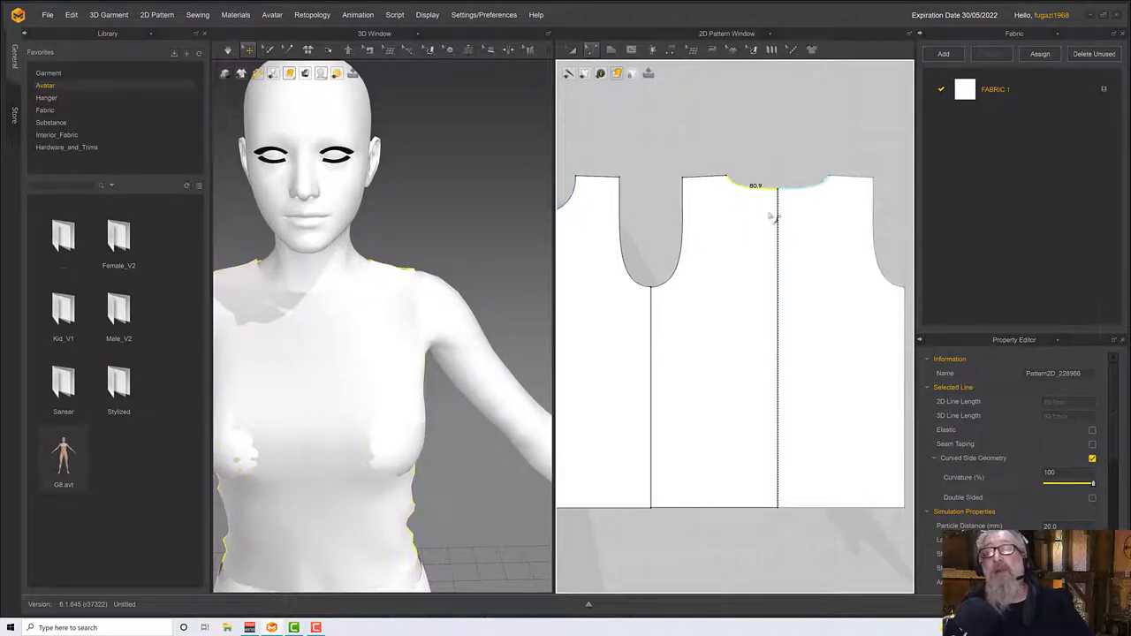
pyautogui.scroll(4, 782, 202)
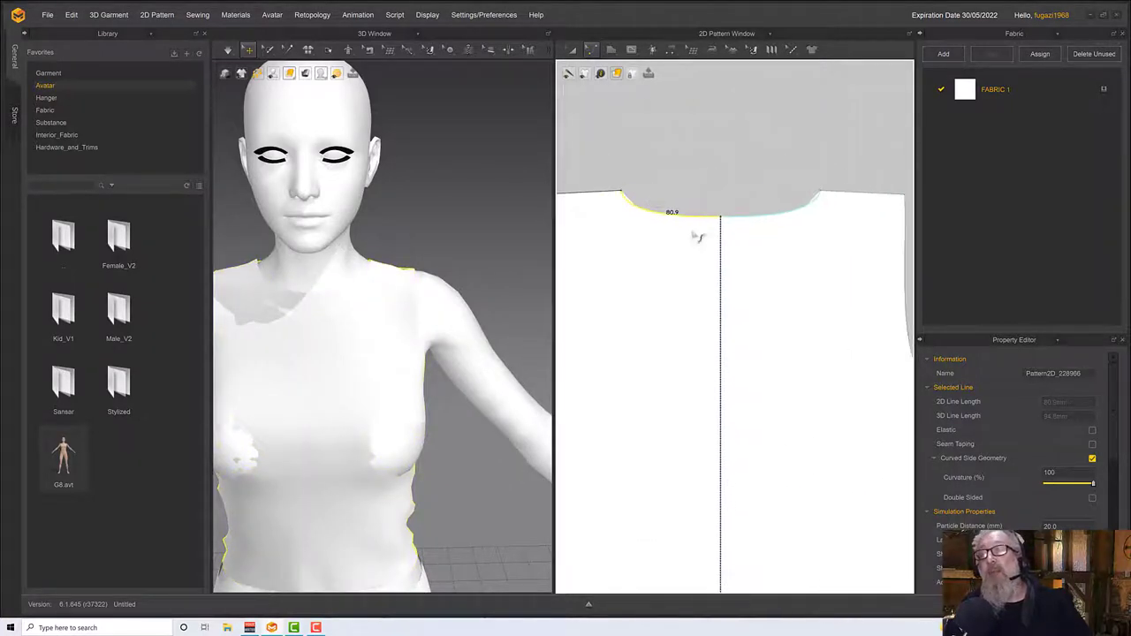
pyautogui.click(591, 49)
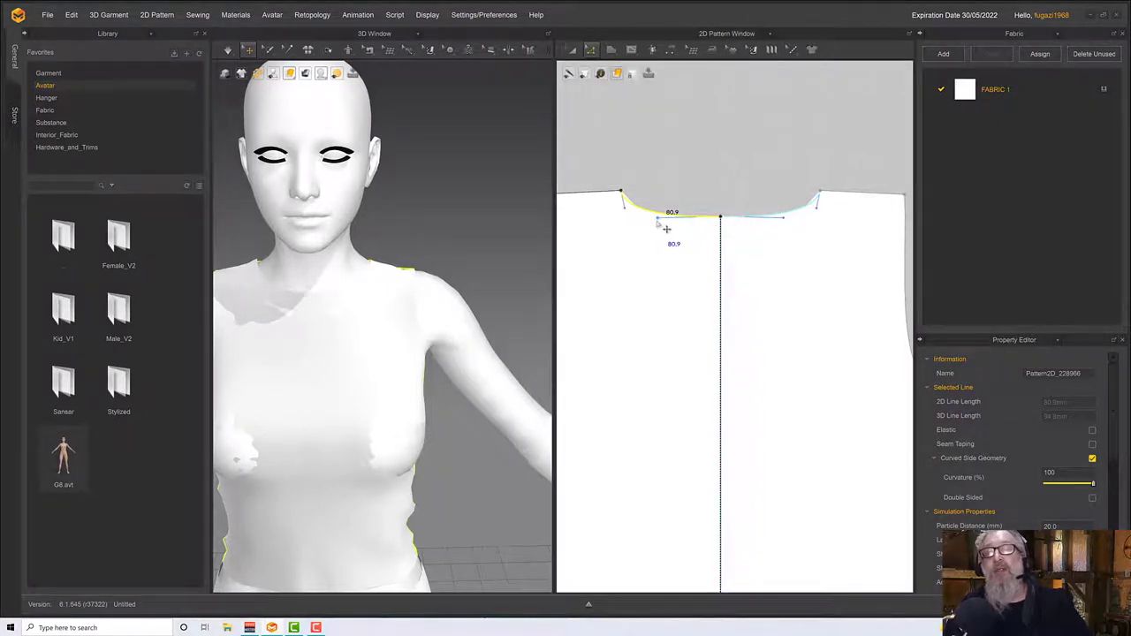
pyautogui.moveTo(657, 217); pyautogui.dragTo(655, 213)
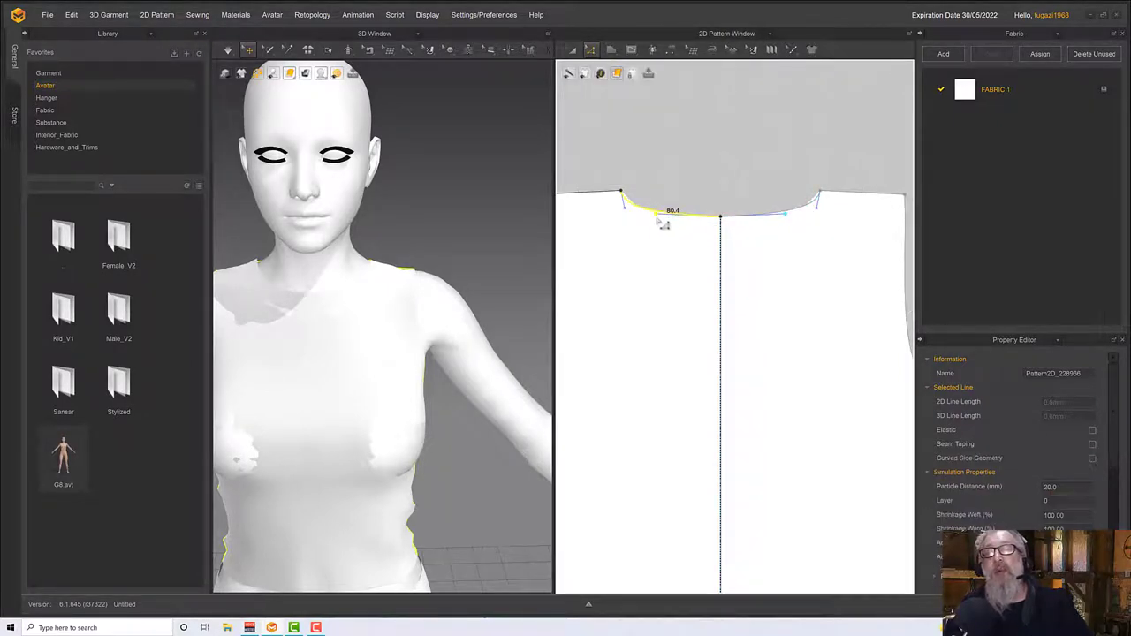
# Examine the simulated top's rounded neckline and shoulder fit from the side and front against the panel shapes
pyautogui.moveTo(454, 306); pyautogui.dragTo(424, 322, button='right')
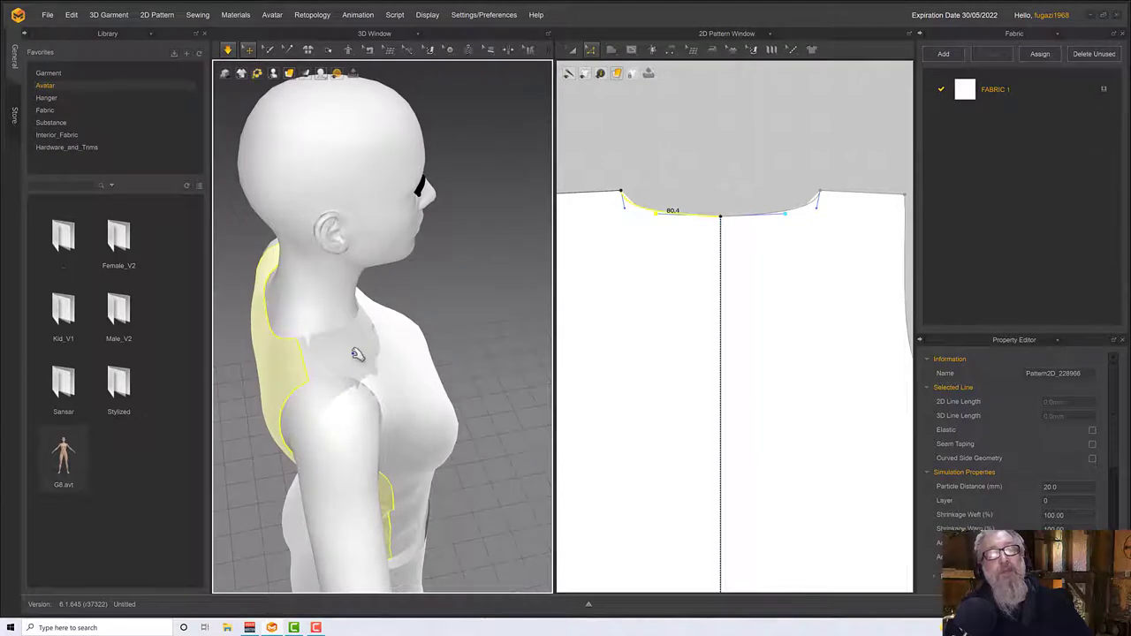
pyautogui.moveTo(644, 310); pyautogui.dragTo(749, 319, button='middle')
pyautogui.scroll(-3, 695, 311)
pyautogui.moveTo(692, 310); pyautogui.dragTo(759, 318, button='right')
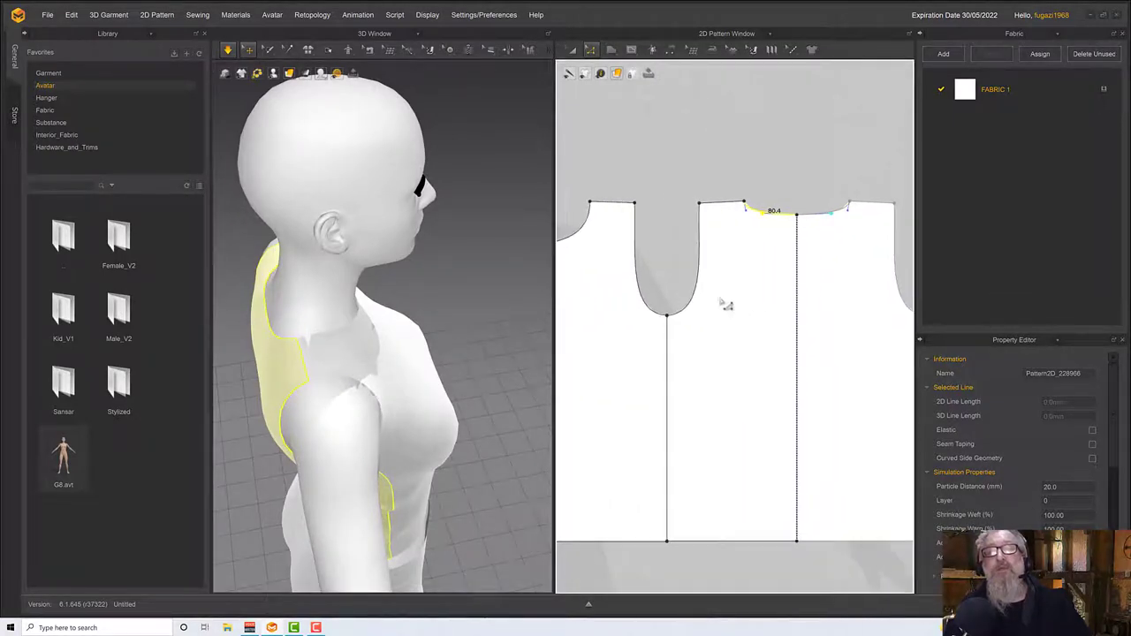
pyautogui.moveTo(398, 303); pyautogui.dragTo(313, 327, button='right')
pyautogui.click(309, 331)
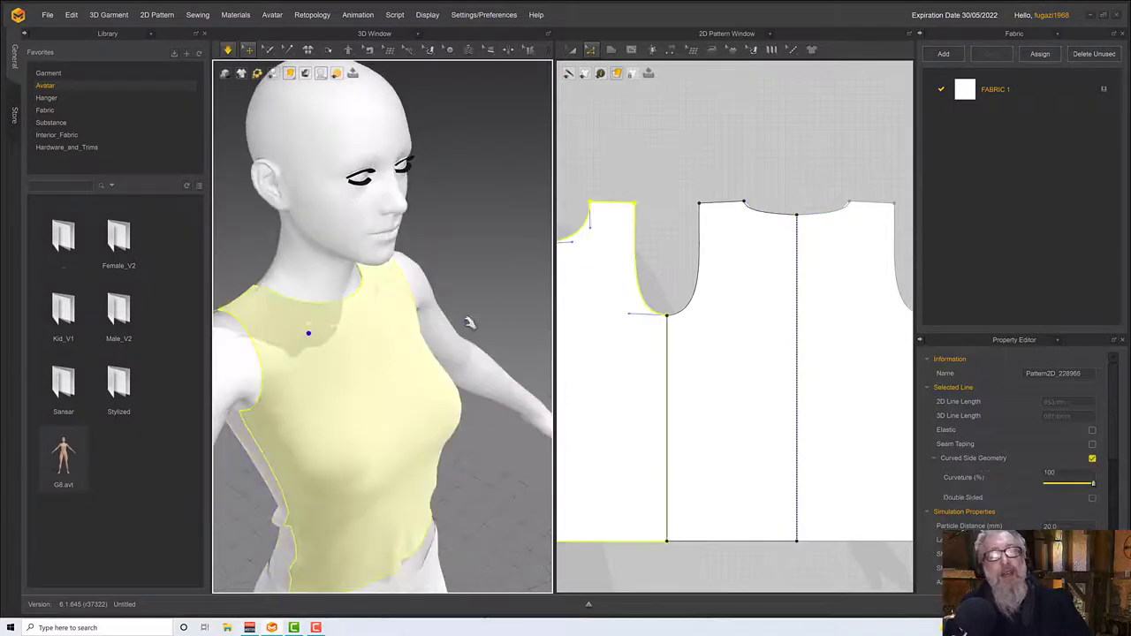
pyautogui.moveTo(650, 248); pyautogui.dragTo(820, 283, button='right')
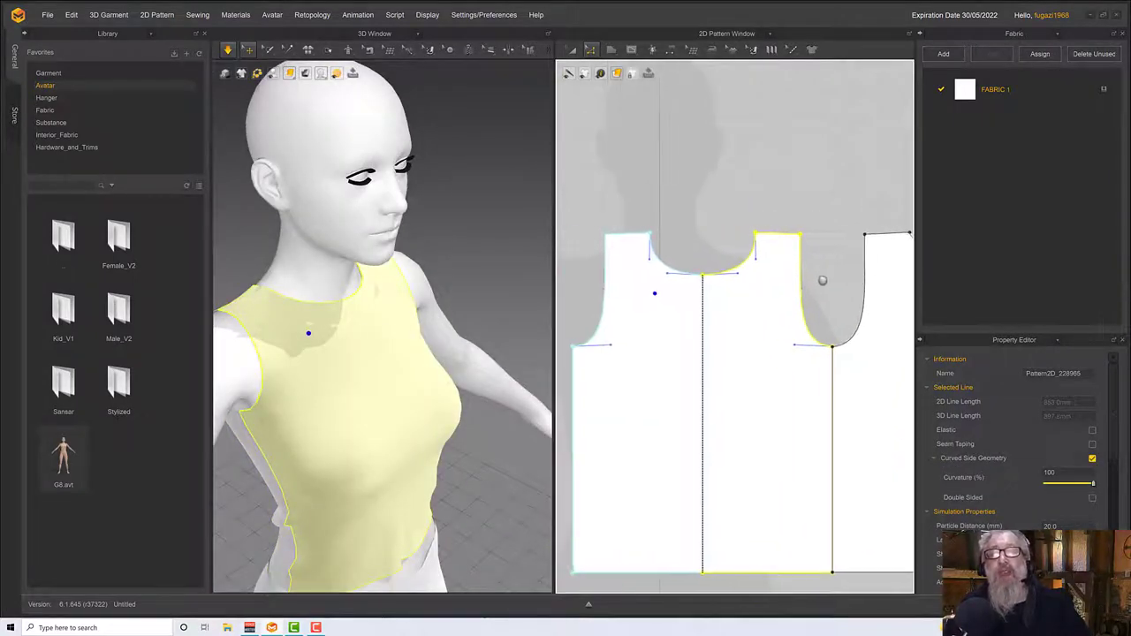
pyautogui.moveTo(379, 306); pyautogui.dragTo(442, 309, button='right')
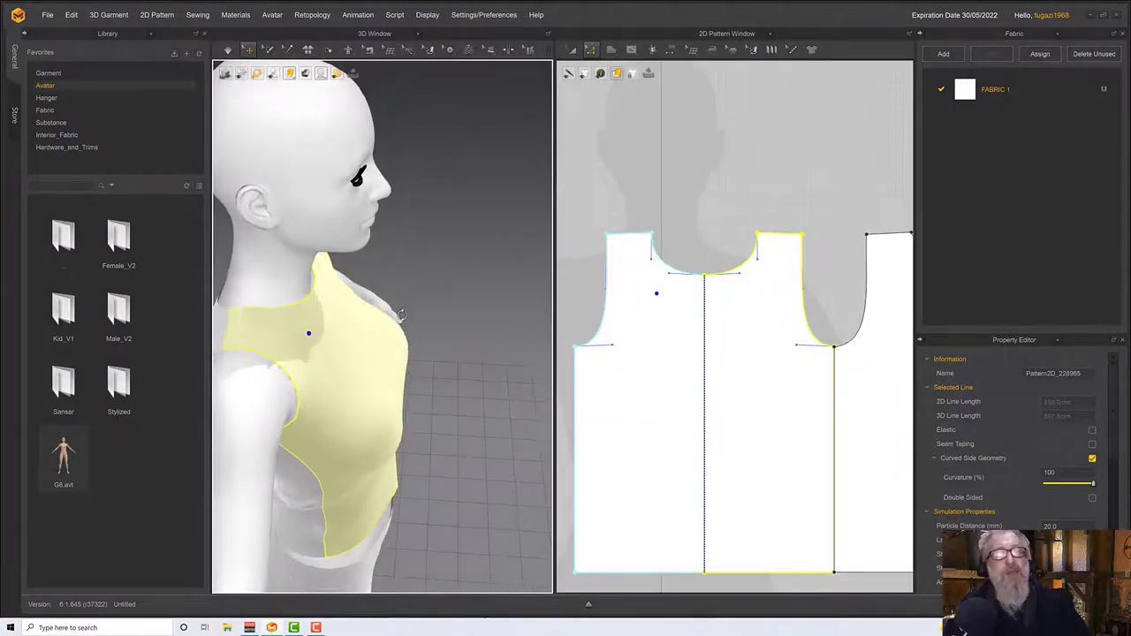
# Level the front panel's shoulder lines by aligning all four of their end points with Align Middle
pyautogui.click(629, 235)
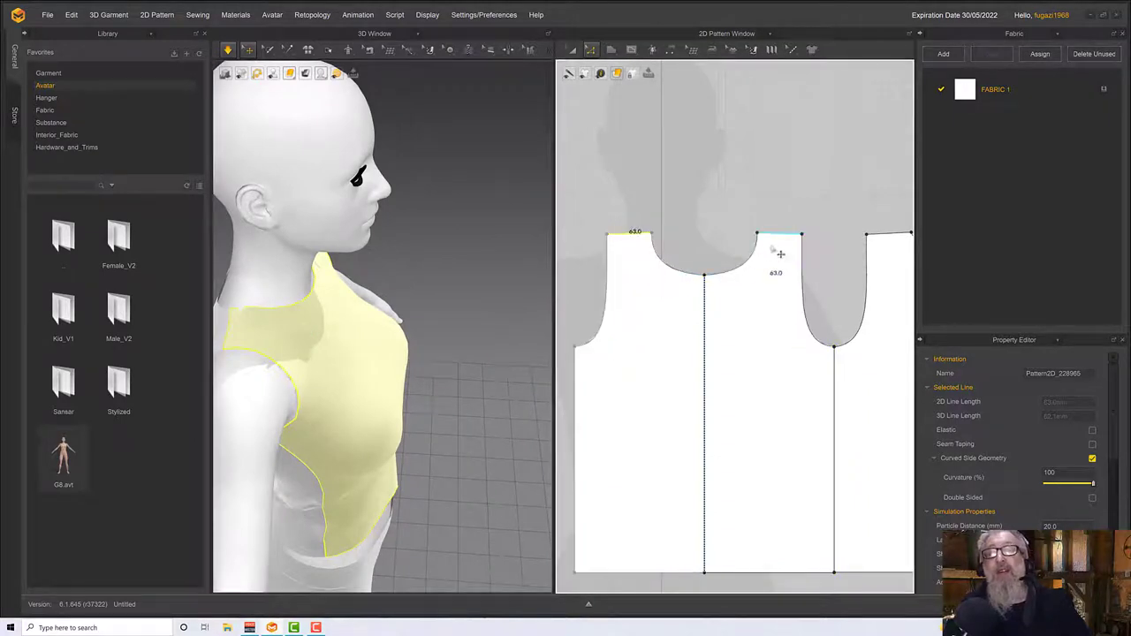
pyautogui.click(595, 226)
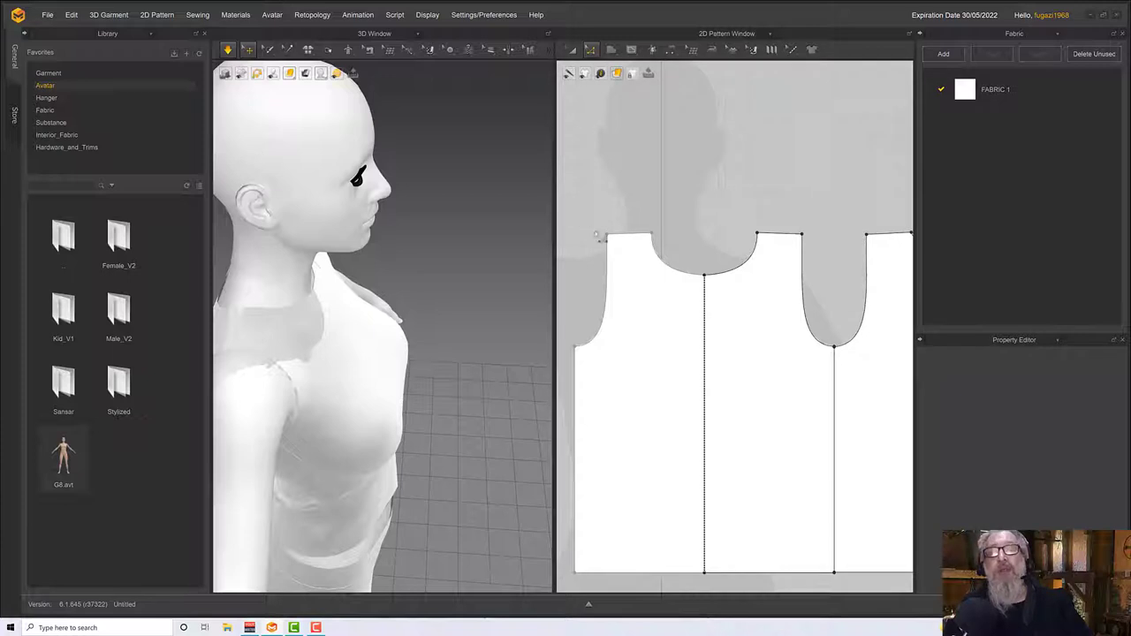
pyautogui.click(757, 227)
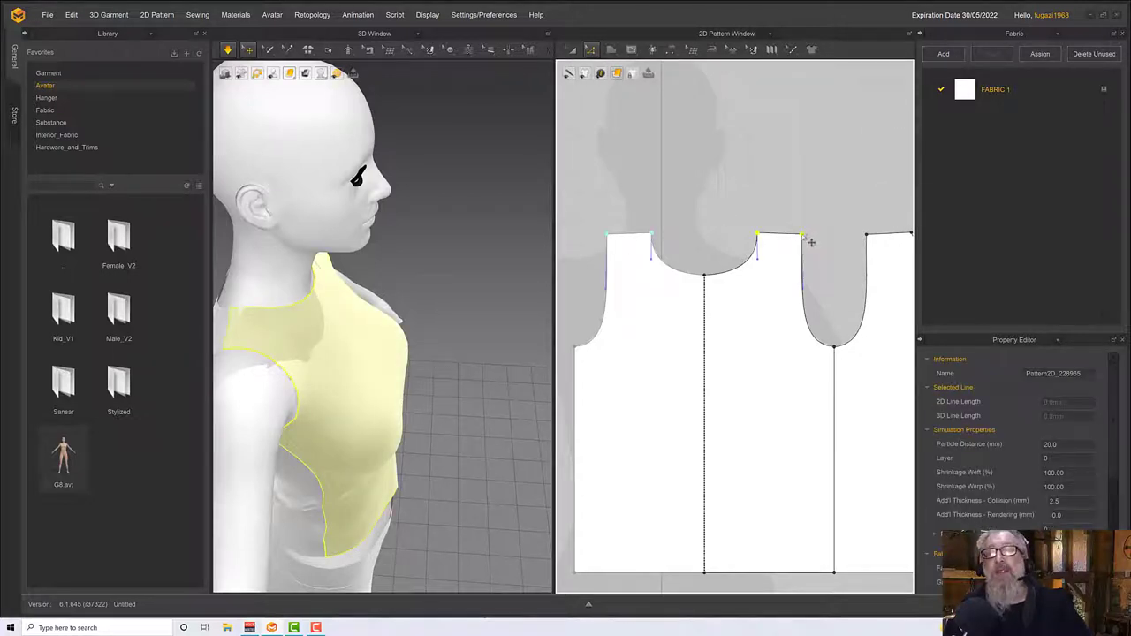
pyautogui.rightClick(802, 237)
pyautogui.moveTo(819, 279)
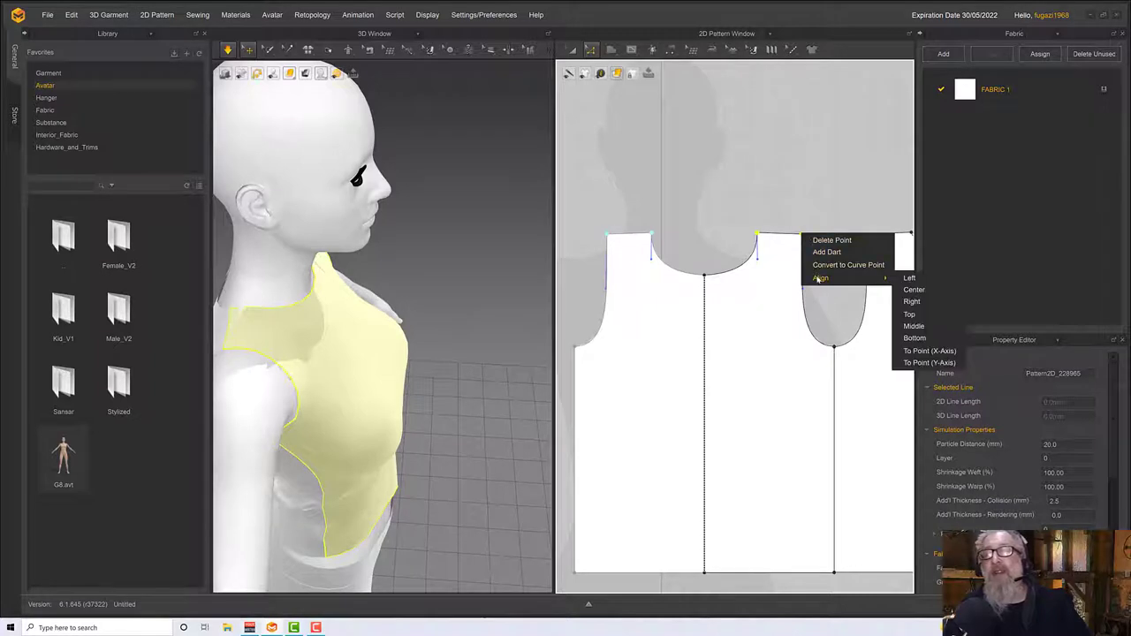
pyautogui.click(924, 327)
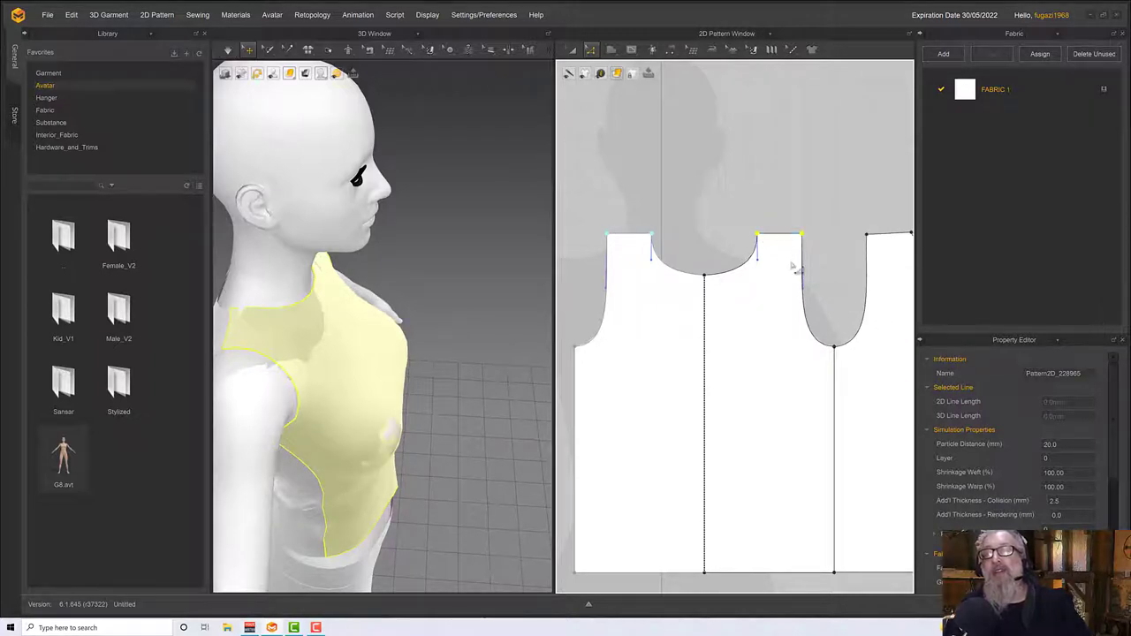
# Level the back panel's shoulder lines by aligning their end points with Align Middle
pyautogui.moveTo(794, 267); pyautogui.dragTo(750, 252, button='right')
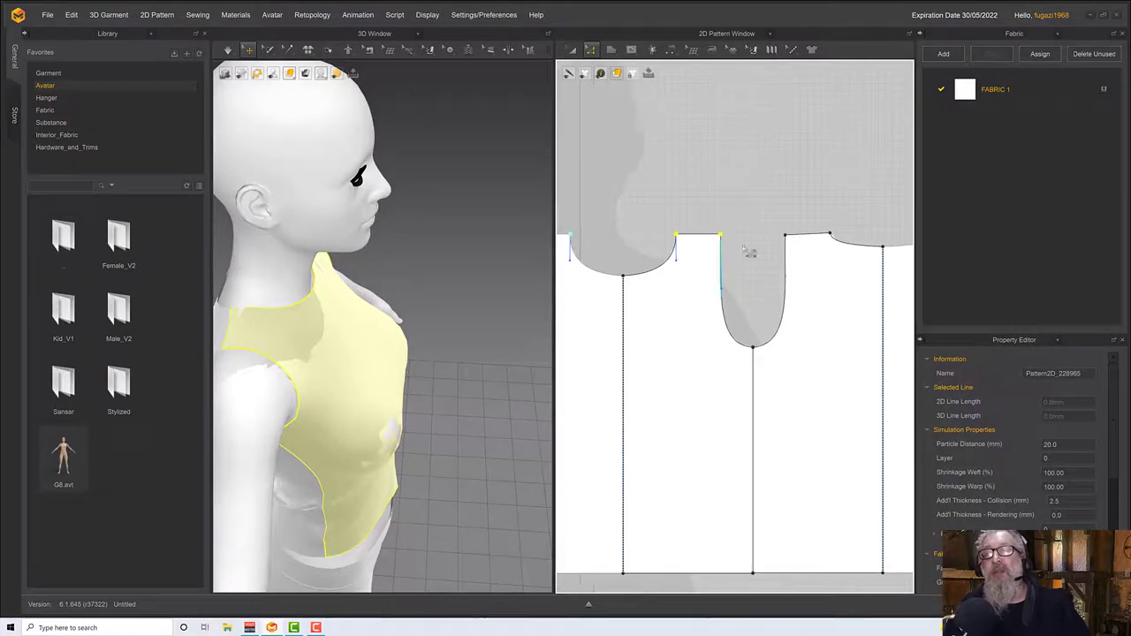
pyautogui.click(795, 236)
pyautogui.rightClick(830, 237)
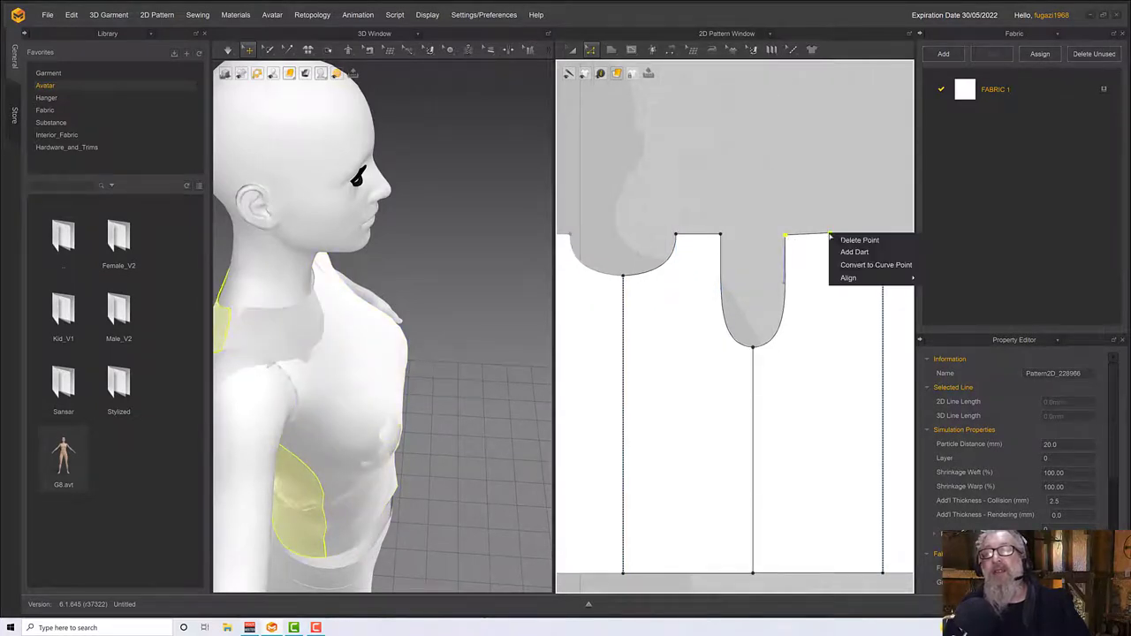
pyautogui.moveTo(854, 278)
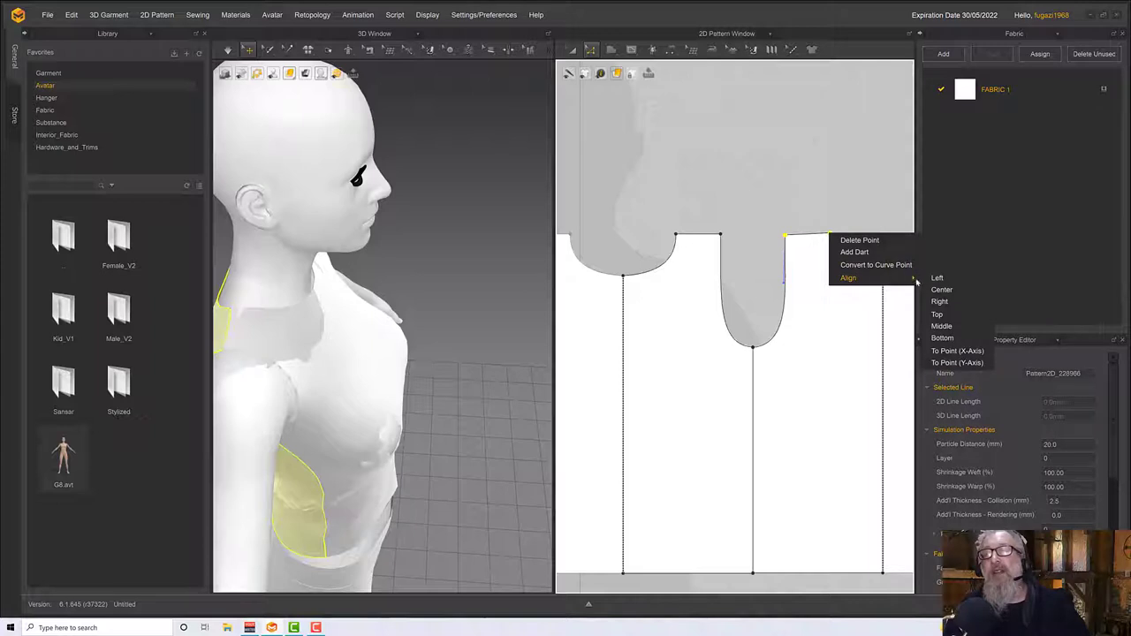
pyautogui.click(939, 326)
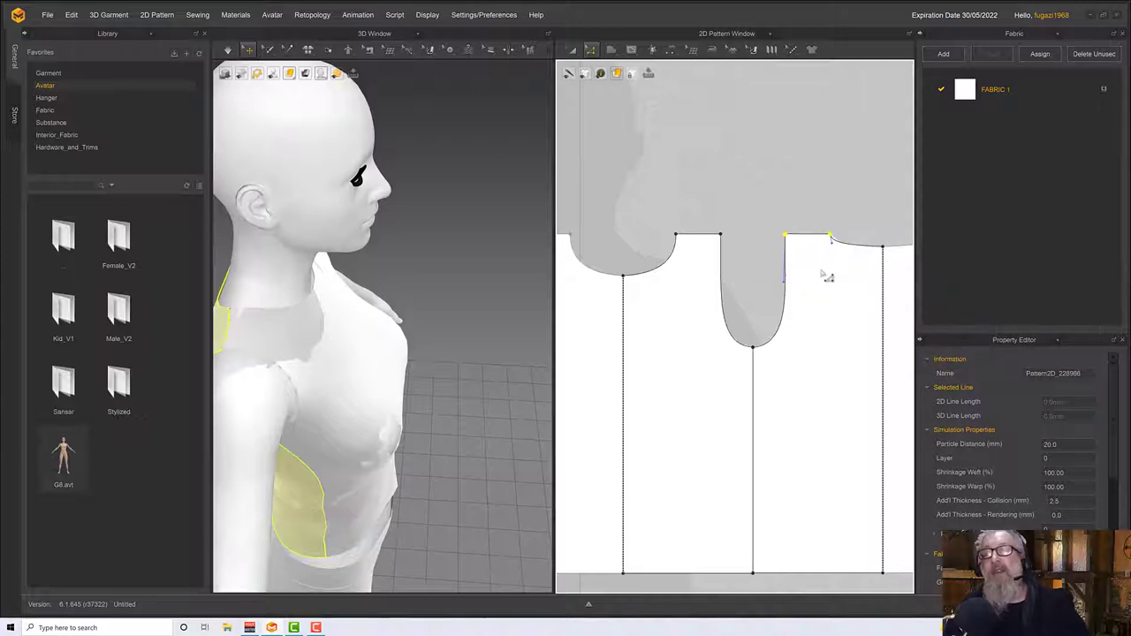
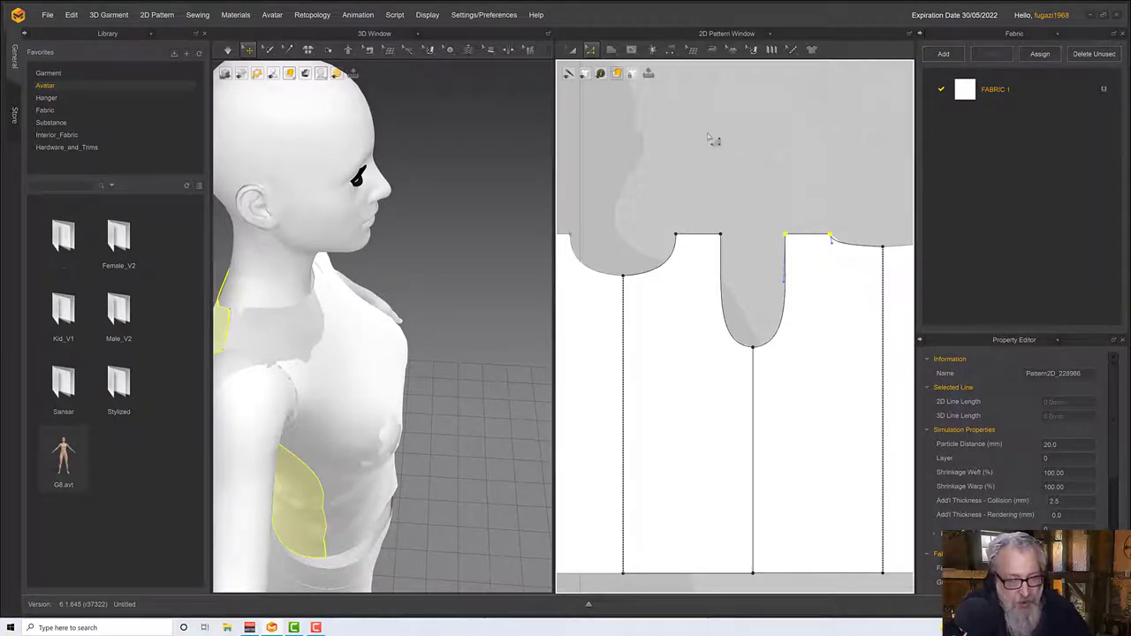
# Simulate the top and tug at its front so it settles over the avatar's torso
pyautogui.moveTo(429, 399); pyautogui.dragTo(426, 370, button='right')
pyautogui.press('space')
pyautogui.click(438, 424)
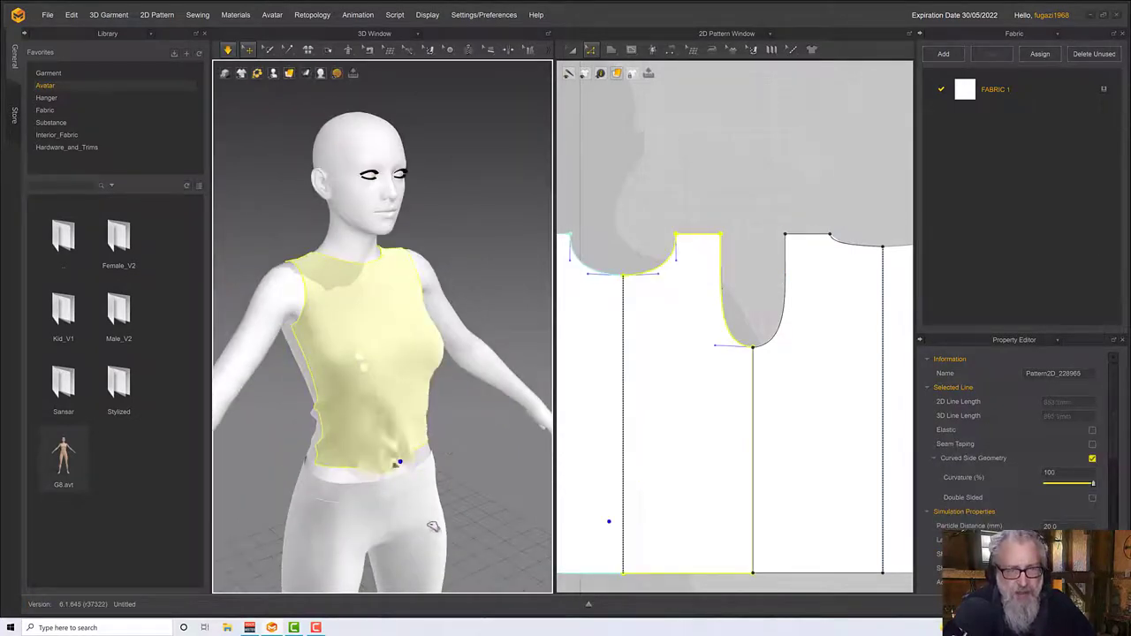
pyautogui.moveTo(392, 424); pyautogui.dragTo(398, 451, button='right')
pyautogui.scroll(-3, 658, 454)
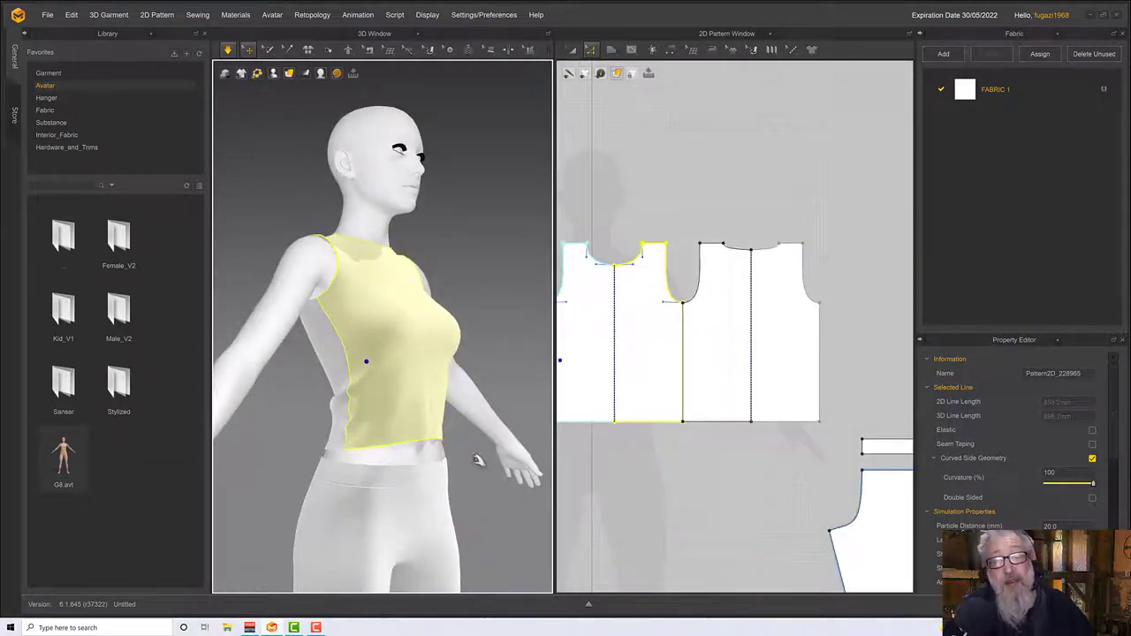
# Lengthen the front and back panels together by lowering their hem edges, making the side edges about 407 mm long
pyautogui.moveTo(617, 457); pyautogui.dragTo(738, 426, button='right')
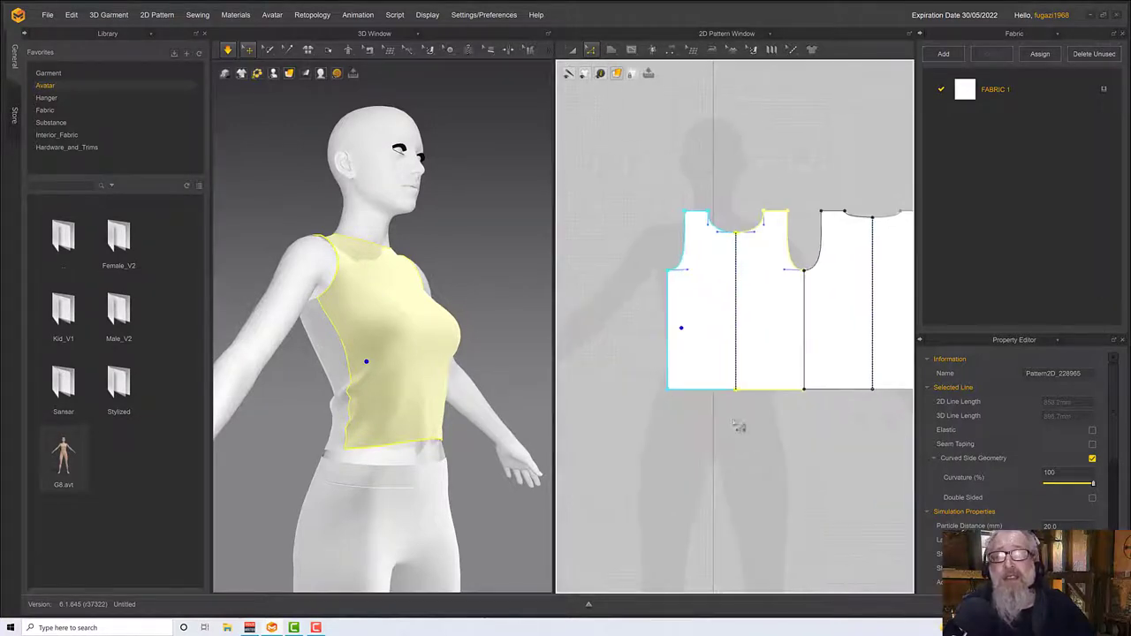
pyautogui.click(727, 399)
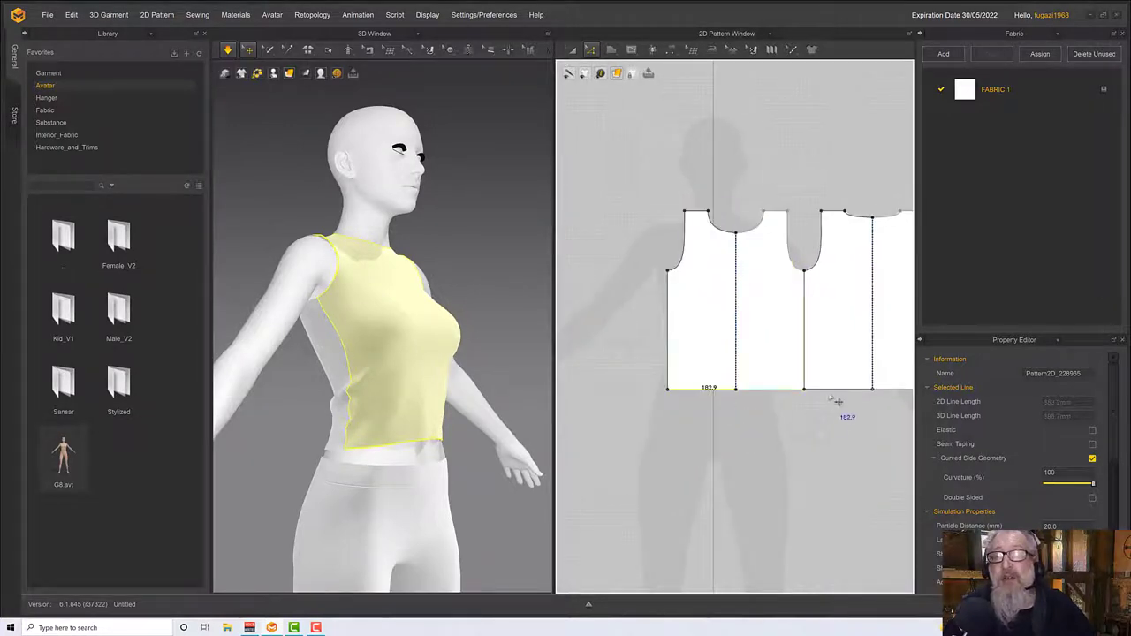
pyautogui.moveTo(838, 399); pyautogui.dragTo(838, 418)
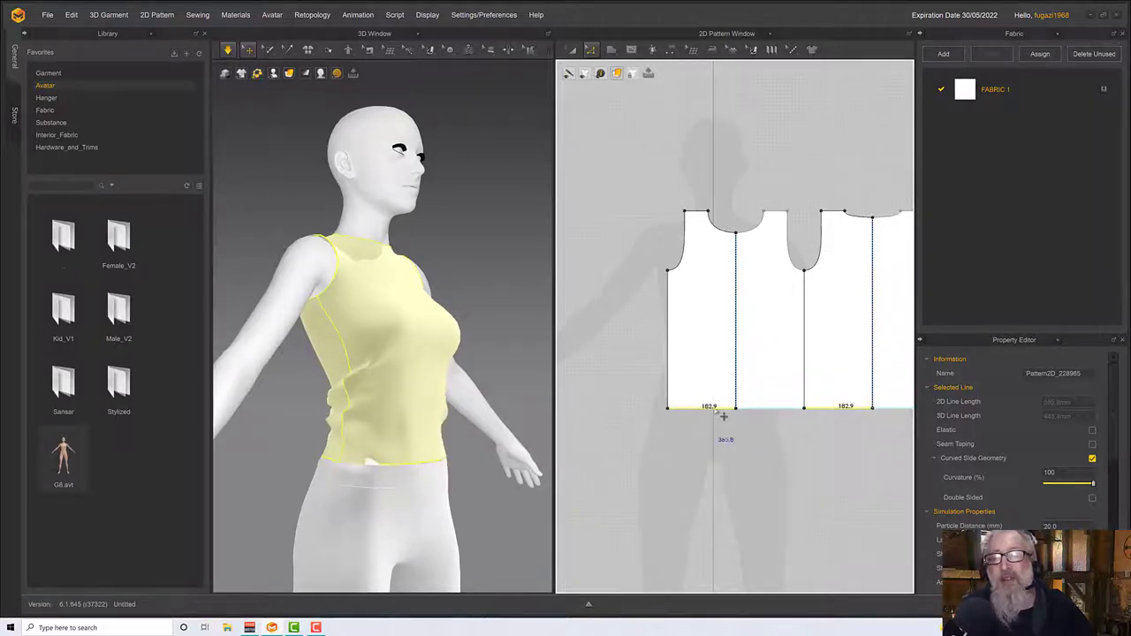
pyautogui.moveTo(722, 415); pyautogui.dragTo(735, 447)
pyautogui.moveTo(435, 475); pyautogui.dragTo(410, 451, button='right')
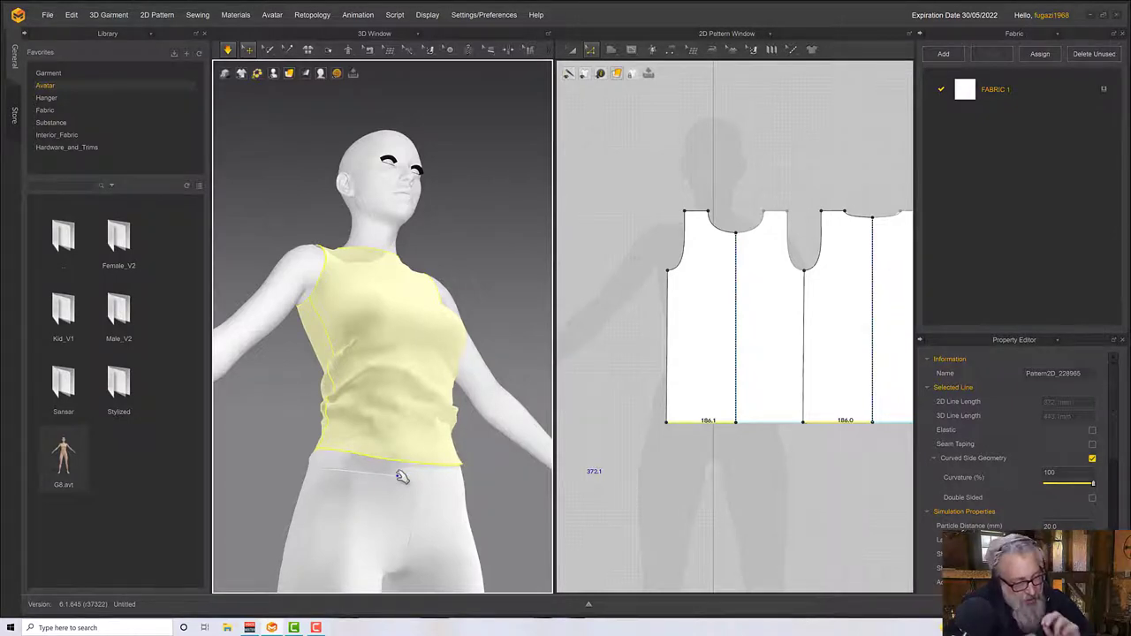
# Show the Strain Map on the garments, with the avatar viewed from the front
pyautogui.moveTo(438, 373); pyautogui.dragTo(510, 414, button='right')
pyautogui.press('2')
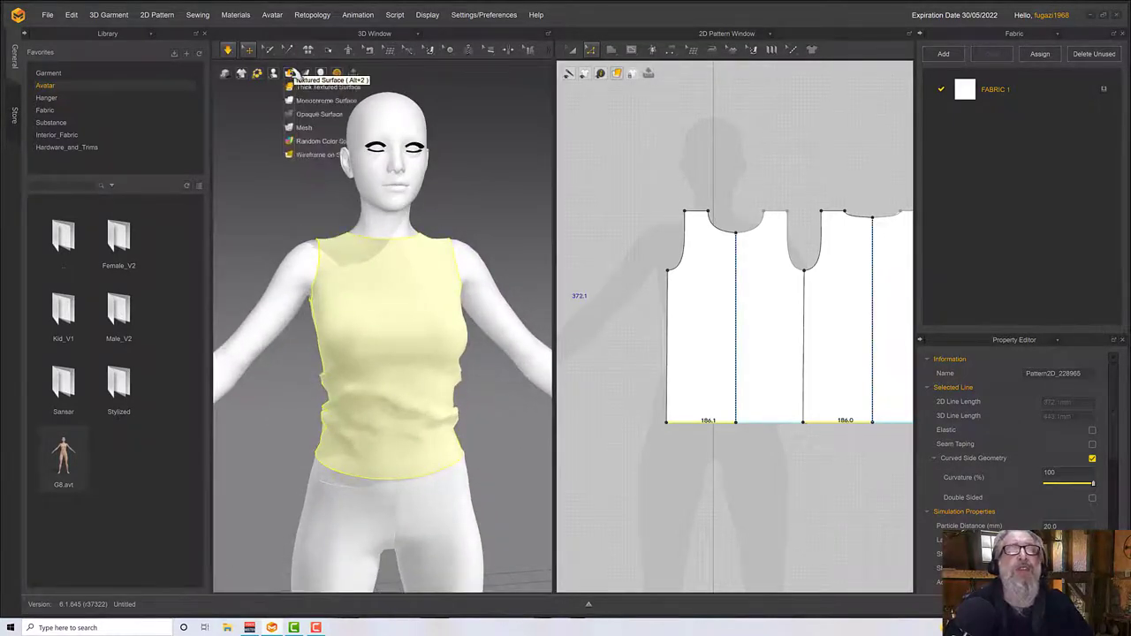
pyautogui.moveTo(306, 71)
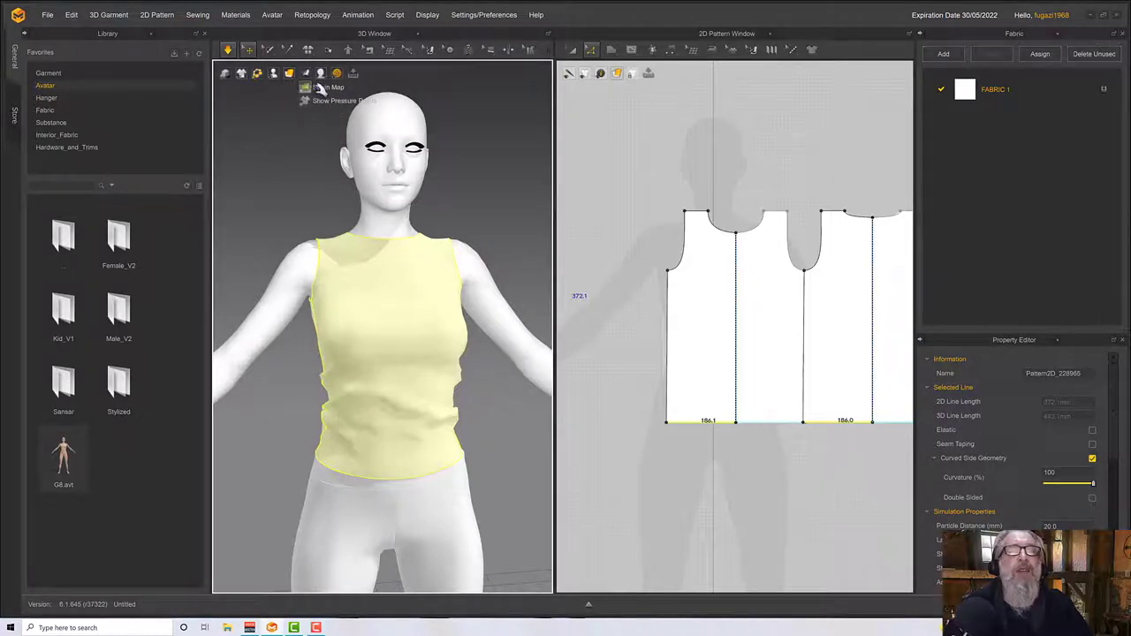
pyautogui.click(321, 88)
pyautogui.moveTo(394, 318); pyautogui.dragTo(341, 331, button='right')
# Separate the front and back panels horizontally with Transform Pattern, leaving a gap between their side edges
pyautogui.moveTo(619, 308); pyautogui.dragTo(559, 306, button='middle')
pyautogui.scroll(-2, 618, 314)
pyautogui.click(572, 50)
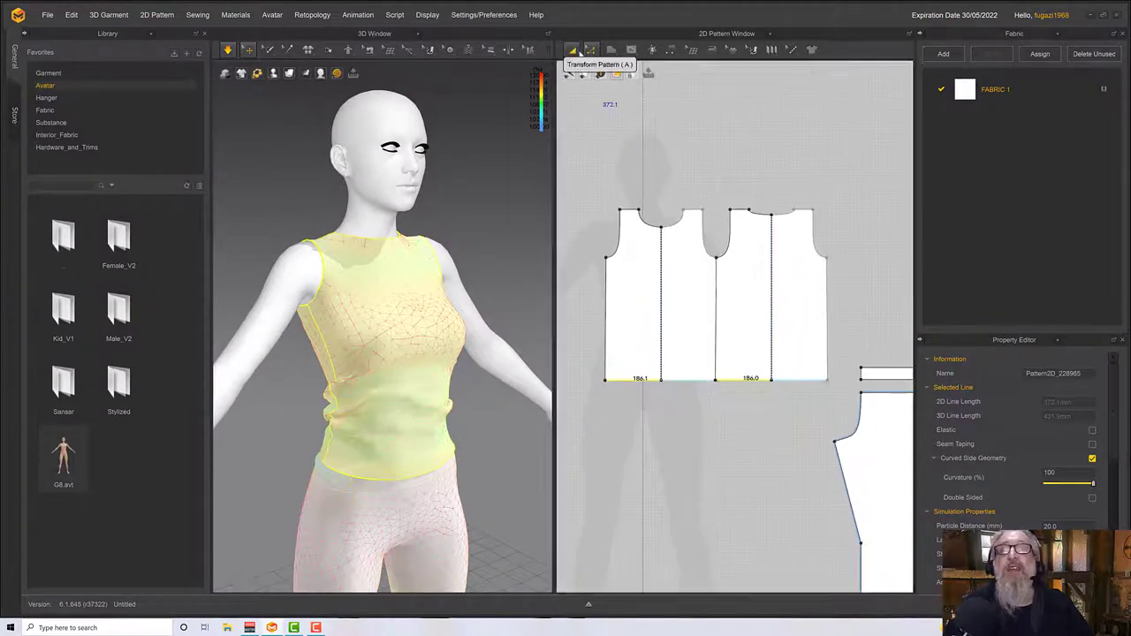
pyautogui.click(687, 297)
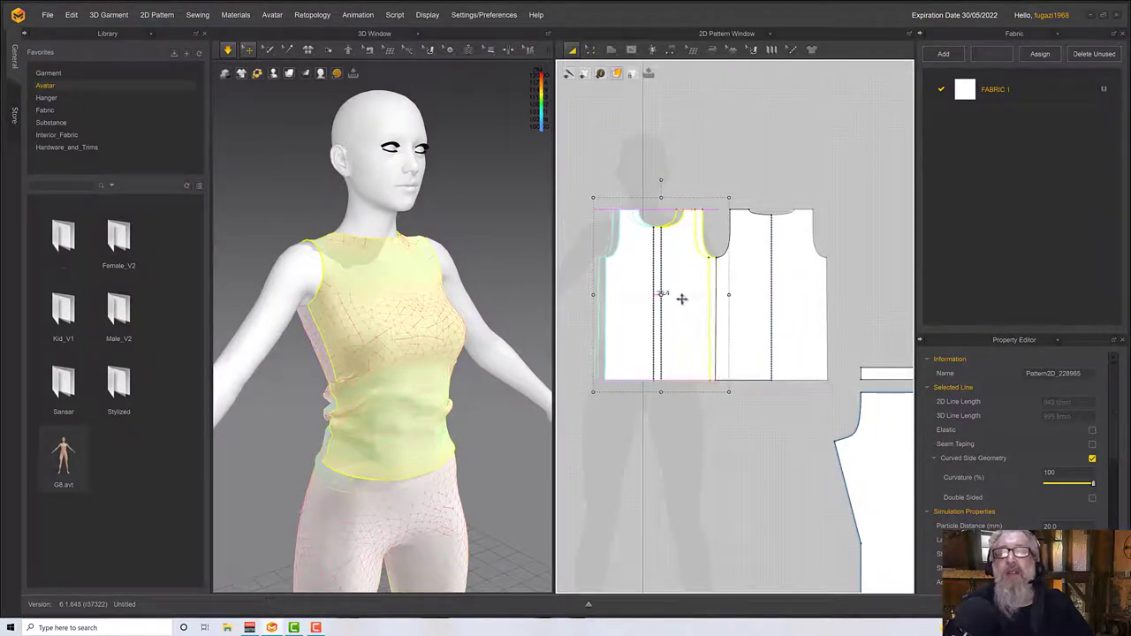
pyautogui.moveTo(775, 295); pyautogui.dragTo(802, 293)
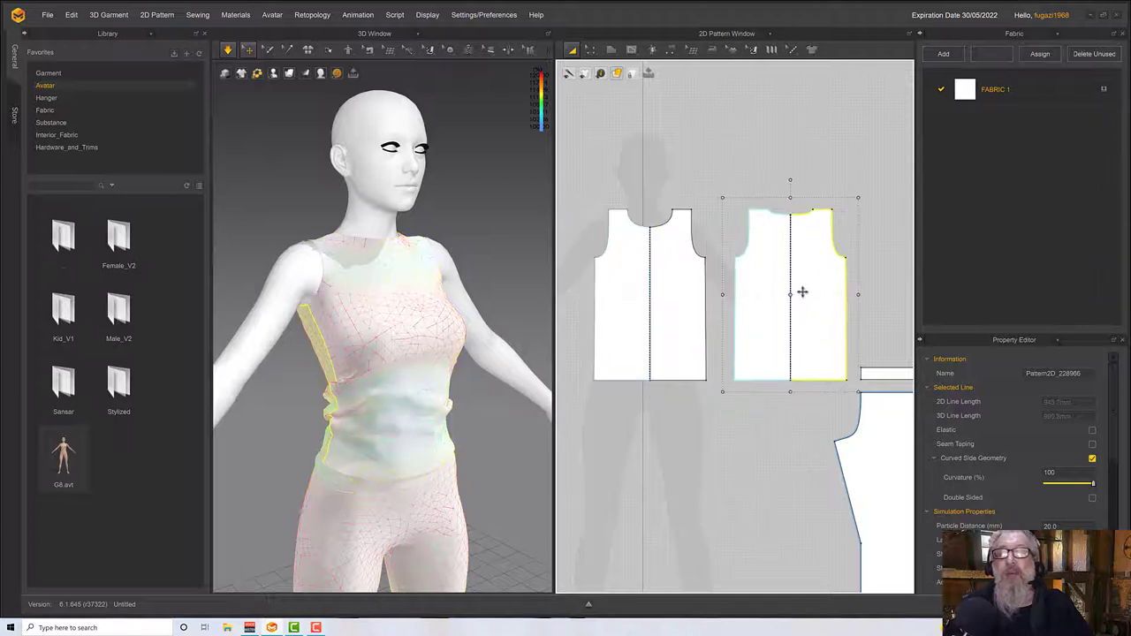
# Widen the front and back panels by moving their side edges outward with Edit Pattern, making each half hem about 204 mm
pyautogui.click(591, 51)
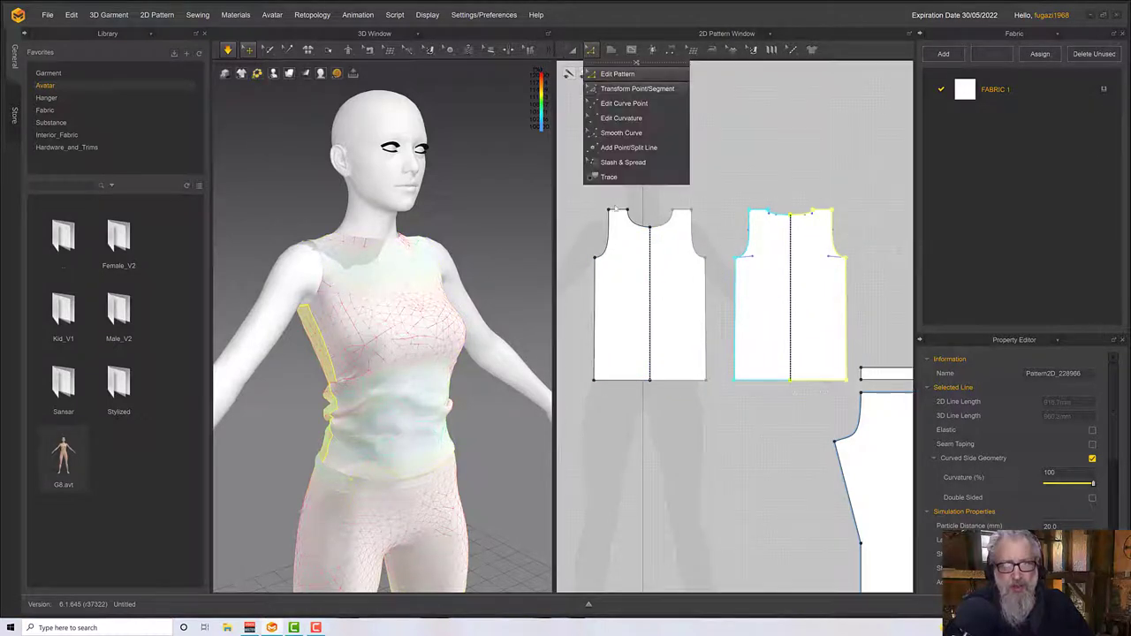
pyautogui.click(604, 320)
pyautogui.moveTo(604, 320); pyautogui.dragTo(599, 323)
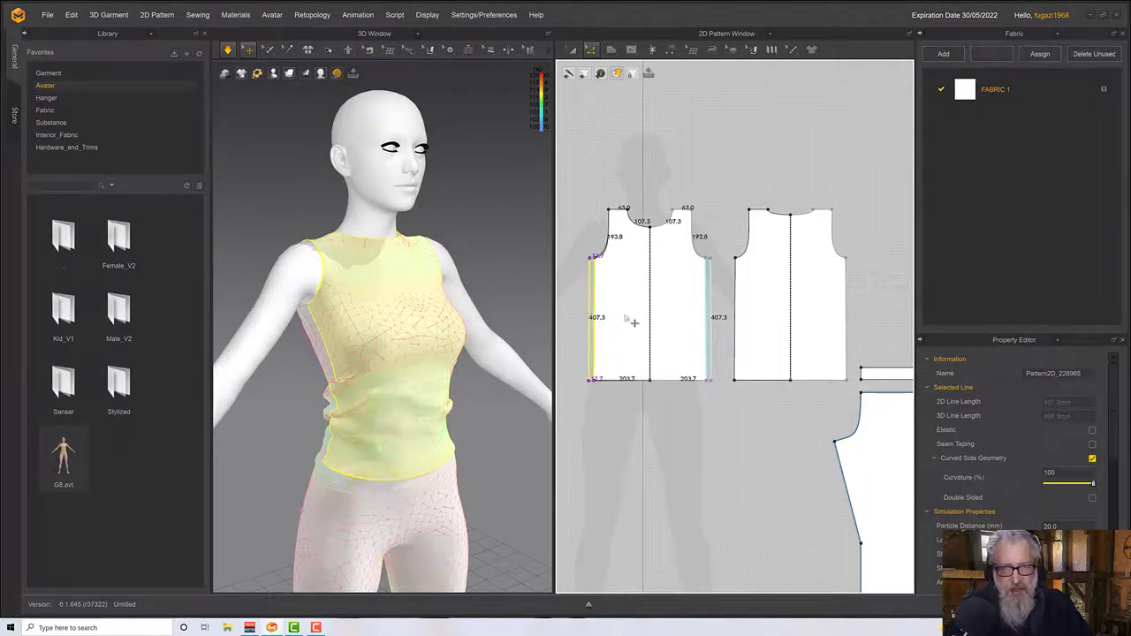
pyautogui.click(733, 318)
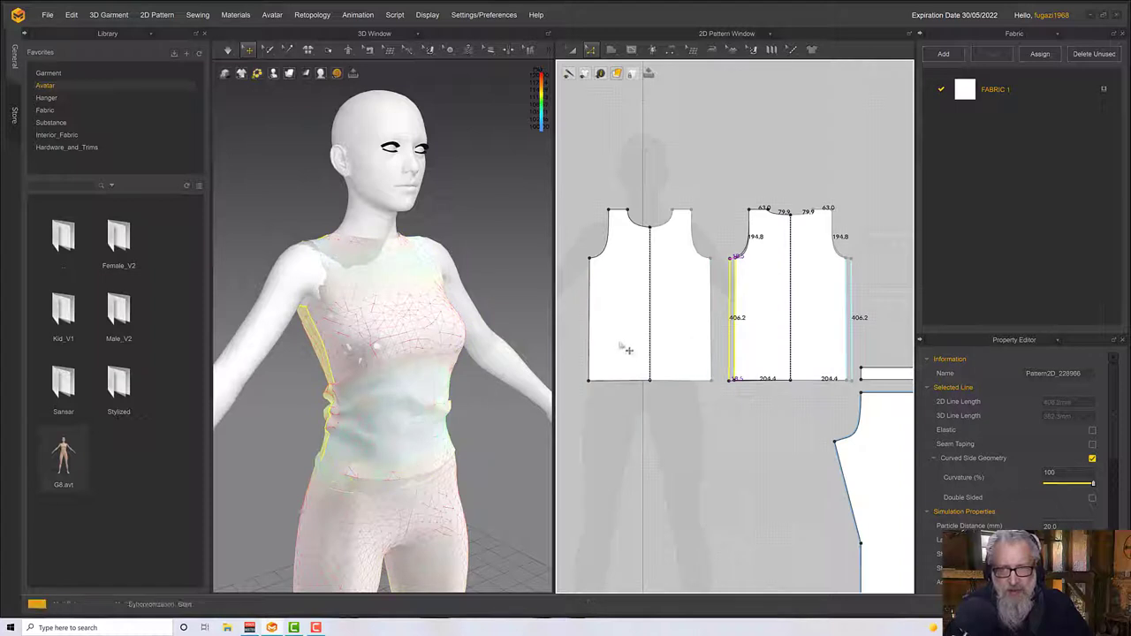
# Simulate the widened top and pull the lower corners of its back hem down over the trousers' waist
pyautogui.moveTo(491, 378); pyautogui.dragTo(469, 369, button='right')
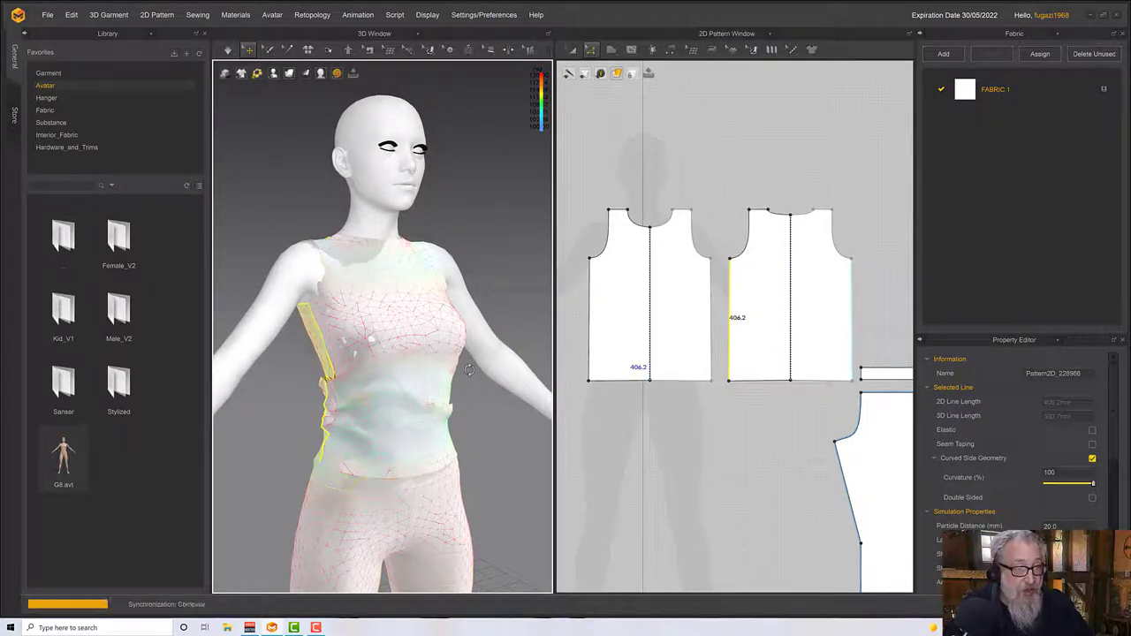
pyautogui.moveTo(445, 396); pyautogui.dragTo(548, 394, button='right')
pyautogui.press('space')
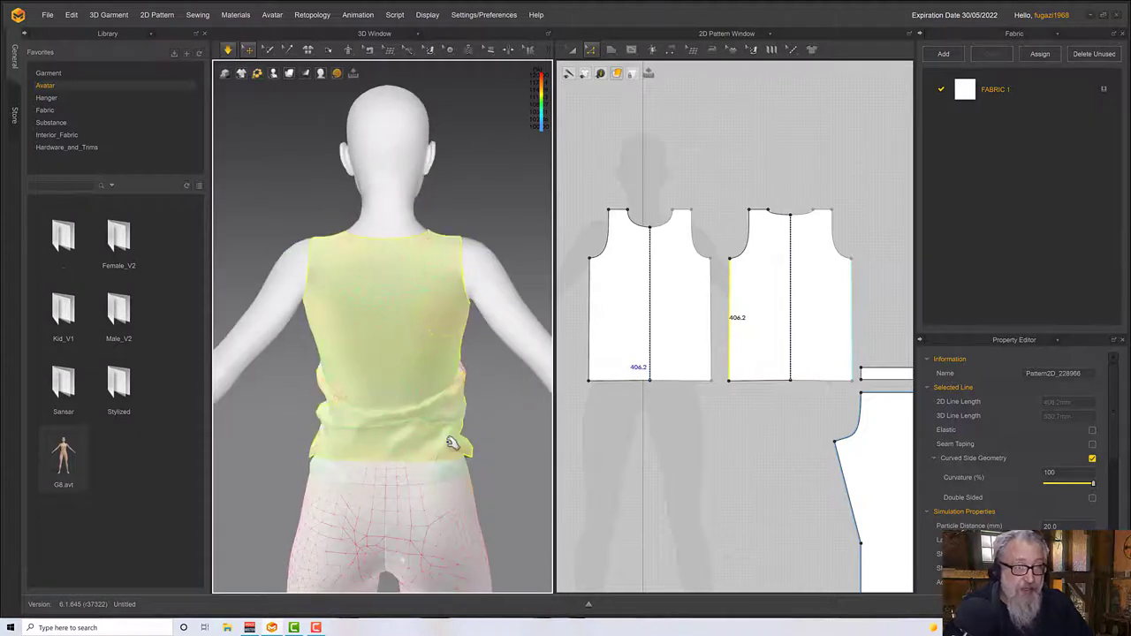
pyautogui.moveTo(454, 444)
pyautogui.mouseDown()
pyautogui.moveTo(465, 487)
pyautogui.moveTo(456, 466)
pyautogui.mouseUp()
pyautogui.moveTo(350, 449); pyautogui.dragTo(335, 470)
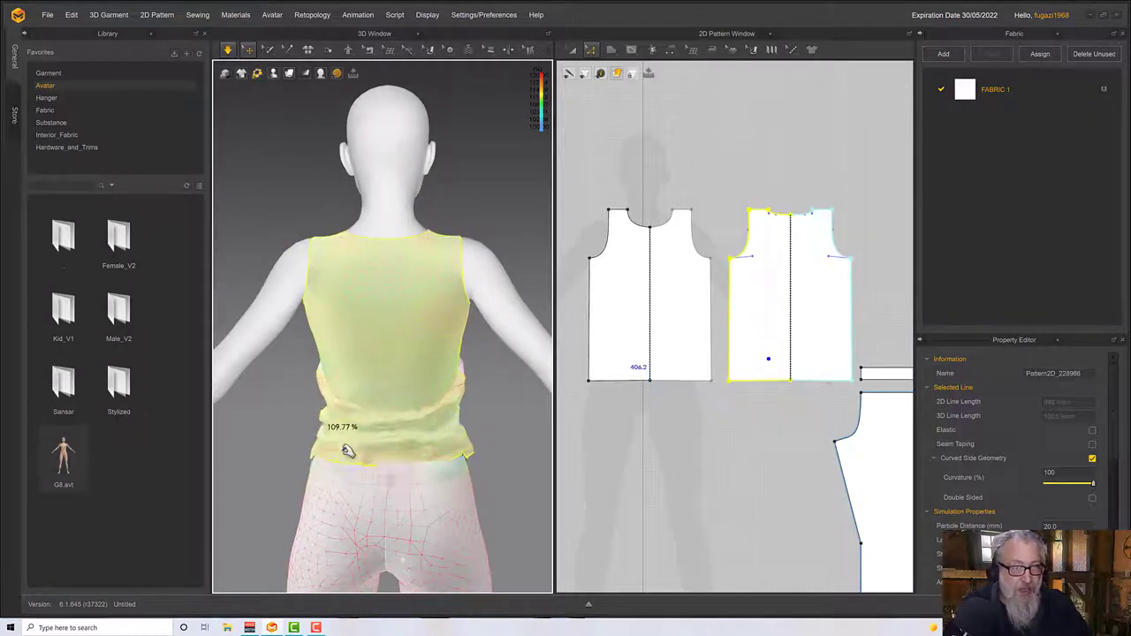
pyautogui.moveTo(348, 449); pyautogui.dragTo(415, 447, button='right')
pyautogui.moveTo(326, 466); pyautogui.dragTo(379, 469)
pyautogui.moveTo(379, 469); pyautogui.dragTo(450, 402, button='right')
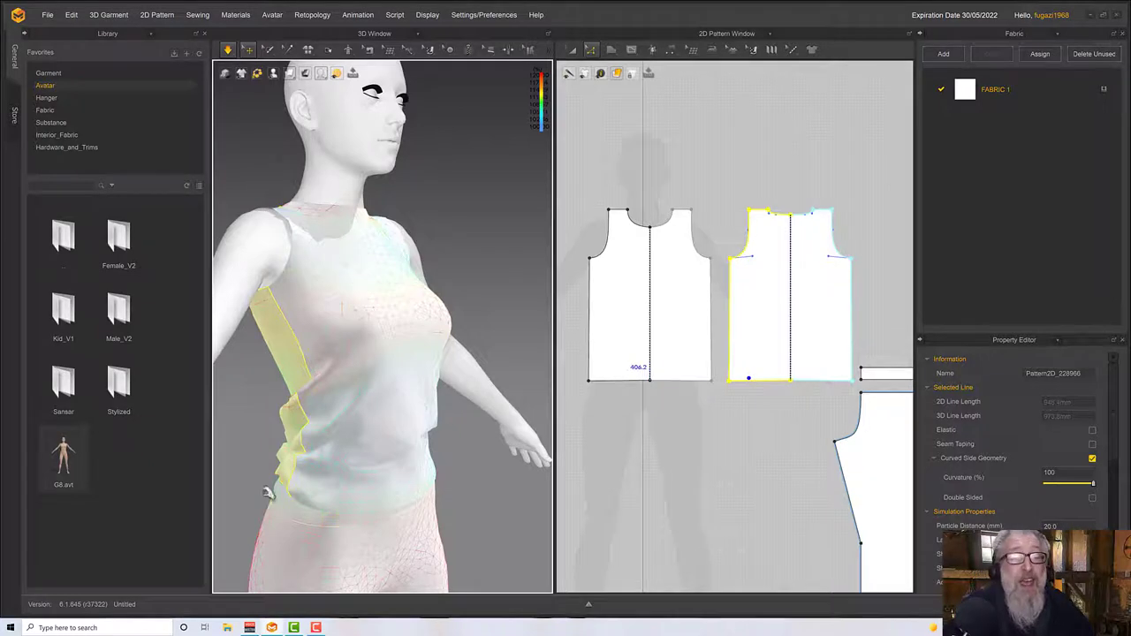
# Tug the top's lower back smooth during simulation and check the strain colours from the back and side
pyautogui.moveTo(332, 469); pyautogui.dragTo(403, 454, button='right')
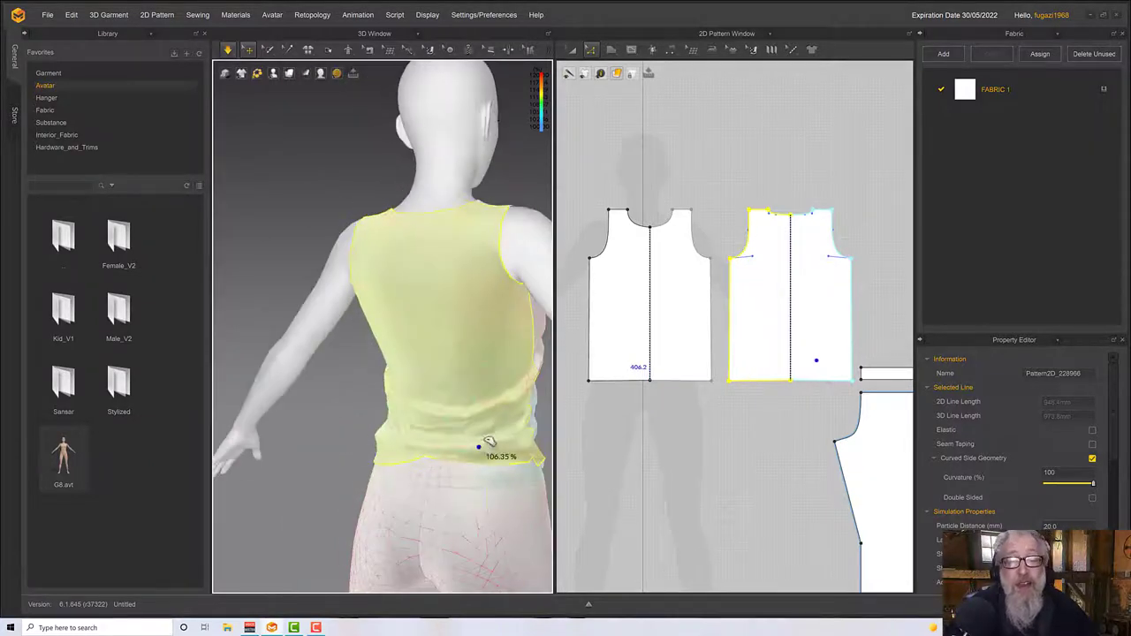
pyautogui.moveTo(487, 447)
pyautogui.mouseDown()
pyautogui.moveTo(497, 413)
pyautogui.moveTo(488, 404)
pyautogui.moveTo(484, 444)
pyautogui.mouseUp()
pyautogui.press('space')
pyautogui.moveTo(432, 443); pyautogui.dragTo(426, 483, button='right')
pyautogui.moveTo(424, 472); pyautogui.dragTo(421, 495, button='middle')
pyautogui.moveTo(421, 495); pyautogui.dragTo(494, 482, button='right')
pyautogui.press('space')
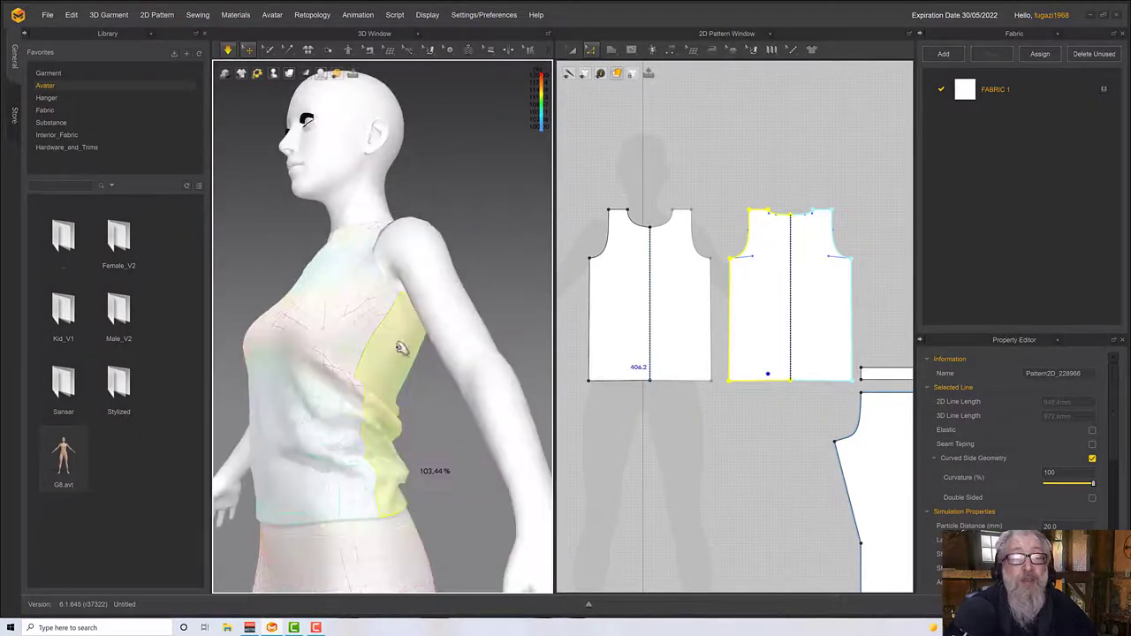
pyautogui.moveTo(351, 461); pyautogui.dragTo(450, 457, button='right')
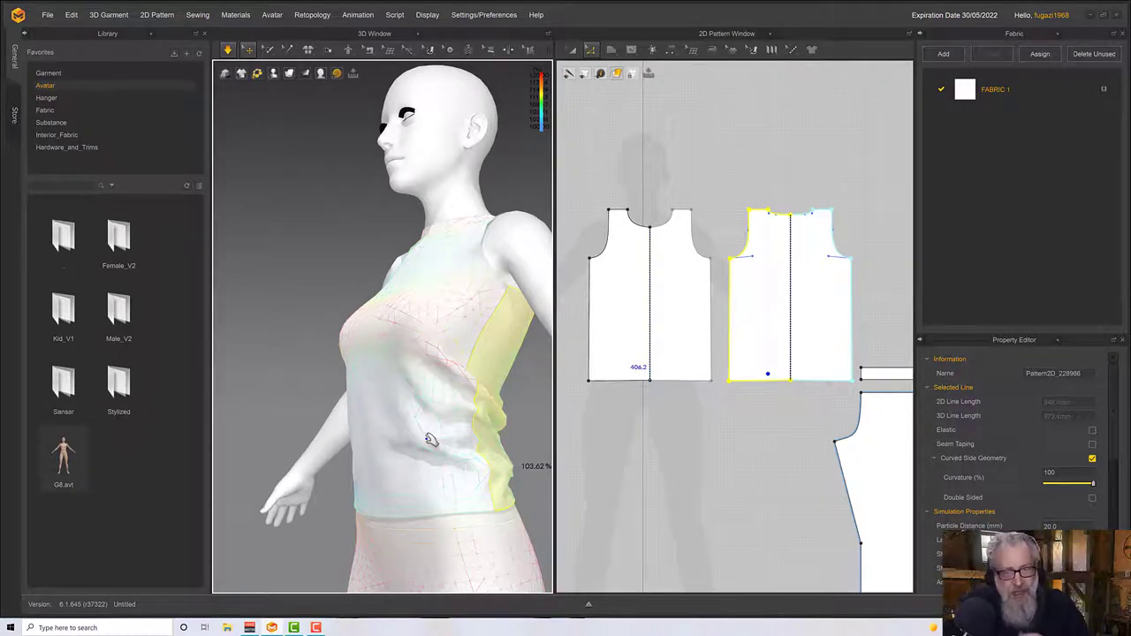
# Move the top's front and back panels together above the waistband and trouser patterns with Transform Pattern
pyautogui.scroll(2, 707, 461)
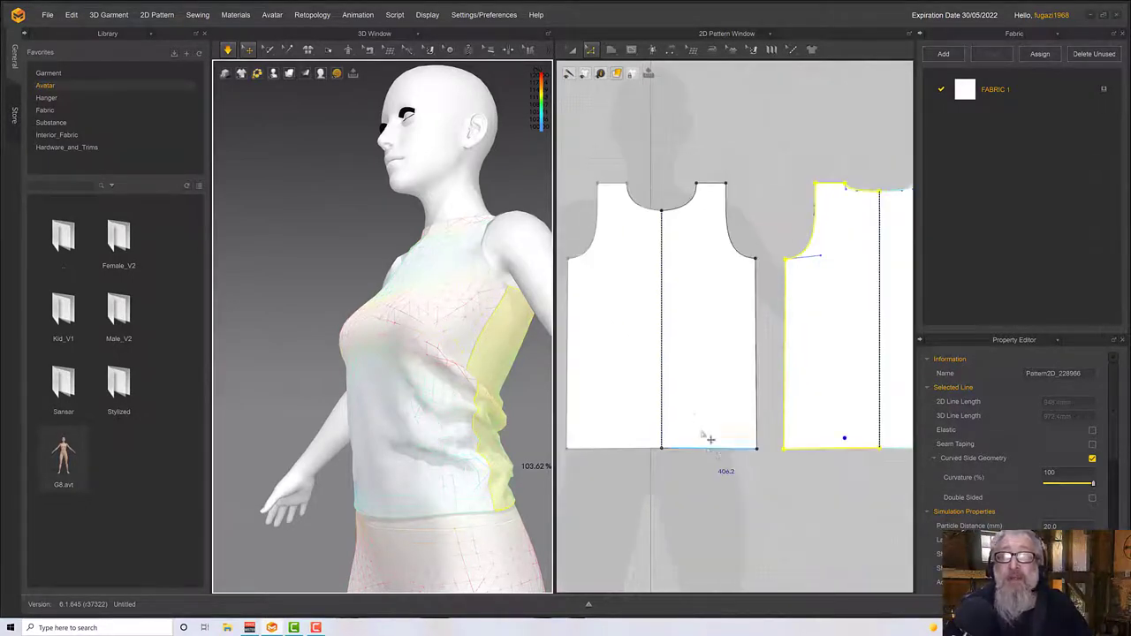
pyautogui.scroll(-3, 737, 371)
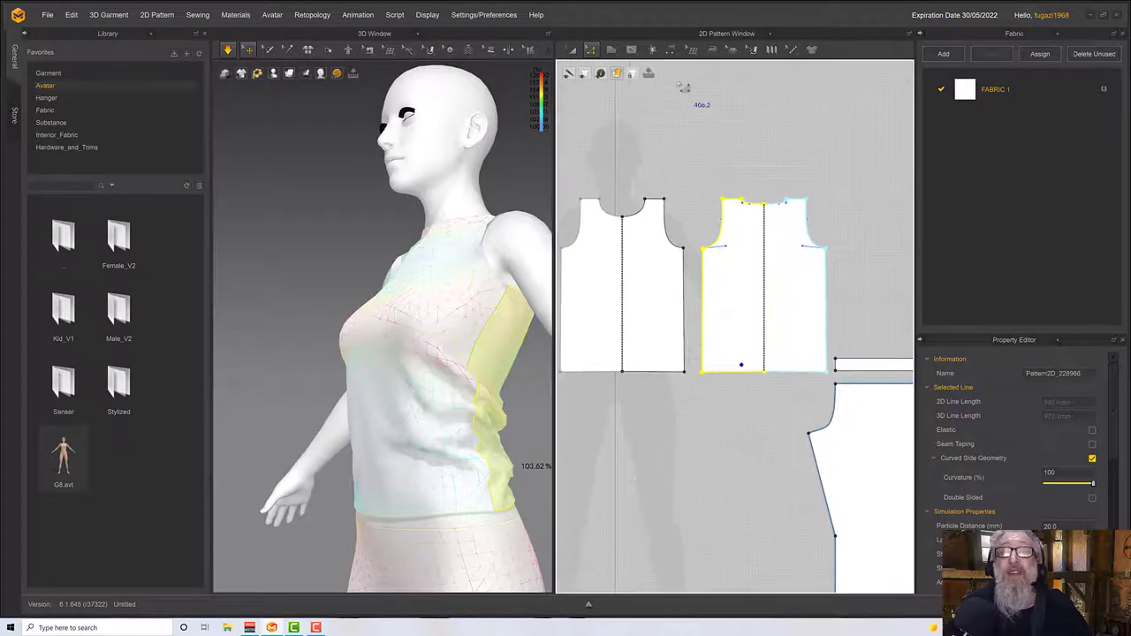
pyautogui.click(570, 50)
pyautogui.scroll(-2, 624, 99)
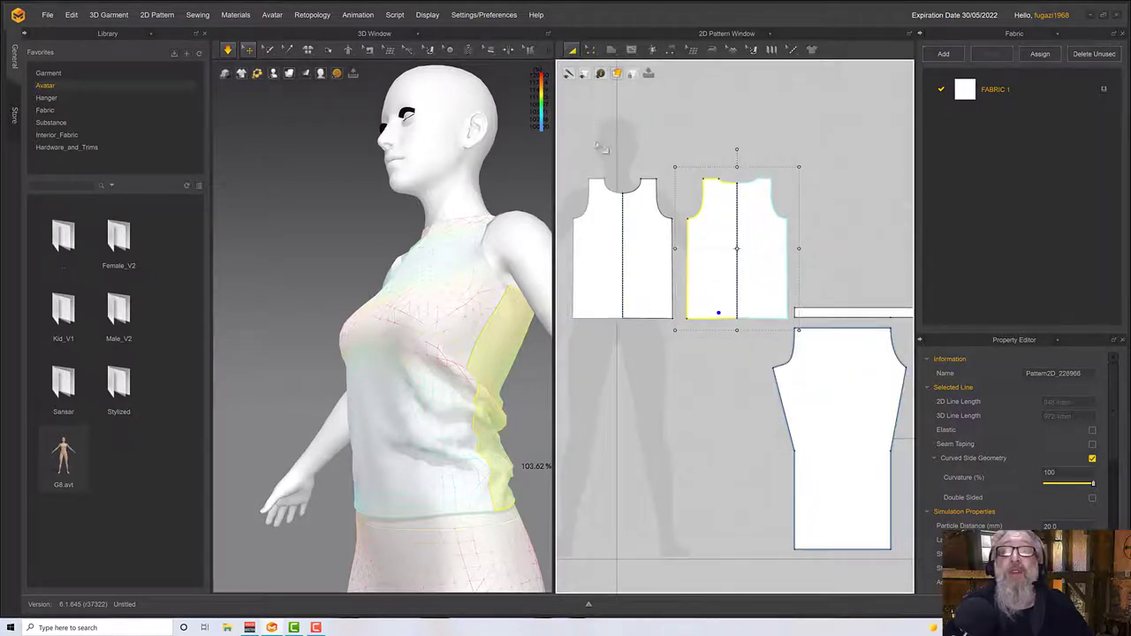
pyautogui.click(559, 151)
pyautogui.moveTo(561, 153); pyautogui.dragTo(800, 339)
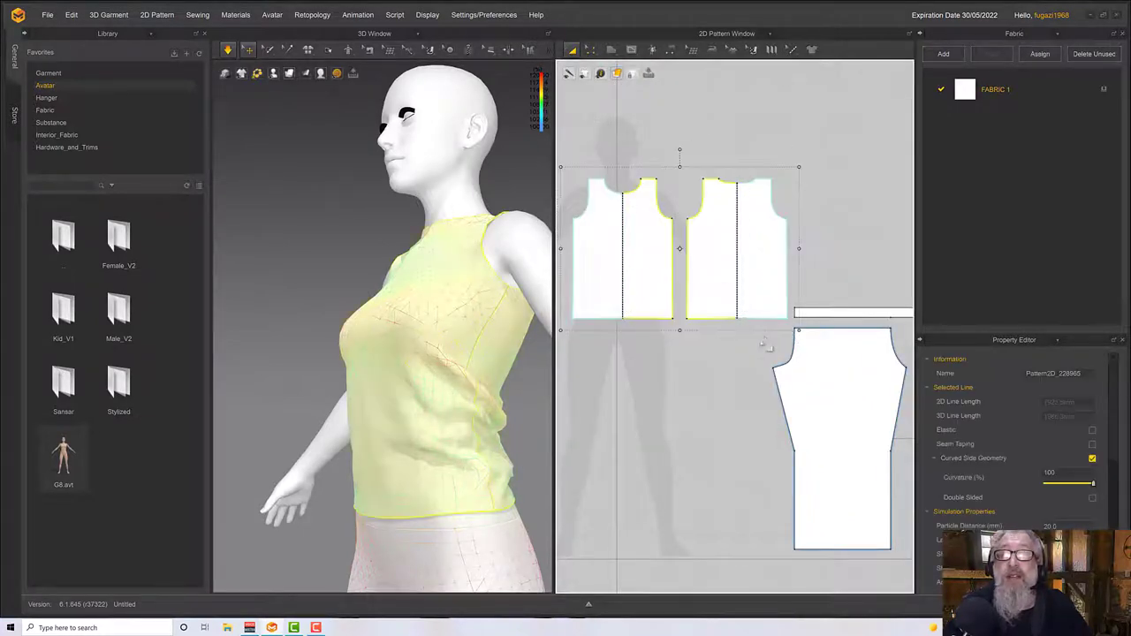
pyautogui.scroll(-1, 707, 332)
pyautogui.moveTo(654, 280); pyautogui.dragTo(822, 245)
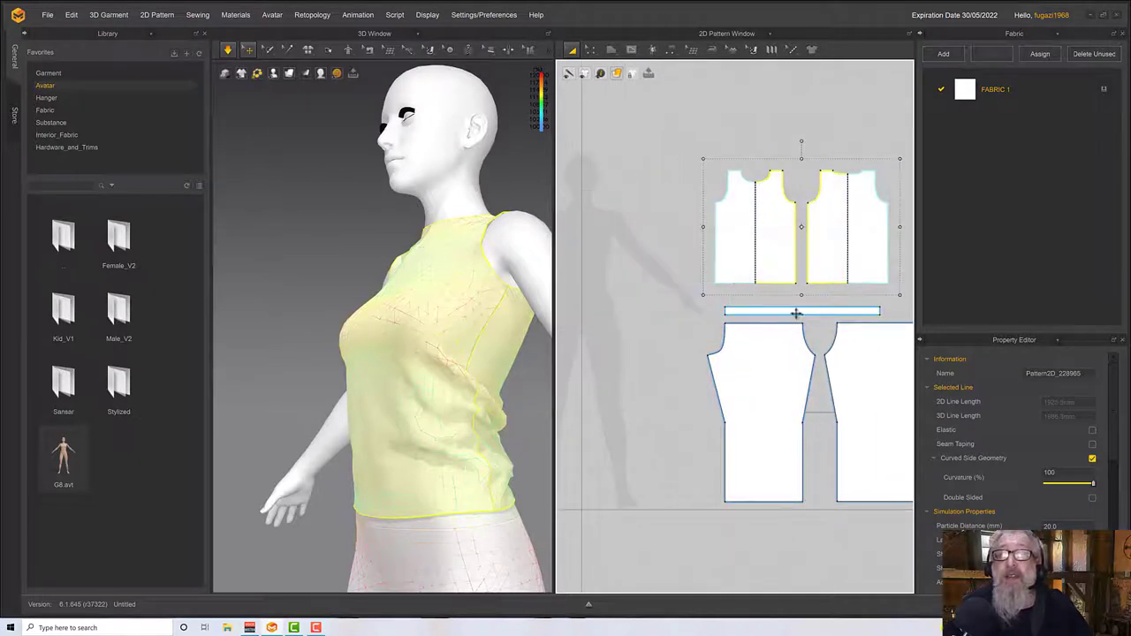
pyautogui.scroll(1, 799, 320)
pyautogui.moveTo(466, 457); pyautogui.dragTo(492, 458, button='right')
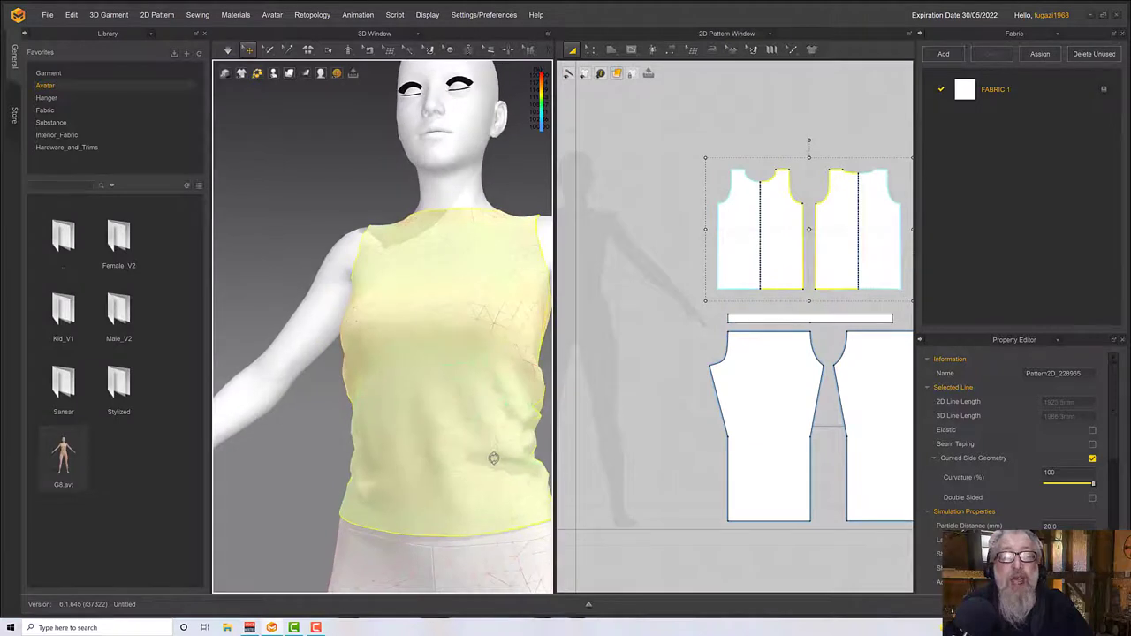
pyautogui.scroll(-1, 667, 379)
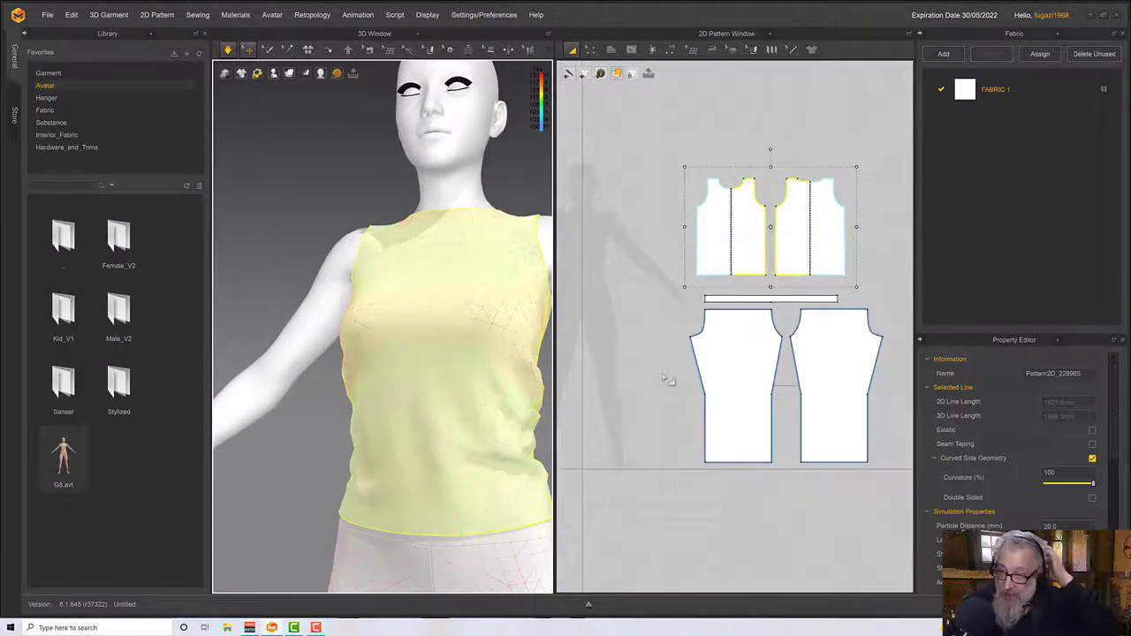
pyautogui.scroll(2, 667, 380)
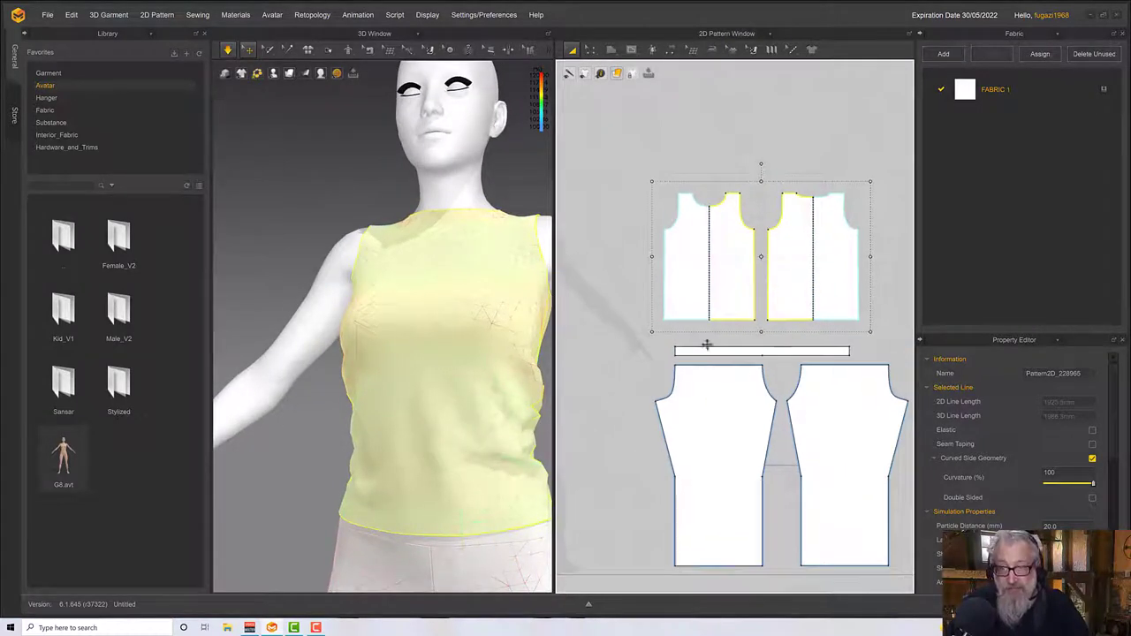
# Try to join the waistband's upper edge and the top's hem segments with M:N Segment Sewing, then undo the last selections
pyautogui.click(672, 53)
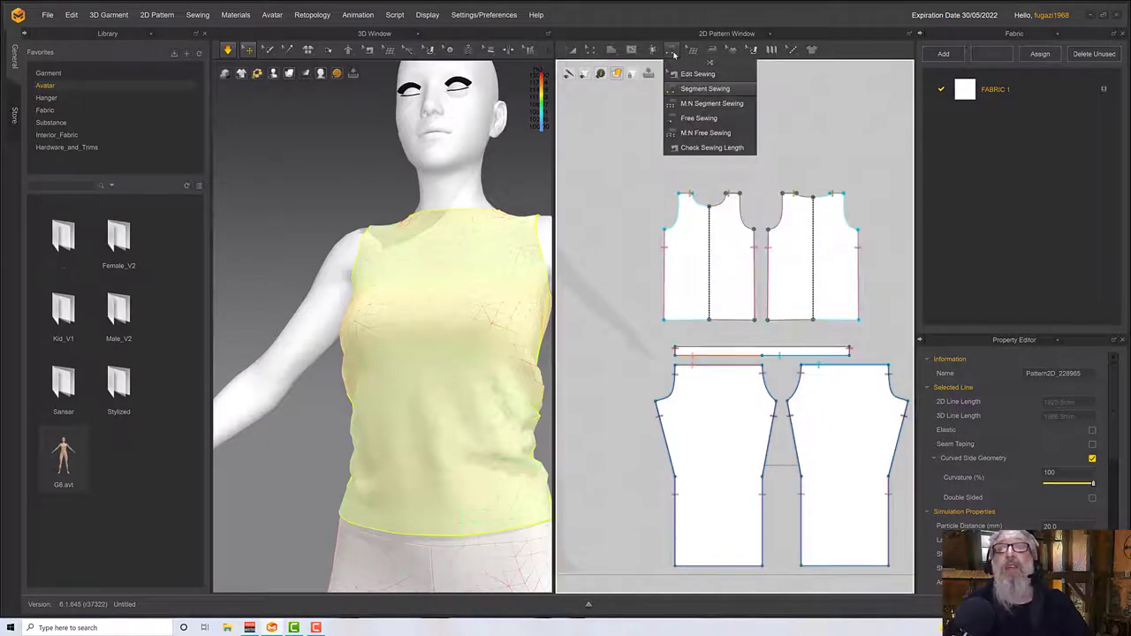
pyautogui.click(711, 103)
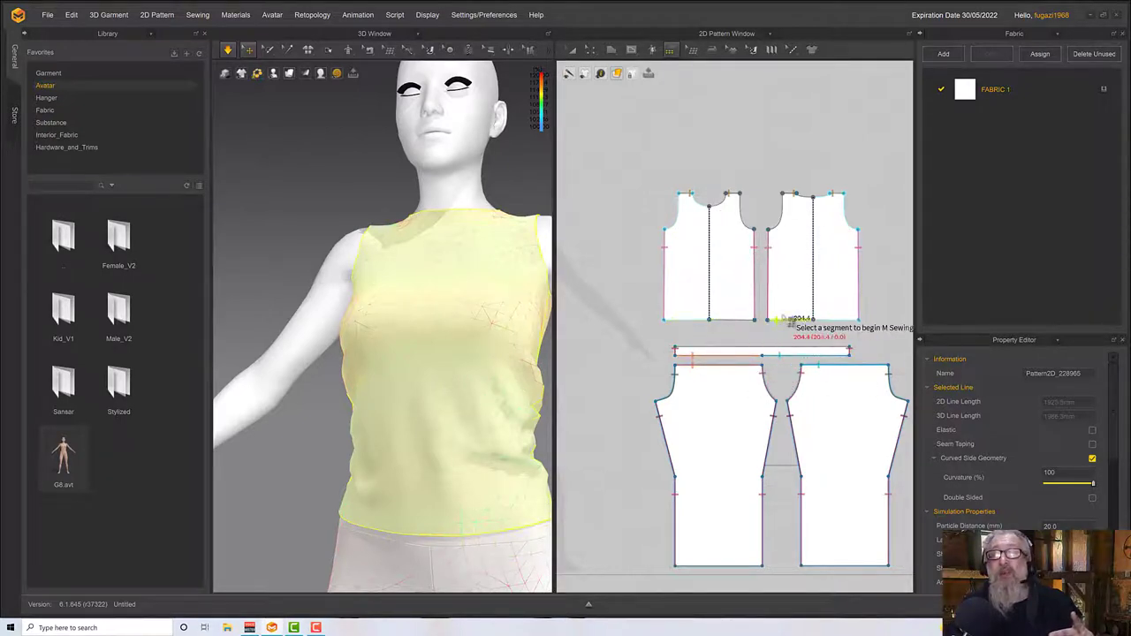
pyautogui.click(702, 353)
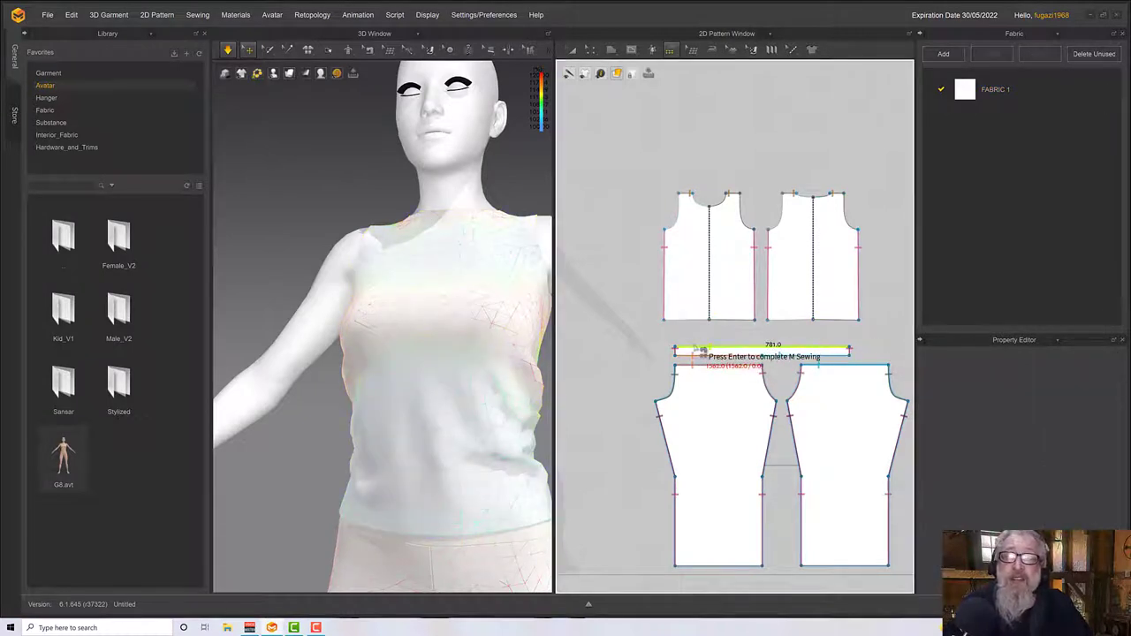
pyautogui.moveTo(495, 446); pyautogui.dragTo(380, 446, button='right')
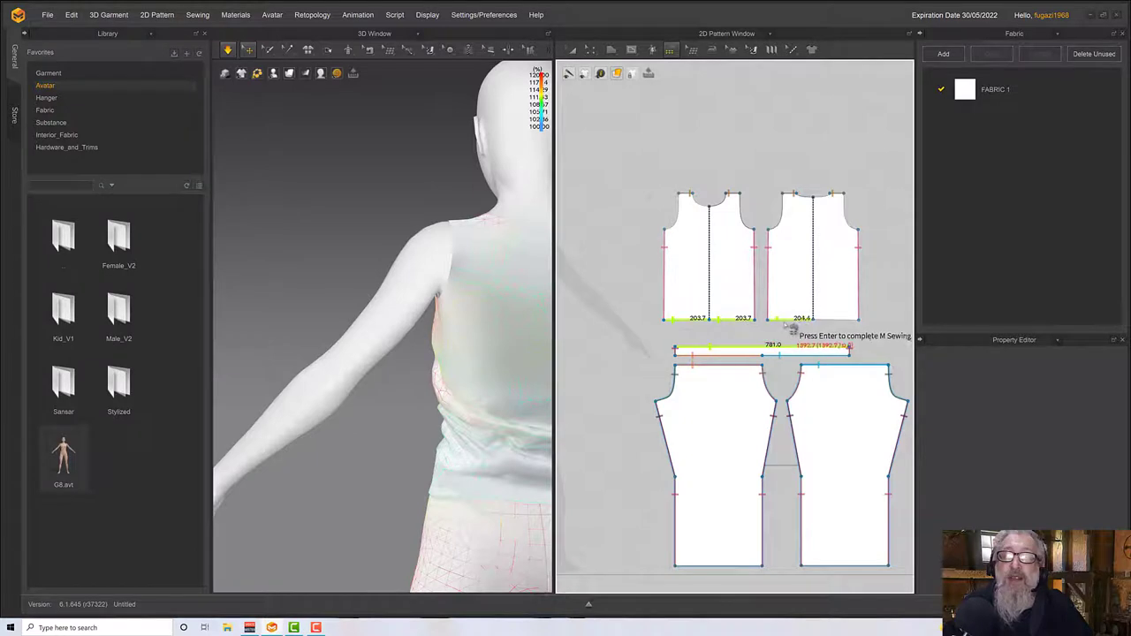
pyautogui.click(817, 320)
pyautogui.hotkey('ctrl', 'z')
pyautogui.hotkey('ctrl', 'z')
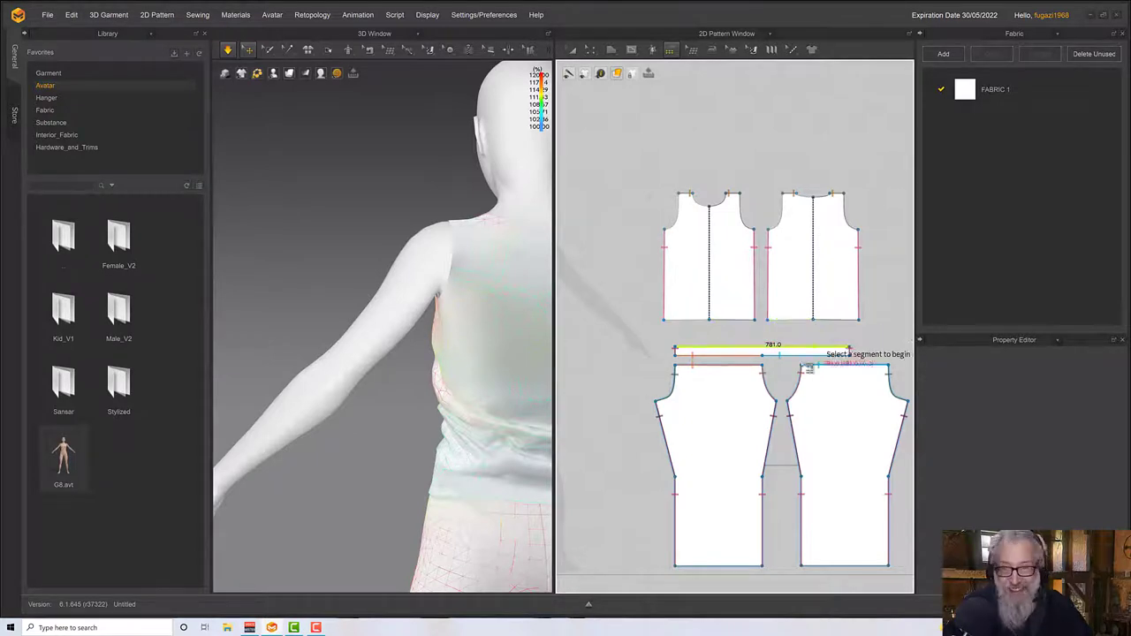
# Sew the waistband's full upper edge to the four hem segments of the front and back panels using M:N Segment Sewing
pyautogui.click(742, 351)
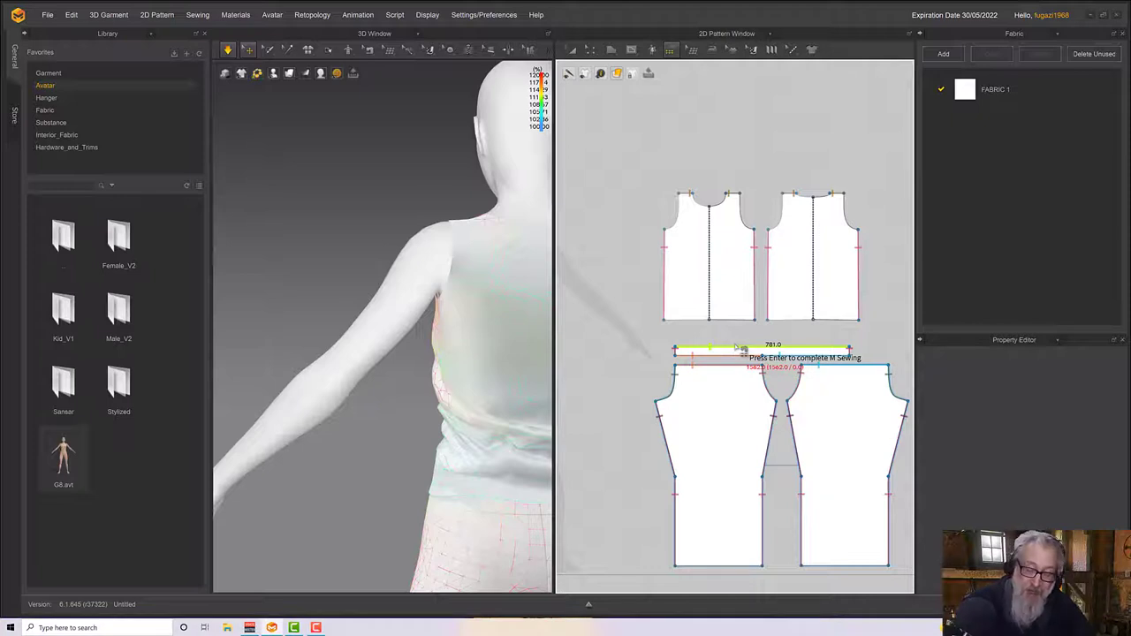
pyautogui.press('Return')
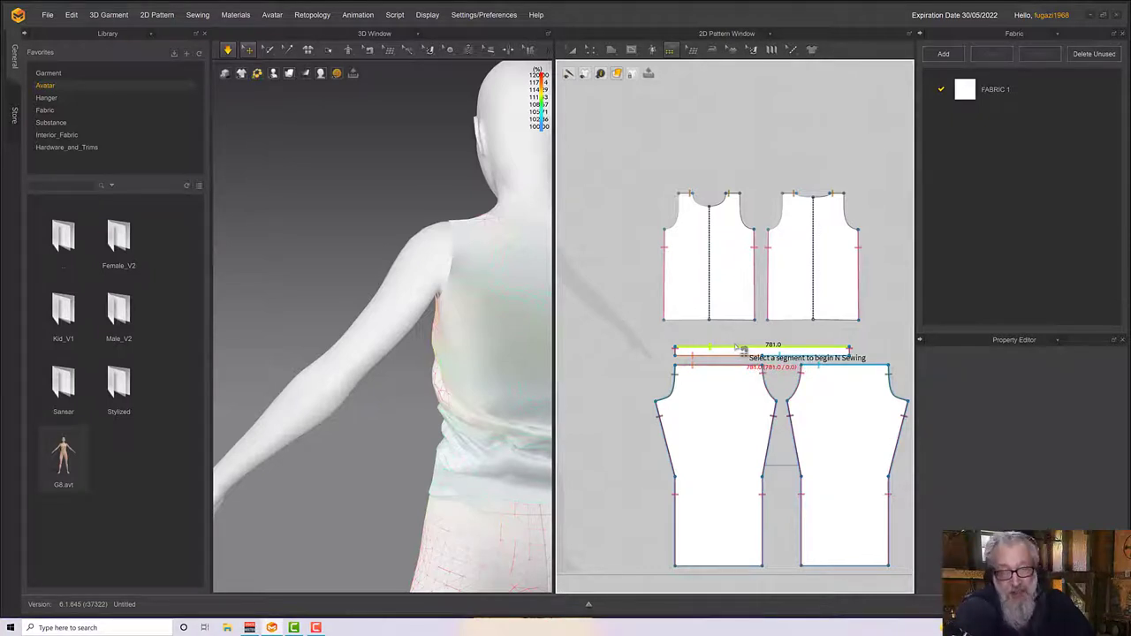
pyautogui.click(696, 321)
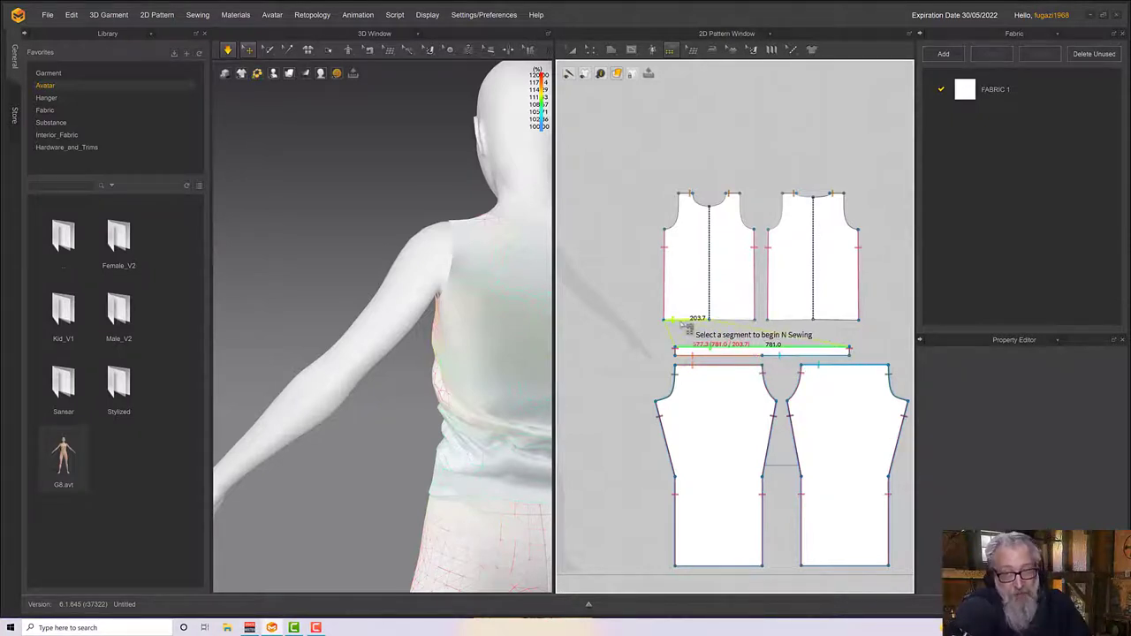
pyautogui.click(733, 321)
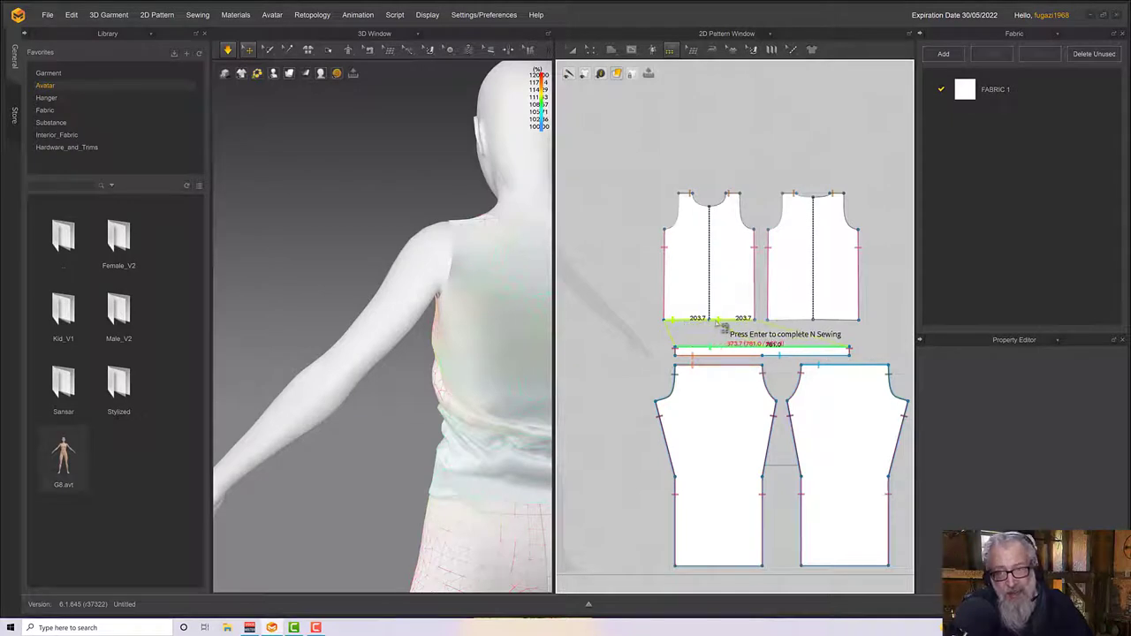
pyautogui.click(779, 320)
pyautogui.click(826, 322)
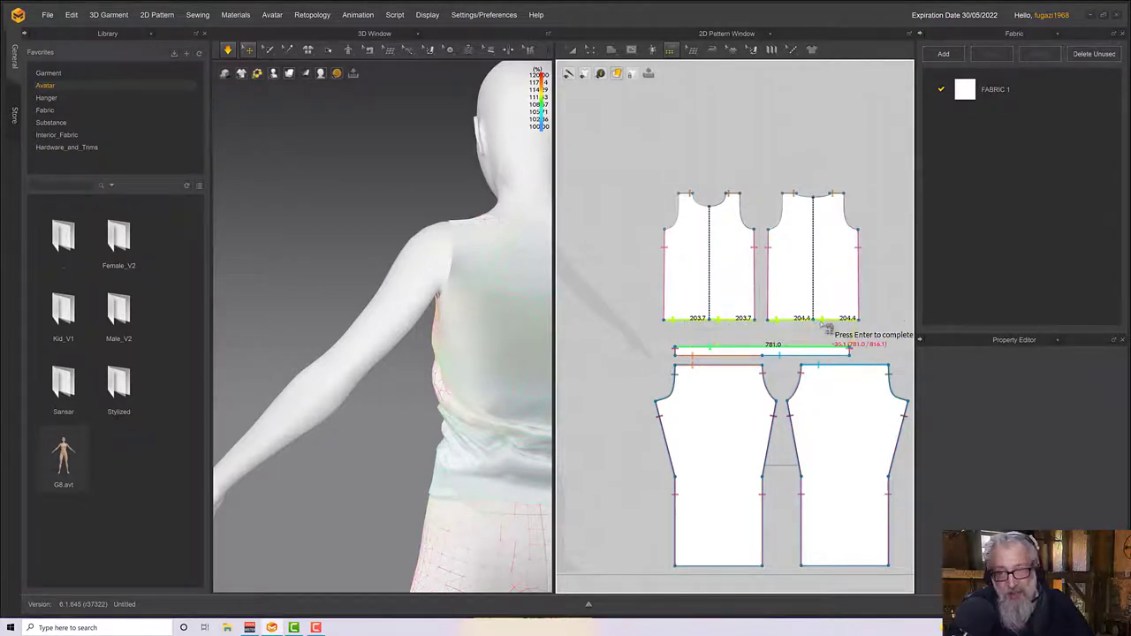
pyautogui.press('Return')
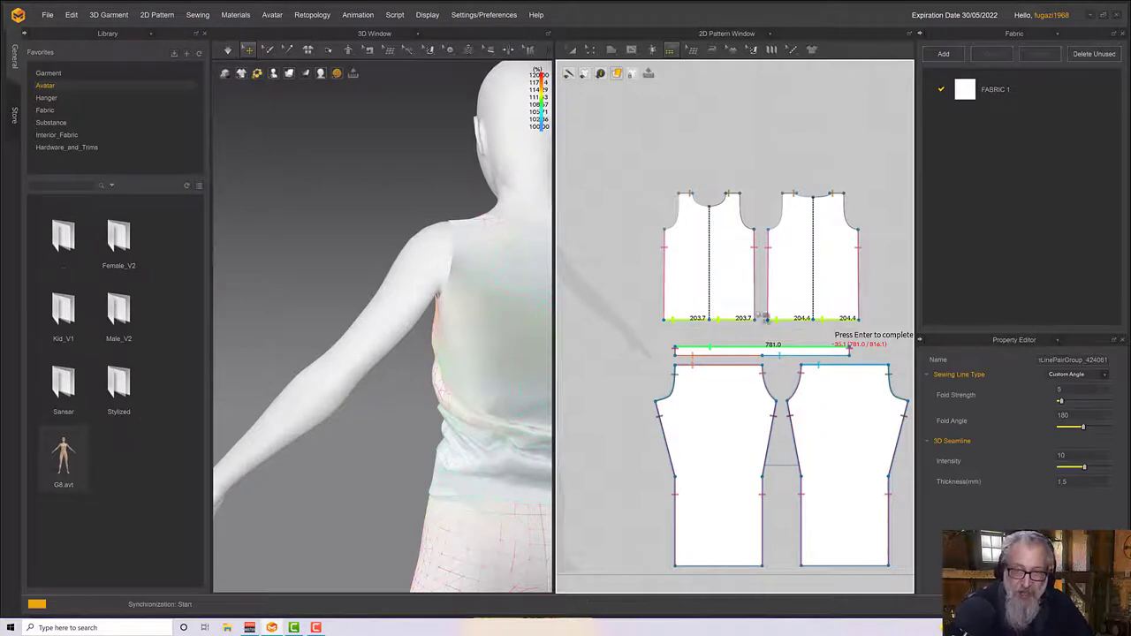
# Turn off the strain map on the garment in the 3D view
pyautogui.scroll(-3, 386, 371)
pyautogui.moveTo(386, 374); pyautogui.dragTo(469, 373, button='right')
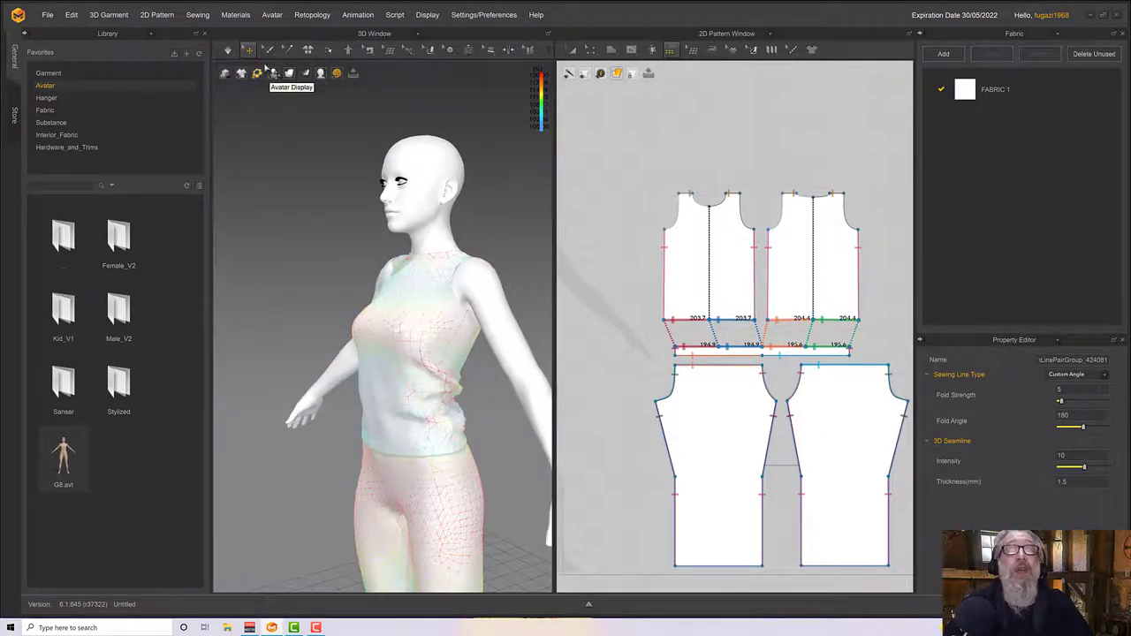
pyautogui.click(424, 350)
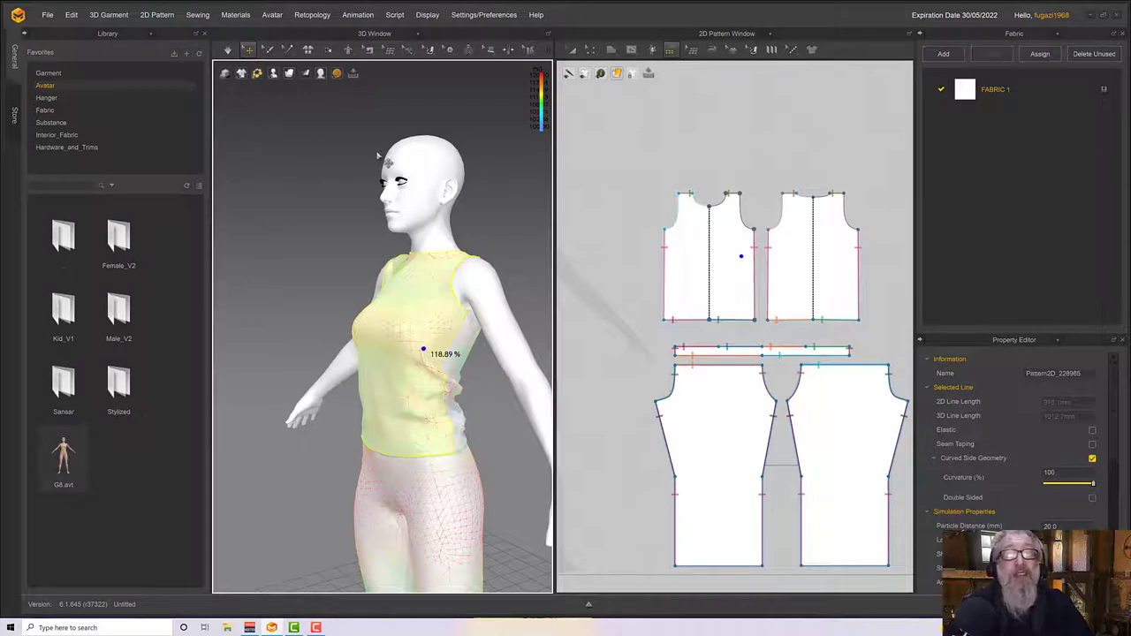
pyautogui.click(307, 74)
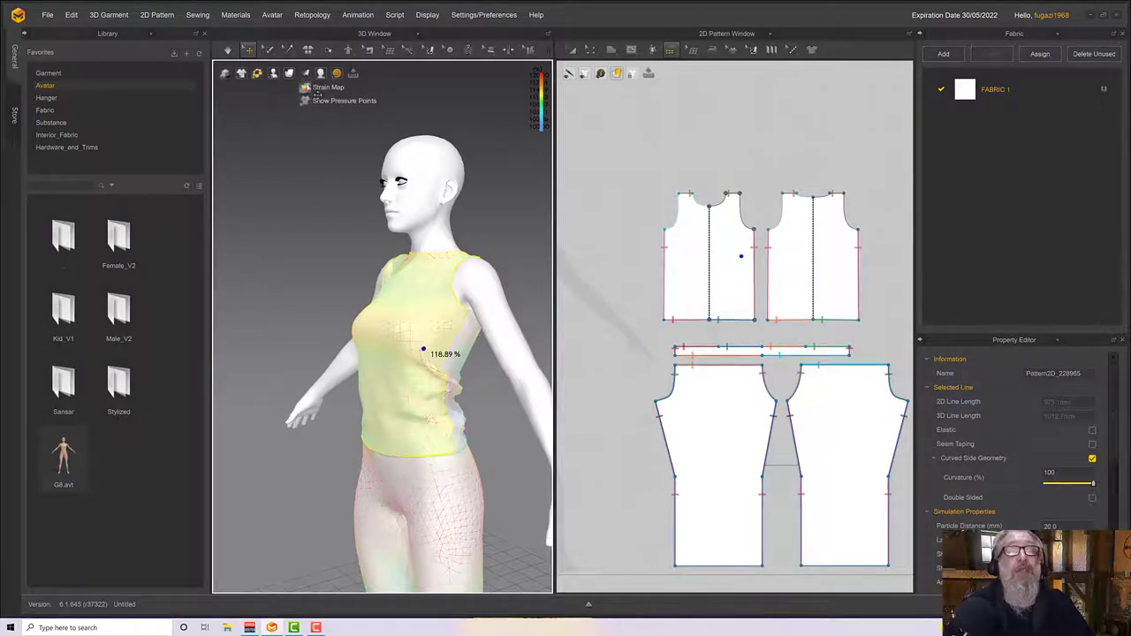
pyautogui.click(323, 87)
# Pull the top's front panel forward and its back panel backward, both slightly upward, away from the avatar's body
pyautogui.click(415, 321)
pyautogui.press('6')
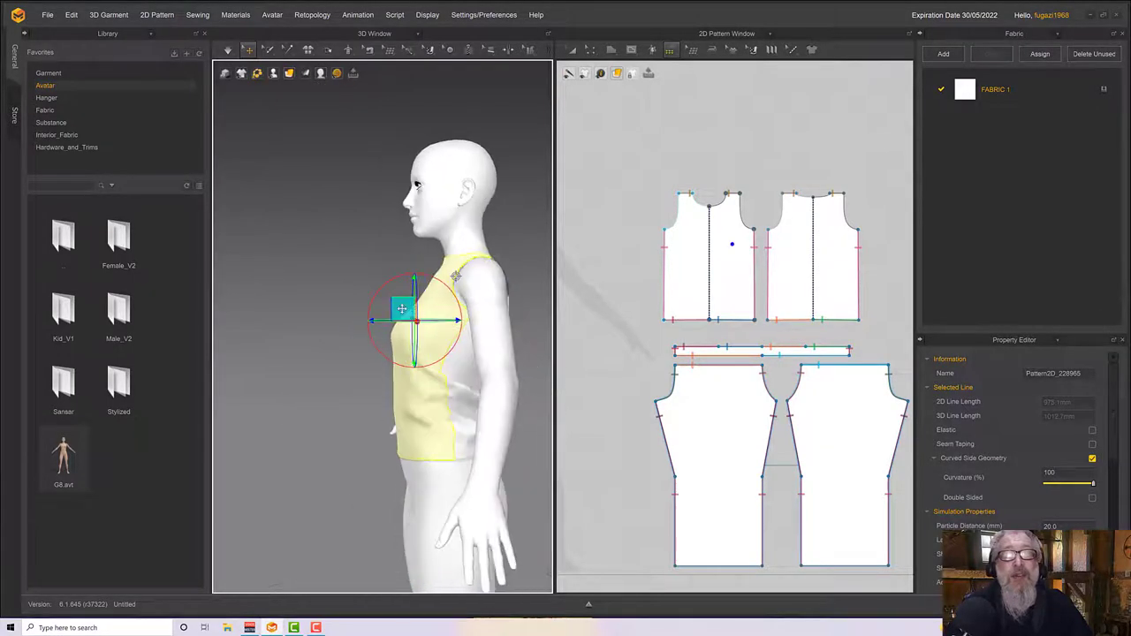
pyautogui.moveTo(402, 310); pyautogui.dragTo(374, 279)
pyautogui.moveTo(373, 279); pyautogui.dragTo(460, 320, button='right')
pyautogui.moveTo(485, 398); pyautogui.dragTo(511, 342, button='right')
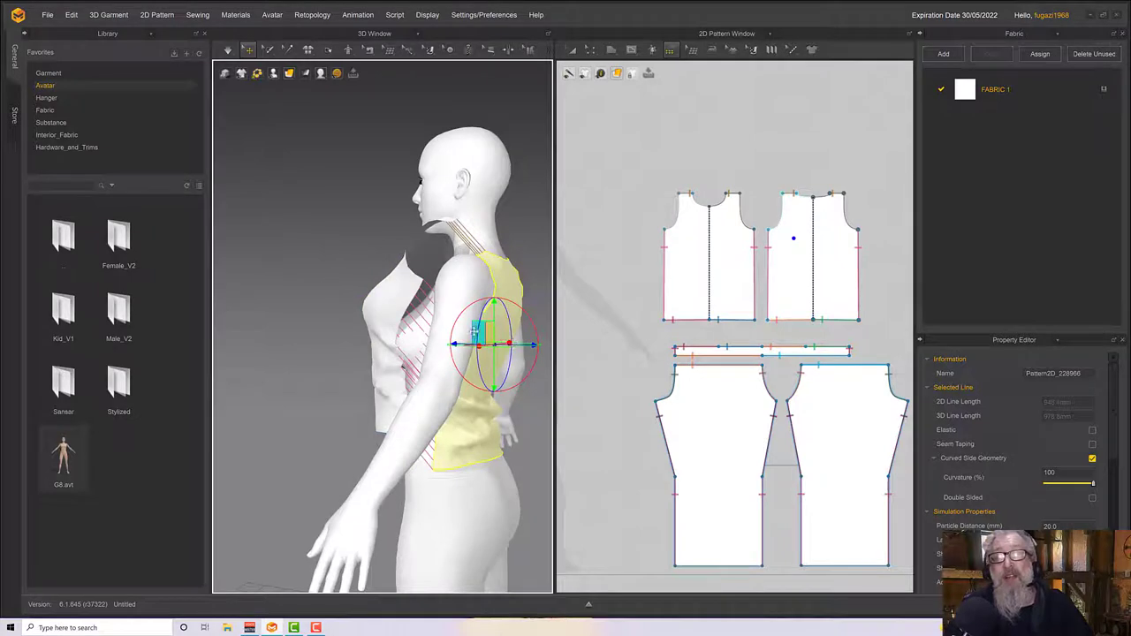
pyautogui.moveTo(474, 331); pyautogui.dragTo(490, 291)
pyautogui.moveTo(502, 347); pyautogui.dragTo(469, 325, button='right')
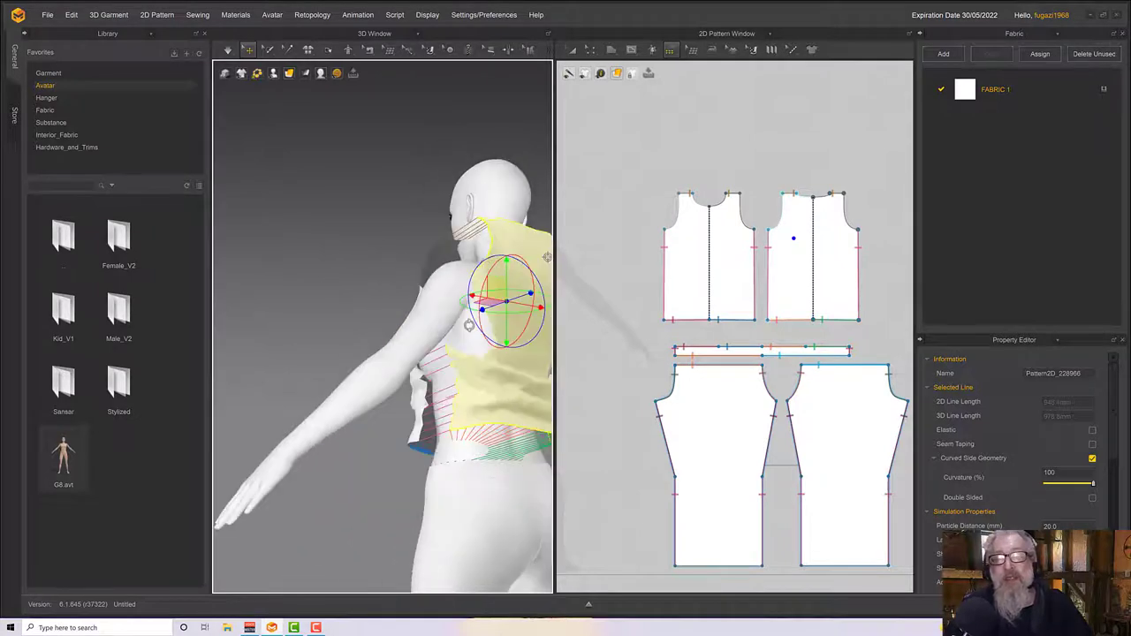
pyautogui.moveTo(481, 343); pyautogui.dragTo(455, 307, button='middle')
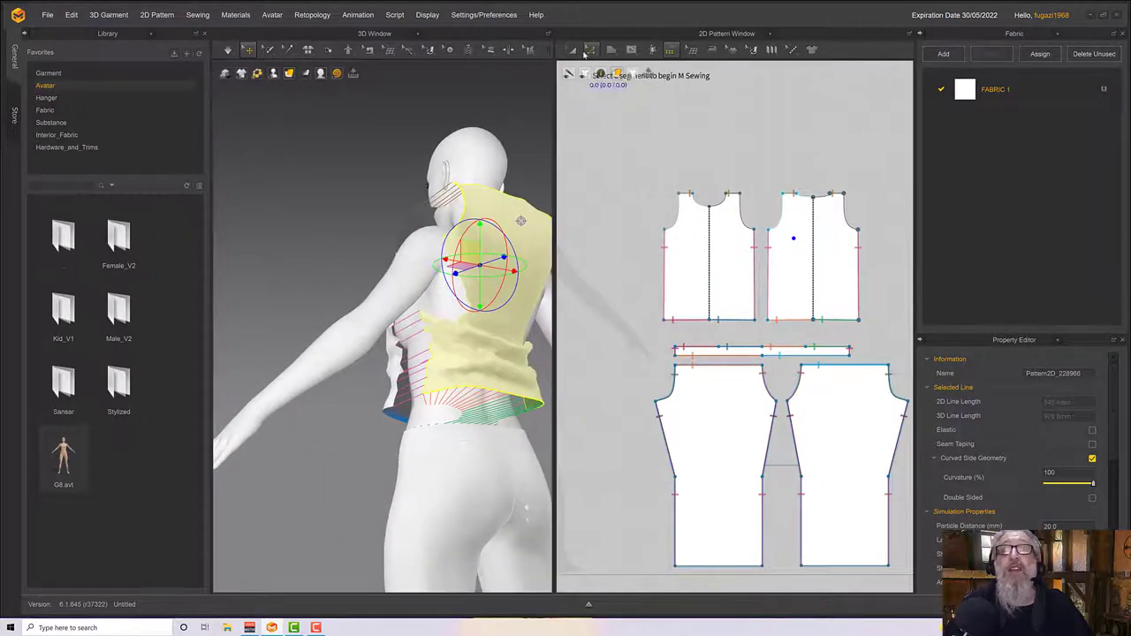
# Delete the seams joining the waistband's upper edge to the top's front and back hems with Edit Sewing
pyautogui.click(667, 51)
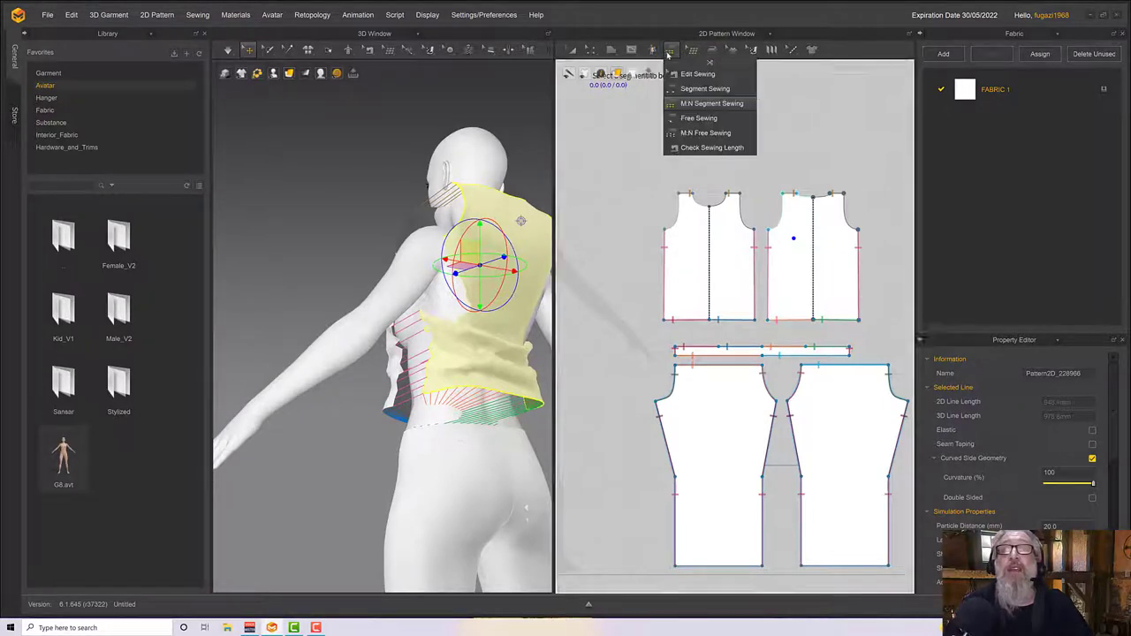
pyautogui.click(678, 103)
pyautogui.moveTo(644, 306); pyautogui.dragTo(885, 368)
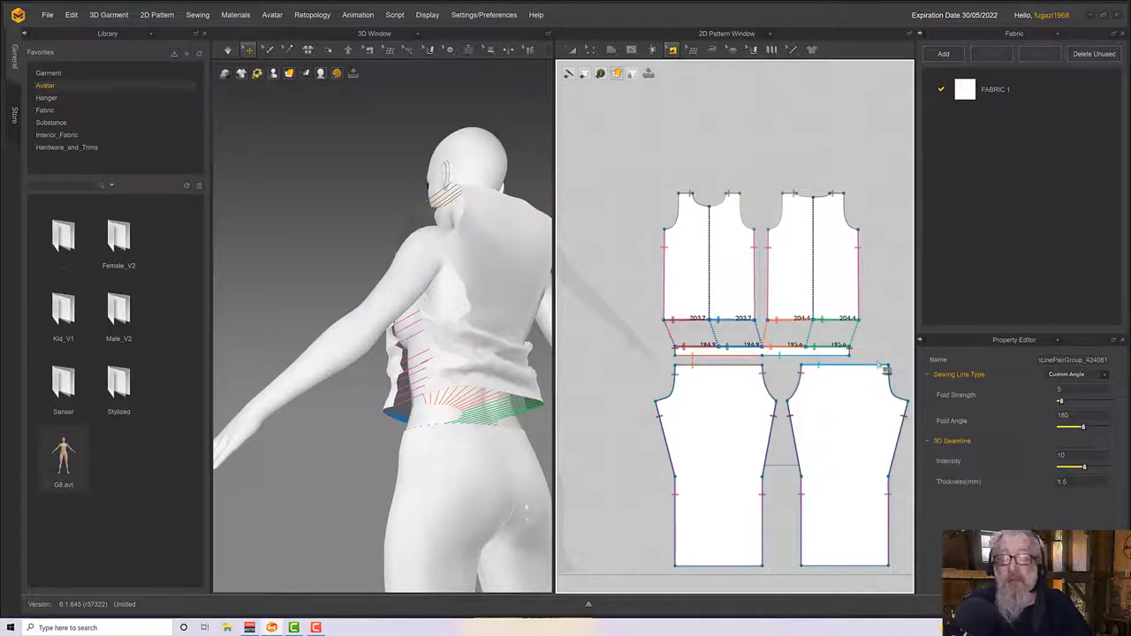
pyautogui.press('Delete')
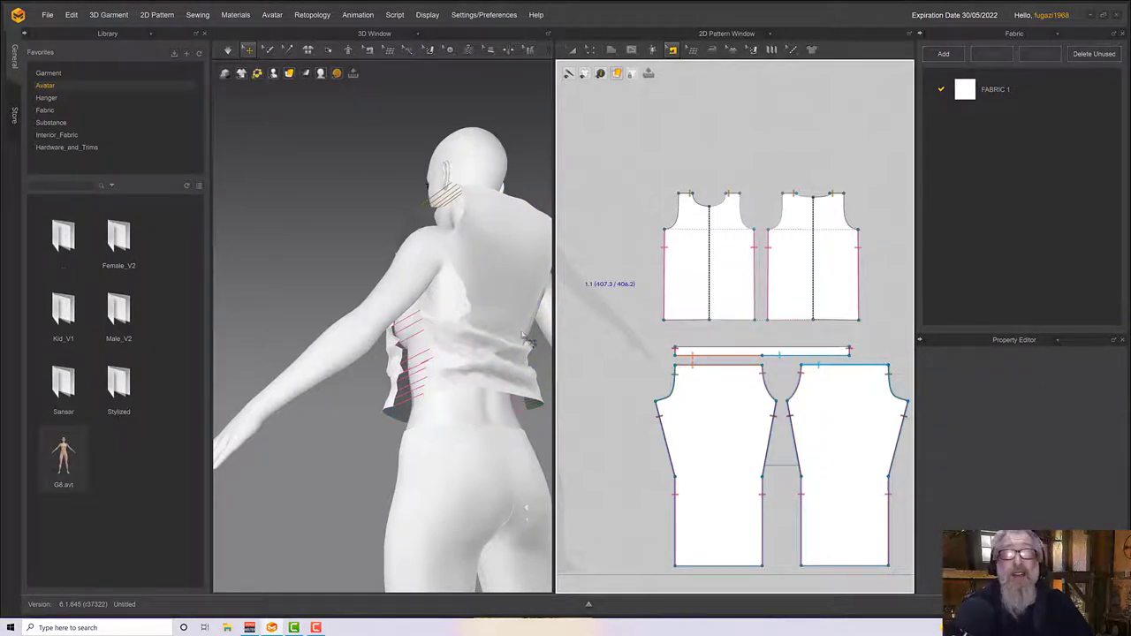
# Examine how the top's back hem sits relative to the trousers' waistband from the back and front
pyautogui.click(459, 387)
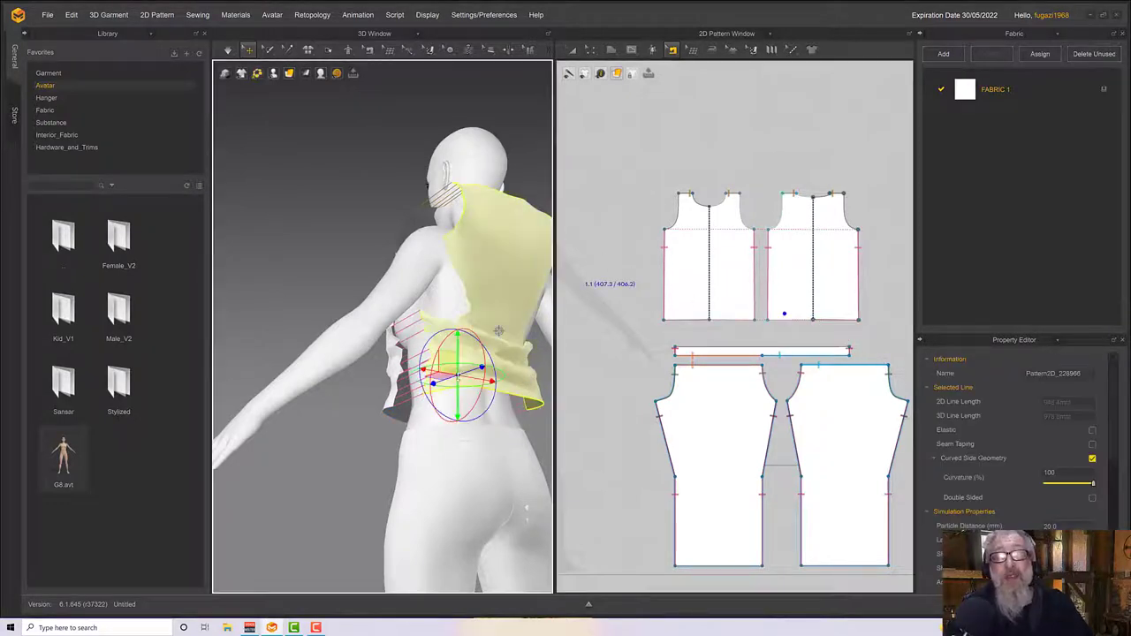
pyautogui.click(469, 445)
pyautogui.click(484, 430)
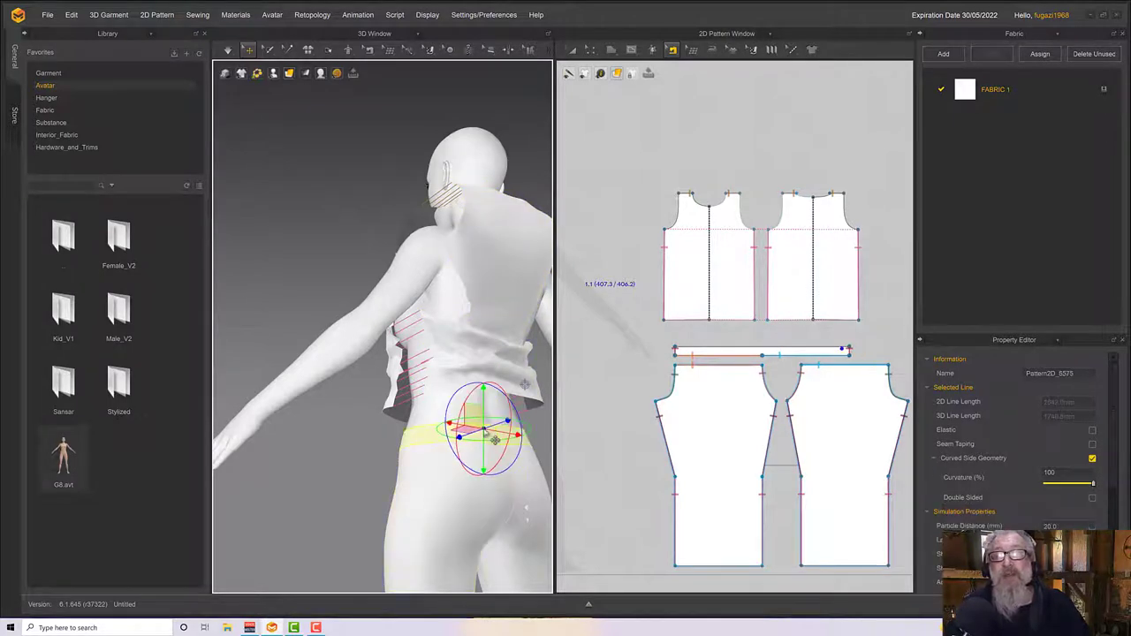
pyautogui.moveTo(461, 357); pyautogui.dragTo(443, 358, button='right')
pyautogui.click(453, 370)
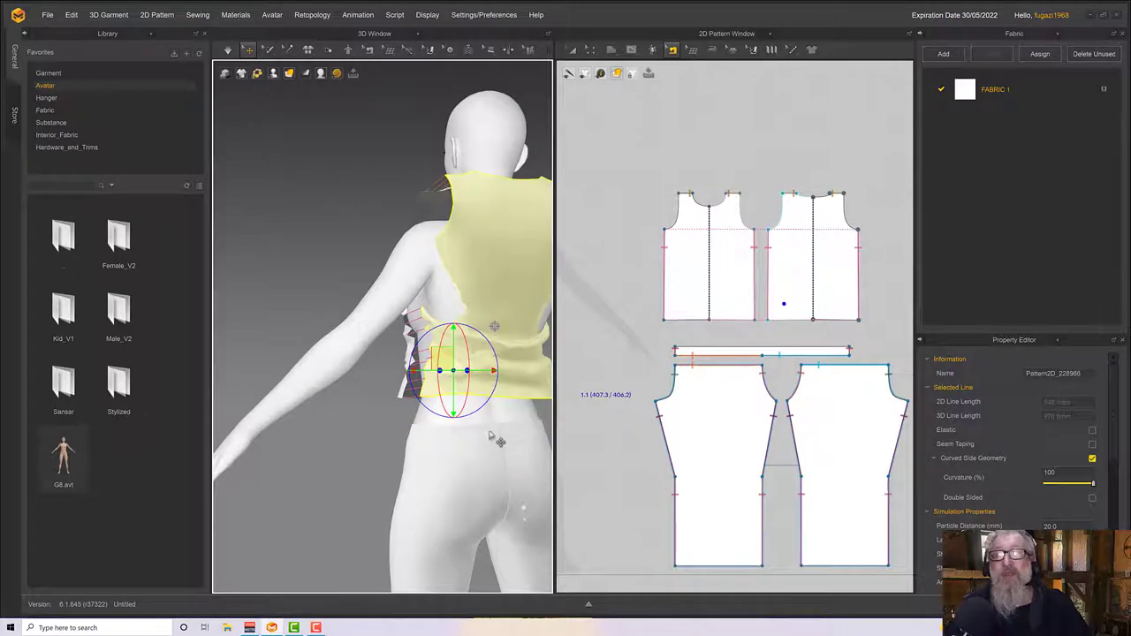
pyautogui.click(428, 446)
pyautogui.moveTo(428, 446); pyautogui.dragTo(557, 433, button='right')
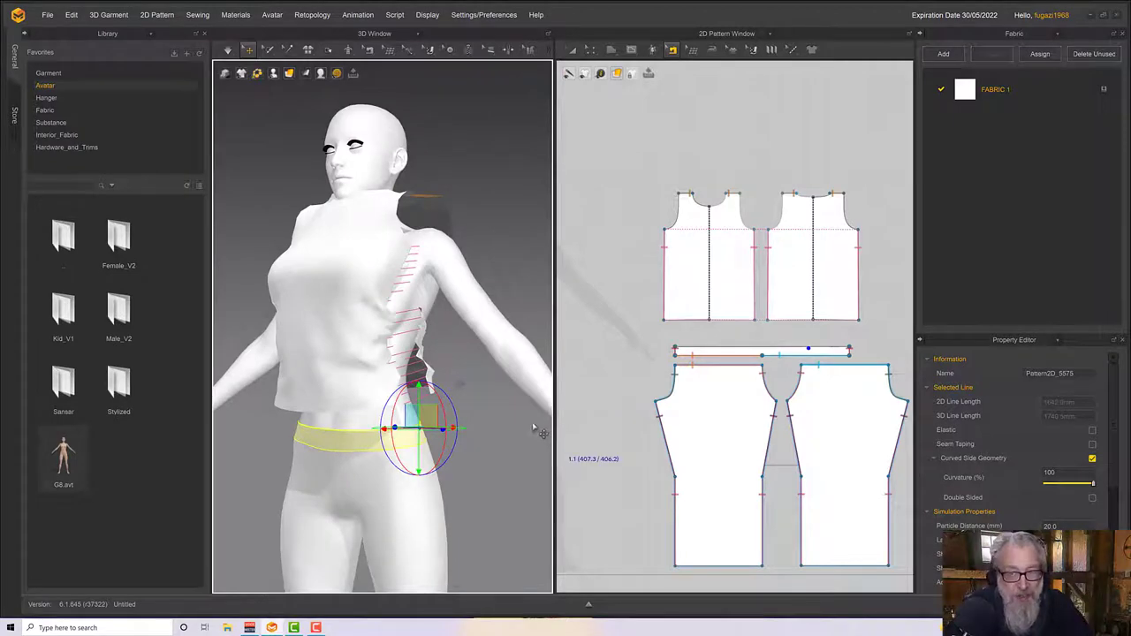
pyautogui.moveTo(499, 462); pyautogui.dragTo(654, 467, button='right')
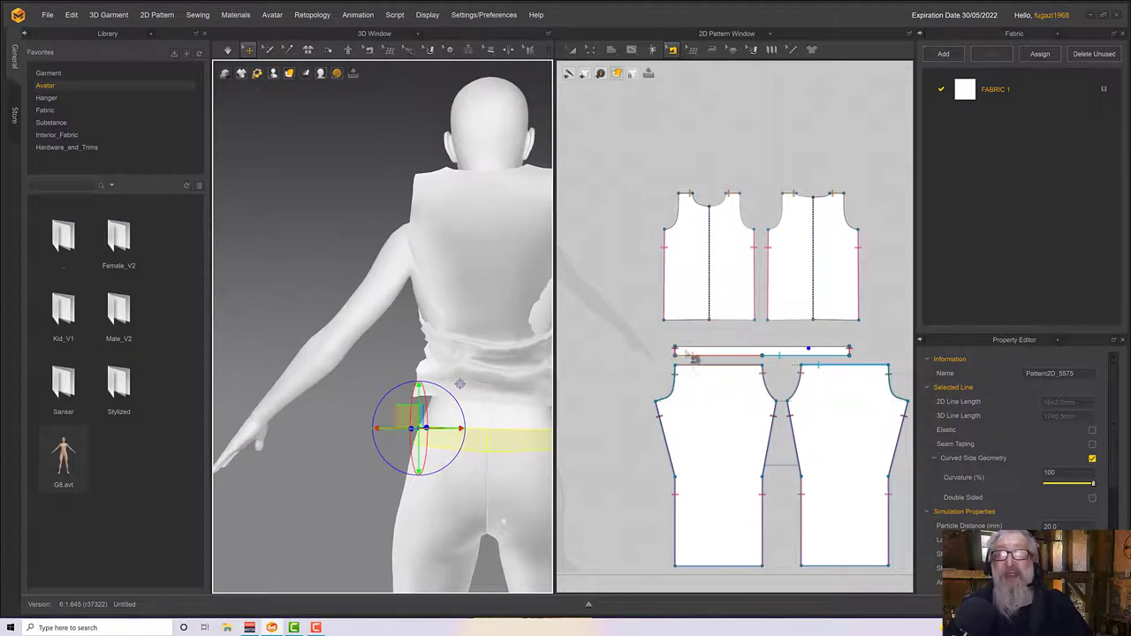
pyautogui.scroll(2, 618, 442)
pyautogui.rightClick(492, 420)
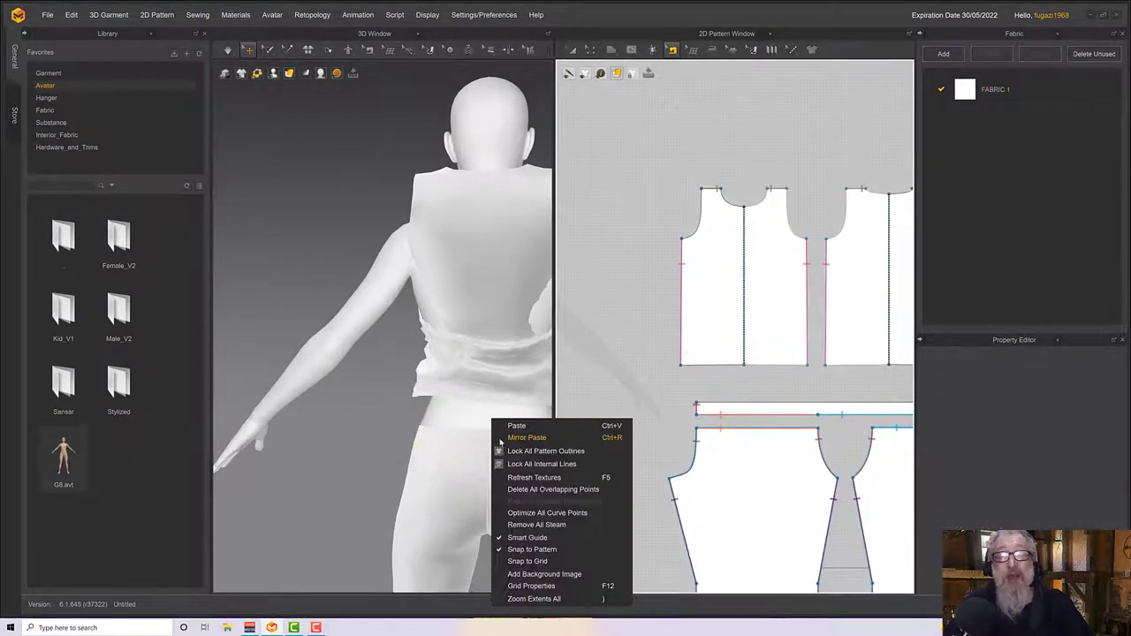
# Sew the right half of the top's back hem to the left end of the waistband's upper edge with Free Sewing
pyautogui.click(508, 437)
pyautogui.click(521, 402)
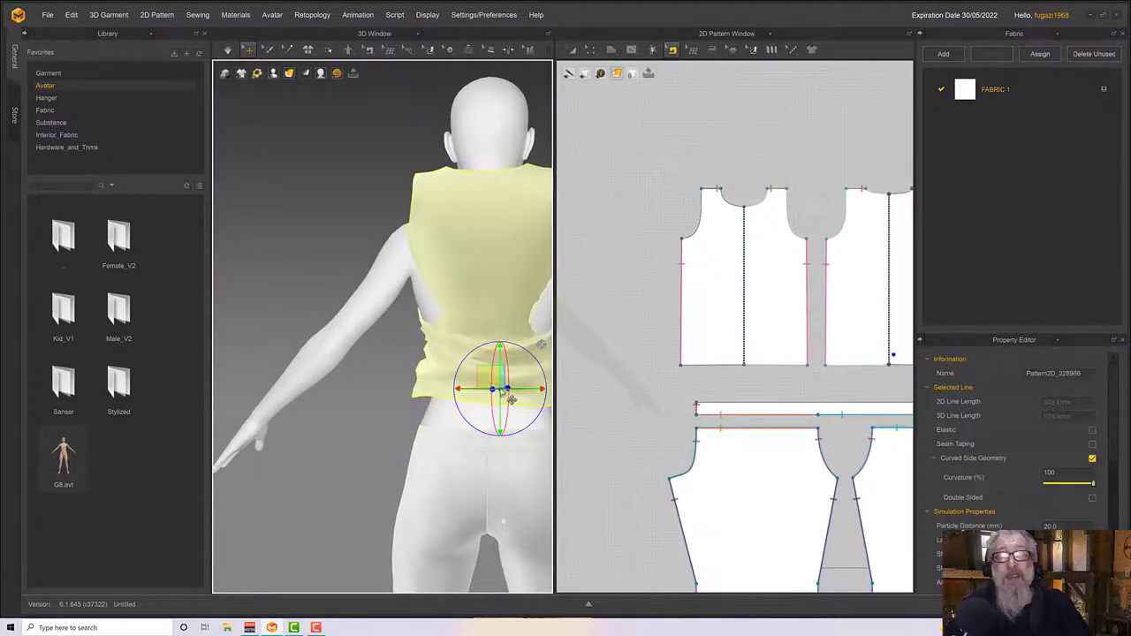
pyautogui.click(509, 454)
pyautogui.moveTo(651, 409); pyautogui.dragTo(582, 419, button='middle')
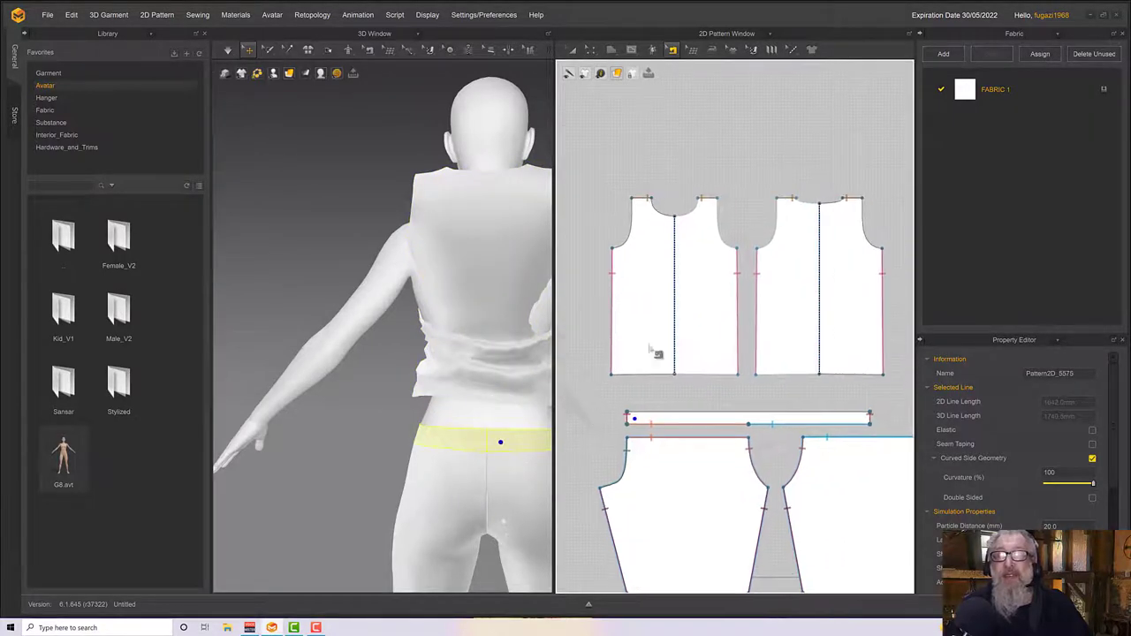
pyautogui.click(671, 51)
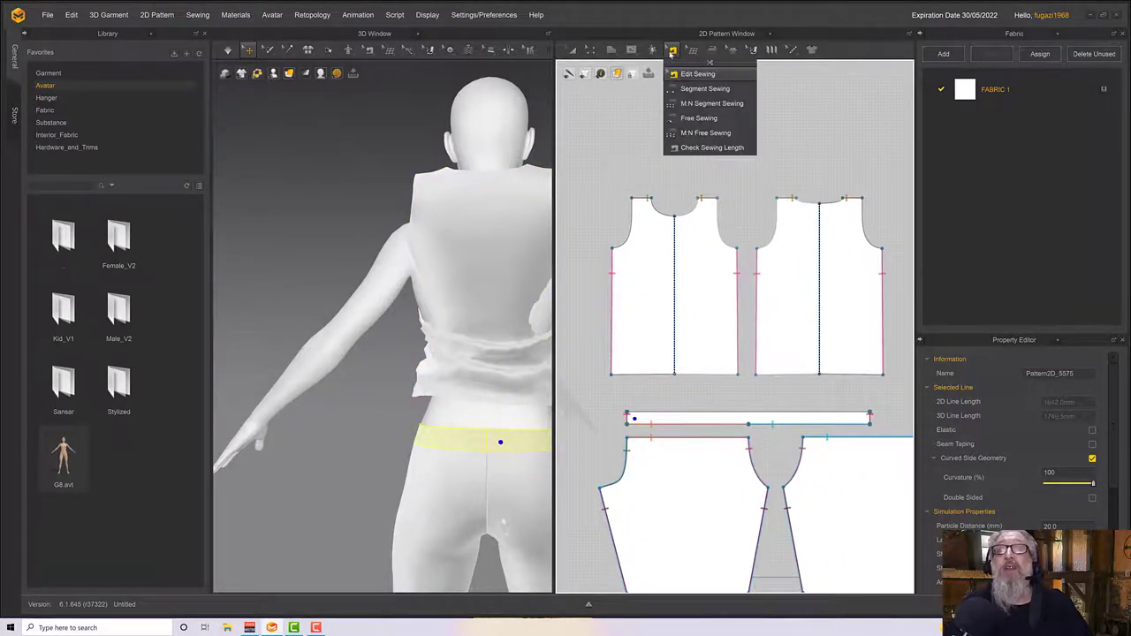
pyautogui.click(698, 119)
pyautogui.click(821, 375)
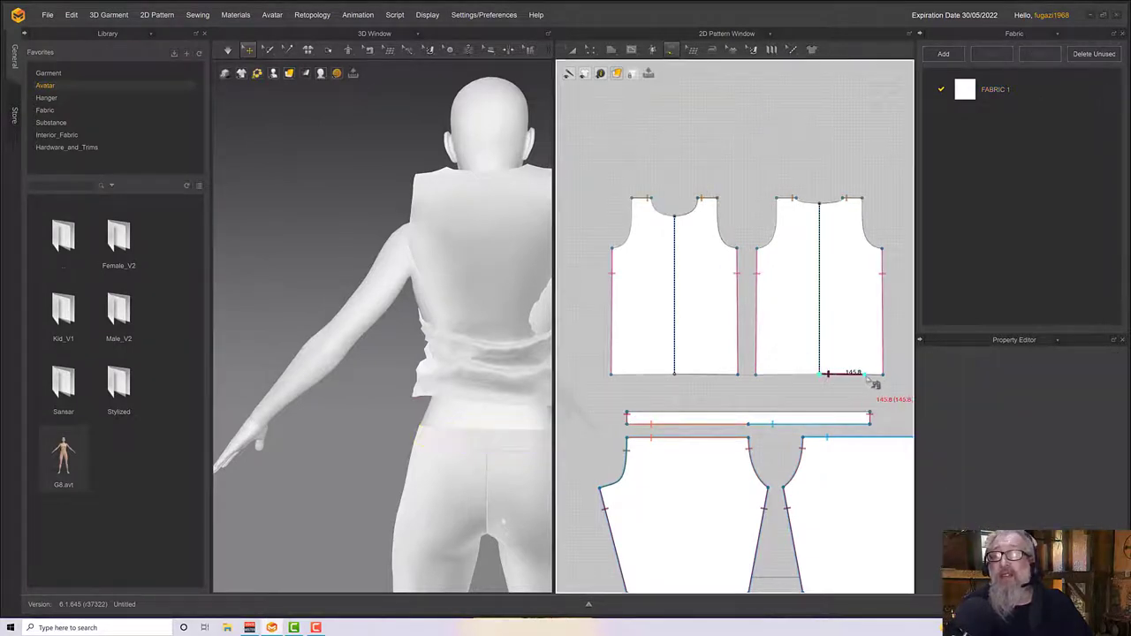
pyautogui.click(879, 383)
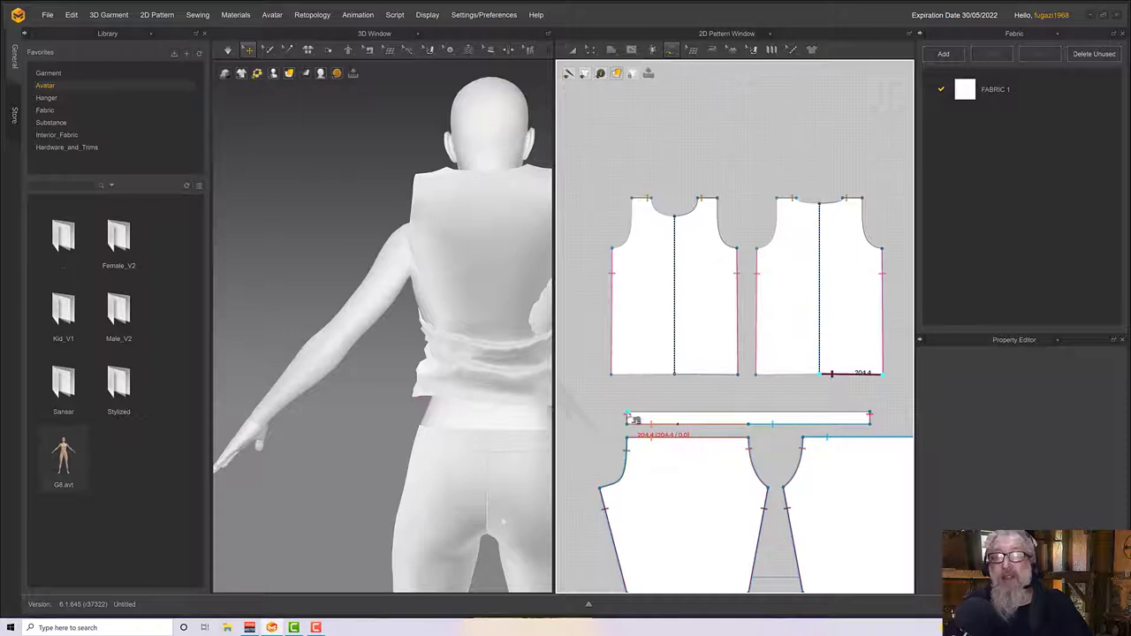
pyautogui.click(629, 419)
pyautogui.click(688, 419)
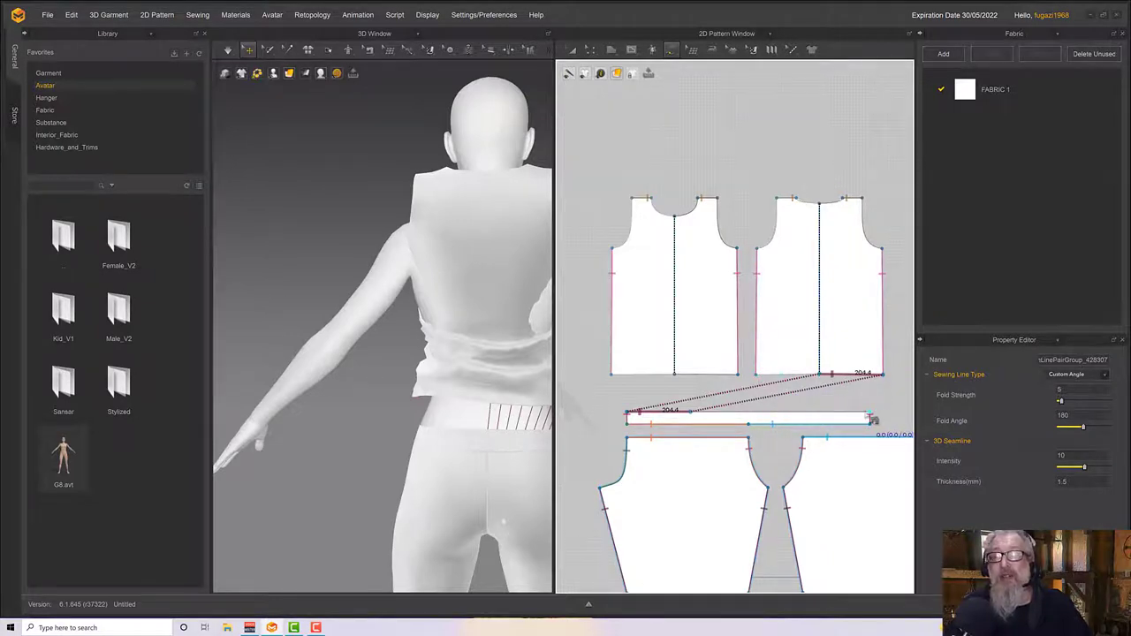
# Sew the left half of the top's back hem to the right end of the waistband's upper edge, starting from the centre line
pyautogui.click(765, 378)
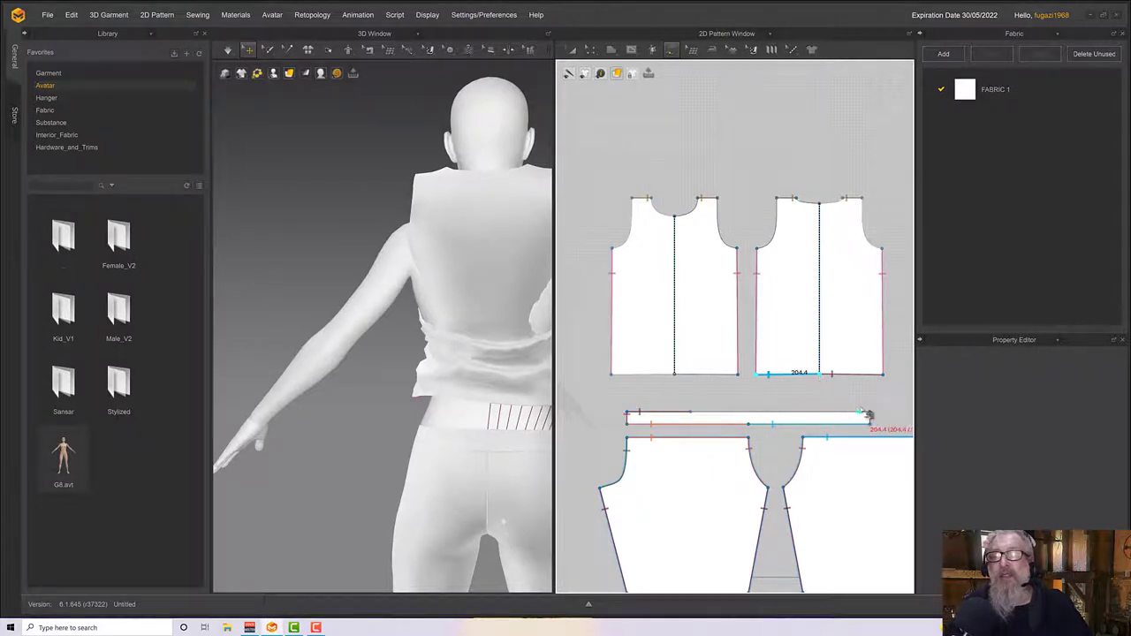
pyautogui.press('Escape')
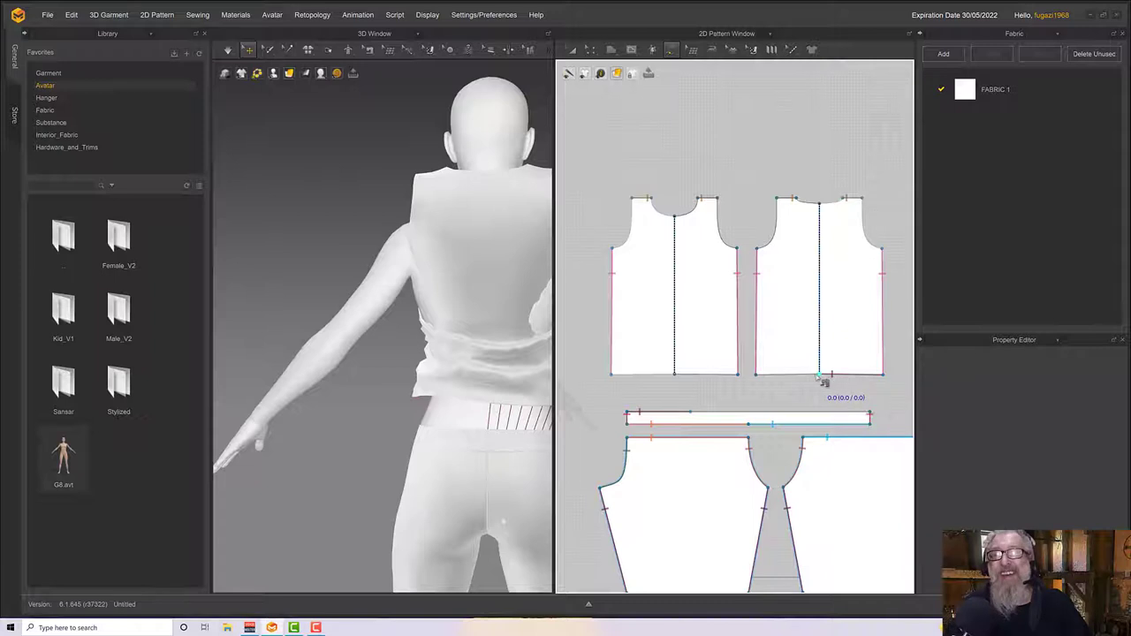
pyautogui.click(818, 376)
pyautogui.click(760, 376)
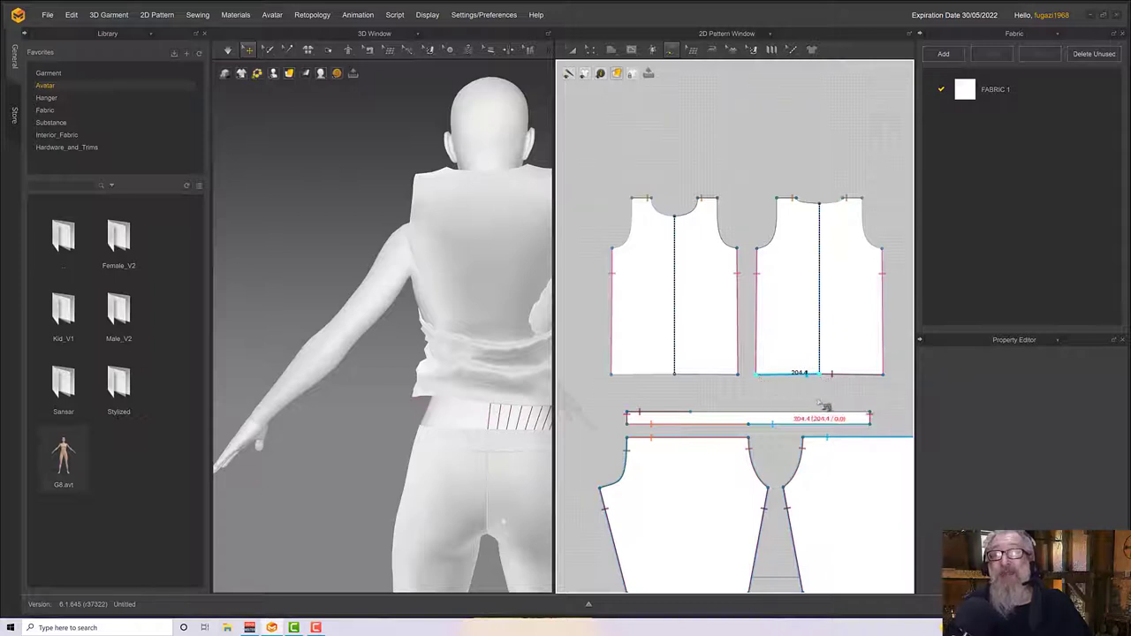
pyautogui.click(871, 415)
pyautogui.click(805, 412)
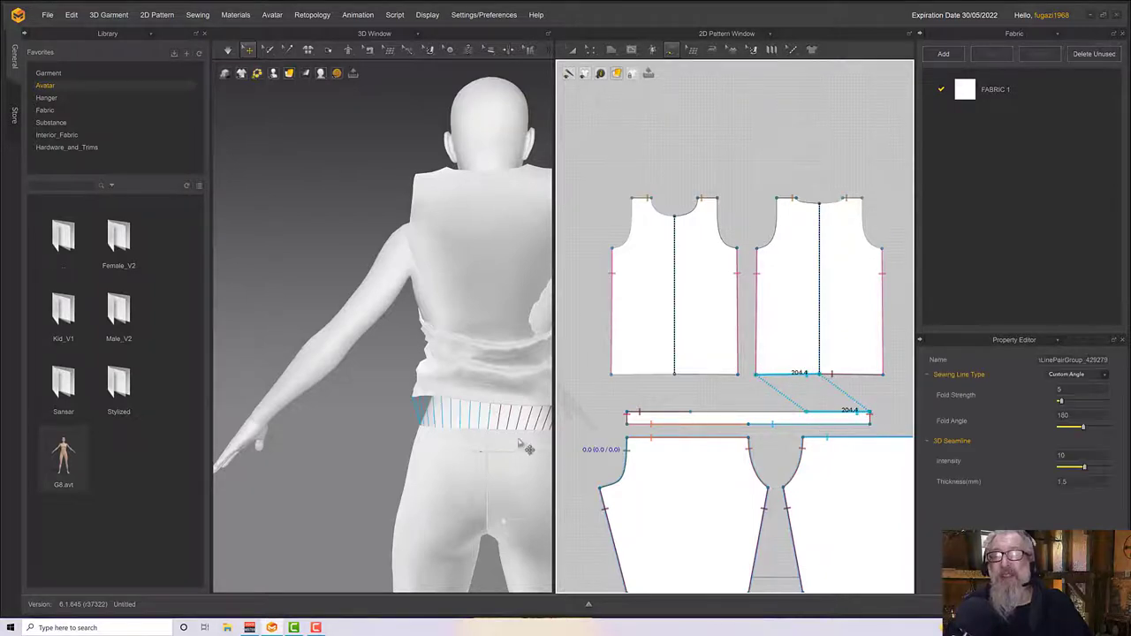
# Sew the left half of the top's front hem to the waistband's upper edge, starting where the first back-hem seam ends, over 203.7 mm
pyautogui.moveTo(408, 457); pyautogui.dragTo(495, 434, button='right')
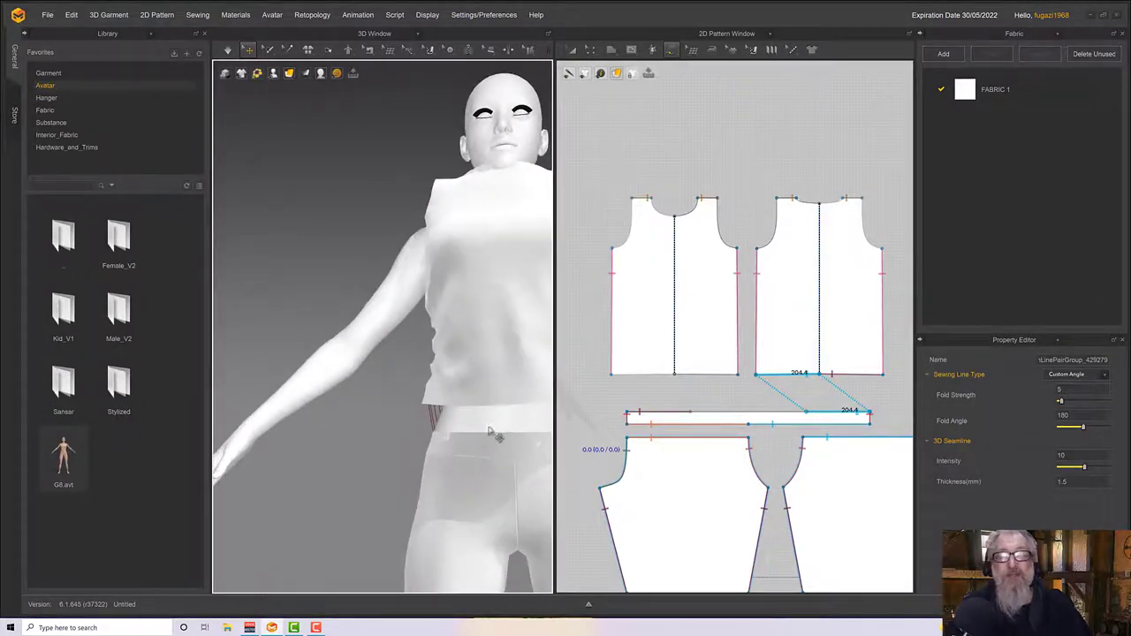
pyautogui.click(508, 396)
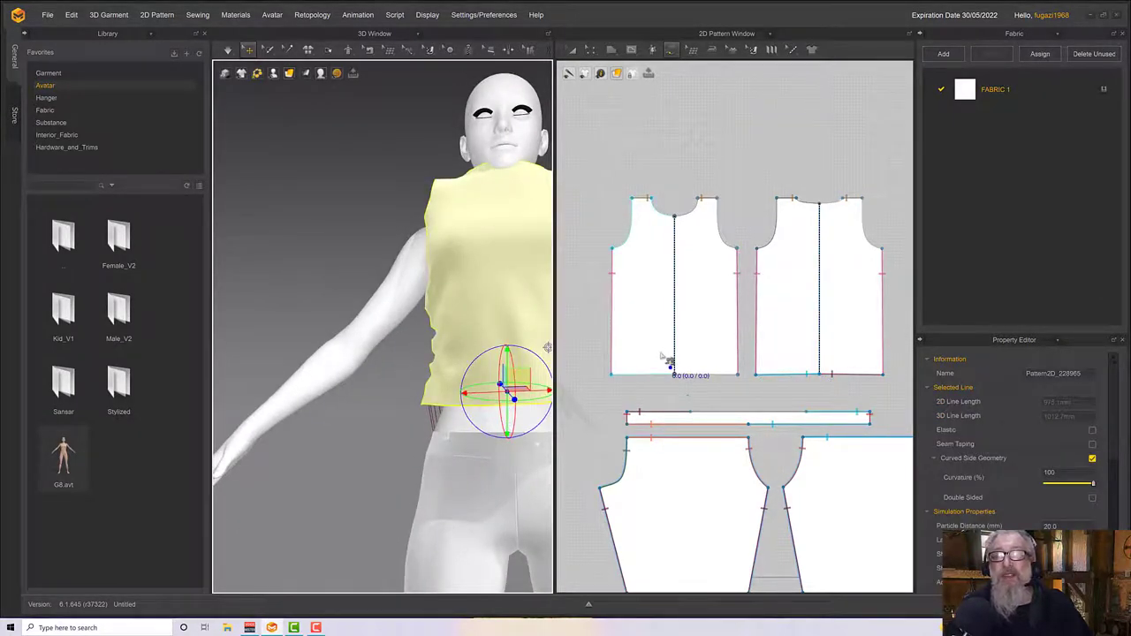
pyautogui.click(505, 451)
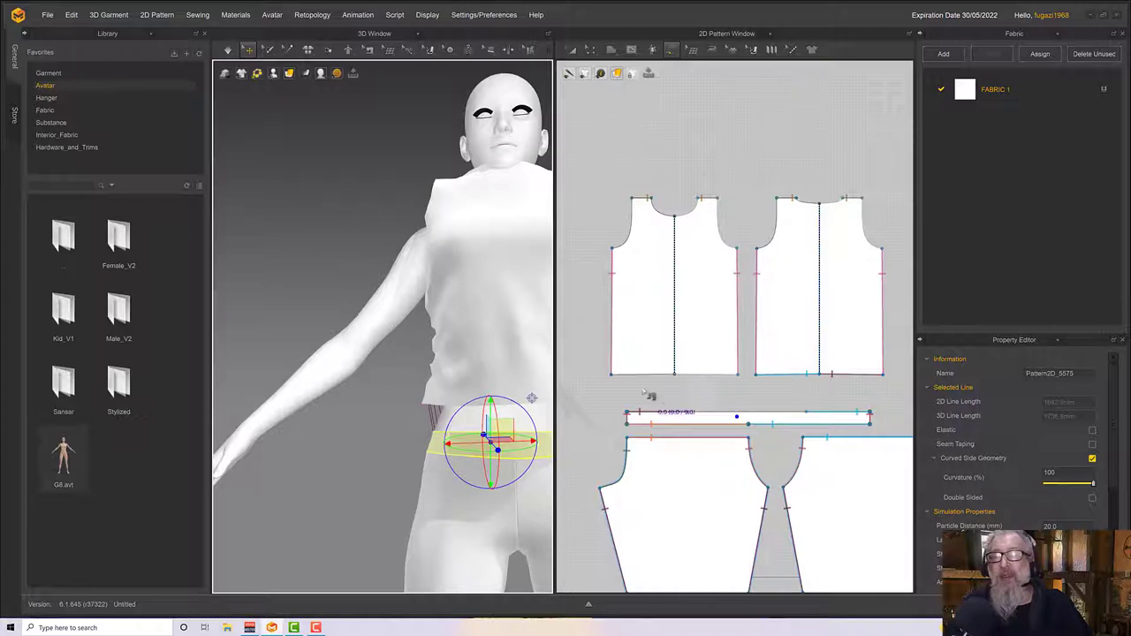
pyautogui.click(613, 375)
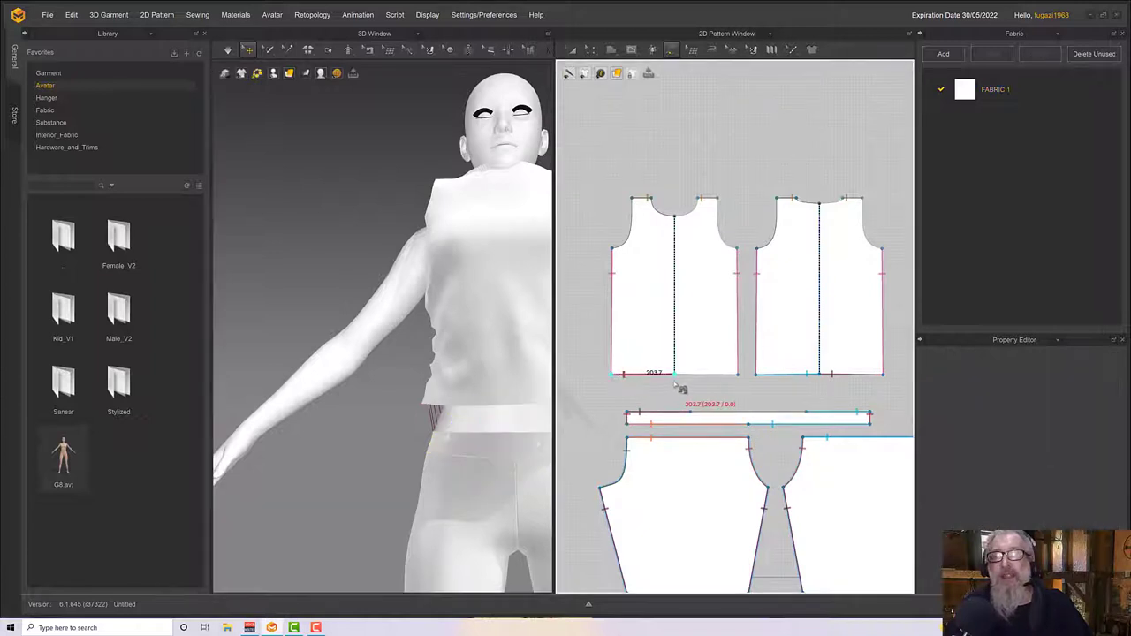
pyautogui.click(674, 374)
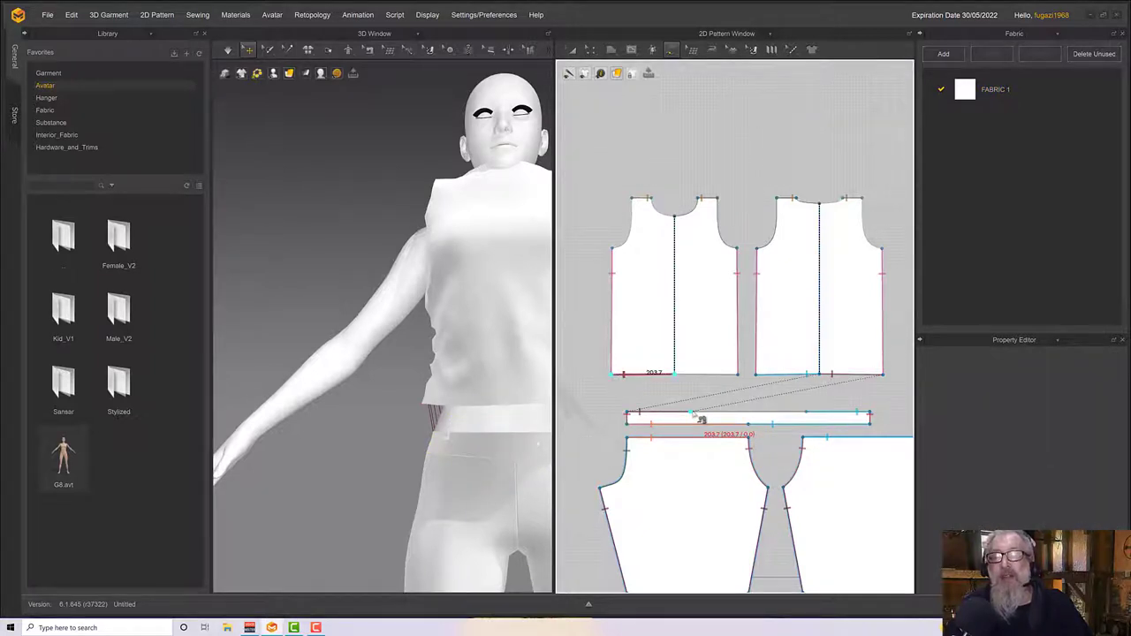
pyautogui.click(693, 412)
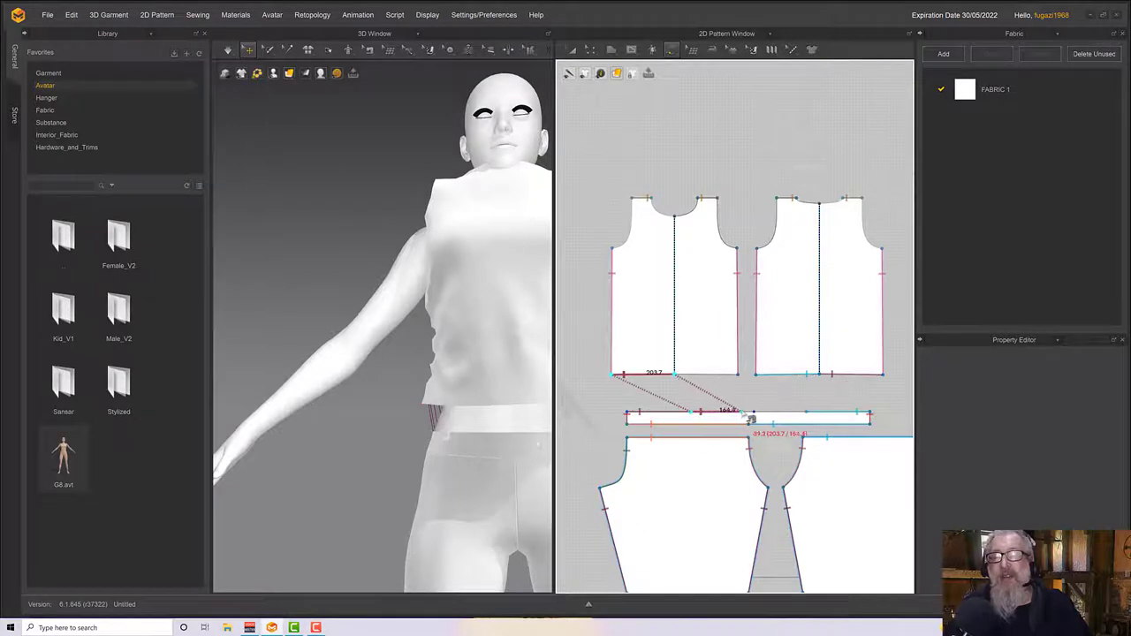
pyautogui.click(712, 451)
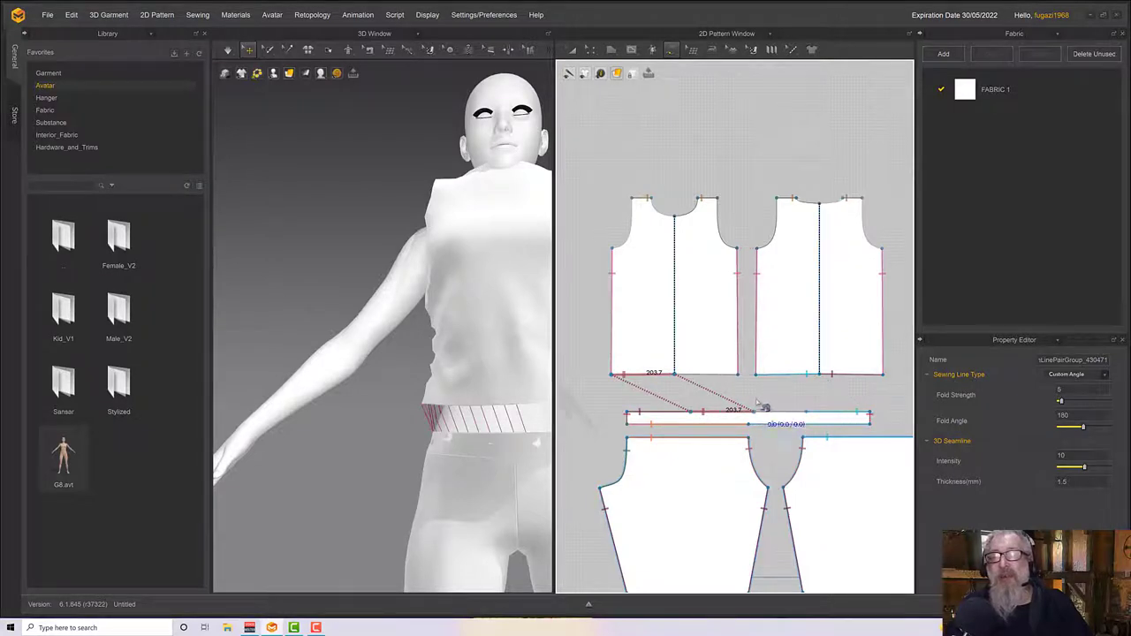
# Sew the right half of the top's front hem, from side to centre, to the remaining stretch of the waistband's upper edge
pyautogui.moveTo(745, 394); pyautogui.dragTo(697, 385, button='middle')
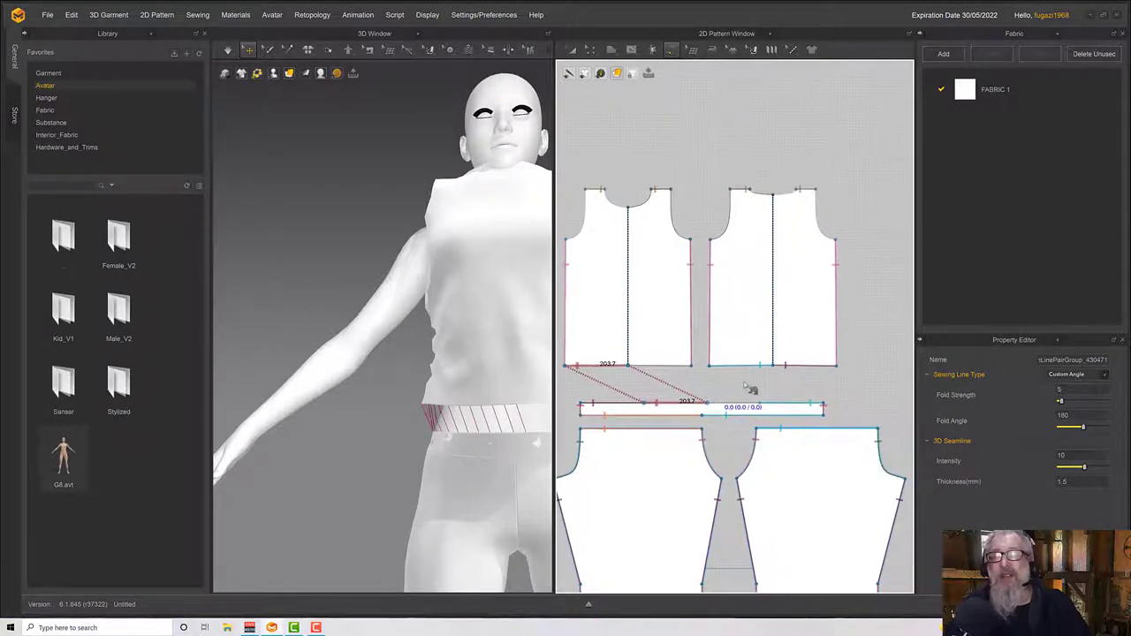
pyautogui.click(691, 366)
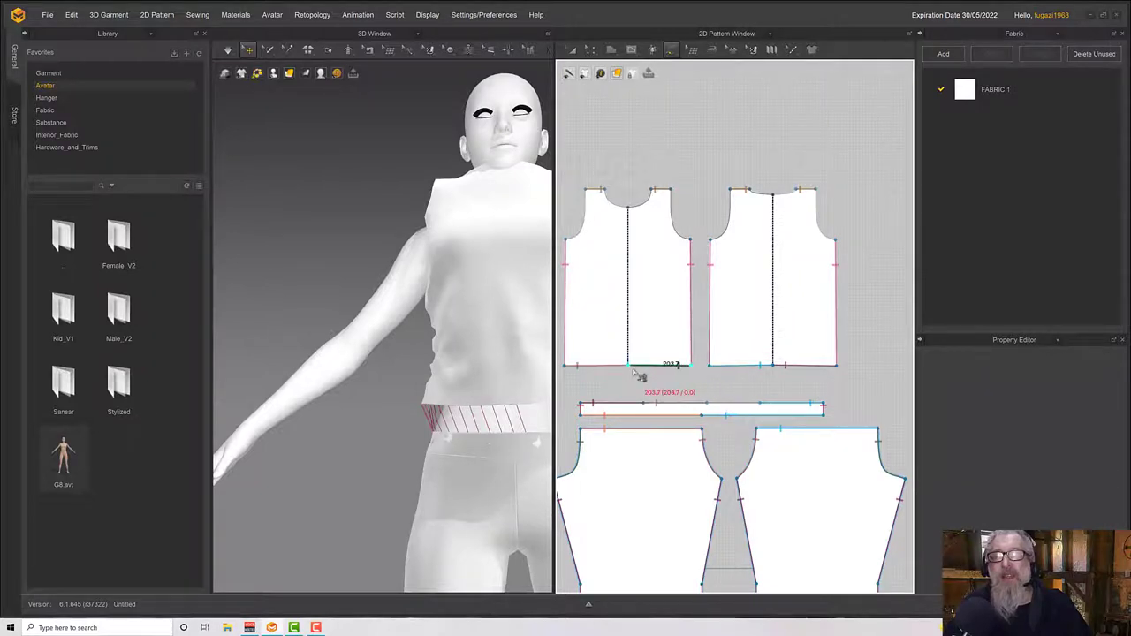
pyautogui.click(628, 367)
pyautogui.click(760, 407)
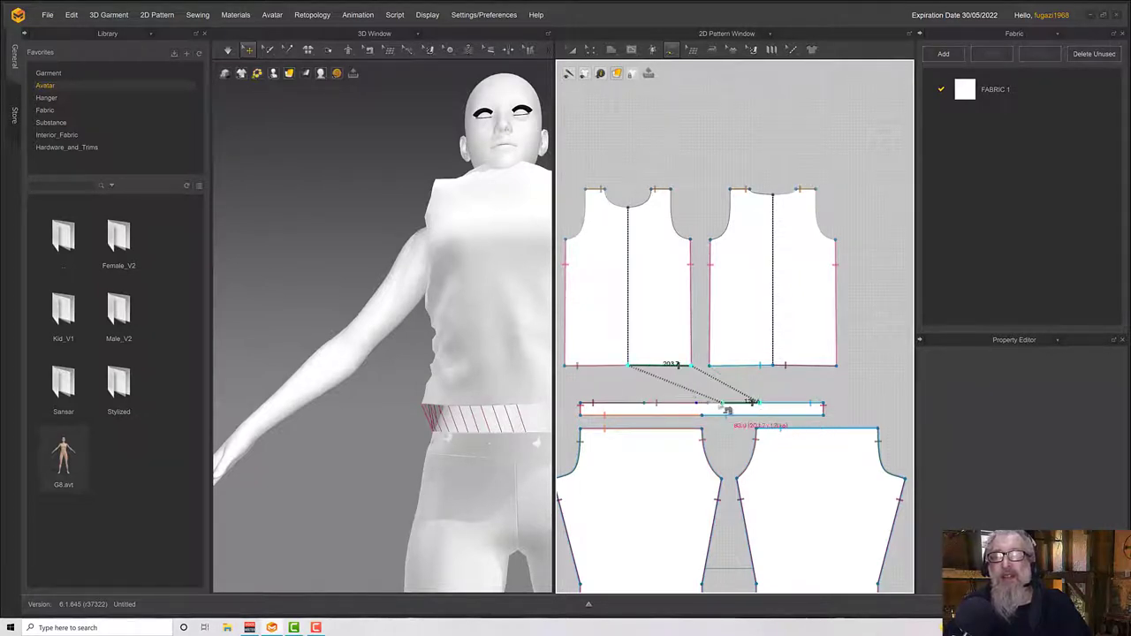
pyautogui.click(708, 407)
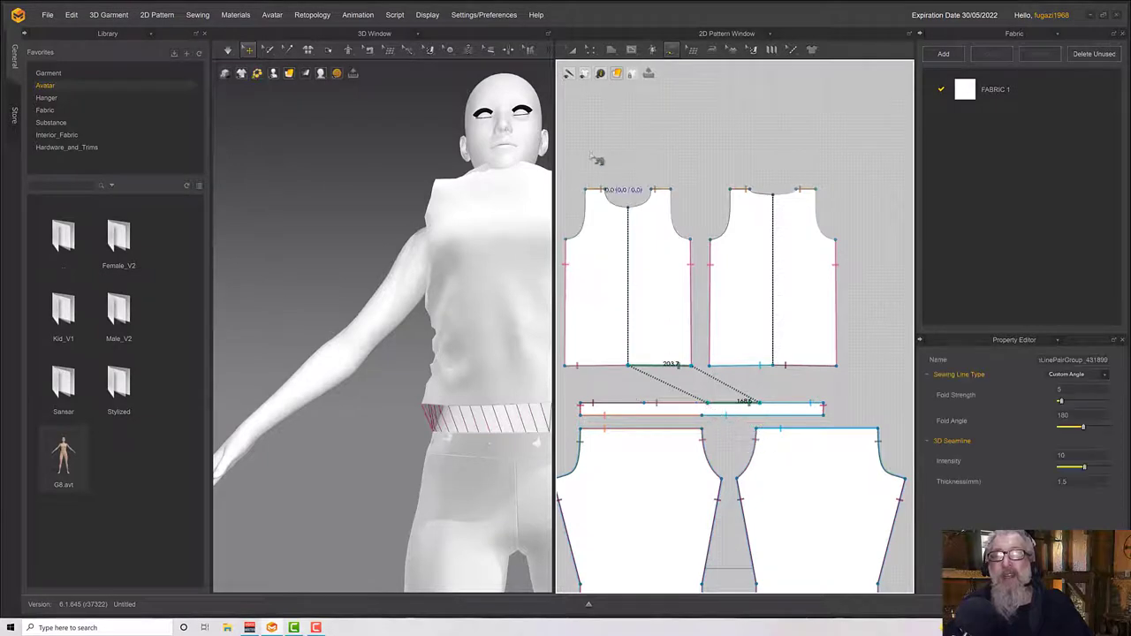
# Extend the waistband side of the right front-hem seam to 203.7 mm with Edit Sewing, slightly overlapping the neighbouring seam
pyautogui.click(672, 50)
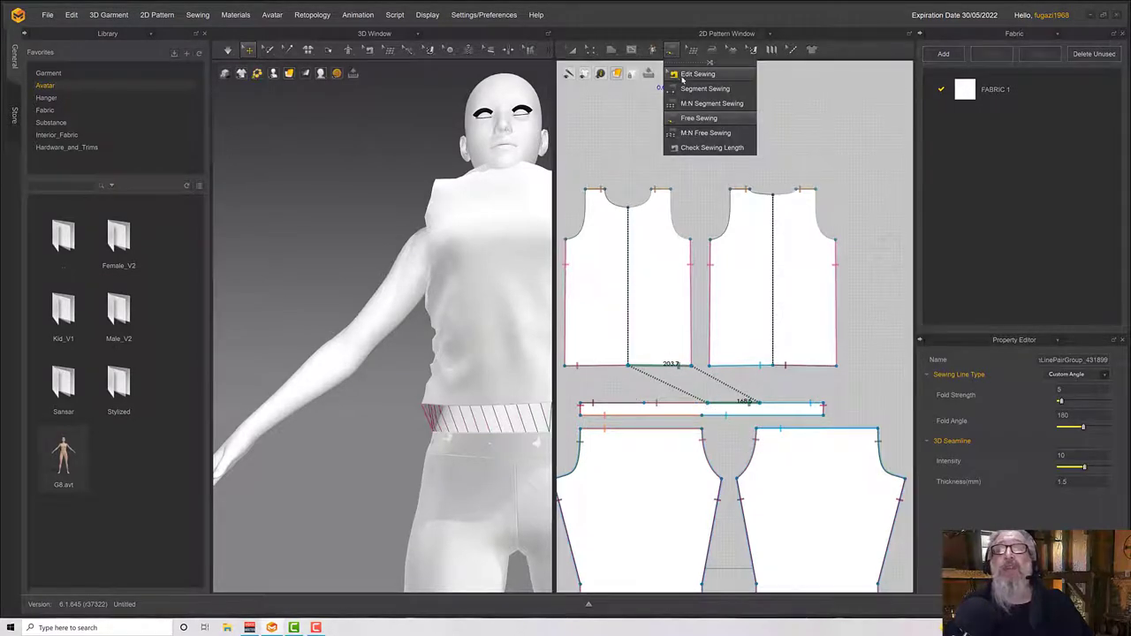
pyautogui.click(694, 74)
pyautogui.scroll(3, 732, 454)
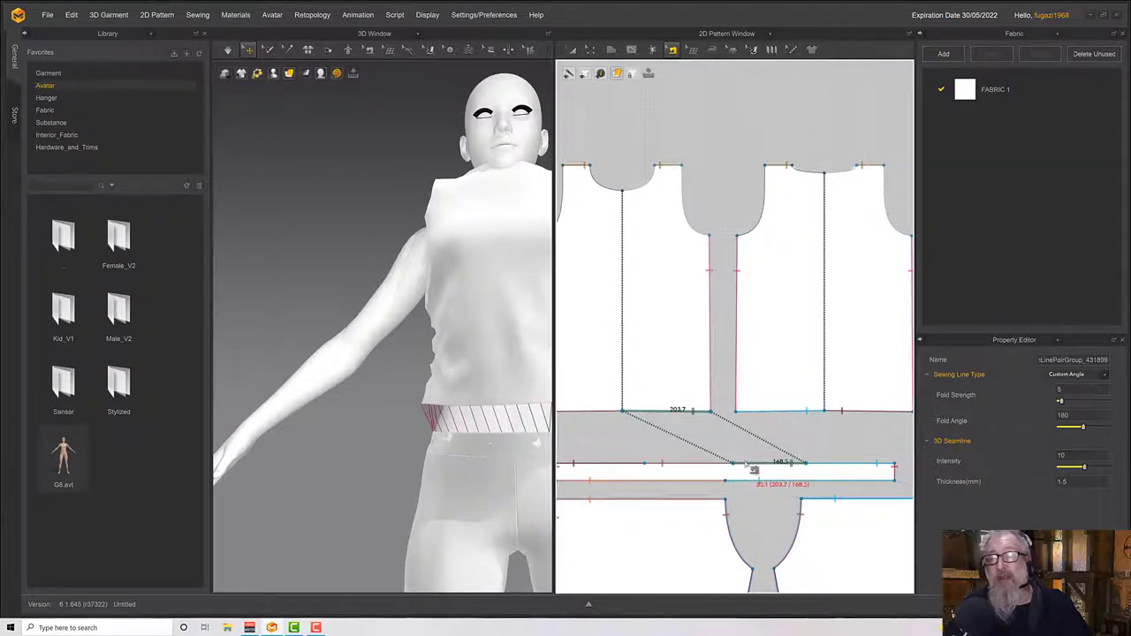
pyautogui.click(671, 50)
pyautogui.click(739, 451)
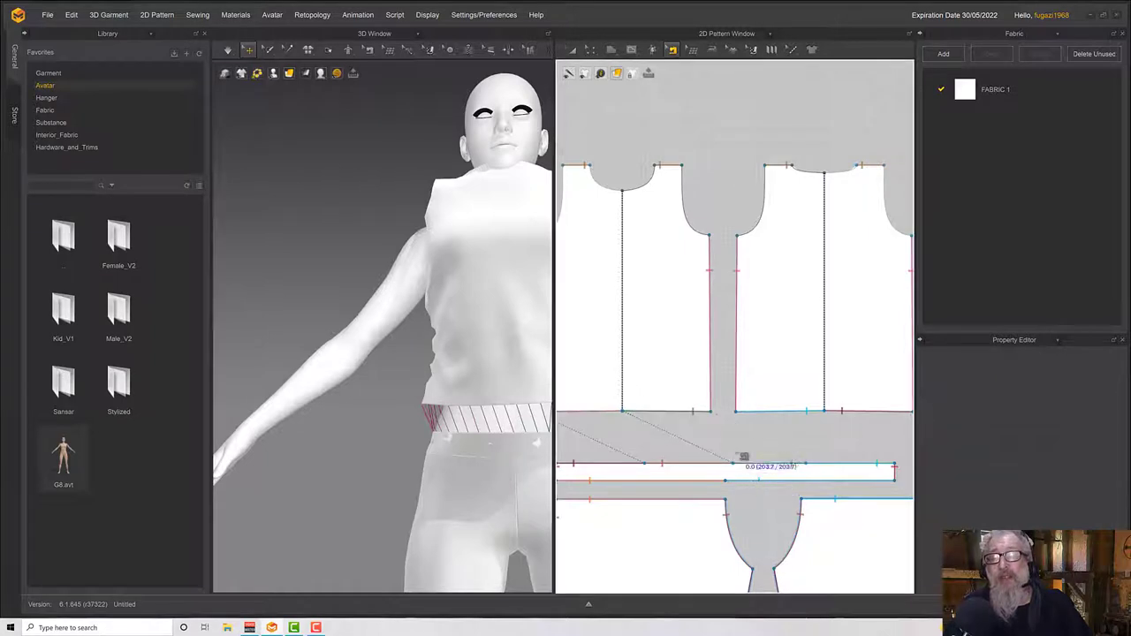
pyautogui.click(733, 465)
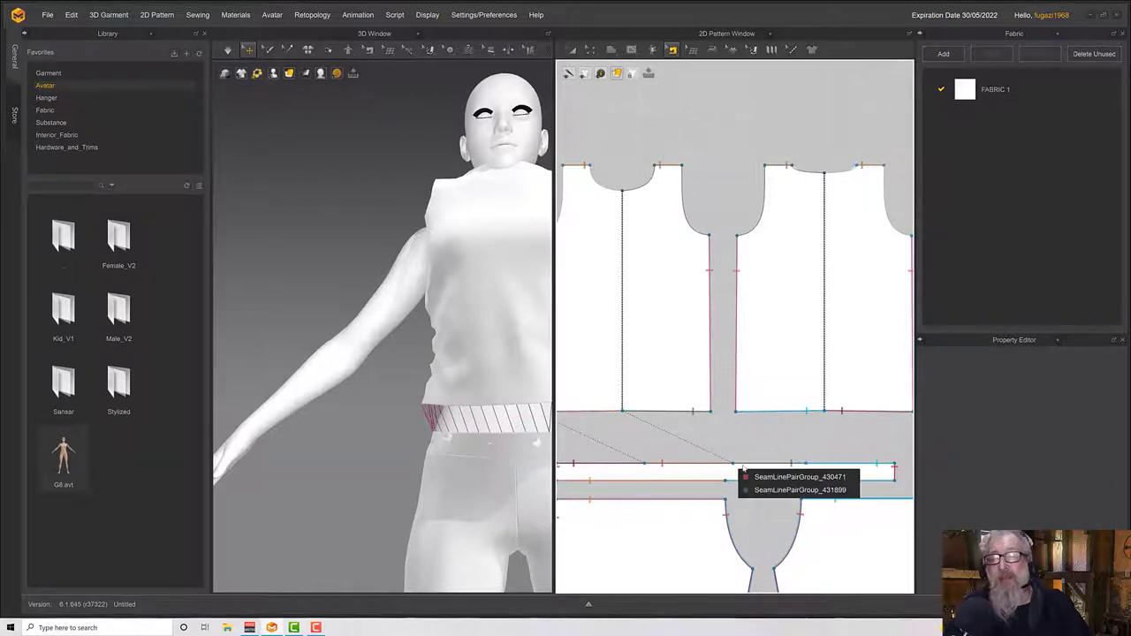
pyautogui.click(800, 490)
pyautogui.moveTo(735, 466)
pyautogui.mouseDown()
pyautogui.moveTo(757, 477)
pyautogui.moveTo(718, 471)
pyautogui.mouseUp()
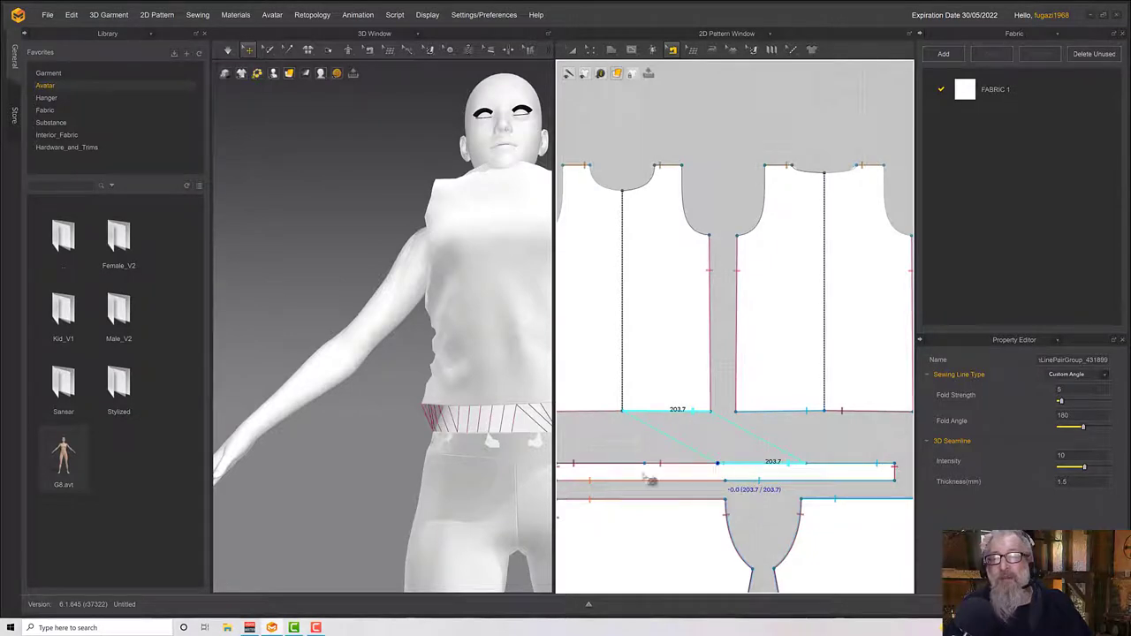
# Simulate the garment and pull the top's front panel down over the avatar's torso
pyautogui.scroll(-3, 481, 474)
pyautogui.moveTo(480, 475); pyautogui.dragTo(528, 420, button='right')
pyautogui.press('space')
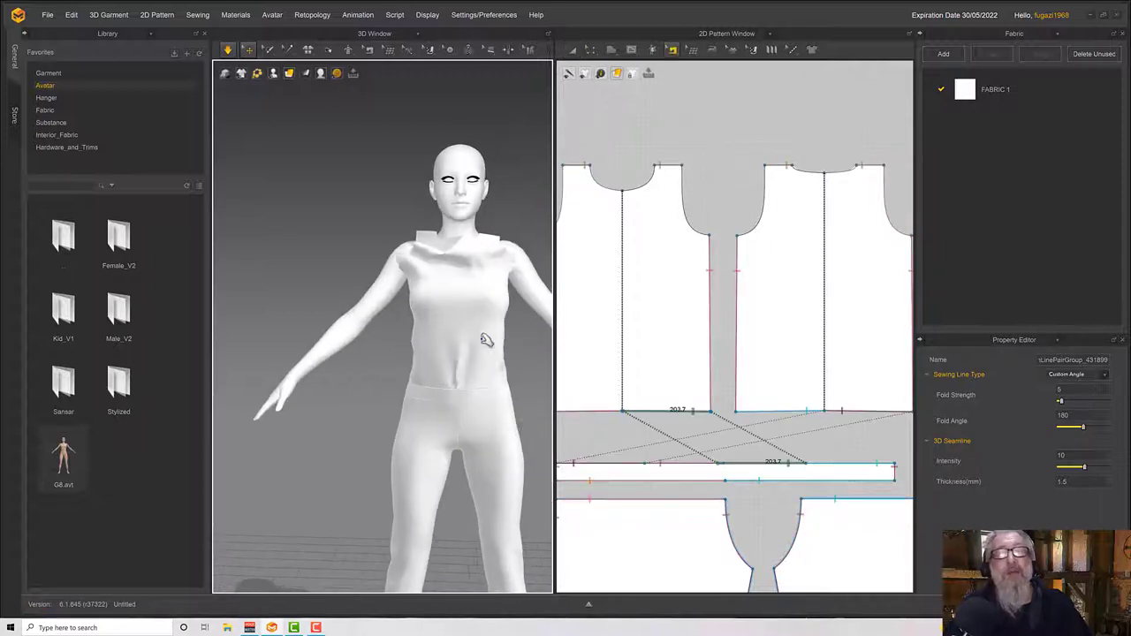
pyautogui.moveTo(464, 312); pyautogui.dragTo(432, 418)
pyautogui.moveTo(434, 419); pyautogui.dragTo(519, 389, button='right')
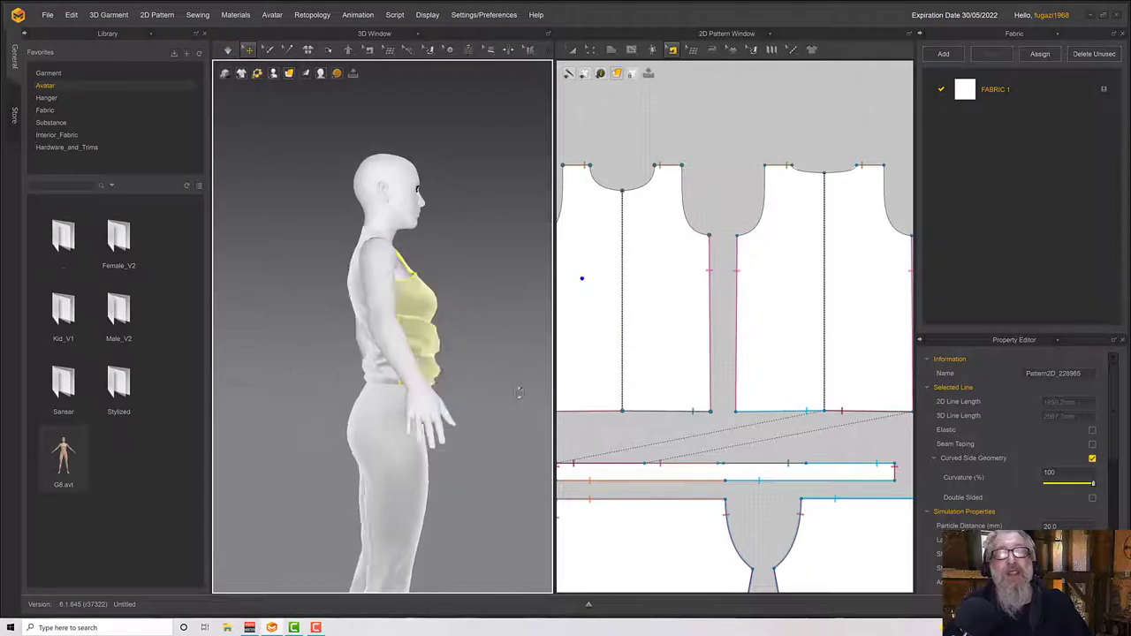
# Pull the top's back panel backward and down during simulation to straighten it over the avatar's back
pyautogui.click(359, 347)
pyautogui.moveTo(357, 332); pyautogui.dragTo(248, 442)
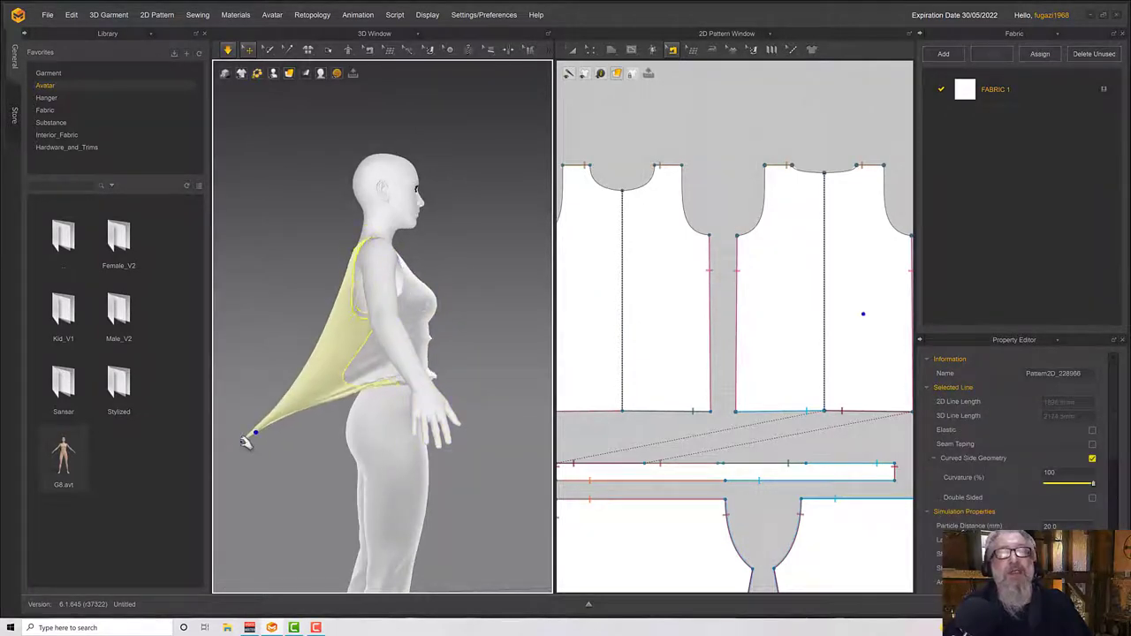
pyautogui.moveTo(358, 346); pyautogui.dragTo(441, 361, button='right')
pyautogui.moveTo(362, 285); pyautogui.dragTo(368, 416)
pyautogui.moveTo(371, 347); pyautogui.dragTo(428, 327, button='right')
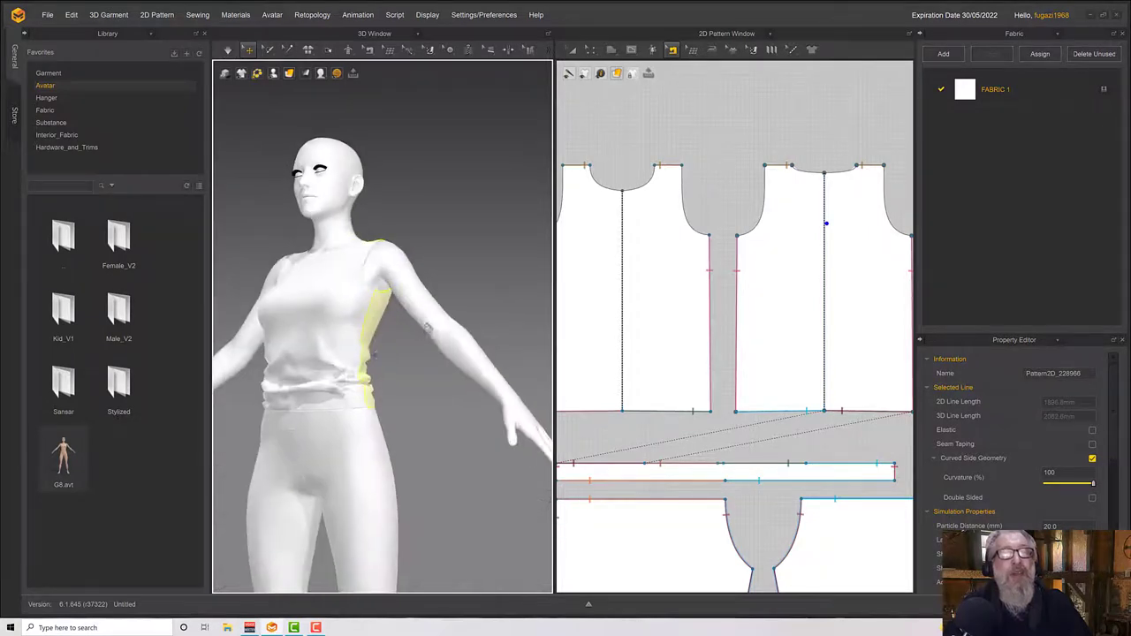
# Tug the top's front panel down at its side and hem to smooth the folds above the waistband
pyautogui.moveTo(350, 346); pyautogui.dragTo(366, 397)
pyautogui.moveTo(365, 400); pyautogui.dragTo(395, 408, button='right')
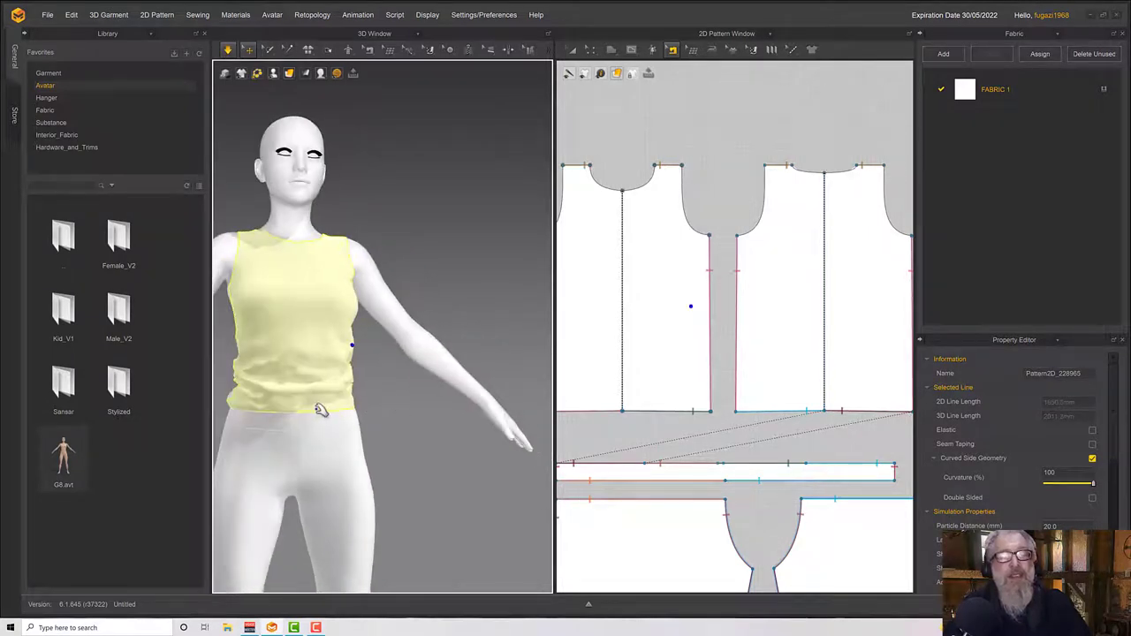
pyautogui.moveTo(319, 407); pyautogui.dragTo(379, 442)
pyautogui.moveTo(327, 448); pyautogui.dragTo(349, 440, button='right')
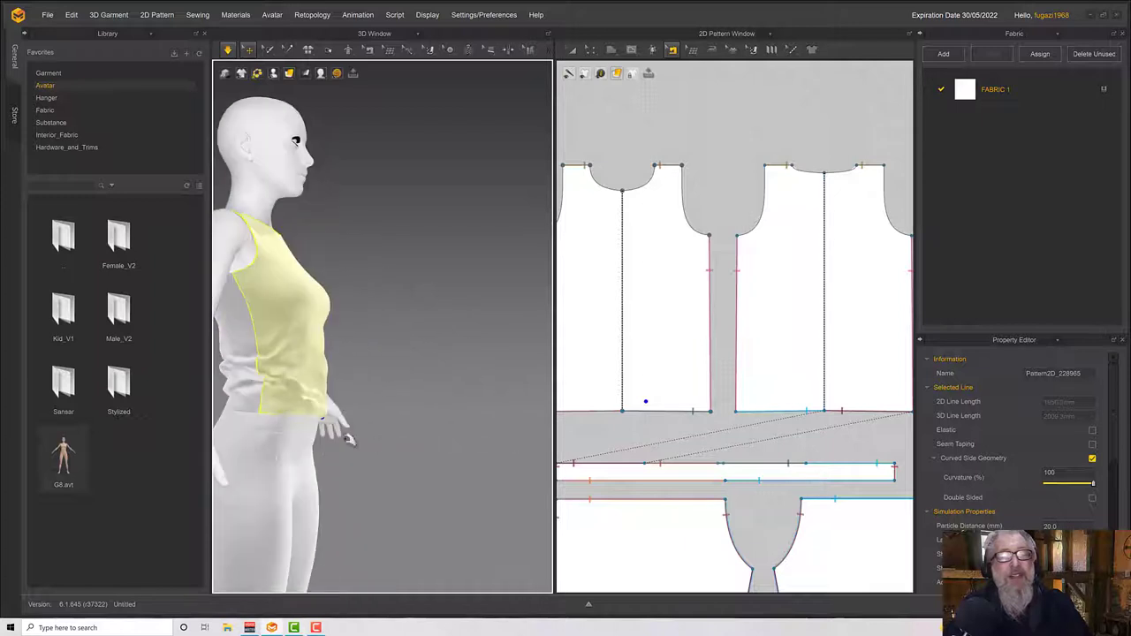
# Pull the top's back hem down and outward, and check the joined garment from the back and side
pyautogui.moveTo(265, 404); pyautogui.dragTo(411, 380, button='right')
pyautogui.moveTo(358, 365); pyautogui.dragTo(333, 396)
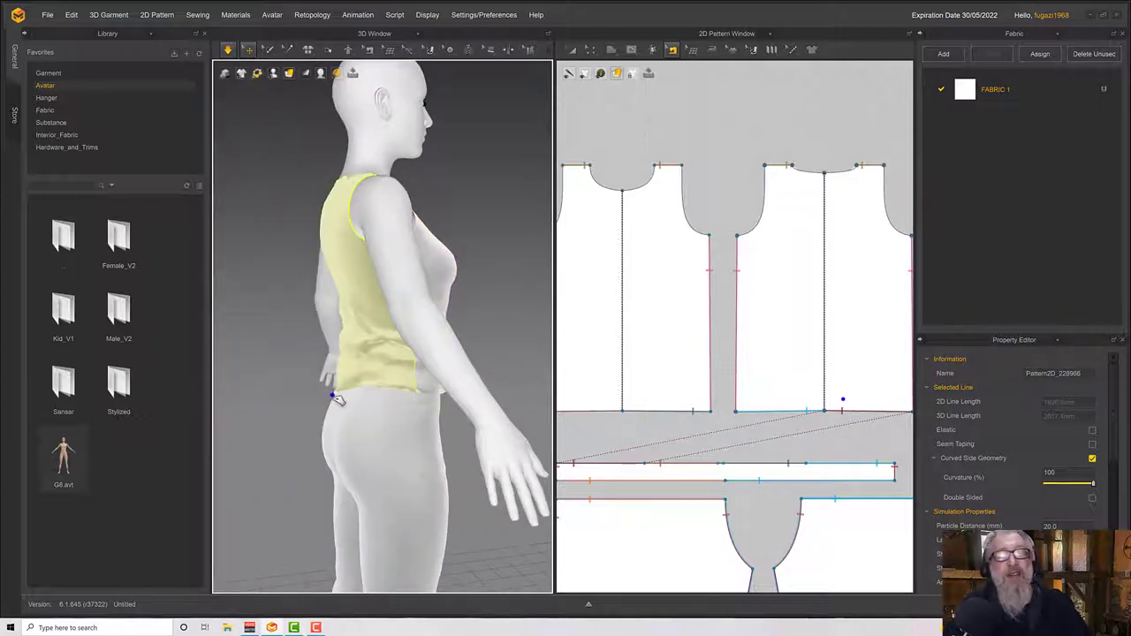
pyautogui.moveTo(369, 405); pyautogui.dragTo(260, 402, button='right')
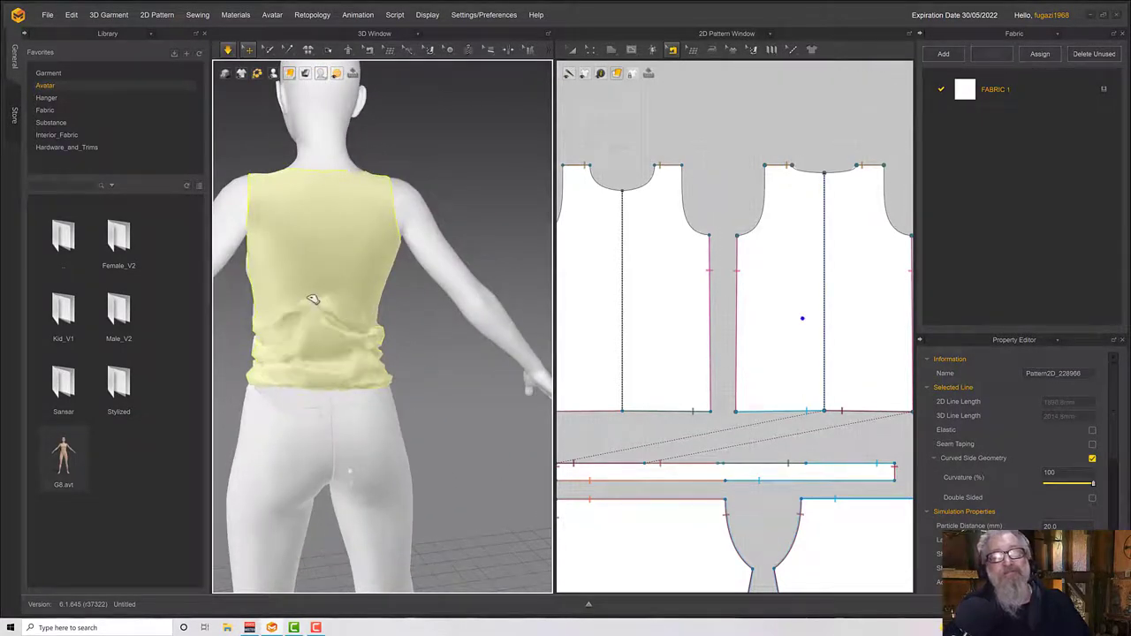
pyautogui.moveTo(313, 331); pyautogui.dragTo(314, 305, button='right')
pyautogui.scroll(-3, 411, 340)
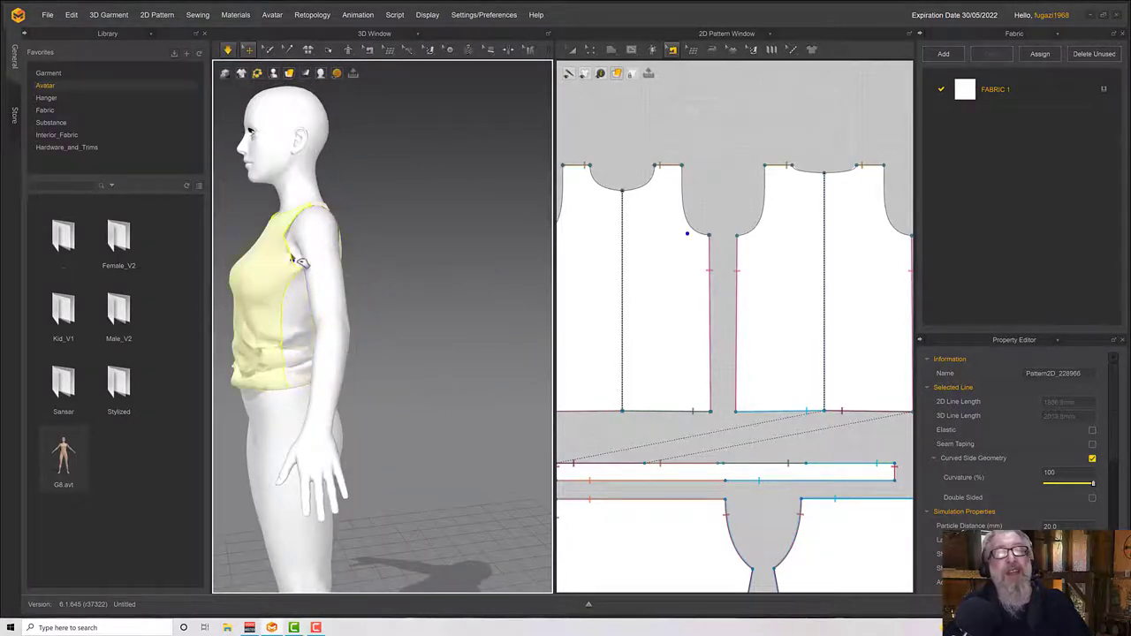
# Adjust the top's front panel at the shoulders by pulling it up during simulation, checking the fit from the front
pyautogui.moveTo(325, 219); pyautogui.dragTo(331, 196, button='right')
pyautogui.press('space')
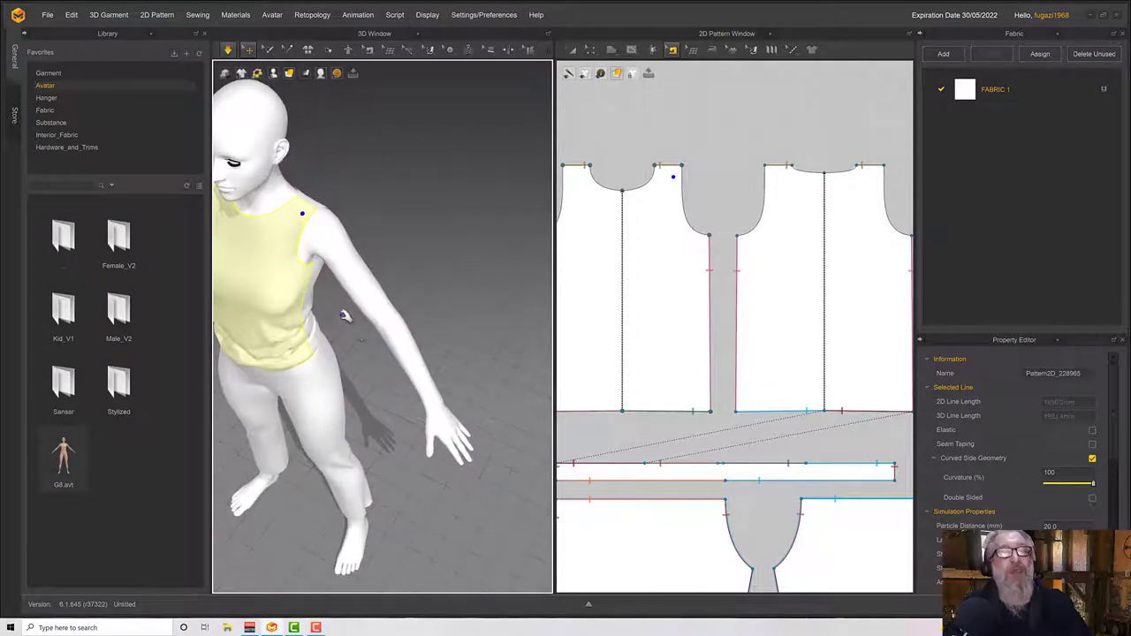
pyautogui.moveTo(346, 315); pyautogui.dragTo(344, 252, button='right')
pyautogui.moveTo(346, 258); pyautogui.dragTo(482, 303, button='middle')
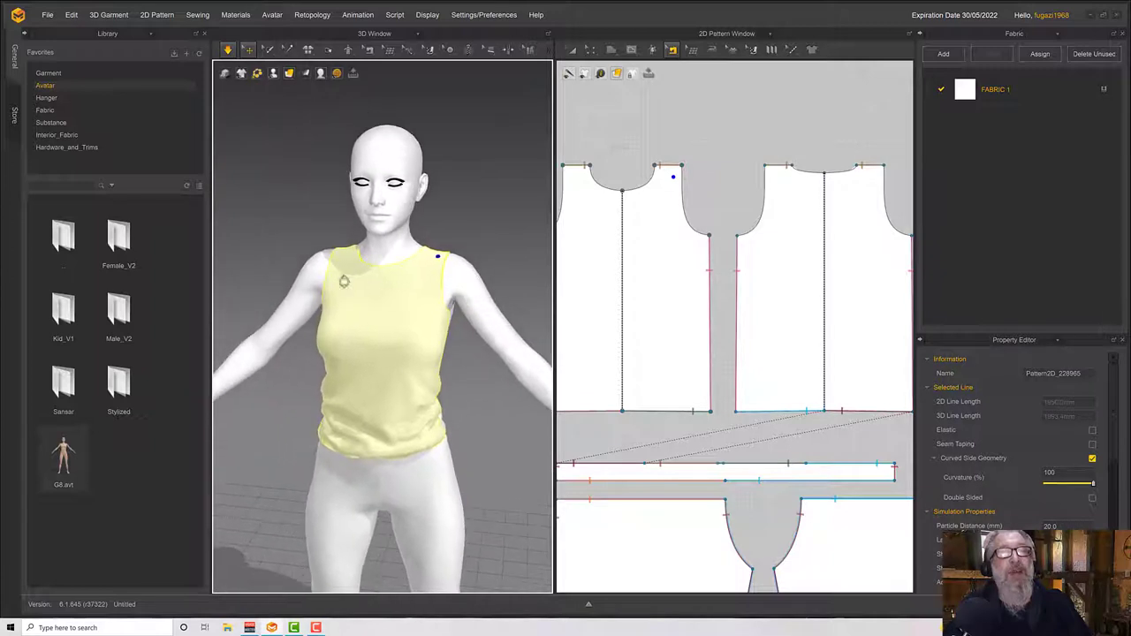
pyautogui.moveTo(345, 280); pyautogui.dragTo(351, 279, button='right')
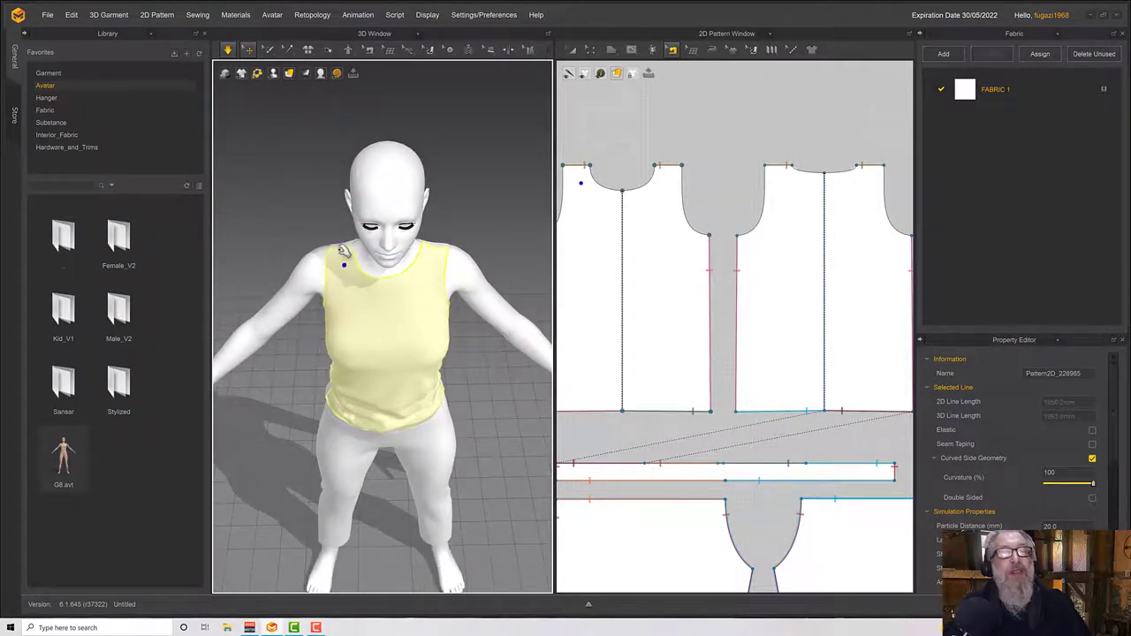
pyautogui.moveTo(343, 254); pyautogui.dragTo(343, 237)
pyautogui.moveTo(357, 288); pyautogui.dragTo(359, 268, button='right')
pyautogui.scroll(-3, 379, 320)
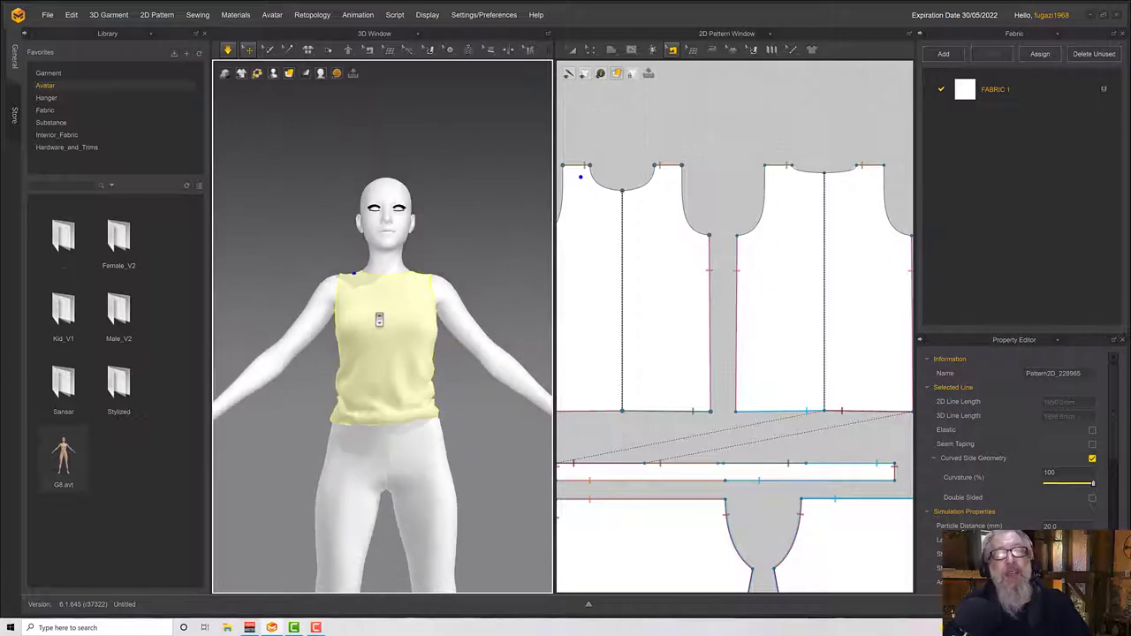
# Change the avatar's display from monochrome to a fully textured surface
pyautogui.moveTo(379, 320); pyautogui.dragTo(348, 318, button='right')
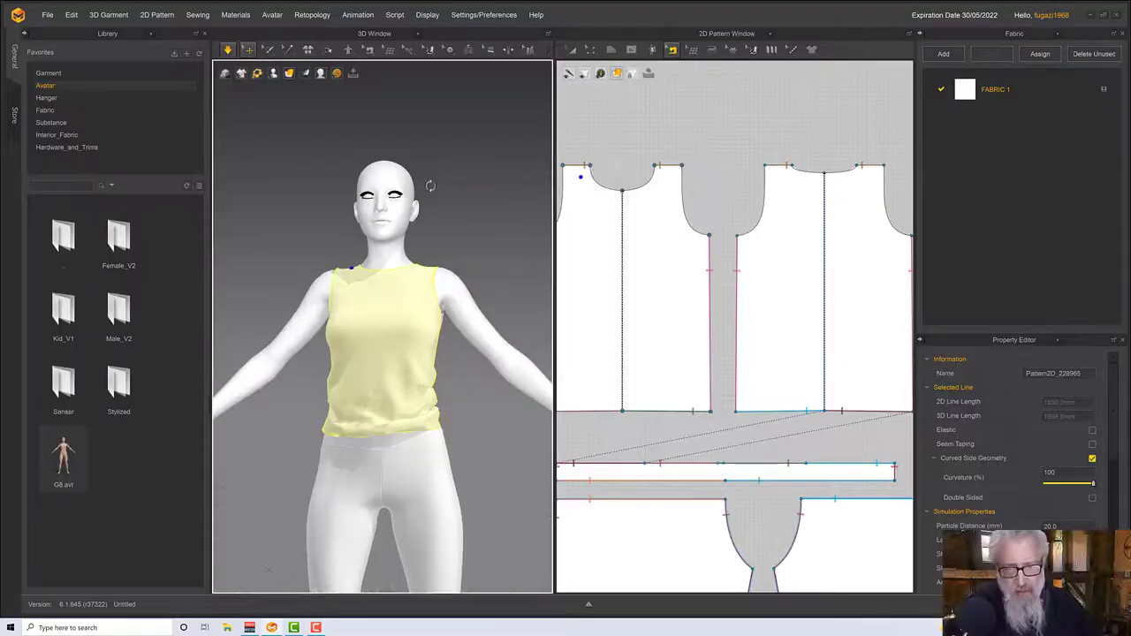
pyautogui.moveTo(429, 185); pyautogui.dragTo(379, 111, button='right')
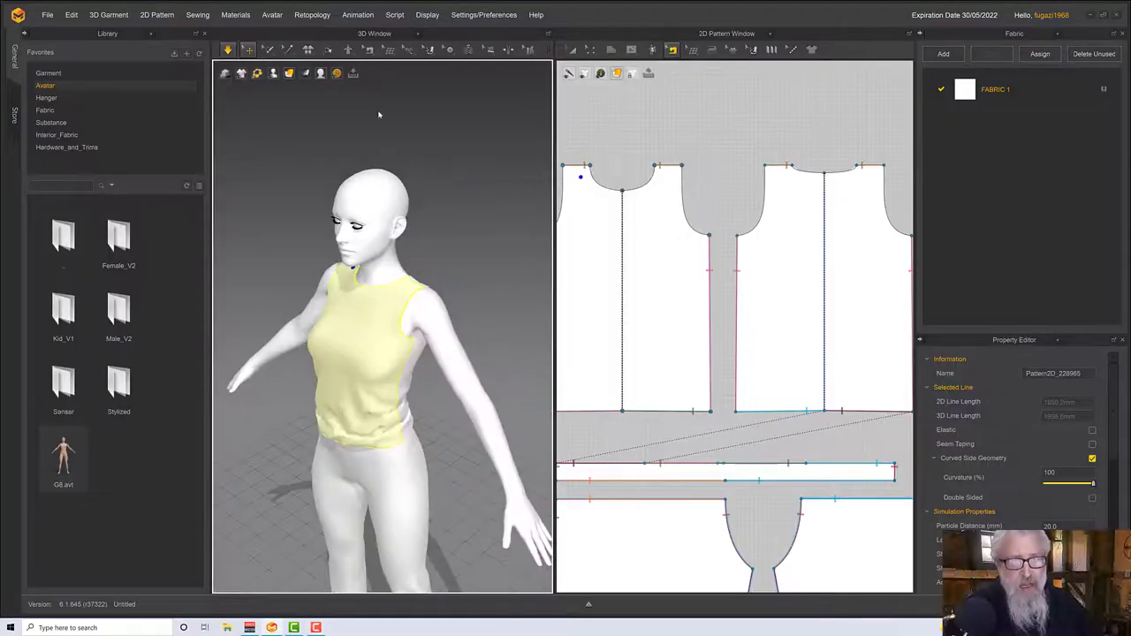
pyautogui.click(320, 74)
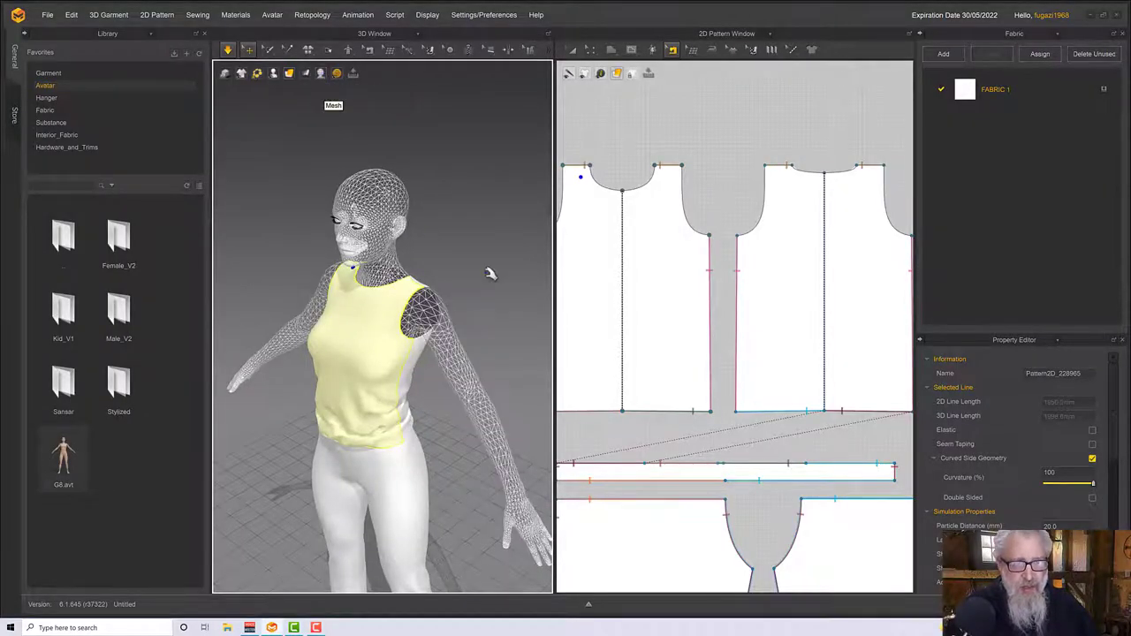
pyautogui.click(320, 75)
pyautogui.click(325, 88)
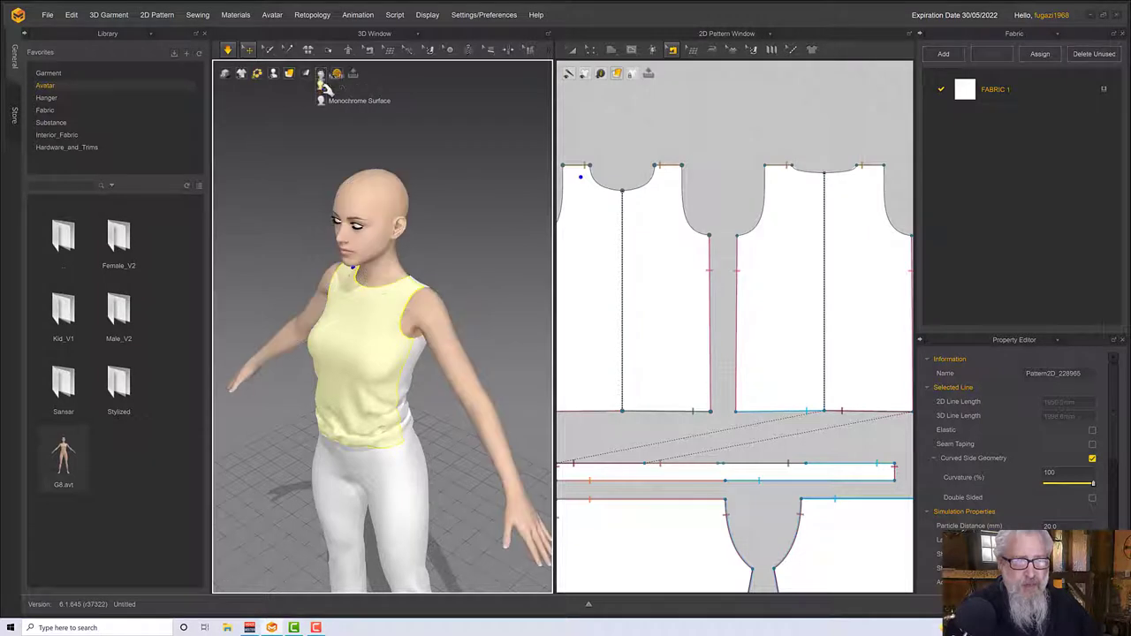
pyautogui.moveTo(434, 217); pyautogui.dragTo(474, 200, button='right')
# Measure the combined length of matching armhole curves on the top's front and back panels
pyautogui.moveTo(709, 280); pyautogui.dragTo(795, 313, button='middle')
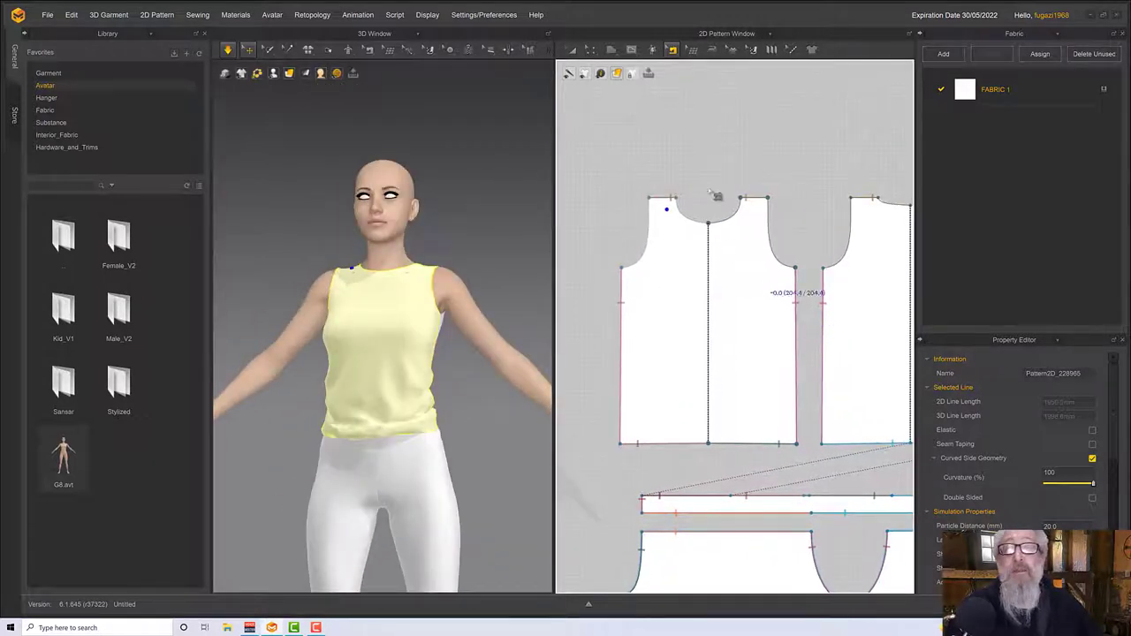
pyautogui.click(611, 50)
pyautogui.click(591, 51)
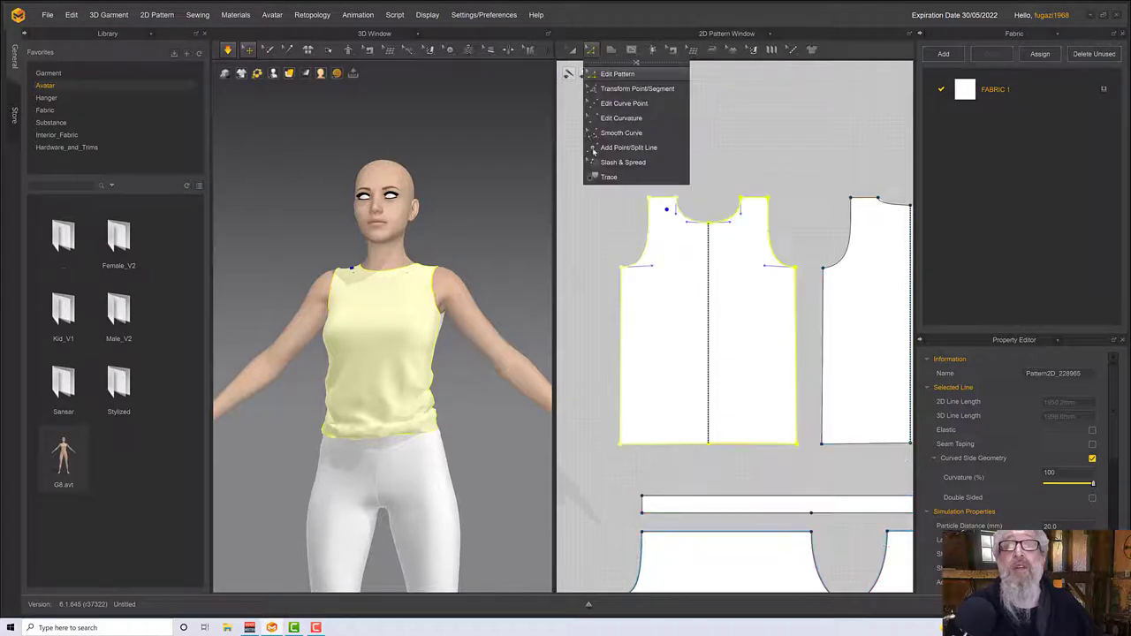
pyautogui.click(648, 234)
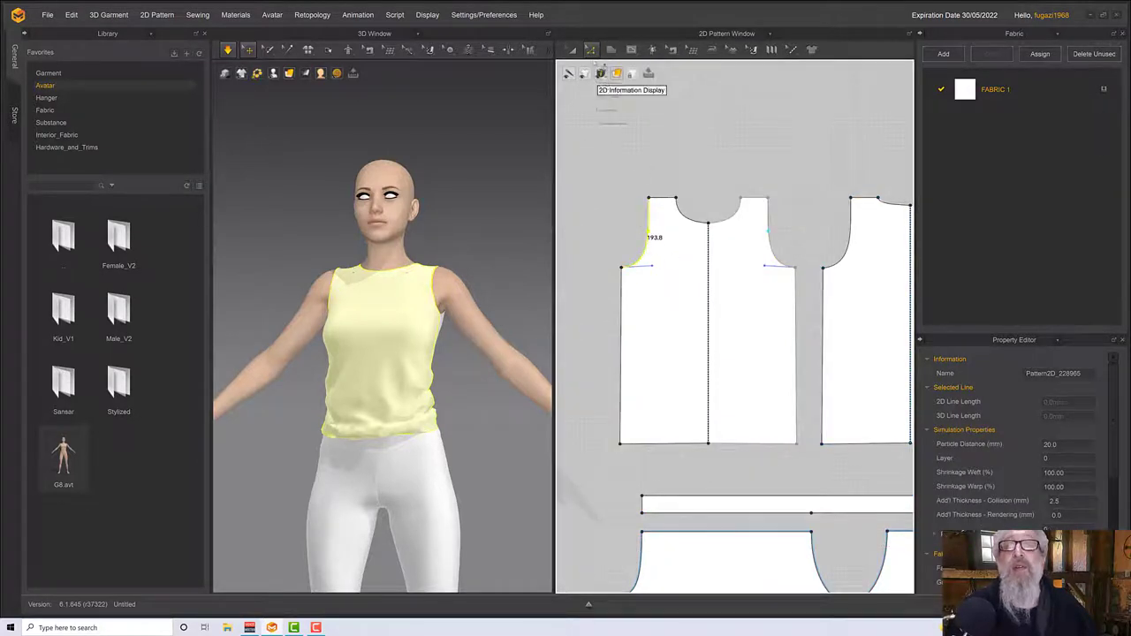
pyautogui.hotkey('ctrl', 'a')
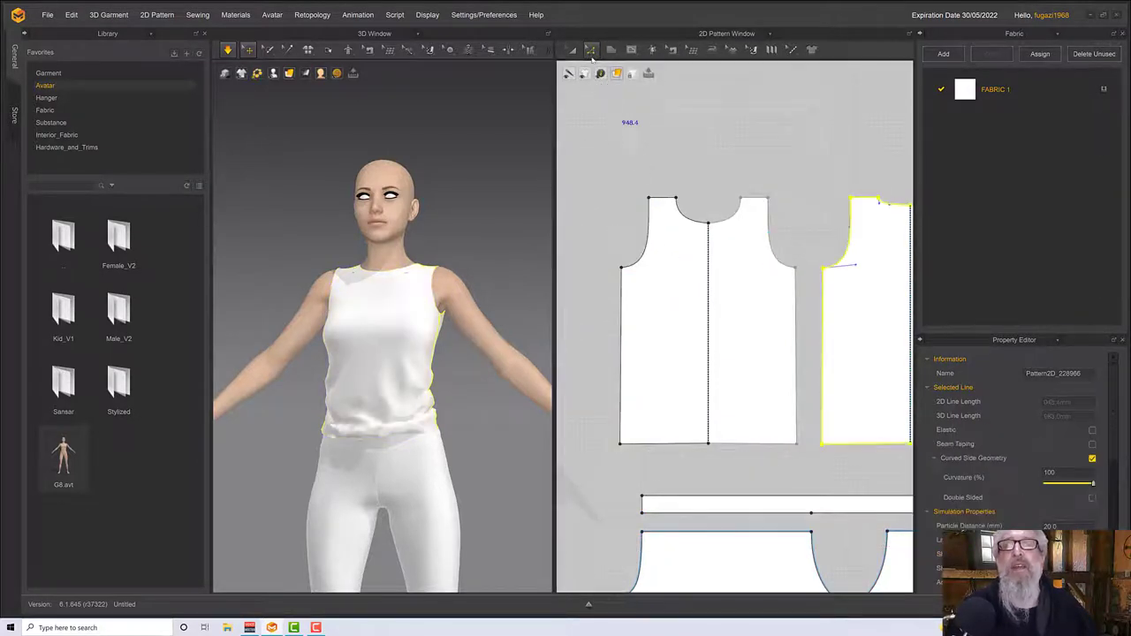
pyautogui.click(590, 50)
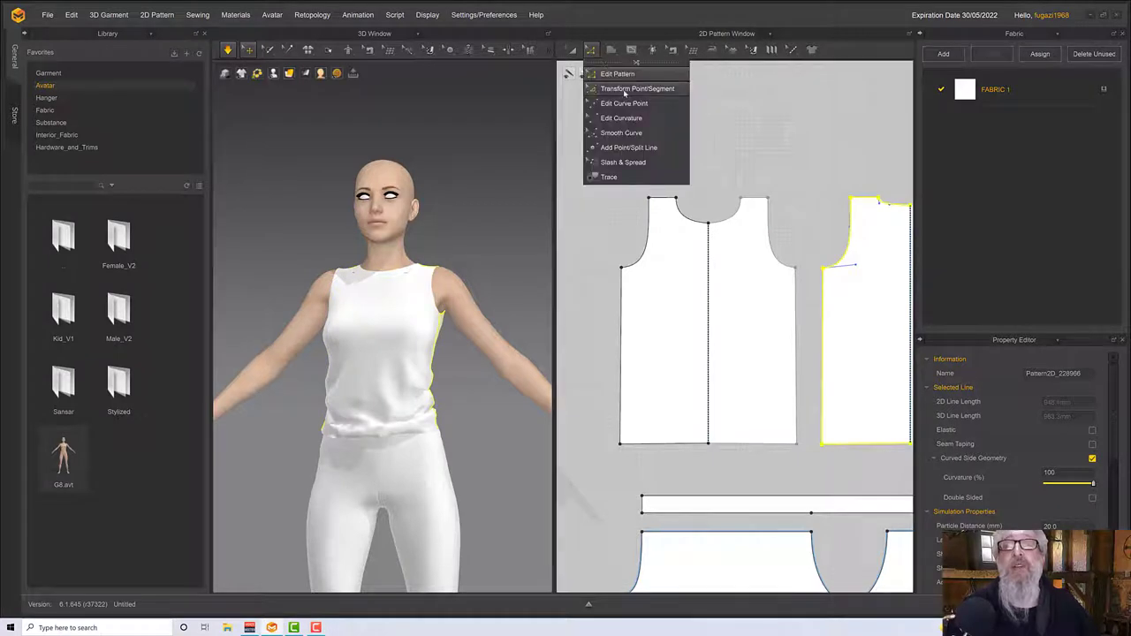
pyautogui.click(736, 167)
pyautogui.click(654, 240)
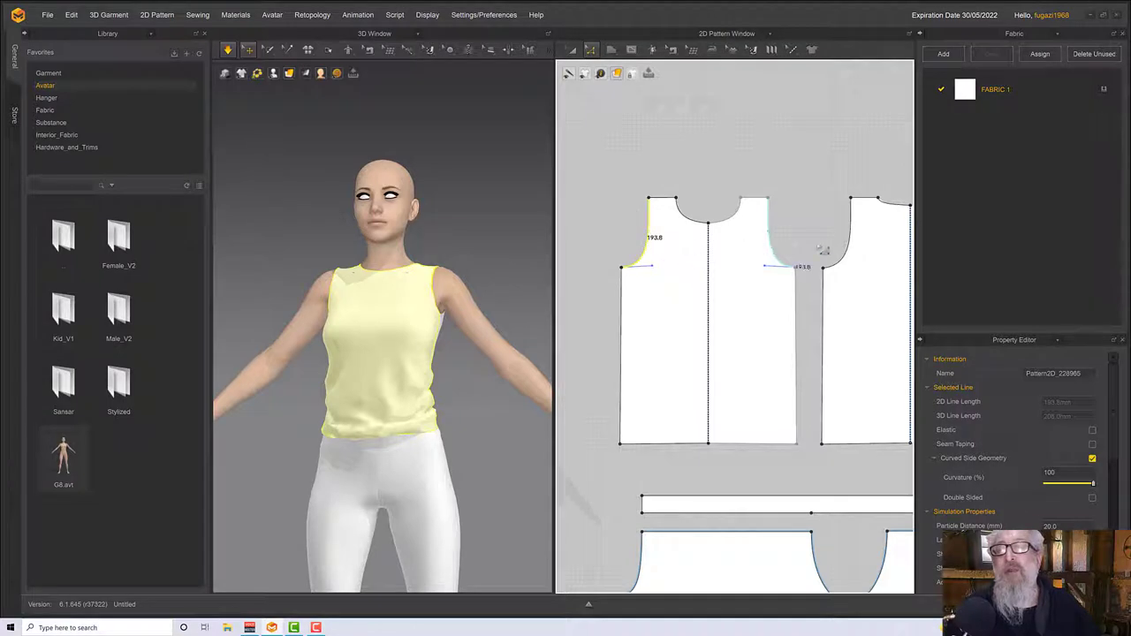
pyautogui.moveTo(807, 268); pyautogui.dragTo(715, 269, button='middle')
pyautogui.keyDown('shift'); pyautogui.click(877, 231); pyautogui.keyUp('shift')
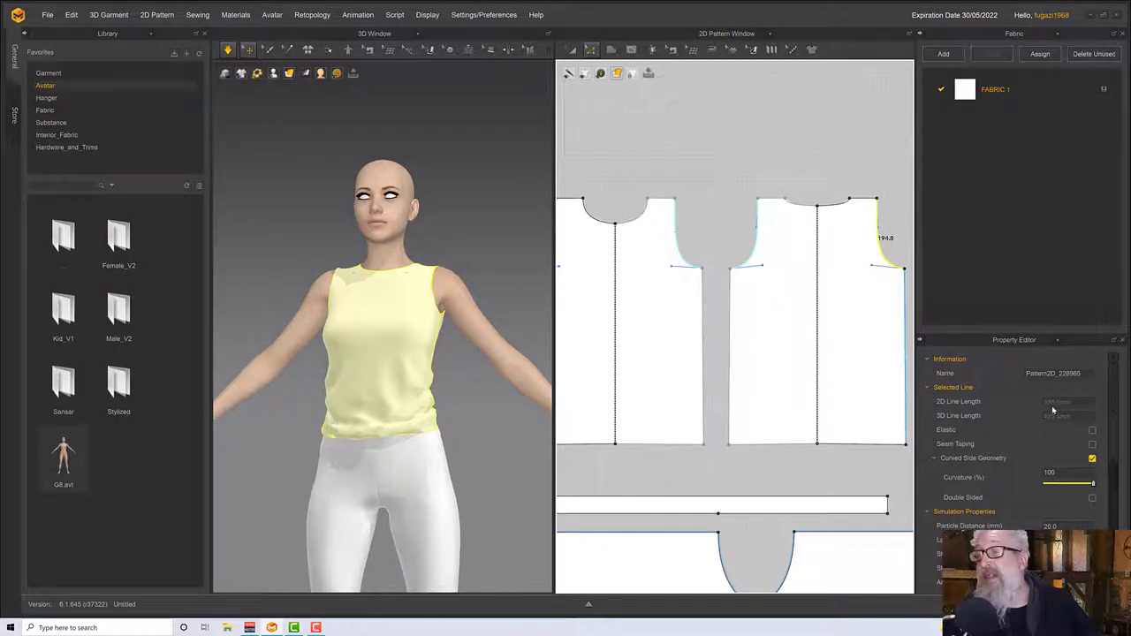
# Draw a rectangular sleeve pattern about 253 mm wide and 260 mm high beside the top's front panel
pyautogui.moveTo(631, 345); pyautogui.dragTo(833, 353, button='middle')
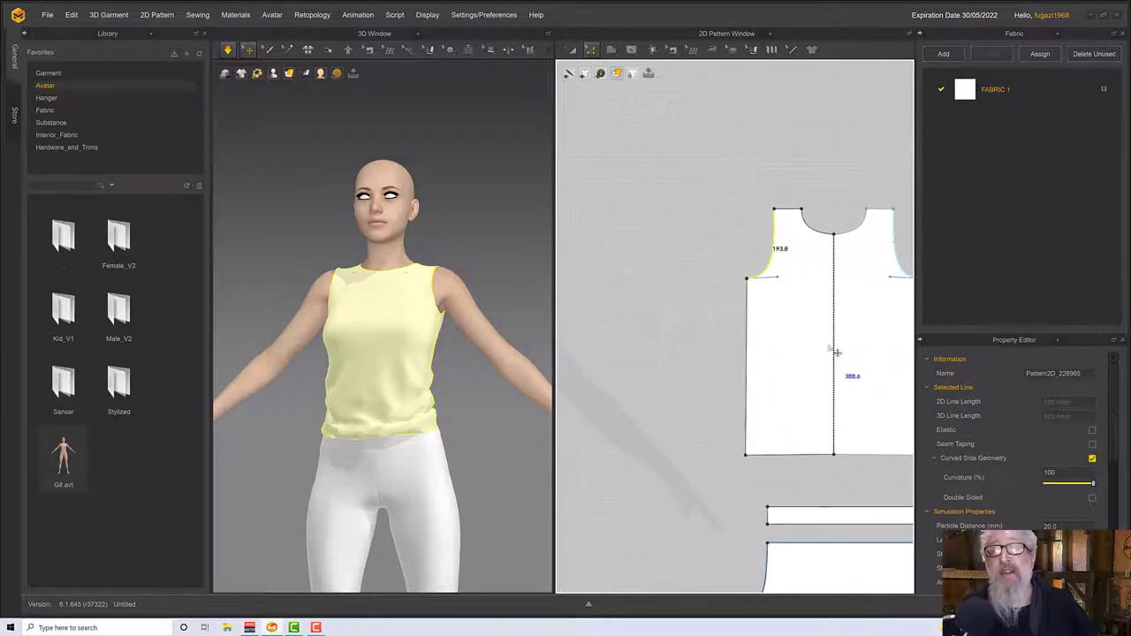
pyautogui.moveTo(612, 51); pyautogui.dragTo(632, 88)
pyautogui.moveTo(624, 228); pyautogui.dragTo(735, 340)
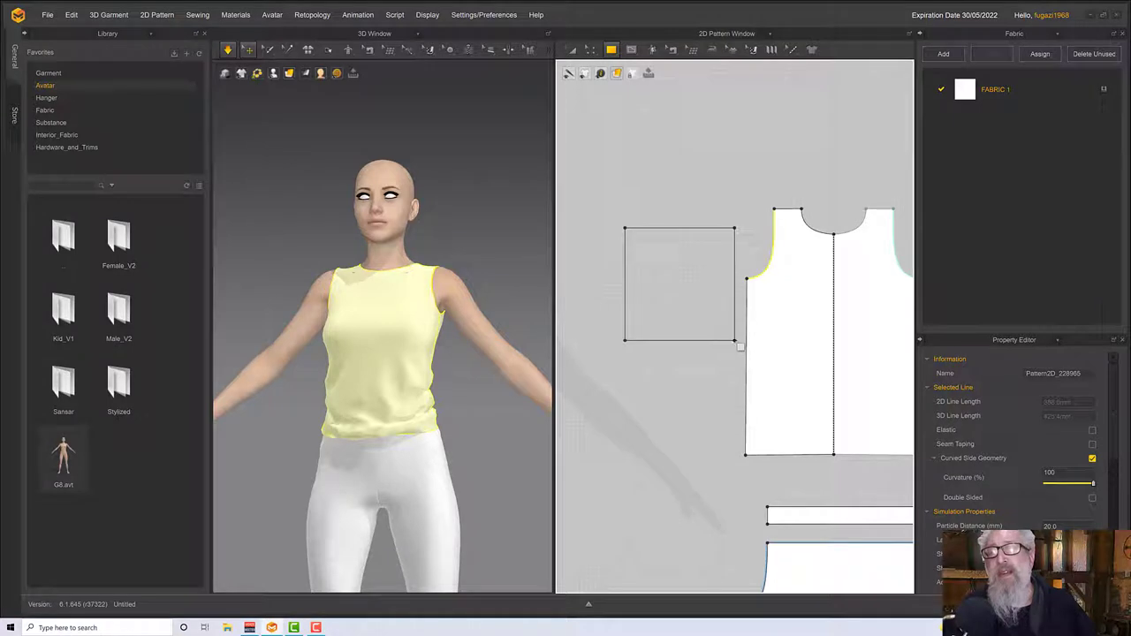
# Use Edit Curvature to bow the sleeve rectangle's upper edge upward into a cap curve about 382 mm long
pyautogui.moveTo(590, 50); pyautogui.dragTo(622, 85)
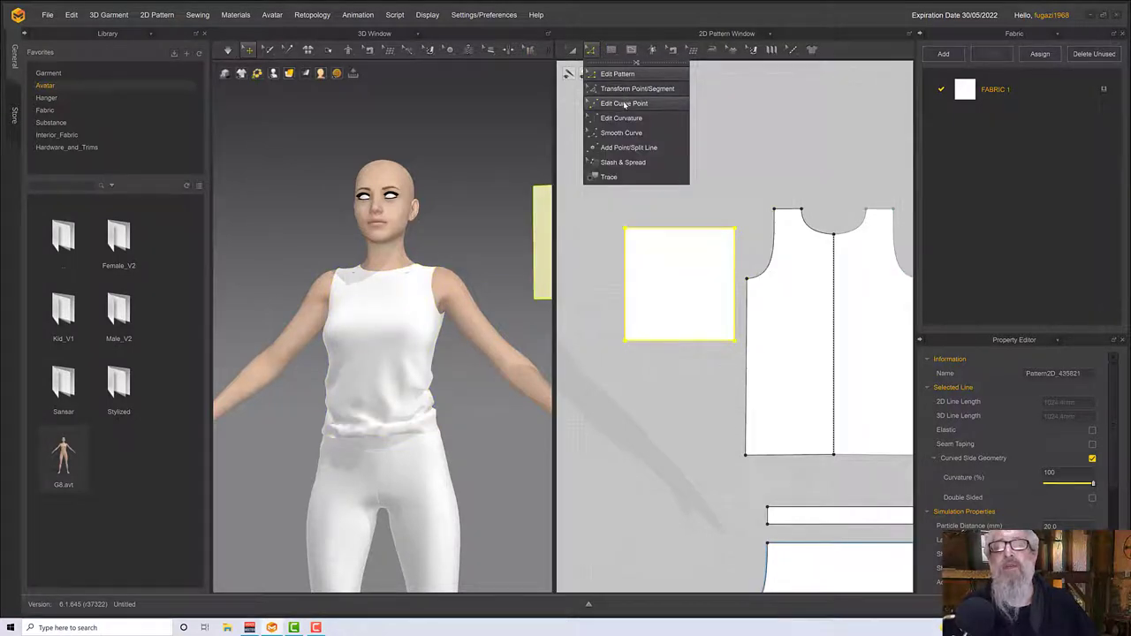
pyautogui.click(623, 122)
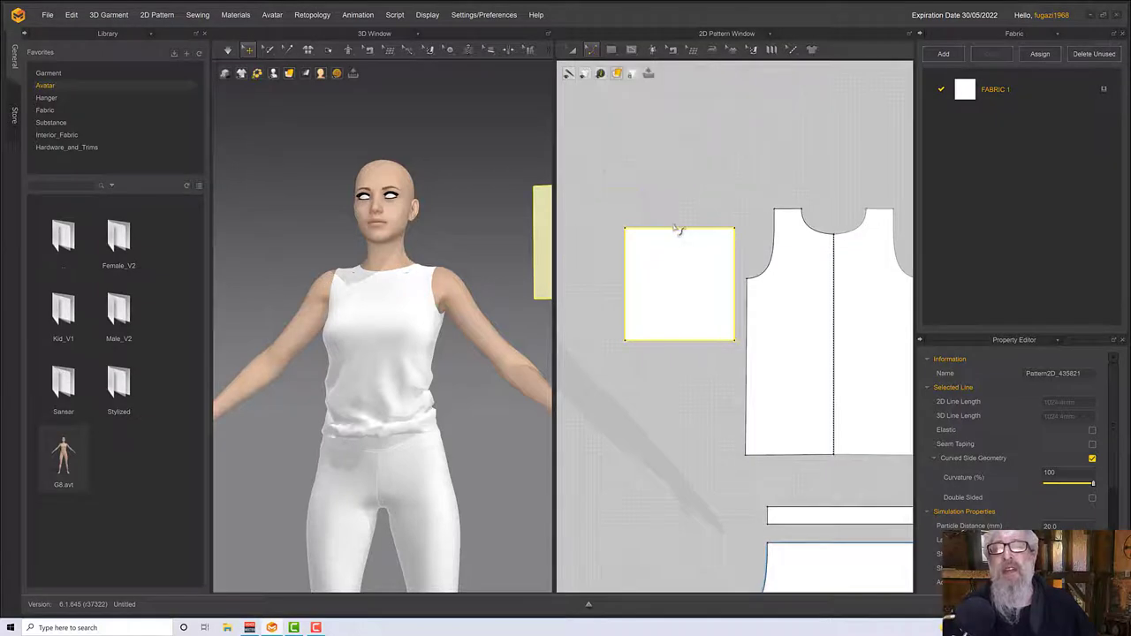
pyautogui.click(673, 216)
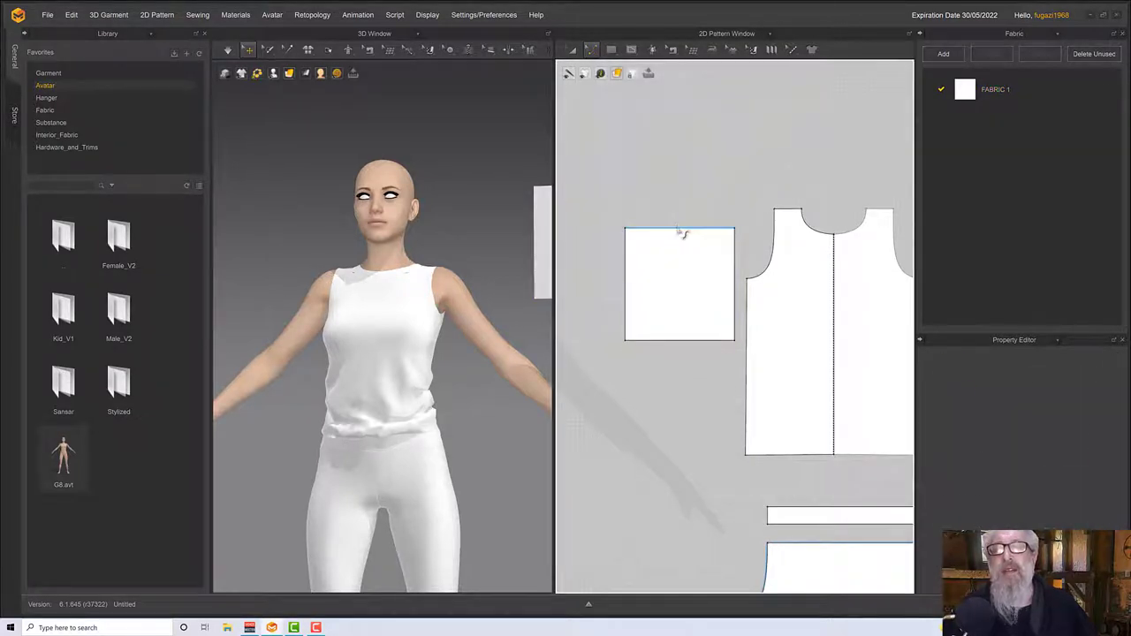
pyautogui.moveTo(680, 232); pyautogui.dragTo(680, 180)
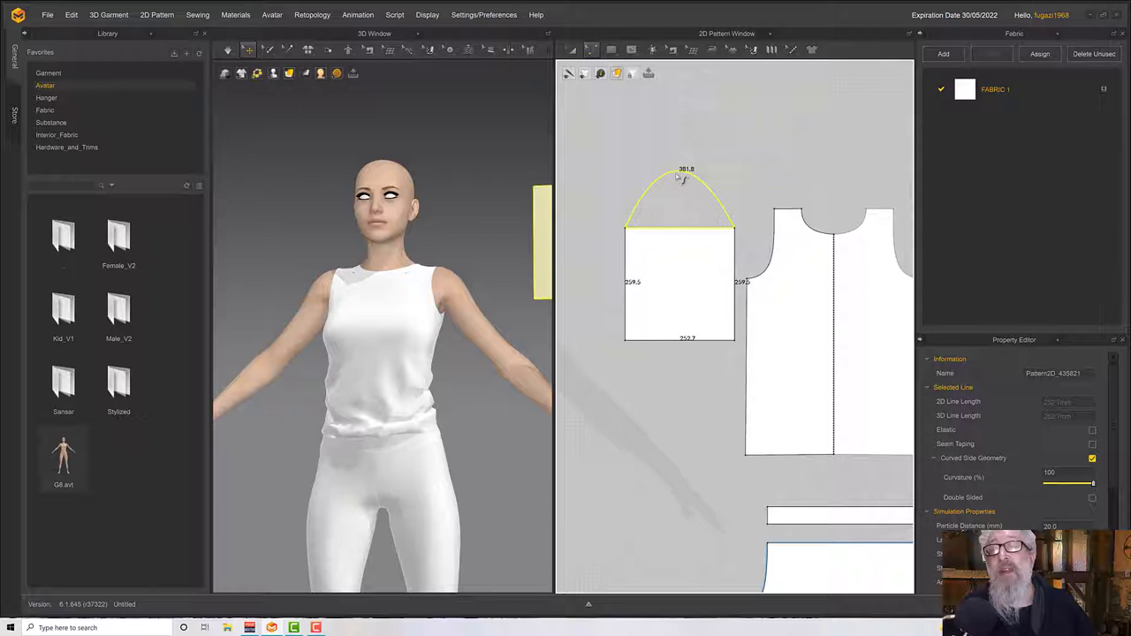
# Raise the sleeve's top edge into a rounded cap and set the curve's length to 388.6 mm in the Both direction
pyautogui.moveTo(680, 179); pyautogui.dragTo(681, 177)
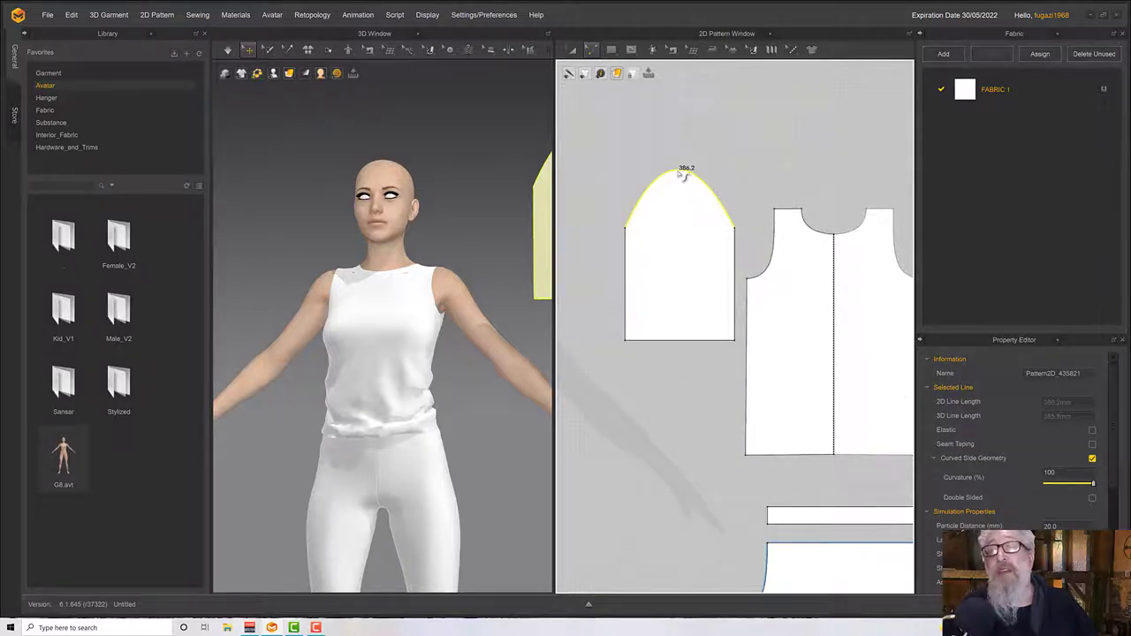
pyautogui.click(591, 50)
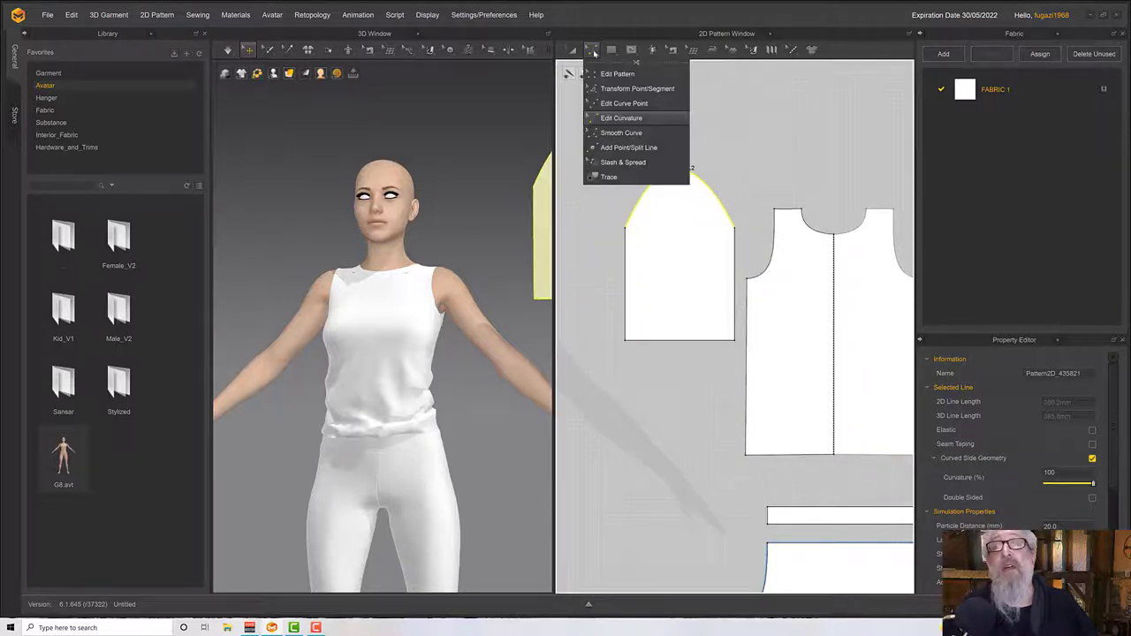
pyautogui.click(609, 75)
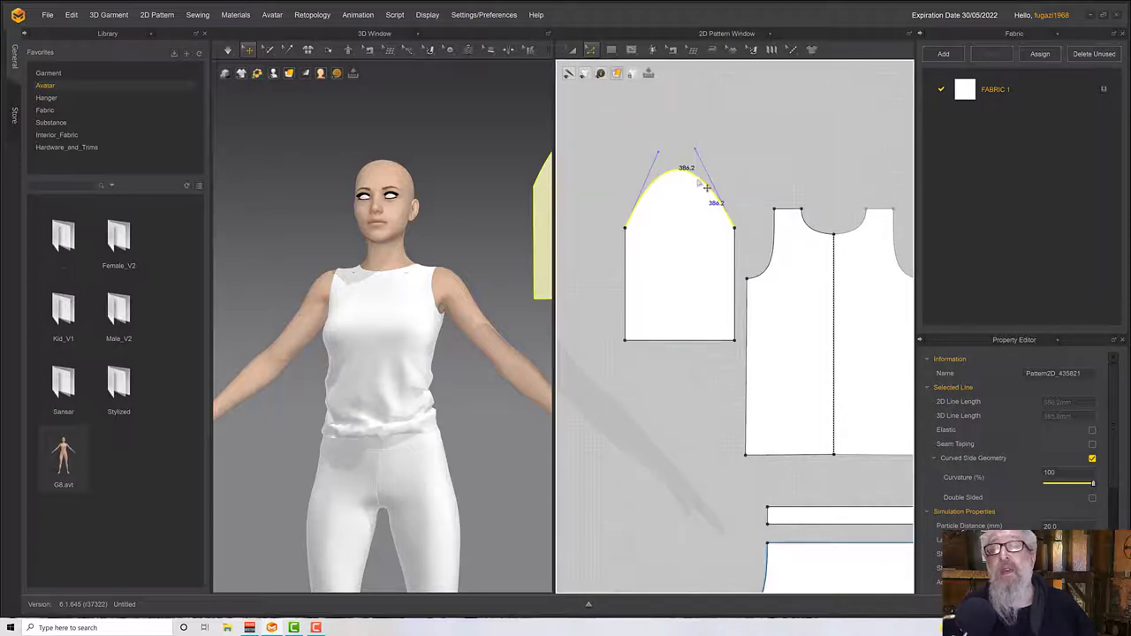
pyautogui.rightClick(705, 184)
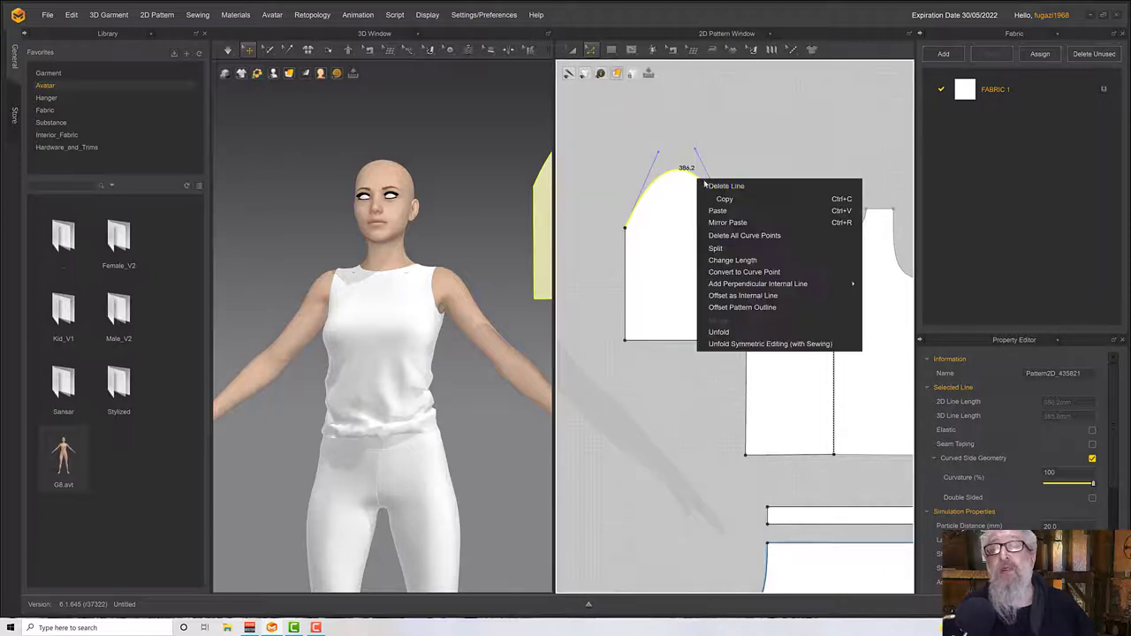
pyautogui.click(732, 259)
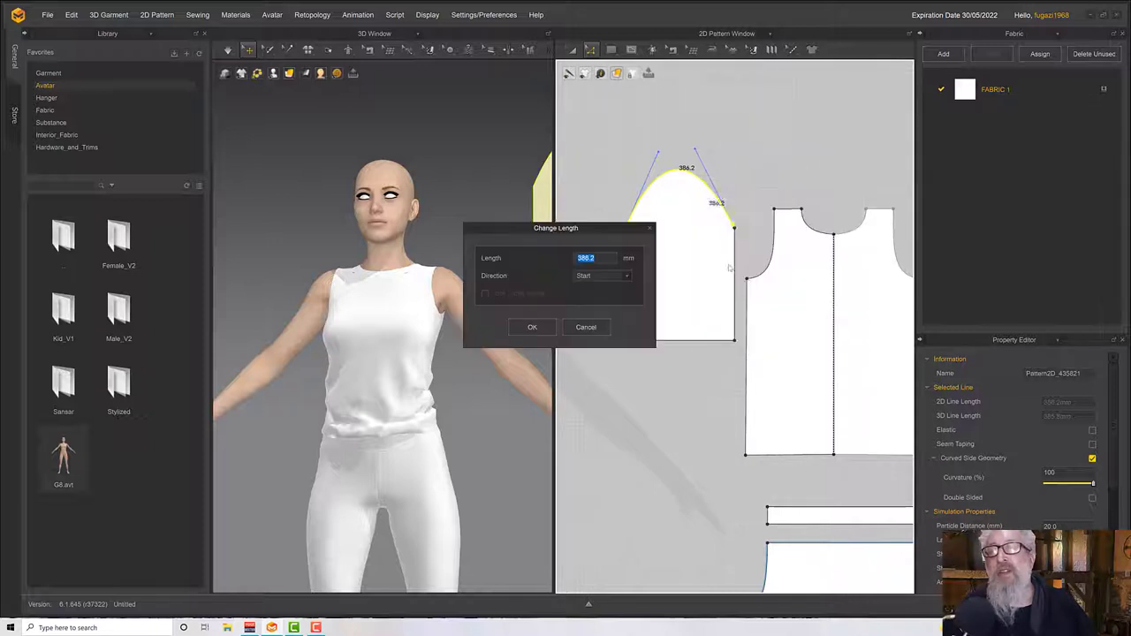
pyautogui.click(589, 279)
pyautogui.click(583, 292)
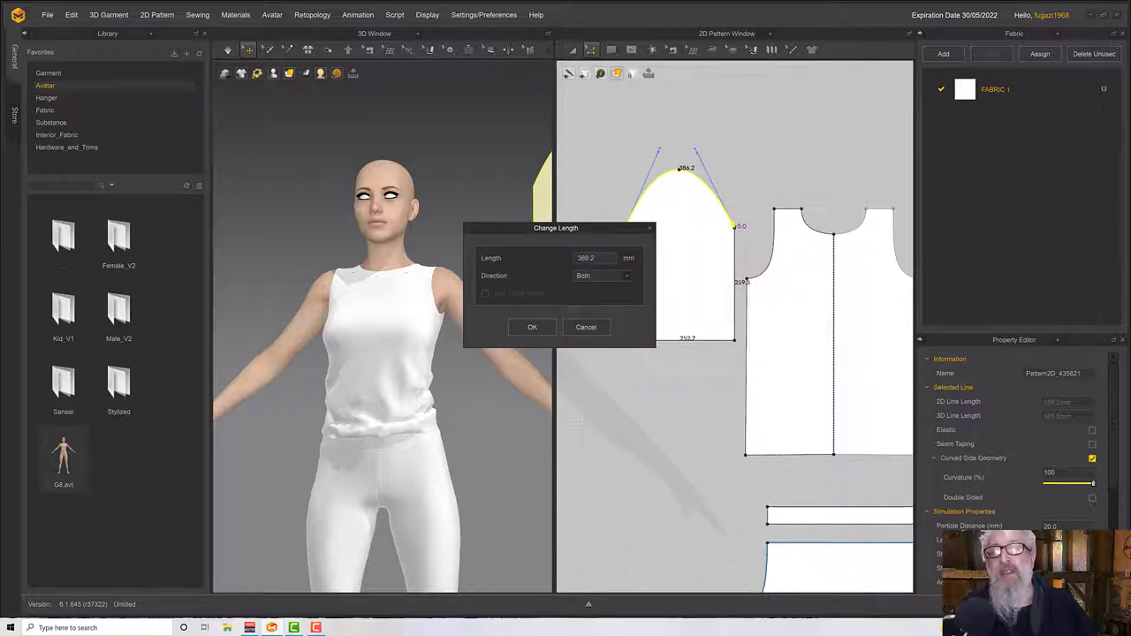
pyautogui.write('3888')
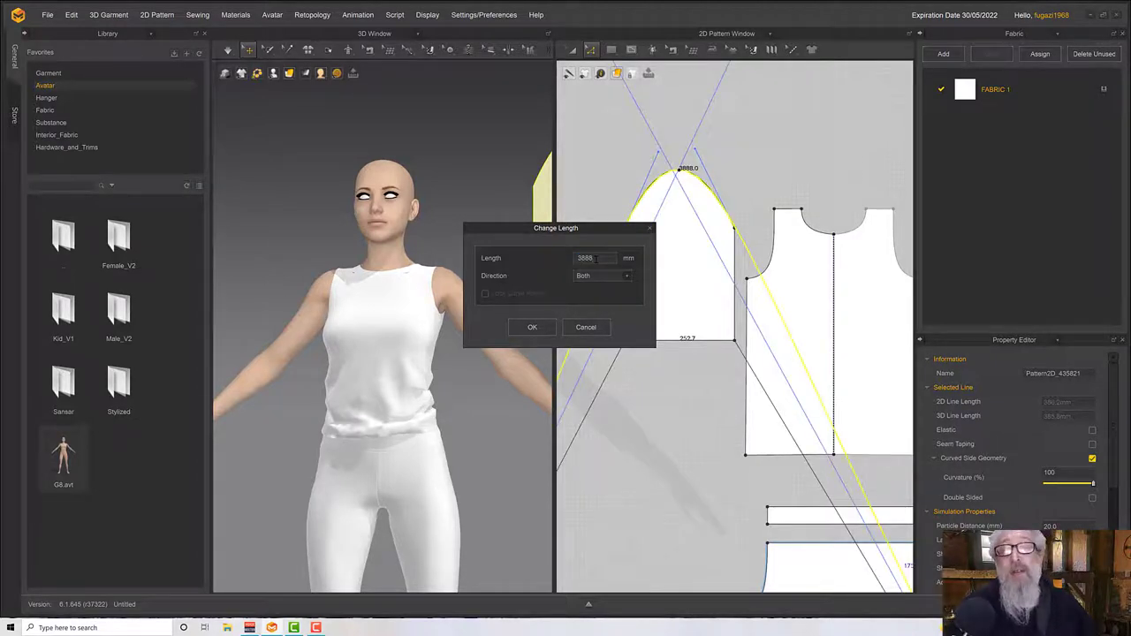
pyautogui.press('BackSpace')
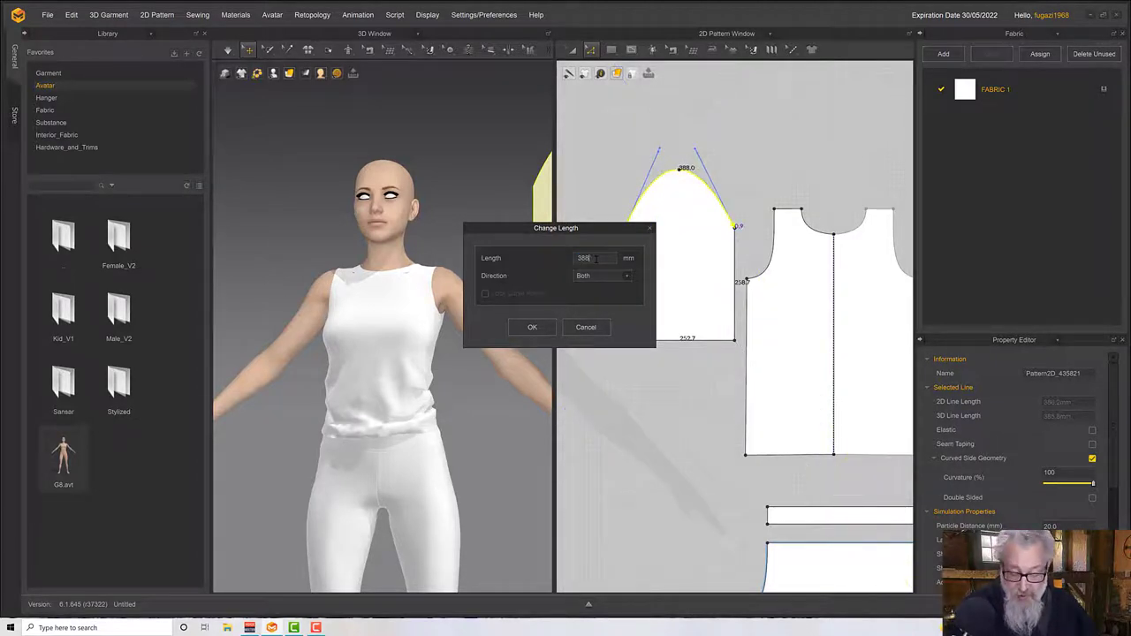
pyautogui.click(534, 327)
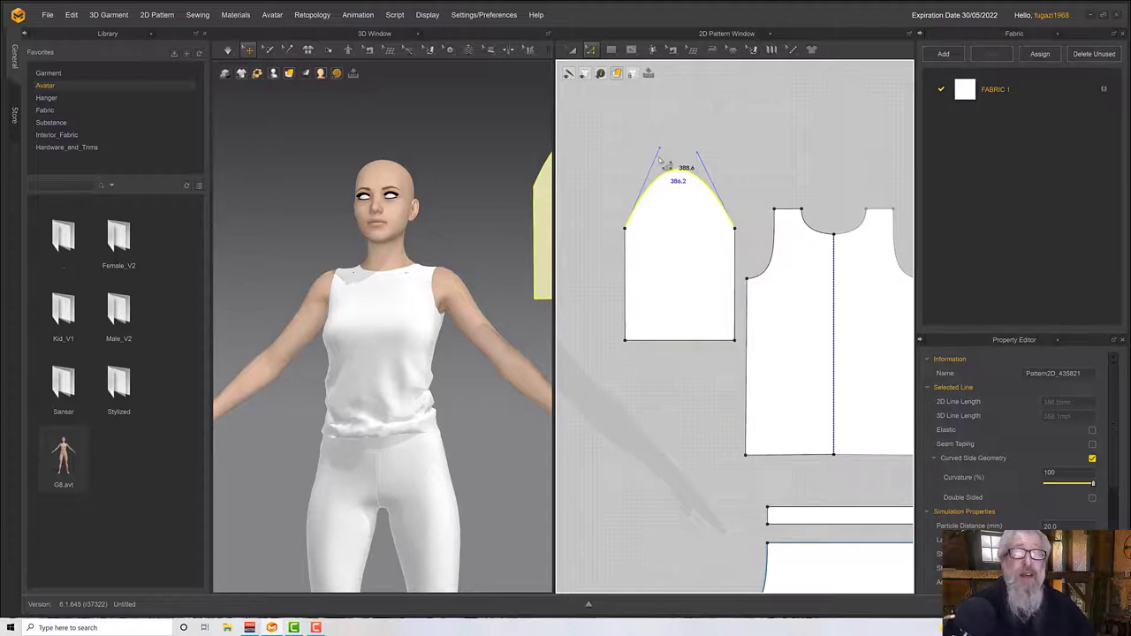
# Place the sleeve pattern around the avatar's right upper arm using the arrangement points, leaving the points hidden
pyautogui.scroll(-2, 433, 364)
pyautogui.moveTo(430, 362); pyautogui.dragTo(483, 355, button='right')
pyautogui.hotkey('shift', 'f')
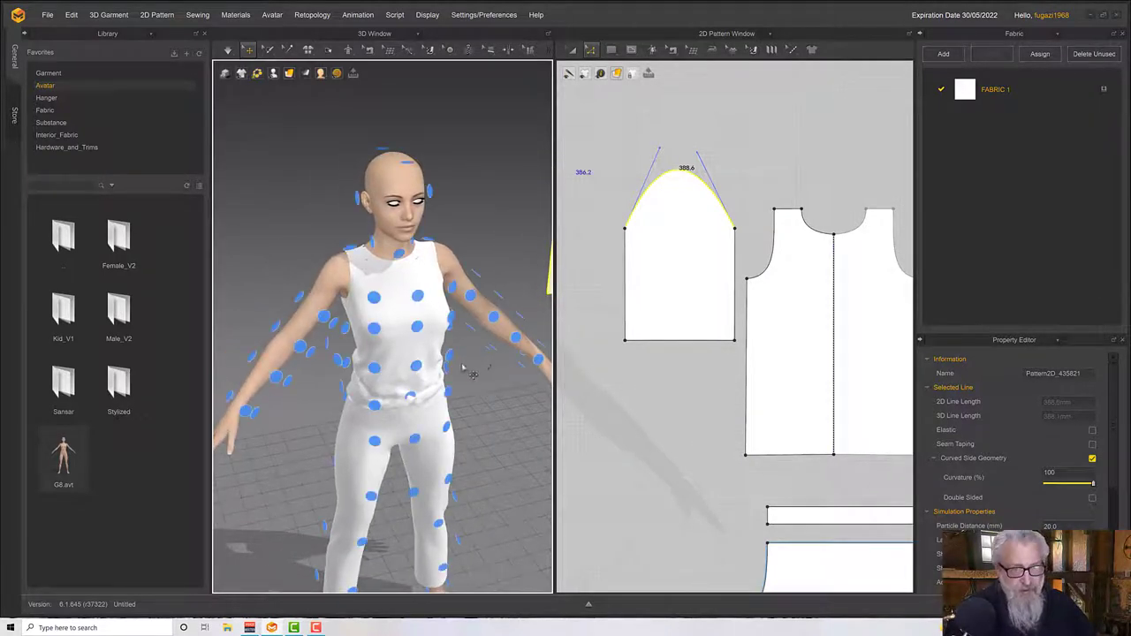
pyautogui.moveTo(378, 361); pyautogui.dragTo(325, 251, button='right')
pyautogui.click(306, 308)
pyautogui.scroll(-2, 328, 294)
pyautogui.scroll(4, 328, 296)
pyautogui.hotkey('shift', 'f')
pyautogui.scroll(3, 325, 252)
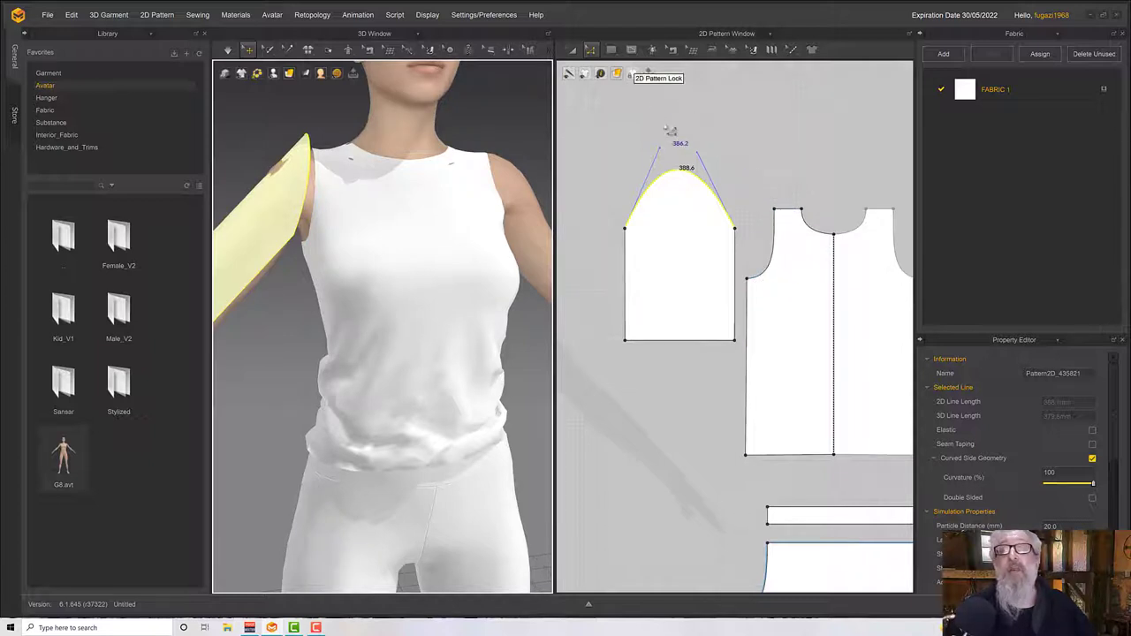
# Free-sew the front panel's armhole beside the sleeve to the adjacent half of the sleeve cap, from underarm to shoulder
pyautogui.click(674, 51)
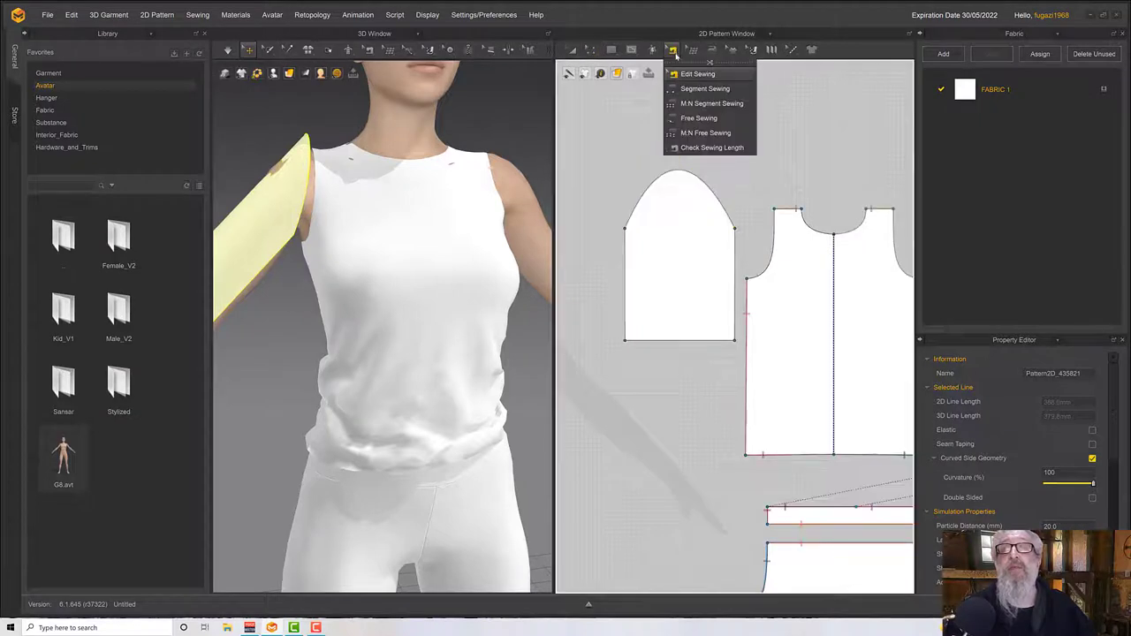
pyautogui.click(698, 118)
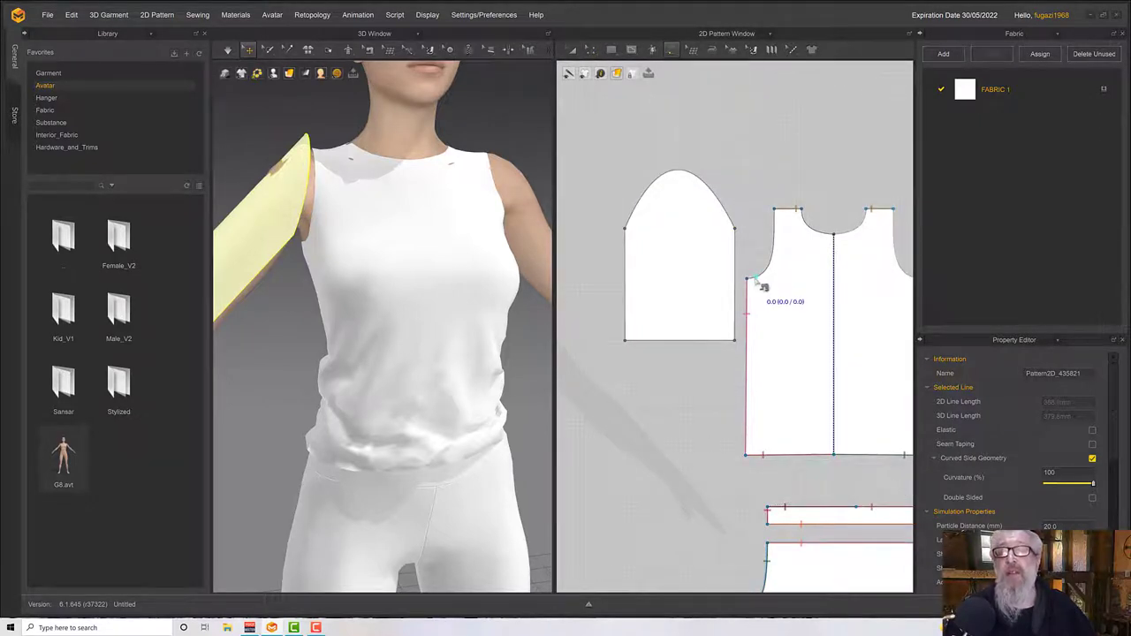
pyautogui.click(748, 280)
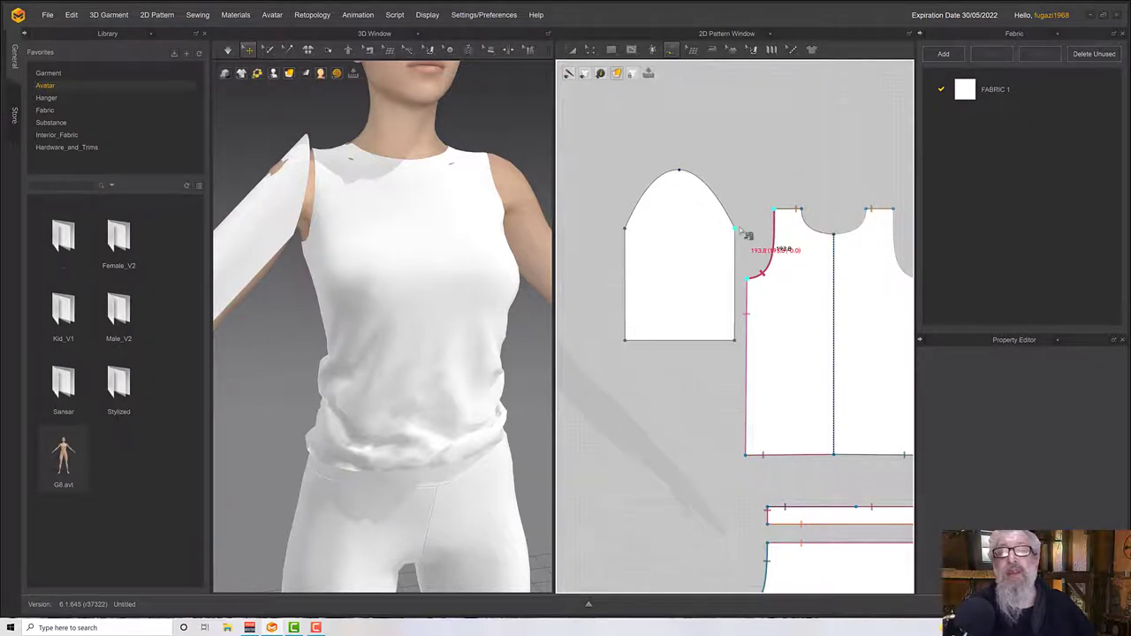
pyautogui.click(735, 229)
pyautogui.click(681, 171)
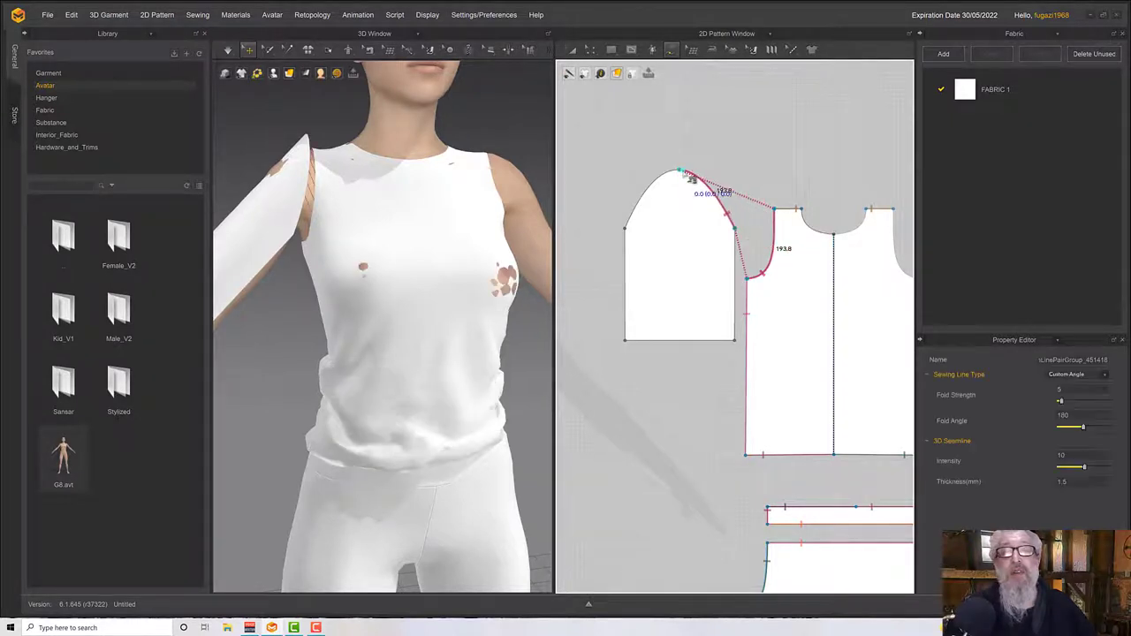
pyautogui.moveTo(444, 224); pyautogui.dragTo(413, 228, button='right')
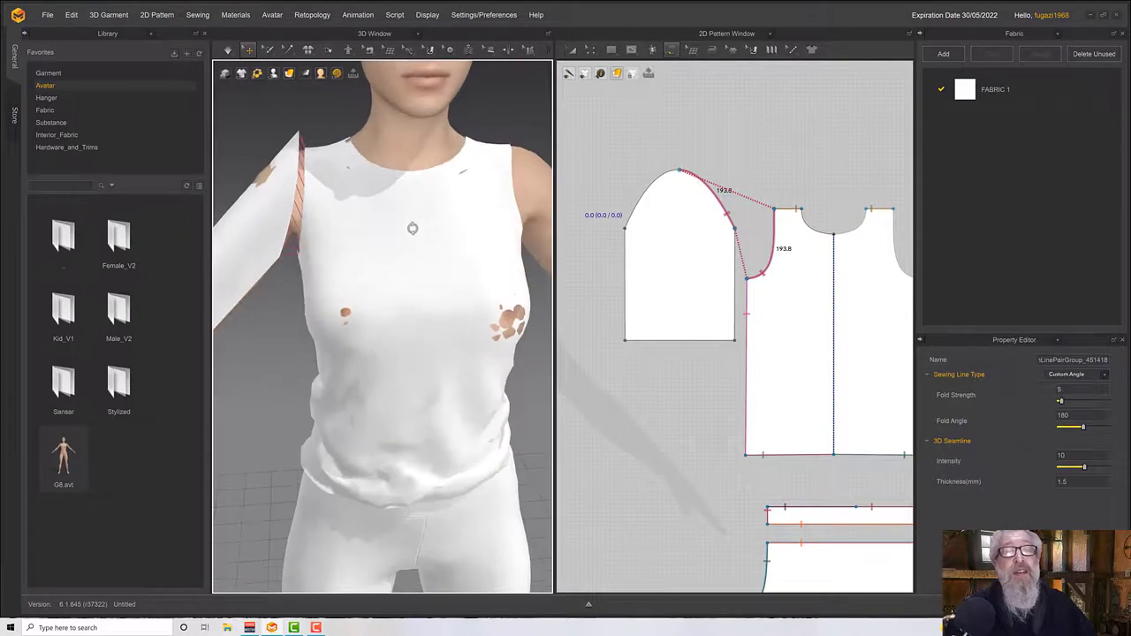
# Free-sew the back panel's outer armhole to the remaining half of the sleeve cap, from underarm to shoulder
pyautogui.scroll(-2, 677, 270)
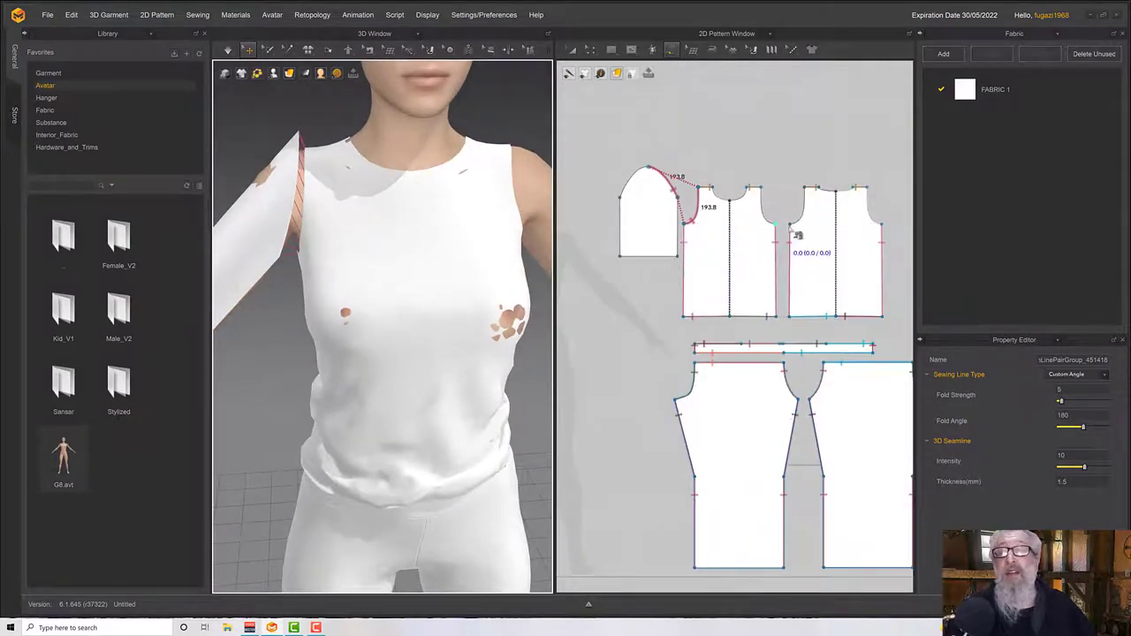
pyautogui.click(881, 225)
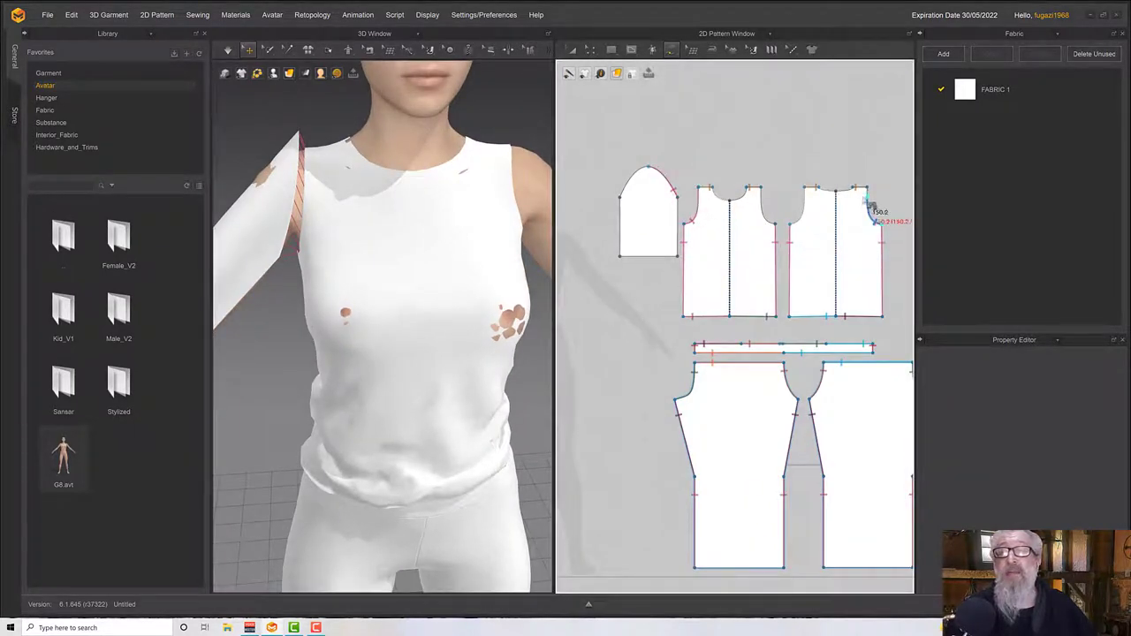
pyautogui.click(869, 198)
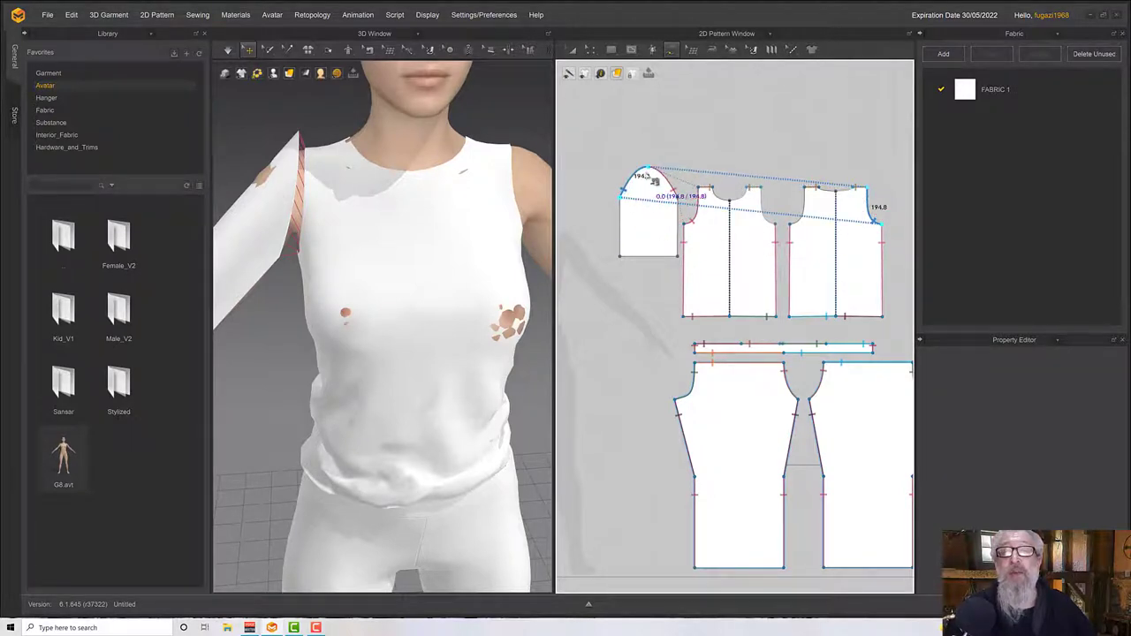
pyautogui.click(656, 181)
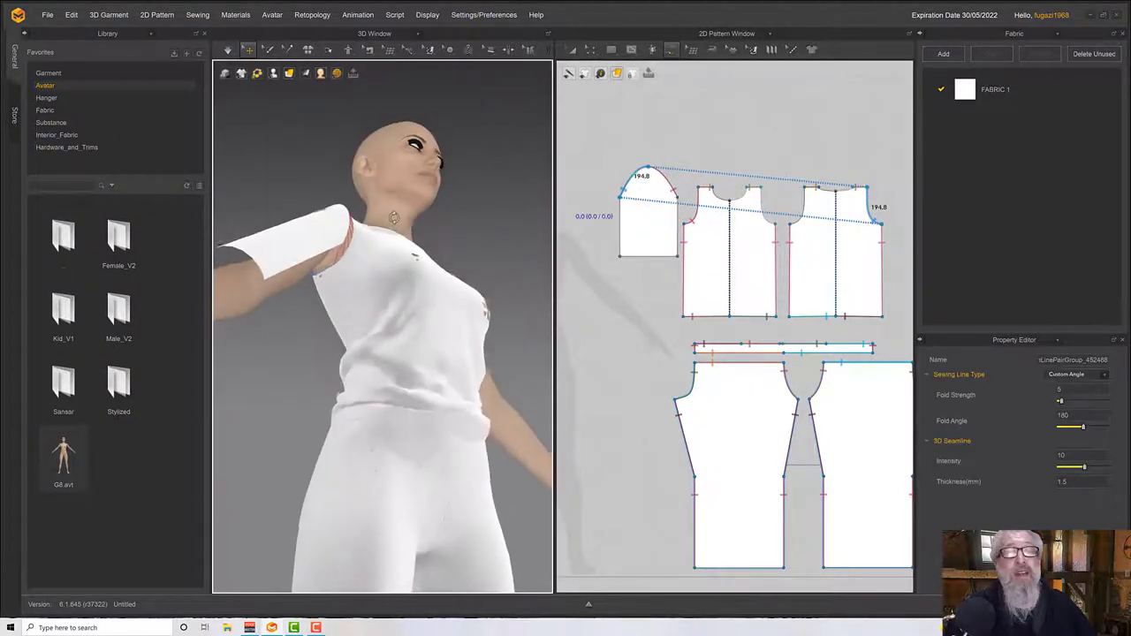
# Simulate the garment so the sleeve is drawn onto the shirt's armhole, and stop the simulation
pyautogui.press('a')
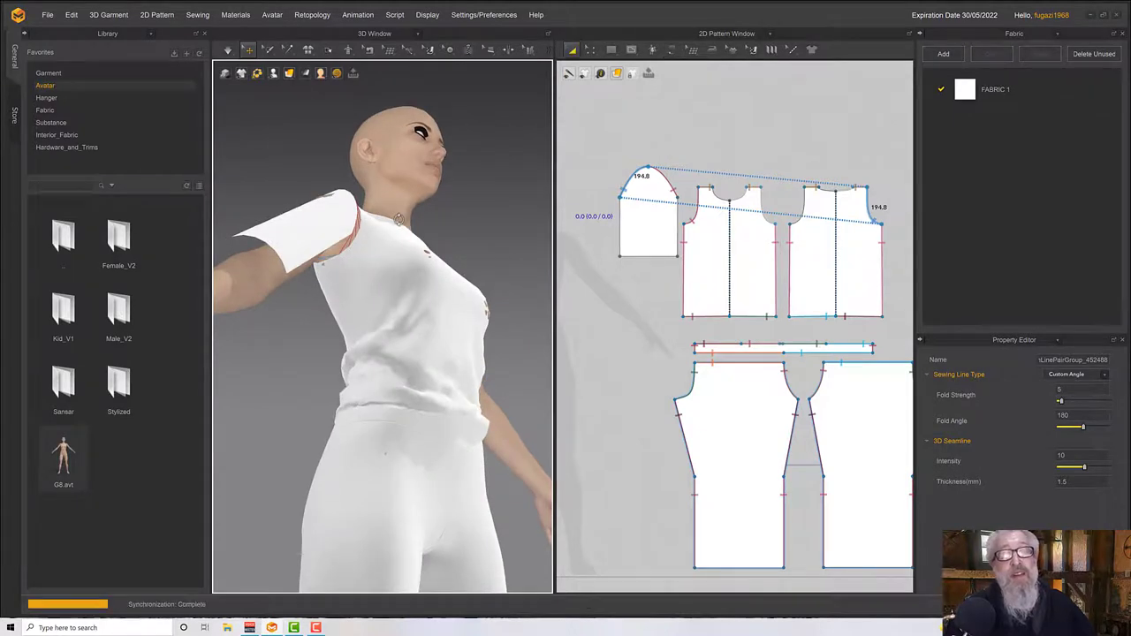
pyautogui.moveTo(374, 245); pyautogui.dragTo(361, 261, button='right')
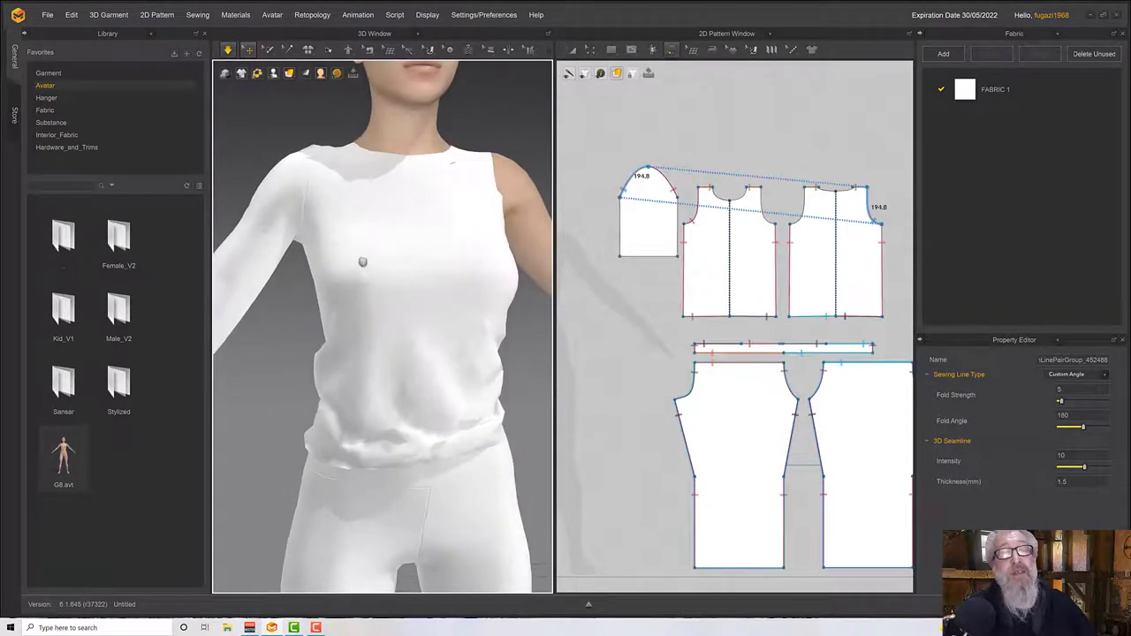
pyautogui.moveTo(361, 261); pyautogui.dragTo(457, 268, button='middle')
pyautogui.moveTo(457, 257)
pyautogui.mouseDown(button='right')
pyautogui.moveTo(416, 239)
pyautogui.moveTo(464, 256)
pyautogui.moveTo(444, 252)
pyautogui.mouseUp(button='right')
pyautogui.press('space')
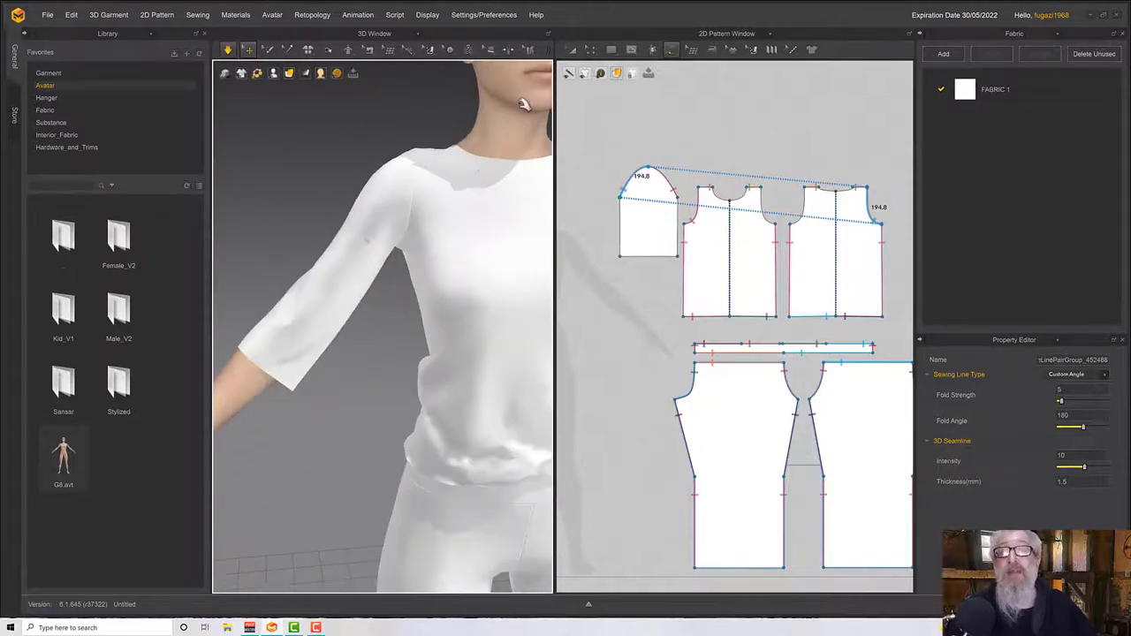
# Shorten the sleeve by moving its hem upward until the side edges are about 87 mm long
pyautogui.click(591, 51)
pyautogui.click(612, 74)
pyautogui.moveTo(648, 256); pyautogui.dragTo(652, 217)
pyautogui.moveTo(424, 290); pyautogui.dragTo(405, 275, button='right')
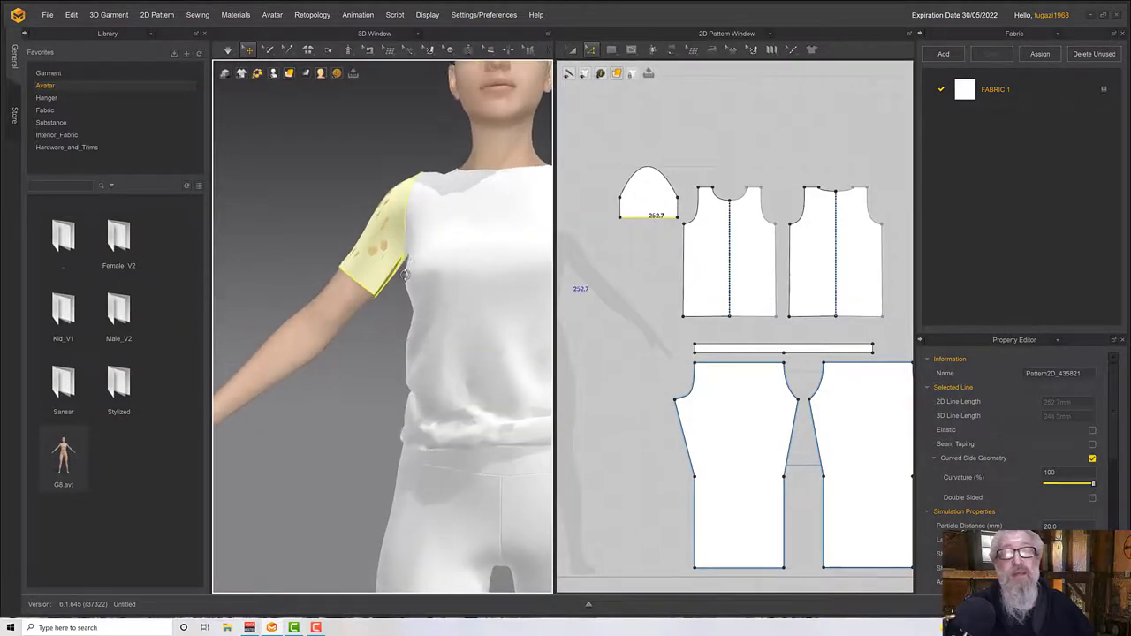
# Sew the sleeve's two short side edges together to close the underarm seam
pyautogui.click(670, 51)
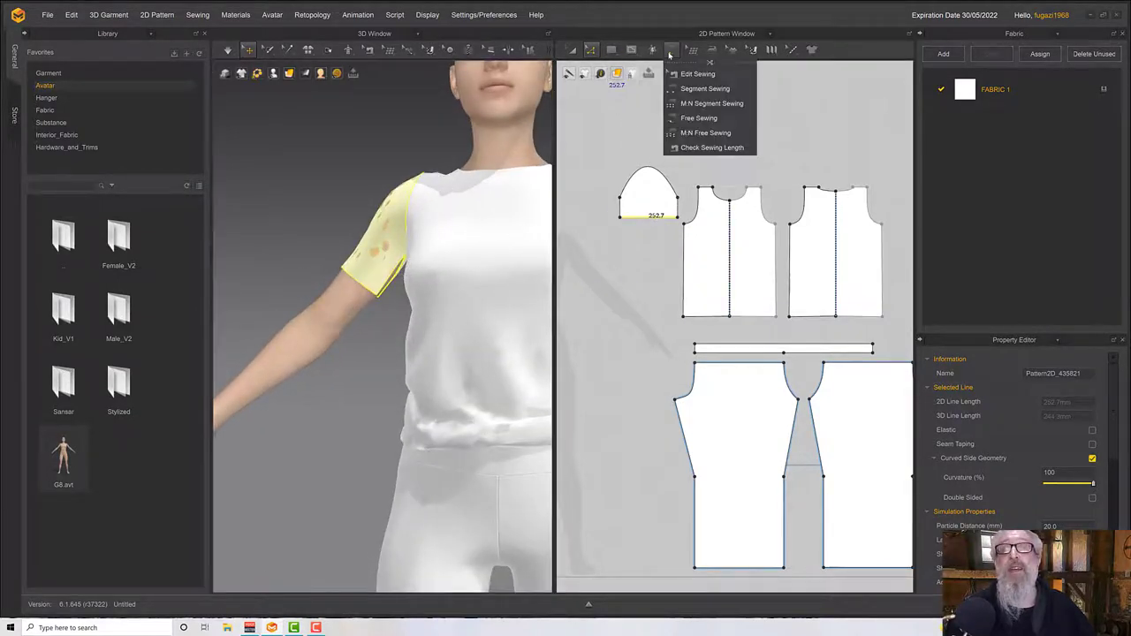
pyautogui.click(697, 73)
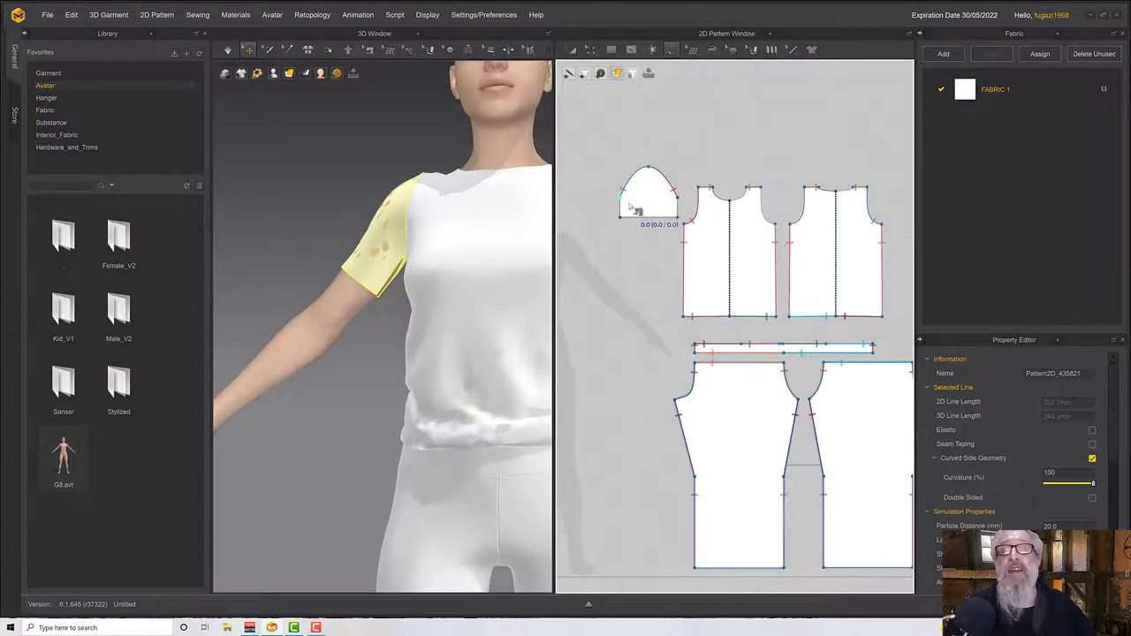
pyautogui.click(670, 52)
pyautogui.click(698, 115)
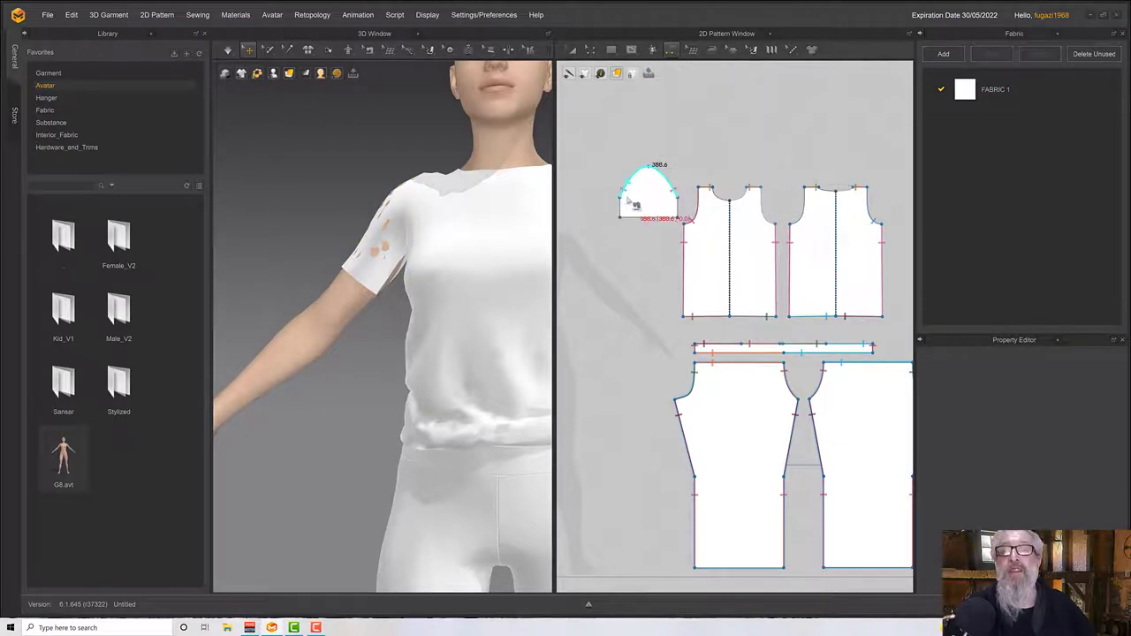
pyautogui.click(620, 206)
pyautogui.click(678, 207)
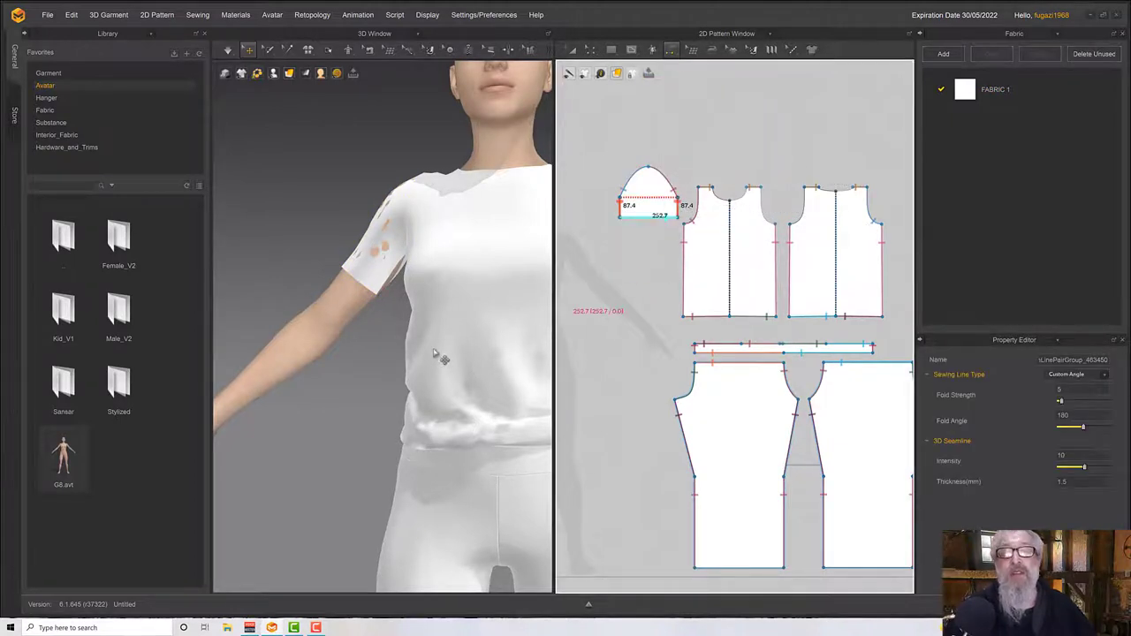
# Simulate the closed sleeve and tug the shirt's back panel down into place on the avatar
pyautogui.press('space')
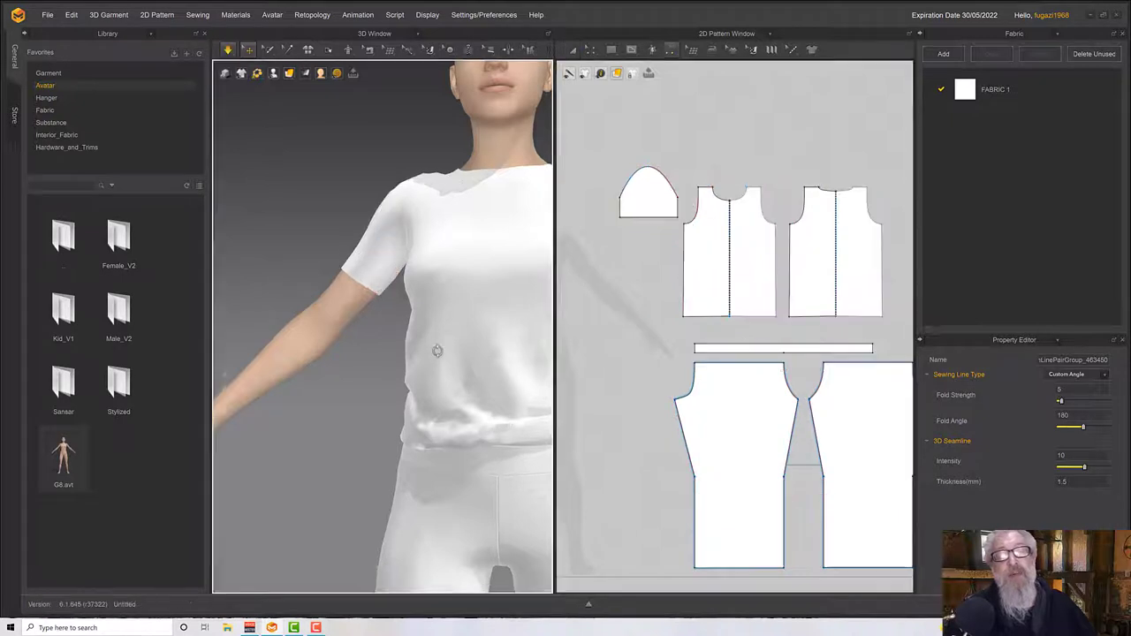
pyautogui.moveTo(434, 349); pyautogui.dragTo(483, 353, button='right')
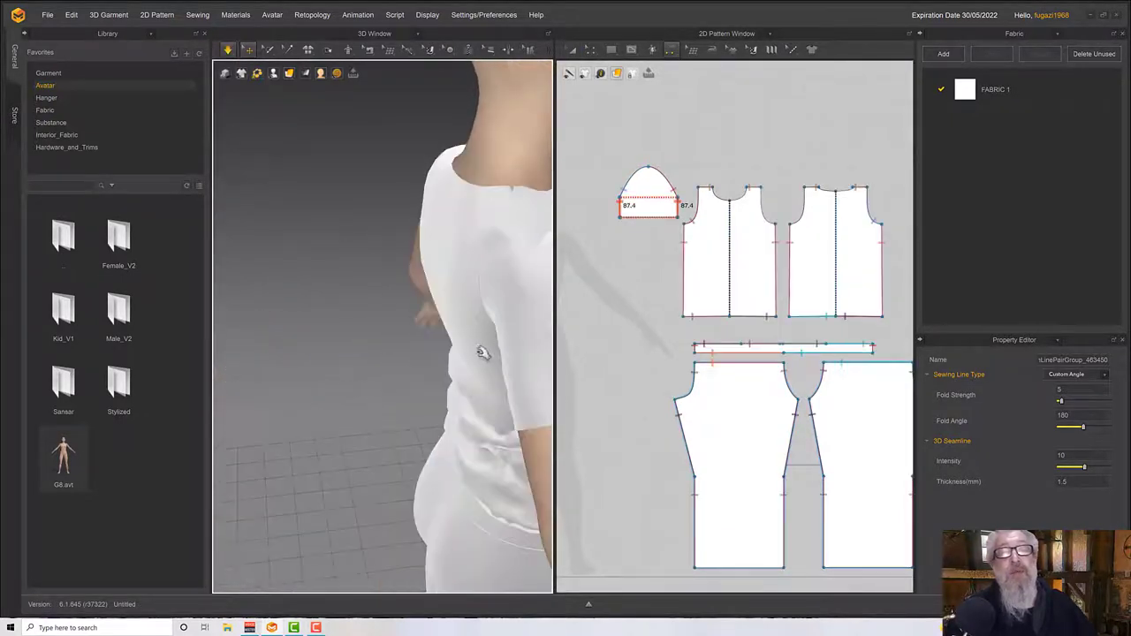
pyautogui.scroll(-2, 455, 320)
pyautogui.moveTo(460, 309); pyautogui.dragTo(459, 283, button='right')
pyautogui.click(450, 318)
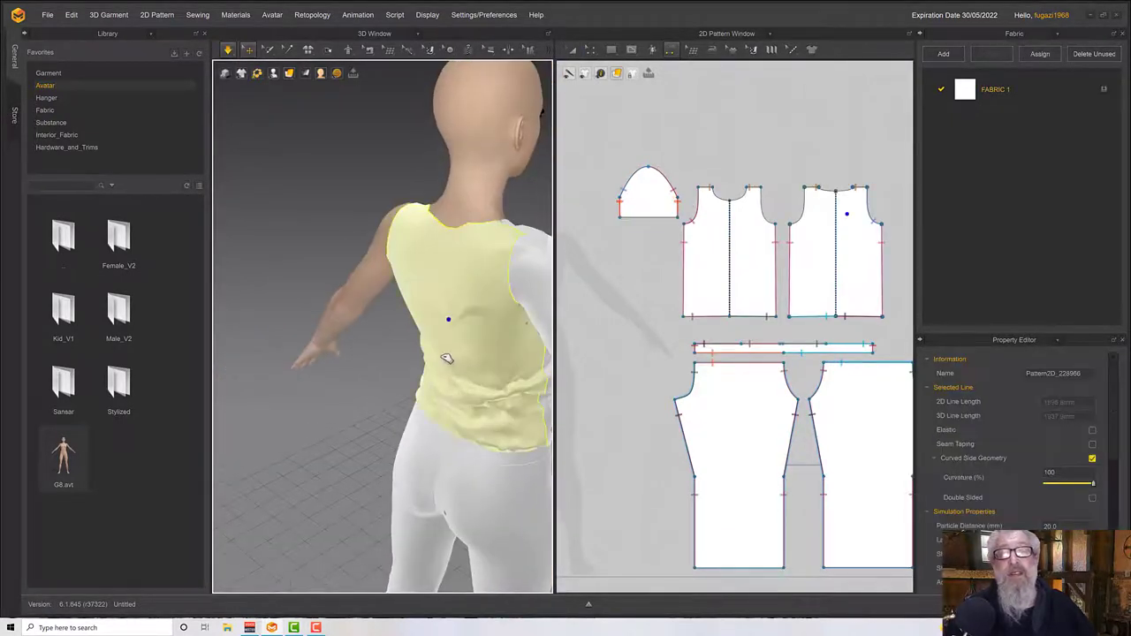
pyautogui.moveTo(469, 405); pyautogui.dragTo(471, 407)
pyautogui.moveTo(502, 322); pyautogui.dragTo(499, 399)
pyautogui.press('space')
# Display the garment's strain map and examine the fit around the sleeved shoulder and neckline
pyautogui.moveTo(486, 330); pyautogui.dragTo(303, 374, button='right')
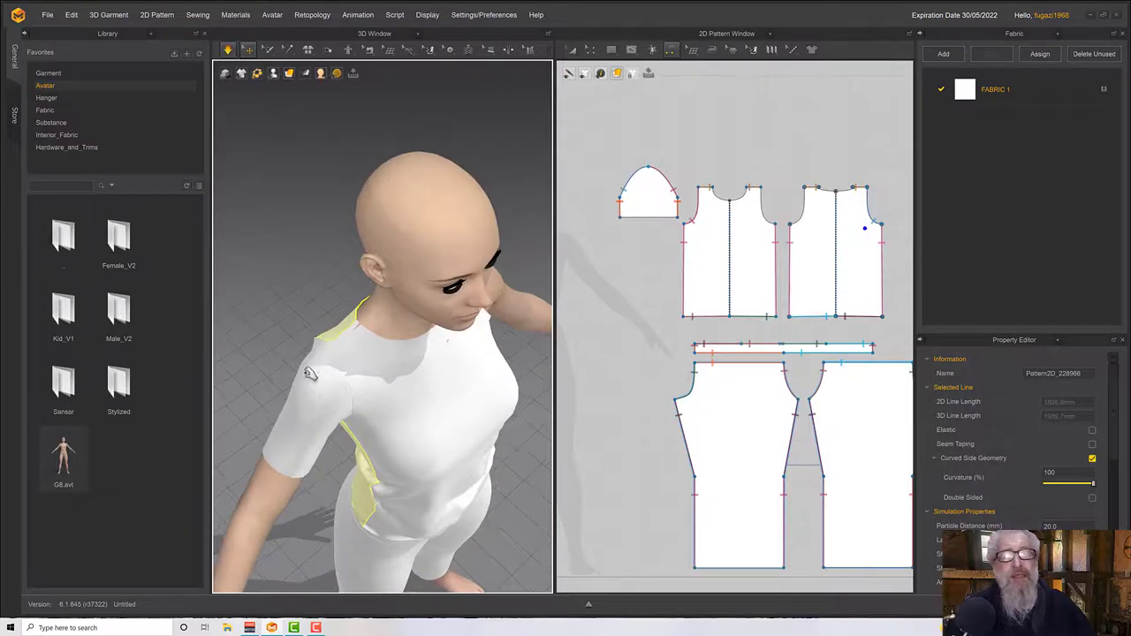
pyautogui.scroll(3, 309, 375)
pyautogui.moveTo(349, 345)
pyautogui.mouseDown(button='right')
pyautogui.moveTo(341, 336)
pyautogui.moveTo(442, 320)
pyautogui.moveTo(336, 323)
pyautogui.moveTo(369, 341)
pyautogui.mouseUp(button='right')
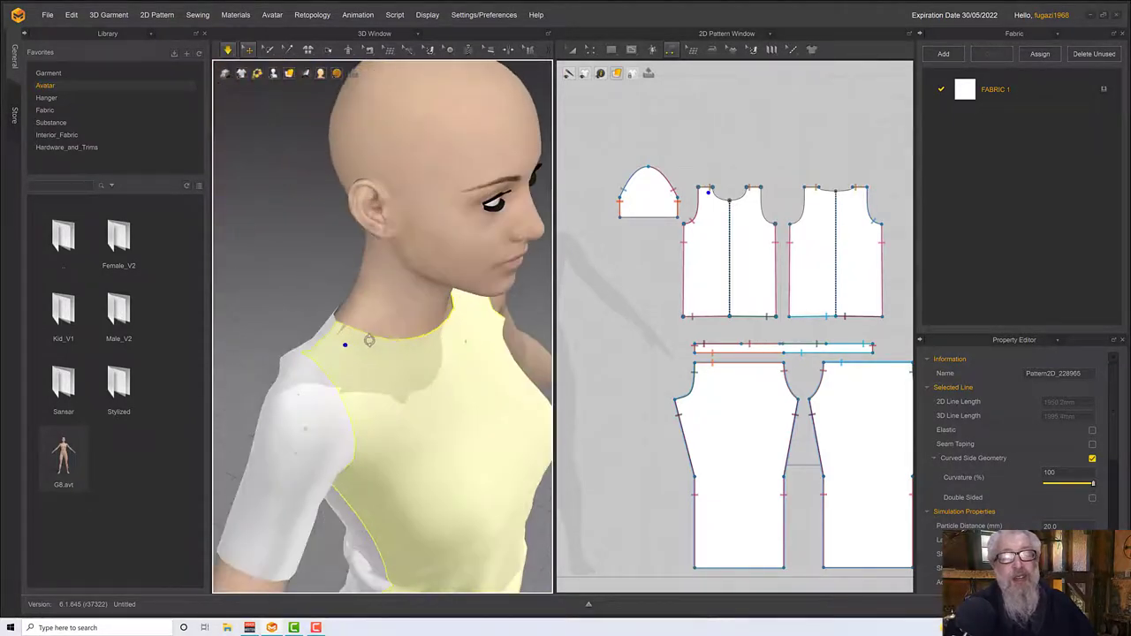
pyautogui.click(290, 74)
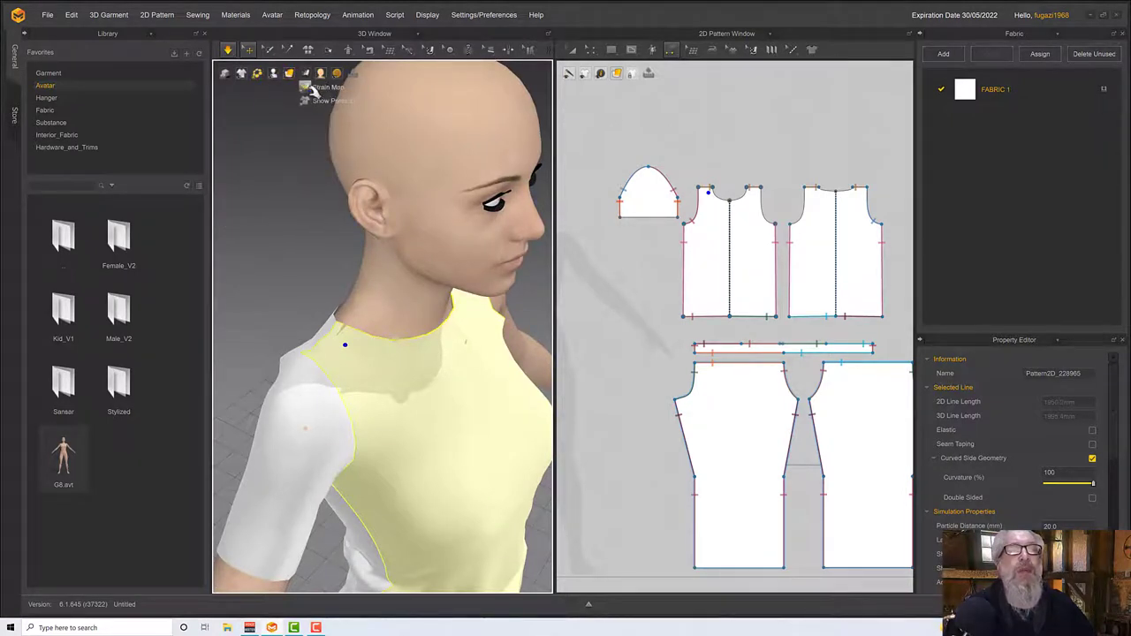
pyautogui.click(319, 88)
pyautogui.moveTo(397, 406); pyautogui.dragTo(371, 366, button='right')
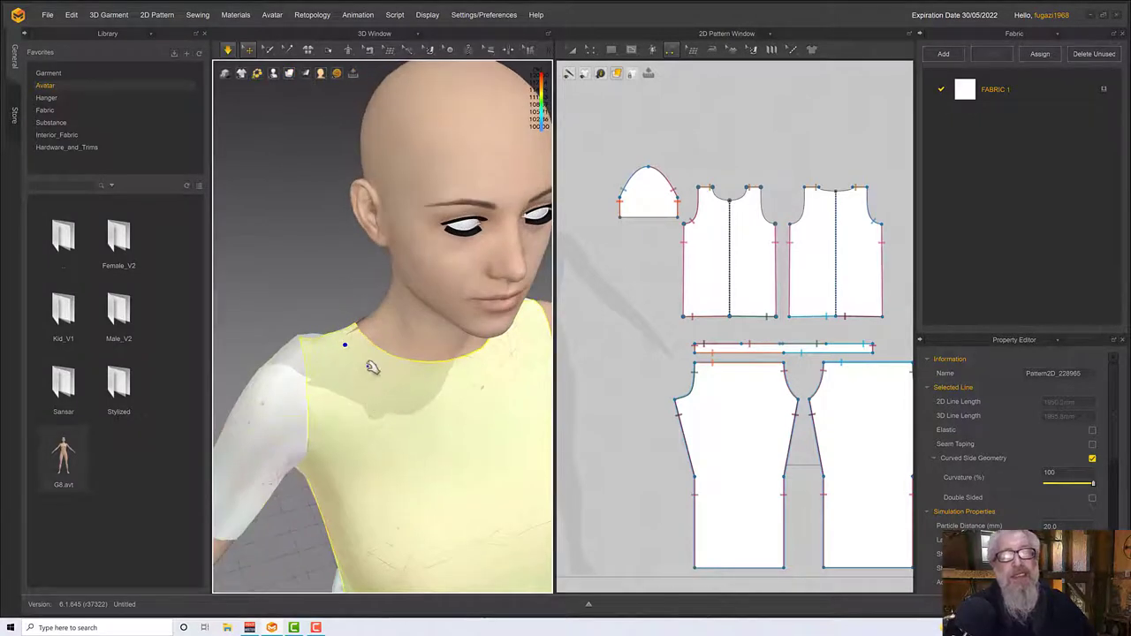
# Examine the strain map on the shirt's shoulder and chest, and across the whole outfit from the front
pyautogui.scroll(5, 356, 323)
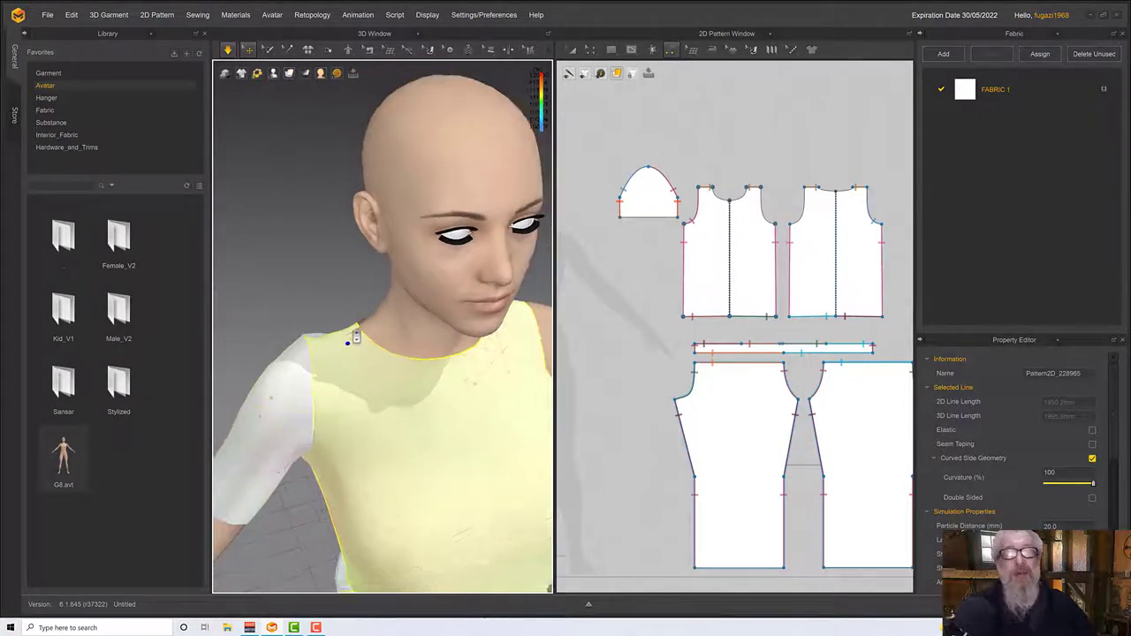
pyautogui.moveTo(298, 342); pyautogui.dragTo(323, 357, button='right')
pyautogui.scroll(-5, 404, 364)
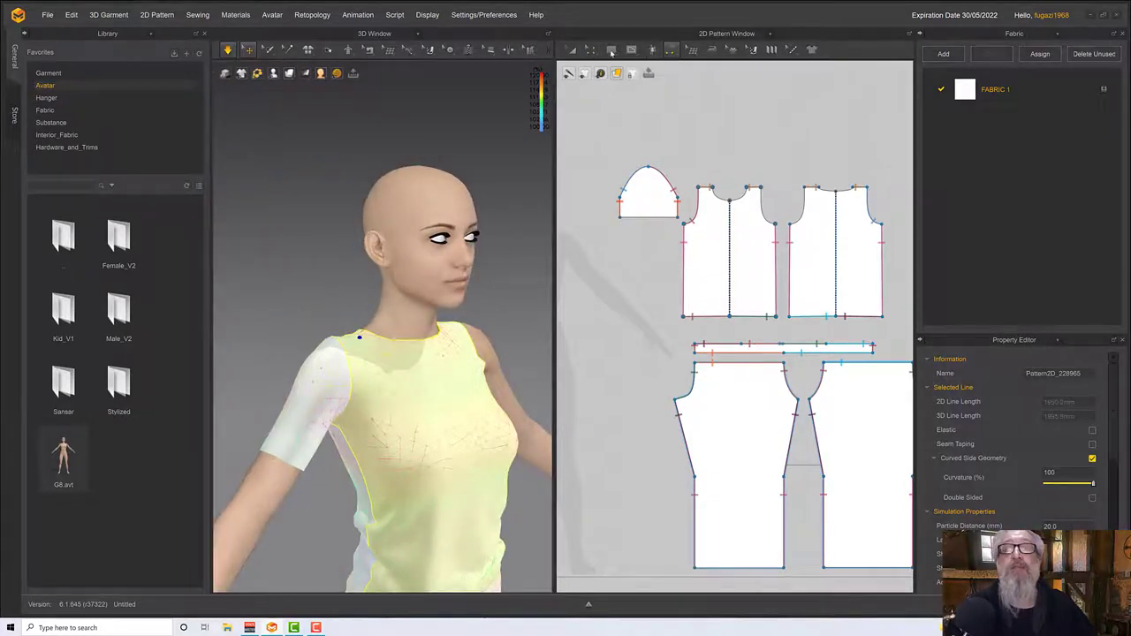
pyautogui.click(588, 52)
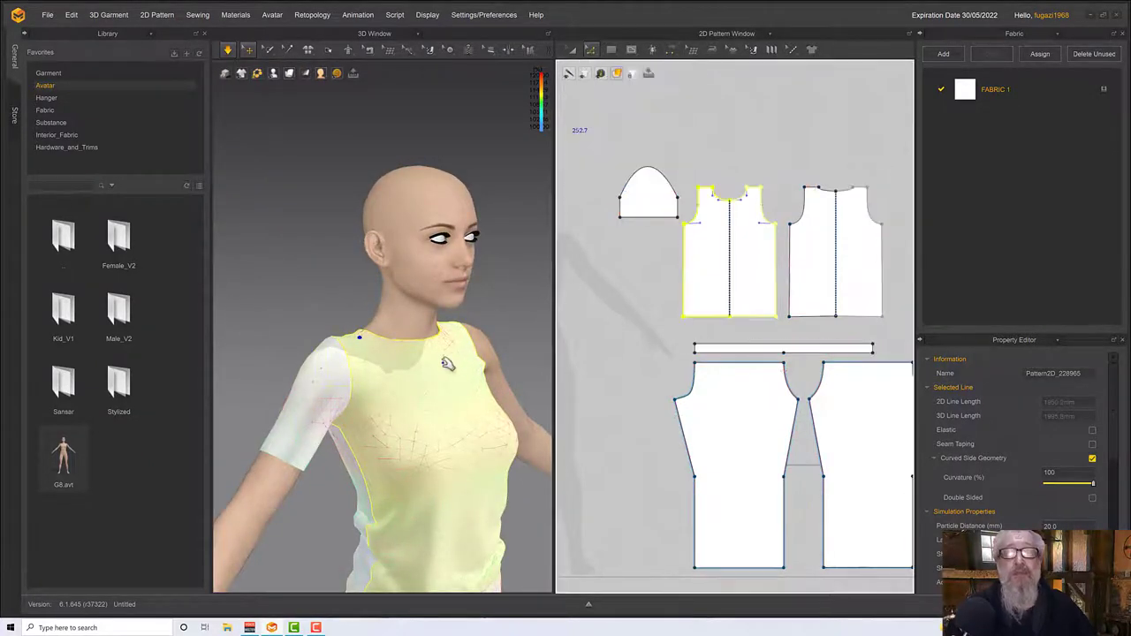
pyautogui.moveTo(444, 362); pyautogui.dragTo(412, 359, button='right')
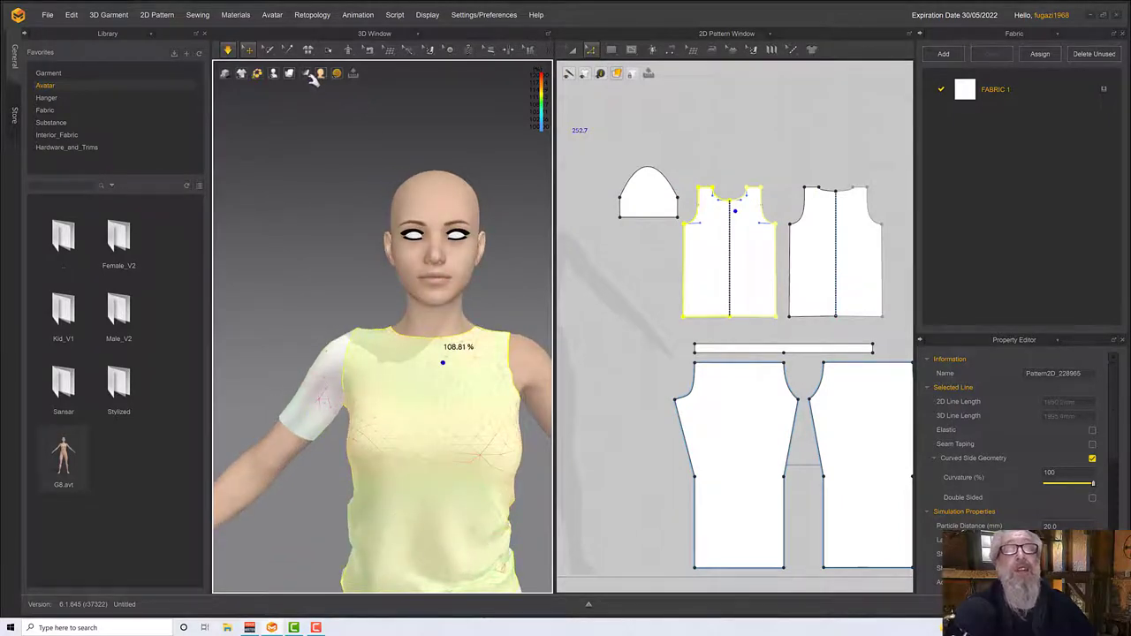
pyautogui.scroll(-3, 365, 266)
pyautogui.click(360, 267)
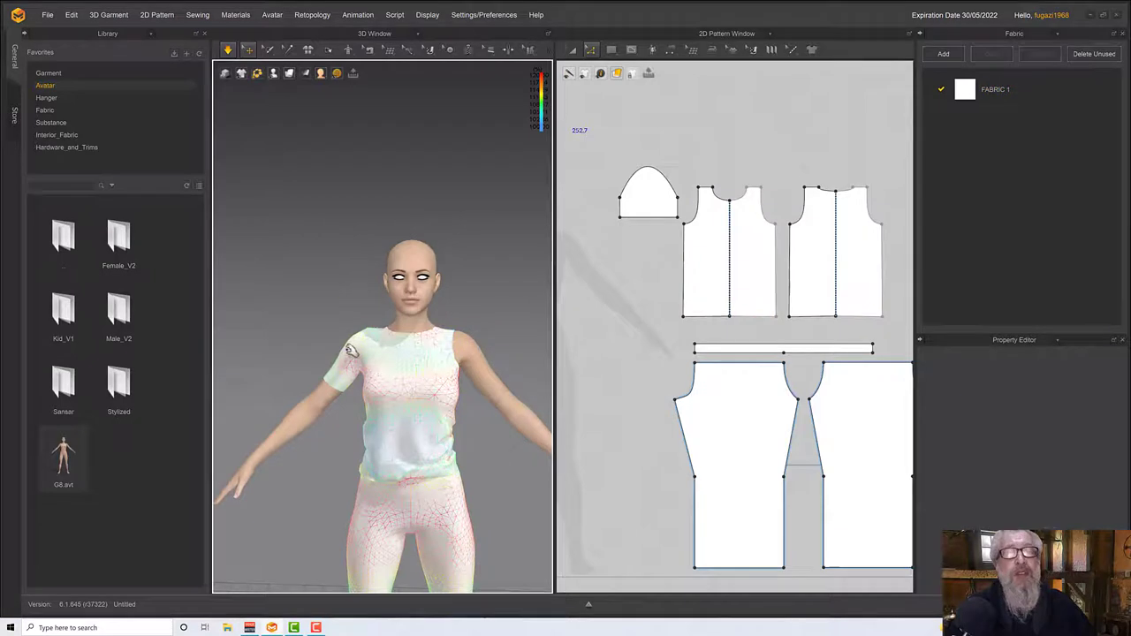
# Create a symmetric copy of the sleeve pattern with sewing, placed about 512 mm from the original
pyautogui.click(349, 350)
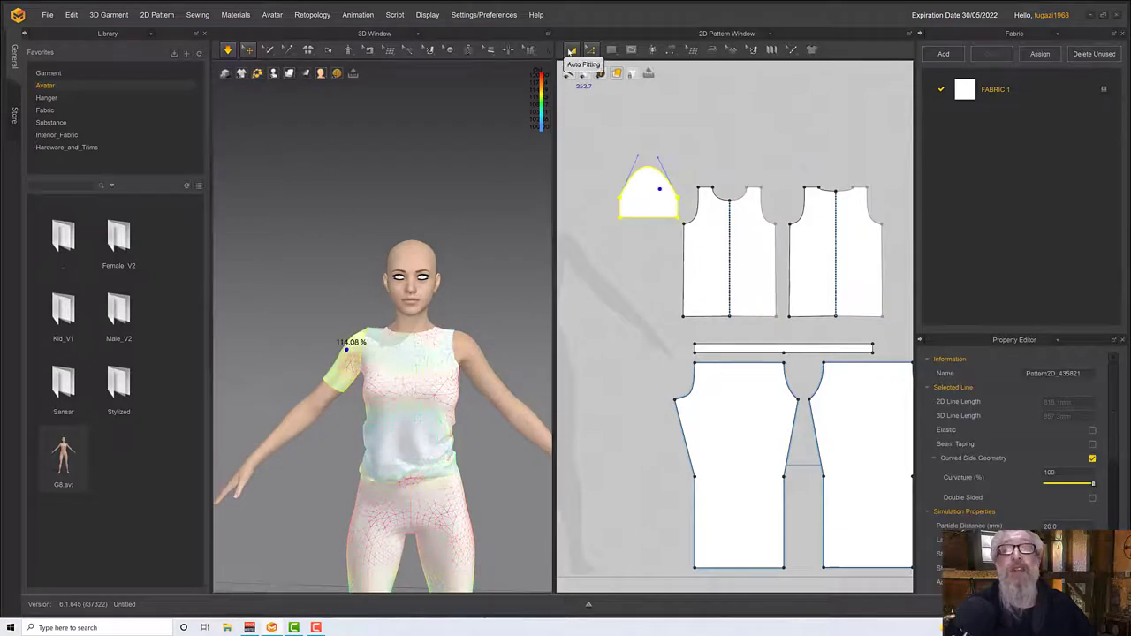
pyautogui.click(571, 49)
pyautogui.rightClick(645, 181)
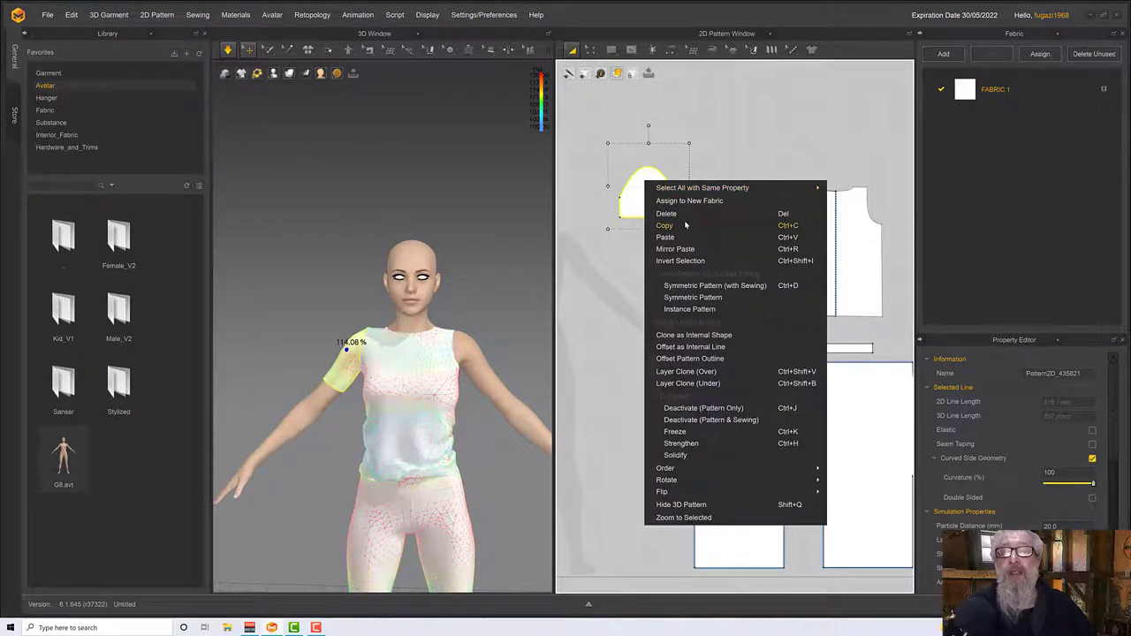
pyautogui.click(698, 285)
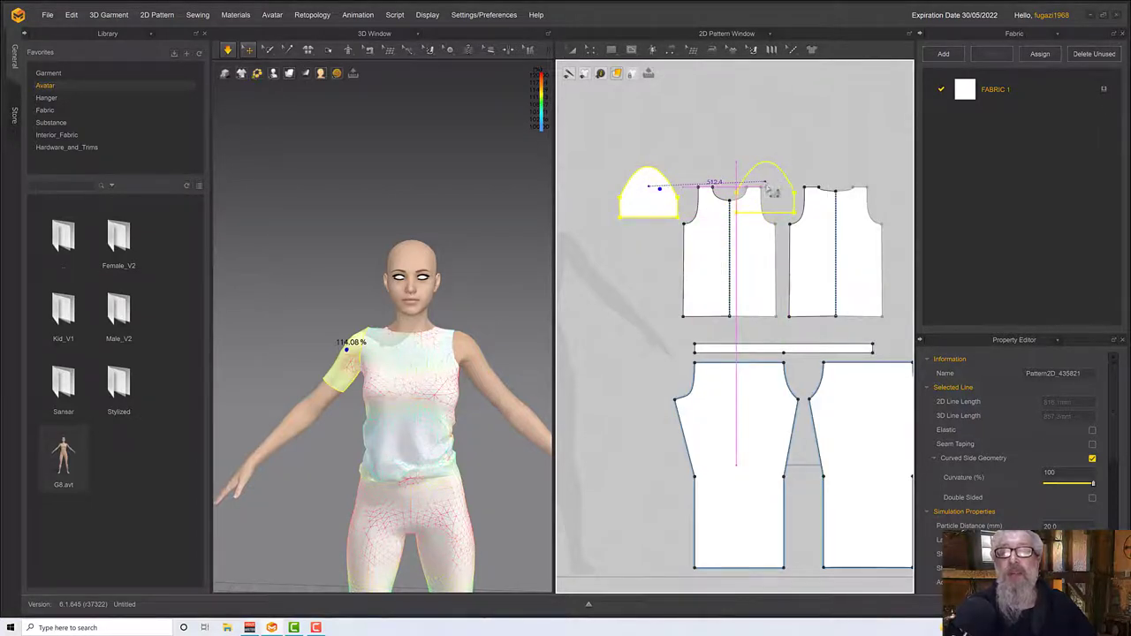
pyautogui.click(765, 187)
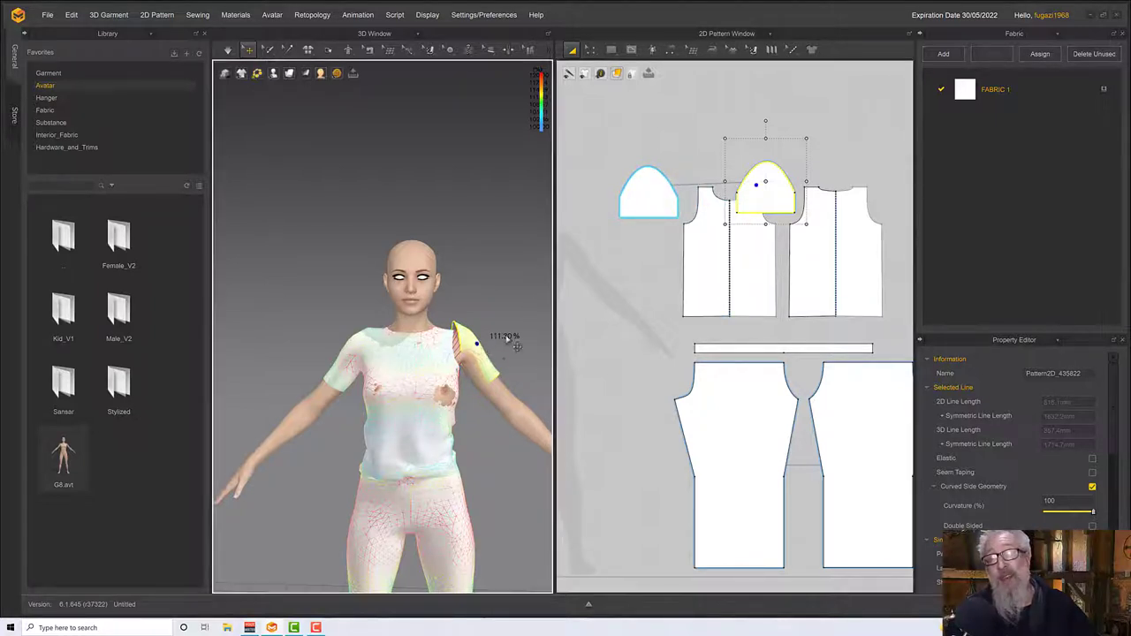
# Turn off the garment's strain map display
pyautogui.moveTo(487, 350); pyautogui.dragTo(475, 347, button='right')
pyautogui.moveTo(484, 337); pyautogui.dragTo(491, 356)
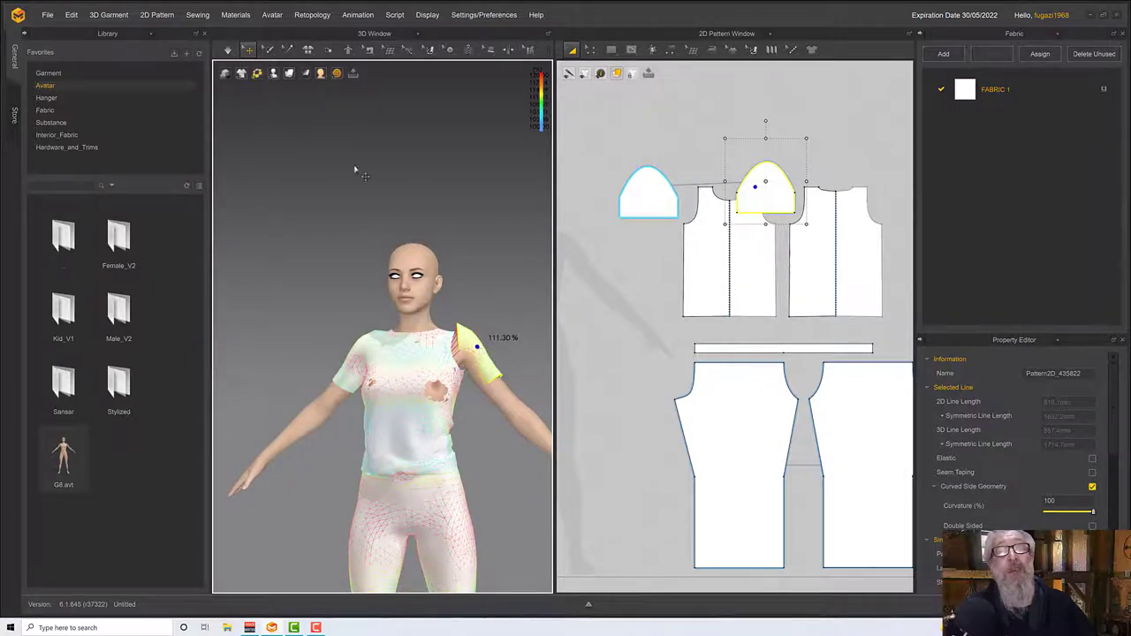
pyautogui.click(309, 87)
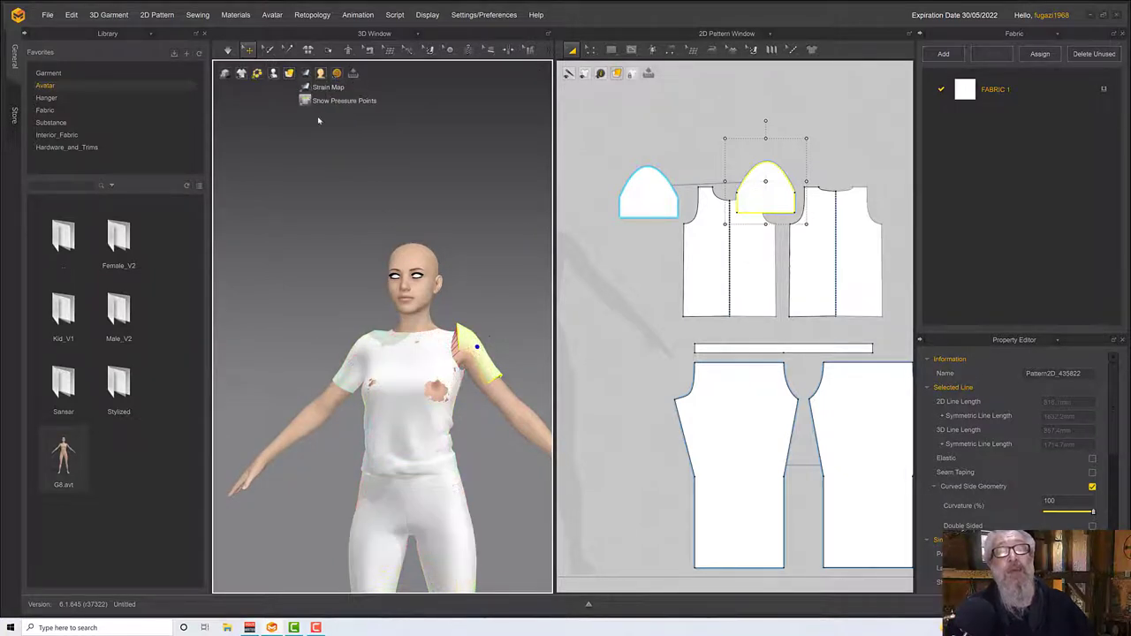
# Nudge the mirrored sleeve on the avatar's arm and simulate it onto the armhole
pyautogui.click(488, 350)
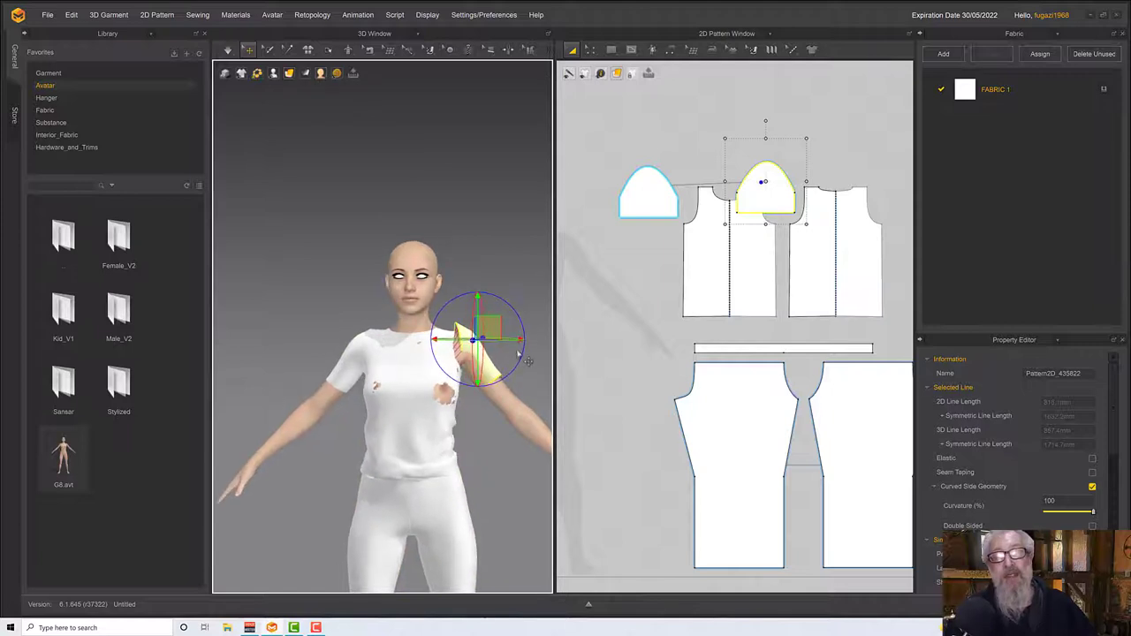
pyautogui.moveTo(488, 332); pyautogui.dragTo(490, 331)
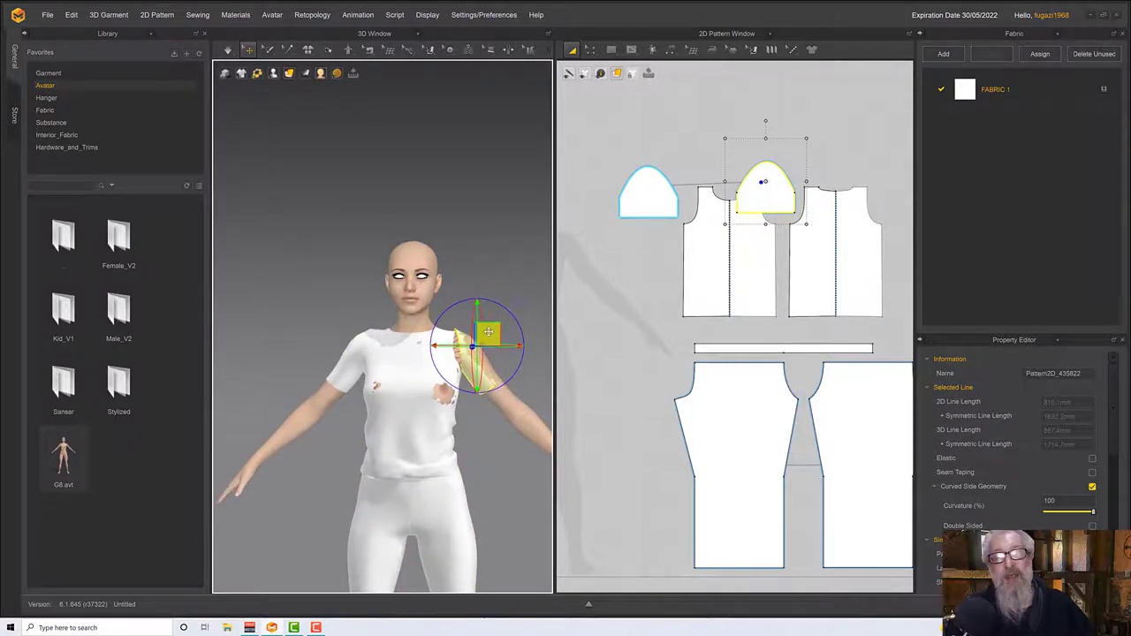
pyautogui.press('space')
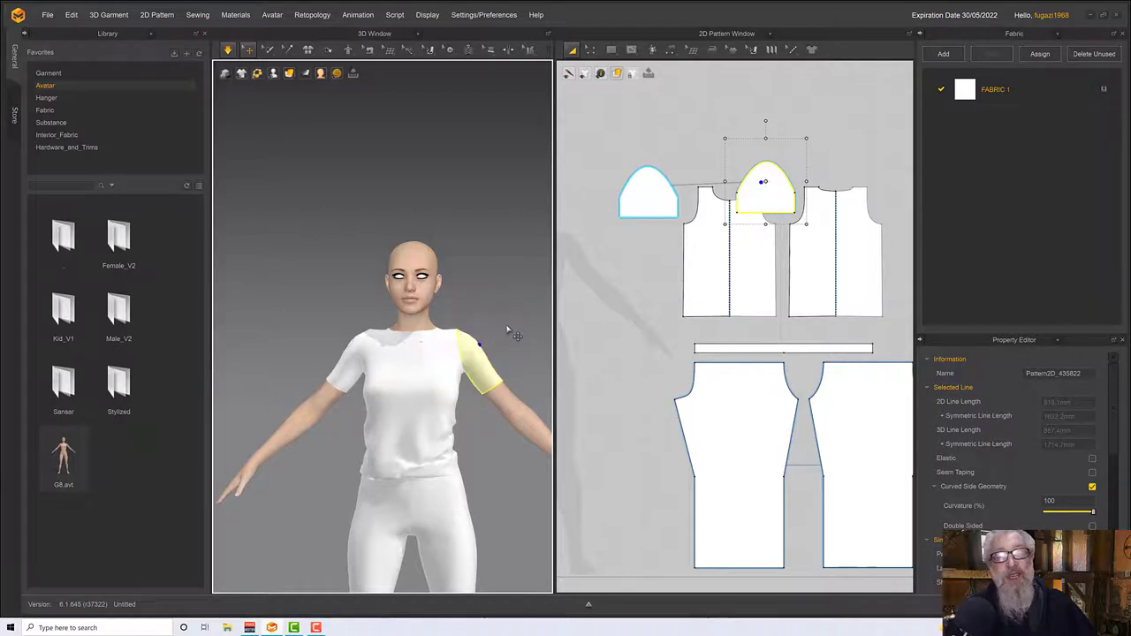
# Tug the mirrored sleeve into place from behind during simulation, and check the shirt's fit from the front
pyautogui.moveTo(512, 327); pyautogui.dragTo(325, 342, button='right')
pyautogui.click(451, 358)
pyautogui.press('q')
pyautogui.click(428, 377)
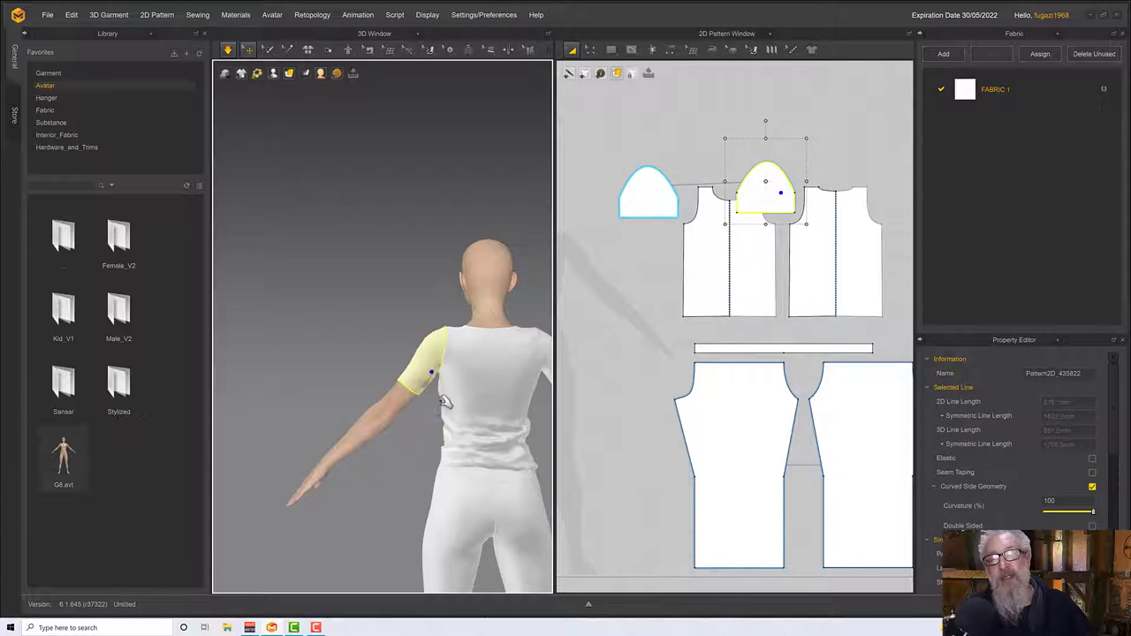
pyautogui.scroll(3, 445, 403)
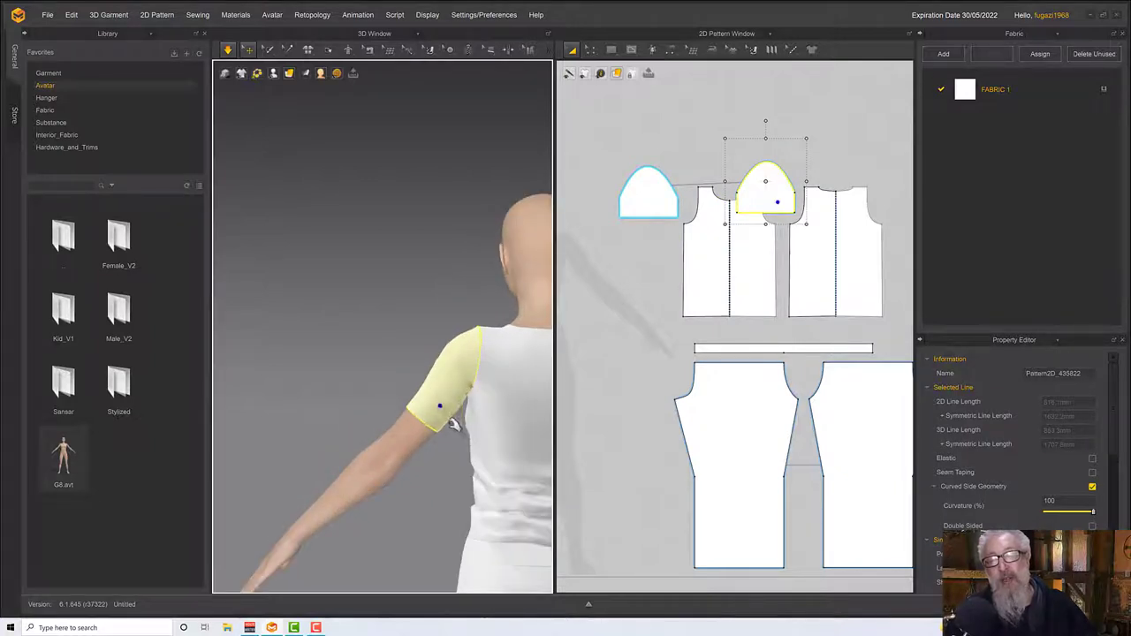
pyautogui.moveTo(451, 422); pyautogui.dragTo(455, 407, button='right')
pyautogui.moveTo(455, 408); pyautogui.dragTo(454, 436)
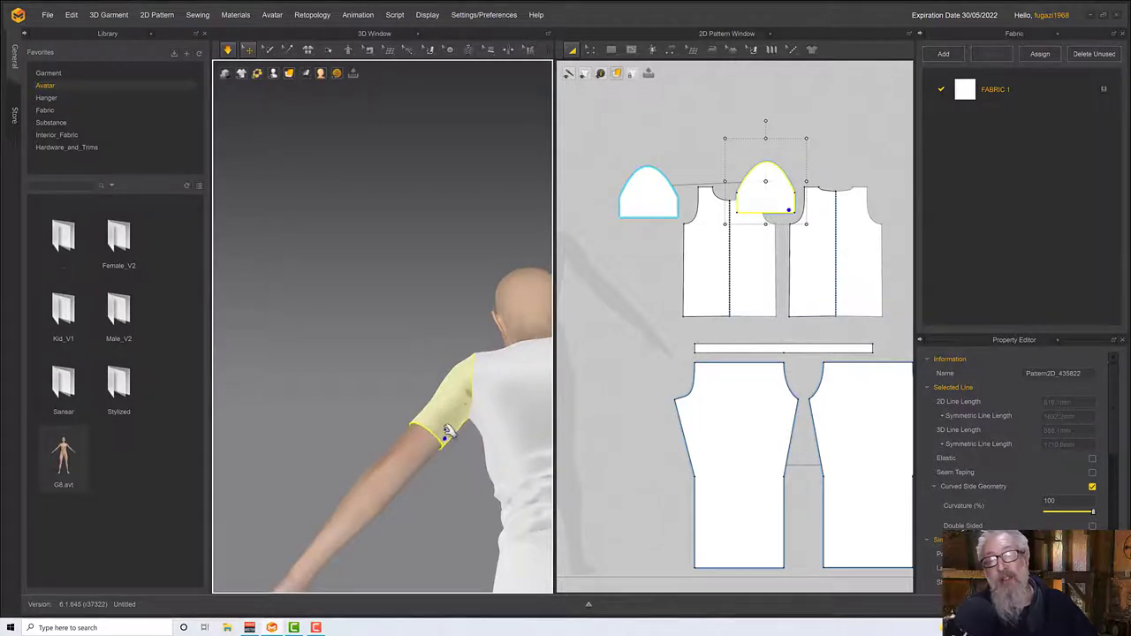
pyautogui.moveTo(446, 442); pyautogui.dragTo(396, 459, button='right')
pyautogui.scroll(5, 459, 443)
pyautogui.click(369, 404)
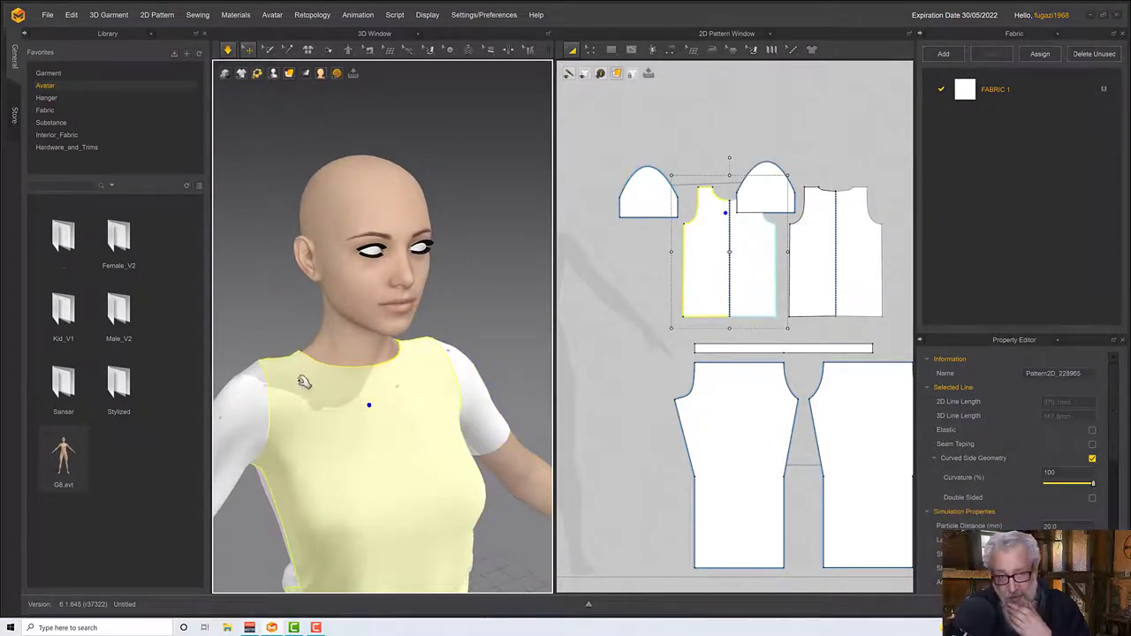
pyautogui.moveTo(378, 416); pyautogui.dragTo(445, 348, button='middle')
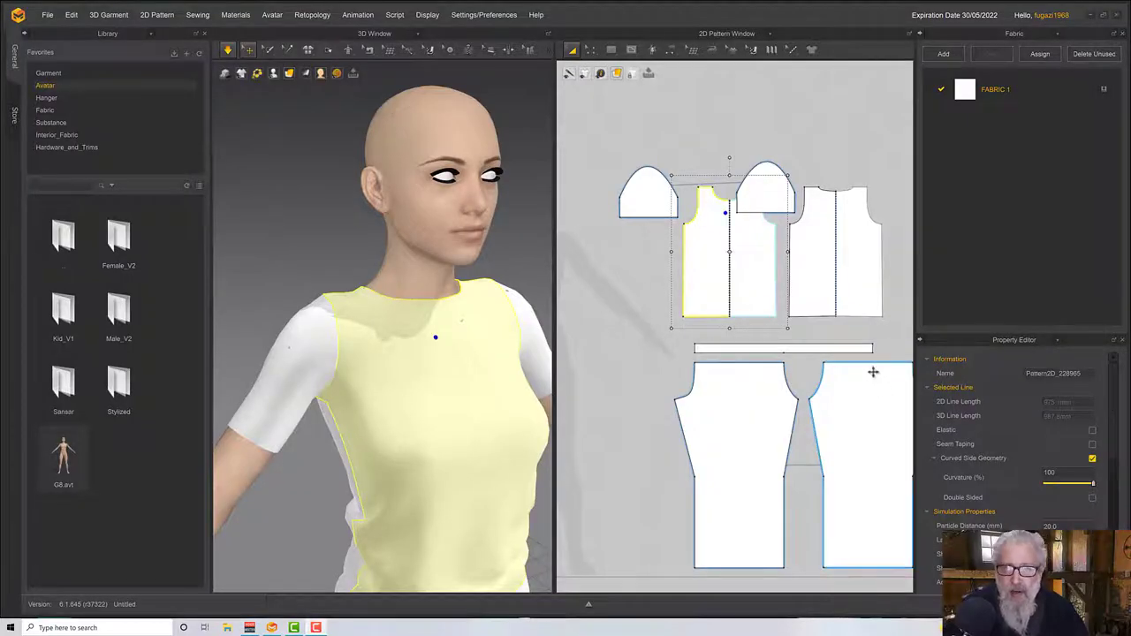
# Move the mirrored sleeve's 2D pattern off the body panels to the free space beyond the back panel
pyautogui.click(765, 176)
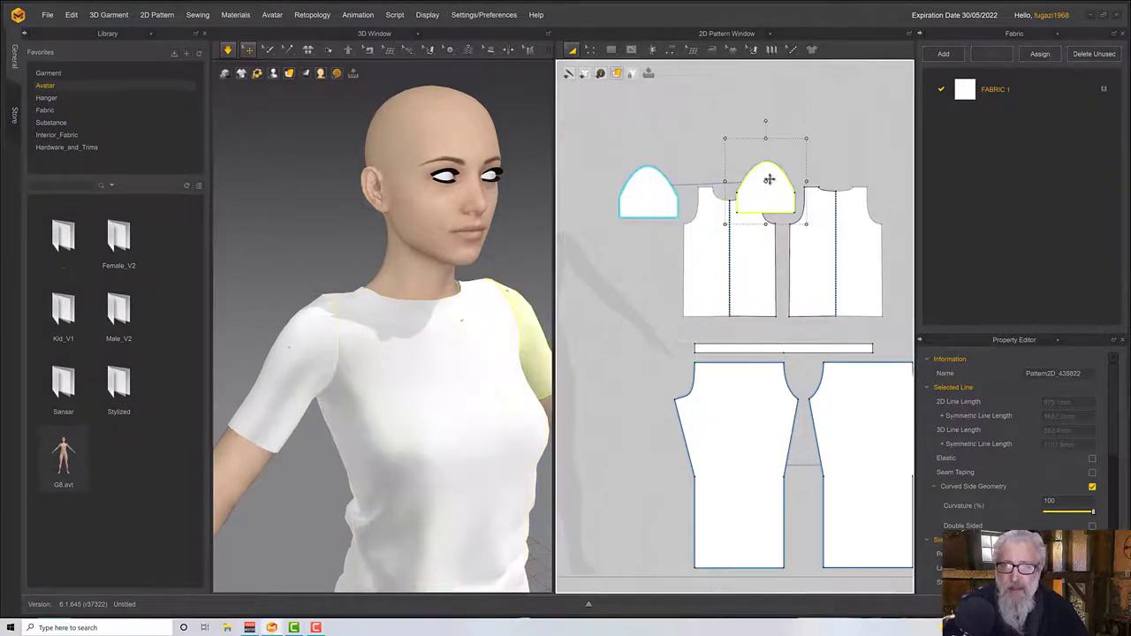
pyautogui.moveTo(765, 181); pyautogui.dragTo(907, 188)
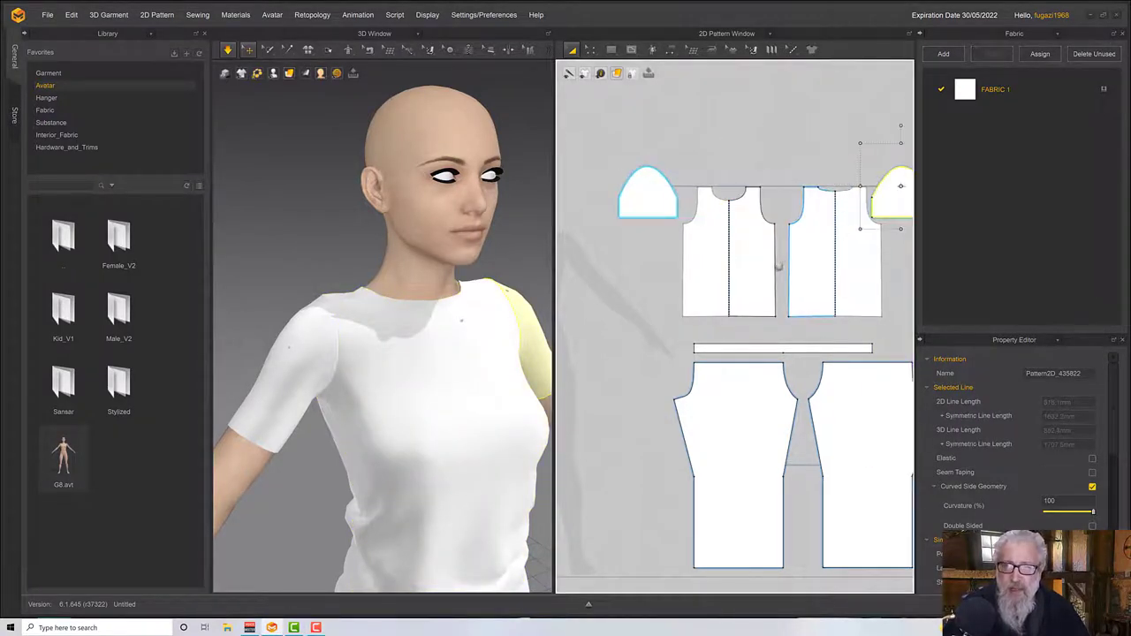
pyautogui.moveTo(777, 268); pyautogui.dragTo(578, 286, button='middle')
pyautogui.moveTo(698, 227); pyautogui.dragTo(727, 218)
pyautogui.moveTo(775, 282); pyautogui.dragTo(879, 302, button='middle')
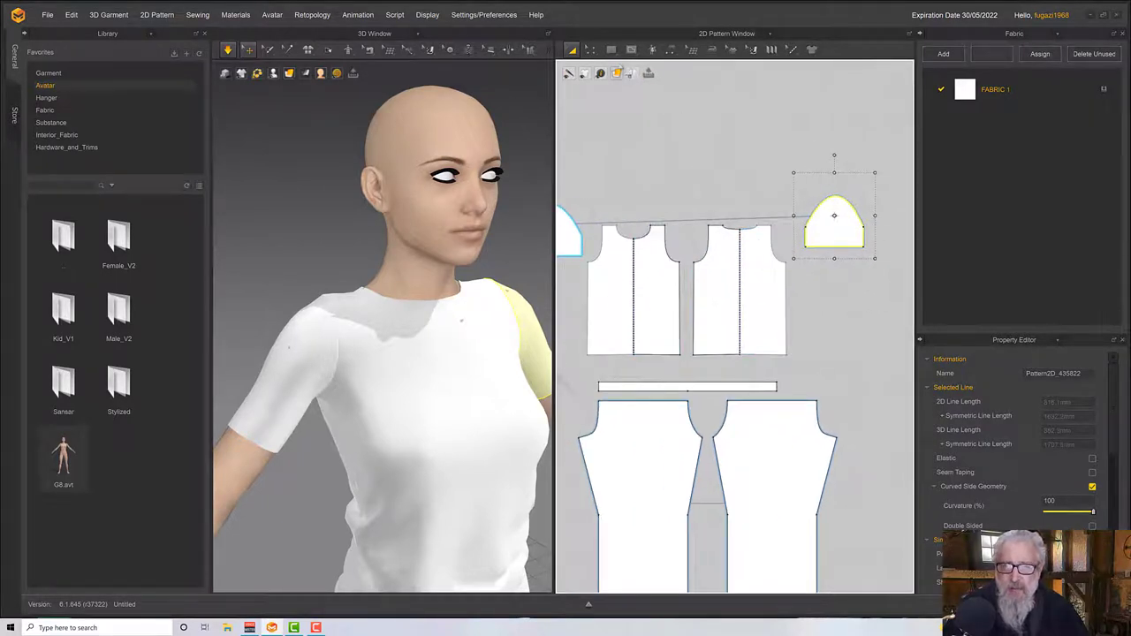
pyautogui.click(590, 50)
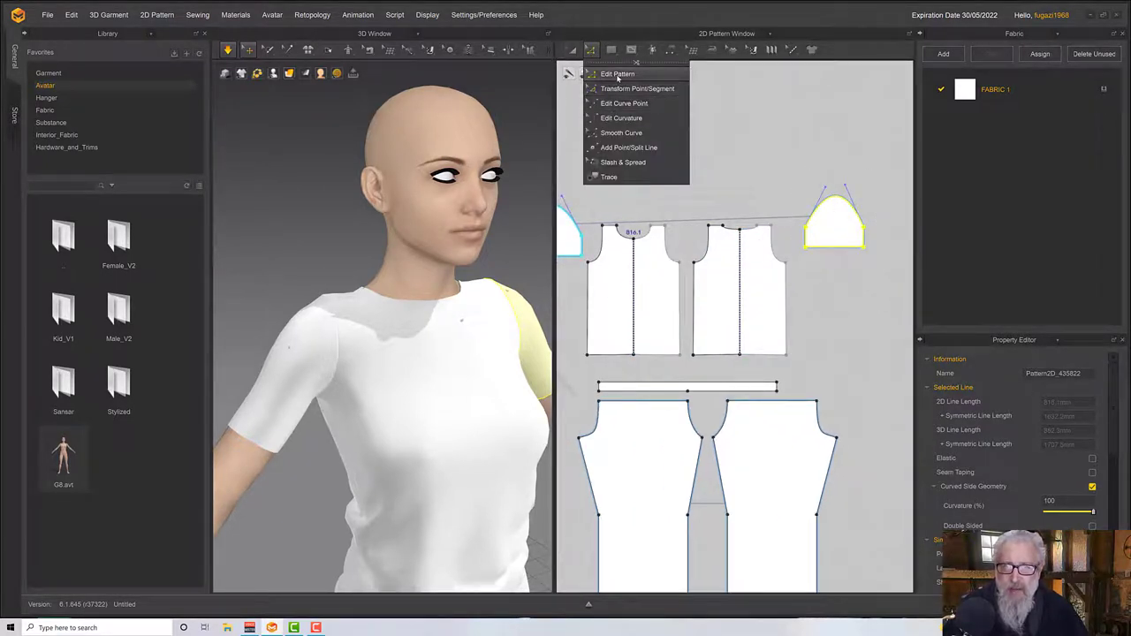
pyautogui.click(618, 74)
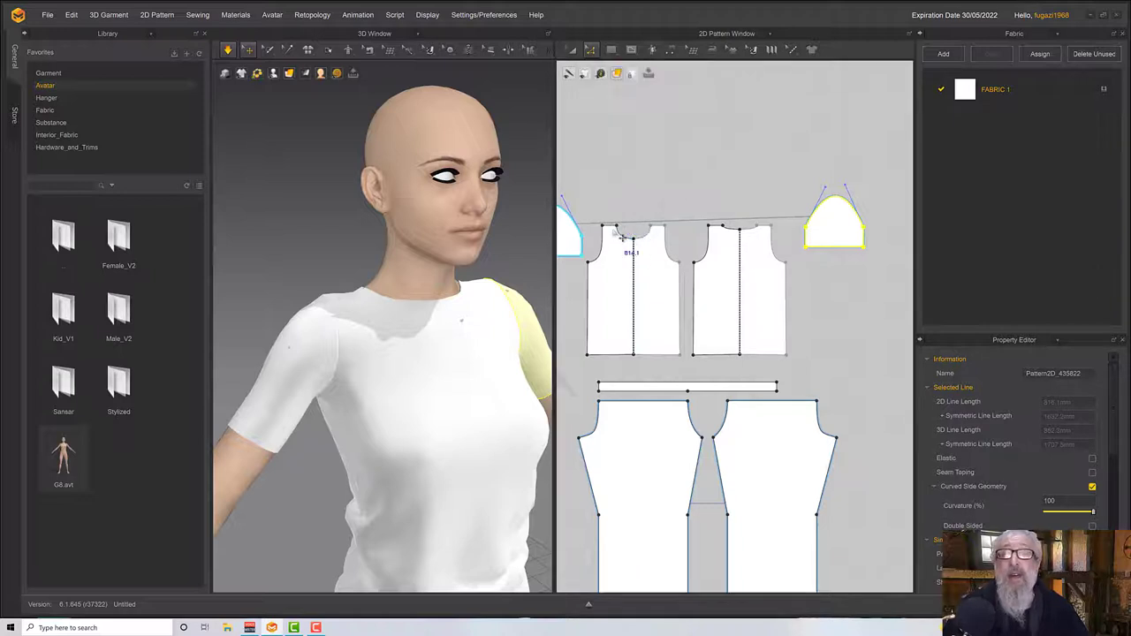
pyautogui.click(617, 229)
pyautogui.rightClick(617, 230)
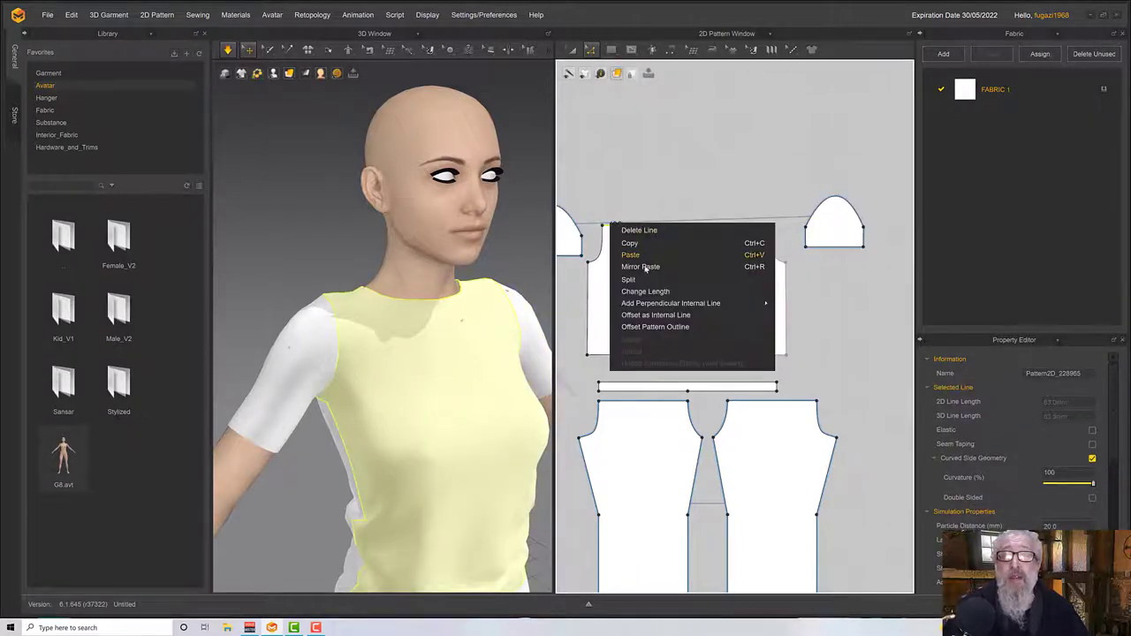
pyautogui.click(651, 315)
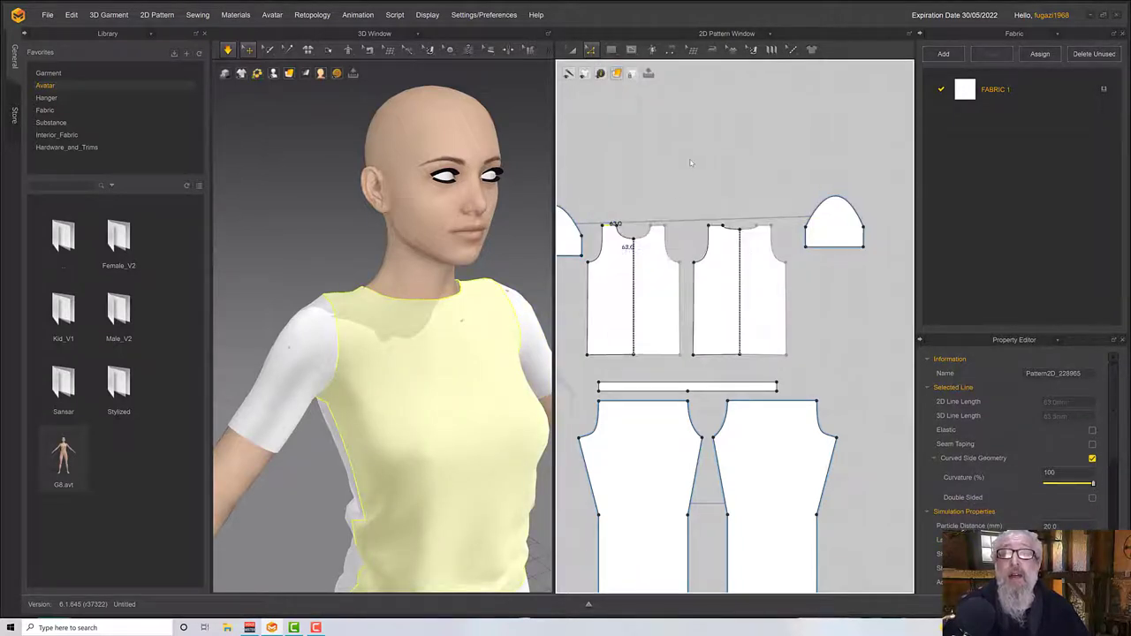
# Select a shoulder edge on the back panel together with the front panel's matching shoulder edge, and align them to Middle
pyautogui.click(765, 231)
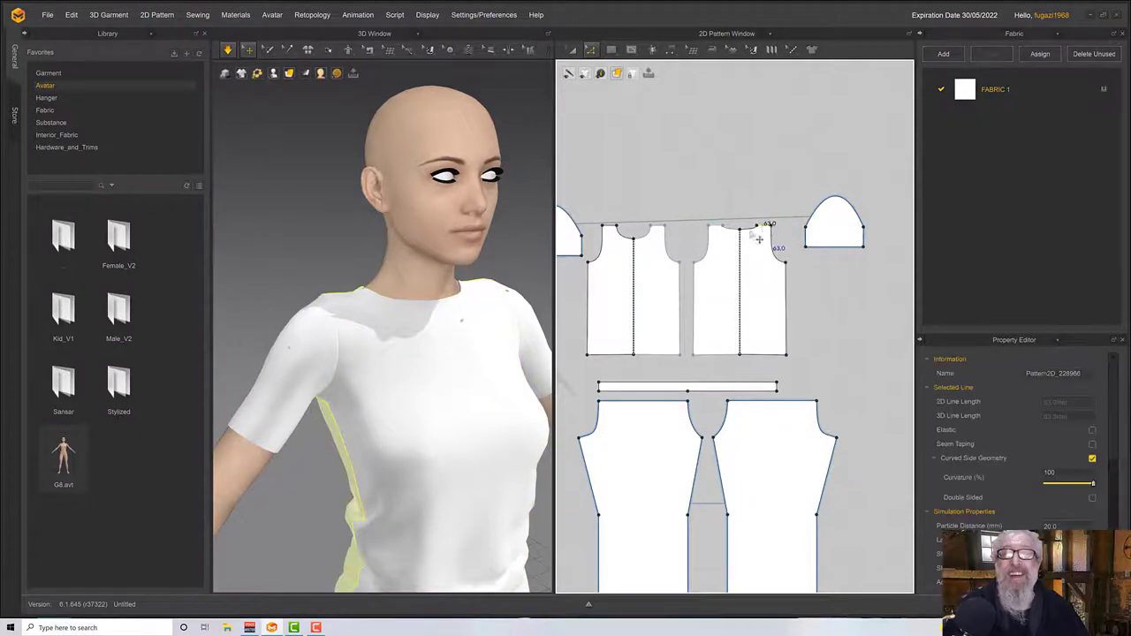
pyautogui.click(617, 231)
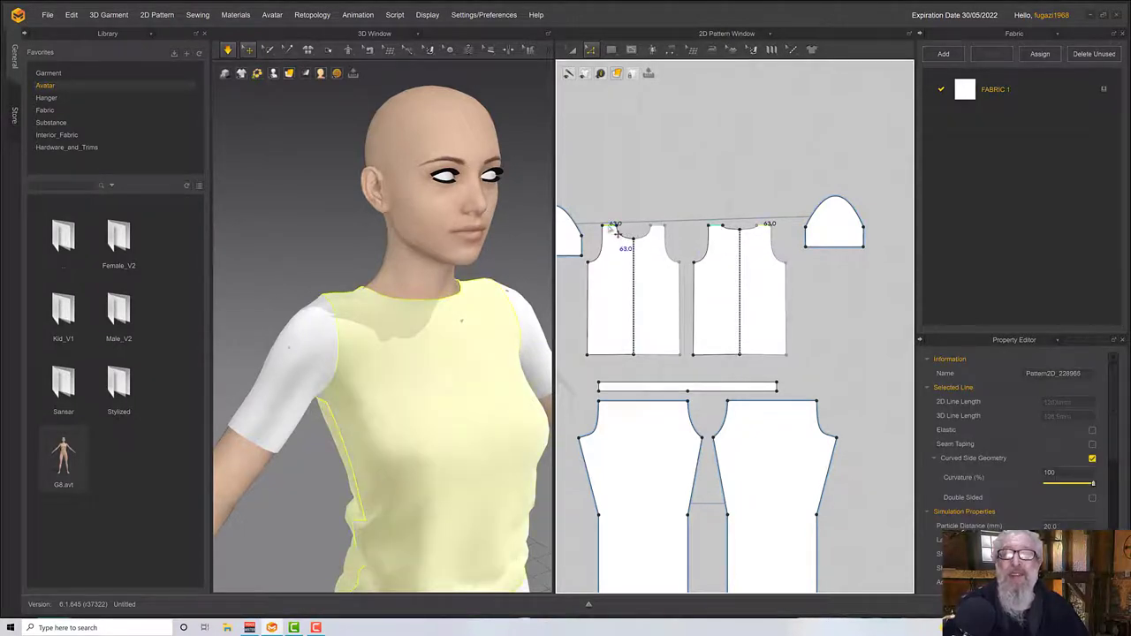
pyautogui.rightClick(618, 231)
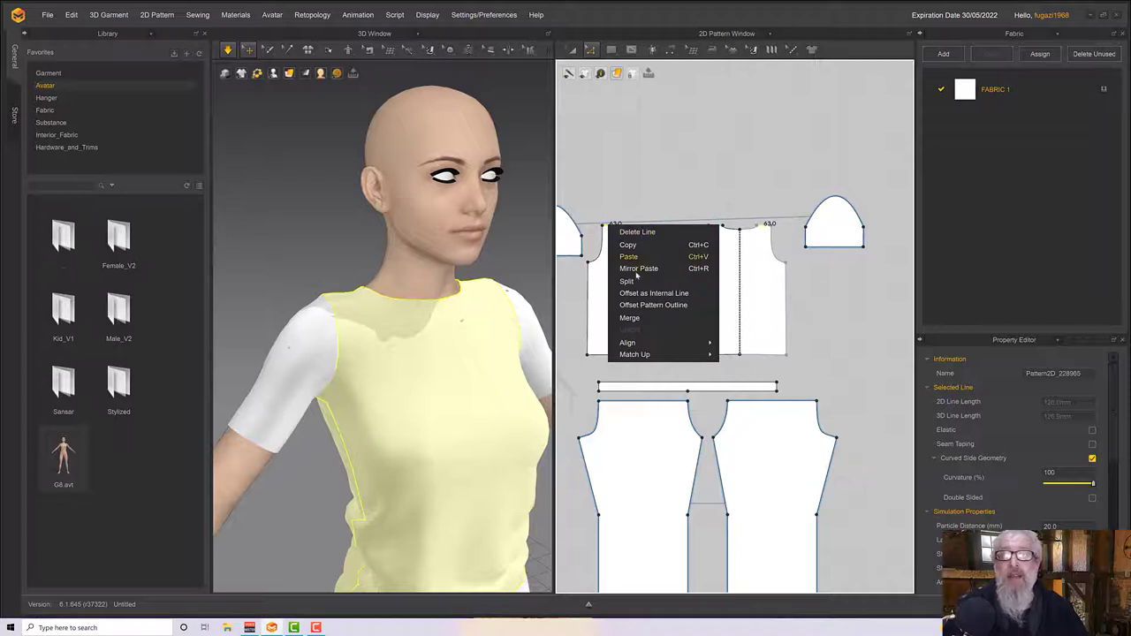
pyautogui.moveTo(648, 346)
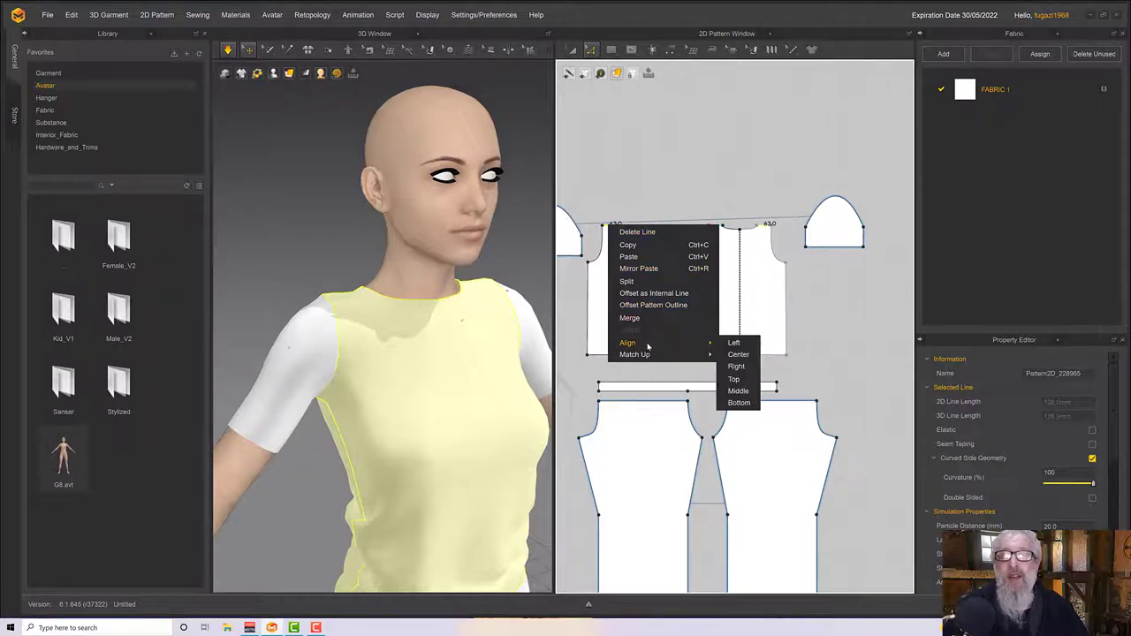
pyautogui.click(734, 391)
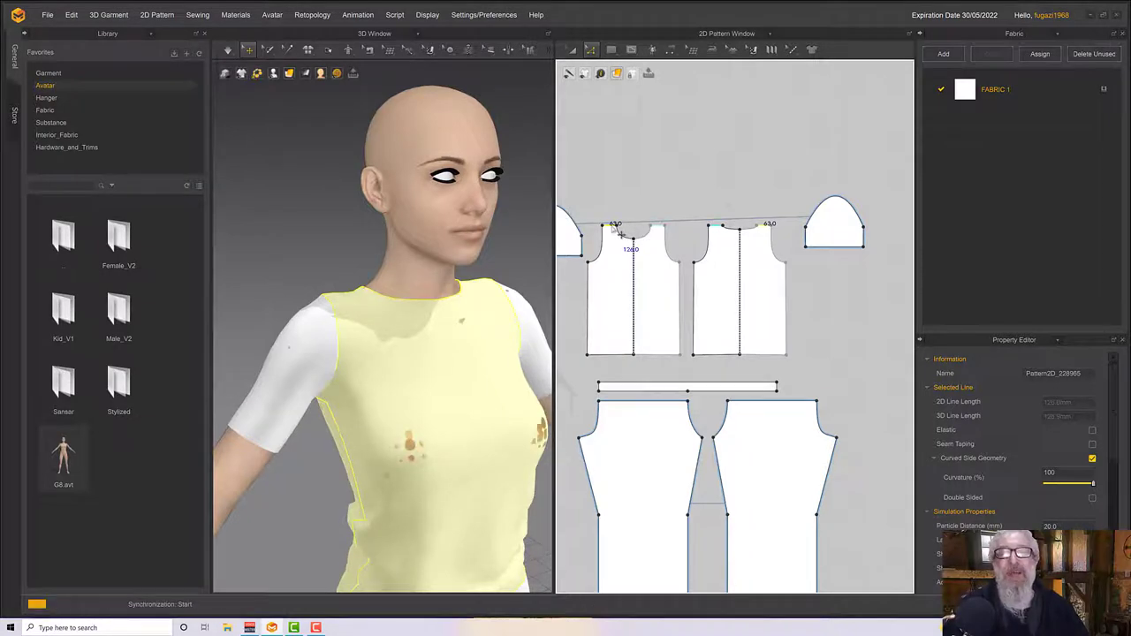
# Match up the two selected shoulder edges to their ends so the front and back patterns meet at the shoulders
pyautogui.rightClick(614, 228)
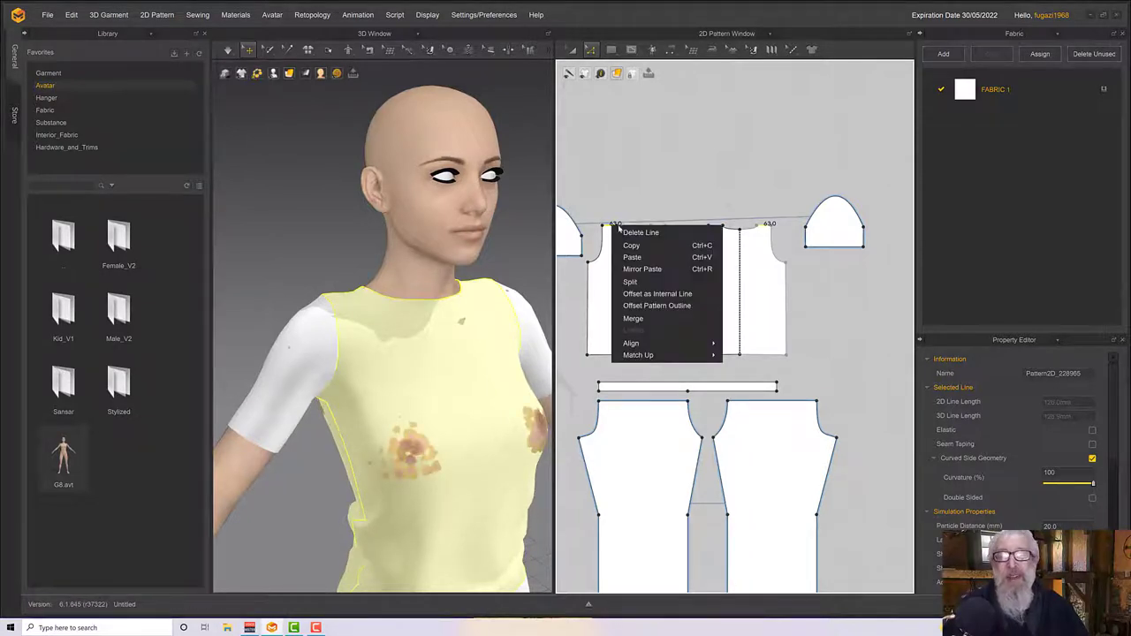
pyautogui.moveTo(668, 356)
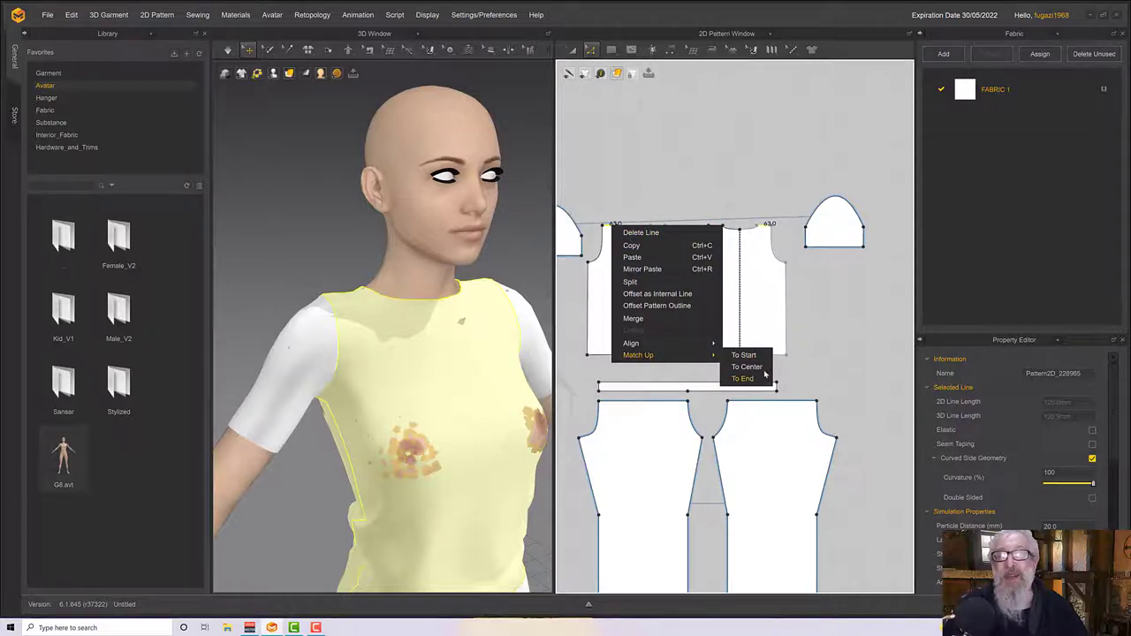
pyautogui.click(765, 375)
pyautogui.scroll(-2, 664, 285)
pyautogui.scroll(5, 658, 260)
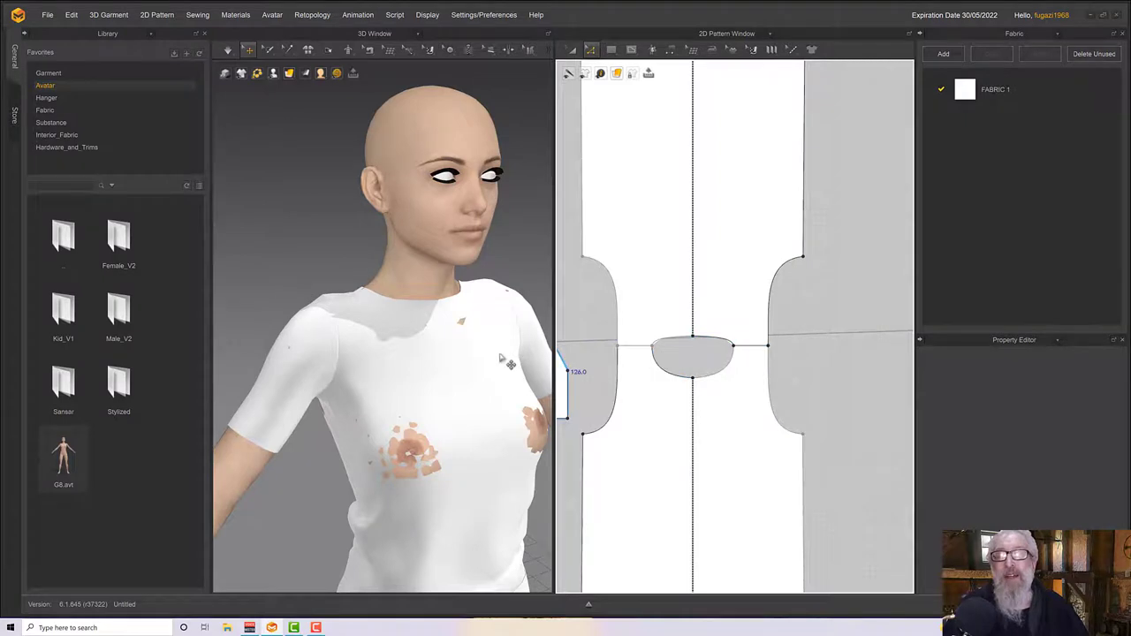
pyautogui.moveTo(448, 349); pyautogui.dragTo(496, 364, button='right')
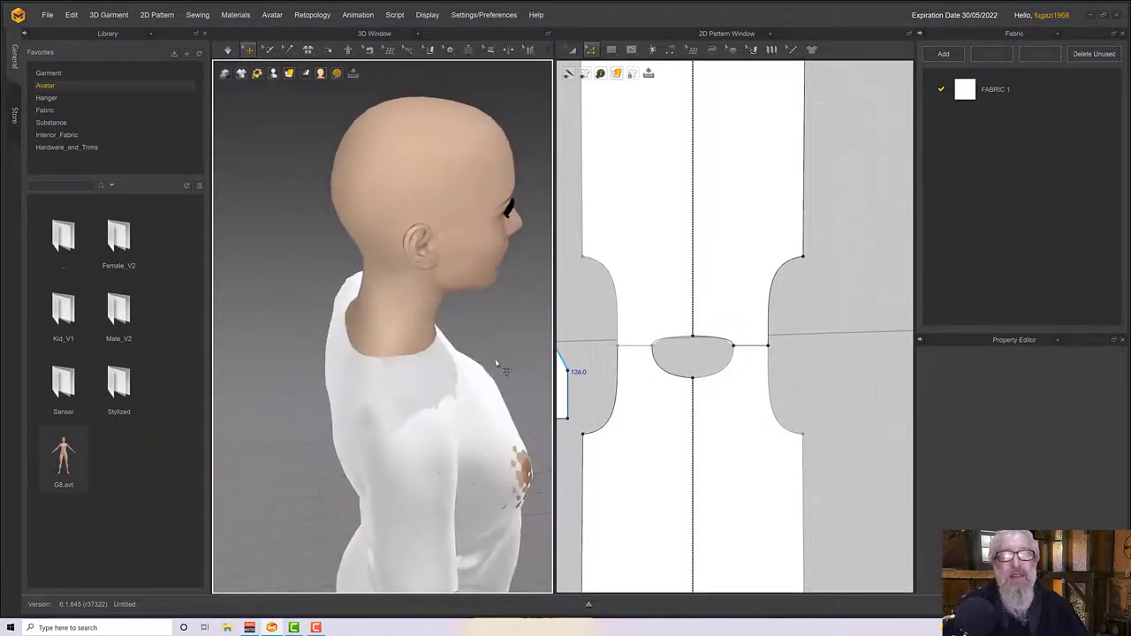
# Deepen the front panel's neckline by moving its centre point further down along the panel's centre line
pyautogui.click(424, 372)
pyautogui.moveTo(424, 371); pyautogui.dragTo(457, 316, button='right')
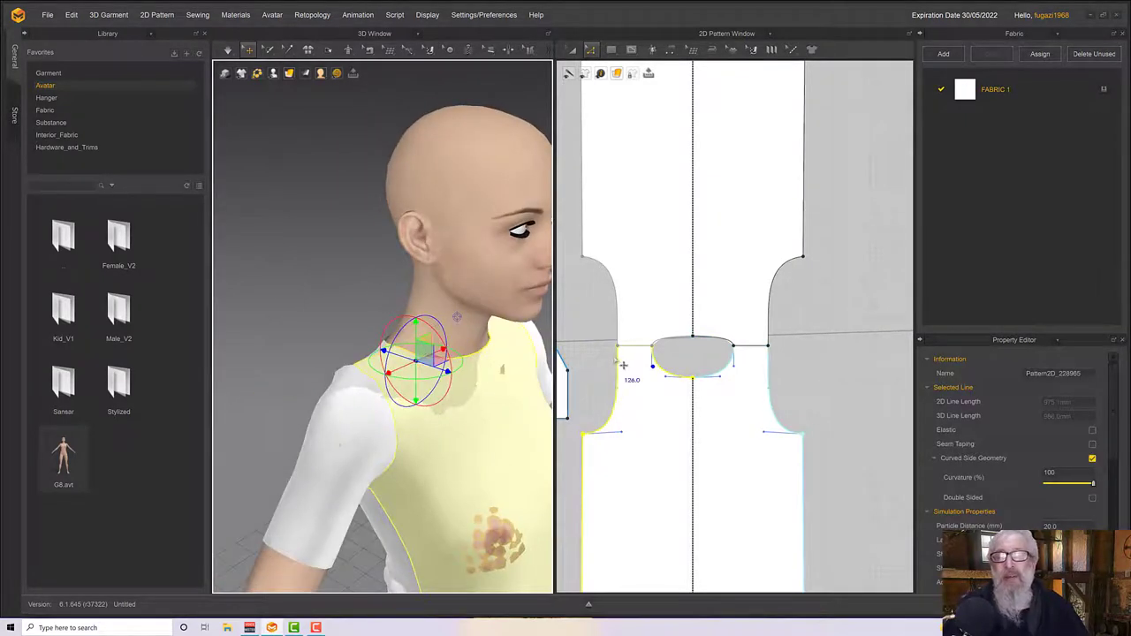
pyautogui.click(776, 373)
pyautogui.scroll(1, 765, 372)
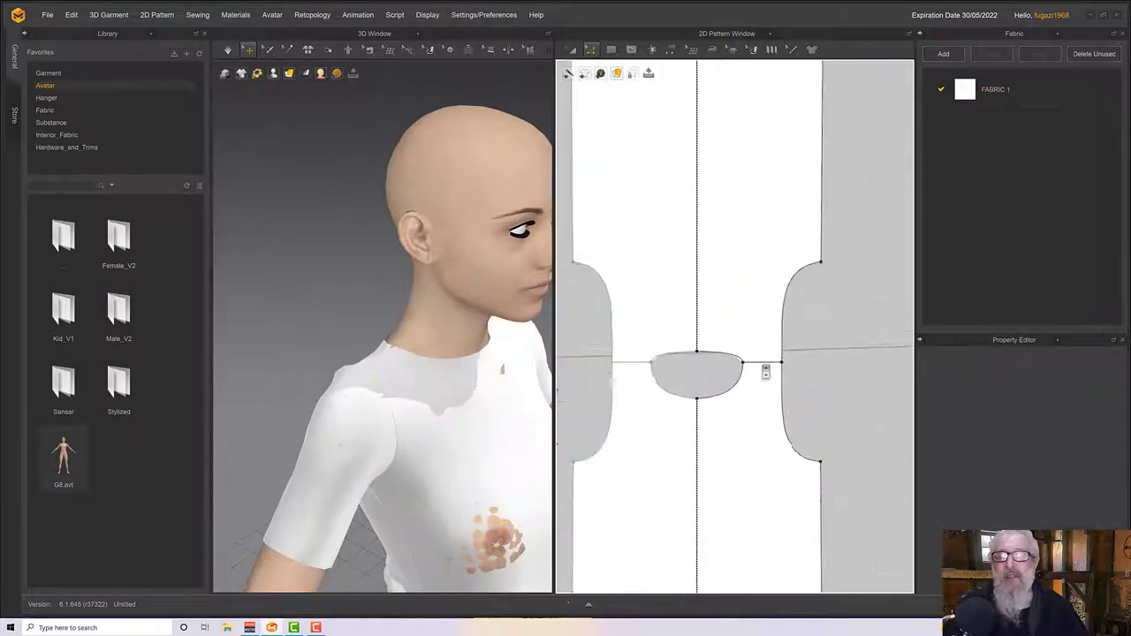
pyautogui.scroll(2, 765, 372)
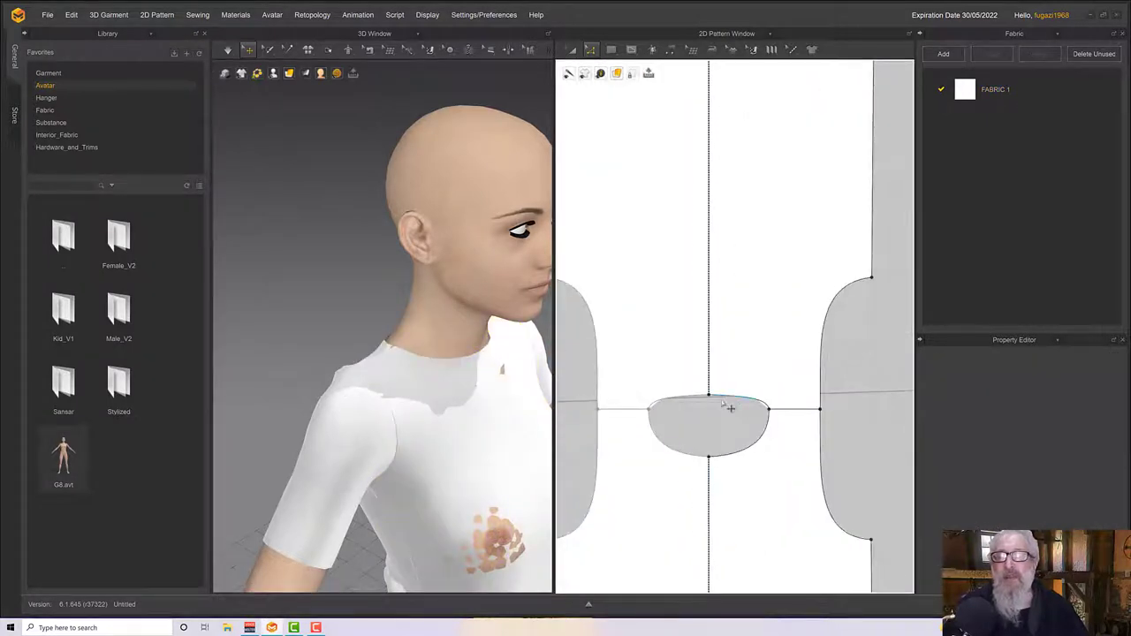
pyautogui.click(712, 460)
pyautogui.moveTo(717, 474); pyautogui.dragTo(717, 476)
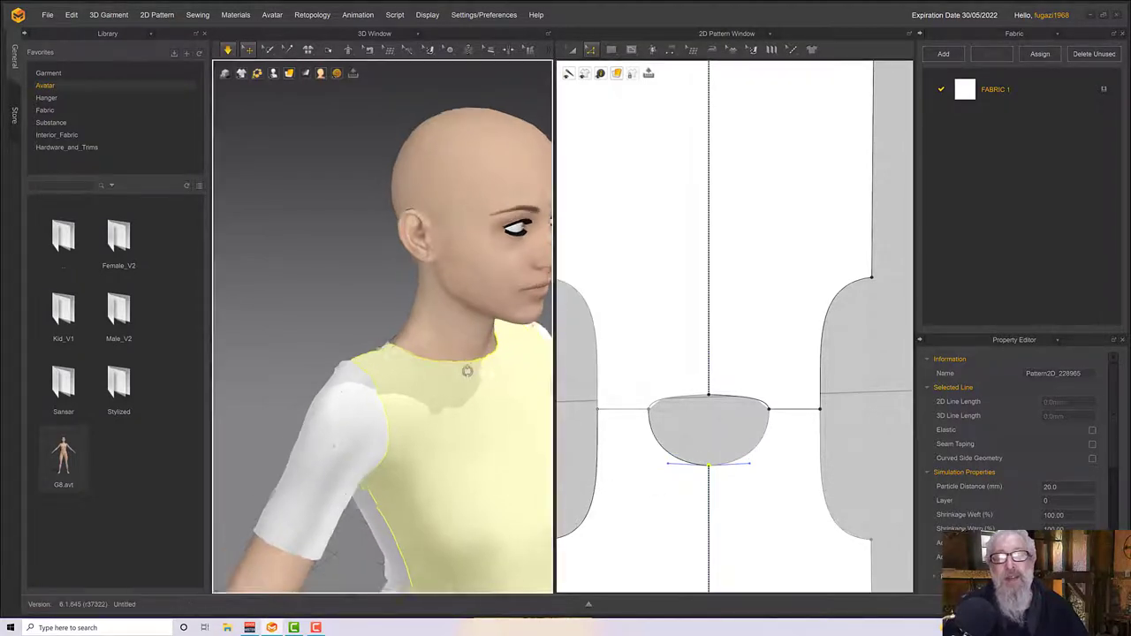
# Deepen the back panel's neckline at its centre point, and round its curve near the shoulder with the point's curve handle
pyautogui.moveTo(466, 371); pyautogui.dragTo(495, 384, button='right')
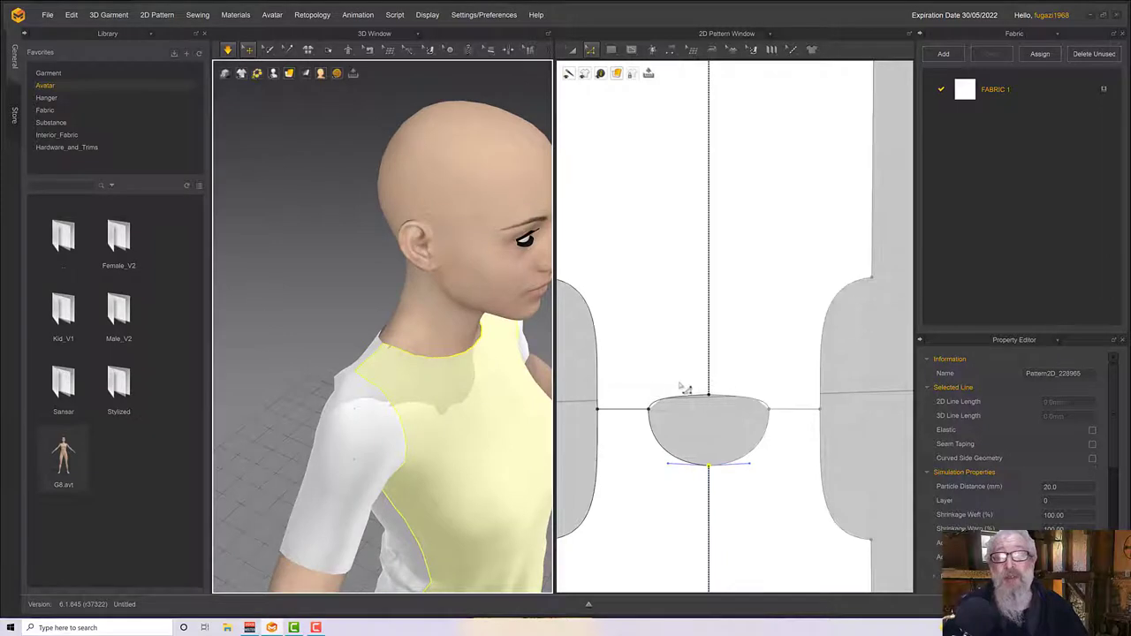
pyautogui.moveTo(708, 397); pyautogui.dragTo(706, 426)
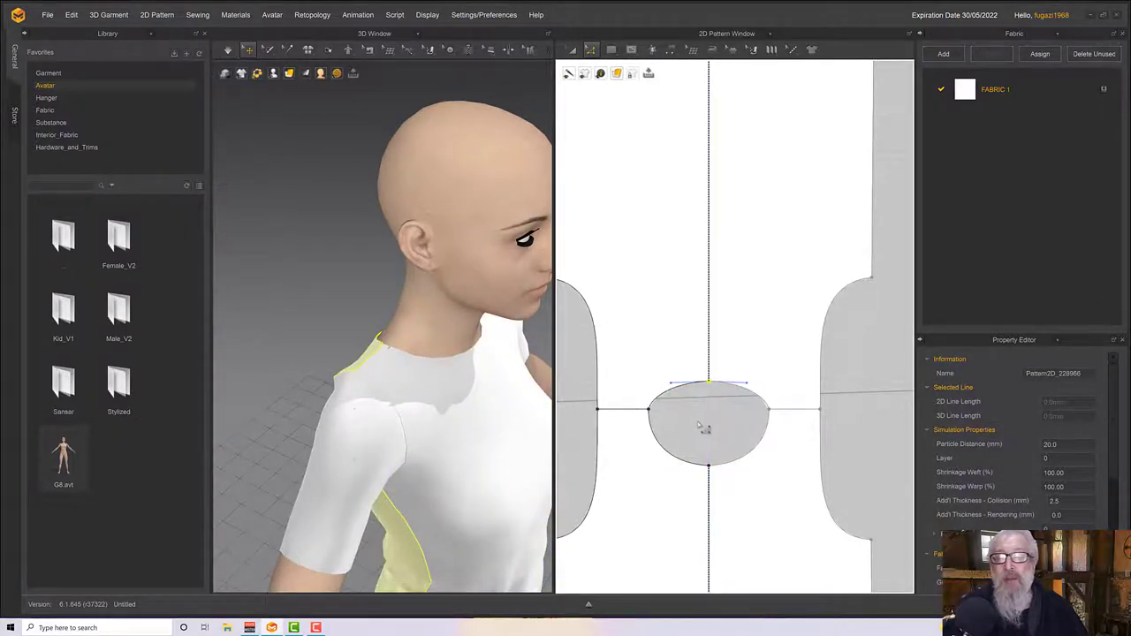
pyautogui.moveTo(371, 397); pyautogui.dragTo(449, 389, button='right')
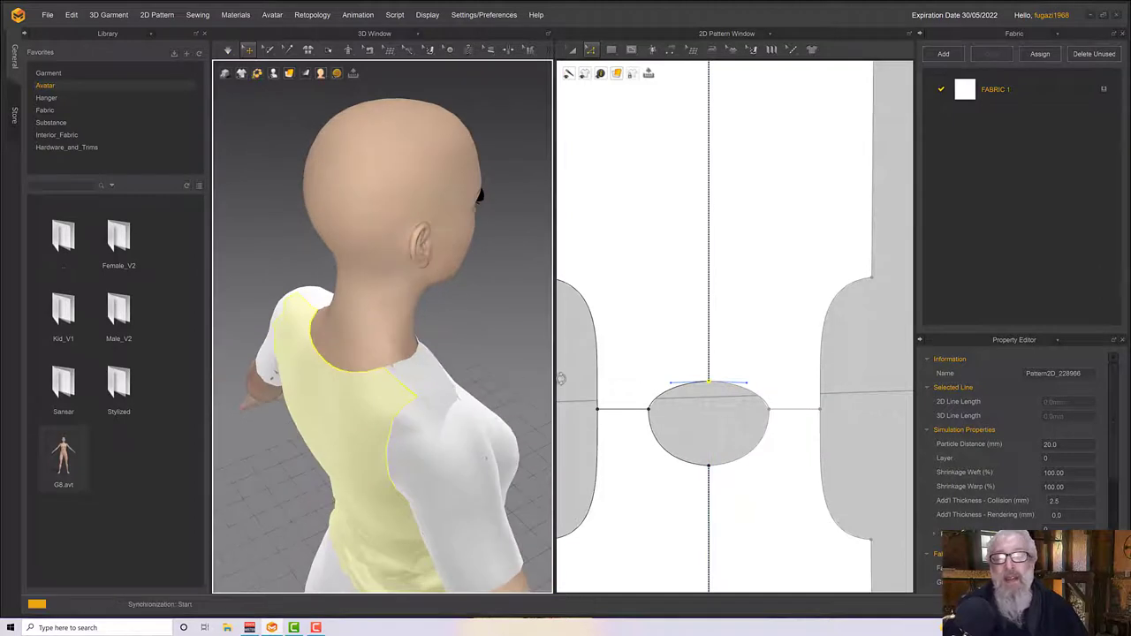
pyautogui.click(658, 416)
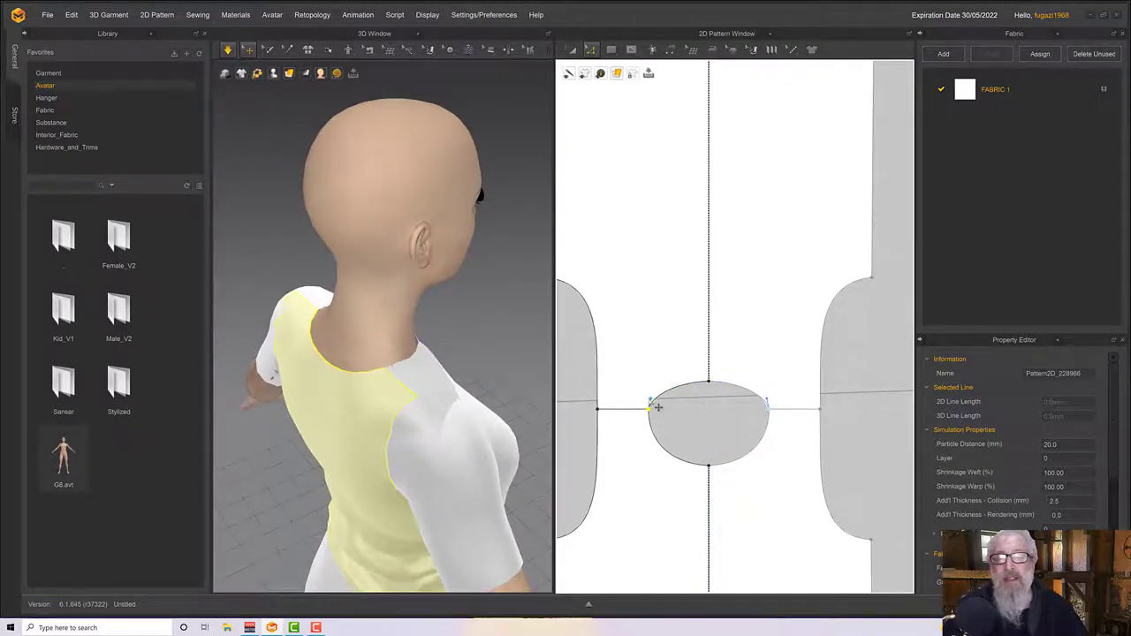
pyautogui.moveTo(659, 407); pyautogui.dragTo(656, 397)
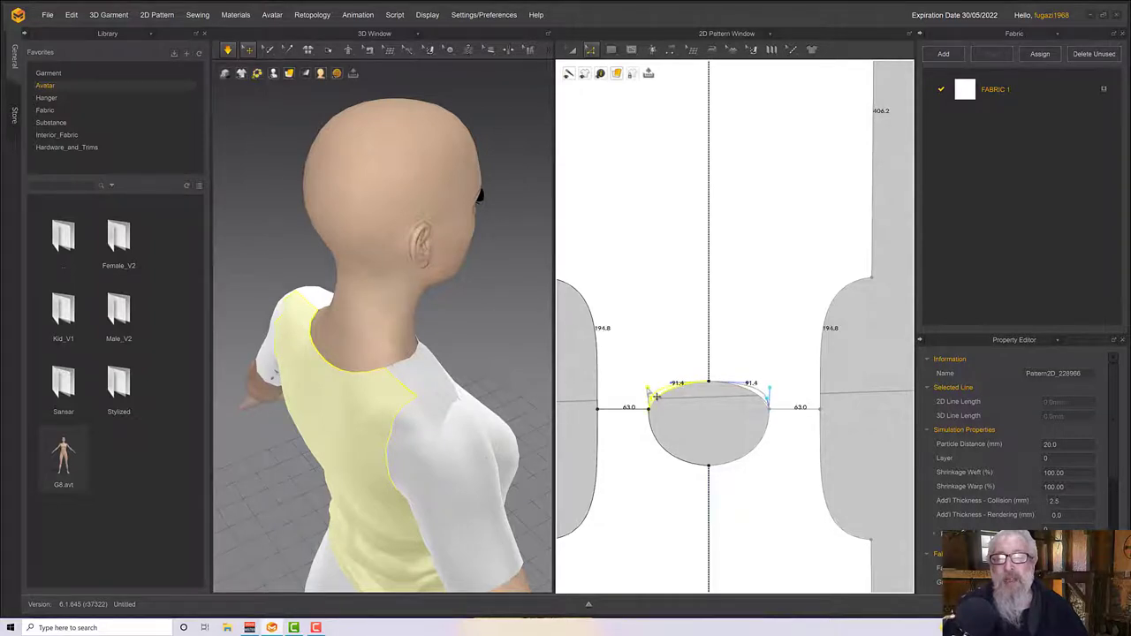
# Move the back neckline's centre point slightly deeper, and refine the curve on either side with the centre point's handle
pyautogui.click(684, 442)
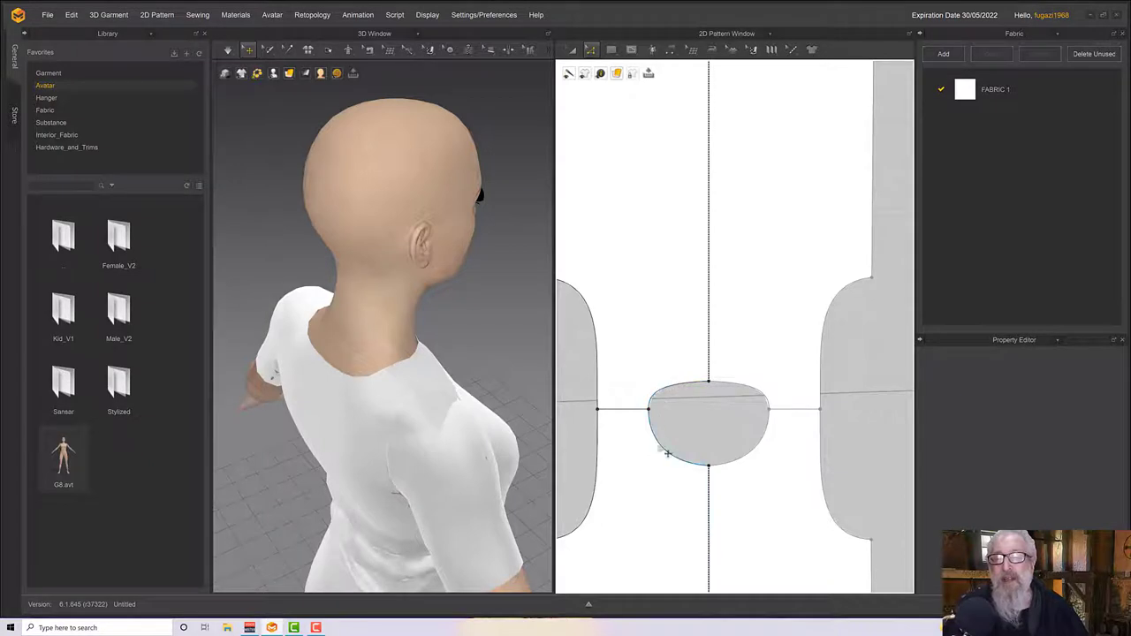
pyautogui.click(719, 382)
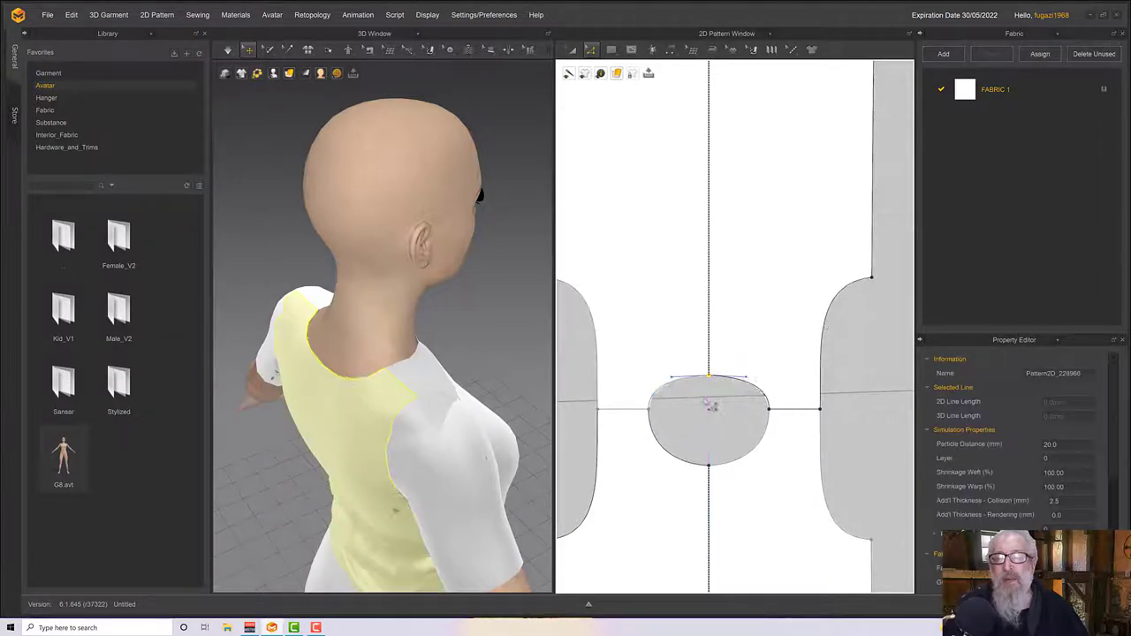
pyautogui.moveTo(505, 383); pyautogui.dragTo(414, 360, button='right')
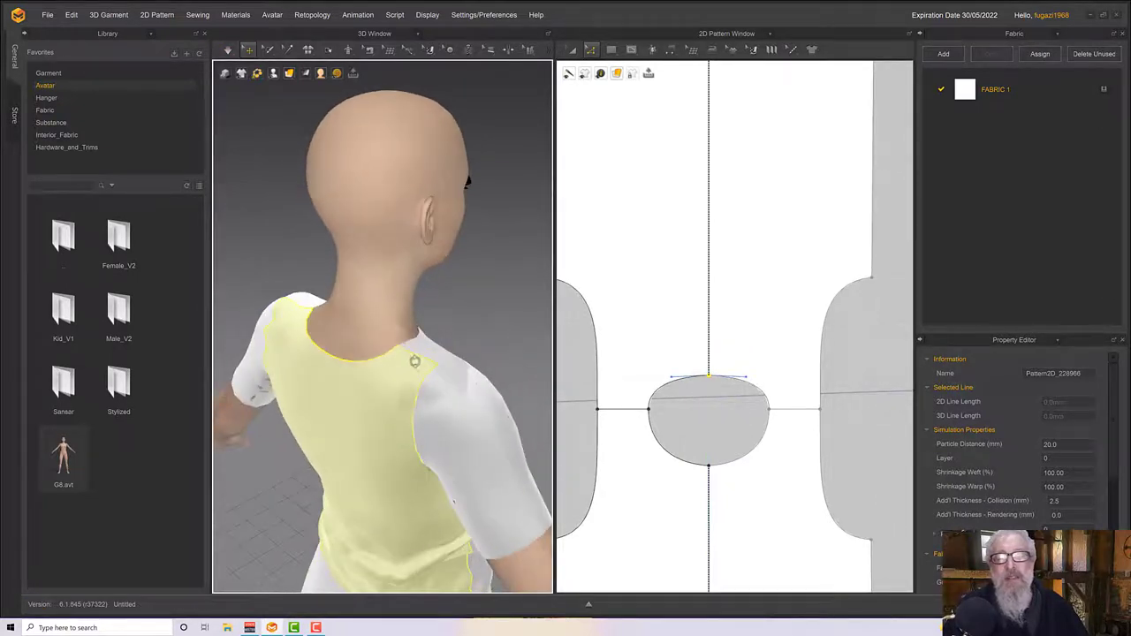
pyautogui.click(680, 383)
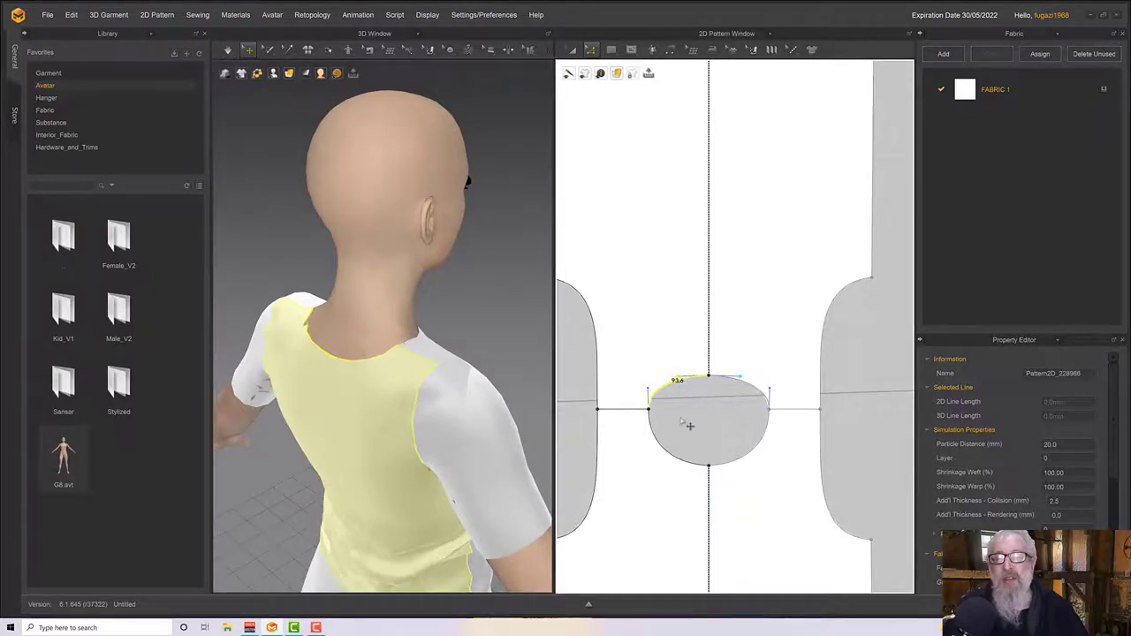
# Offset the front and back neckline curves as a single internal line at a distance of 20 mm
pyautogui.click(688, 421)
pyautogui.rightClick(690, 414)
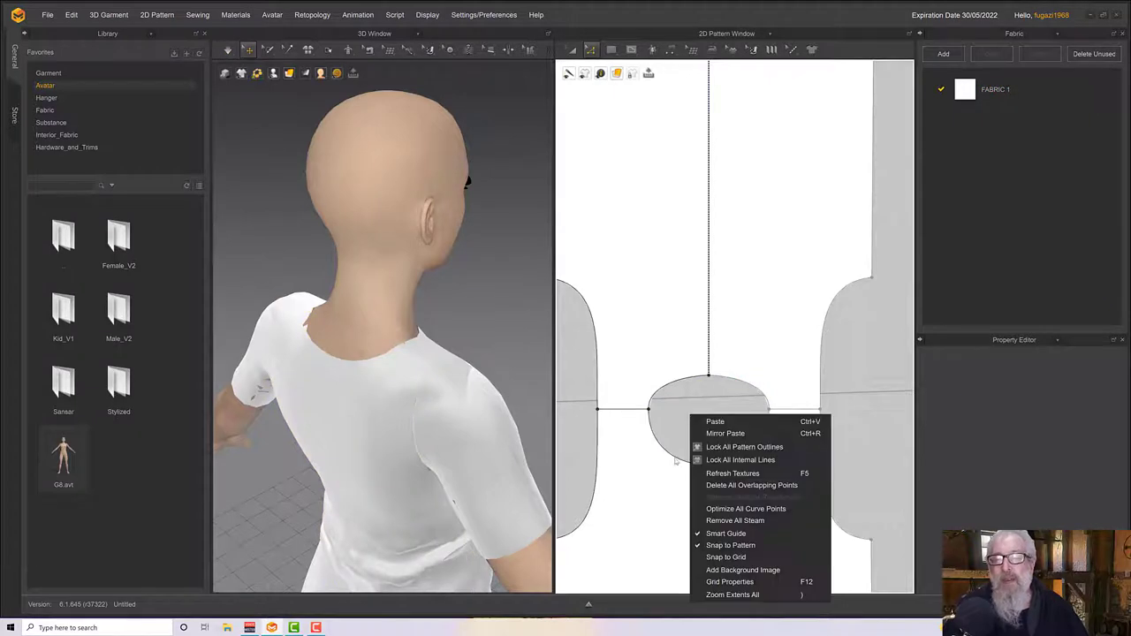
pyautogui.click(655, 438)
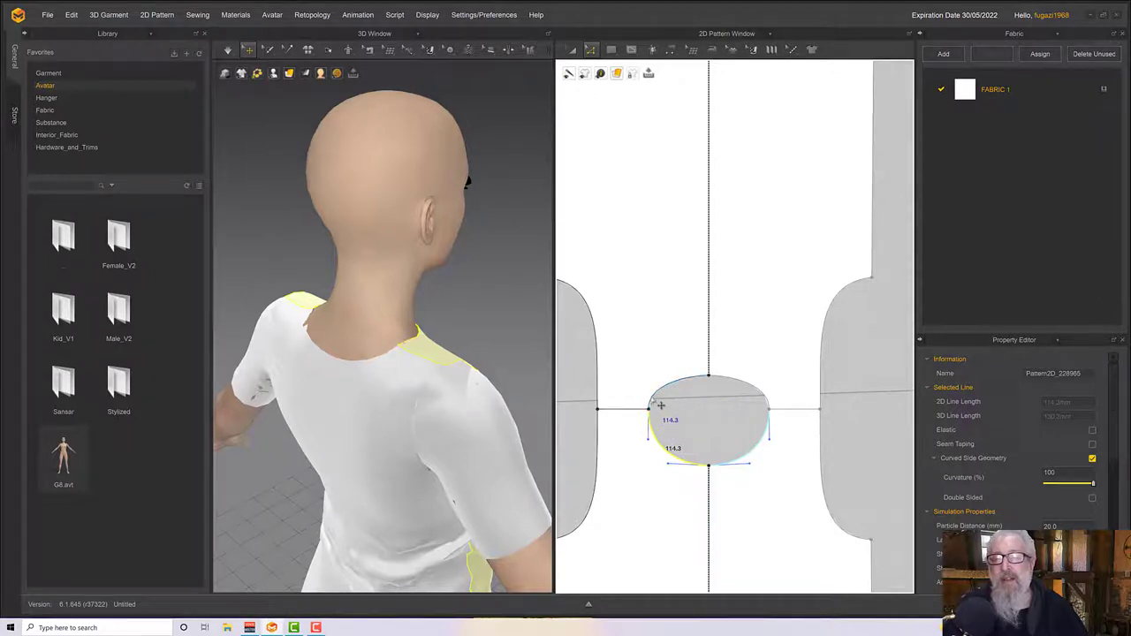
pyautogui.rightClick(653, 399)
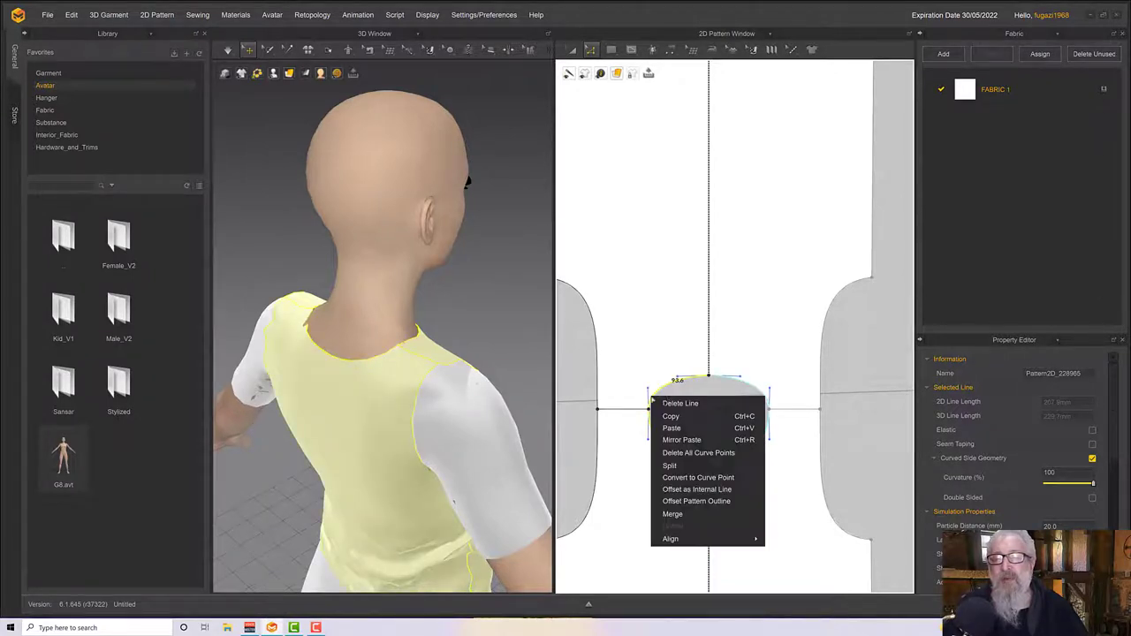
pyautogui.click(694, 489)
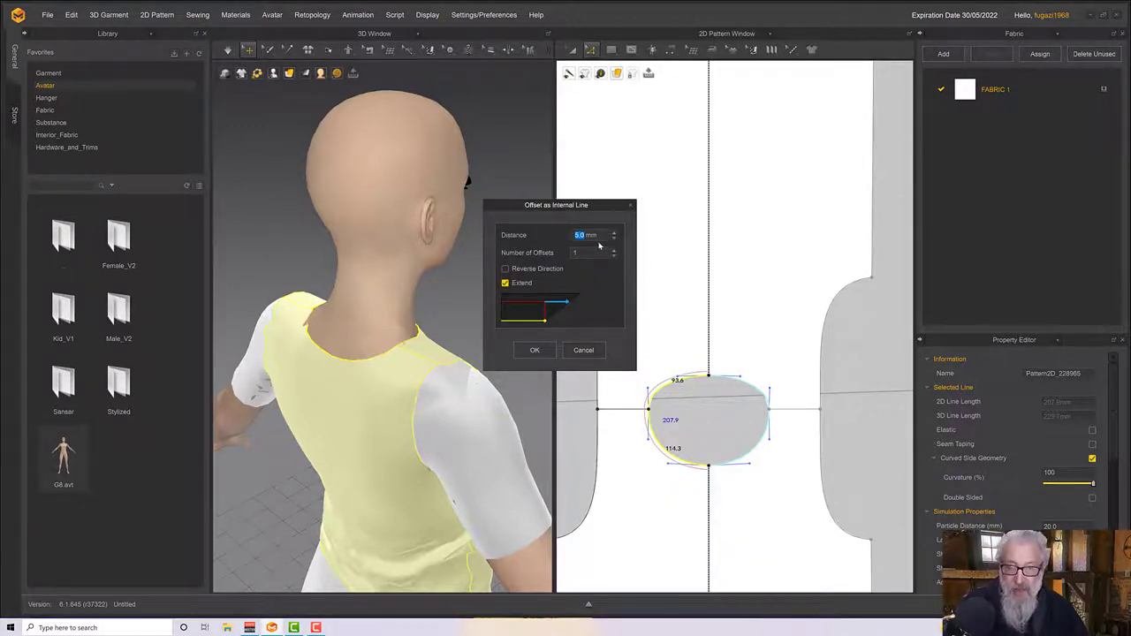
pyautogui.write('20')
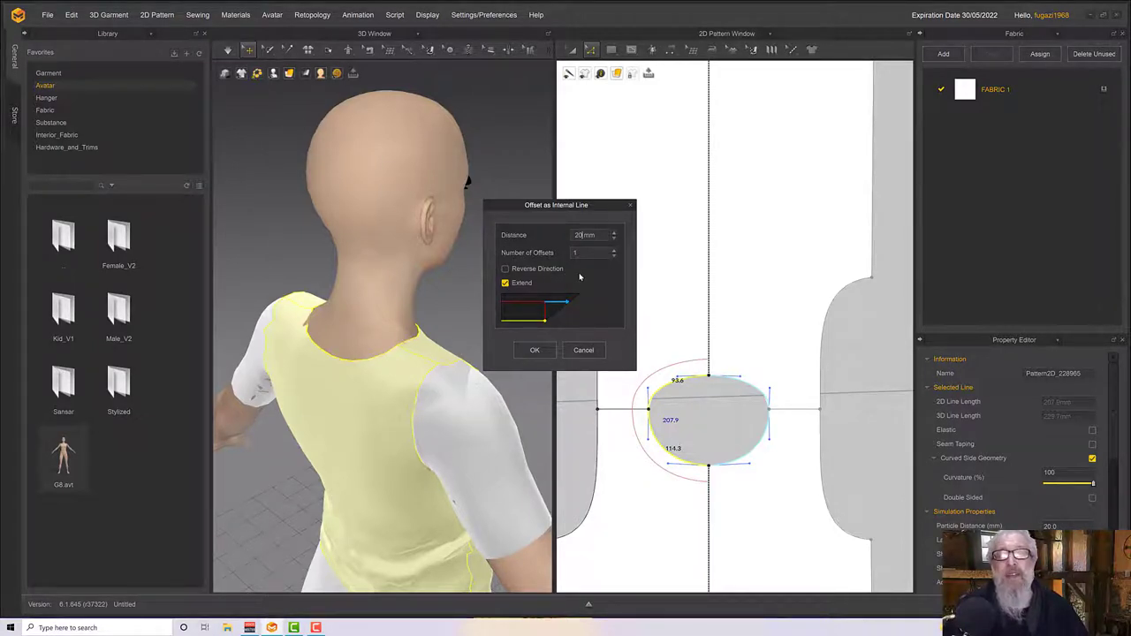
pyautogui.click(535, 350)
pyautogui.click(677, 444)
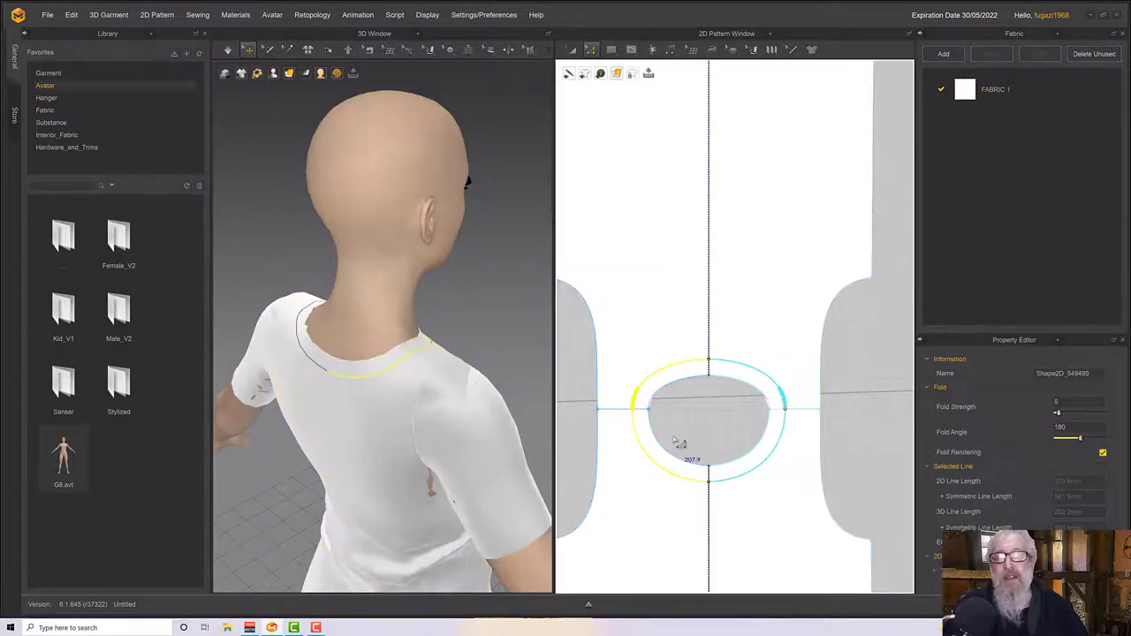
# Rotate the back panel's 2D pattern 180 degrees so its neckline faces up, and place it beside the front panel
pyautogui.scroll(5, 678, 444)
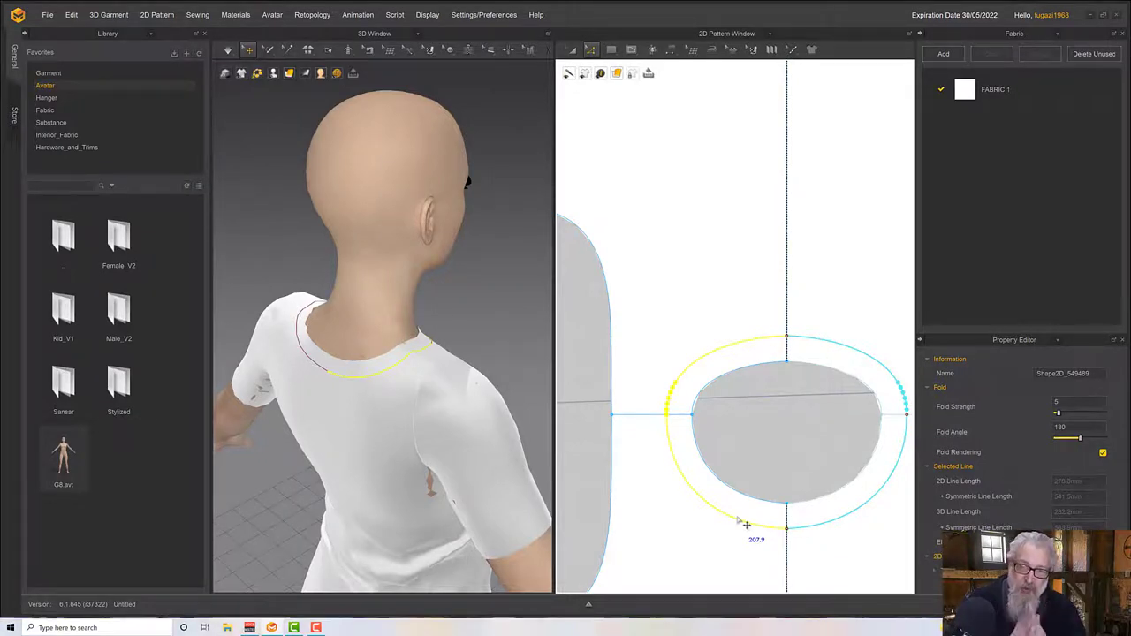
pyautogui.scroll(-3, 727, 411)
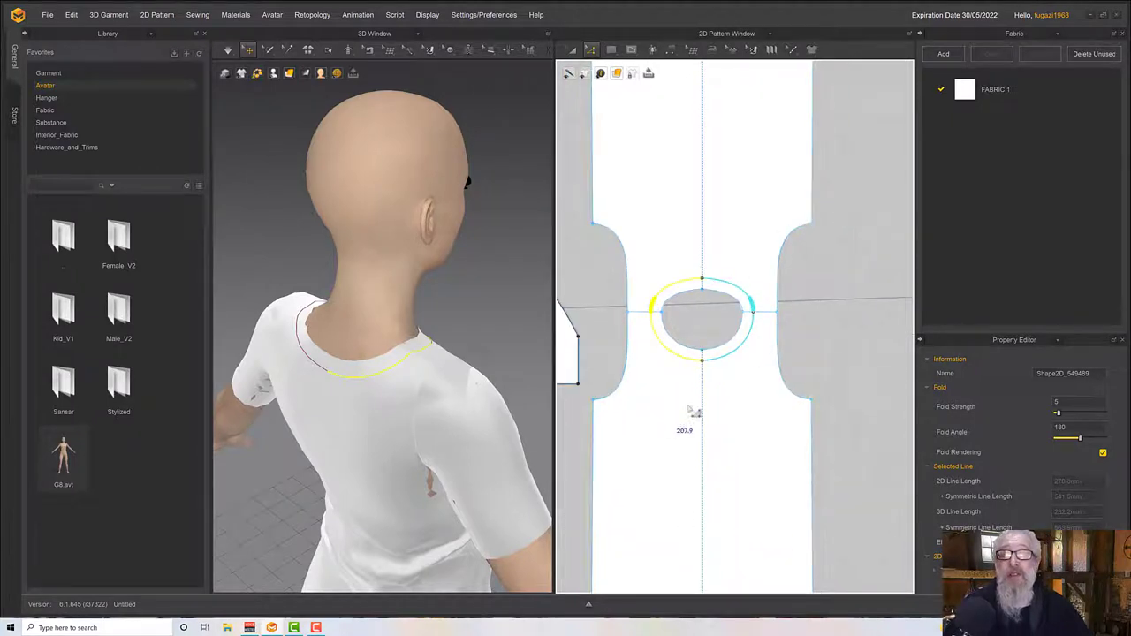
pyautogui.click(592, 51)
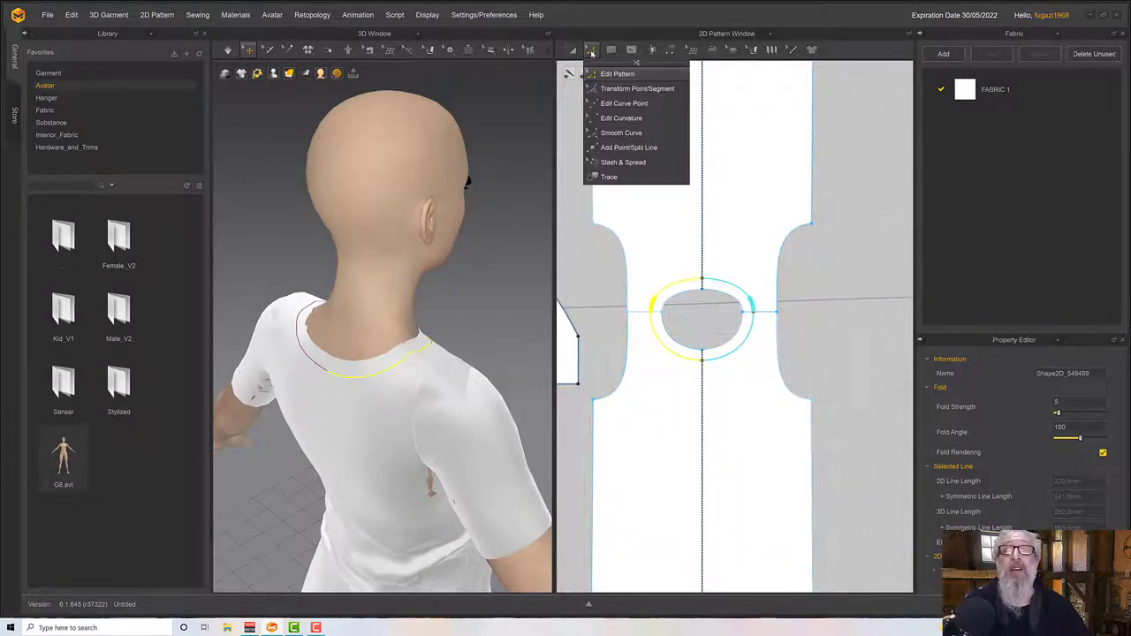
pyautogui.click(572, 49)
pyautogui.click(634, 157)
pyautogui.scroll(-4, 640, 161)
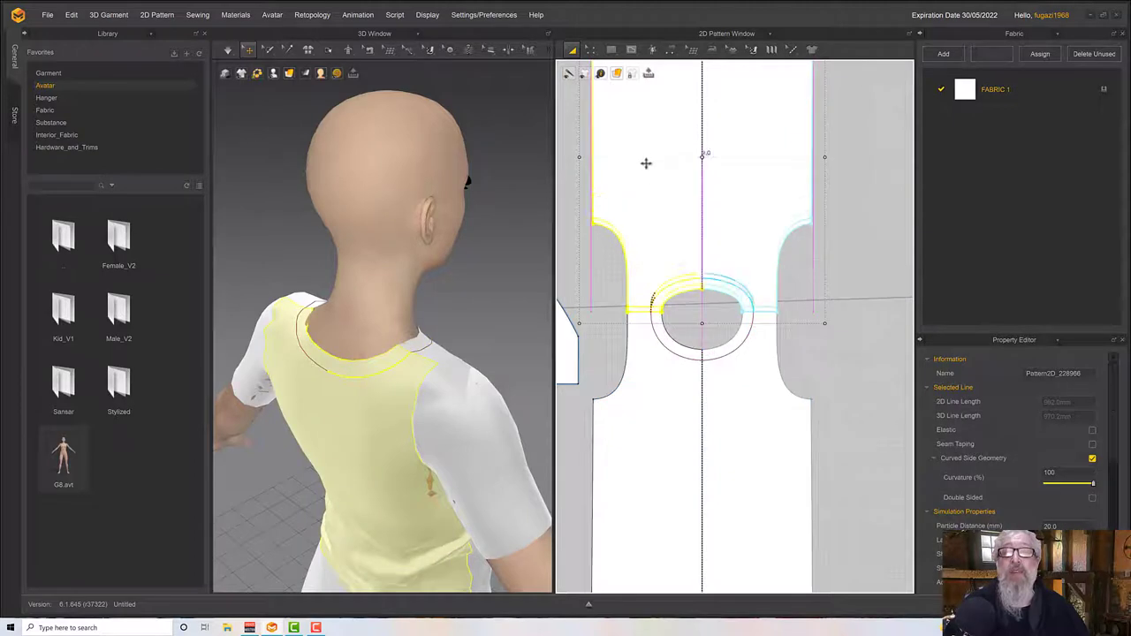
pyautogui.moveTo(685, 192); pyautogui.dragTo(701, 289, button='middle')
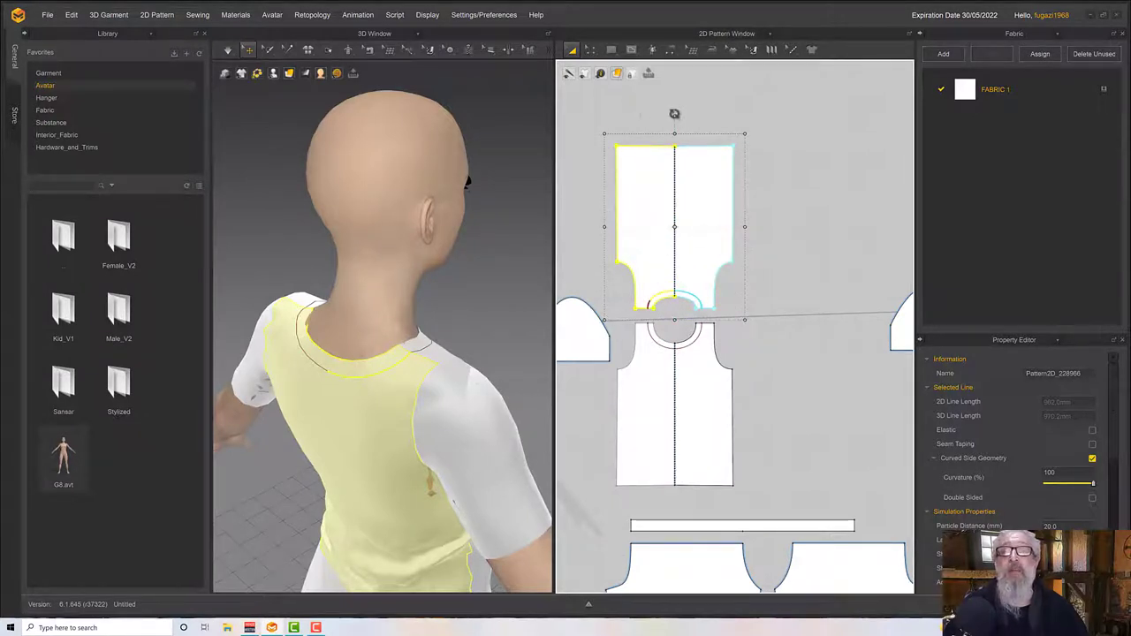
pyautogui.moveTo(674, 113); pyautogui.dragTo(674, 316)
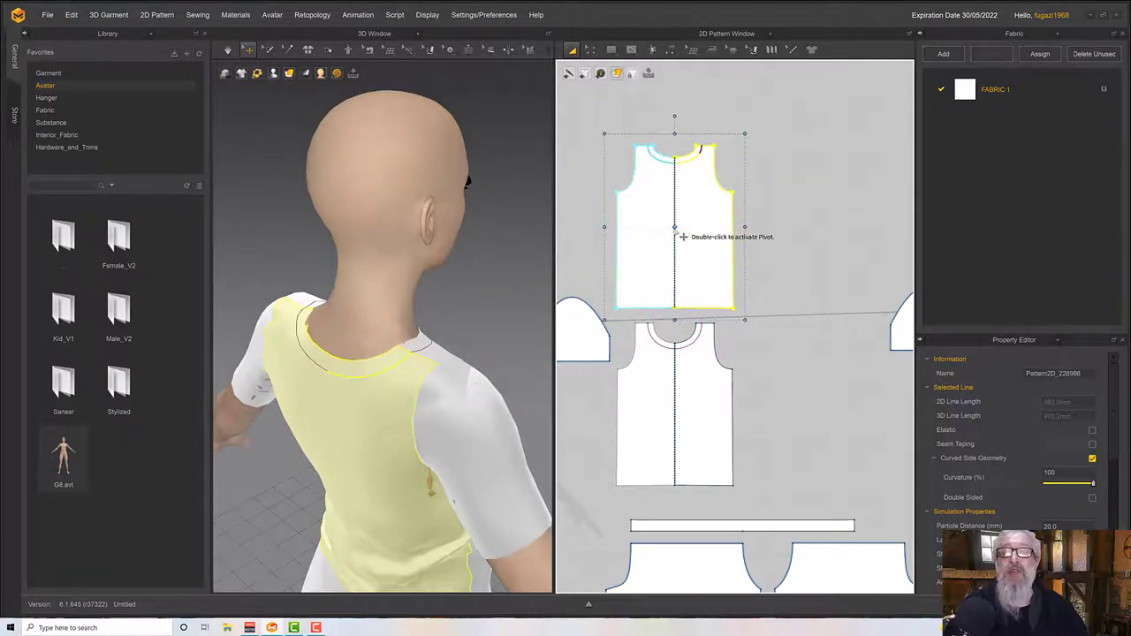
pyautogui.moveTo(674, 219); pyautogui.dragTo(776, 371)
# Remove the linked editing between the symmetric halves of the front panel and of the back panel
pyautogui.scroll(6, 787, 404)
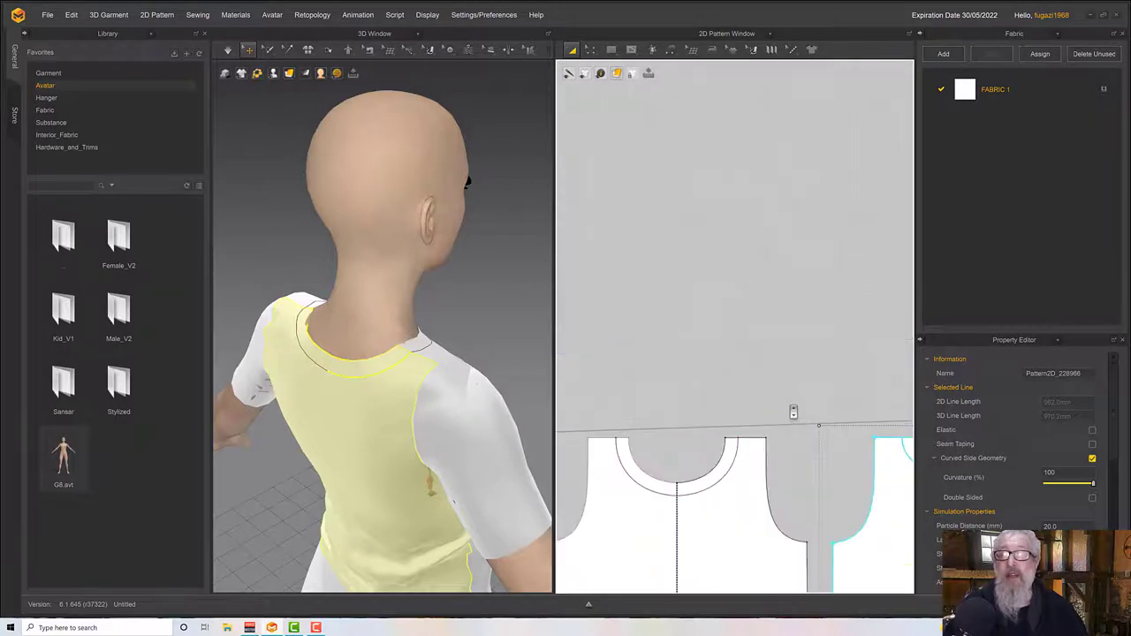
pyautogui.moveTo(792, 412); pyautogui.dragTo(757, 97, button='middle')
pyautogui.click(698, 249)
pyautogui.rightClick(703, 251)
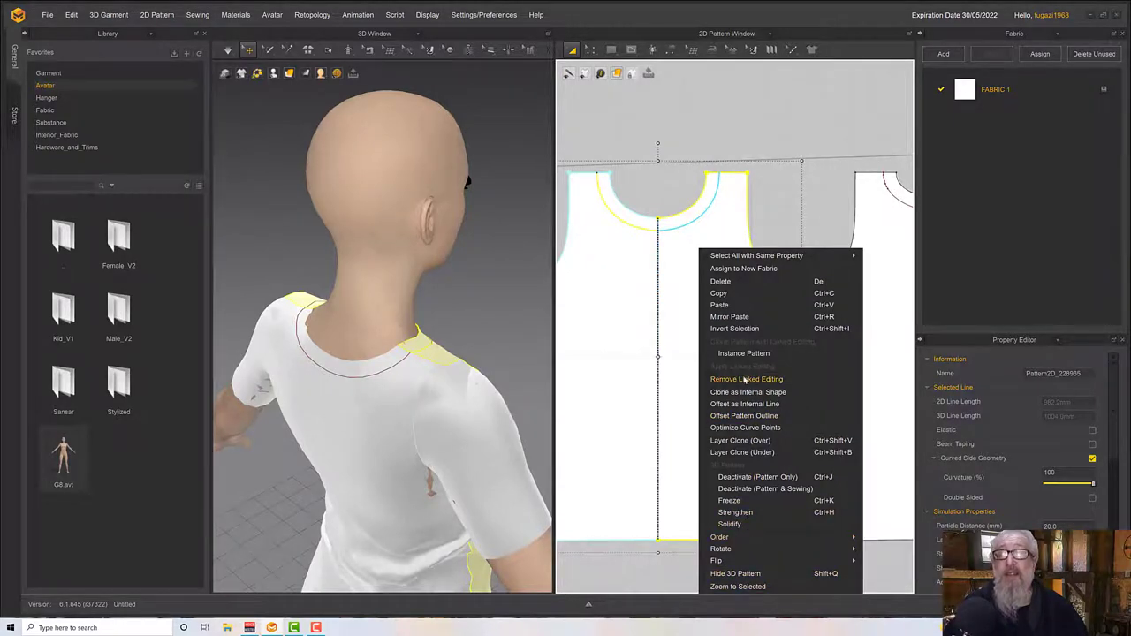
pyautogui.click(745, 380)
pyautogui.scroll(-3, 747, 383)
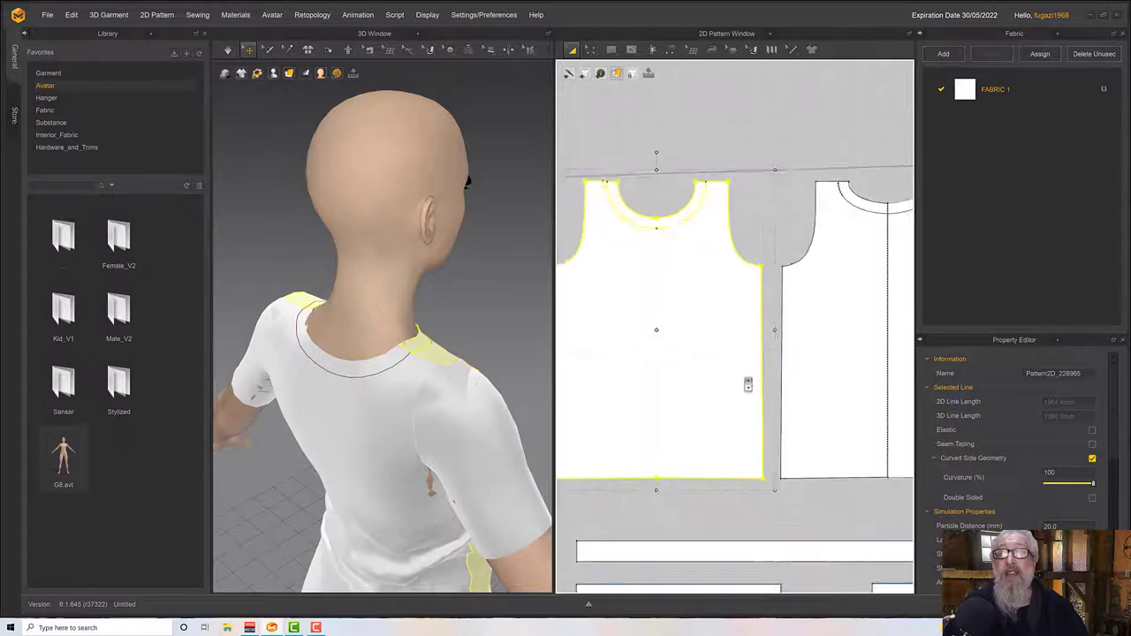
pyautogui.click(832, 328)
pyautogui.rightClick(832, 327)
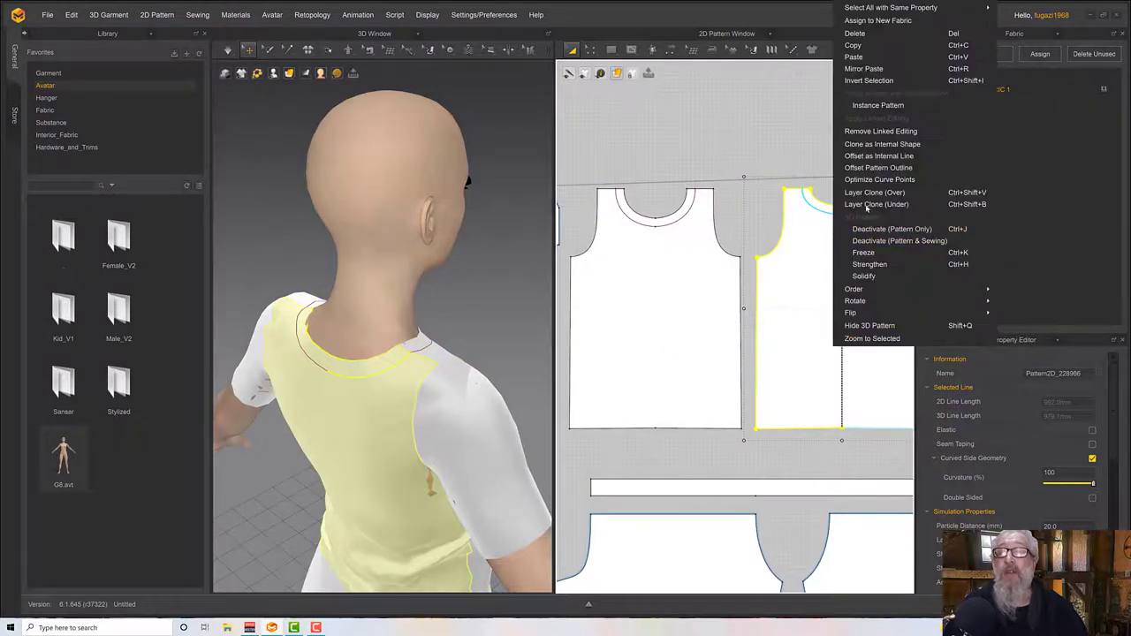
pyautogui.click(868, 132)
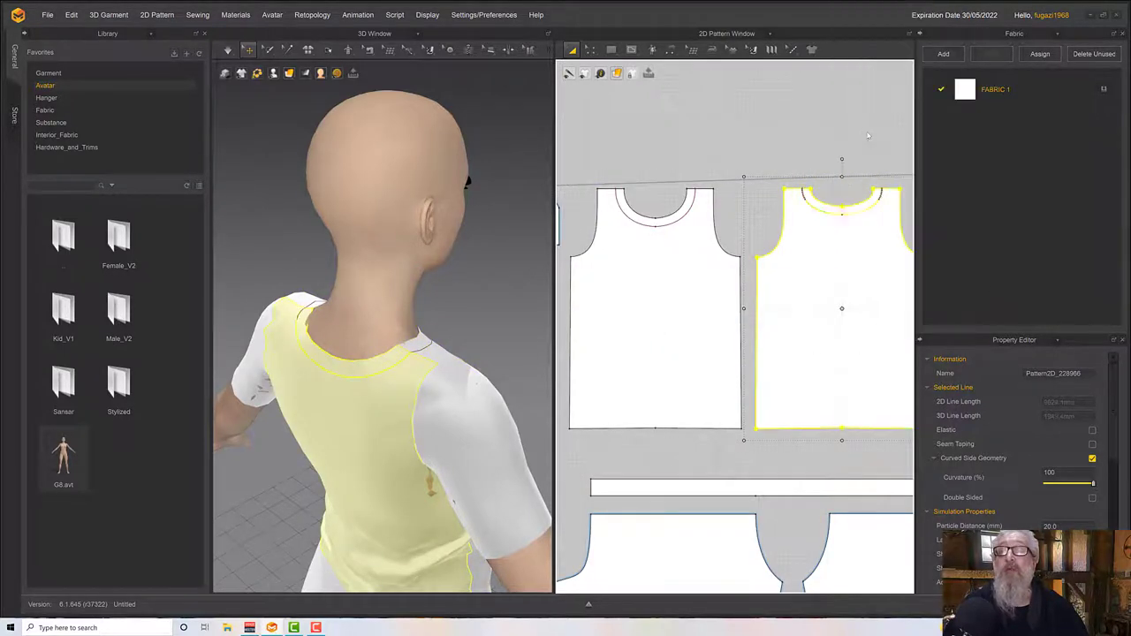
# Delete both halves of the offset internal line around the front panel's neckline
pyautogui.click(752, 190)
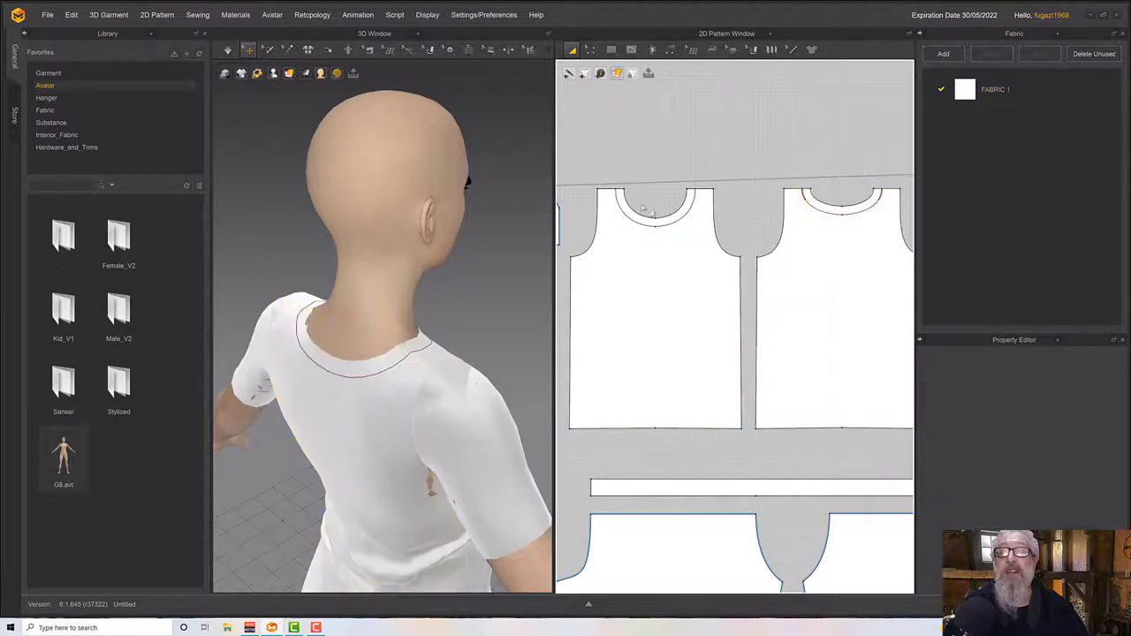
pyautogui.click(692, 216)
pyautogui.scroll(3, 694, 210)
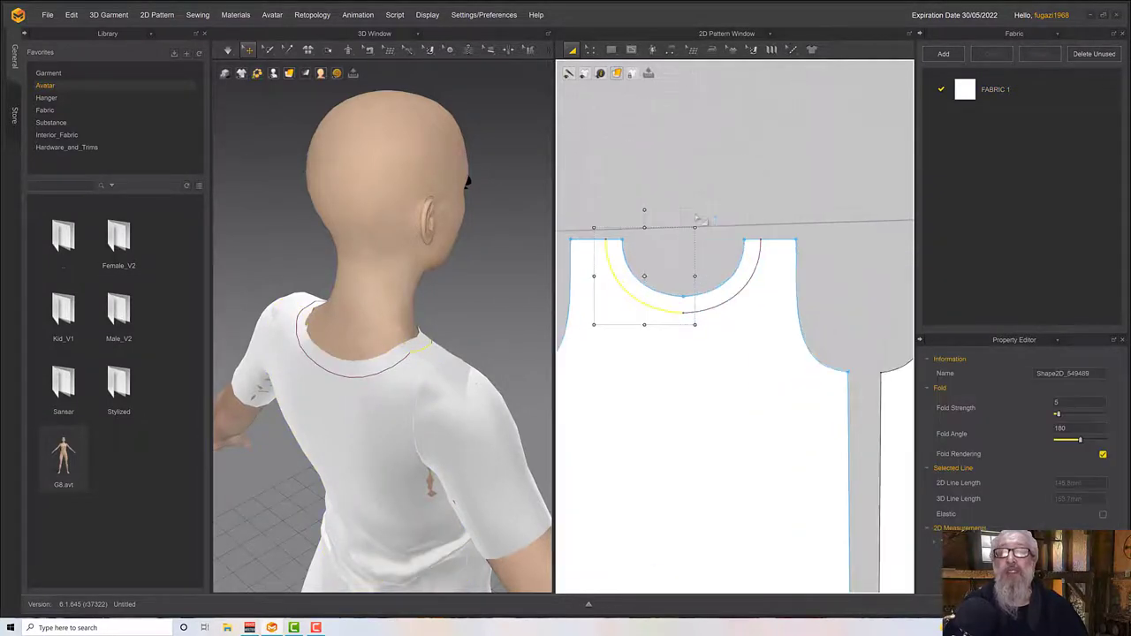
pyautogui.keyDown('shift'); pyautogui.click(734, 300); pyautogui.keyUp('shift')
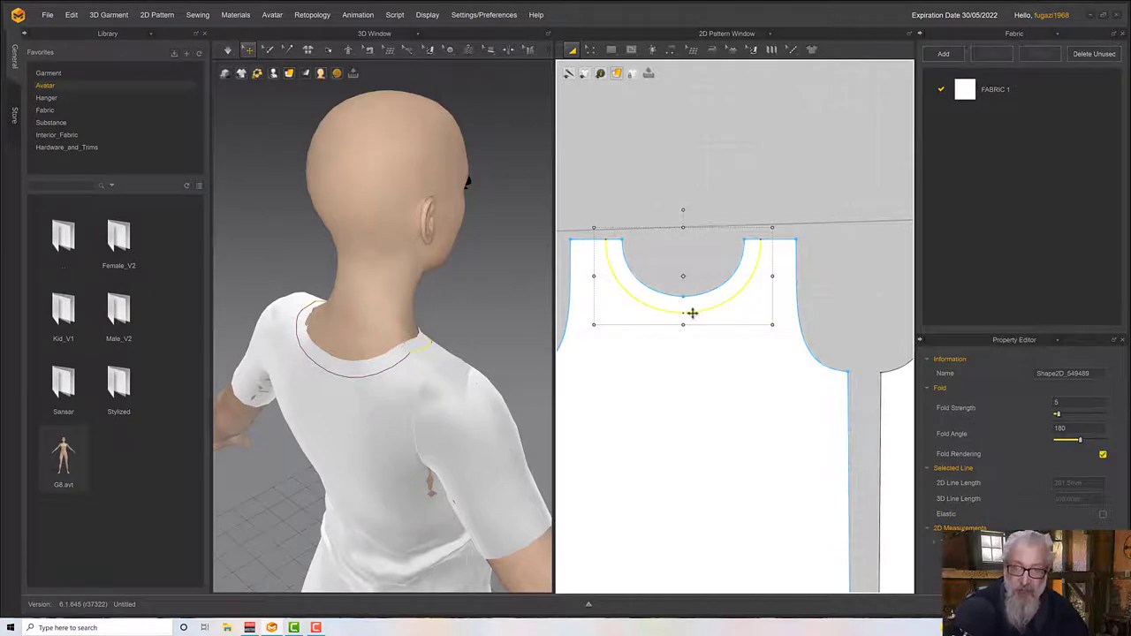
pyautogui.press('Delete')
# Delete the offset internal line around the back panel's neckline
pyautogui.scroll(-1, 693, 312)
pyautogui.moveTo(768, 204); pyautogui.dragTo(471, 222, button='middle')
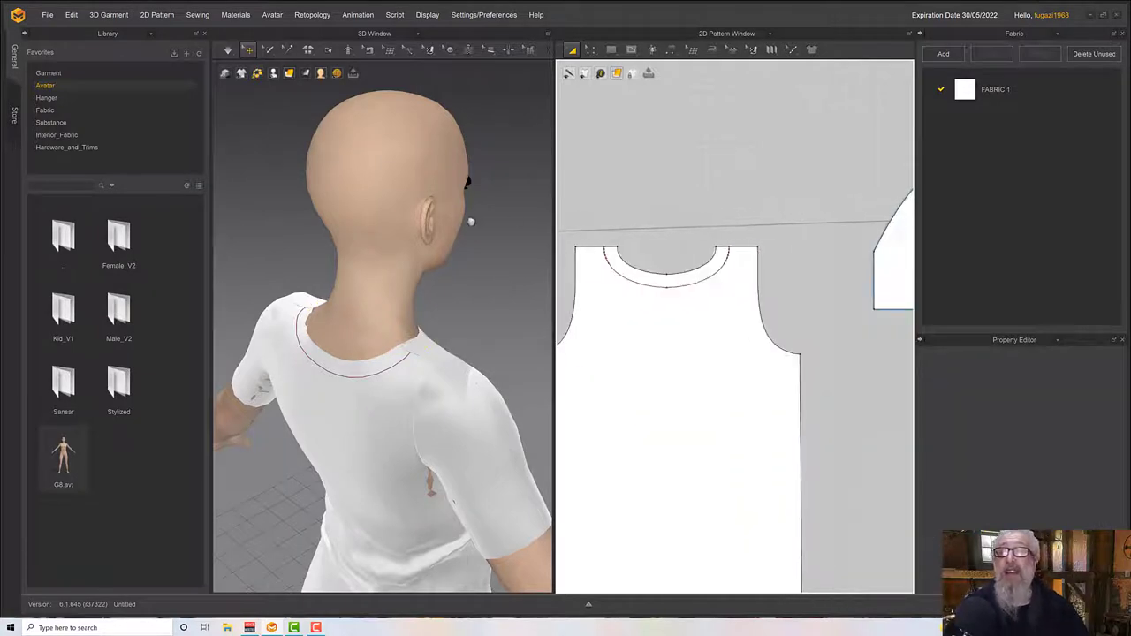
pyautogui.click(643, 284)
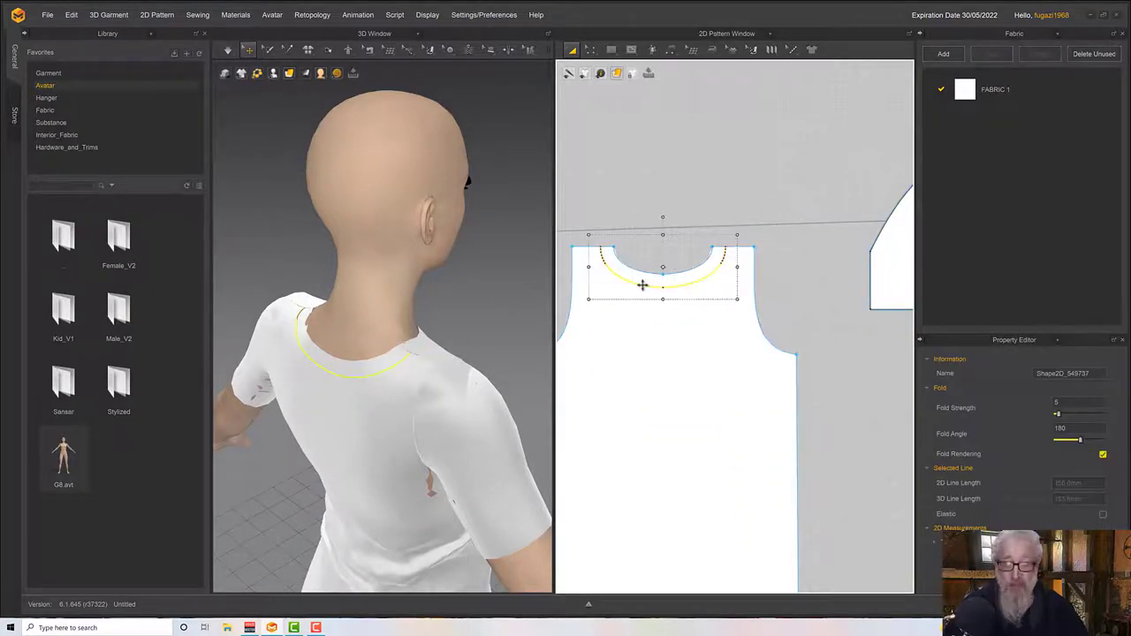
pyautogui.press('Delete')
# Offset the front and back neckline curves together as one internal line at a distance of 20 mm, with Extend enabled
pyautogui.moveTo(660, 295); pyautogui.dragTo(869, 294, button='middle')
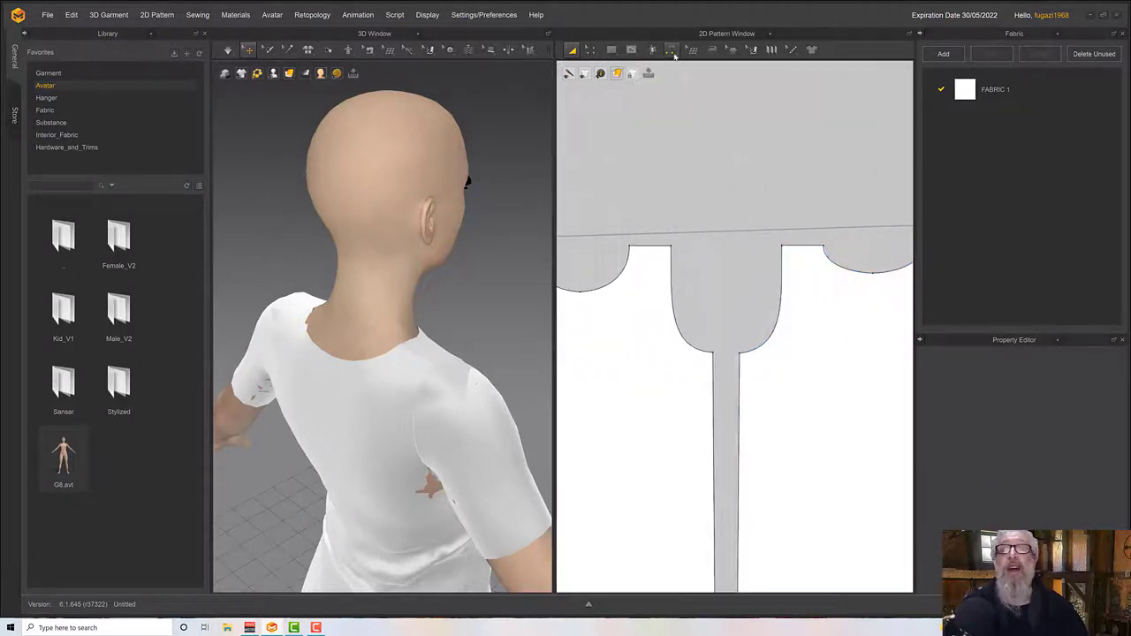
pyautogui.click(590, 51)
pyautogui.moveTo(728, 196); pyautogui.dragTo(818, 118, button='middle')
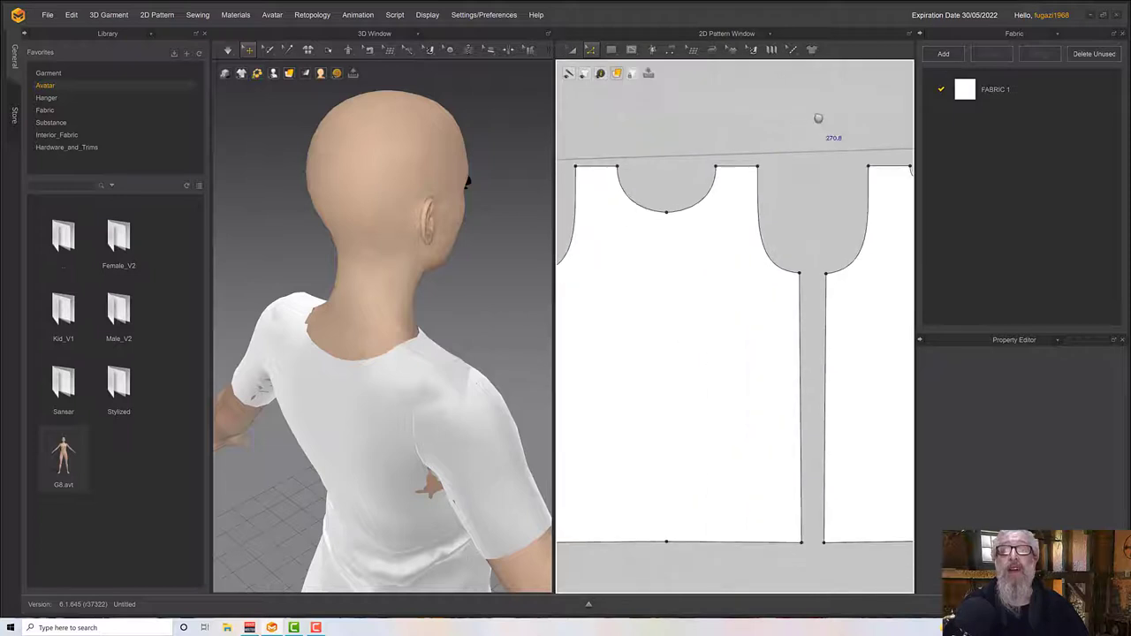
pyautogui.click(687, 213)
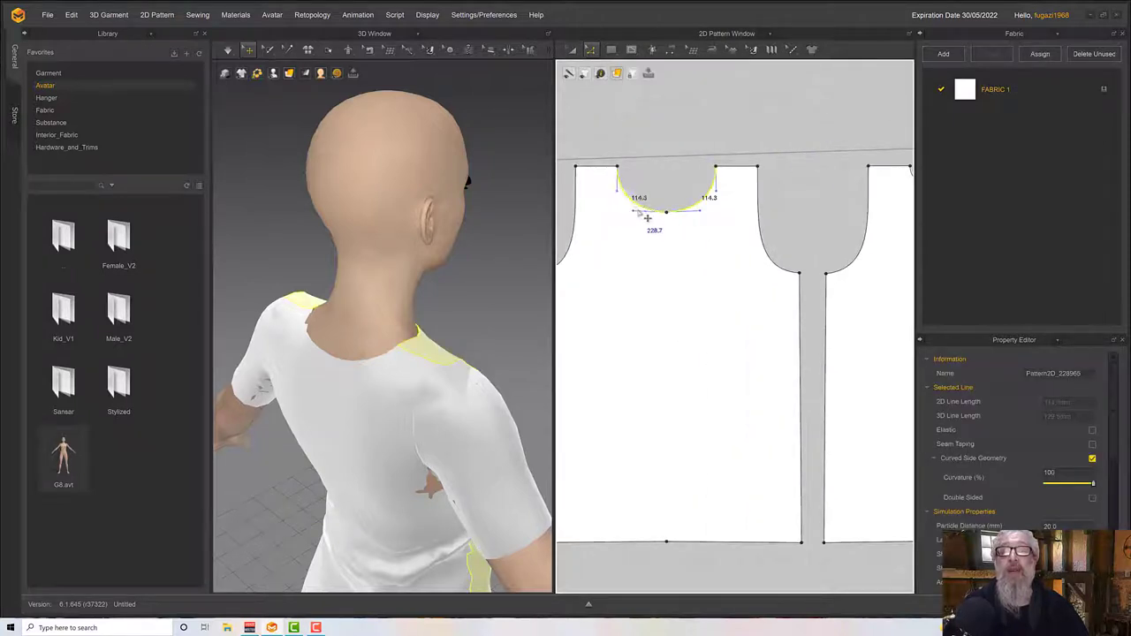
pyautogui.moveTo(733, 248); pyautogui.dragTo(636, 265, button='middle')
pyautogui.keyDown('shift'); pyautogui.click(840, 210); pyautogui.keyUp('shift')
pyautogui.keyDown('shift'); pyautogui.click(873, 212); pyautogui.keyUp('shift')
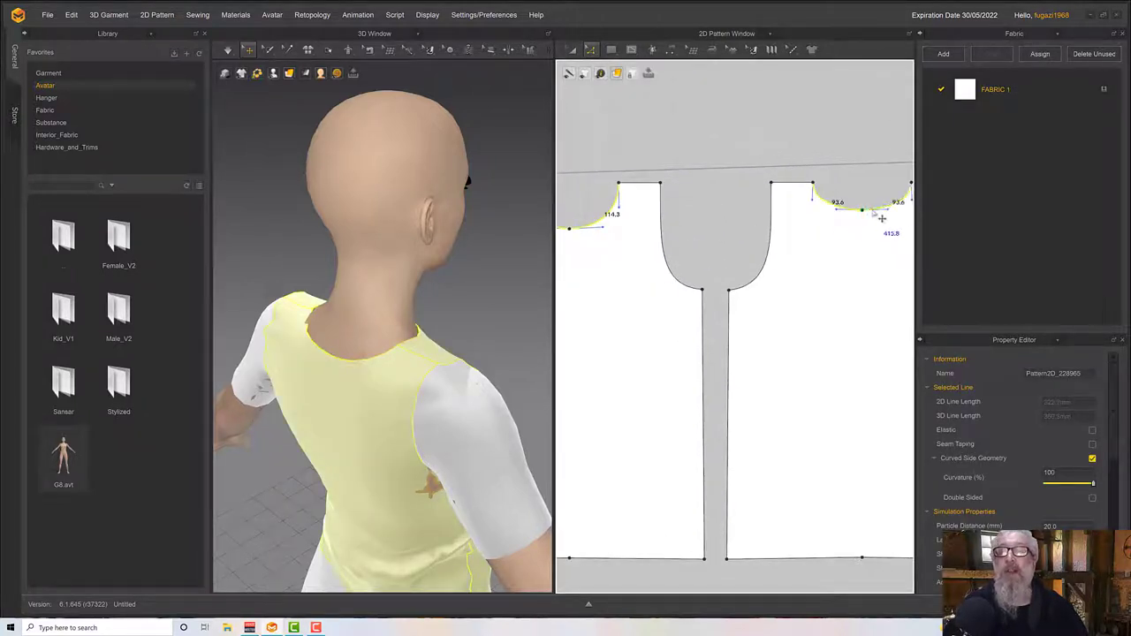
pyautogui.rightClick(873, 212)
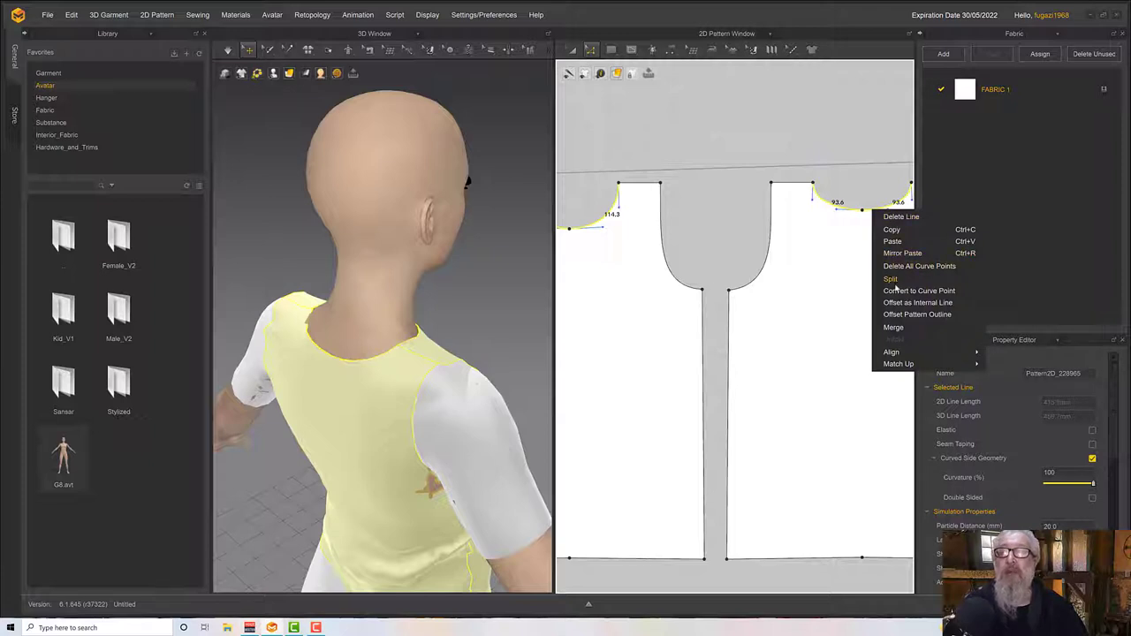
pyautogui.click(894, 302)
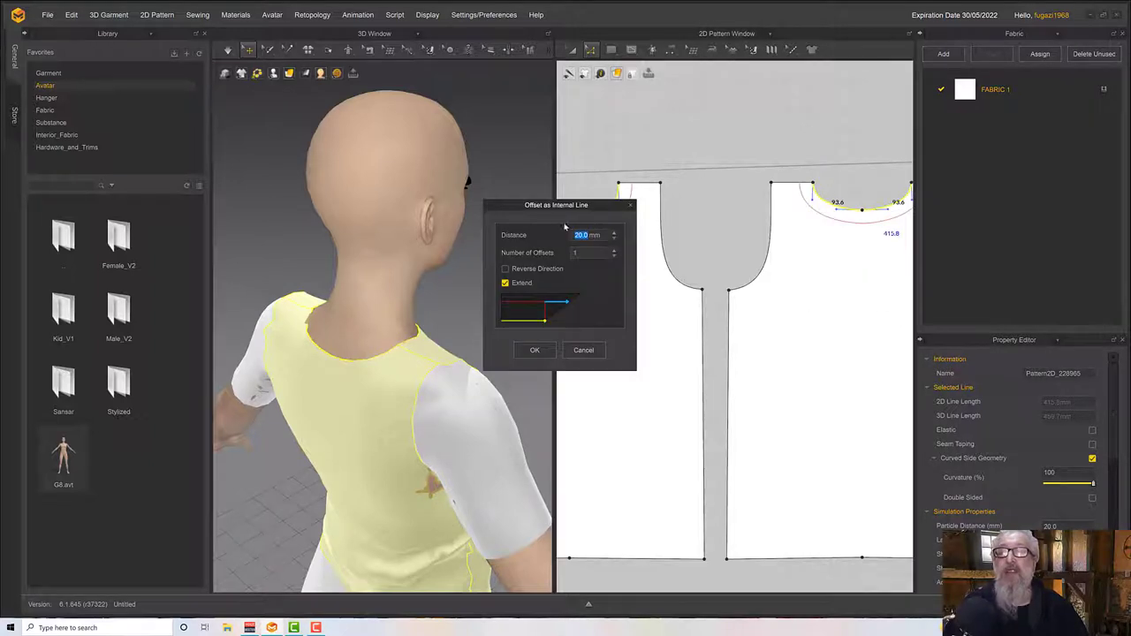
pyautogui.click(535, 350)
# Try to trace the front neckline, shoulder edges and offset line as an internal shape placed above the front panel
pyautogui.moveTo(638, 253); pyautogui.dragTo(689, 295, button='middle')
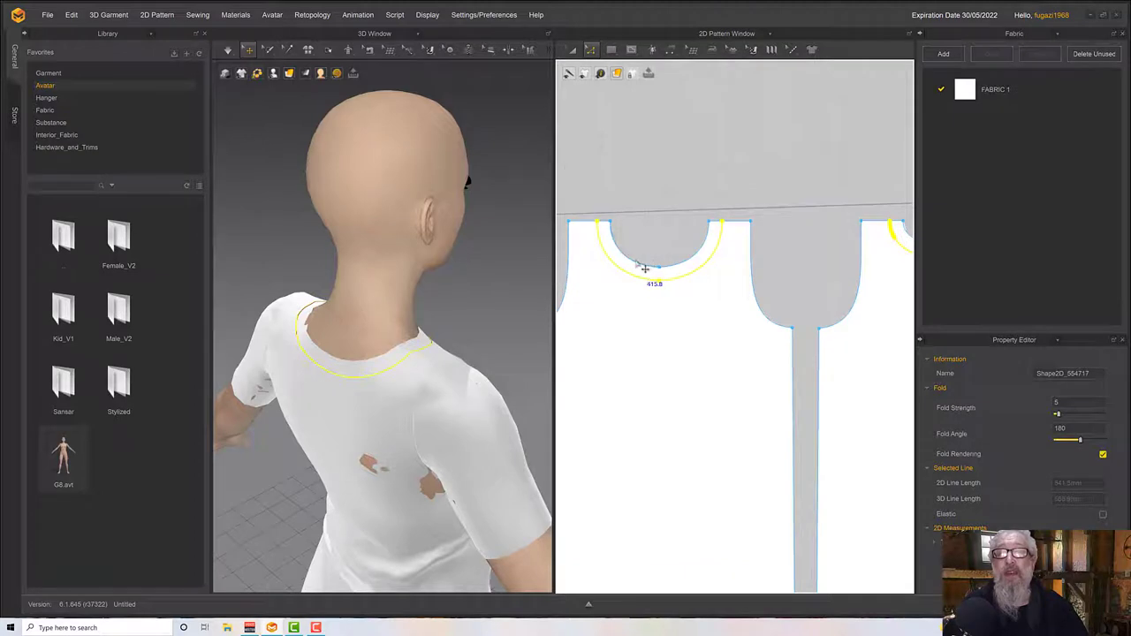
pyautogui.click(650, 265)
pyautogui.keyDown('shift'); pyautogui.click(688, 258); pyautogui.keyUp('shift')
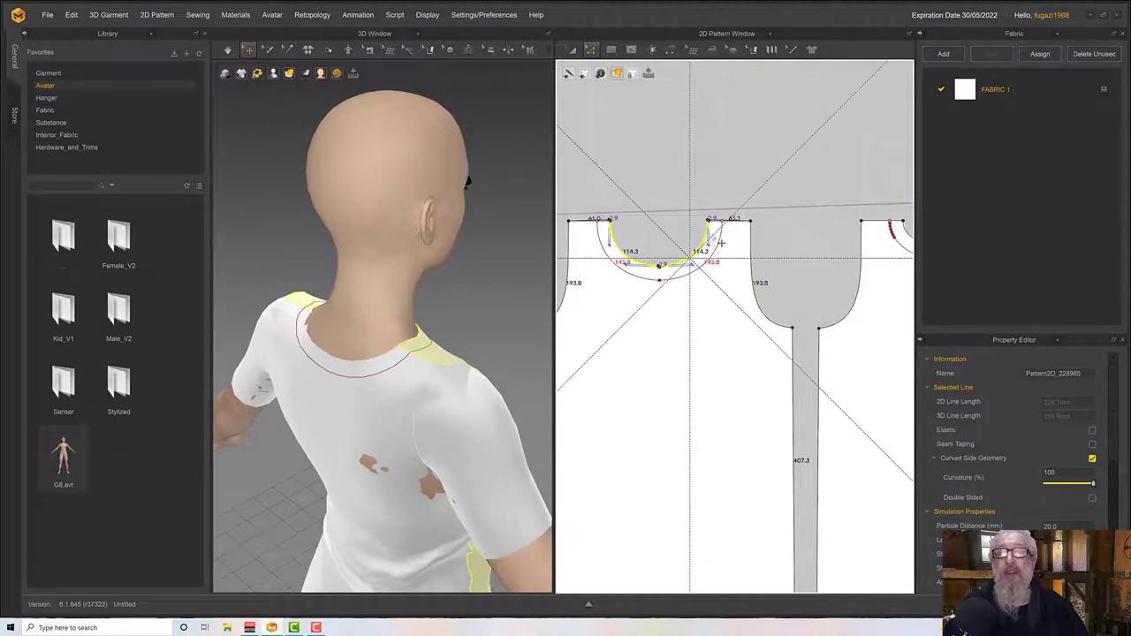
pyautogui.keyDown('shift'); pyautogui.click(714, 221); pyautogui.keyUp('shift')
pyautogui.keyDown('shift'); pyautogui.click(717, 250); pyautogui.keyUp('shift')
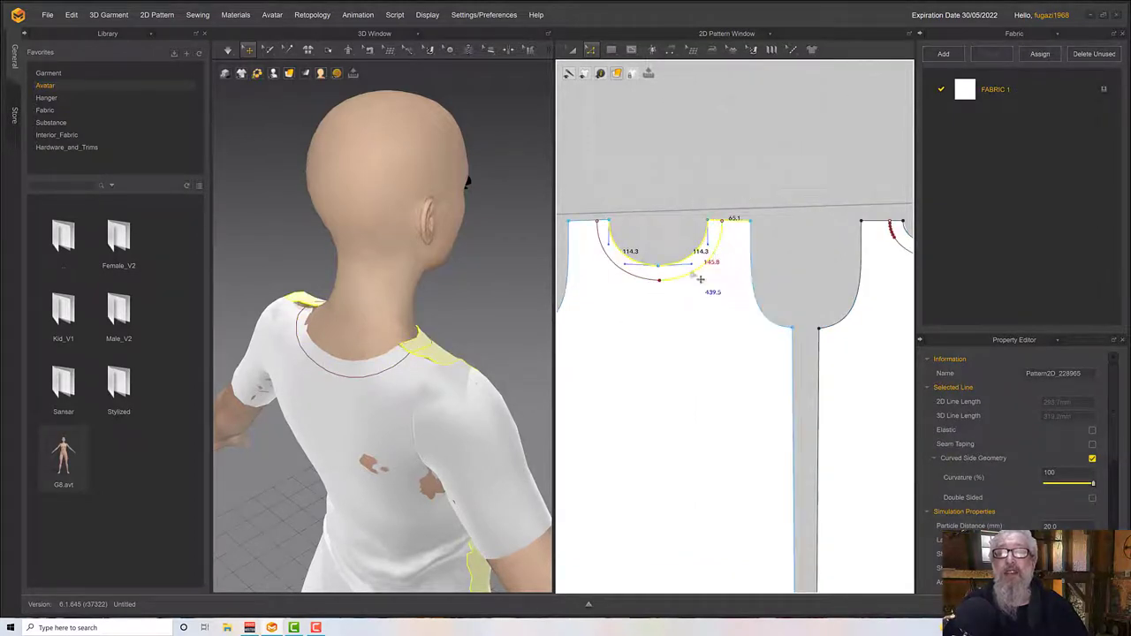
pyautogui.keyDown('shift'); pyautogui.click(624, 270); pyautogui.keyUp('shift')
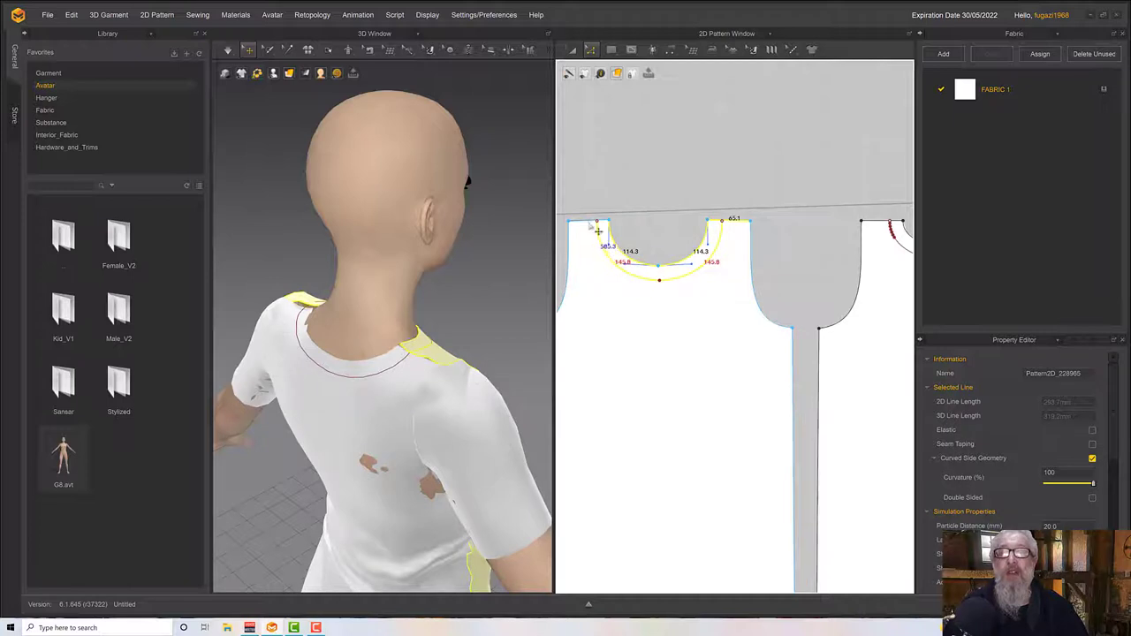
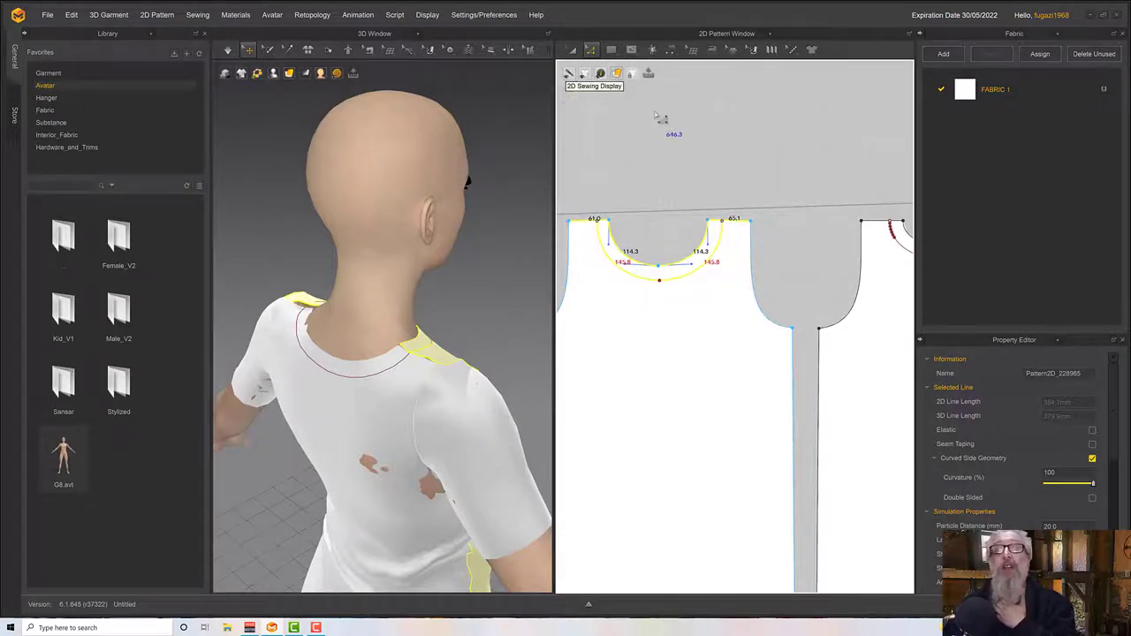
pyautogui.click(592, 51)
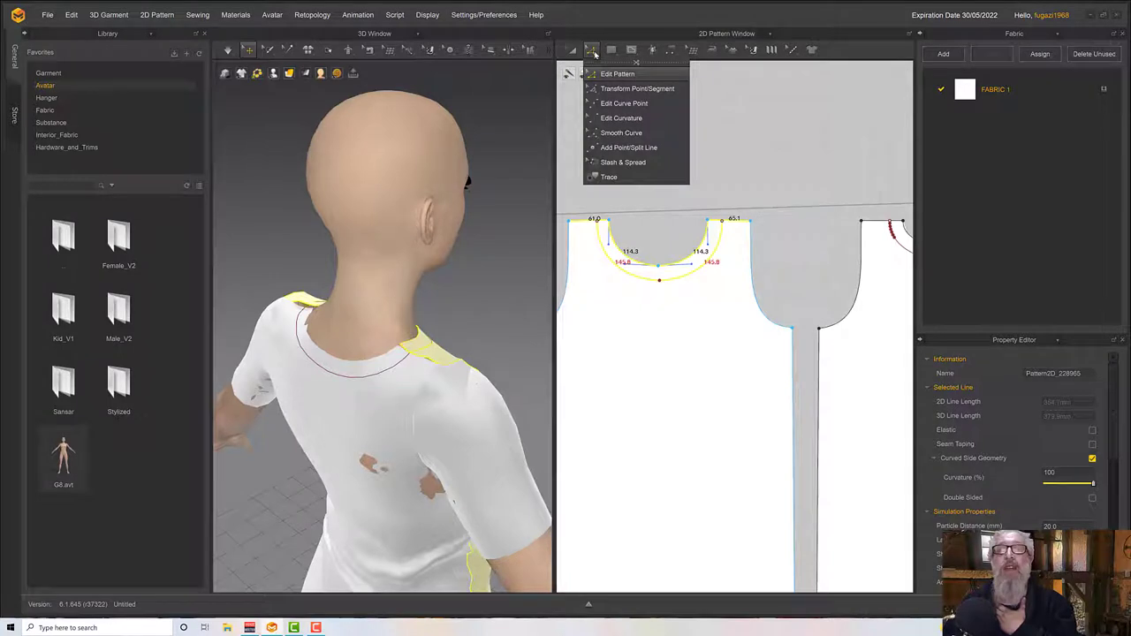
pyautogui.click(609, 177)
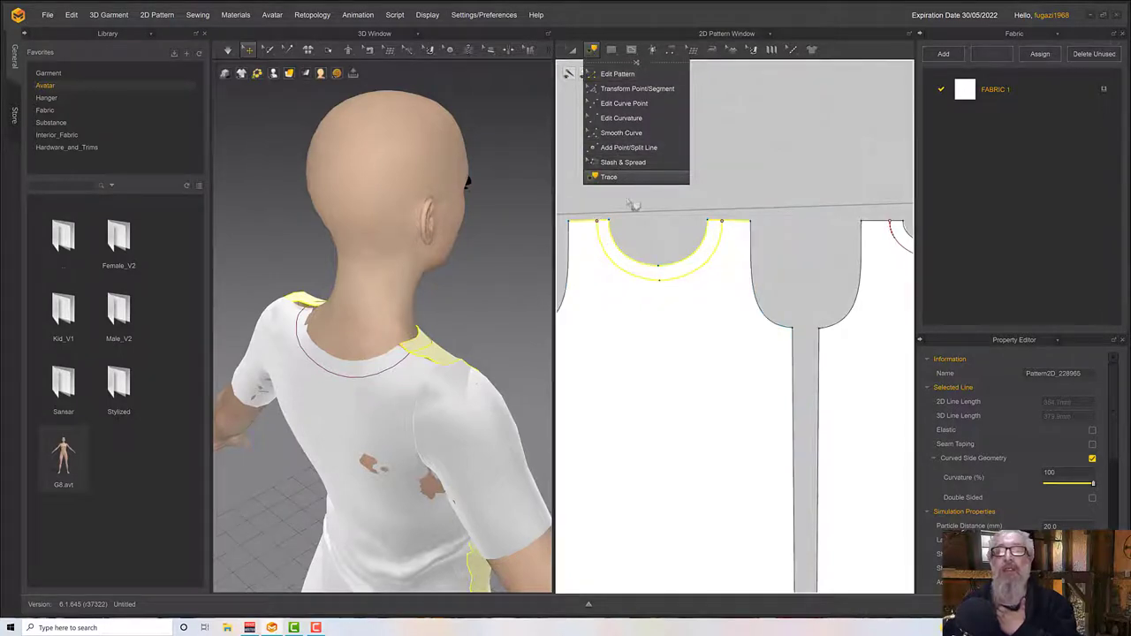
pyautogui.rightClick(708, 234)
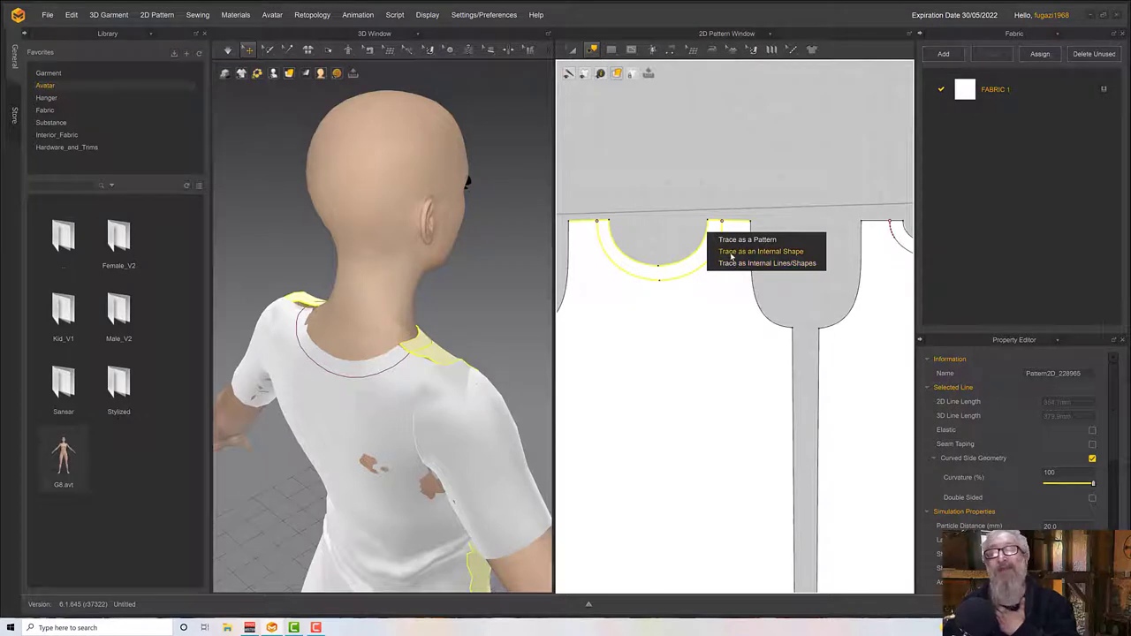
pyautogui.click(730, 252)
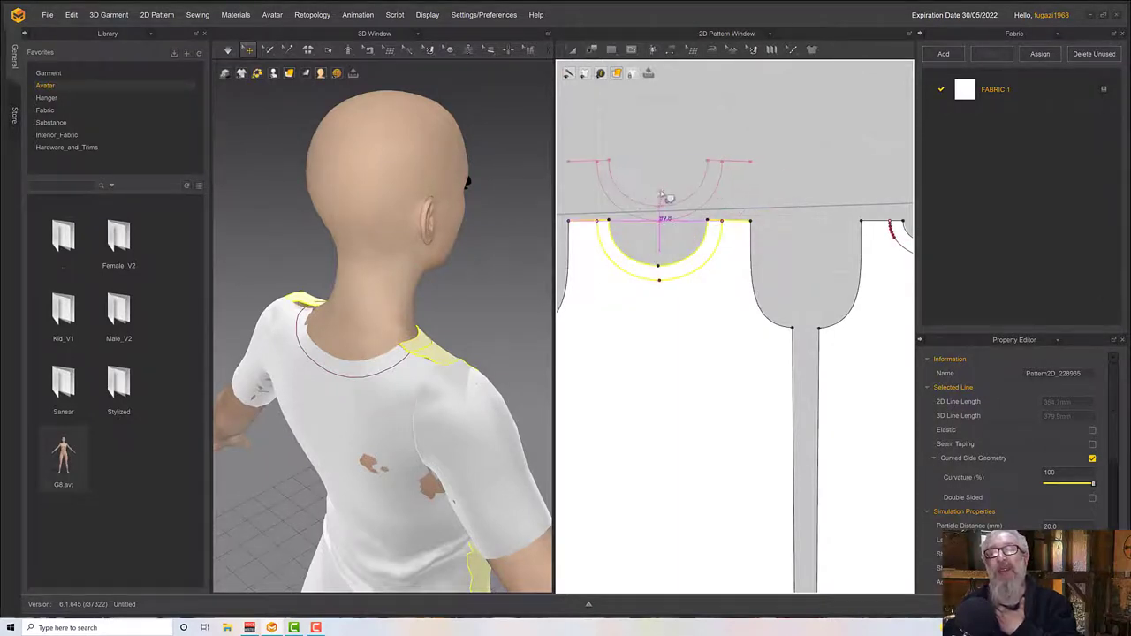
pyautogui.click(662, 196)
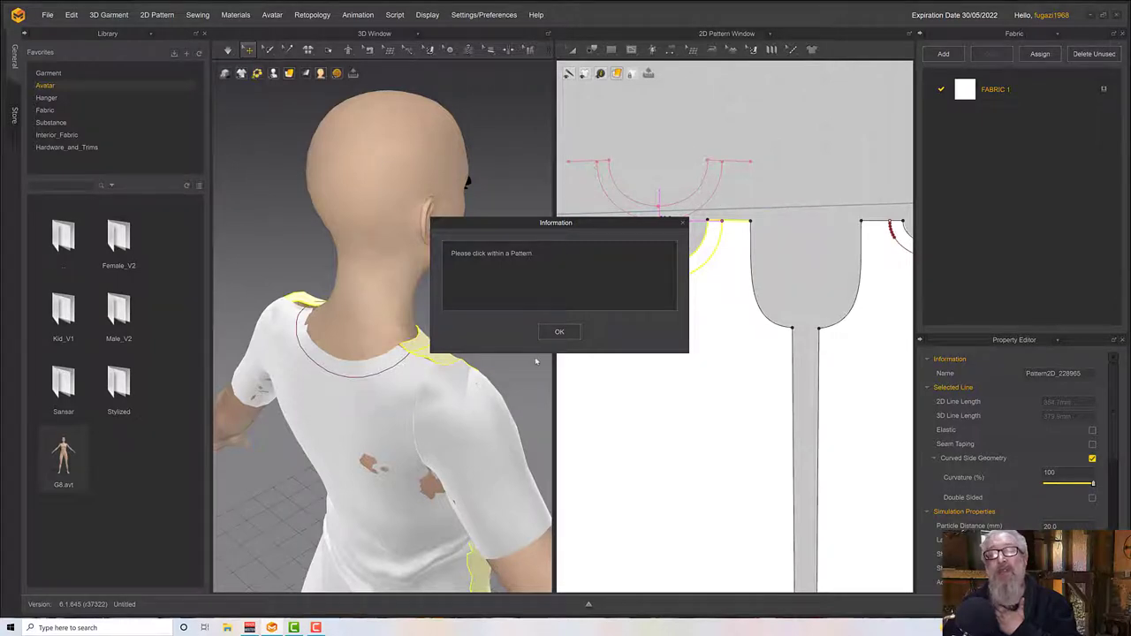
pyautogui.click(560, 331)
# Delete the offset internal line around the front panel's neckline
pyautogui.scroll(4, 599, 295)
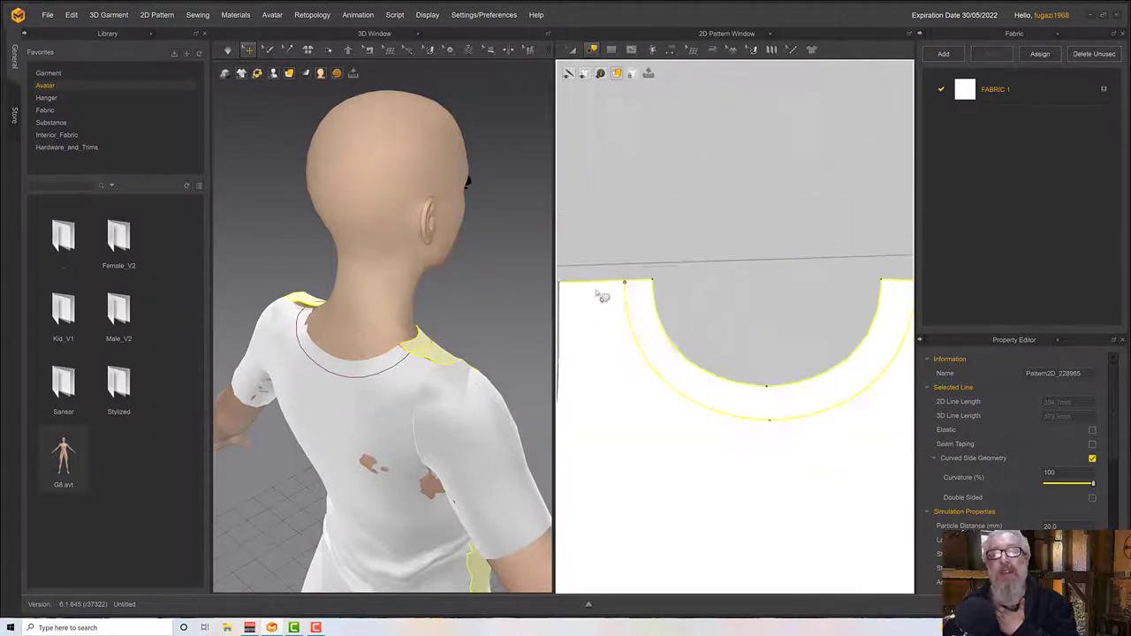
pyautogui.scroll(3, 597, 292)
pyautogui.scroll(-5, 685, 388)
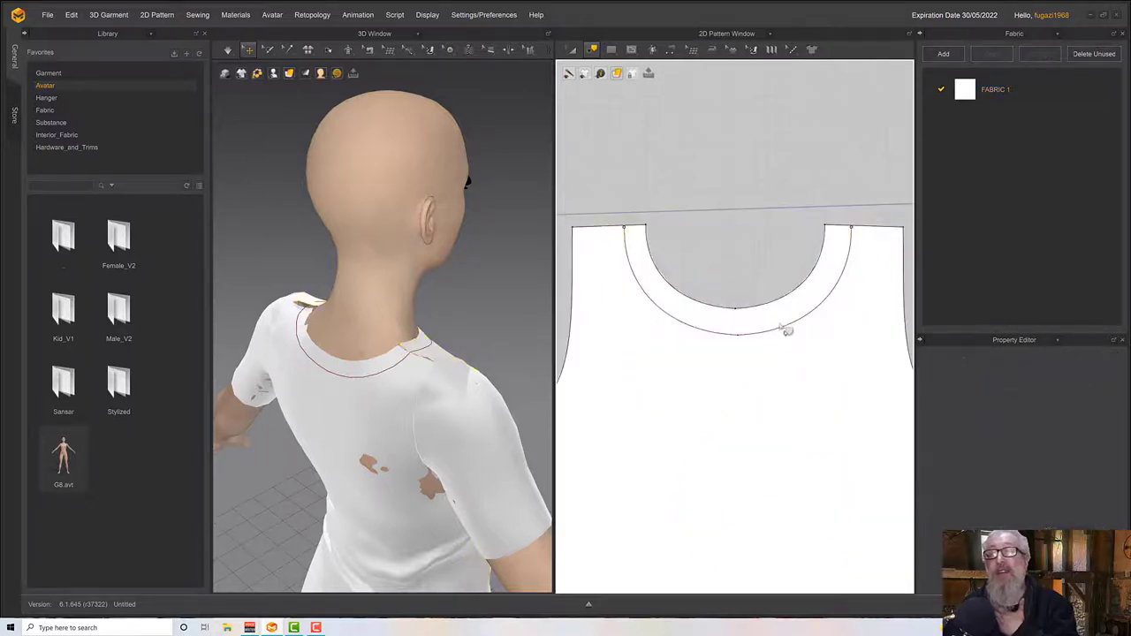
pyautogui.click(785, 331)
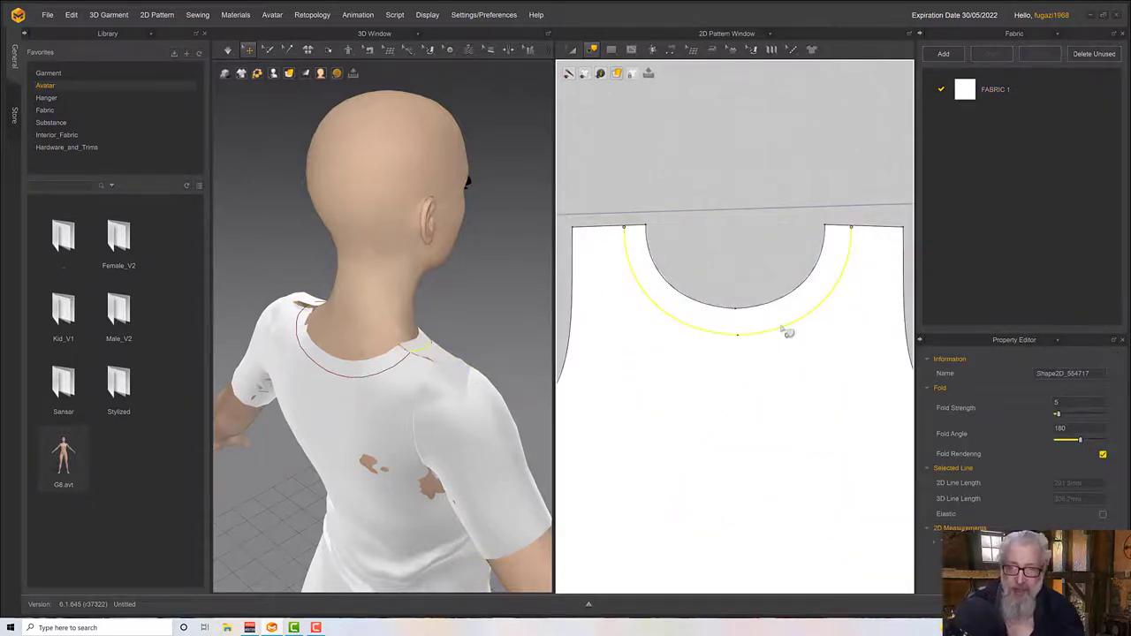
pyautogui.press('Delete')
# Offset both halves of the front neckline as a single internal line at 20 mm, extended to the shoulder edges
pyautogui.click(721, 311)
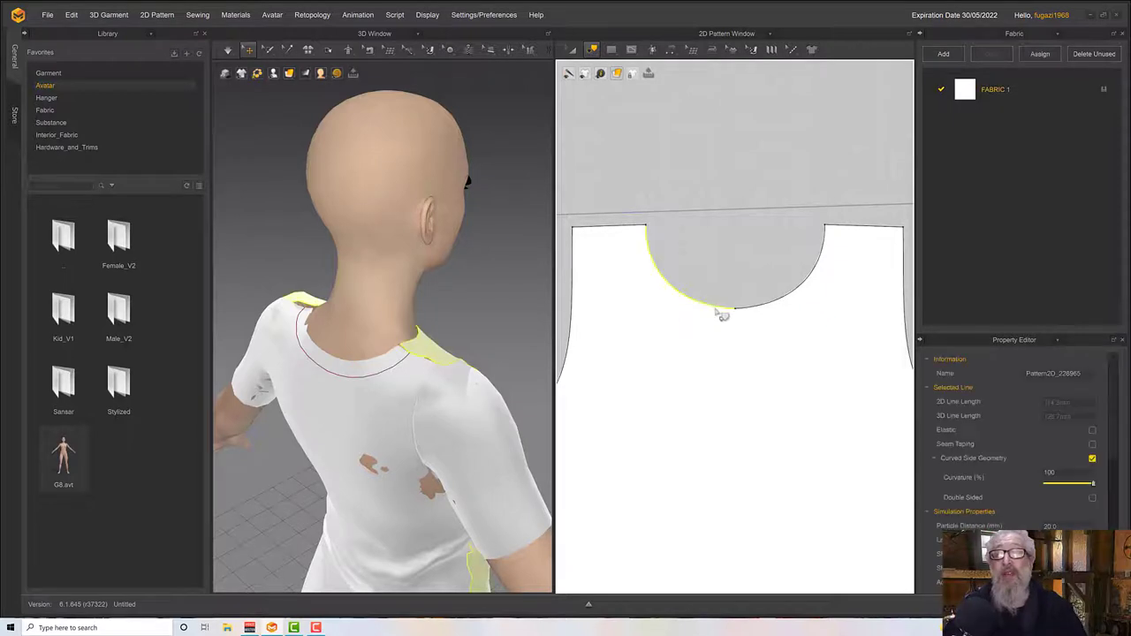
pyautogui.click(592, 50)
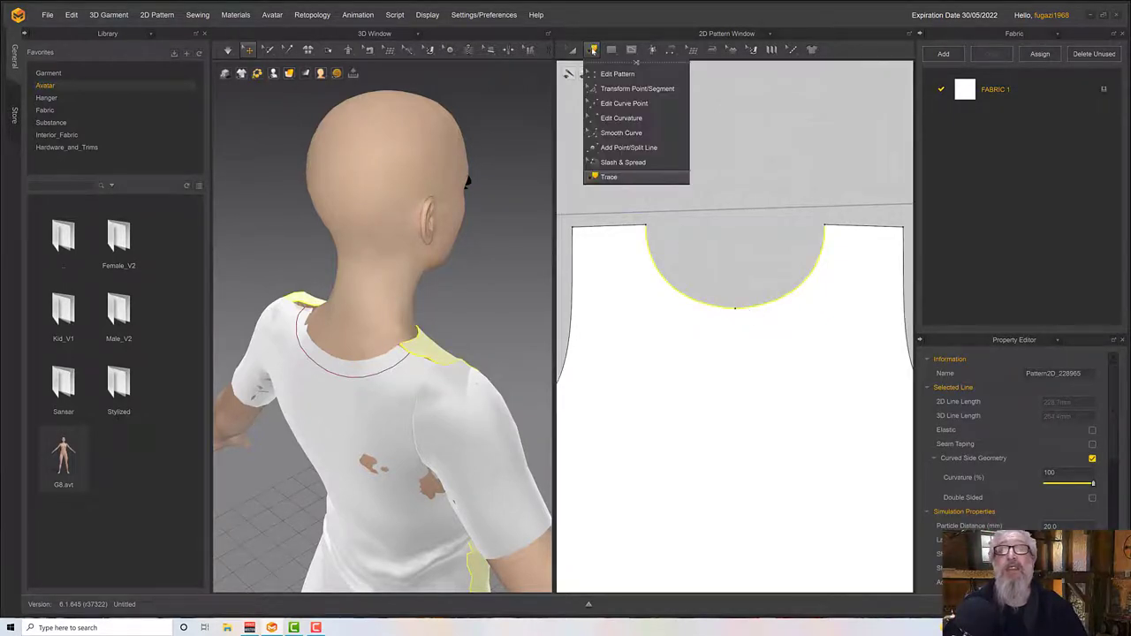
pyautogui.click(603, 75)
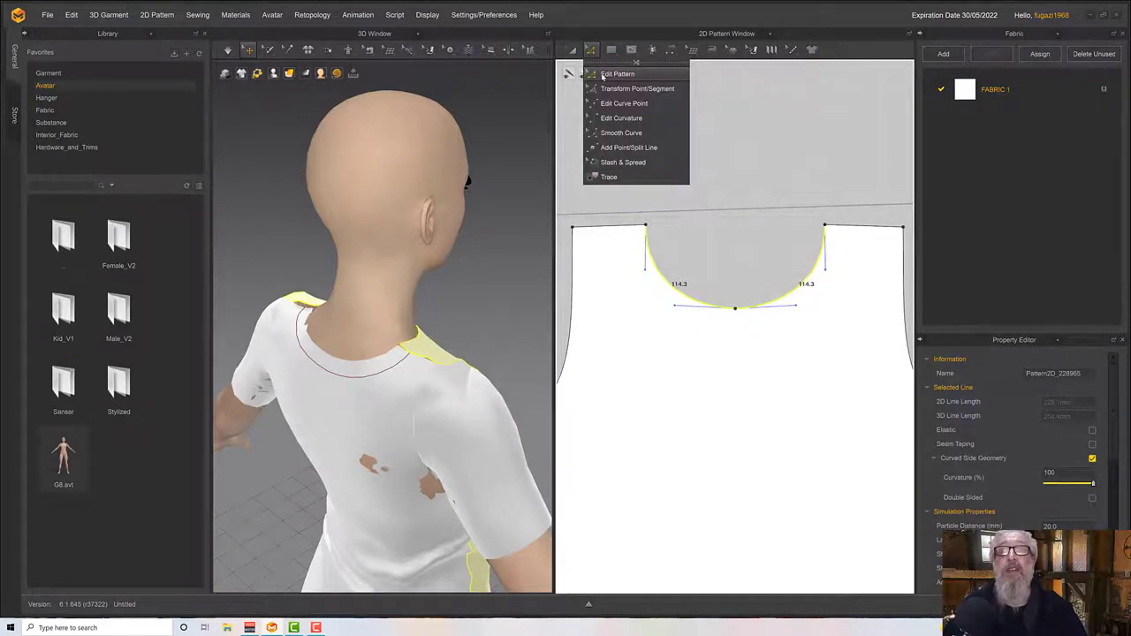
pyautogui.rightClick(675, 288)
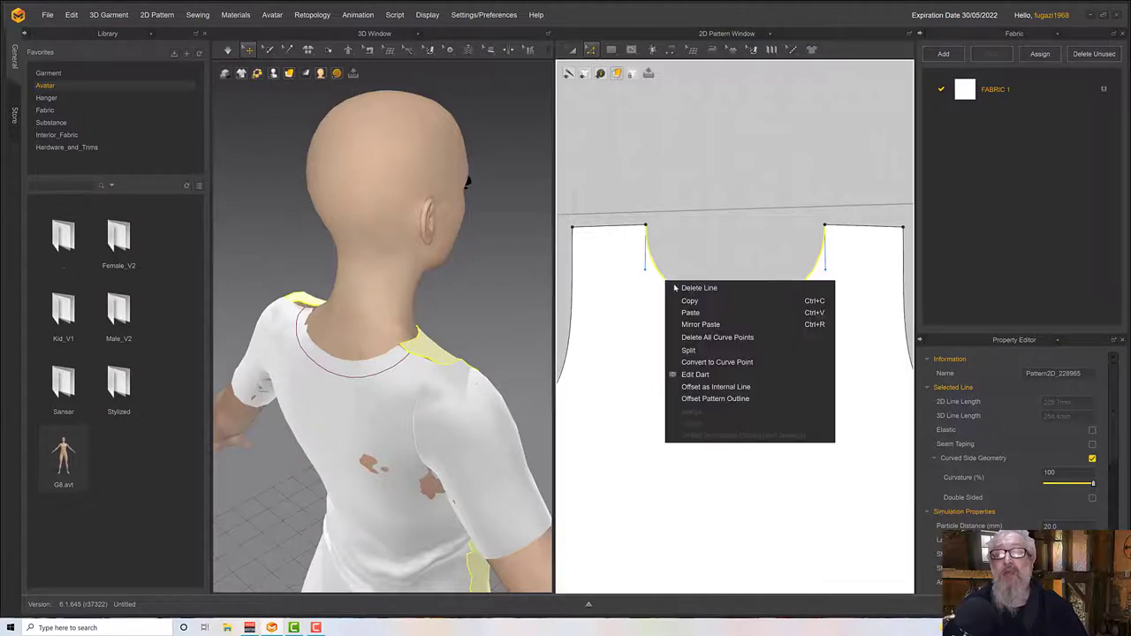
pyautogui.click(707, 386)
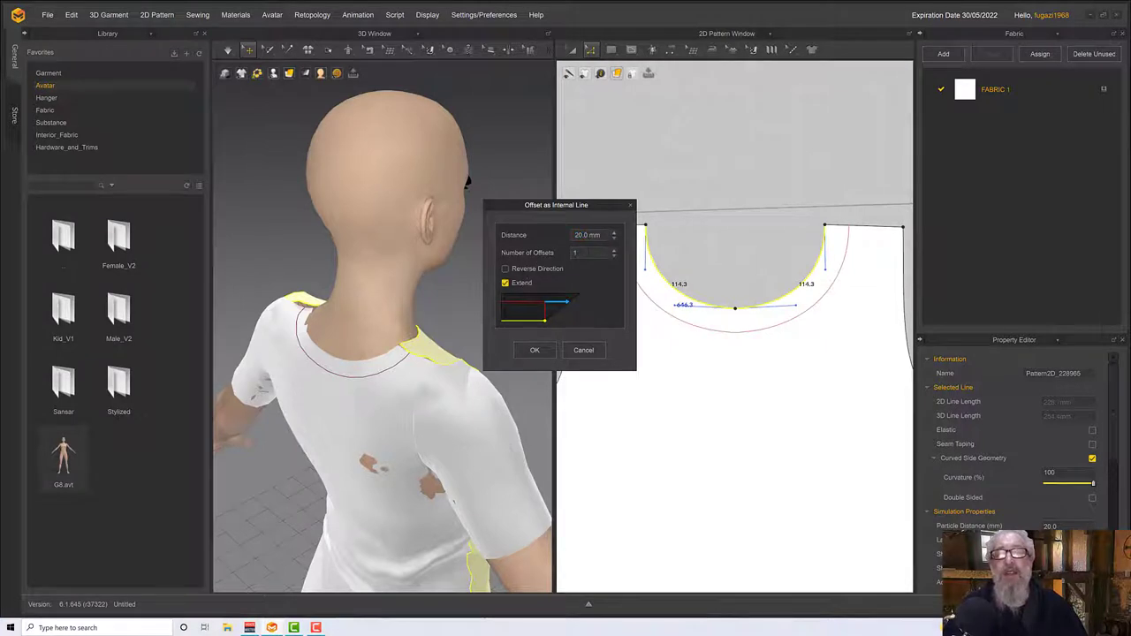
pyautogui.click(534, 349)
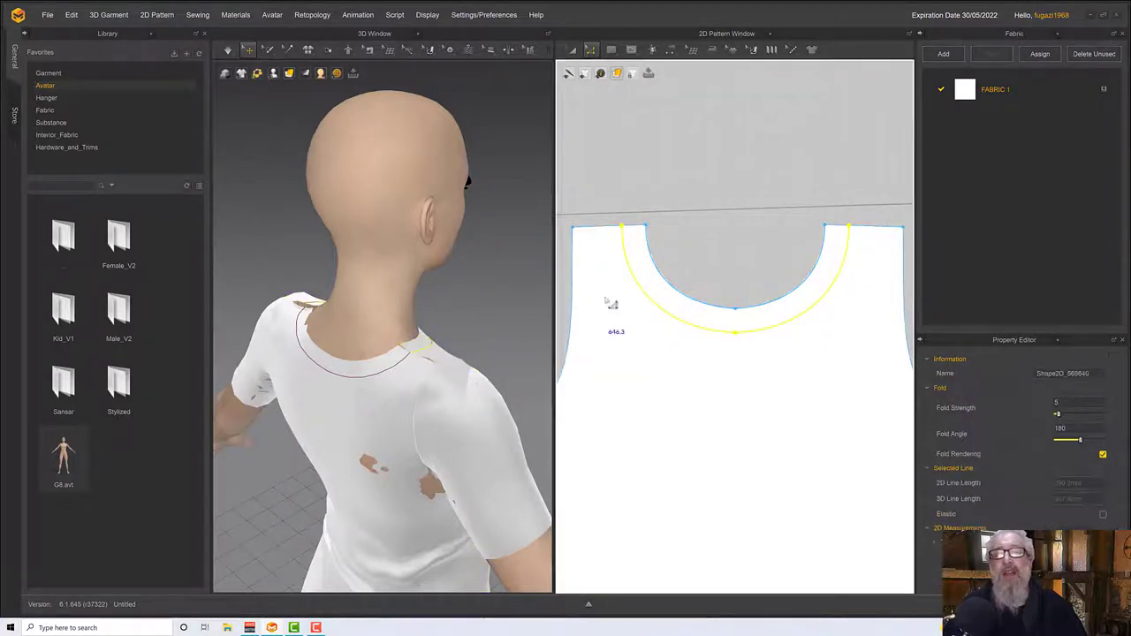
# Trace the front neckline, shoulder edges and offset line as a separate neckband pattern placed above the front panel
pyautogui.keyDown('shift'); pyautogui.click(651, 253); pyautogui.keyUp('shift')
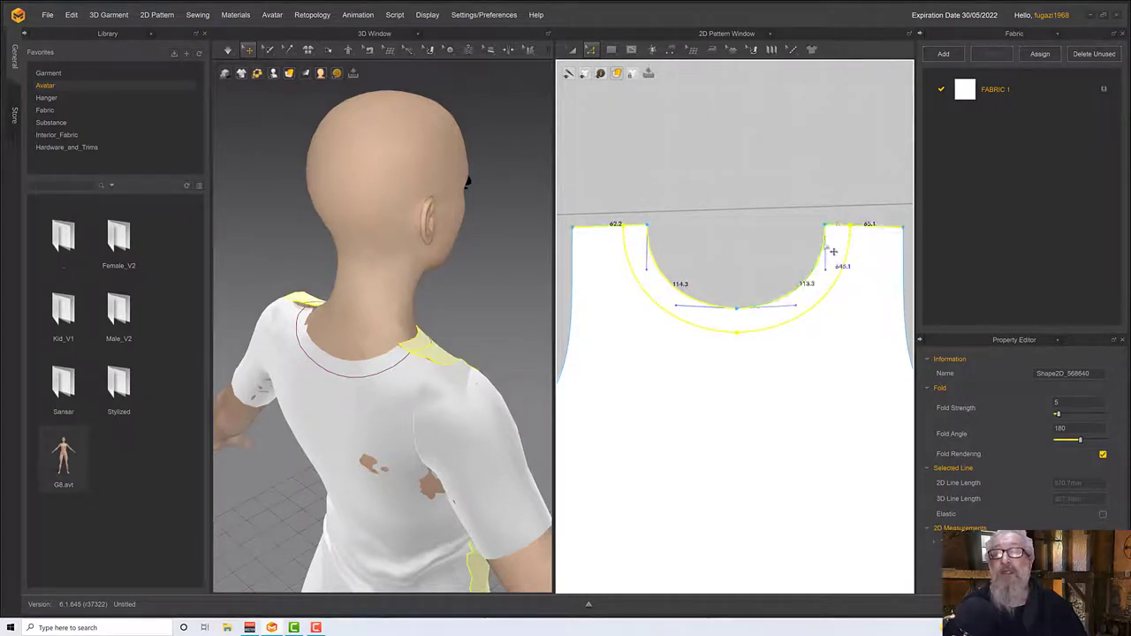
pyautogui.click(590, 50)
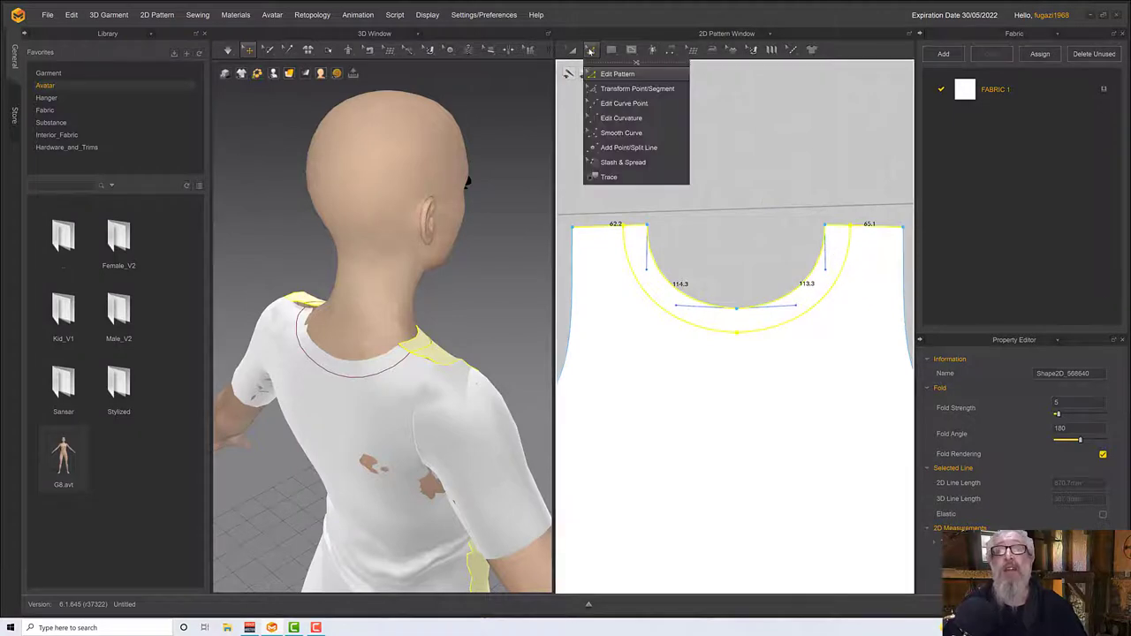
pyautogui.click(609, 176)
pyautogui.rightClick(646, 231)
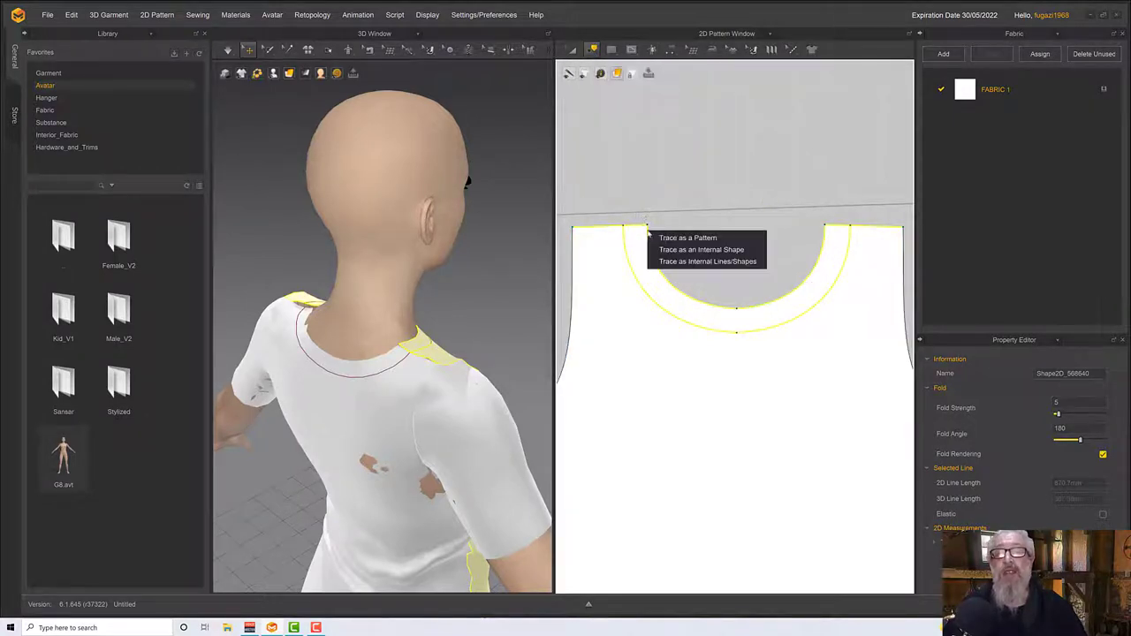
pyautogui.click(682, 238)
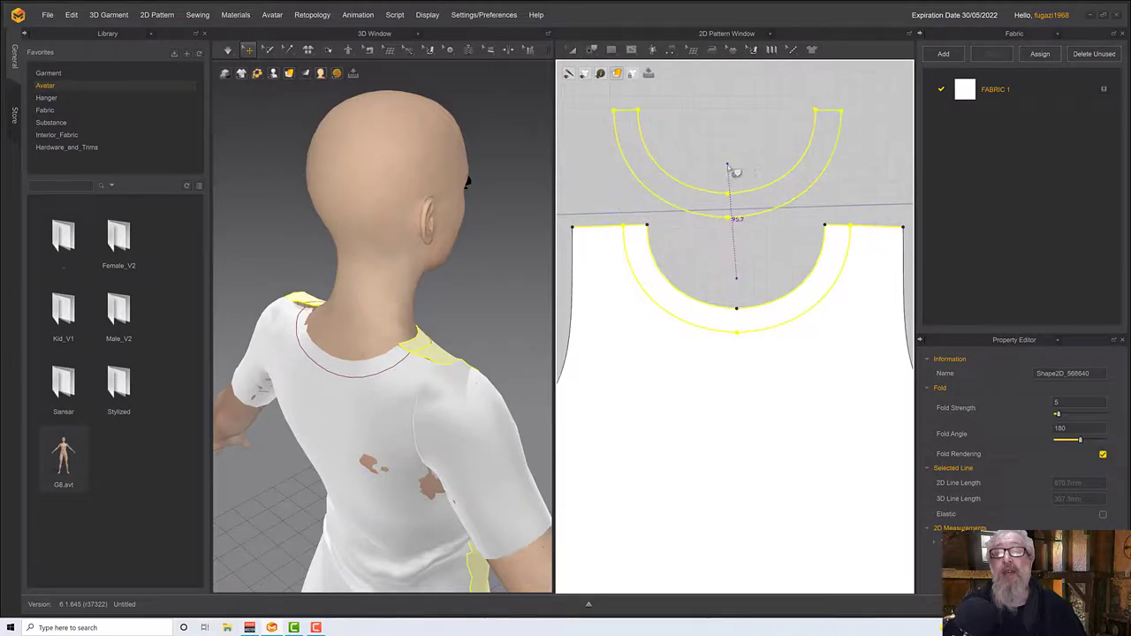
pyautogui.click(728, 166)
# Trace the back neckline, shoulder edges and offset line as a separate neckband pattern placed above the back panel
pyautogui.scroll(-5, 737, 210)
pyautogui.moveTo(737, 210); pyautogui.dragTo(594, 235, button='middle')
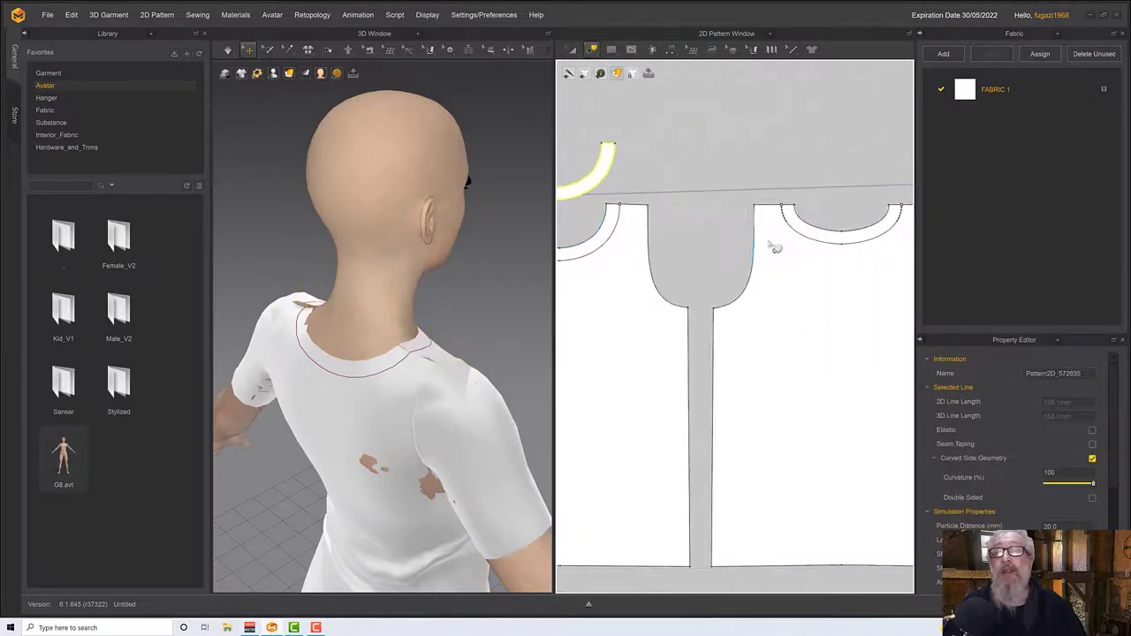
pyautogui.click(810, 241)
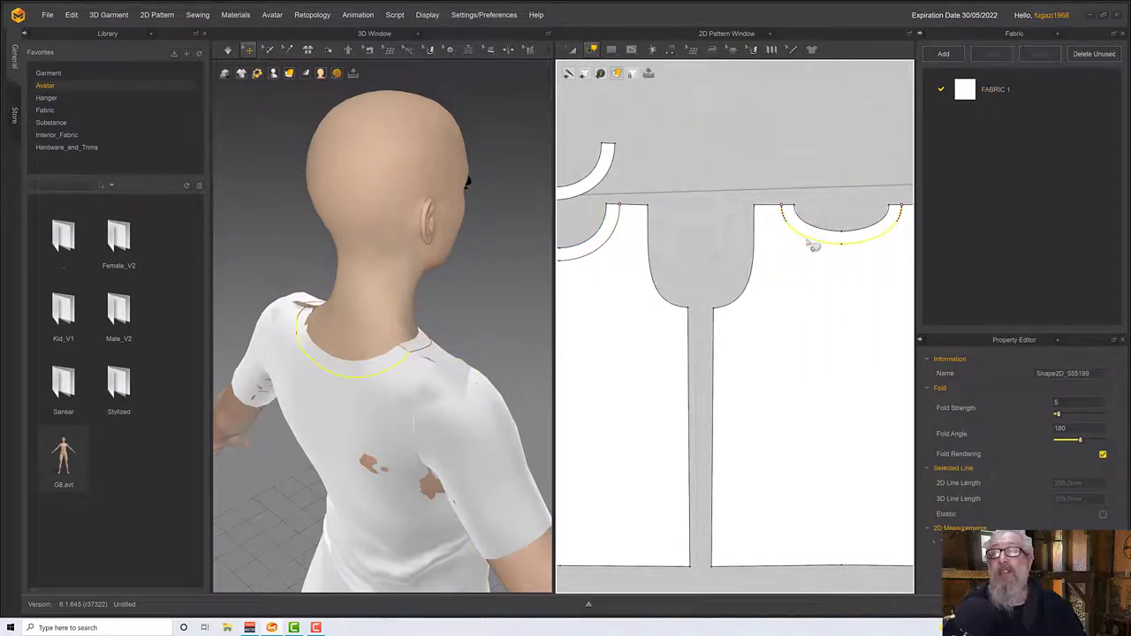
pyautogui.click(825, 235)
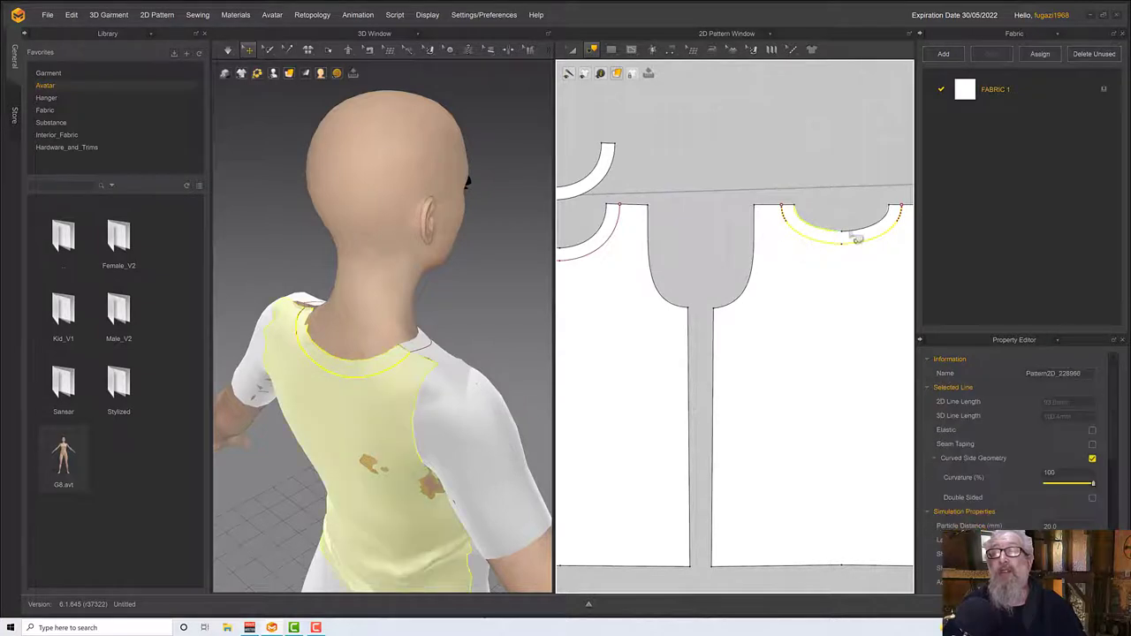
pyautogui.click(903, 214)
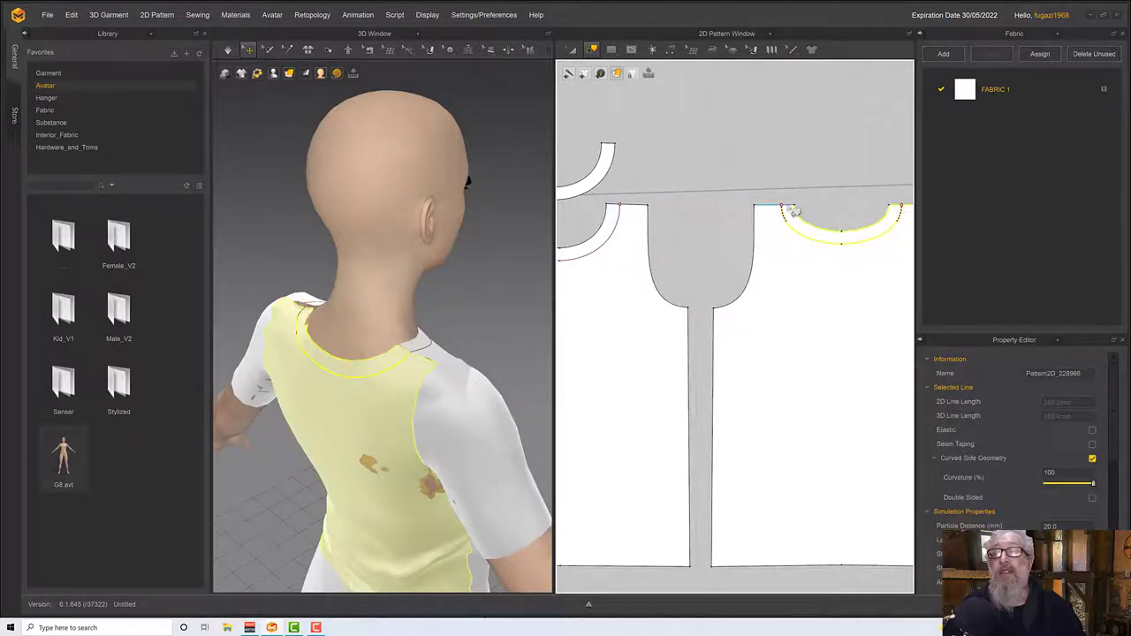
pyautogui.rightClick(794, 212)
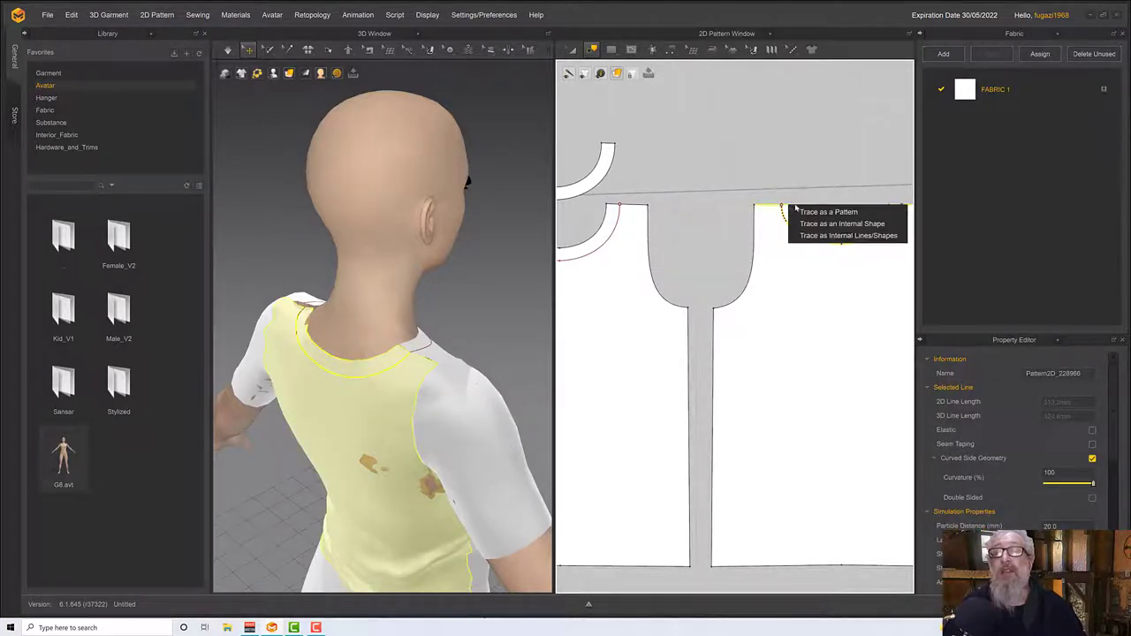
pyautogui.click(812, 214)
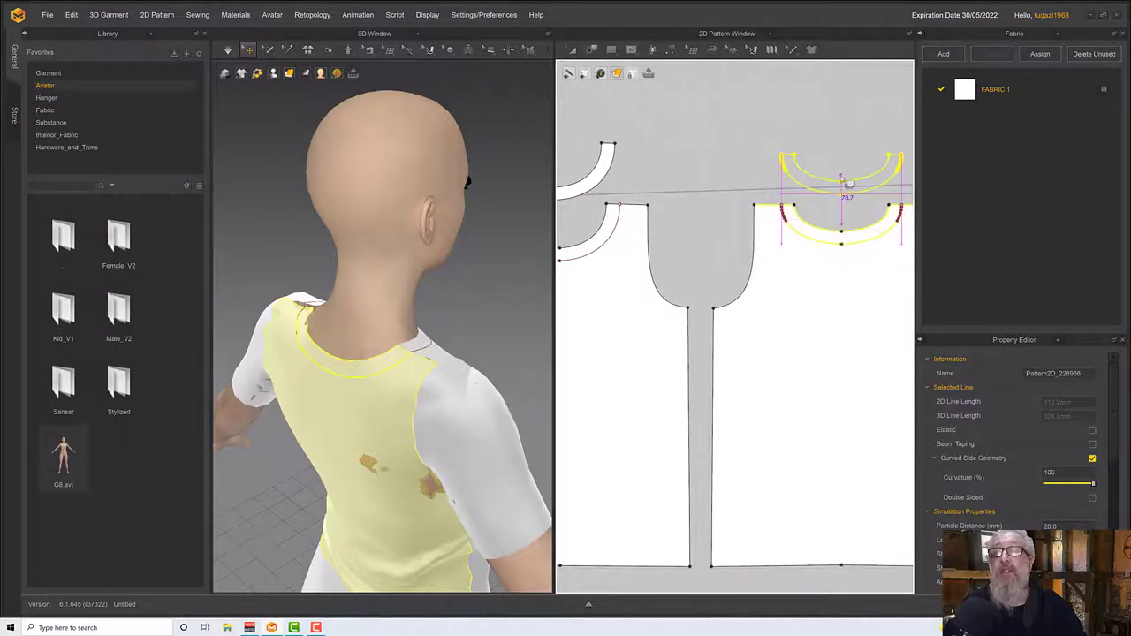
pyautogui.scroll(-2, 774, 218)
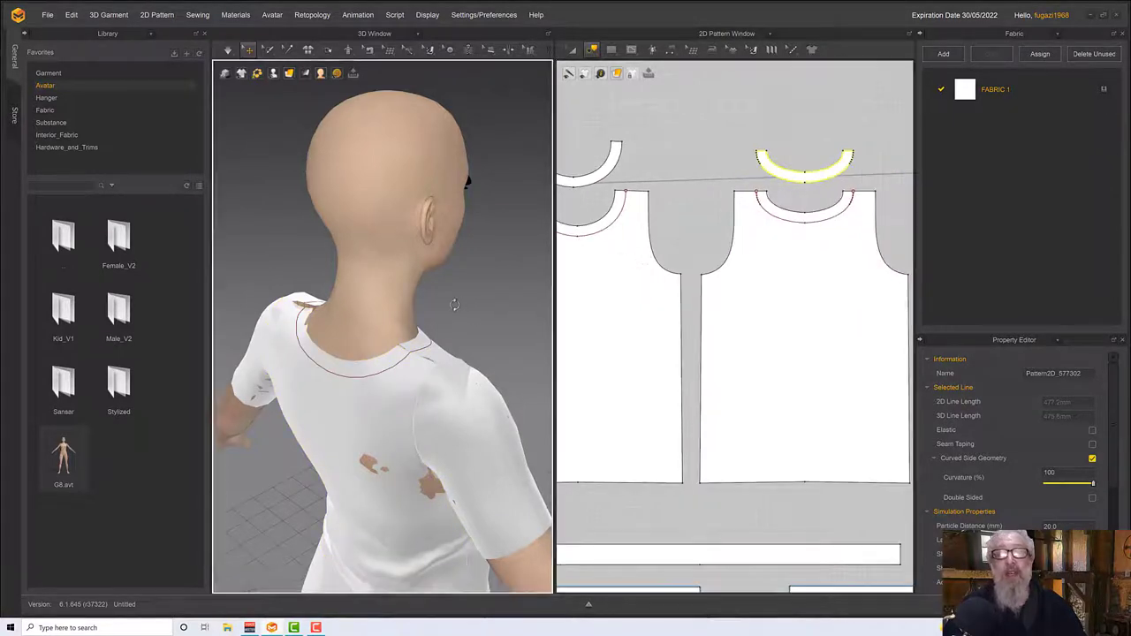
pyautogui.moveTo(477, 327); pyautogui.dragTo(387, 310, button='right')
pyautogui.scroll(-1, 401, 316)
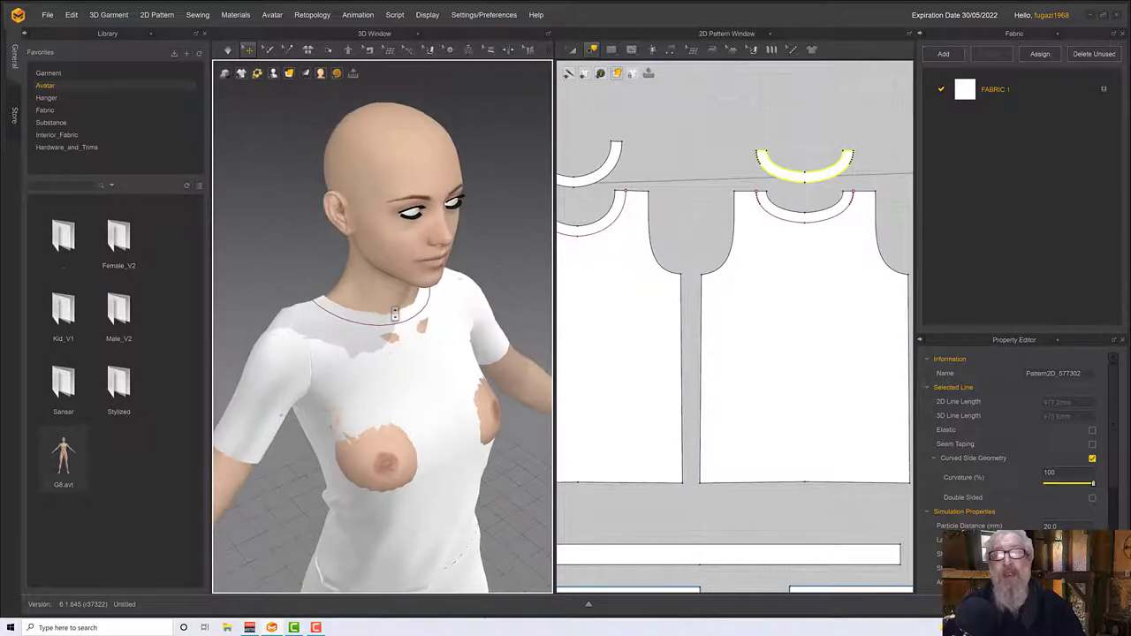
pyautogui.moveTo(755, 205); pyautogui.dragTo(857, 249, button='middle')
pyautogui.moveTo(857, 248); pyautogui.dragTo(878, 259, button='right')
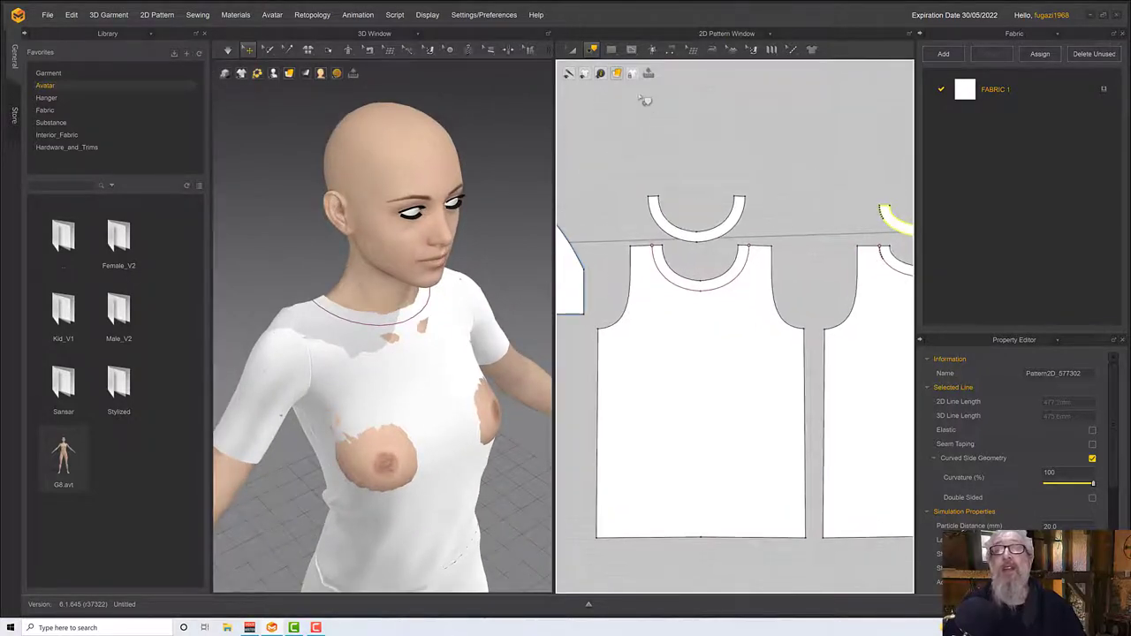
pyautogui.click(672, 50)
pyautogui.click(672, 57)
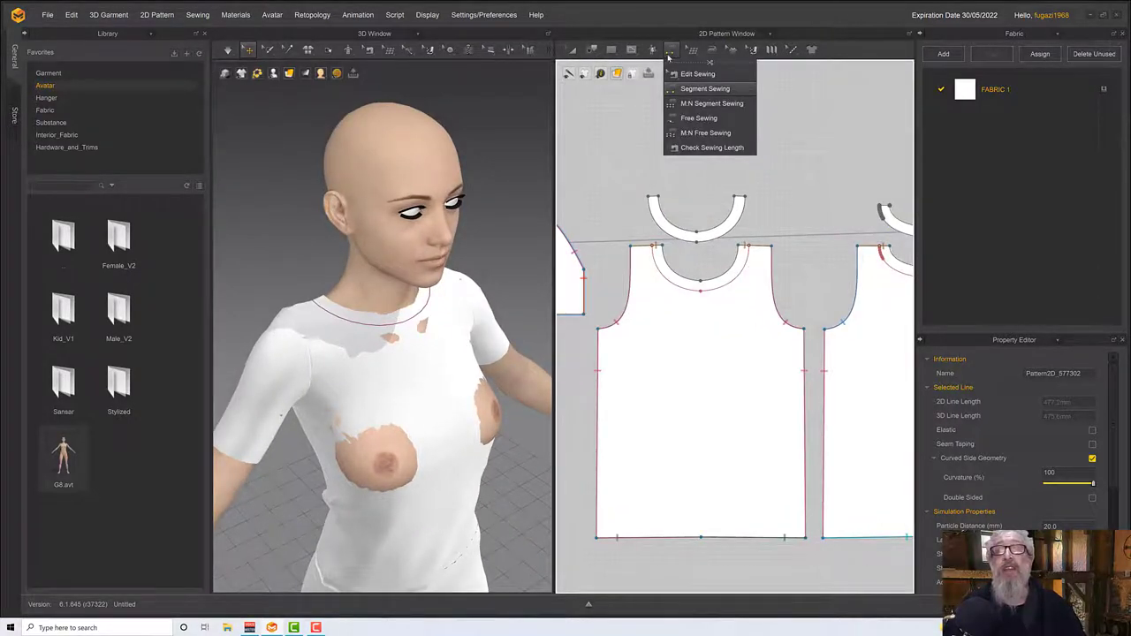
pyautogui.click(703, 88)
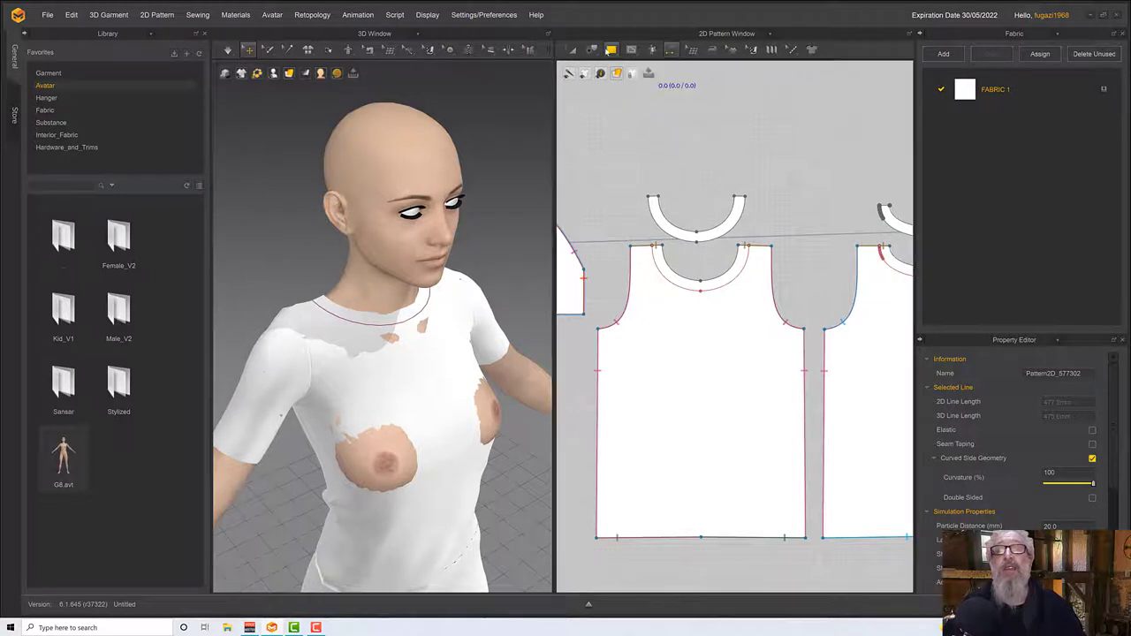
# With Edit Pattern, select the shoulder ends of the front neckband and those of the back neckband, and open the line options
pyautogui.click(591, 50)
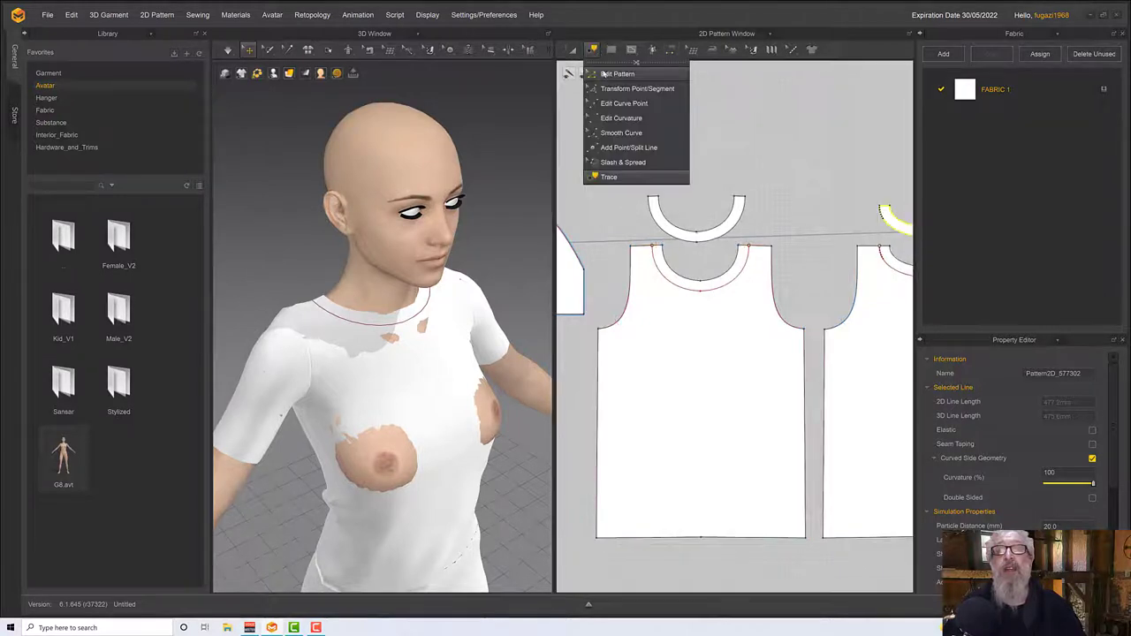
pyautogui.click(653, 197)
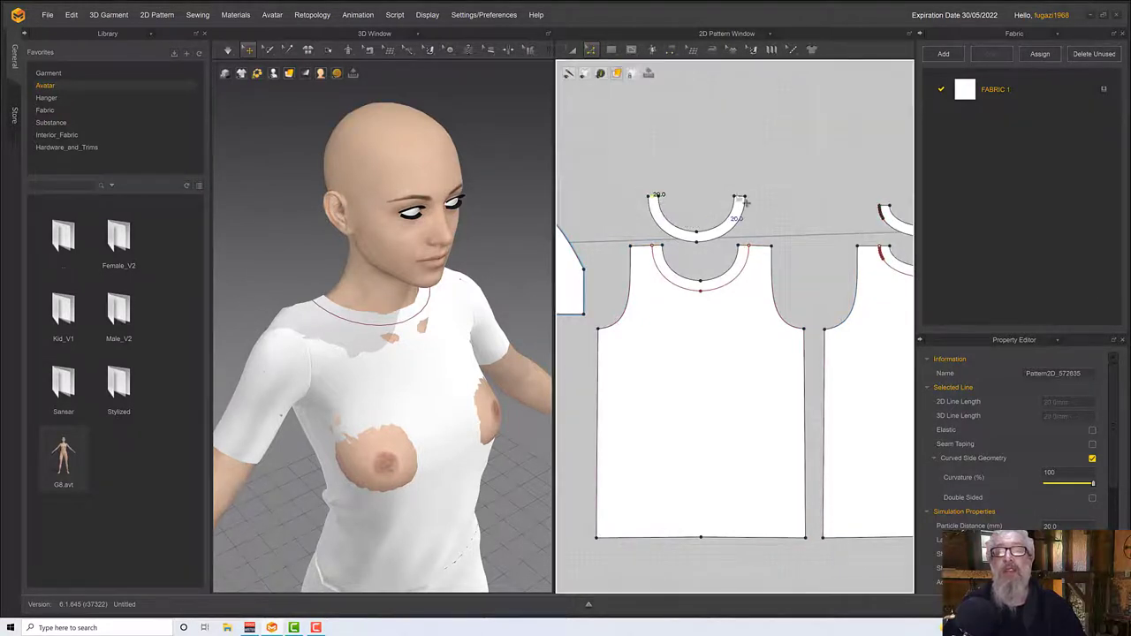
pyautogui.keyDown('shift'); pyautogui.click(740, 197); pyautogui.keyUp('shift')
pyautogui.moveTo(776, 165); pyautogui.dragTo(685, 160, button='middle')
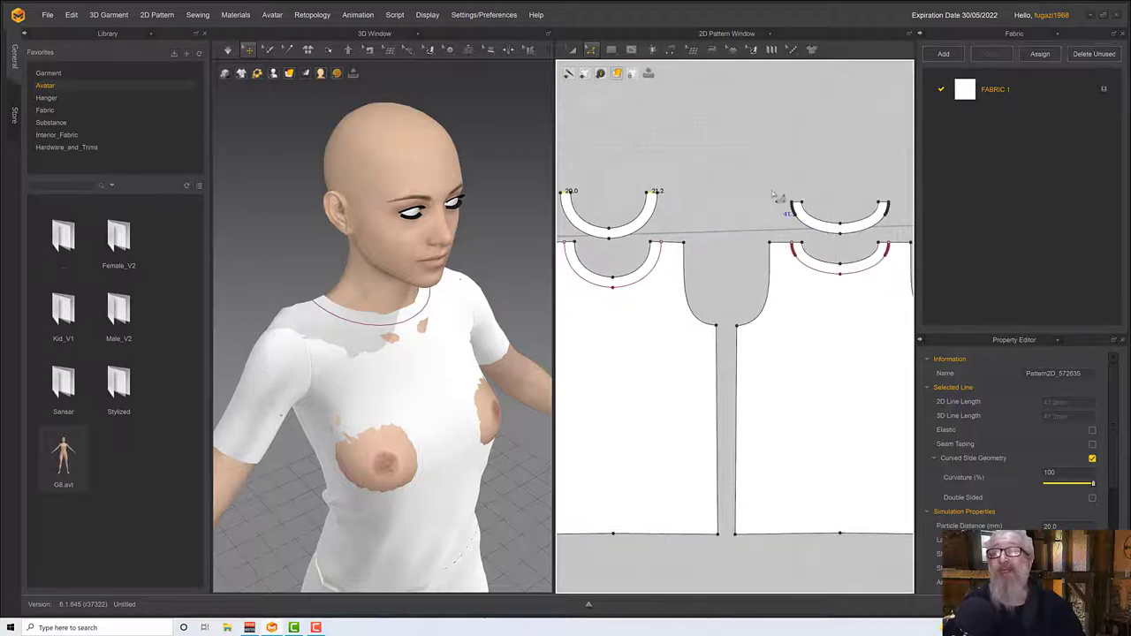
pyautogui.click(797, 200)
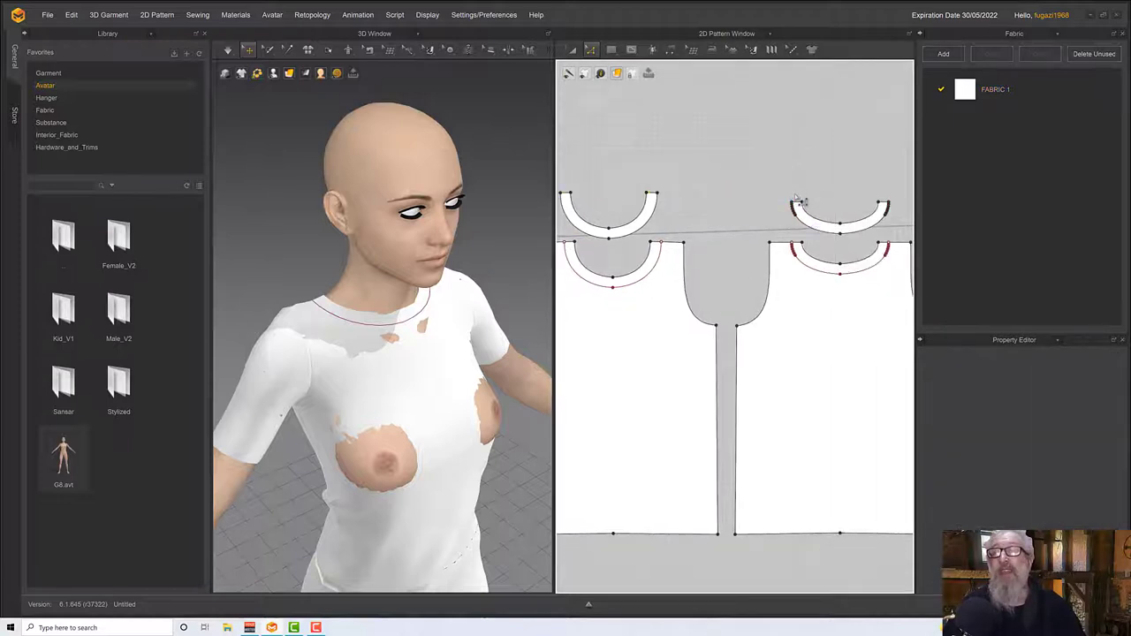
pyautogui.click(800, 203)
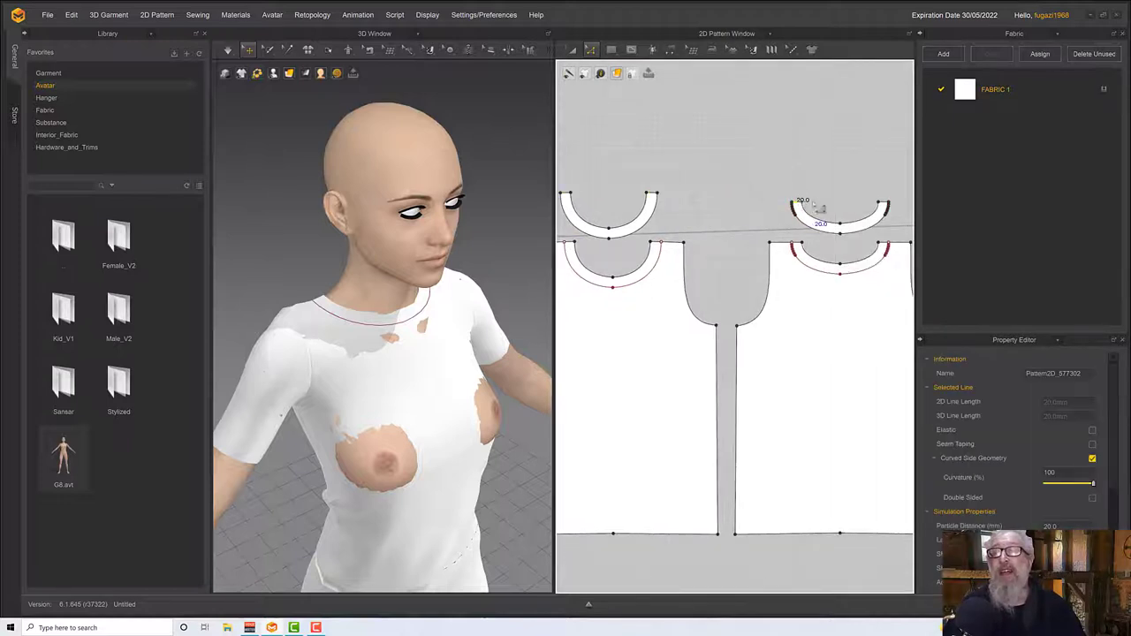
pyautogui.rightClick(883, 204)
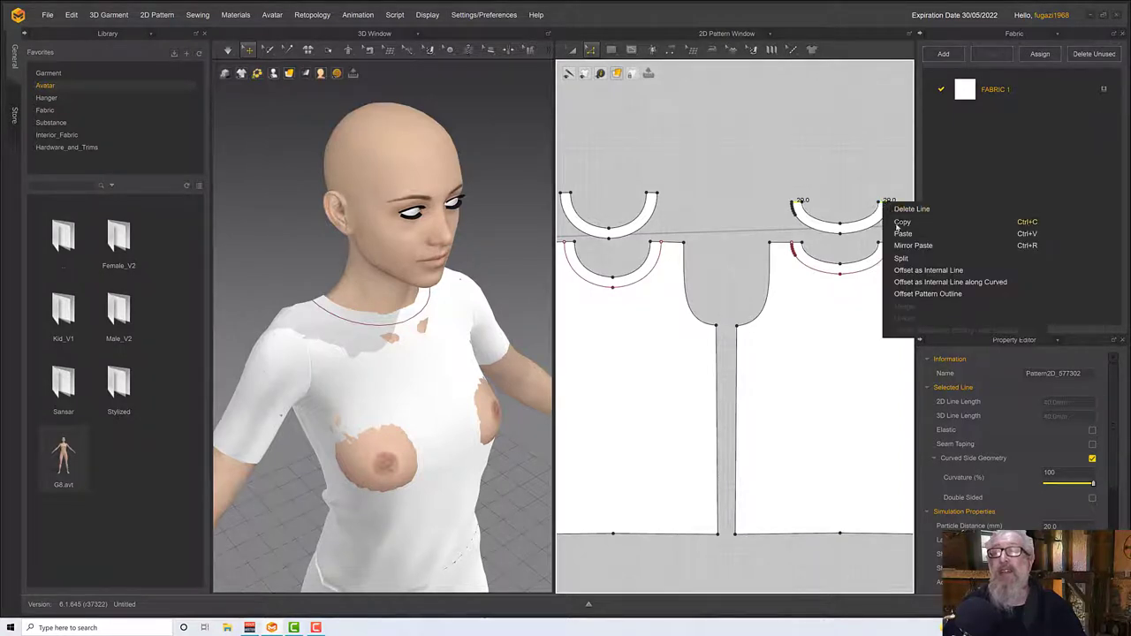
# Try to merge a shoulder end of the front neckband with a shoulder end of the back neckband
pyautogui.moveTo(637, 210); pyautogui.dragTo(721, 217, button='middle')
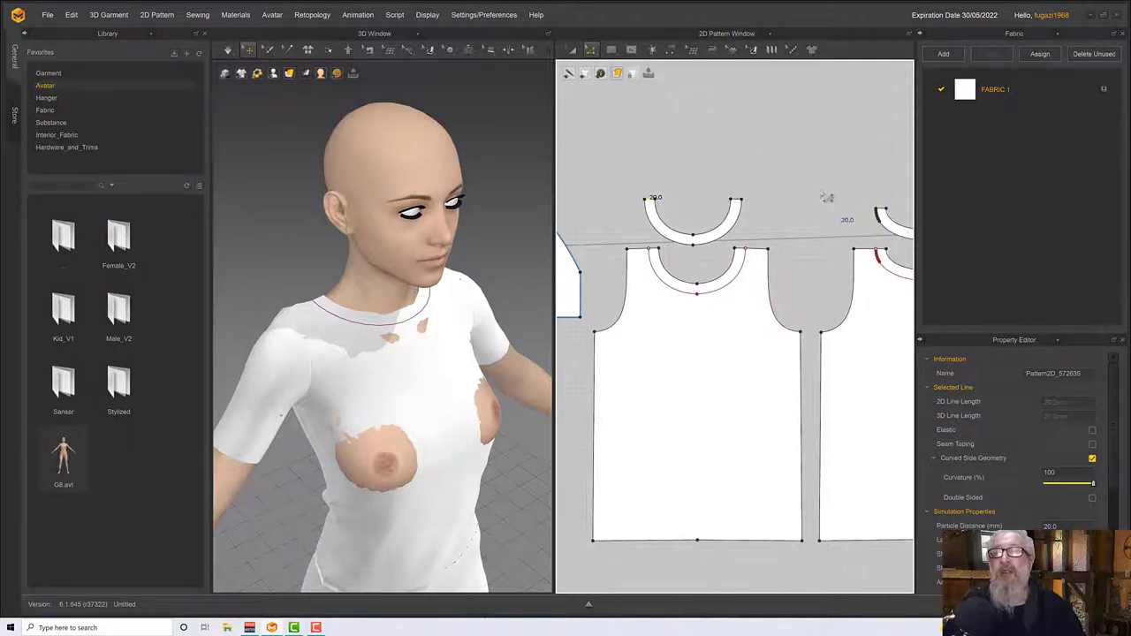
pyautogui.moveTo(826, 196); pyautogui.dragTo(707, 177, button='middle')
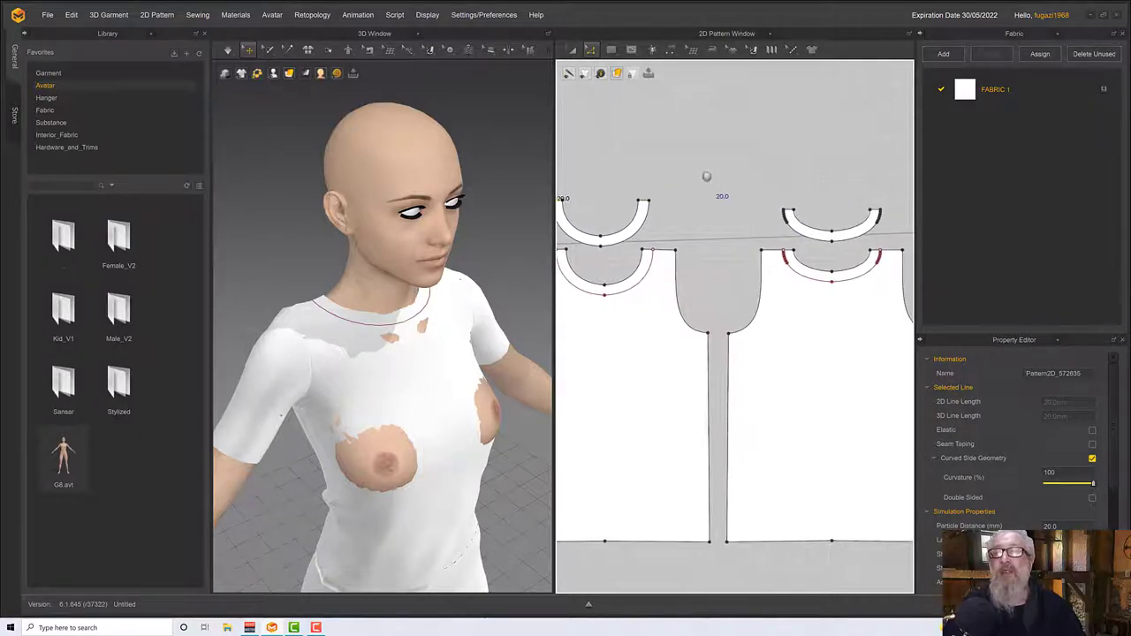
pyautogui.rightClick(874, 211)
pyautogui.click(893, 301)
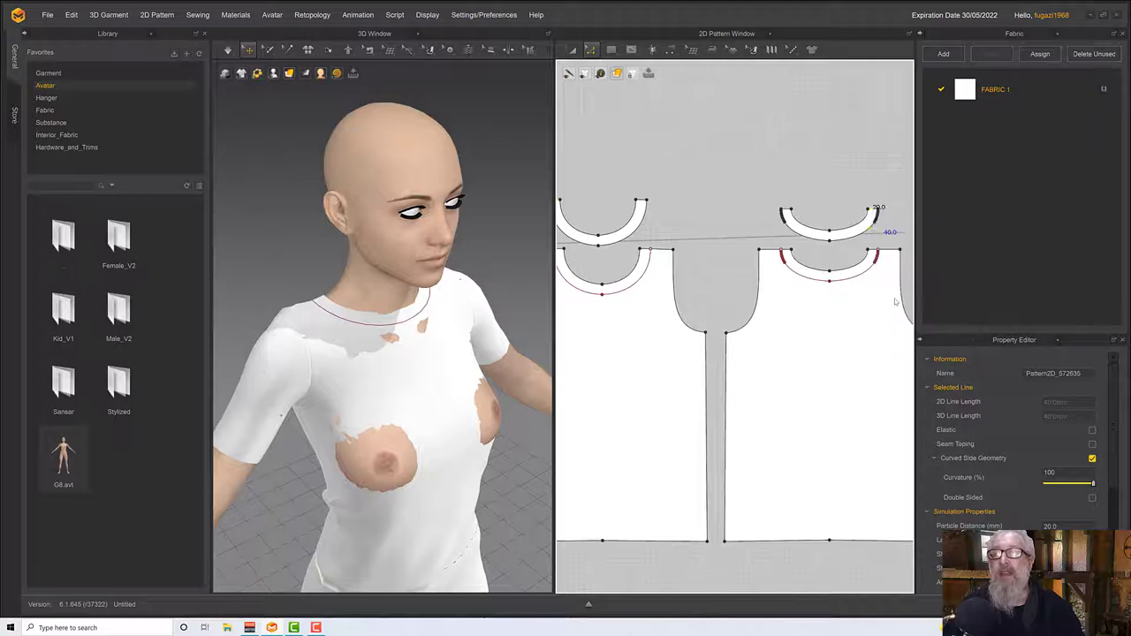
# Examine the gap at the unjoined shoulder of the merged neckband and select its two facing end edges
pyautogui.scroll(3, 810, 228)
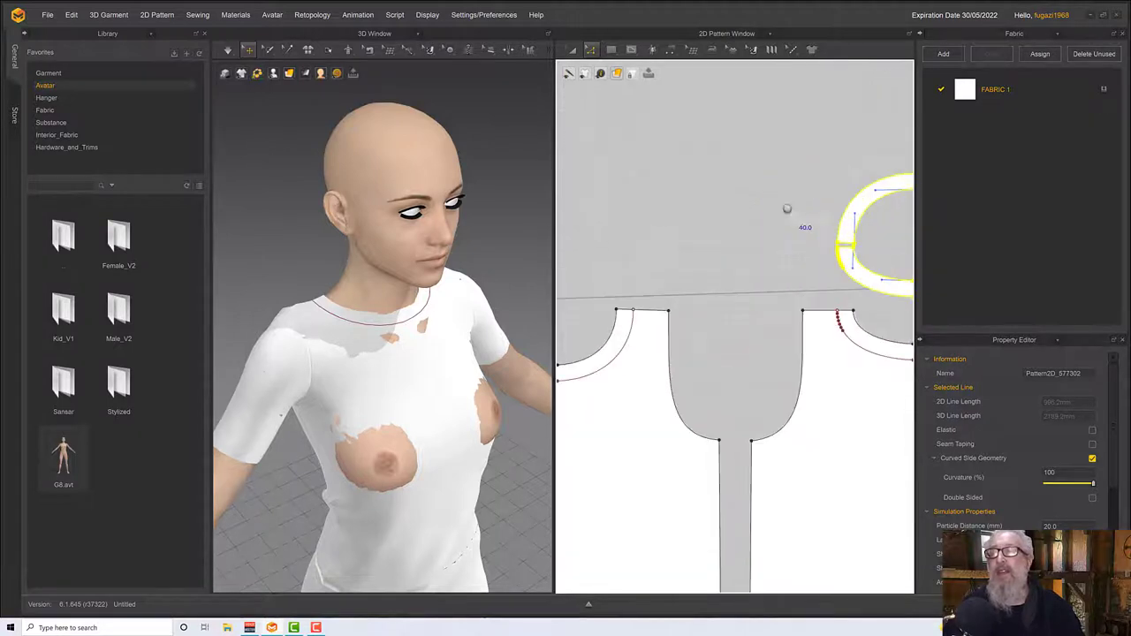
pyautogui.moveTo(787, 209); pyautogui.dragTo(647, 181, button='middle')
pyautogui.scroll(4, 727, 247)
pyautogui.click(742, 284)
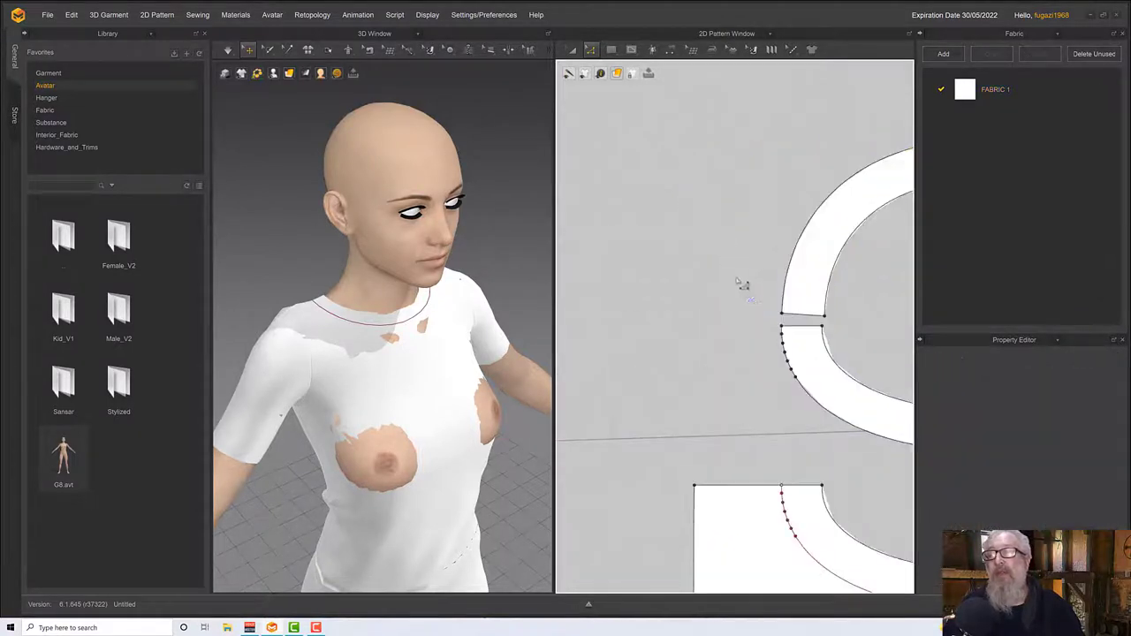
pyautogui.click(791, 325)
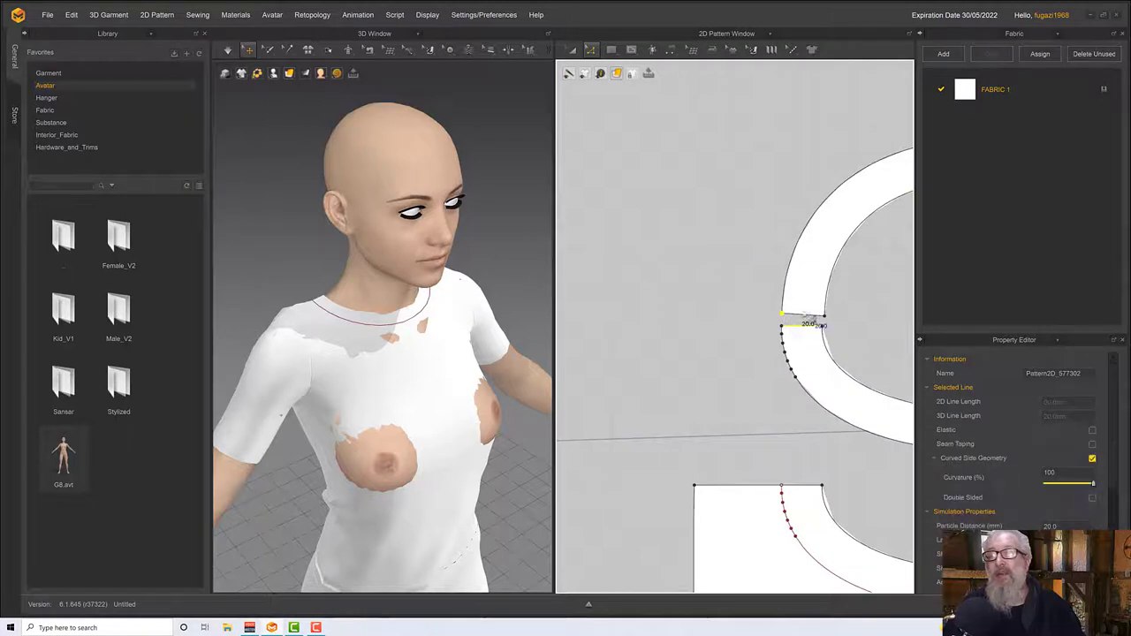
pyautogui.scroll(-4, 712, 289)
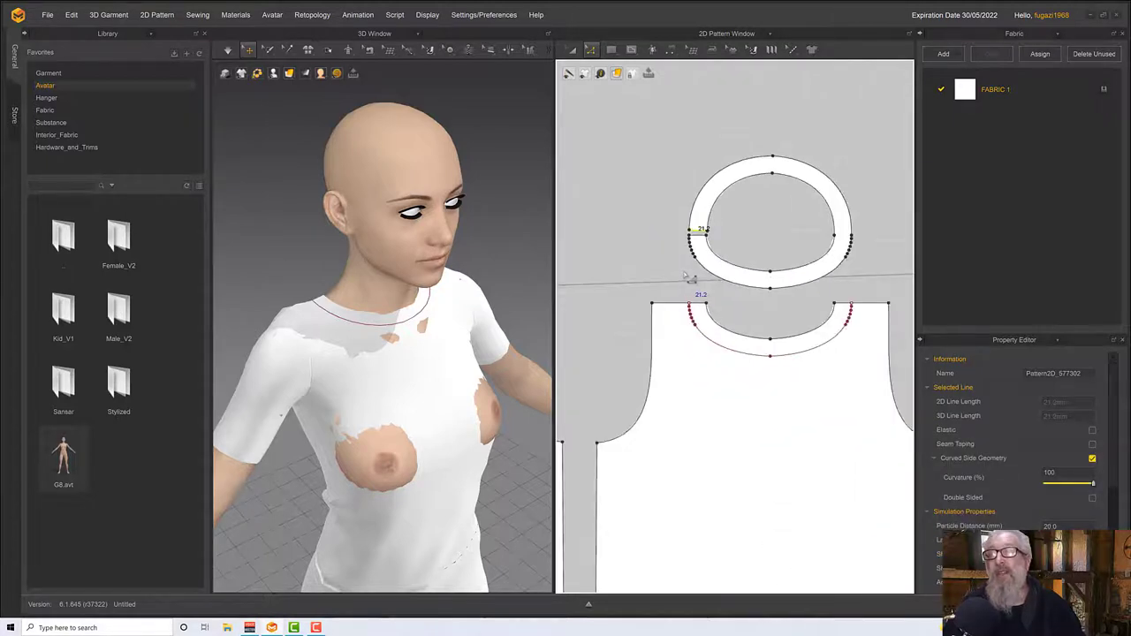
# Undo the merge of the front and back neckbands
pyautogui.hotkey('ctrl', 'z')
pyautogui.hotkey('ctrl', 'z')
pyautogui.hotkey('ctrl', 'z')
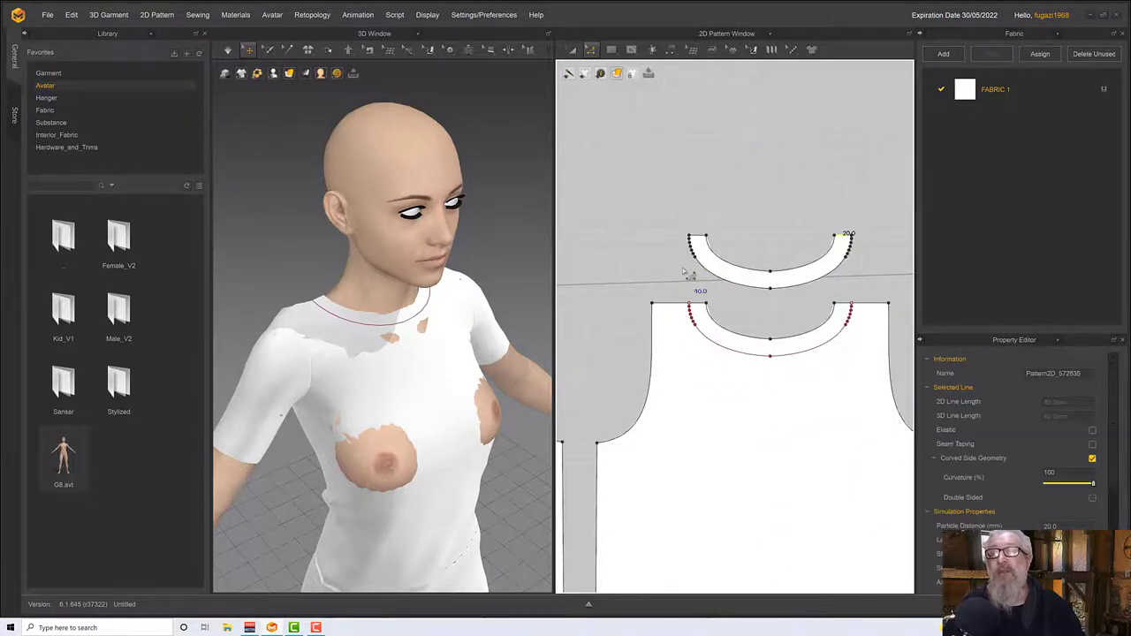
# Sew the outer curve of the front neckband to the offset internal line on the front panel with Free Sewing
pyautogui.scroll(-2, 684, 270)
pyautogui.moveTo(686, 268); pyautogui.dragTo(839, 289, button='middle')
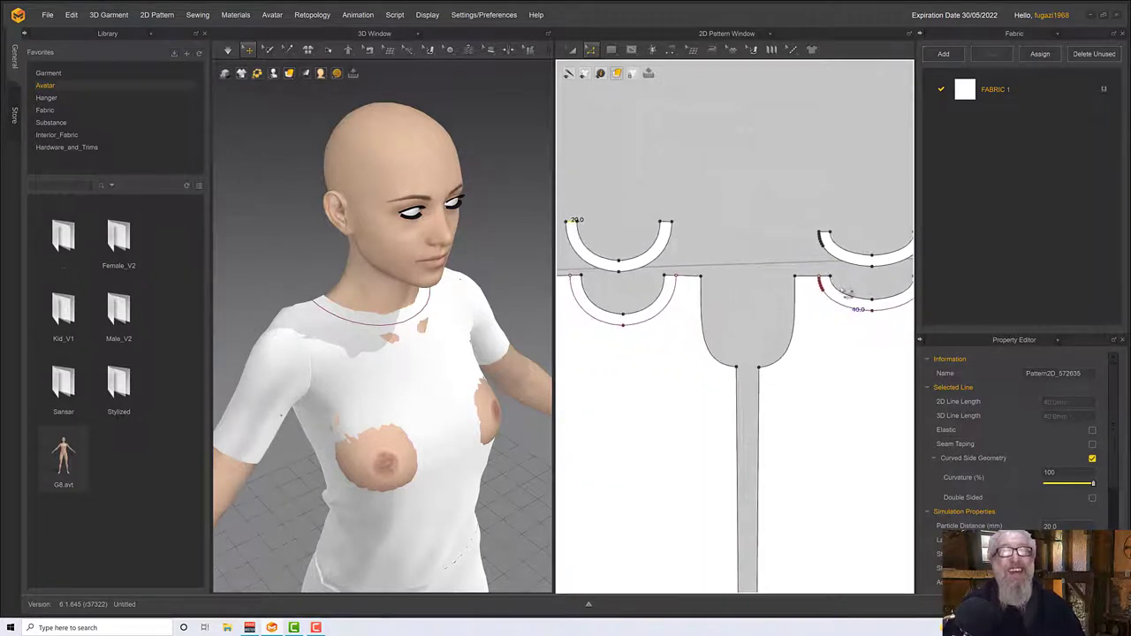
pyautogui.click(670, 51)
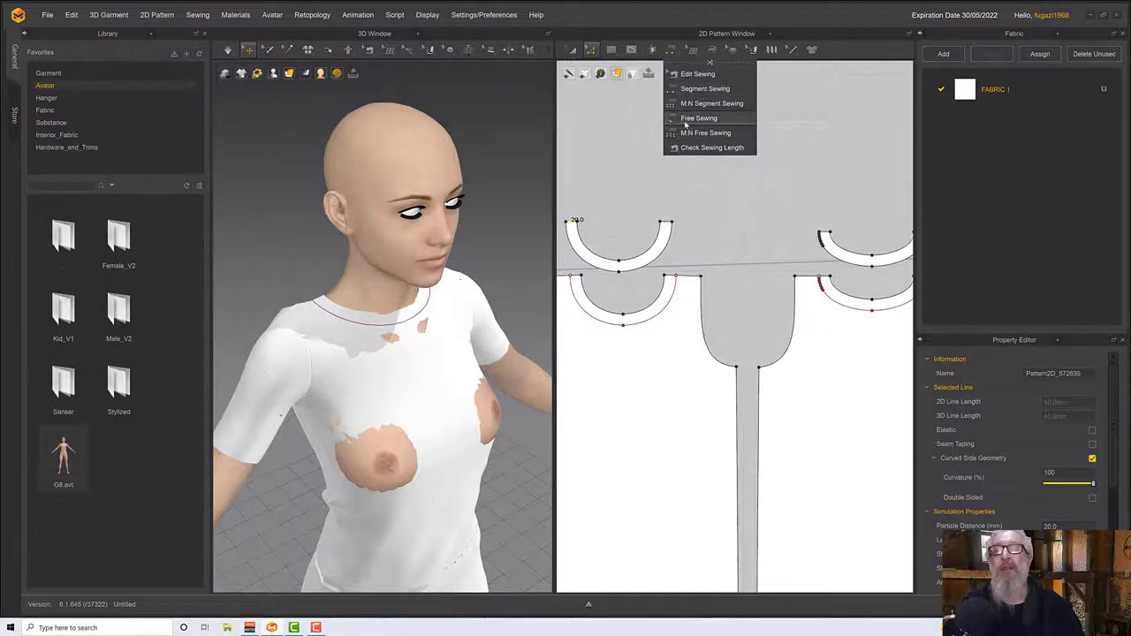
pyautogui.click(686, 121)
pyautogui.moveTo(650, 259); pyautogui.dragTo(682, 241, button='middle')
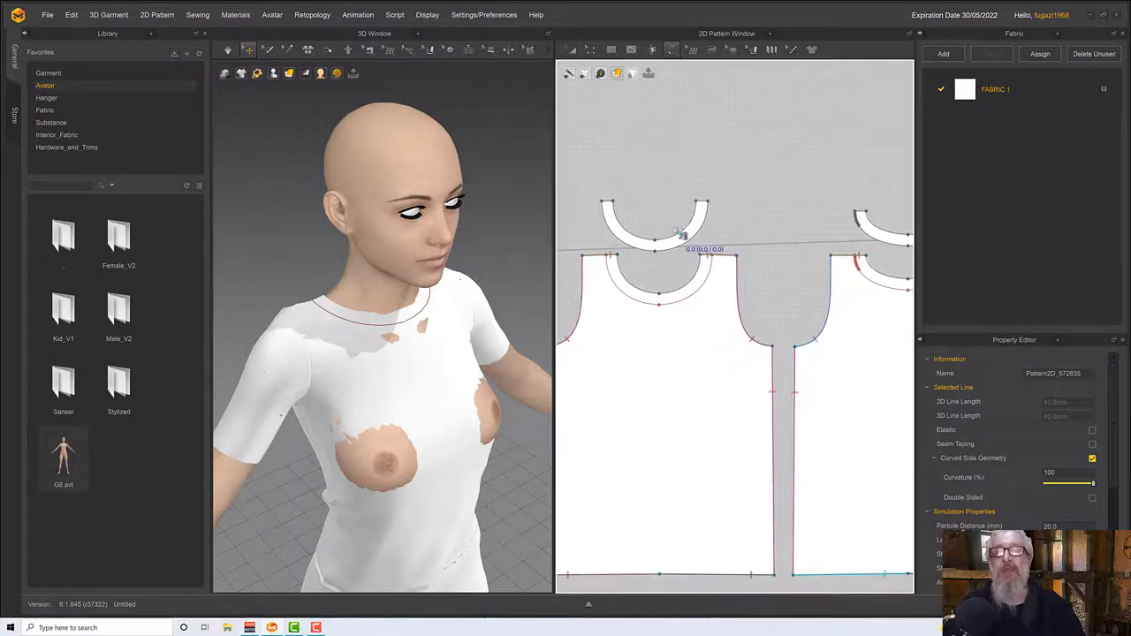
pyautogui.click(608, 209)
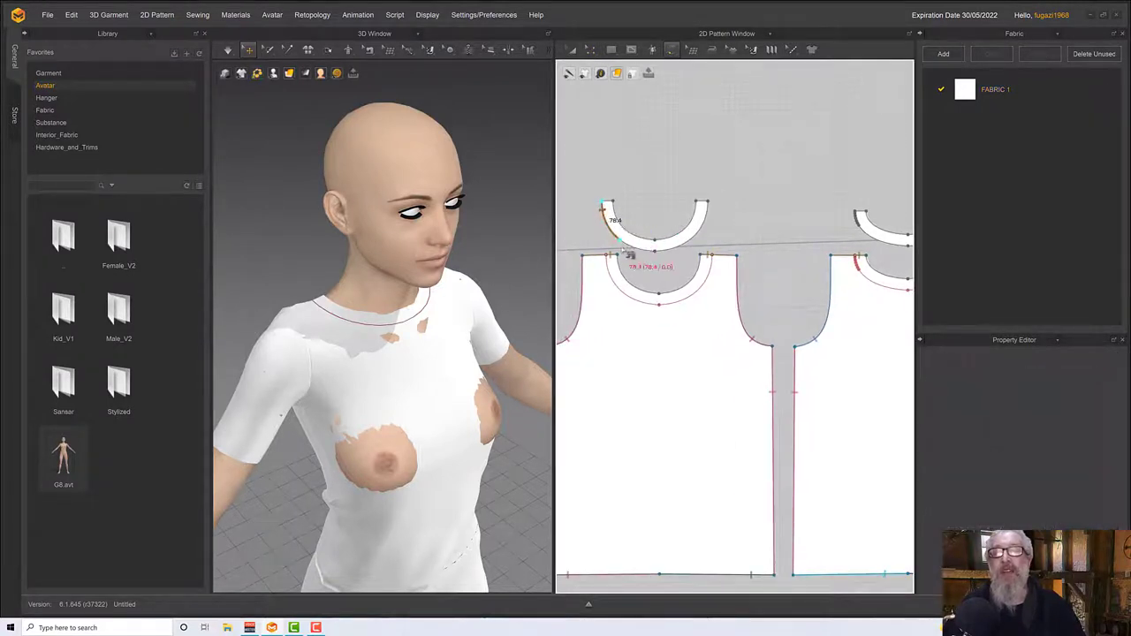
pyautogui.click(702, 205)
pyautogui.click(608, 257)
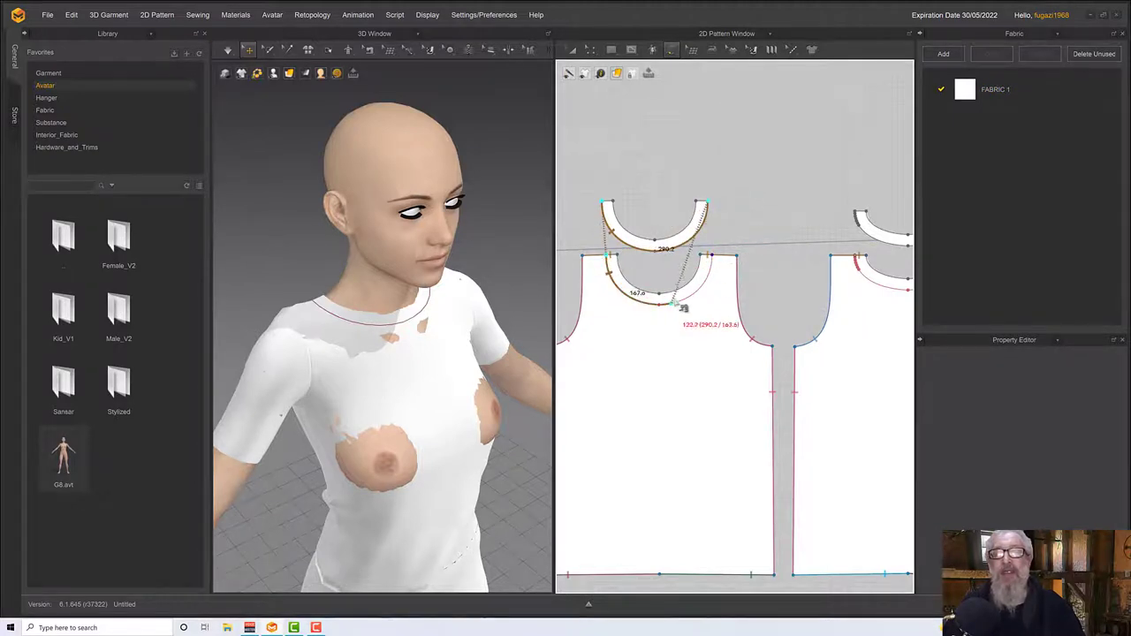
pyautogui.click(709, 256)
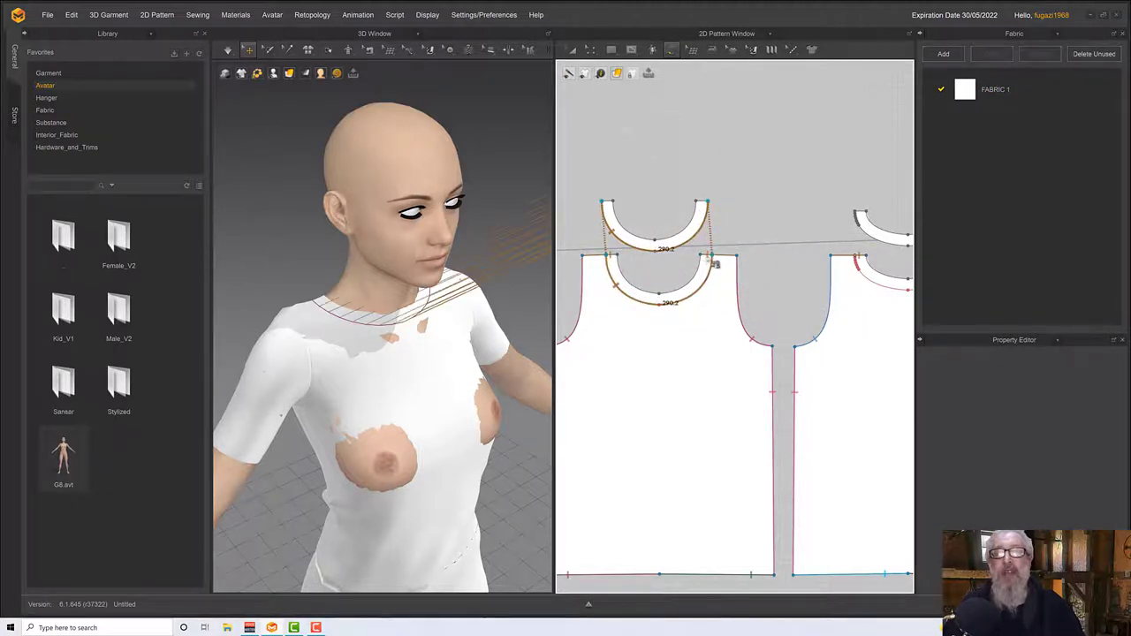
# Sew the inner curve of the front neckband to the front panel's neckline edge
pyautogui.click(614, 204)
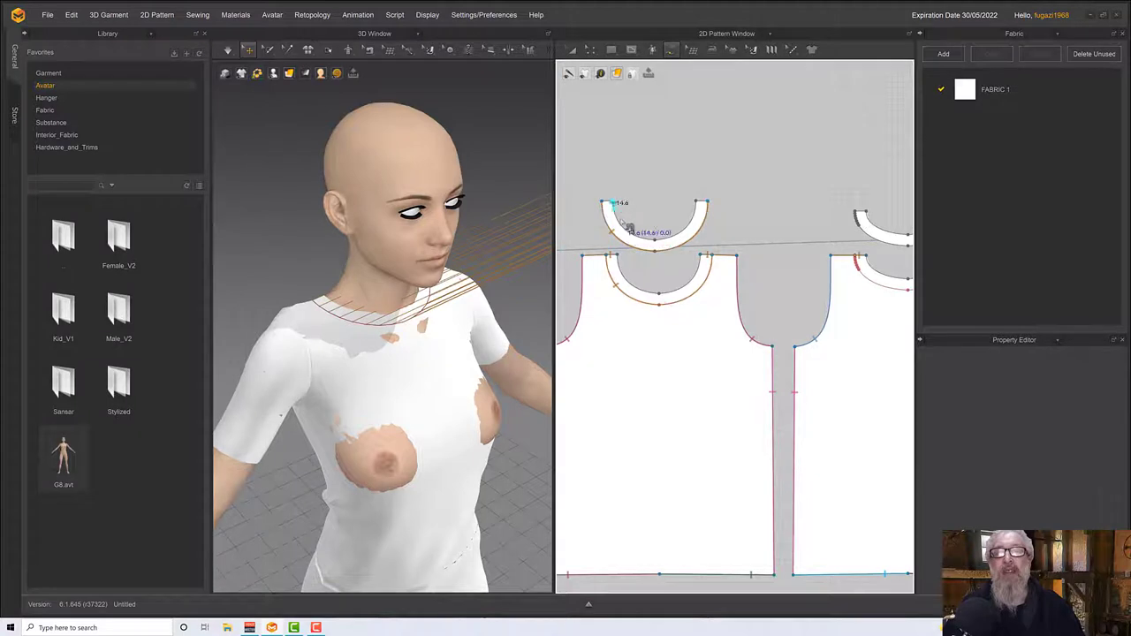
pyautogui.click(694, 205)
pyautogui.click(616, 256)
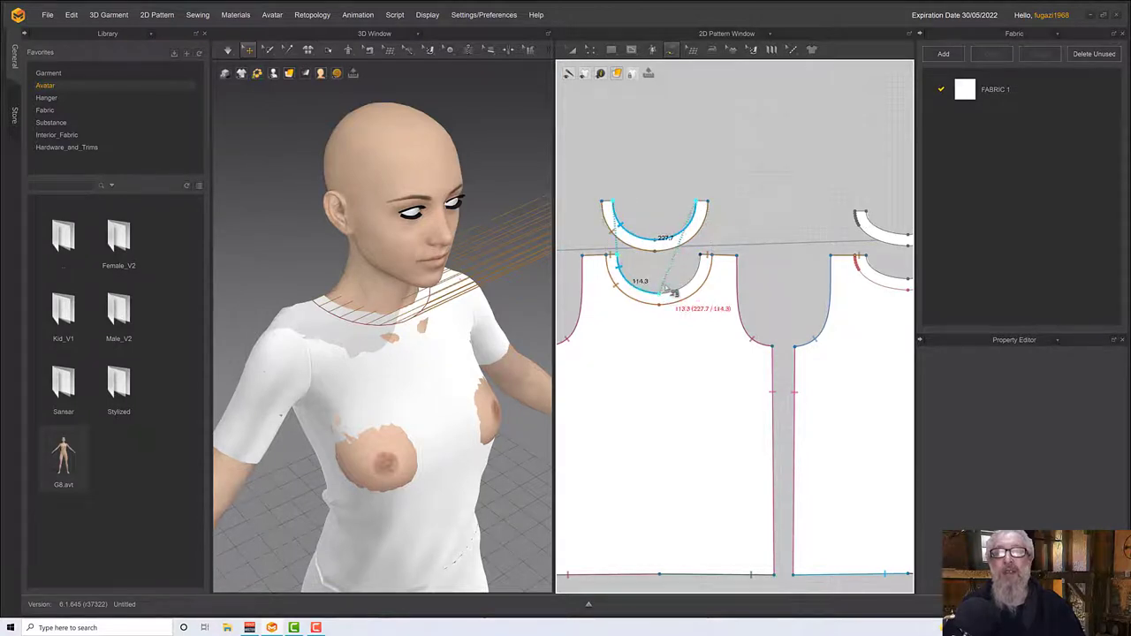
pyautogui.click(707, 258)
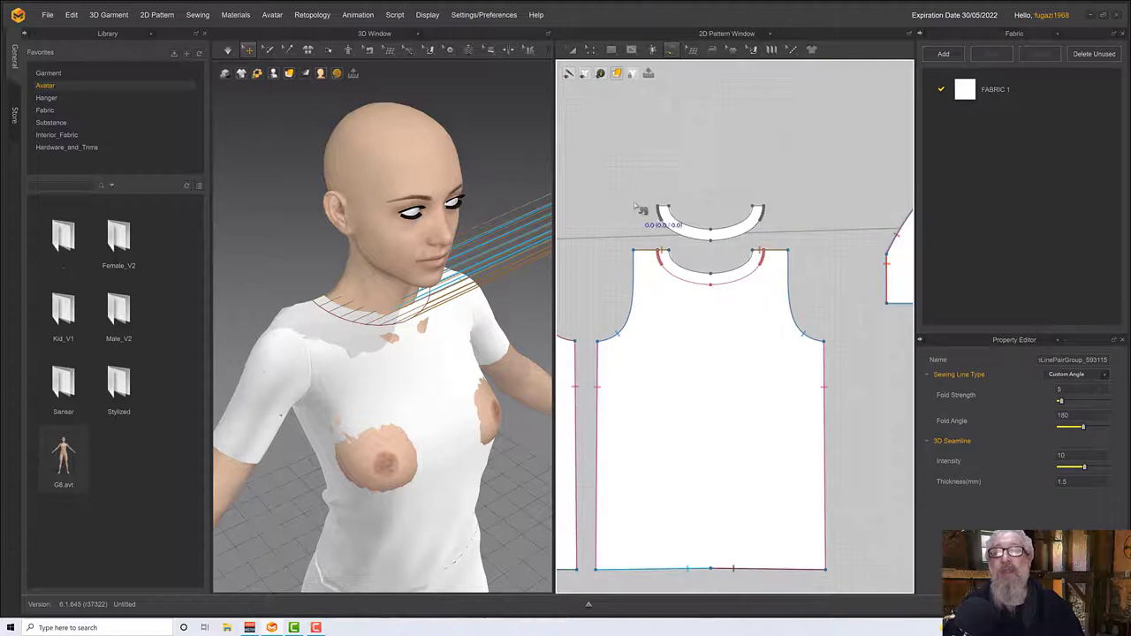
pyautogui.click(658, 209)
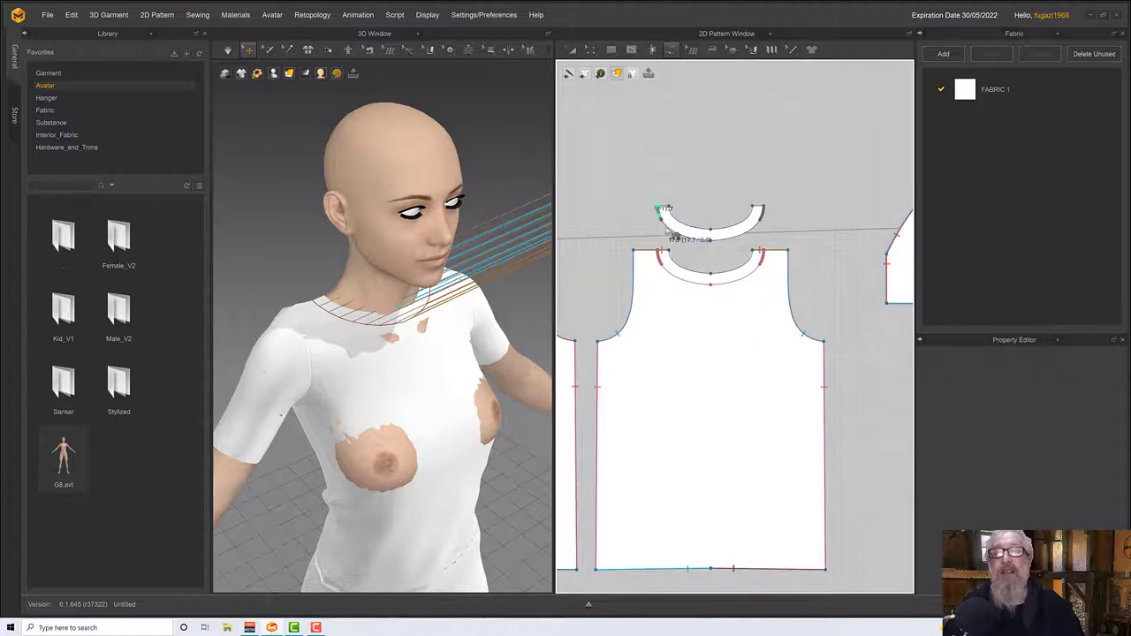
pyautogui.click(763, 210)
pyautogui.click(661, 254)
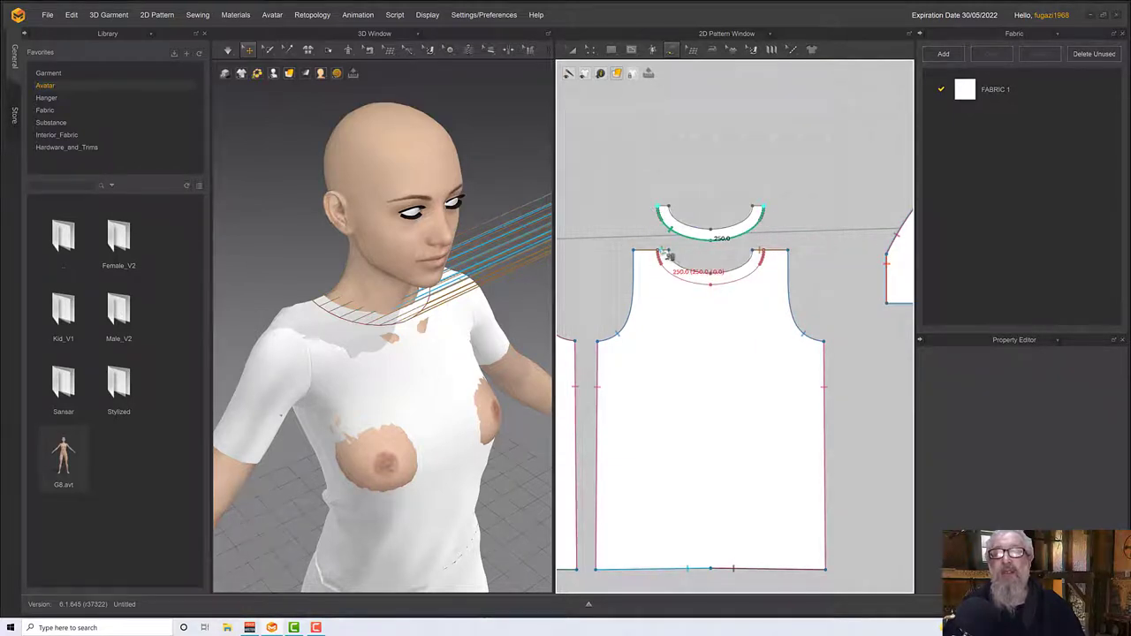
pyautogui.scroll(5, 666, 256)
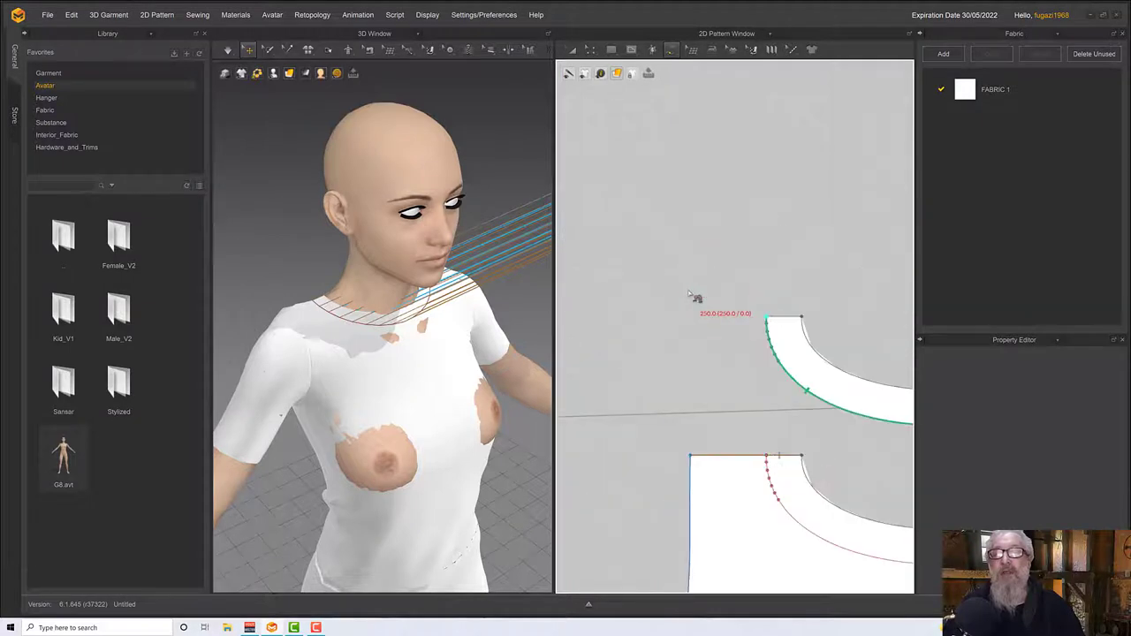
pyautogui.moveTo(510, 188); pyautogui.dragTo(495, 169, button='middle')
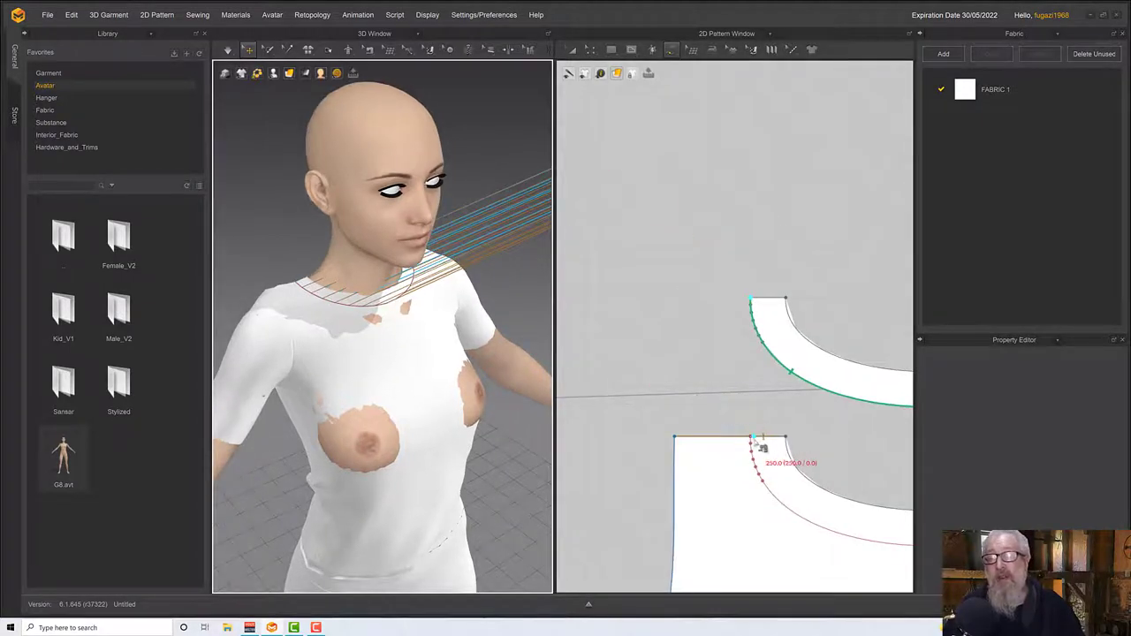
pyautogui.scroll(2, 710, 394)
pyautogui.moveTo(673, 327); pyautogui.dragTo(567, 218, button='middle')
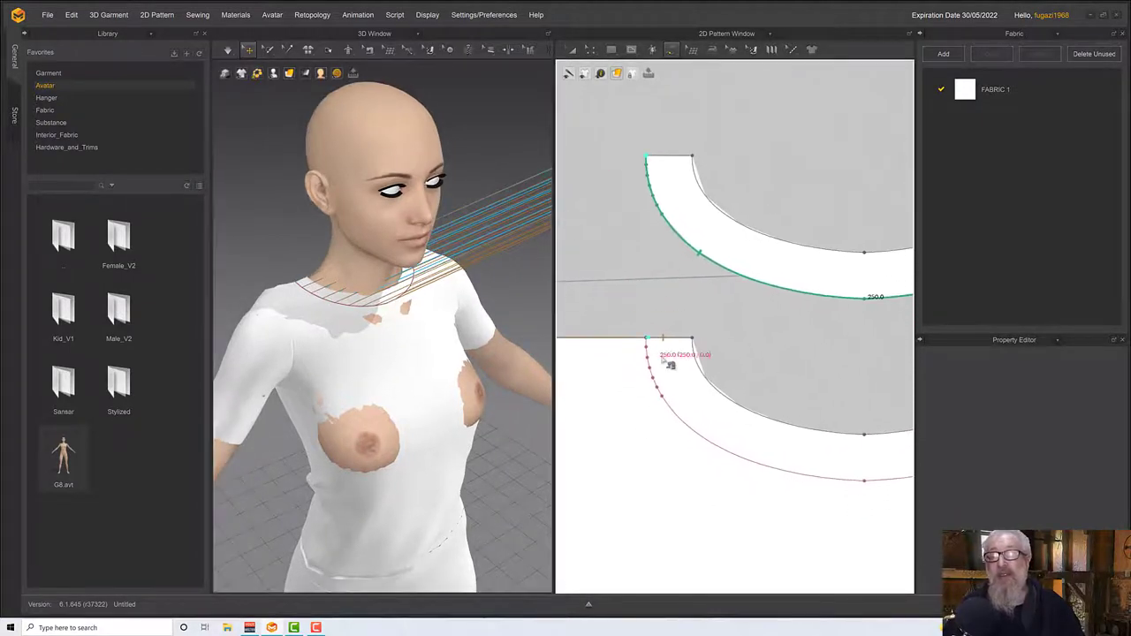
pyautogui.moveTo(668, 364); pyautogui.dragTo(648, 299, button='middle')
pyautogui.scroll(-4, 650, 300)
pyautogui.moveTo(706, 369); pyautogui.dragTo(625, 393, button='middle')
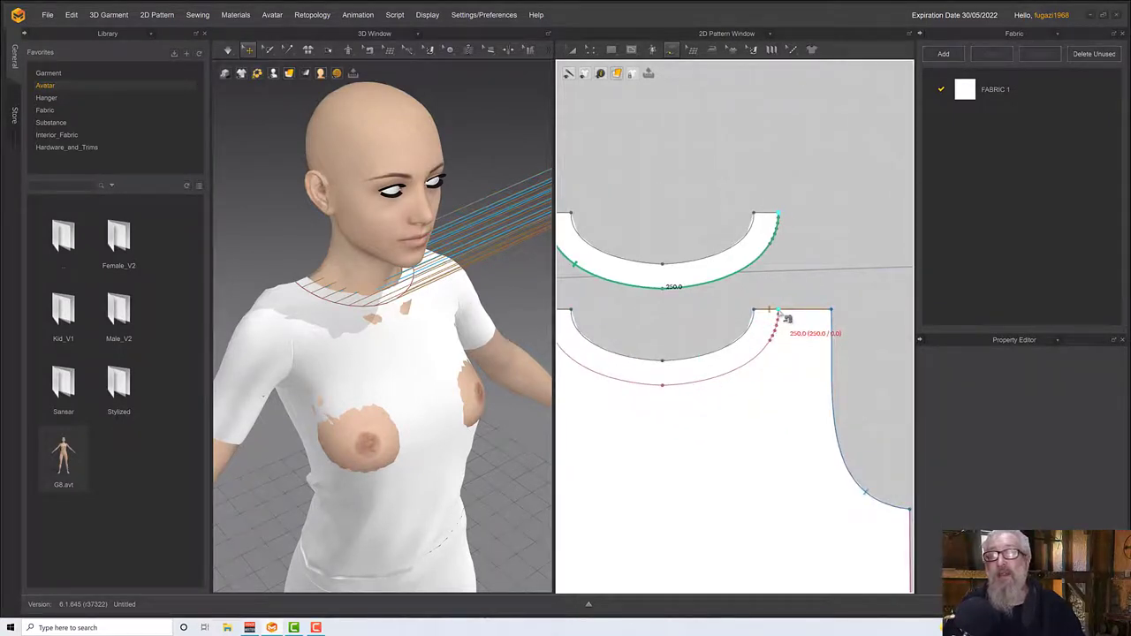
pyautogui.click(652, 166)
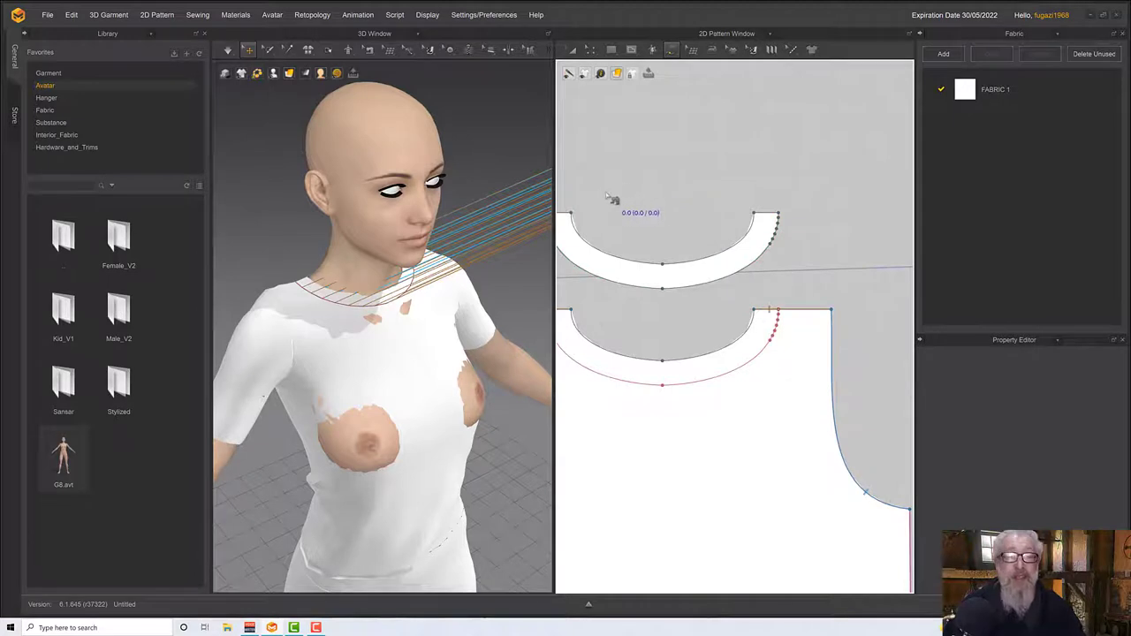
# Sew the inner curve of the back neckband to the back panel's neckline edge with Free Sewing
pyautogui.click(573, 215)
pyautogui.click(753, 215)
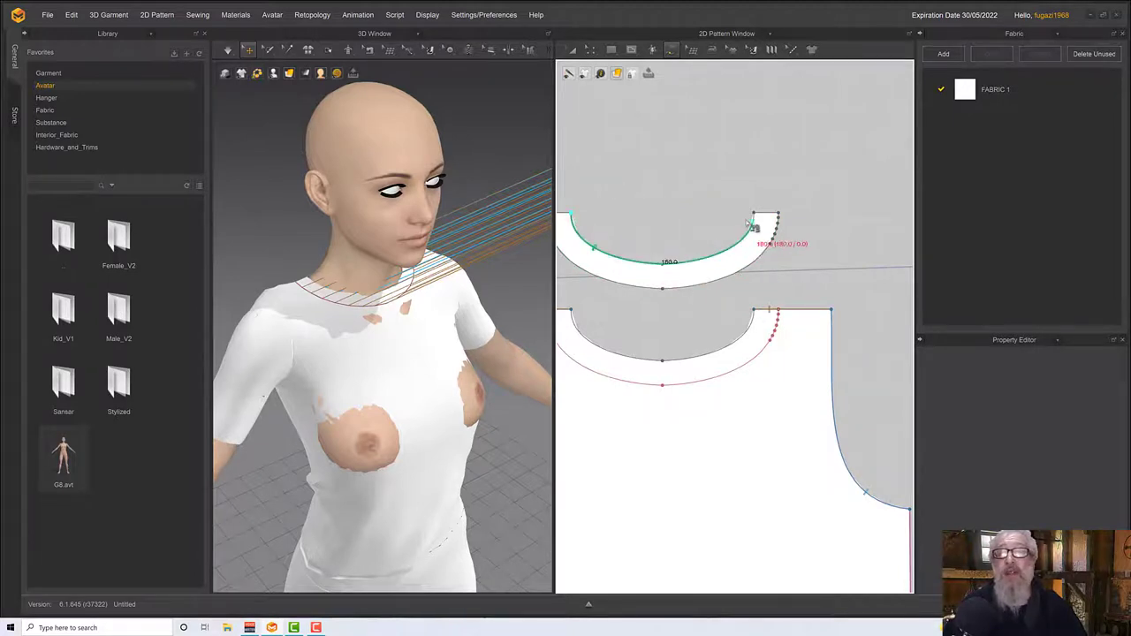
pyautogui.click(572, 311)
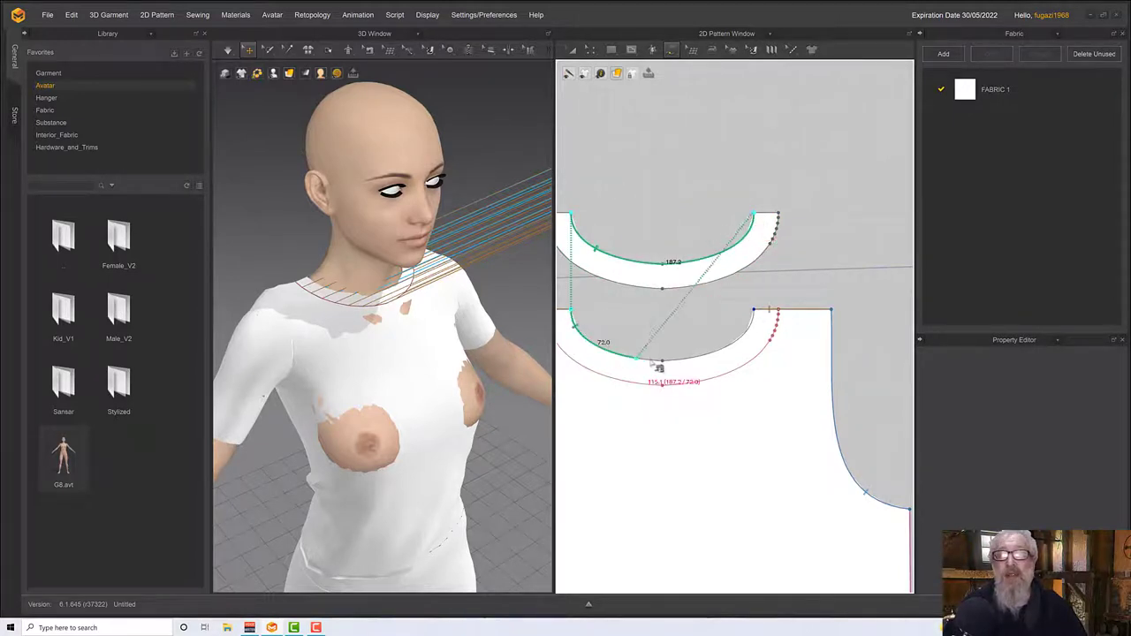
pyautogui.click(753, 311)
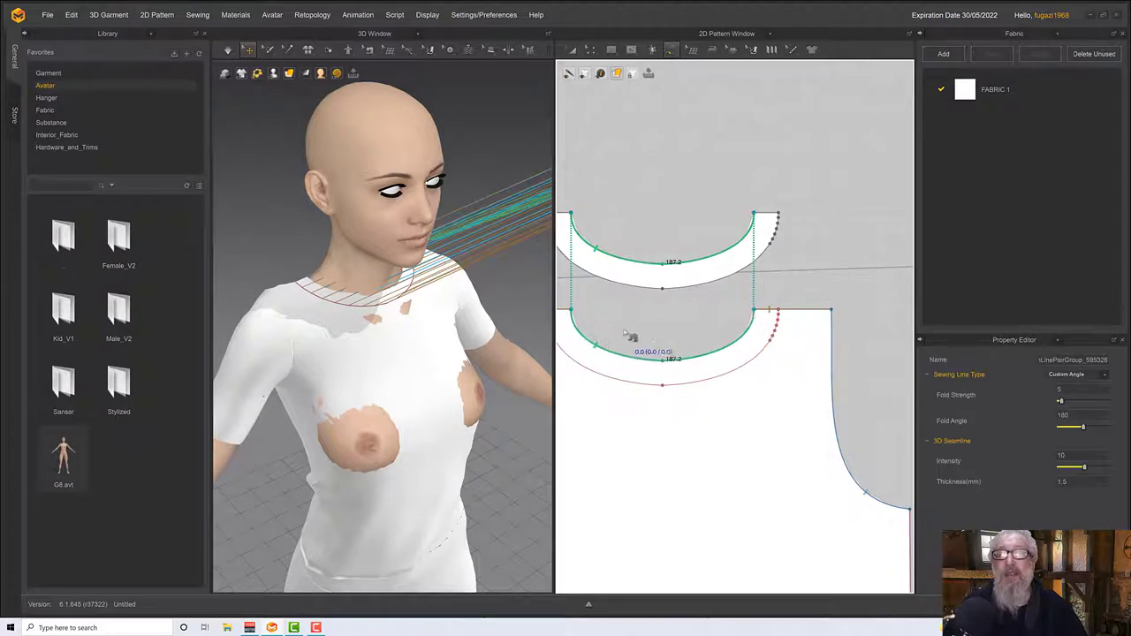
# Sew the offset internal line on the back panel to the outer curve of the back neckband
pyautogui.moveTo(625, 330); pyautogui.dragTo(698, 323, button='middle')
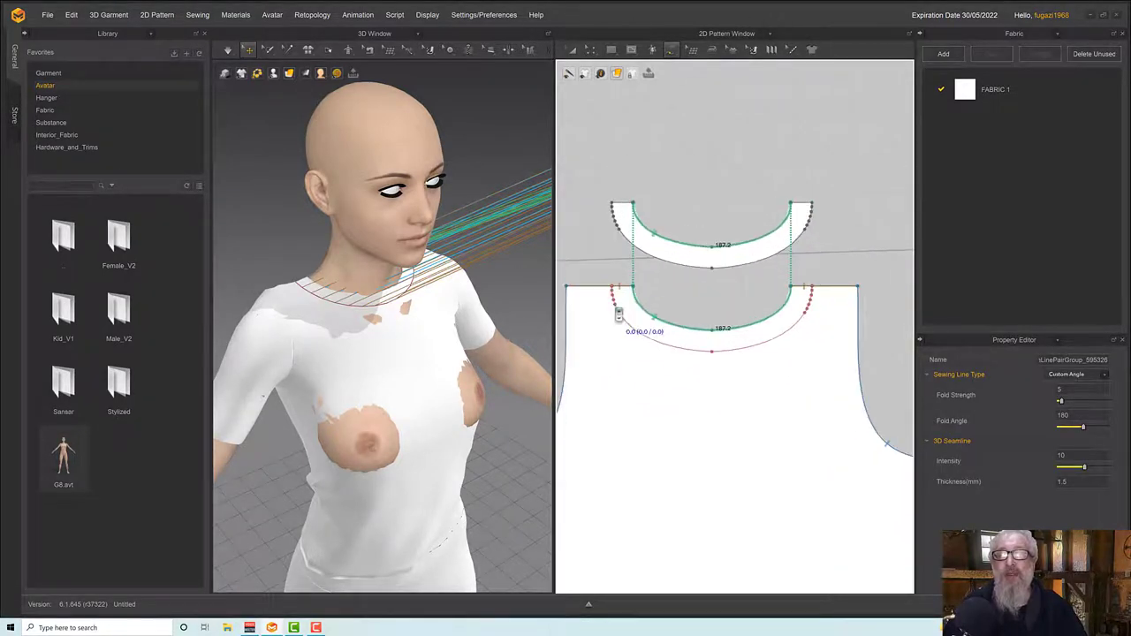
pyautogui.scroll(5, 624, 320)
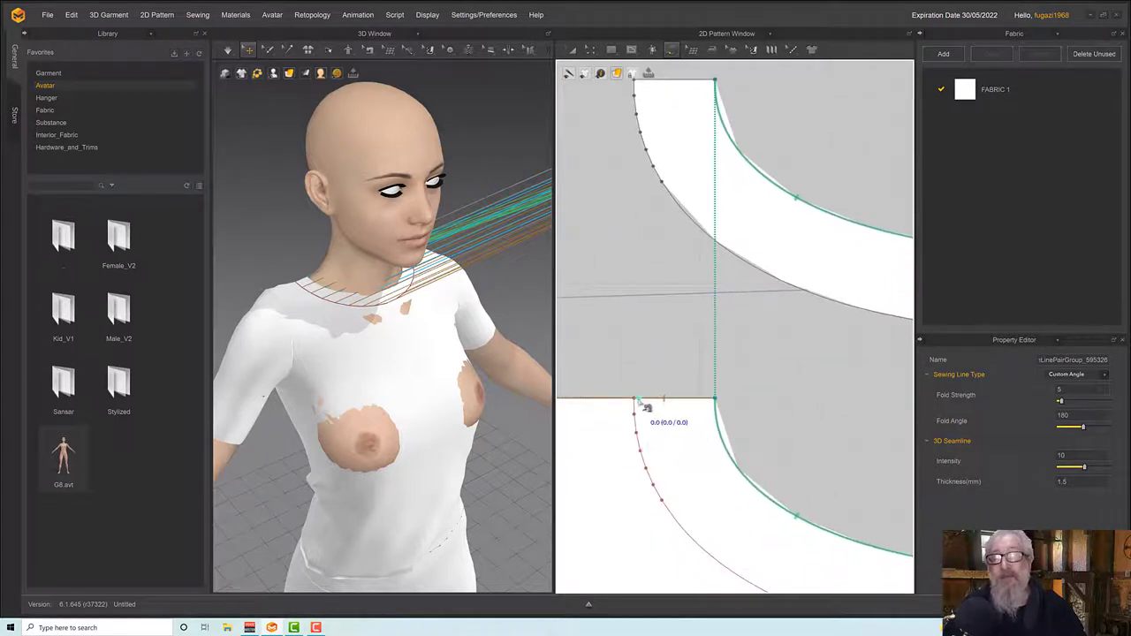
pyautogui.click(634, 399)
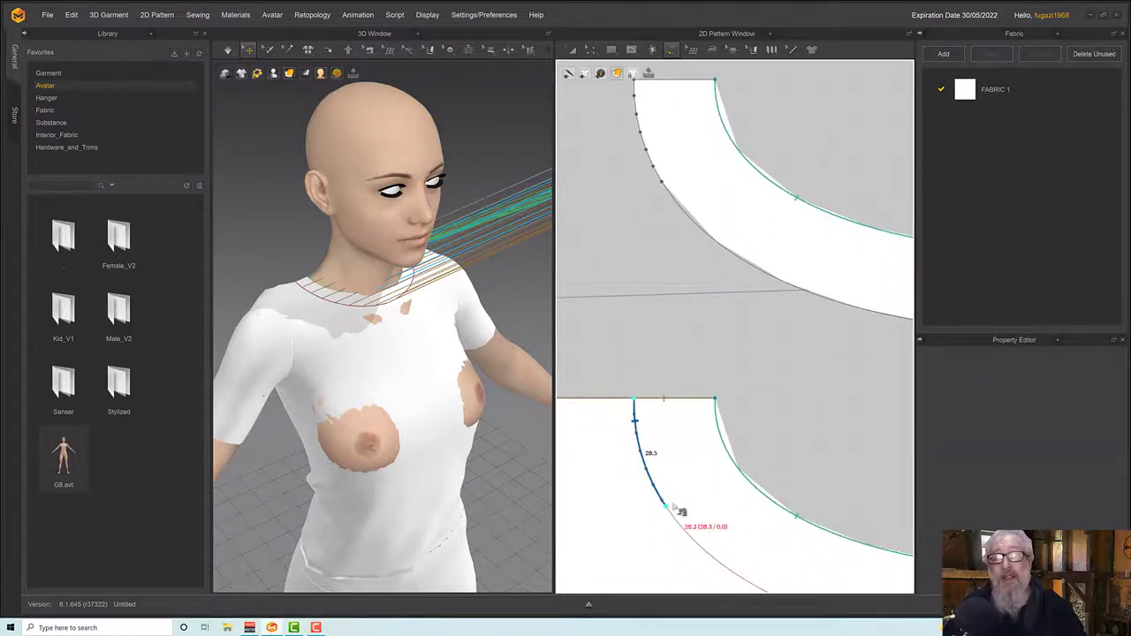
pyautogui.scroll(-4, 667, 502)
pyautogui.moveTo(664, 496); pyautogui.dragTo(468, 450, button='middle')
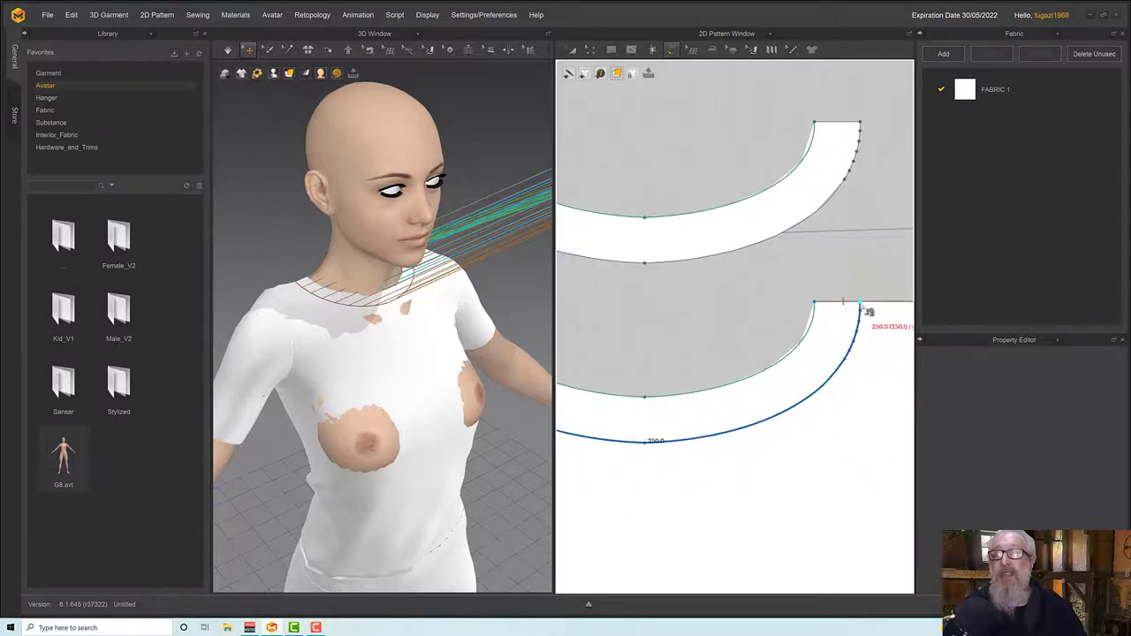
pyautogui.scroll(-2, 781, 322)
pyautogui.moveTo(774, 316); pyautogui.dragTo(842, 369, button='middle')
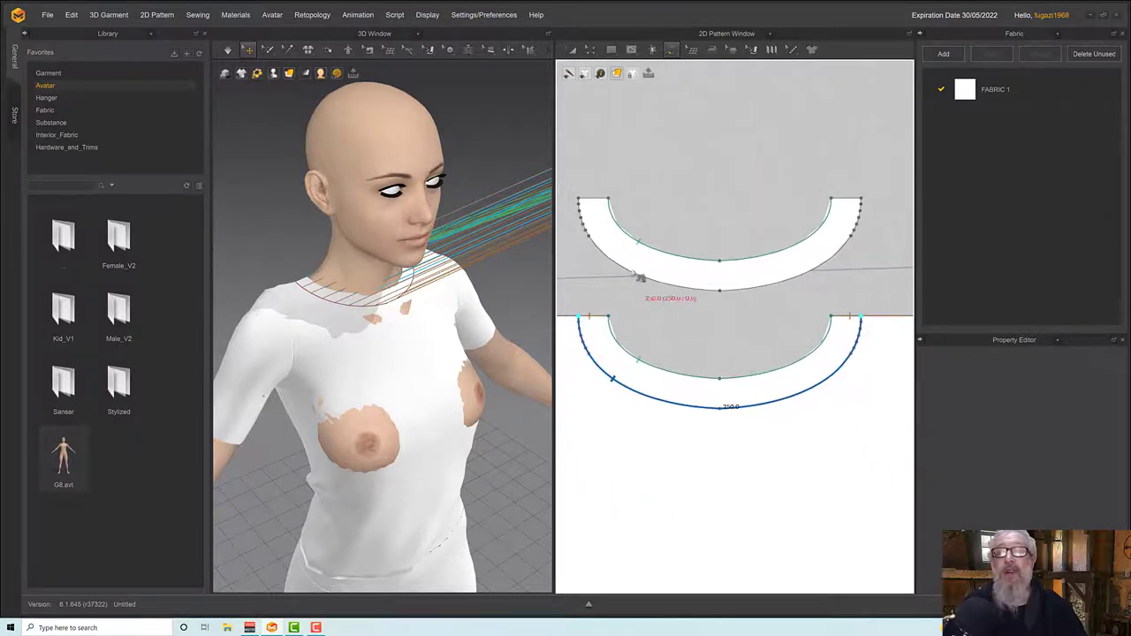
pyautogui.click(583, 207)
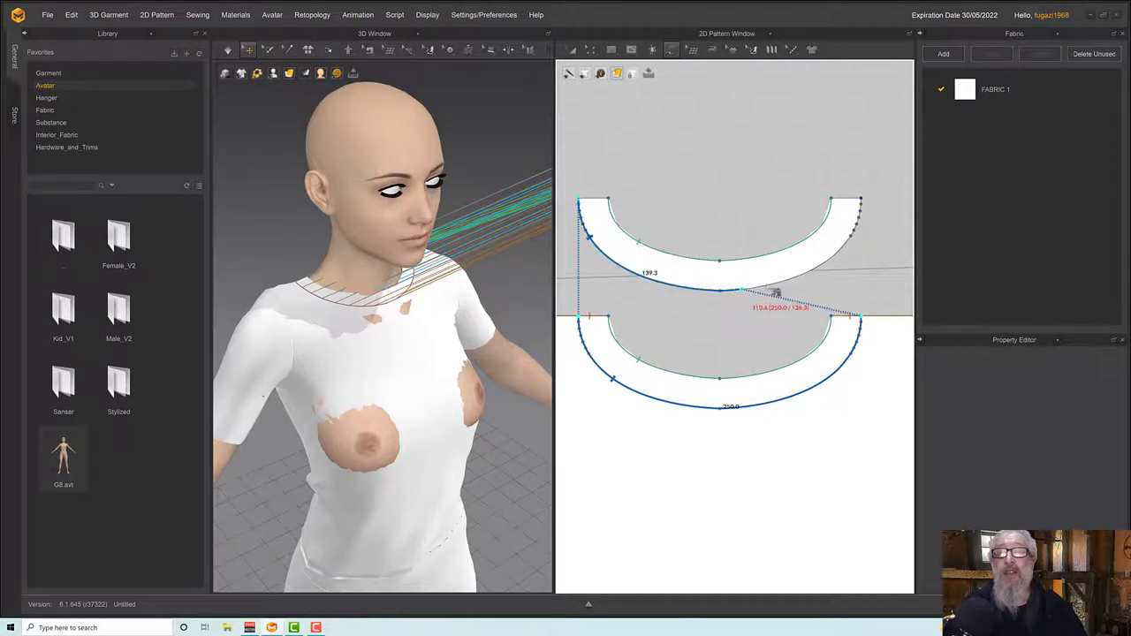
pyautogui.click(865, 205)
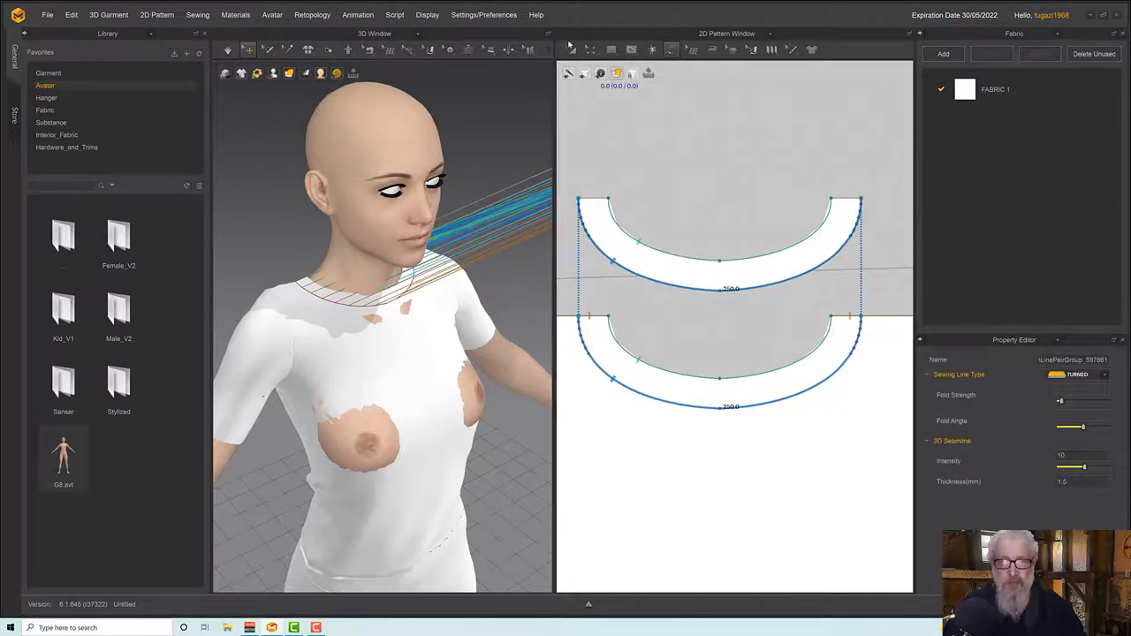
# Superimpose the front neckband onto the front panel's neckline in the 3D view
pyautogui.scroll(-5, 459, 301)
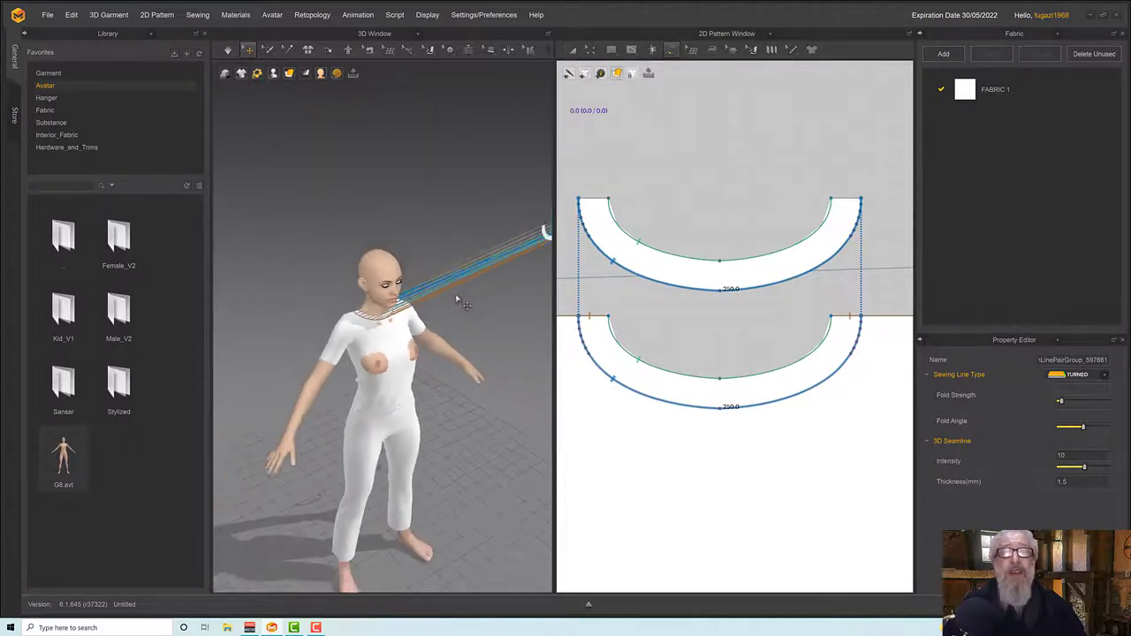
pyautogui.moveTo(457, 300); pyautogui.dragTo(385, 316, button='right')
pyautogui.click(425, 280)
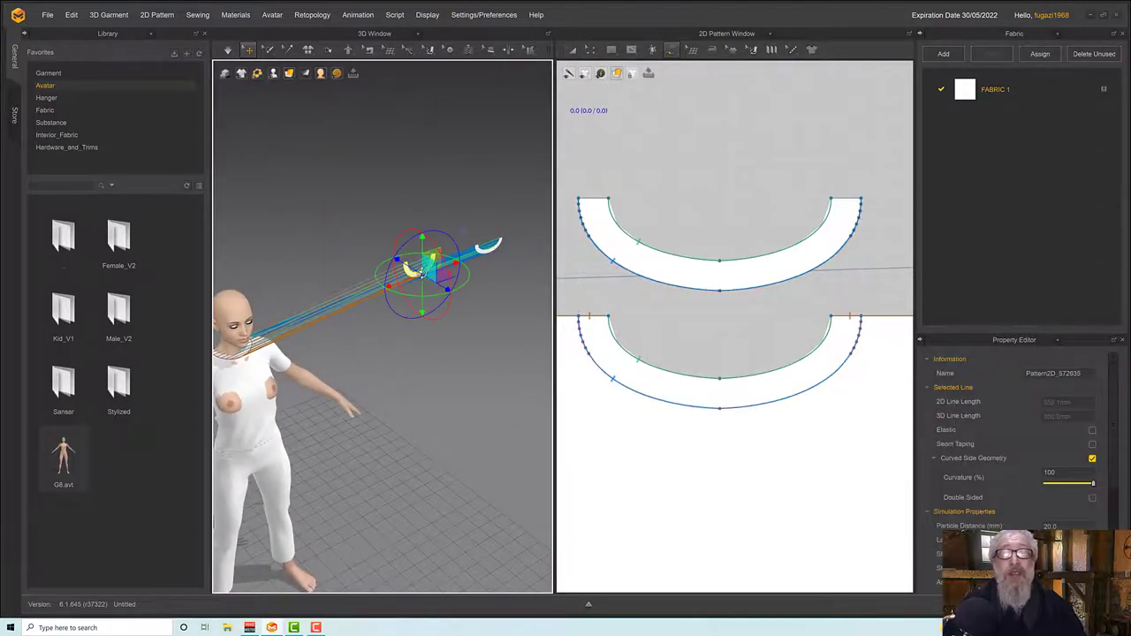
pyautogui.rightClick(422, 274)
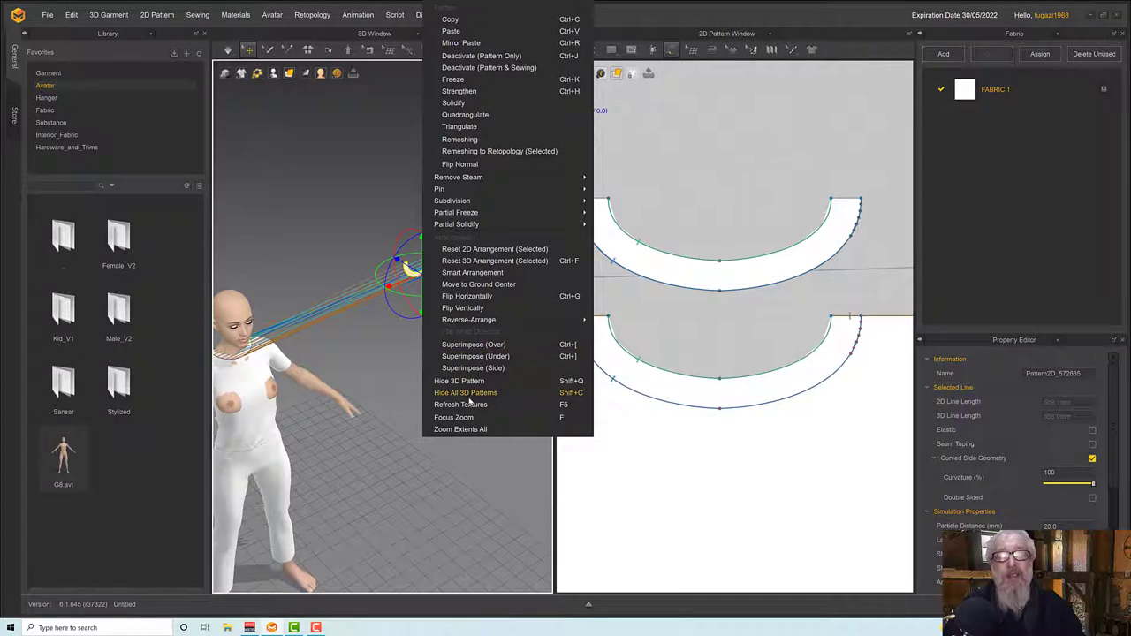
pyautogui.click(466, 354)
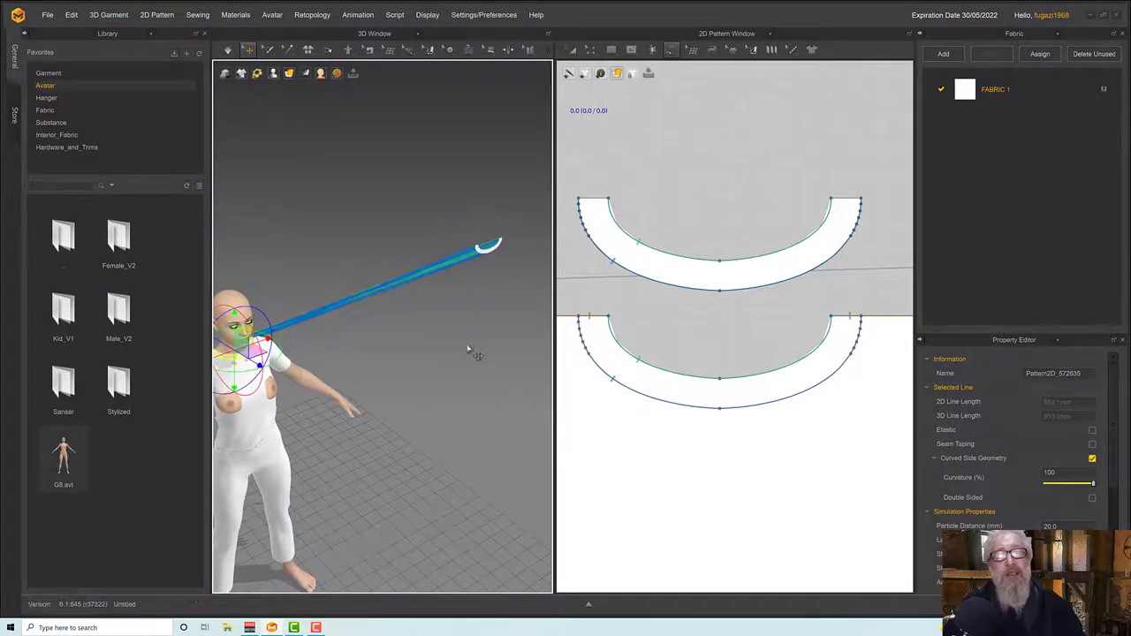
# Superimpose the back neckband onto the back panel's neckline in the 3D view
pyautogui.click(491, 249)
pyautogui.rightClick(488, 251)
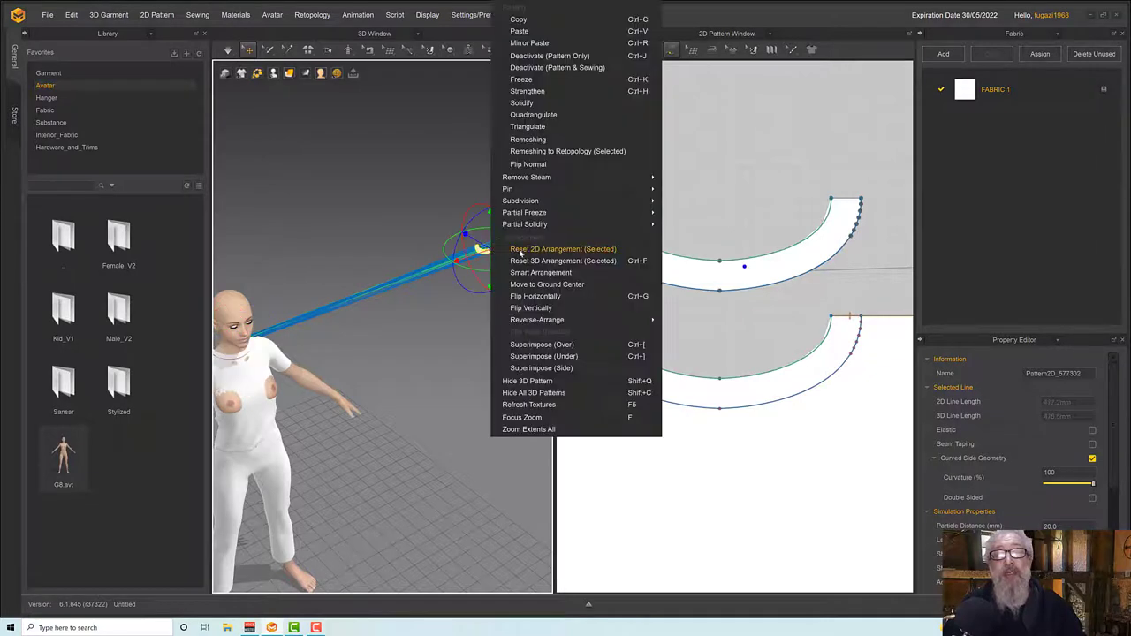
pyautogui.click(534, 307)
pyautogui.moveTo(360, 356); pyautogui.dragTo(394, 339, button='right')
pyautogui.scroll(-3, 456, 416)
pyautogui.scroll(3, 458, 418)
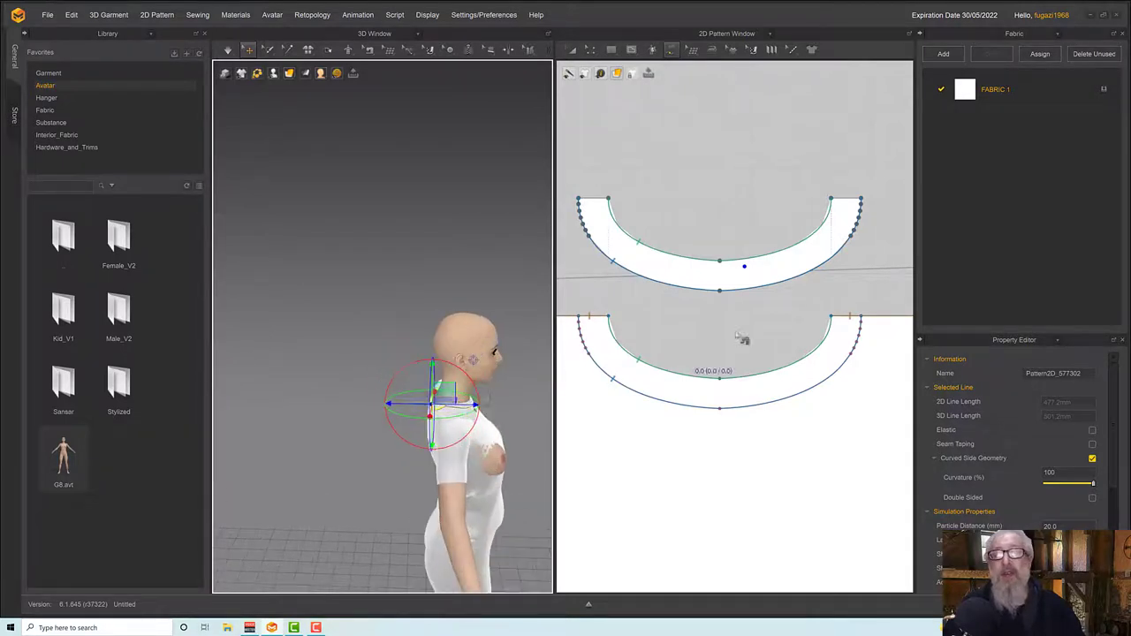
# Sew both short shoulder ends of the front neckband to the matching ends of the back neckband with Segment Sewing
pyautogui.moveTo(742, 338); pyautogui.dragTo(939, 359, button='middle')
pyautogui.scroll(-5, 805, 351)
pyautogui.scroll(3, 804, 351)
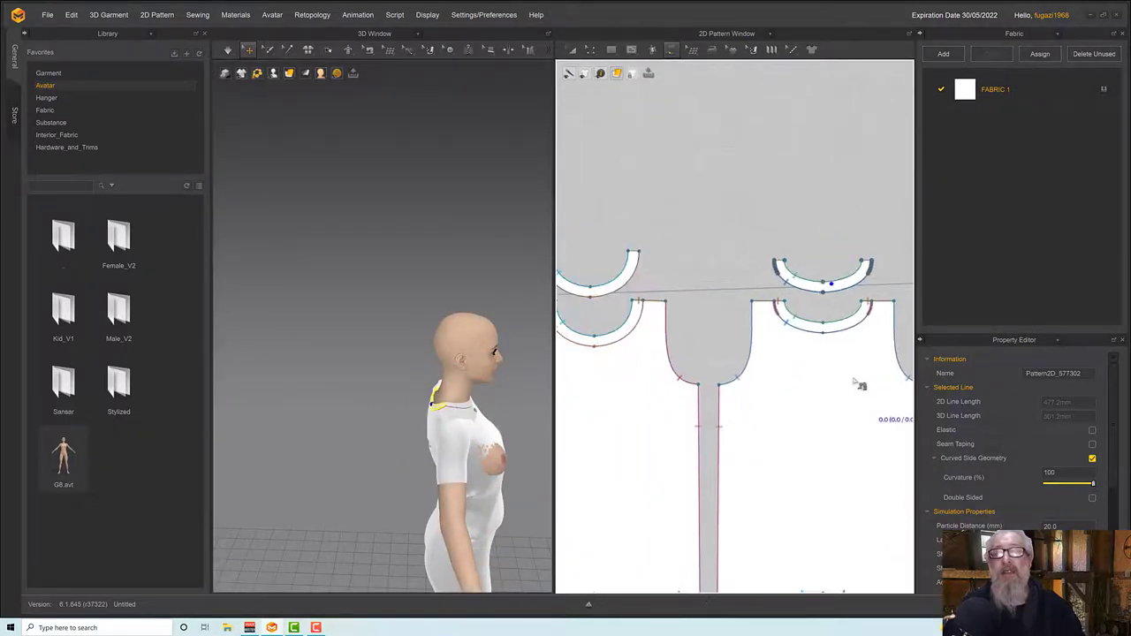
pyautogui.click(670, 50)
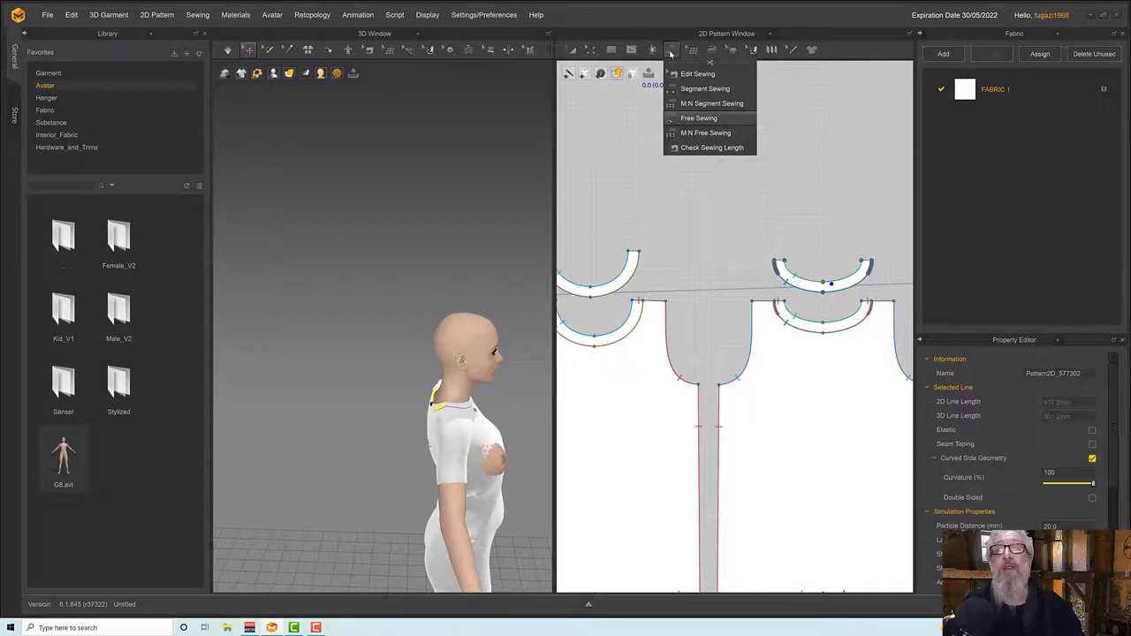
pyautogui.click(705, 88)
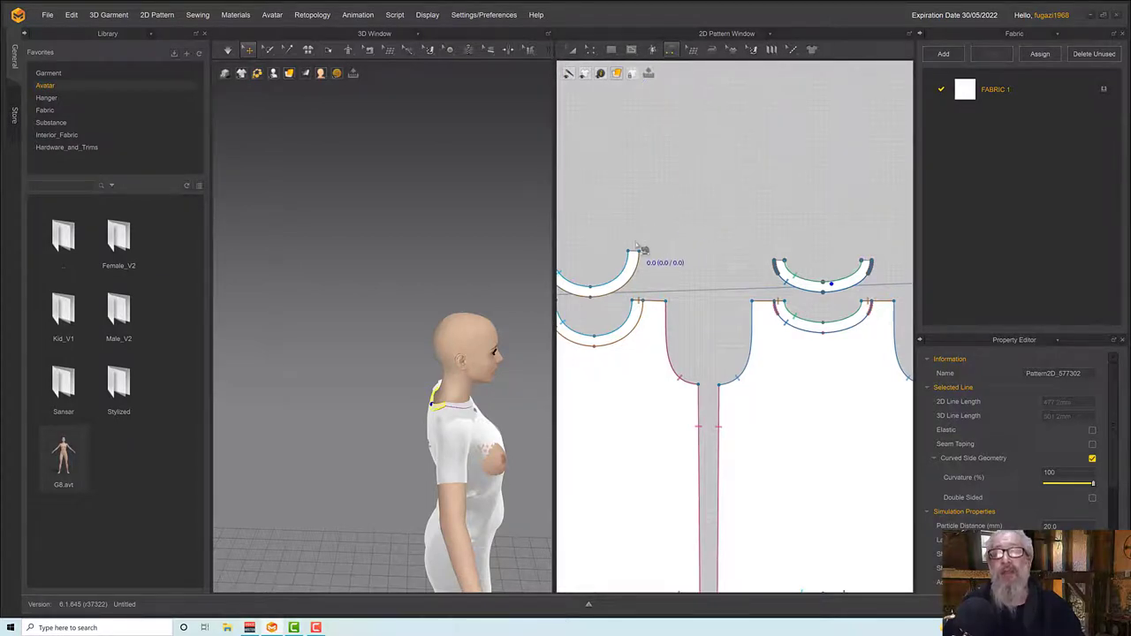
pyautogui.click(641, 251)
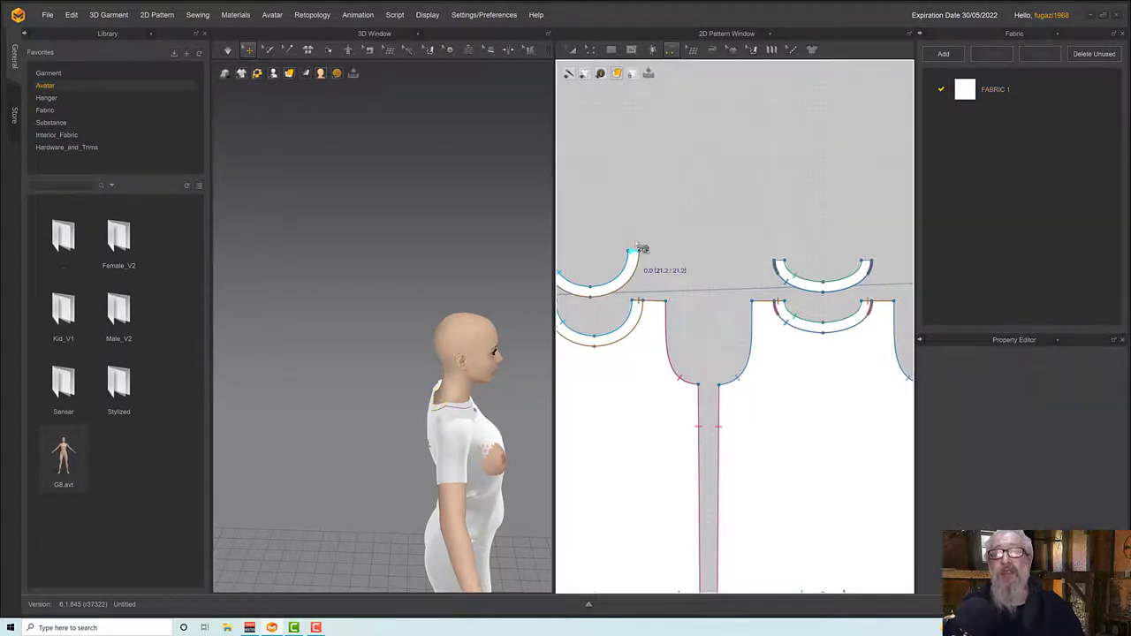
pyautogui.click(785, 261)
pyautogui.moveTo(757, 229); pyautogui.dragTo(892, 219, button='middle')
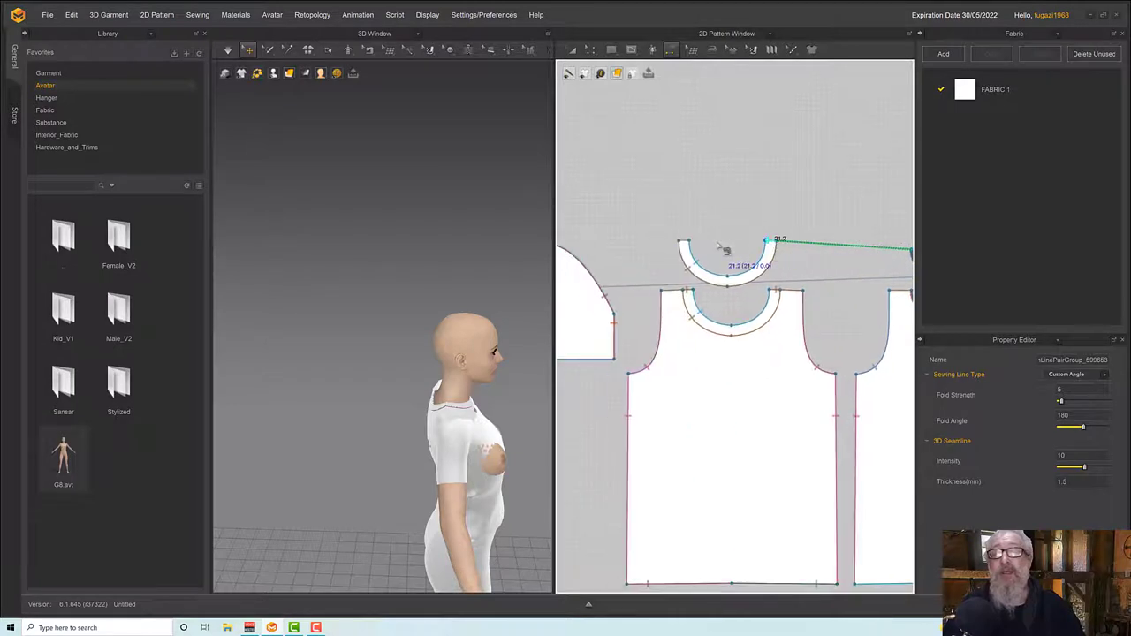
pyautogui.click(685, 243)
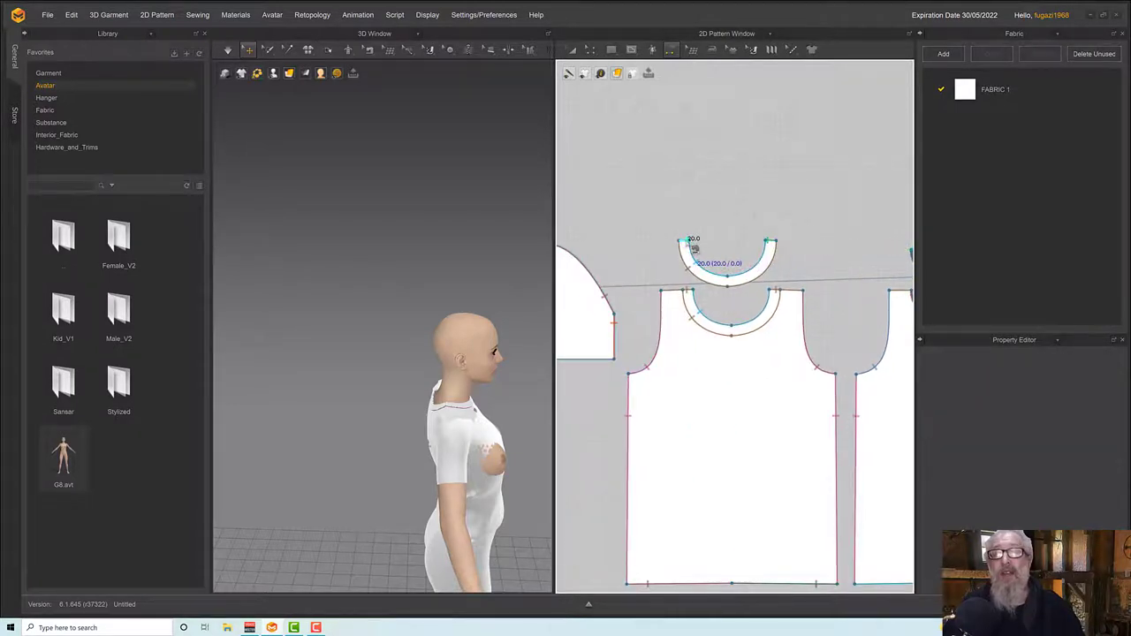
pyautogui.moveTo(747, 209); pyautogui.dragTo(582, 218, button='middle')
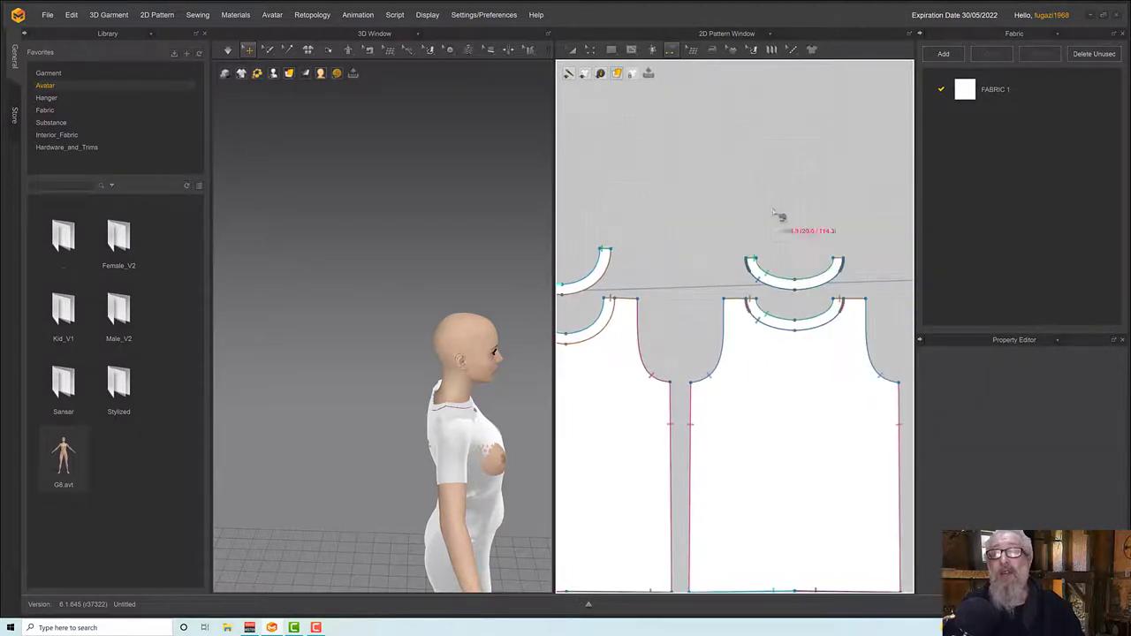
pyautogui.click(835, 258)
# Simulate the garment so the sewn neckbands are drawn onto the shirt, and inspect the neck area
pyautogui.scroll(10, 539, 416)
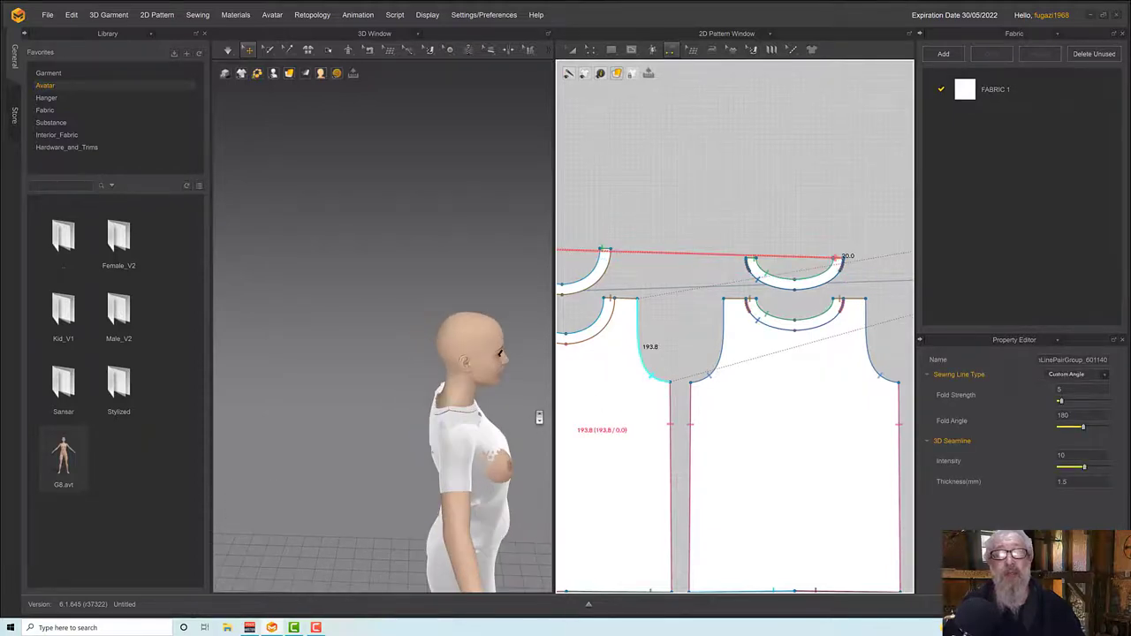
pyautogui.scroll(-2, 444, 340)
pyautogui.scroll(2, 444, 340)
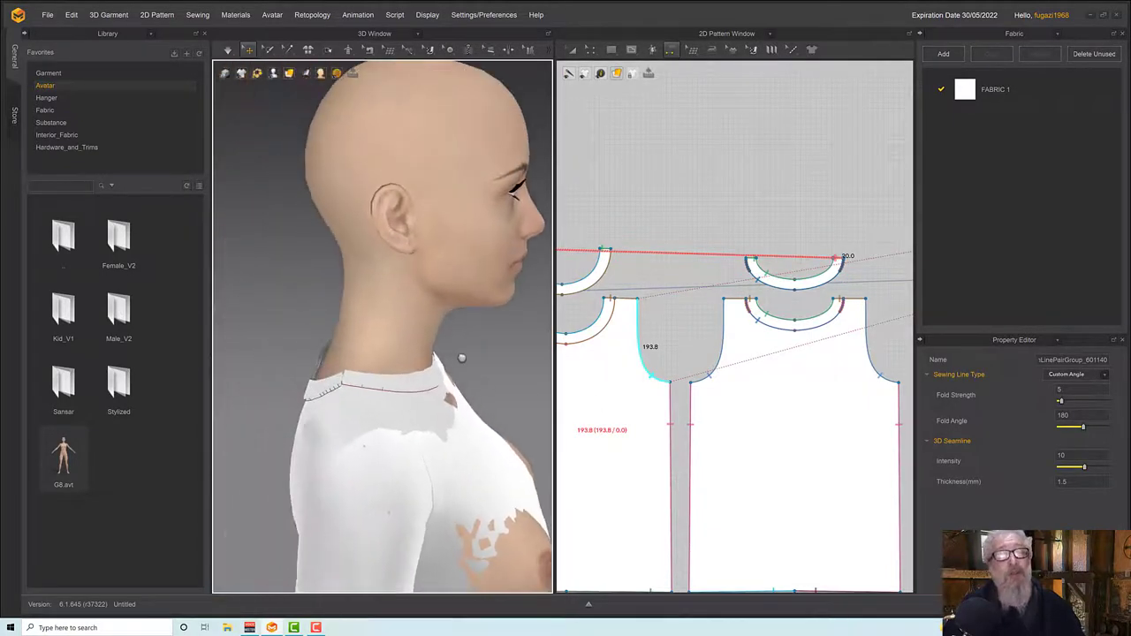
pyautogui.press('space')
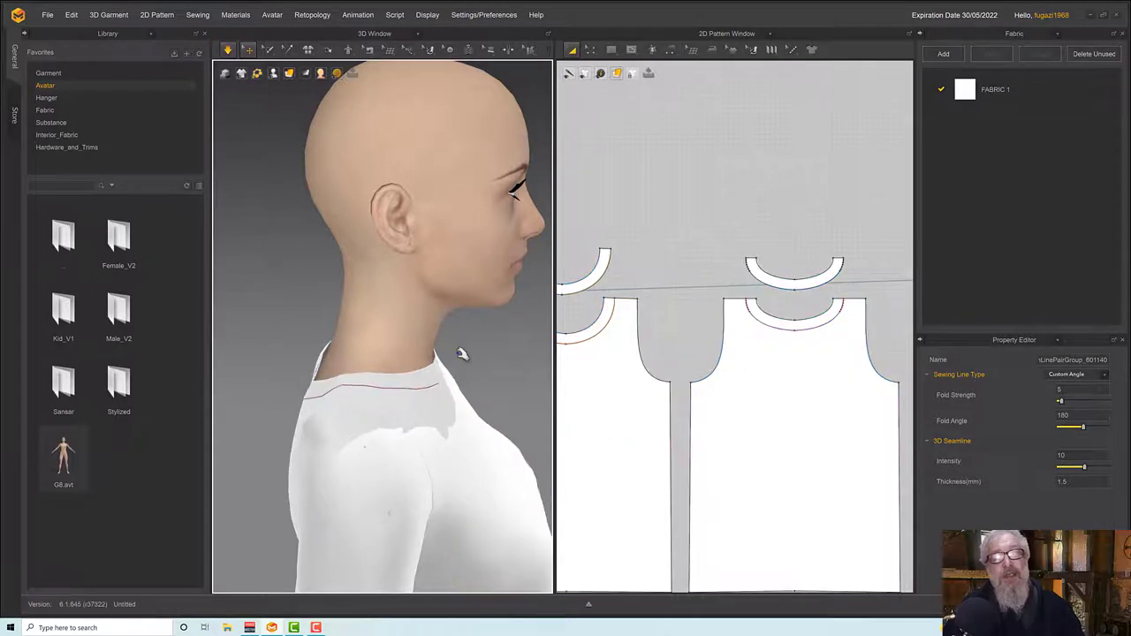
pyautogui.moveTo(446, 360); pyautogui.dragTo(542, 436, button='right')
pyautogui.moveTo(528, 494); pyautogui.dragTo(483, 350, button='right')
pyautogui.scroll(4, 366, 329)
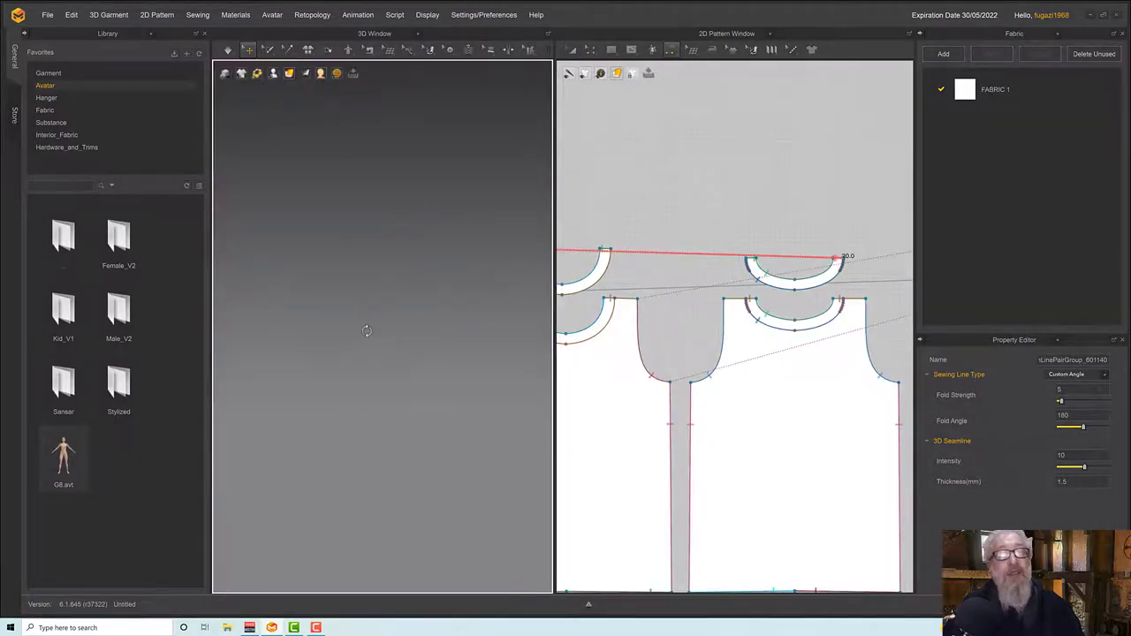
pyautogui.scroll(-4, 350, 333)
# Pull the shirt into place around the avatar's neckline and front during the simulation
pyautogui.moveTo(358, 341); pyautogui.dragTo(467, 374)
pyautogui.moveTo(411, 429); pyautogui.dragTo(500, 555)
pyautogui.moveTo(459, 434); pyautogui.dragTo(515, 336, button='right')
pyautogui.moveTo(500, 299)
pyautogui.mouseDown()
pyautogui.moveTo(494, 262)
pyautogui.moveTo(510, 309)
pyautogui.mouseUp()
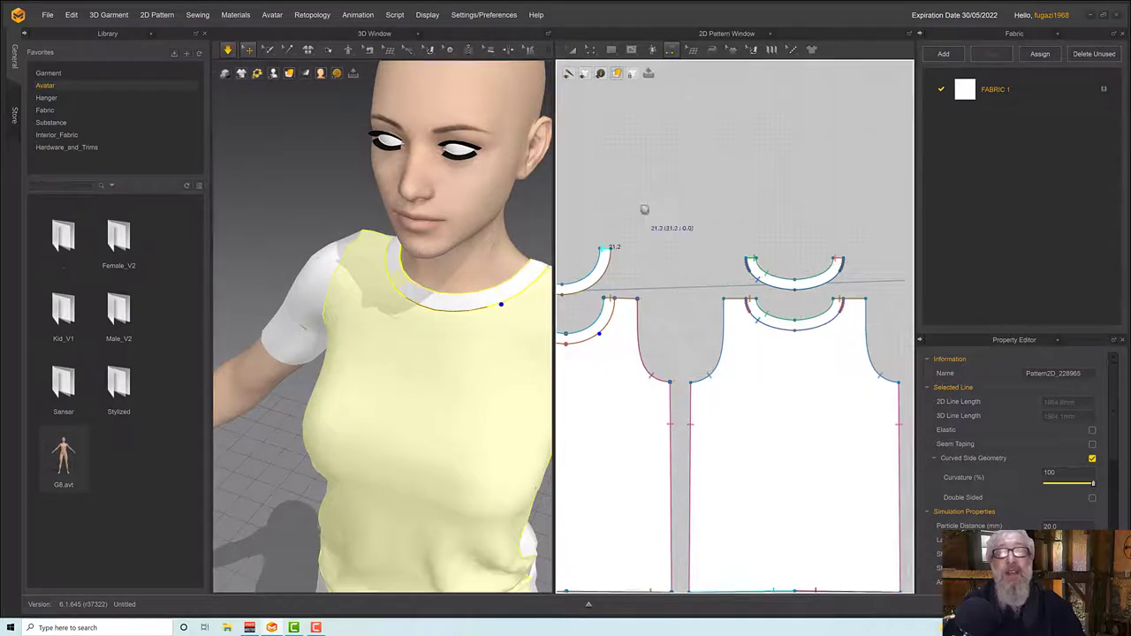
# Offset the front neckband's inner and outer curved edges as internal lines at a 1 mm distance with Extend on
pyautogui.scroll(3, 643, 209)
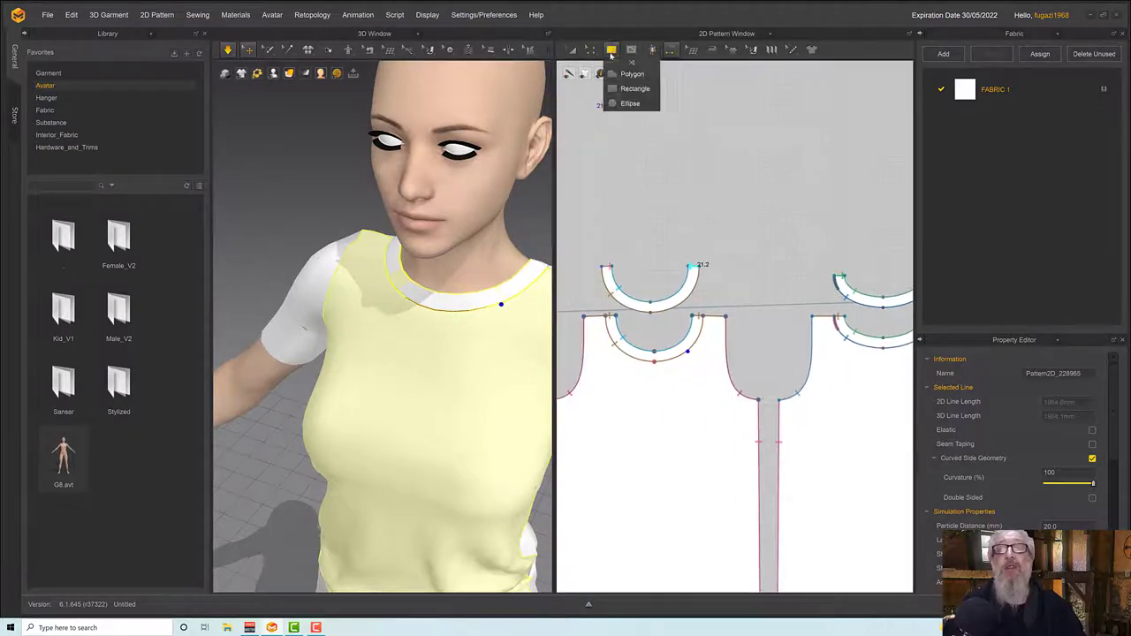
pyautogui.click(591, 53)
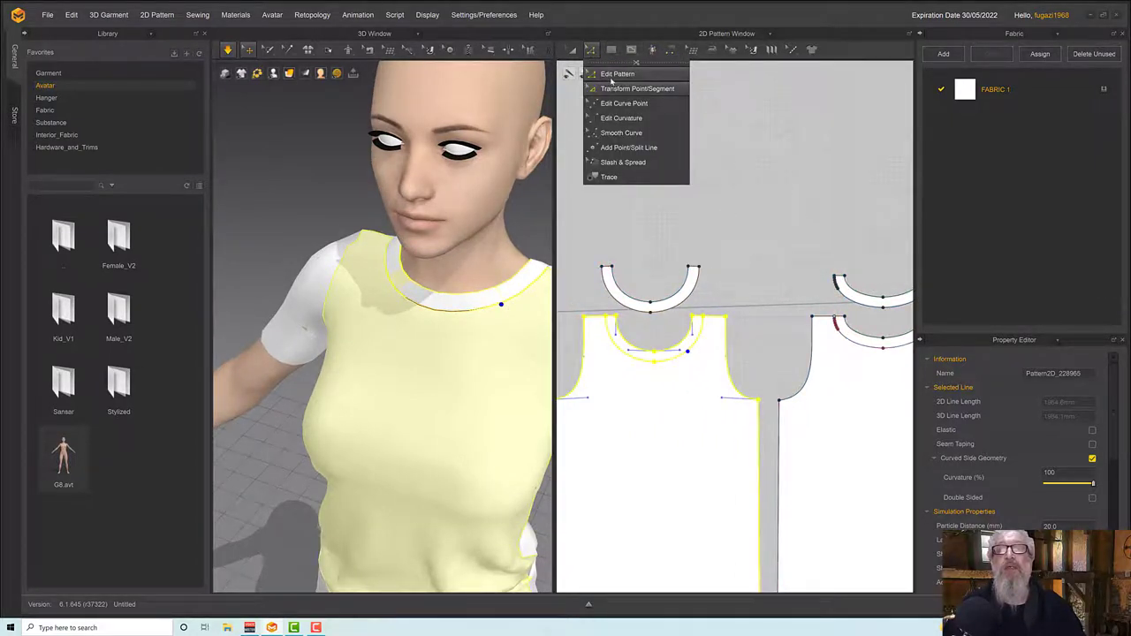
pyautogui.click(643, 315)
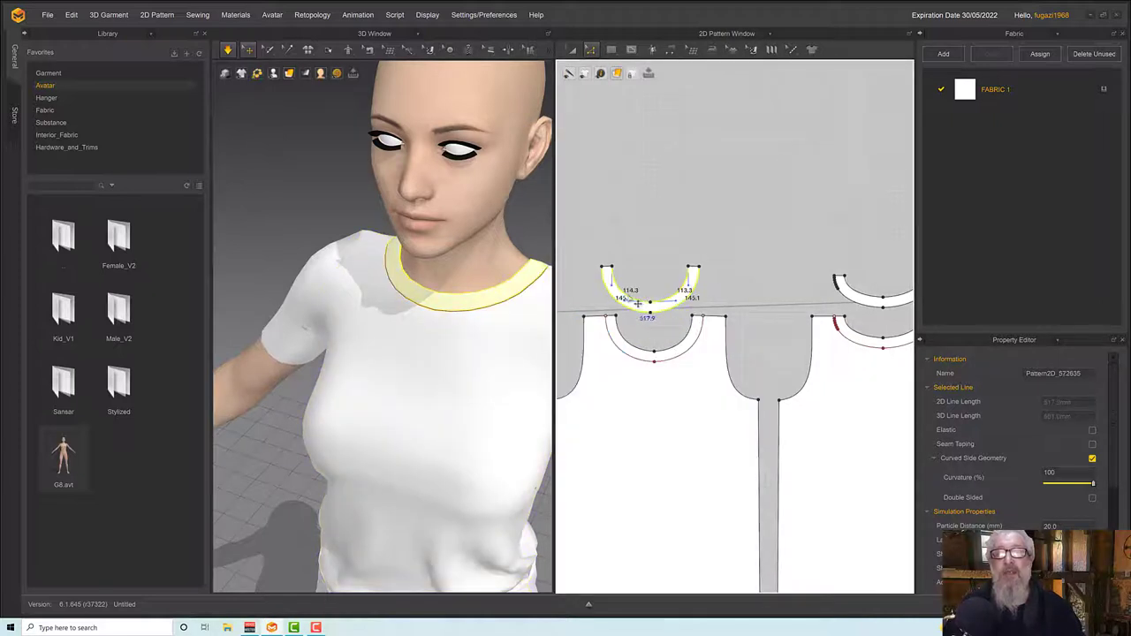
pyautogui.rightClick(639, 302)
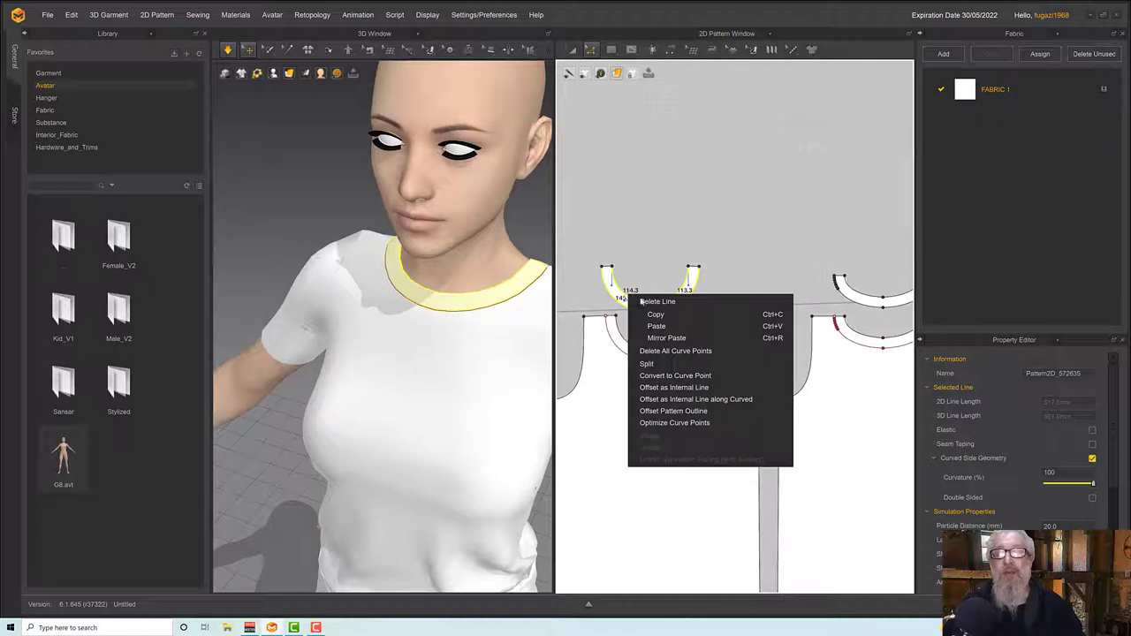
pyautogui.click(674, 388)
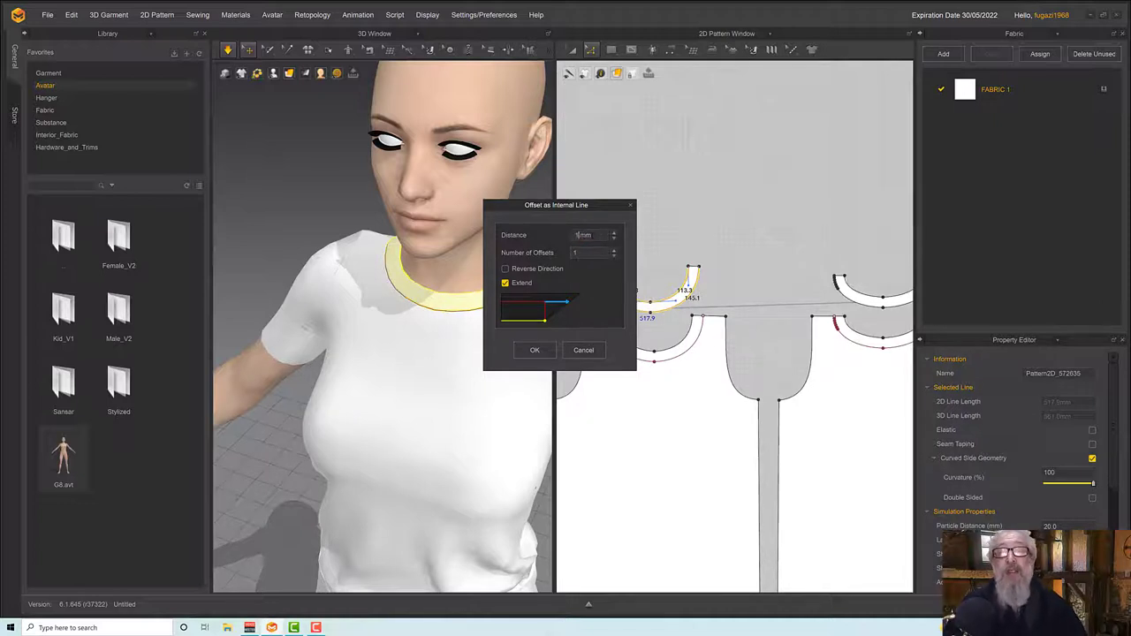
pyautogui.click(530, 350)
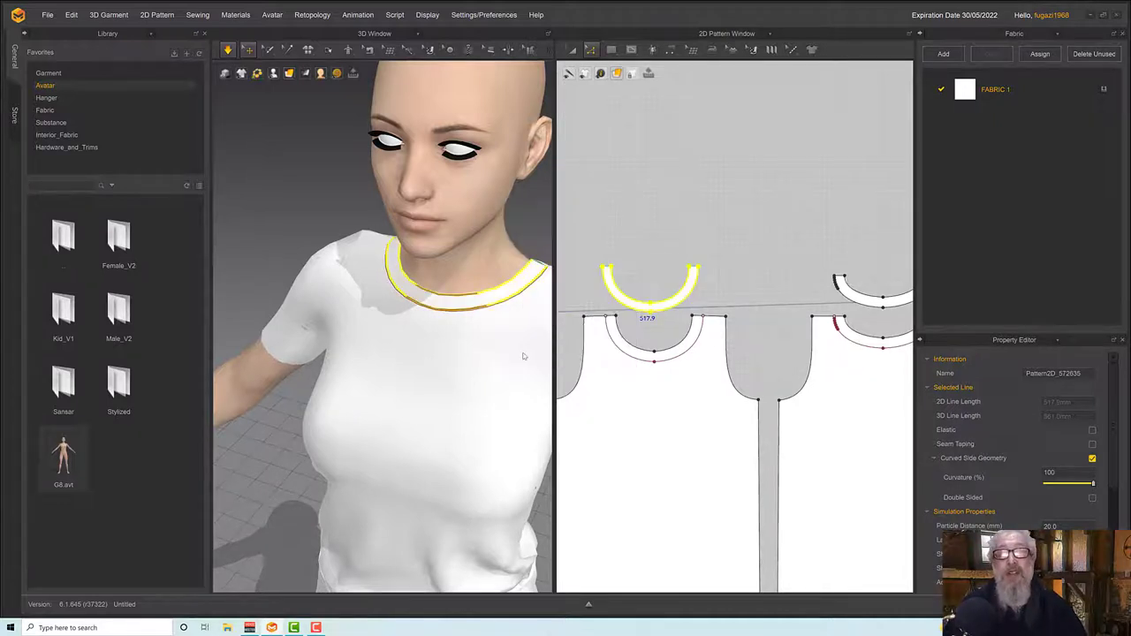
# Stop the simulation and examine the neckband around the side and back of the avatar's neck
pyautogui.click(485, 326)
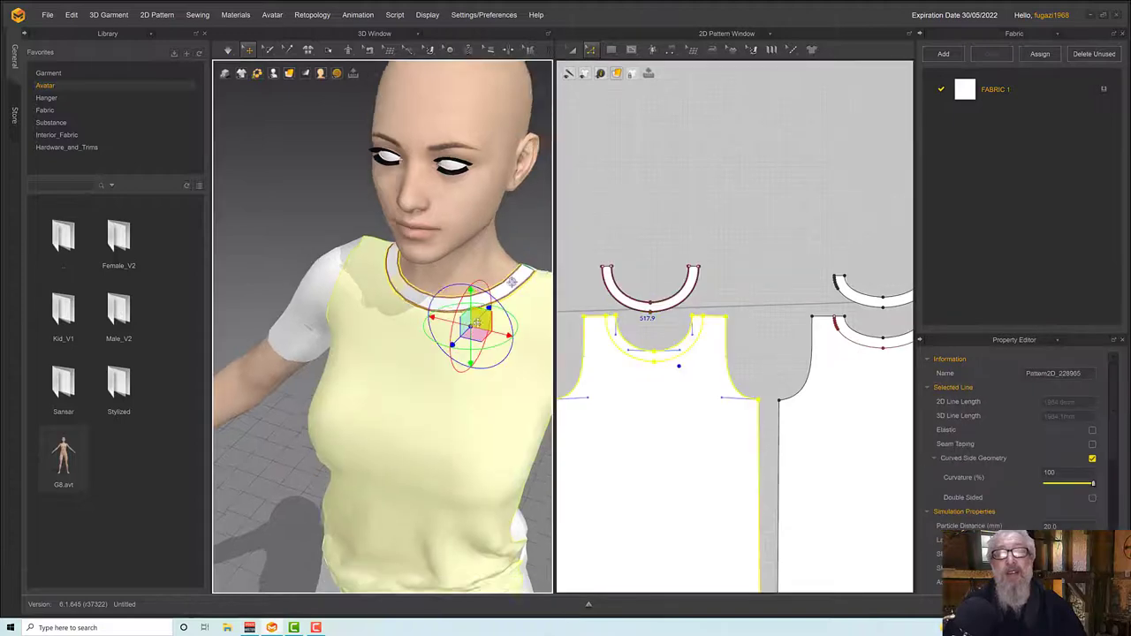
pyautogui.scroll(2, 546, 281)
pyautogui.moveTo(454, 315); pyautogui.dragTo(404, 310, button='right')
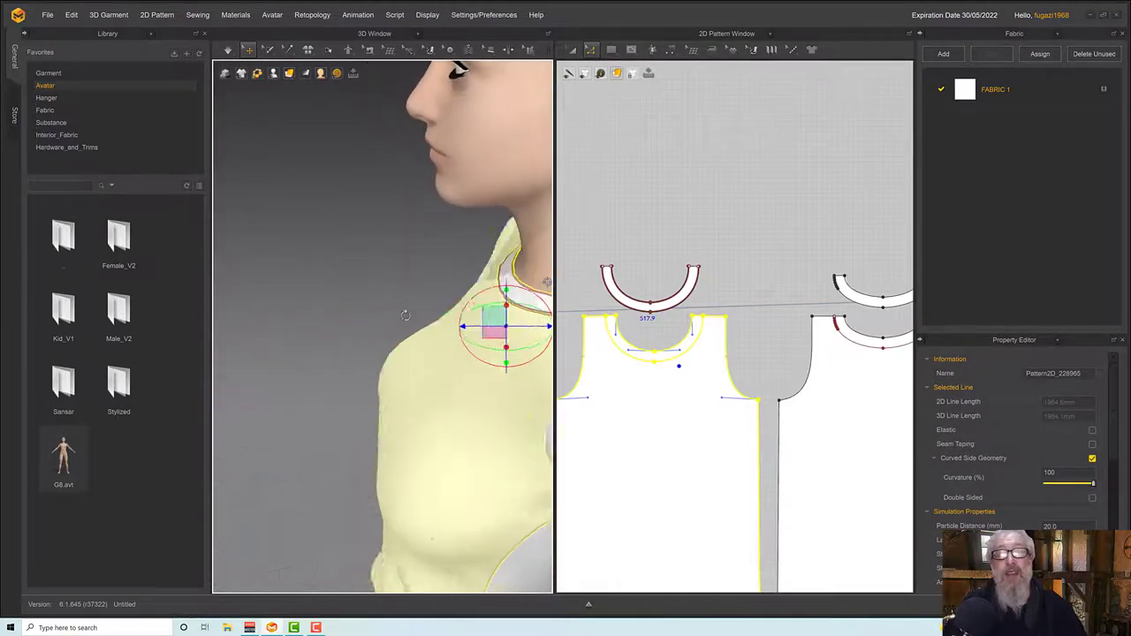
pyautogui.moveTo(391, 310); pyautogui.dragTo(218, 305, button='middle')
pyautogui.moveTo(424, 342); pyautogui.dragTo(408, 329, button='right')
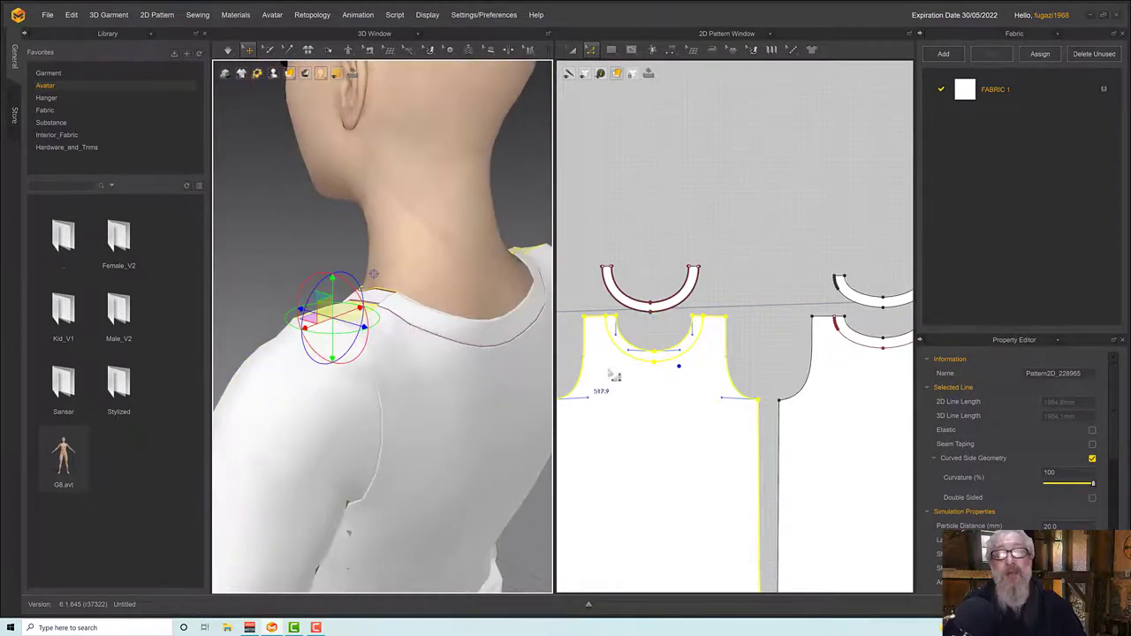
# Offset every segment of the back neckband's outer edge as two internal lines at a 1 mm distance with Extend on
pyautogui.click(857, 305)
pyautogui.scroll(-3, 795, 283)
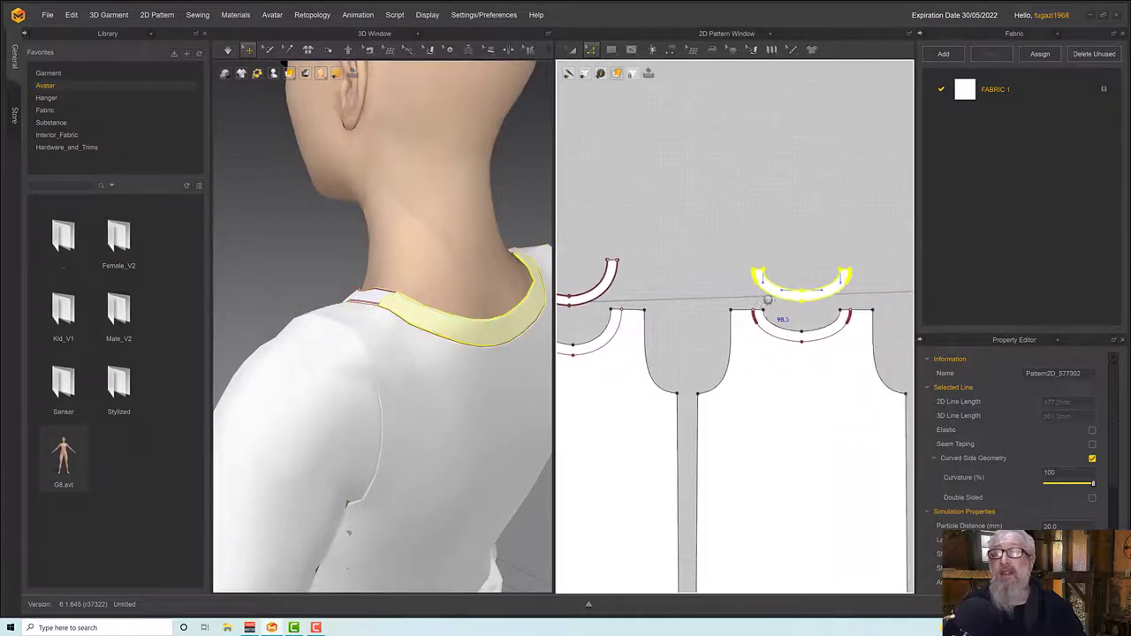
pyautogui.scroll(4, 795, 283)
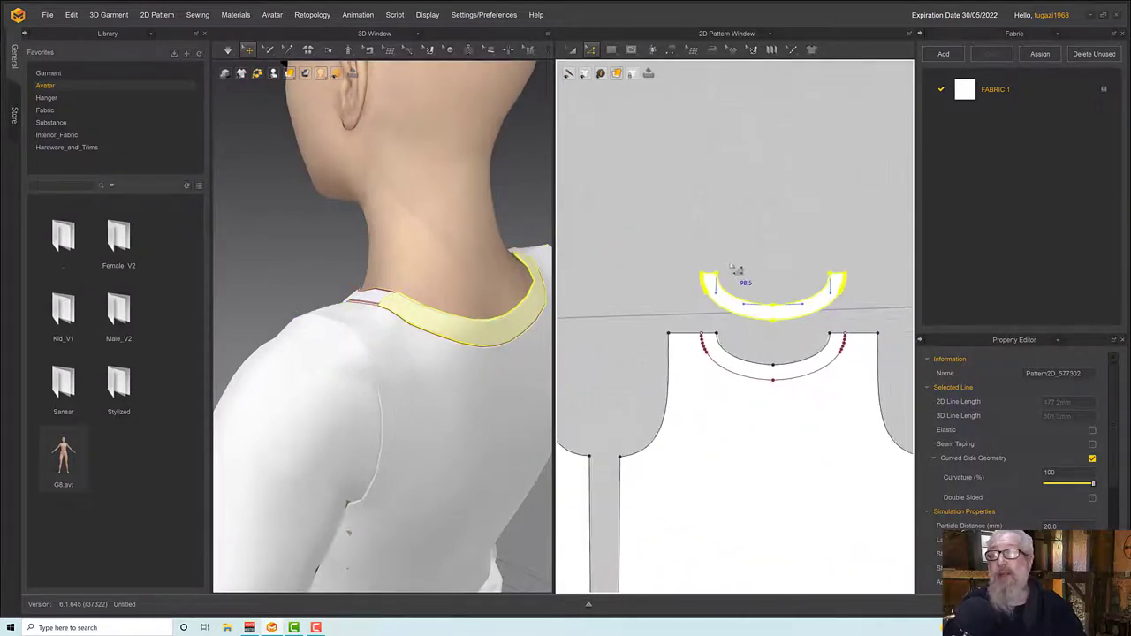
pyautogui.click(745, 299)
pyautogui.scroll(6, 699, 299)
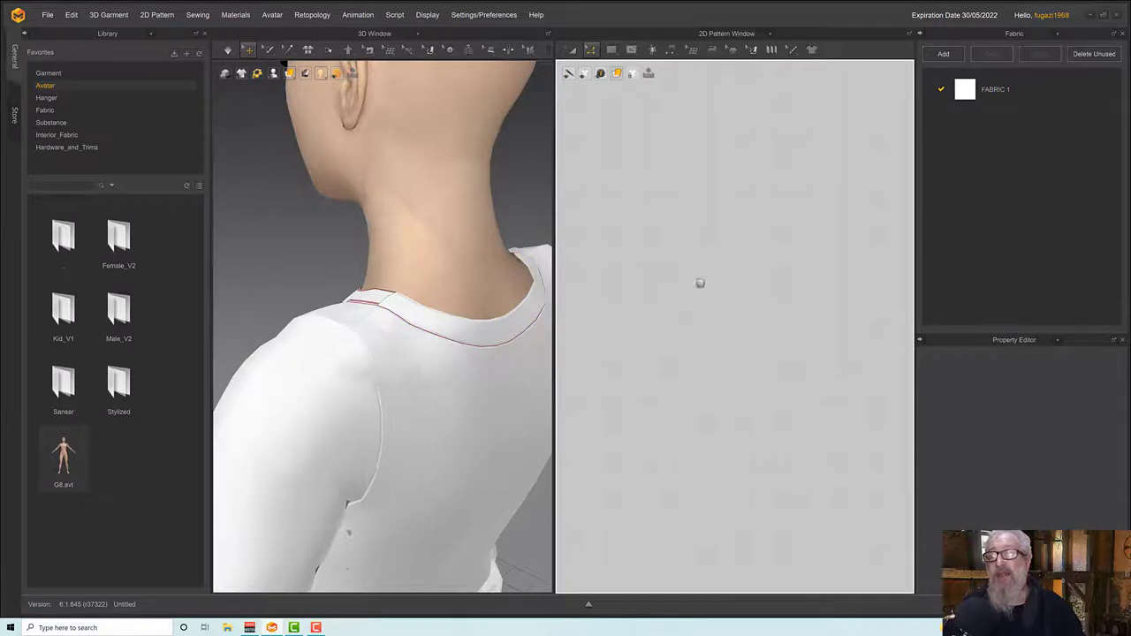
pyautogui.scroll(-3, 698, 298)
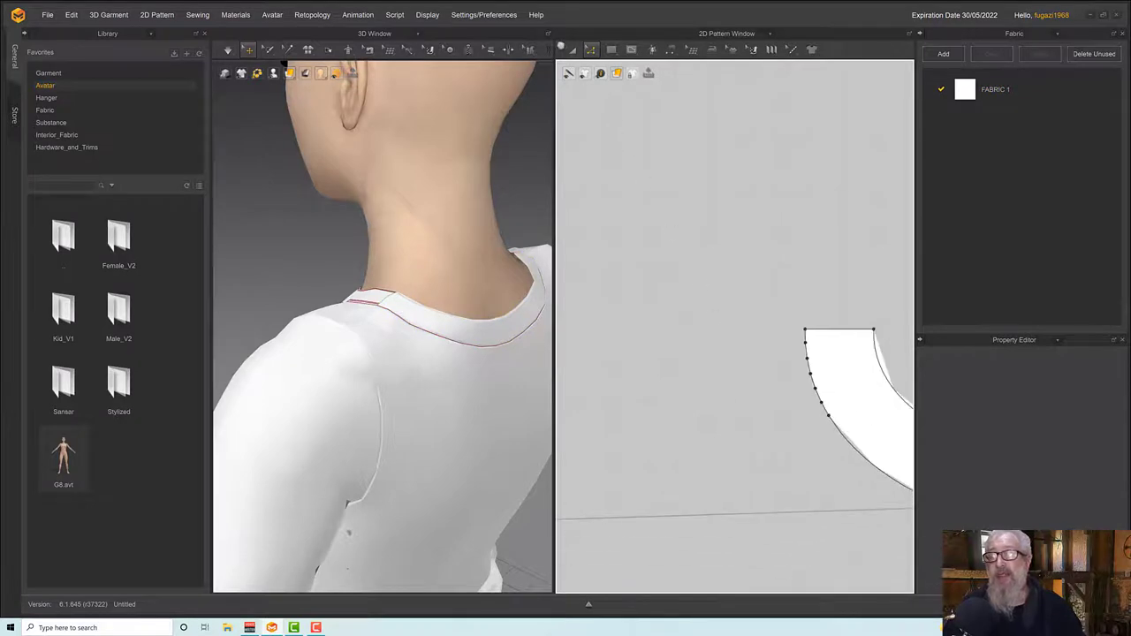
pyautogui.click(805, 346)
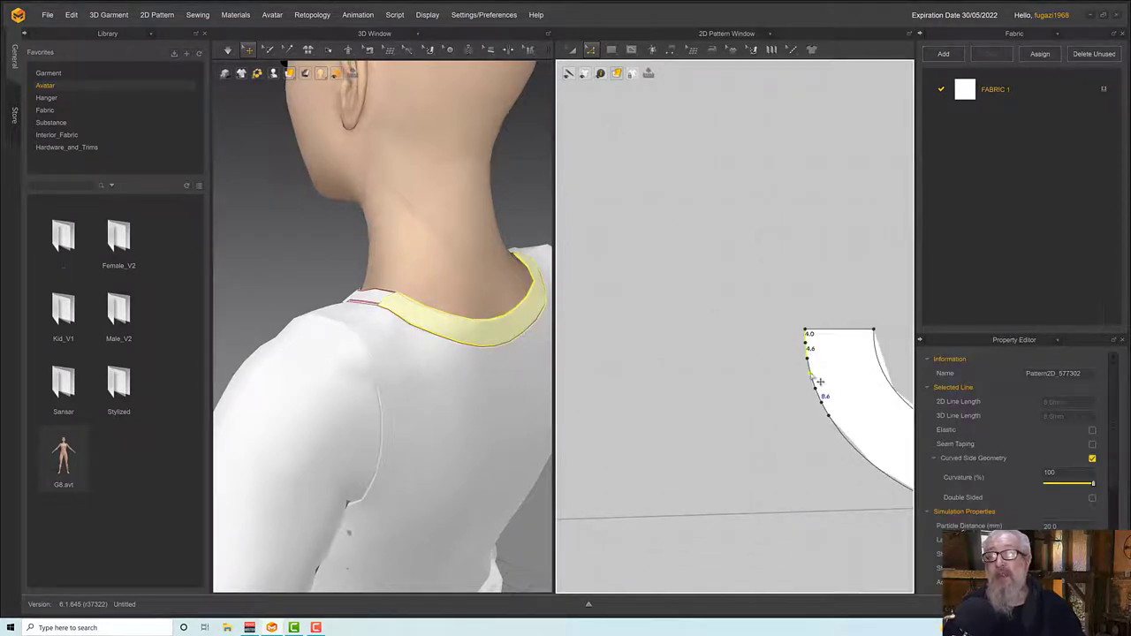
pyautogui.keyDown('shift'); pyautogui.click(818, 382); pyautogui.keyUp('shift')
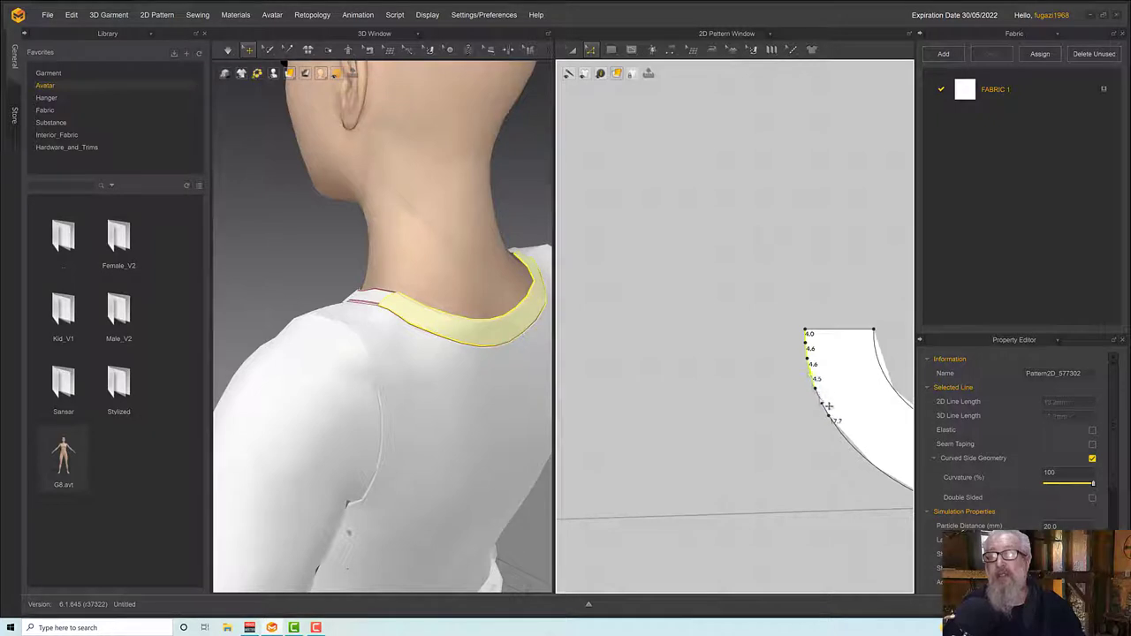
pyautogui.keyDown('shift'); pyautogui.click(837, 430); pyautogui.keyUp('shift')
pyautogui.moveTo(799, 447); pyautogui.dragTo(295, 307, button='middle')
pyautogui.moveTo(821, 293); pyautogui.dragTo(750, 329, button='middle')
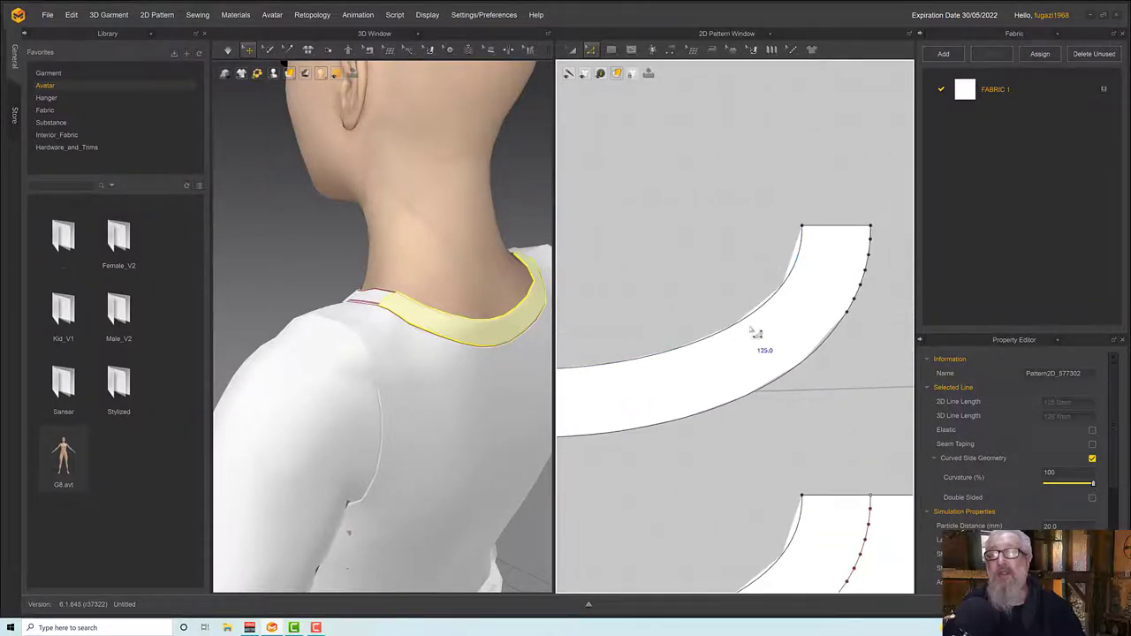
pyautogui.click(832, 351)
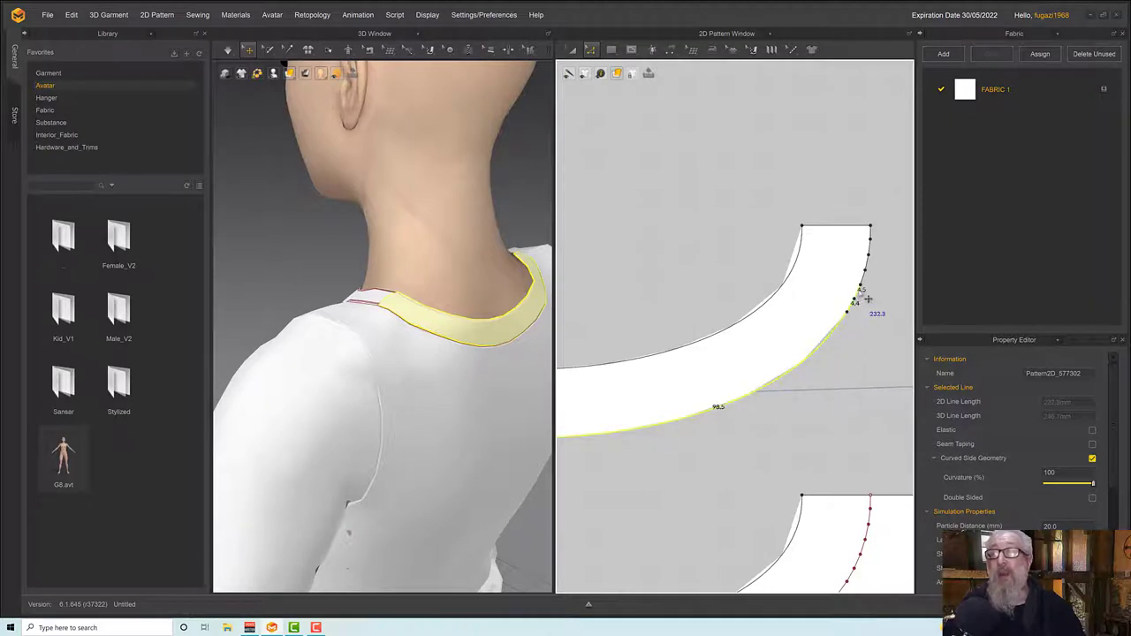
pyautogui.rightClick(874, 233)
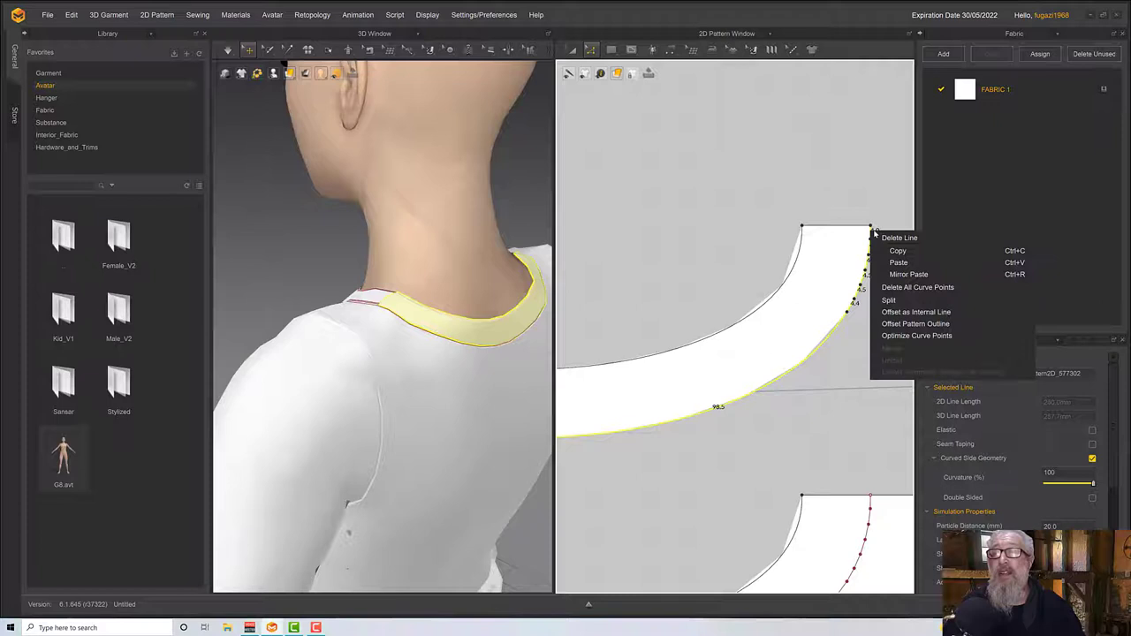
pyautogui.click(892, 313)
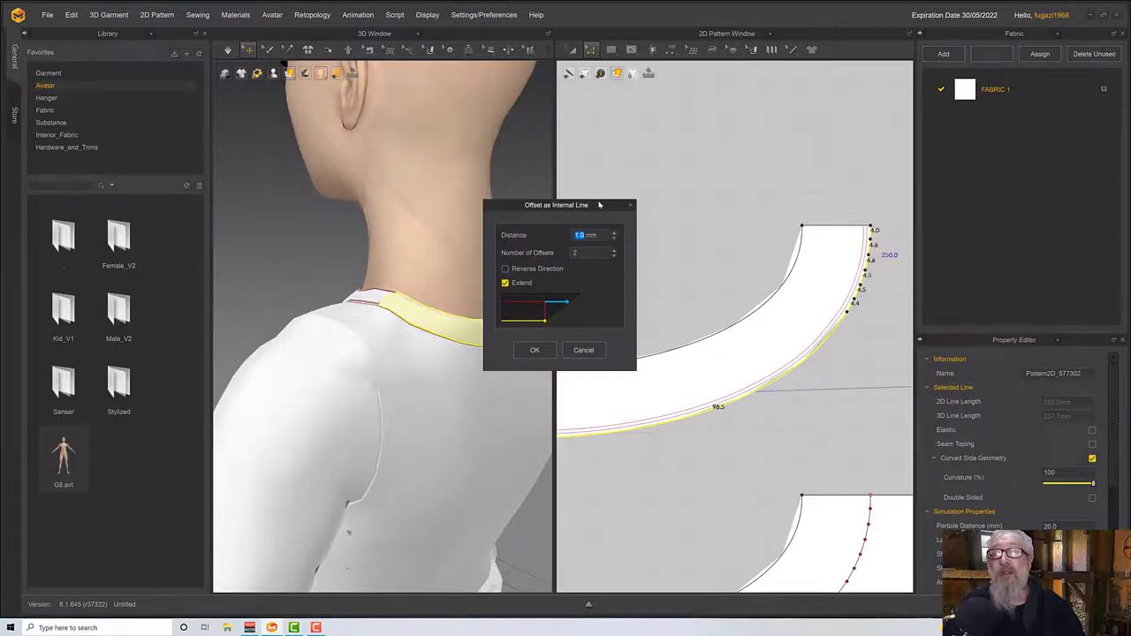
pyautogui.click(533, 349)
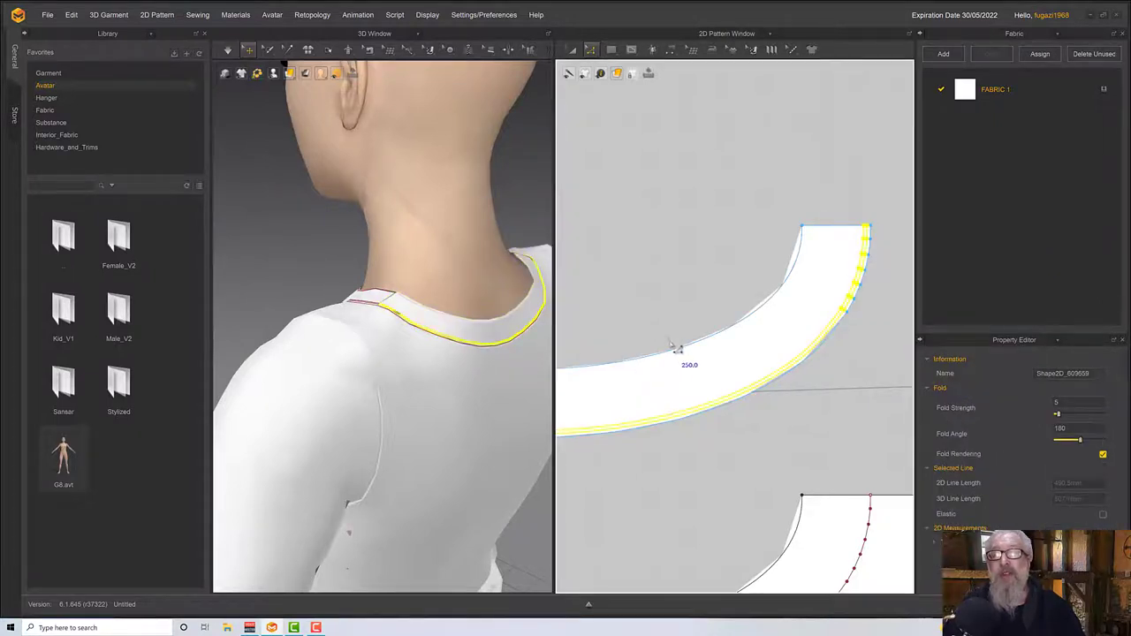
# Offset both halves of the back neckband's inner curve as two internal lines at a 1 mm distance
pyautogui.click(669, 343)
pyautogui.click(685, 344)
pyautogui.moveTo(655, 292); pyautogui.dragTo(910, 253, button='middle')
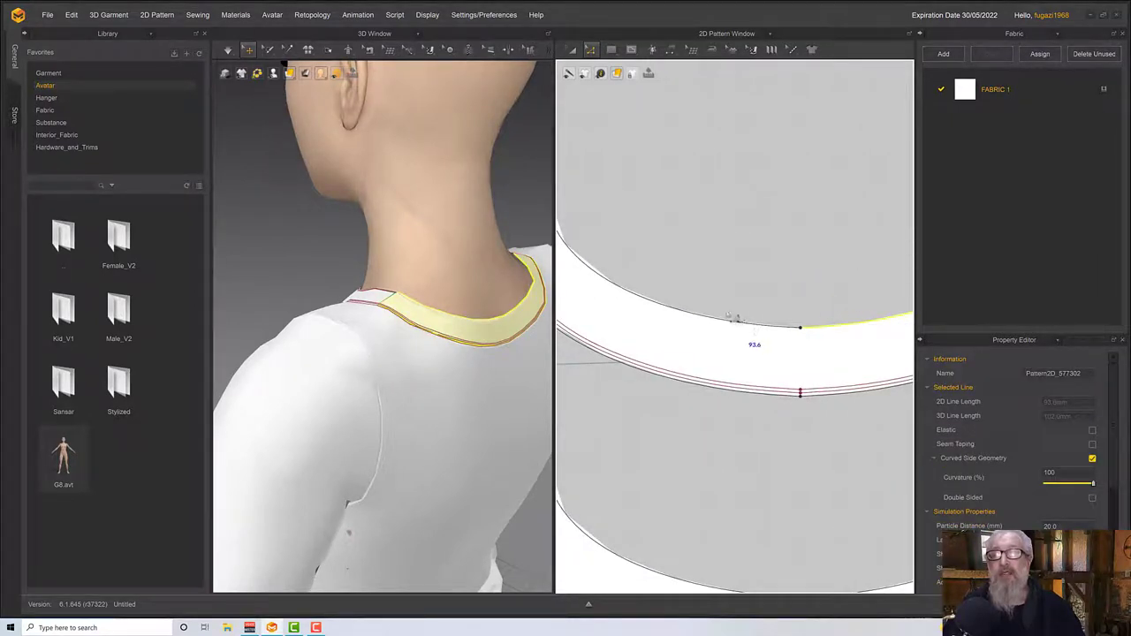
pyautogui.click(730, 319)
pyautogui.click(723, 327)
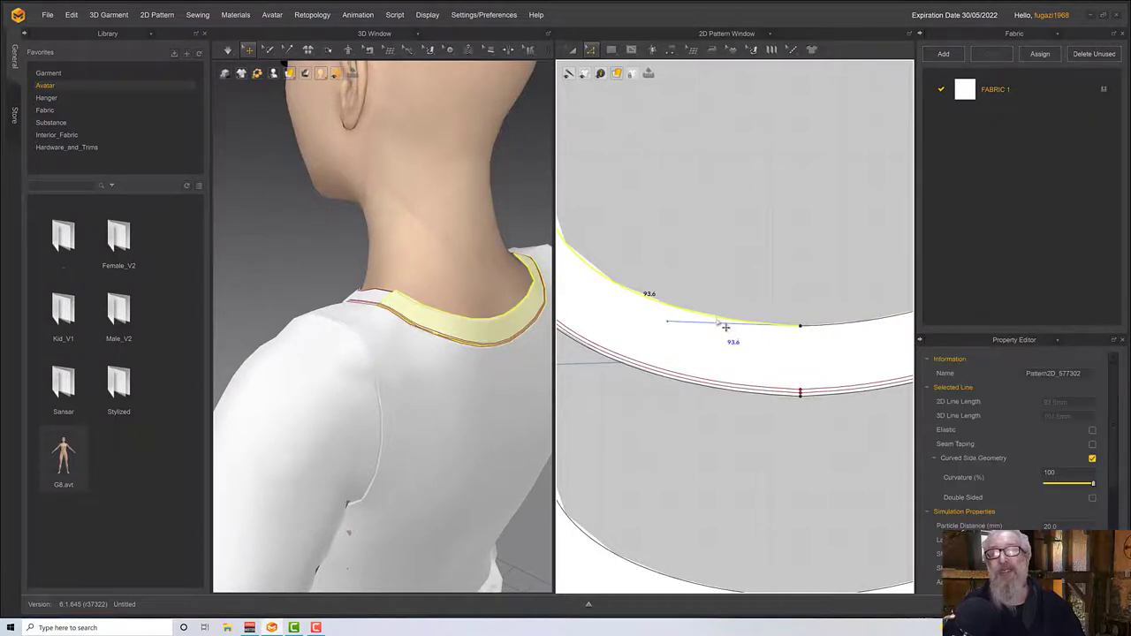
pyautogui.moveTo(730, 331); pyautogui.dragTo(731, 331)
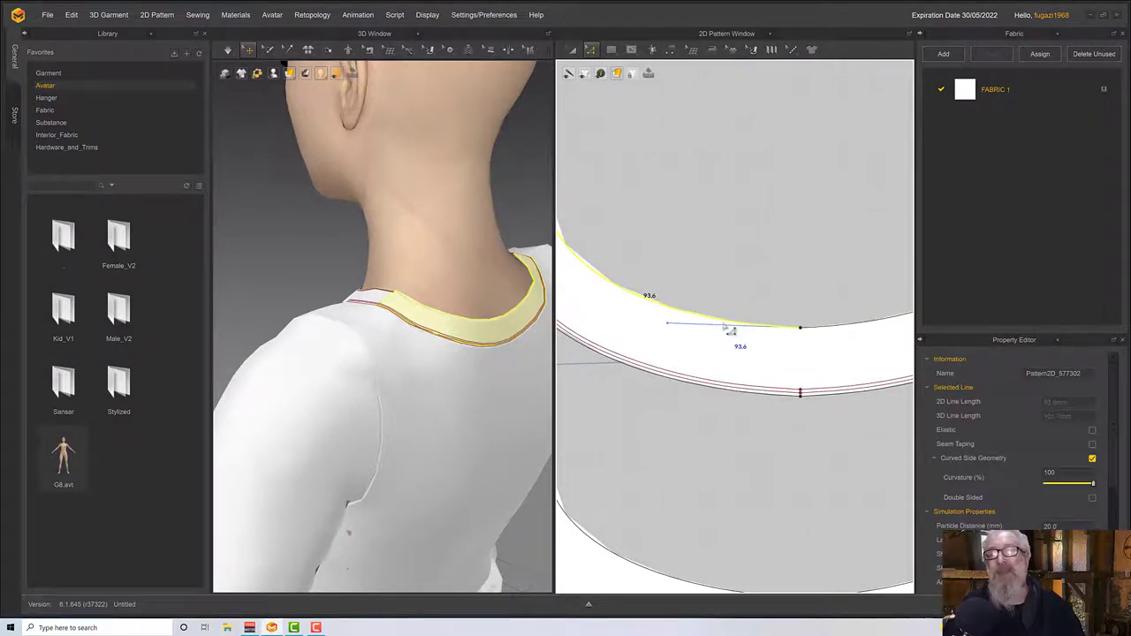
pyautogui.rightClick(864, 326)
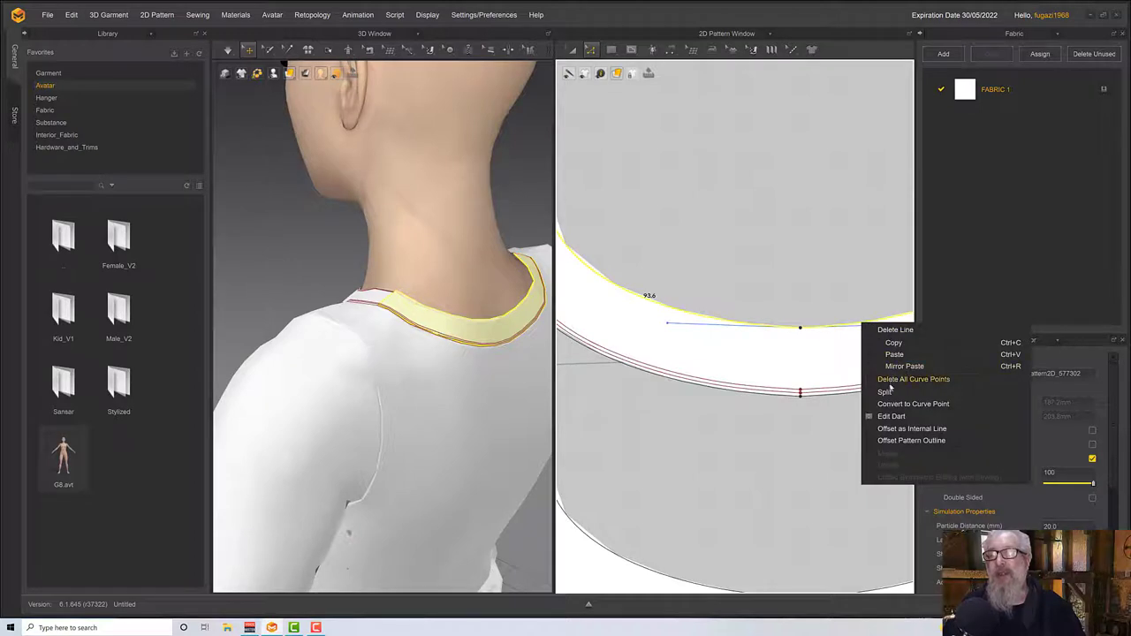
pyautogui.click(907, 429)
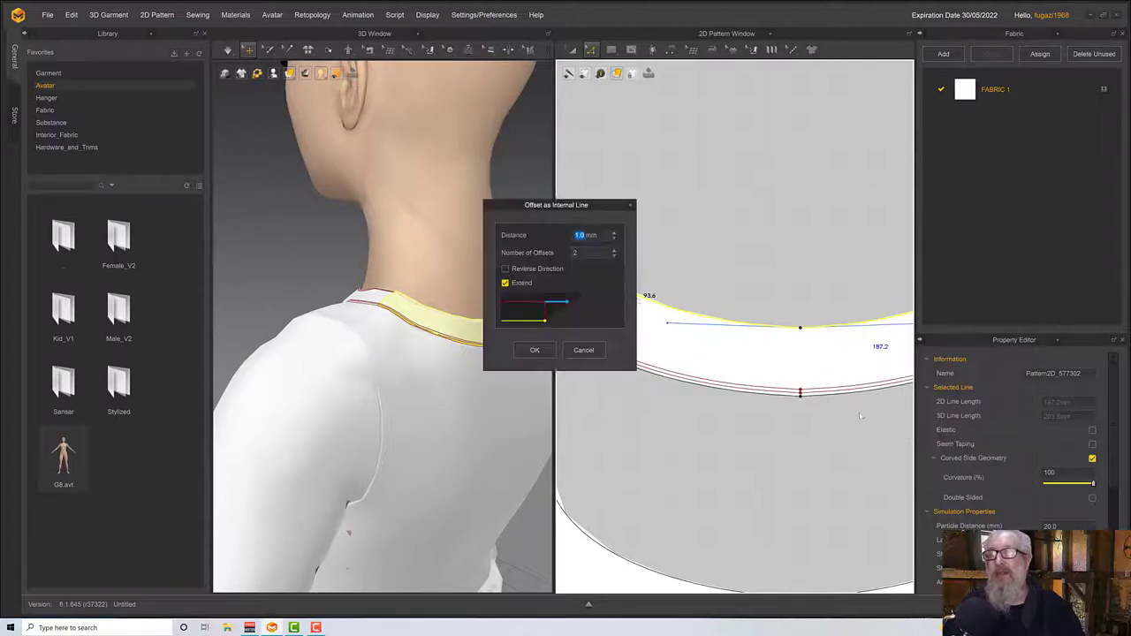
pyautogui.click(546, 354)
# Simulate the garment with the added internal lines and pull at the front of the neckband to settle it
pyautogui.moveTo(427, 380); pyautogui.dragTo(469, 384, button='right')
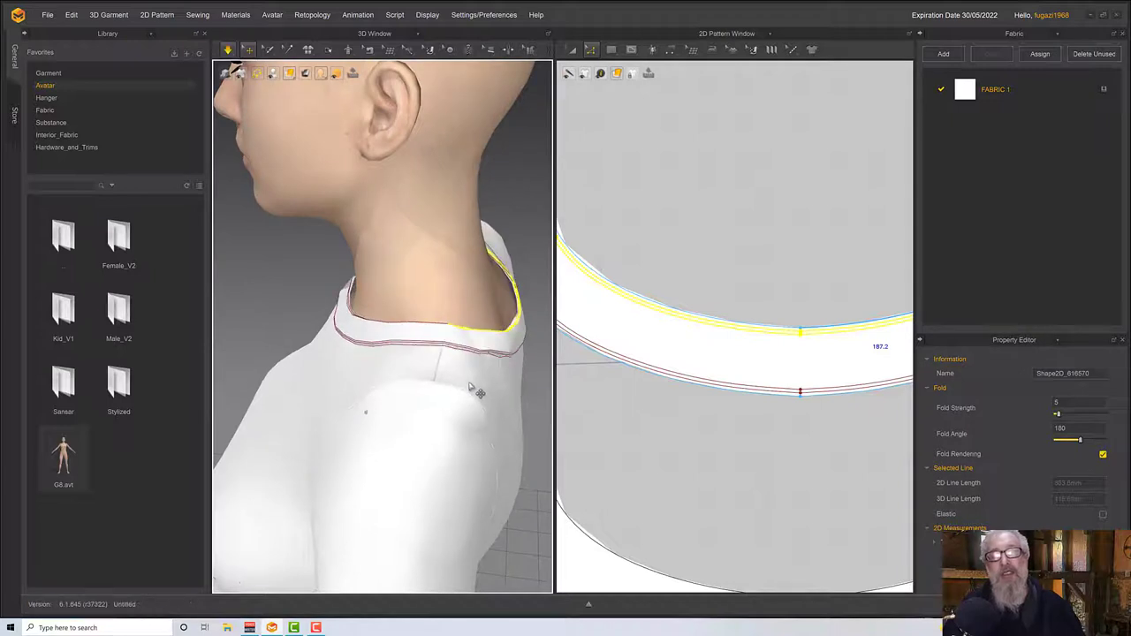
pyautogui.moveTo(469, 381); pyautogui.dragTo(509, 377, button='right')
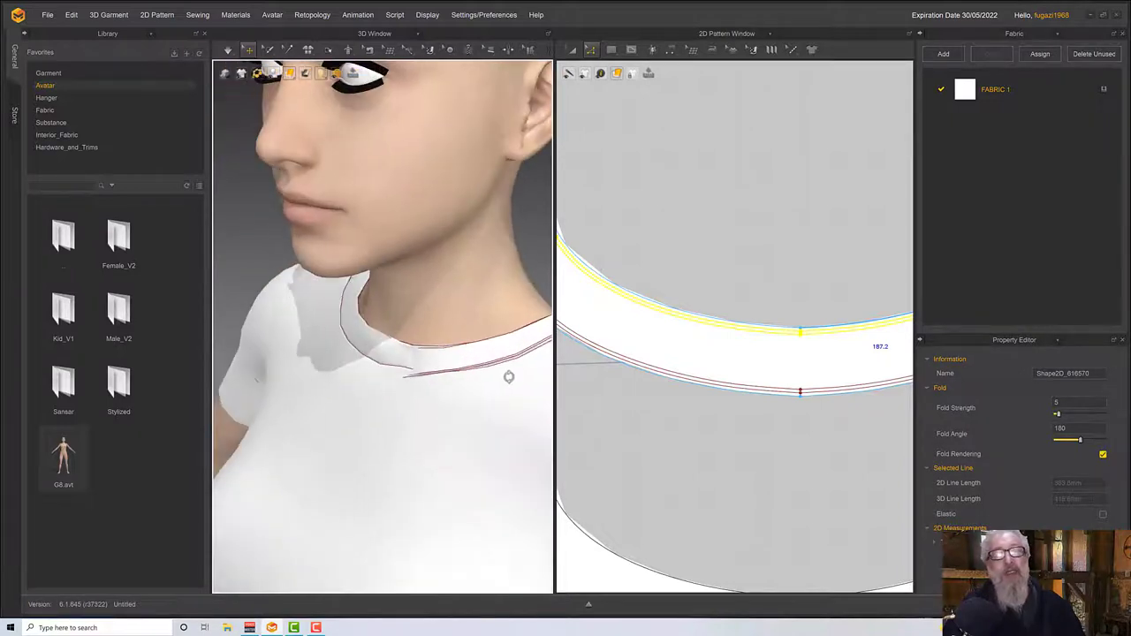
pyautogui.click(445, 364)
pyautogui.scroll(-3, 453, 370)
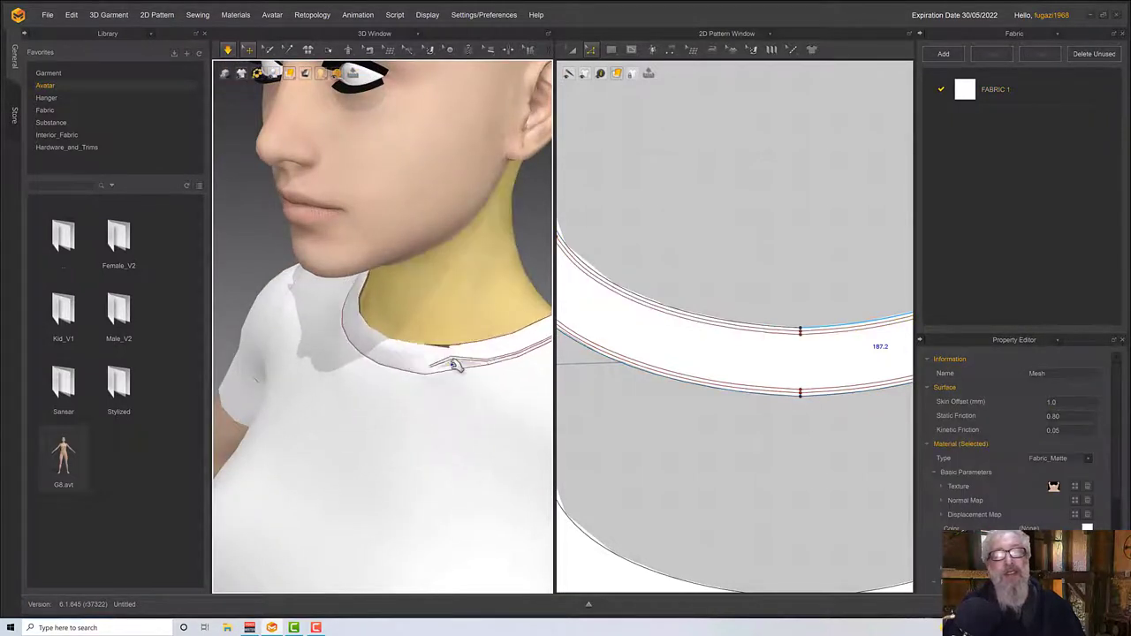
pyautogui.click(459, 358)
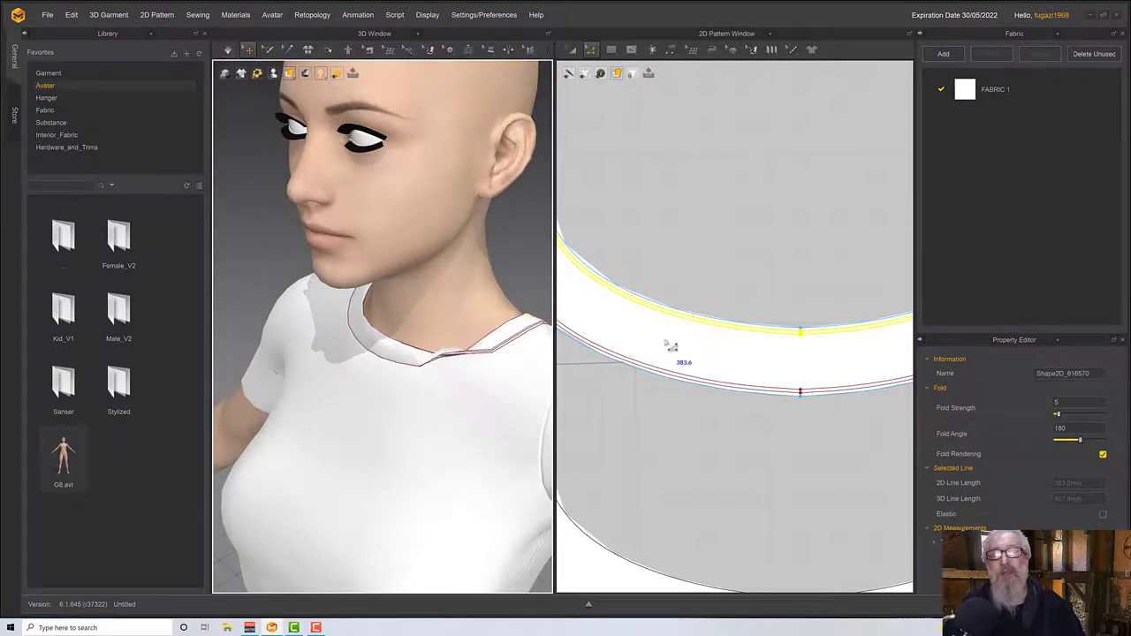
# Select the back and front neckband patterns together and run the simulation again
pyautogui.scroll(-5, 669, 342)
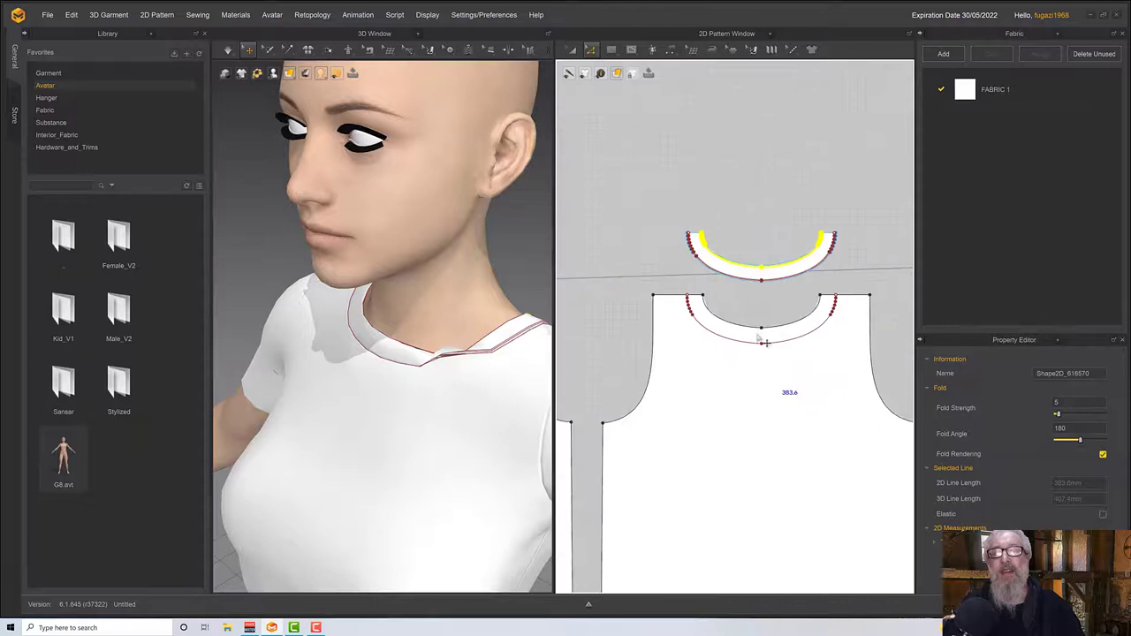
pyautogui.click(571, 48)
pyautogui.moveTo(660, 198); pyautogui.dragTo(872, 283)
pyautogui.moveTo(819, 267); pyautogui.dragTo(1129, 235, button='middle')
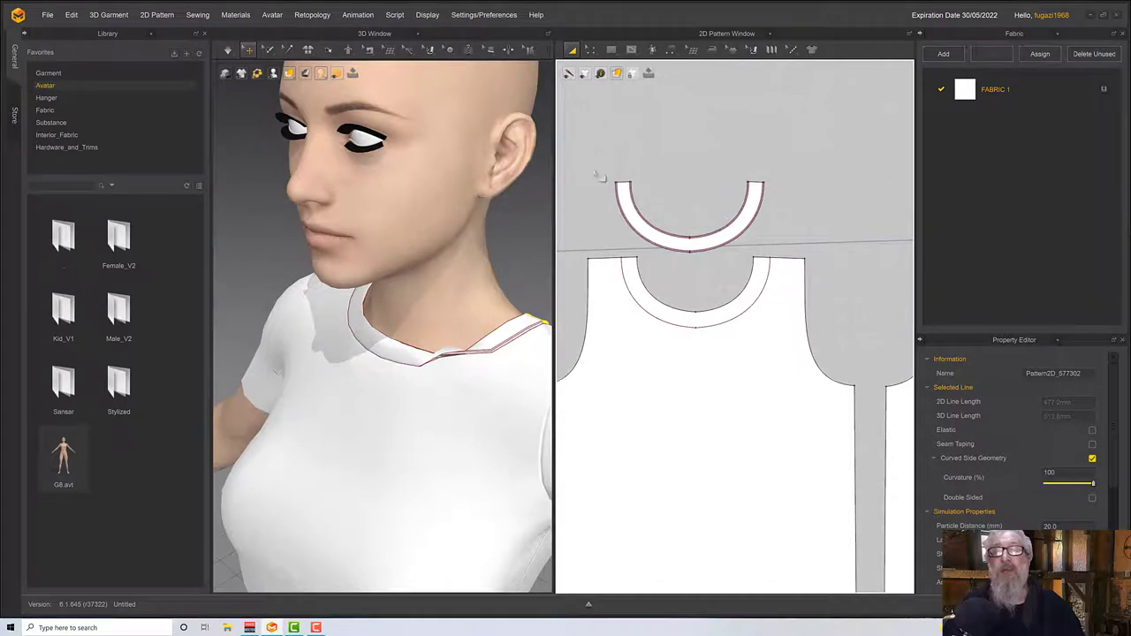
pyautogui.moveTo(572, 151); pyautogui.dragTo(782, 263)
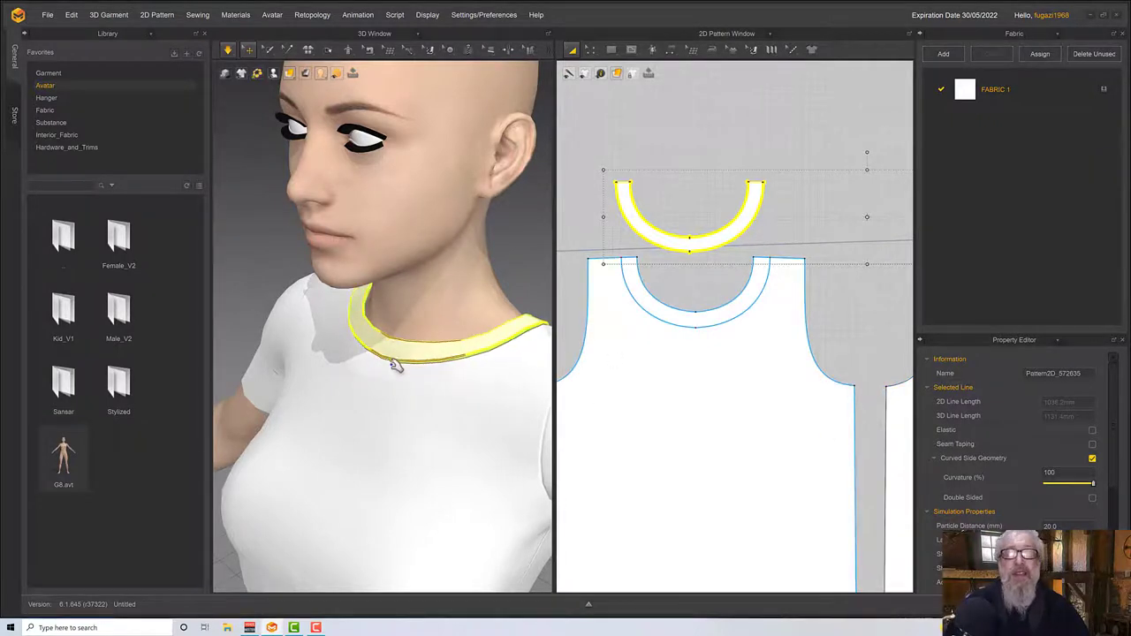
# Inspect the simulated neckband from the front and back, and pull the back panel into place near the armhole
pyautogui.moveTo(392, 362)
pyautogui.mouseDown(button='right')
pyautogui.moveTo(447, 351)
pyautogui.moveTo(395, 348)
pyautogui.mouseUp(button='right')
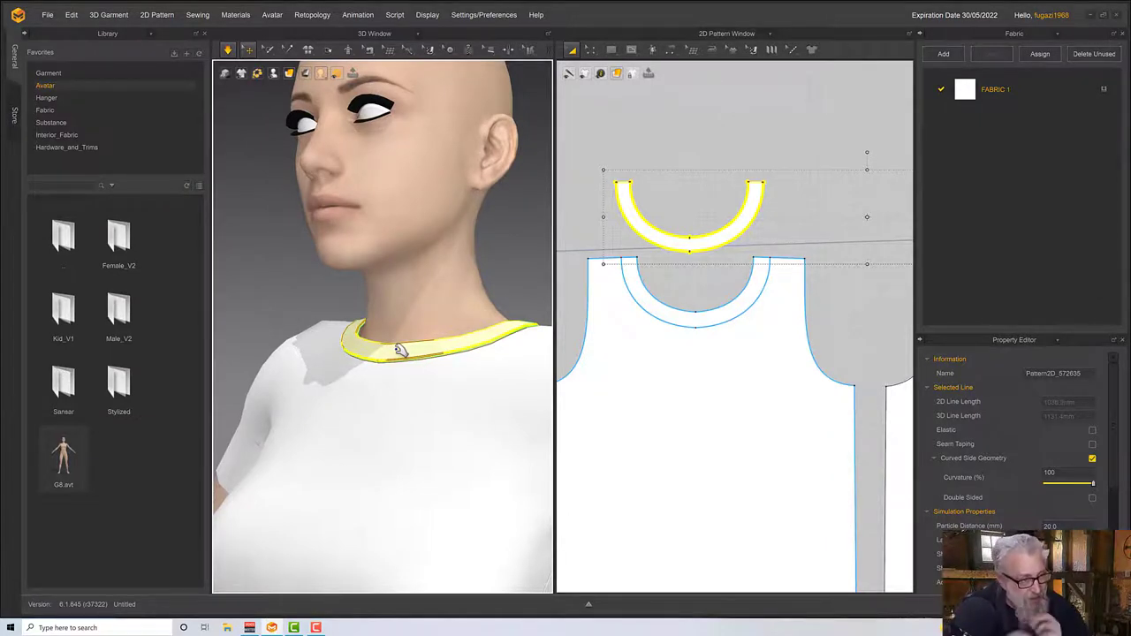
pyautogui.moveTo(398, 337); pyautogui.dragTo(522, 260, button='right')
pyautogui.click(522, 260)
pyautogui.moveTo(511, 334); pyautogui.dragTo(360, 320, button='right')
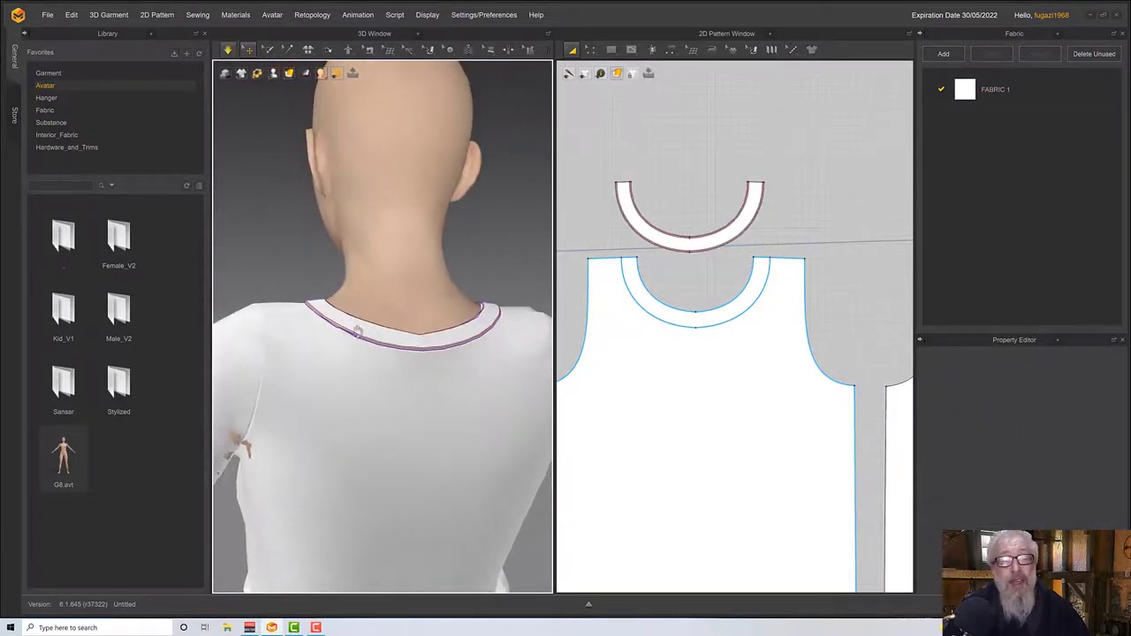
pyautogui.scroll(2, 367, 353)
pyautogui.click(303, 491)
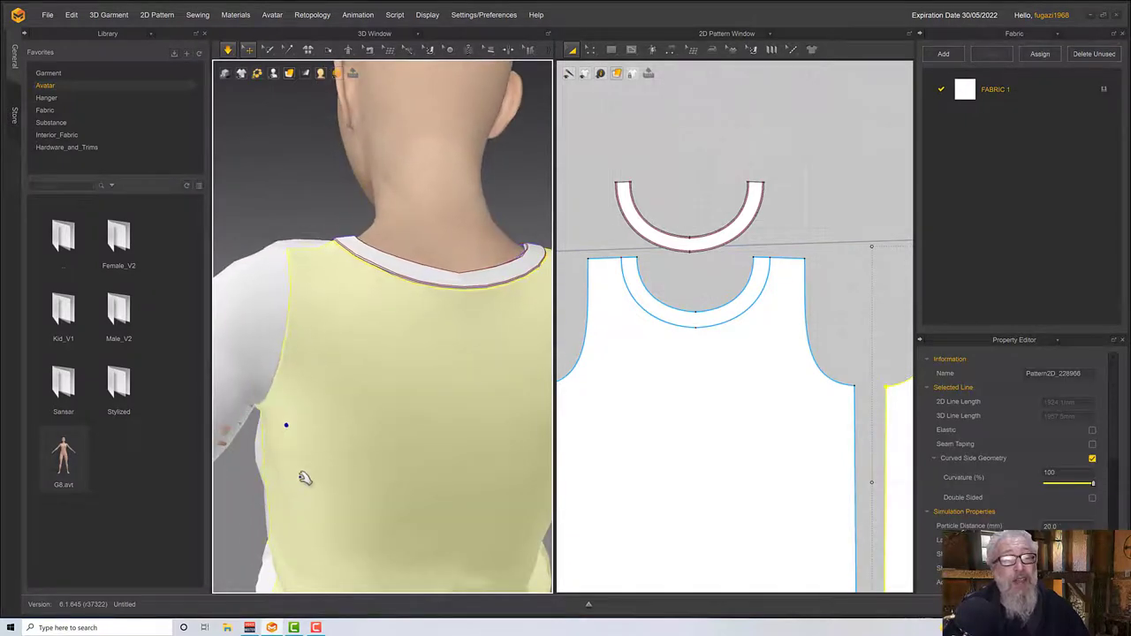
# Inspect the simulated shirt from the back and front, checking the sleeve and the neckband
pyautogui.click(224, 439)
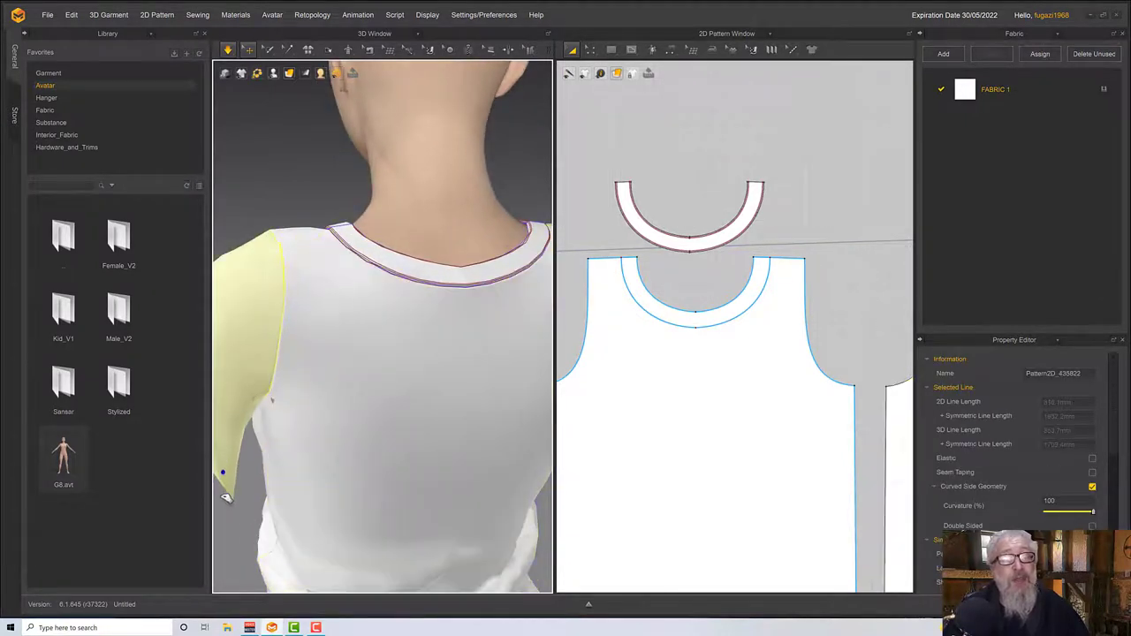
pyautogui.moveTo(227, 473); pyautogui.dragTo(510, 408, button='right')
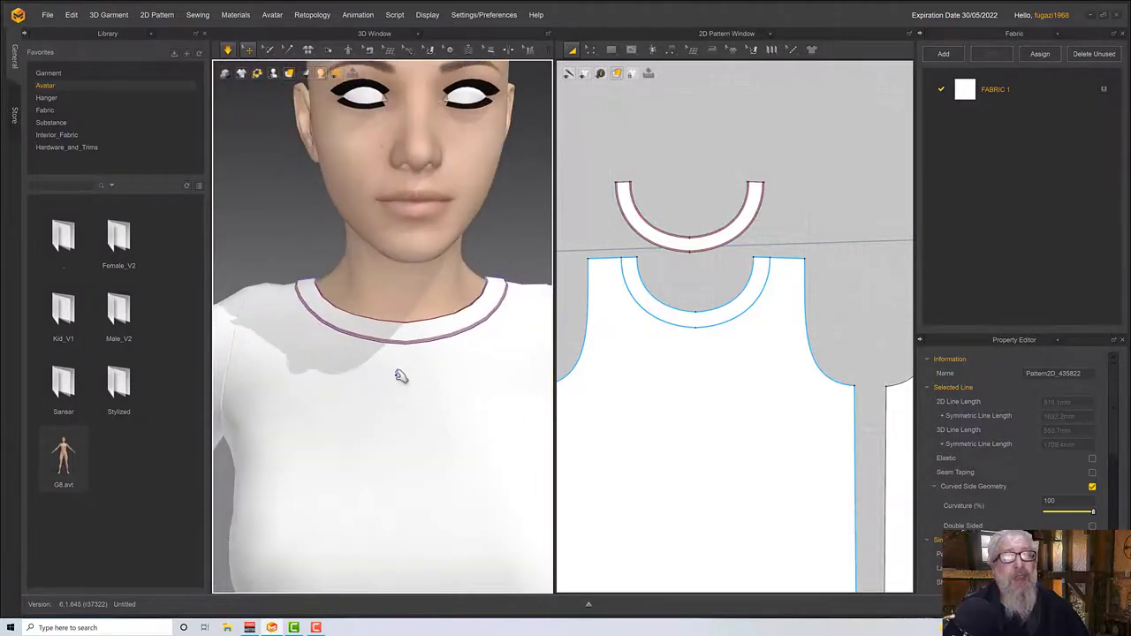
pyautogui.scroll(-2, 399, 378)
pyautogui.scroll(-2, 399, 378)
pyautogui.moveTo(400, 380)
pyautogui.mouseDown(button='right')
pyautogui.moveTo(427, 370)
pyautogui.moveTo(399, 364)
pyautogui.mouseUp(button='right')
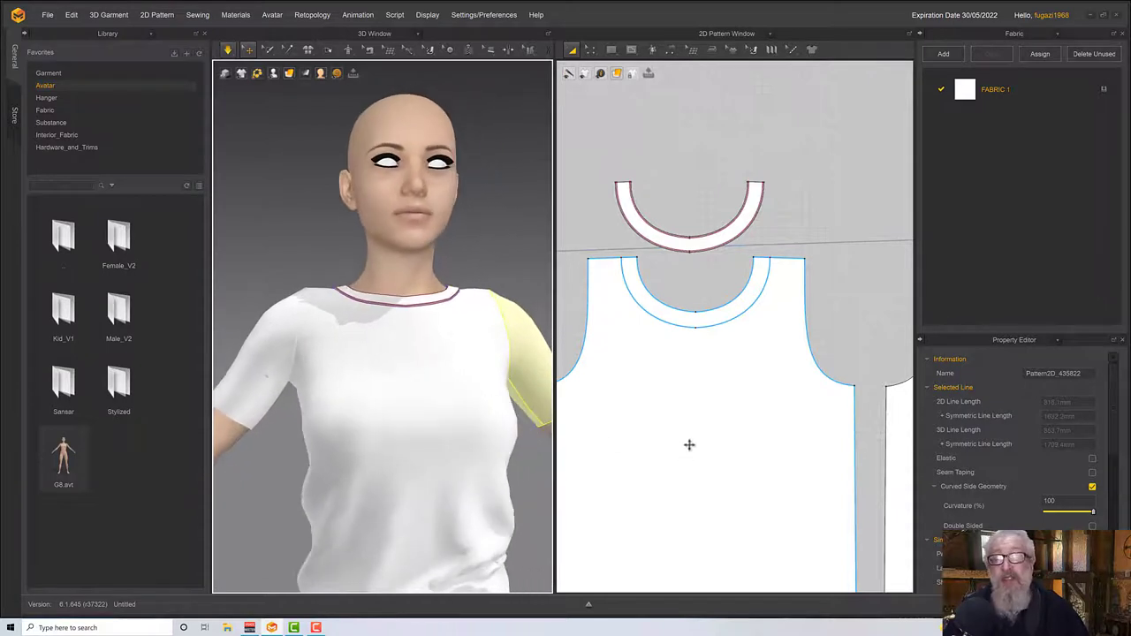
# Offset the sleeve pattern's hem edge as one internal line at a 20 mm distance
pyautogui.scroll(-1, 689, 444)
pyautogui.moveTo(689, 444); pyautogui.dragTo(898, 420, button='middle')
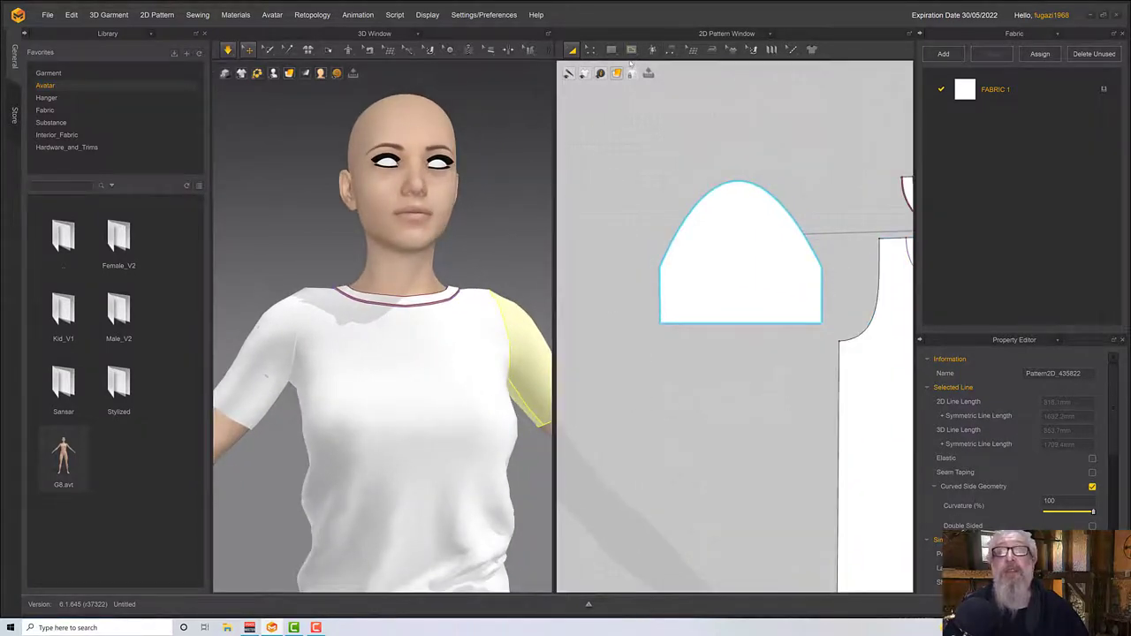
pyautogui.click(612, 50)
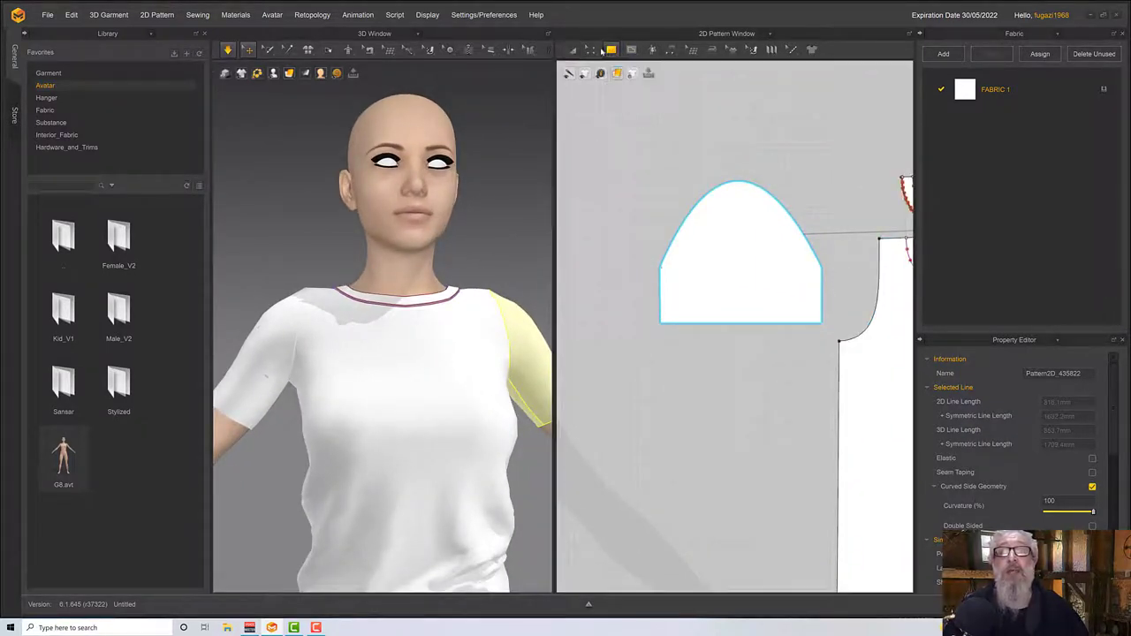
pyautogui.click(591, 51)
pyautogui.click(730, 323)
pyautogui.click(732, 325)
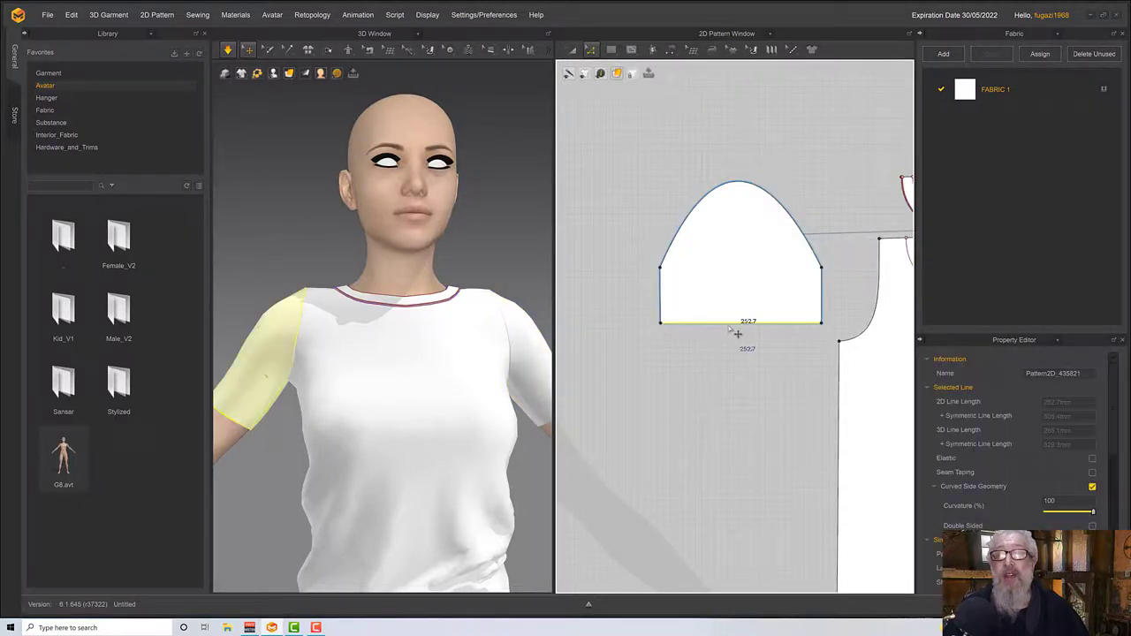
pyautogui.scroll(-3, 733, 333)
pyautogui.scroll(2, 732, 332)
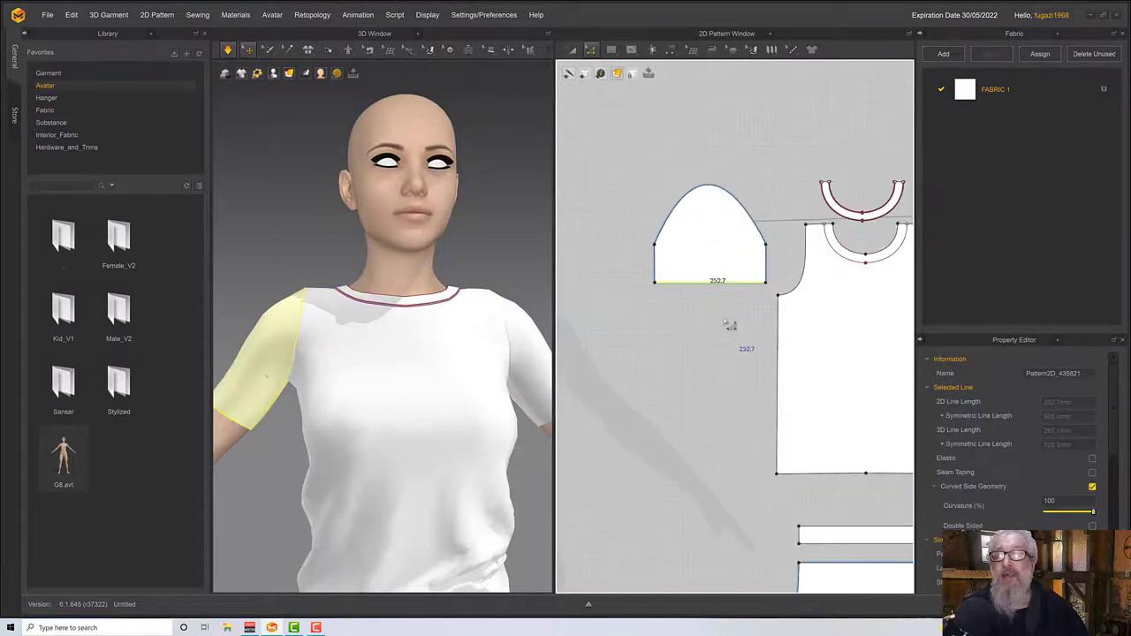
pyautogui.rightClick(701, 284)
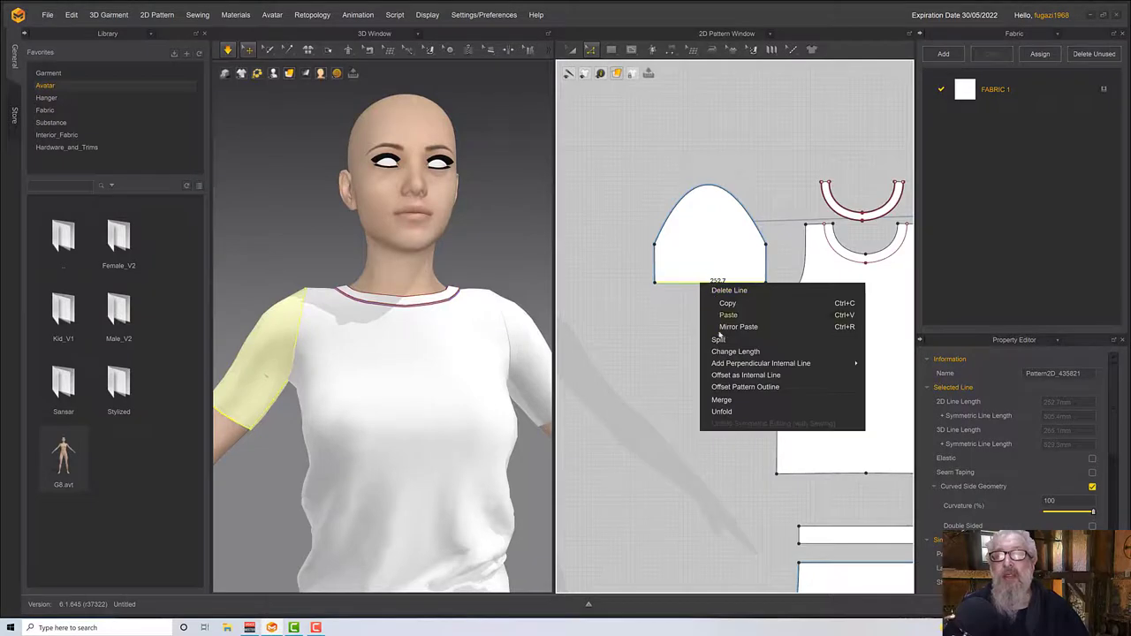
pyautogui.click(730, 377)
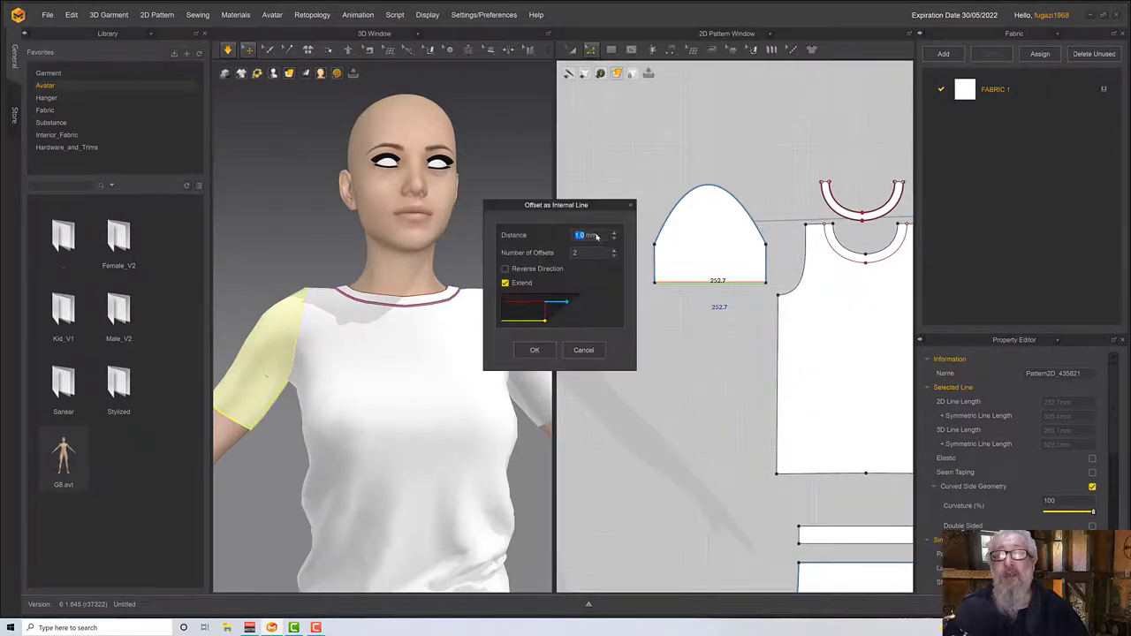
pyautogui.write('20')
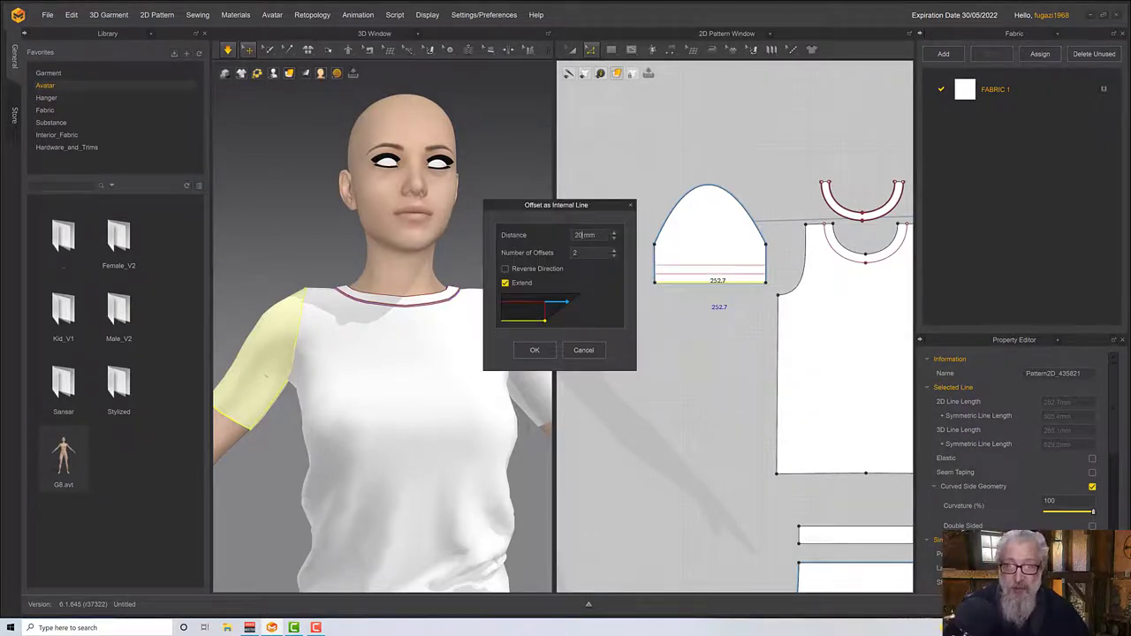
pyautogui.click(534, 349)
pyautogui.click(733, 313)
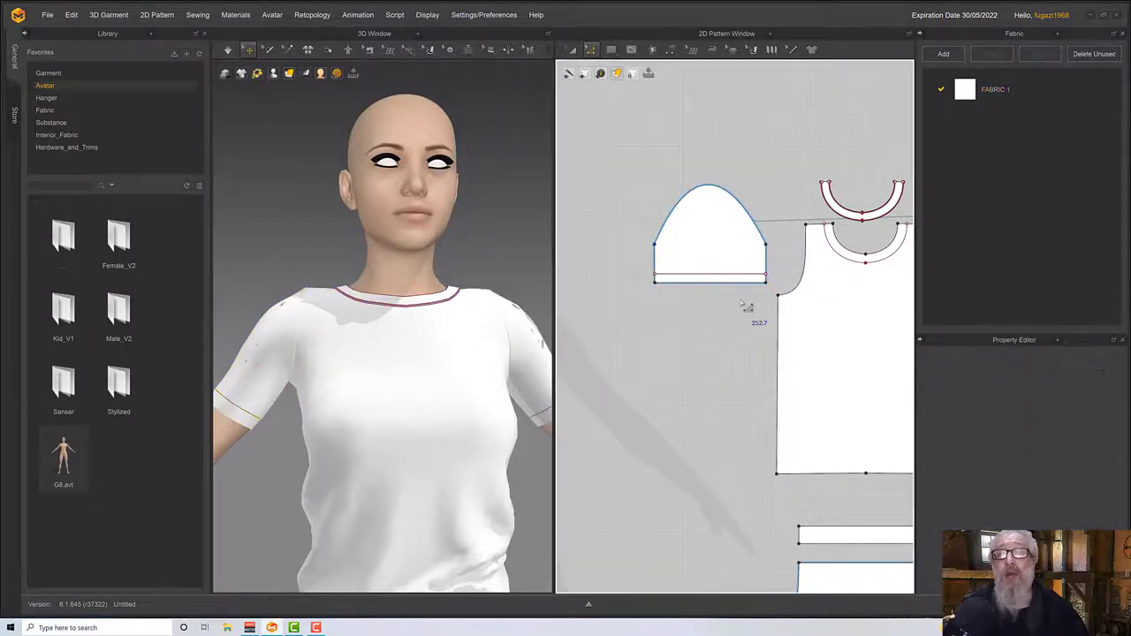
# Trace the 20 mm hem strip of the sleeve as a separate band pattern and place it just below the sleeve
pyautogui.moveTo(638, 263); pyautogui.dragTo(779, 300)
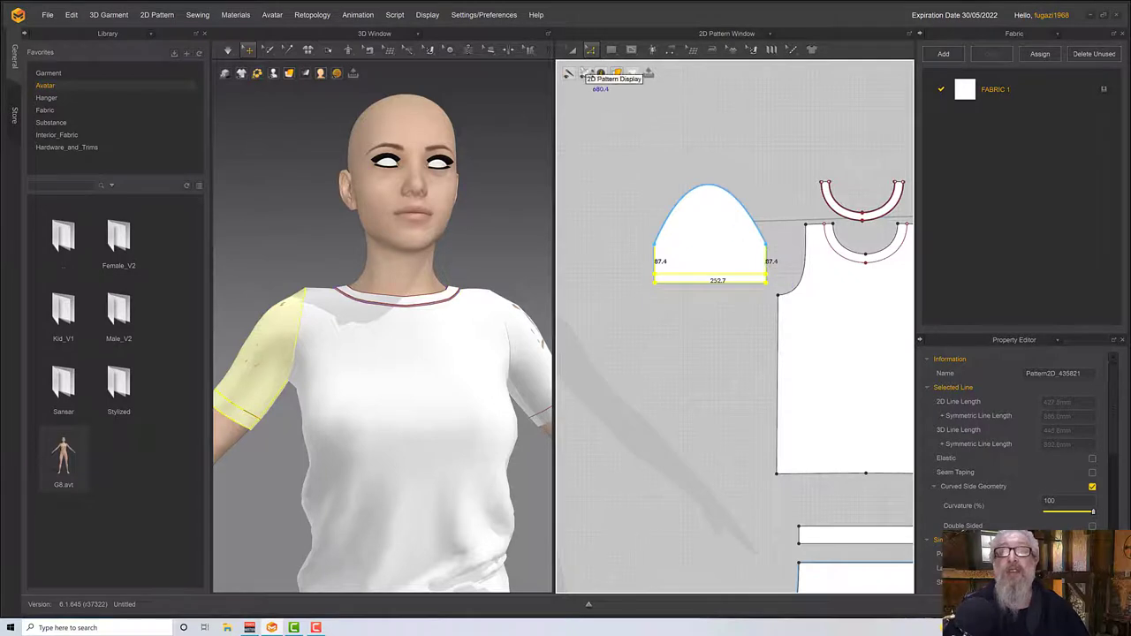
pyautogui.click(590, 49)
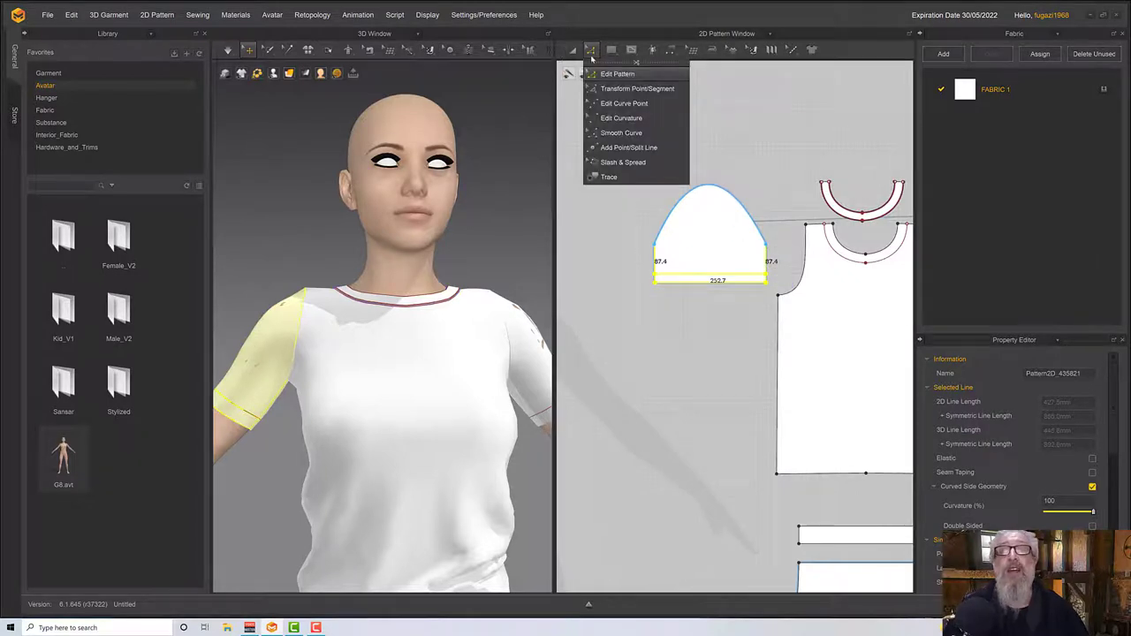
pyautogui.click(609, 176)
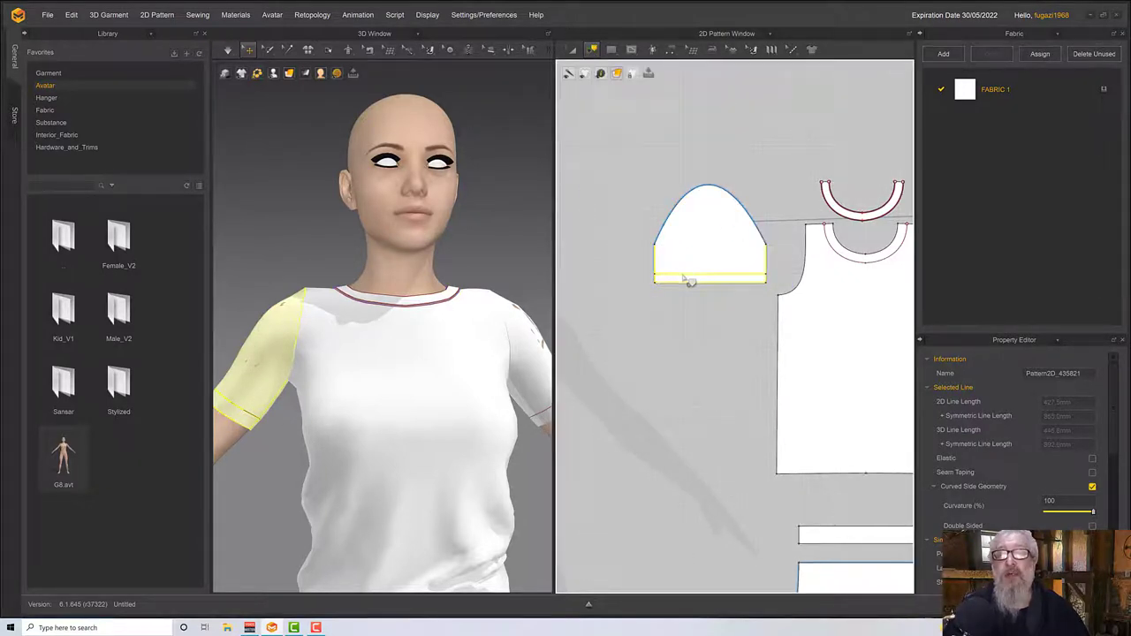
pyautogui.rightClick(683, 277)
pyautogui.click(718, 282)
pyautogui.click(715, 305)
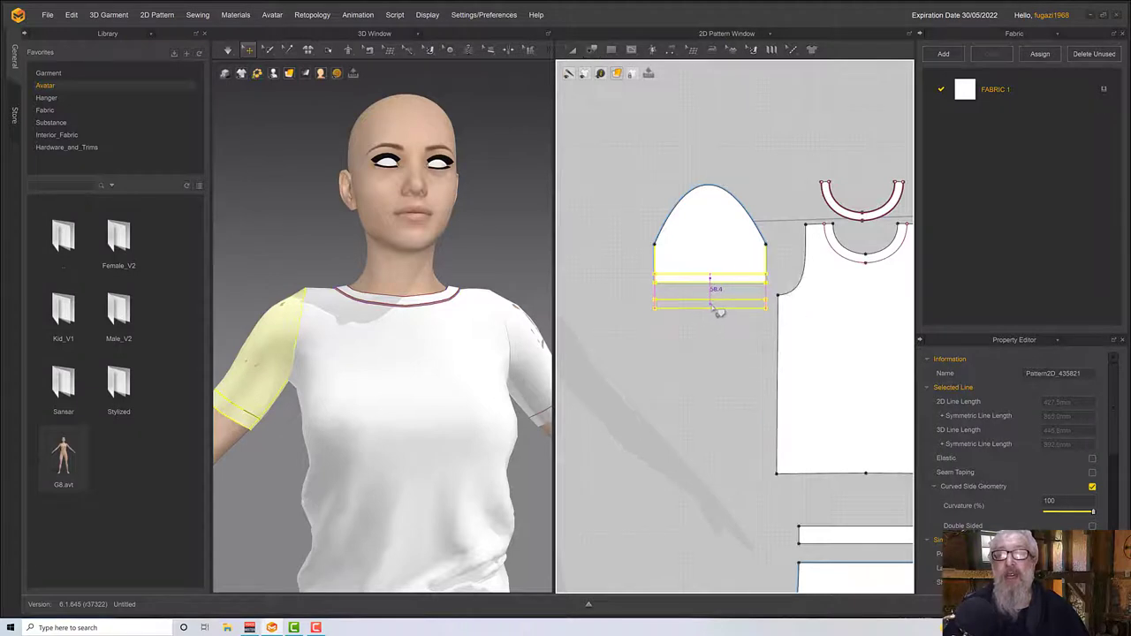
# Segment-sew the band's long edges to the sleeve's internal line and hem, and sew the band's two short ends together
pyautogui.click(670, 49)
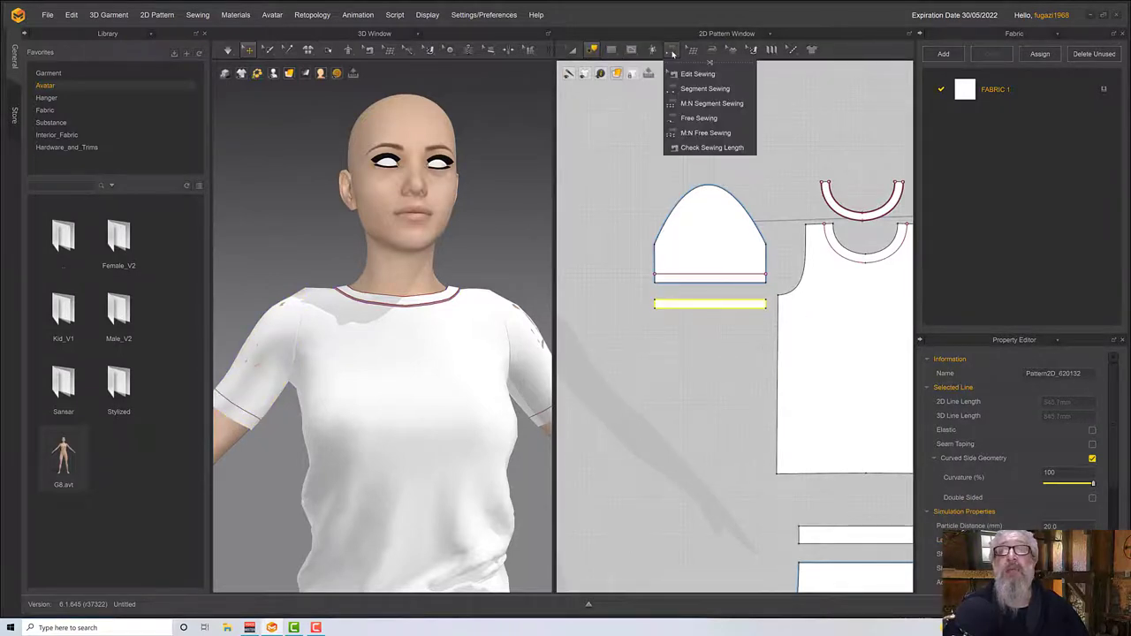
pyautogui.click(697, 90)
pyautogui.click(691, 305)
pyautogui.click(677, 276)
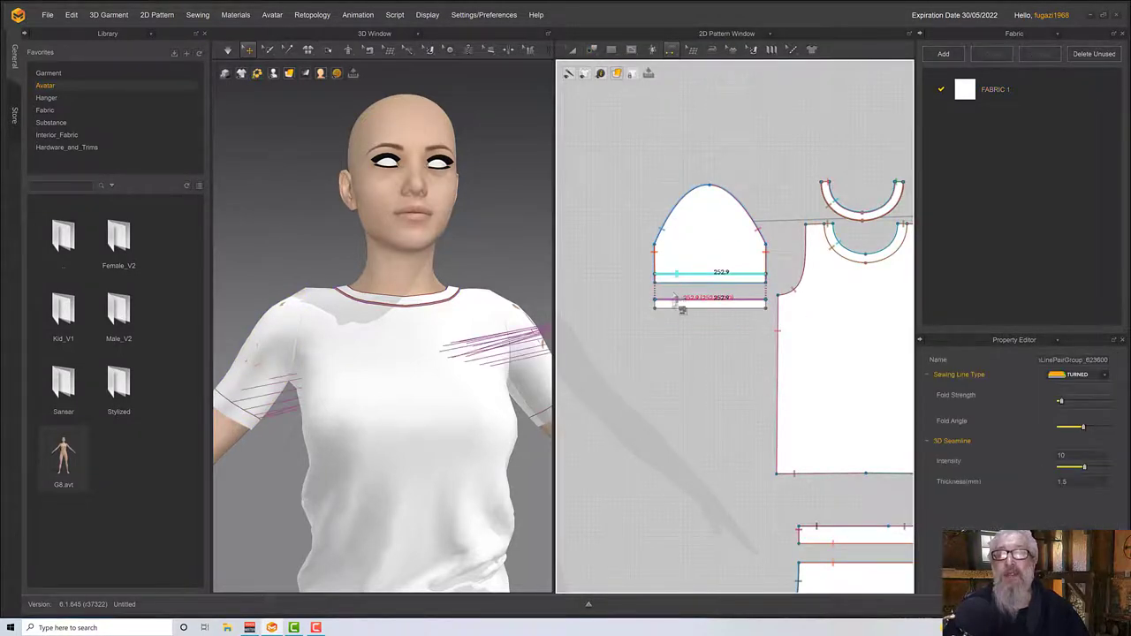
pyautogui.click(681, 307)
pyautogui.click(669, 282)
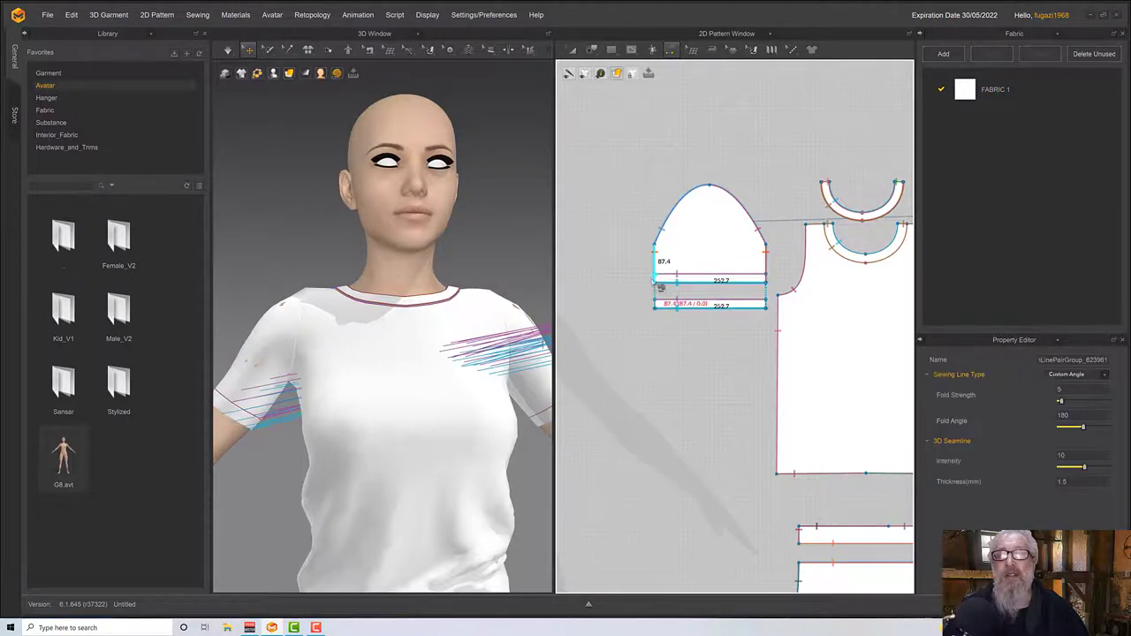
pyautogui.click(661, 306)
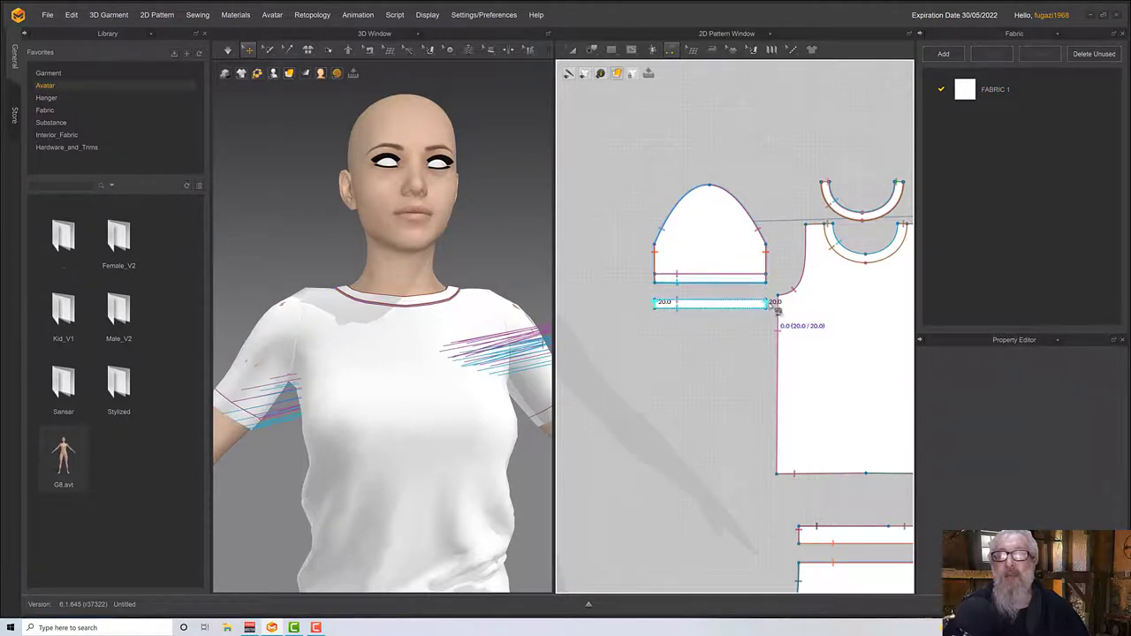
pyautogui.click(768, 304)
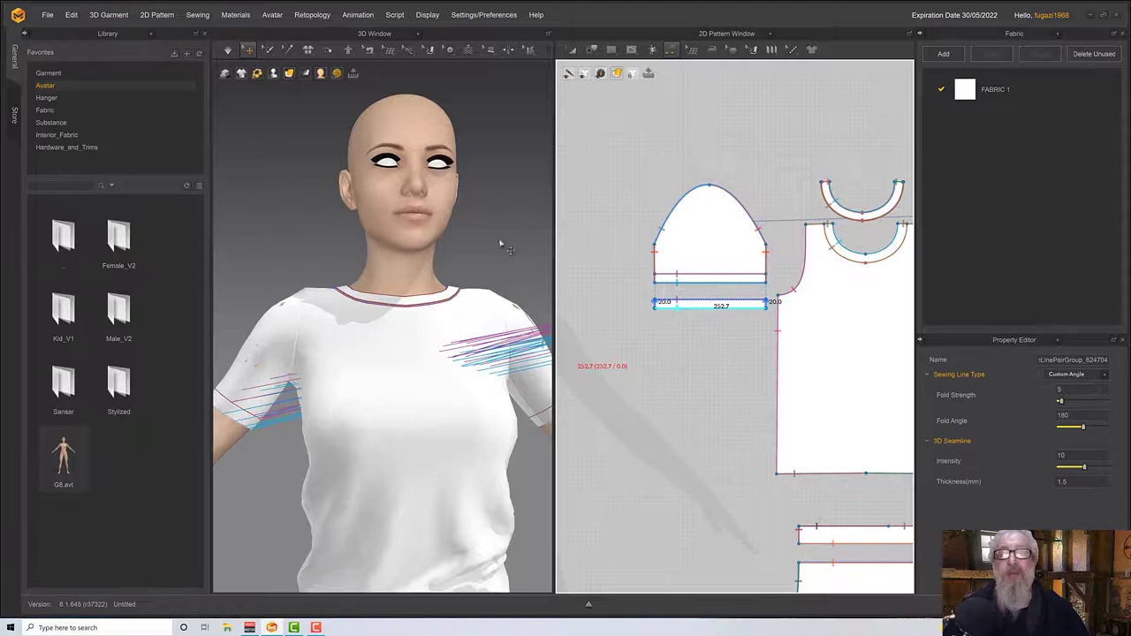
# Superimpose the new hem band over the sleeve end on the avatar in 3D
pyautogui.scroll(-5, 502, 246)
pyautogui.click(571, 50)
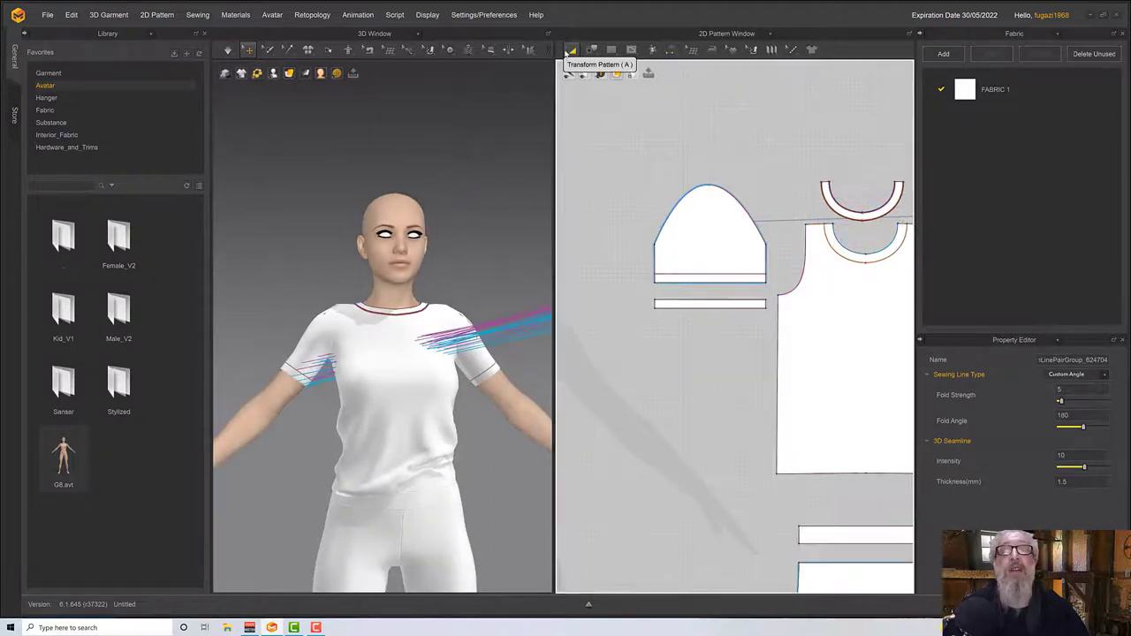
pyautogui.scroll(-1, 519, 343)
pyautogui.moveTo(519, 343); pyautogui.dragTo(326, 302, button='middle')
pyautogui.click(366, 265)
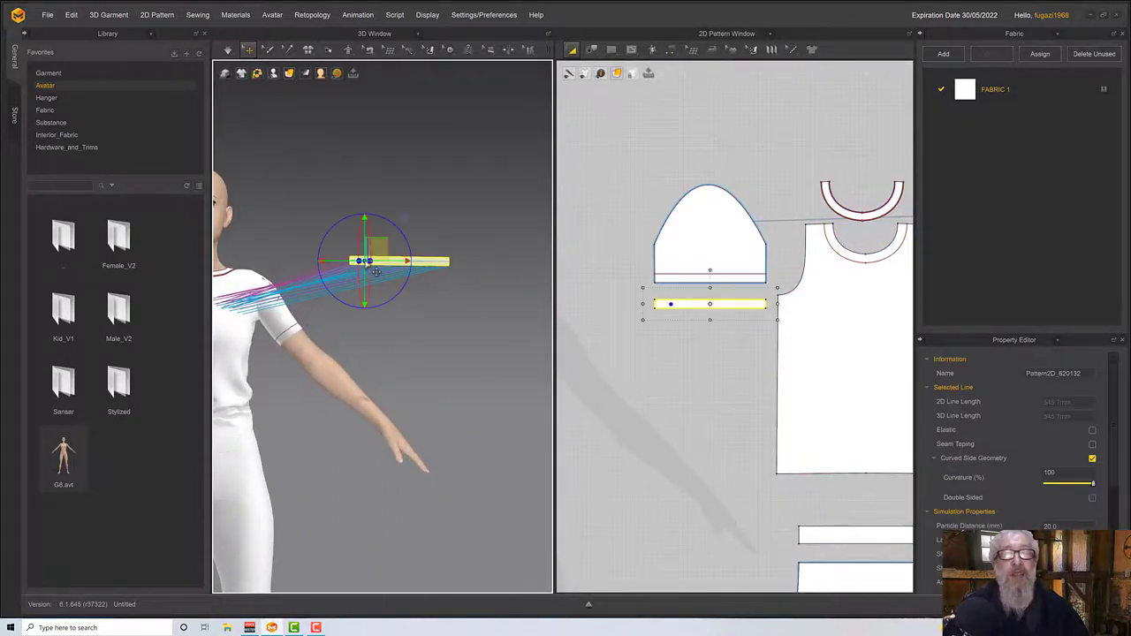
pyautogui.rightClick(365, 262)
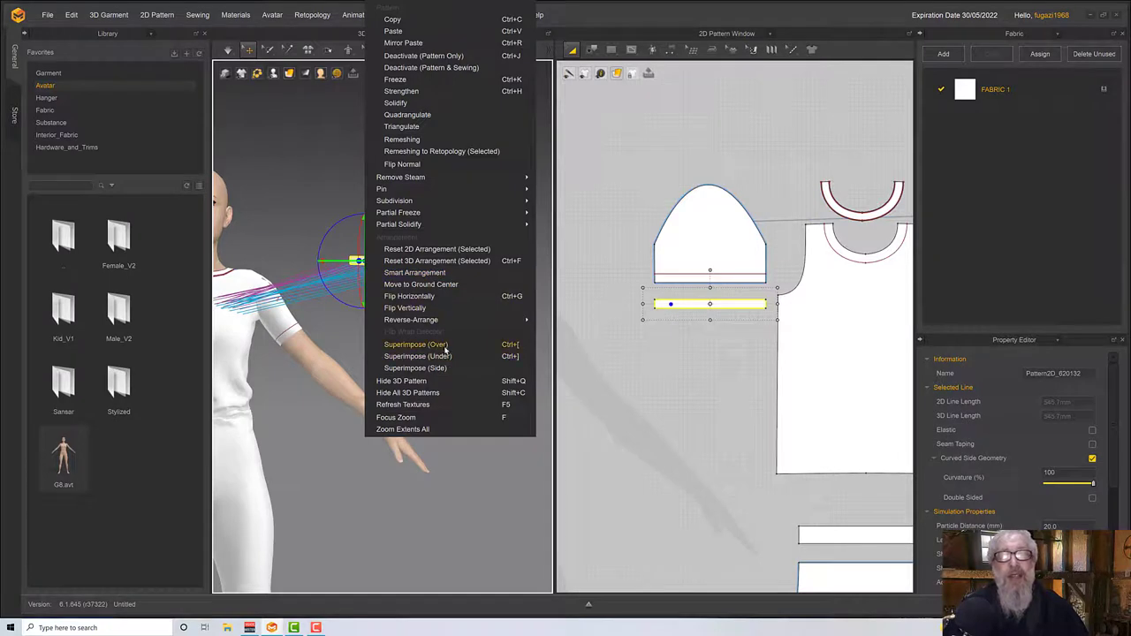
pyautogui.click(445, 356)
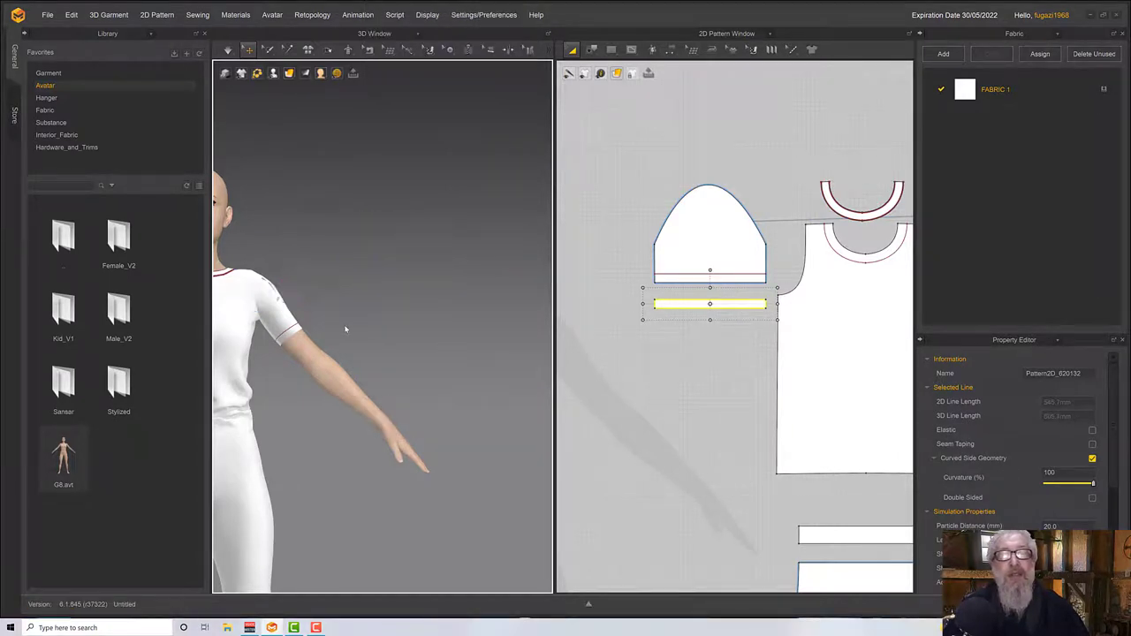
pyautogui.scroll(-5, 345, 328)
pyautogui.scroll(2, 606, 356)
pyautogui.scroll(5, 398, 394)
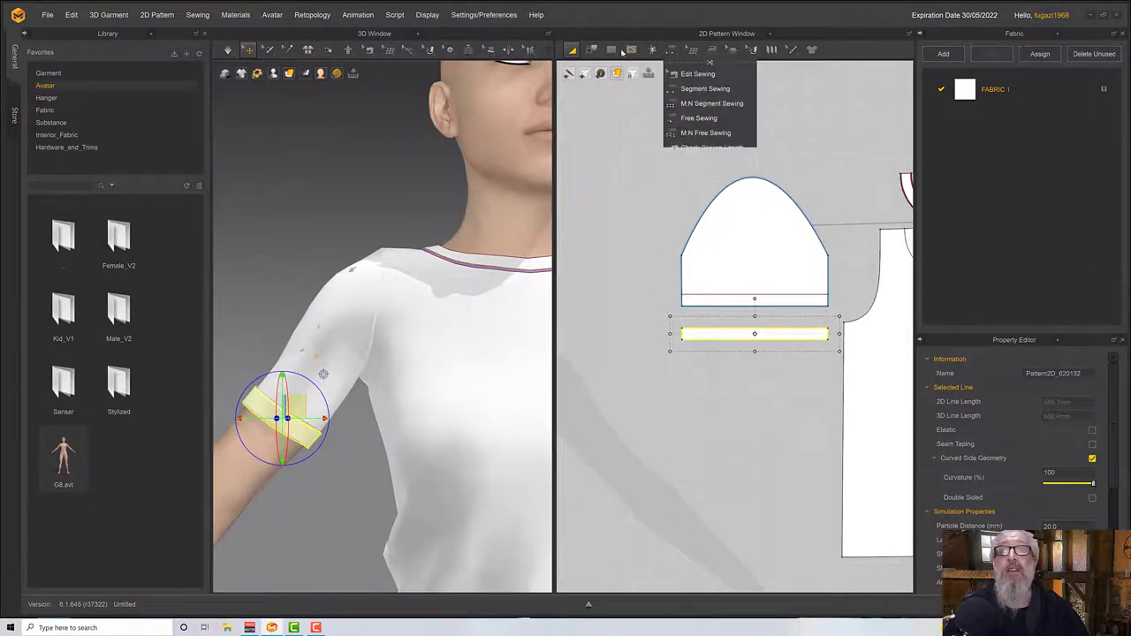
# Offset both long edges of the sleeve band as two internal lines each at a 1 mm distance
pyautogui.click(595, 50)
pyautogui.click(608, 73)
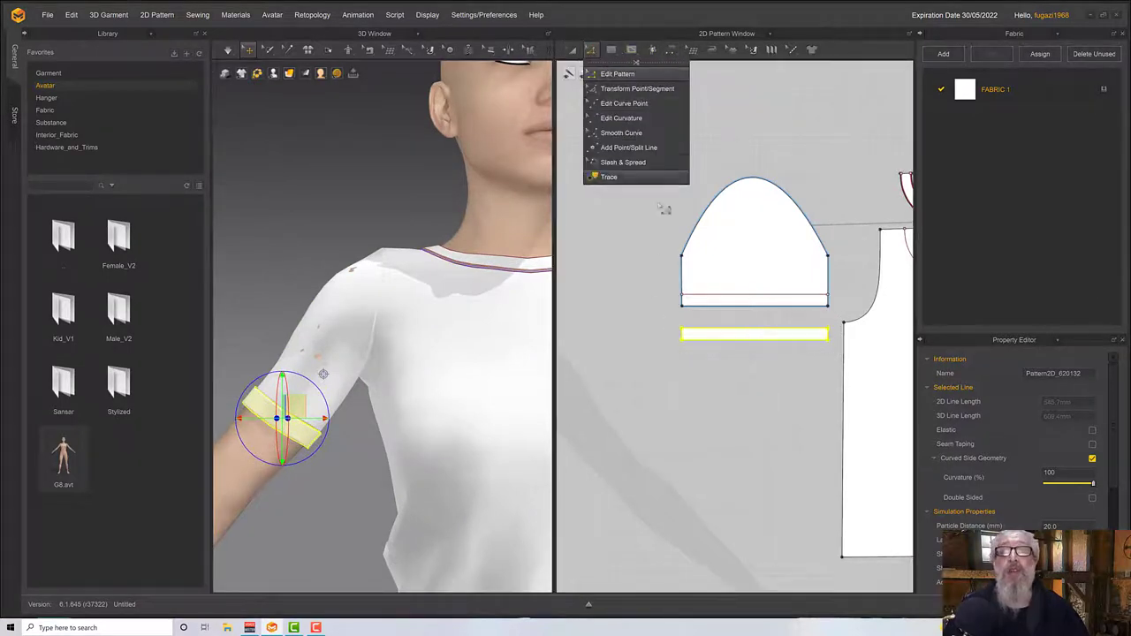
pyautogui.click(702, 334)
pyautogui.click(709, 339)
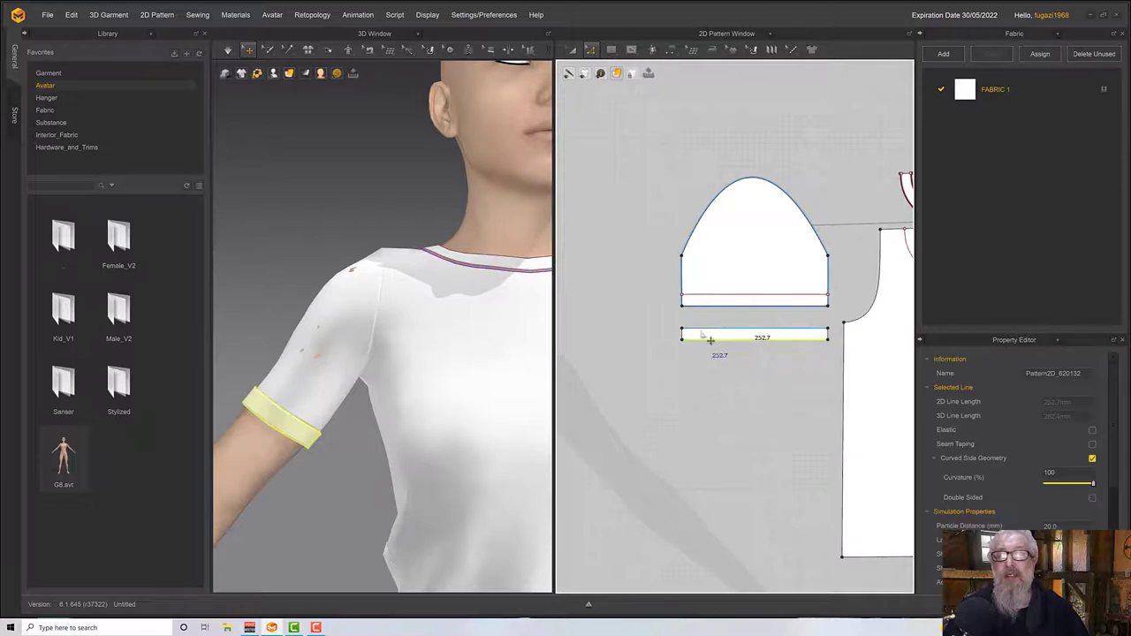
pyautogui.rightClick(702, 333)
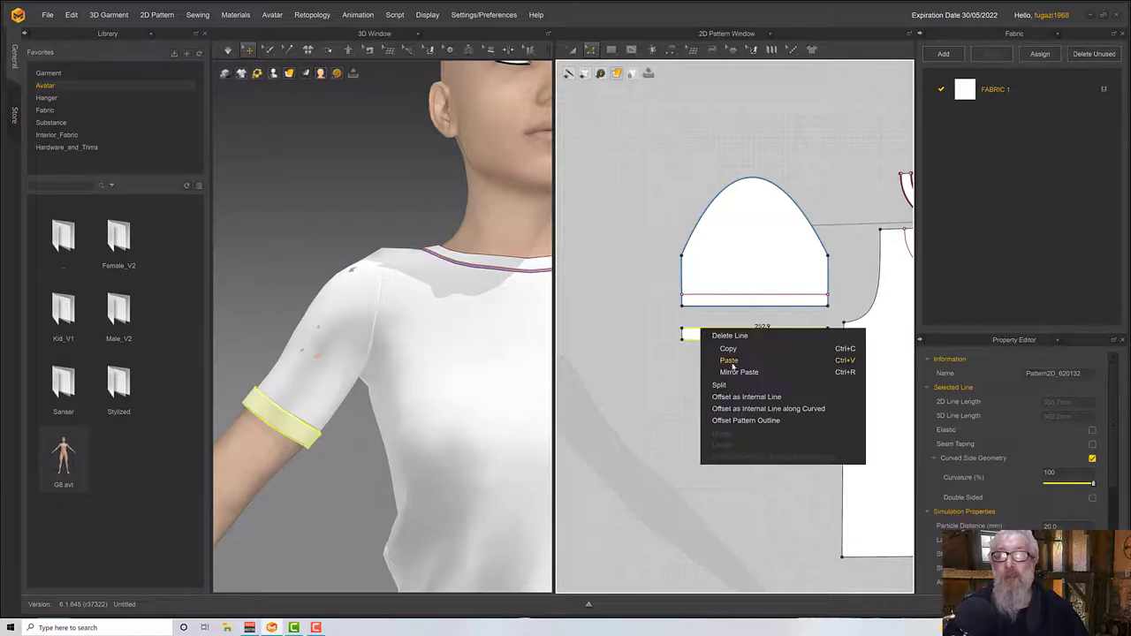
pyautogui.click(746, 396)
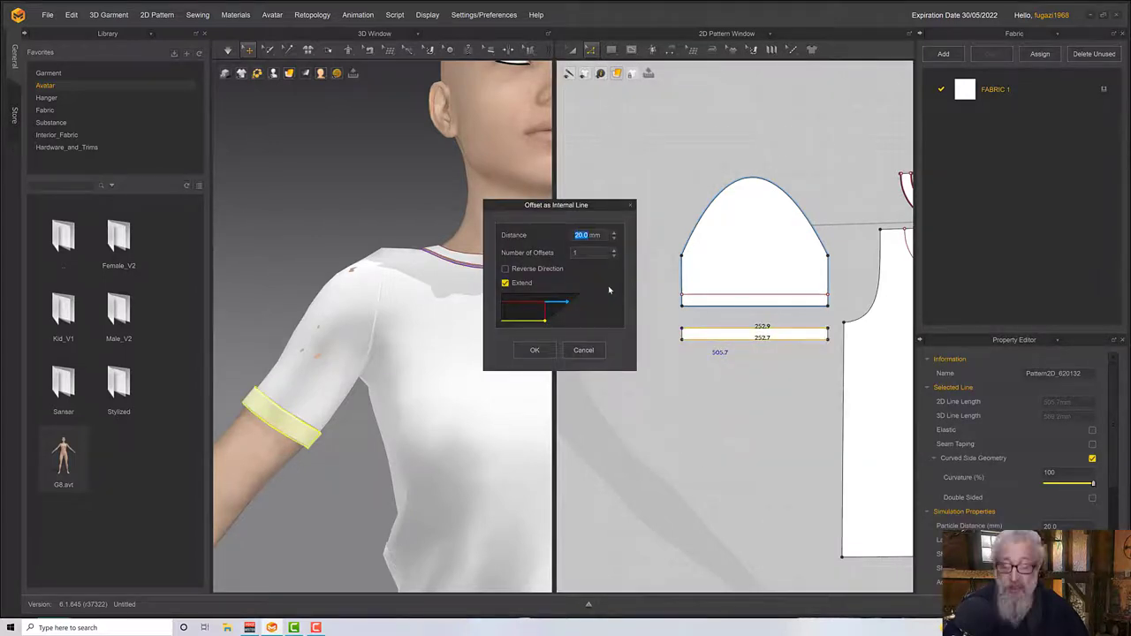
pyautogui.write('1')
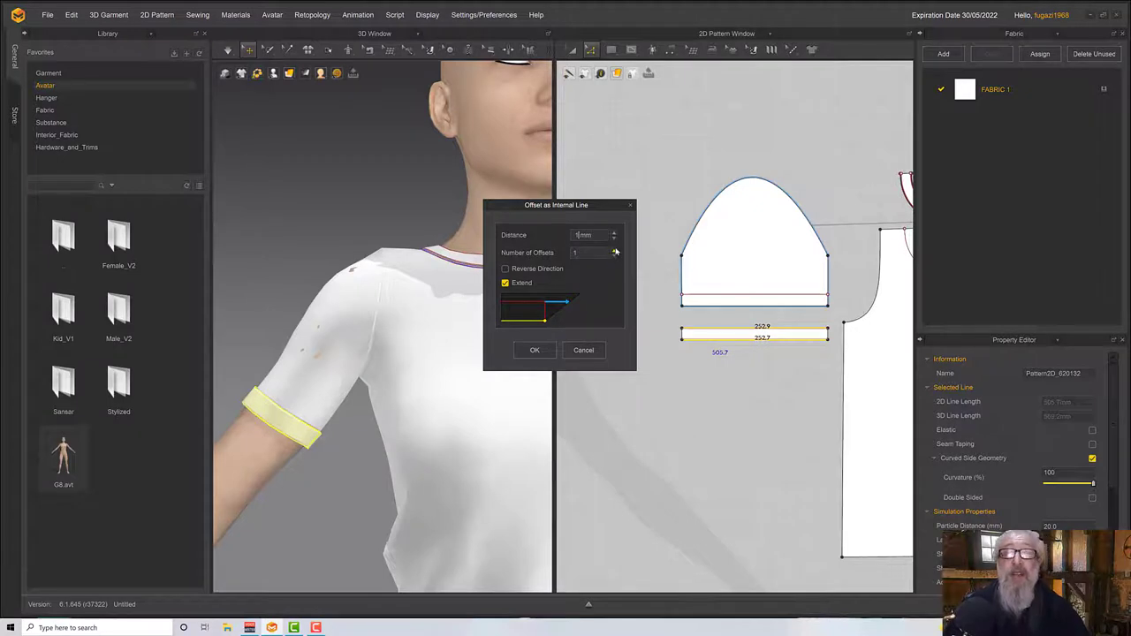
pyautogui.click(614, 251)
pyautogui.click(536, 352)
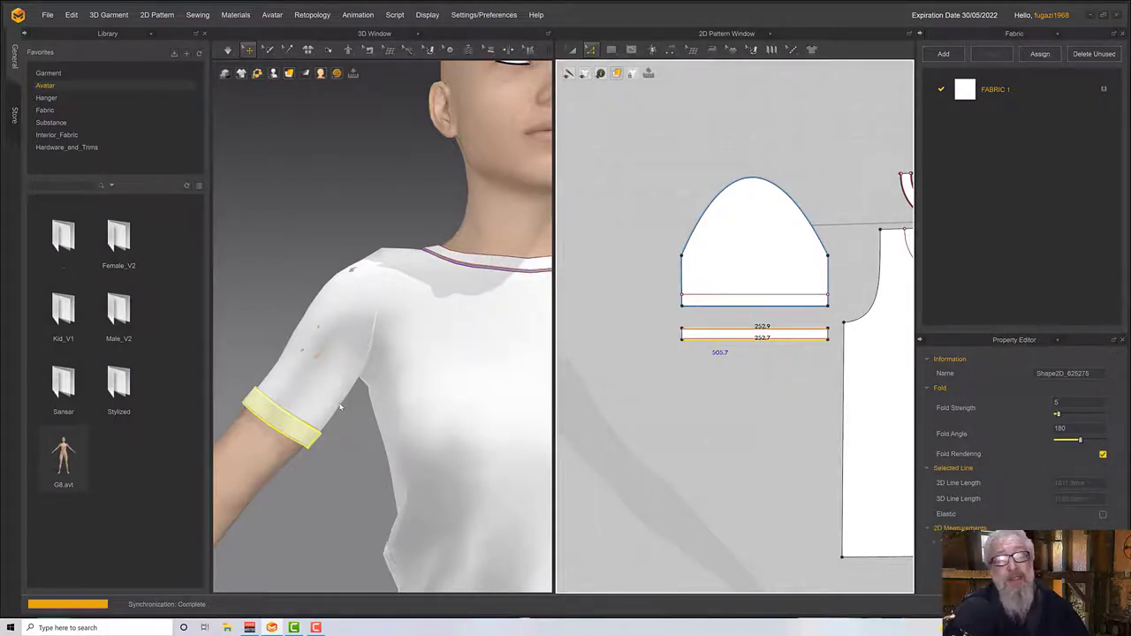
# Simulate the garment with the sewn sleeve band and inspect the cuff on the avatar's arm
pyautogui.moveTo(341, 407); pyautogui.dragTo(325, 403, button='right')
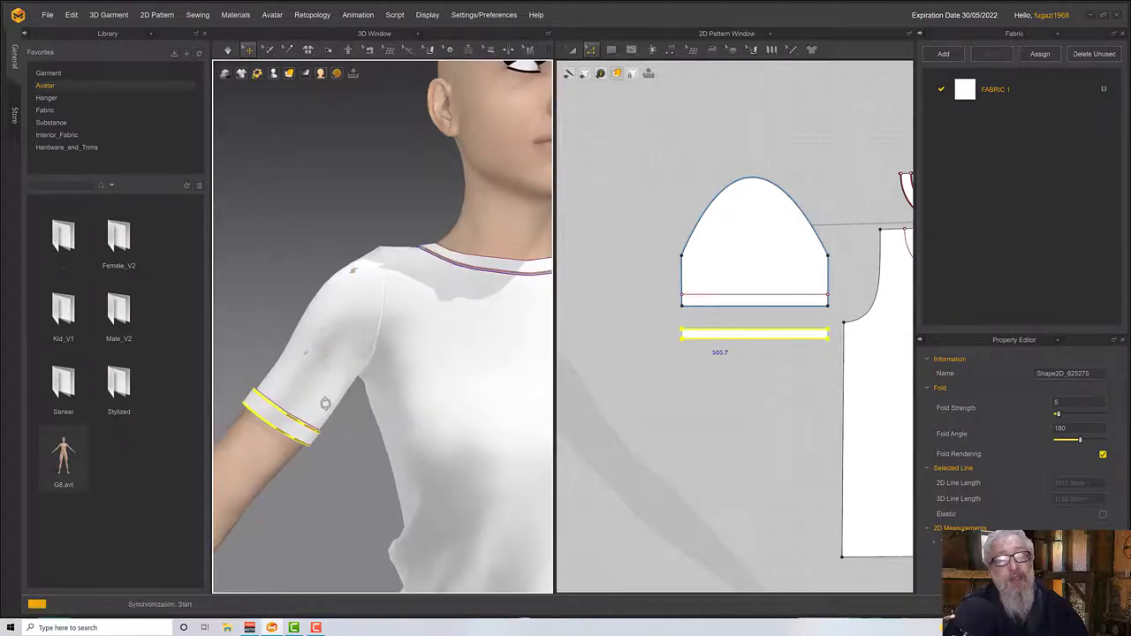
pyautogui.scroll(-3, 327, 399)
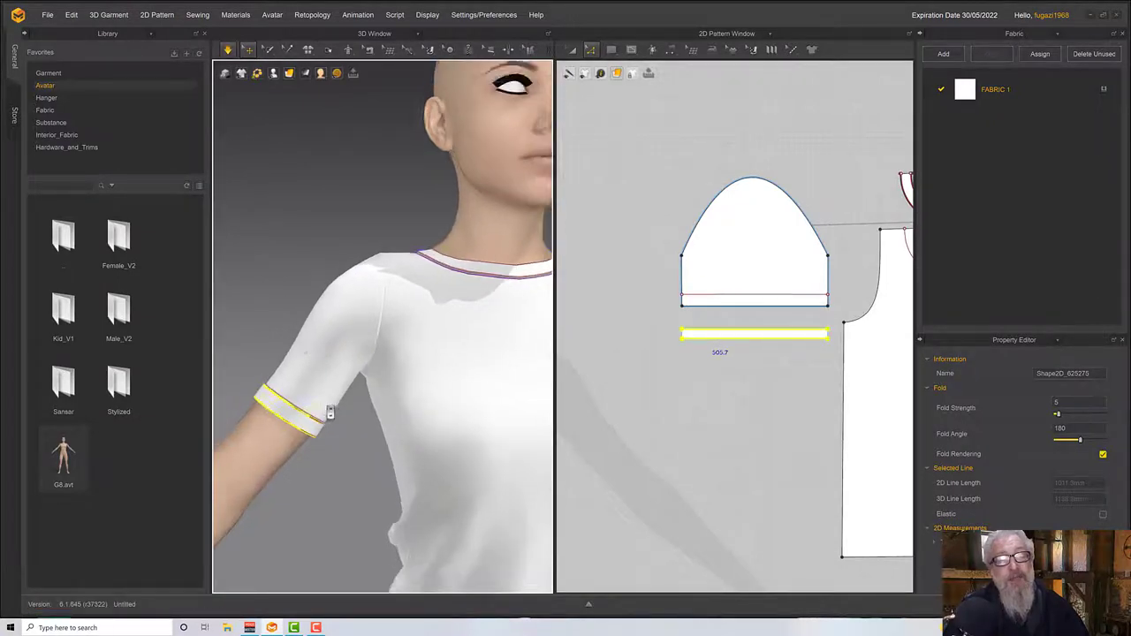
pyautogui.moveTo(341, 393)
pyautogui.mouseDown(button='right')
pyautogui.moveTo(369, 386)
pyautogui.moveTo(342, 408)
pyautogui.mouseUp(button='right')
pyautogui.scroll(-1, 737, 373)
pyautogui.scroll(-4, 651, 373)
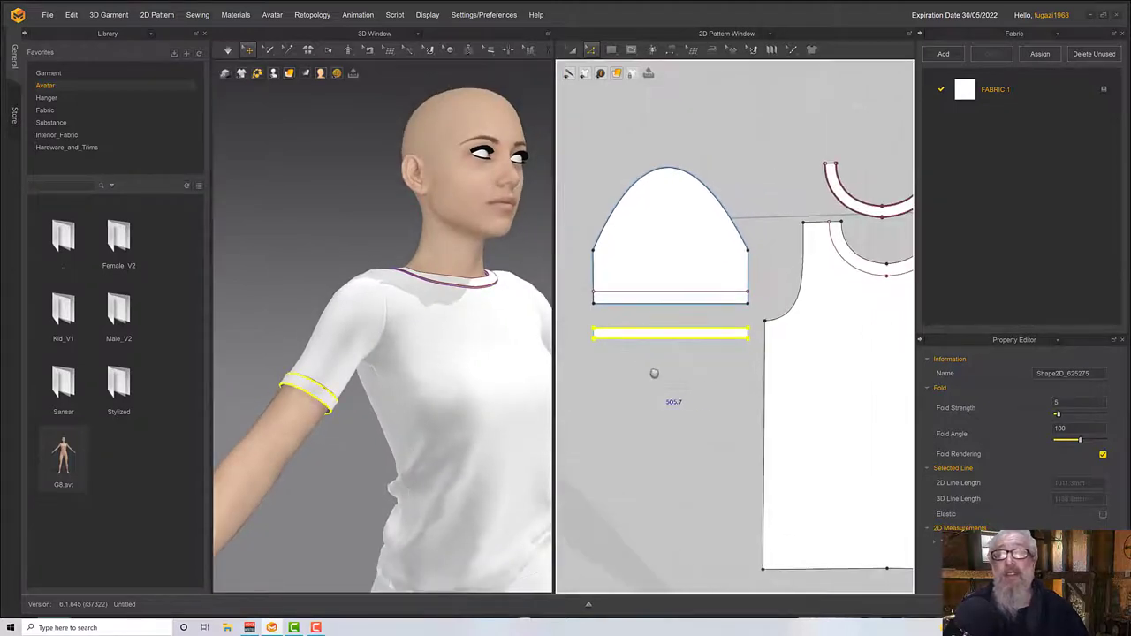
pyautogui.scroll(-2, 654, 397)
pyautogui.scroll(1, 636, 355)
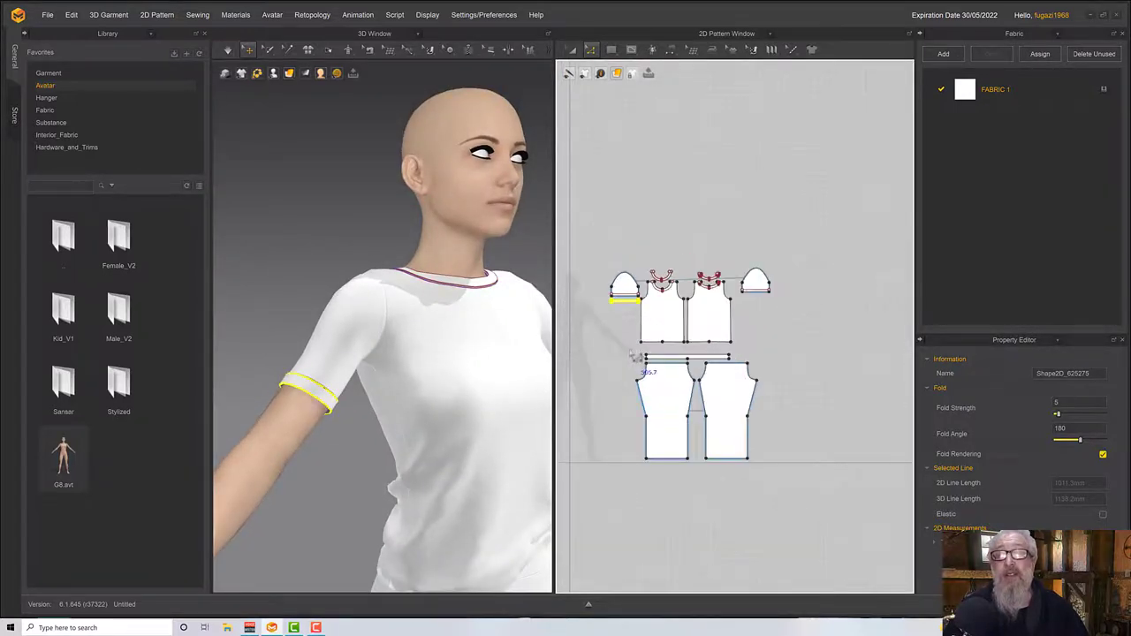
# Create a symmetric copy with sewing of the sleeve hem band and place it over the front shirt piece in the 2D layout
pyautogui.click(571, 49)
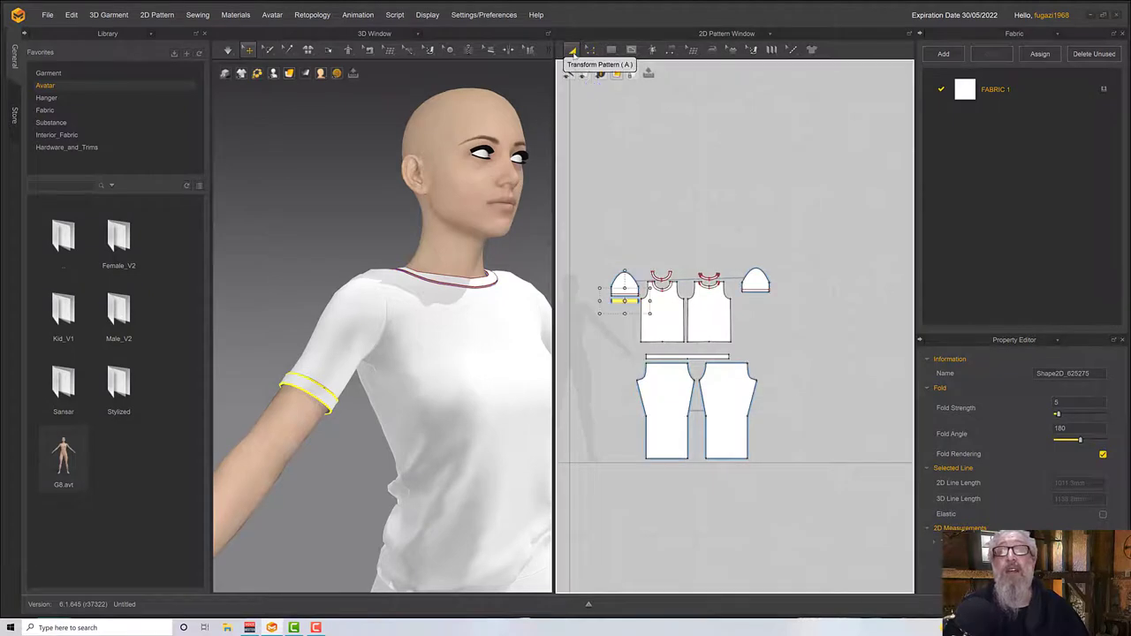
pyautogui.scroll(3, 638, 318)
pyautogui.scroll(2, 639, 322)
pyautogui.moveTo(654, 350); pyautogui.dragTo(615, 172, button='middle')
pyautogui.click(621, 282)
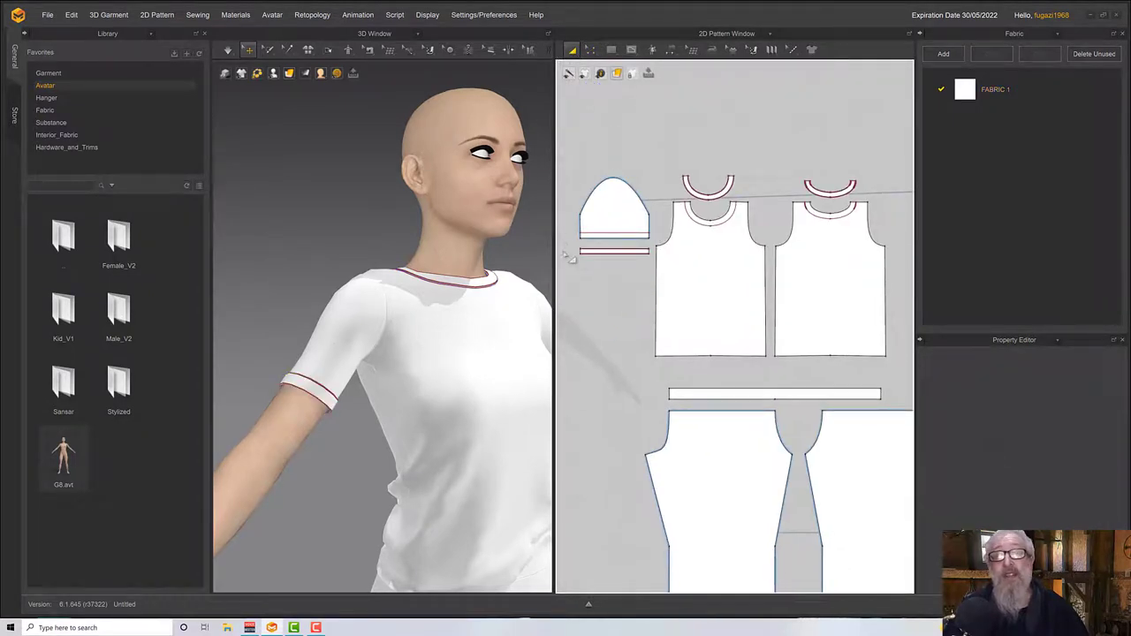
pyautogui.moveTo(563, 240); pyautogui.dragTo(658, 275)
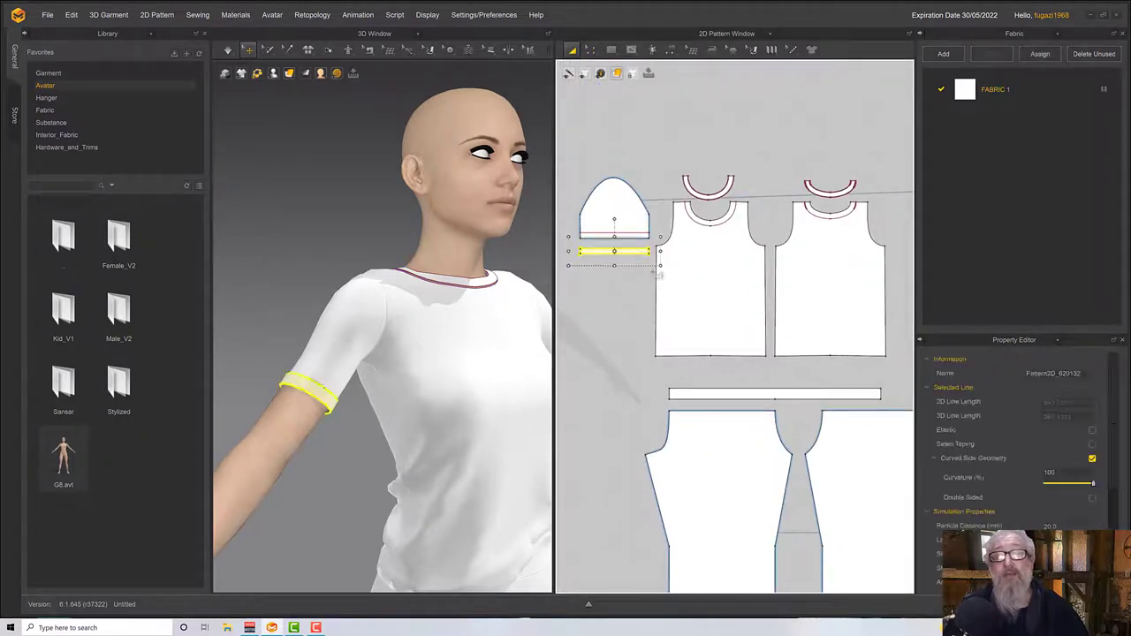
pyautogui.rightClick(631, 252)
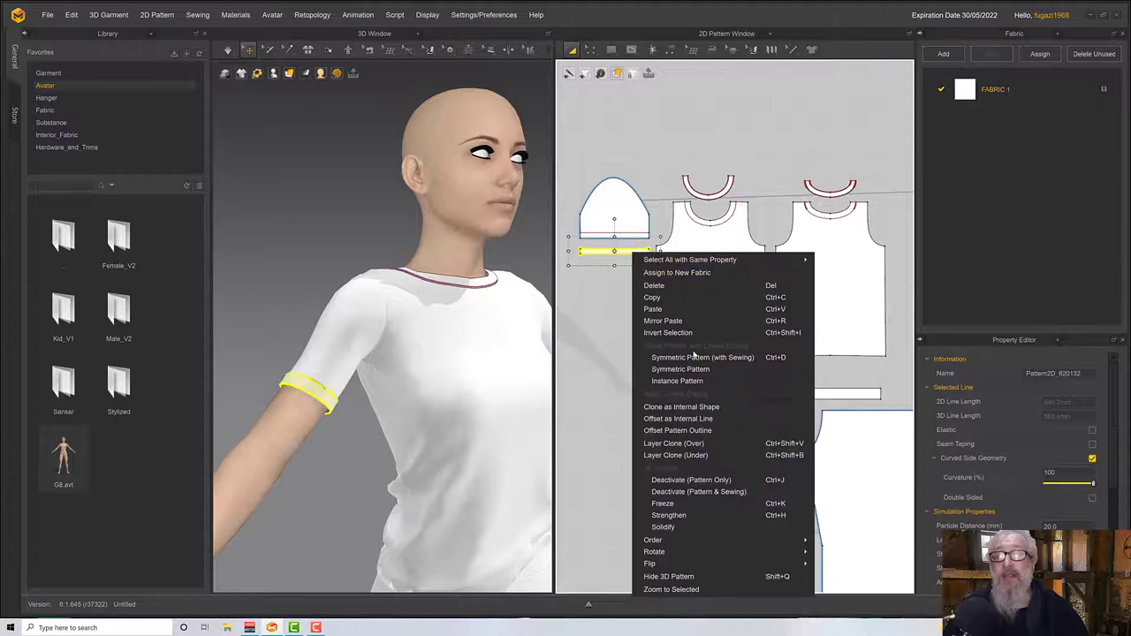
pyautogui.click(694, 357)
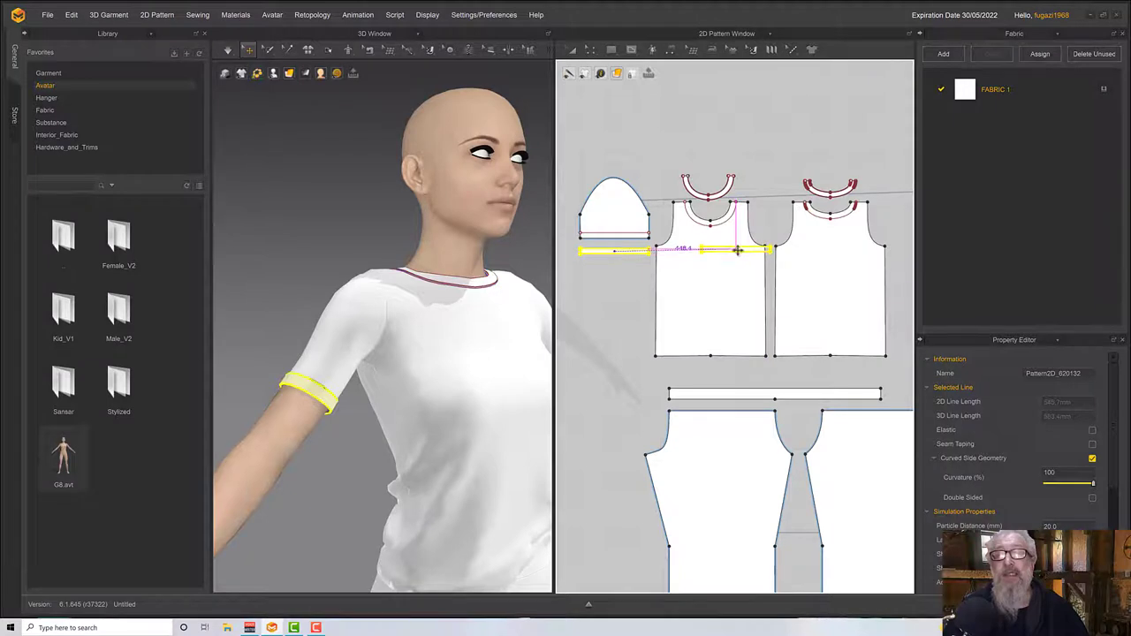
pyautogui.click(736, 251)
# Hide the avatar to expose the mirrored sleeve band inside the shirt
pyautogui.moveTo(473, 311); pyautogui.dragTo(270, 295, button='right')
pyautogui.scroll(-1, 303, 298)
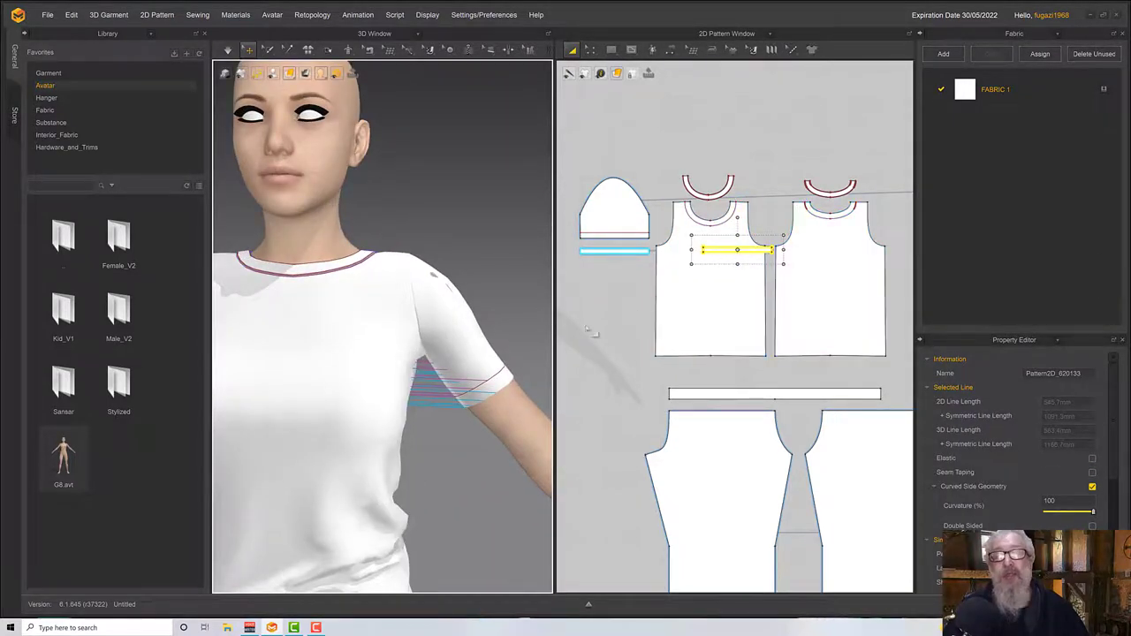
pyautogui.scroll(4, 455, 354)
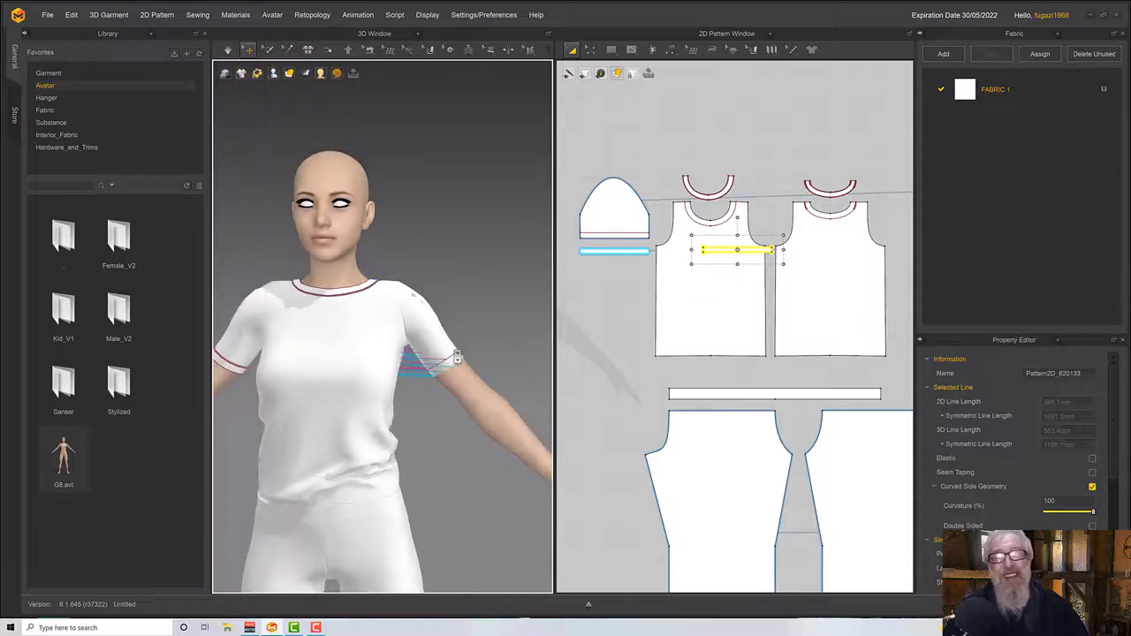
pyautogui.moveTo(455, 353)
pyautogui.mouseDown(button='right')
pyautogui.moveTo(477, 315)
pyautogui.moveTo(473, 363)
pyautogui.moveTo(452, 352)
pyautogui.mouseUp(button='right')
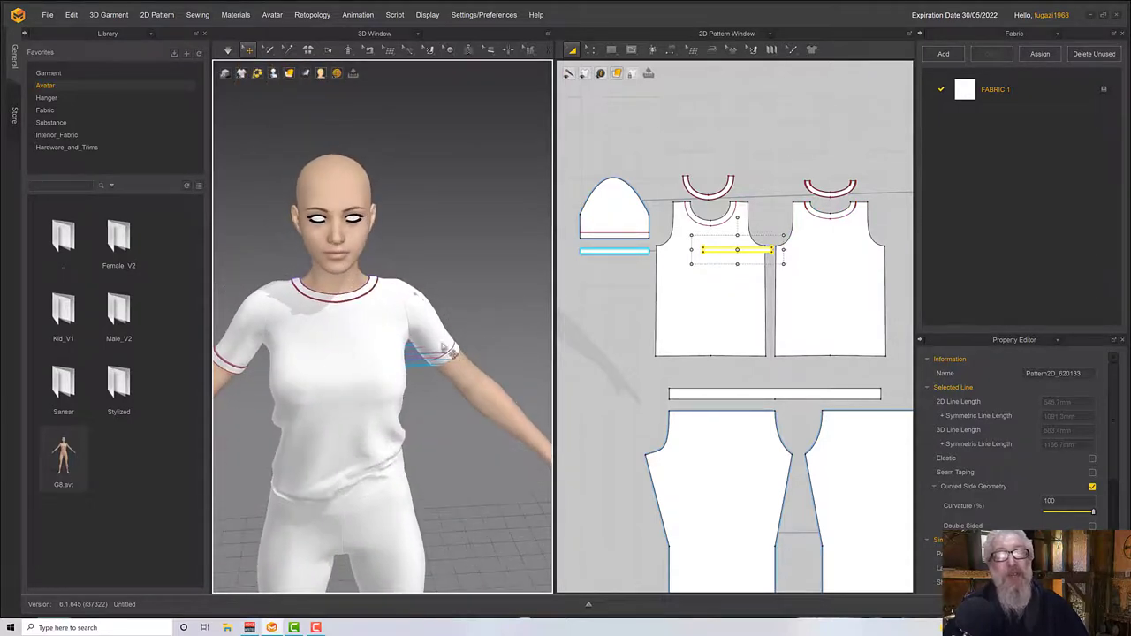
pyautogui.click(354, 282)
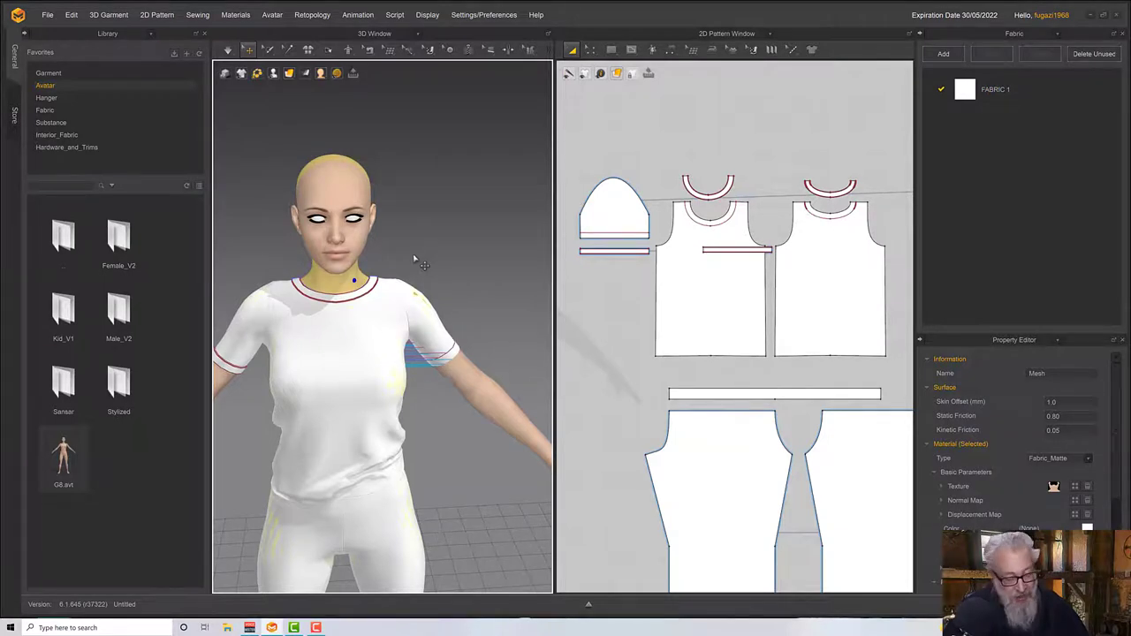
pyautogui.hotkey('shift', 'a')
pyautogui.moveTo(415, 258); pyautogui.dragTo(413, 293, button='right')
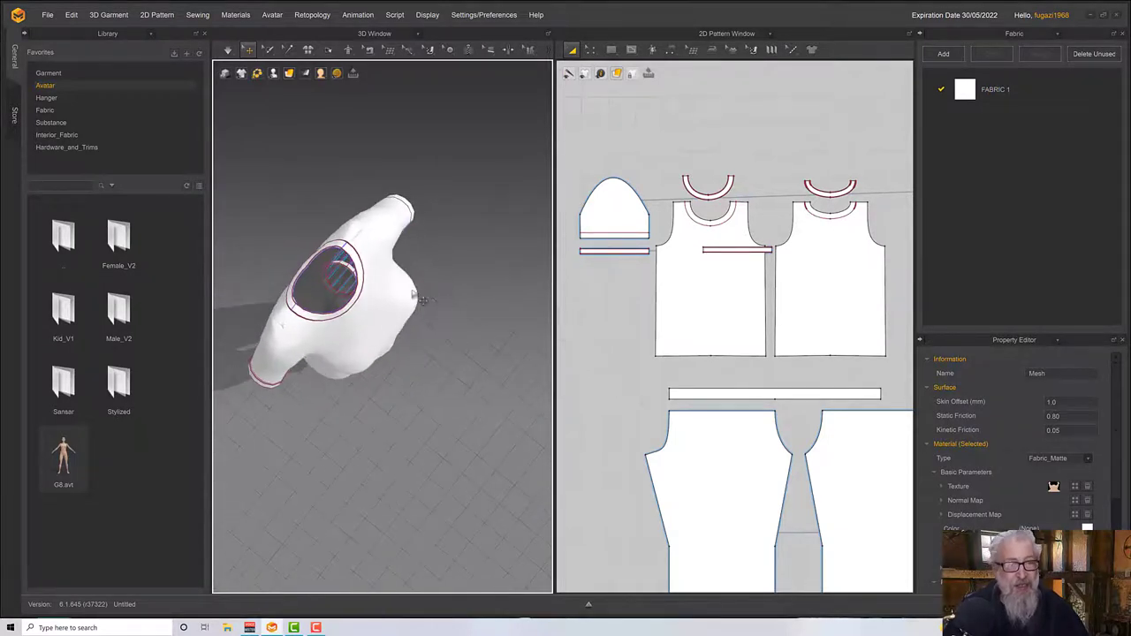
# Superimpose the mirrored band over the other sleeve end in 3D and show the avatar again
pyautogui.click(384, 216)
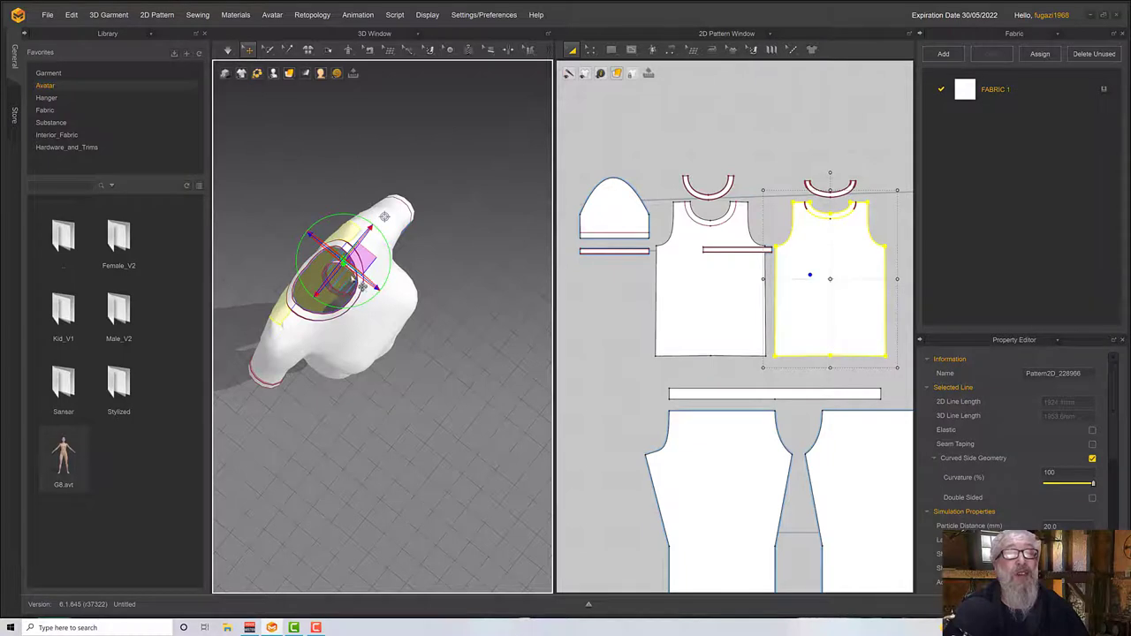
pyautogui.click(338, 298)
pyautogui.rightClick(346, 306)
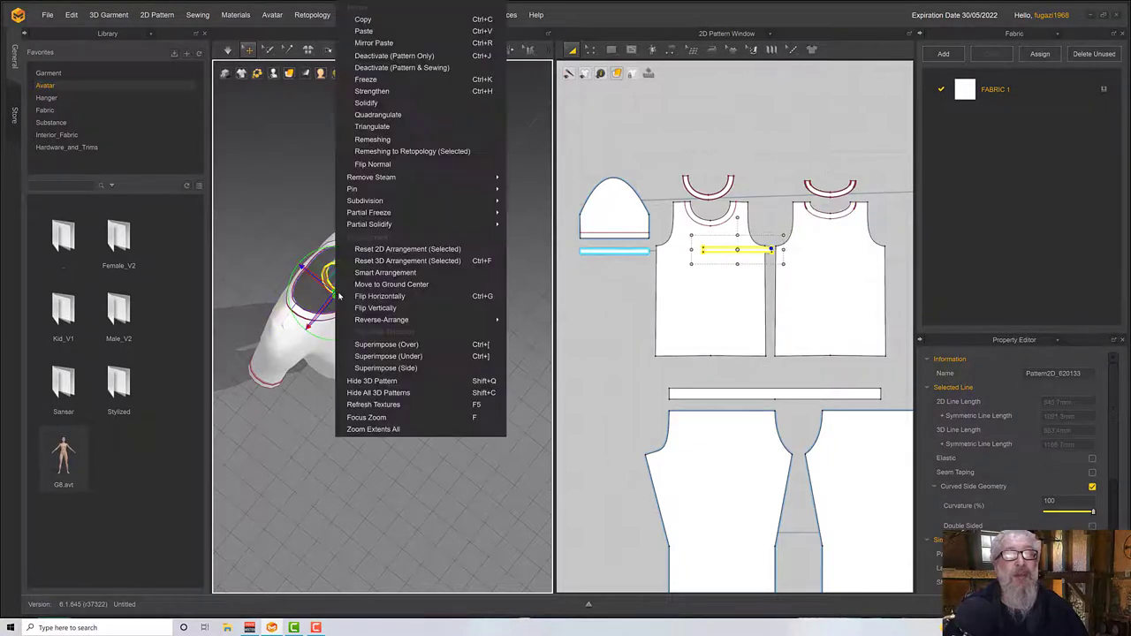
pyautogui.click(410, 345)
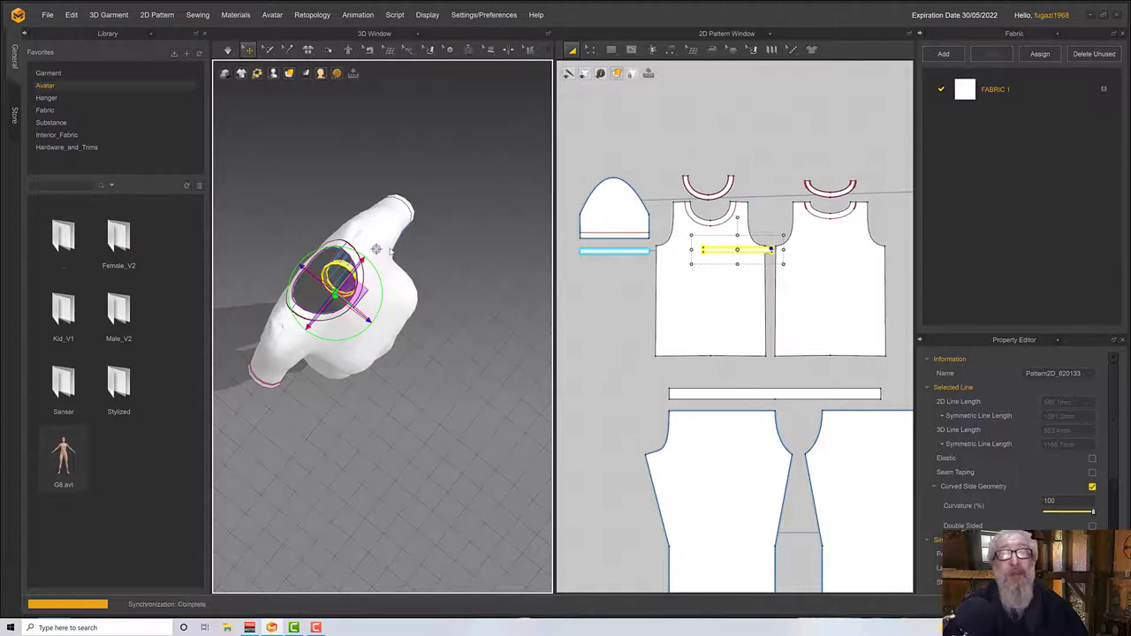
pyautogui.press('2')
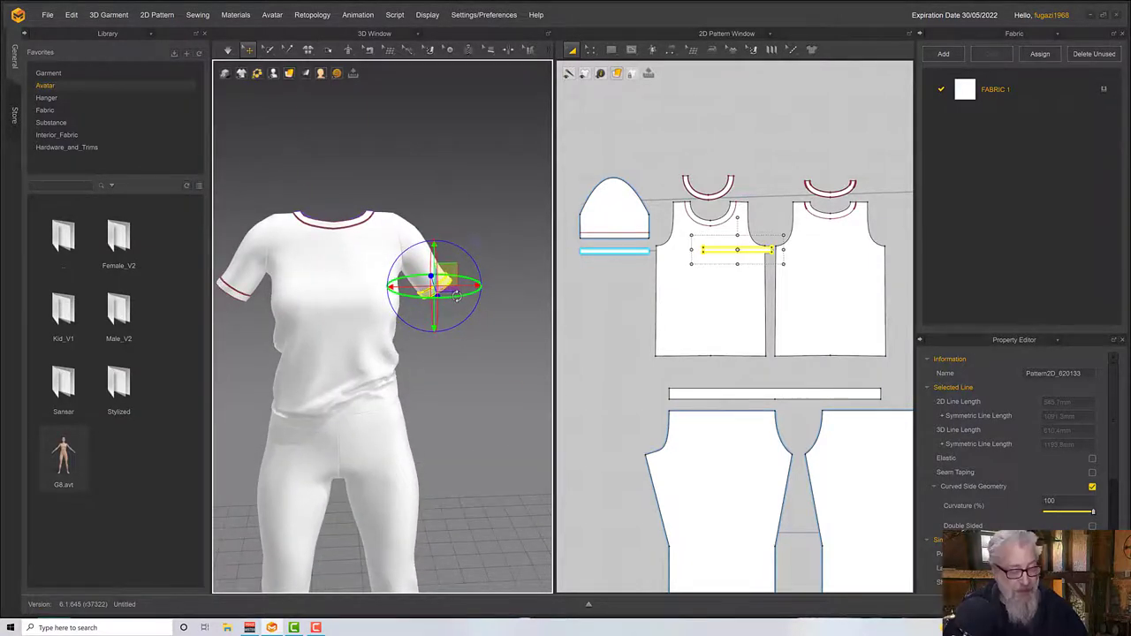
pyautogui.hotkey('shift', 'a')
pyautogui.moveTo(463, 303); pyautogui.dragTo(464, 311, button='right')
pyautogui.click(454, 351)
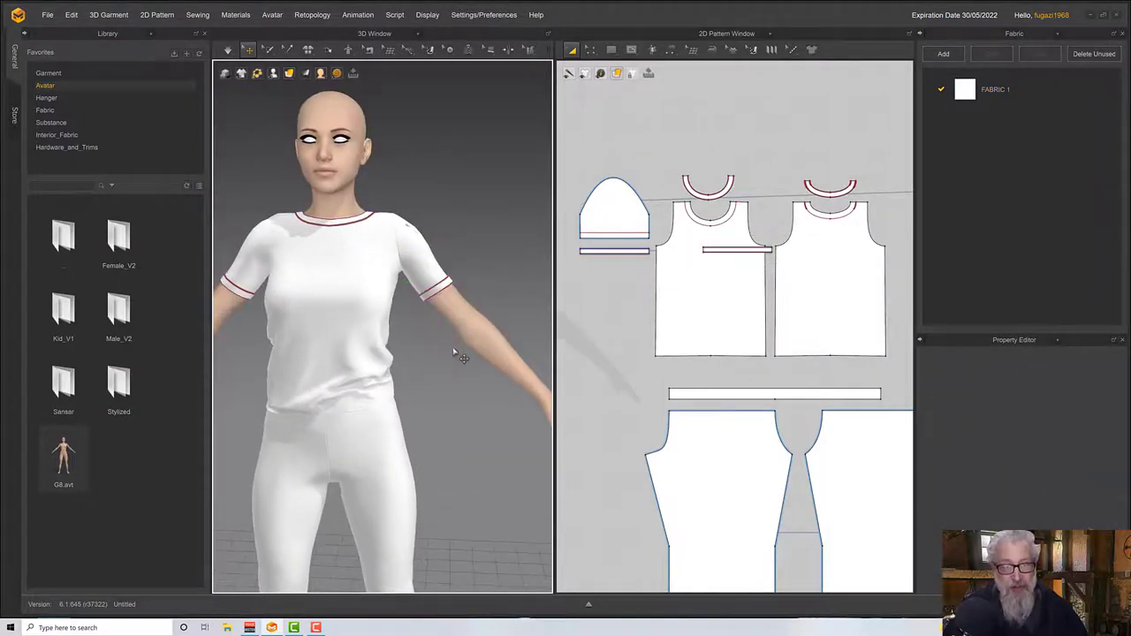
# Simulate the garment with the mirrored sleeve band and inspect the second cuff
pyautogui.press('q')
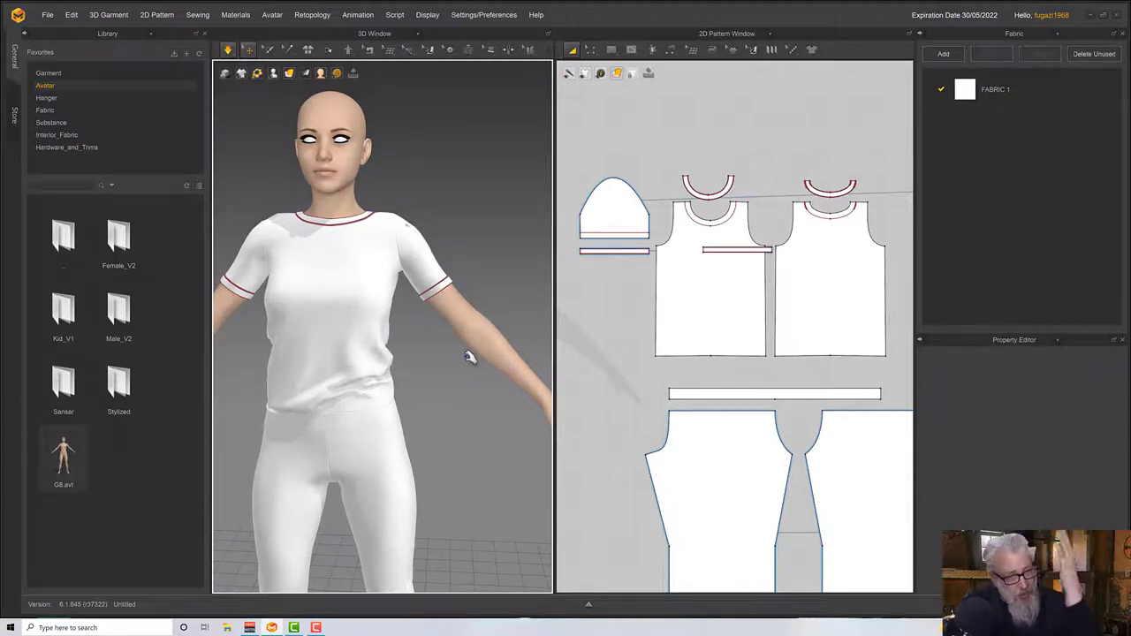
pyautogui.moveTo(467, 356); pyautogui.dragTo(423, 344, button='right')
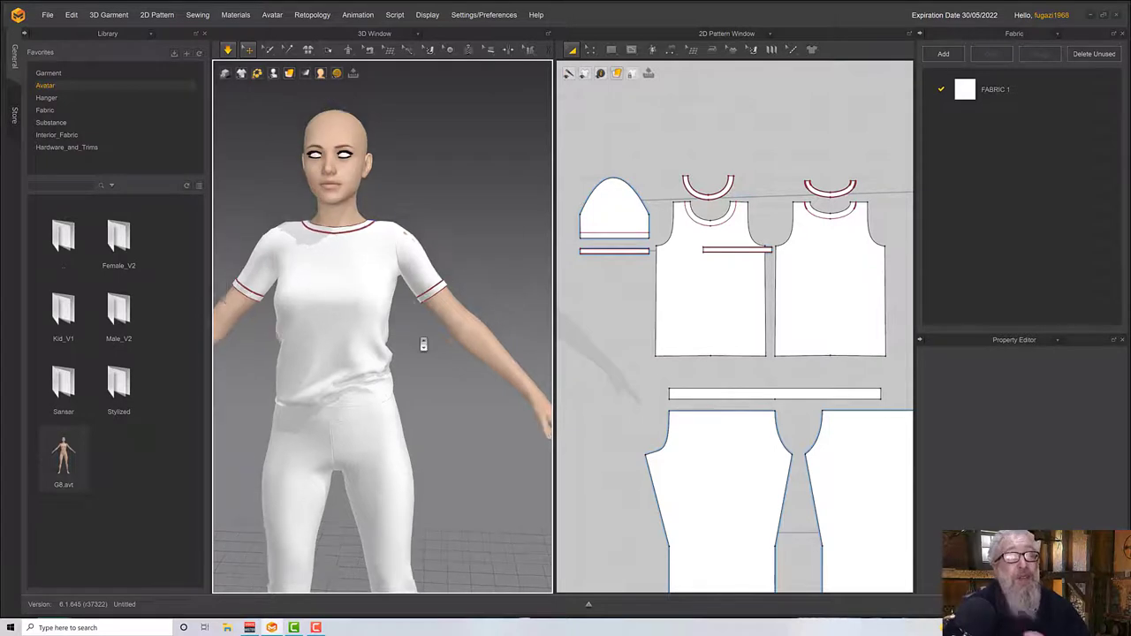
pyautogui.scroll(6, 421, 343)
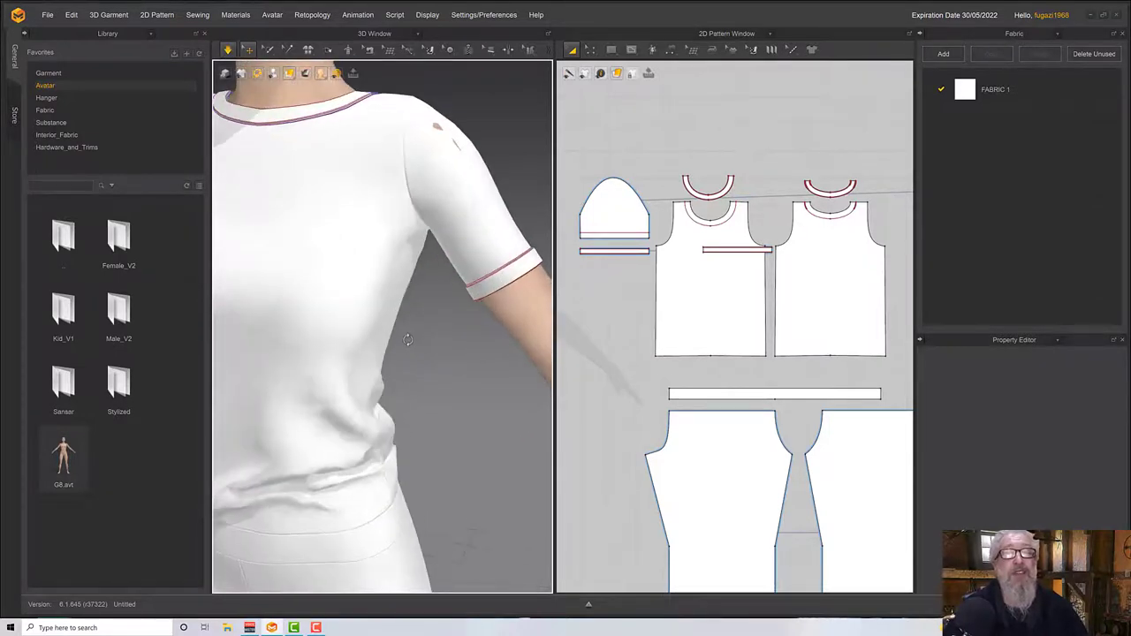
pyautogui.moveTo(407, 340); pyautogui.dragTo(443, 397, button='middle')
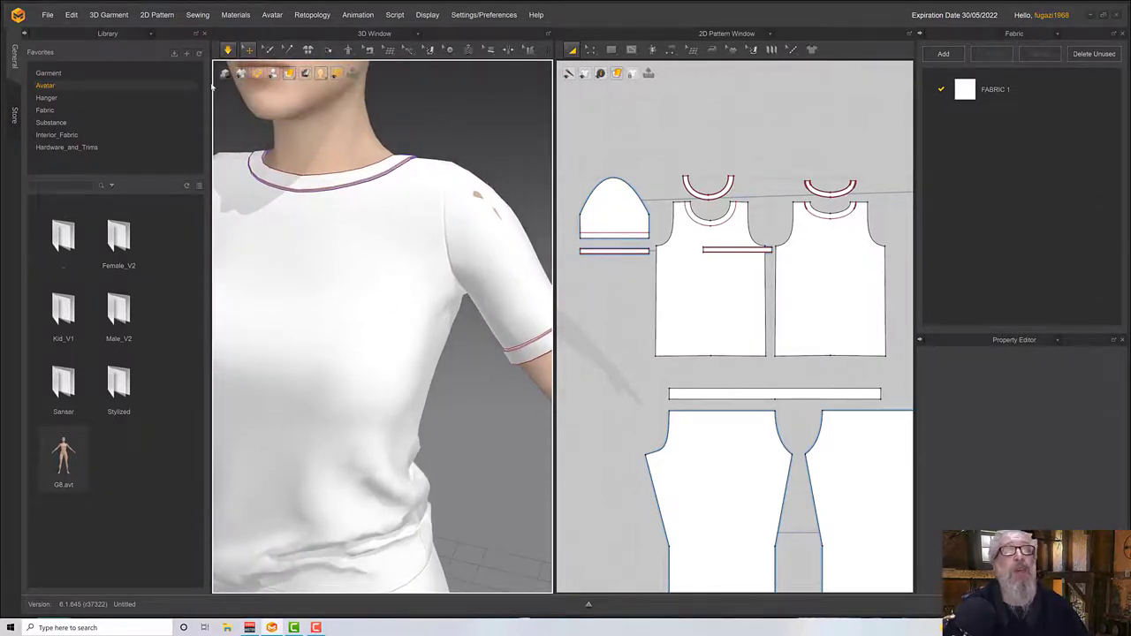
# Hide the garment's internal lines in the 3D view and inspect the simulated neckband and sleeve cuffs
pyautogui.moveTo(241, 75)
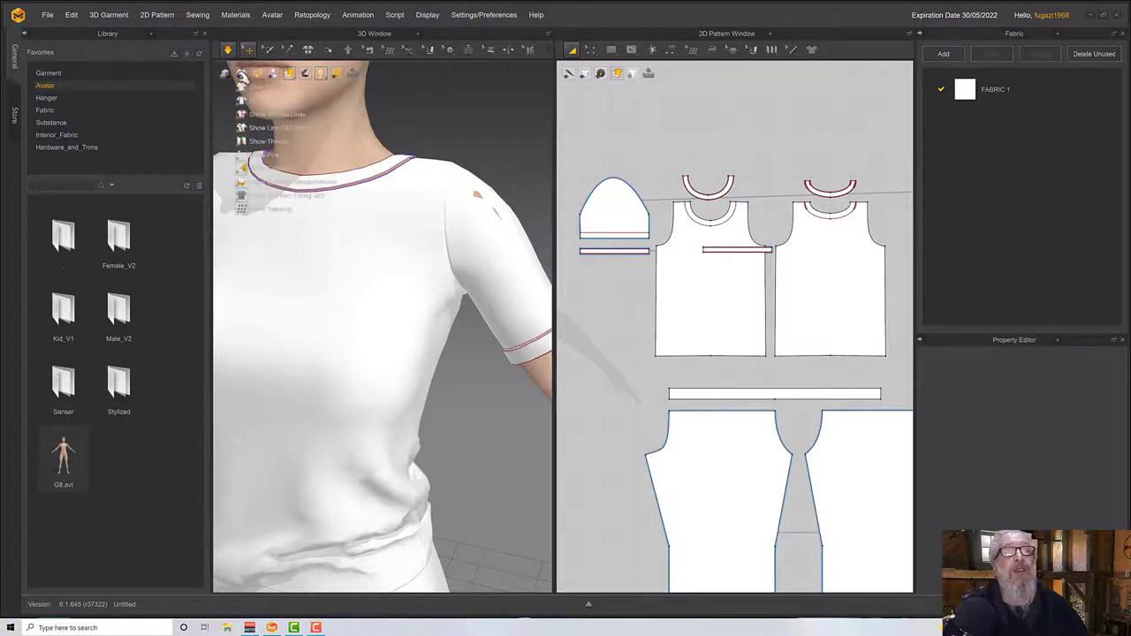
pyautogui.click(259, 115)
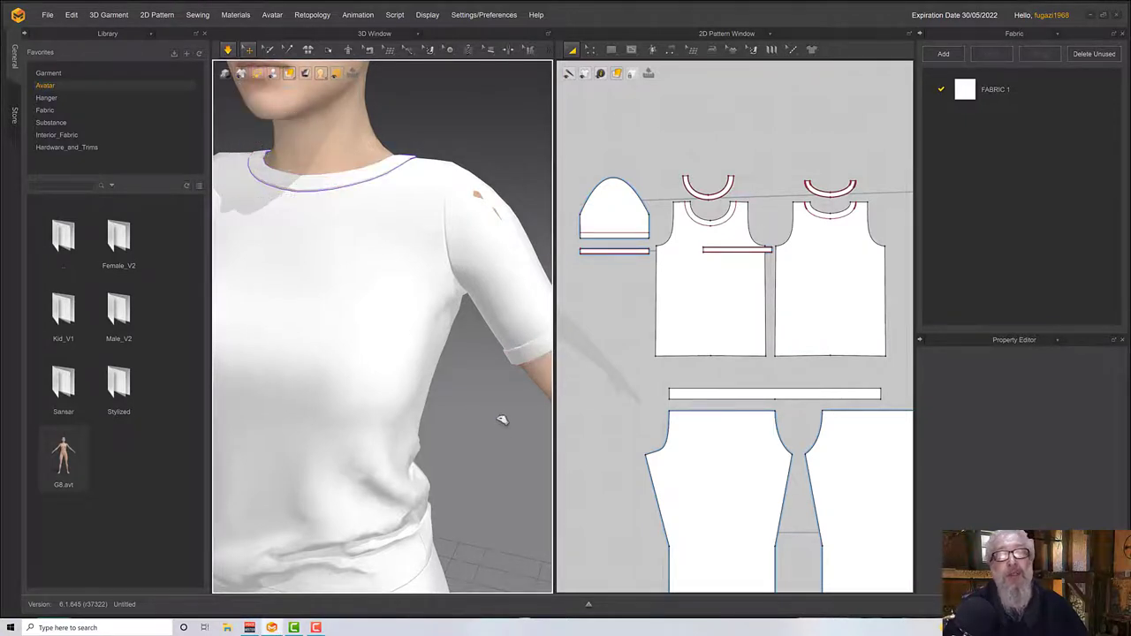
pyautogui.scroll(-2, 501, 421)
pyautogui.scroll(2, 500, 378)
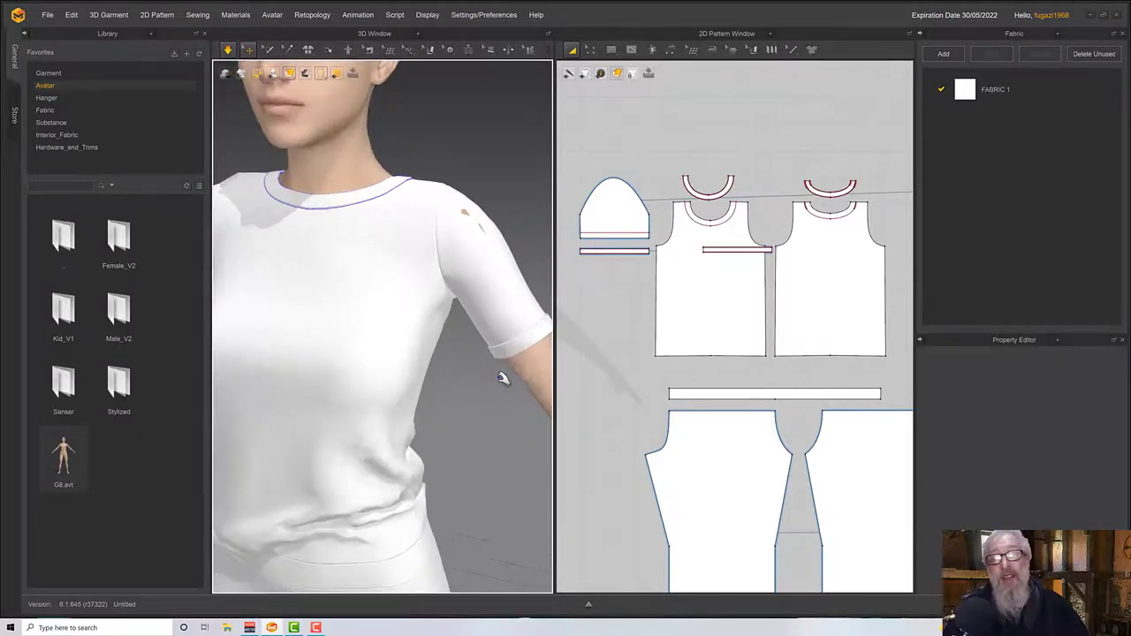
pyautogui.press('space')
pyautogui.moveTo(527, 346)
pyautogui.mouseDown(button='right')
pyautogui.moveTo(548, 338)
pyautogui.moveTo(524, 339)
pyautogui.mouseUp(button='right')
pyautogui.moveTo(498, 345)
pyautogui.mouseDown(button='right')
pyautogui.moveTo(462, 343)
pyautogui.moveTo(434, 361)
pyautogui.moveTo(511, 336)
pyautogui.mouseUp(button='right')
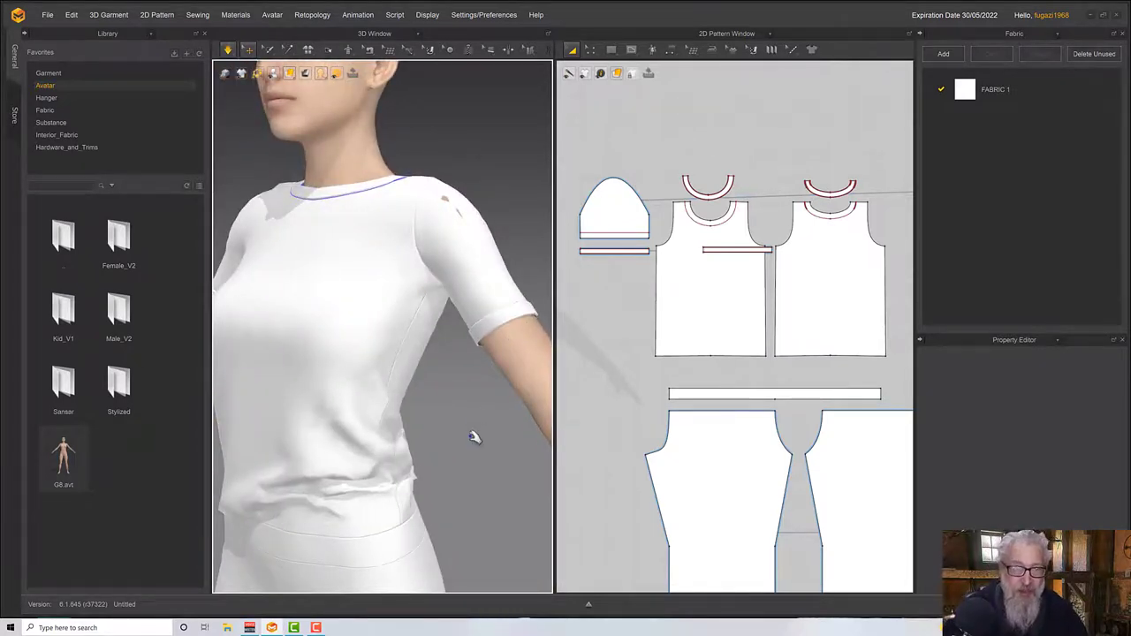
pyautogui.scroll(-5, 472, 434)
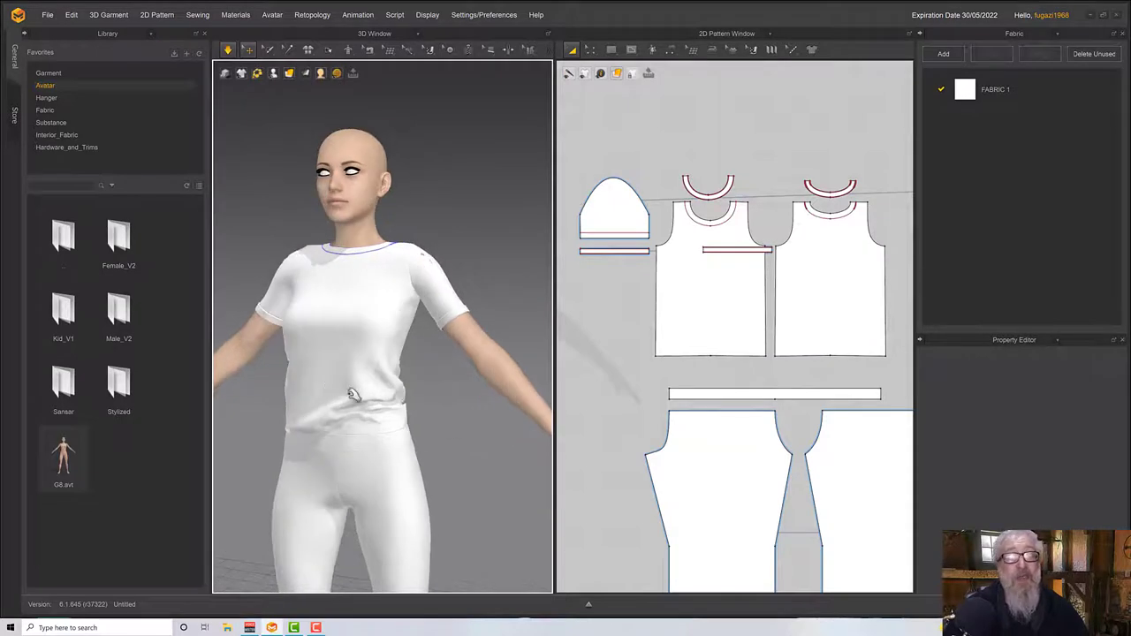
# Examine how the simulated shirt drapes around the waist and hem, with the front piece selected
pyautogui.click(386, 402)
pyautogui.moveTo(432, 419); pyautogui.dragTo(222, 412, button='right')
pyautogui.press('space')
pyautogui.scroll(-3, 337, 400)
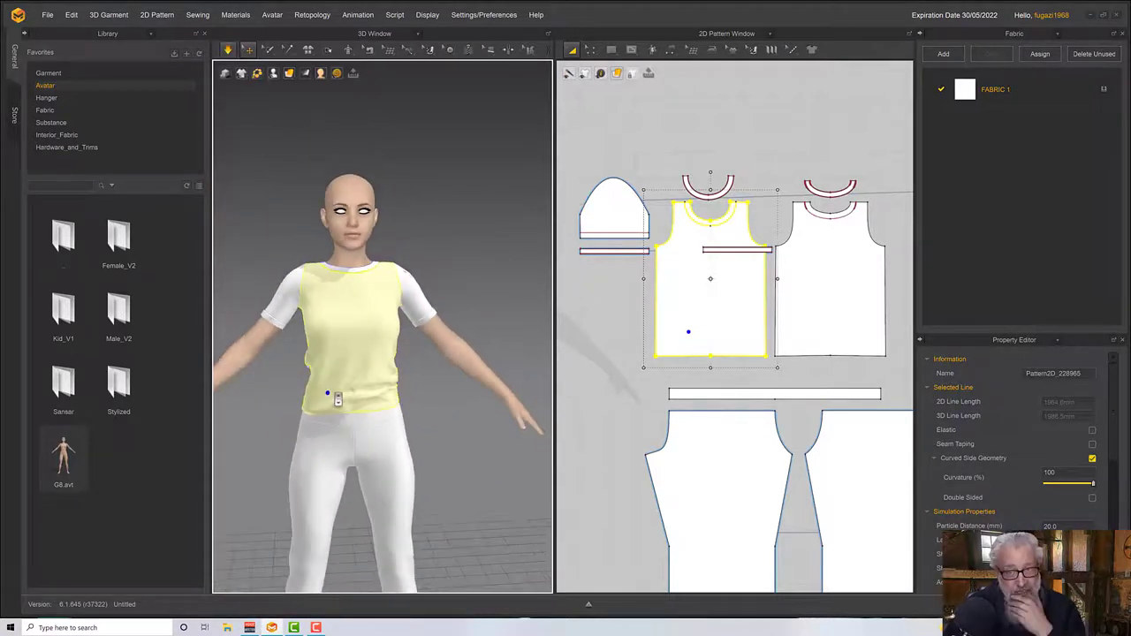
pyautogui.scroll(-1, 335, 397)
pyautogui.scroll(5, 337, 398)
pyautogui.scroll(-1, 338, 398)
pyautogui.press('space')
pyautogui.moveTo(339, 398); pyautogui.dragTo(370, 394, button='right')
pyautogui.moveTo(296, 369); pyautogui.dragTo(412, 385, button='right')
pyautogui.moveTo(428, 392); pyautogui.dragTo(311, 315, button='middle')
pyautogui.press('space')
pyautogui.scroll(-3, 311, 314)
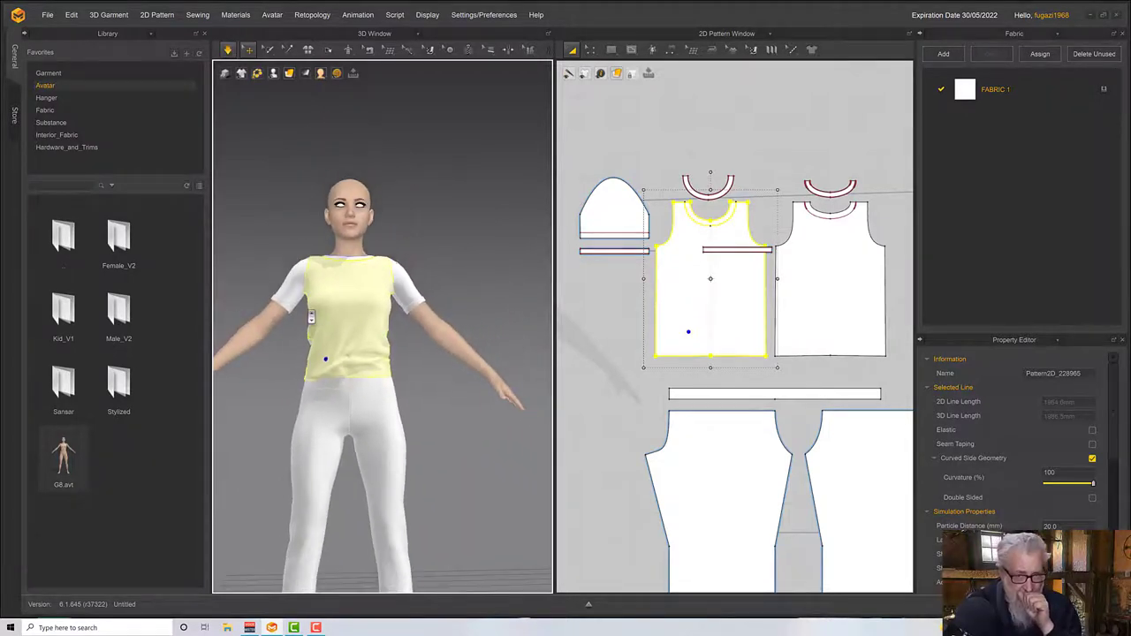
pyautogui.moveTo(315, 309); pyautogui.dragTo(344, 324, button='right')
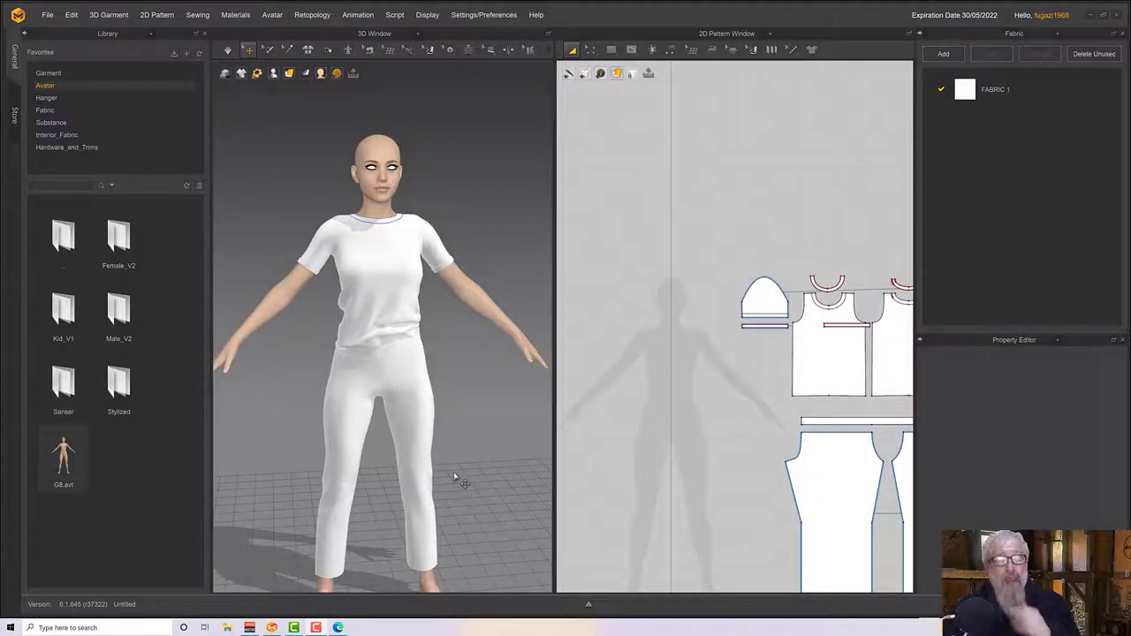
# Draw a polygon half-body panel along the silhouette's centre line, about 811 mm tall, 95 mm wide above, 300 mm below, with a 426 mm side edge
pyautogui.scroll(2, 450, 469)
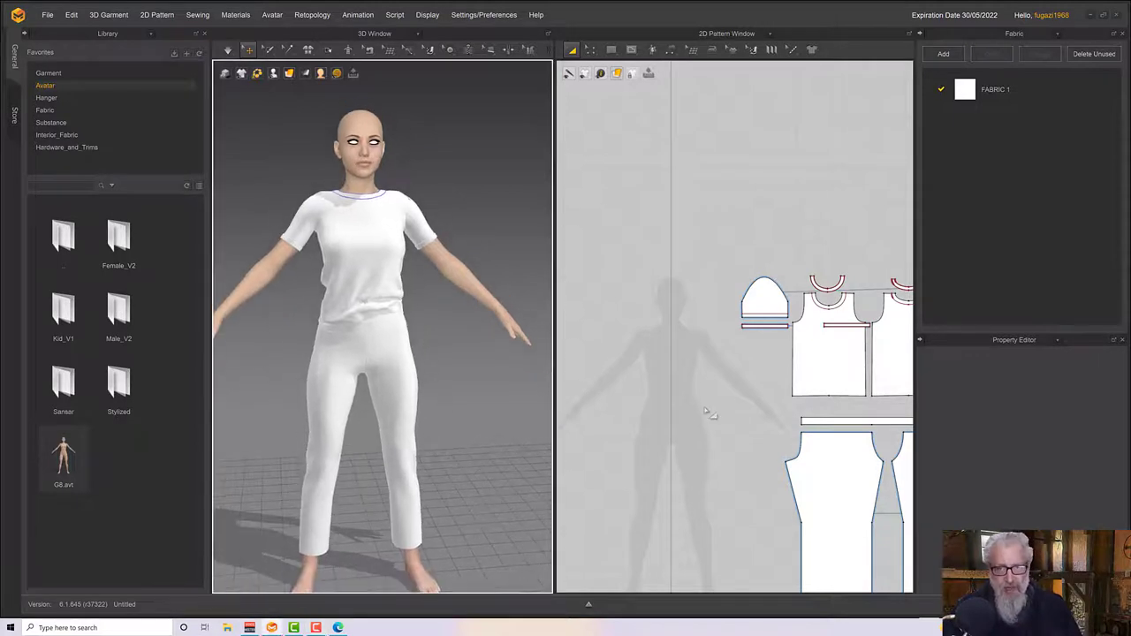
pyautogui.scroll(-3, 714, 398)
pyautogui.scroll(2, 703, 345)
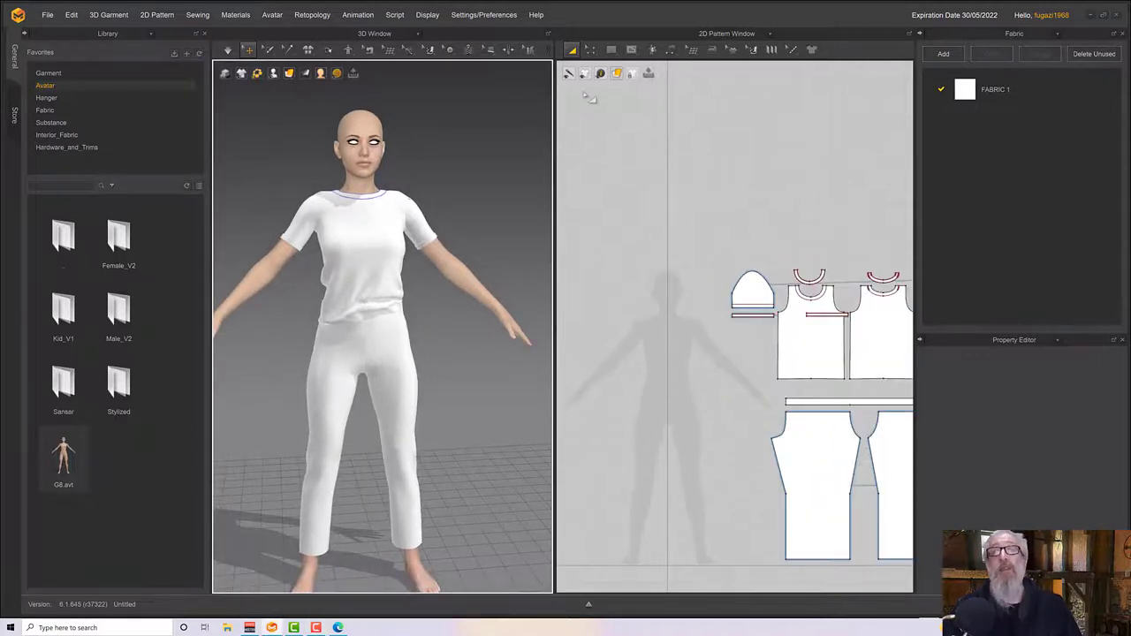
pyautogui.click(610, 50)
pyautogui.click(627, 74)
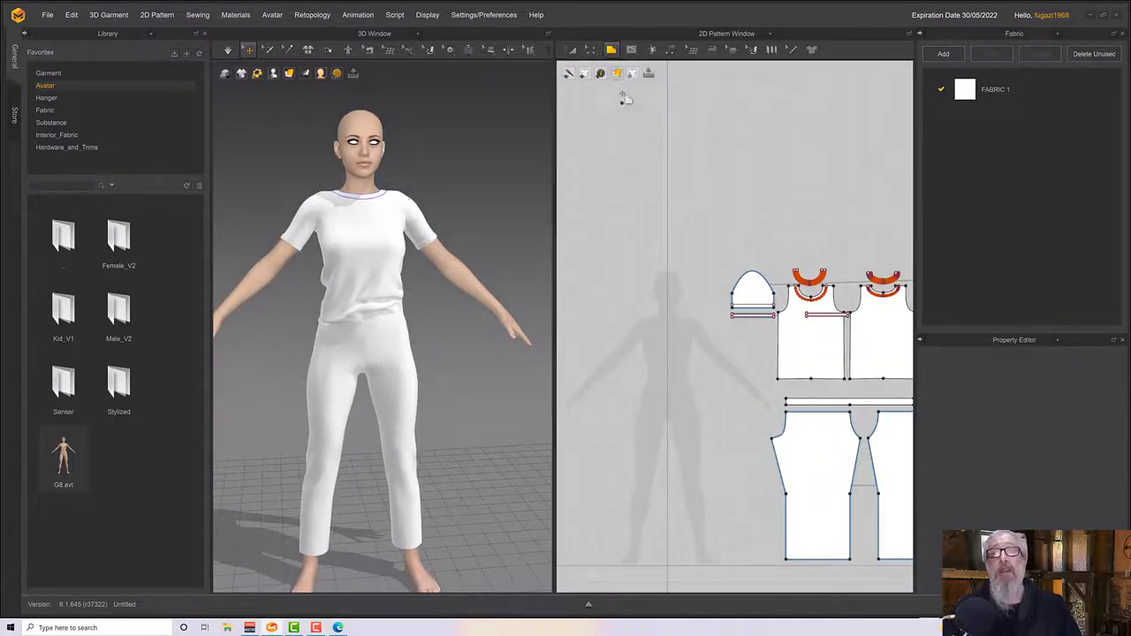
pyautogui.scroll(1, 664, 349)
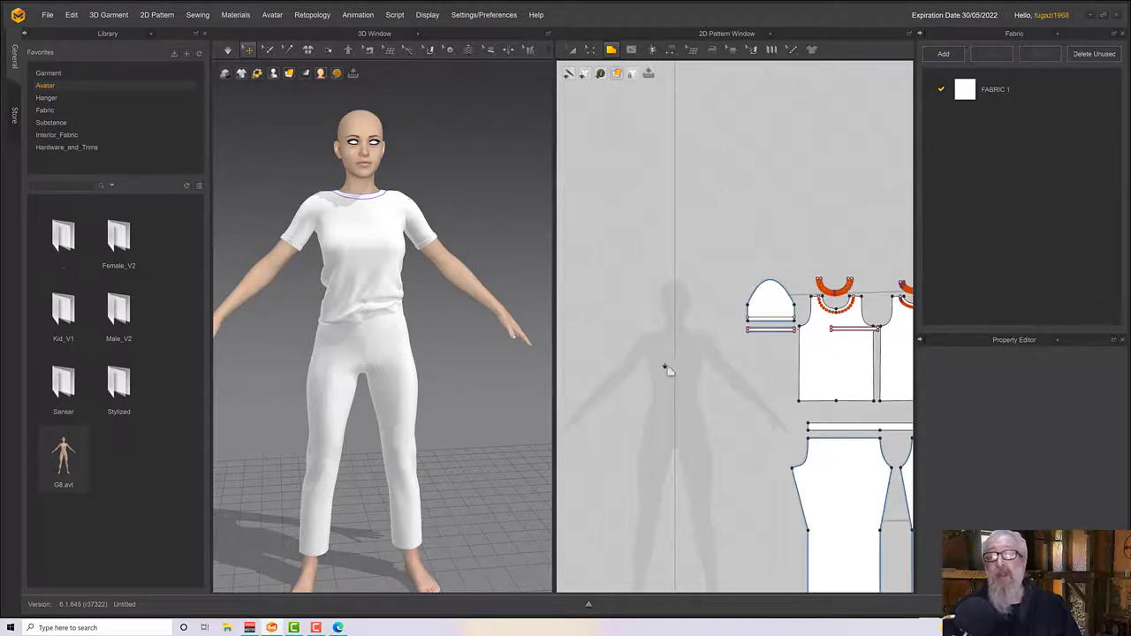
pyautogui.click(657, 348)
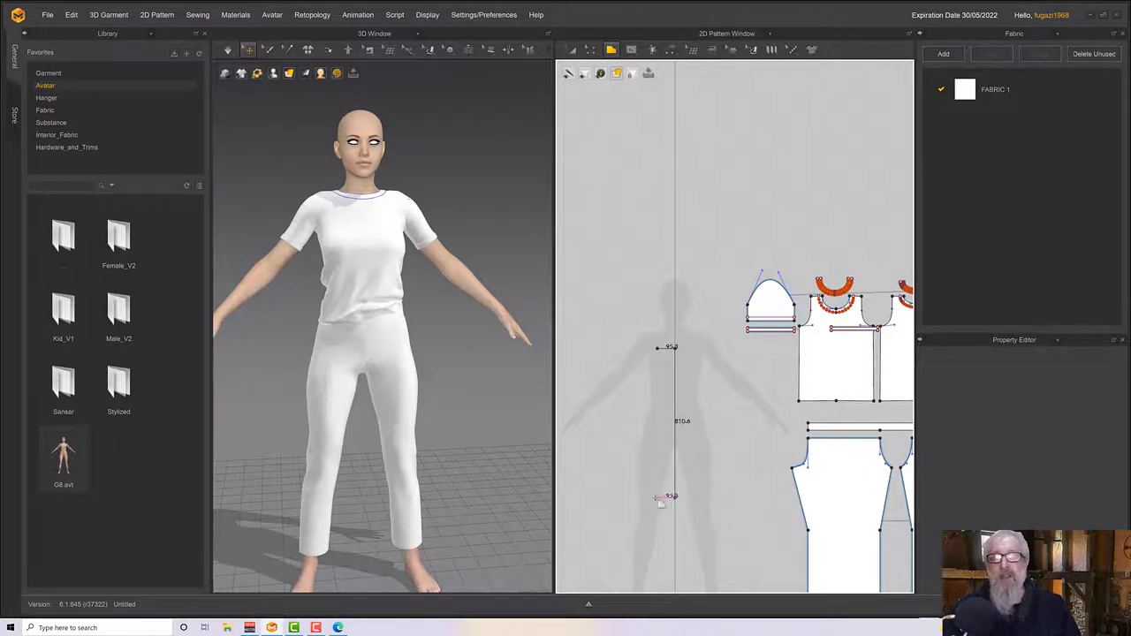
pyautogui.click(620, 497)
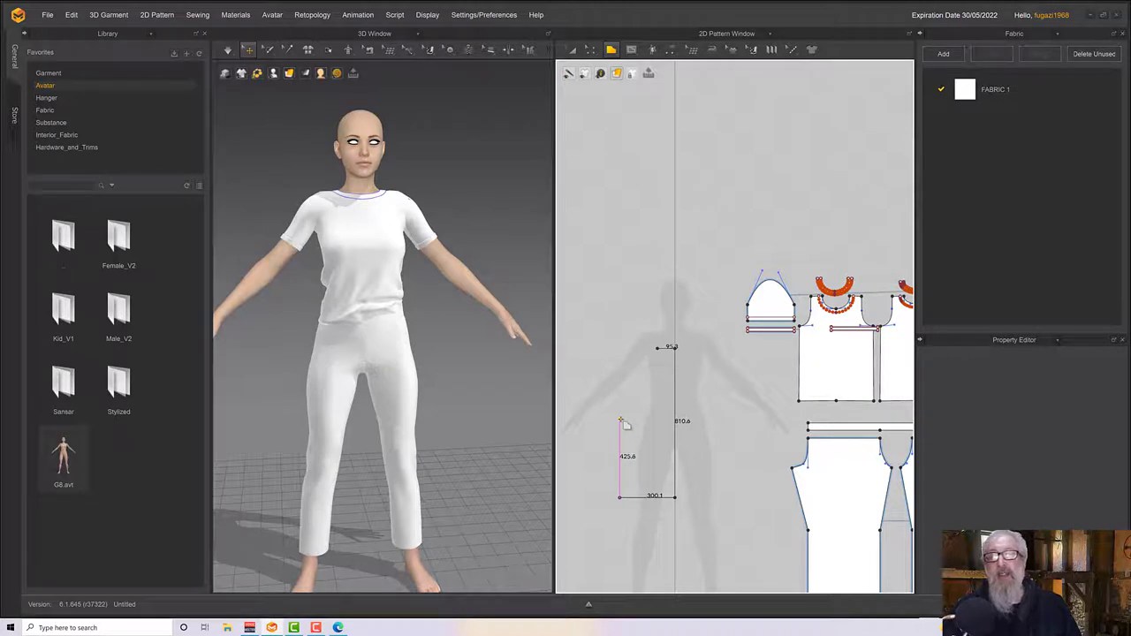
pyautogui.click(620, 420)
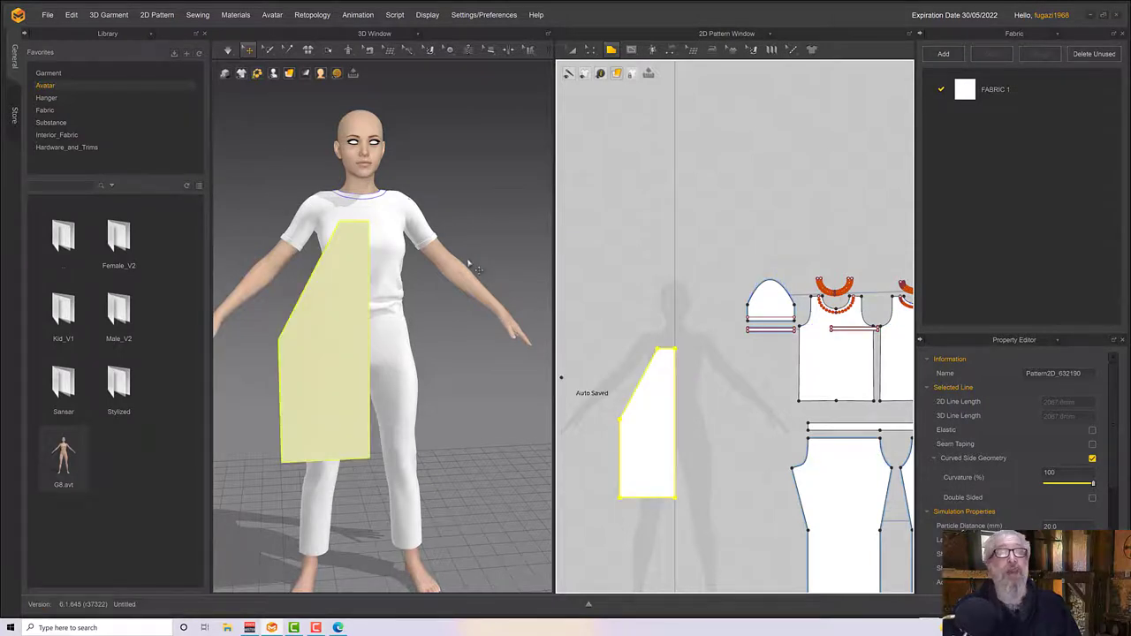
pyautogui.click(590, 50)
pyautogui.click(630, 204)
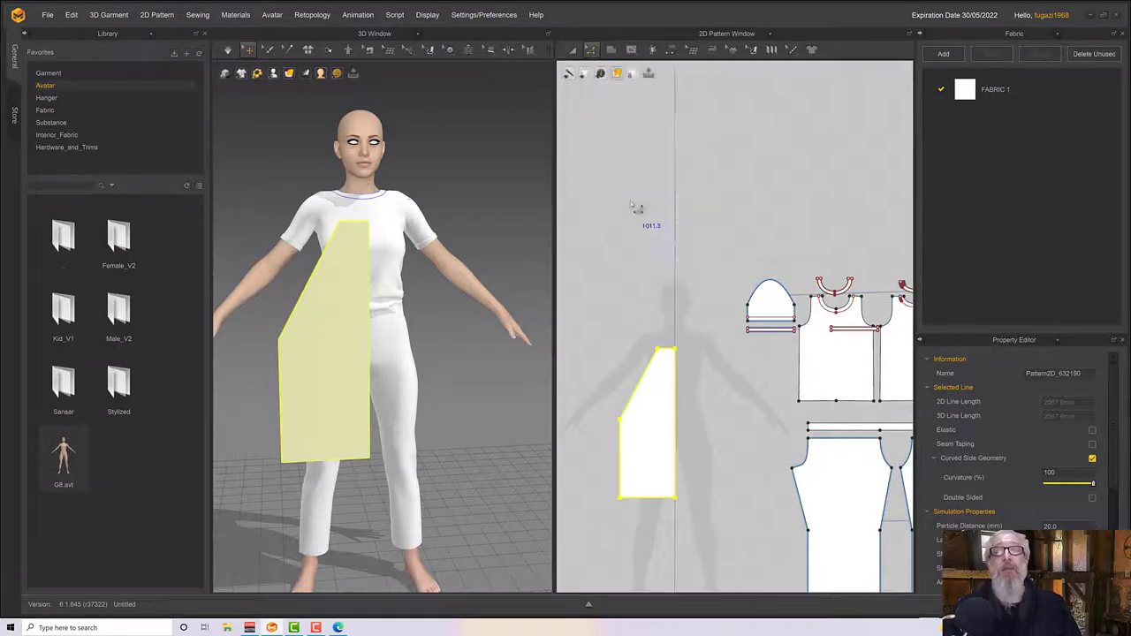
# Unfold the half-body panel along its vertical centre edge with symmetric editing and sewing
pyautogui.click(684, 392)
pyautogui.rightClick(677, 389)
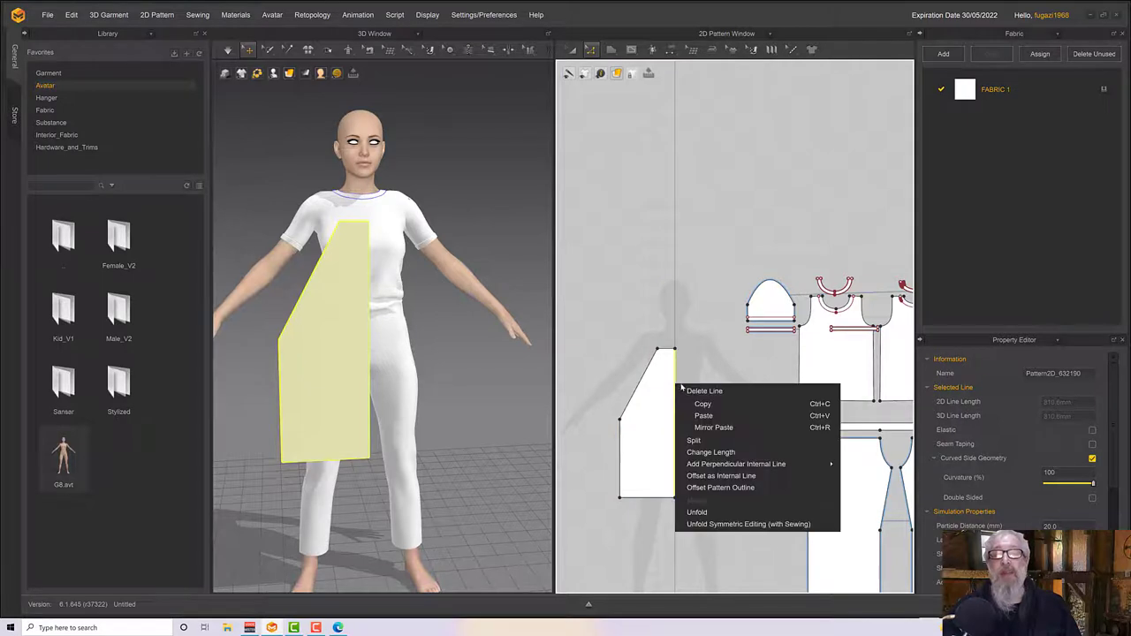
pyautogui.click(713, 525)
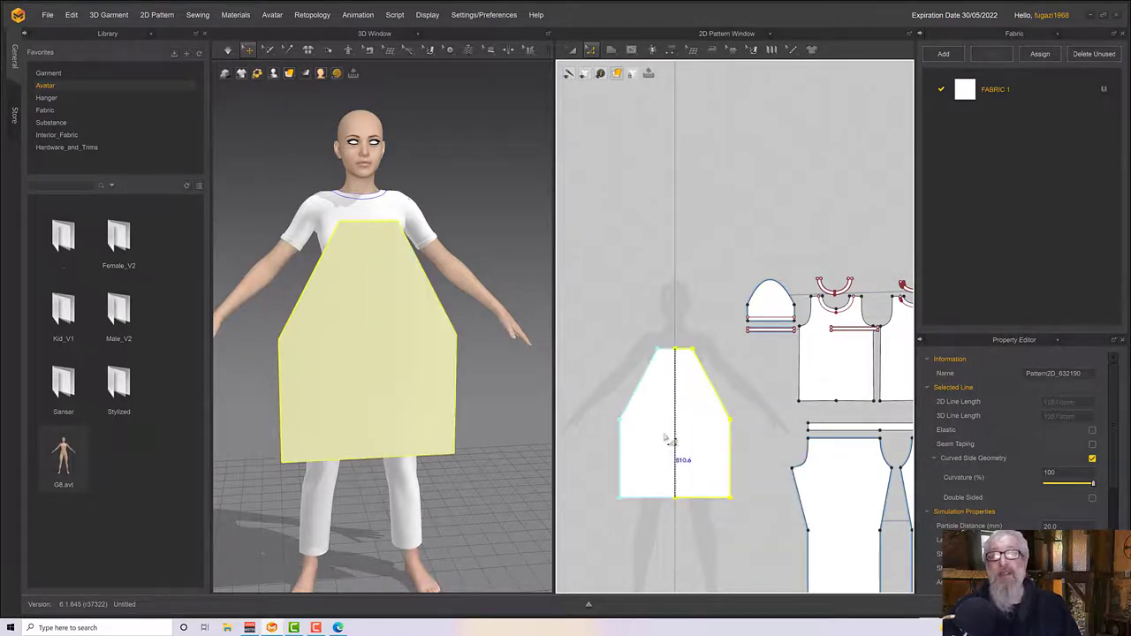
pyautogui.moveTo(433, 348)
pyautogui.mouseDown(button='right')
pyautogui.moveTo(401, 314)
pyautogui.moveTo(389, 335)
pyautogui.moveTo(440, 356)
pyautogui.mouseUp(button='right')
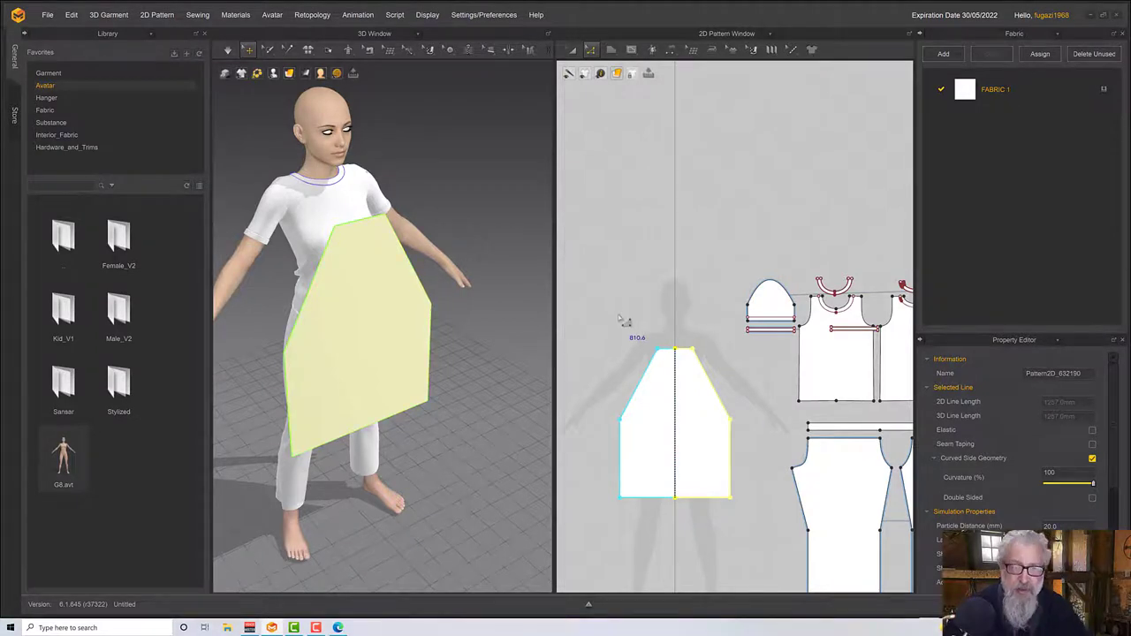
pyautogui.moveTo(443, 306); pyautogui.dragTo(420, 324, button='right')
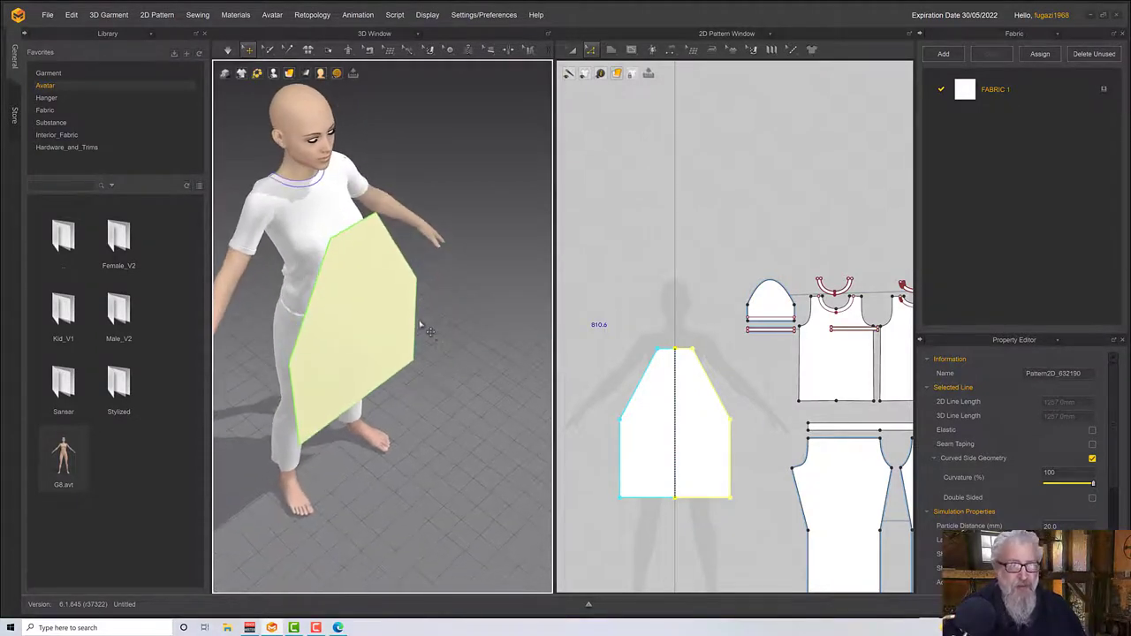
# Move the unfolded panel sideways in the 3D view, clear of the avatar's body
pyautogui.click(379, 338)
pyautogui.press('2')
pyautogui.moveTo(392, 324); pyautogui.dragTo(556, 304)
pyautogui.moveTo(558, 304); pyautogui.dragTo(403, 338, button='right')
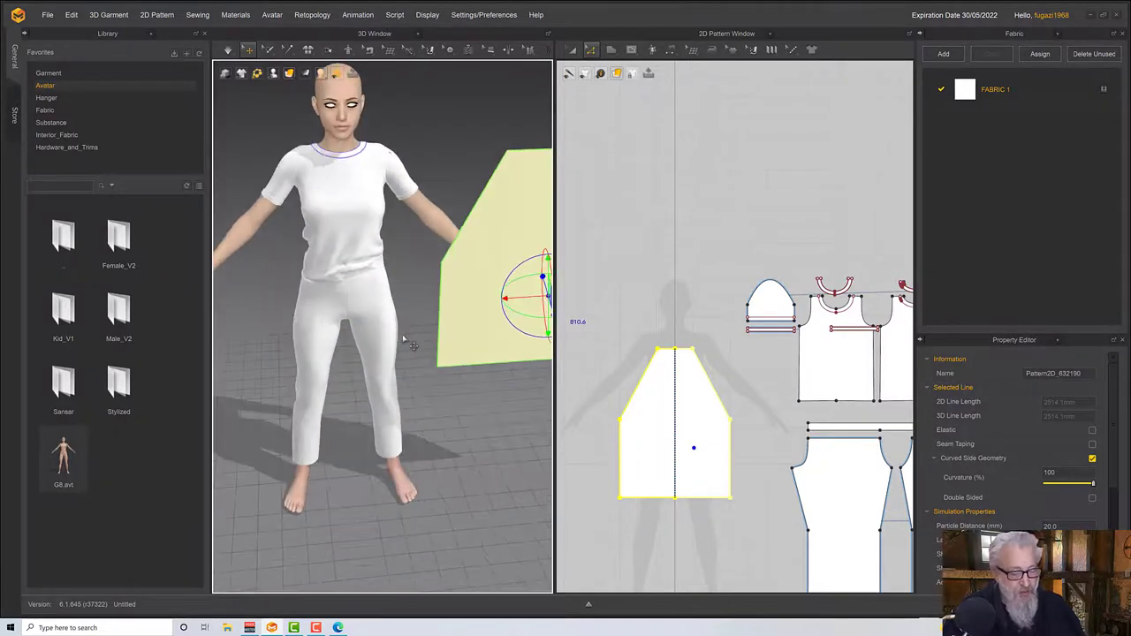
# Place the panel on the avatar's front-centre waist arrangement point and shift it forward, clear of the body
pyautogui.hotkey('shift', 'f')
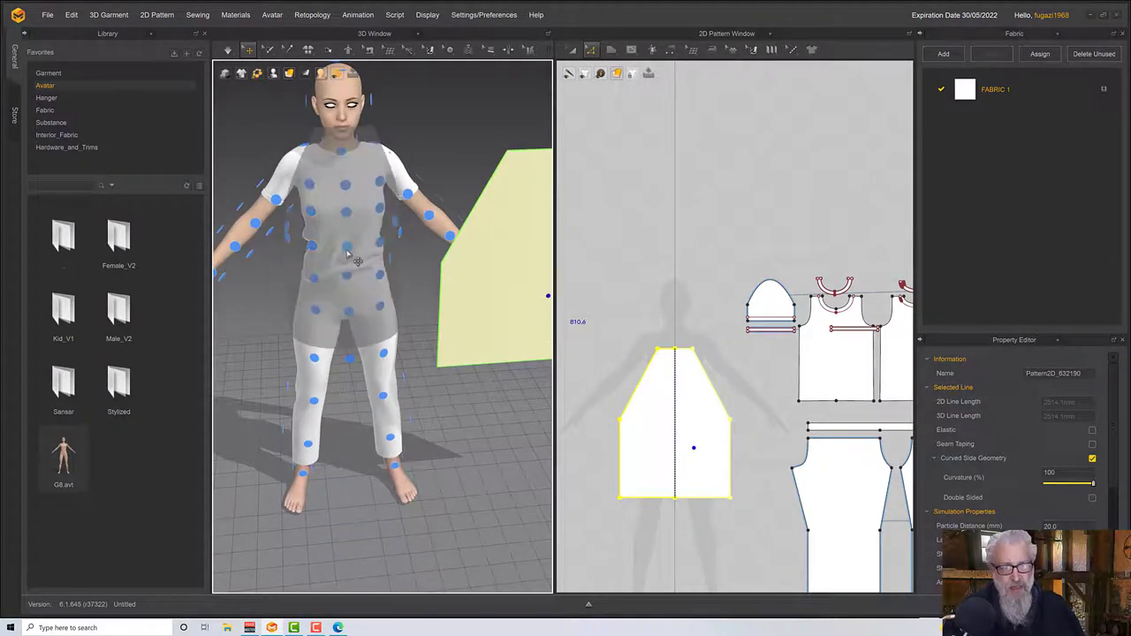
pyautogui.click(350, 279)
pyautogui.moveTo(353, 281); pyautogui.dragTo(413, 299, button='right')
pyautogui.moveTo(422, 301); pyautogui.dragTo(450, 308)
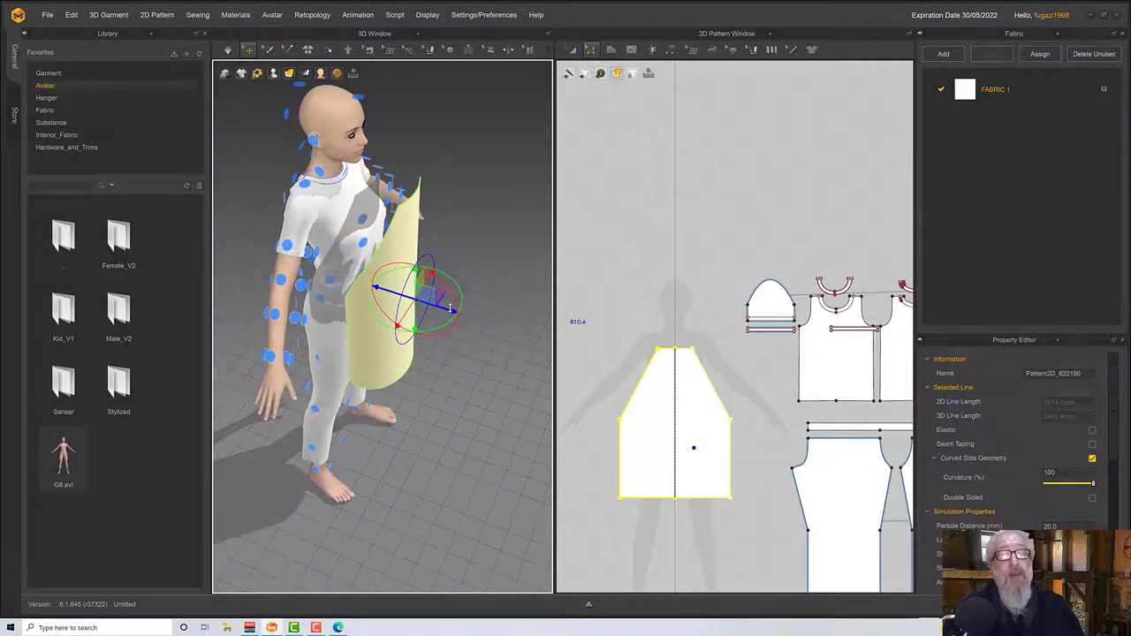
pyautogui.moveTo(474, 303); pyautogui.dragTo(404, 285, button='right')
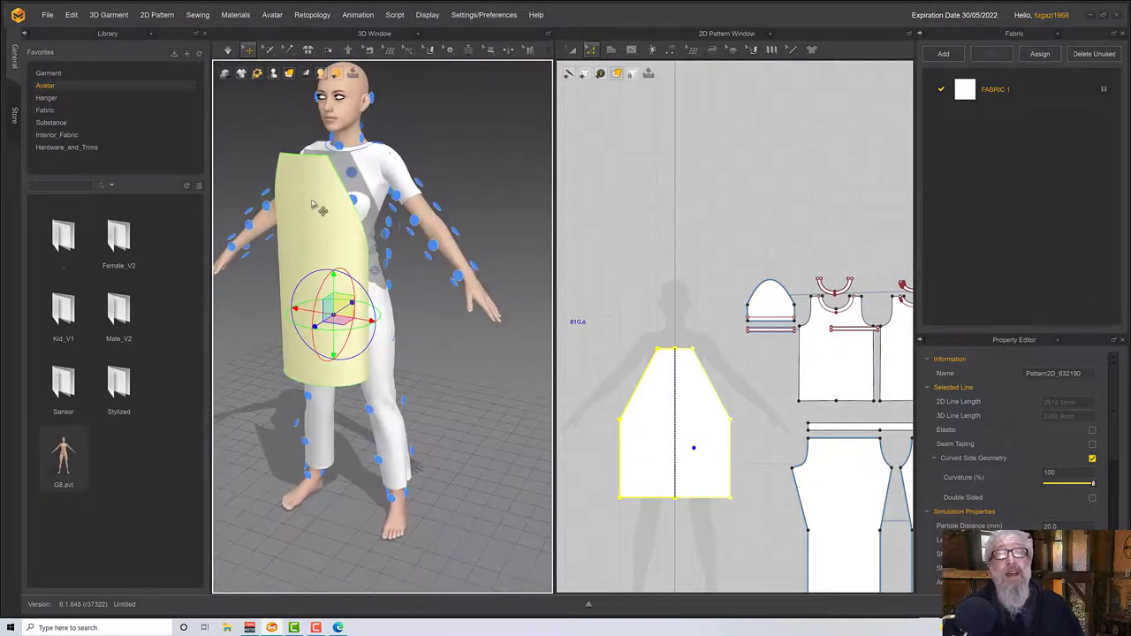
pyautogui.moveTo(320, 202); pyautogui.dragTo(341, 287, button='right')
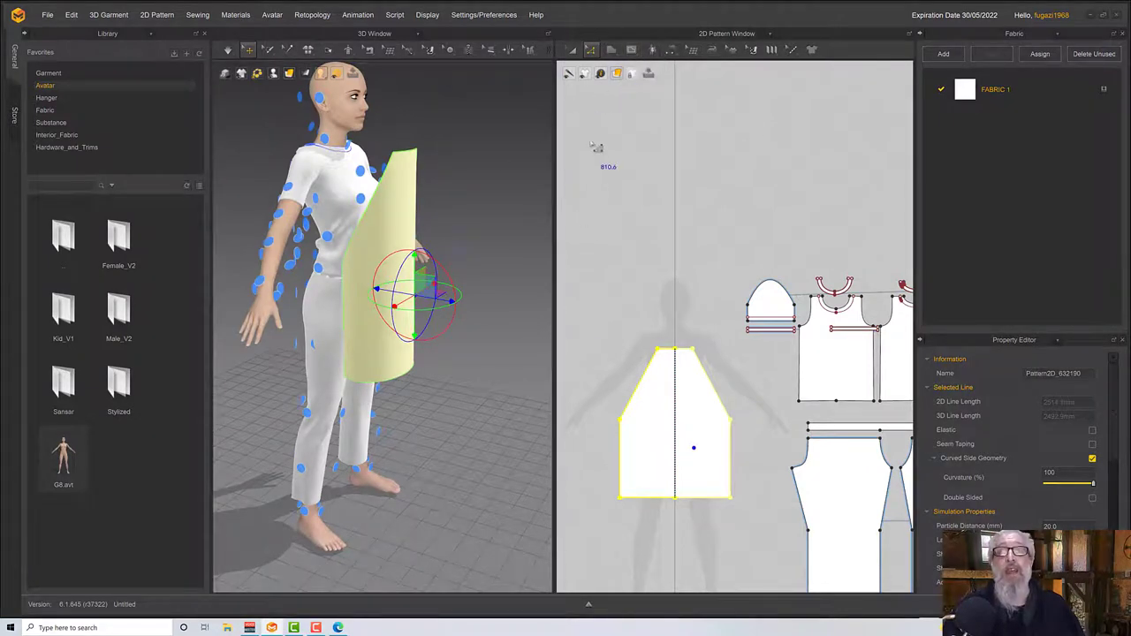
# Draw a long horizontal rectangle, about 38 mm wide, above the panel as the neck strap
pyautogui.click(611, 50)
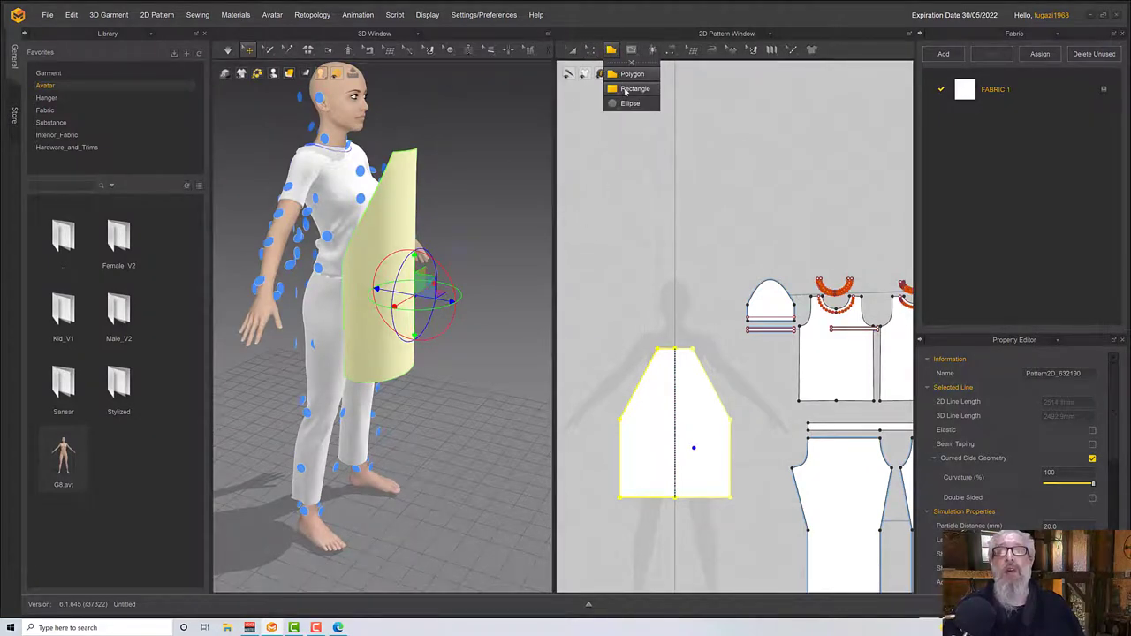
pyautogui.click(631, 89)
pyautogui.moveTo(610, 303); pyautogui.dragTo(739, 313)
pyautogui.scroll(2, 452, 255)
# Wrap the neck strap around the avatar's neck from the arrangement point at the back of the neck
pyautogui.moveTo(452, 255); pyautogui.dragTo(436, 196, button='right')
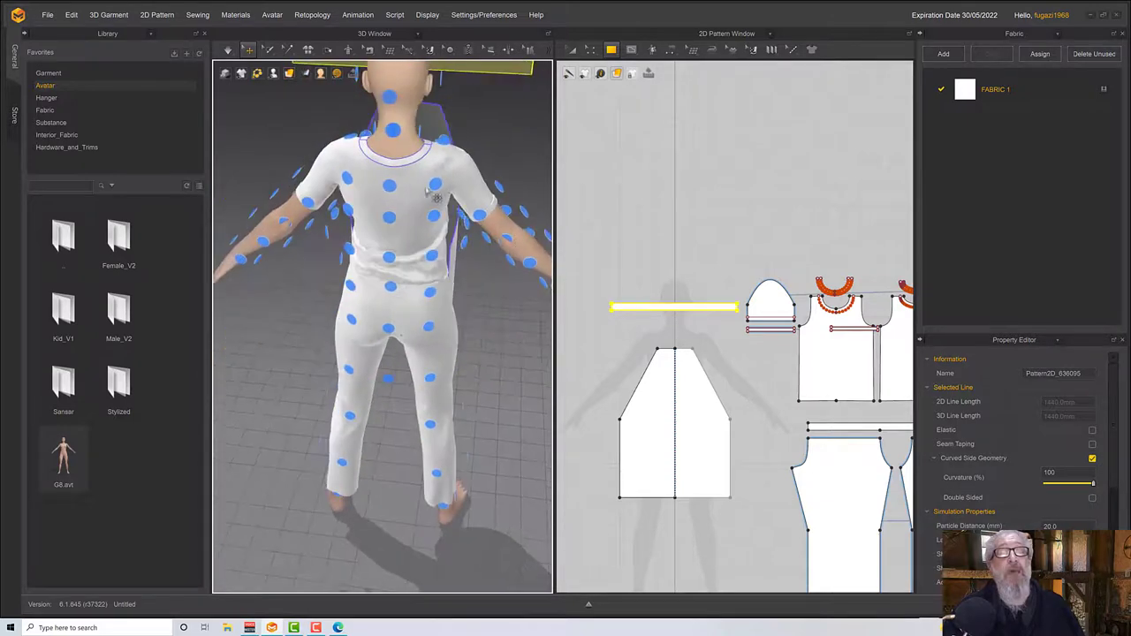
pyautogui.click(392, 130)
pyautogui.moveTo(392, 130); pyautogui.dragTo(415, 99, button='right')
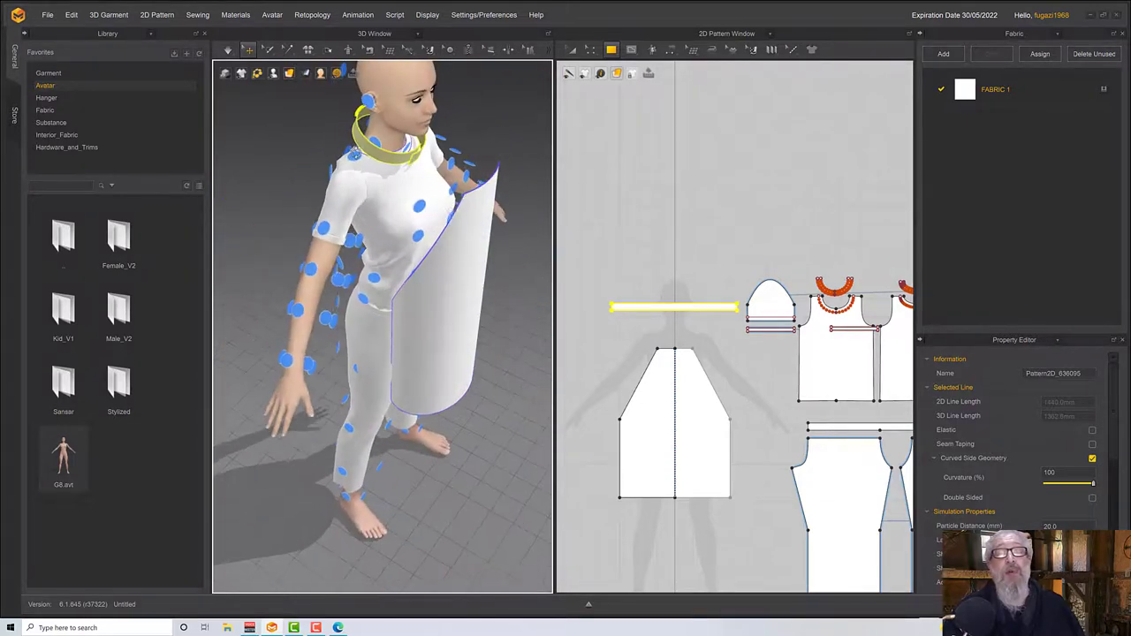
pyautogui.moveTo(355, 152); pyautogui.dragTo(318, 149, button='right')
pyautogui.scroll(-1, 349, 157)
pyautogui.scroll(2, 347, 158)
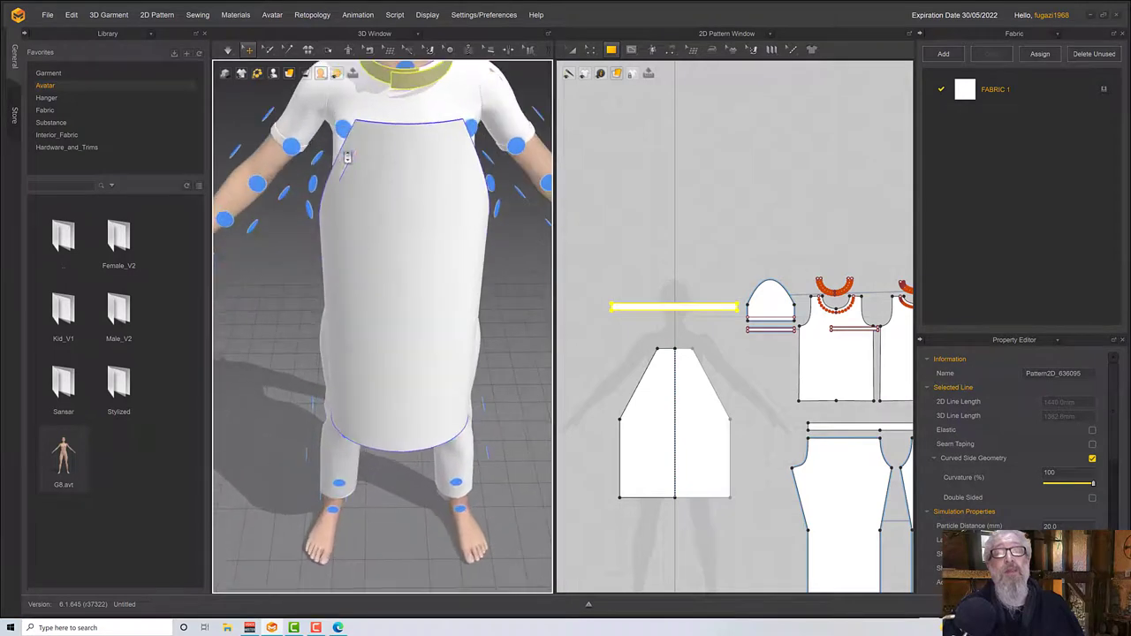
pyautogui.moveTo(347, 157); pyautogui.dragTo(422, 206, button='middle')
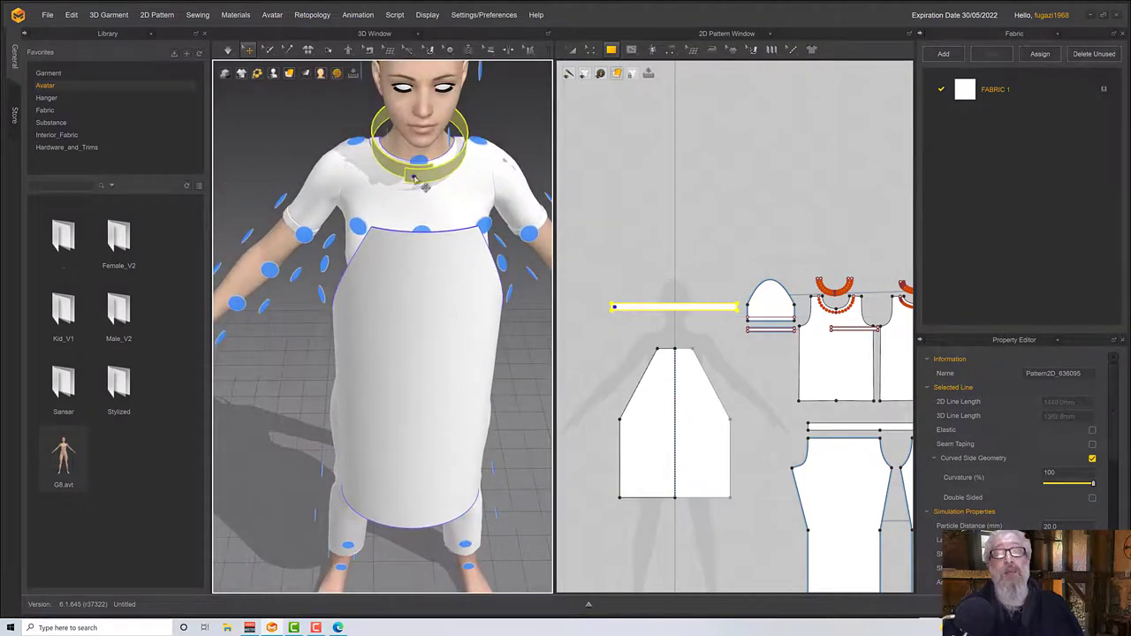
pyautogui.click(414, 177)
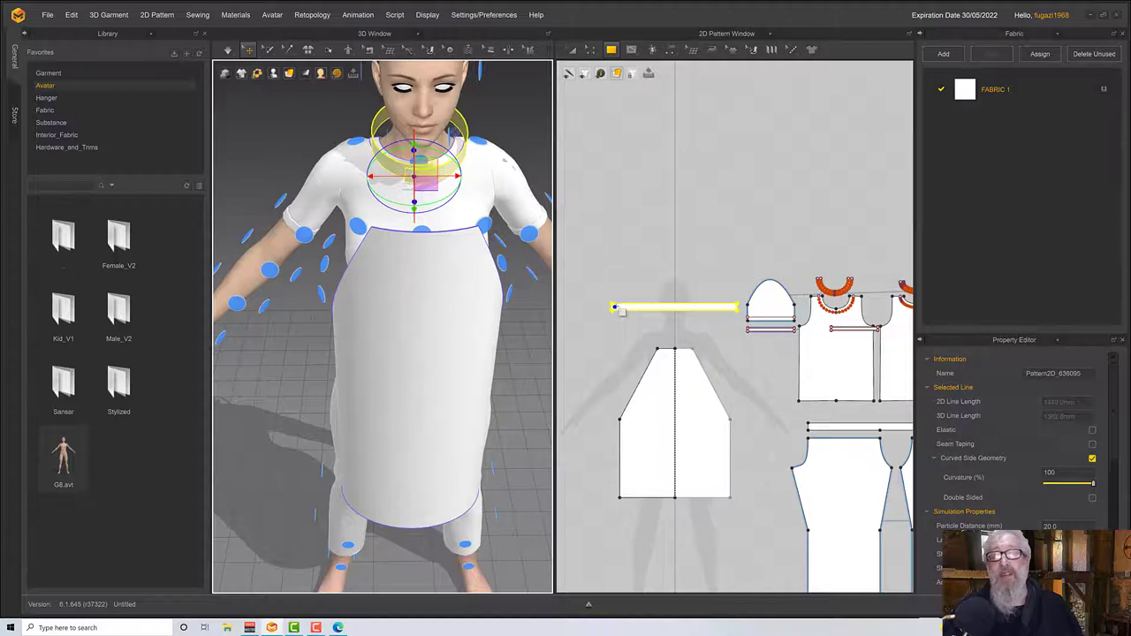
pyautogui.click(478, 244)
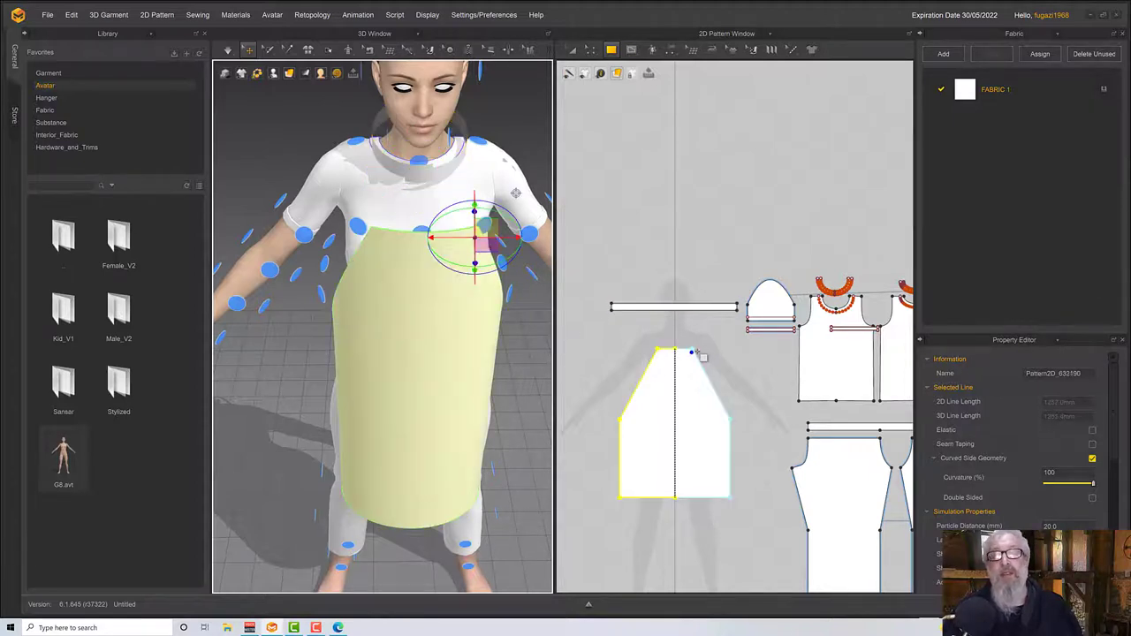
# Free-sew the neck strap's left end to the right corner of the panel's top edge over 38.4 mm
pyautogui.scroll(-4, 663, 316)
pyautogui.scroll(7, 662, 313)
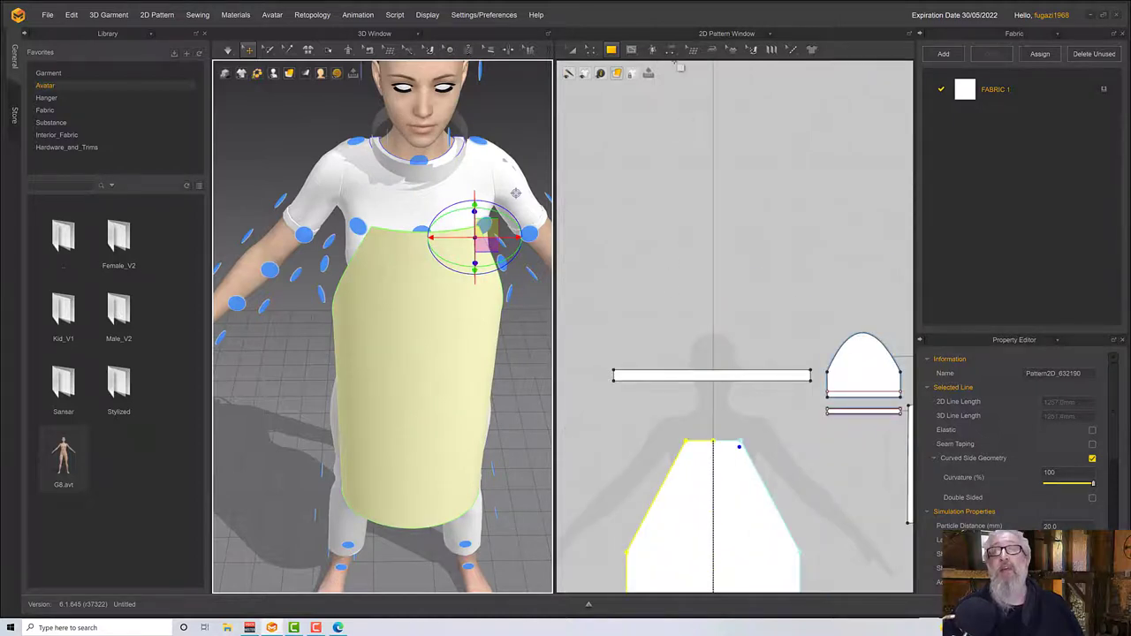
pyautogui.click(671, 49)
pyautogui.click(699, 117)
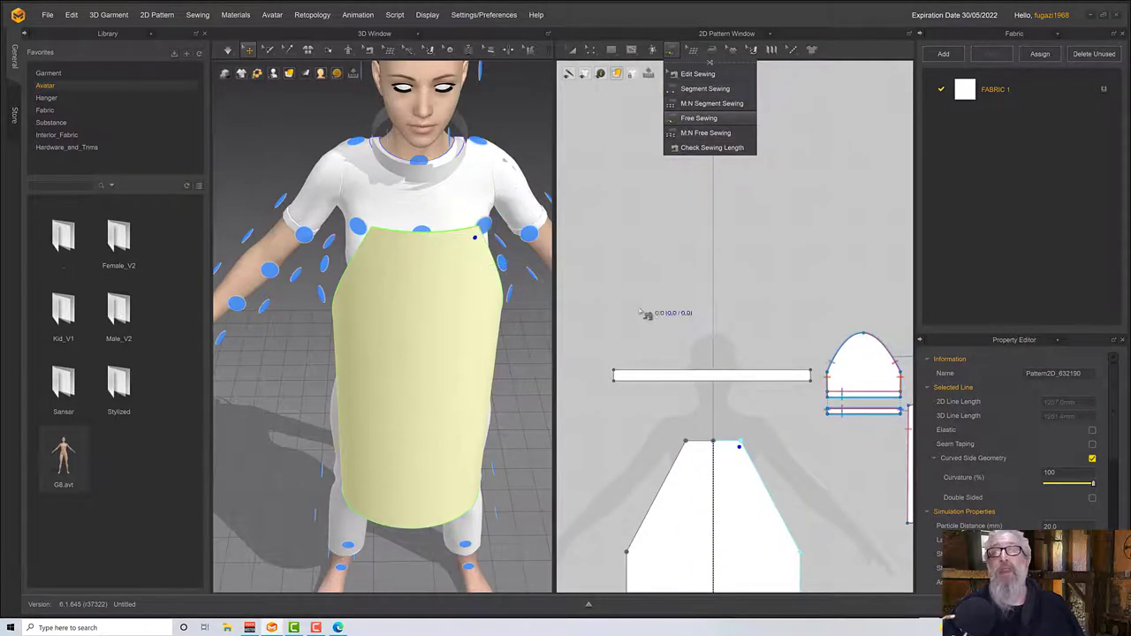
pyautogui.moveTo(629, 305); pyautogui.dragTo(635, 233, button='middle')
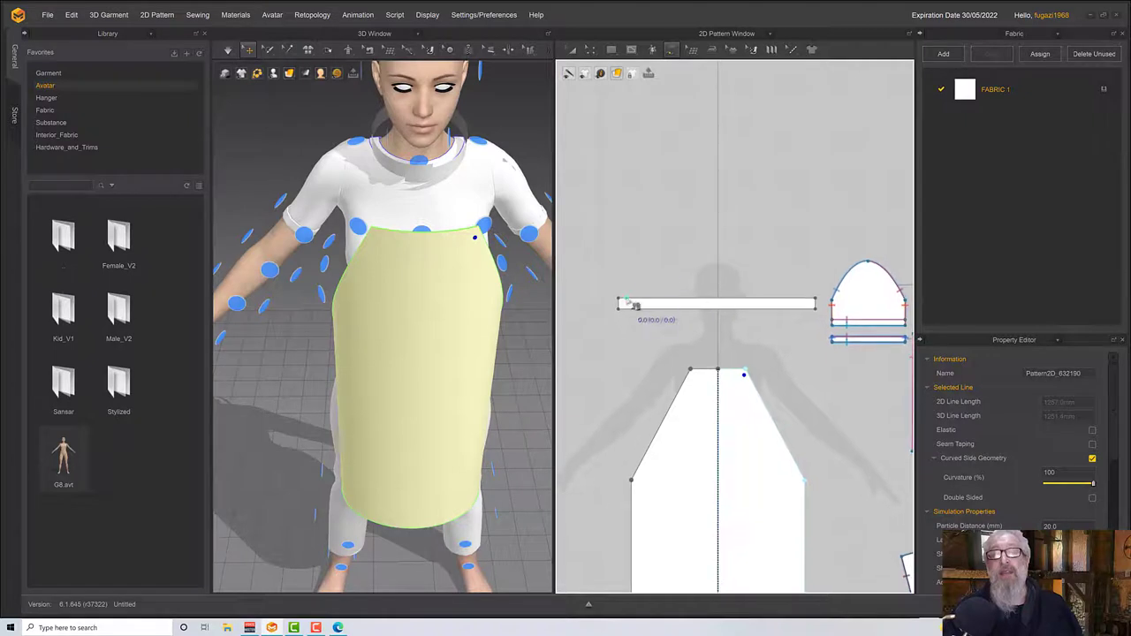
pyautogui.click(618, 302)
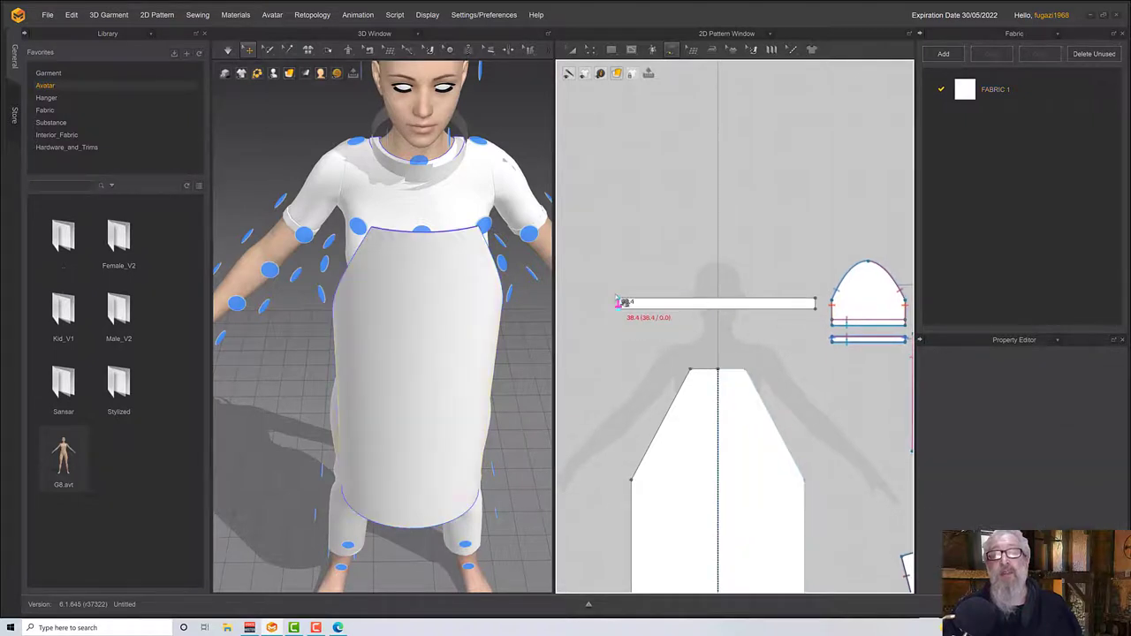
pyautogui.click(743, 368)
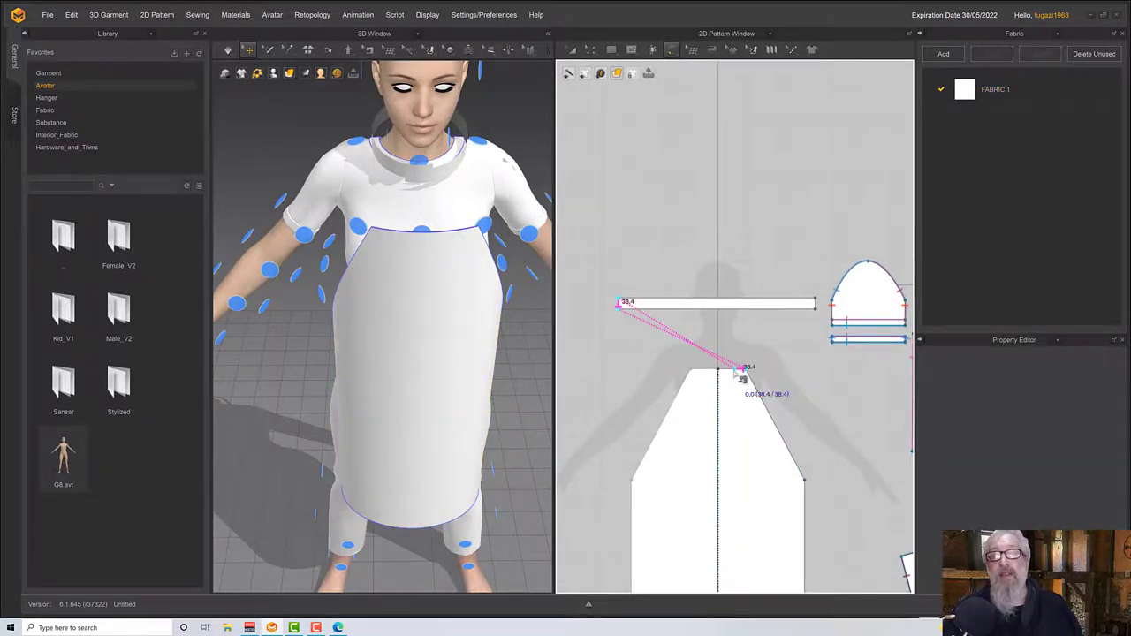
pyautogui.click(712, 397)
pyautogui.moveTo(500, 337); pyautogui.dragTo(472, 331, button='right')
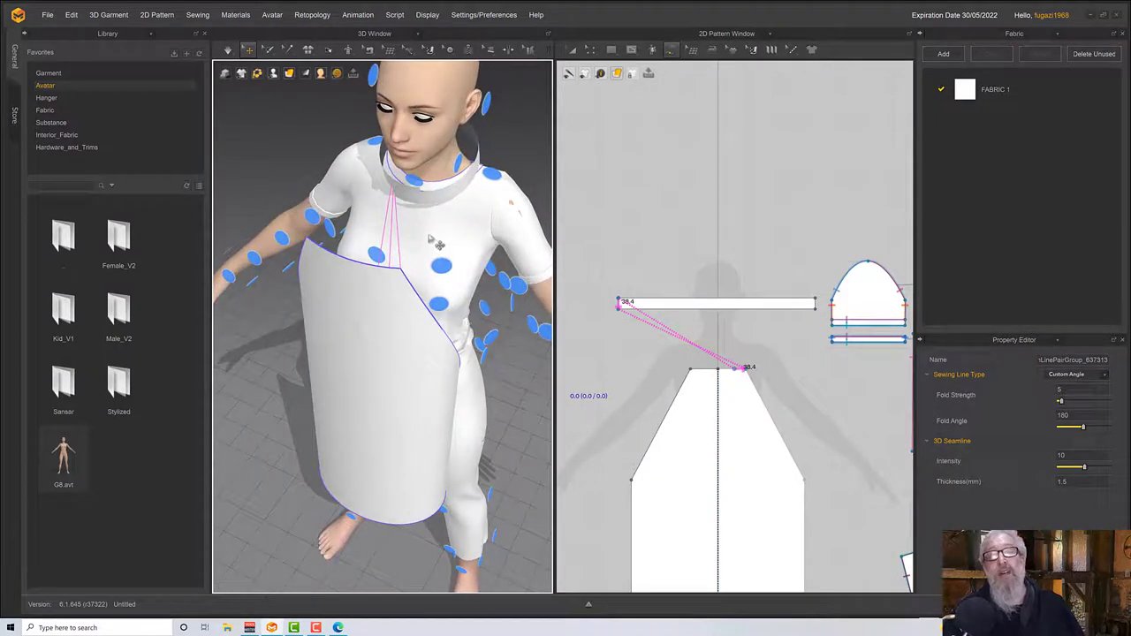
pyautogui.moveTo(430, 236); pyautogui.dragTo(425, 232, button='right')
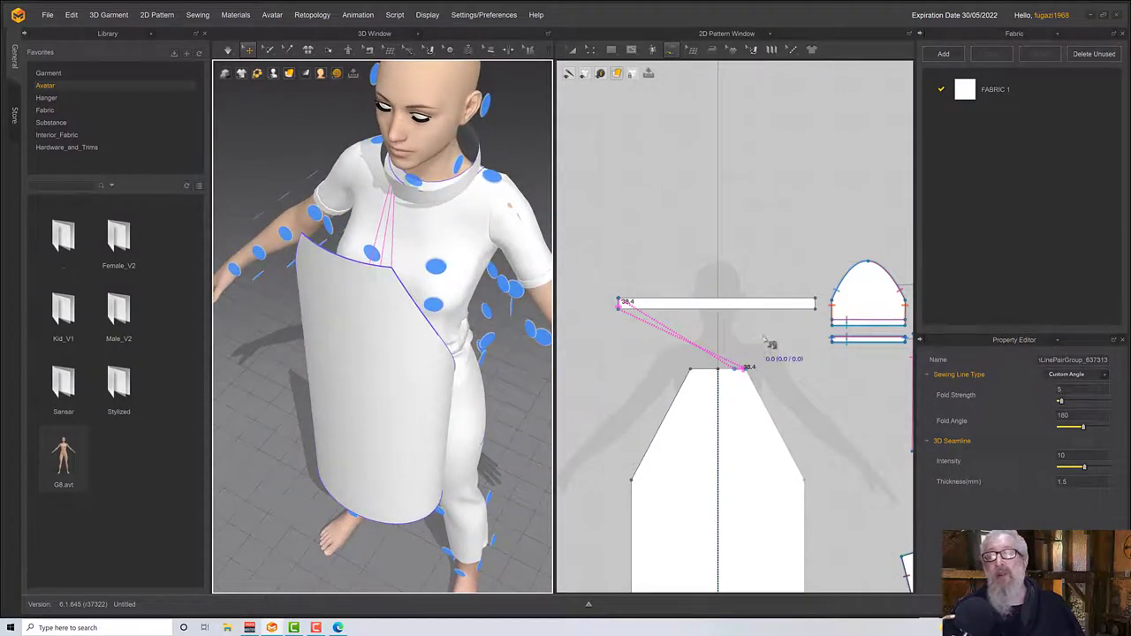
# Free-sew the neck strap's right end to the left corner of the panel's top edge over 38.4 mm
pyautogui.click(814, 311)
pyautogui.click(814, 299)
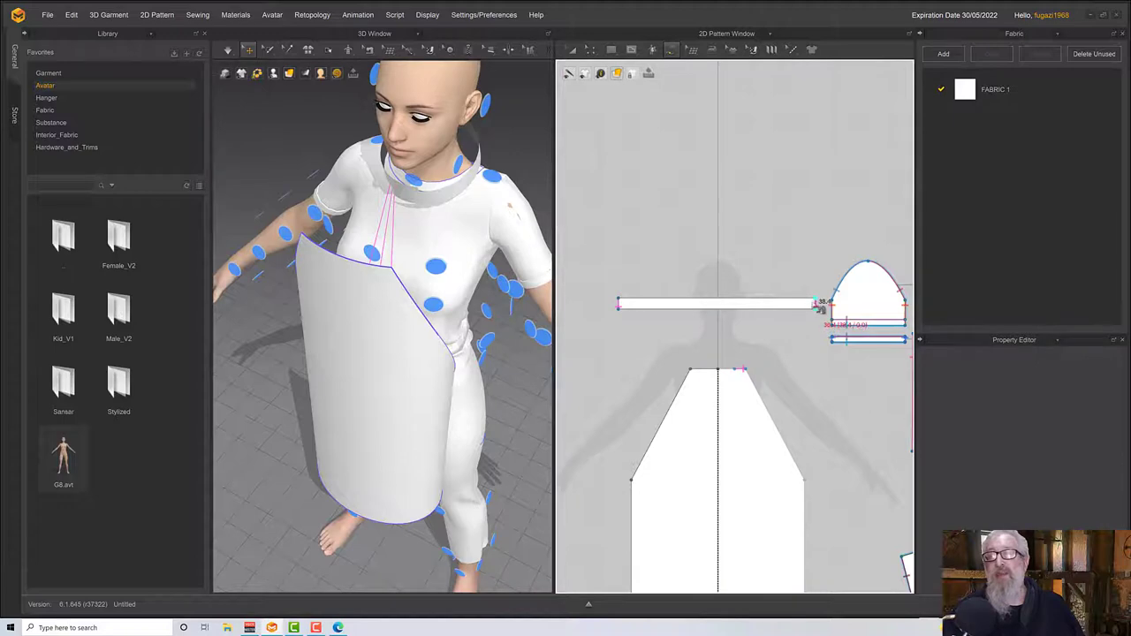
pyautogui.click(692, 371)
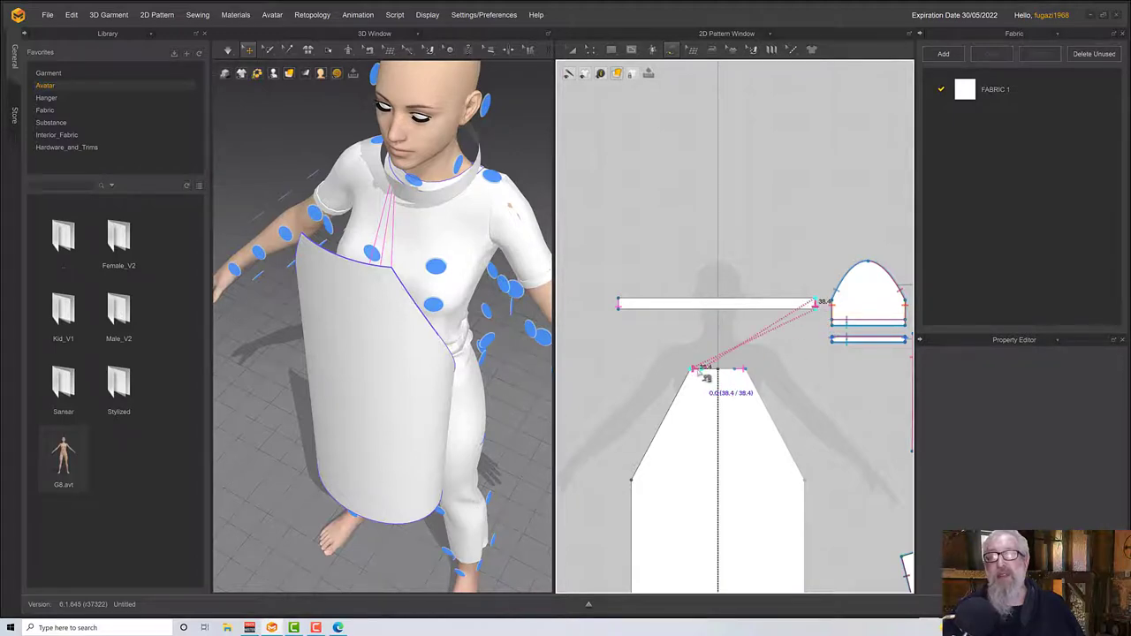
pyautogui.click(704, 374)
pyautogui.moveTo(465, 364); pyautogui.dragTo(482, 339, button='right')
pyautogui.scroll(2, 488, 344)
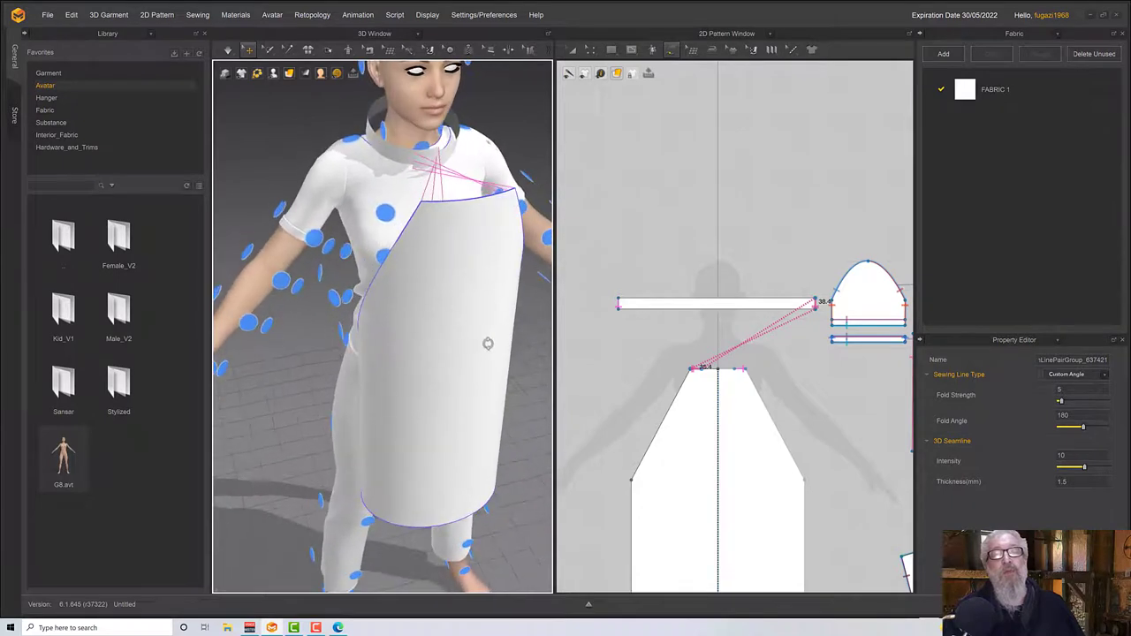
# Draw a horizontal rectangle, about 66 mm wide, beside the panel's left side as the waist strap
pyautogui.click(478, 335)
pyautogui.scroll(-3, 618, 389)
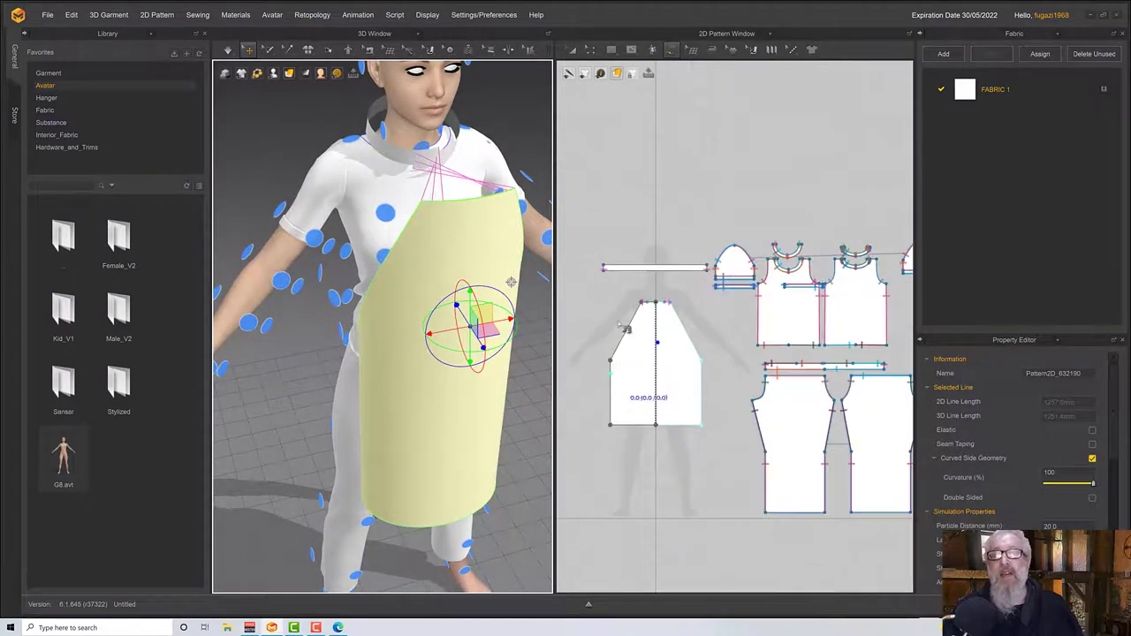
pyautogui.click(613, 52)
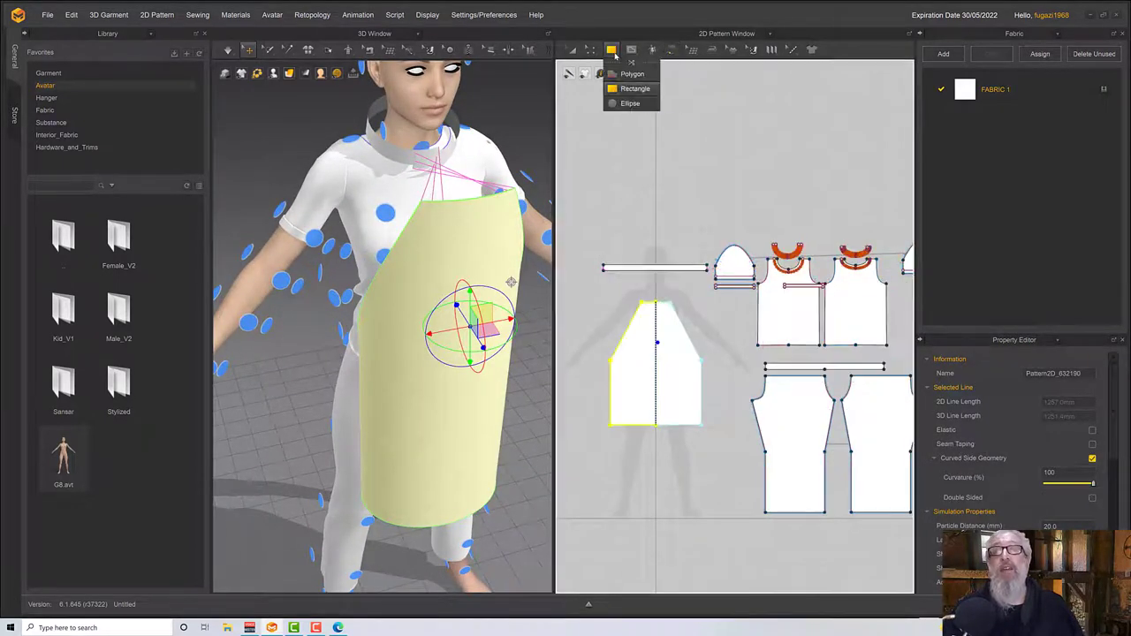
pyautogui.moveTo(675, 356); pyautogui.dragTo(777, 336, button='middle')
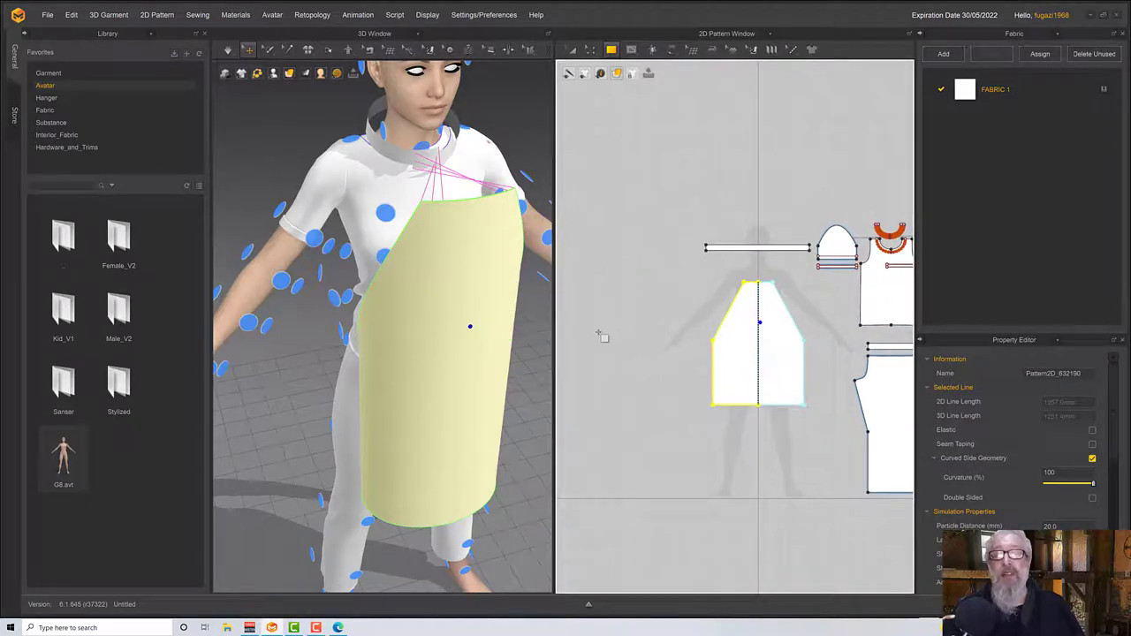
pyautogui.moveTo(598, 335); pyautogui.dragTo(692, 344)
# Wrap the waist strap around the avatar from the centre-back waist arrangement point and check how it meets the panel
pyautogui.moveTo(511, 356); pyautogui.dragTo(619, 345, button='right')
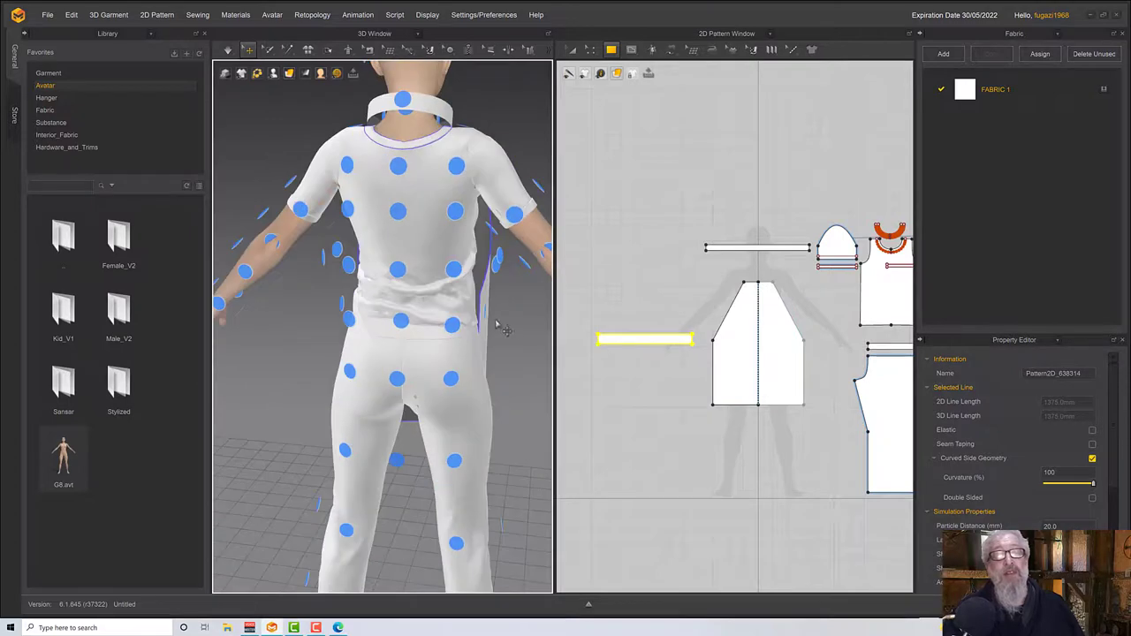
pyautogui.click(404, 322)
pyautogui.moveTo(424, 322); pyautogui.dragTo(387, 318, button='right')
pyautogui.click(425, 332)
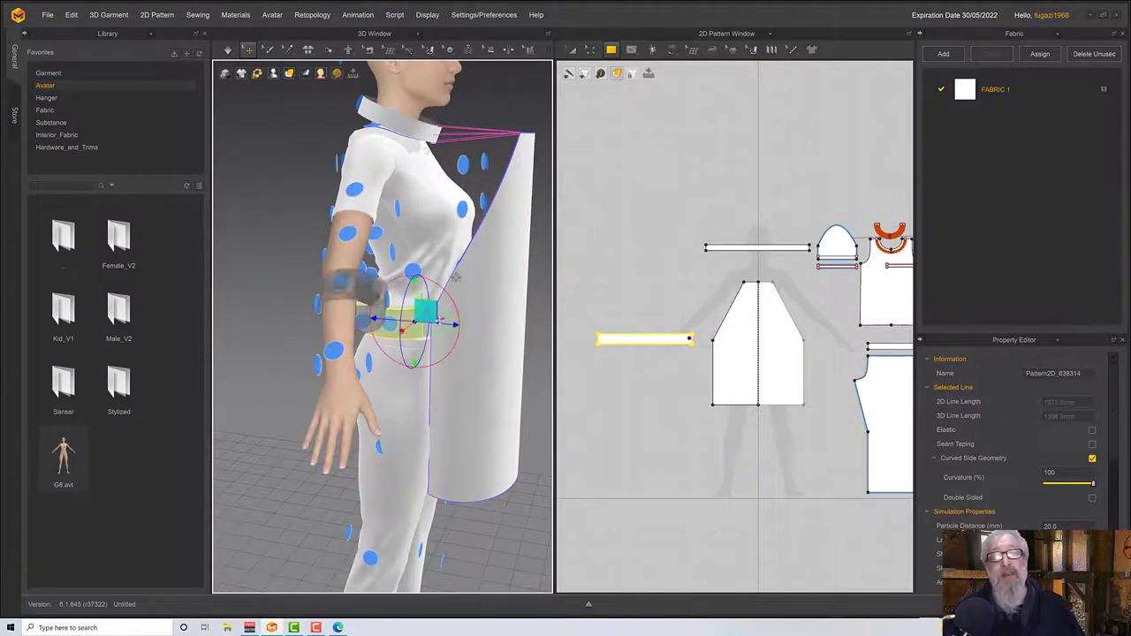
pyautogui.click(478, 350)
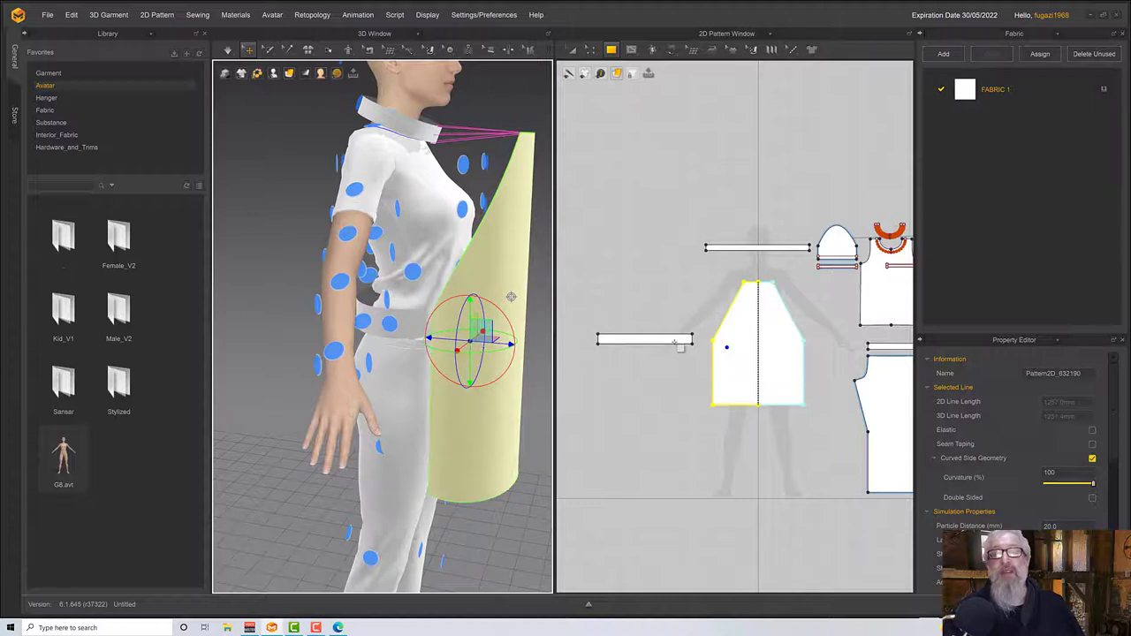
pyautogui.click(409, 327)
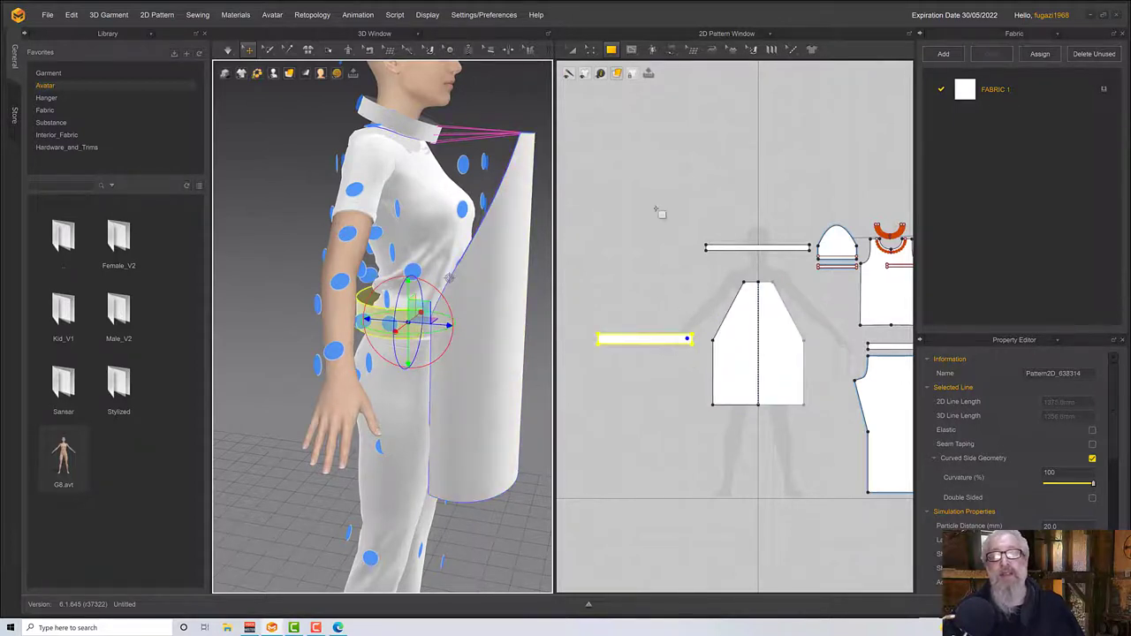
# Free-sew the waist strap's right end to the upper part of the panel's left side edge over 66 mm
pyautogui.click(671, 48)
pyautogui.click(698, 116)
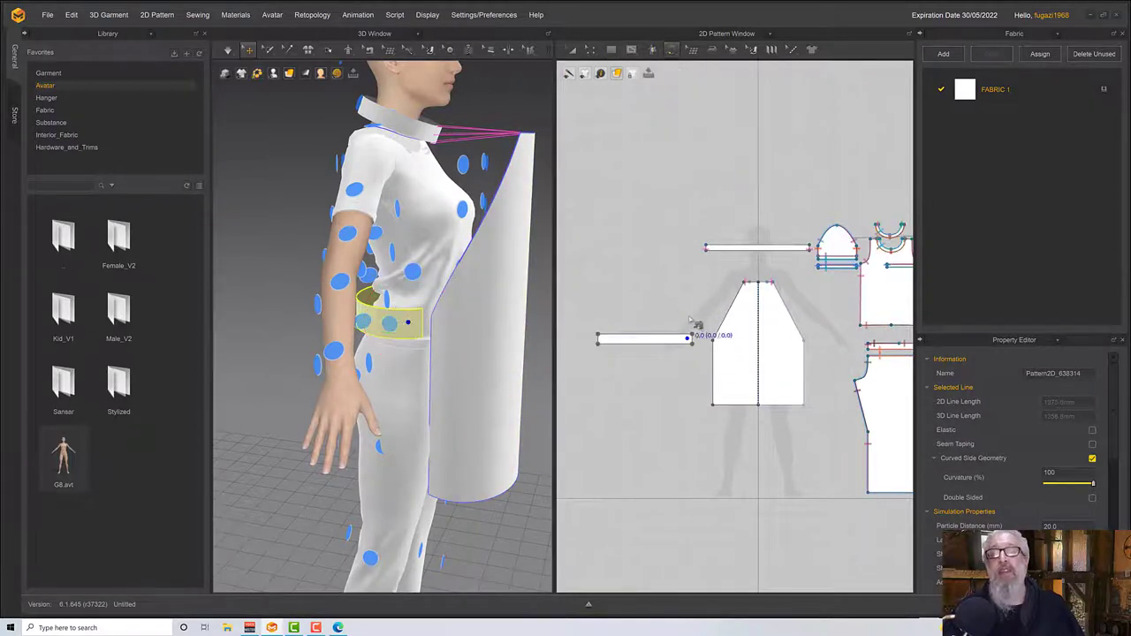
pyautogui.click(694, 341)
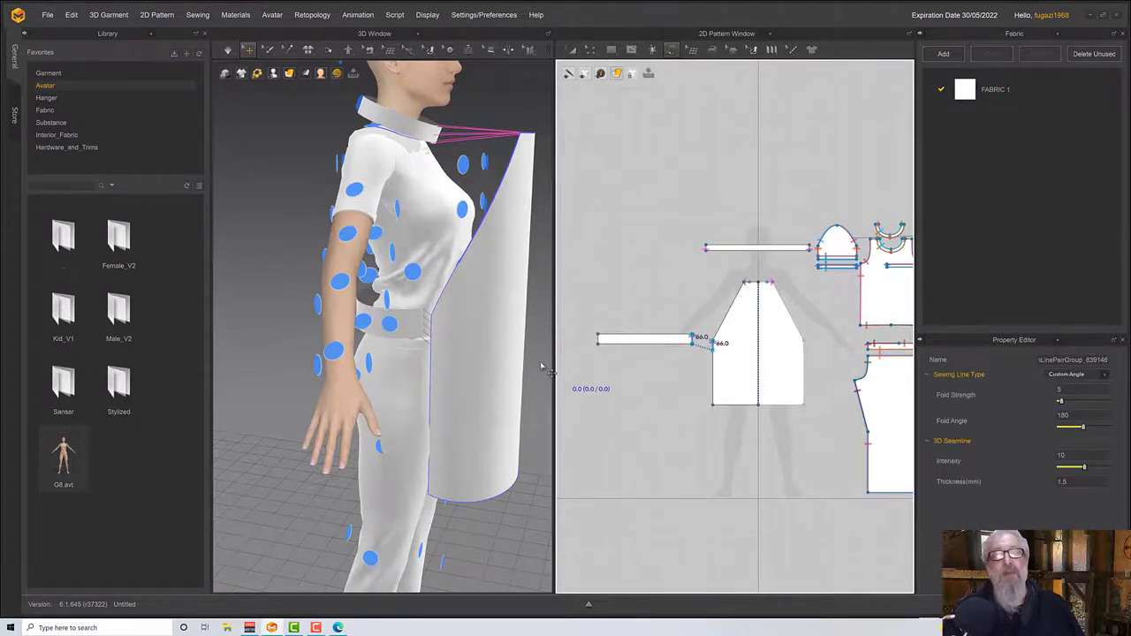
# Free-sew the waist strap's left end to the upper part of the panel's right side edge over 66 mm
pyautogui.moveTo(534, 367); pyautogui.dragTo(427, 361, button='right')
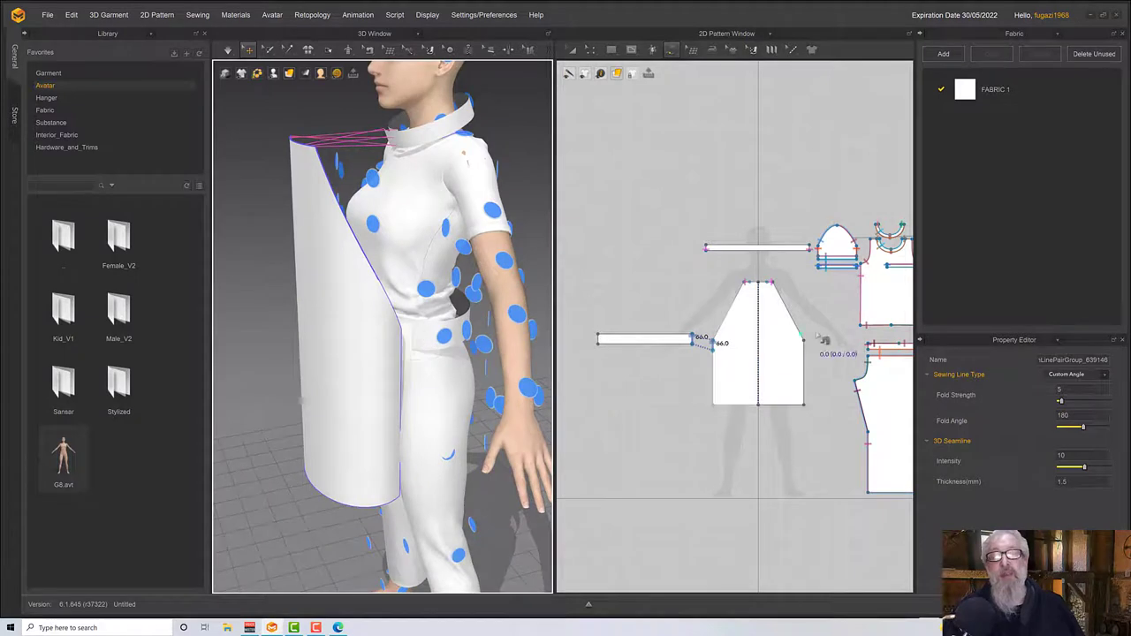
pyautogui.click(604, 342)
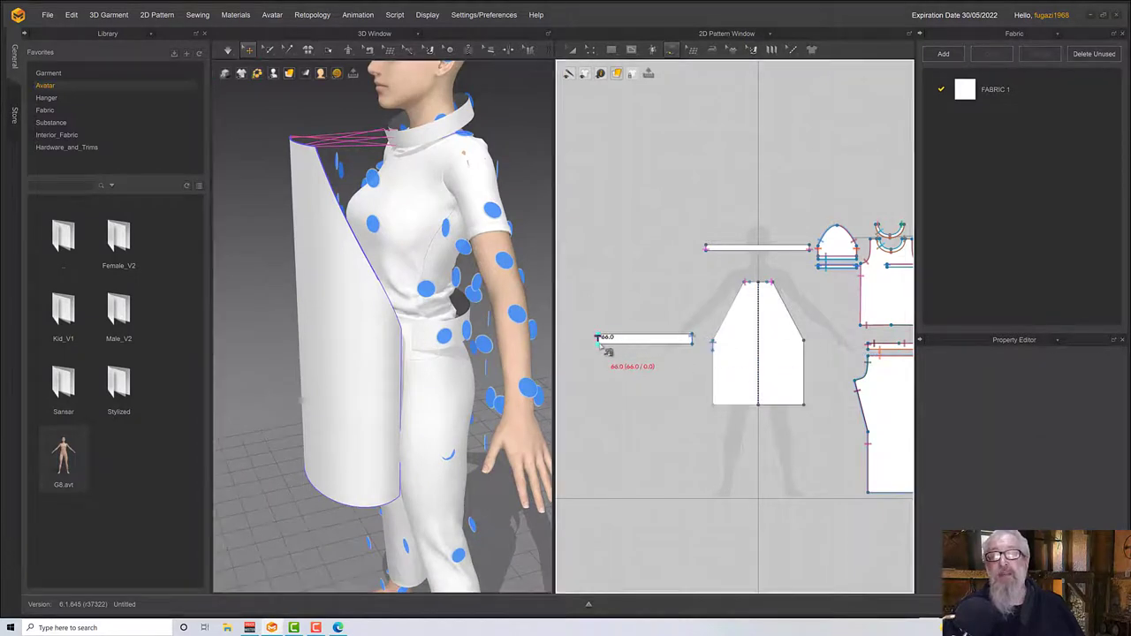
pyautogui.click(808, 358)
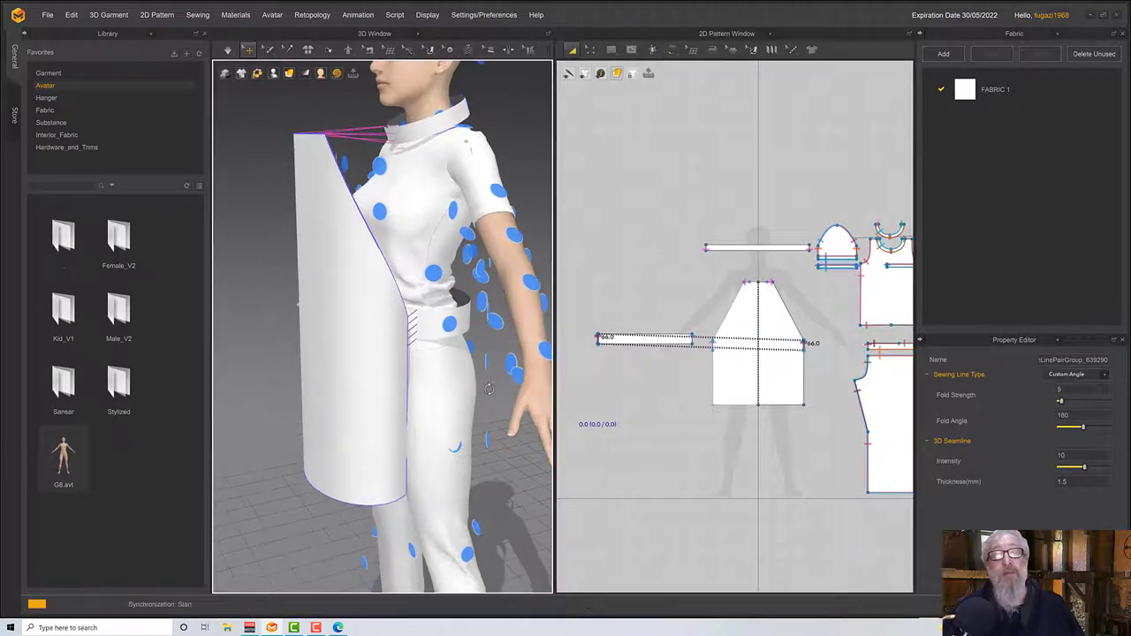
# Simulate the sewn apron on the avatar and highlight the neck and waist straps to check their fit
pyautogui.press('space')
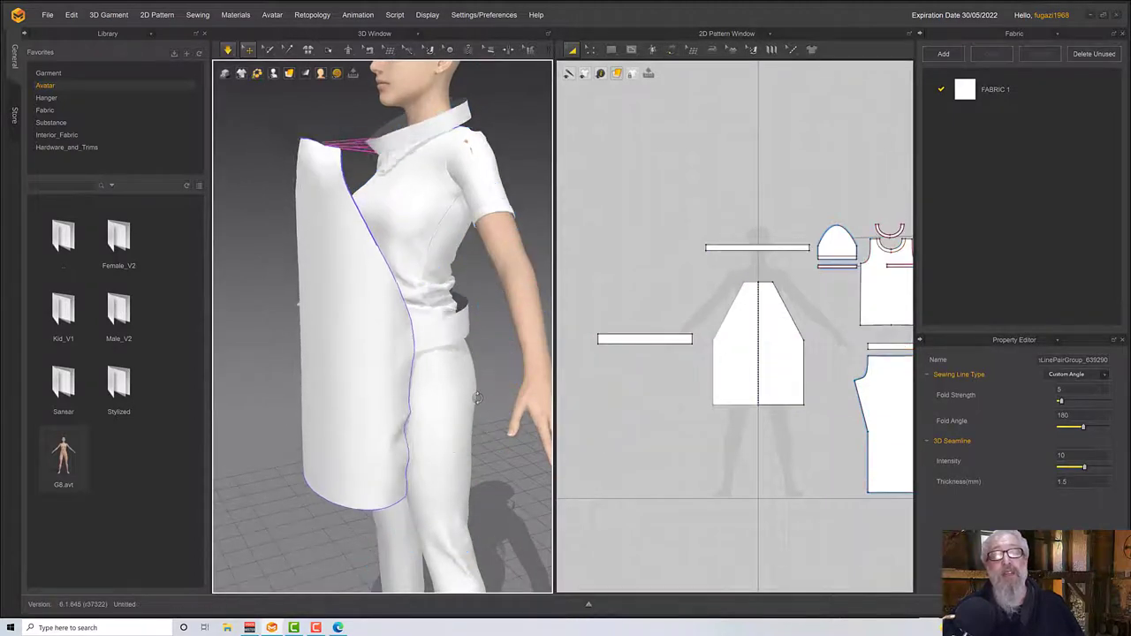
pyautogui.moveTo(474, 397); pyautogui.dragTo(547, 409, button='right')
pyautogui.press('space')
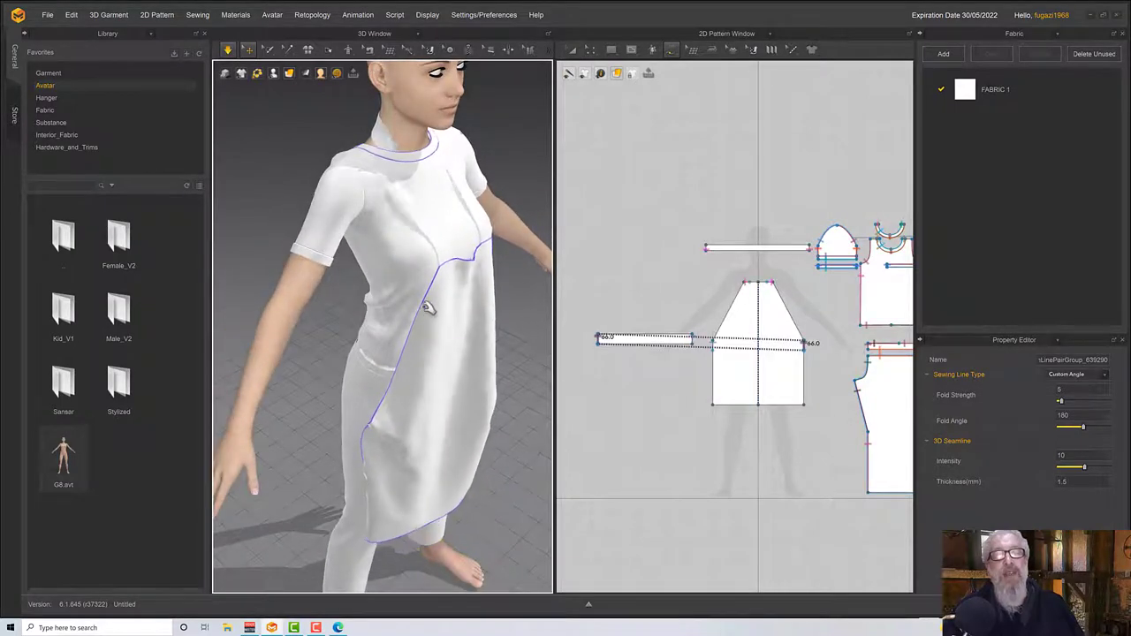
pyautogui.click(422, 227)
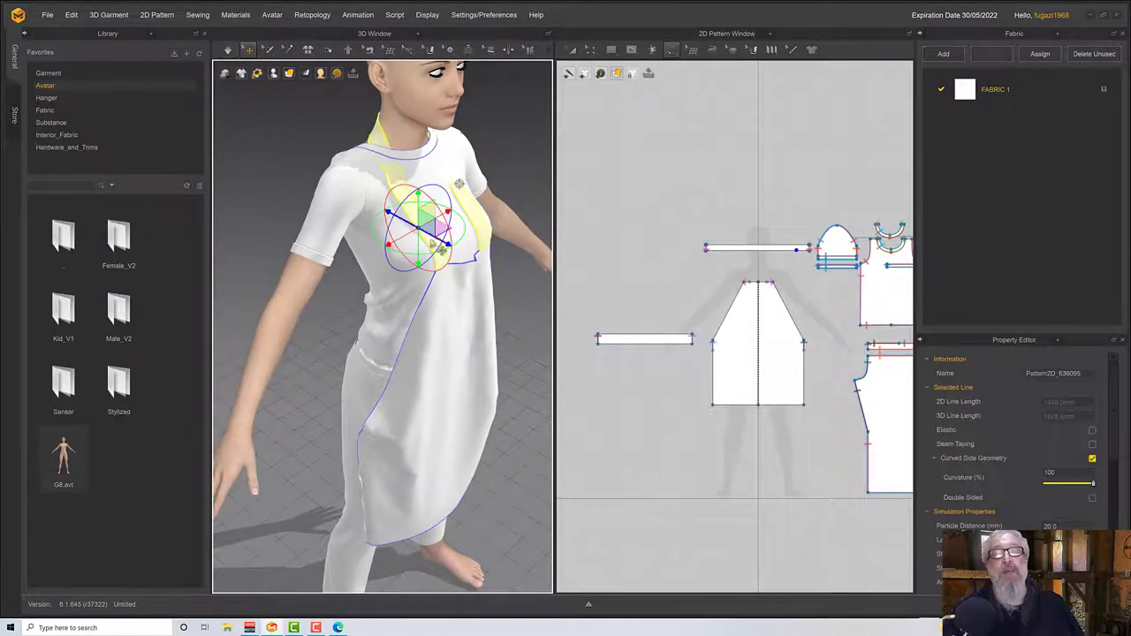
pyautogui.moveTo(422, 227); pyautogui.dragTo(446, 355, button='right')
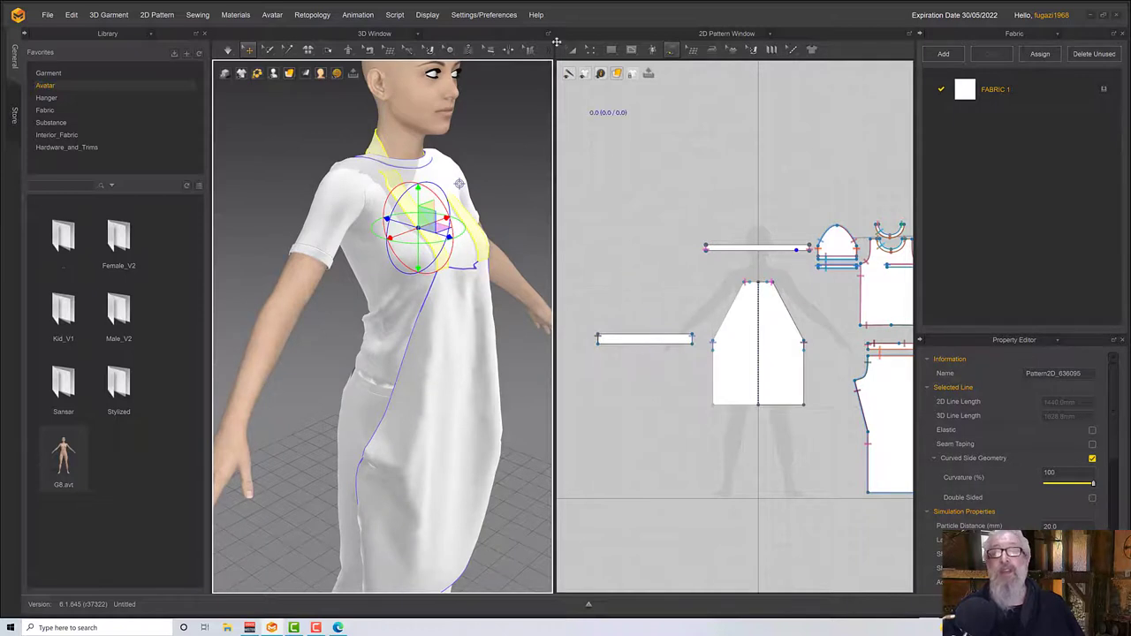
pyautogui.press('a')
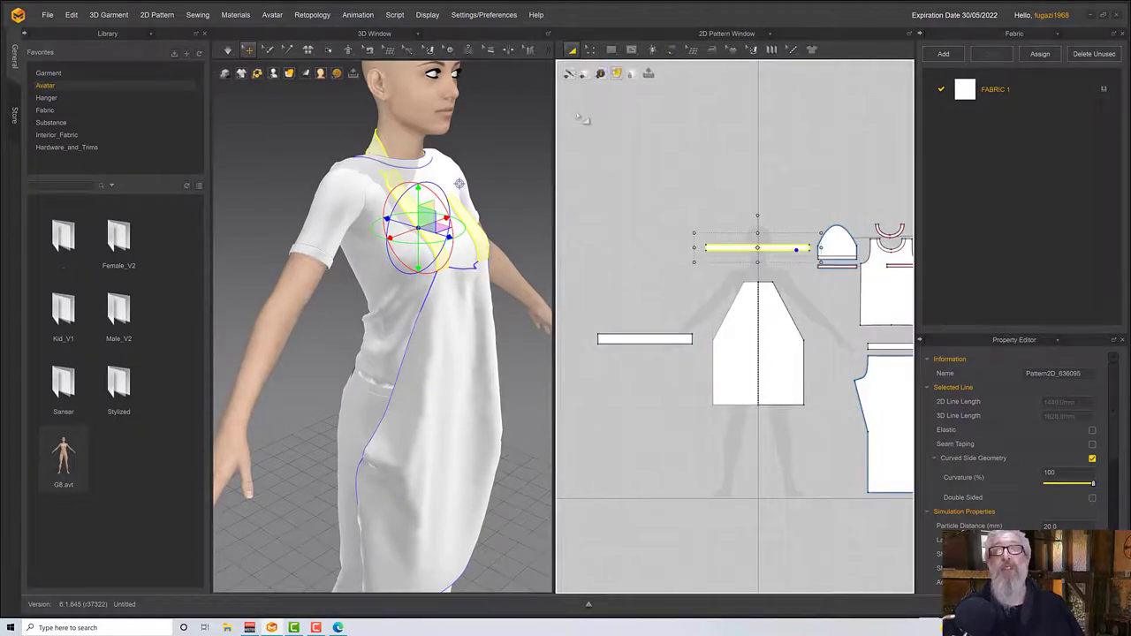
pyautogui.keyDown('shift'); pyautogui.click(618, 339); pyautogui.keyUp('shift')
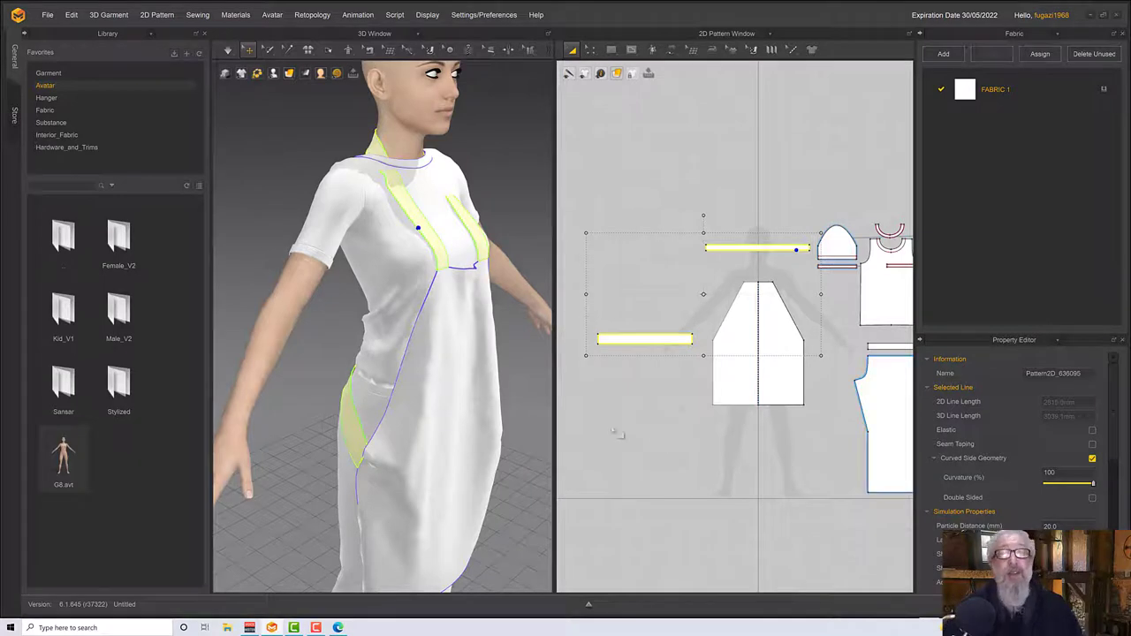
pyautogui.click(732, 228)
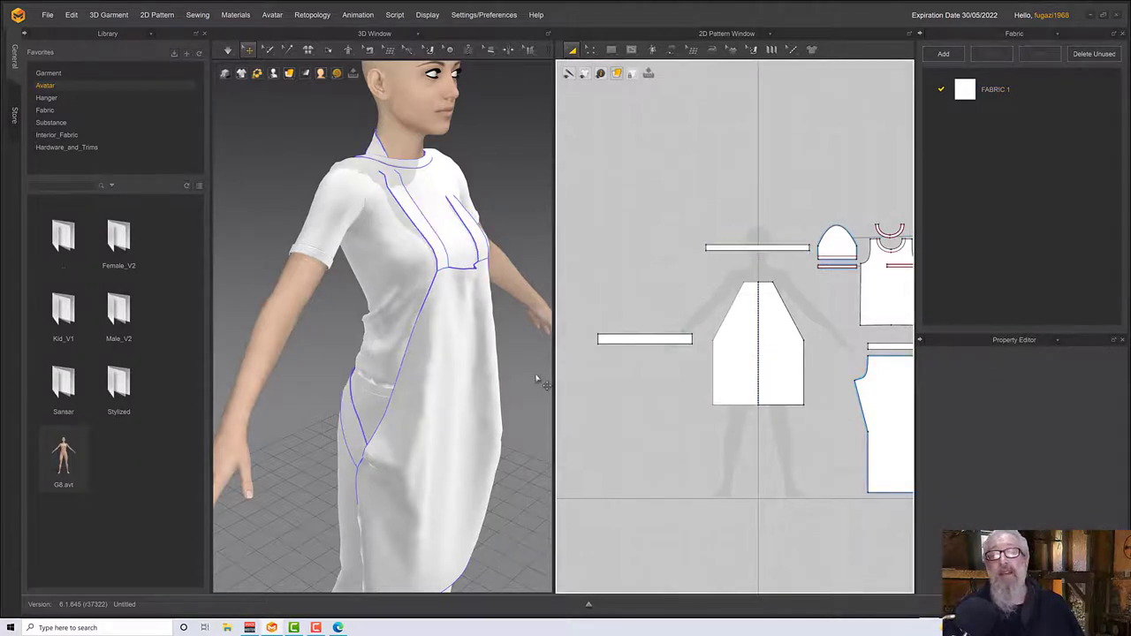
# Undo the apron simulation to return the panel and both straps to their arranged positions
pyautogui.hotkey('ctrl', 'z')
pyautogui.hotkey('ctrl', 'z')
pyautogui.hotkey('ctrl', 'z')
pyautogui.hotkey('ctrl', 'z')
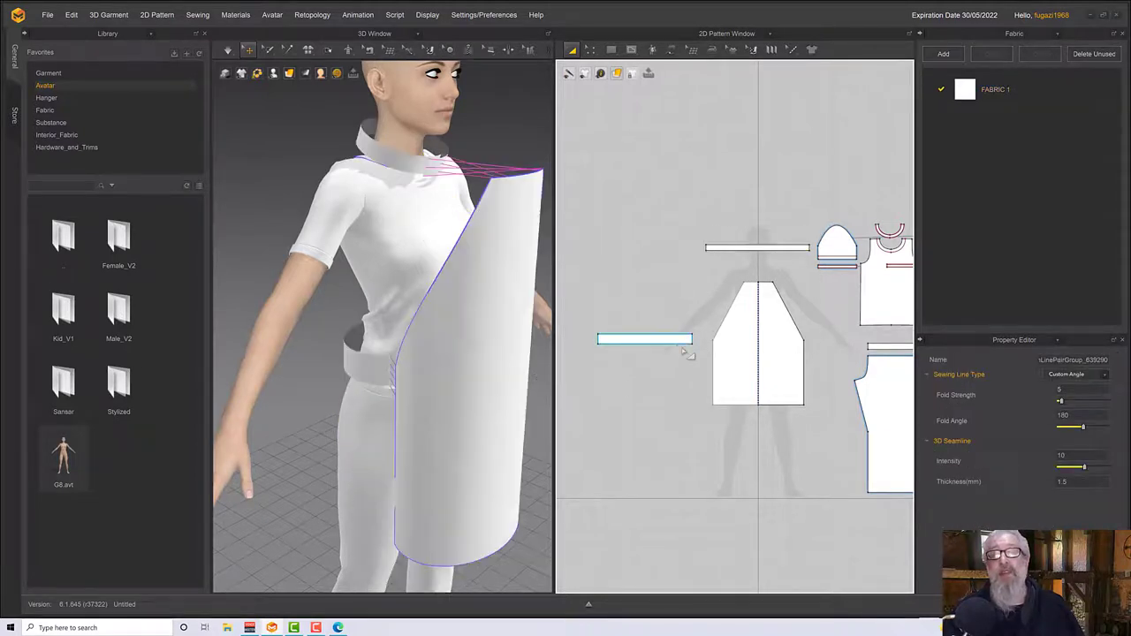
# Shorten the neck strap equally from both ends, keeping its height and centre position
pyautogui.click(671, 339)
pyautogui.keyDown('shift'); pyautogui.click(727, 246); pyautogui.keyUp('shift')
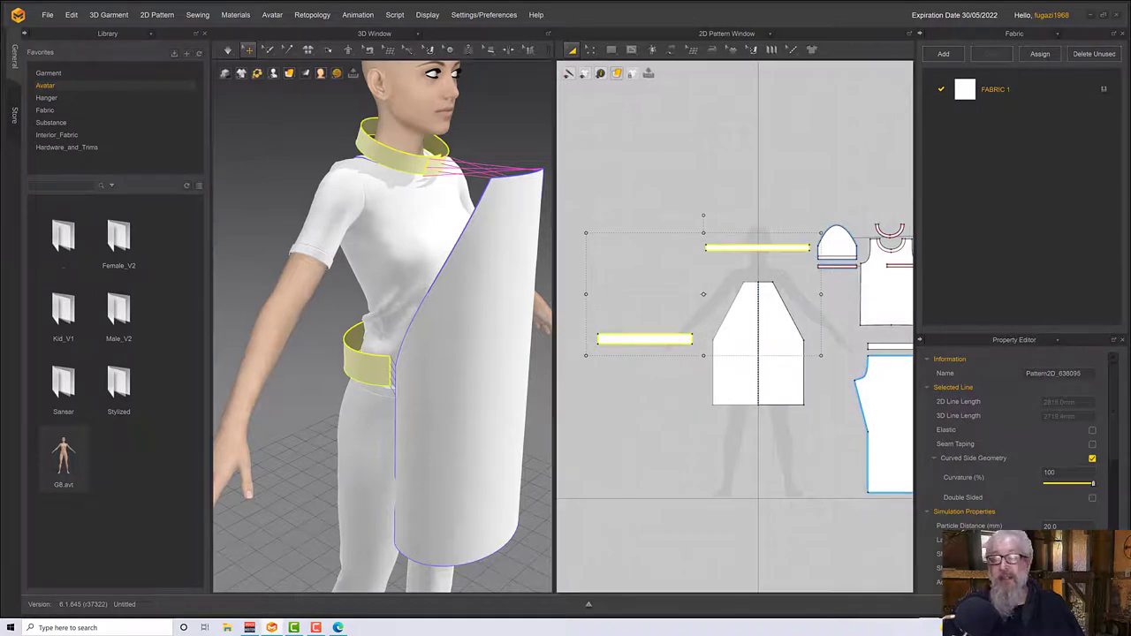
pyautogui.click(765, 204)
pyautogui.click(753, 245)
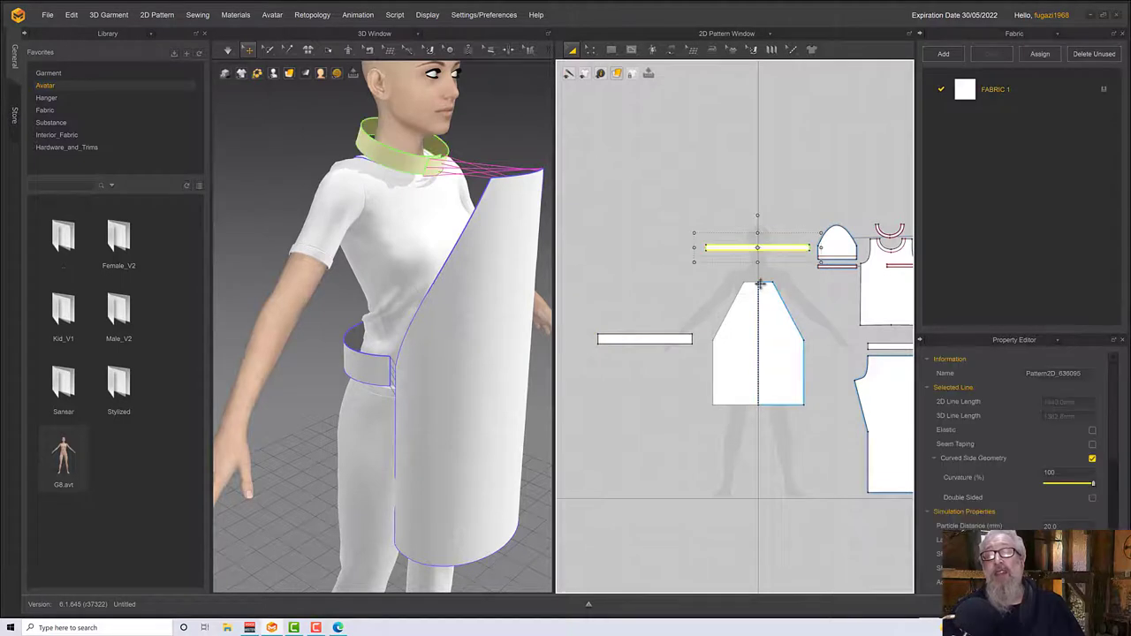
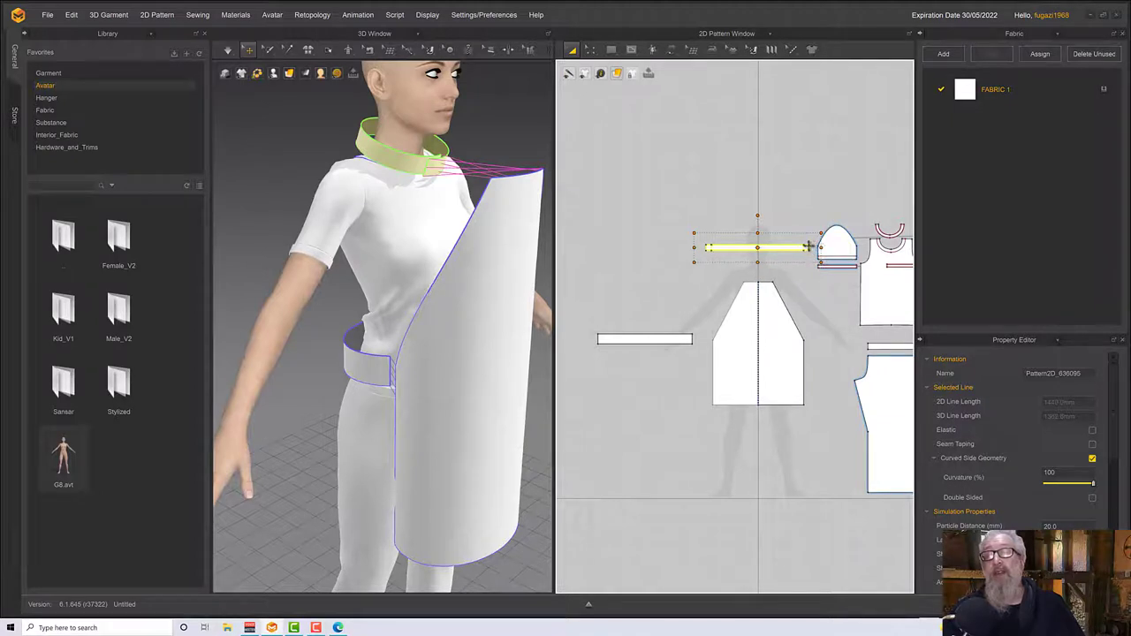
pyautogui.hotkey('ctrl', 'z')
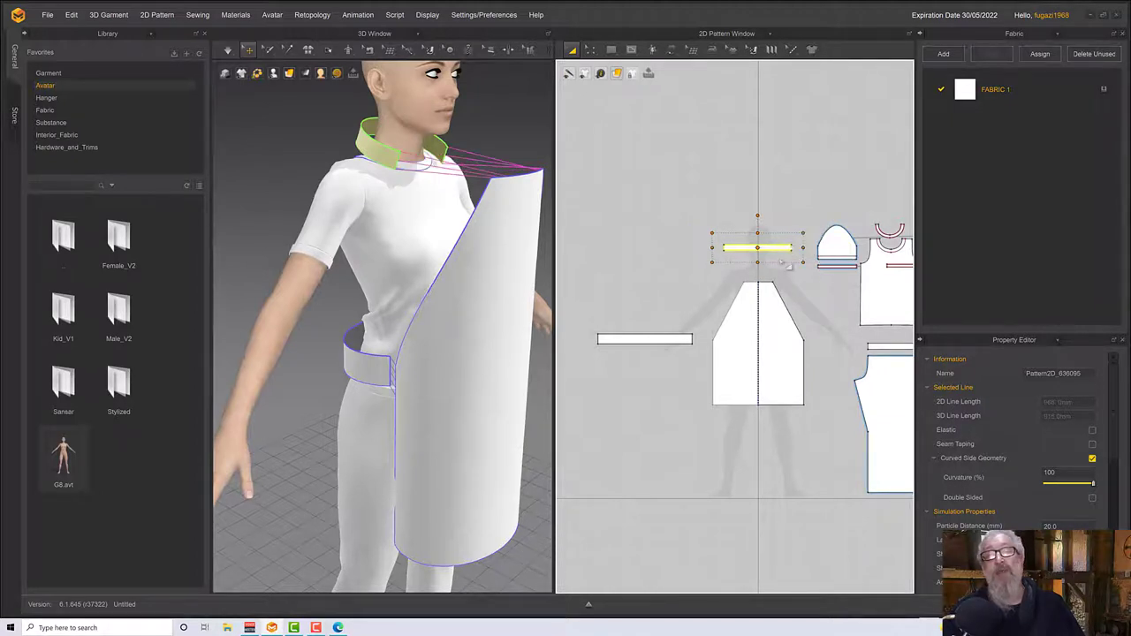
# Shorten the waist strap equally from both ends, keeping its height and centre position
pyautogui.moveTo(524, 333); pyautogui.dragTo(520, 317, button='right')
pyautogui.click(651, 341)
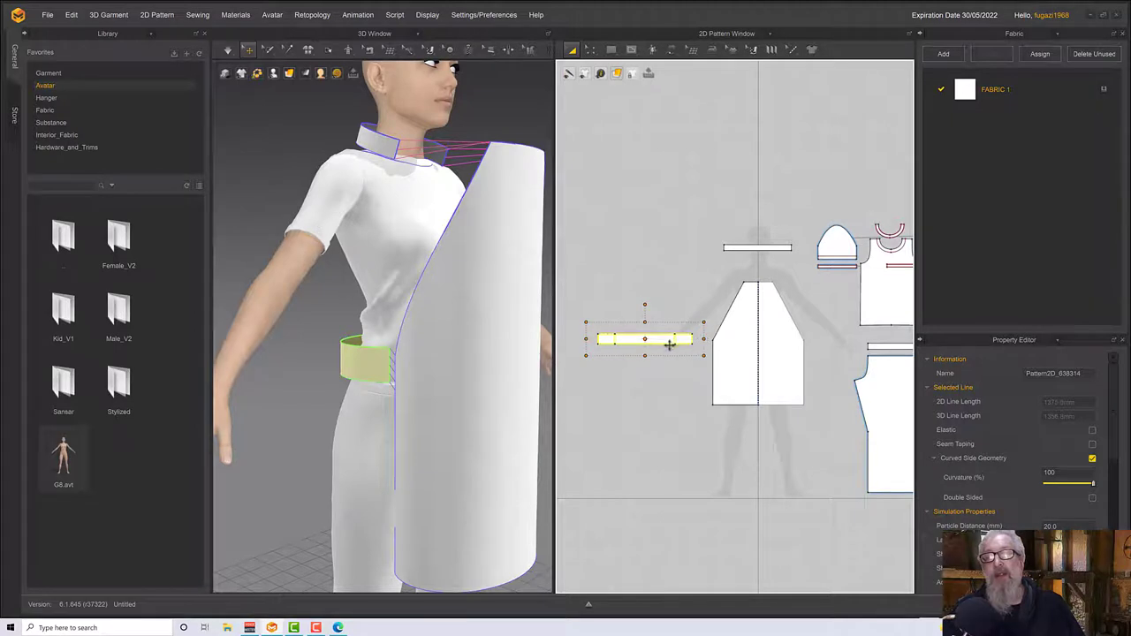
pyautogui.moveTo(669, 345); pyautogui.dragTo(669, 347)
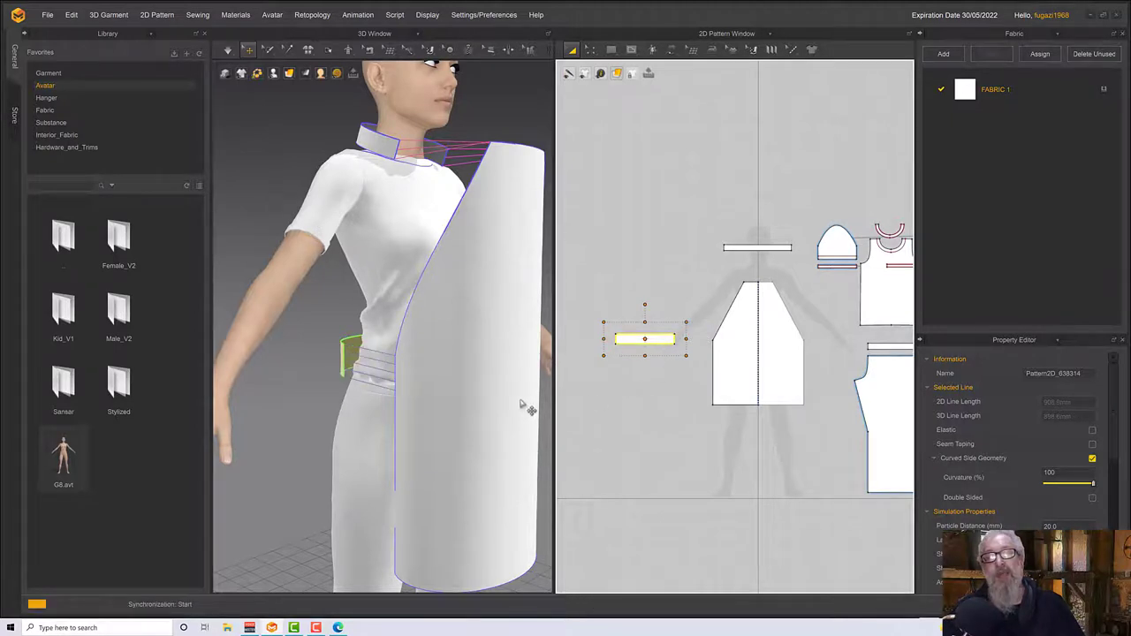
# Simulate the apron and pull the panel's sides into place around the avatar's hips
pyautogui.press('space')
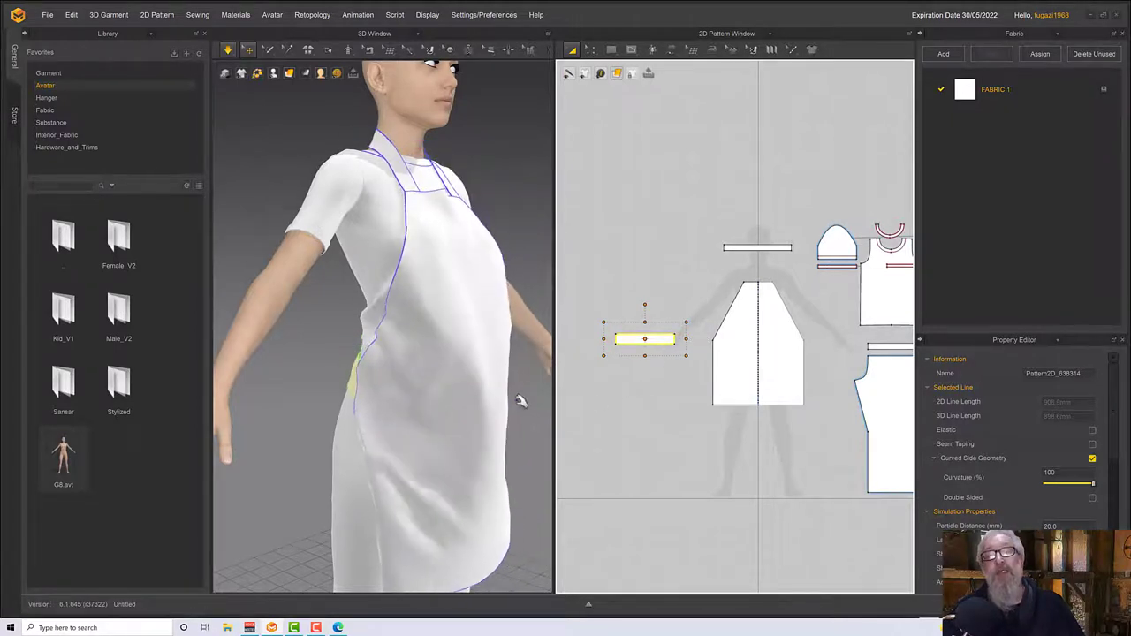
pyautogui.moveTo(517, 397); pyautogui.dragTo(322, 347, button='right')
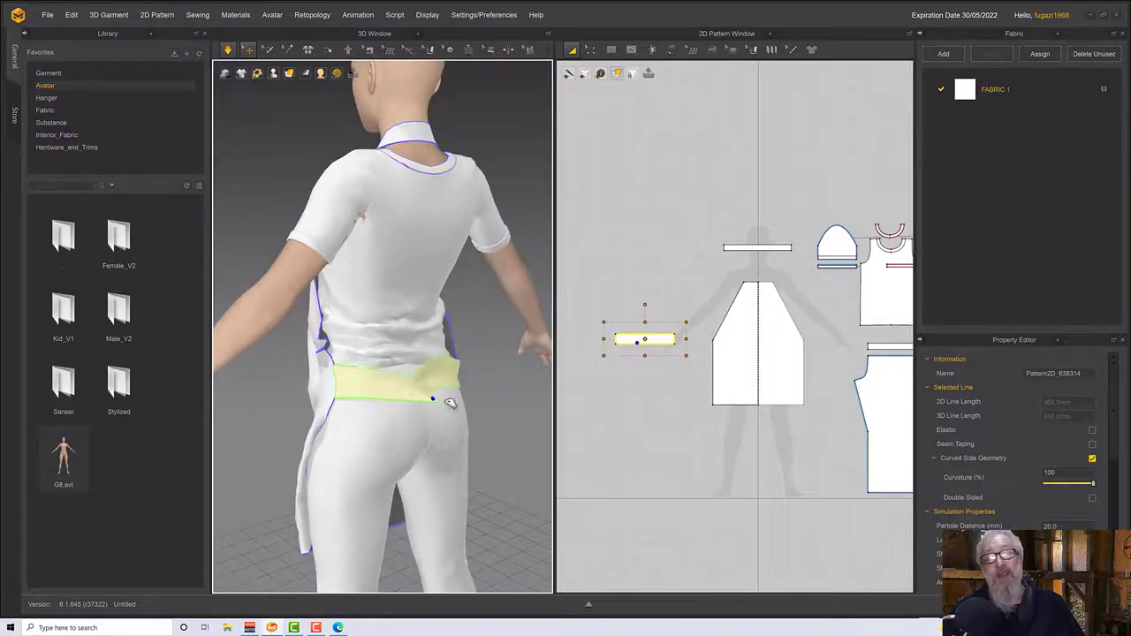
pyautogui.moveTo(428, 441); pyautogui.dragTo(459, 428, button='right')
pyautogui.moveTo(321, 509); pyautogui.dragTo(459, 493)
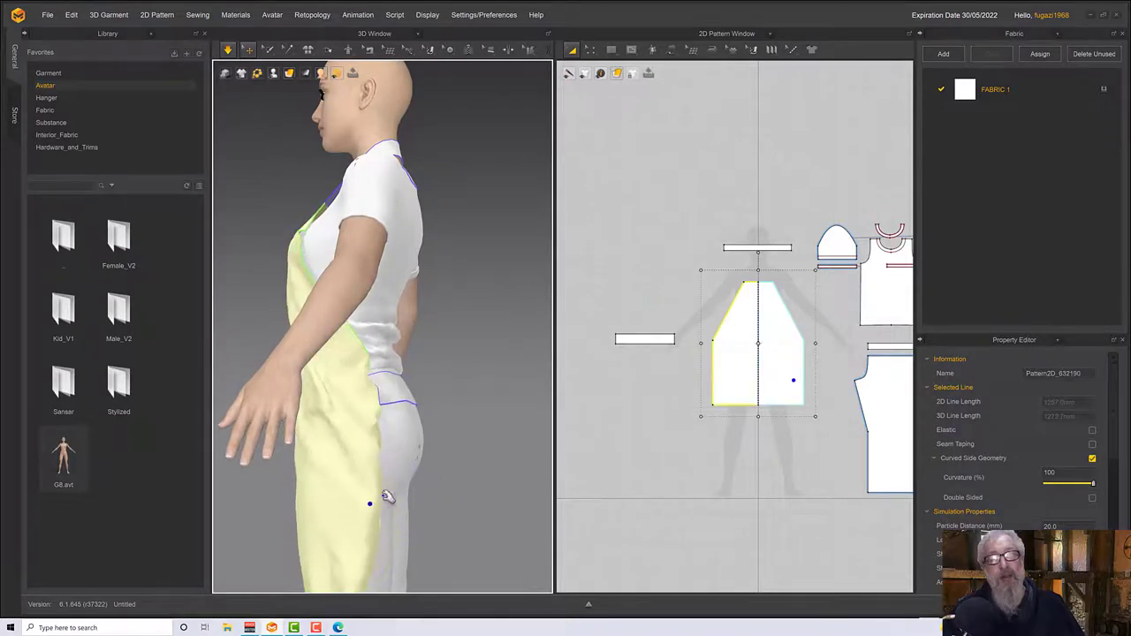
pyautogui.moveTo(367, 496); pyautogui.dragTo(458, 512)
pyautogui.moveTo(472, 502); pyautogui.dragTo(382, 505, button='right')
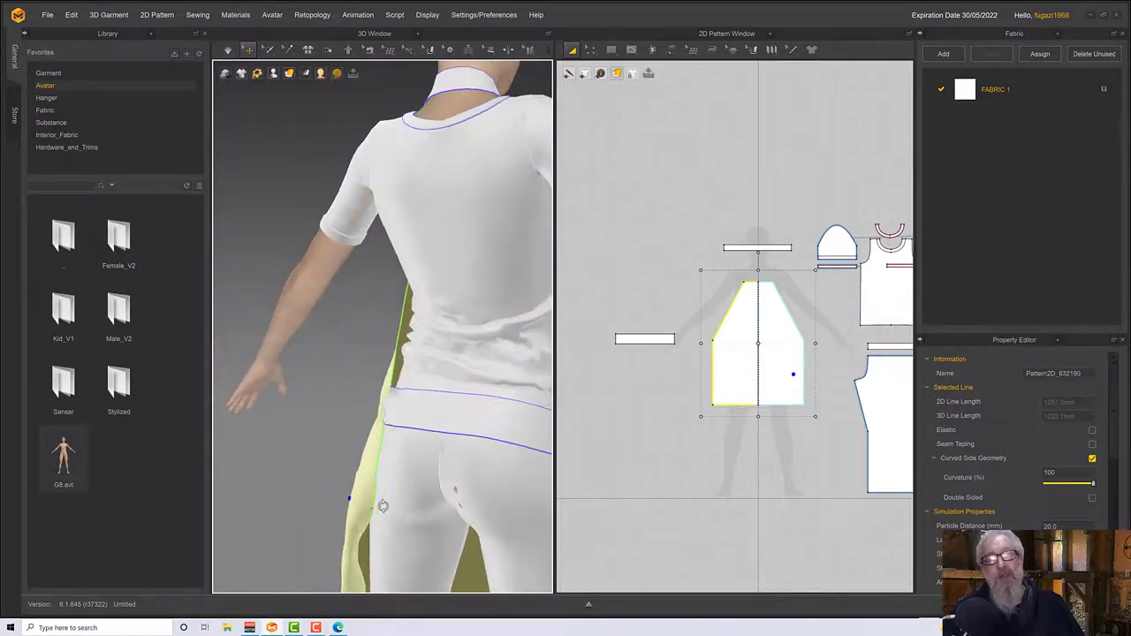
pyautogui.moveTo(450, 486); pyautogui.dragTo(421, 470, button='right')
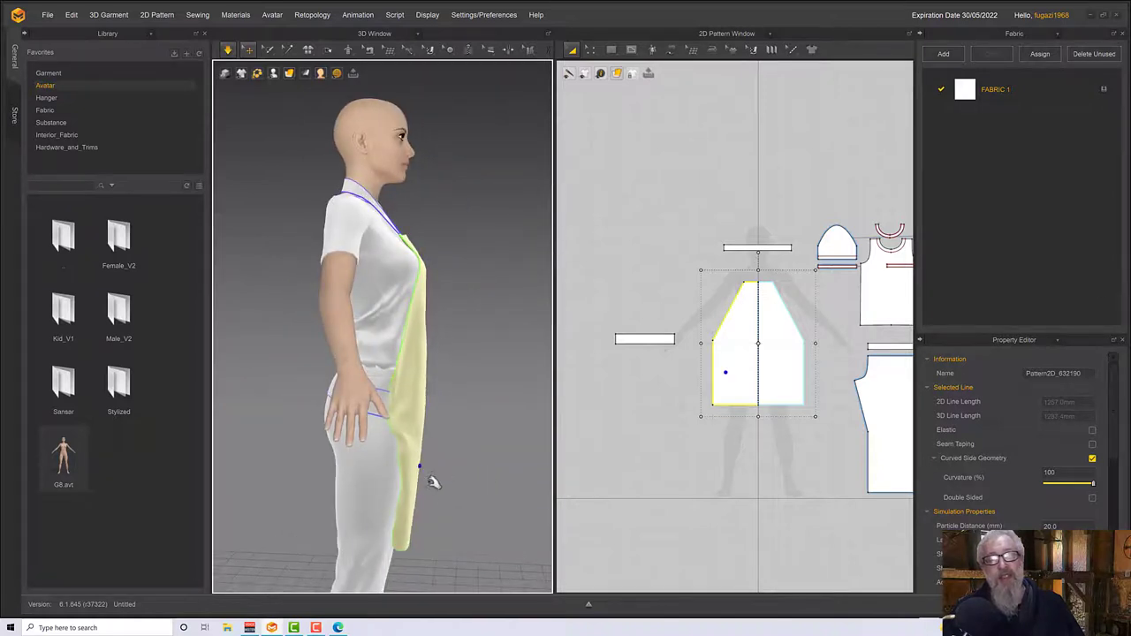
pyautogui.moveTo(412, 463); pyautogui.dragTo(515, 504)
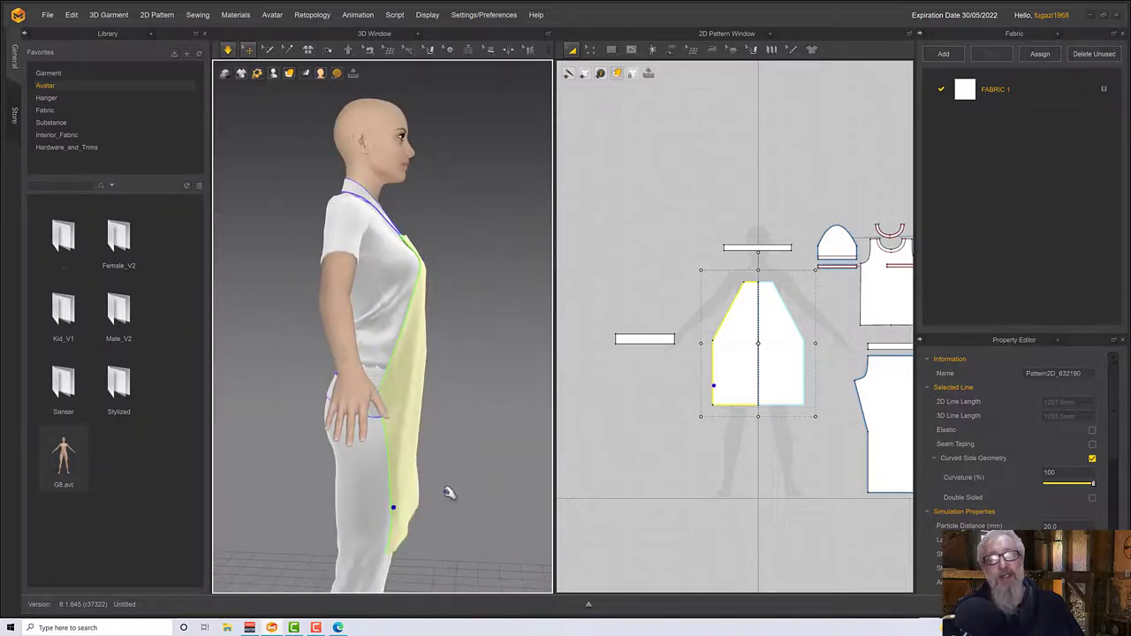
pyautogui.moveTo(450, 492); pyautogui.dragTo(533, 493, button='right')
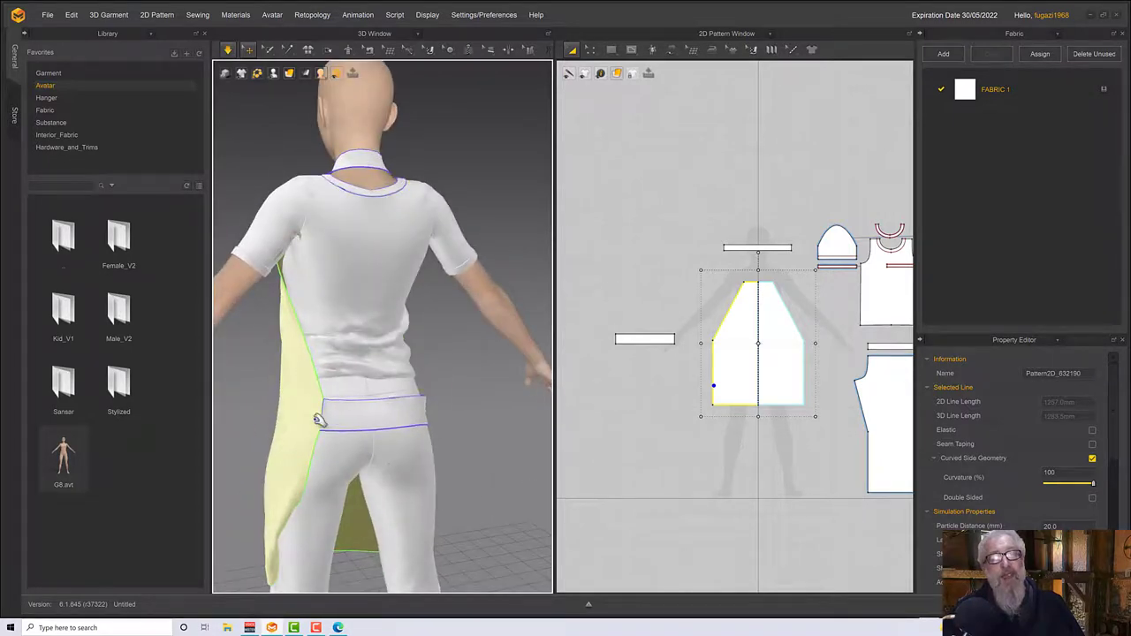
# Shorten the waist strap further by equal amounts at both ends for a tighter fit
pyautogui.click(305, 422)
pyautogui.moveTo(363, 421); pyautogui.dragTo(527, 424, button='right')
pyautogui.click(436, 431)
pyautogui.click(625, 345)
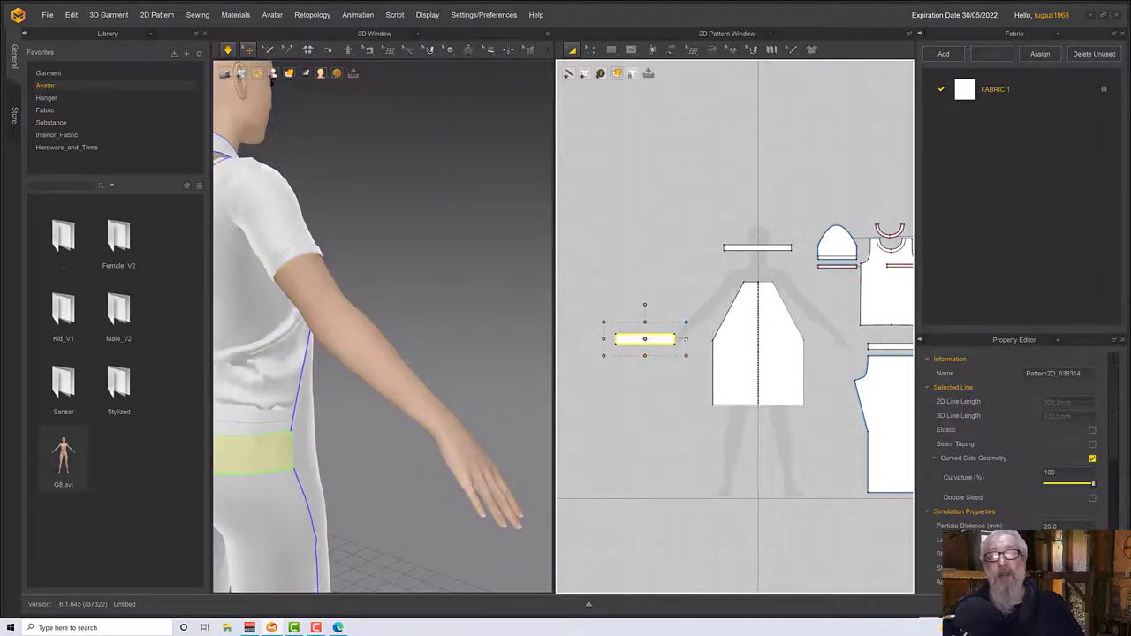
pyautogui.hotkey('ctrl', 'z')
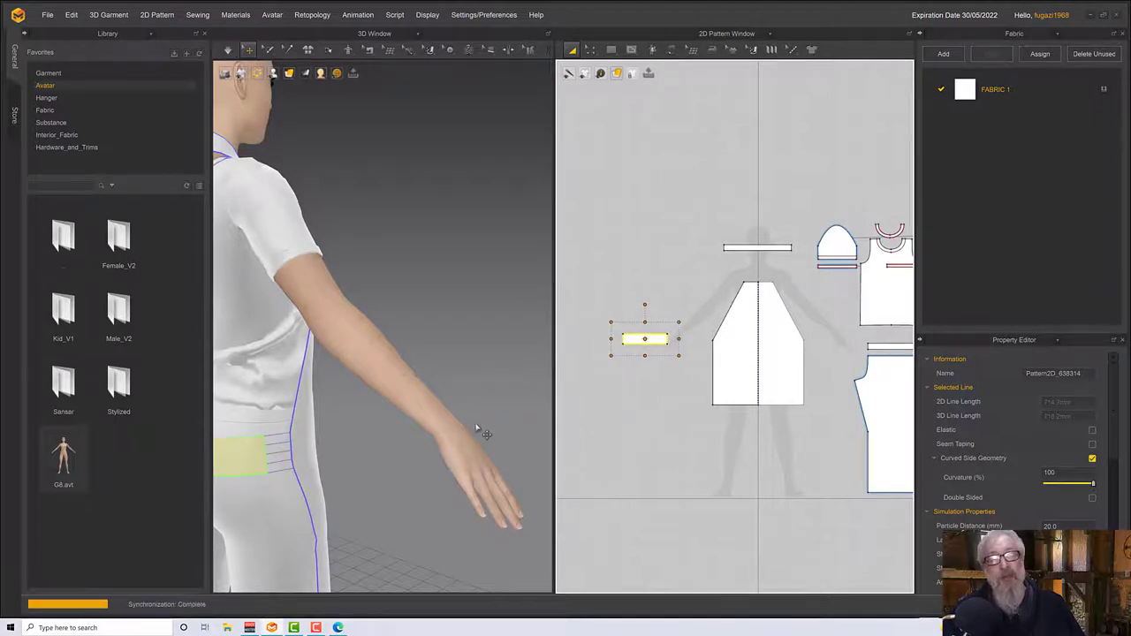
# Simulate the apron with the shortened waist strap and check its fit across the avatar's back
pyautogui.moveTo(477, 430); pyautogui.dragTo(393, 430, button='right')
pyautogui.moveTo(393, 431); pyautogui.dragTo(524, 394, button='middle')
pyautogui.press('space')
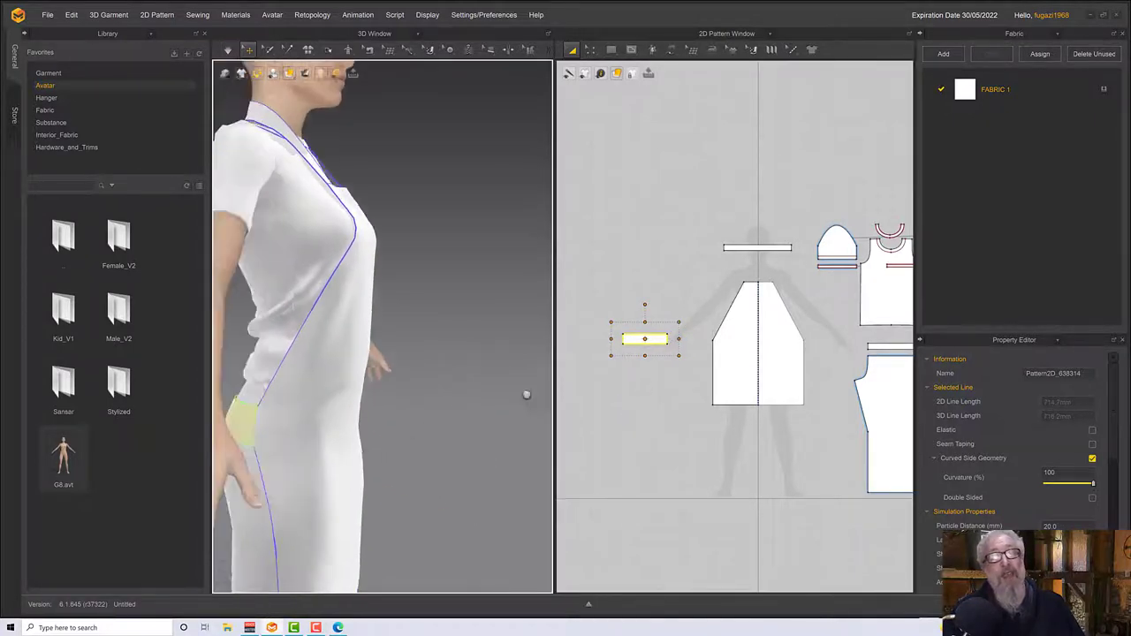
pyautogui.moveTo(525, 394); pyautogui.dragTo(471, 392, button='right')
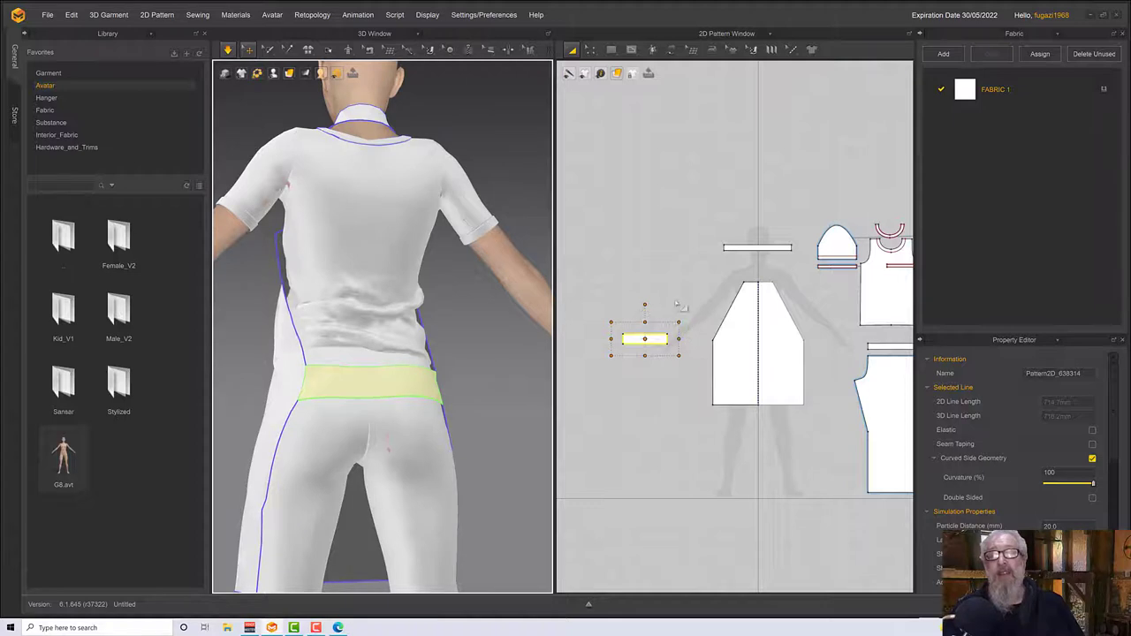
# Raise the panel's two side corner points symmetrically with Edit Pattern, keeping the side edges vertical
pyautogui.click(676, 305)
pyautogui.click(592, 50)
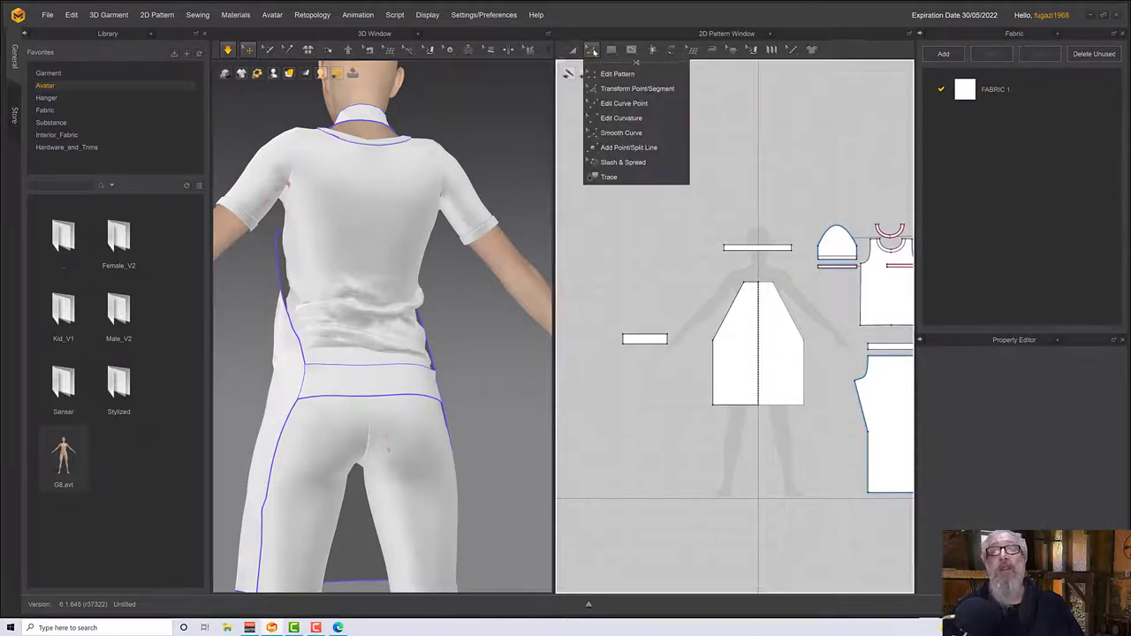
pyautogui.click(614, 74)
pyautogui.moveTo(702, 326); pyautogui.dragTo(831, 359)
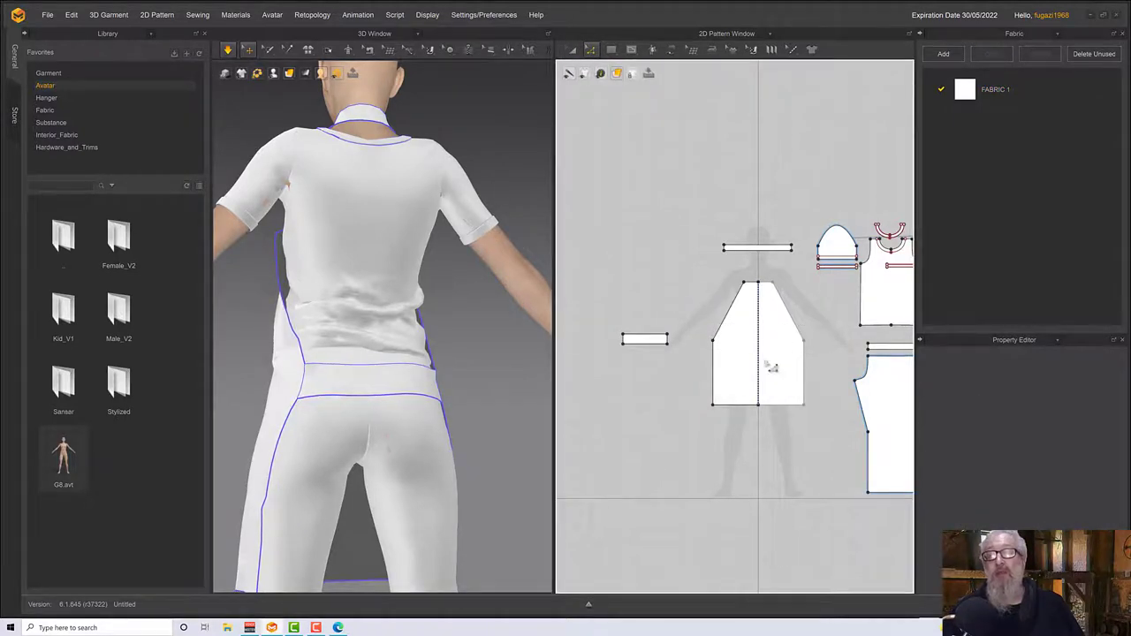
pyautogui.click(721, 350)
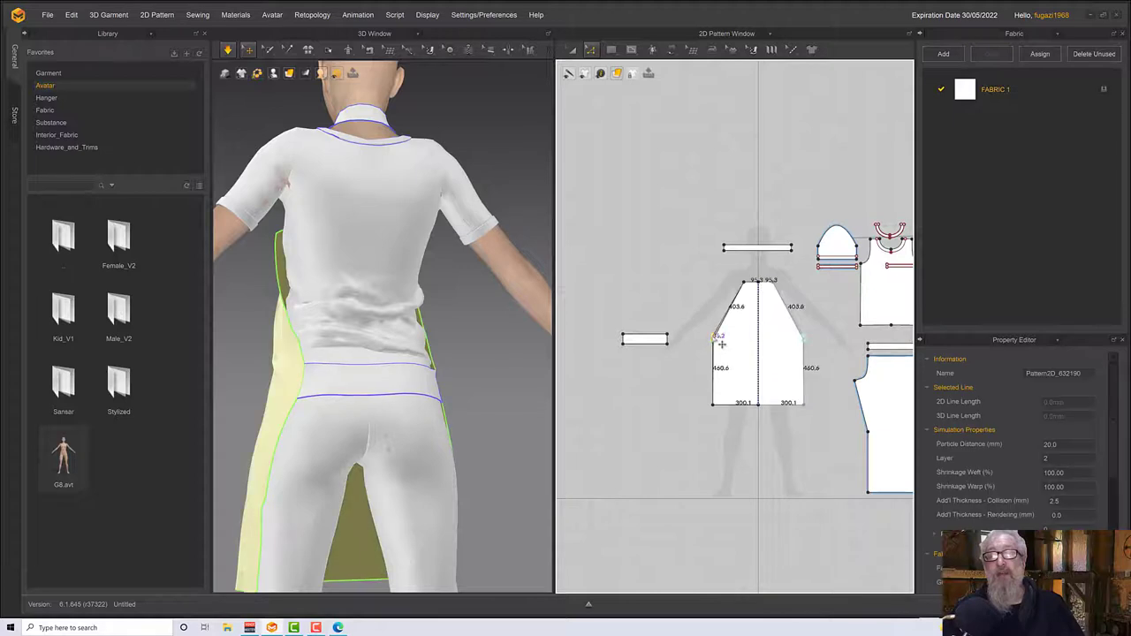
pyautogui.moveTo(718, 341); pyautogui.dragTo(717, 335)
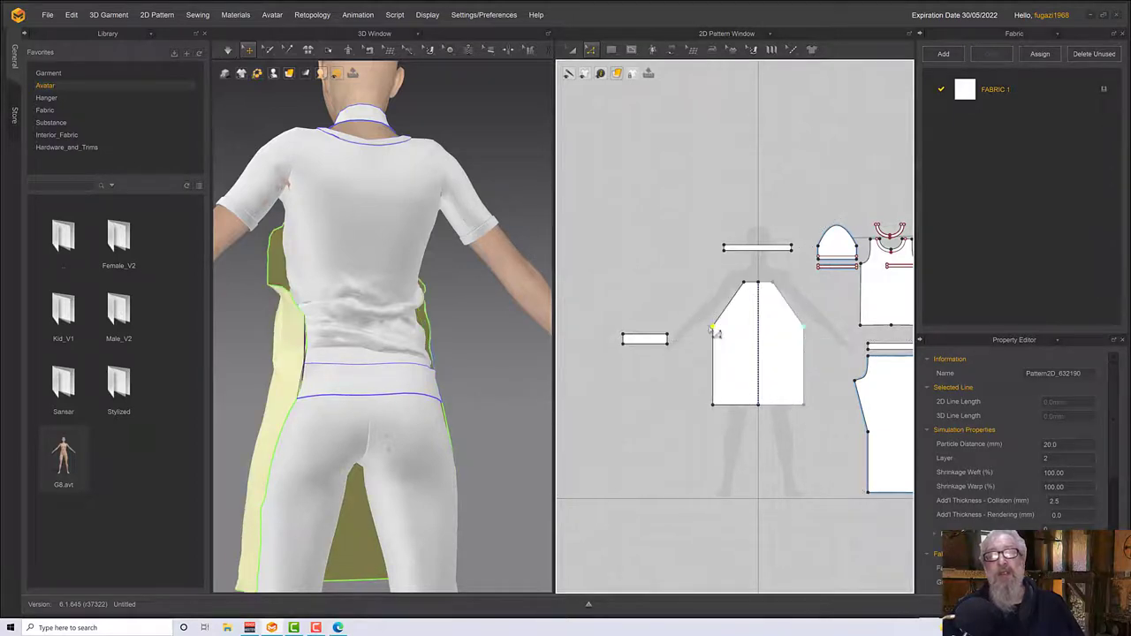
# Raise the panel's side corner points slightly more, simulate, and check the waist strap from the side
pyautogui.click(712, 320)
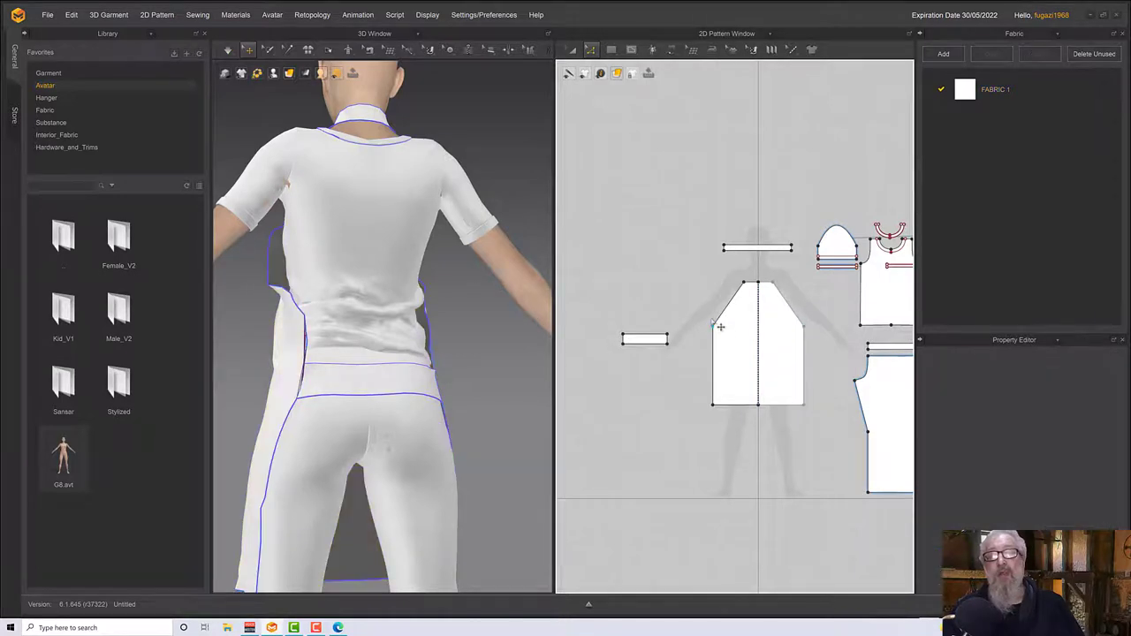
pyautogui.moveTo(720, 336); pyautogui.dragTo(718, 326)
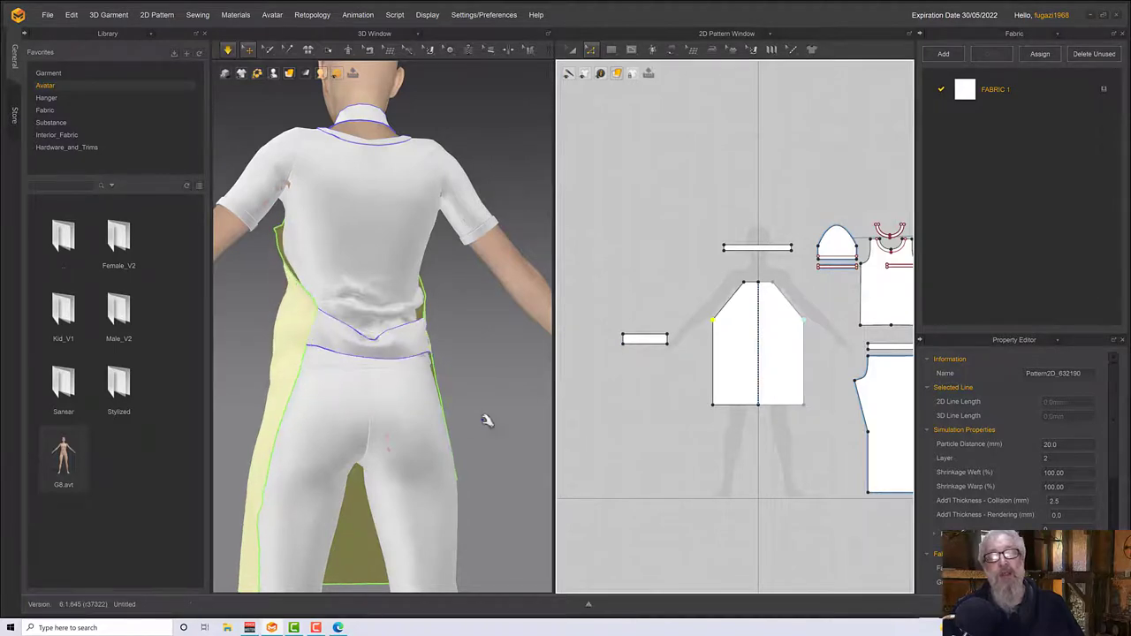
pyautogui.moveTo(438, 425); pyautogui.dragTo(543, 353, button='right')
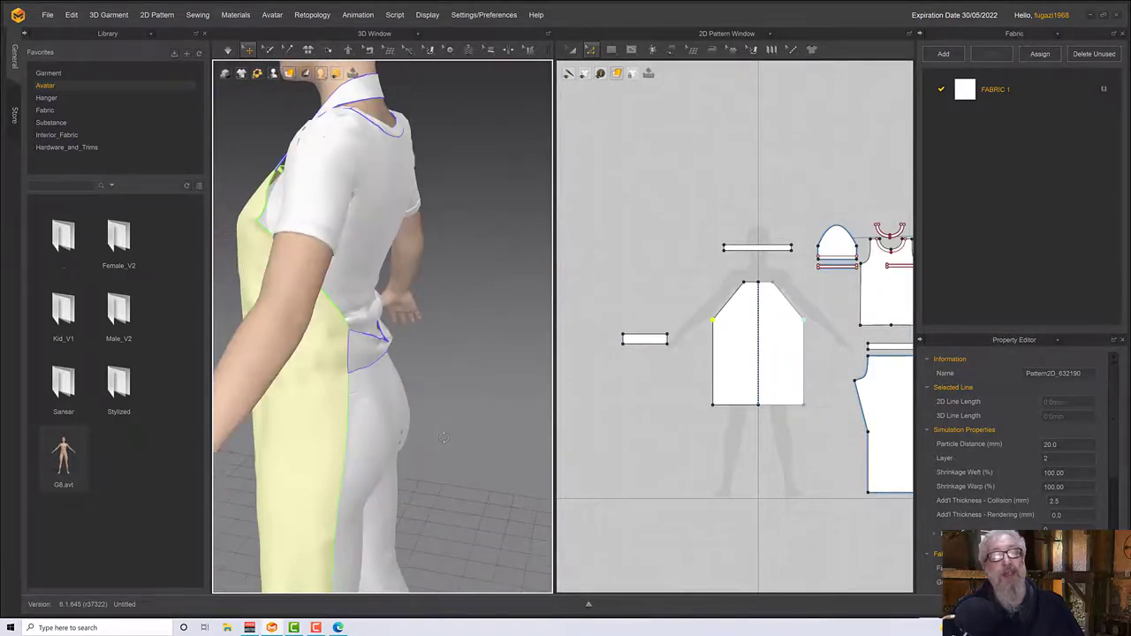
# Shorten the apron's waist strap symmetrically to about half its length with Transform Pattern while the simulation runs
pyautogui.moveTo(424, 394); pyautogui.dragTo(380, 340, button='right')
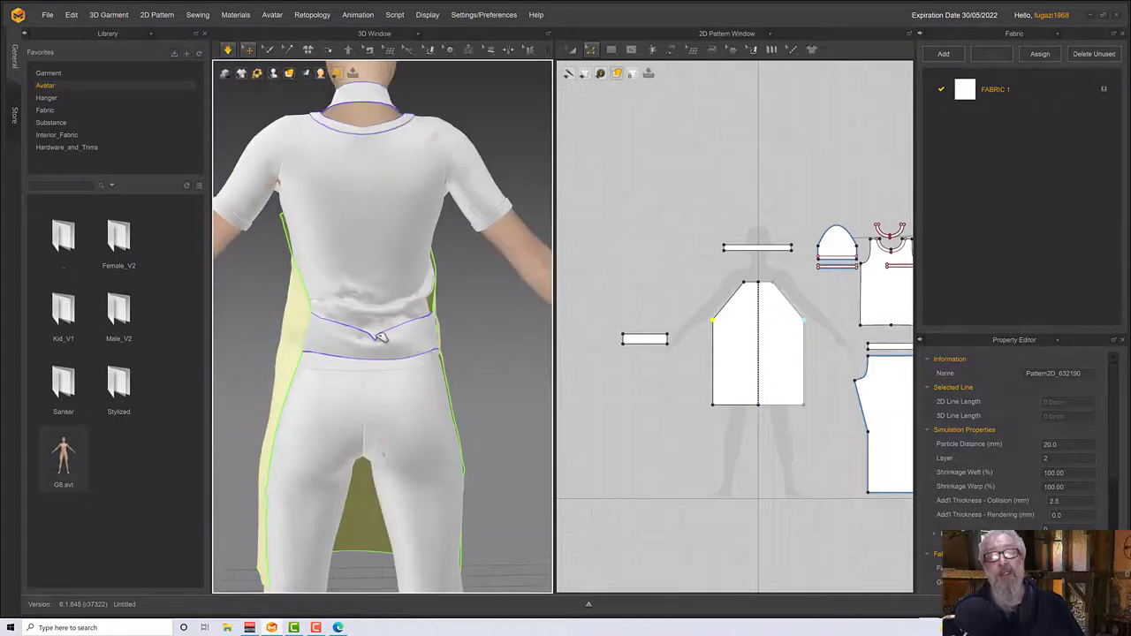
pyautogui.click(377, 352)
pyautogui.click(377, 349)
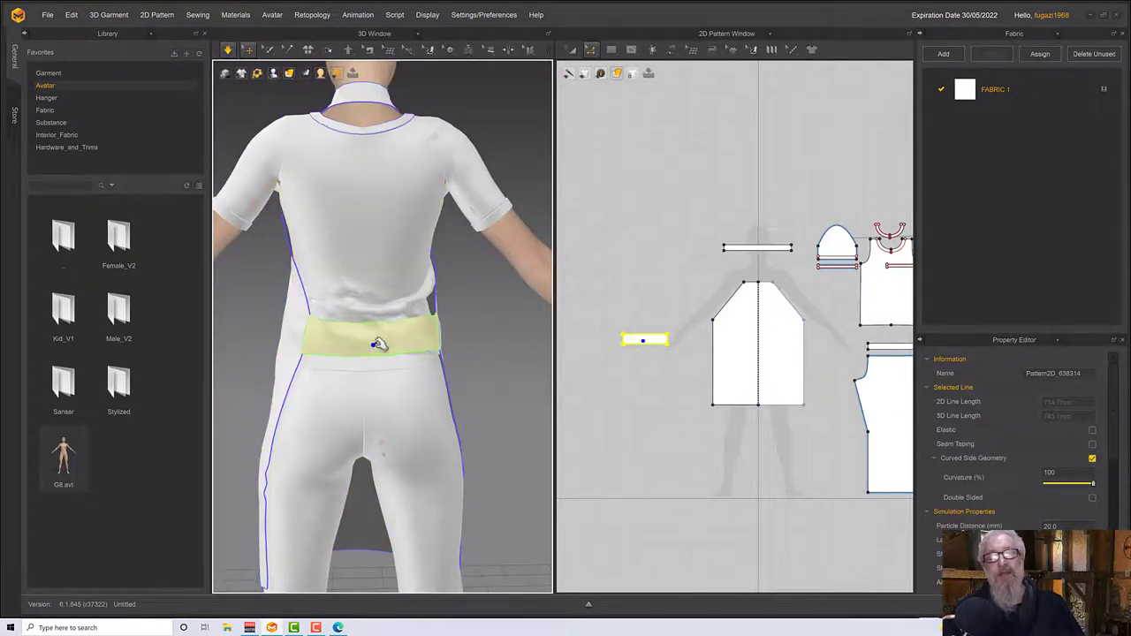
pyautogui.moveTo(379, 341); pyautogui.dragTo(385, 354, button='right')
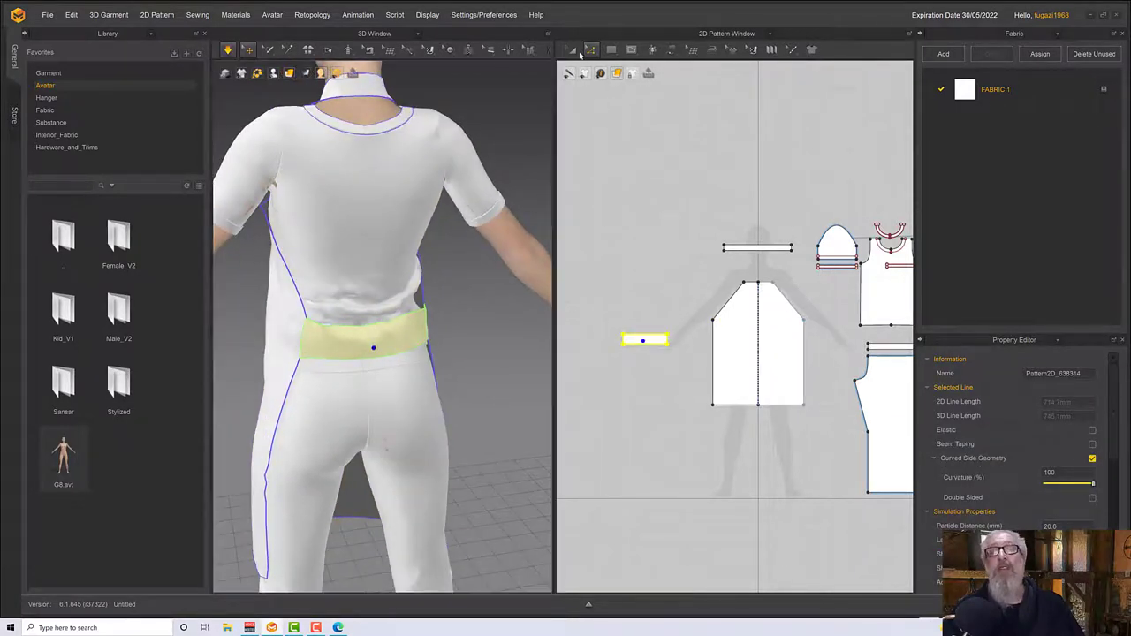
pyautogui.click(572, 50)
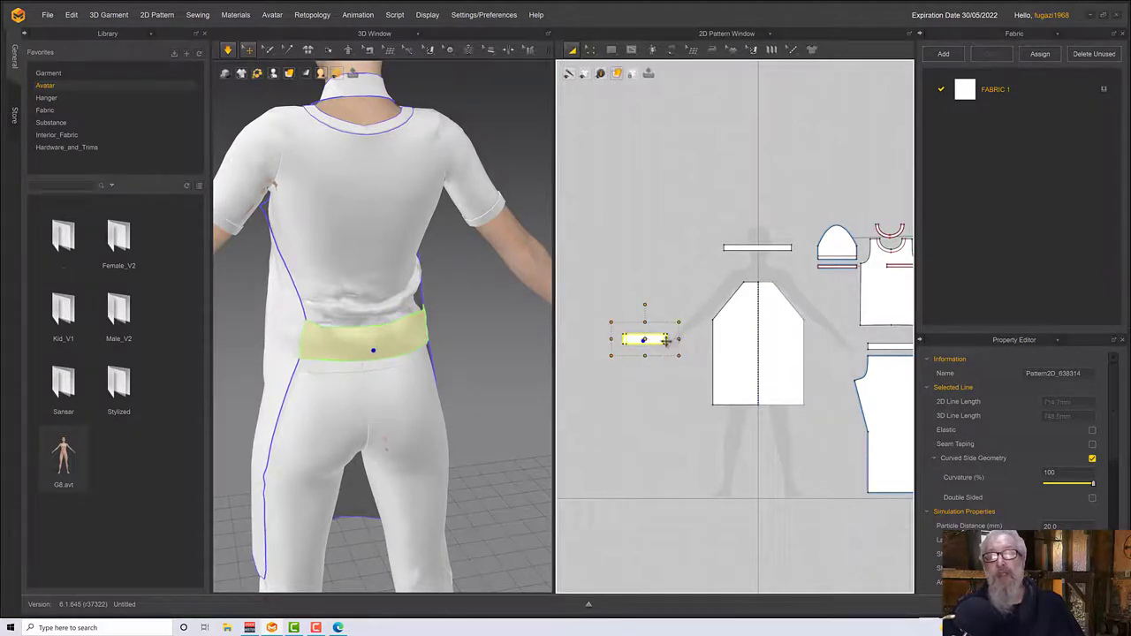
pyautogui.moveTo(661, 341); pyautogui.dragTo(674, 403)
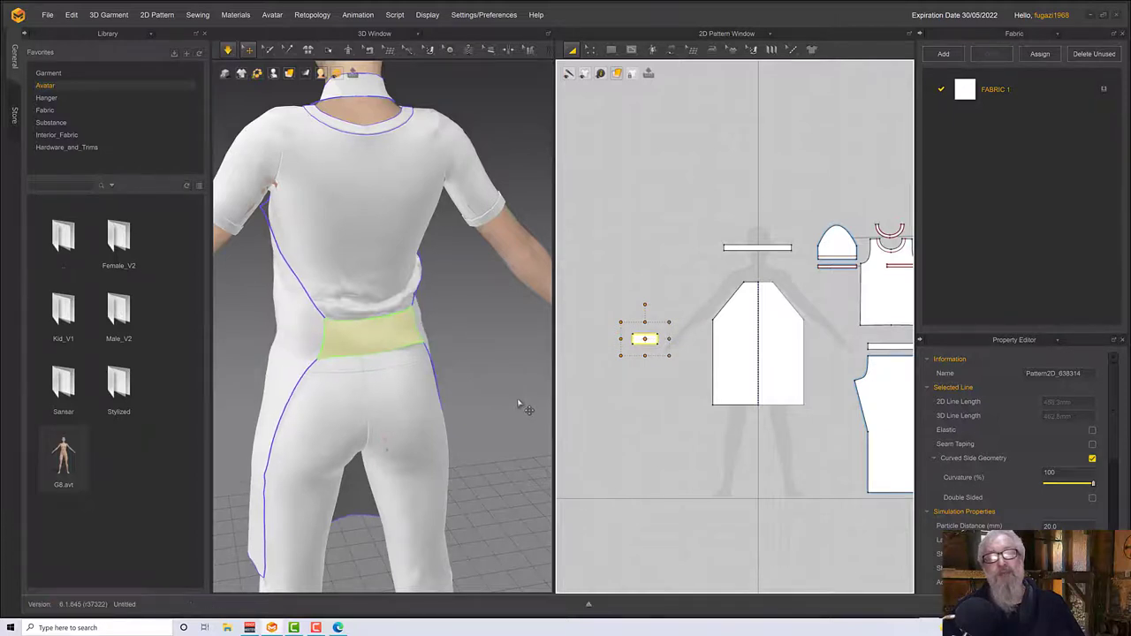
# Tug the apron panel's side edges around the hips during simulation to settle the fabric against the tighter strap
pyautogui.moveTo(396, 393); pyautogui.dragTo(445, 381, button='right')
pyautogui.click(444, 380)
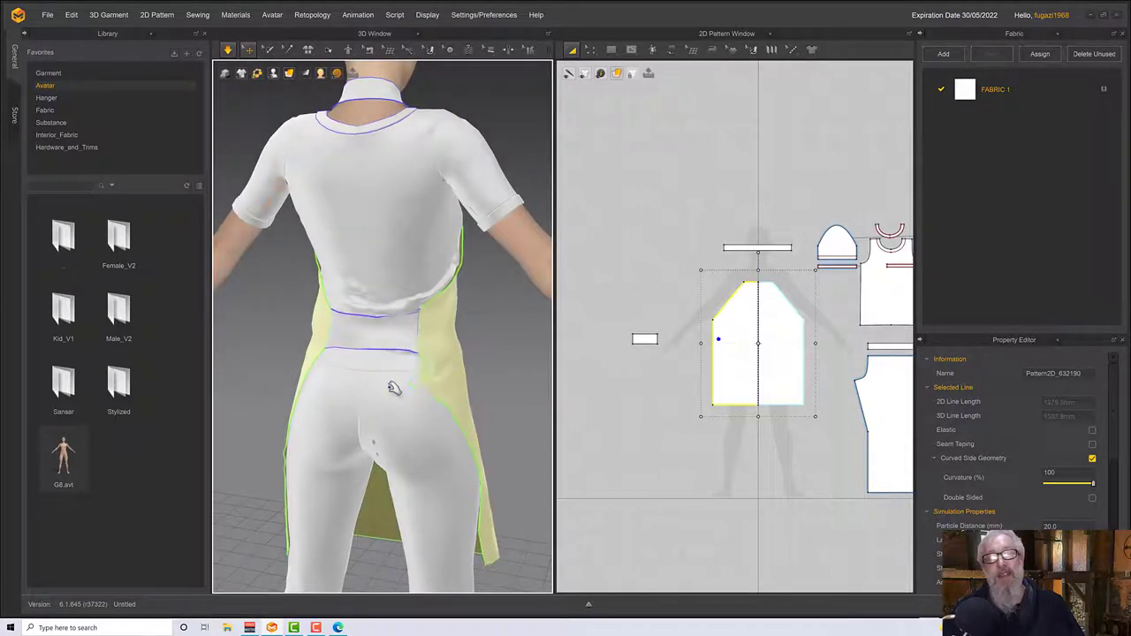
pyautogui.click(480, 424)
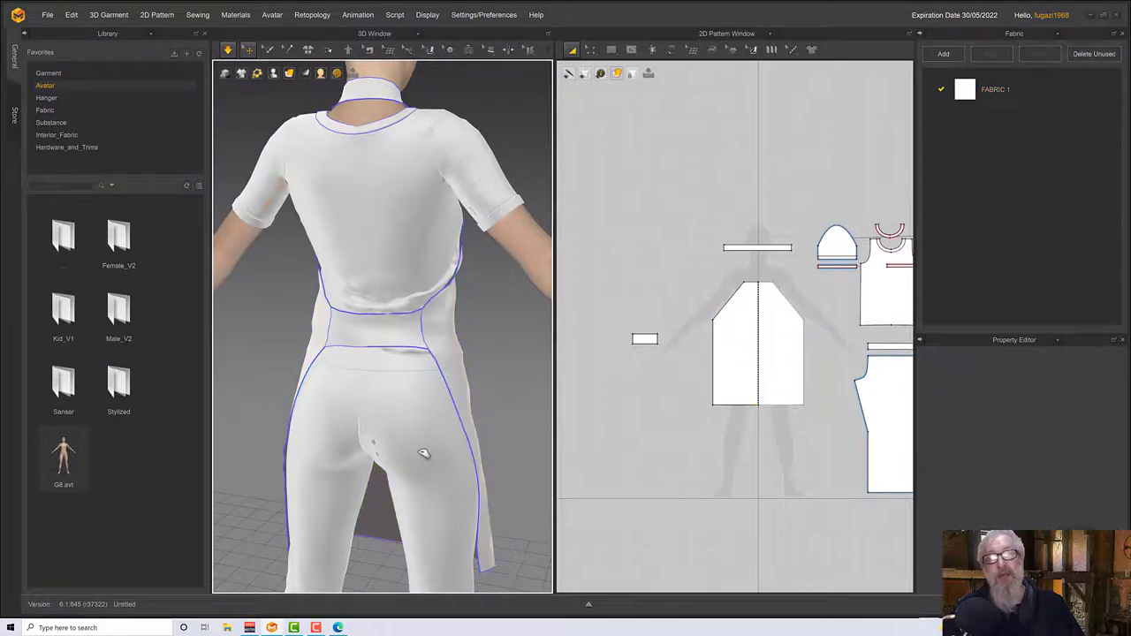
pyautogui.moveTo(457, 424); pyautogui.dragTo(445, 430, button='right')
pyautogui.moveTo(444, 430); pyautogui.dragTo(316, 471)
pyautogui.moveTo(317, 471); pyautogui.dragTo(368, 462, button='right')
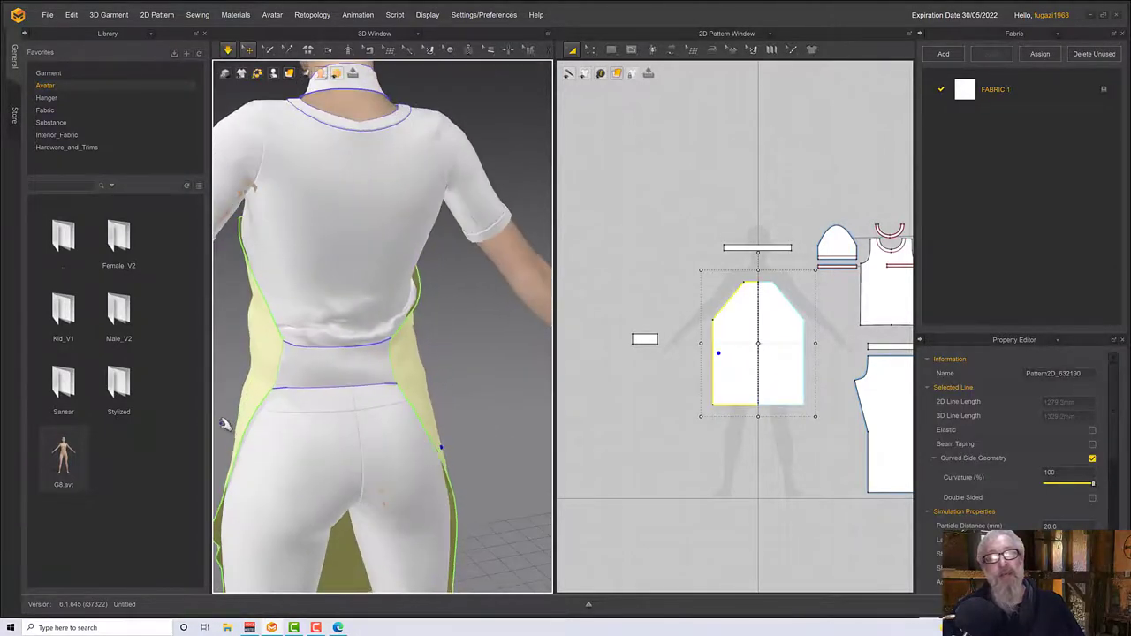
# Examine the fit and drape of the simulated apron from the avatar's side and front
pyautogui.moveTo(225, 424); pyautogui.dragTo(383, 462, button='right')
pyautogui.scroll(-2, 347, 461)
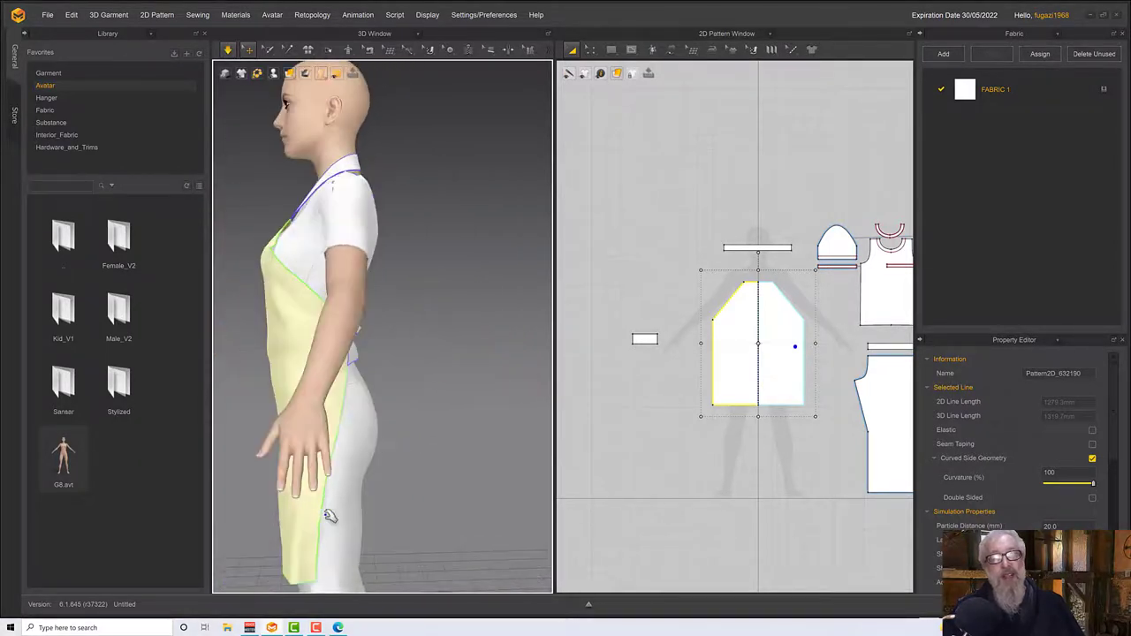
pyautogui.moveTo(365, 542); pyautogui.dragTo(505, 543, button='right')
pyautogui.scroll(3, 535, 444)
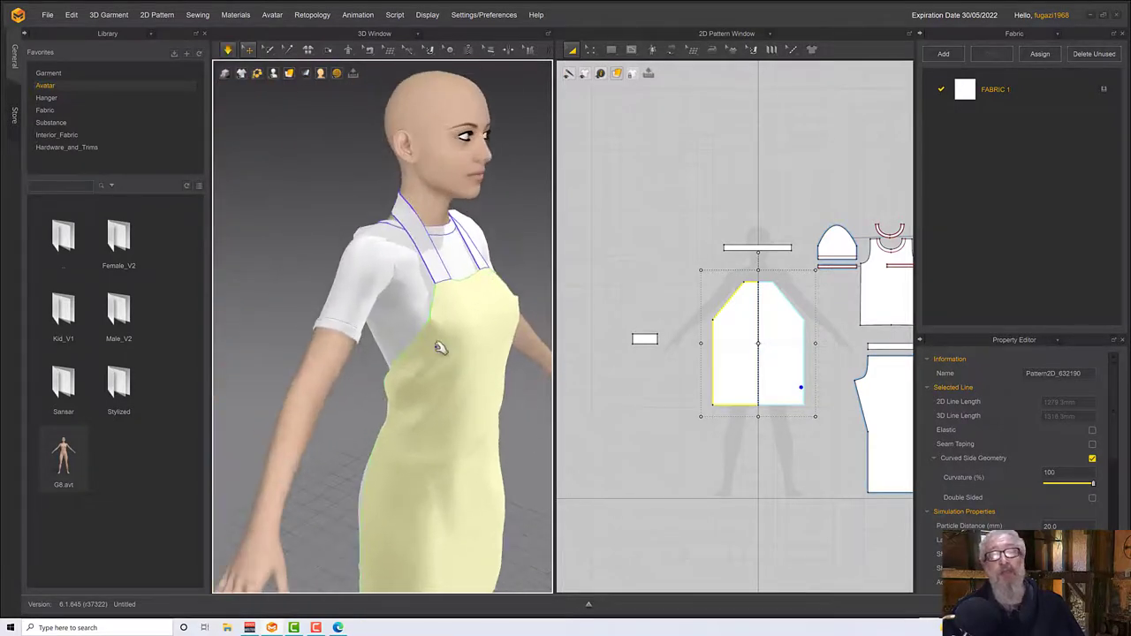
pyautogui.scroll(3, 441, 347)
pyautogui.scroll(-5, 463, 349)
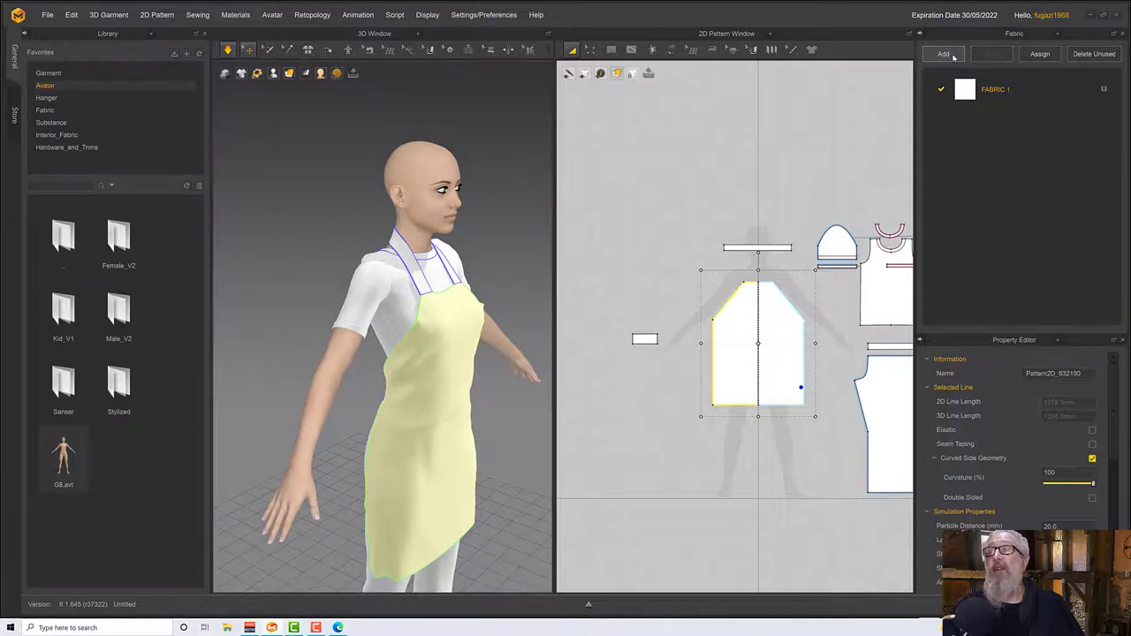
# Add a second fabric to the fabric list and bring up its color setting
pyautogui.click(943, 54)
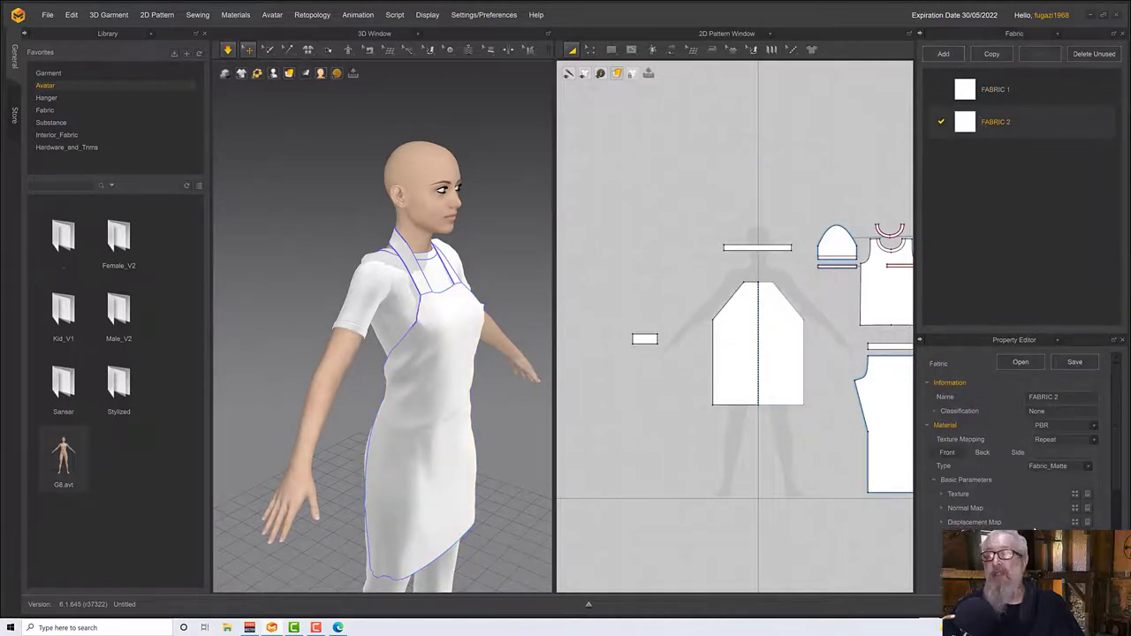
pyautogui.scroll(-5, 1030, 527)
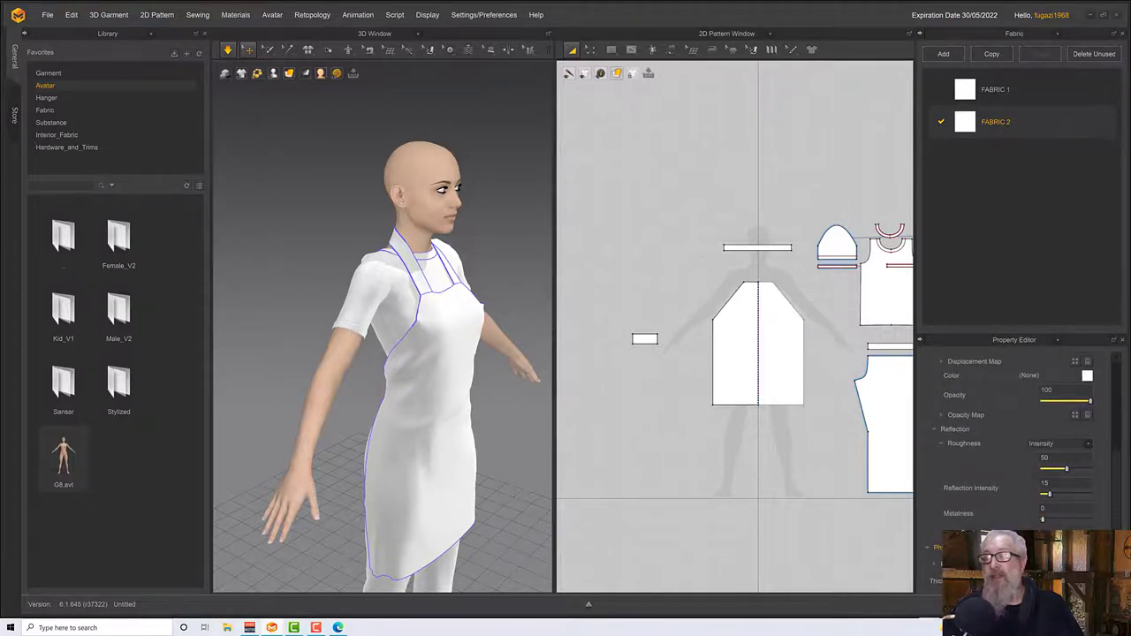
# Replace FABRIC 2 with the Nylon_Canvas fabric from the fabric library
pyautogui.click(1087, 564)
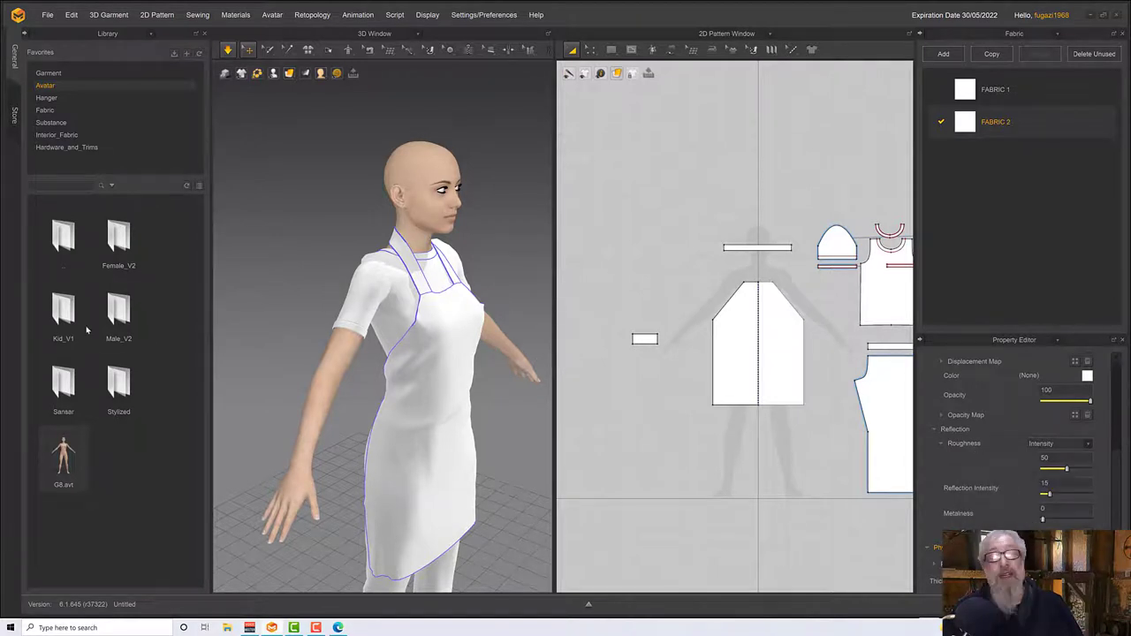
pyautogui.click(45, 111)
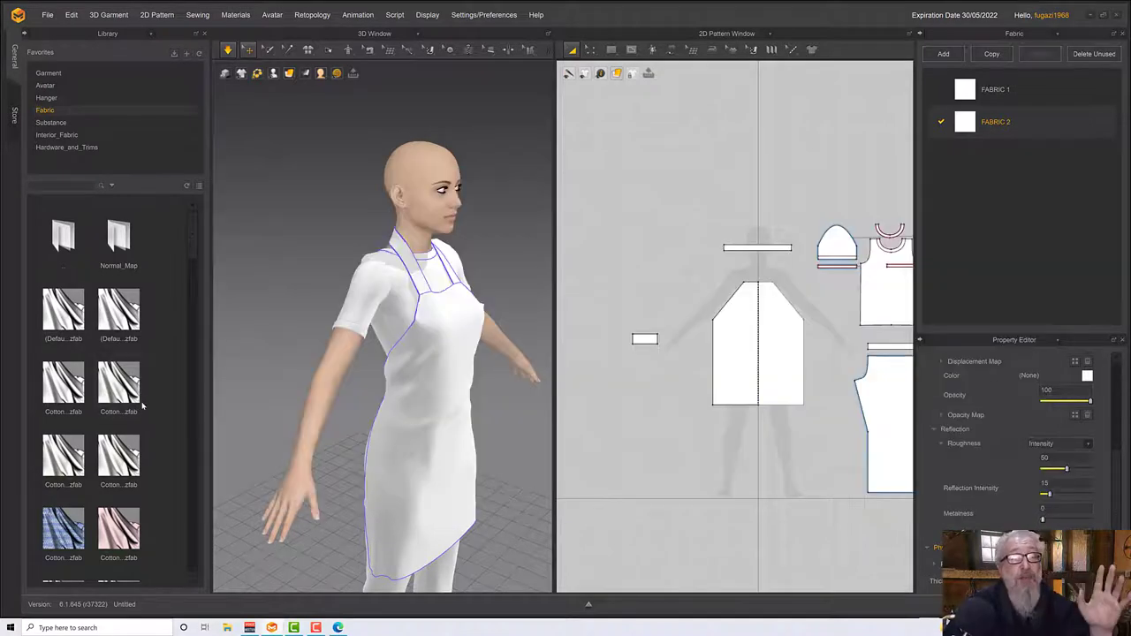
pyautogui.scroll(-3, 116, 374)
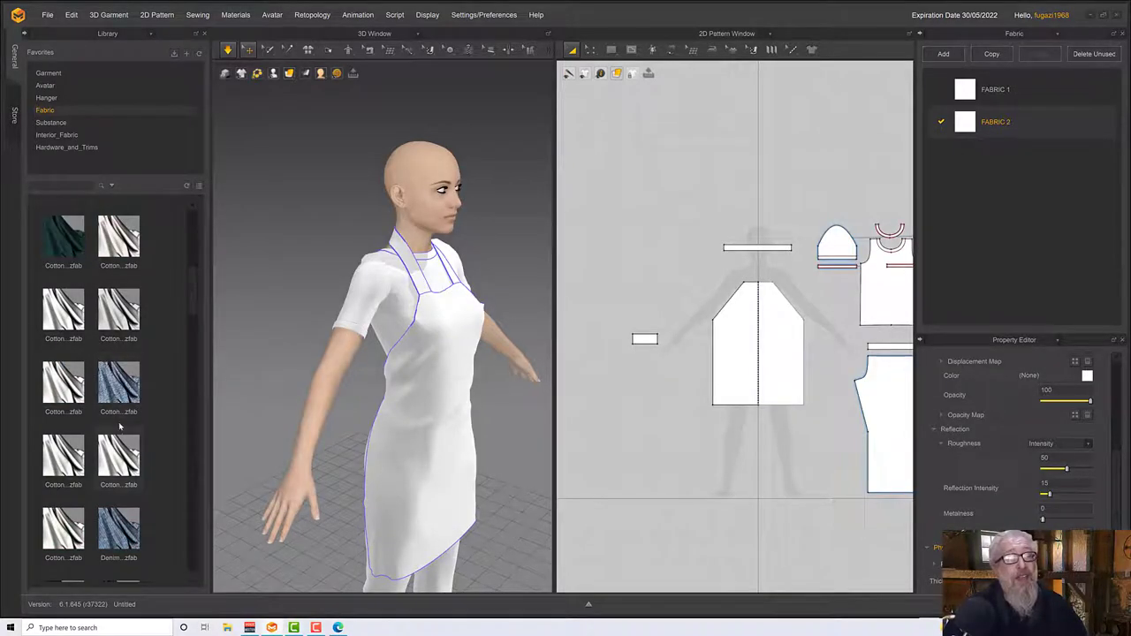
pyautogui.scroll(-4, 151, 455)
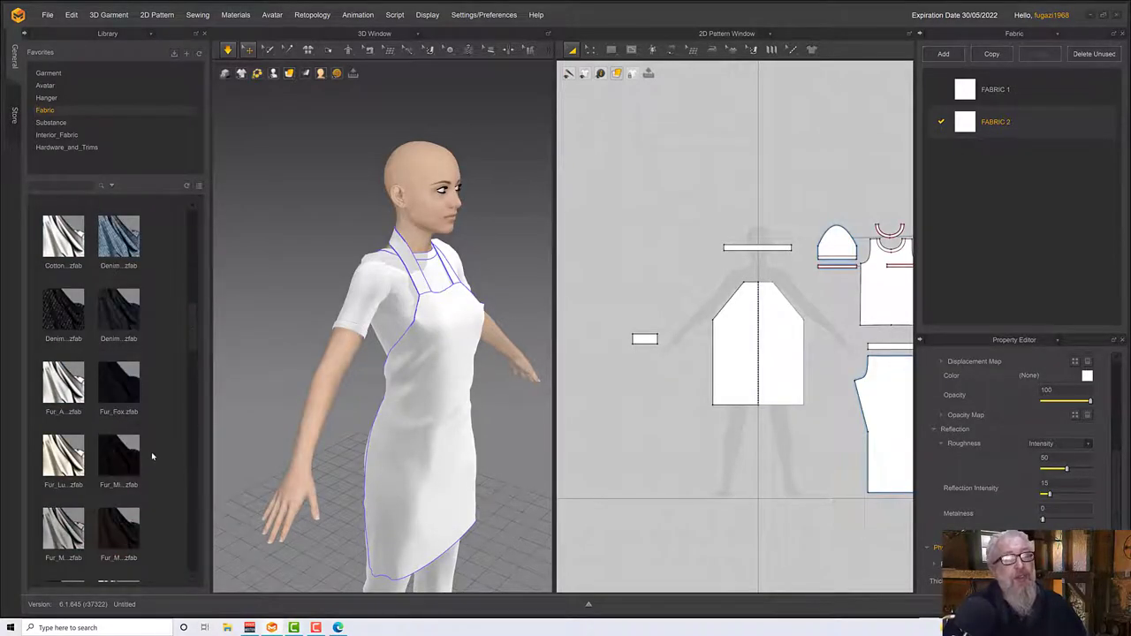
pyautogui.scroll(-5, 152, 456)
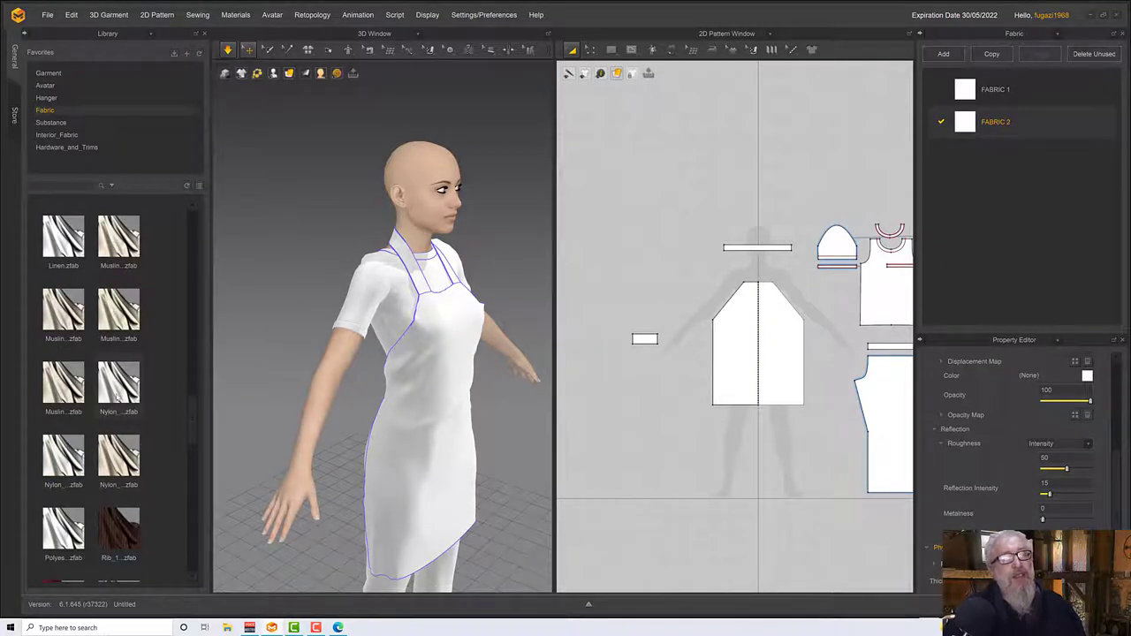
pyautogui.moveTo(117, 396)
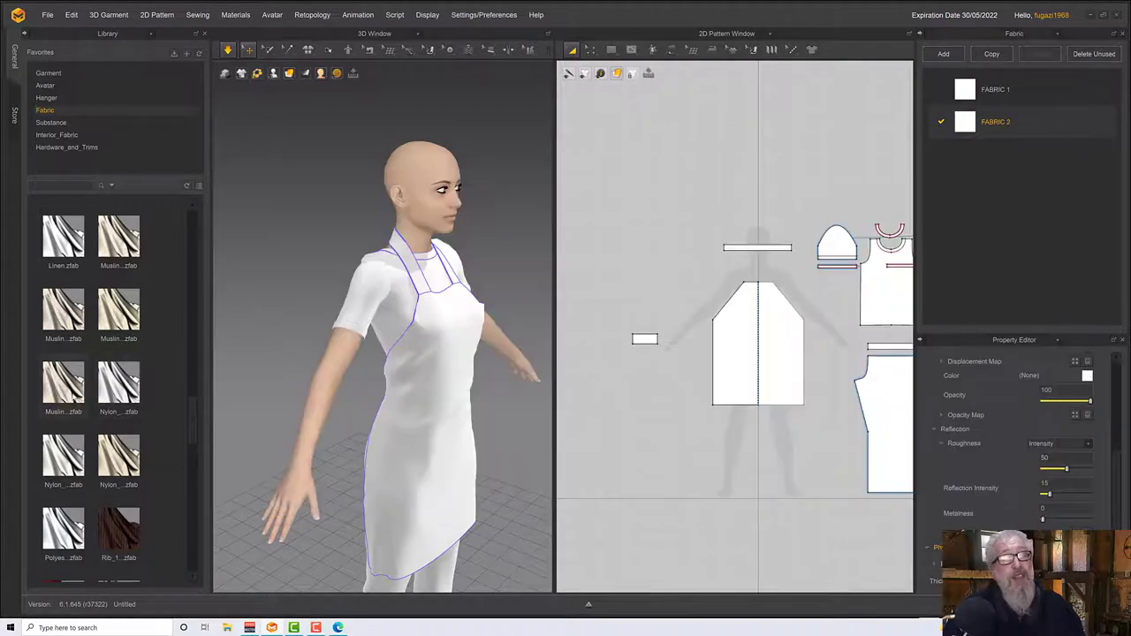
pyautogui.moveTo(64, 384)
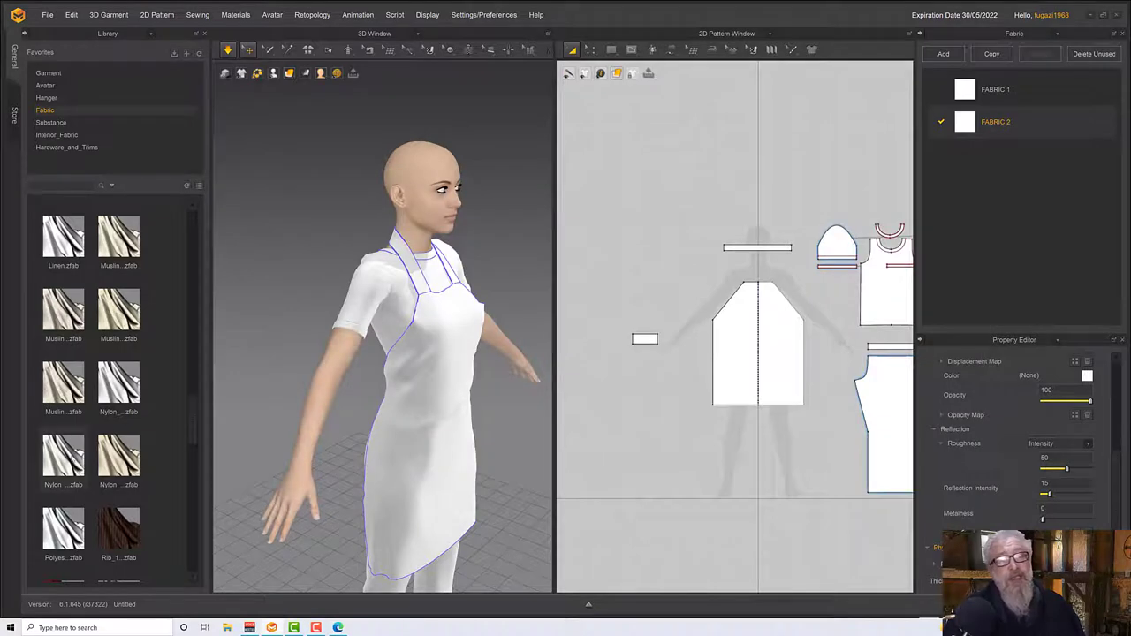
pyautogui.moveTo(73, 458)
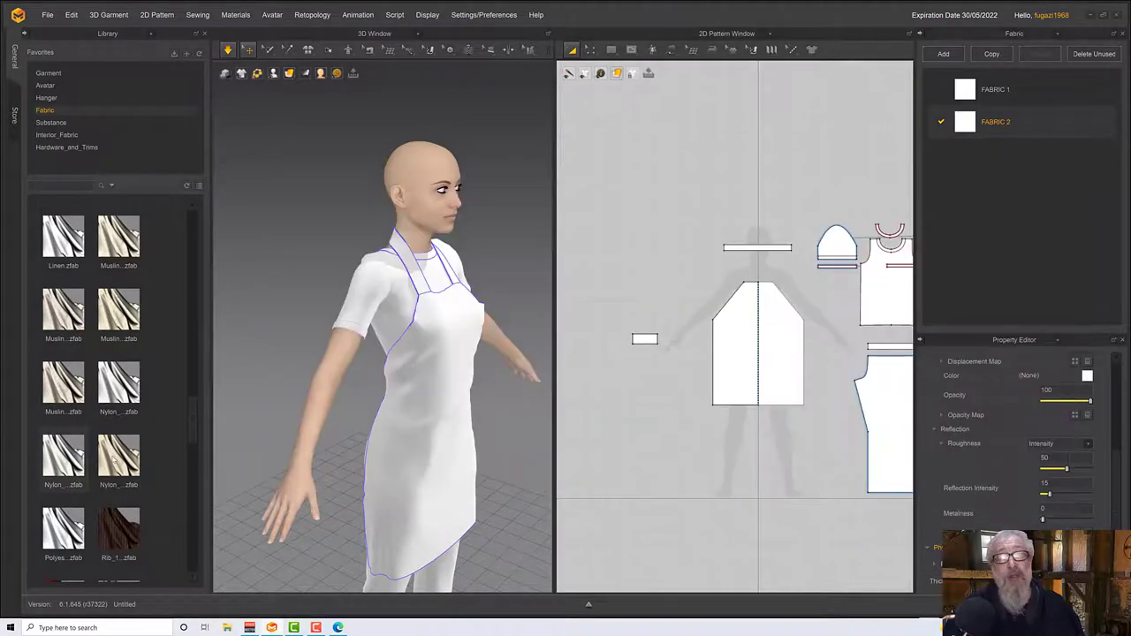
pyautogui.moveTo(115, 451)
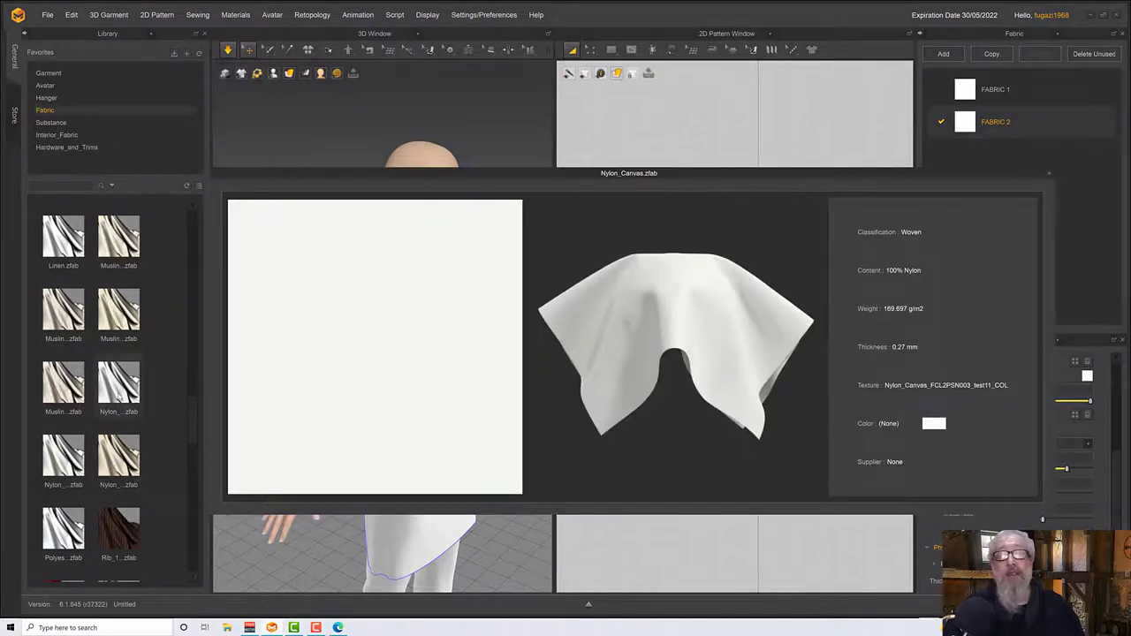
pyautogui.moveTo(118, 398); pyautogui.dragTo(979, 124)
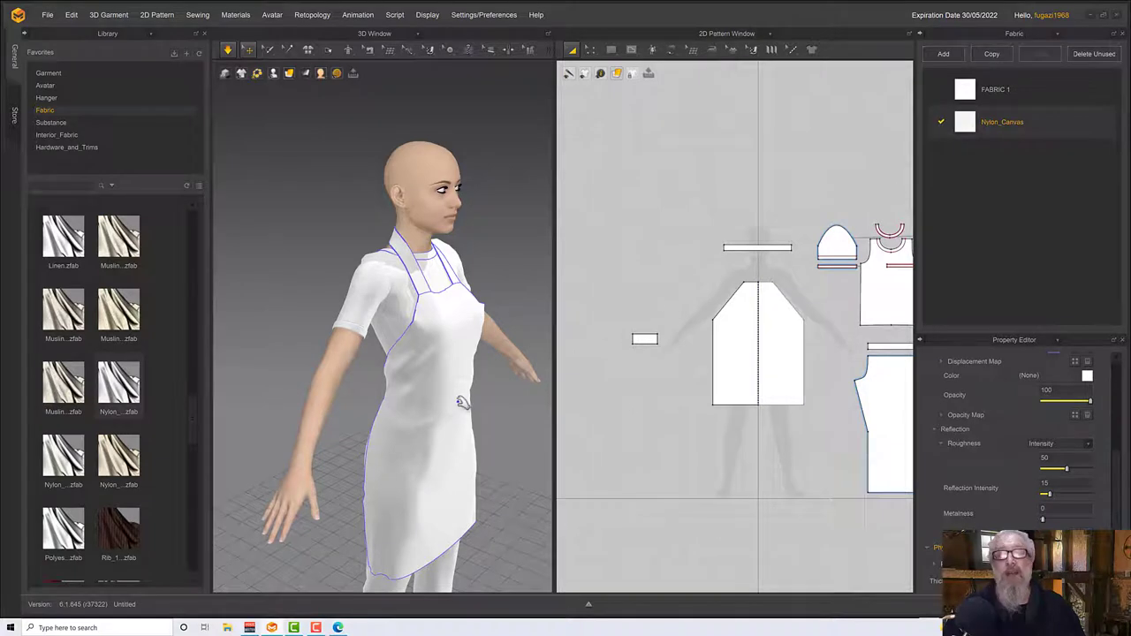
# Tug the apron's lower hem and upper front corner during the simulation to straighten its drape on the avatar
pyautogui.moveTo(484, 415); pyautogui.dragTo(460, 431, button='right')
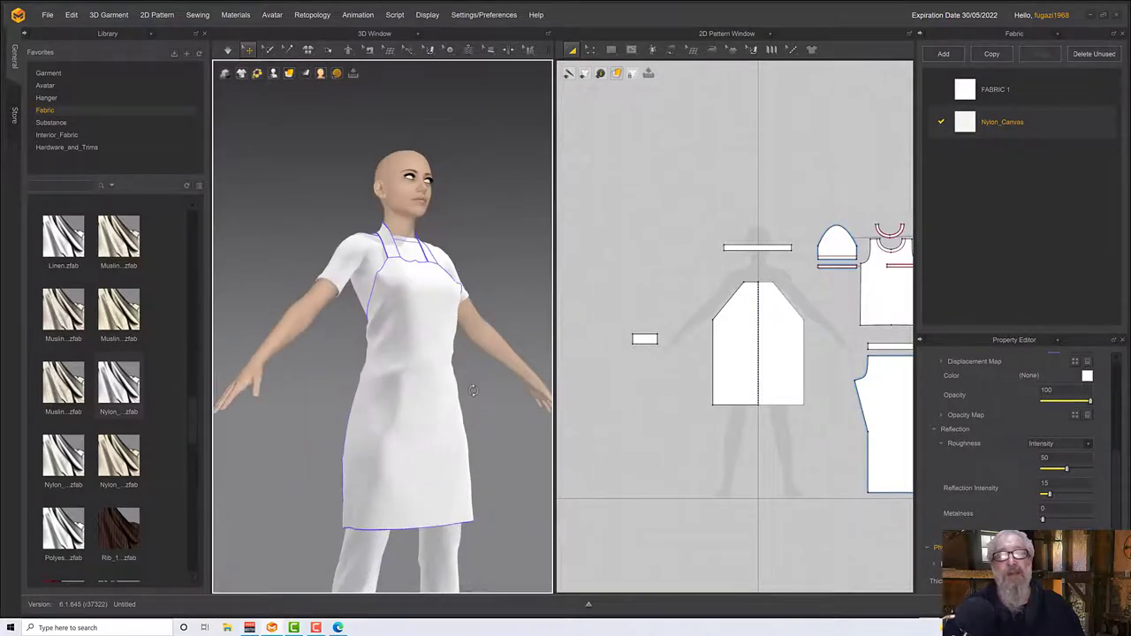
pyautogui.click(459, 433)
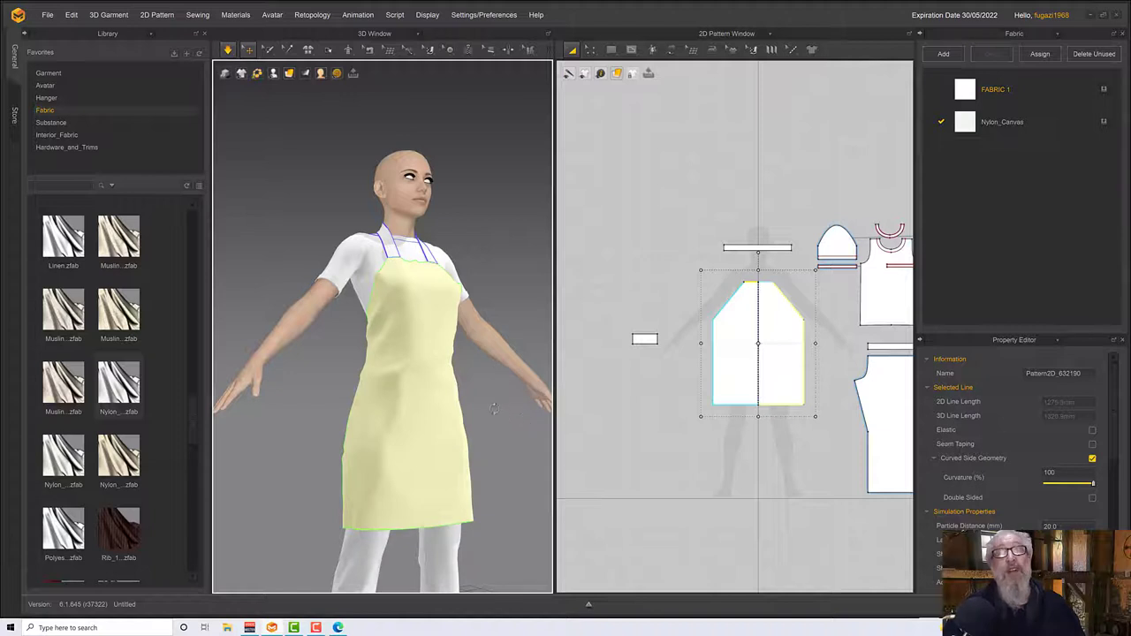
pyautogui.moveTo(493, 408); pyautogui.dragTo(489, 412, button='right')
pyautogui.moveTo(451, 483); pyautogui.dragTo(387, 561)
pyautogui.moveTo(407, 485); pyautogui.dragTo(385, 504, button='right')
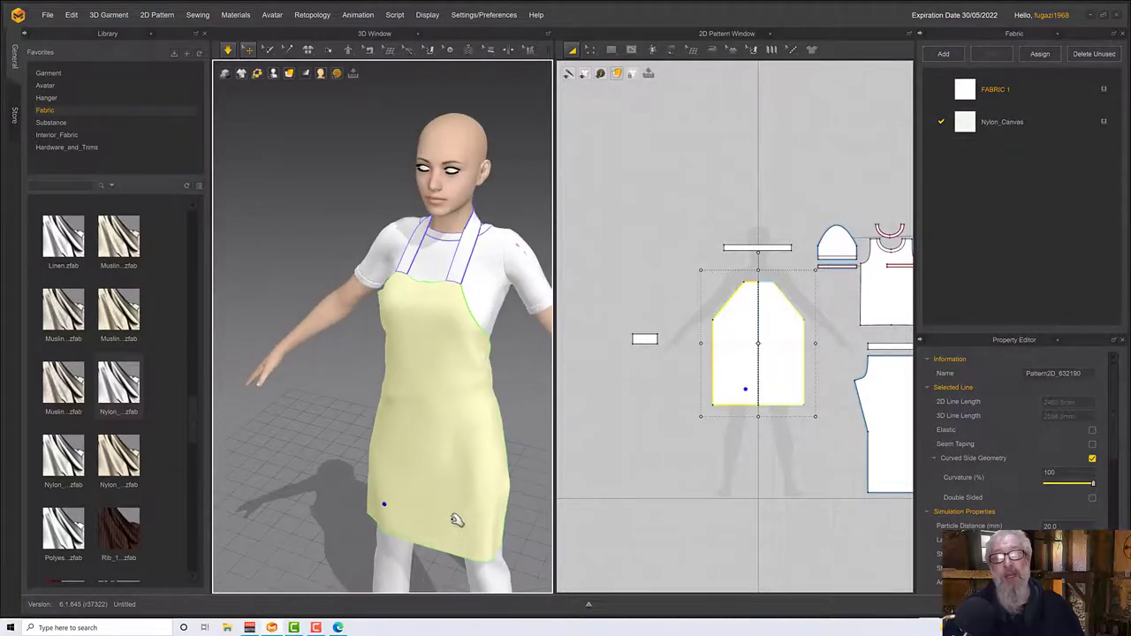
pyautogui.scroll(-1, 454, 530)
pyautogui.moveTo(454, 529); pyautogui.dragTo(495, 479, button='right')
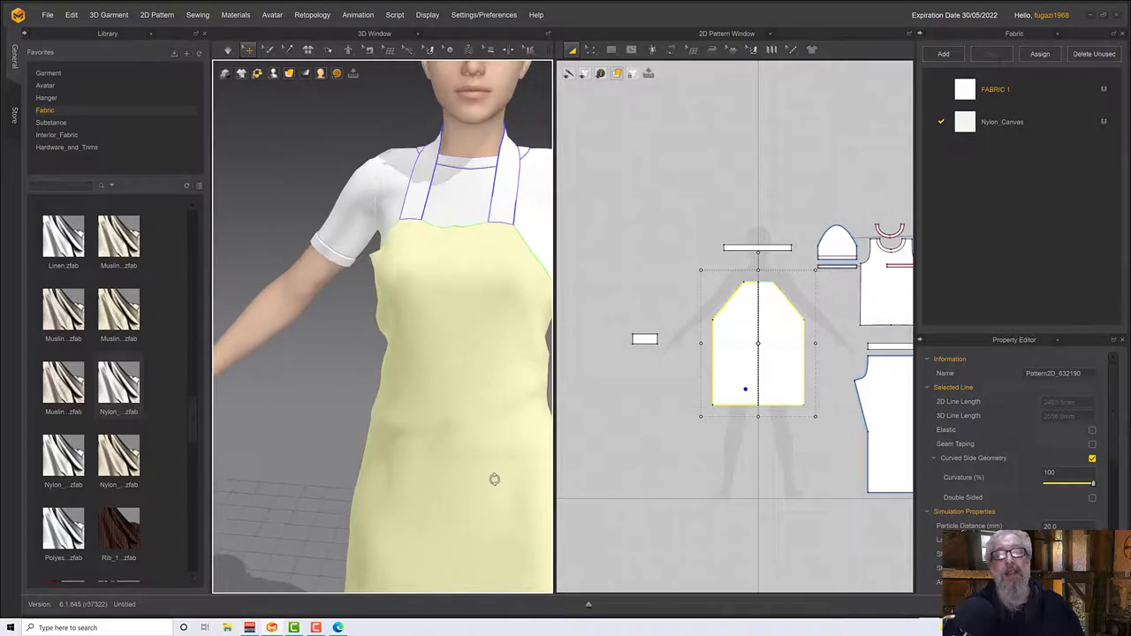
pyautogui.click(517, 231)
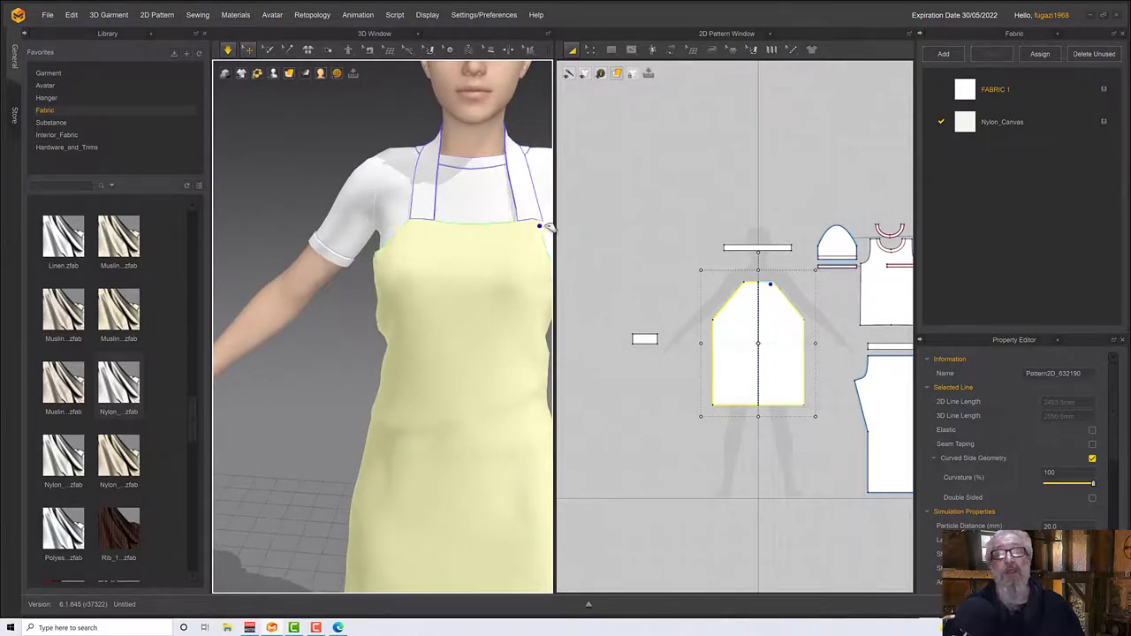
# Pull at the back waist strap and the apron's side edge during simulation, and check the drape all round
pyautogui.moveTo(492, 255); pyautogui.dragTo(601, 250, button='right')
pyautogui.scroll(3, 449, 406)
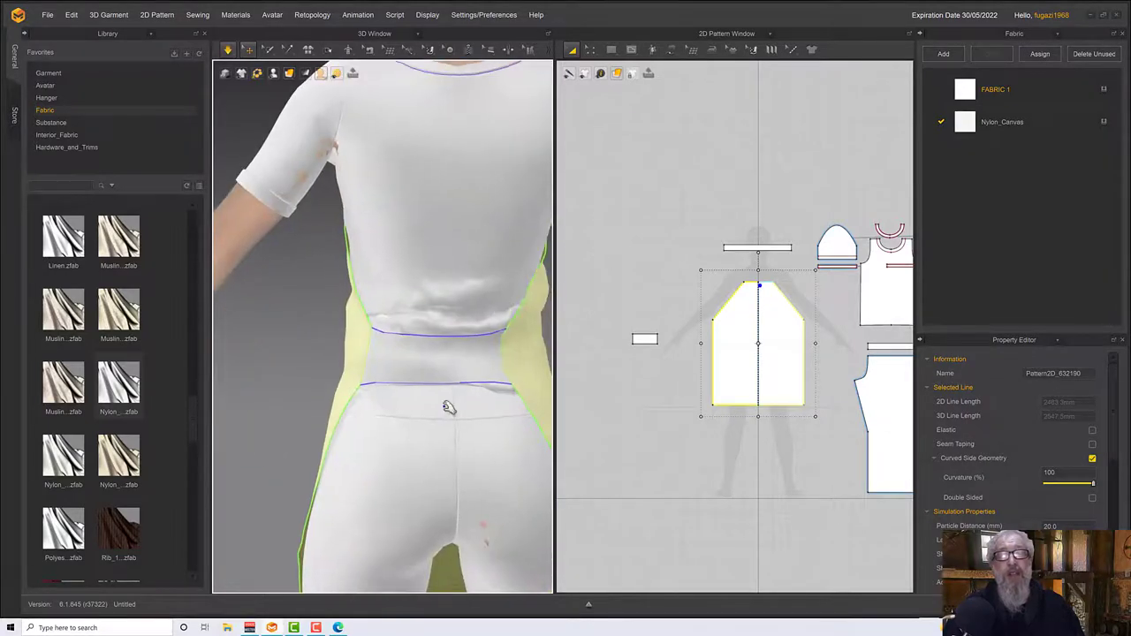
pyautogui.click(461, 356)
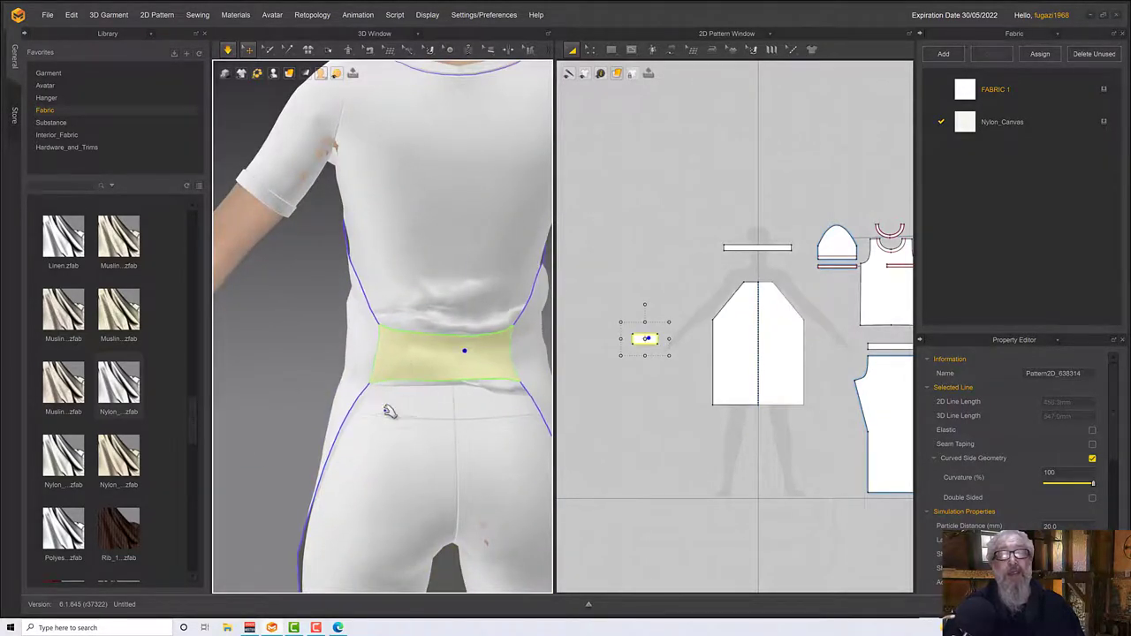
pyautogui.moveTo(389, 411); pyautogui.dragTo(357, 419, button='right')
pyautogui.click(357, 404)
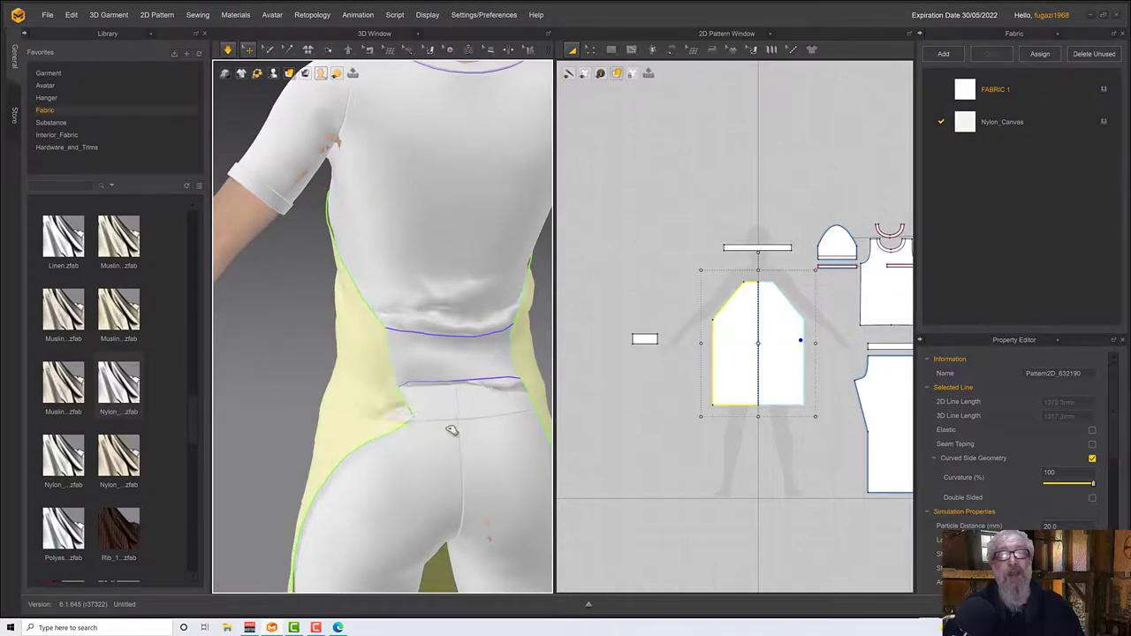
pyautogui.scroll(-3, 437, 445)
pyautogui.moveTo(436, 446); pyautogui.dragTo(411, 426, button='right')
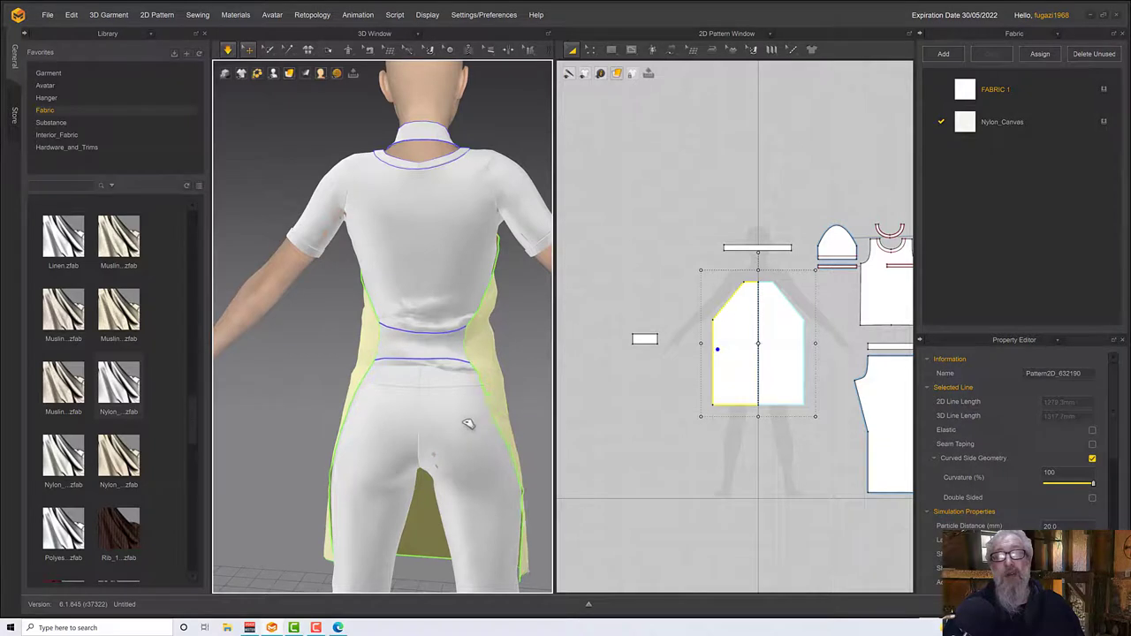
pyautogui.press('space')
pyautogui.moveTo(468, 424); pyautogui.dragTo(359, 435, button='right')
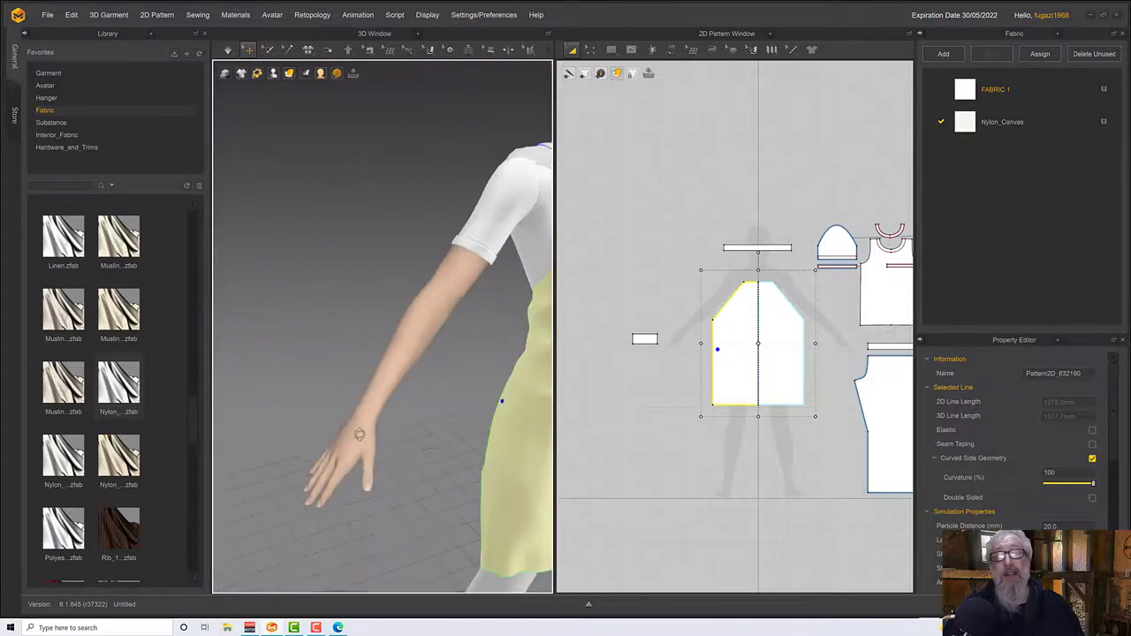
pyautogui.scroll(-5, 407, 427)
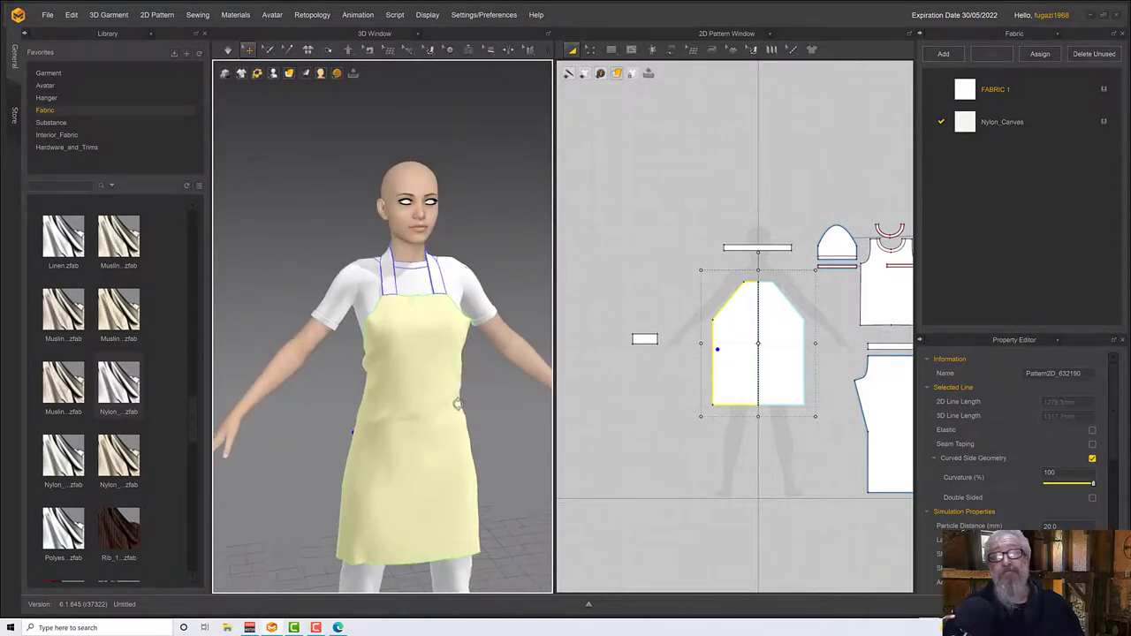
pyautogui.moveTo(456, 403)
pyautogui.mouseDown(button='right')
pyautogui.moveTo(345, 412)
pyautogui.moveTo(522, 402)
pyautogui.moveTo(462, 399)
pyautogui.mouseUp(button='right')
pyautogui.scroll(3, 433, 424)
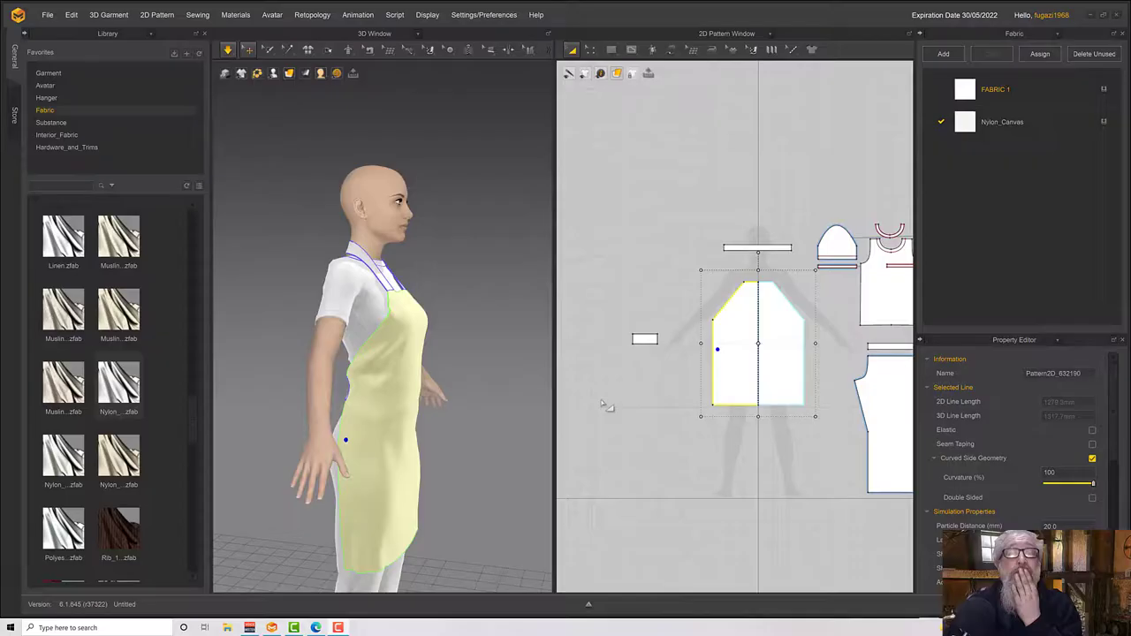
# Narrow the apron's back waist strap pattern to about 23 mm by raising its lower edge
pyautogui.scroll(-1, 624, 358)
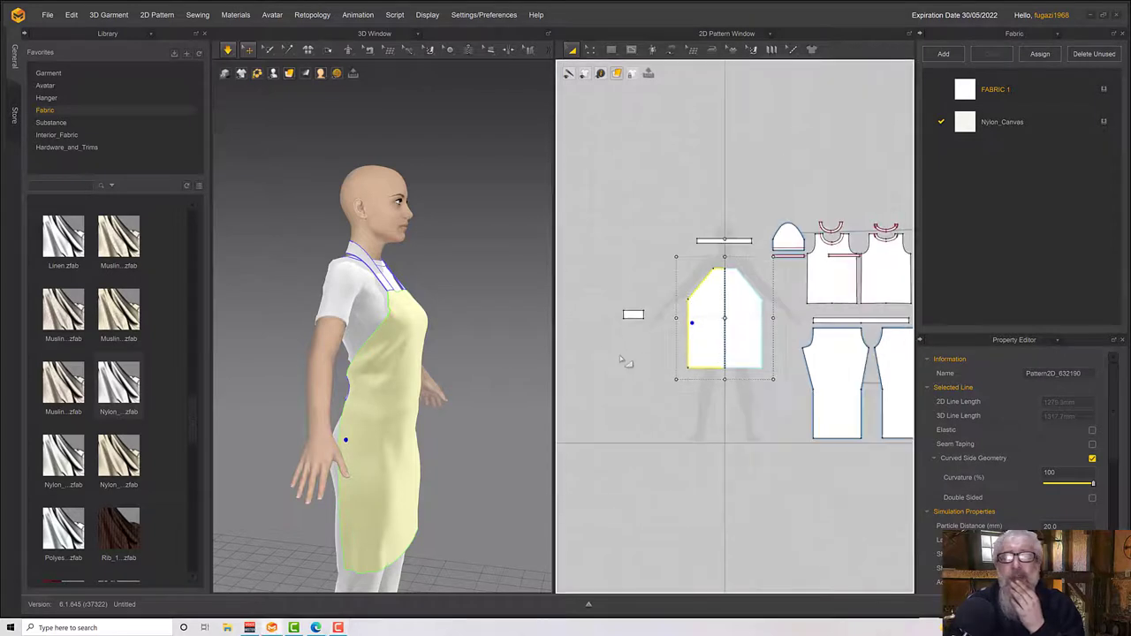
pyautogui.scroll(4, 625, 360)
pyautogui.scroll(-1, 624, 360)
pyautogui.moveTo(640, 346); pyautogui.dragTo(613, 278, button='middle')
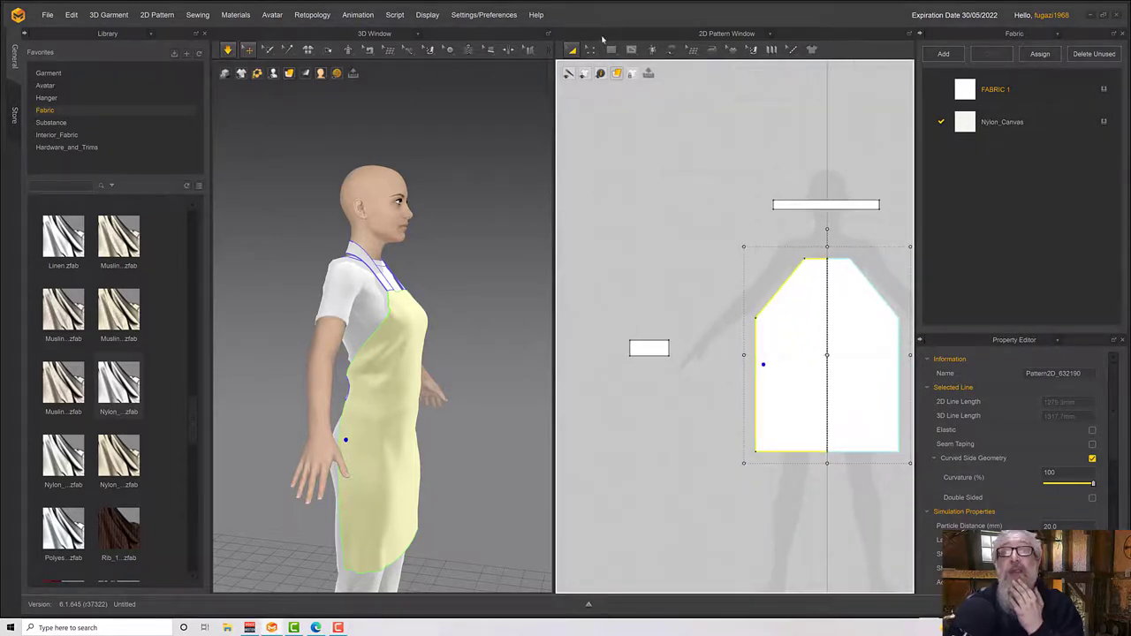
pyautogui.click(590, 49)
pyautogui.click(658, 371)
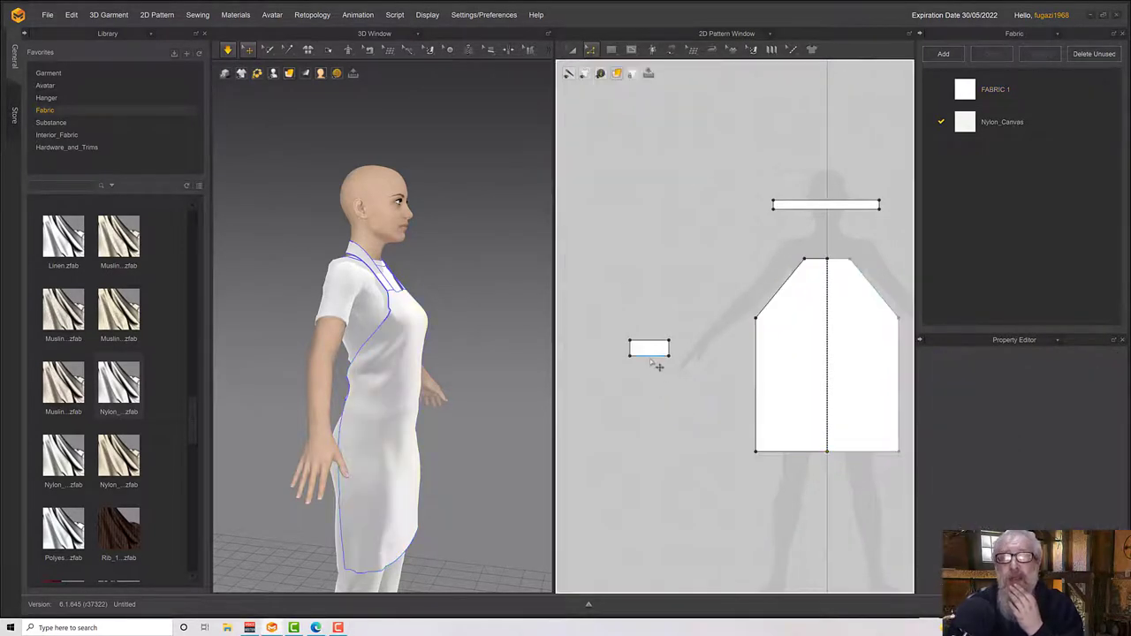
pyautogui.click(658, 357)
pyautogui.moveTo(649, 351); pyautogui.dragTo(649, 350)
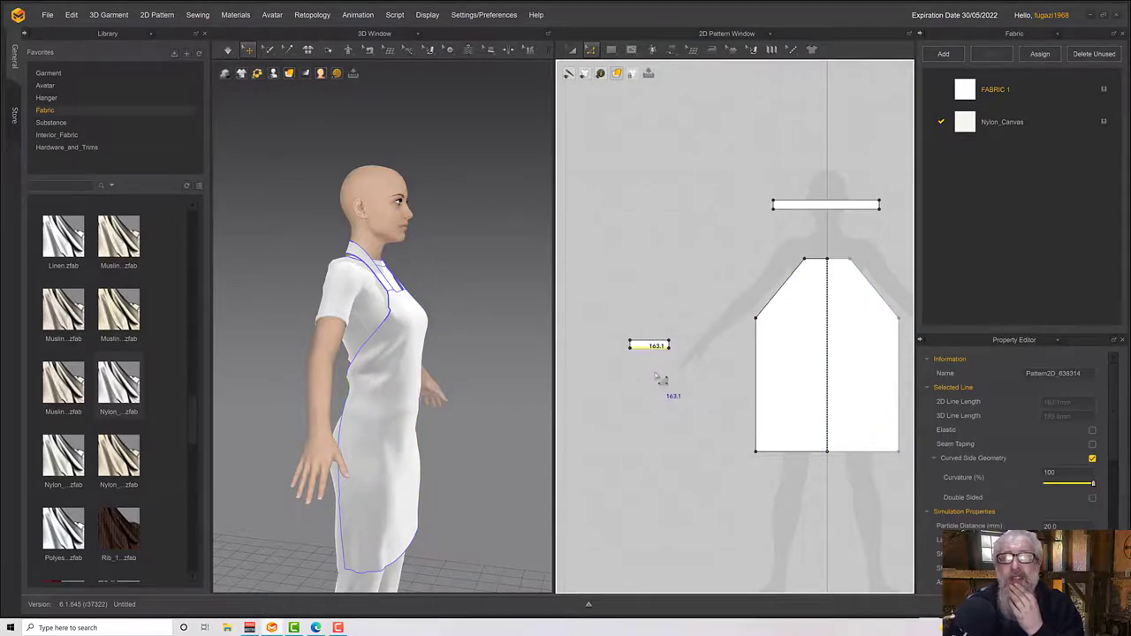
pyautogui.moveTo(487, 365); pyautogui.dragTo(534, 362, button='right')
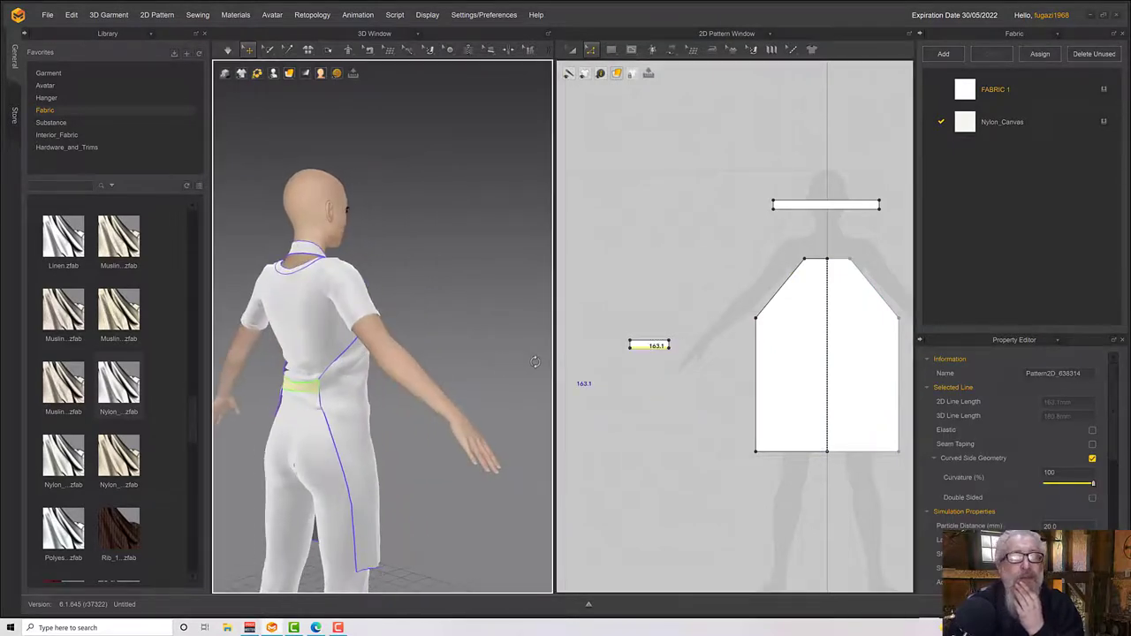
pyautogui.moveTo(647, 349); pyautogui.dragTo(646, 347)
pyautogui.scroll(-4, 643, 377)
pyautogui.scroll(2, 642, 377)
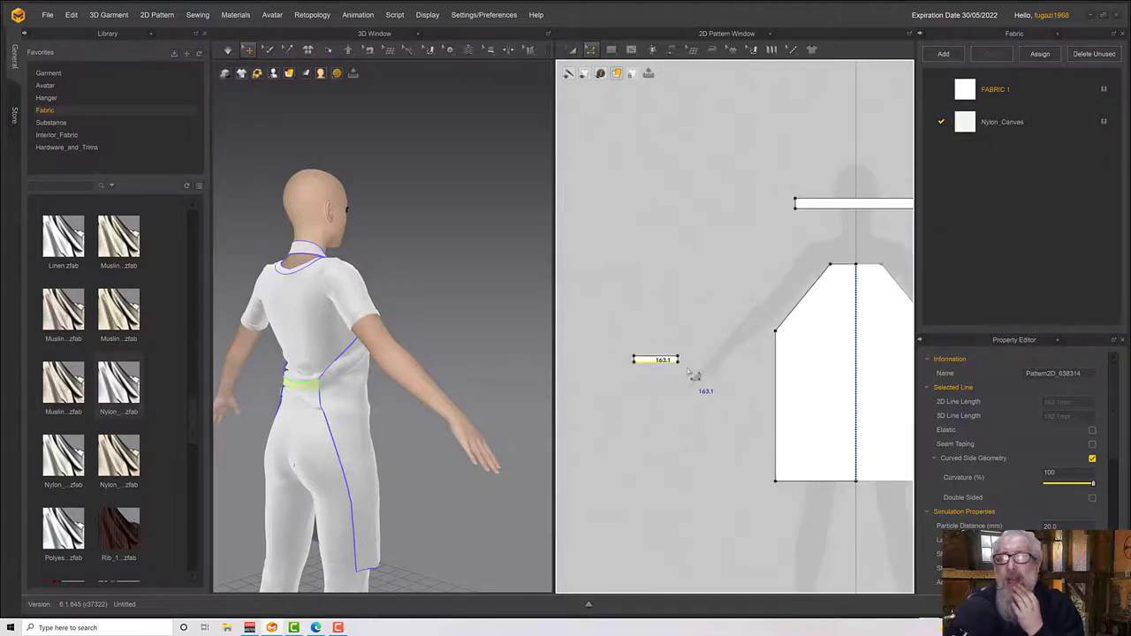
# Edit the strap seams on both side edges of the apron to 23.1 mm, matching the strap's ends
pyautogui.click(671, 49)
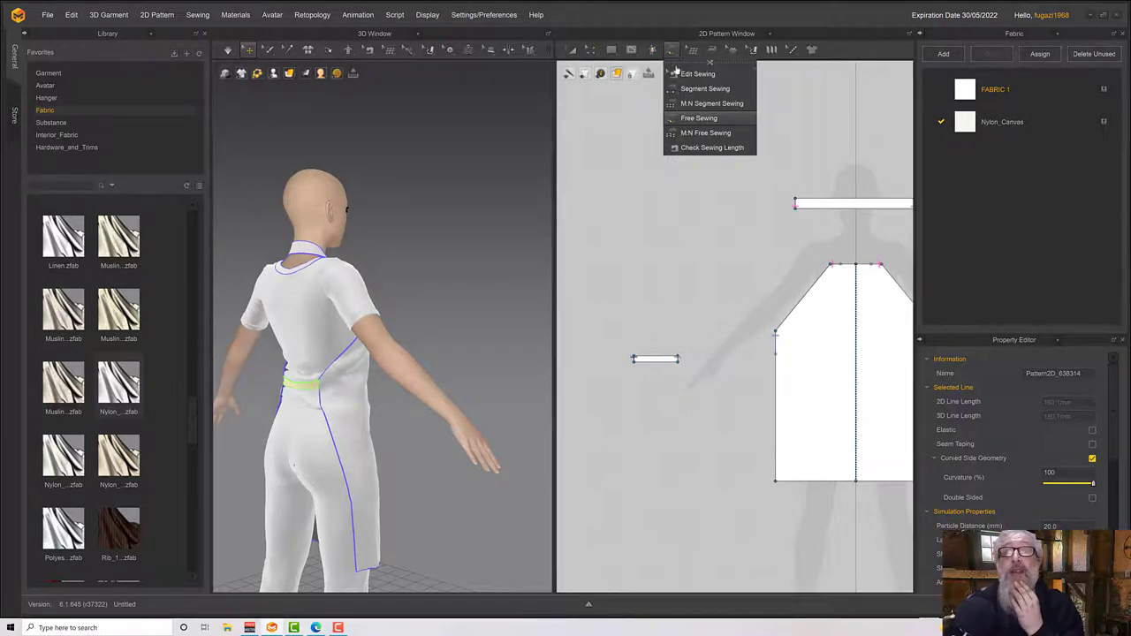
pyautogui.click(698, 74)
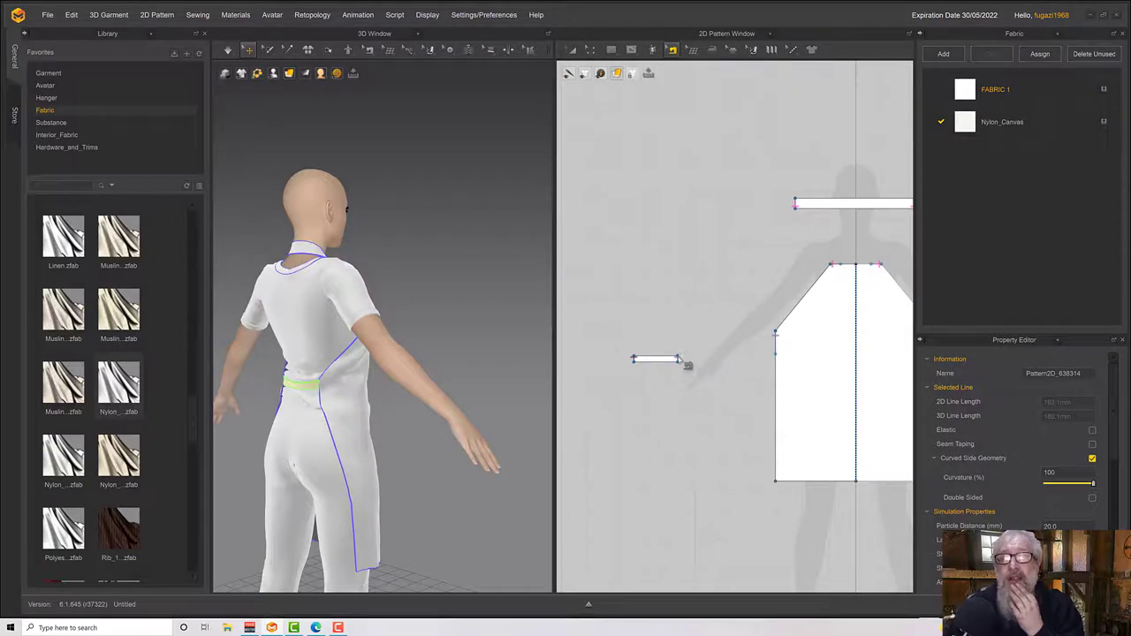
pyautogui.click(680, 358)
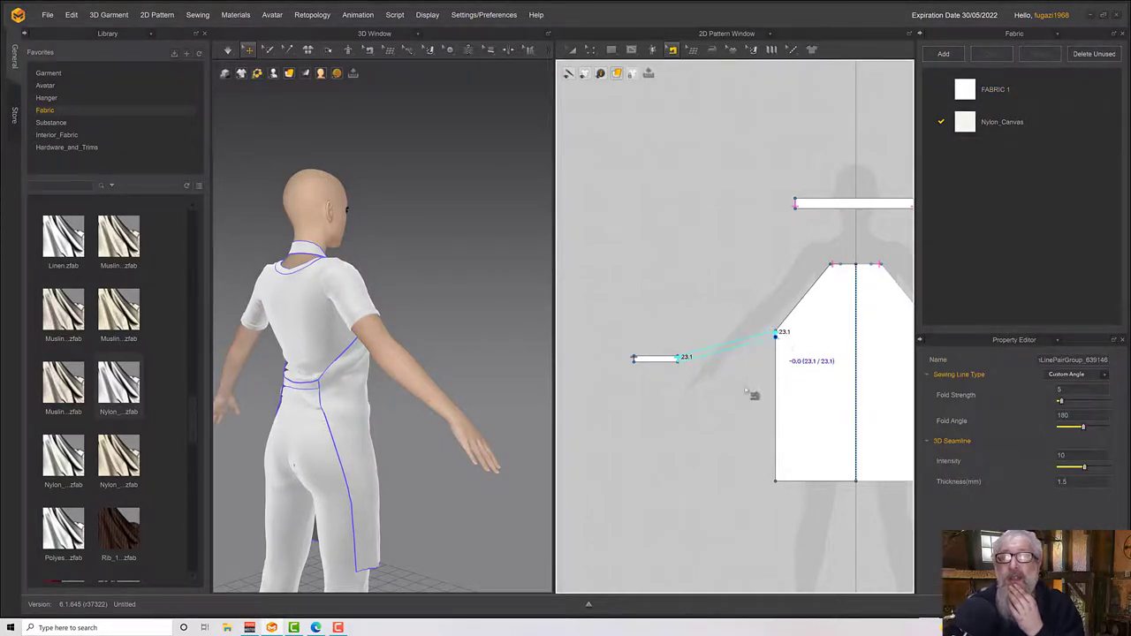
pyautogui.moveTo(747, 391); pyautogui.dragTo(689, 357, button='middle')
pyautogui.scroll(-2, 658, 371)
pyautogui.click(593, 334)
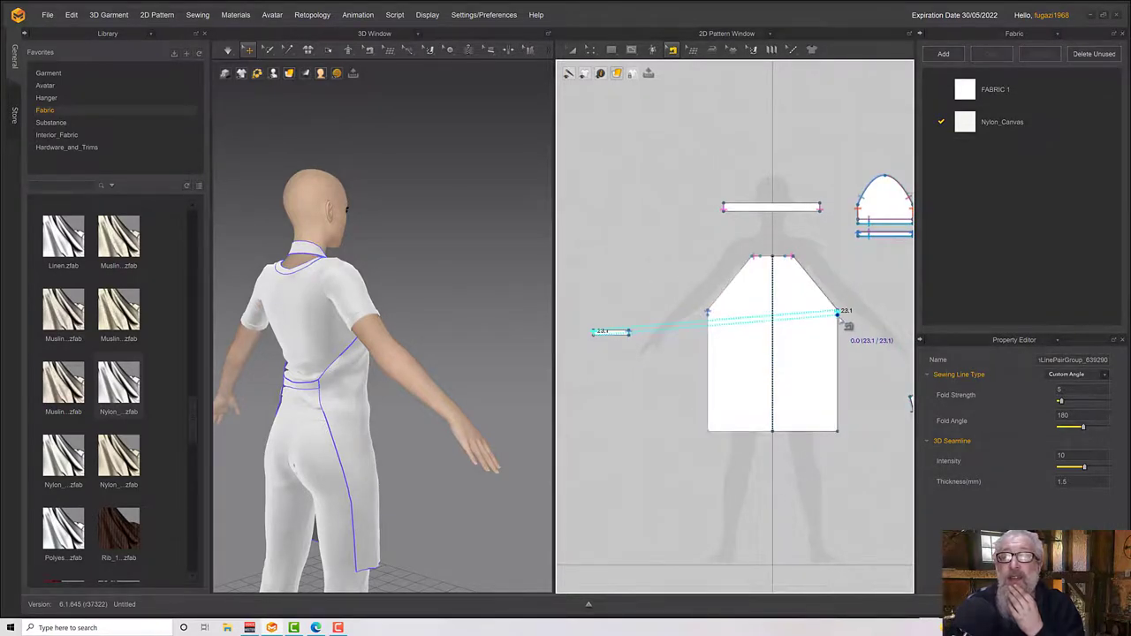
pyautogui.click(704, 365)
# Re-simulate the garment with the narrowed back strap and its adjusted seams
pyautogui.moveTo(399, 416); pyautogui.dragTo(436, 401, button='right')
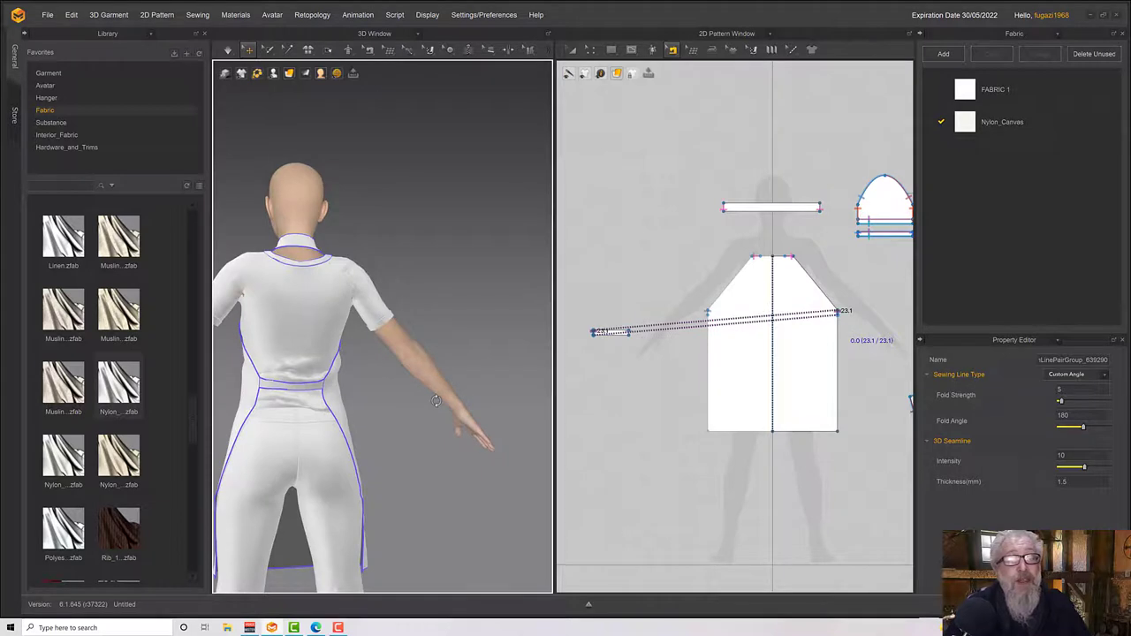
pyautogui.press('space')
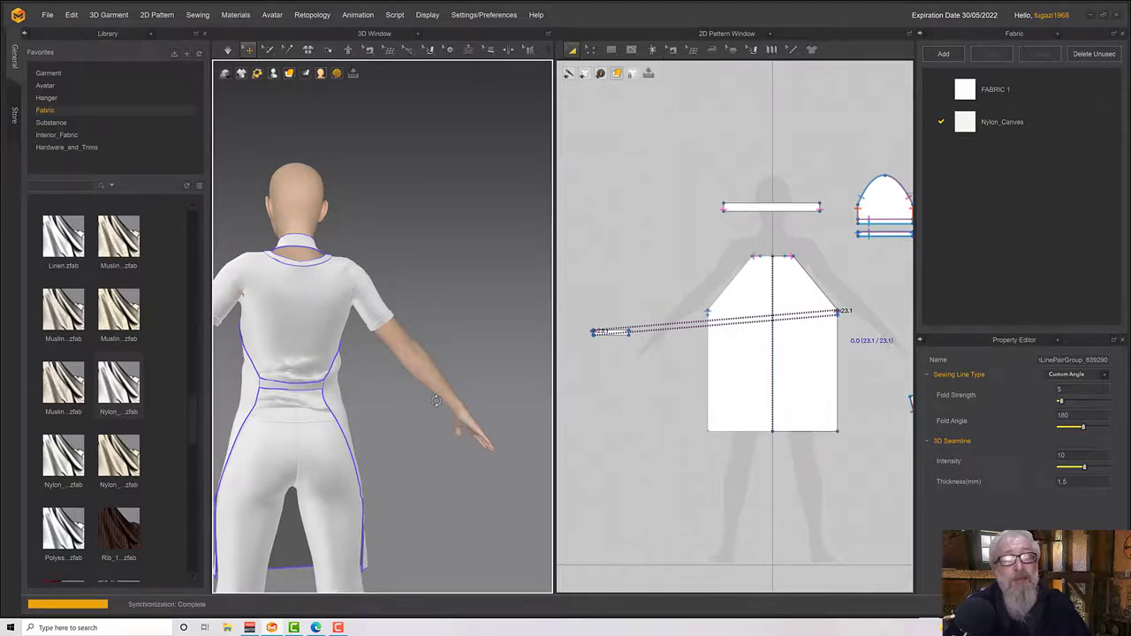
pyautogui.press('Escape')
pyautogui.moveTo(413, 410); pyautogui.dragTo(267, 440, button='right')
pyautogui.press('space')
# Duplicate the apron's short back strap pattern and place the copy directly below the original
pyautogui.click(614, 49)
pyautogui.click(615, 49)
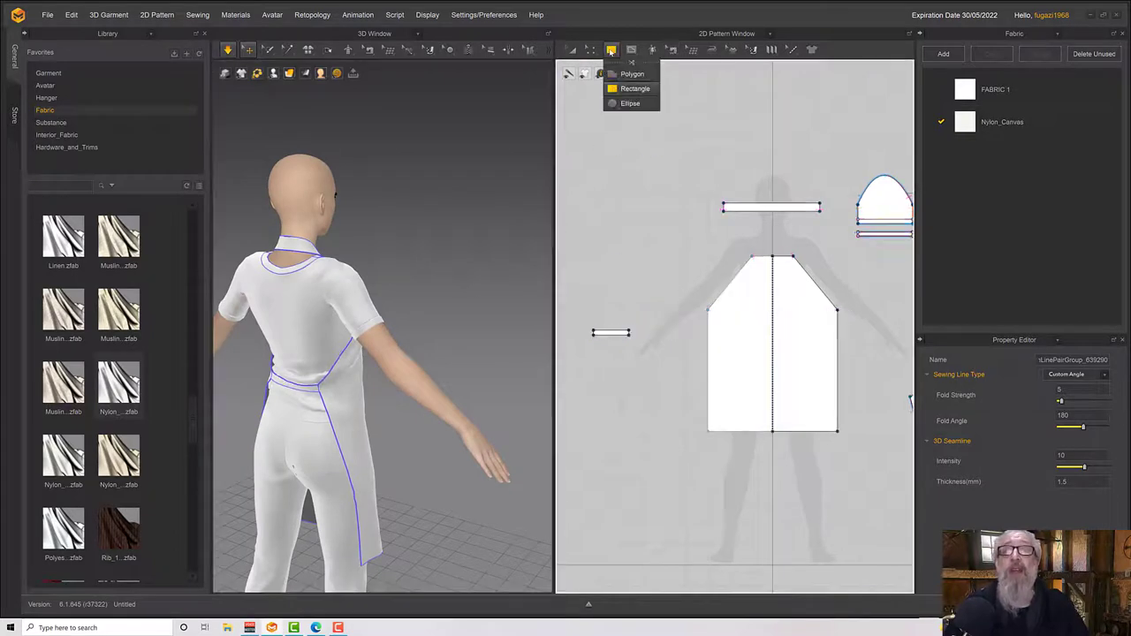
pyautogui.click(573, 51)
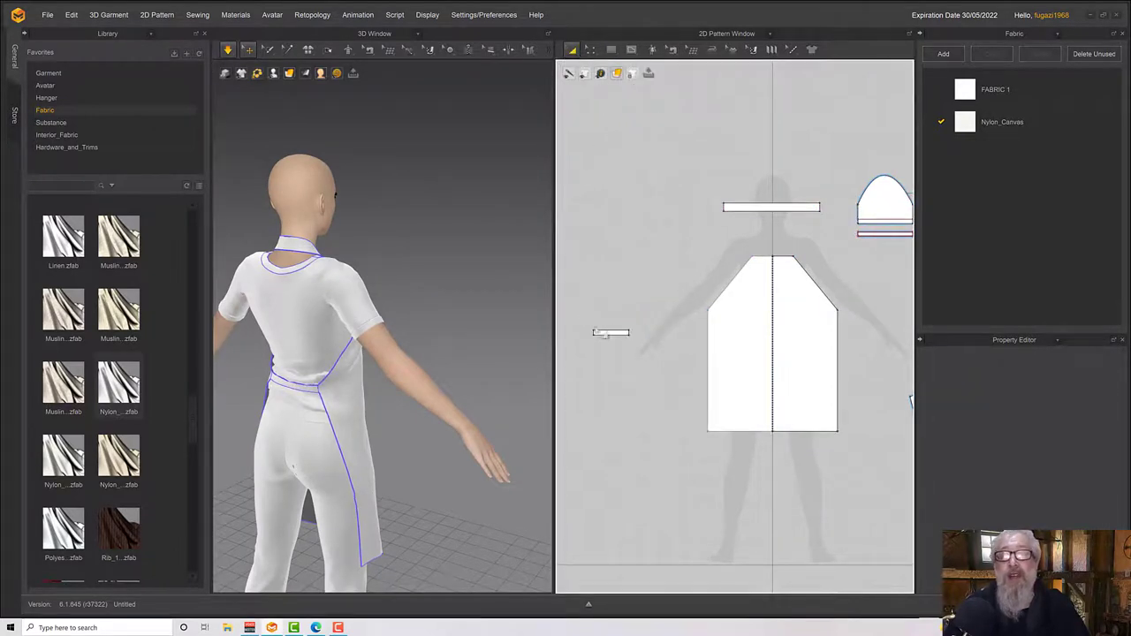
pyautogui.moveTo(582, 307); pyautogui.dragTo(698, 389)
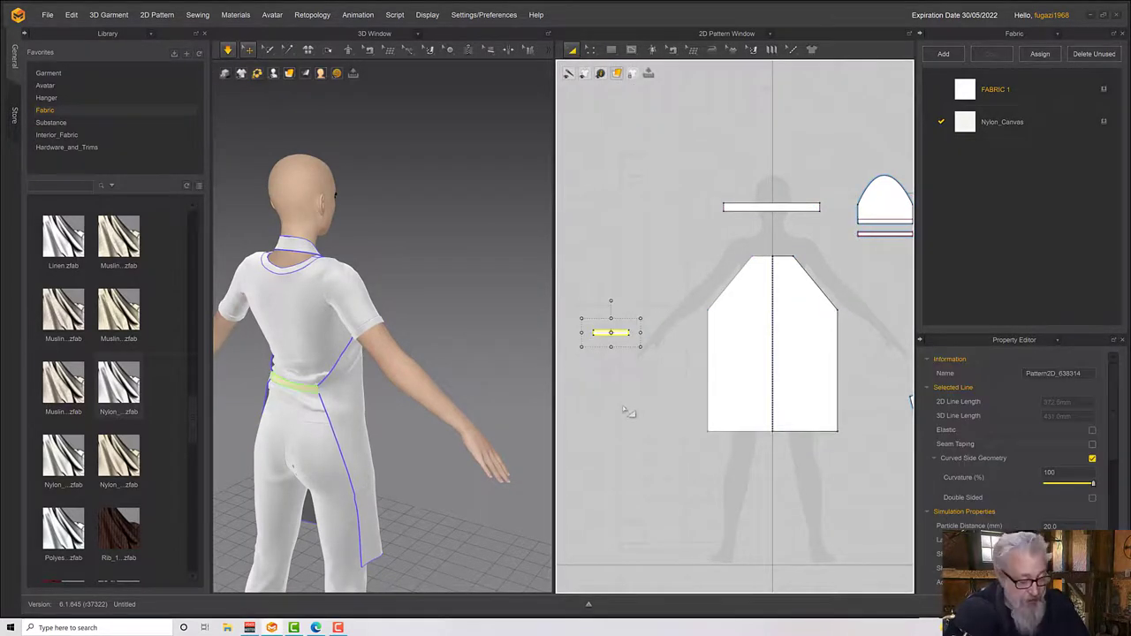
pyautogui.hotkey('ctrl', 'v')
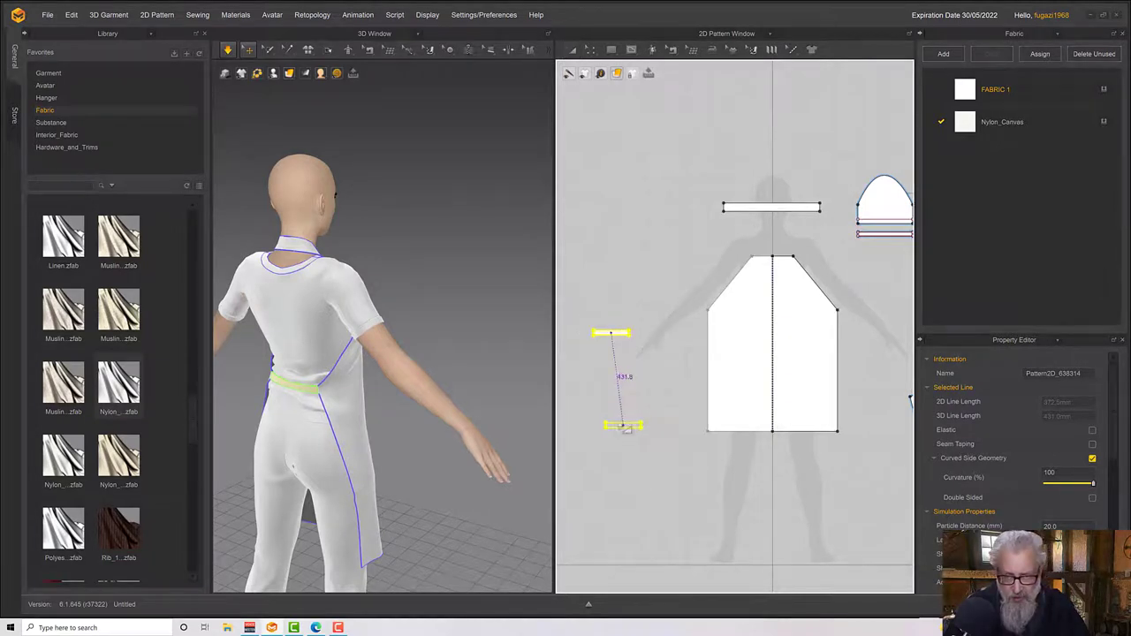
pyautogui.click(610, 363)
pyautogui.moveTo(587, 431); pyautogui.dragTo(639, 450, button='middle')
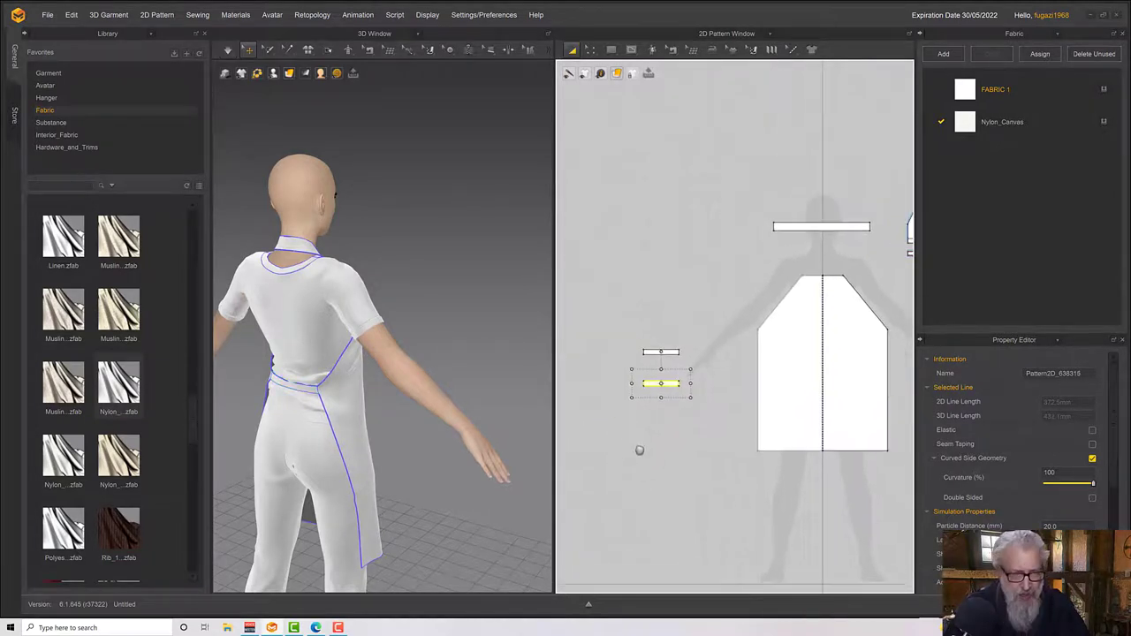
pyautogui.scroll(-2, 656, 390)
pyautogui.scroll(4, 659, 392)
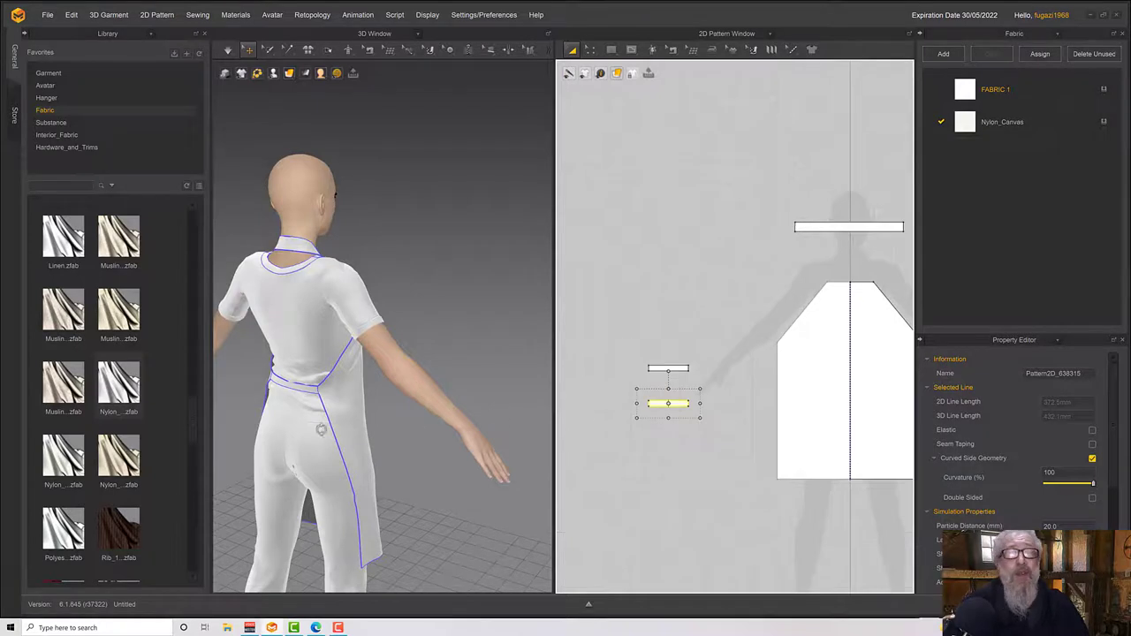
# Stretch the strap copy lengthwise from its centre and wrap it around the avatar's waist using an arrangement point
pyautogui.moveTo(321, 430); pyautogui.dragTo(367, 431, button='right')
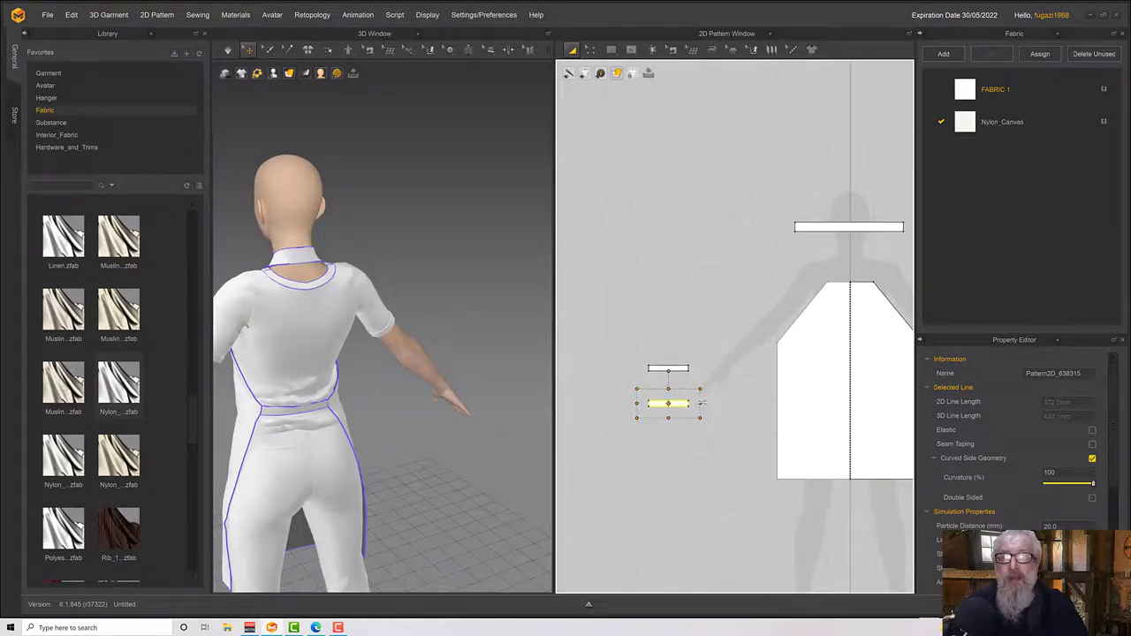
pyautogui.moveTo(838, 407); pyautogui.dragTo(837, 408)
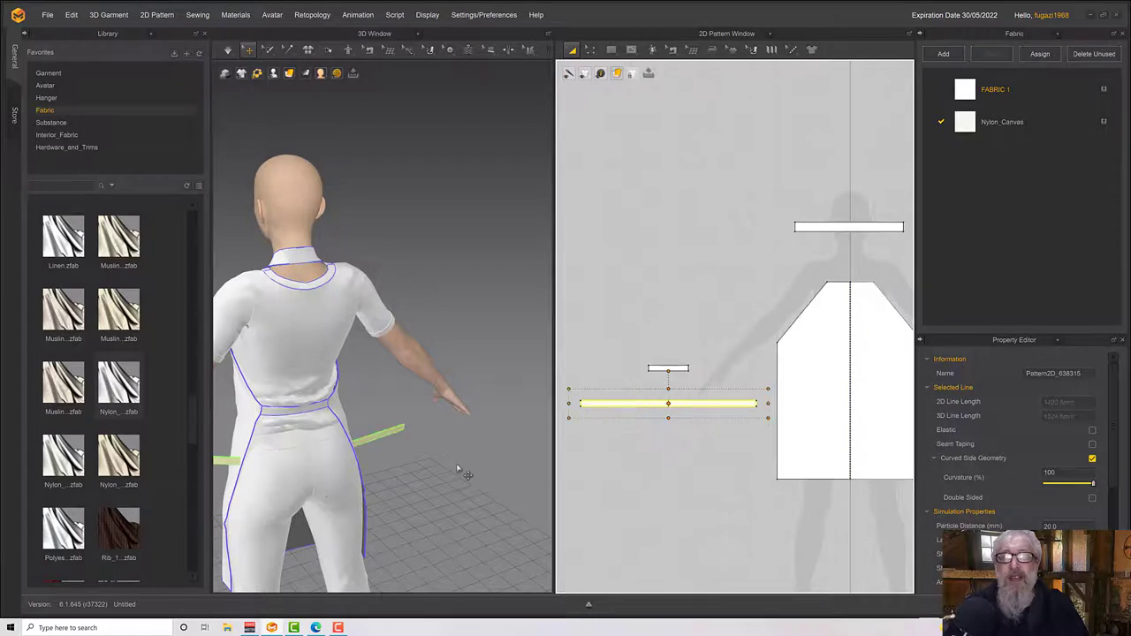
pyautogui.scroll(-1, 462, 472)
pyautogui.moveTo(463, 471); pyautogui.dragTo(522, 457, button='right')
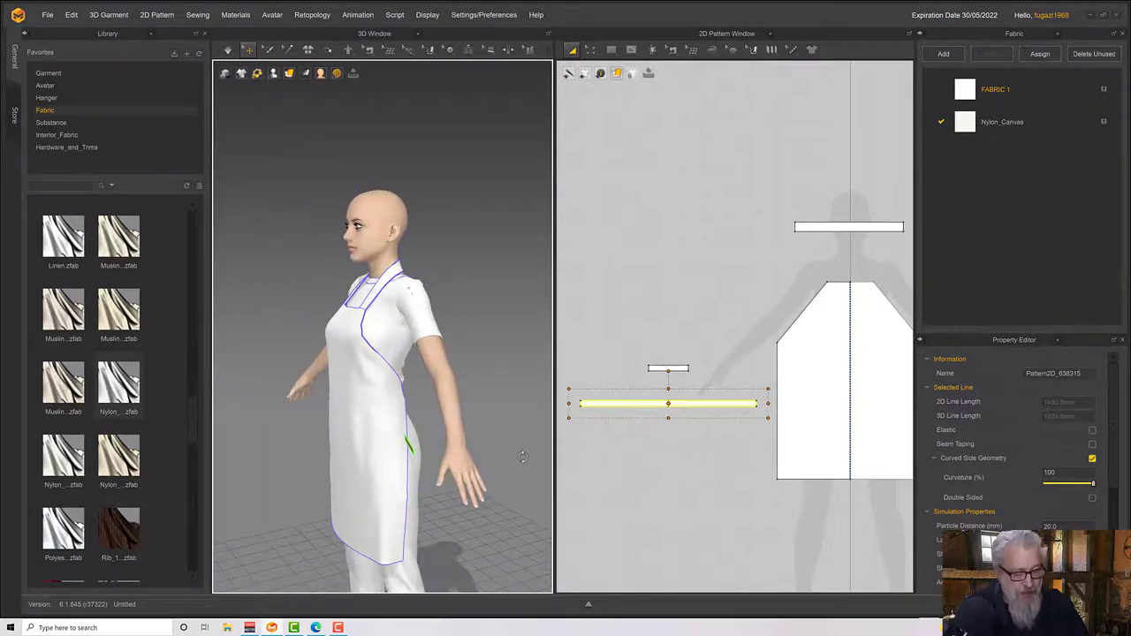
pyautogui.hotkey('shift', 'f')
pyautogui.moveTo(457, 441); pyautogui.dragTo(491, 459, button='right')
pyautogui.click(442, 414)
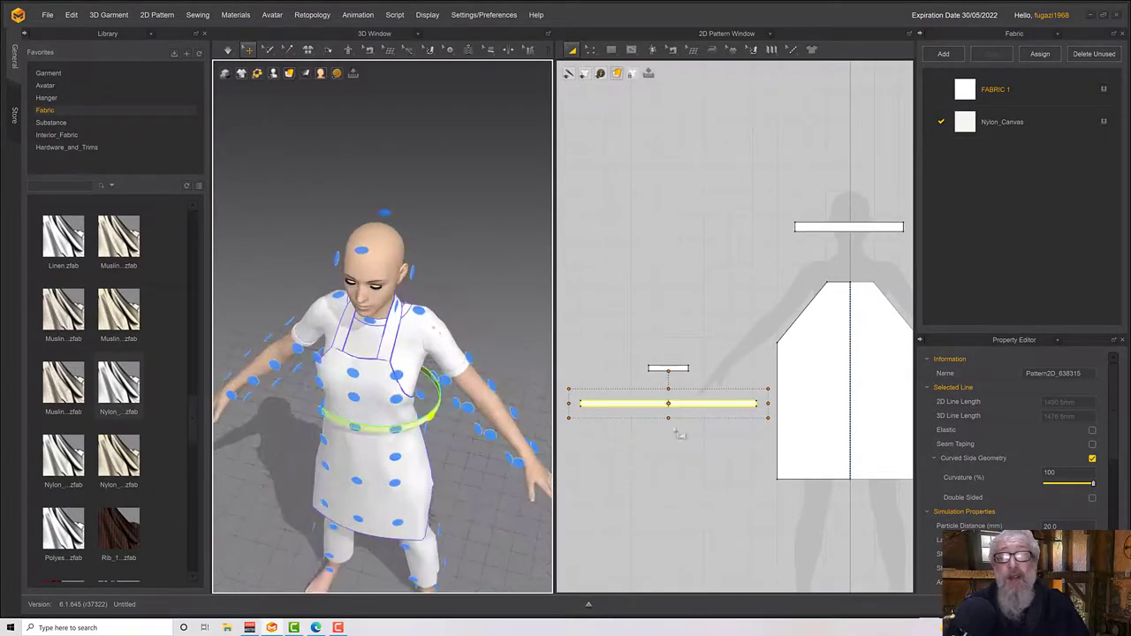
# Shorten the long strap to about 512 mm and rearrange it around the left side of the avatar's waist
pyautogui.moveTo(768, 403); pyautogui.dragTo(717, 413)
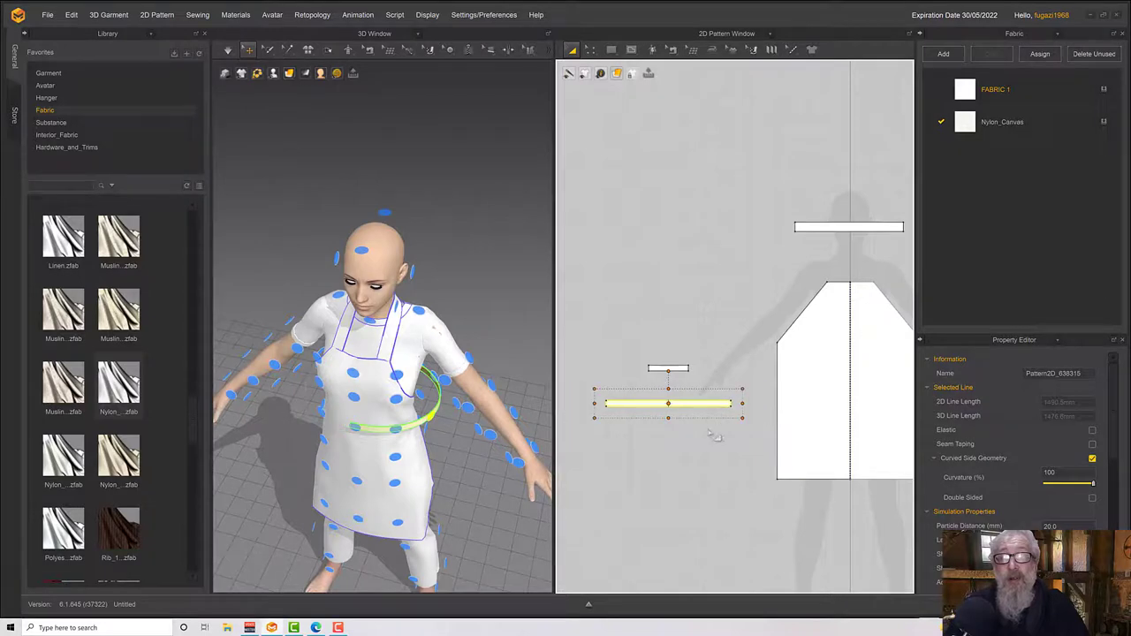
pyautogui.moveTo(335, 458); pyautogui.dragTo(289, 427, button='right')
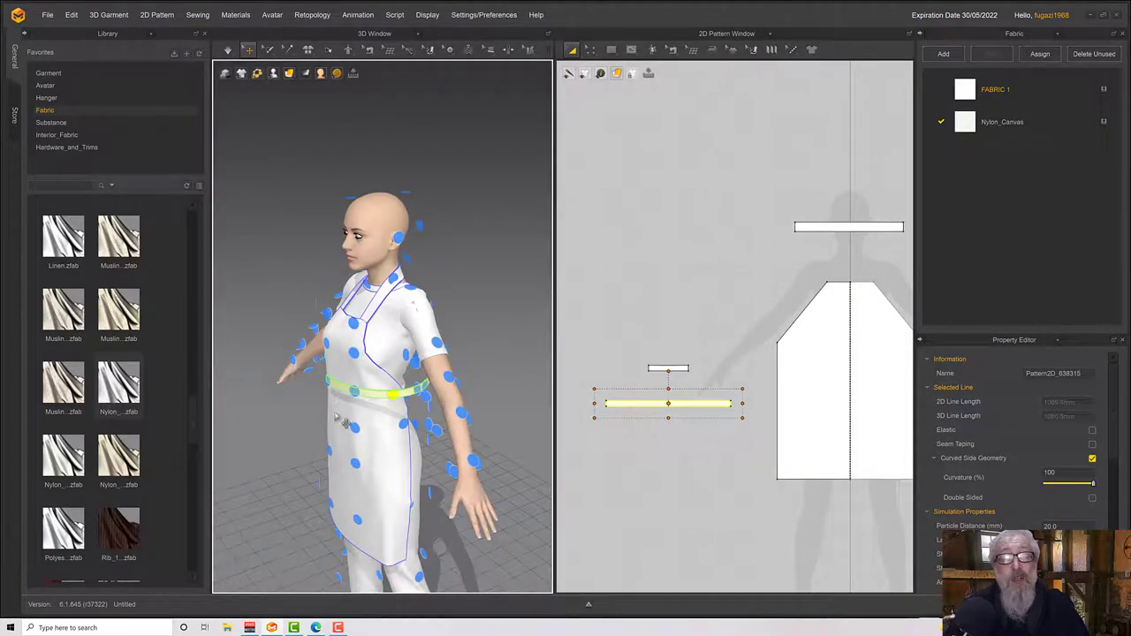
pyautogui.click(396, 403)
pyautogui.moveTo(396, 403); pyautogui.dragTo(385, 324, button='right')
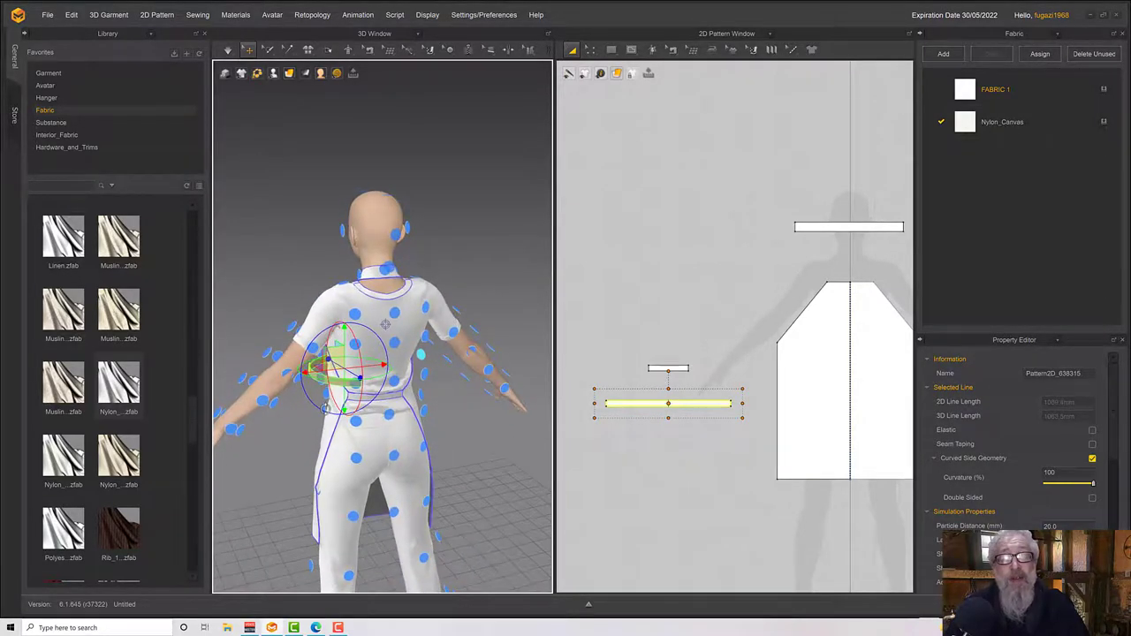
pyautogui.scroll(3, 361, 434)
pyautogui.scroll(-7, 361, 434)
pyautogui.moveTo(386, 431); pyautogui.dragTo(433, 407, button='middle')
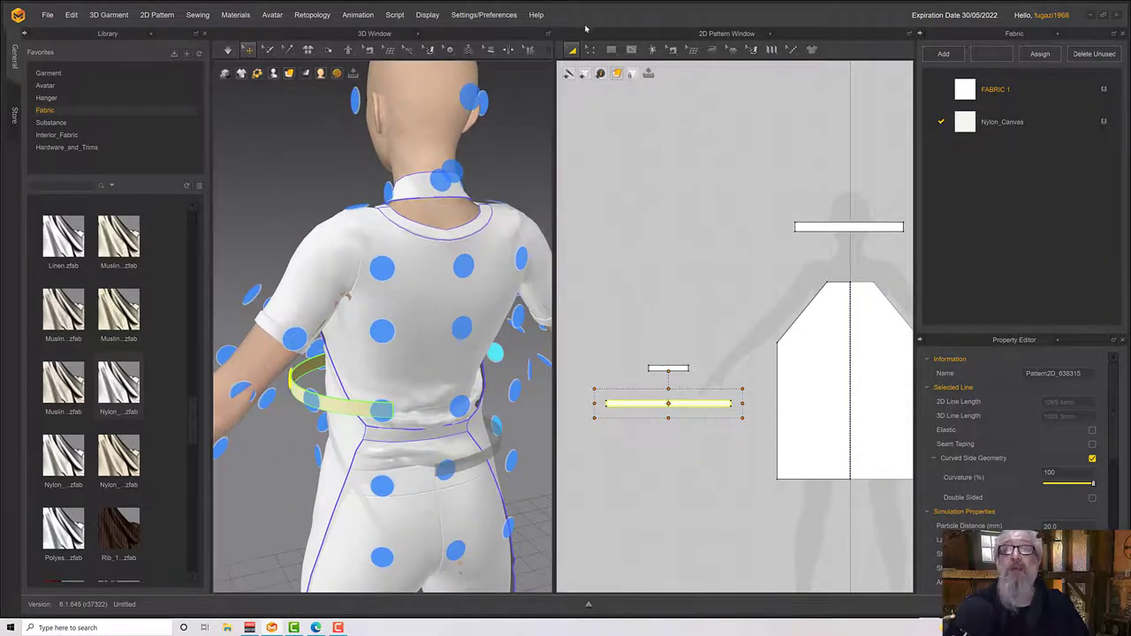
# Draw two vertical internal lines across the short back strap, one at its centre and one 67.7 mm from its left end
pyautogui.click(591, 50)
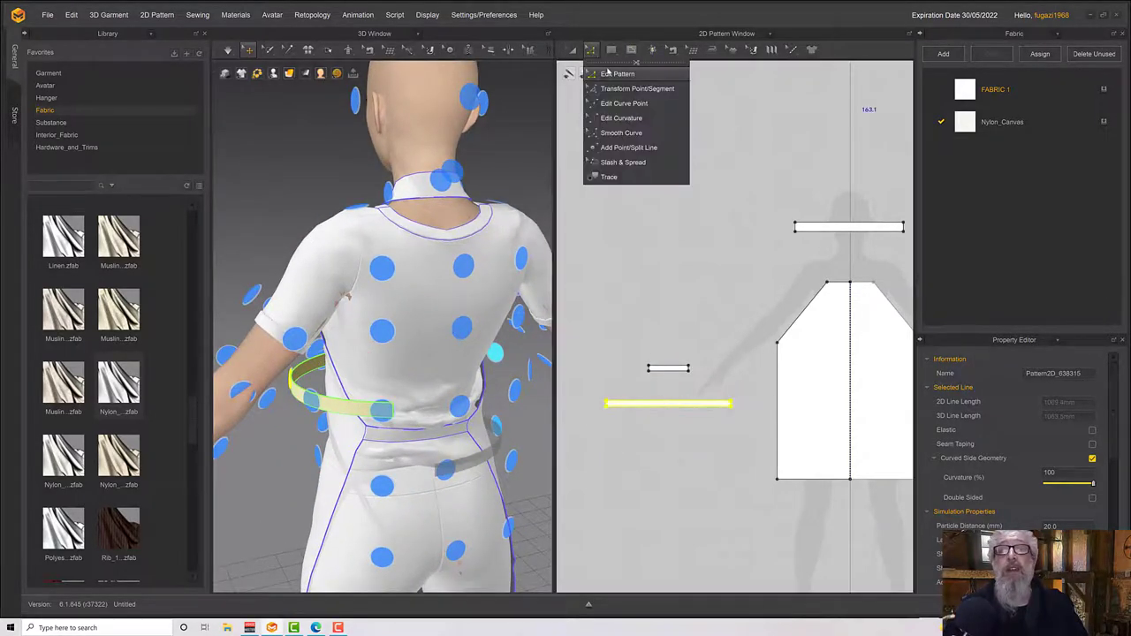
pyautogui.click(631, 49)
pyautogui.click(636, 74)
pyautogui.scroll(-2, 687, 253)
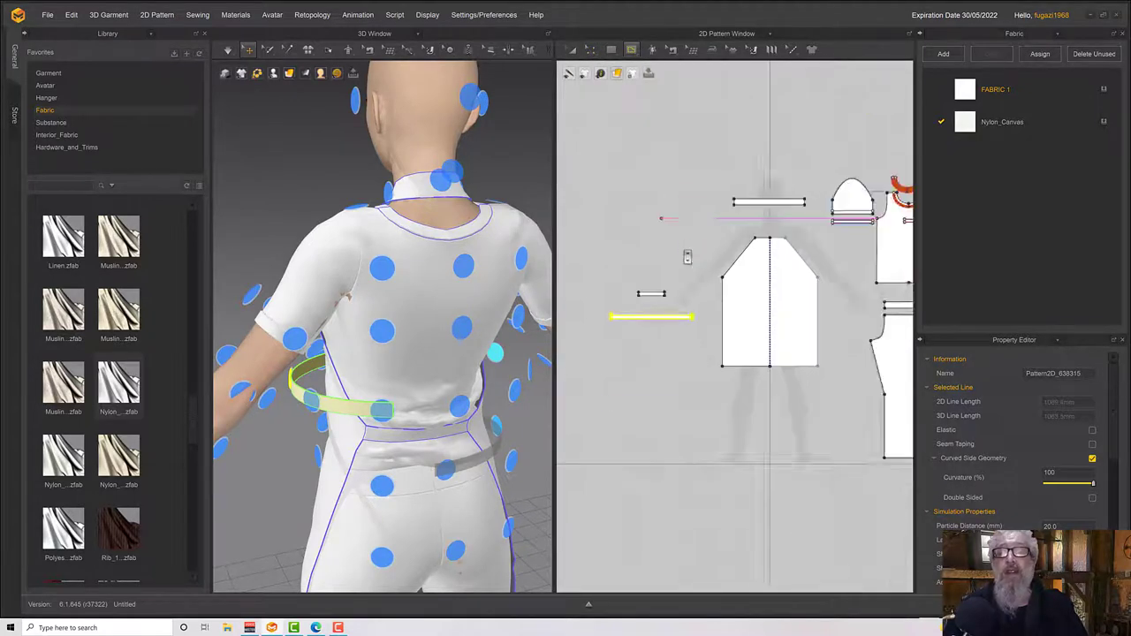
pyautogui.scroll(3, 702, 353)
pyautogui.scroll(5, 706, 423)
pyautogui.moveTo(706, 424); pyautogui.dragTo(633, 80, button='right')
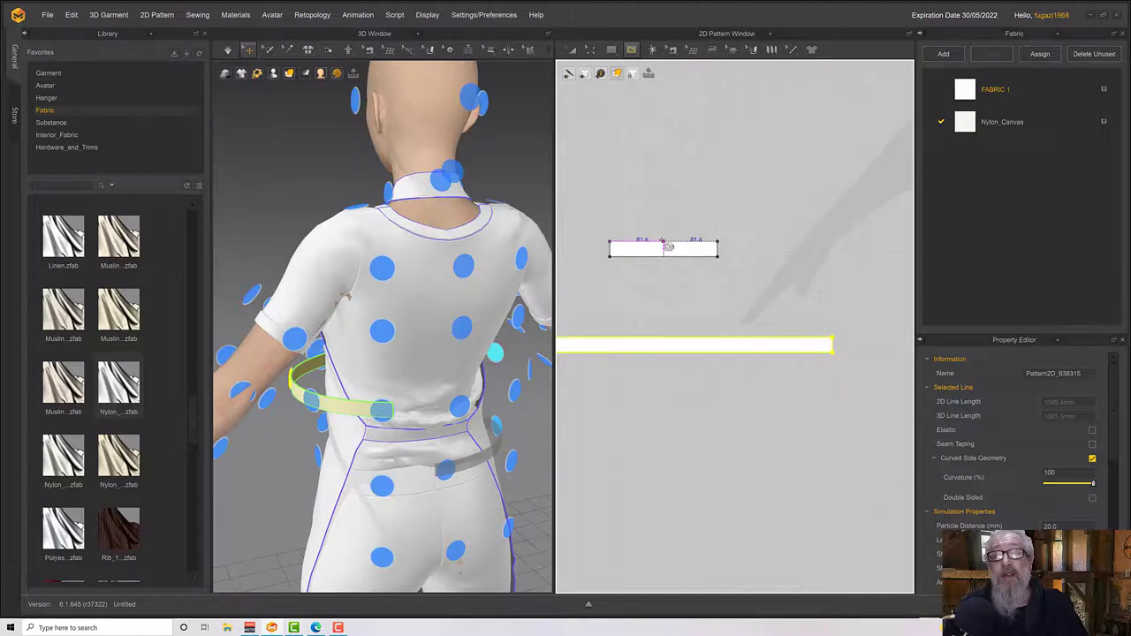
pyautogui.doubleClick(662, 256)
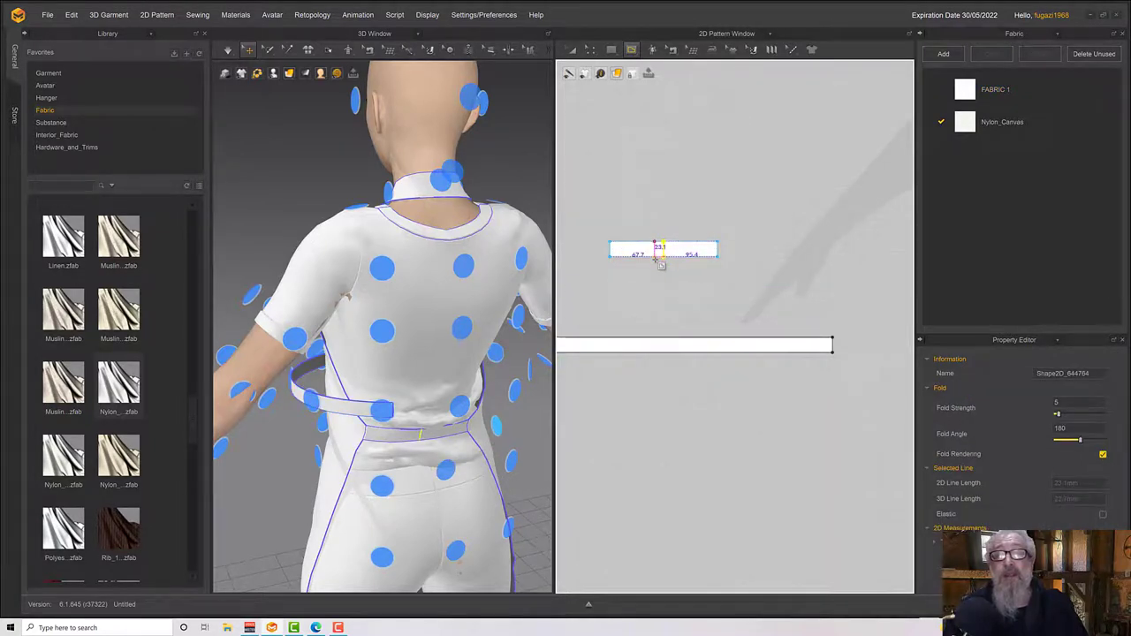
pyautogui.doubleClick(654, 258)
# Hide the arrangement points and segment-sew the long strap's 23.1 mm end to the back strap's left internal line
pyautogui.moveTo(435, 403); pyautogui.dragTo(376, 263, button='right')
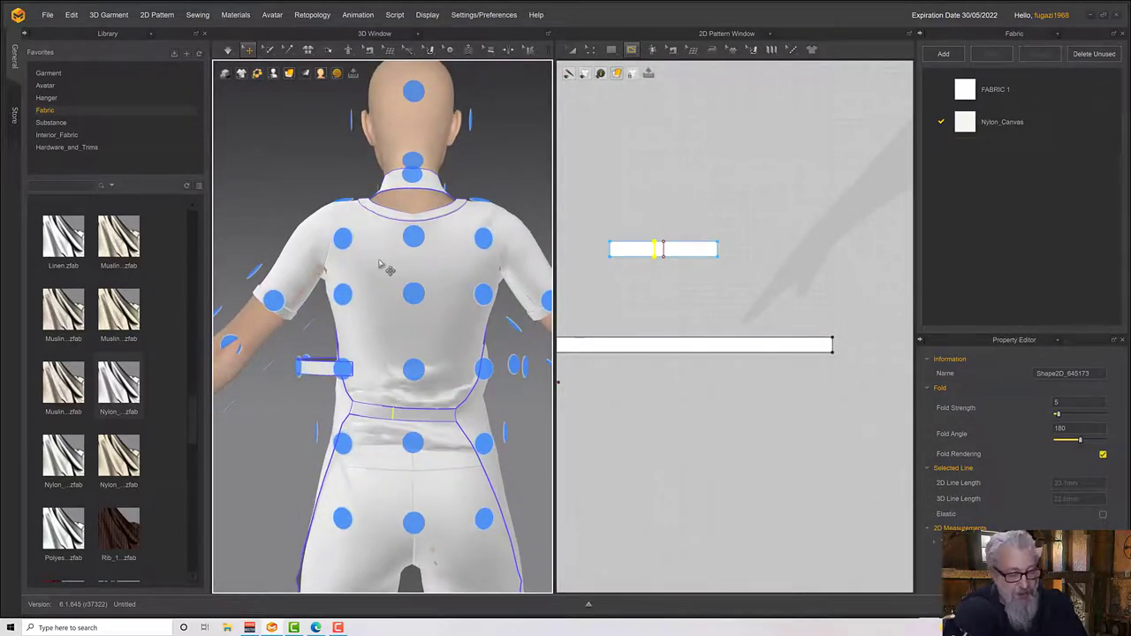
pyautogui.hotkey('shift', 'f')
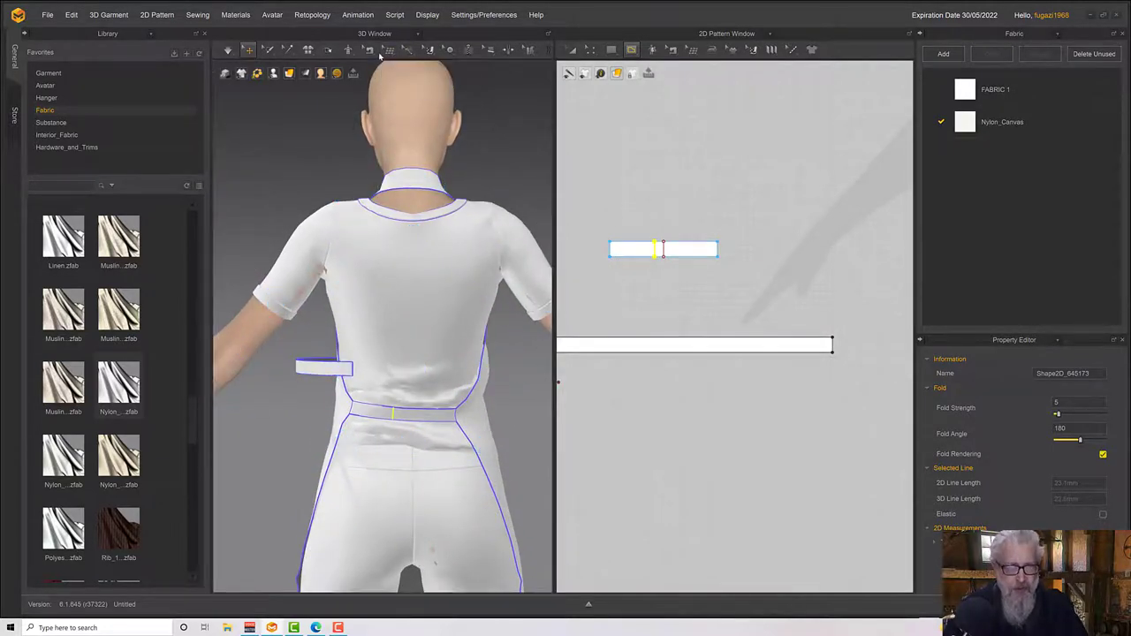
pyautogui.click(378, 52)
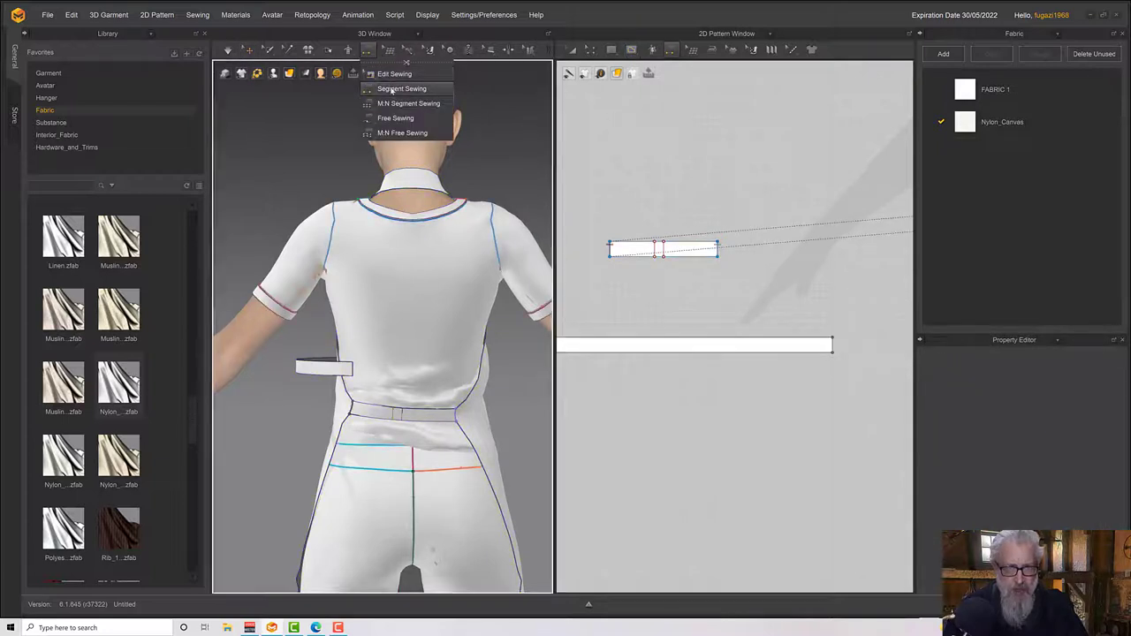
pyautogui.click(391, 86)
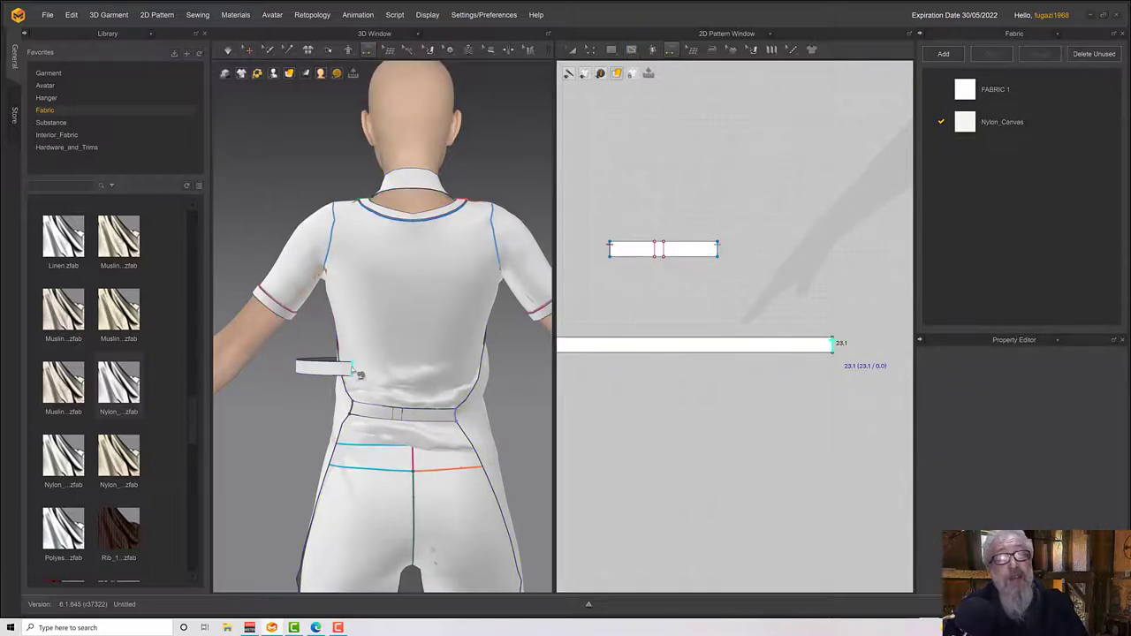
pyautogui.click(410, 416)
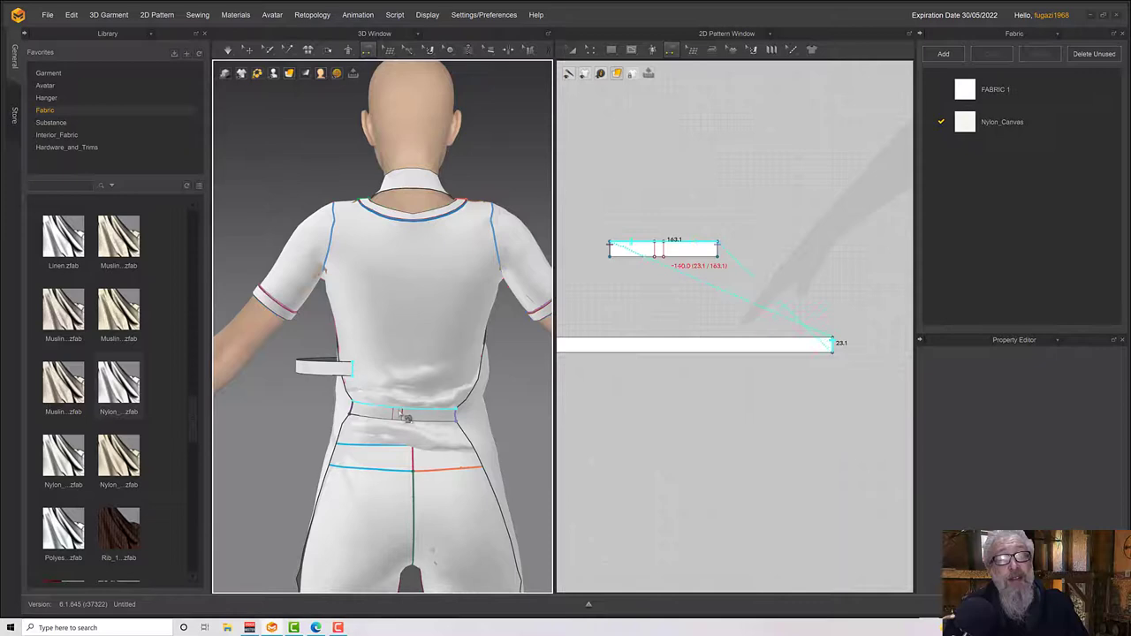
pyautogui.click(401, 417)
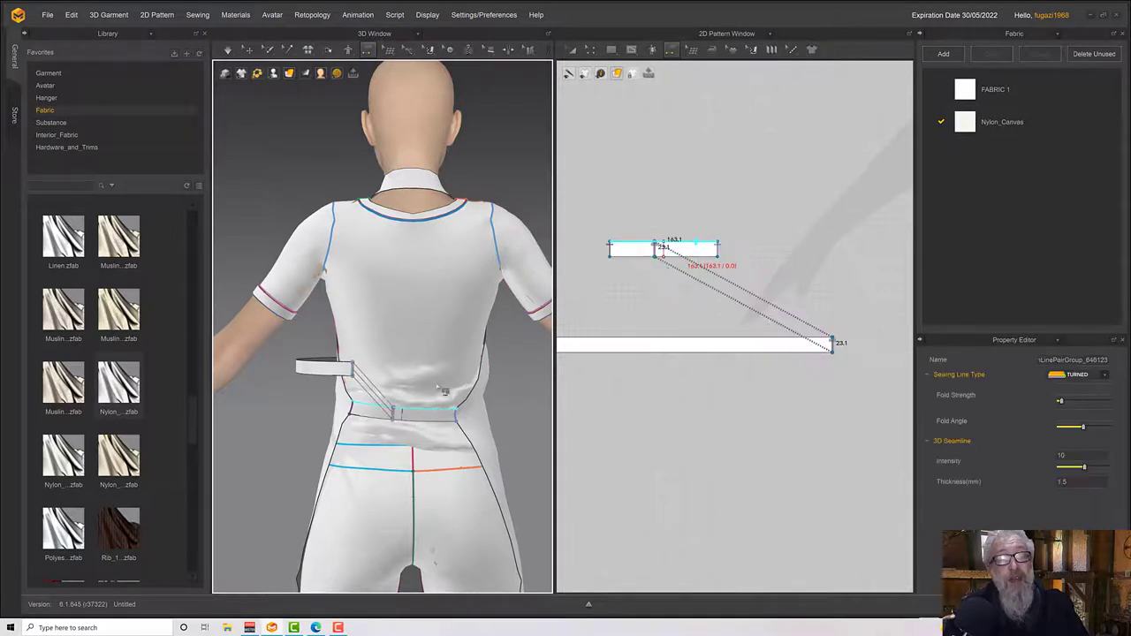
pyautogui.moveTo(431, 369); pyautogui.dragTo(502, 375, button='right')
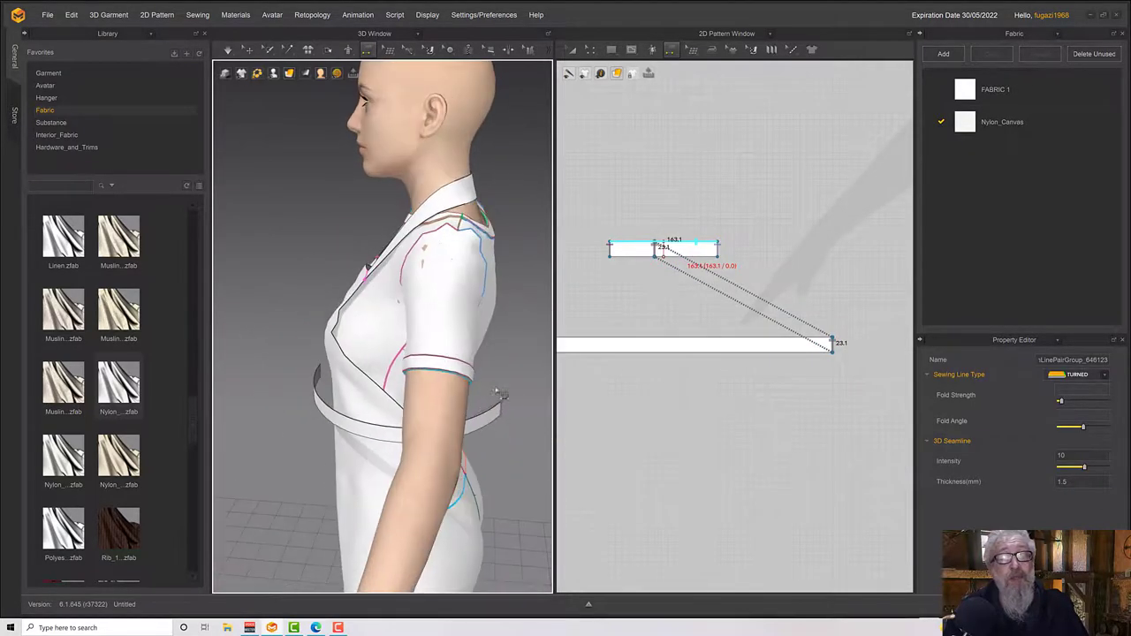
# Copy the long strap pattern and paste the duplicate just above it, offset towards the apron body
pyautogui.click(572, 49)
pyautogui.scroll(-2, 618, 305)
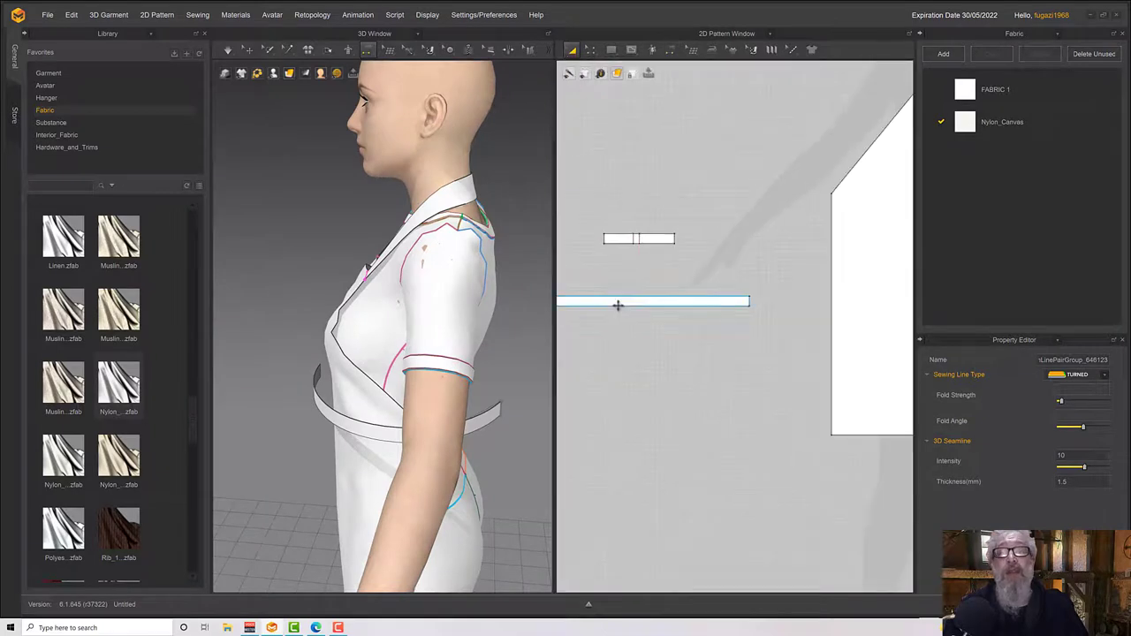
pyautogui.click(618, 304)
pyautogui.rightClick(618, 303)
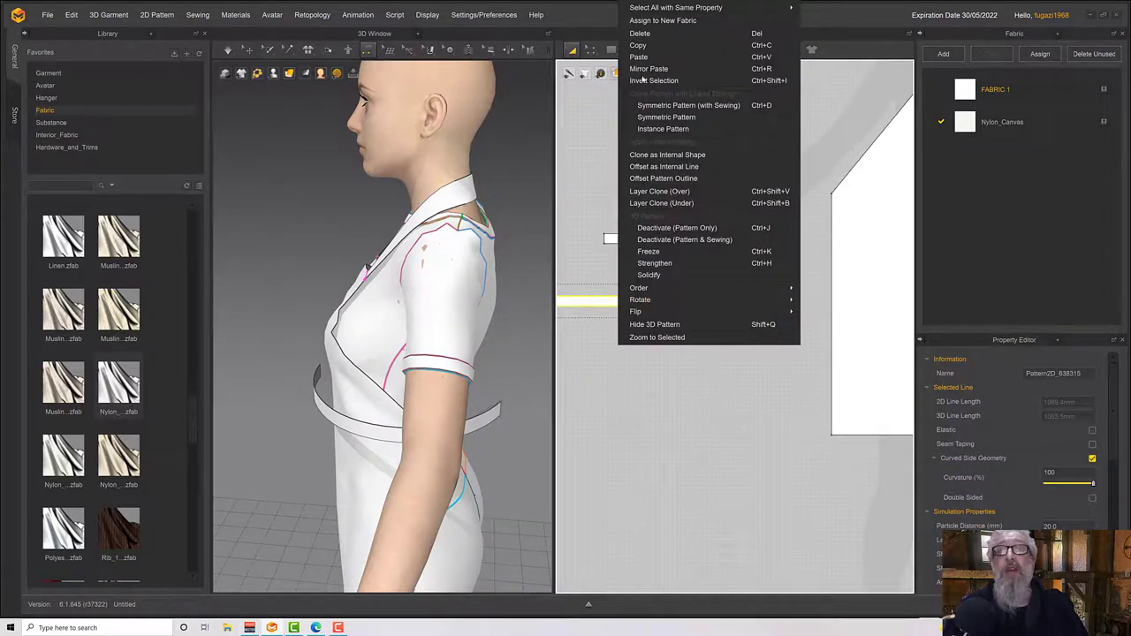
pyautogui.click(639, 47)
pyautogui.rightClick(663, 184)
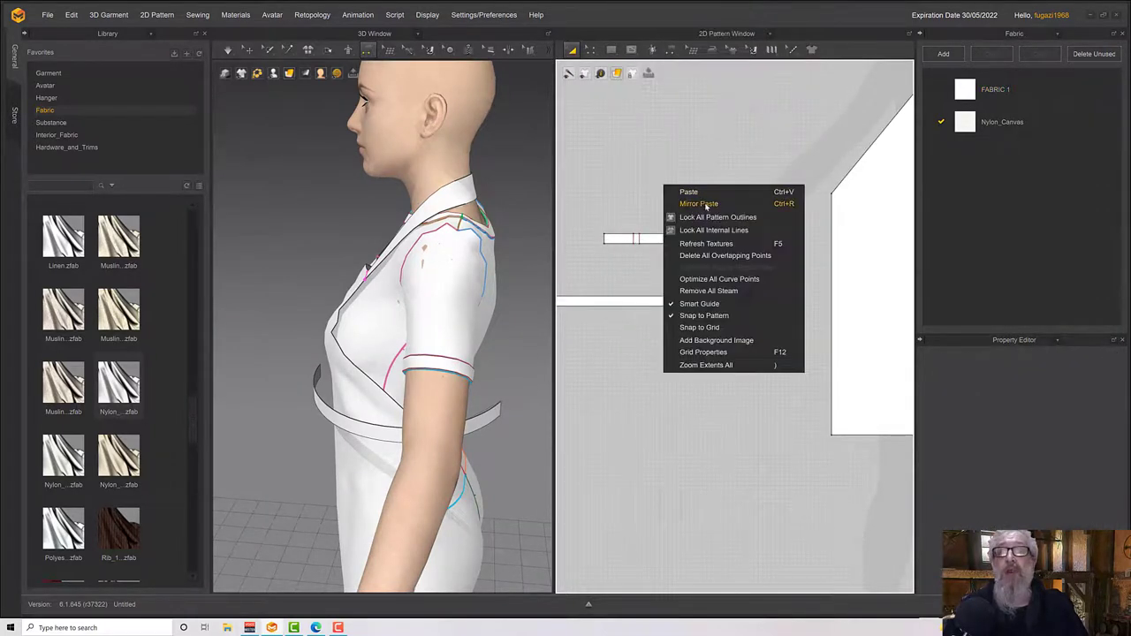
pyautogui.click(680, 190)
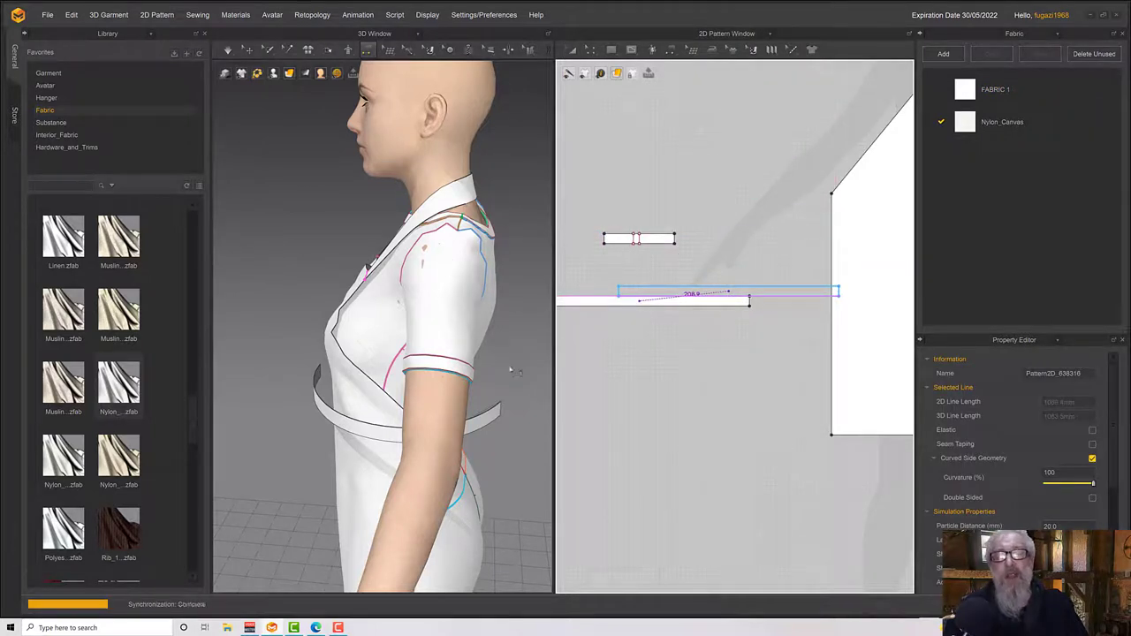
# Move the pasted long strap in 3D across to the right side of the avatar's back waist
pyautogui.moveTo(512, 370); pyautogui.dragTo(429, 374, button='right')
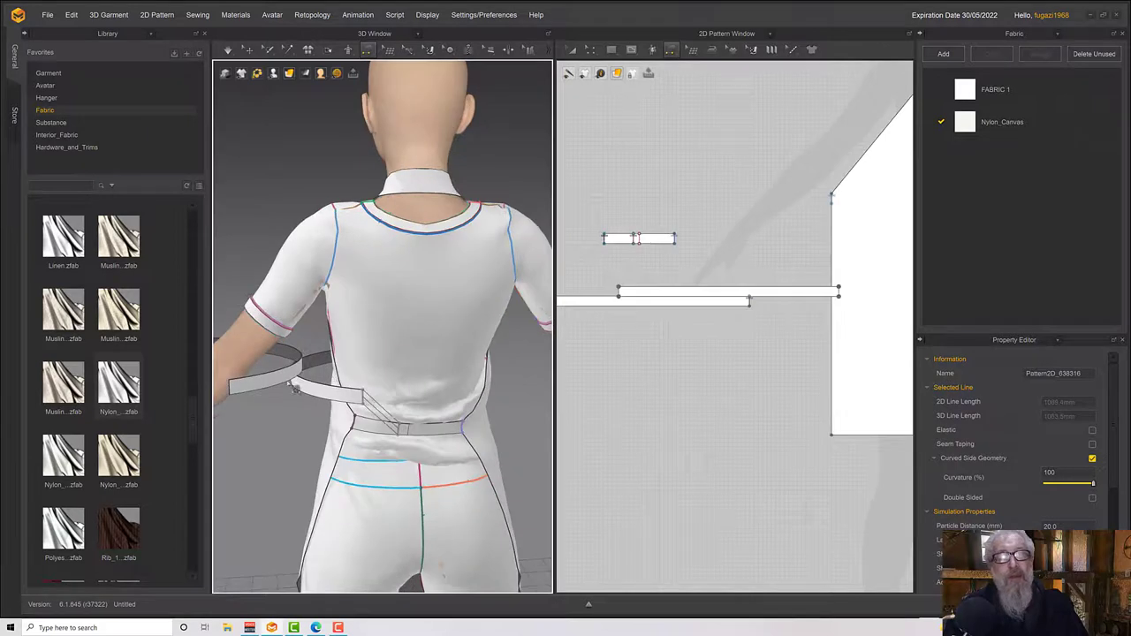
pyautogui.click(269, 382)
pyautogui.click(276, 388)
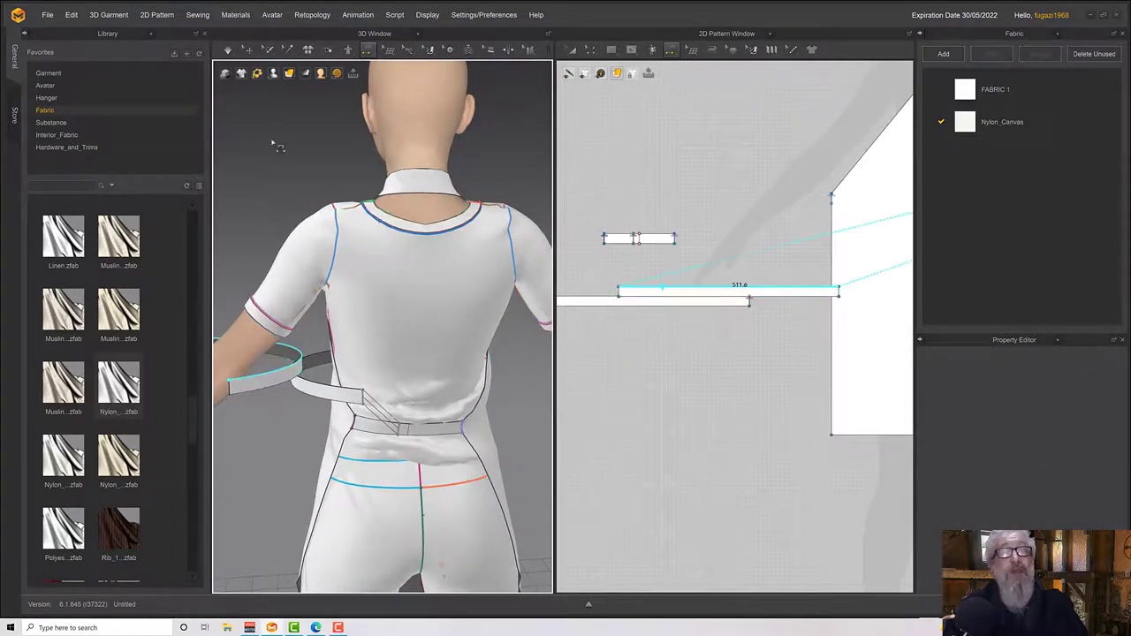
pyautogui.click(249, 49)
pyautogui.click(298, 387)
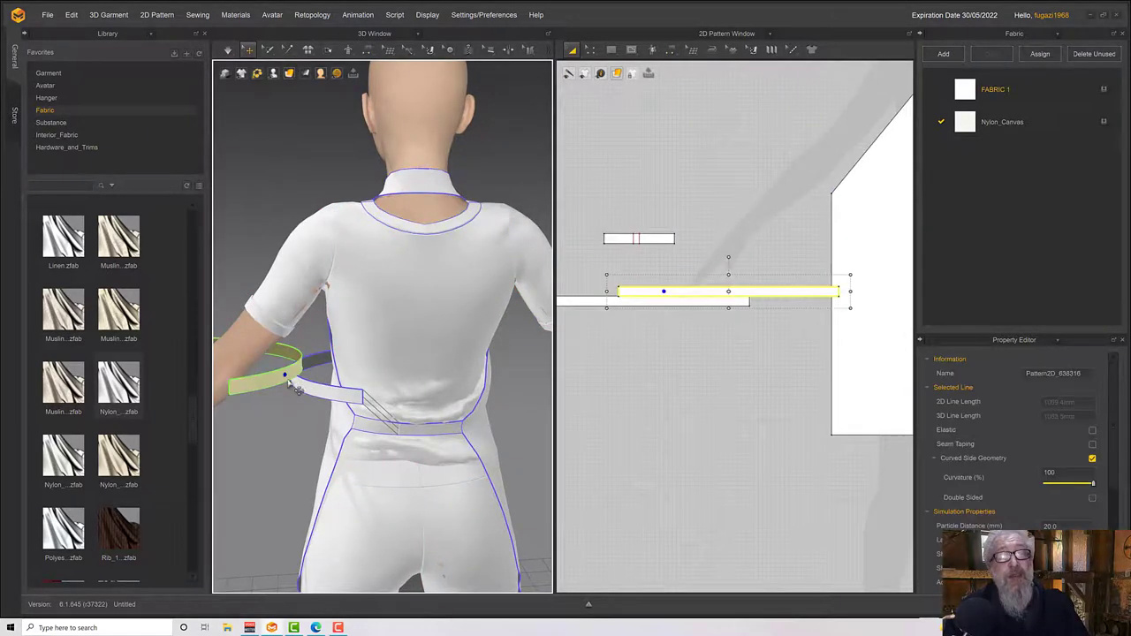
pyautogui.click(284, 387)
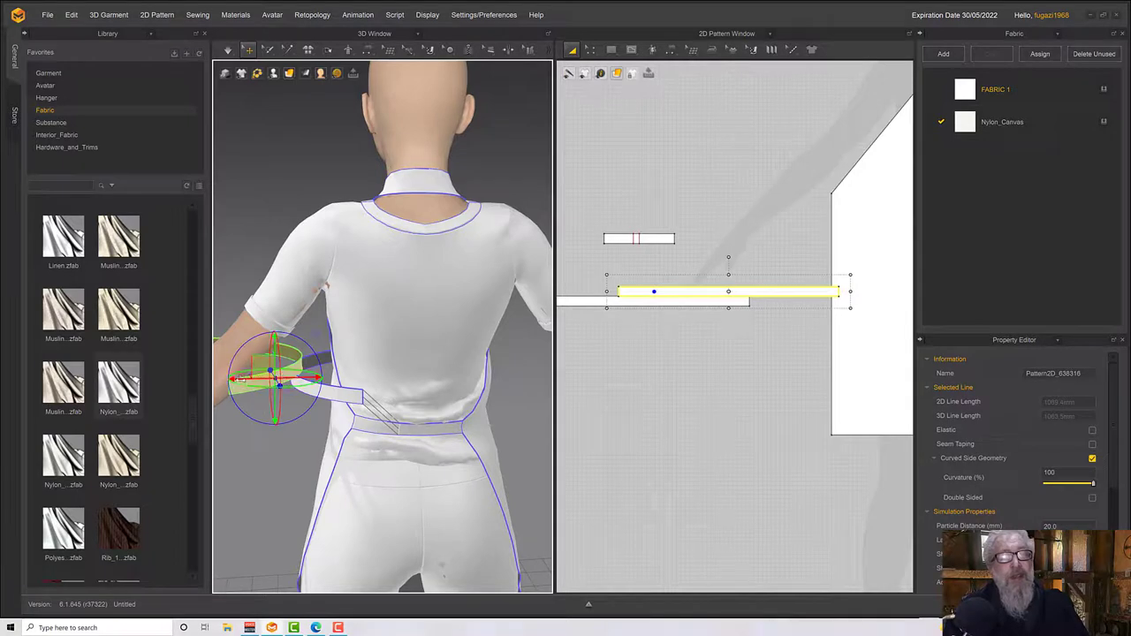
pyautogui.moveTo(241, 378); pyautogui.dragTo(465, 397)
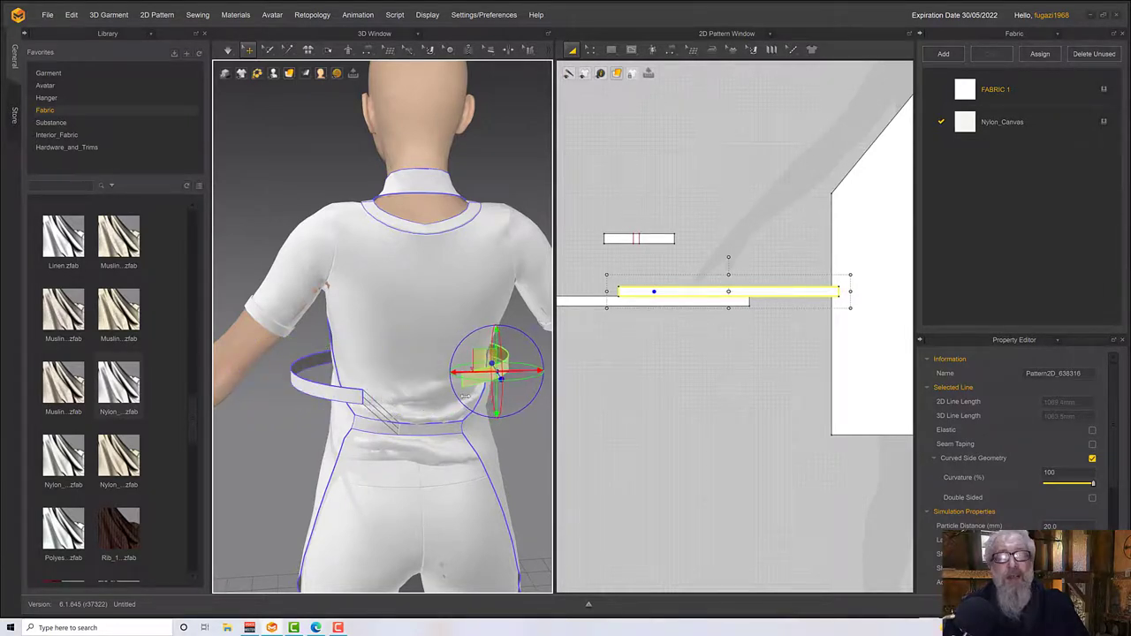
# Segment-sew the duplicated long strap's 23.1 mm end to the short back strap's right internal line
pyautogui.click(670, 49)
pyautogui.click(693, 86)
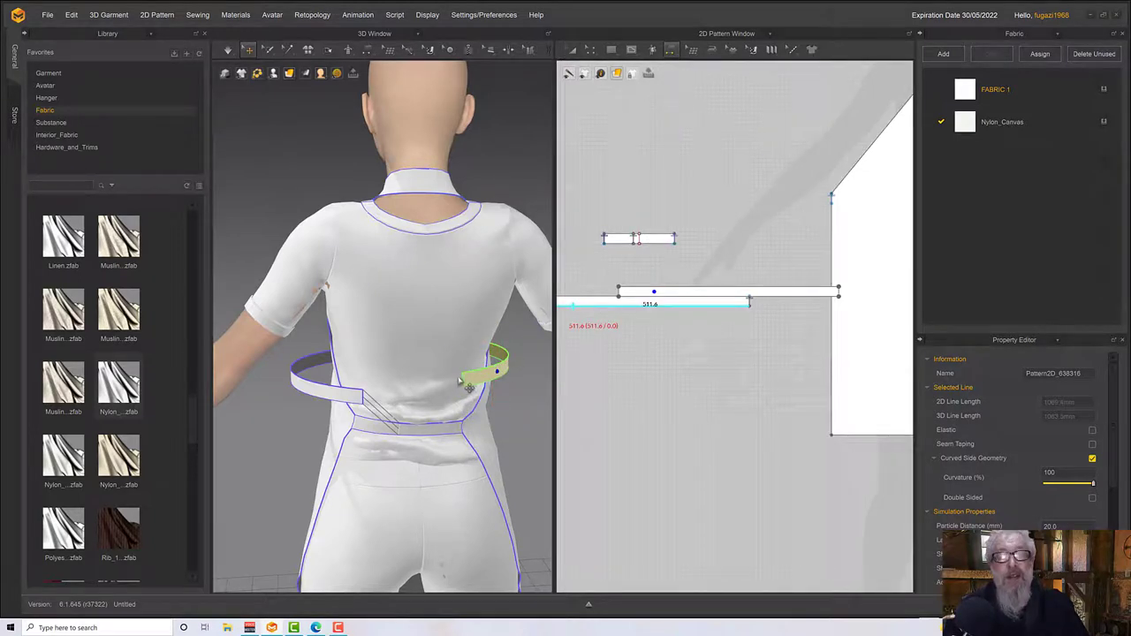
pyautogui.click(368, 49)
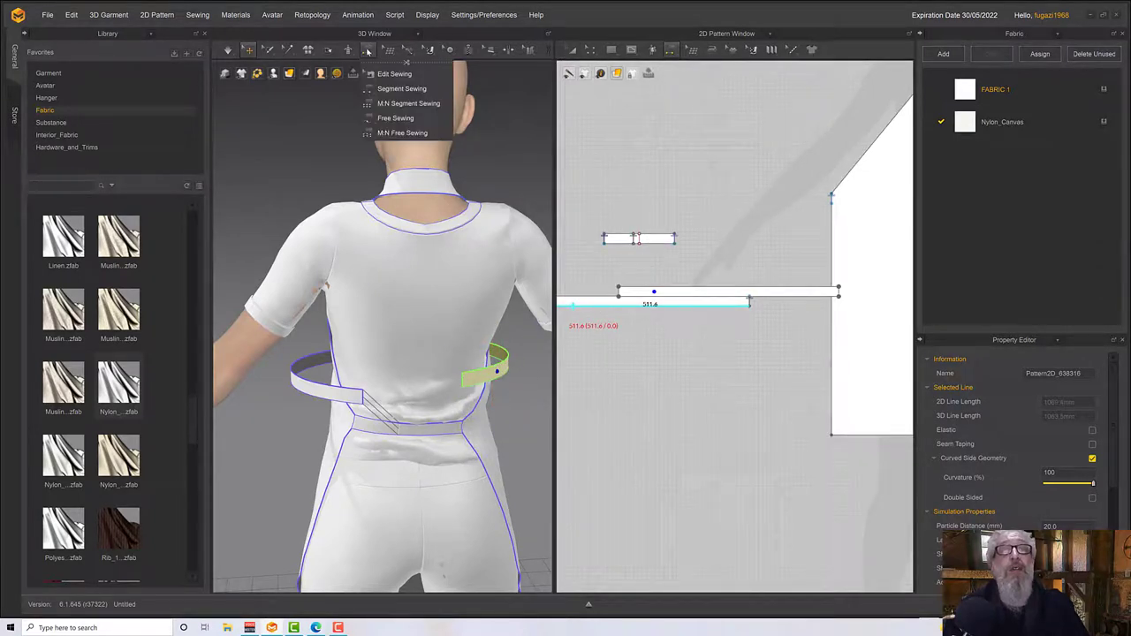
pyautogui.click(400, 88)
pyautogui.click(464, 381)
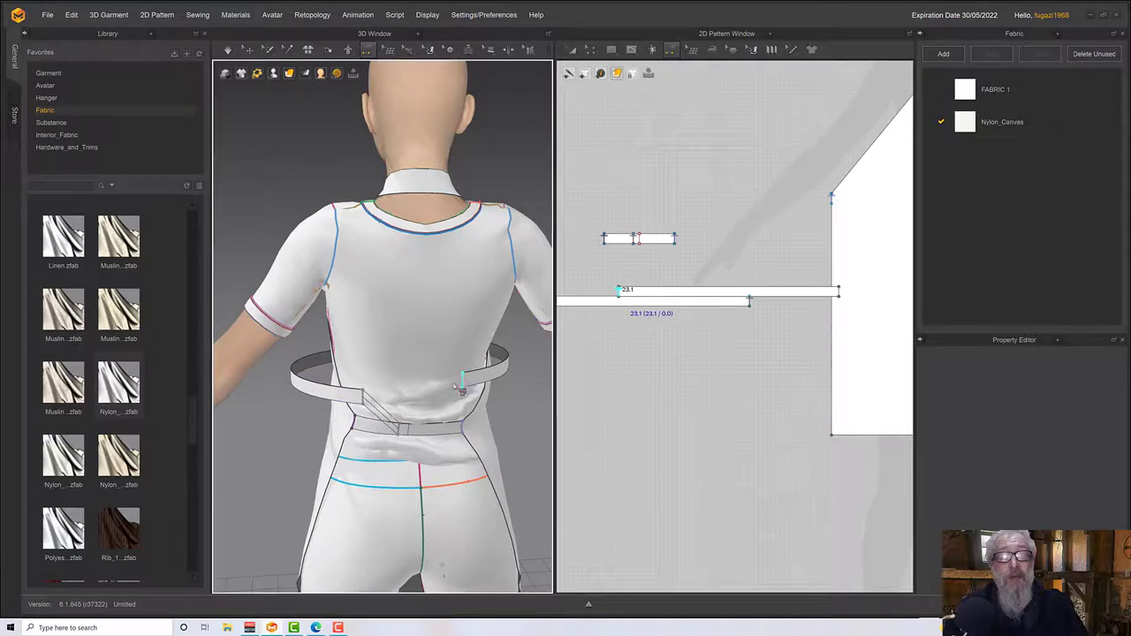
pyautogui.click(467, 423)
pyautogui.moveTo(469, 421); pyautogui.dragTo(439, 415, button='right')
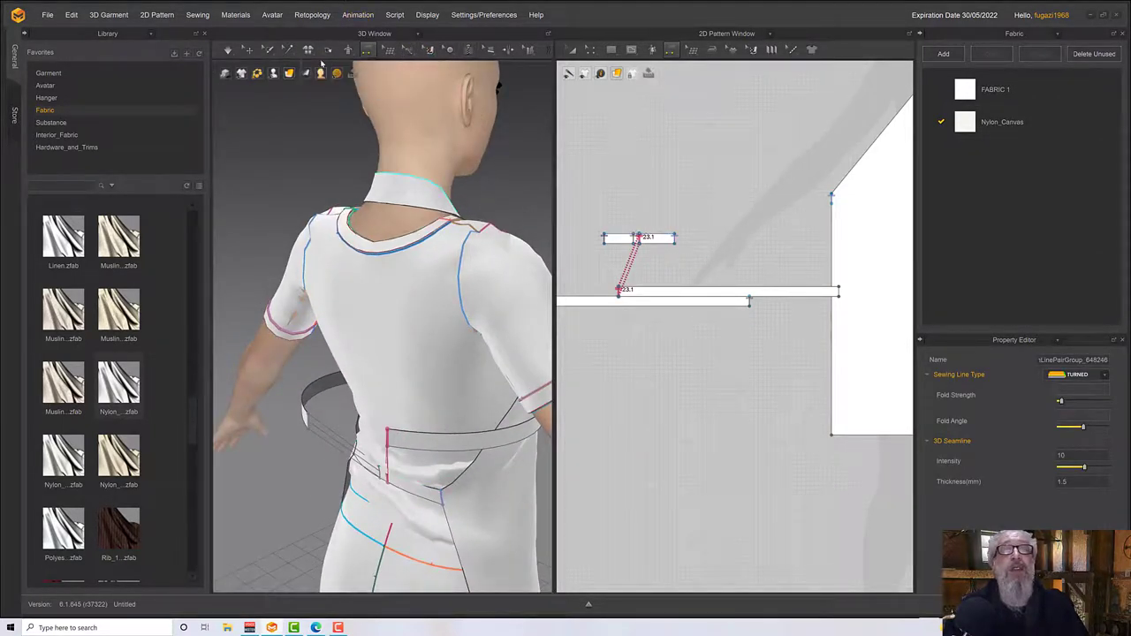
# Segment-sew the free 23.1 mm ends of the two long straps to each other at the avatar's front
pyautogui.click(246, 49)
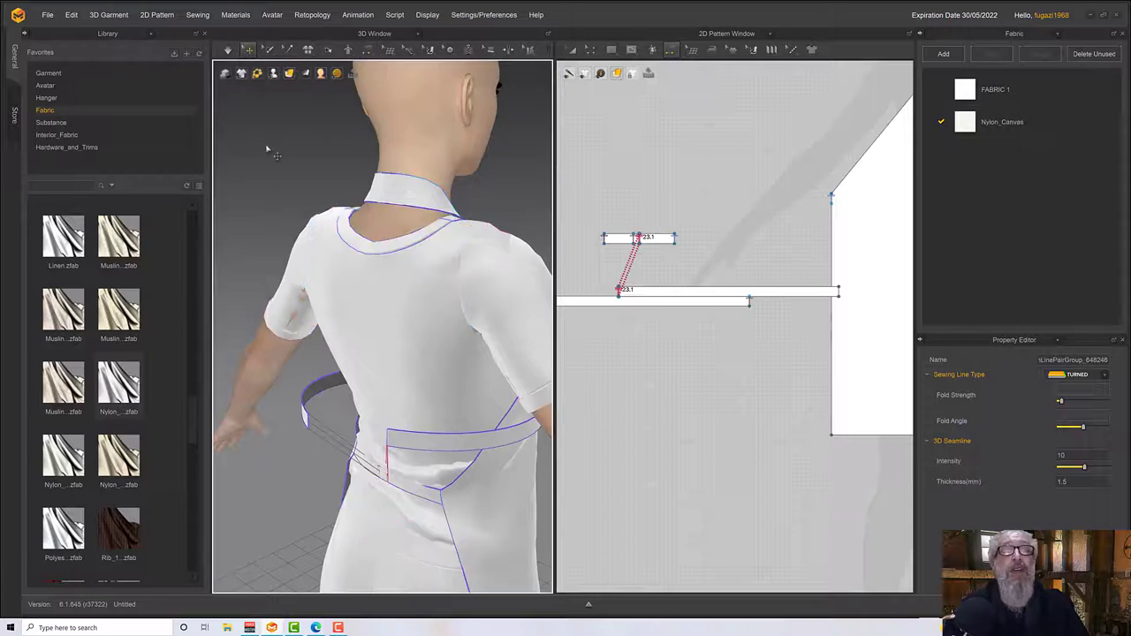
pyautogui.click(312, 389)
pyautogui.click(428, 446)
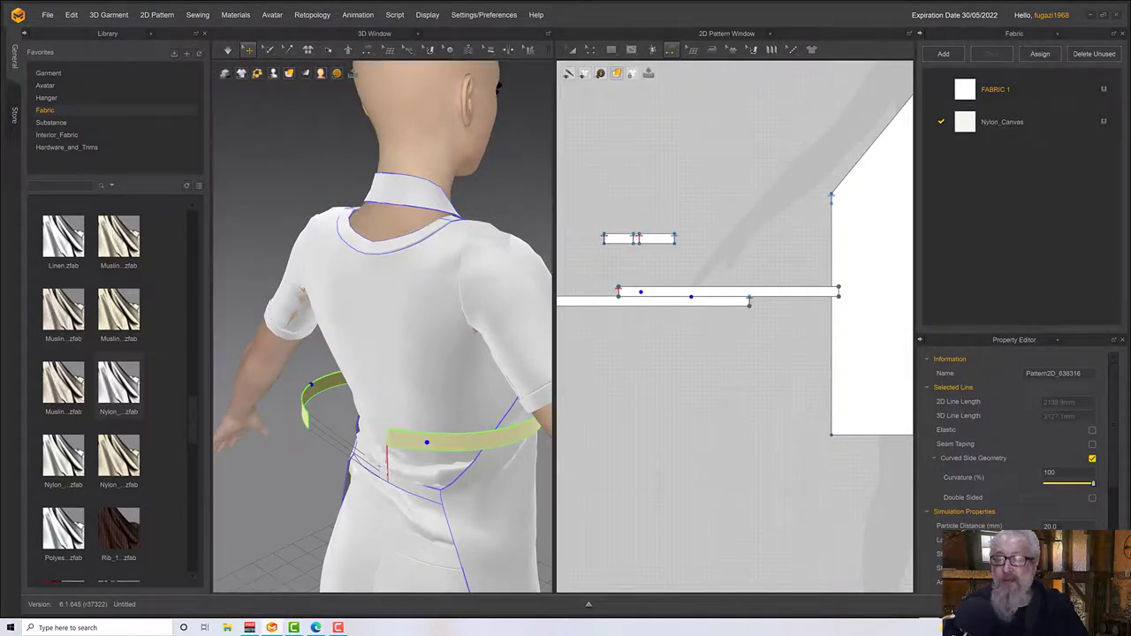
pyautogui.moveTo(395, 362); pyautogui.dragTo(317, 352, button='right')
pyautogui.moveTo(361, 371); pyautogui.dragTo(461, 378, button='middle')
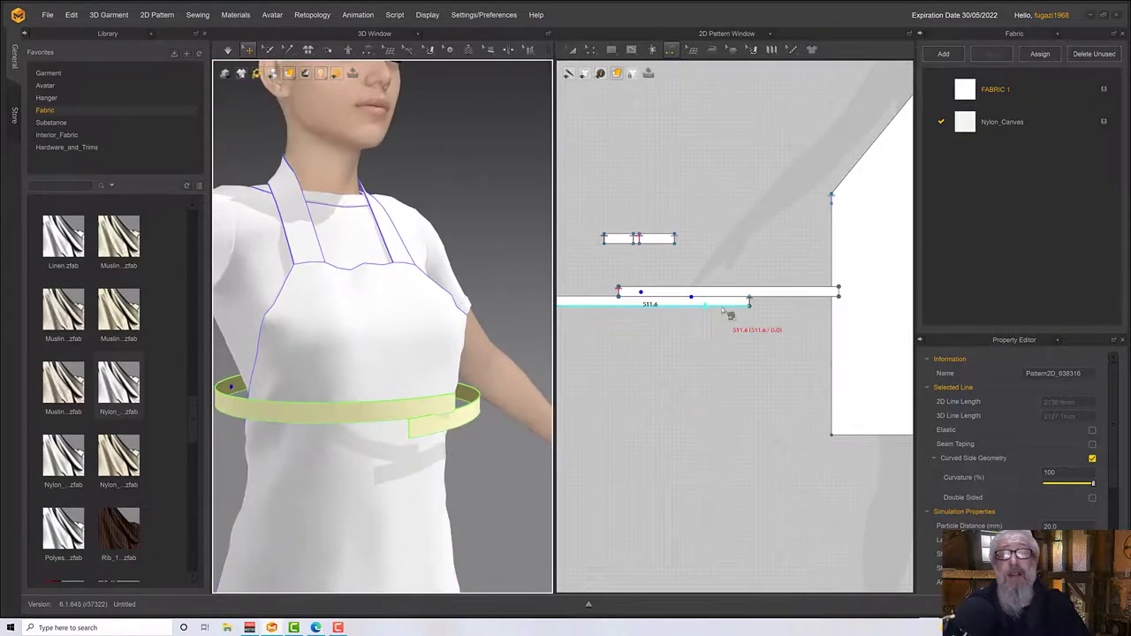
pyautogui.click(672, 50)
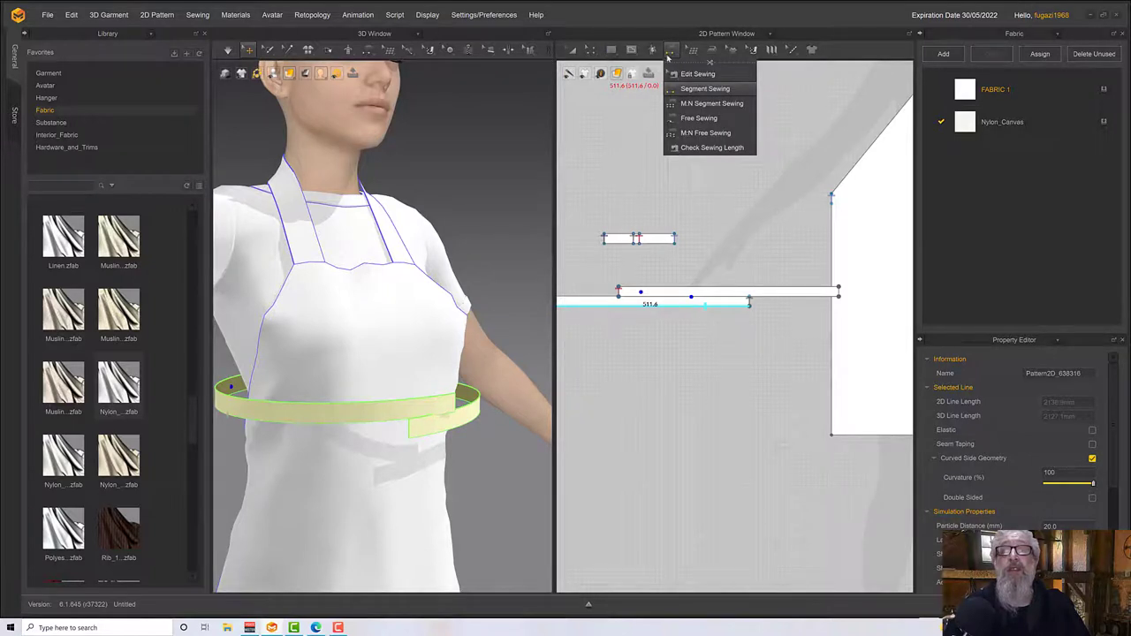
pyautogui.click(705, 89)
pyautogui.moveTo(681, 182); pyautogui.dragTo(707, 182, button='middle')
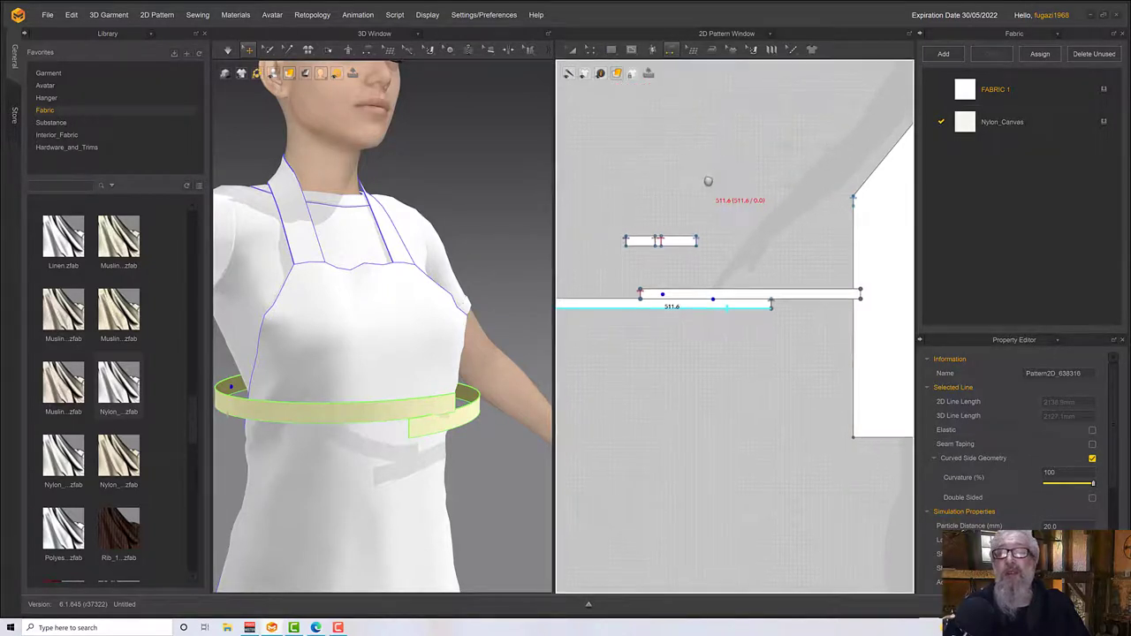
pyautogui.click(862, 297)
pyautogui.moveTo(768, 373); pyautogui.dragTo(854, 383, button='middle')
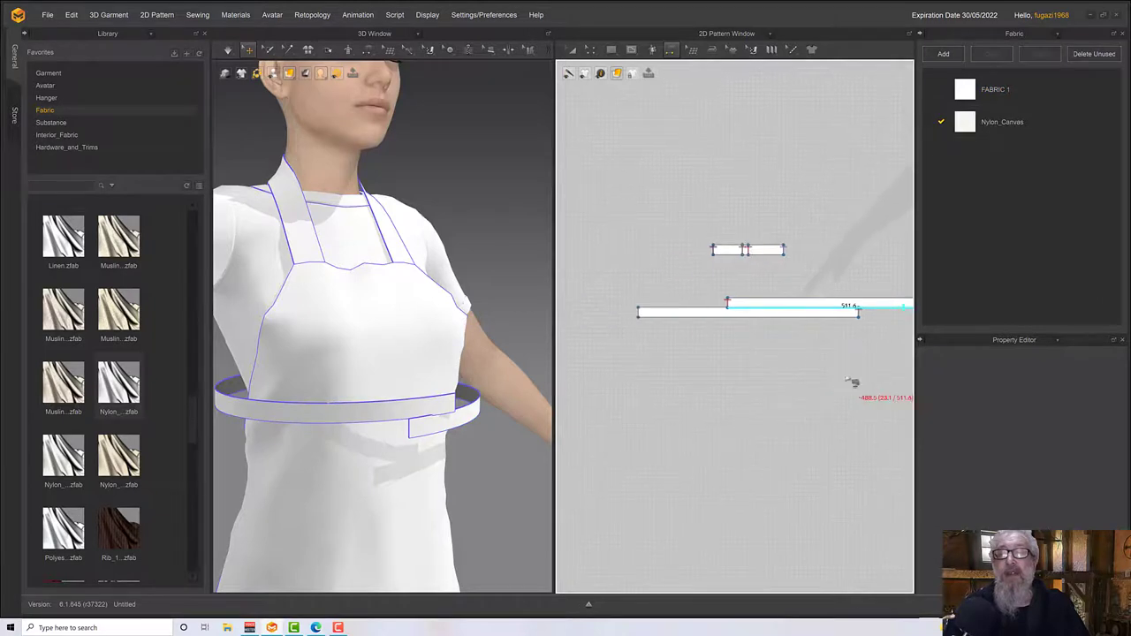
pyautogui.click(644, 313)
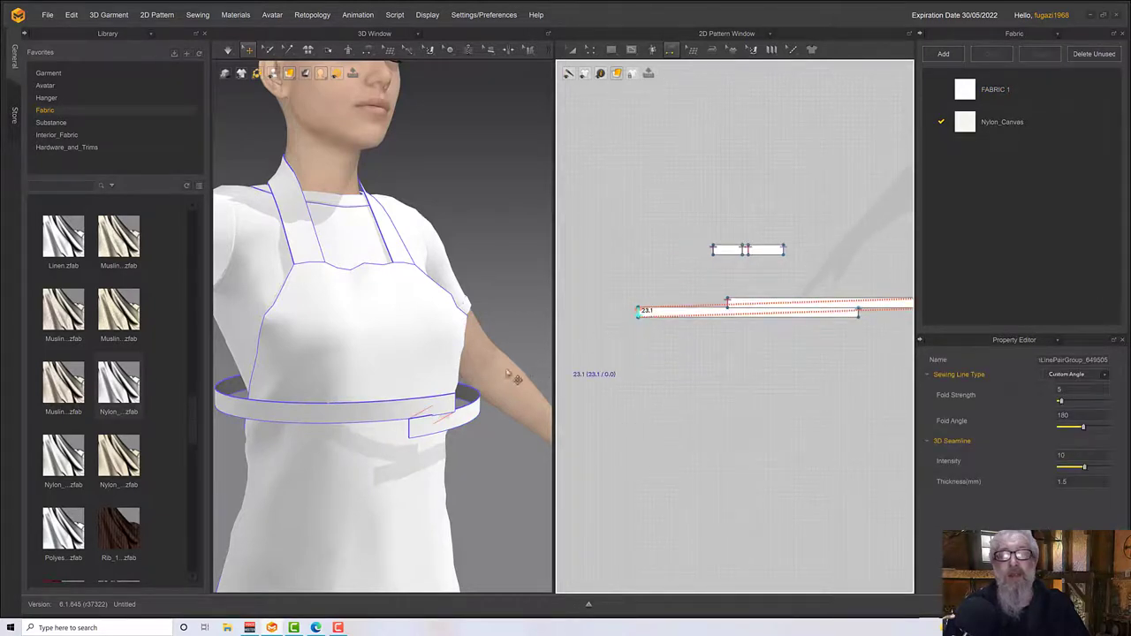
# Simulate the garment so the joined straps drape around the avatar's waist
pyautogui.press('space')
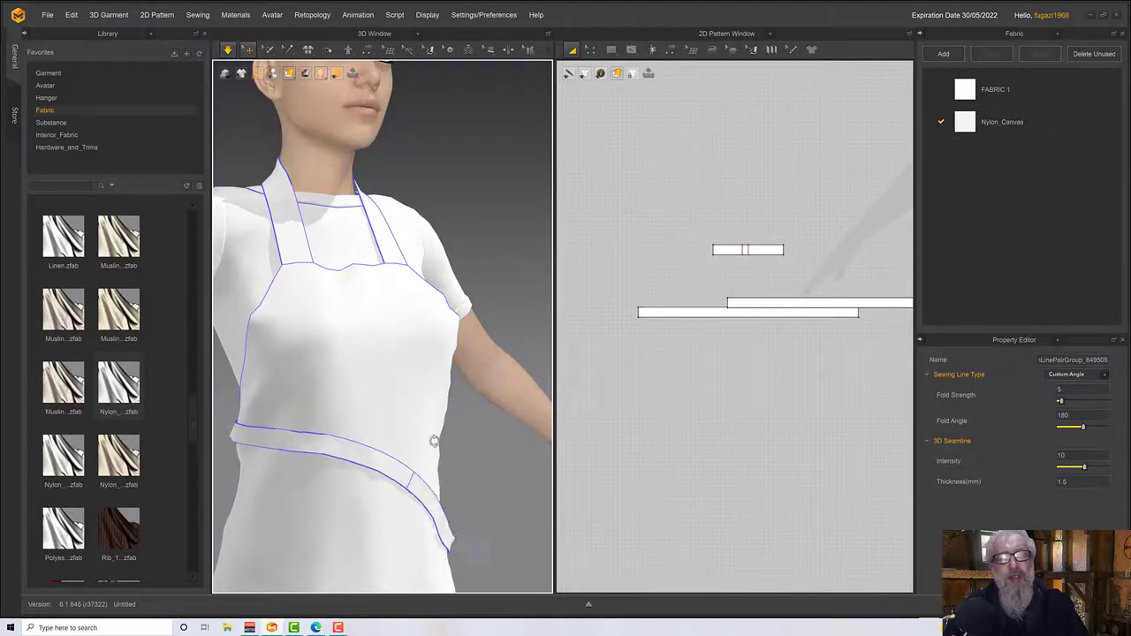
pyautogui.moveTo(434, 441); pyautogui.dragTo(406, 433, button='right')
pyautogui.press('space')
pyautogui.scroll(-3, 416, 464)
# Select both long strap patterns and shorten them evenly from both ends in 2D
pyautogui.click(308, 459)
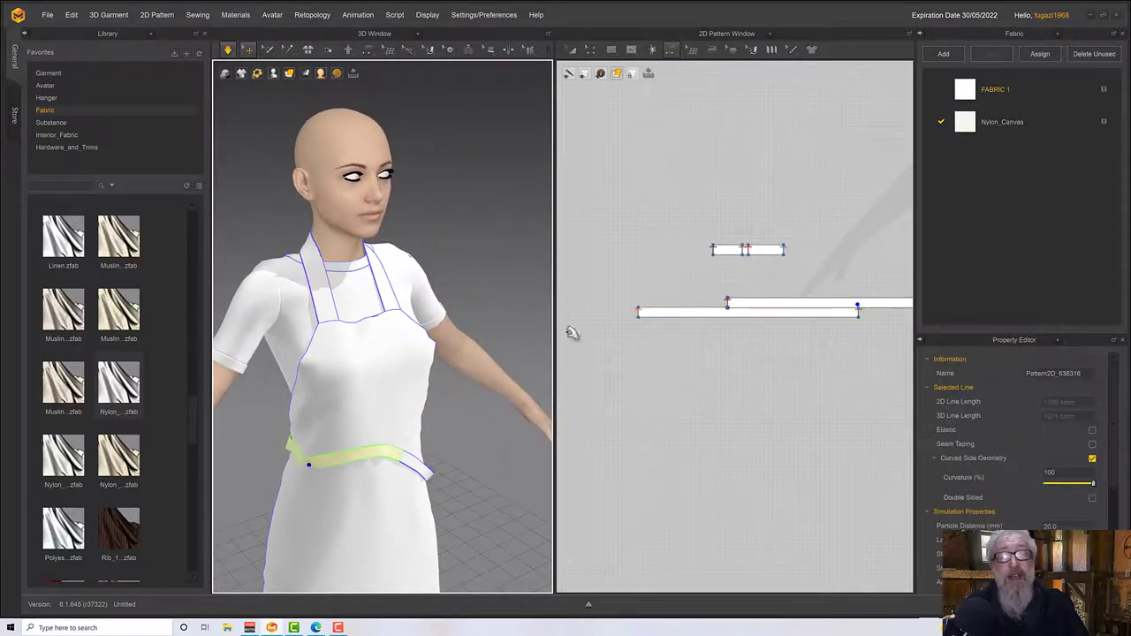
pyautogui.click(572, 49)
pyautogui.click(703, 311)
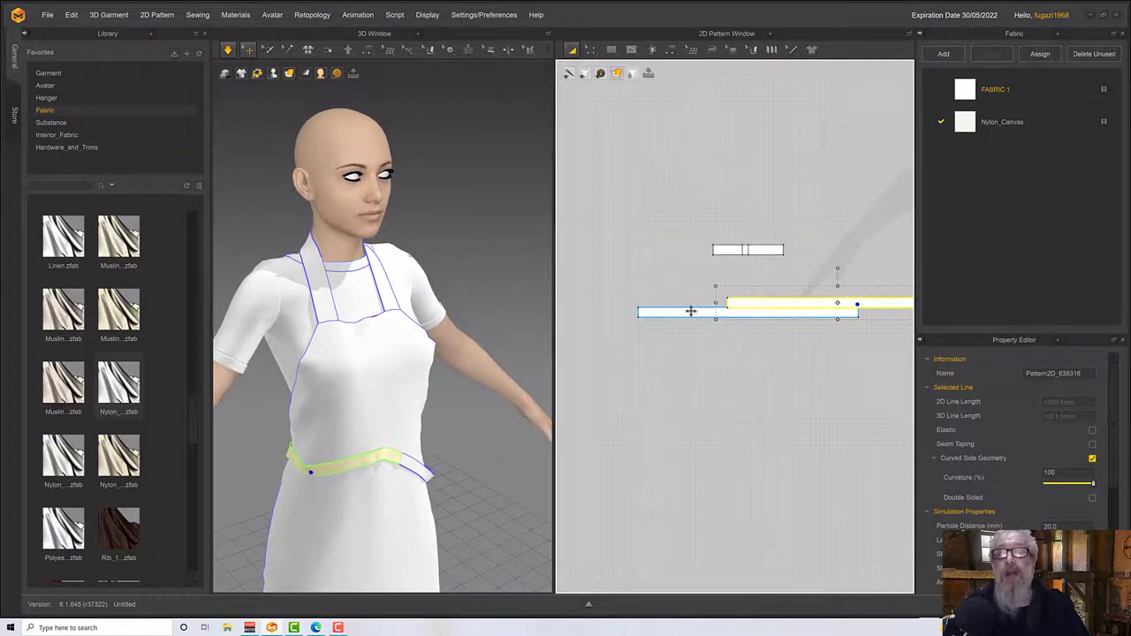
pyautogui.keyDown('shift'); pyautogui.click(691, 311); pyautogui.keyUp('shift')
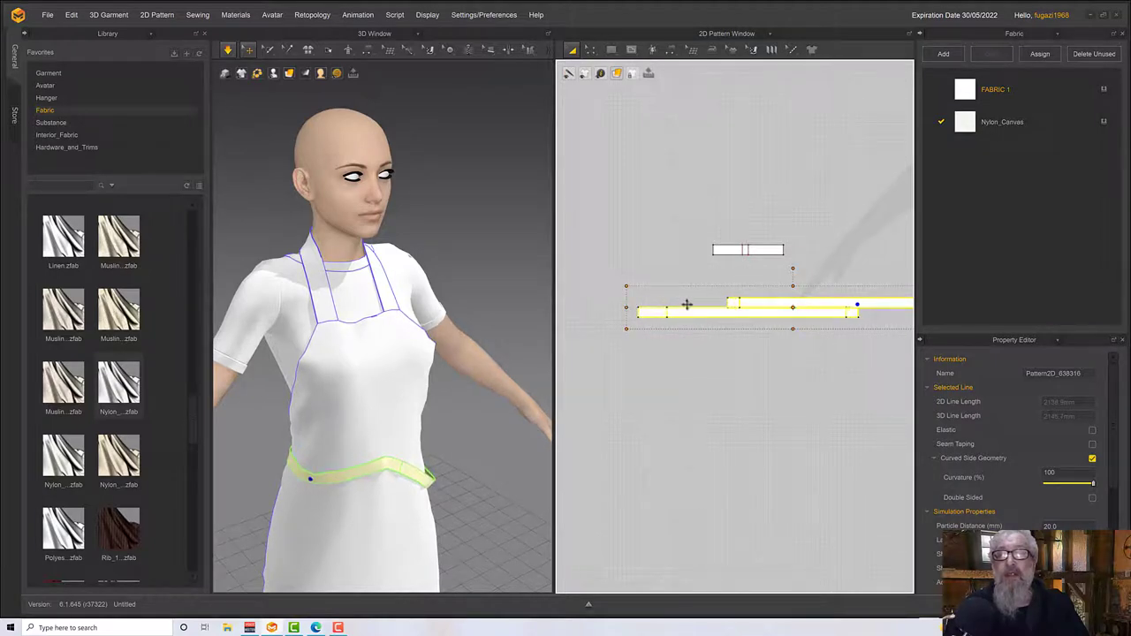
pyautogui.hotkey('ctrl', 'z')
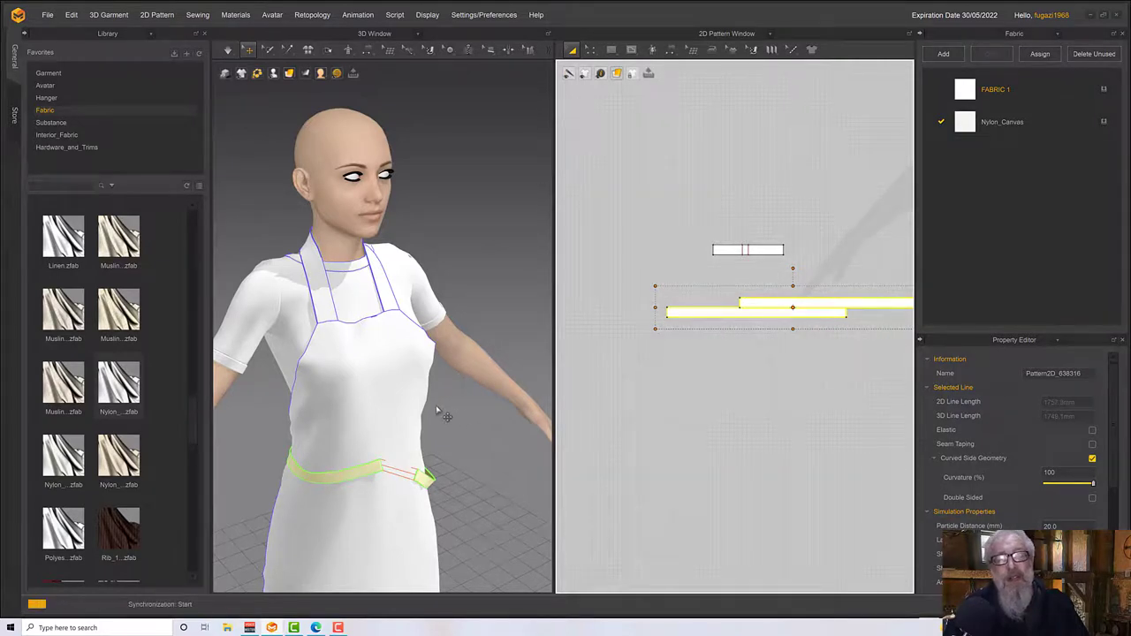
# Shorten both long straps further to about 373 mm each and simulate them snugly around the waist
pyautogui.moveTo(449, 439); pyautogui.dragTo(410, 455, button='right')
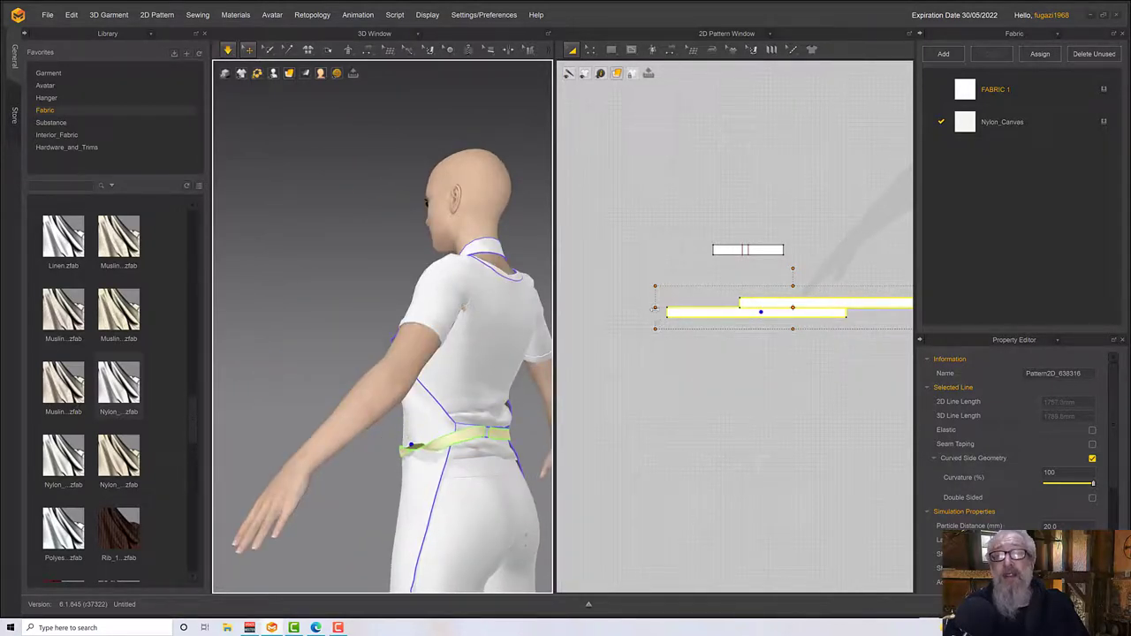
pyautogui.moveTo(654, 308); pyautogui.dragTo(681, 309)
pyautogui.moveTo(444, 411); pyautogui.dragTo(443, 411, button='right')
pyautogui.moveTo(481, 432); pyautogui.dragTo(530, 401, button='right')
pyautogui.press('space')
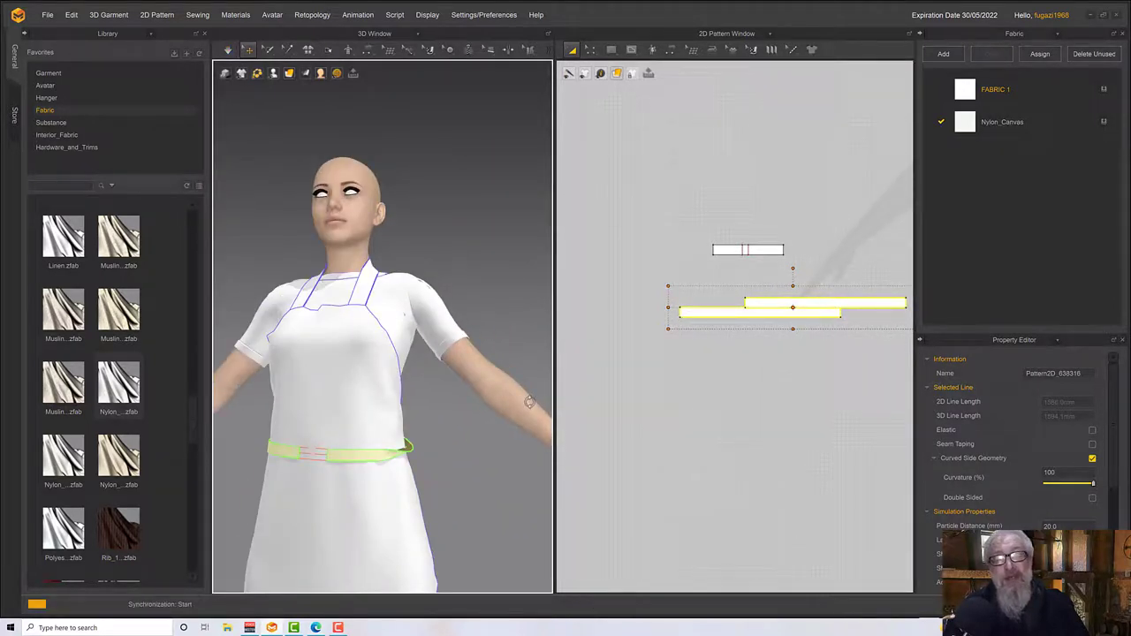
pyautogui.press('space')
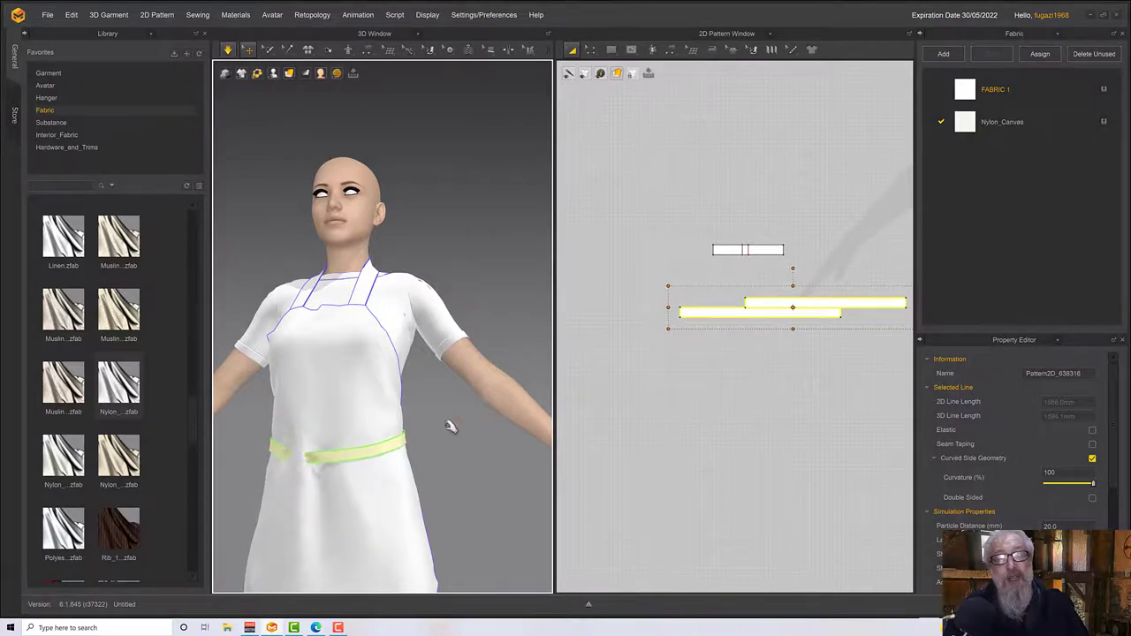
pyautogui.moveTo(449, 427); pyautogui.dragTo(415, 457, button='right')
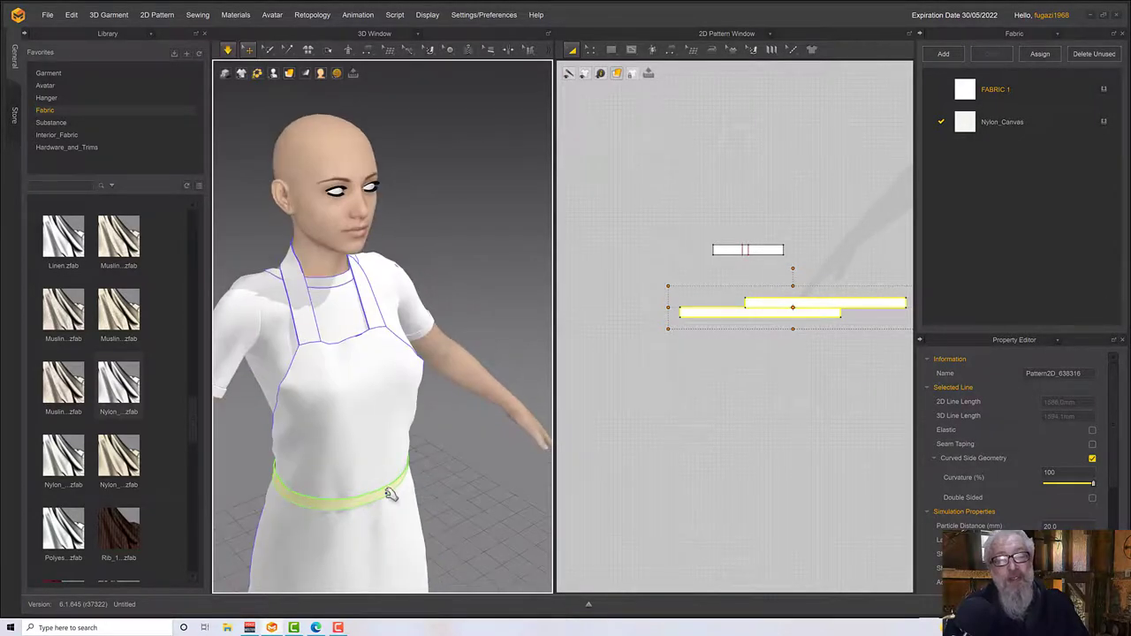
pyautogui.click(392, 495)
pyautogui.moveTo(404, 498)
pyautogui.mouseDown(button='right')
pyautogui.moveTo(397, 457)
pyautogui.moveTo(287, 469)
pyautogui.moveTo(391, 469)
pyautogui.moveTo(364, 521)
pyautogui.moveTo(409, 477)
pyautogui.mouseUp(button='right')
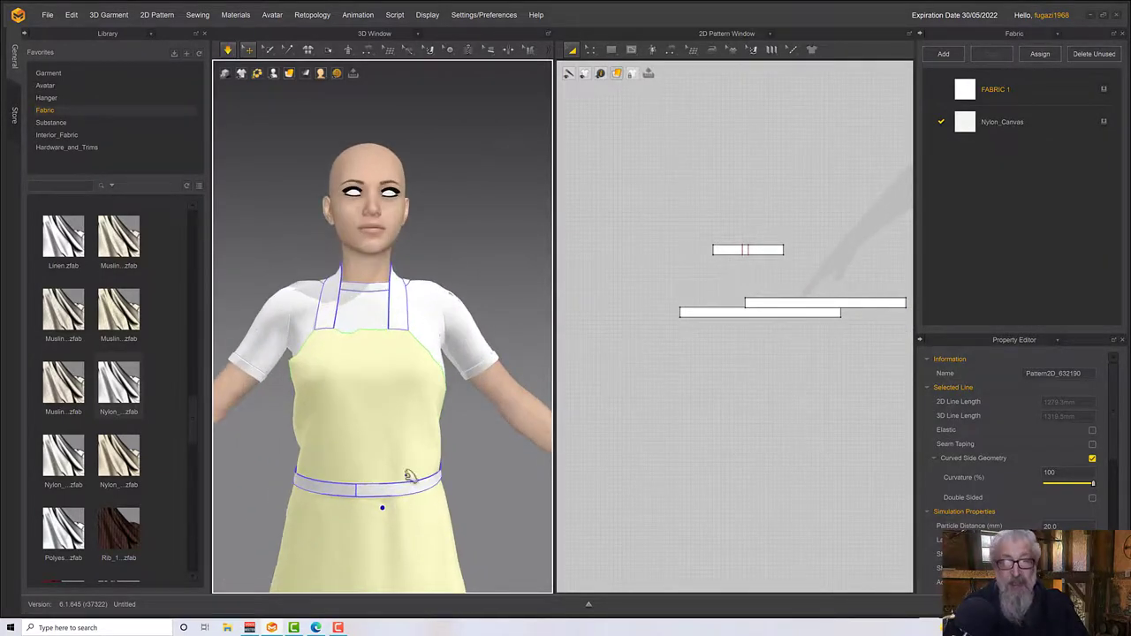
# Move the two long strap patterns in 2D so they lie end to end in one row with a small gap between them
pyautogui.moveTo(454, 442); pyautogui.dragTo(474, 355, button='middle')
pyautogui.scroll(3, 376, 395)
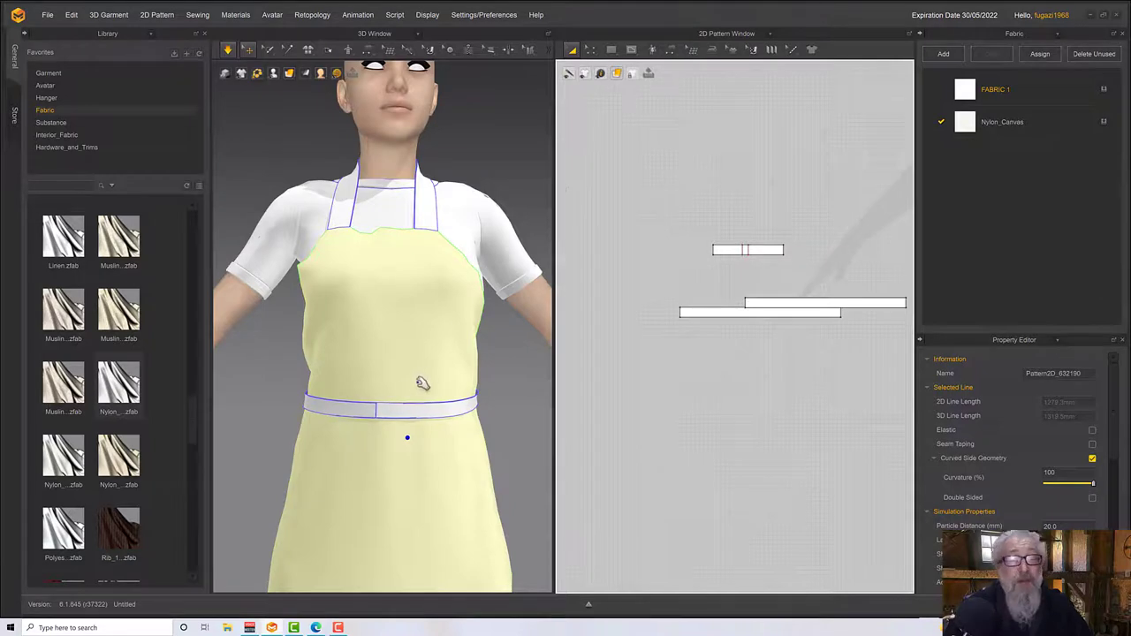
pyautogui.click(398, 414)
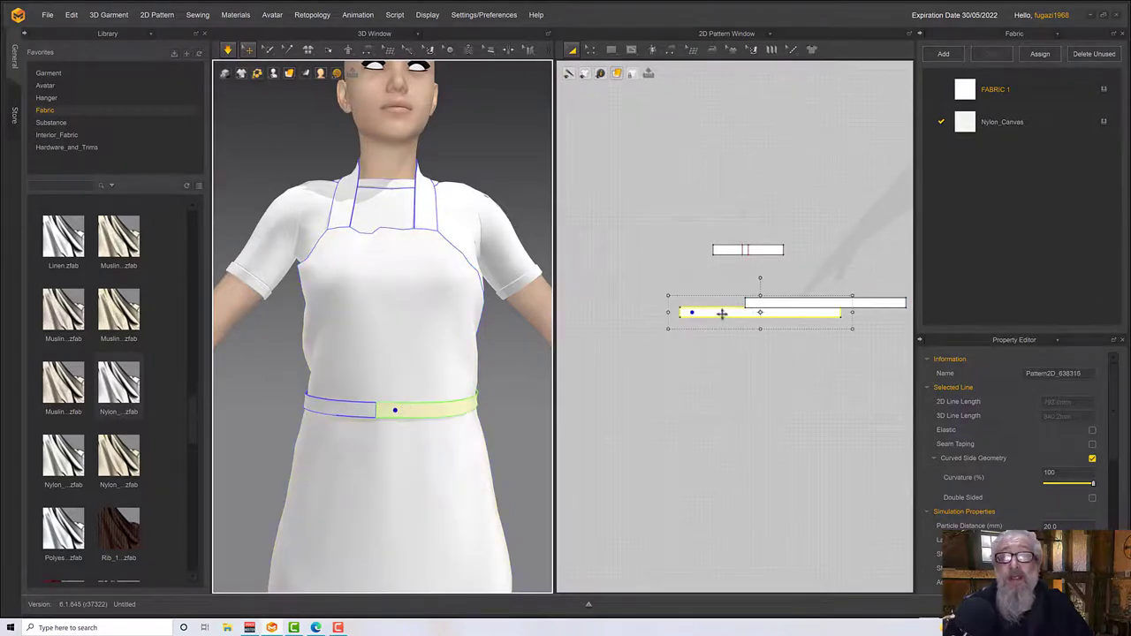
pyautogui.hotkey('ctrl', 'c')
pyautogui.hotkey('ctrl', 'v')
pyautogui.click(778, 344)
pyautogui.click(791, 303)
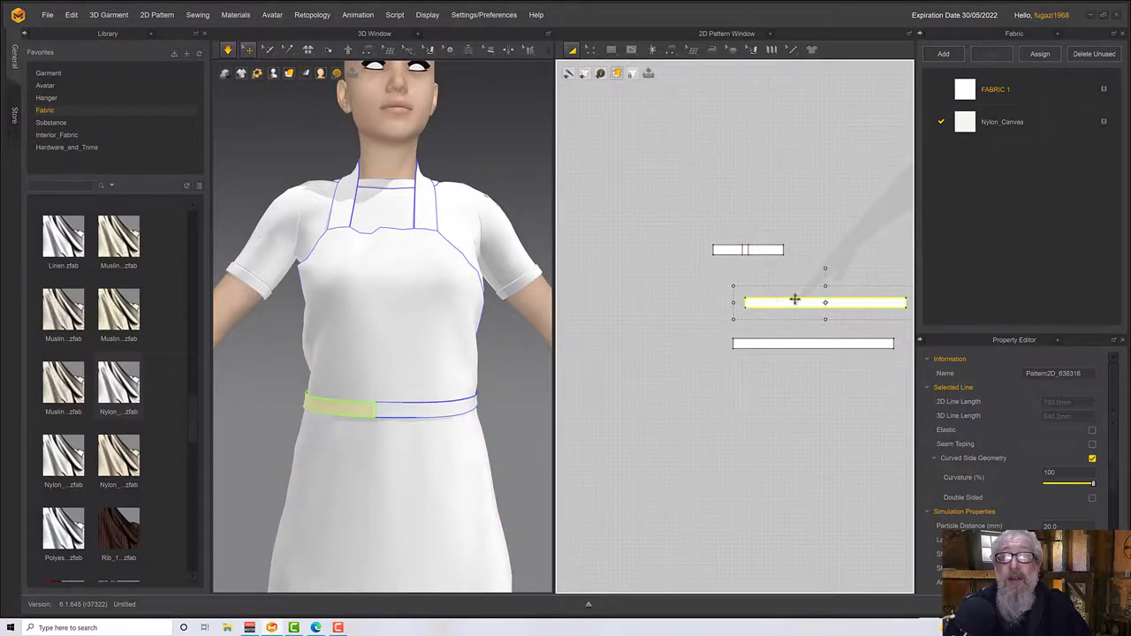
pyautogui.hotkey('ctrl', 'c')
pyautogui.hotkey('ctrl', 'v')
pyautogui.click(600, 352)
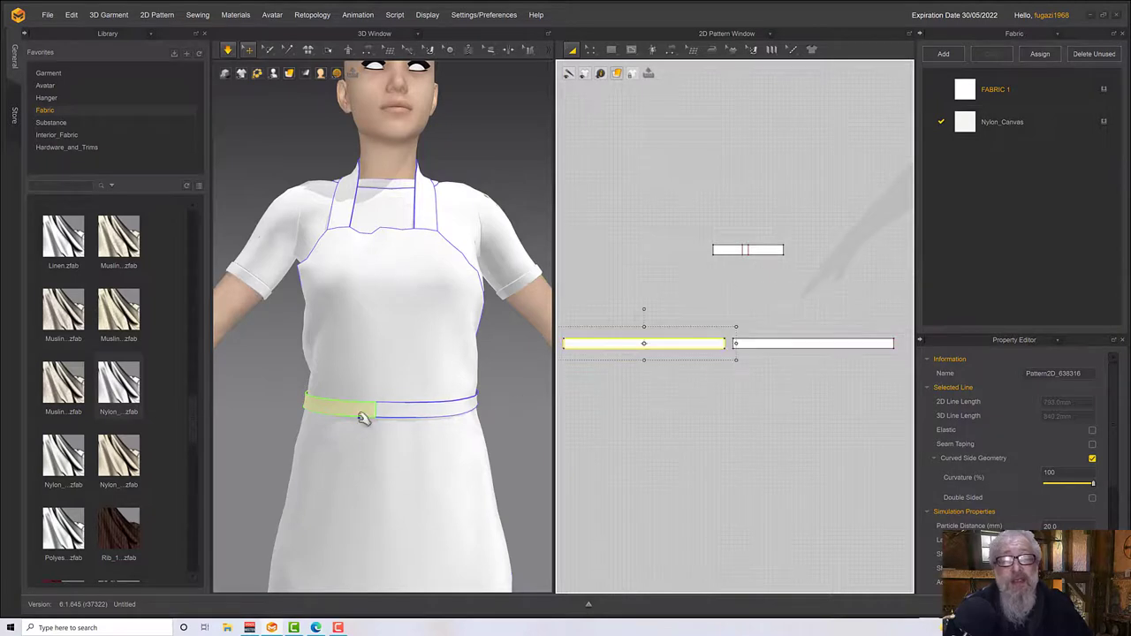
pyautogui.click(361, 411)
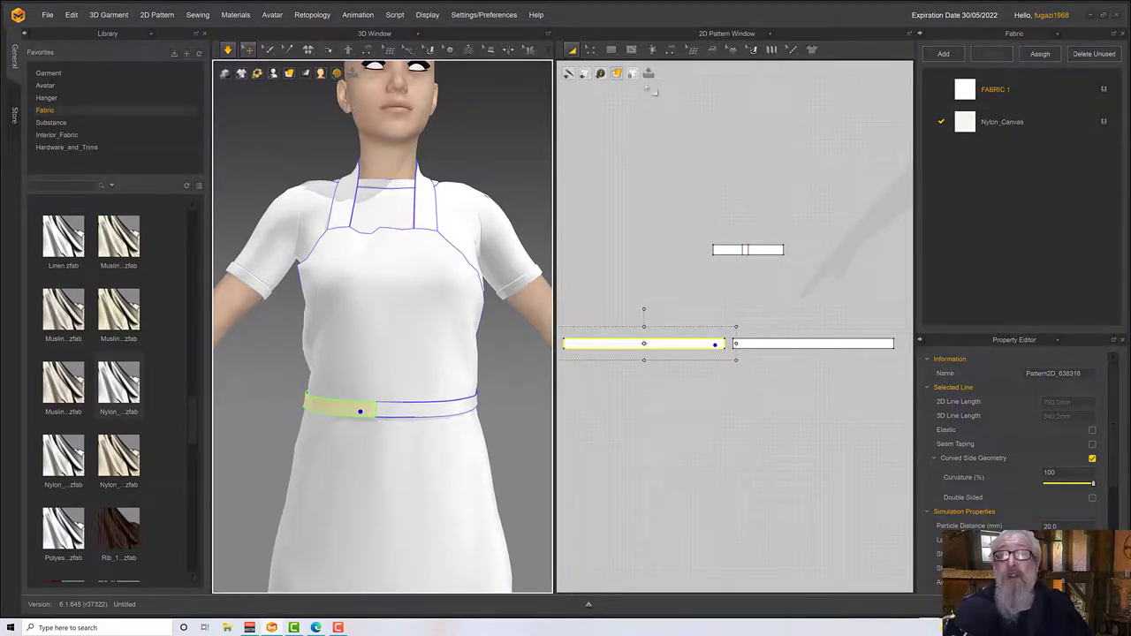
# Draw a small rectangle pattern just above the gap between the two long straps, about as wide as the gap
pyautogui.click(611, 52)
pyautogui.scroll(-1, 722, 372)
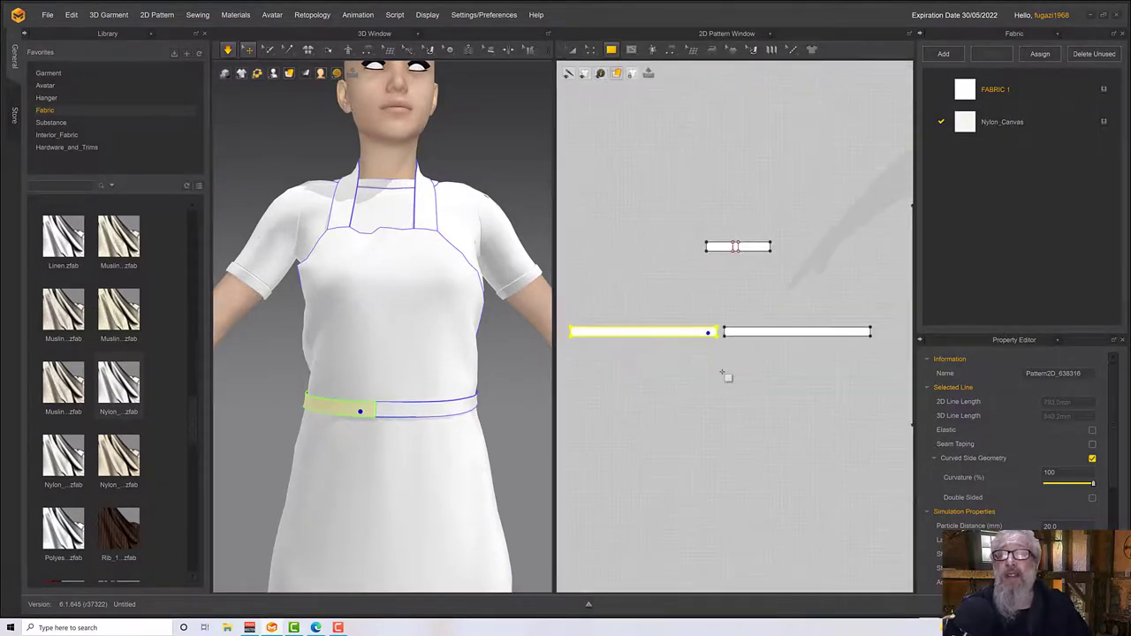
pyautogui.scroll(2, 721, 373)
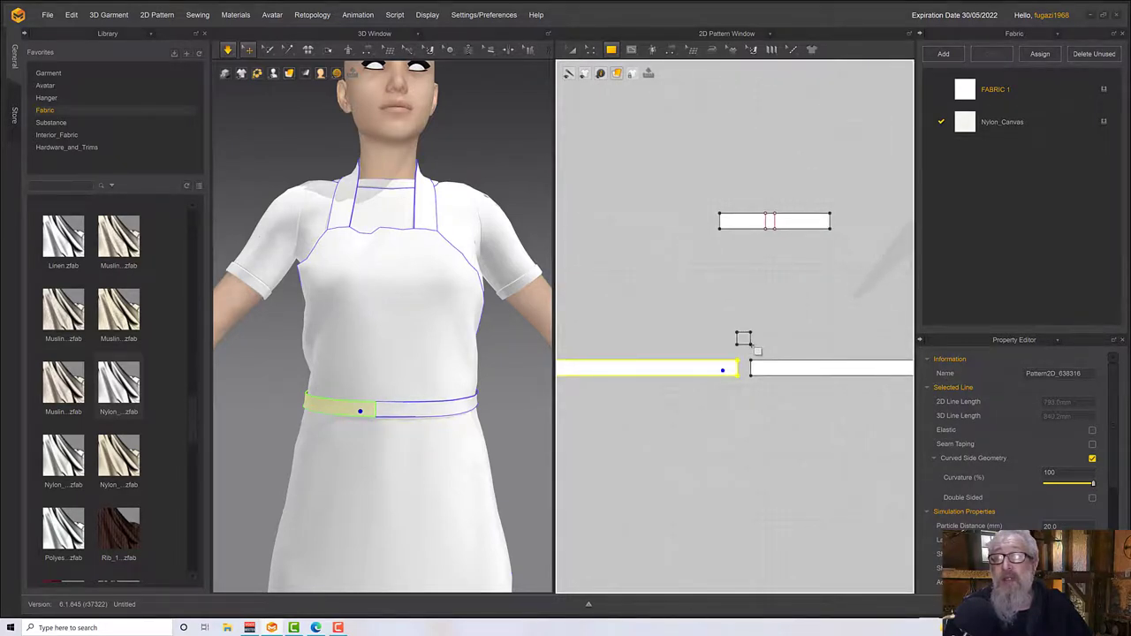
pyautogui.moveTo(753, 346); pyautogui.dragTo(753, 347)
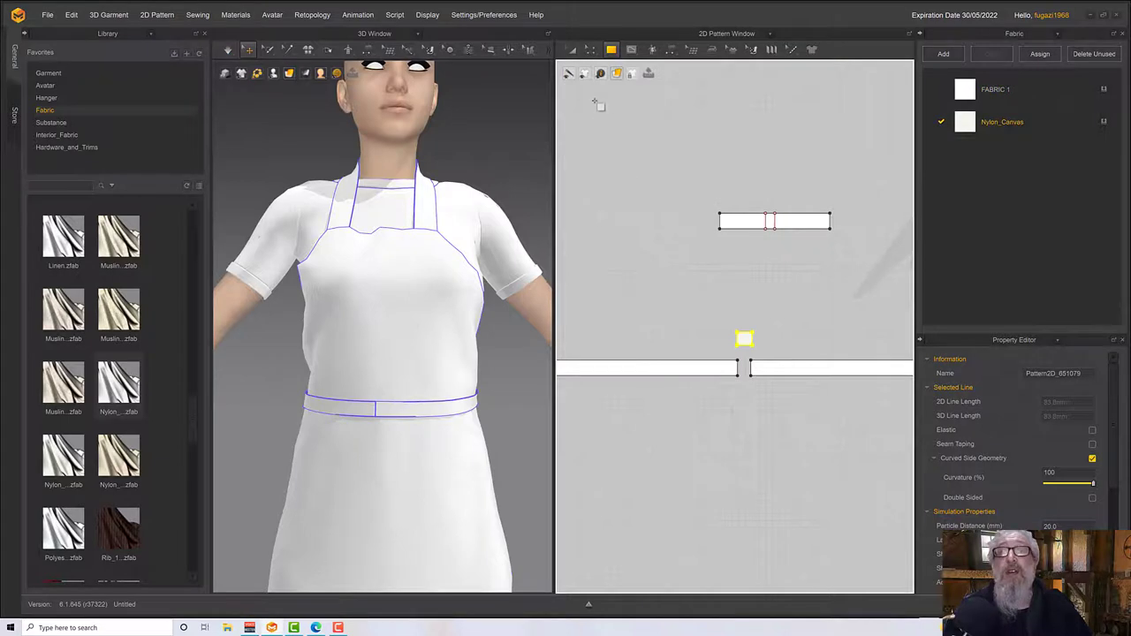
# Delete the seam that joins the facing ends of the two long straps using Edit Sewing
pyautogui.press('n')
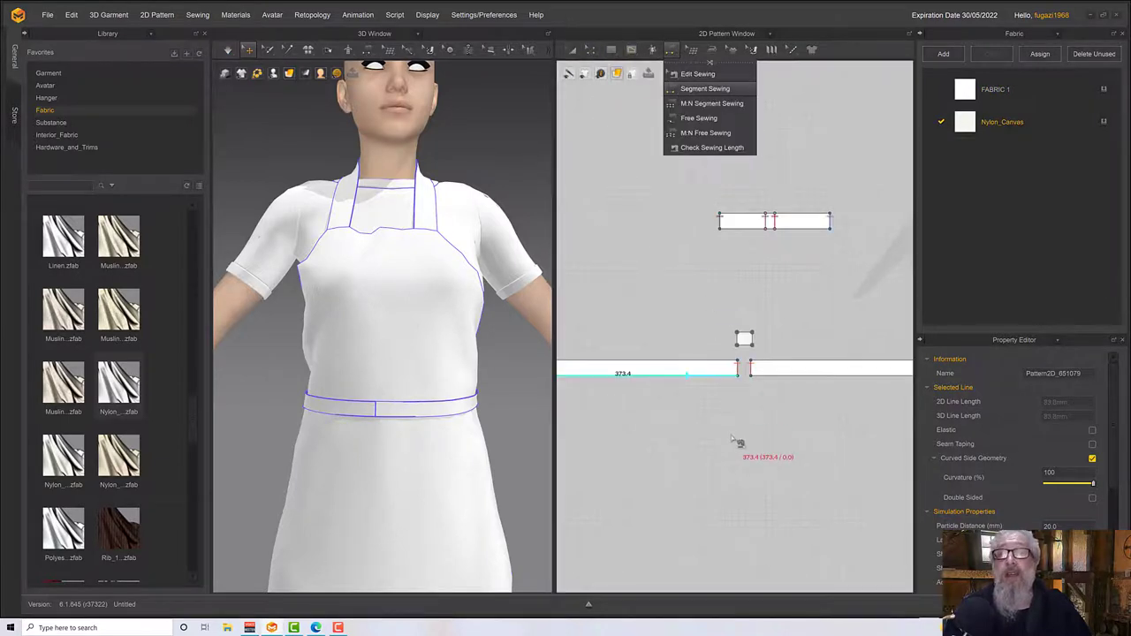
pyautogui.click(712, 359)
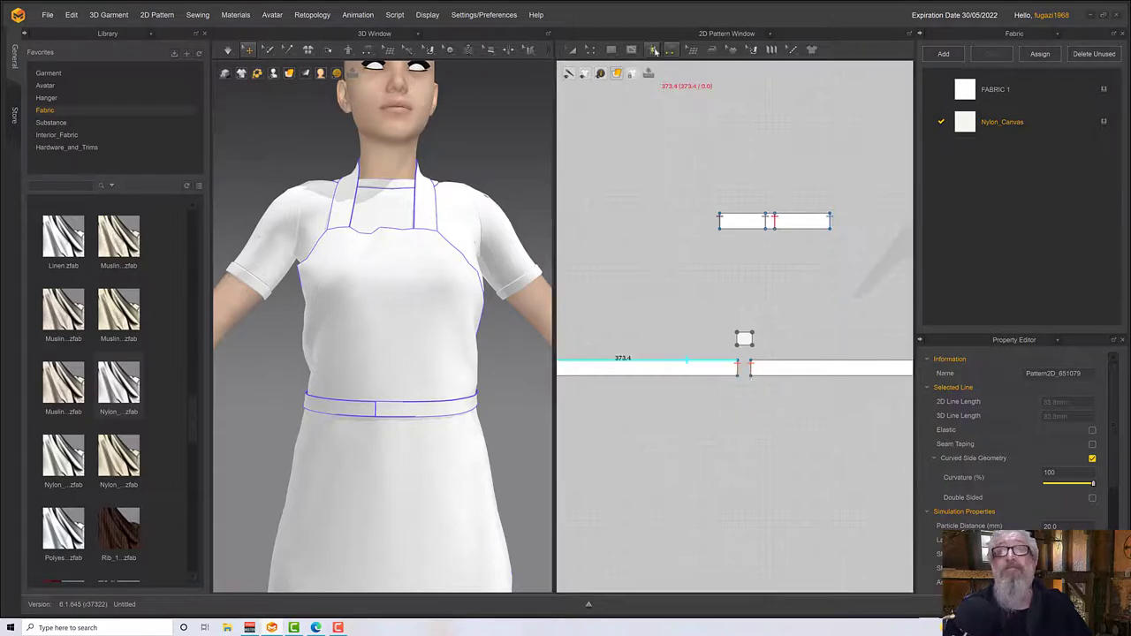
pyautogui.moveTo(672, 51)
pyautogui.click(680, 75)
pyautogui.moveTo(711, 343); pyautogui.dragTo(738, 367)
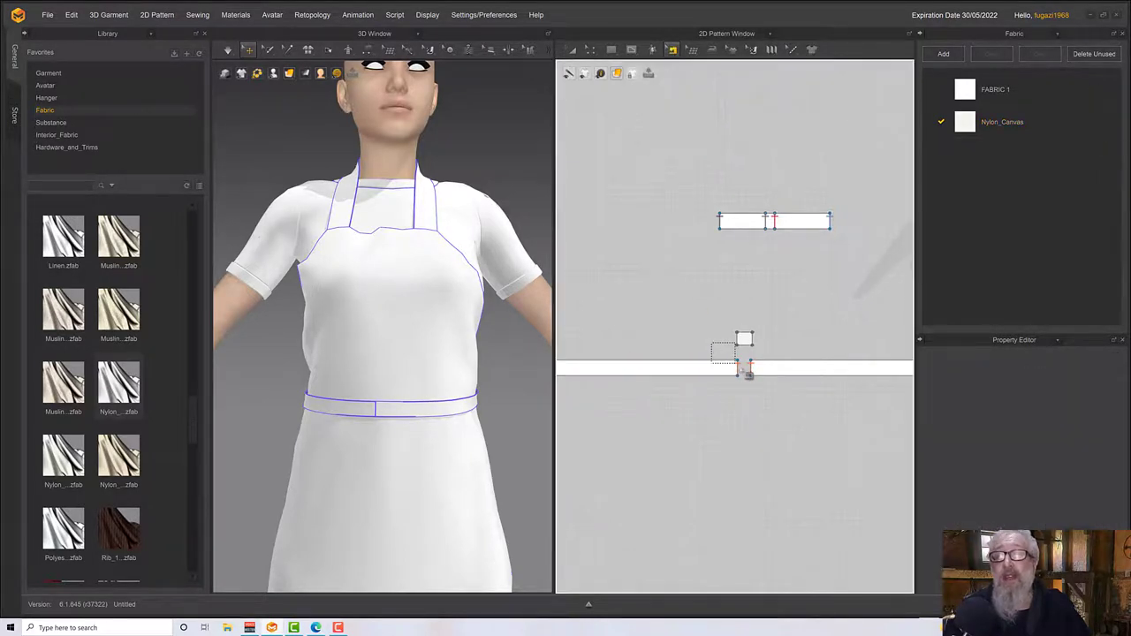
pyautogui.click(746, 372)
pyautogui.click(776, 393)
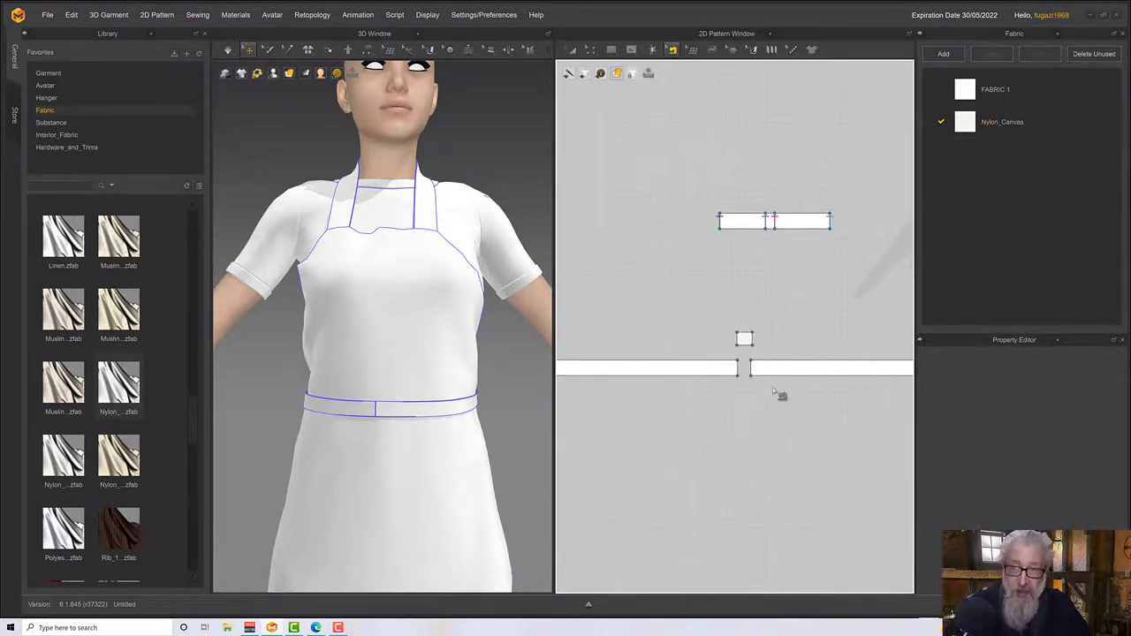
# Use Segment Sewing to join the small rectangle's left edge to the left strap's end and its upper edge to the right strap's end
pyautogui.click(592, 49)
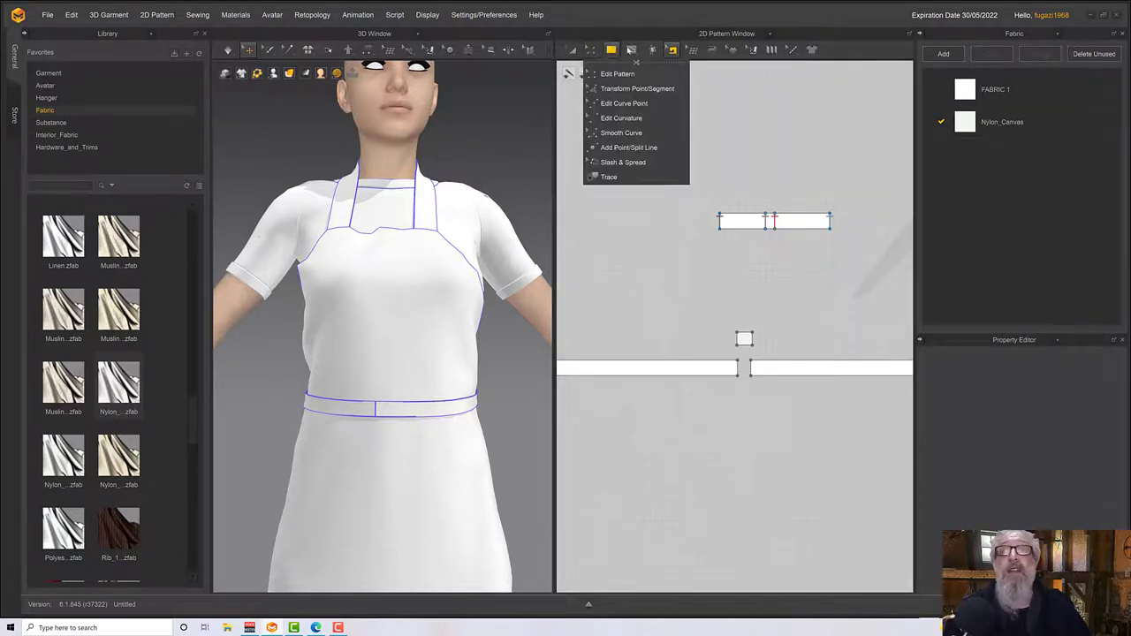
pyautogui.click(672, 50)
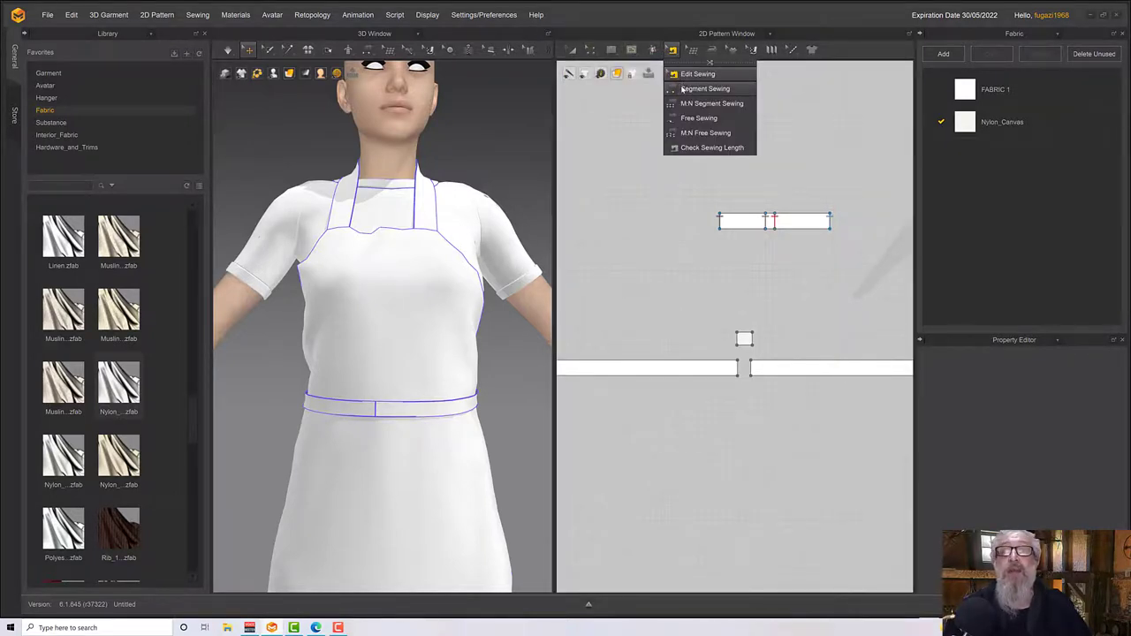
pyautogui.click(698, 88)
pyautogui.click(740, 340)
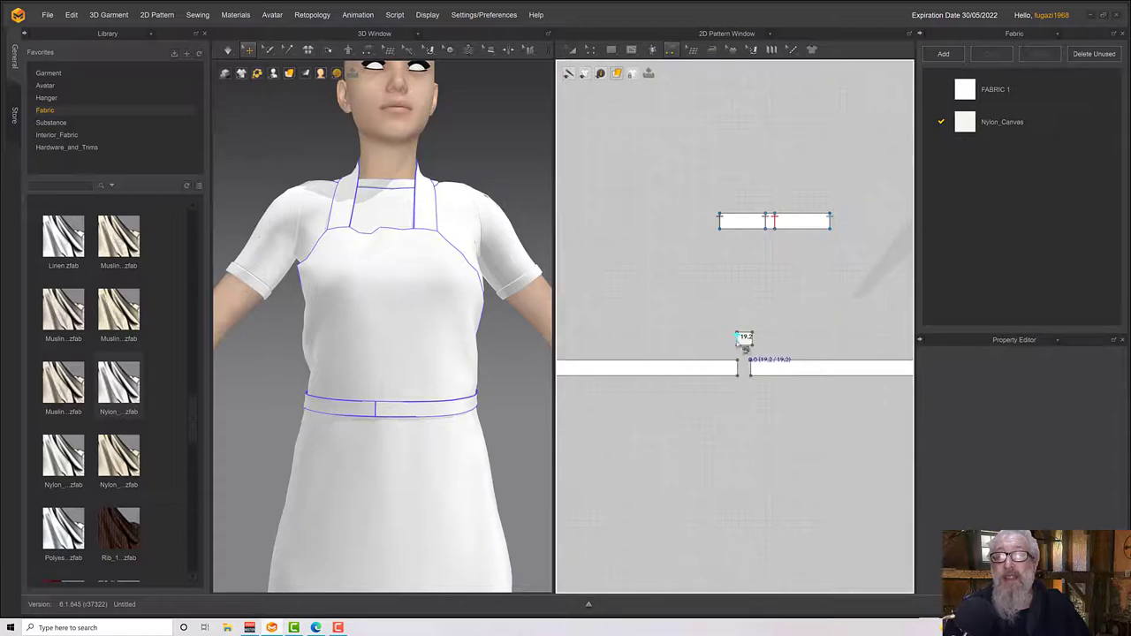
pyautogui.click(745, 367)
pyautogui.click(747, 336)
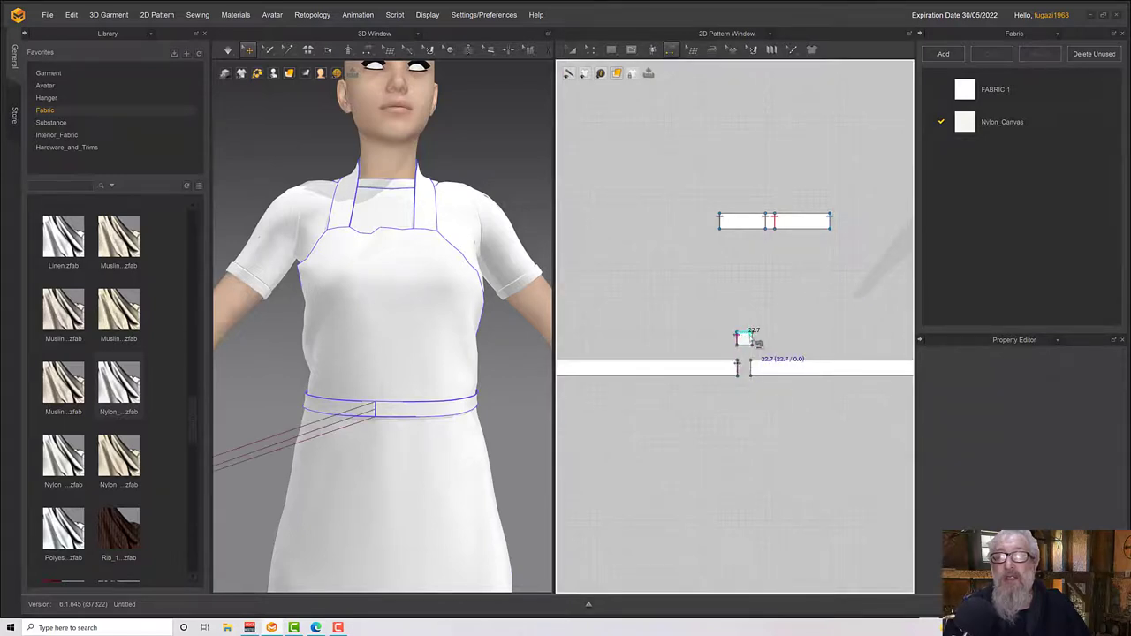
pyautogui.click(753, 369)
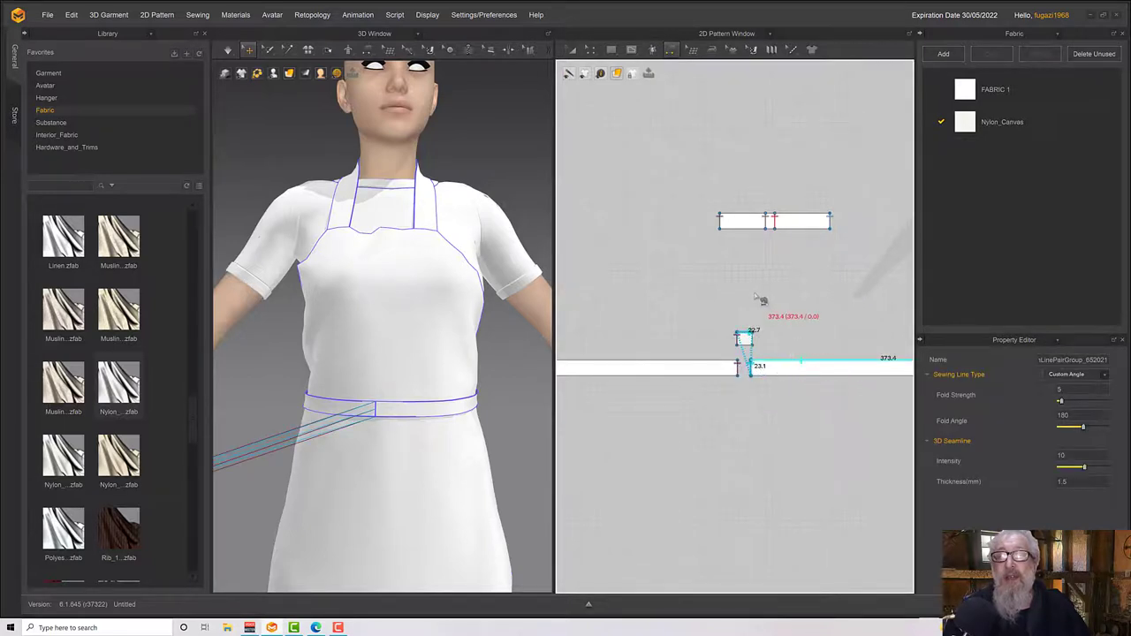
# Paste a copy of the small rectangle just above the original and enlarge the copy to about 31 by 26 mm
pyautogui.click(572, 51)
pyautogui.scroll(3, 685, 316)
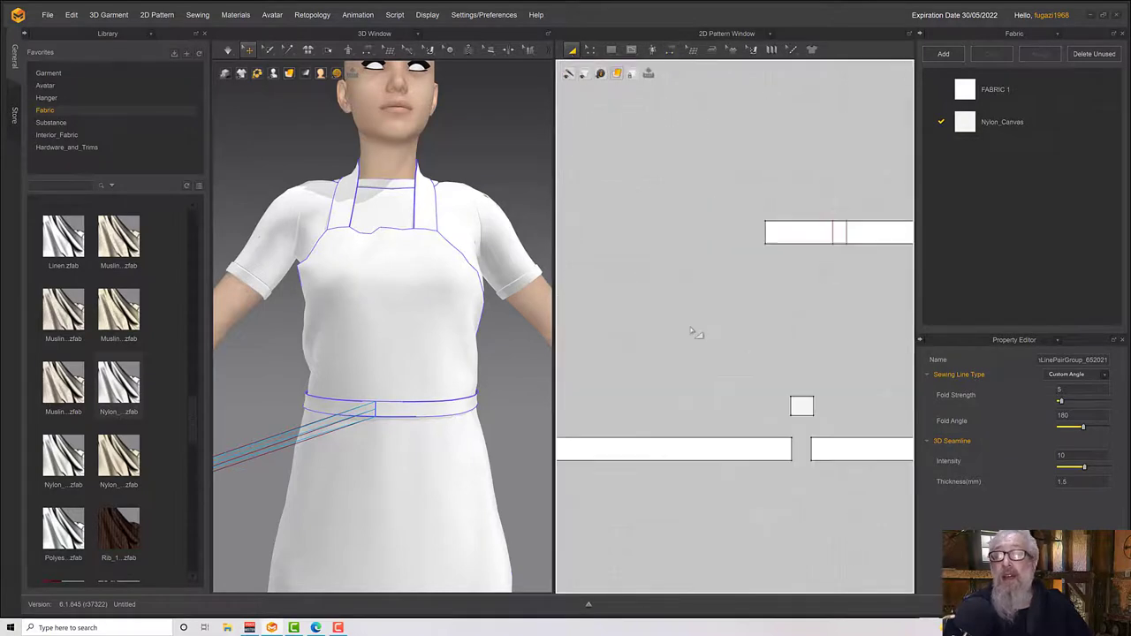
pyautogui.moveTo(724, 334); pyautogui.dragTo(771, 375)
pyautogui.rightClick(748, 350)
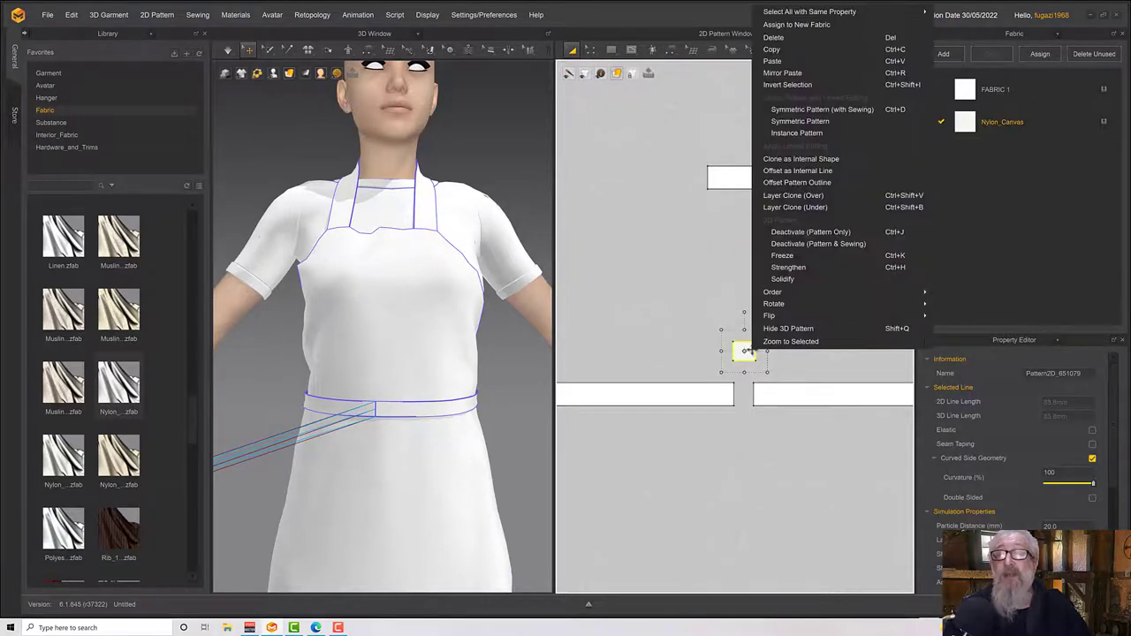
pyautogui.click(771, 50)
pyautogui.click(747, 219)
pyautogui.rightClick(745, 219)
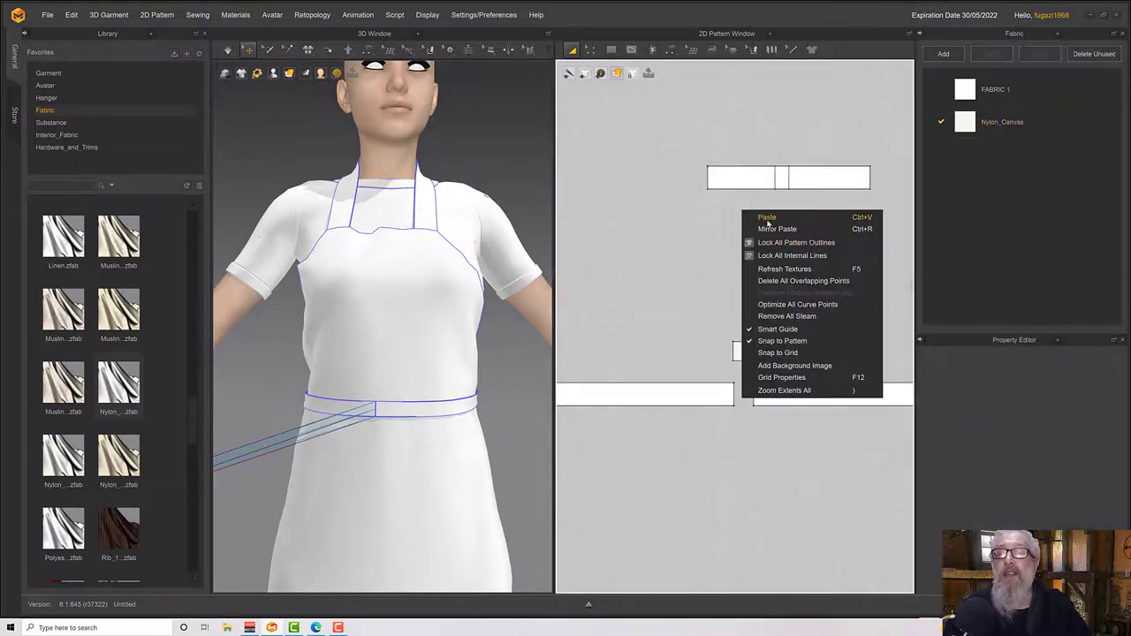
pyautogui.click(764, 223)
pyautogui.click(747, 309)
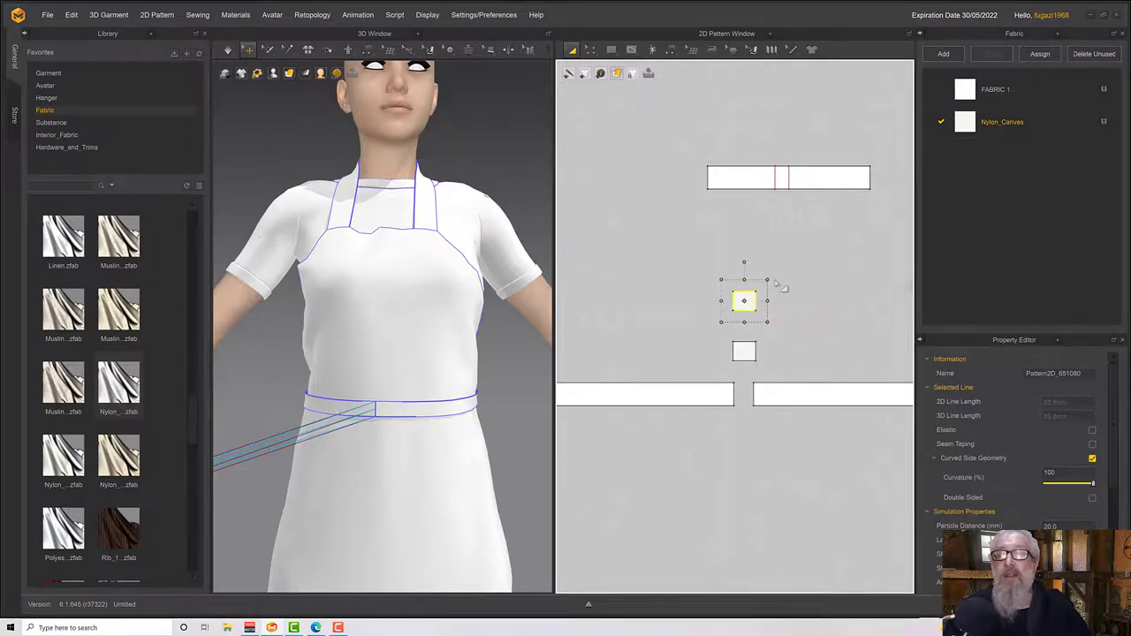
pyautogui.moveTo(774, 273); pyautogui.dragTo(776, 273)
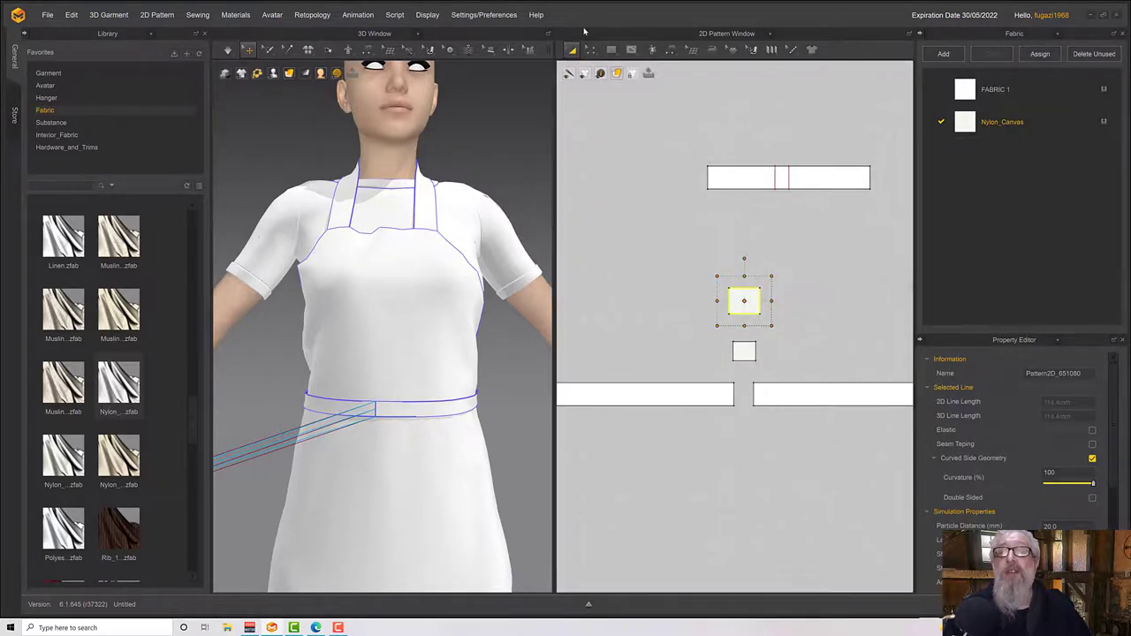
# Sew all four edges of the larger rectangle to the matching edges of the small rectangle using Segment Sewing
pyautogui.click(671, 50)
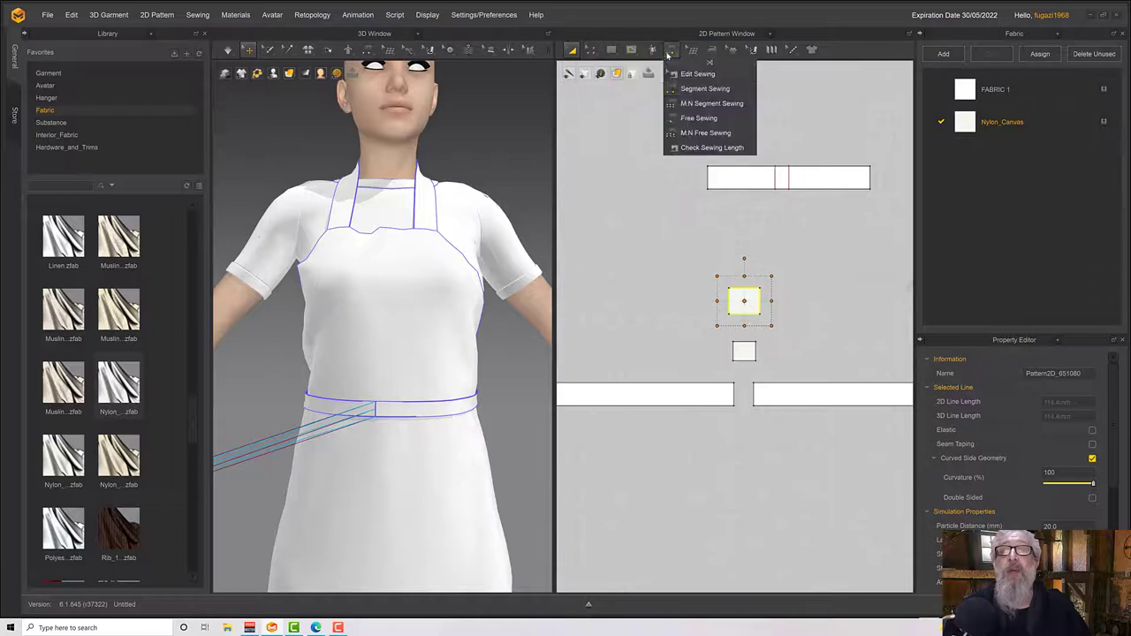
pyautogui.click(705, 89)
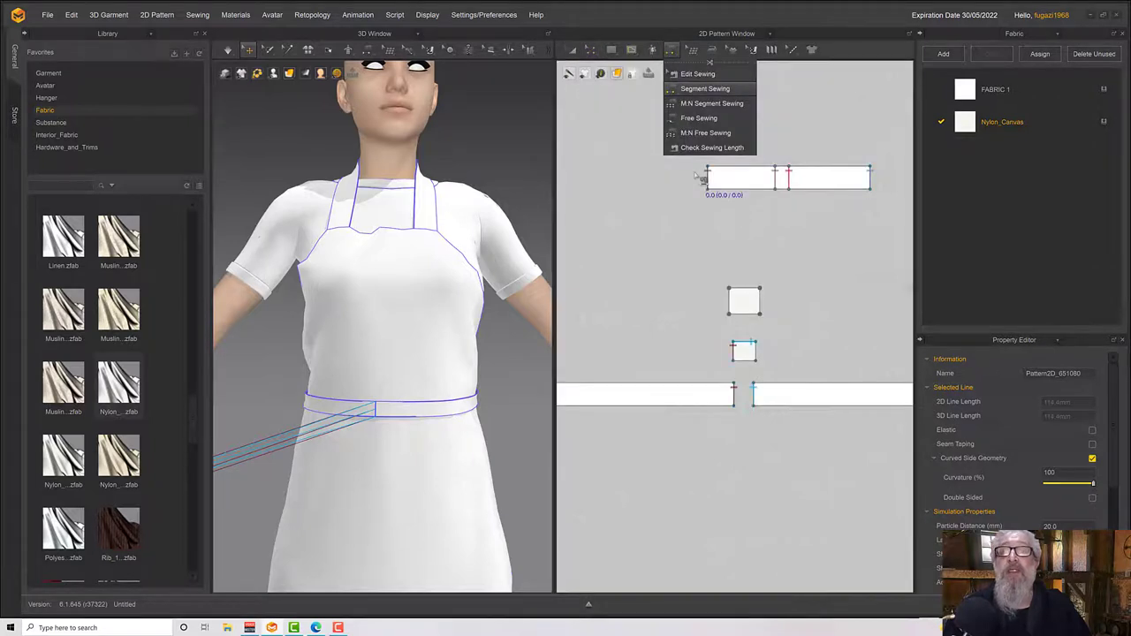
pyautogui.click(743, 313)
pyautogui.click(741, 362)
pyautogui.click(743, 288)
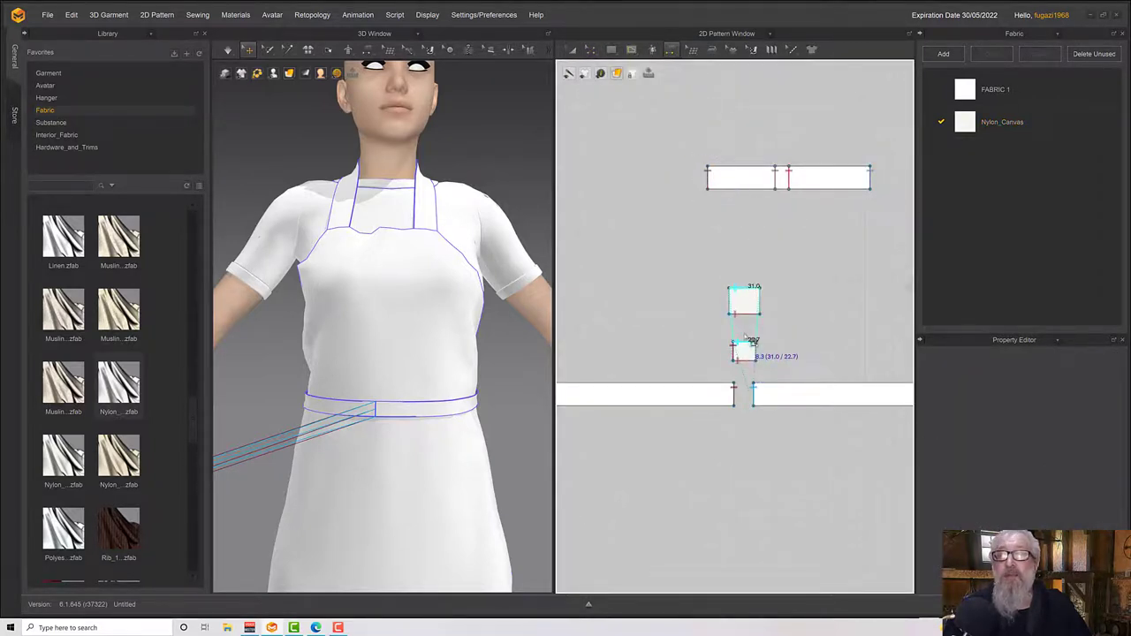
pyautogui.click(743, 341)
pyautogui.click(731, 302)
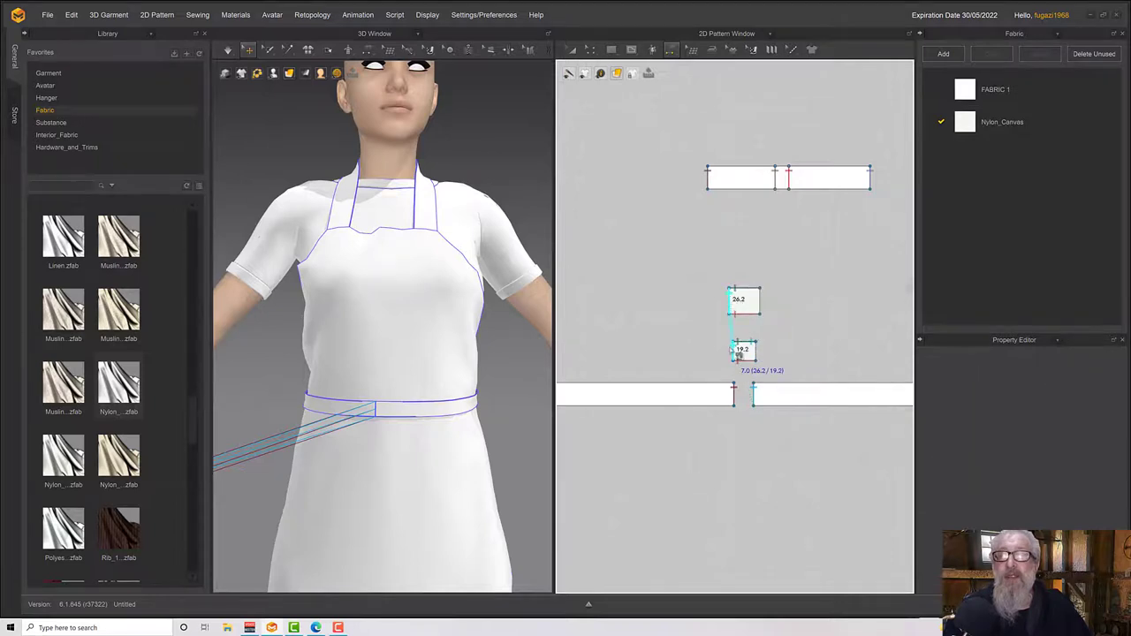
pyautogui.click(733, 351)
pyautogui.click(760, 306)
pyautogui.click(756, 354)
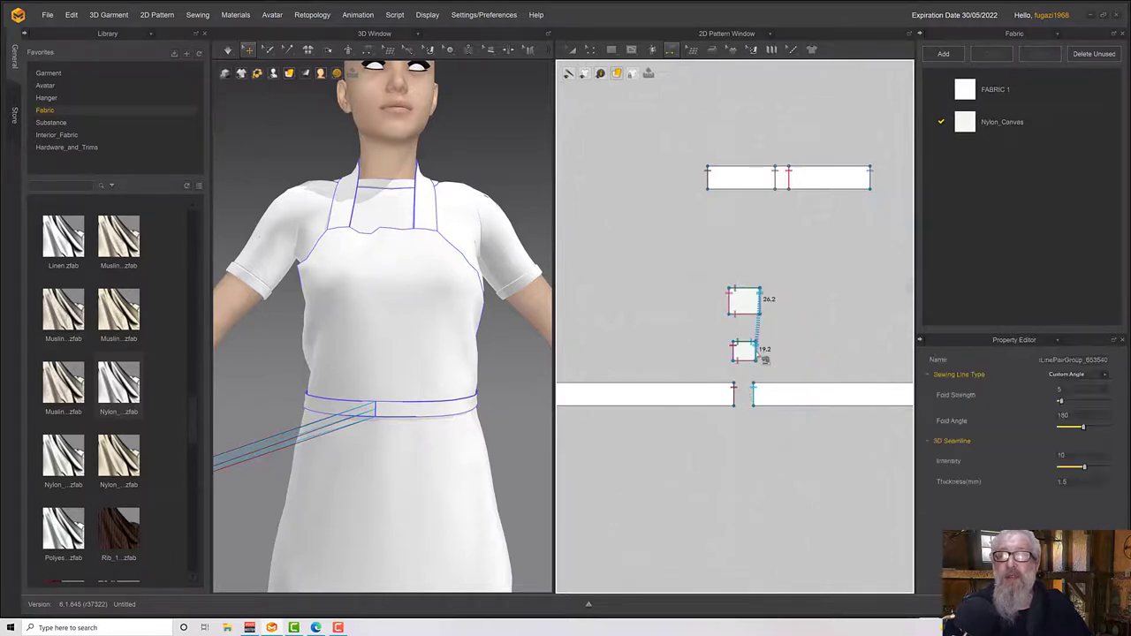
pyautogui.scroll(-5, 460, 451)
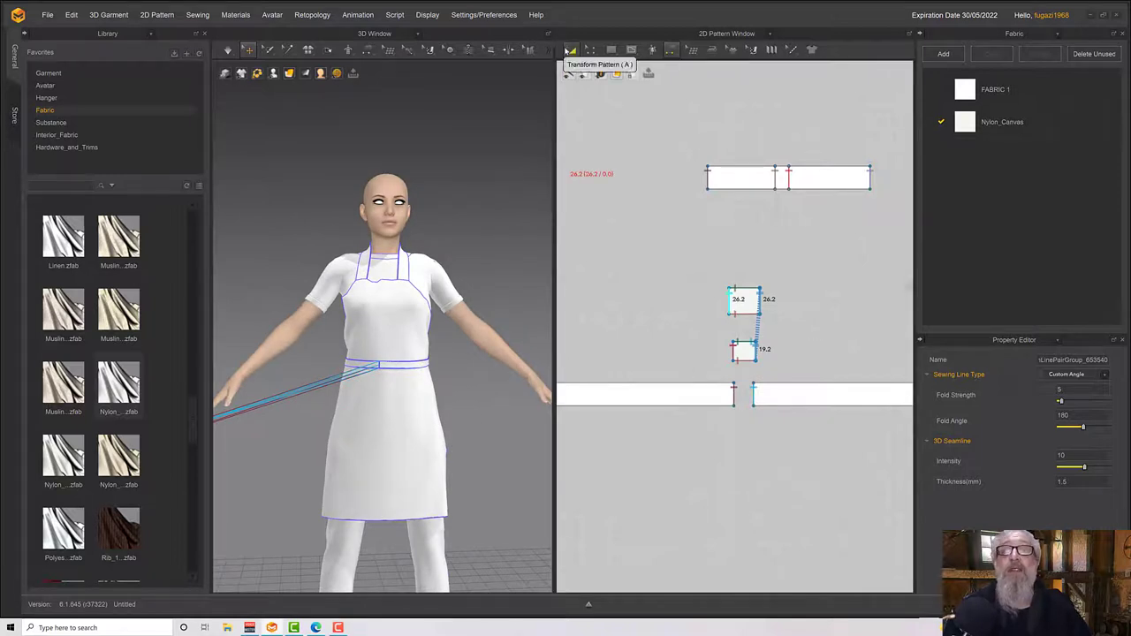
pyautogui.click(571, 49)
pyautogui.moveTo(442, 258); pyautogui.dragTo(303, 306, button='right')
pyautogui.scroll(3, 299, 304)
pyautogui.click(280, 294)
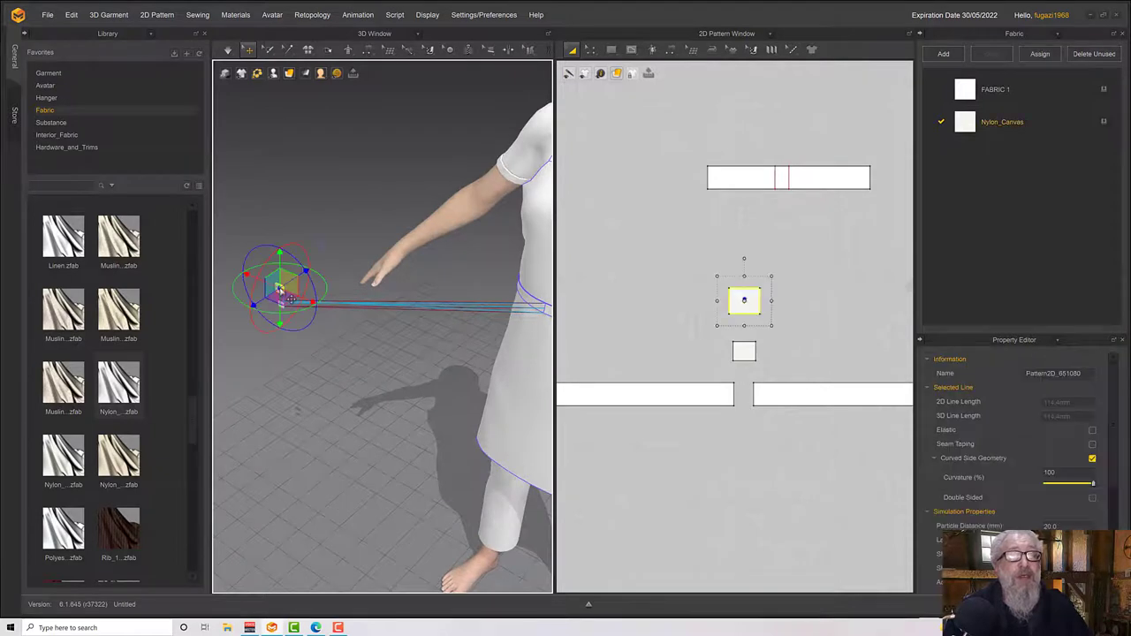
pyautogui.rightClick(280, 294)
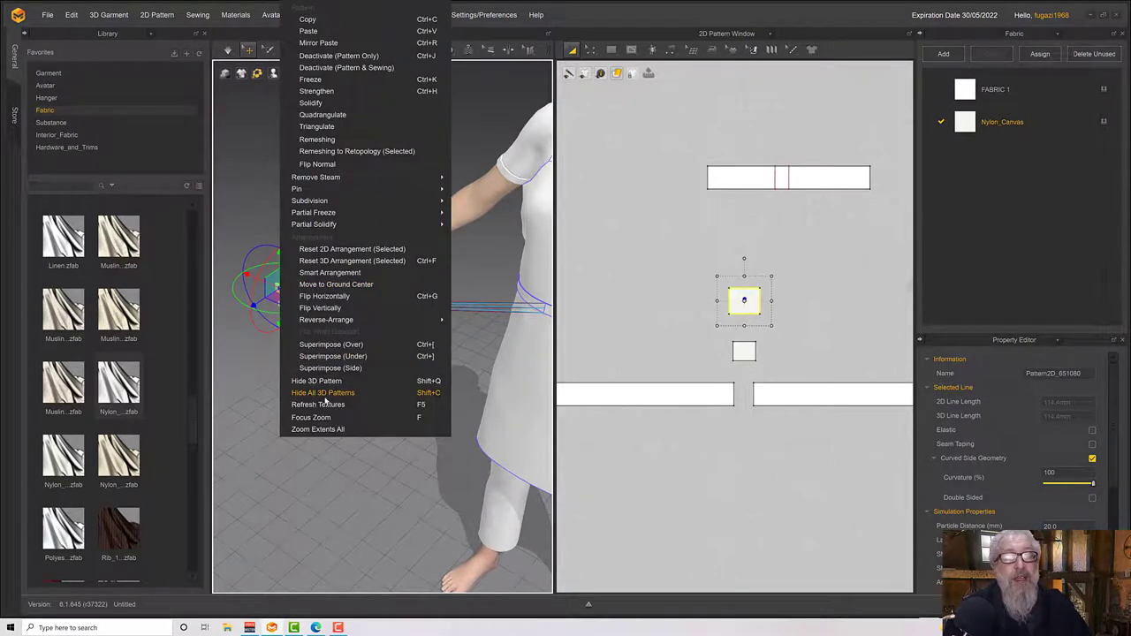
pyautogui.click(222, 354)
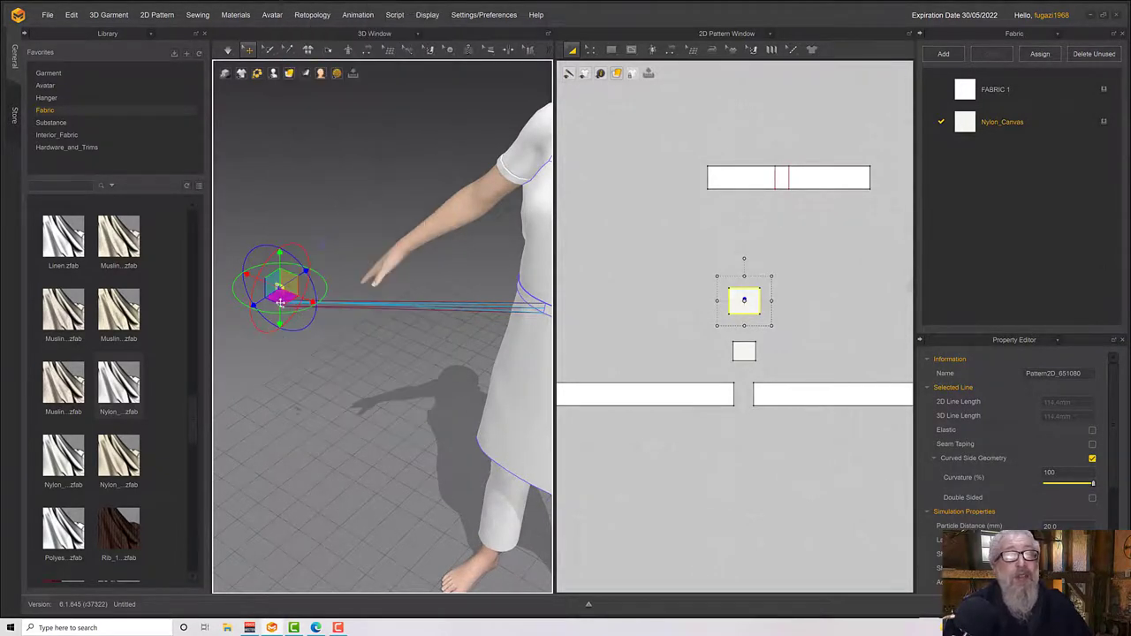
pyautogui.moveTo(303, 329); pyautogui.dragTo(282, 309, button='right')
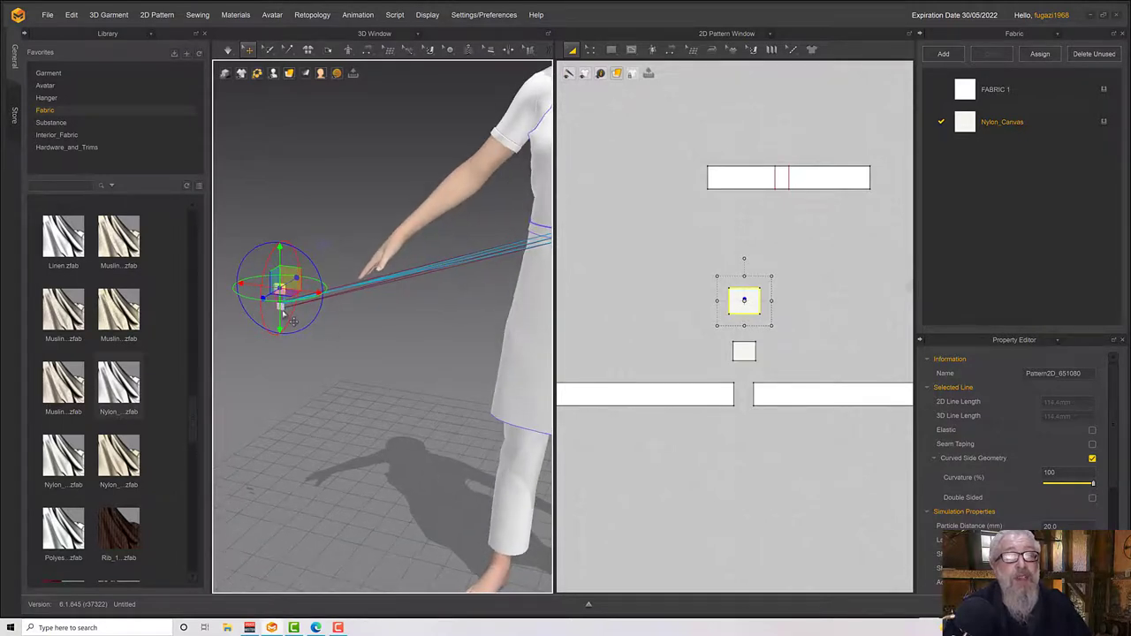
pyautogui.click(397, 339)
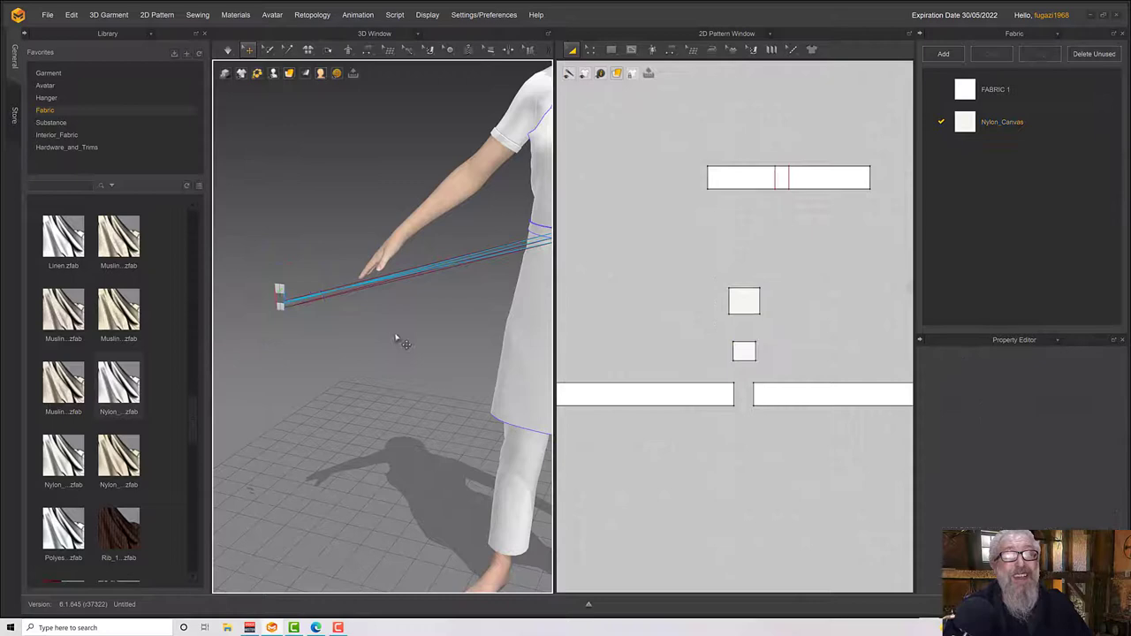
# Move the small rectangle in 3D to the front of the avatar's waist, where the two straps meet
pyautogui.click(292, 315)
pyautogui.moveTo(316, 319); pyautogui.dragTo(469, 329, button='right')
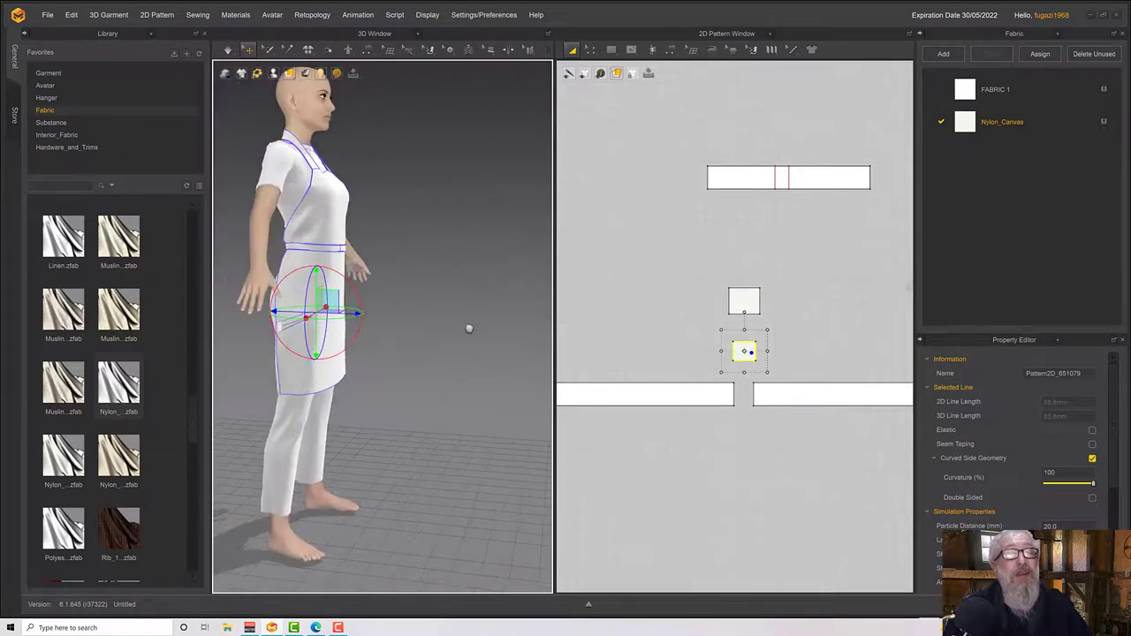
pyautogui.moveTo(338, 305); pyautogui.dragTo(366, 242)
# Place the larger rectangle over the small one at the waist in 3D using Superimpose (Over)
pyautogui.moveTo(361, 253); pyautogui.dragTo(322, 291, button='right')
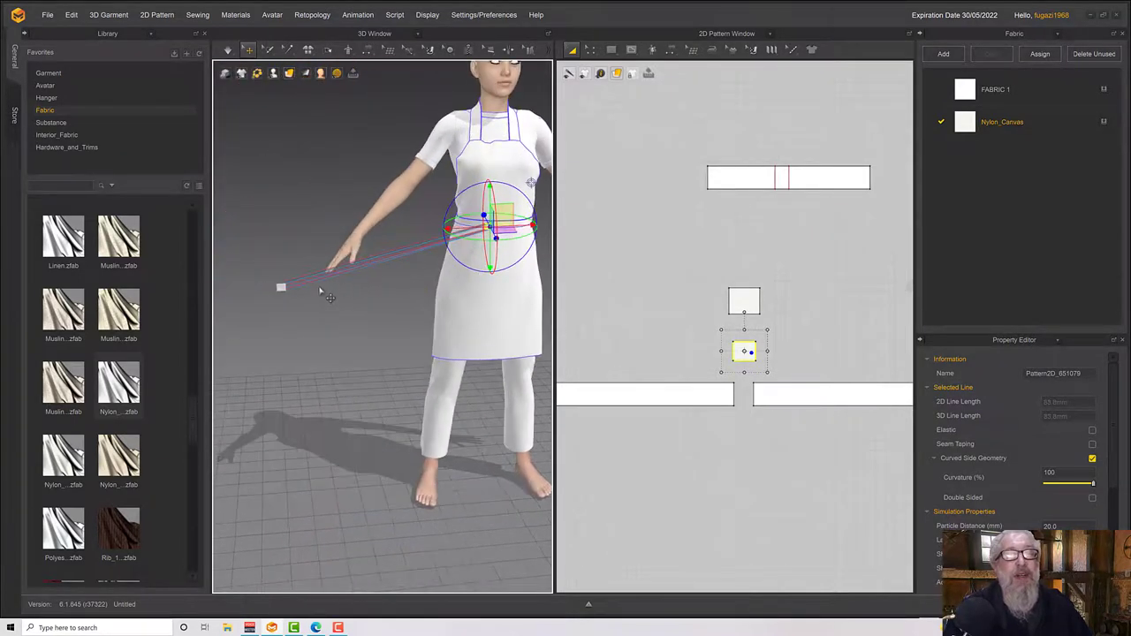
pyautogui.click(280, 293)
pyautogui.rightClick(284, 292)
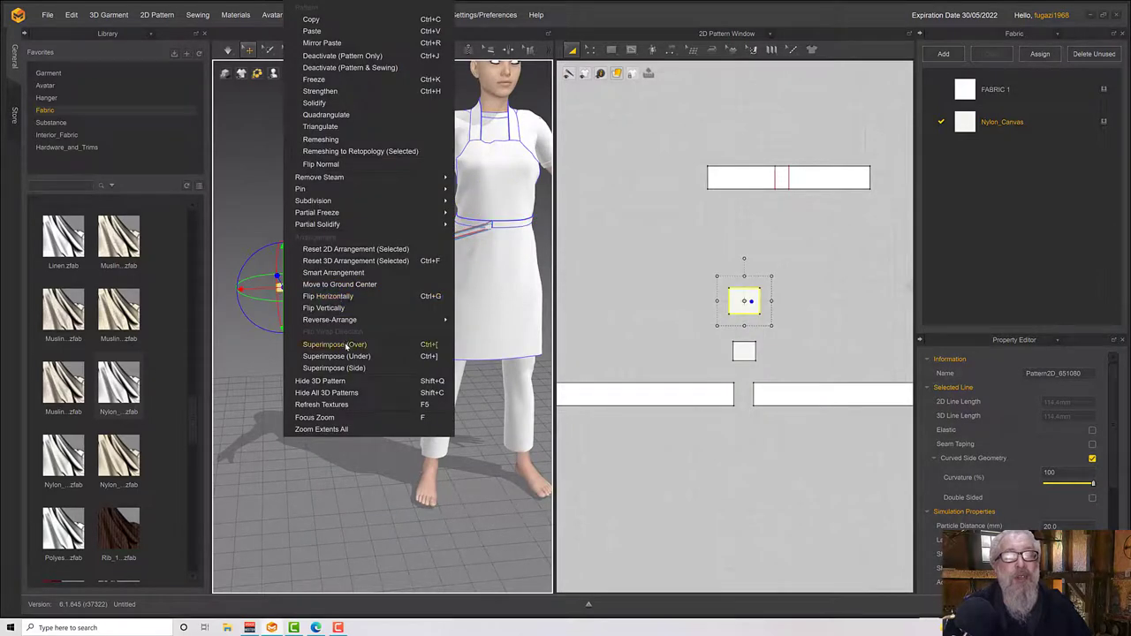
pyautogui.click(334, 345)
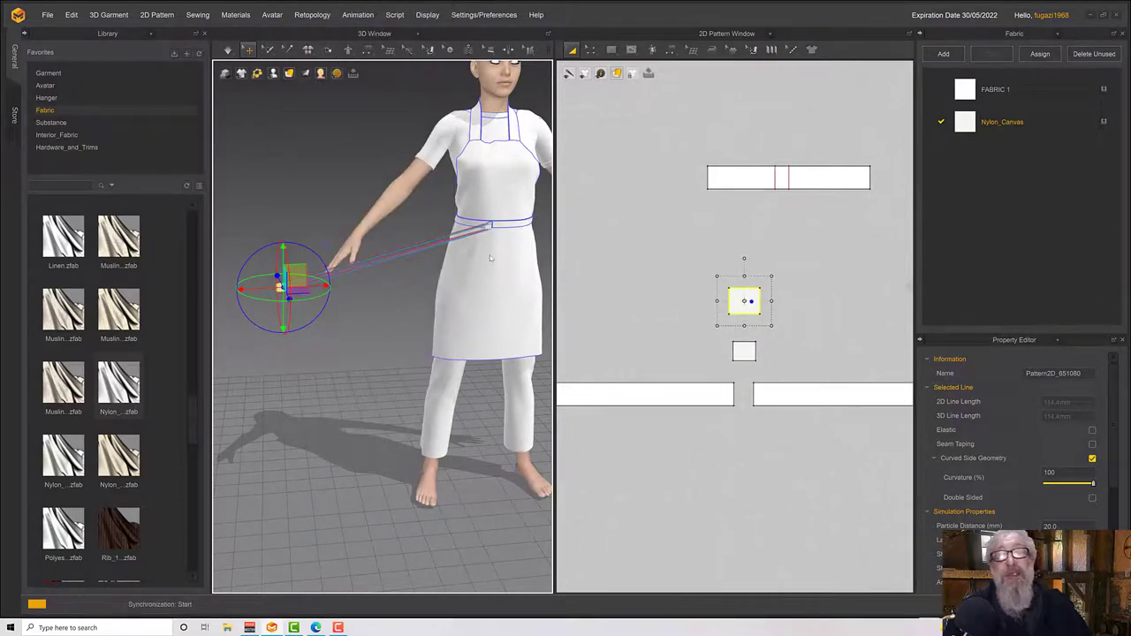
pyautogui.click(491, 258)
# Simulate the garment and adjust the layered rectangles and the adjoining strap at the front of the waist
pyautogui.scroll(5, 492, 260)
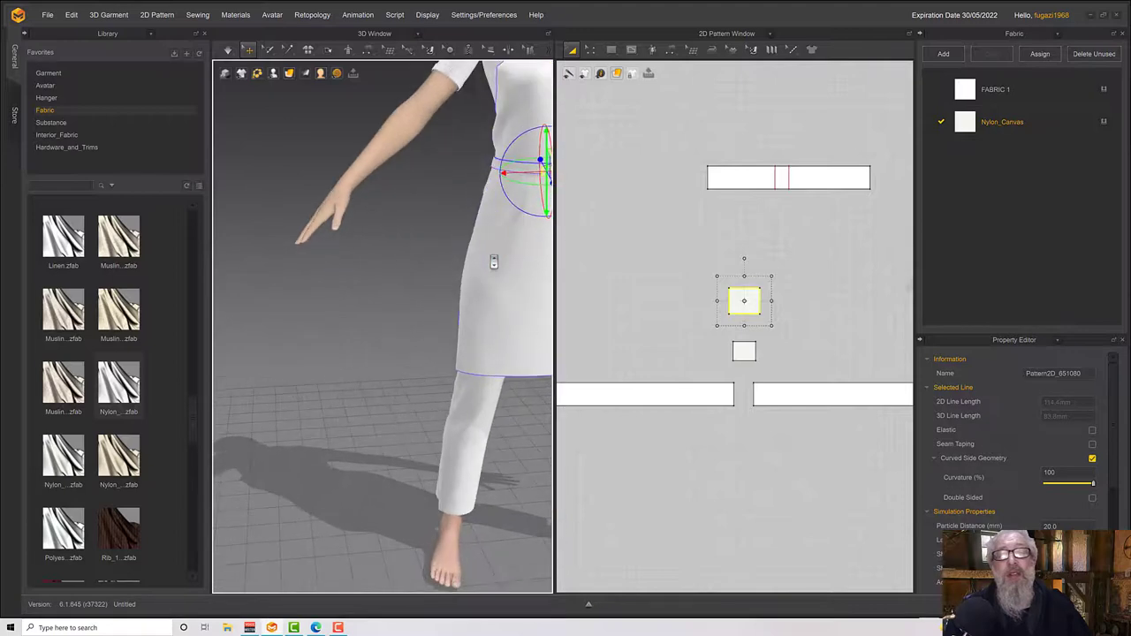
pyautogui.moveTo(494, 262); pyautogui.dragTo(296, 395, button='middle')
pyautogui.scroll(6, 296, 395)
pyautogui.moveTo(296, 395); pyautogui.dragTo(306, 378, button='right')
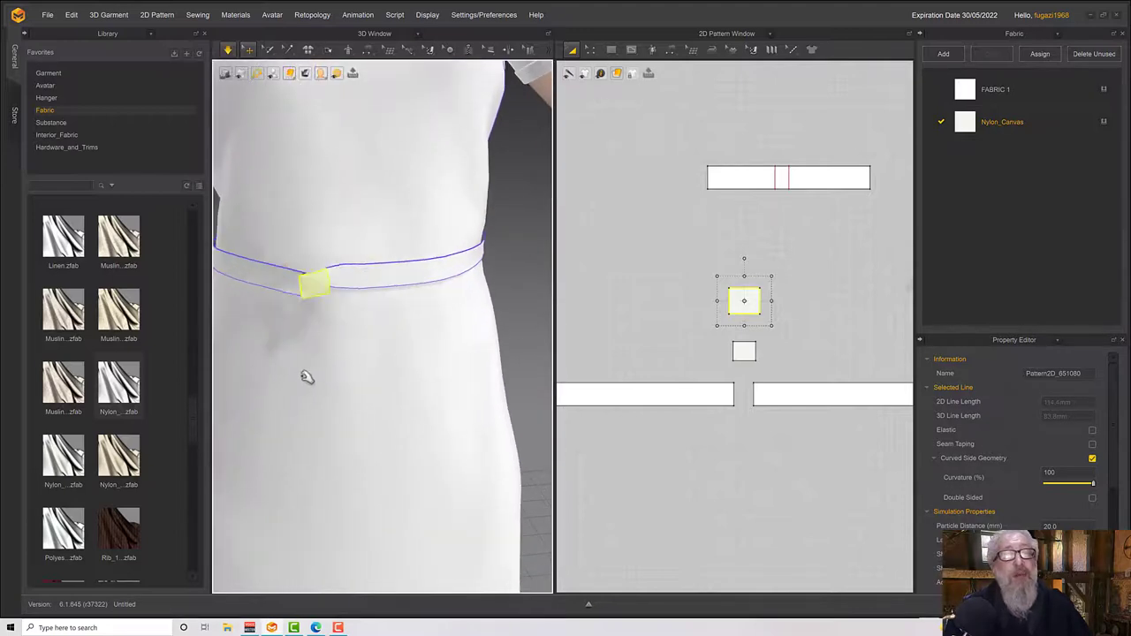
pyautogui.click(378, 274)
pyautogui.click(341, 330)
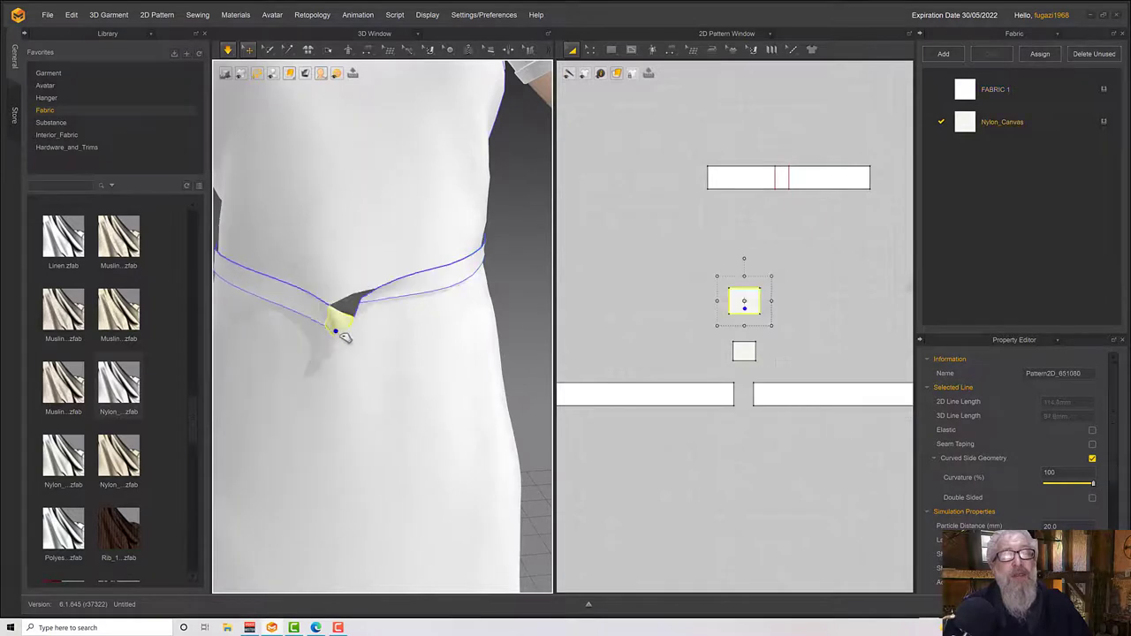
pyautogui.moveTo(359, 353); pyautogui.dragTo(345, 318, button='right')
pyautogui.click(378, 311)
pyautogui.scroll(3, 345, 318)
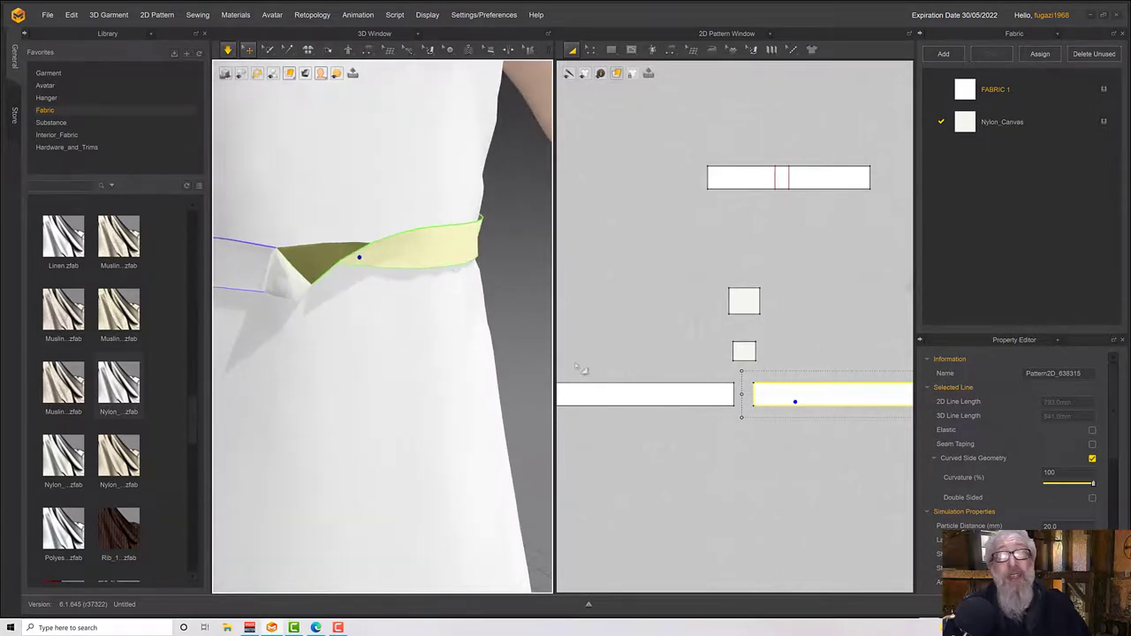
# Check the seams on the rectangles and strap ends, and hide the larger rectangle in 3D
pyautogui.click(671, 50)
pyautogui.click(697, 73)
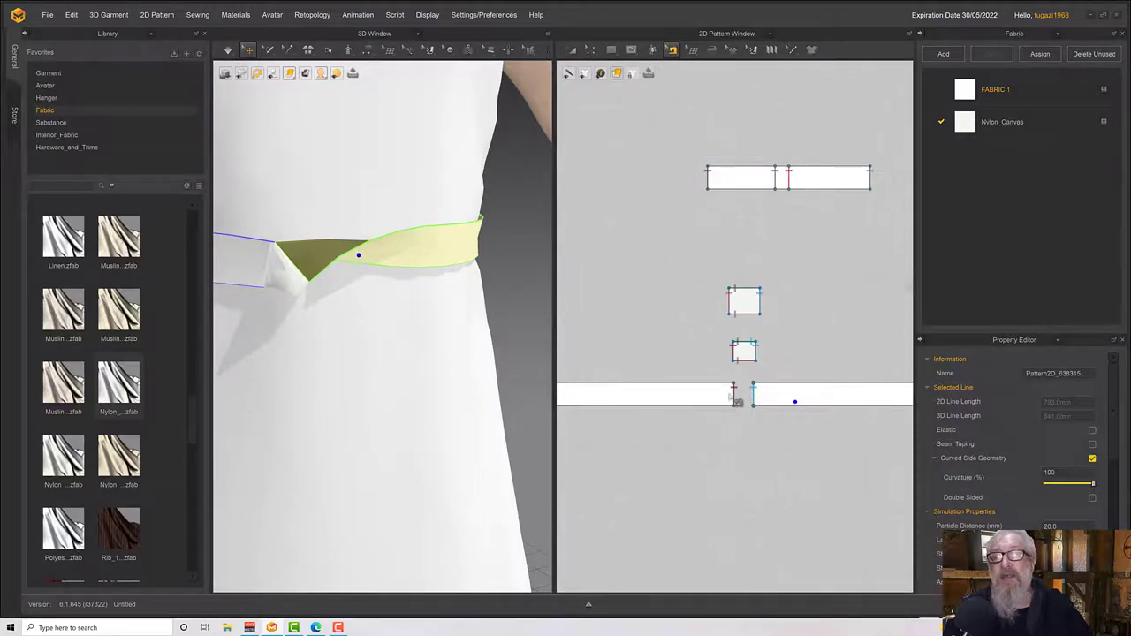
pyautogui.click(275, 280)
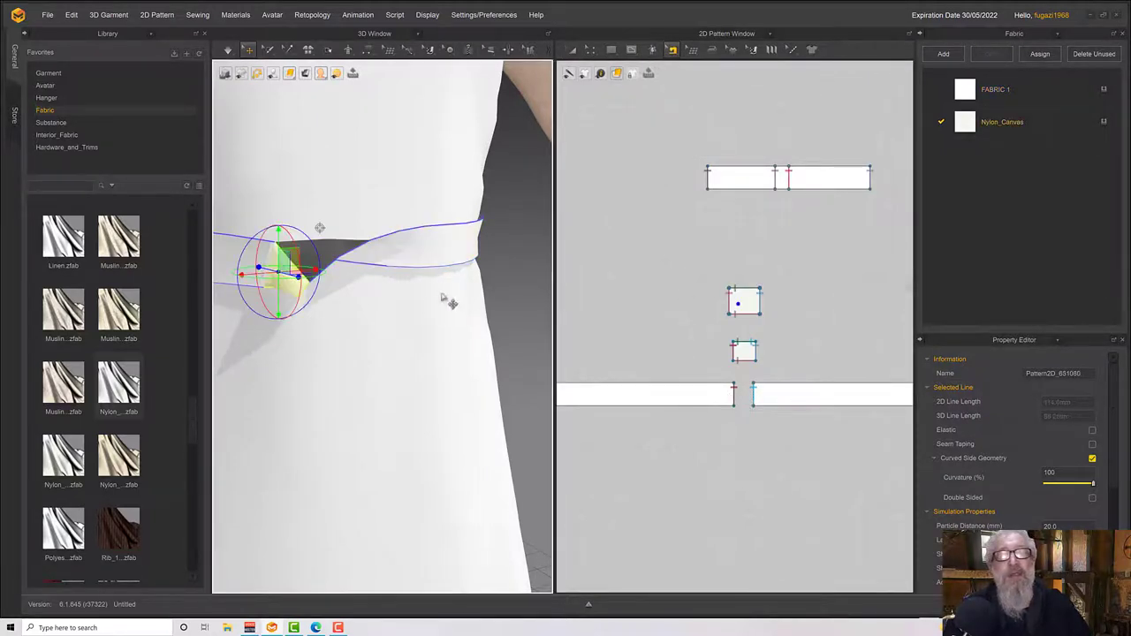
pyautogui.click(572, 49)
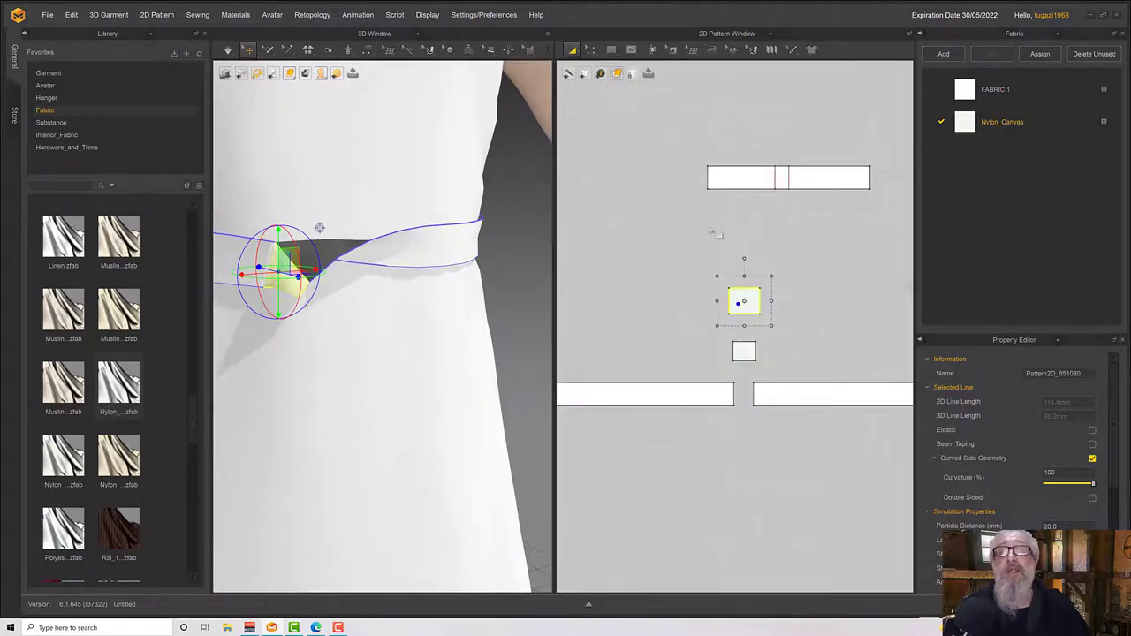
pyautogui.rightClick(287, 284)
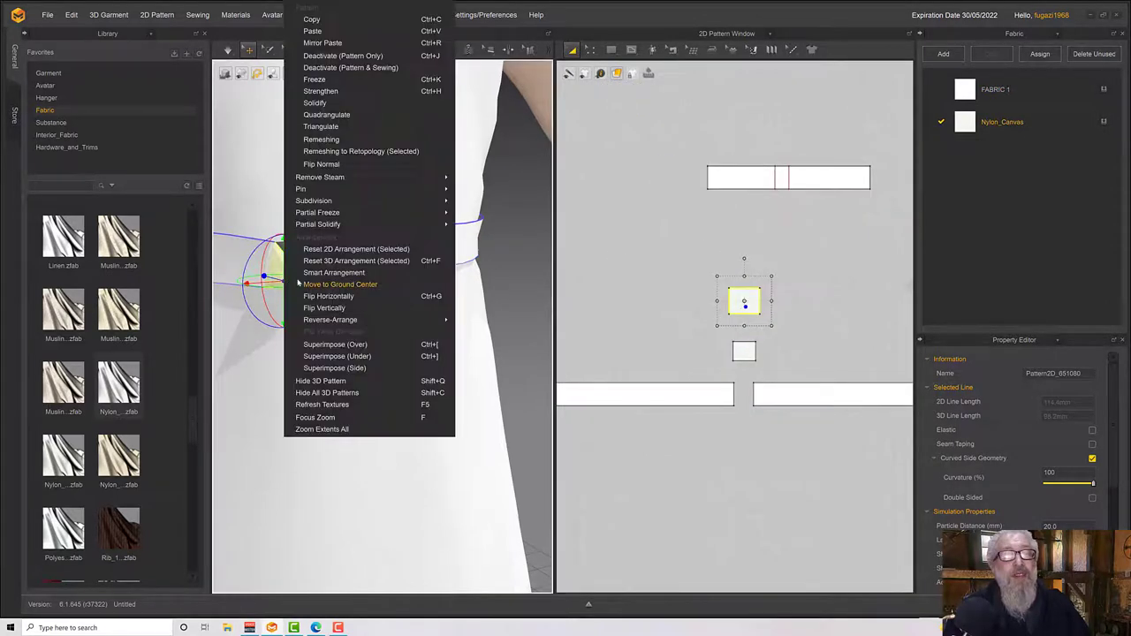
pyautogui.click(356, 385)
# Inspect the pieces at the knot and reset the small rectangle's 3D arrangement
pyautogui.click(297, 281)
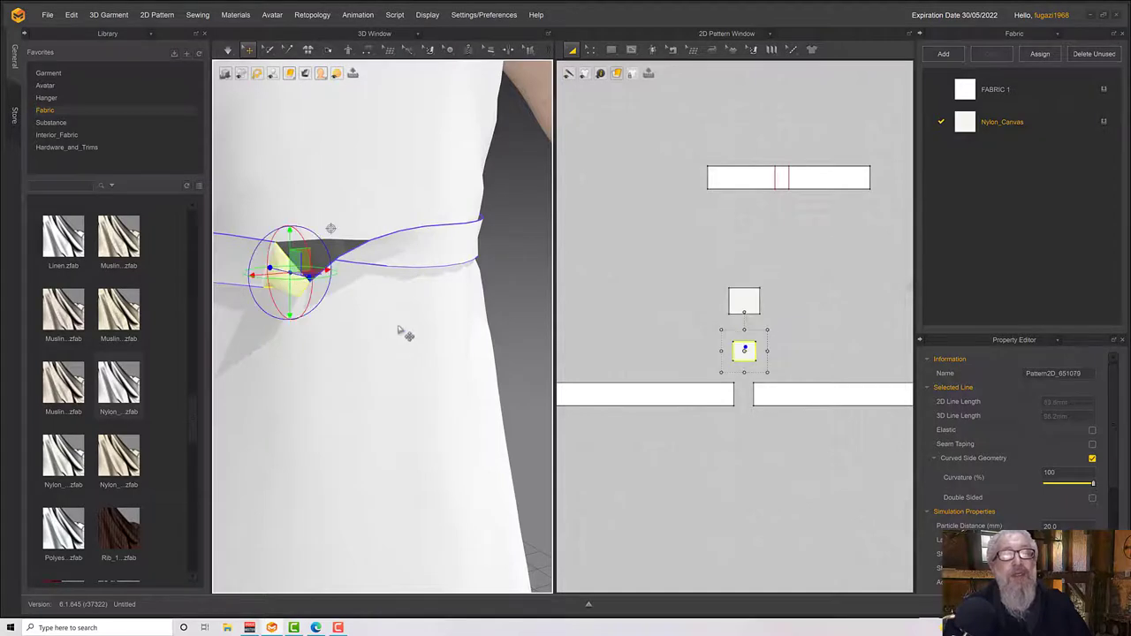
pyautogui.click(362, 254)
pyautogui.click(305, 262)
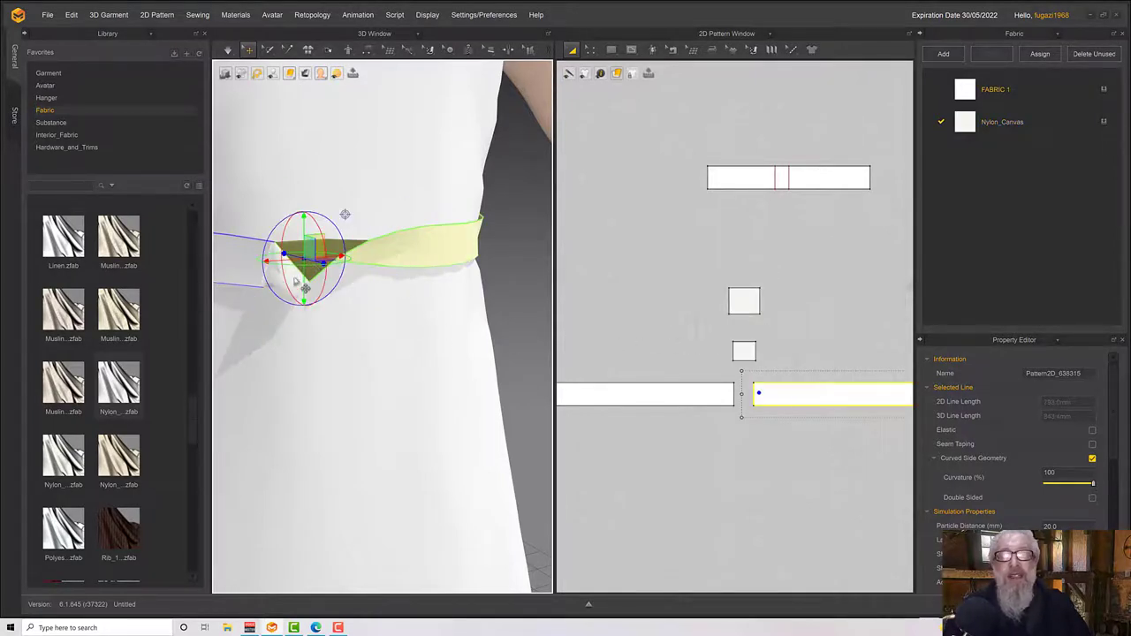
pyautogui.click(247, 275)
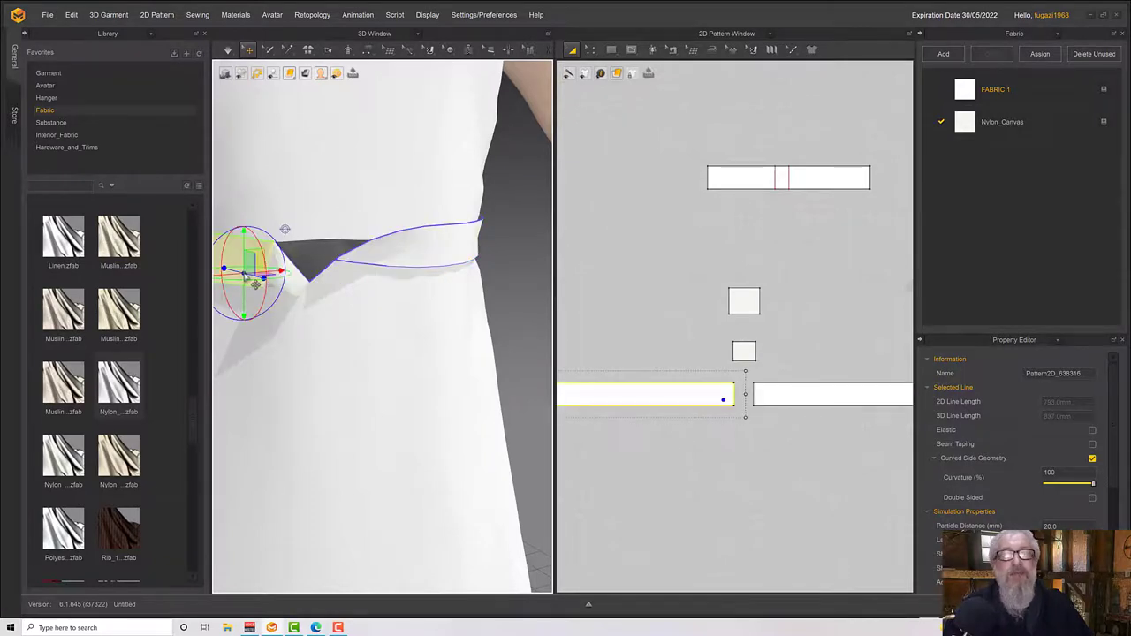
pyautogui.click(301, 286)
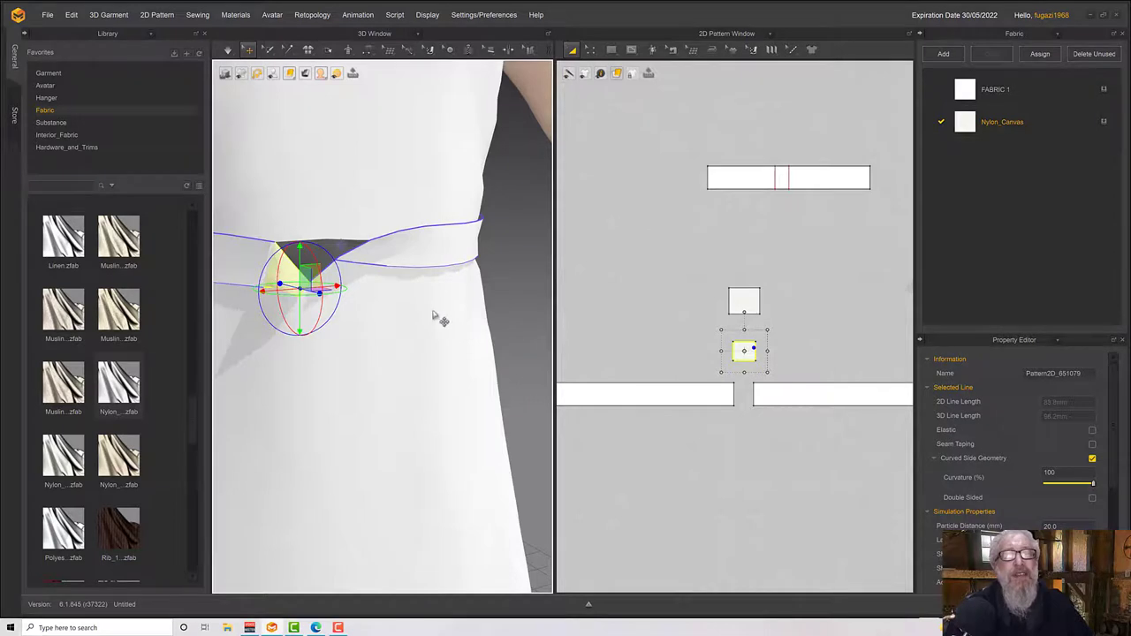
pyautogui.rightClick(282, 262)
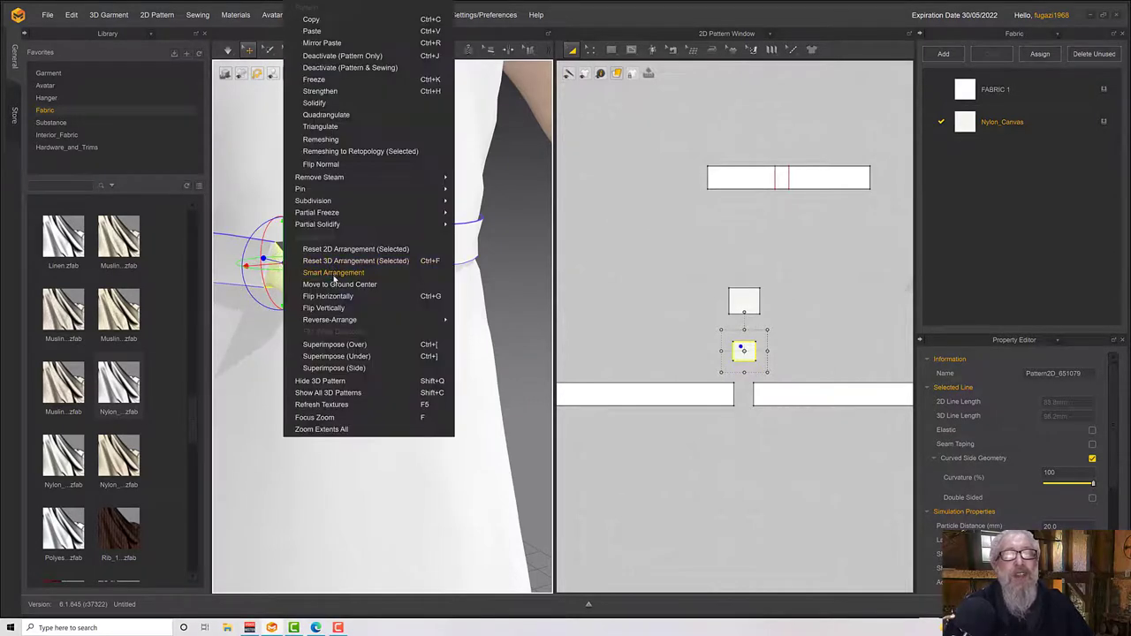
pyautogui.click(335, 261)
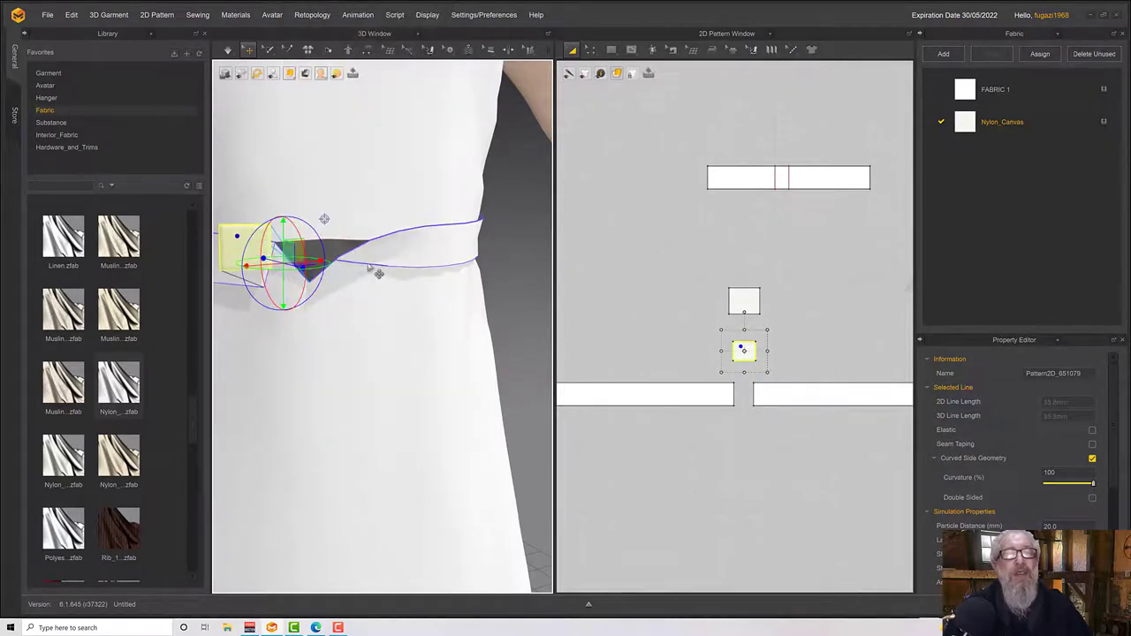
# Undo the recent changes back to the unsimulated state with the larger rectangle in front of the flat straps
pyautogui.press('space')
pyautogui.hotkey('ctrl', 'z')
pyautogui.hotkey('ctrl', 'z')
pyautogui.hotkey('ctrl', 'z')
pyautogui.hotkey('ctrl', 'z')
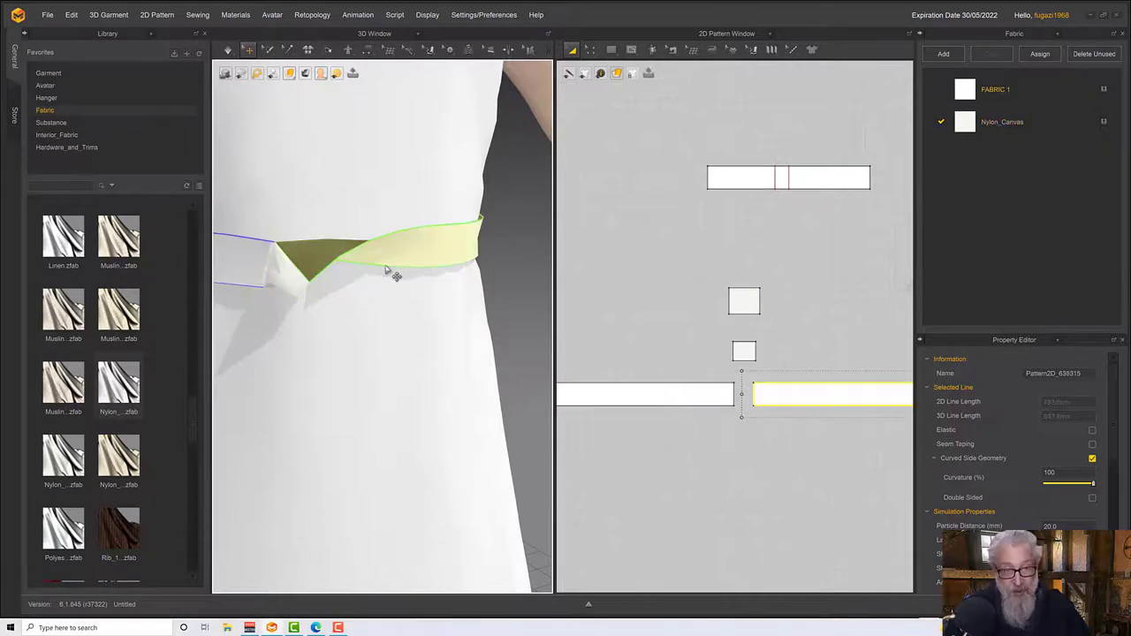
pyautogui.click(386, 270)
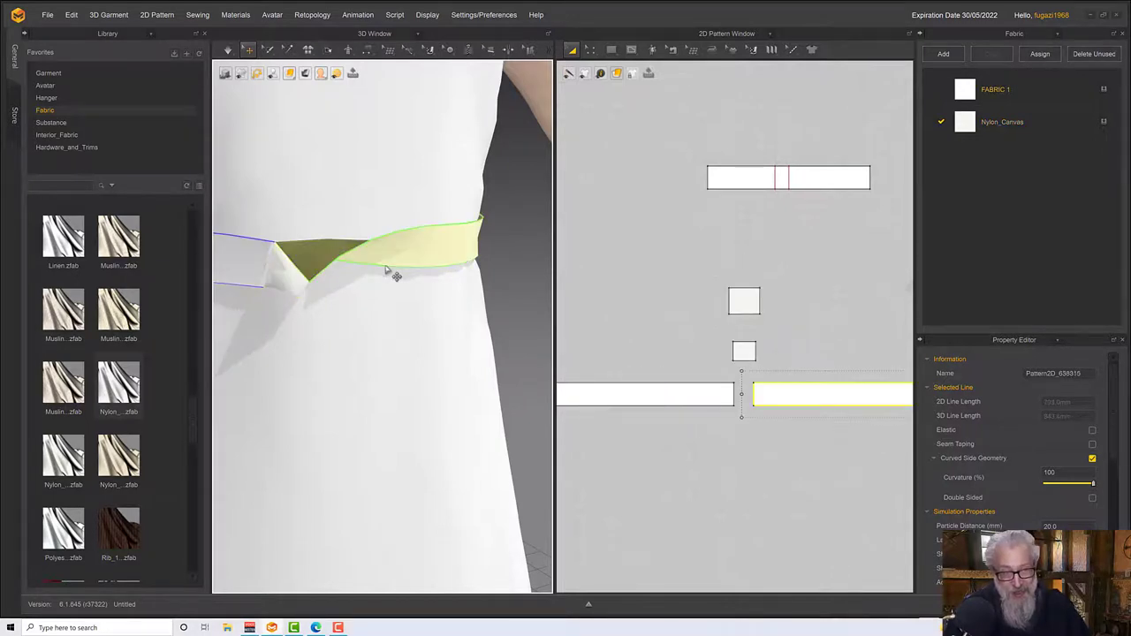
pyautogui.click(386, 271)
pyautogui.click(386, 271)
pyautogui.hotkey('ctrl', 'z')
pyautogui.hotkey('ctrl', 'z')
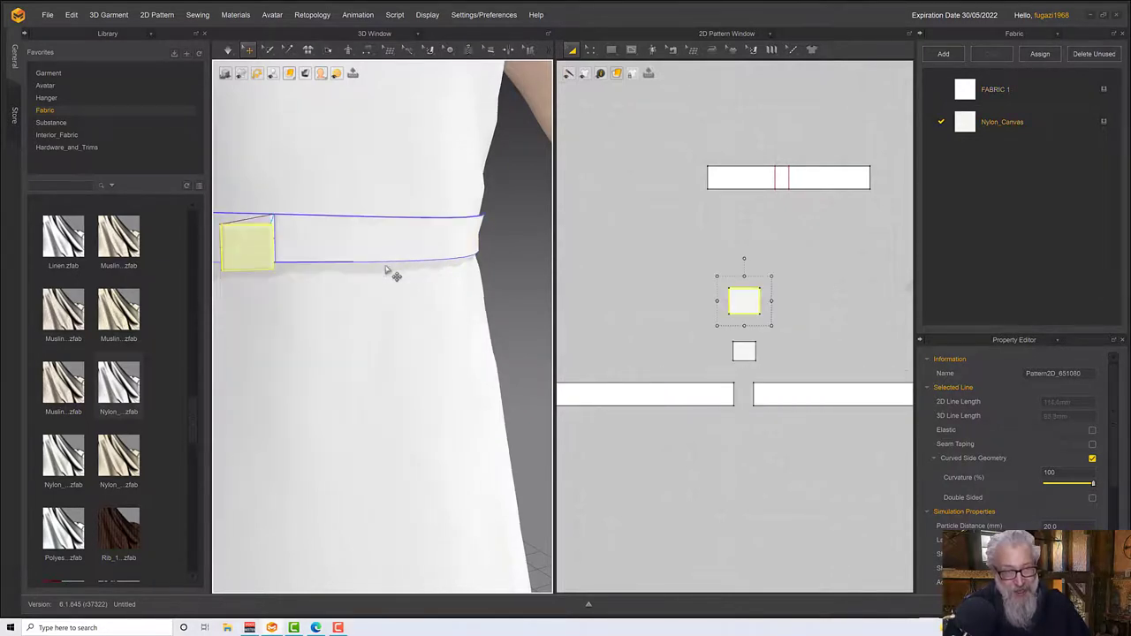
# Deactivate the larger rectangle together with its sewing and hide it in 3D
pyautogui.moveTo(386, 270); pyautogui.dragTo(484, 379, button='middle')
pyautogui.click(426, 332)
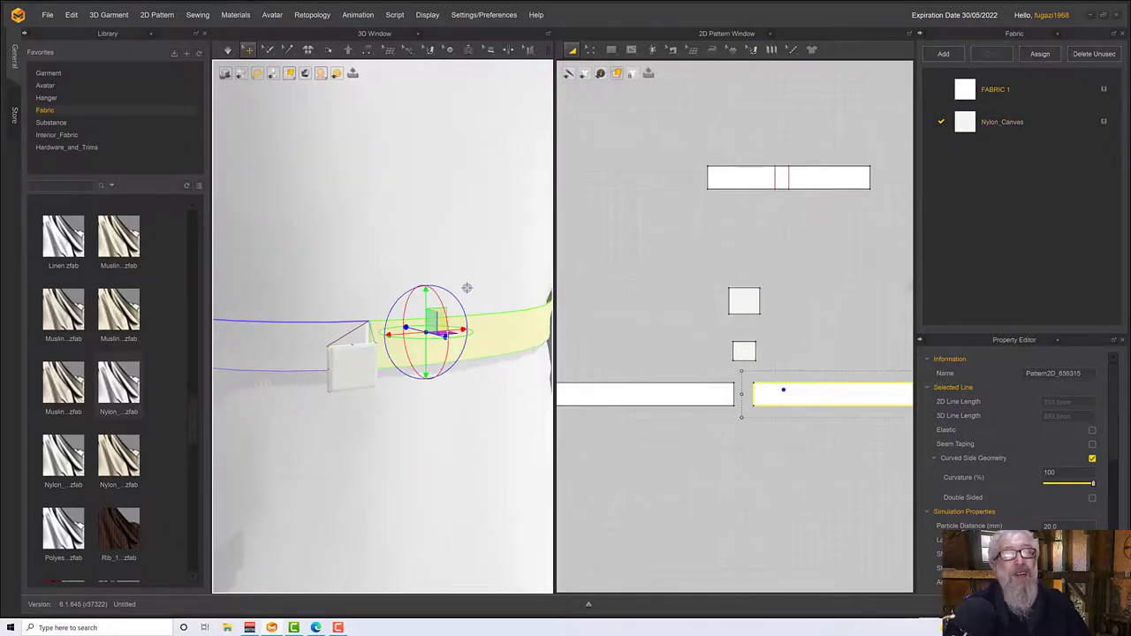
pyautogui.moveTo(447, 338); pyautogui.dragTo(438, 363, button='right')
pyautogui.click(342, 409)
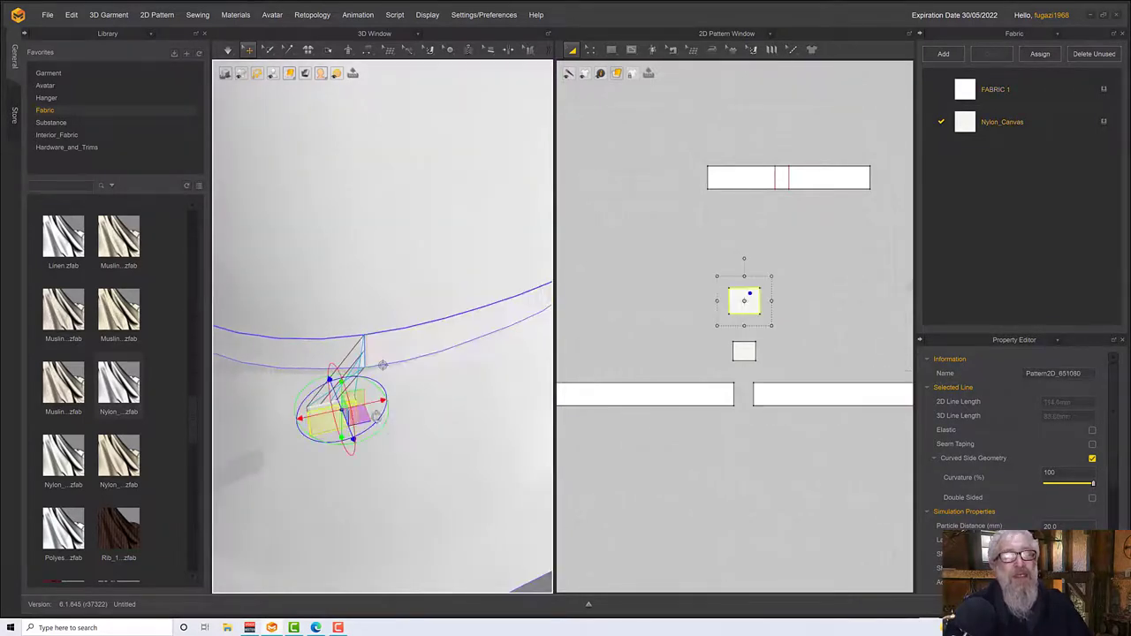
pyautogui.moveTo(416, 413)
pyautogui.mouseDown(button='right')
pyautogui.moveTo(397, 408)
pyautogui.moveTo(418, 413)
pyautogui.mouseUp(button='right')
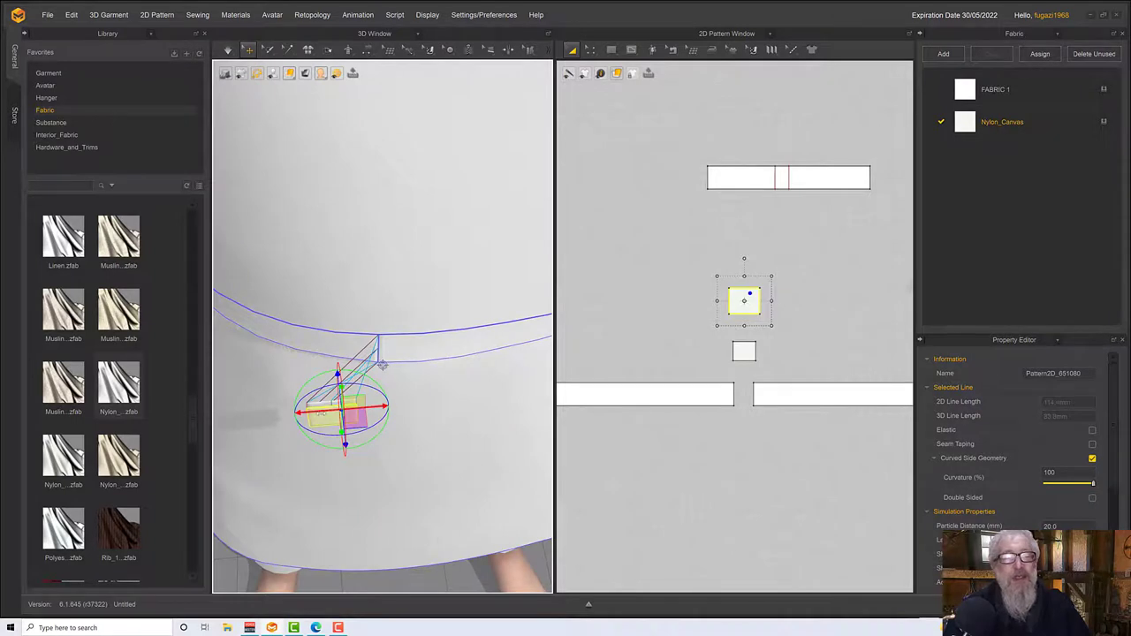
pyautogui.rightClick(323, 416)
pyautogui.click(384, 70)
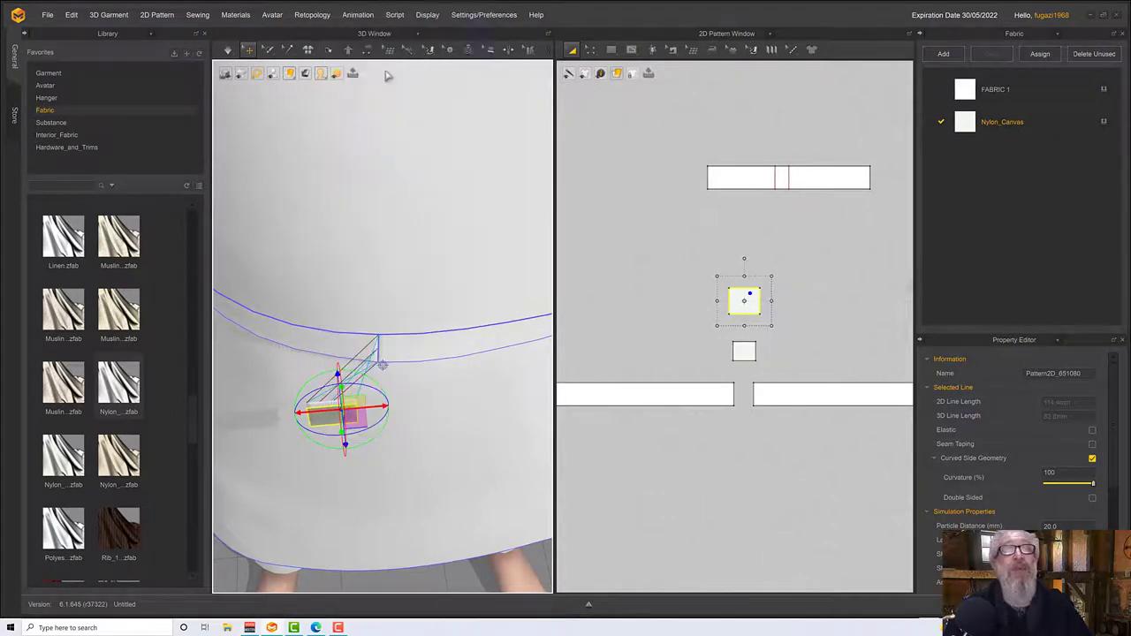
pyautogui.rightClick(324, 421)
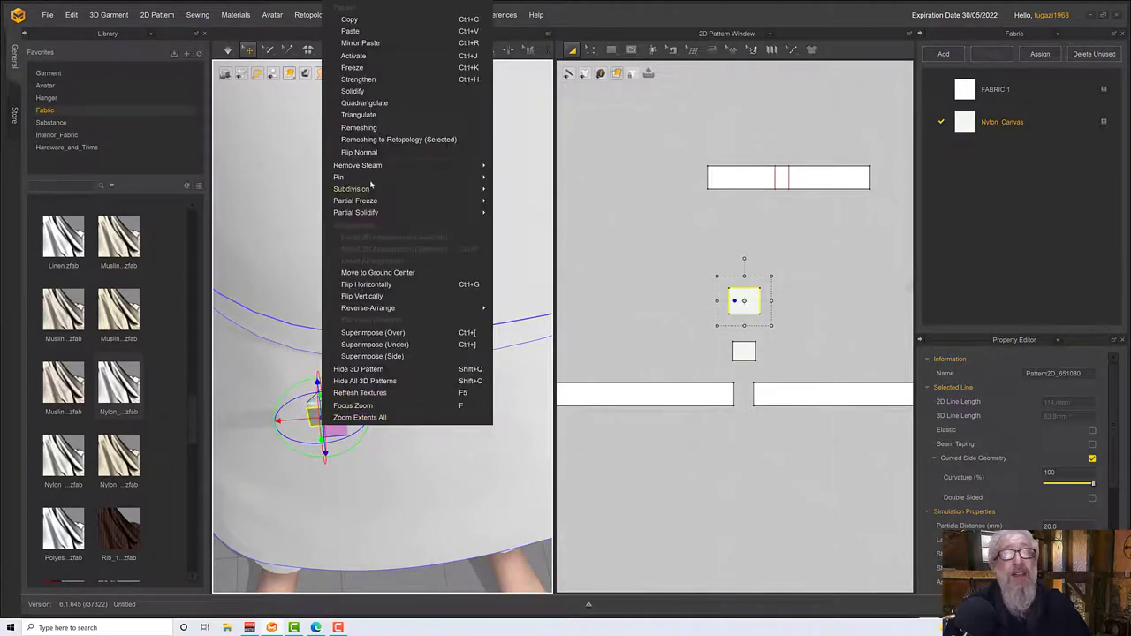
pyautogui.click(382, 368)
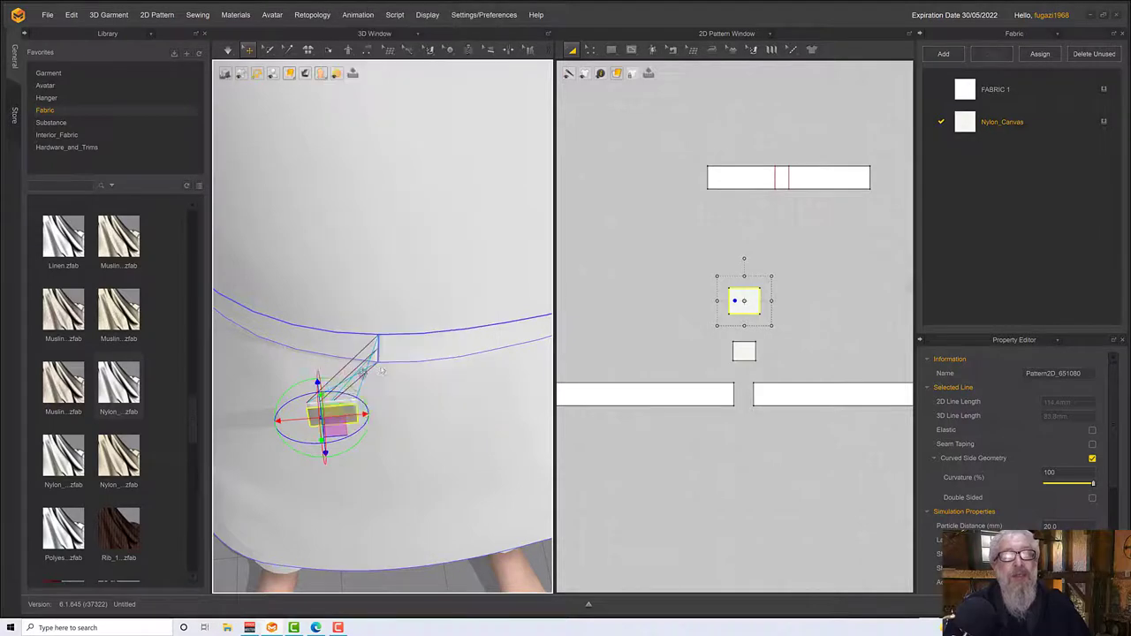
# Move the small rectangle in 3D beneath the point where the two strap ends meet at the waist
pyautogui.click(351, 415)
pyautogui.moveTo(352, 409); pyautogui.dragTo(402, 395)
pyautogui.moveTo(491, 389); pyautogui.dragTo(439, 418, button='right')
# Reset the 3D arrangement of both waist straps together
pyautogui.click(452, 402)
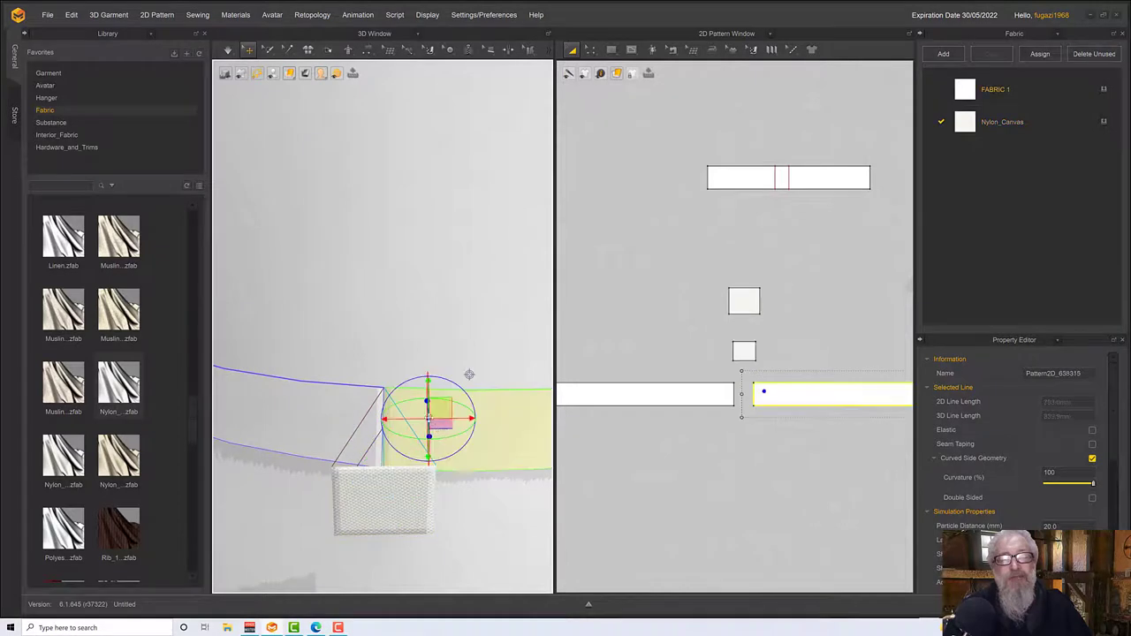
pyautogui.keyDown('shift'); pyautogui.click(346, 410); pyautogui.keyUp('shift')
pyautogui.rightClick(344, 407)
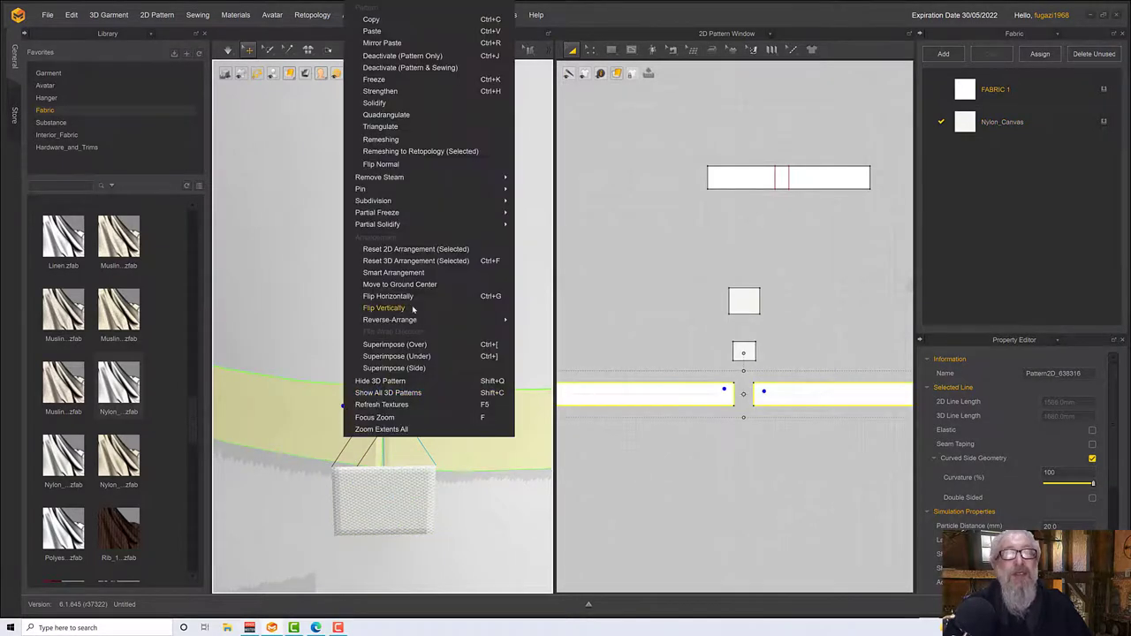
pyautogui.click(411, 262)
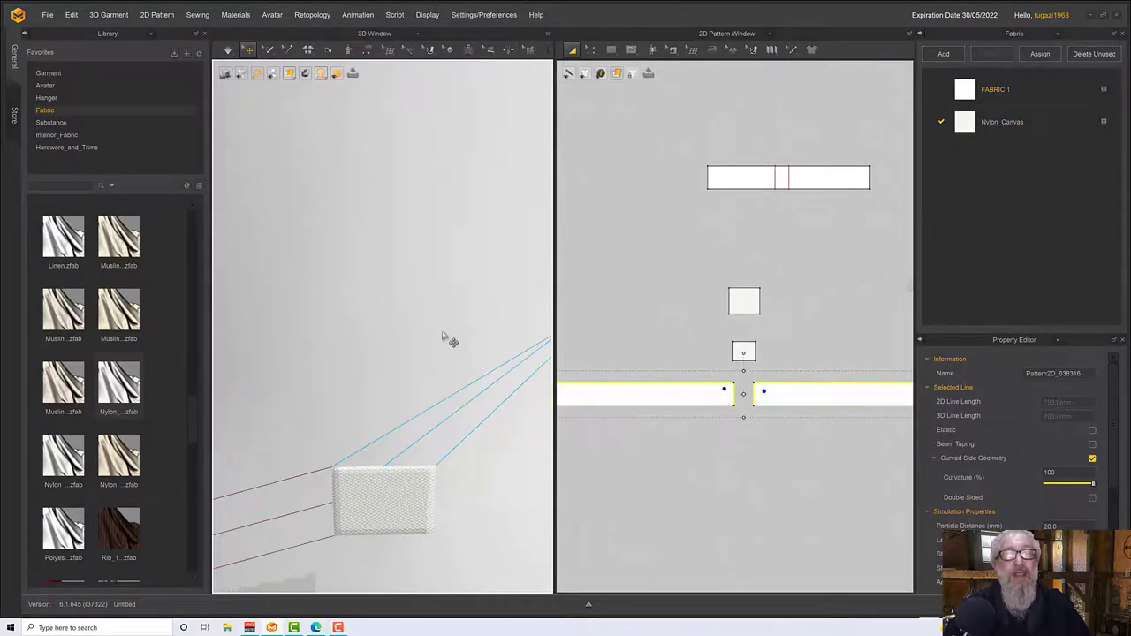
pyautogui.scroll(-8, 448, 336)
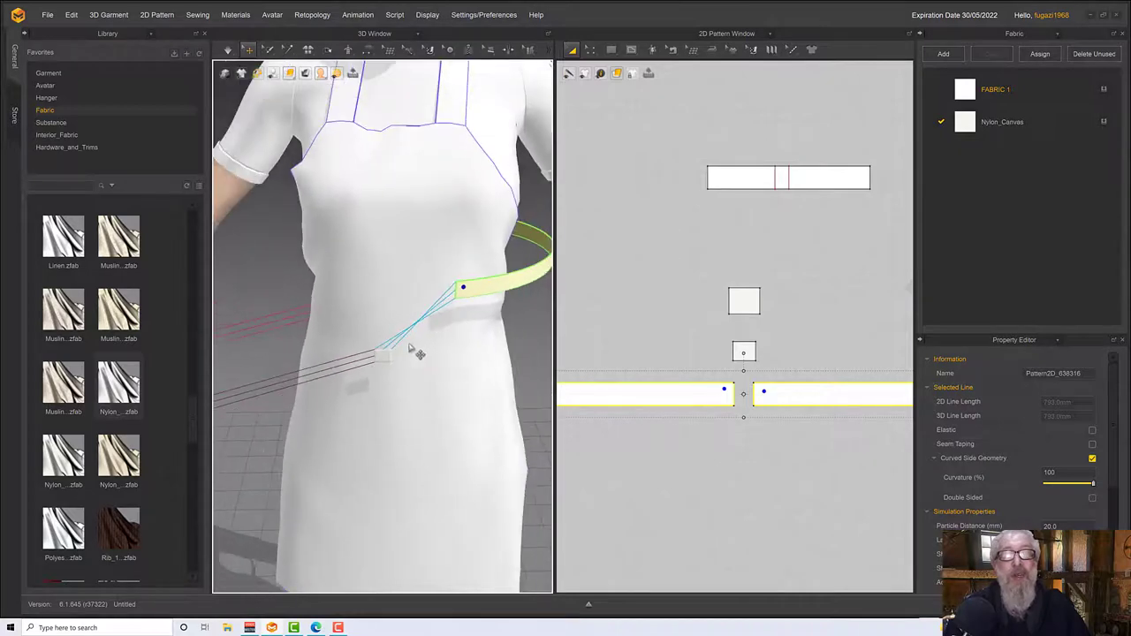
pyautogui.moveTo(411, 351)
pyautogui.mouseDown(button='right')
pyautogui.moveTo(381, 313)
pyautogui.moveTo(404, 345)
pyautogui.mouseUp(button='right')
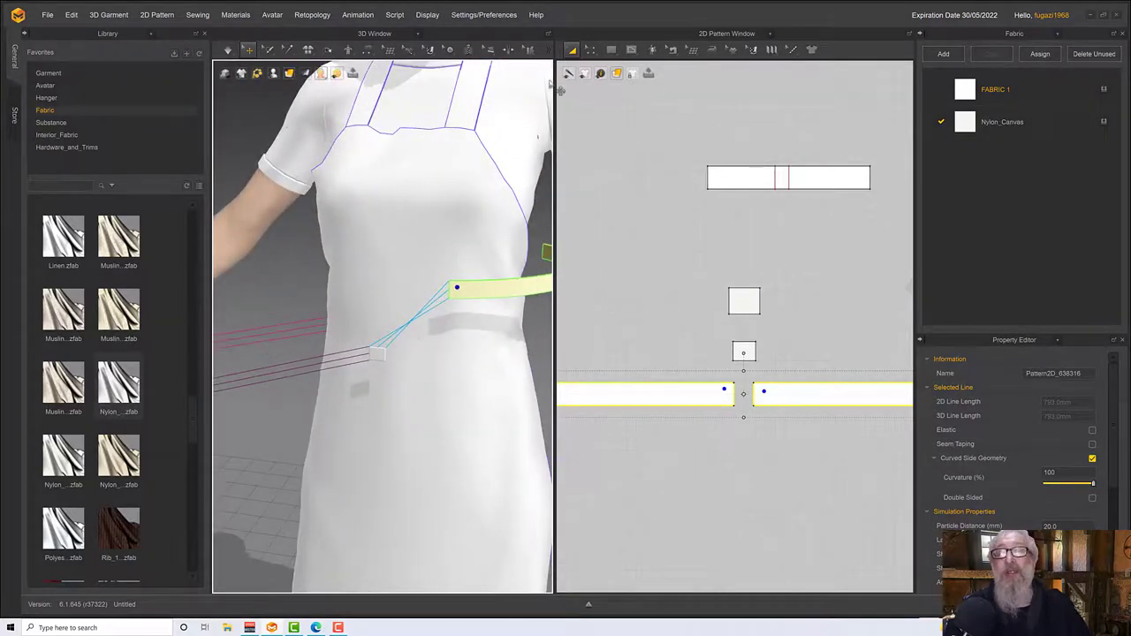
# Delete the seam joining the small rectangle's upper edge to the end of the strap on its right
pyautogui.click(672, 49)
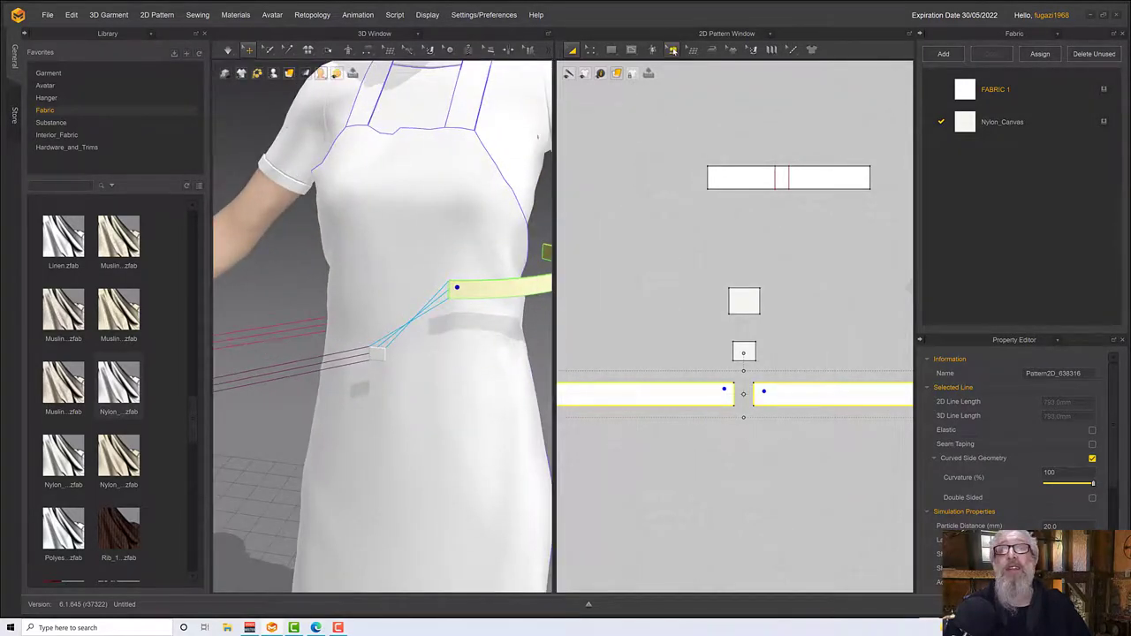
pyautogui.click(712, 280)
pyautogui.click(747, 346)
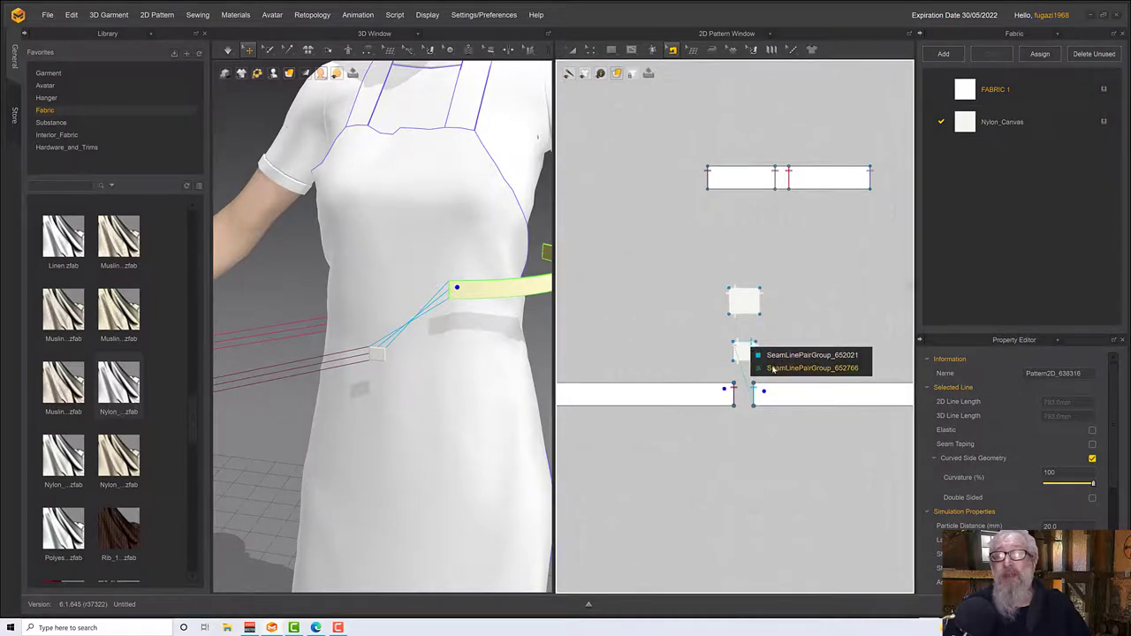
pyautogui.click(800, 354)
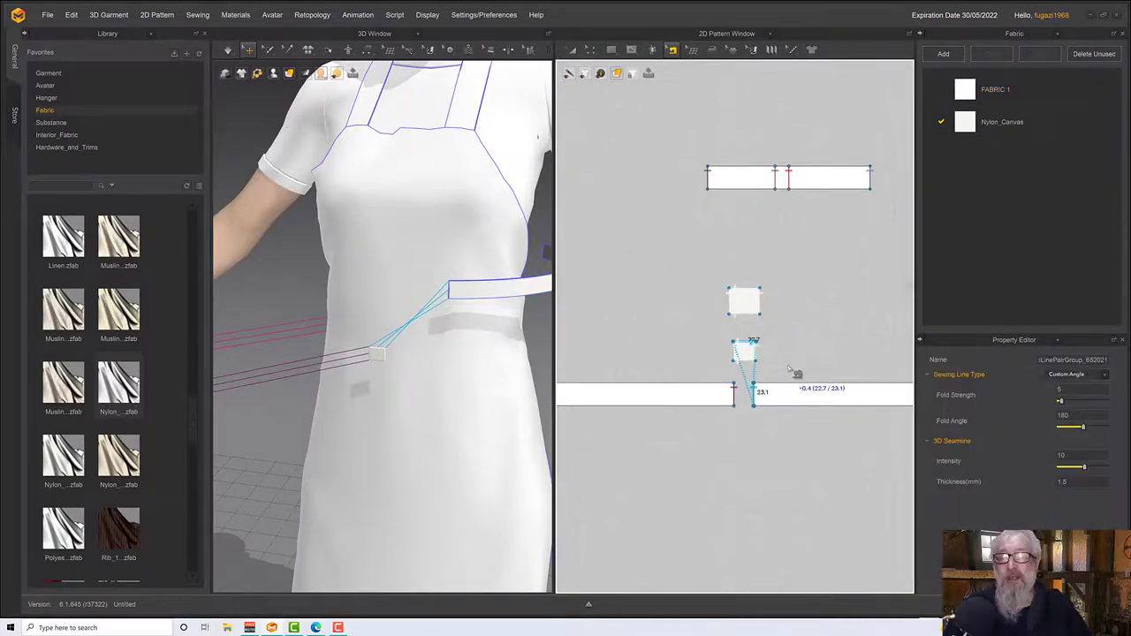
pyautogui.press('Delete')
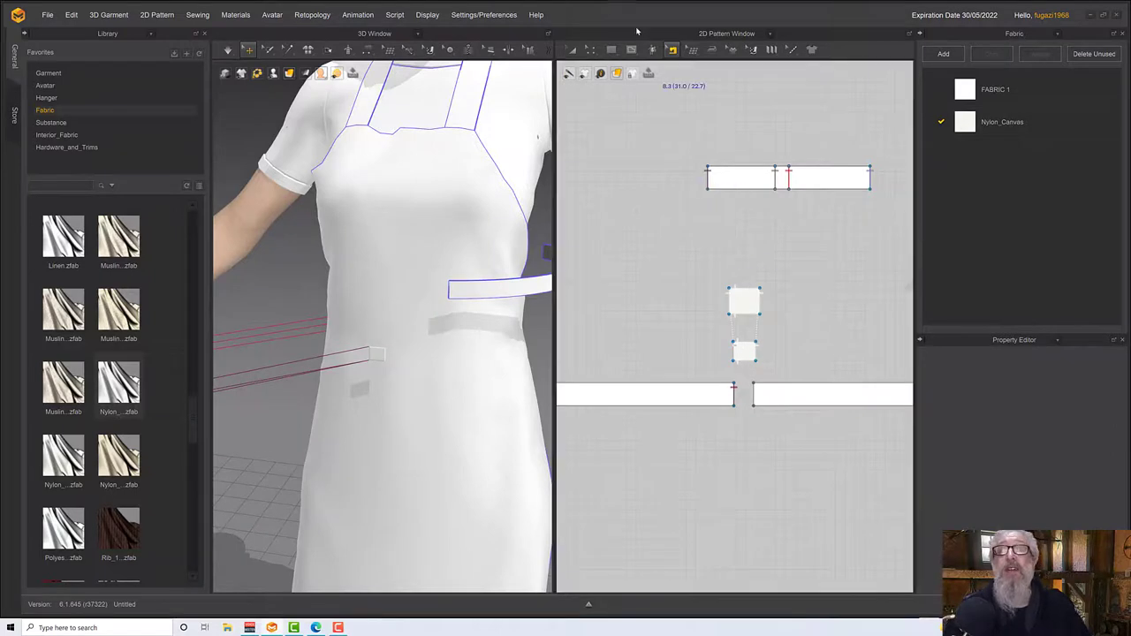
# Sew the small rectangle's right edge to the facing end of the right strap with Segment Sewing
pyautogui.click(671, 51)
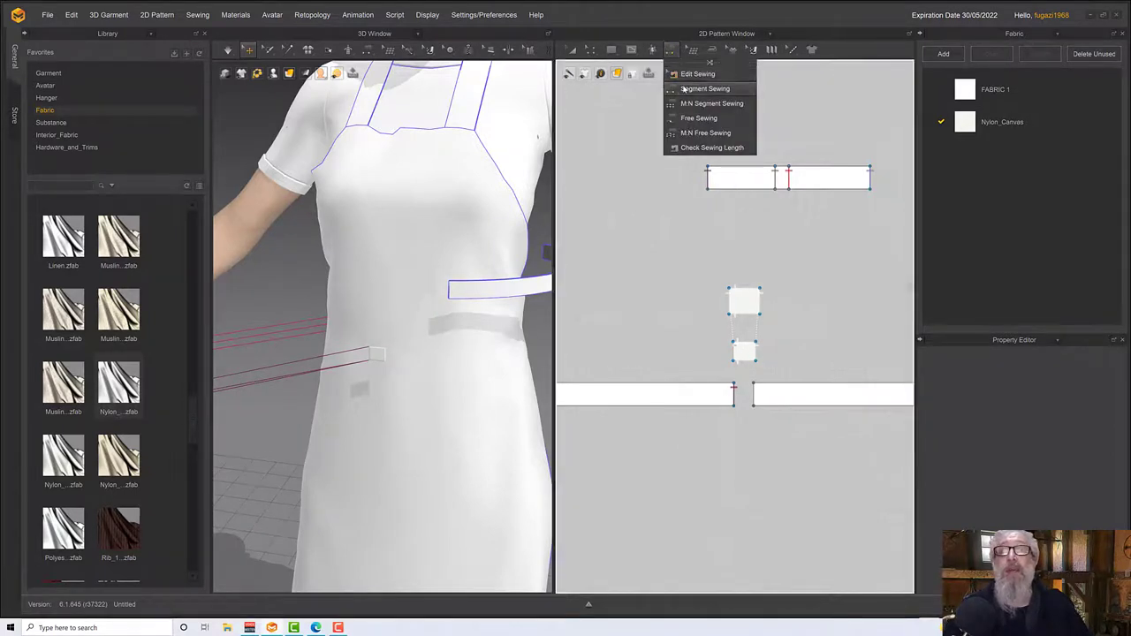
pyautogui.click(689, 89)
pyautogui.click(755, 353)
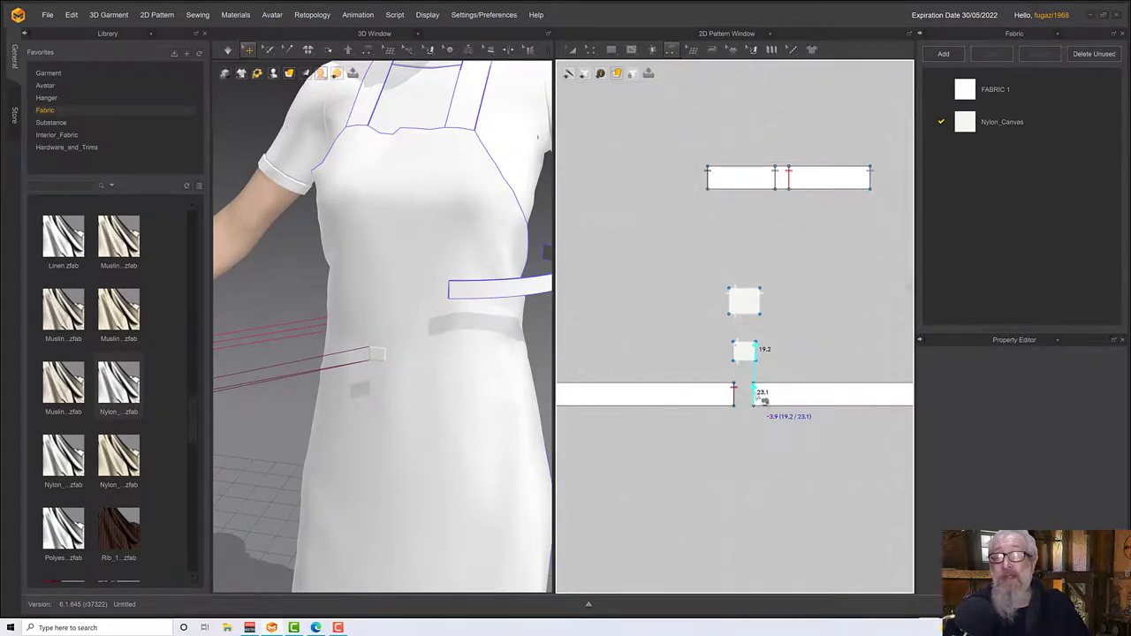
pyautogui.click(755, 396)
# Place the left waist strap on the arrangement point at the side of the avatar's waist
pyautogui.moveTo(508, 381); pyautogui.dragTo(492, 384, button='right')
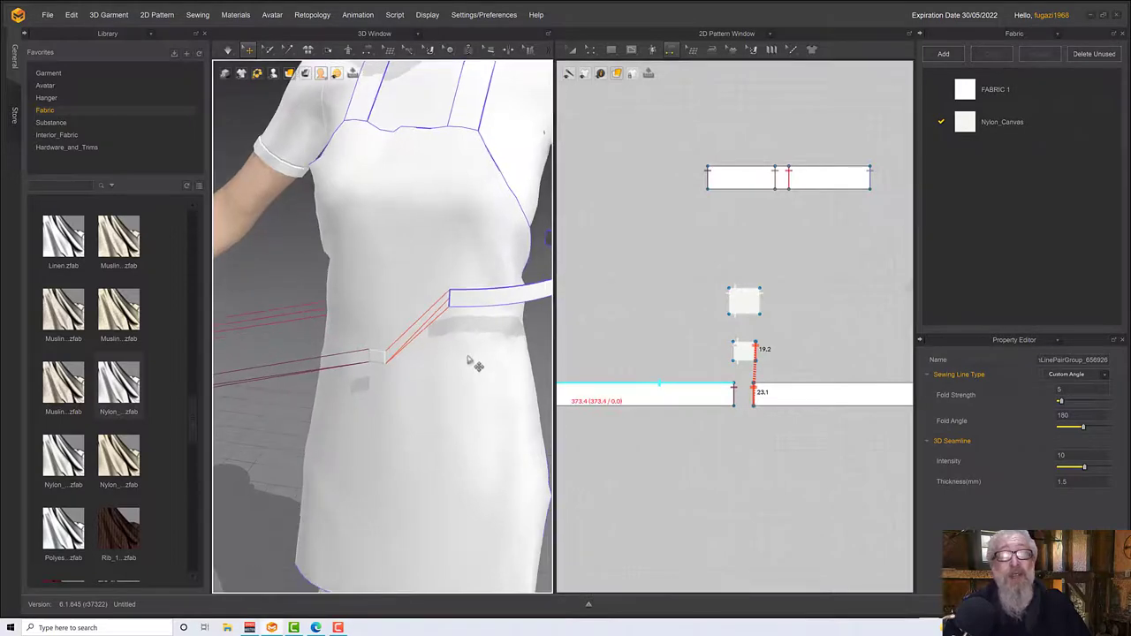
pyautogui.moveTo(468, 357); pyautogui.dragTo(624, 339, button='middle')
pyautogui.scroll(-5, 492, 366)
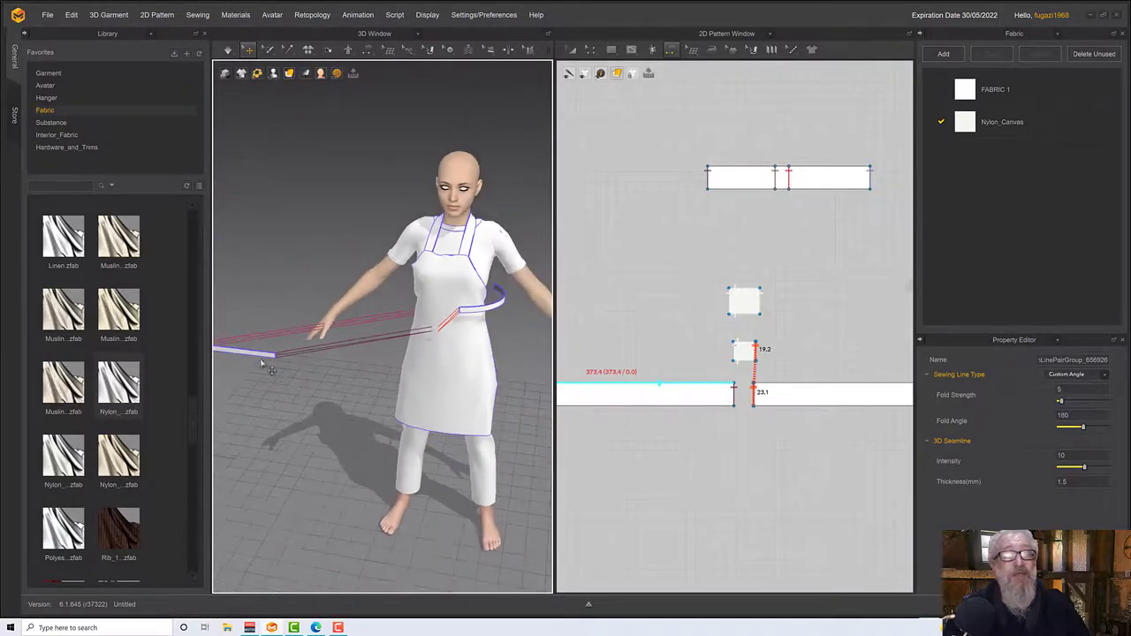
pyautogui.click(236, 362)
pyautogui.moveTo(236, 362); pyautogui.dragTo(433, 407, button='right')
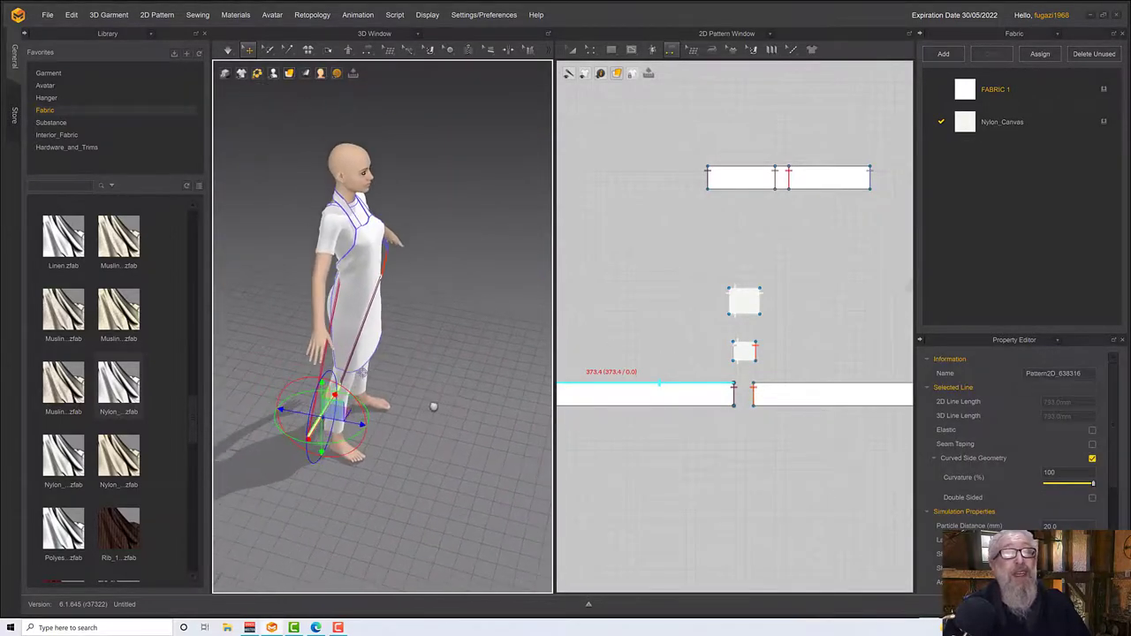
pyautogui.hotkey('shift', 'f')
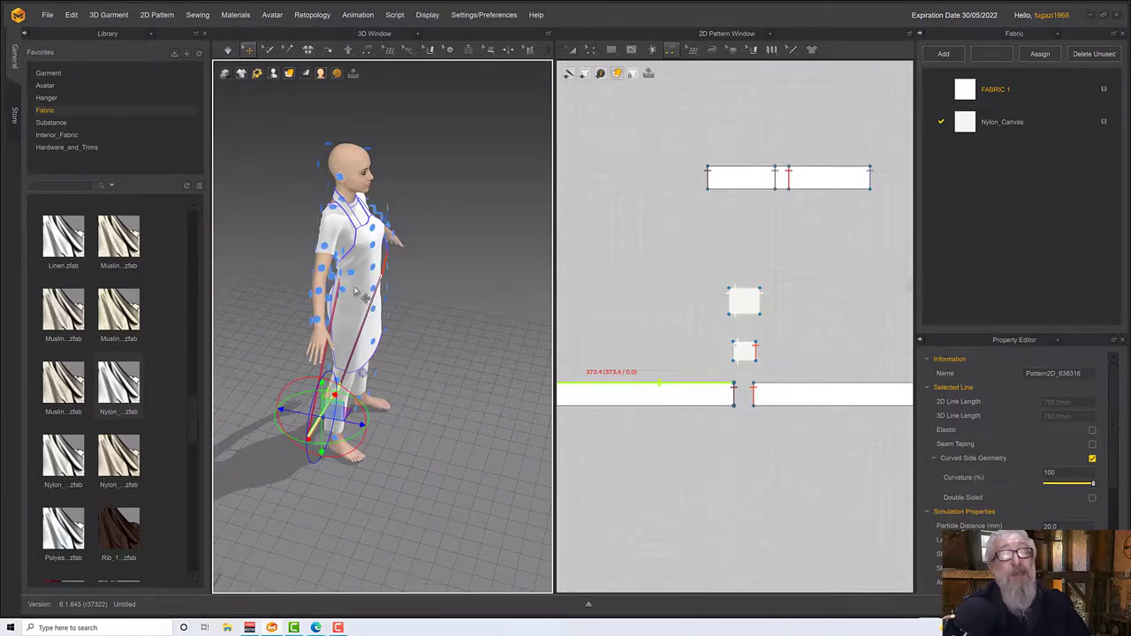
pyautogui.moveTo(356, 291)
pyautogui.mouseDown(button='right')
pyautogui.moveTo(351, 271)
pyautogui.moveTo(353, 279)
pyautogui.mouseUp(button='right')
pyautogui.scroll(5, 350, 281)
pyautogui.moveTo(350, 283); pyautogui.dragTo(380, 355, button='middle')
pyautogui.moveTo(380, 355); pyautogui.dragTo(406, 376, button='right')
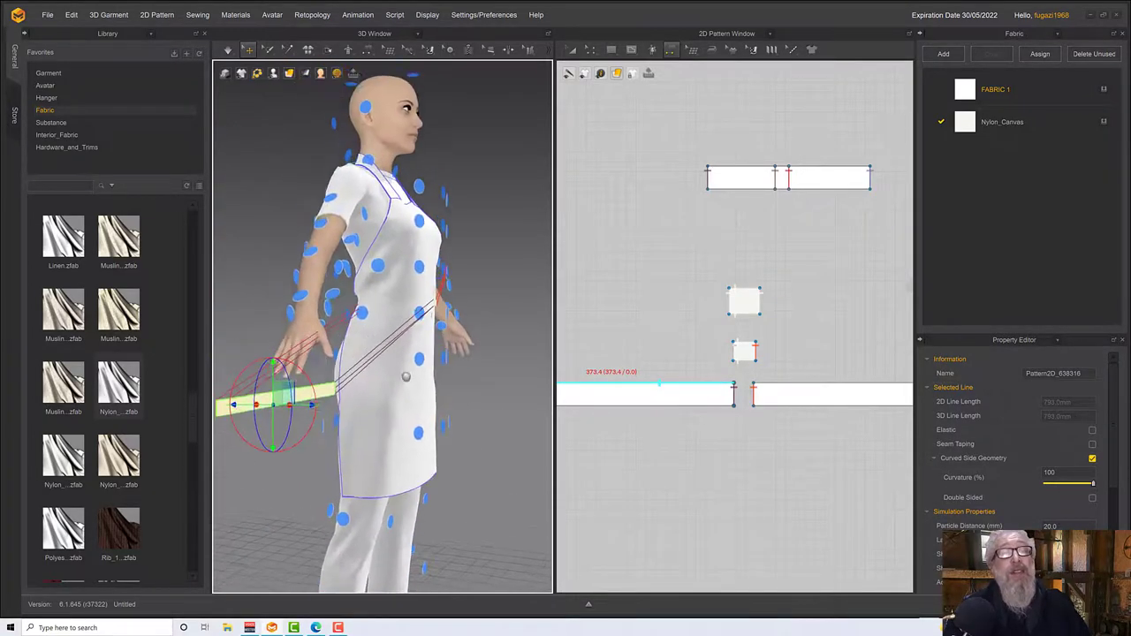
pyautogui.click(366, 314)
pyautogui.moveTo(371, 293); pyautogui.dragTo(386, 321, button='right')
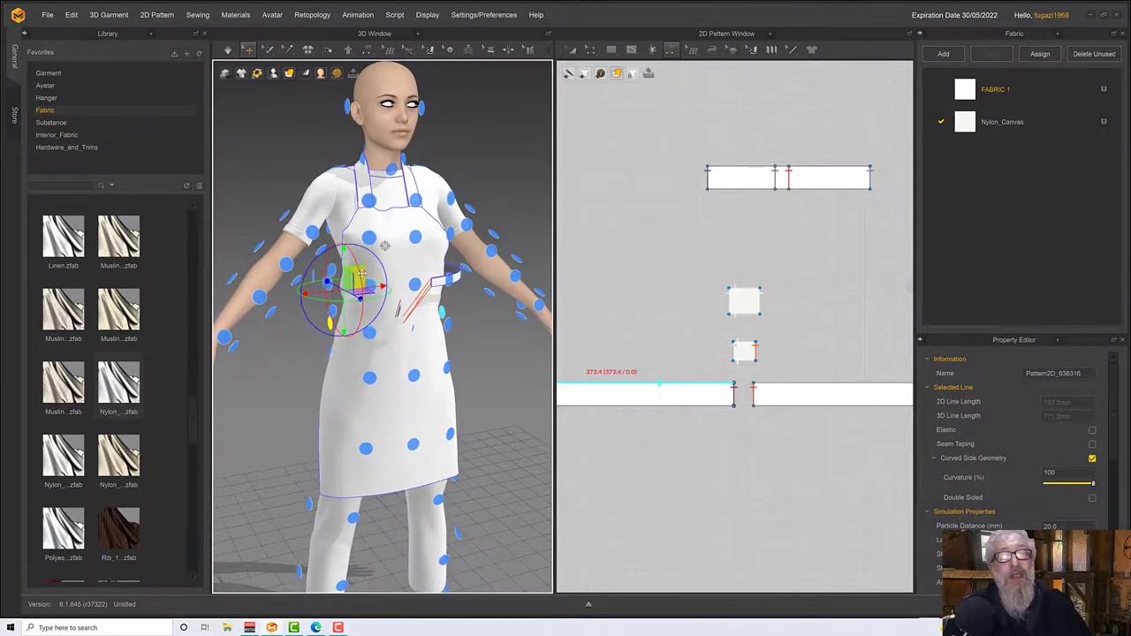
# Reposition the left waist strap in 3D so it curves around the waist towards the small rectangle
pyautogui.moveTo(351, 309); pyautogui.dragTo(323, 291)
pyautogui.moveTo(322, 291); pyautogui.dragTo(358, 355, button='right')
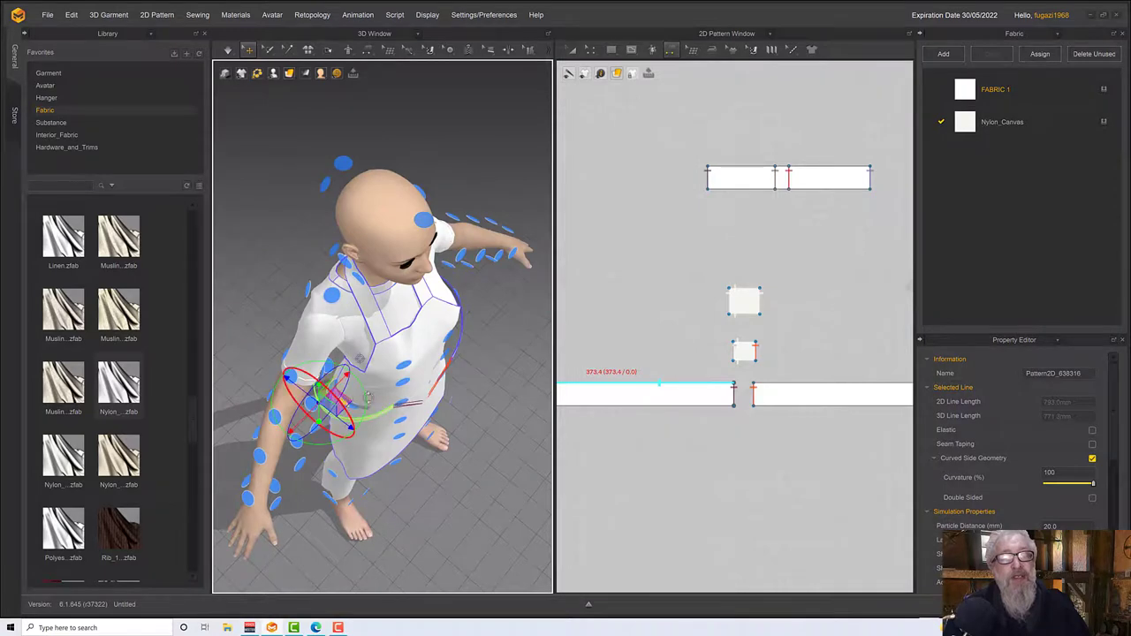
pyautogui.moveTo(343, 402); pyautogui.dragTo(377, 387)
pyautogui.moveTo(377, 387); pyautogui.dragTo(359, 348, button='right')
# Simulate the garment to draw both waist straps and the small rectangle together around the waist
pyautogui.press('space')
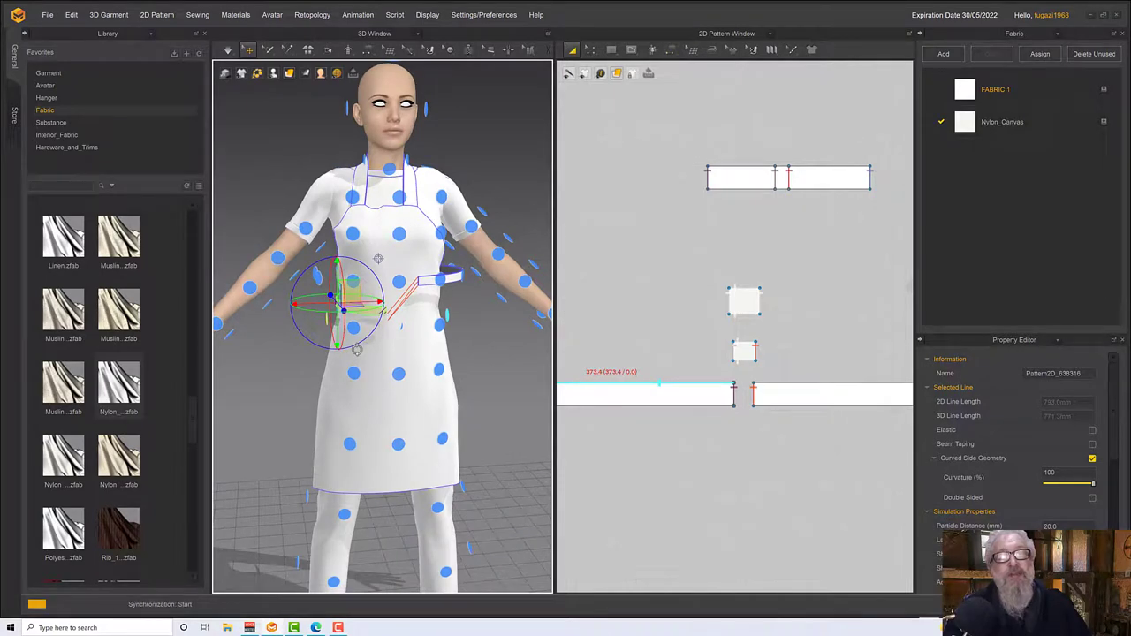
pyautogui.press('space')
pyautogui.press('n')
pyautogui.moveTo(446, 380); pyautogui.dragTo(462, 338, button='right')
pyautogui.click(368, 319)
pyautogui.scroll(1, 345, 333)
pyautogui.scroll(3, 345, 333)
pyautogui.click(336, 333)
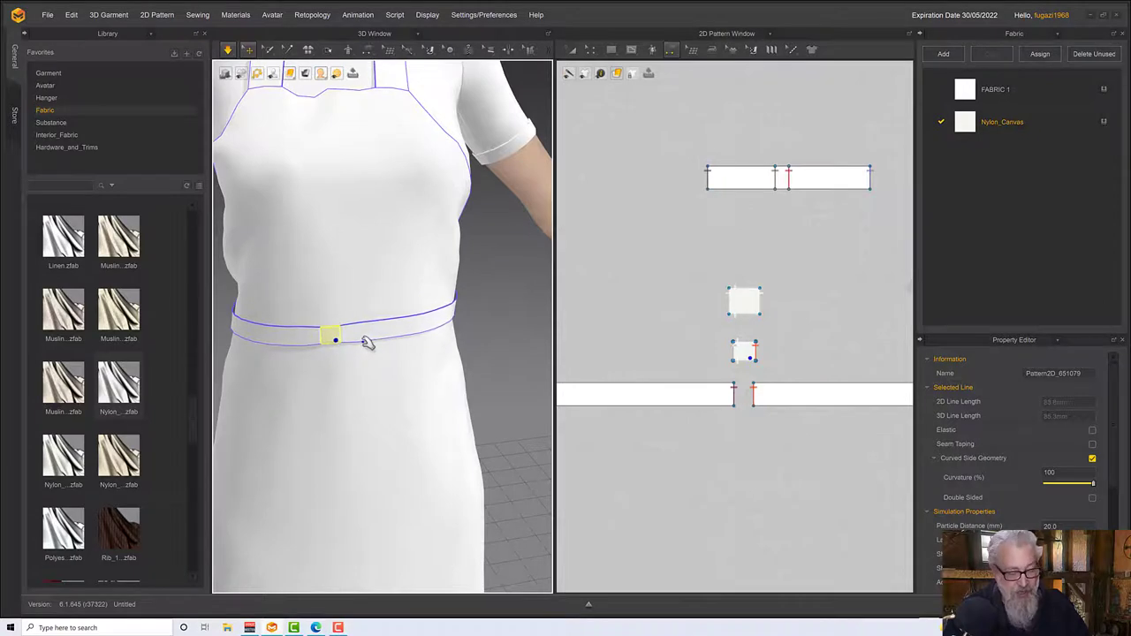
pyautogui.moveTo(367, 343); pyautogui.dragTo(374, 324, button='right')
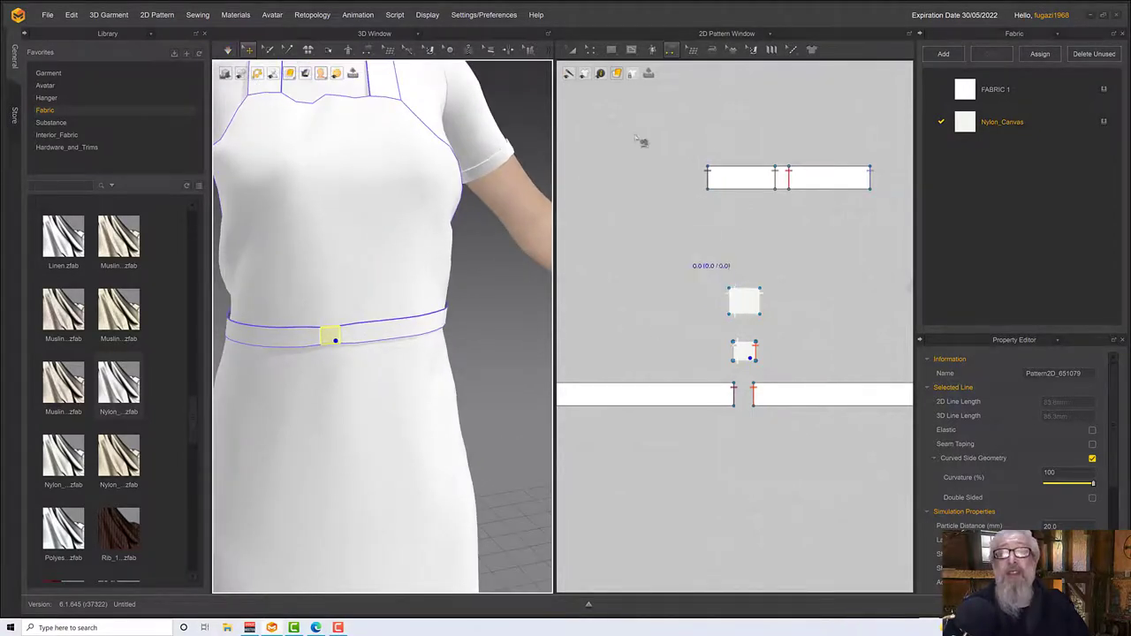
# Show all hidden 3D patterns and activate the larger knot rectangle
pyautogui.rightClick(484, 377)
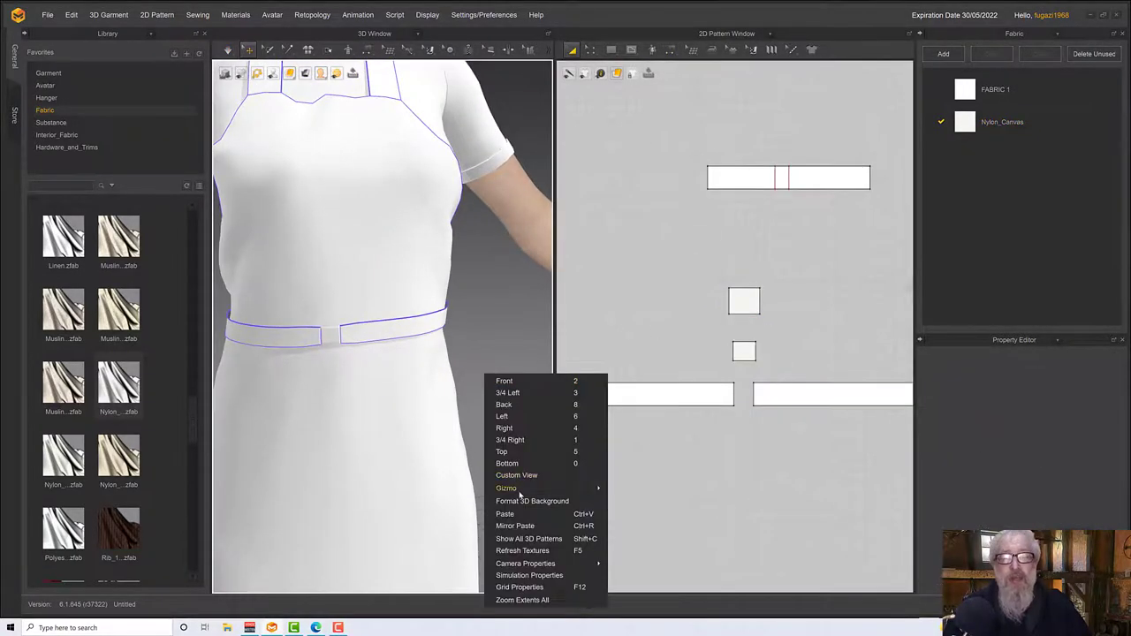
pyautogui.click(530, 538)
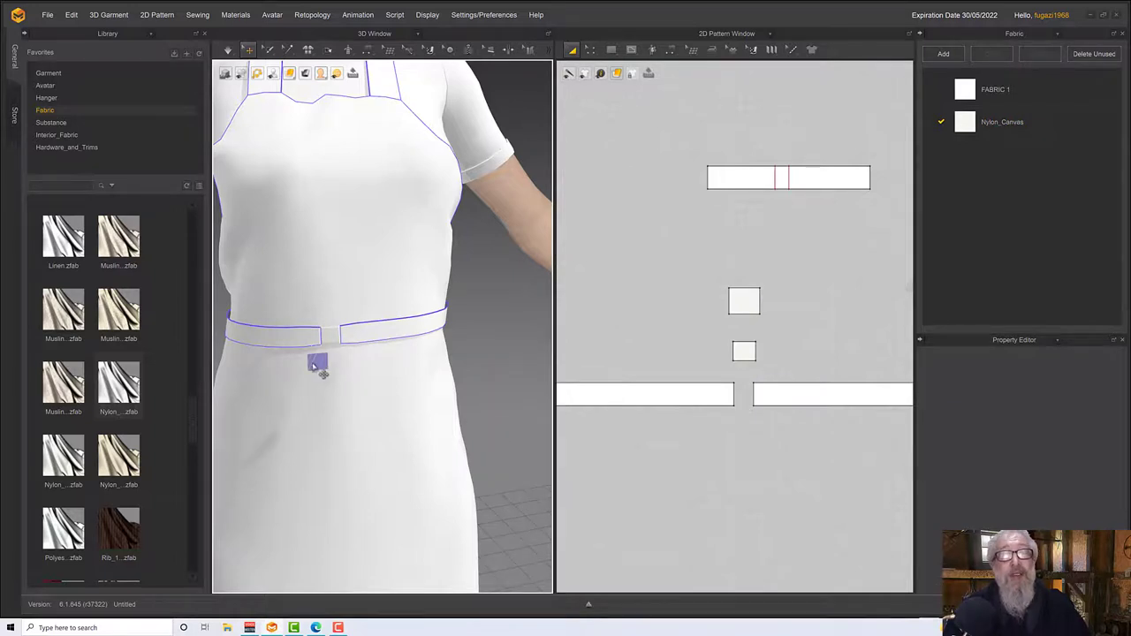
pyautogui.click(316, 364)
pyautogui.rightClick(318, 364)
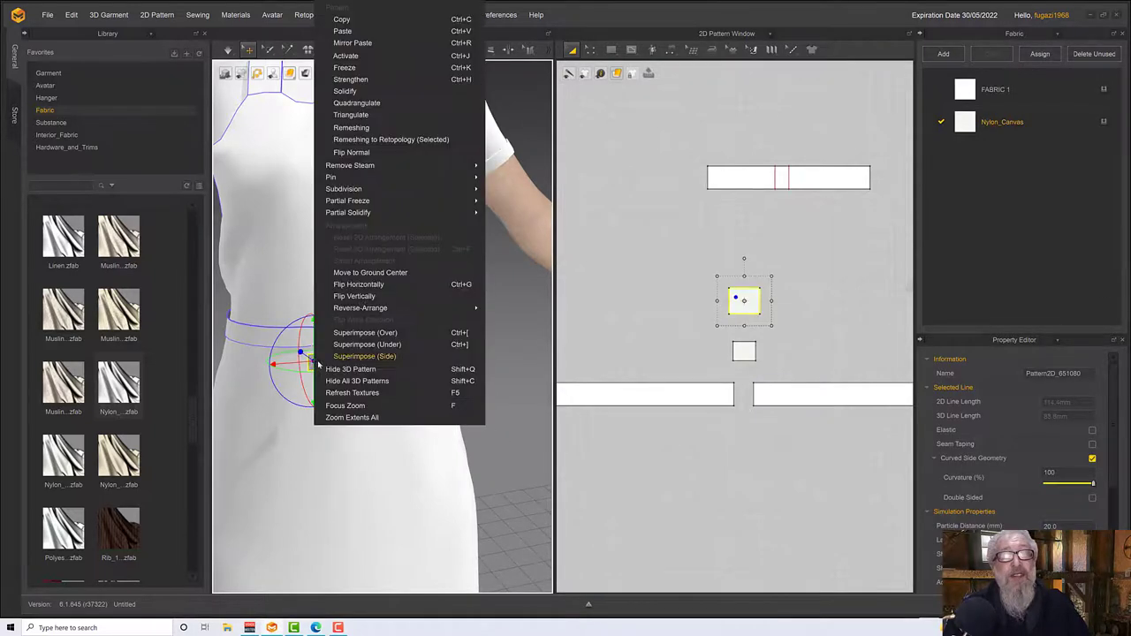
pyautogui.click(355, 57)
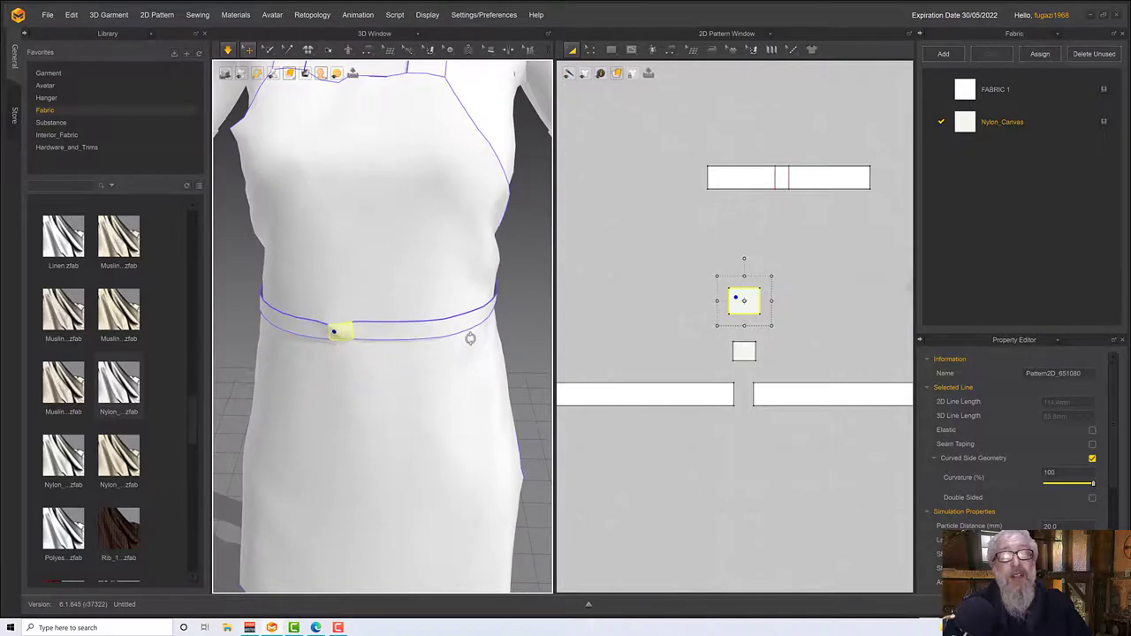
# Tug the two layered knot rectangles in the running simulation to shape the knot between the strap ends
pyautogui.scroll(-3, 406, 367)
pyautogui.scroll(5, 366, 353)
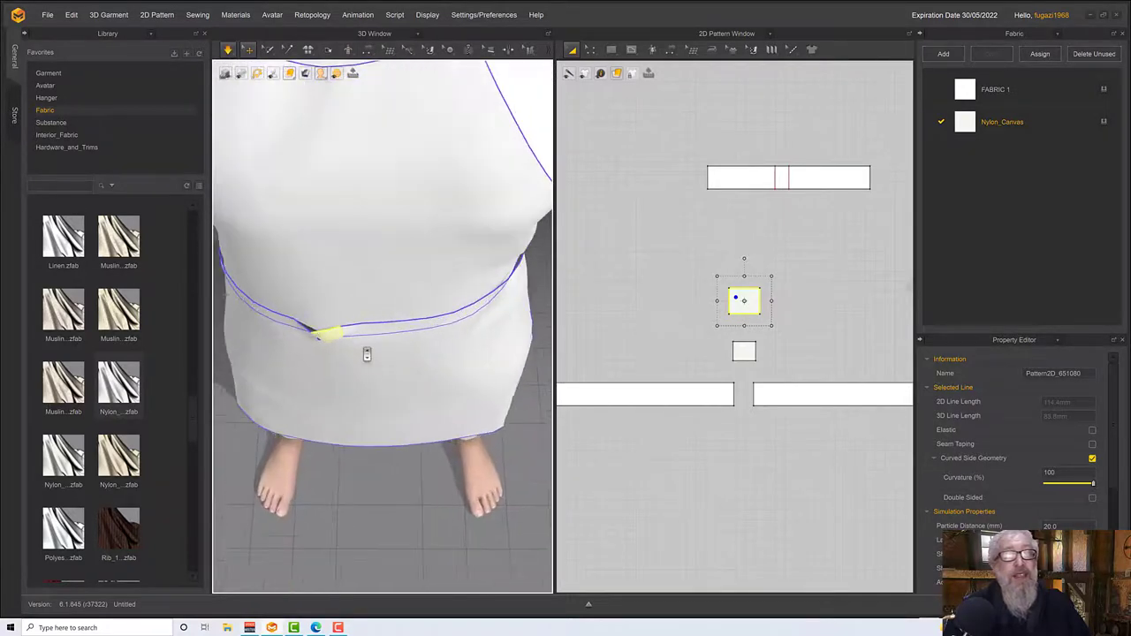
pyautogui.moveTo(366, 353); pyautogui.dragTo(377, 395, button='right')
pyautogui.moveTo(347, 373); pyautogui.dragTo(355, 343)
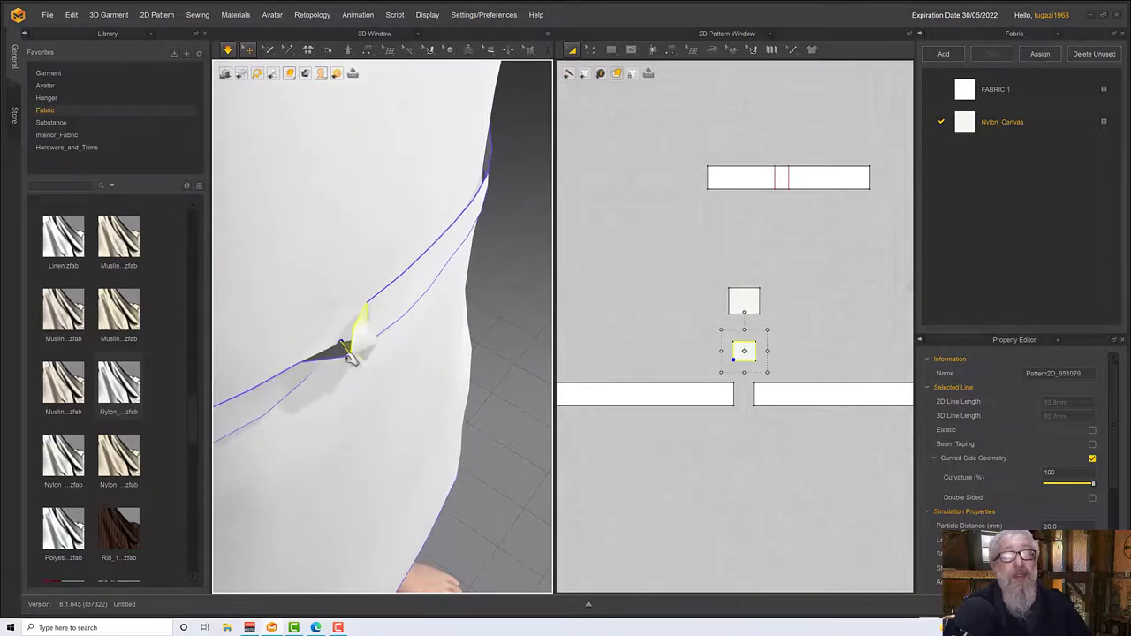
pyautogui.moveTo(355, 343); pyautogui.dragTo(338, 313, button='right')
pyautogui.moveTo(336, 363); pyautogui.dragTo(425, 373)
pyautogui.moveTo(424, 373); pyautogui.dragTo(639, 466, button='right')
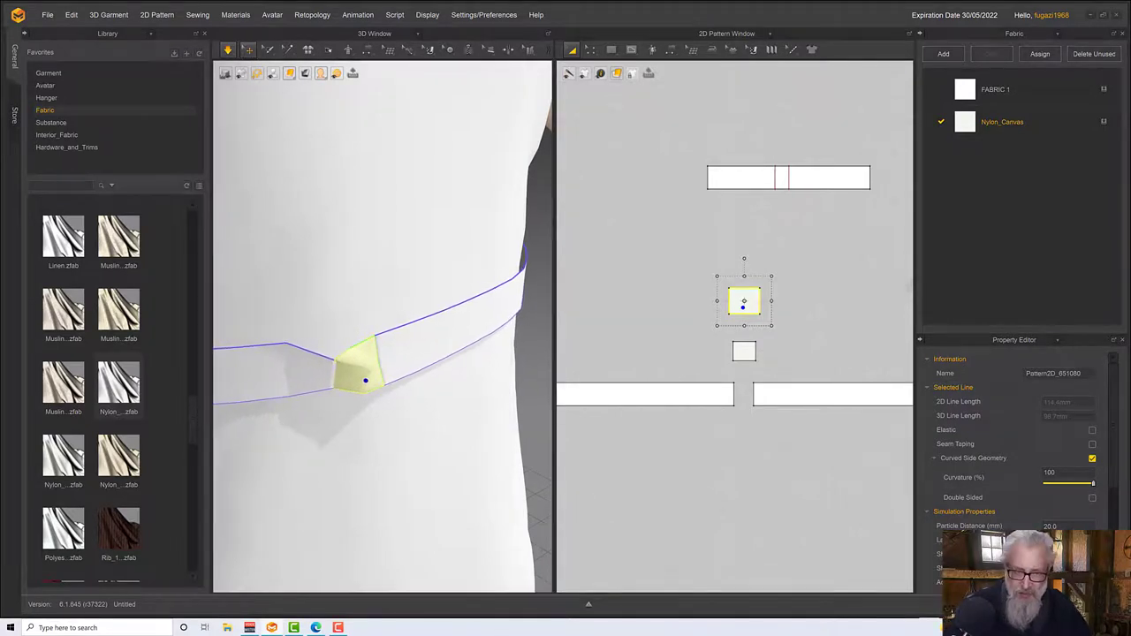
pyautogui.click(430, 351)
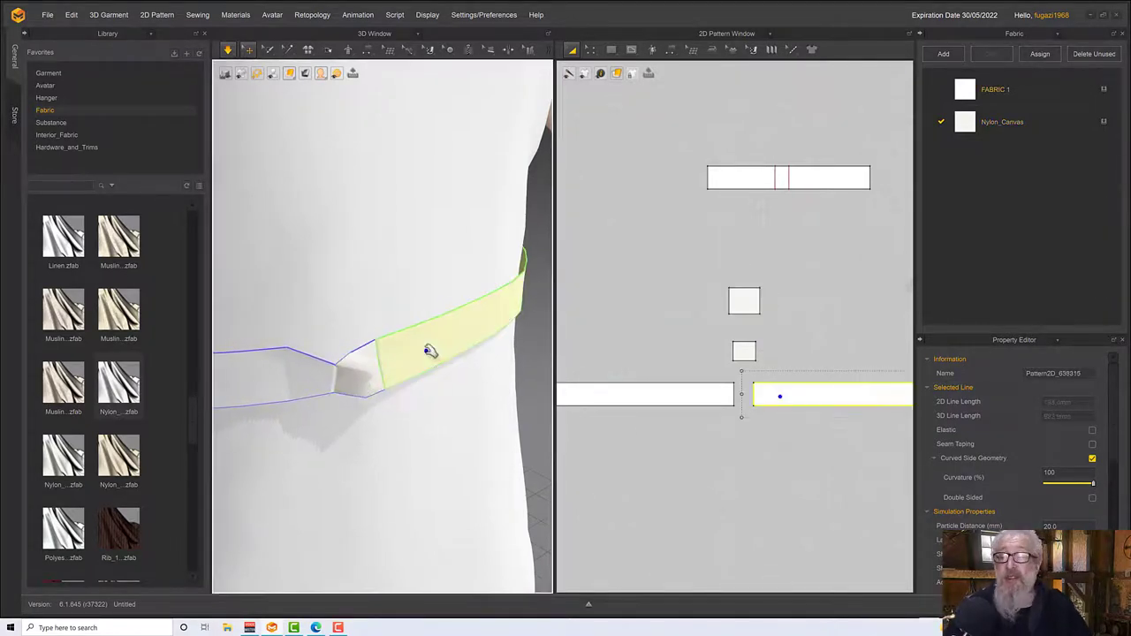
pyautogui.click(320, 383)
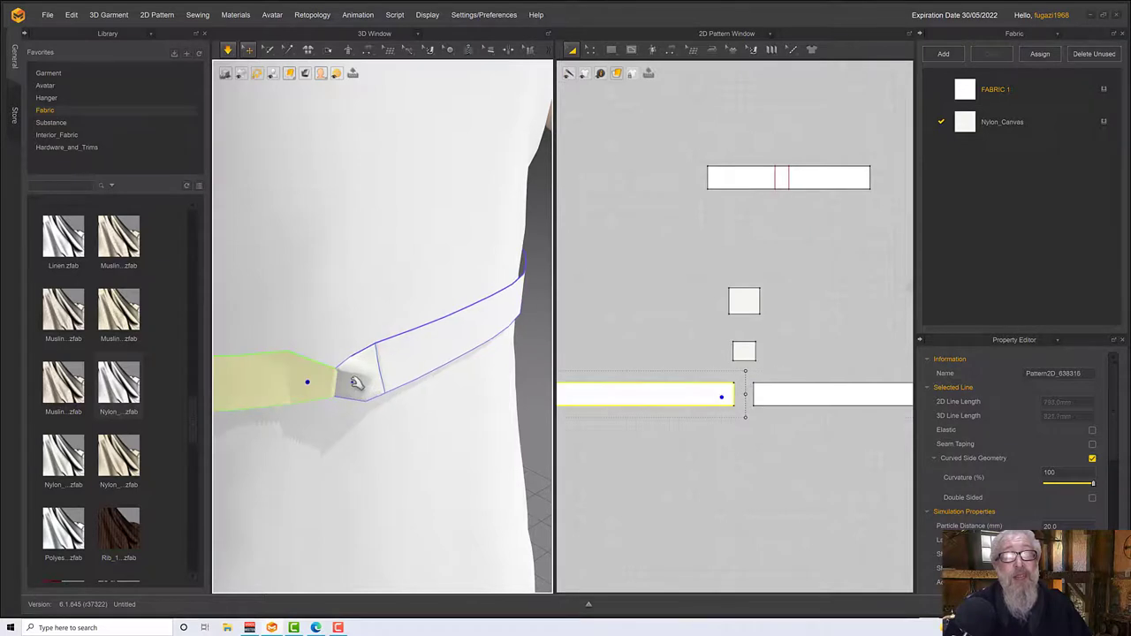
pyautogui.click(353, 380)
pyautogui.click(749, 351)
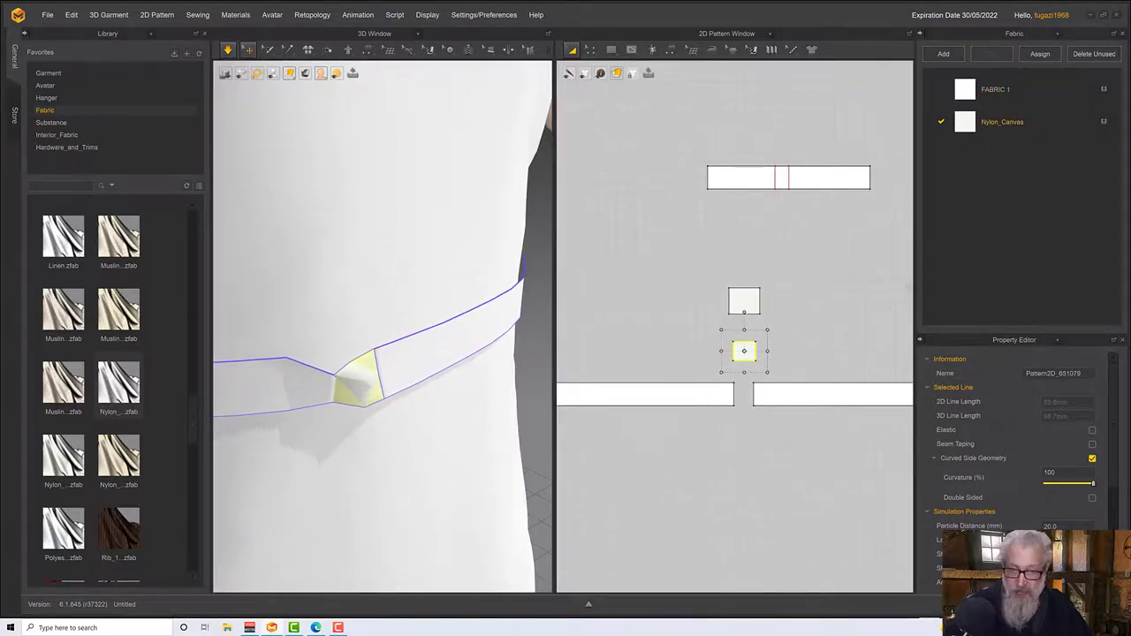
pyautogui.moveTo(372, 355); pyautogui.dragTo(434, 392, button='right')
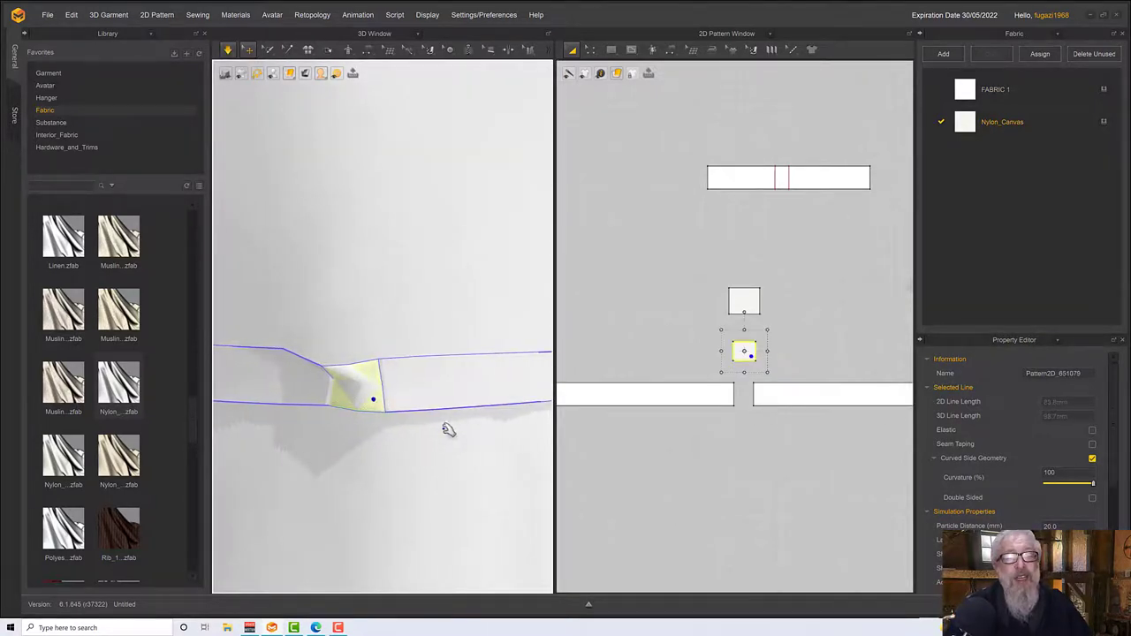
# Offset the left and right edges of both knot rectangles as internal lines, using 9 offsets at a distance of 1.0 mm
pyautogui.click(598, 51)
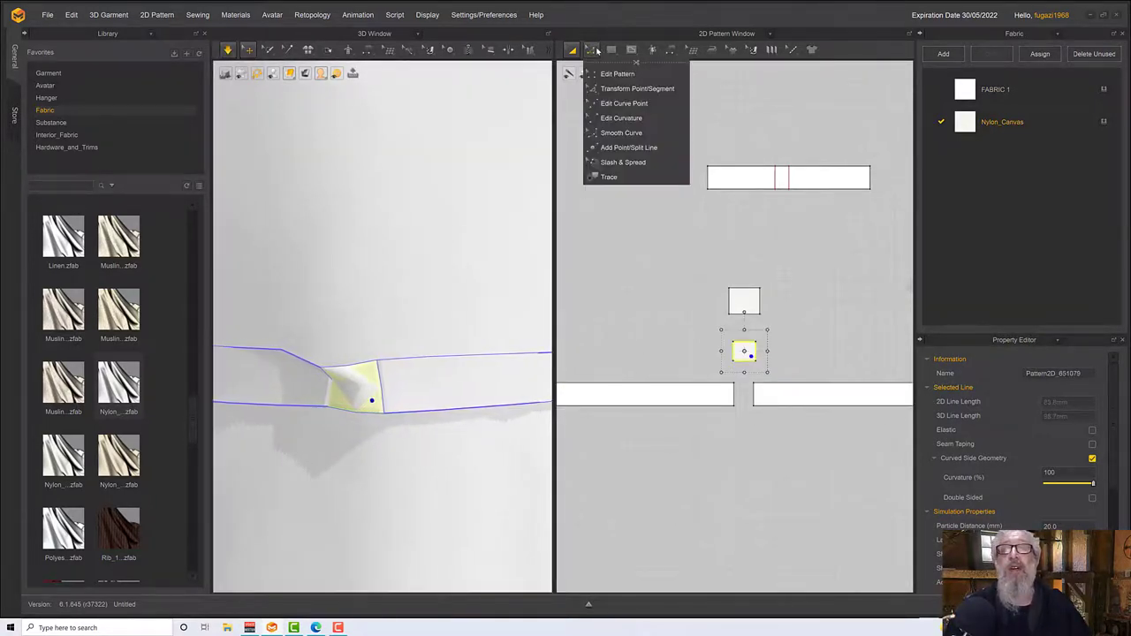
pyautogui.click(616, 73)
pyautogui.scroll(1, 717, 340)
pyautogui.scroll(-2, 725, 359)
pyautogui.click(730, 375)
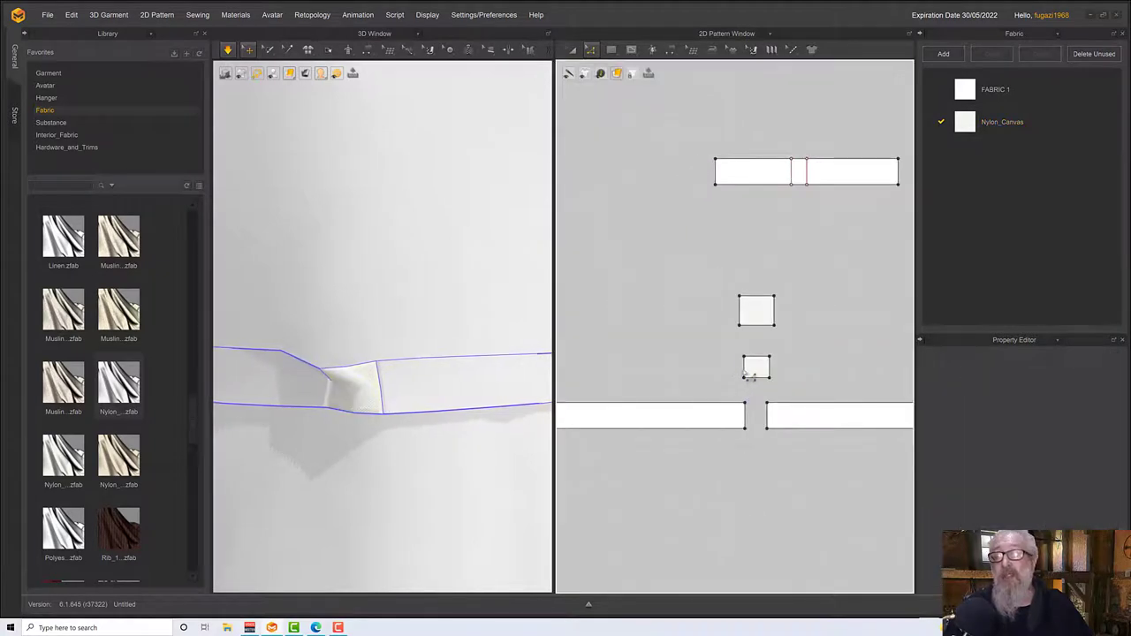
pyautogui.click(744, 369)
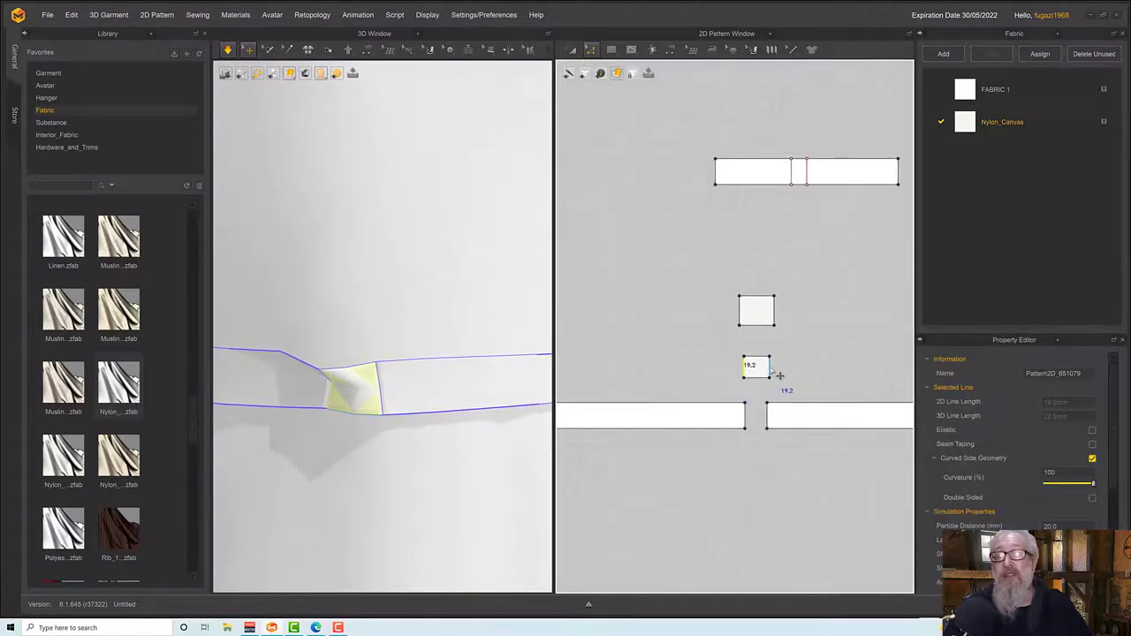
pyautogui.rightClick(781, 369)
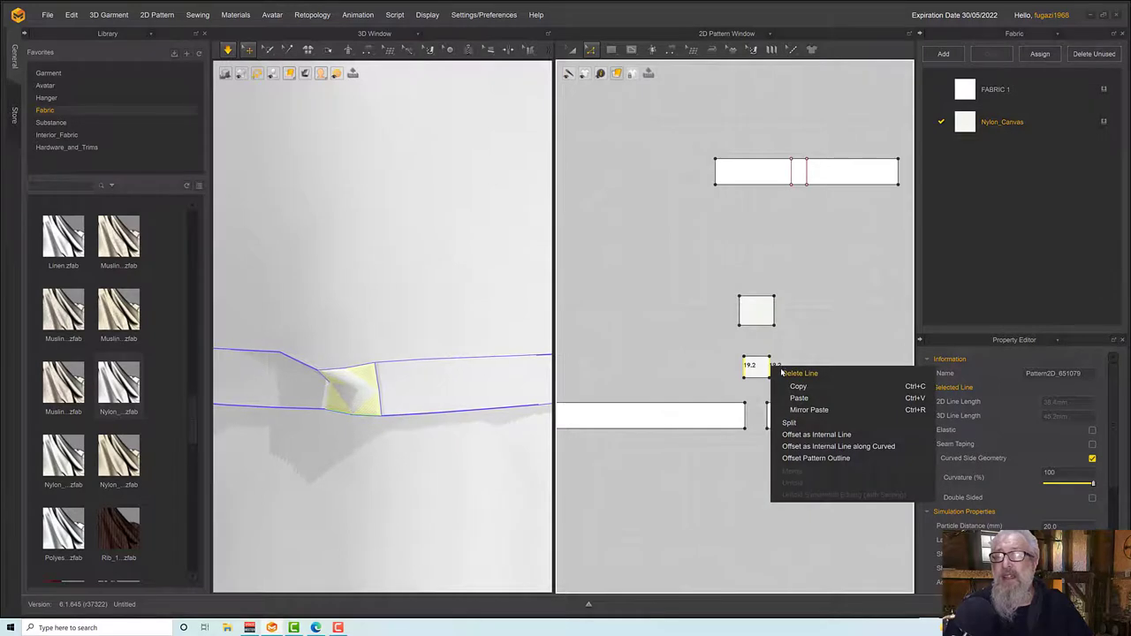
pyautogui.click(738, 311)
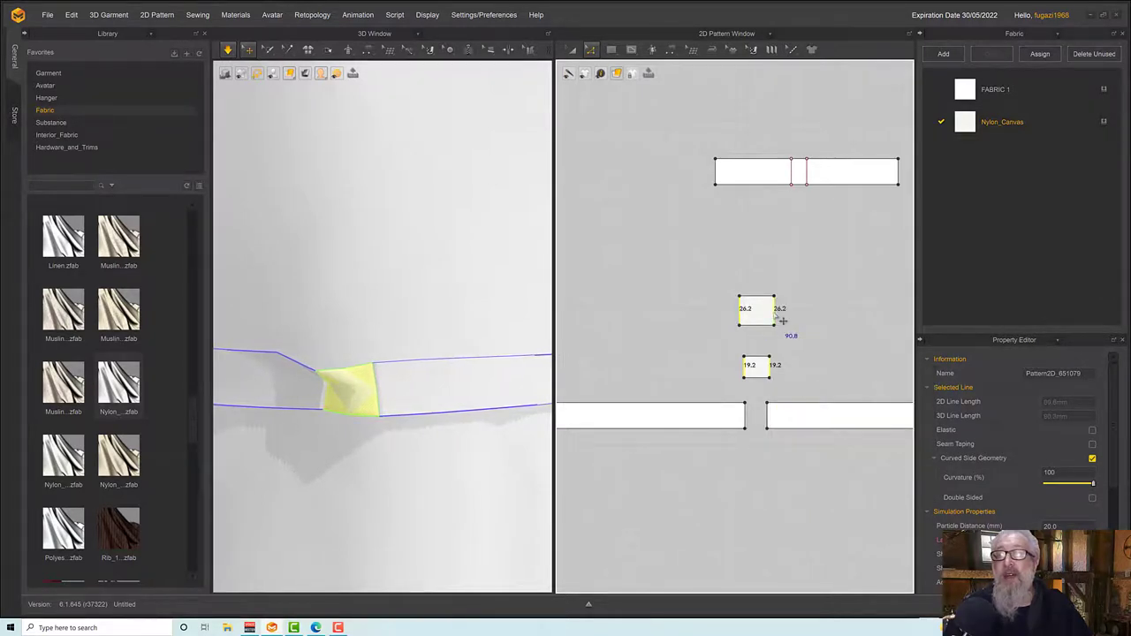
pyautogui.rightClick(776, 315)
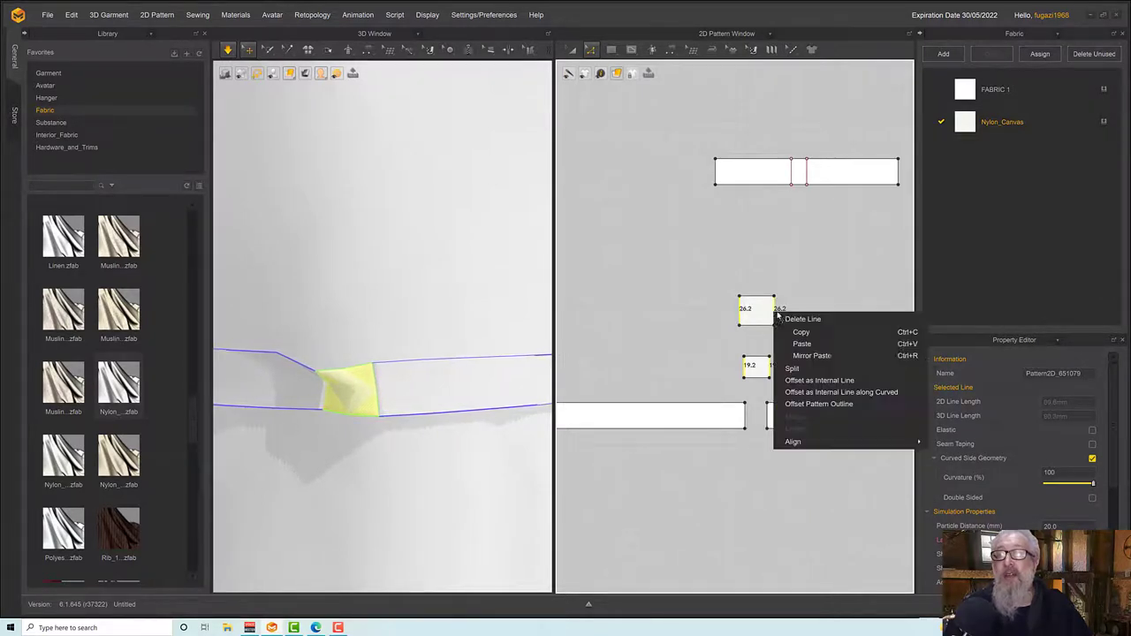
pyautogui.click(795, 380)
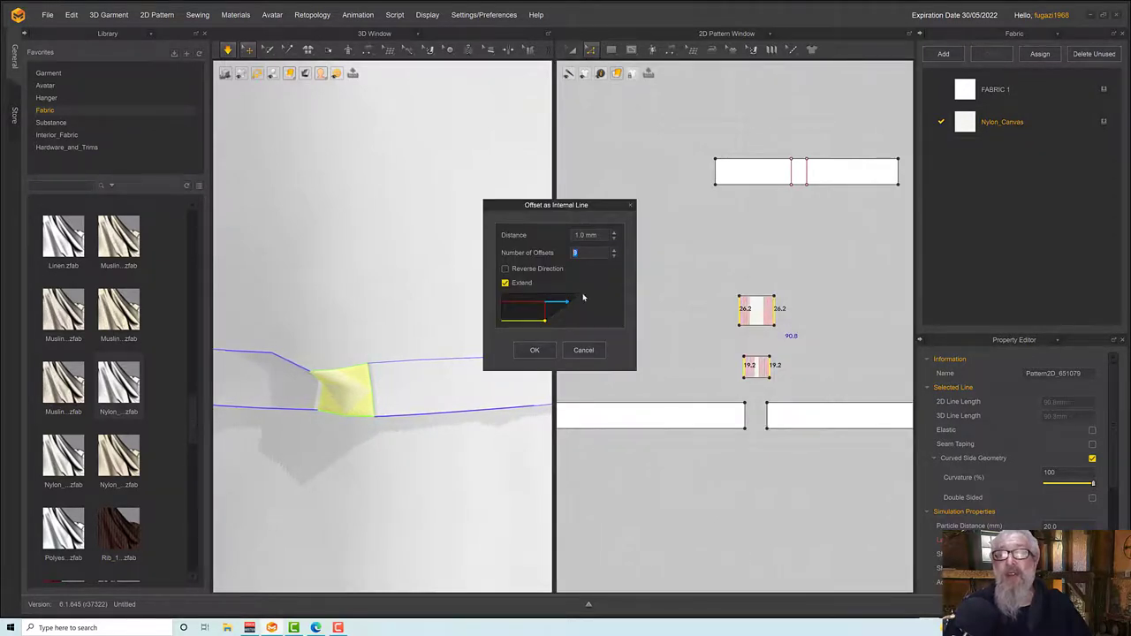
pyautogui.click(534, 351)
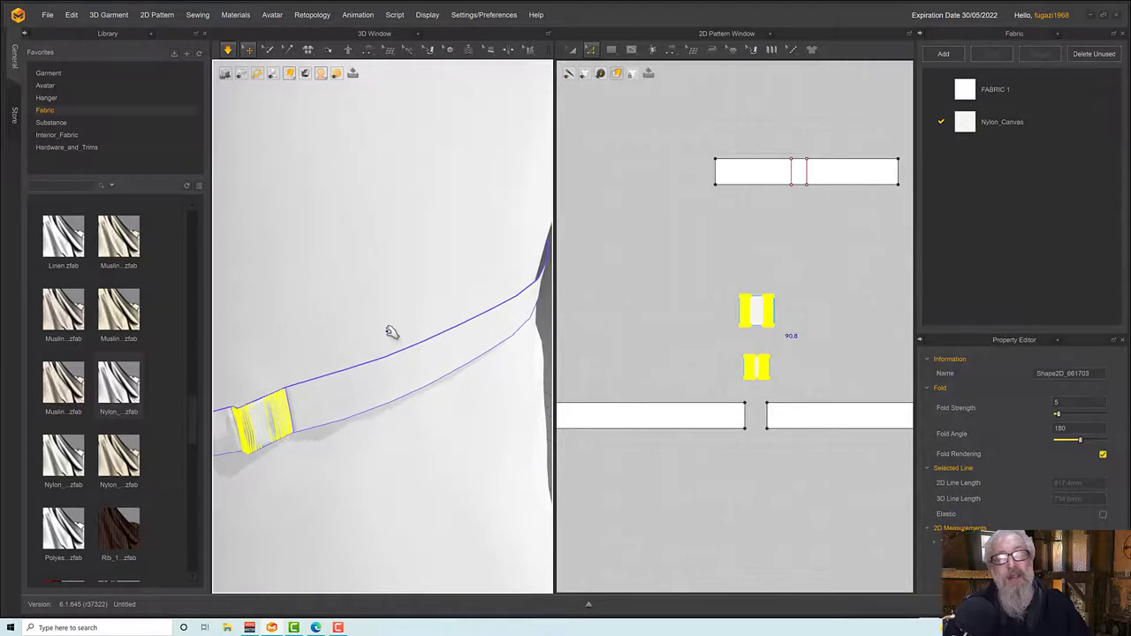
# Pull the right waist strap beside the knot in the running simulation and inspect how the knot drapes
pyautogui.moveTo(384, 422); pyautogui.dragTo(444, 422)
pyautogui.scroll(-10, 443, 421)
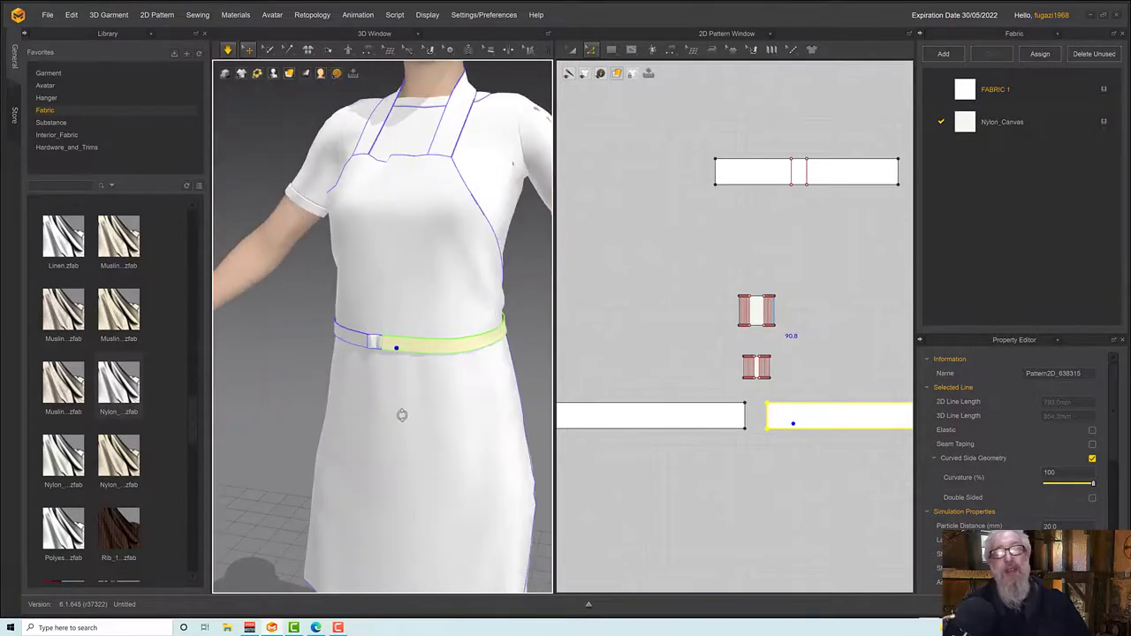
pyautogui.scroll(8, 402, 415)
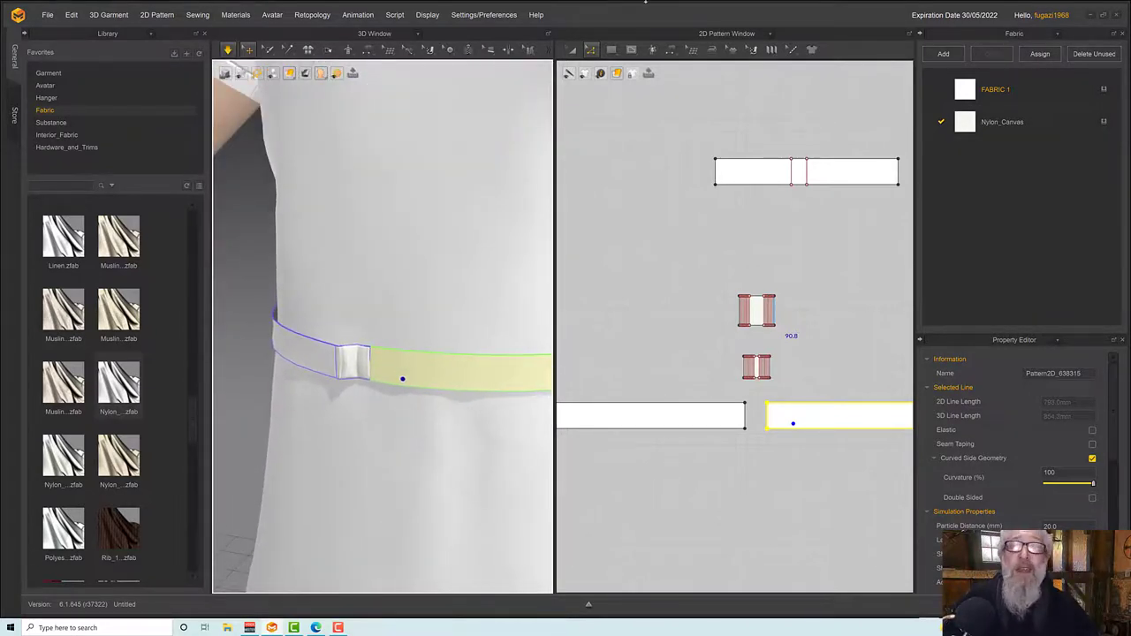
pyautogui.scroll(-8, 411, 383)
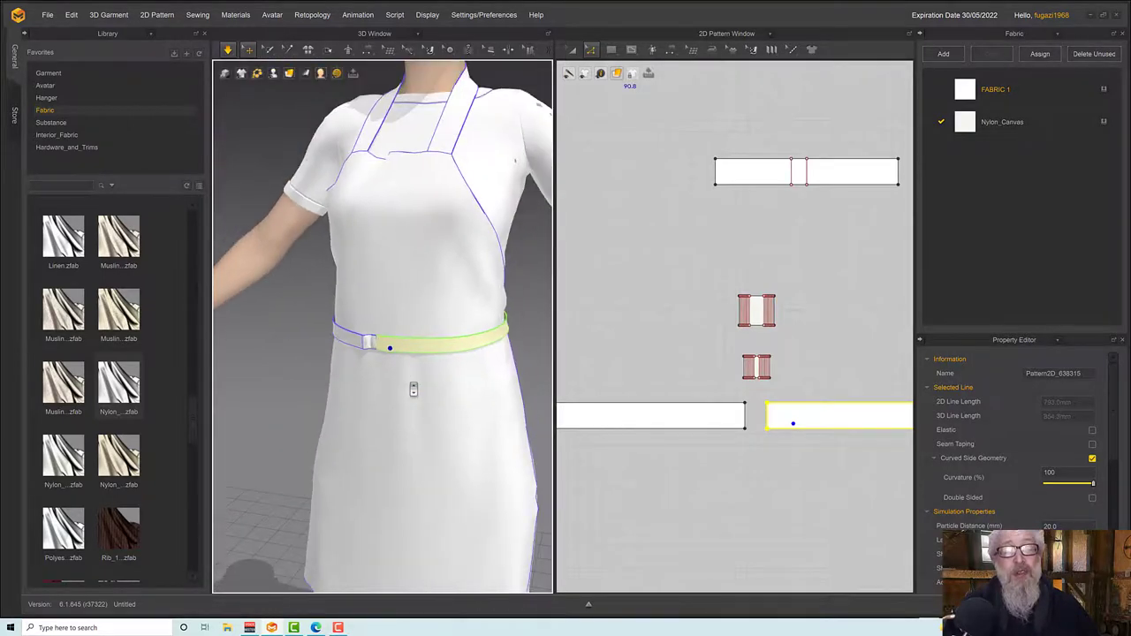
pyautogui.moveTo(436, 360); pyautogui.dragTo(378, 343, button='right')
pyautogui.scroll(8, 378, 344)
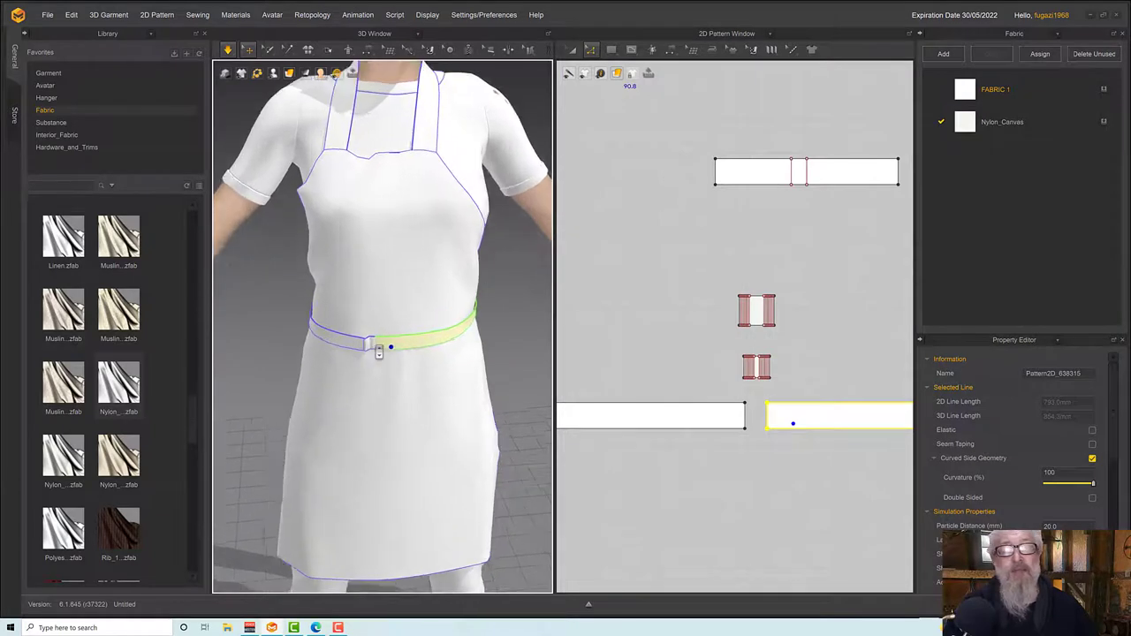
pyautogui.scroll(2, 367, 373)
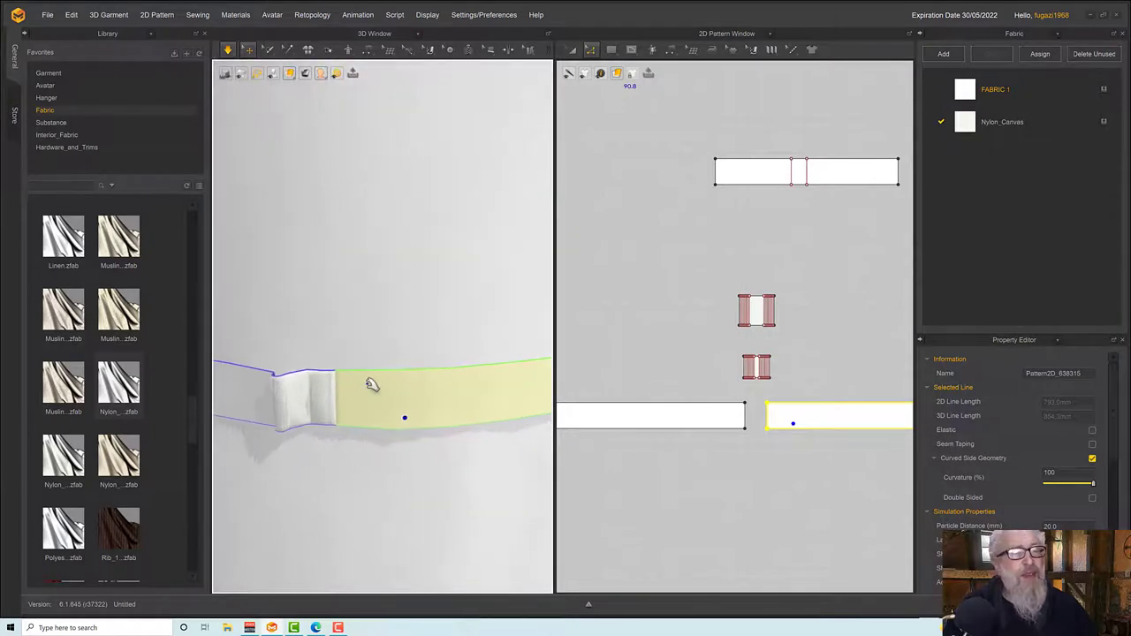
pyautogui.moveTo(371, 383); pyautogui.dragTo(393, 398, button='right')
pyautogui.moveTo(415, 395); pyautogui.dragTo(429, 393)
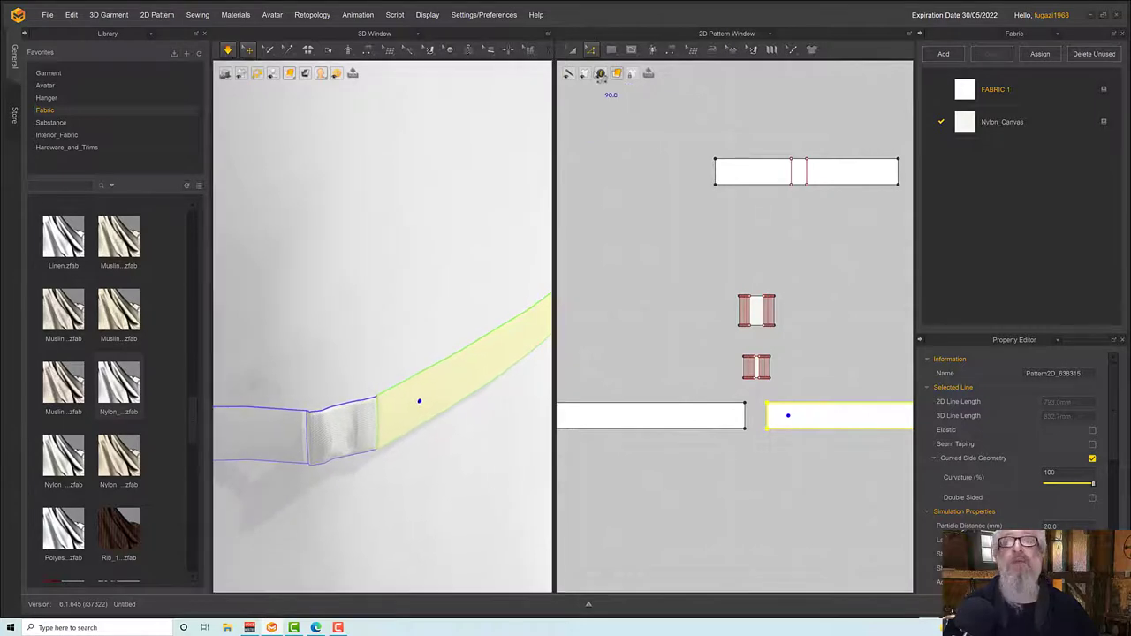
# Draw two narrow vertical rectangles about 22 mm wide below the waist straps, one about 196 mm long and the other longer
pyautogui.click(611, 49)
pyautogui.click(634, 89)
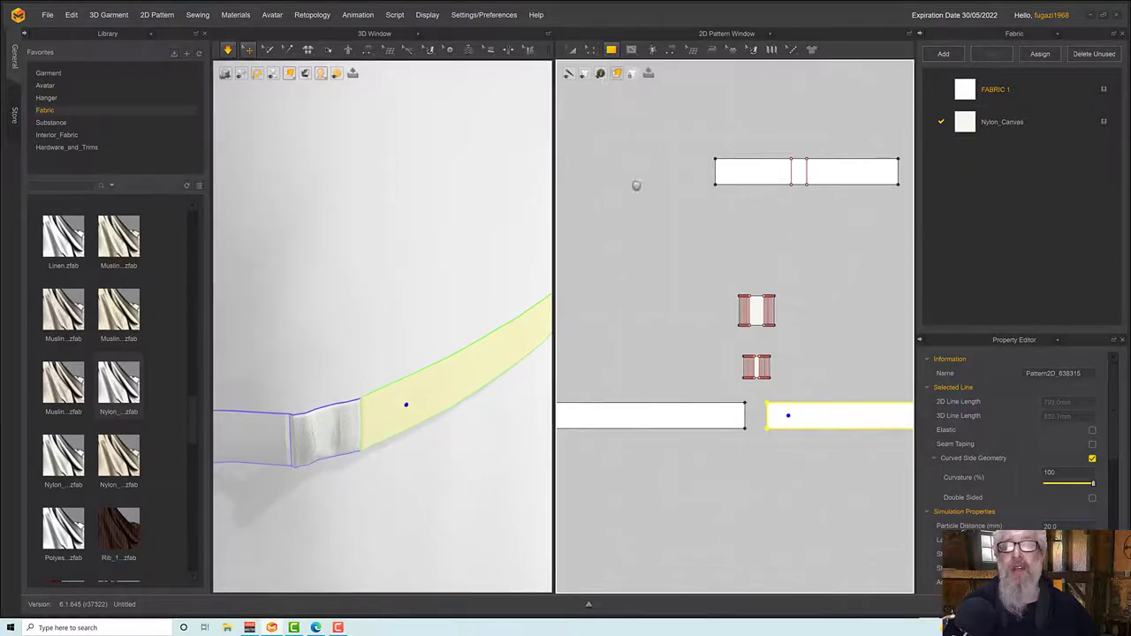
pyautogui.moveTo(687, 486); pyautogui.dragTo(666, 381, button='right')
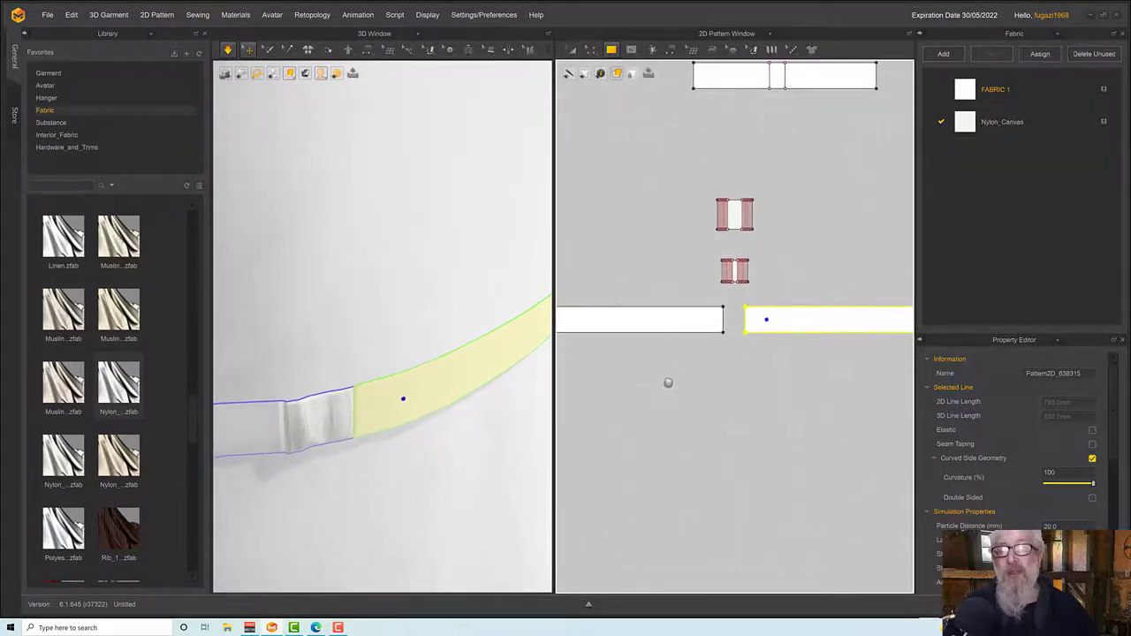
pyautogui.moveTo(674, 348); pyautogui.dragTo(703, 569)
pyautogui.moveTo(784, 464); pyautogui.dragTo(754, 422, button='right')
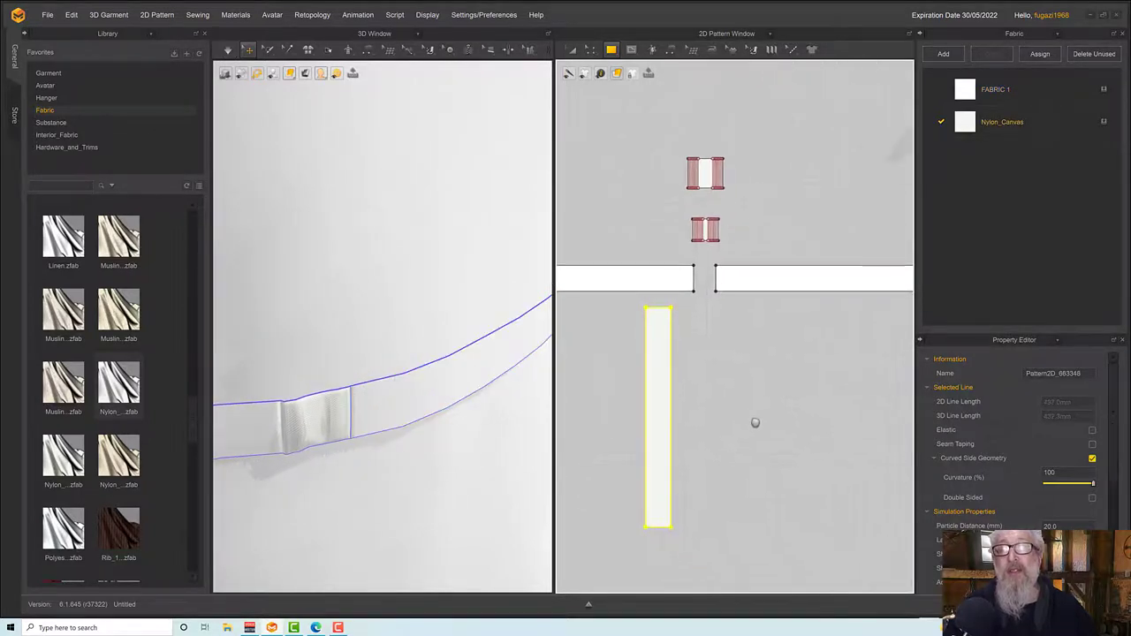
pyautogui.moveTo(718, 307); pyautogui.dragTo(744, 583)
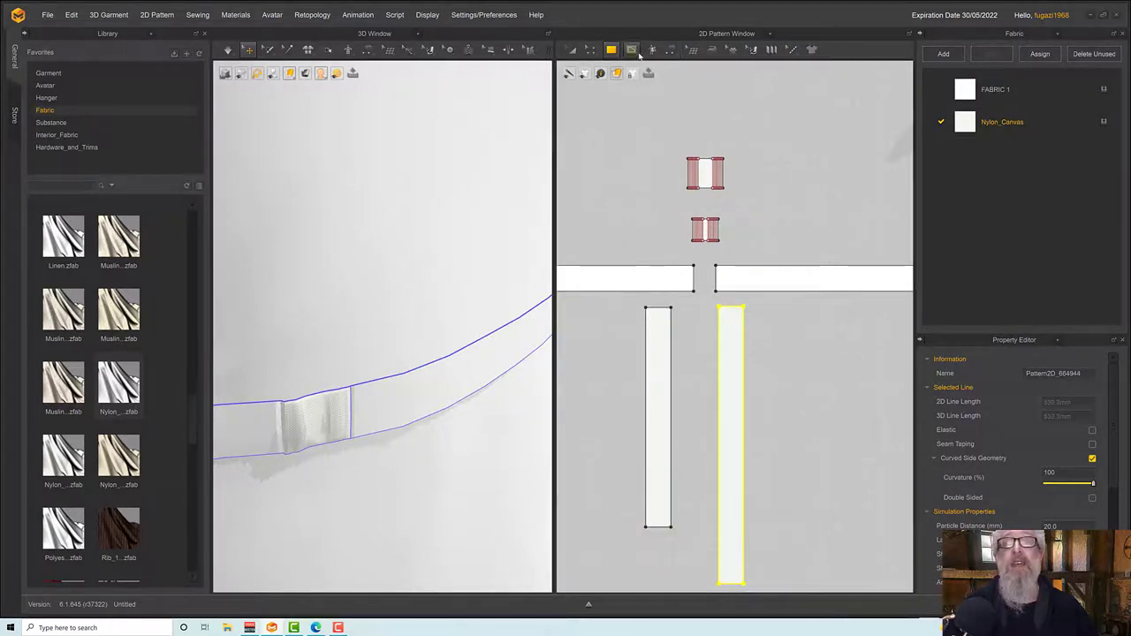
# Sew the top edge of each tie rectangle to the facing inner end of the waist strap above it
pyautogui.click(671, 49)
pyautogui.click(697, 89)
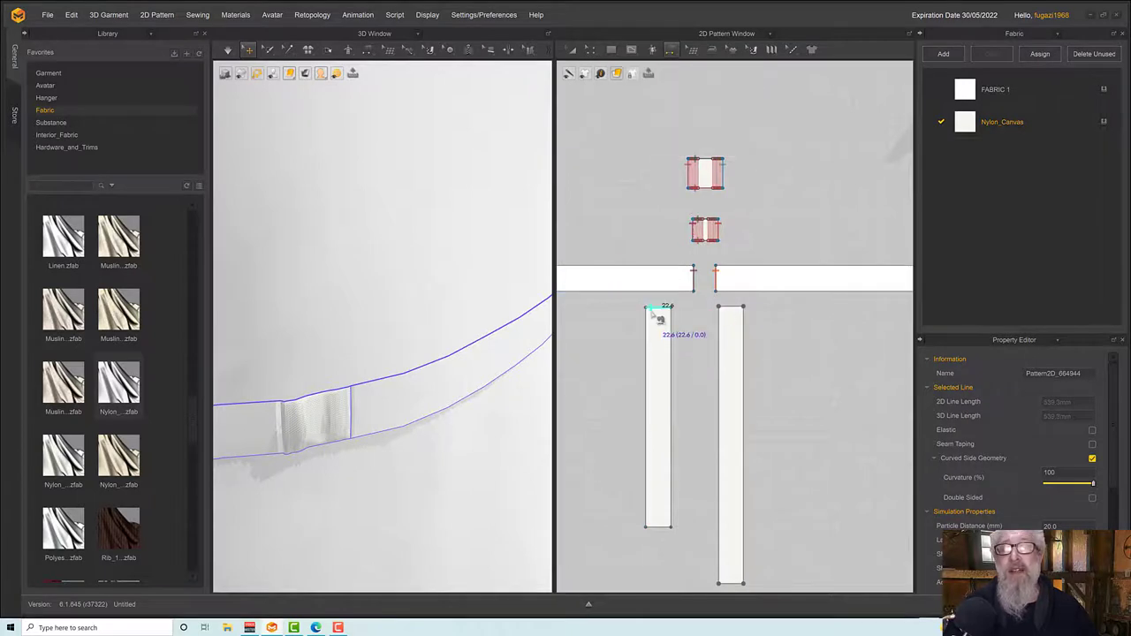
pyautogui.click(658, 307)
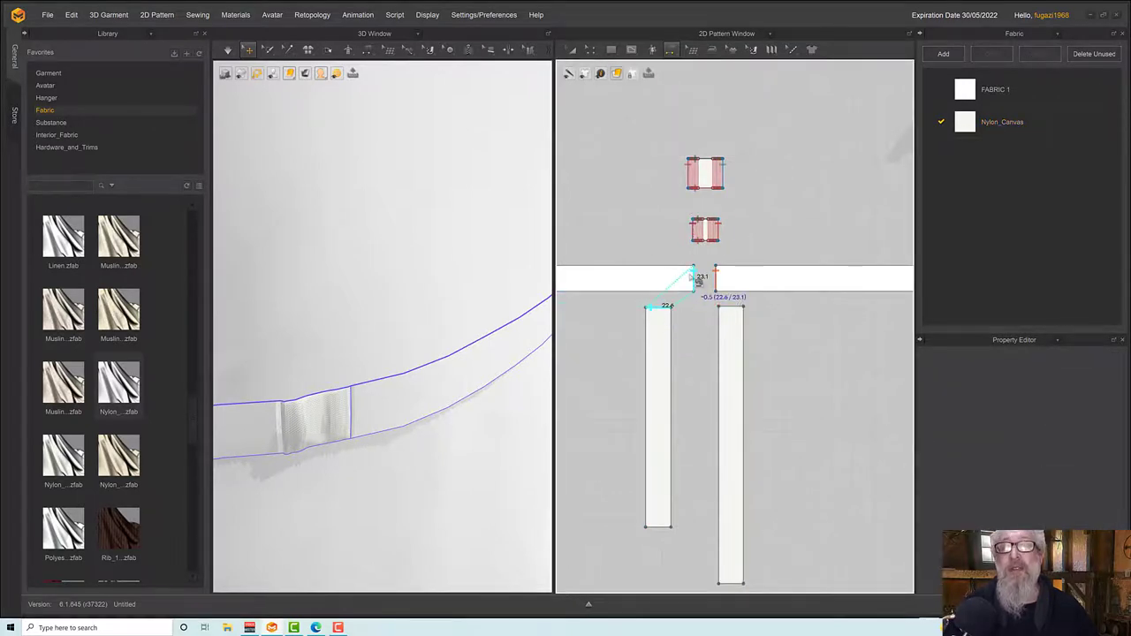
pyautogui.click(694, 279)
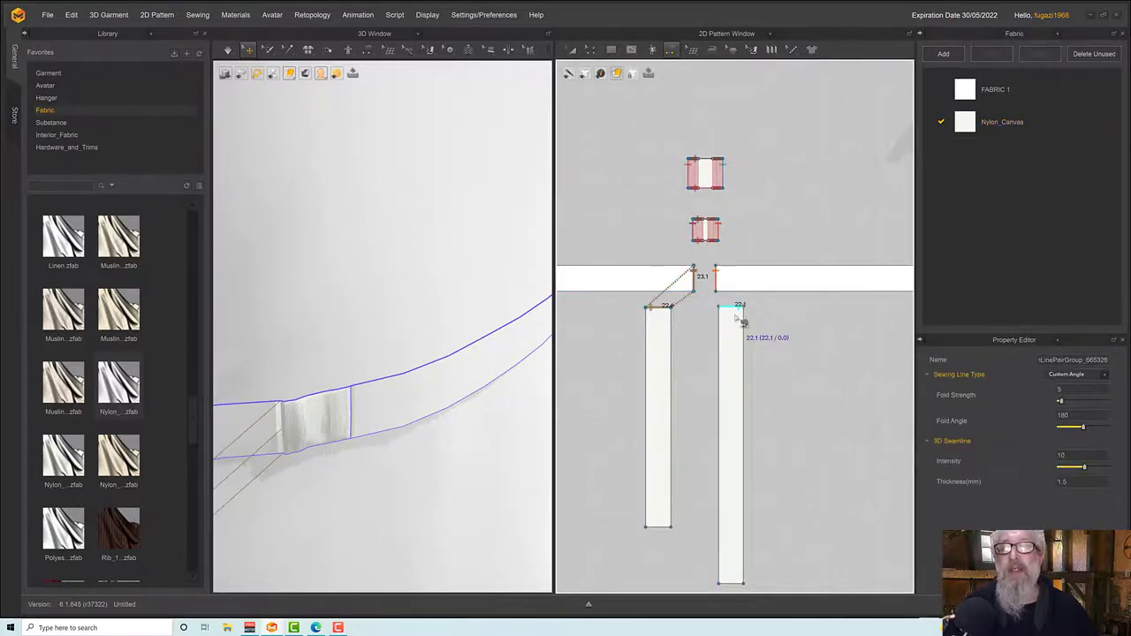
pyautogui.click(731, 306)
pyautogui.click(723, 281)
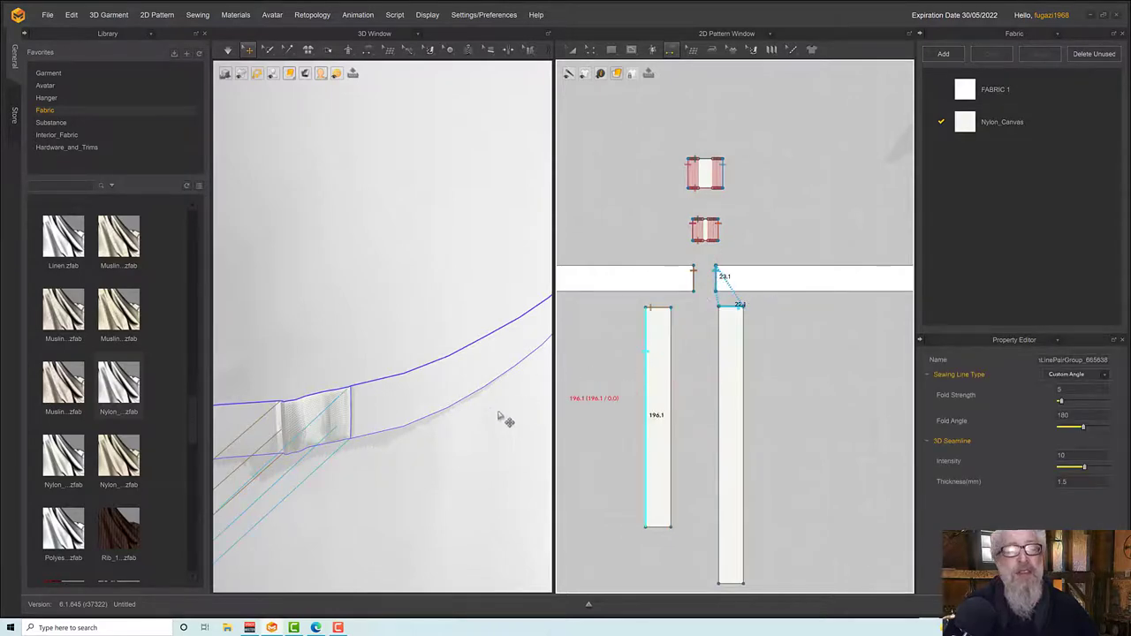
# Select both tie pieces in the 3D view and move them together from beside the avatar to the apron skirt
pyautogui.scroll(-5, 479, 398)
pyautogui.scroll(-10, 478, 402)
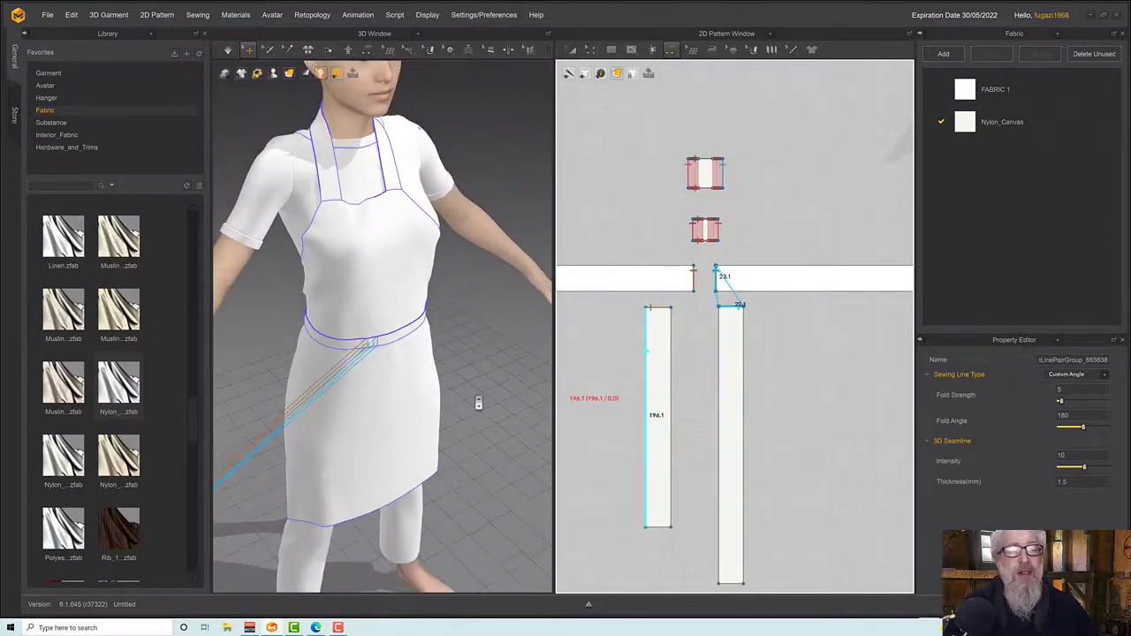
pyautogui.press('2')
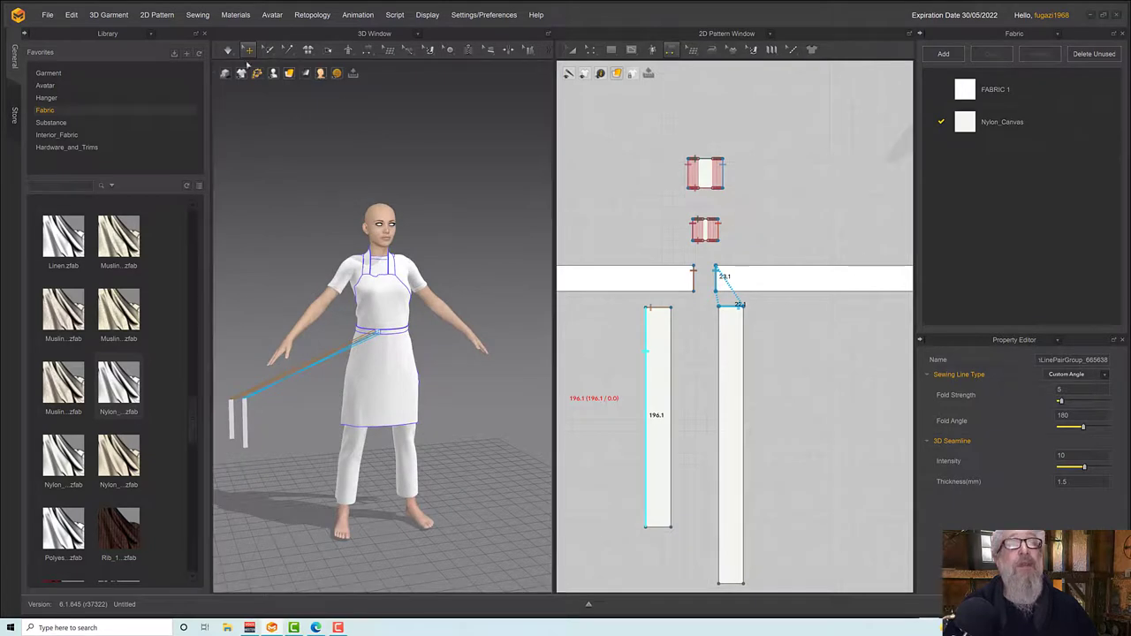
pyautogui.click(231, 420)
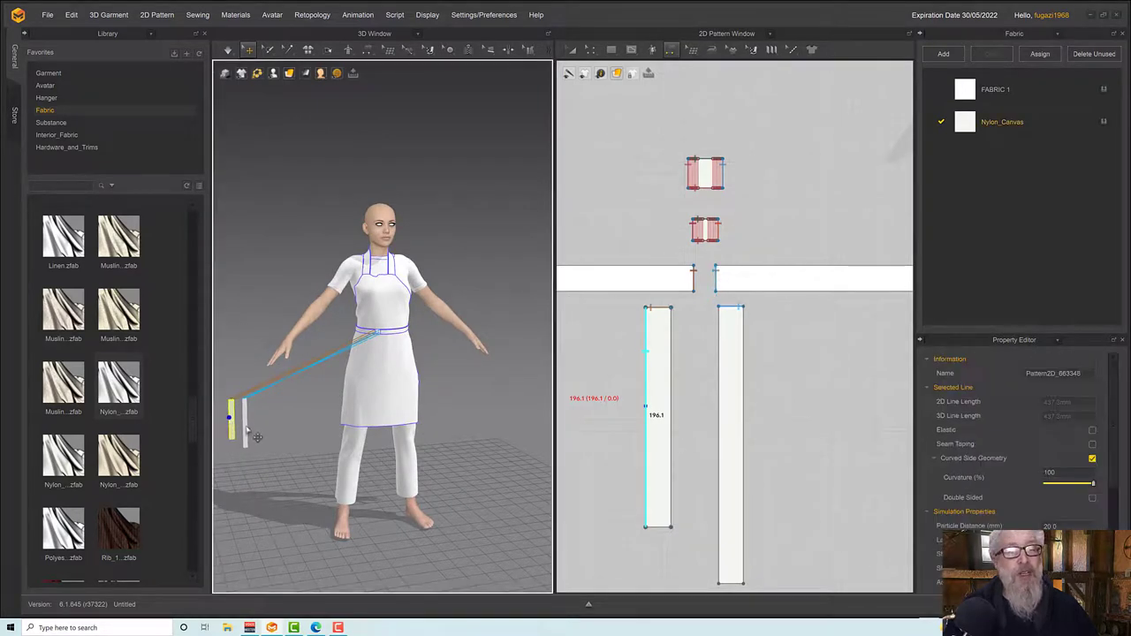
pyautogui.scroll(2, 246, 427)
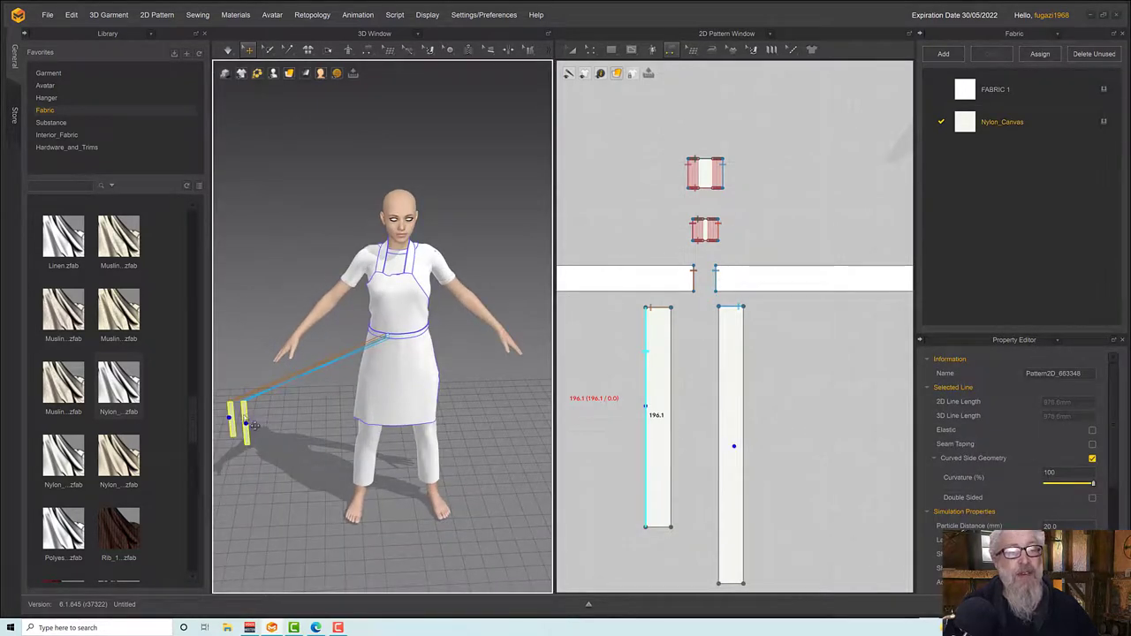
pyautogui.click(256, 424)
pyautogui.moveTo(261, 423); pyautogui.dragTo(432, 387)
# Move both ties in front of the apron just below the knot and simulate them
pyautogui.moveTo(432, 387); pyautogui.dragTo(467, 424, button='right')
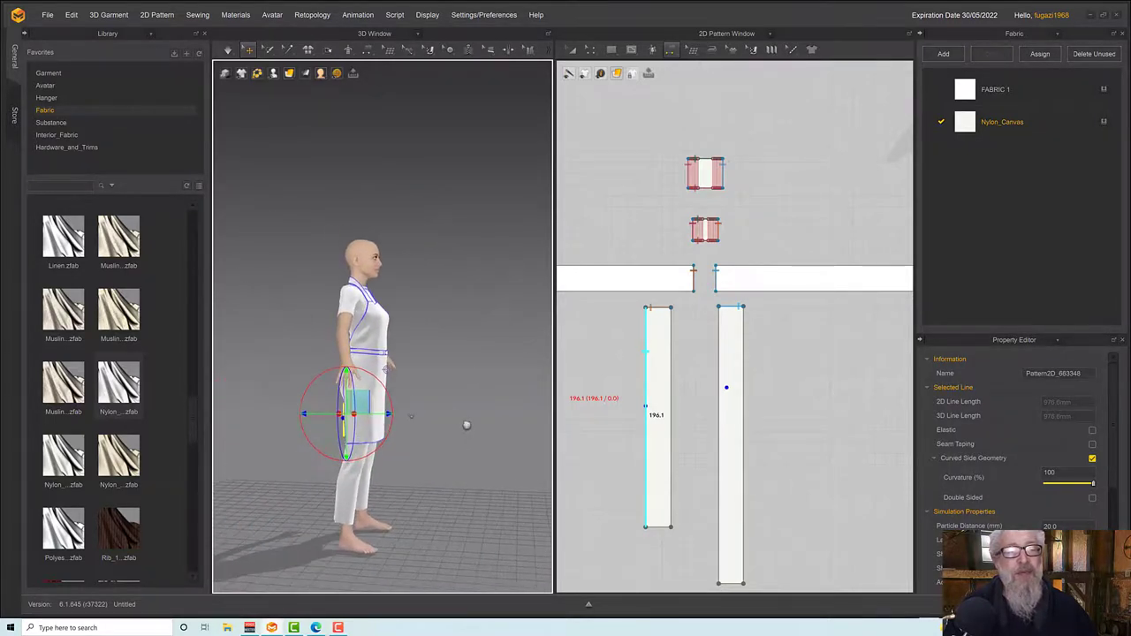
pyautogui.scroll(2, 369, 416)
pyautogui.scroll(1, 369, 416)
pyautogui.moveTo(339, 451); pyautogui.dragTo(401, 382)
pyautogui.moveTo(444, 391); pyautogui.dragTo(376, 395, button='right')
pyautogui.scroll(2, 373, 396)
pyautogui.scroll(2, 389, 398)
pyautogui.scroll(2, 439, 376)
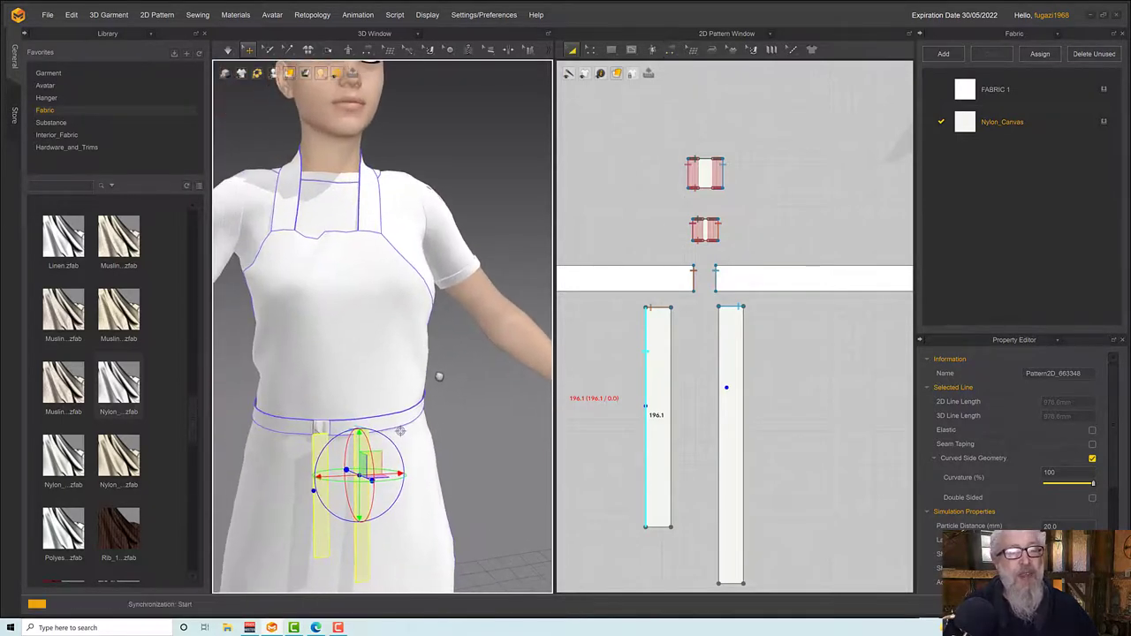
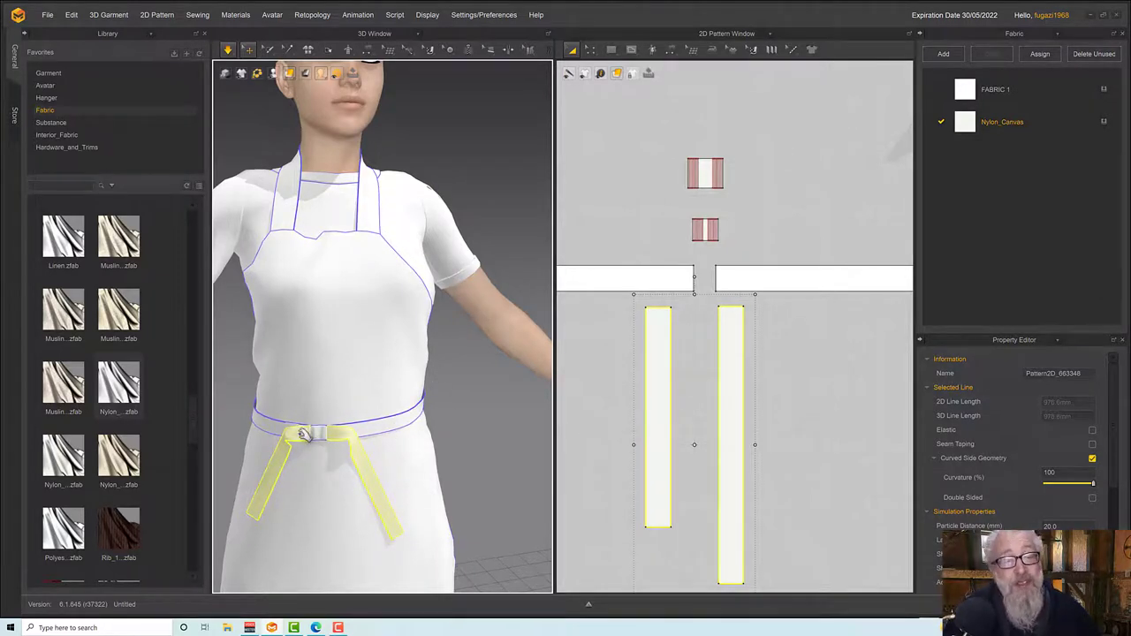
# Tug the shorter tie in the running simulation to untangle it and bring it down below the knot
pyautogui.moveTo(303, 460)
pyautogui.mouseDown(button='right')
pyautogui.moveTo(303, 340)
pyautogui.moveTo(299, 464)
pyautogui.mouseUp(button='right')
pyautogui.press('n')
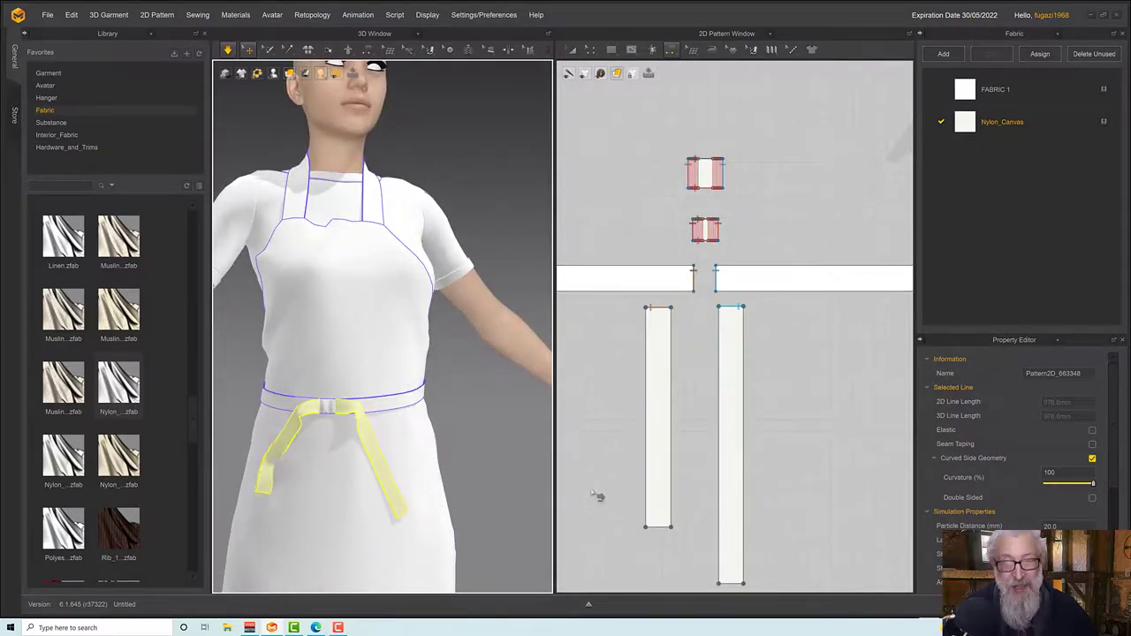
pyautogui.click(592, 50)
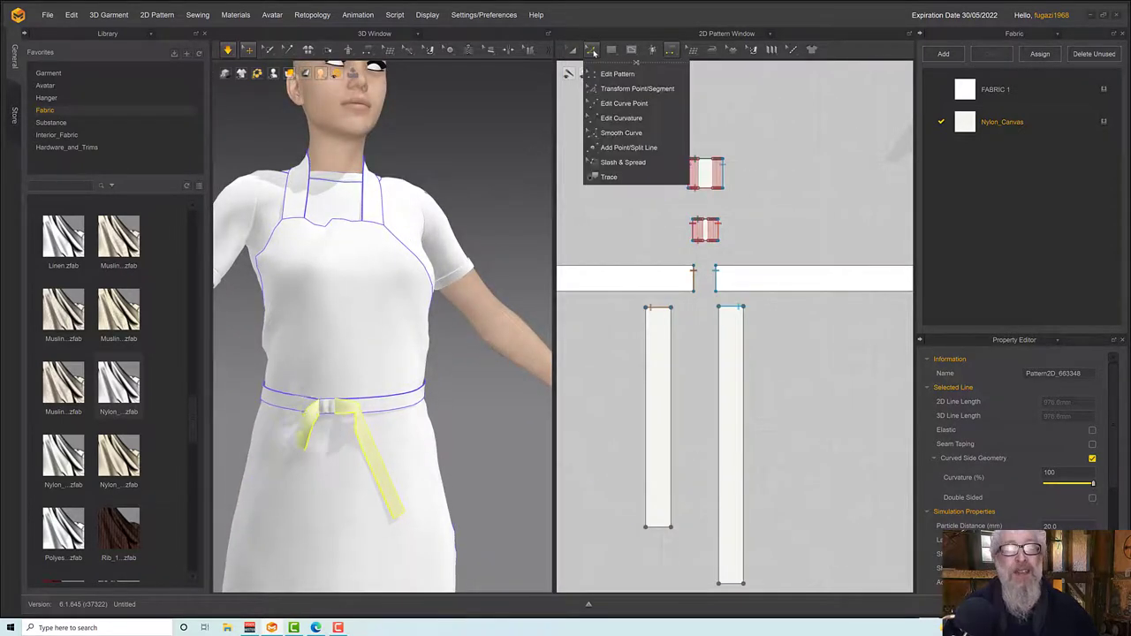
pyautogui.click(424, 340)
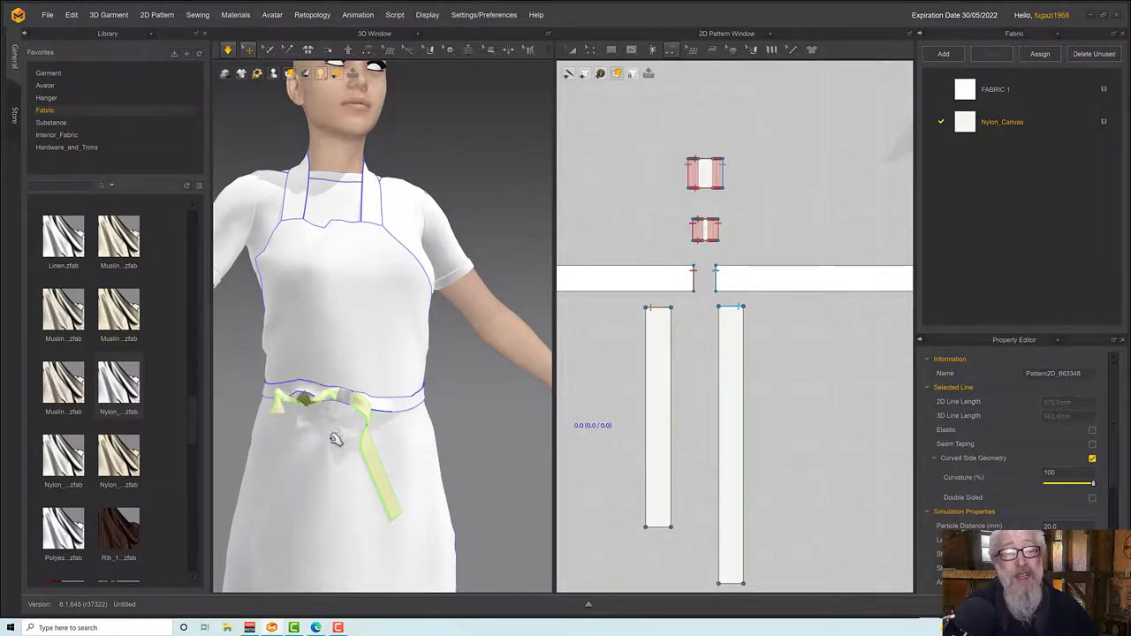
pyautogui.moveTo(323, 433); pyautogui.dragTo(323, 446, button='right')
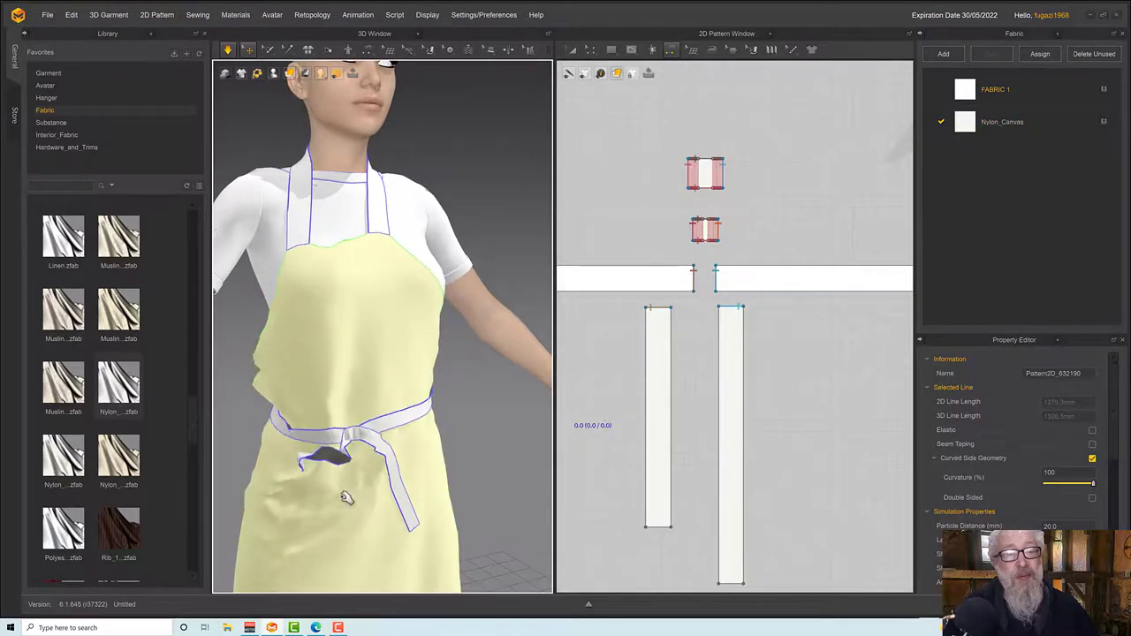
pyautogui.moveTo(361, 485); pyautogui.dragTo(361, 490, button='right')
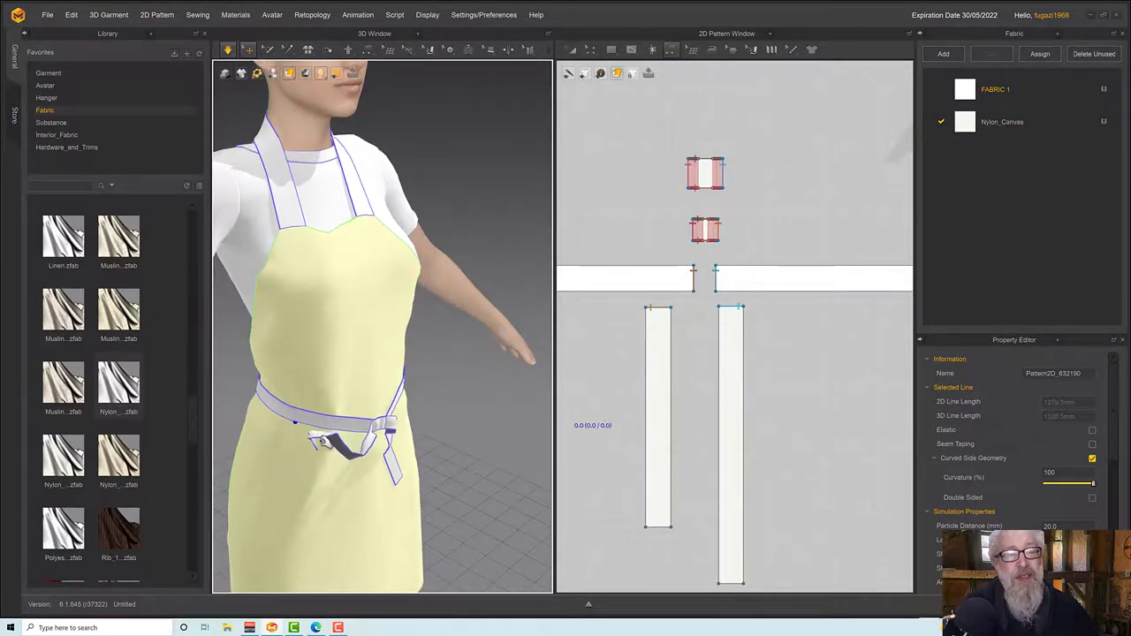
pyautogui.moveTo(326, 442); pyautogui.dragTo(325, 480)
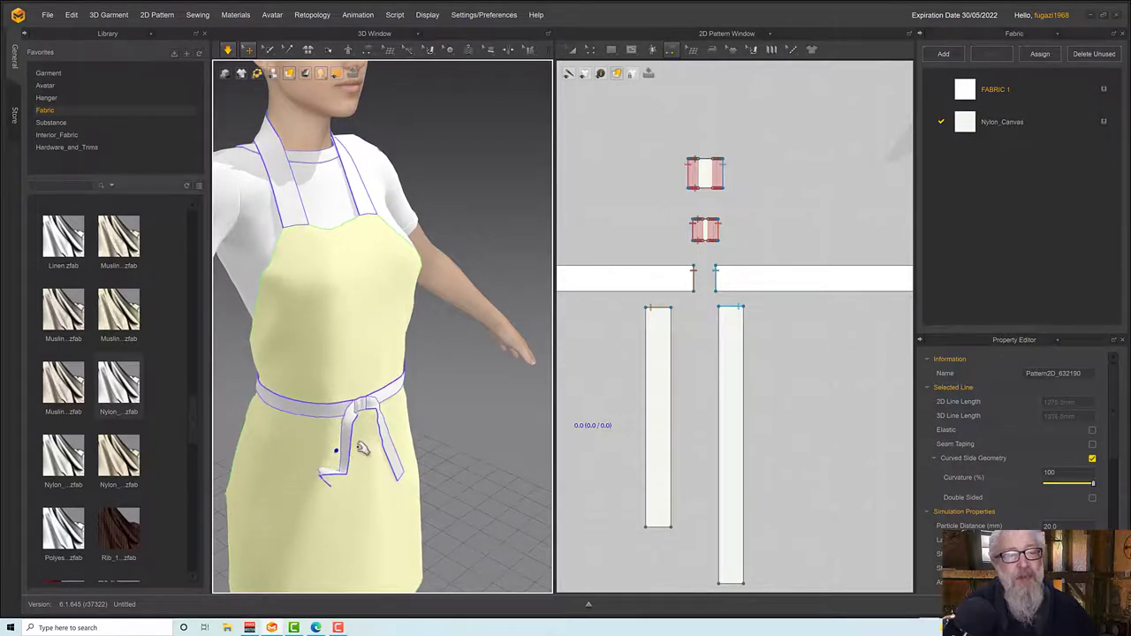
pyautogui.moveTo(349, 433); pyautogui.dragTo(351, 444)
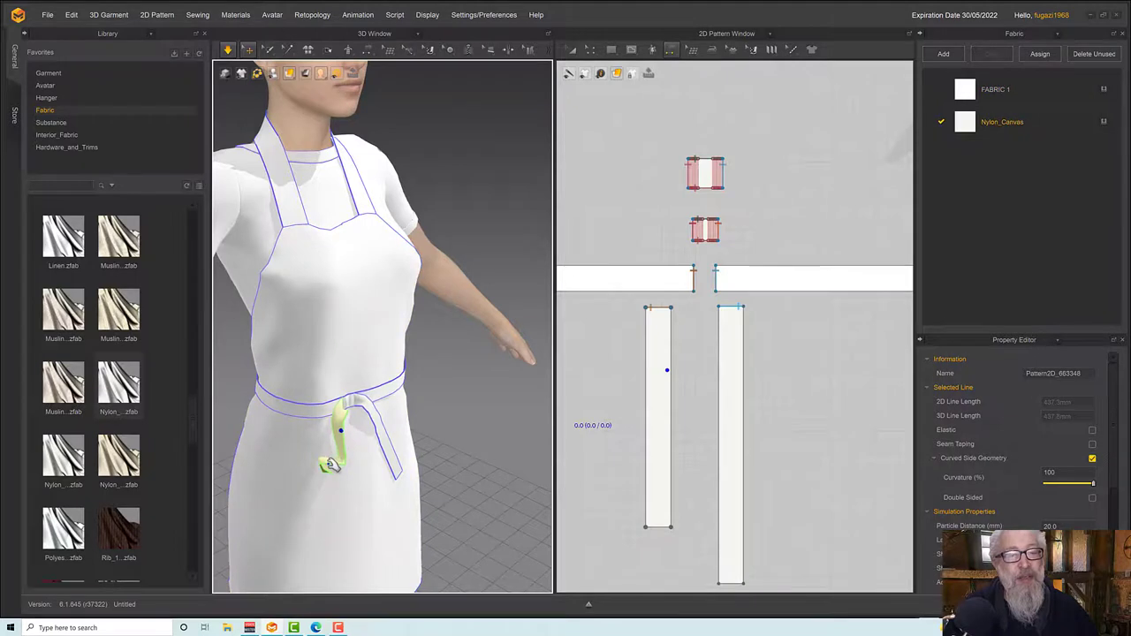
# Pull the shorter tie away from the apron in the running simulation and straighten its curled end so it hangs down
pyautogui.click(353, 464)
pyautogui.moveTo(358, 471); pyautogui.dragTo(386, 474, button='right')
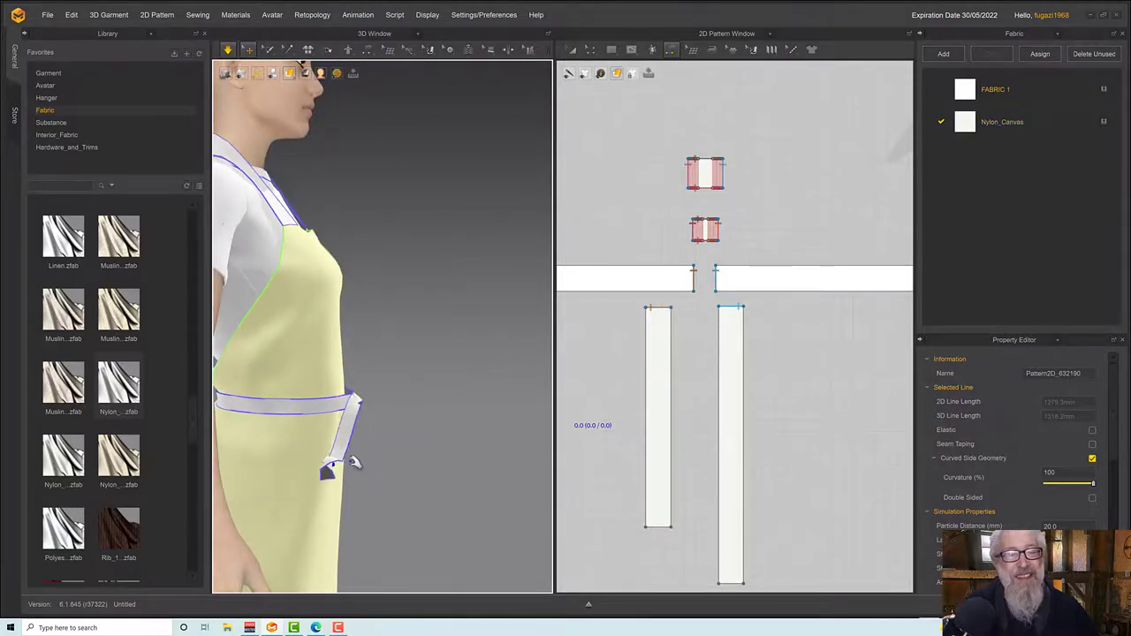
pyautogui.moveTo(335, 460); pyautogui.dragTo(360, 474)
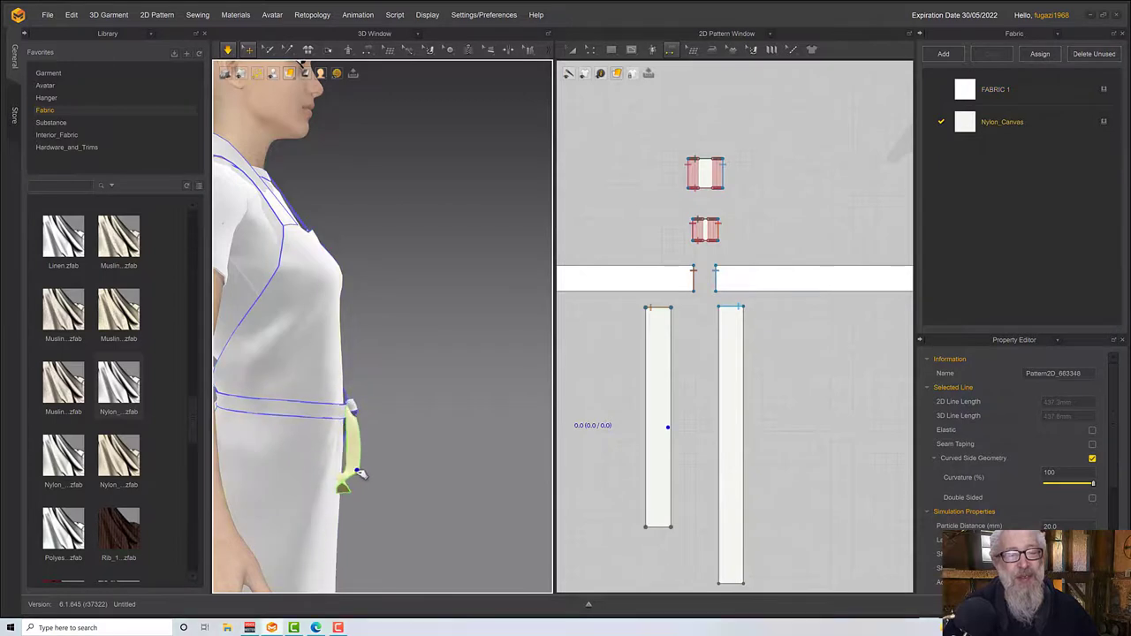
pyautogui.moveTo(358, 484); pyautogui.dragTo(333, 503, button='right')
pyautogui.moveTo(333, 503); pyautogui.dragTo(362, 521)
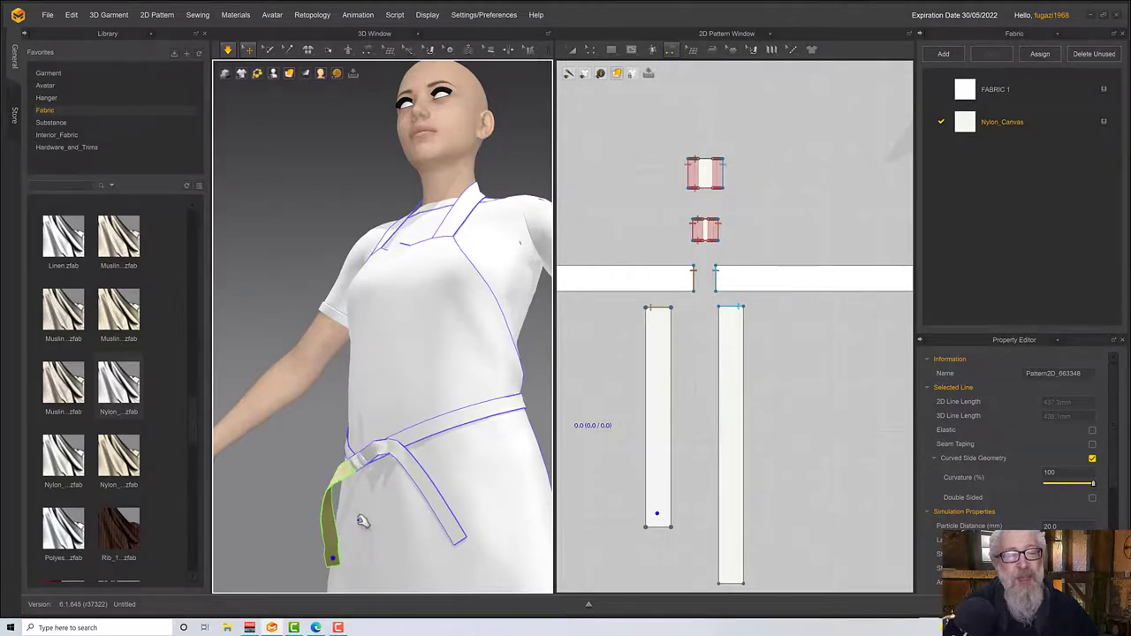
pyautogui.moveTo(362, 522); pyautogui.dragTo(379, 525, button='right')
pyautogui.scroll(2, 385, 532)
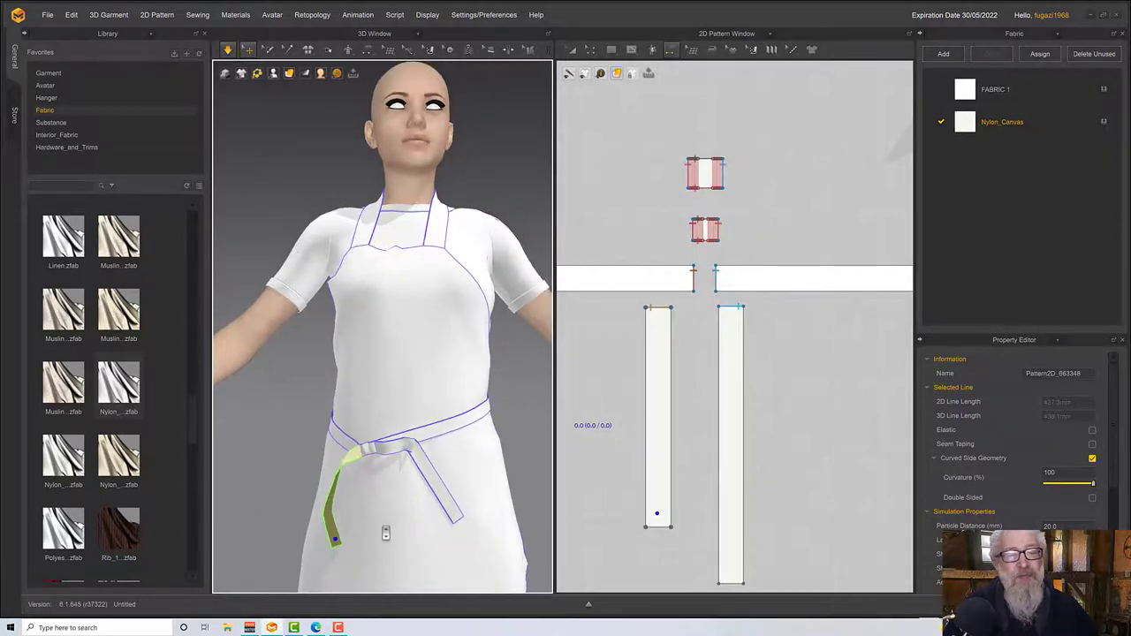
# Lengthen both tie rectangles together by moving their bottom edges downward in the 2D pattern
pyautogui.scroll(-5, 385, 533)
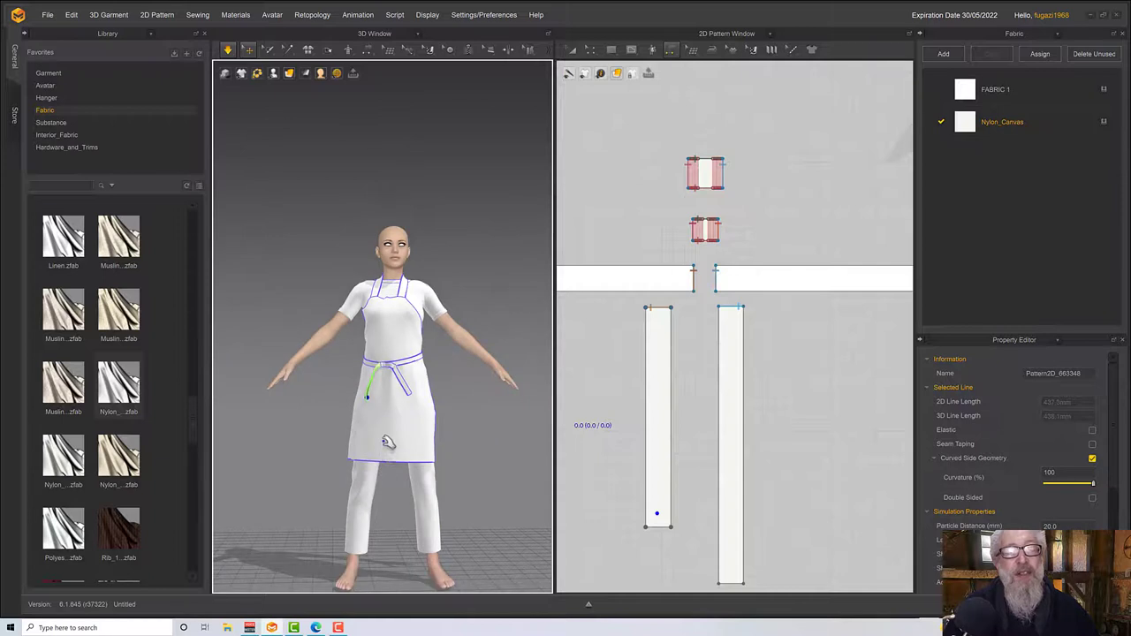
pyautogui.scroll(4, 387, 442)
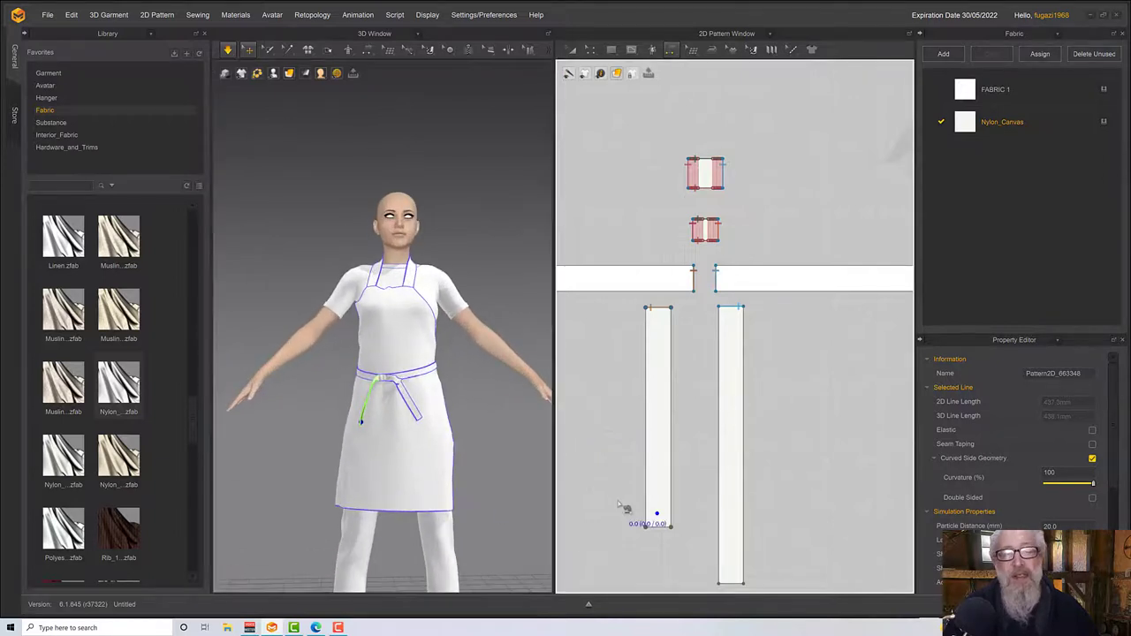
pyautogui.scroll(-3, 585, 495)
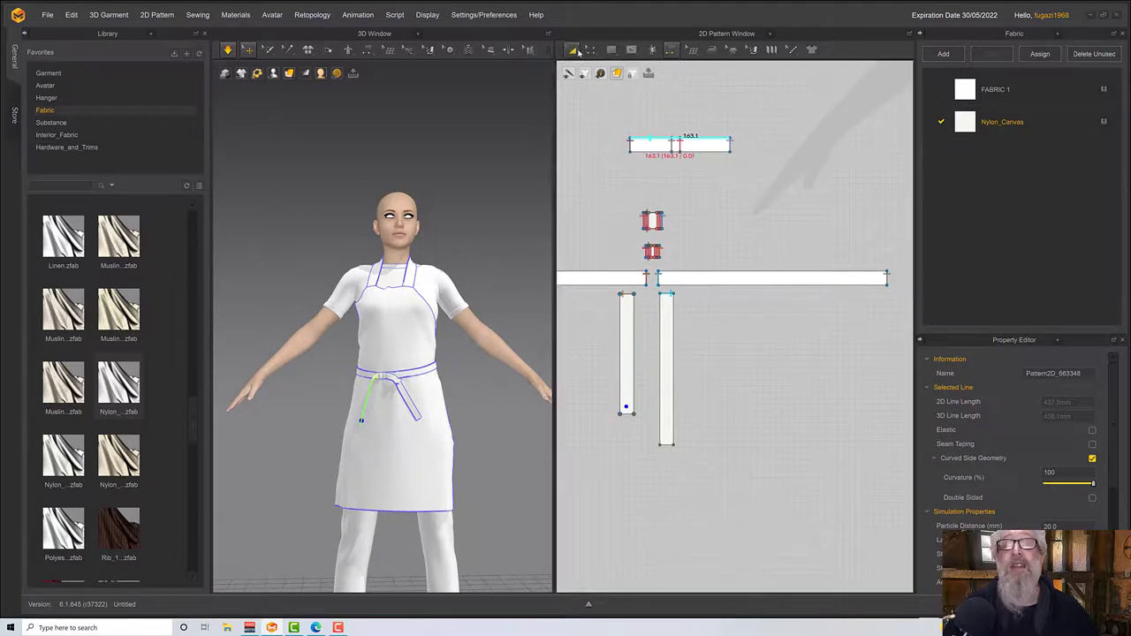
pyautogui.click(589, 53)
pyautogui.click(646, 525)
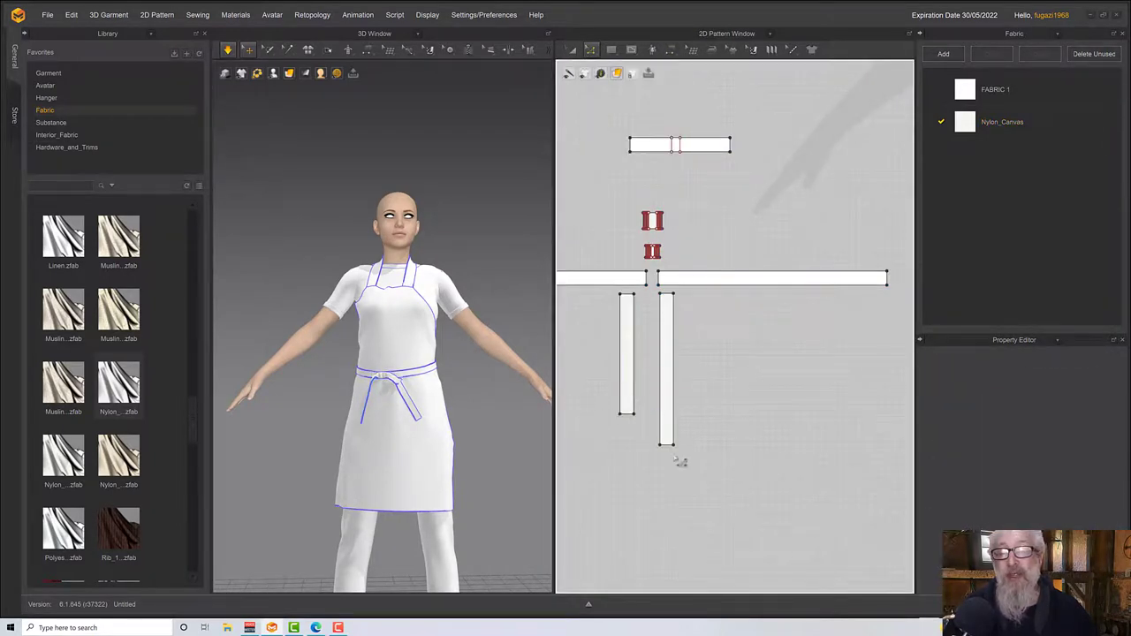
pyautogui.moveTo(578, 394); pyautogui.dragTo(727, 490)
pyautogui.moveTo(672, 452); pyautogui.dragTo(673, 545)
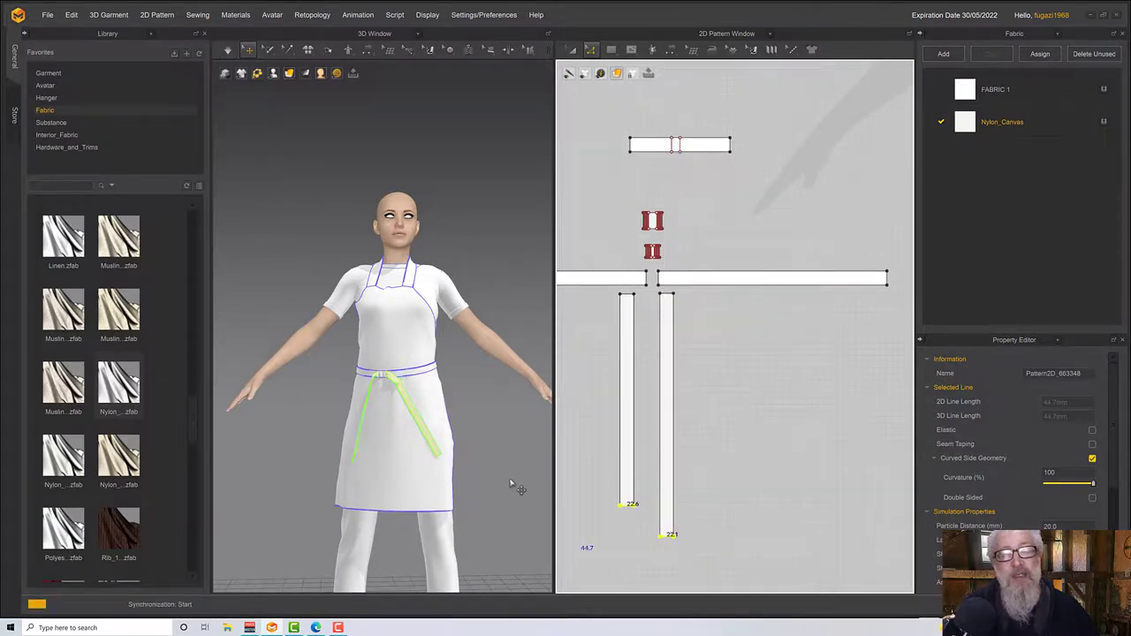
# Simulate the lengthened ties and pull the longer one inward so it hangs down from the knot
pyautogui.click(439, 459)
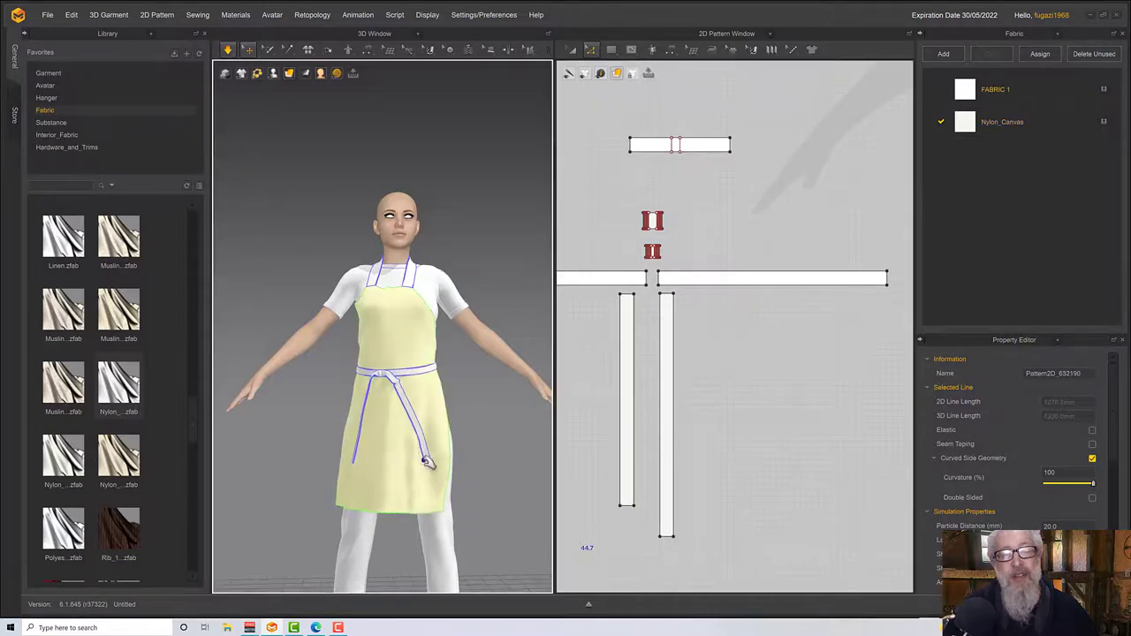
pyautogui.moveTo(428, 457); pyautogui.dragTo(384, 431)
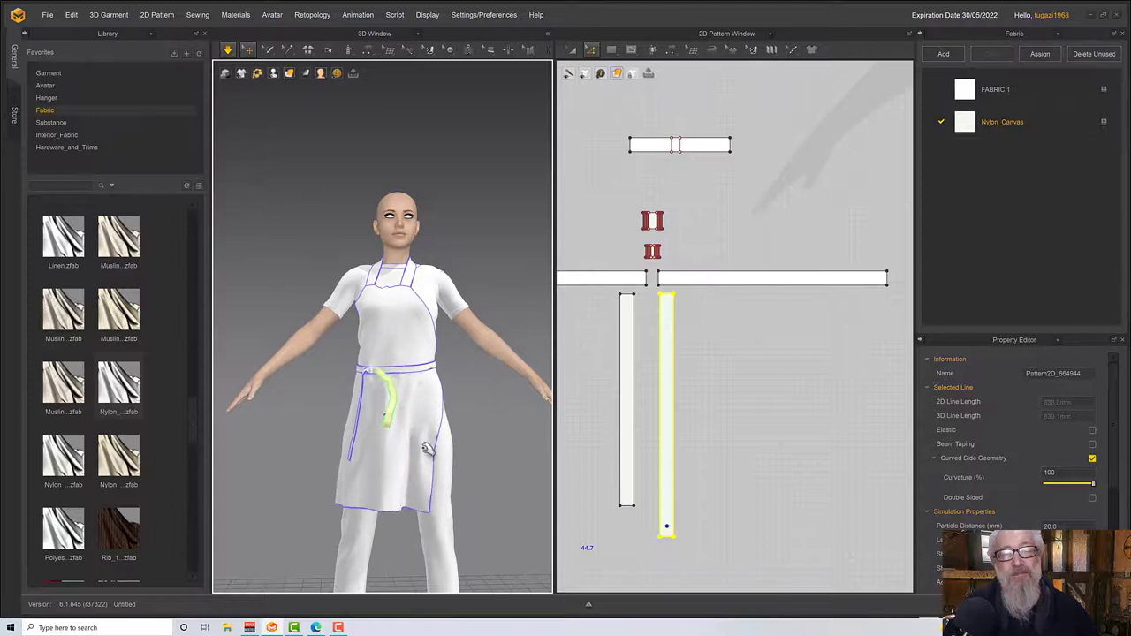
pyautogui.scroll(4, 425, 452)
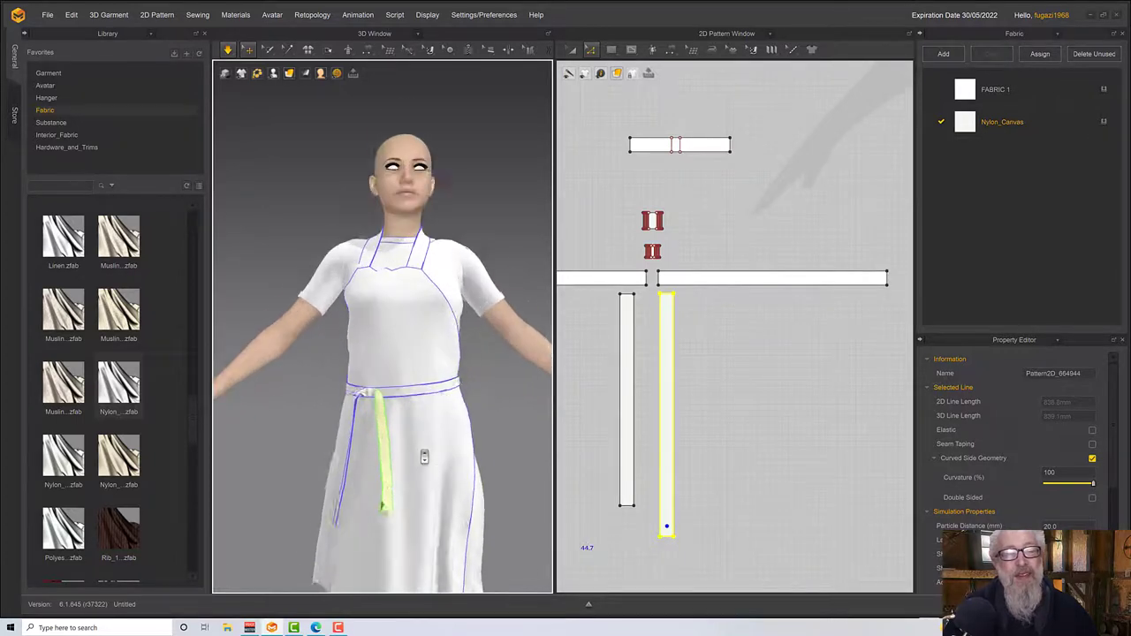
pyautogui.moveTo(424, 456); pyautogui.dragTo(422, 433, button='right')
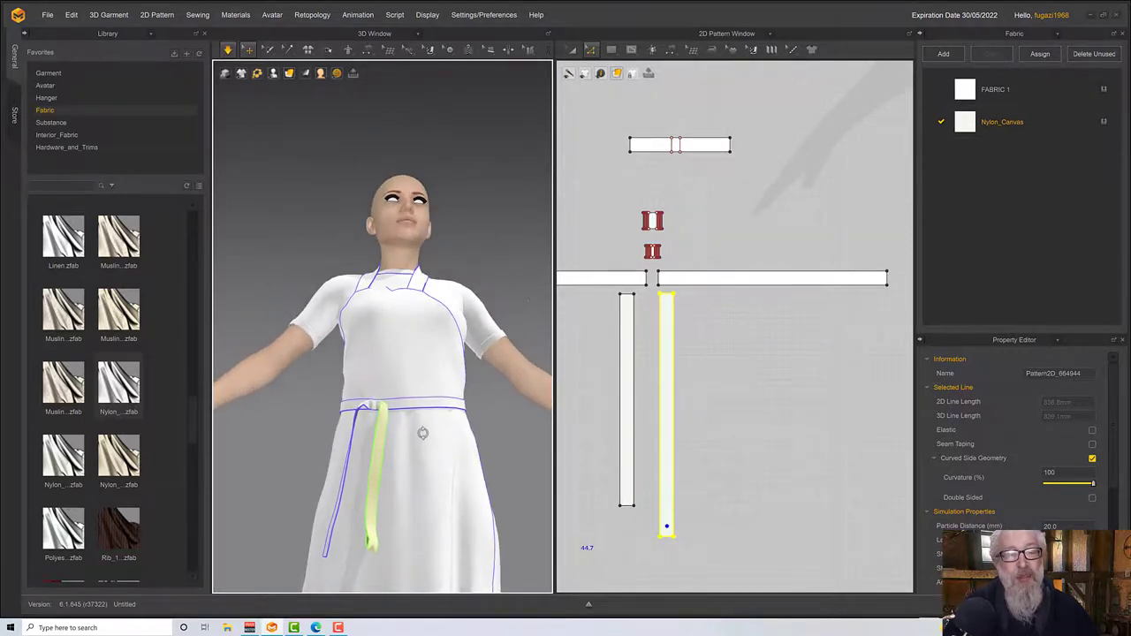
# Offset the top edges of both tie rectangles as 4 internal lines spaced 3 mm apart
pyautogui.moveTo(415, 480); pyautogui.dragTo(429, 480, button='right')
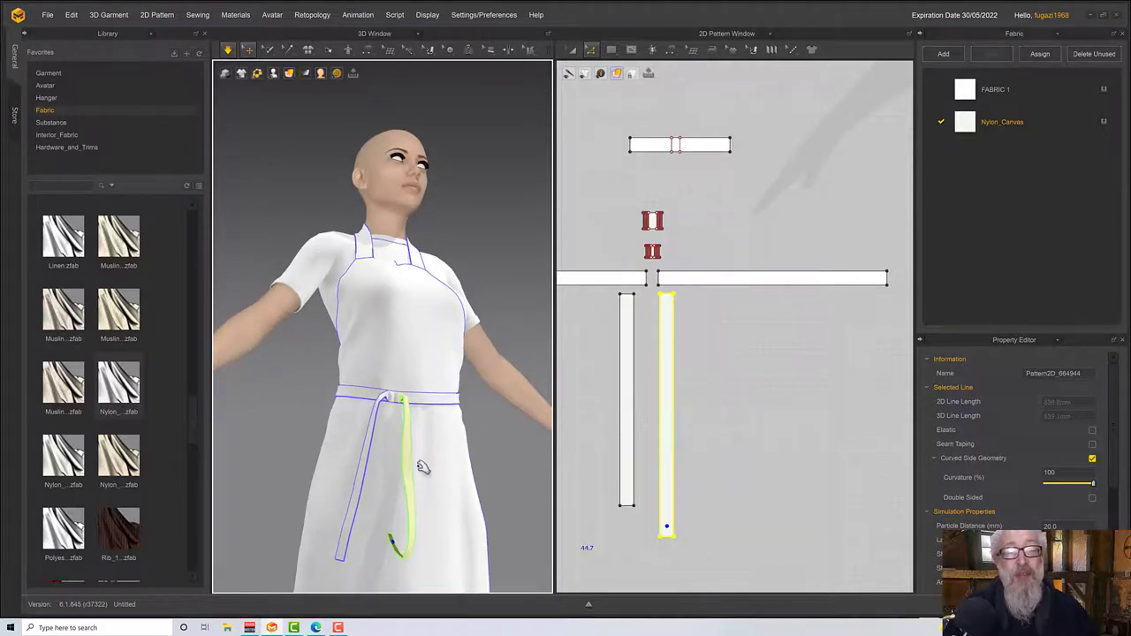
pyautogui.click(612, 49)
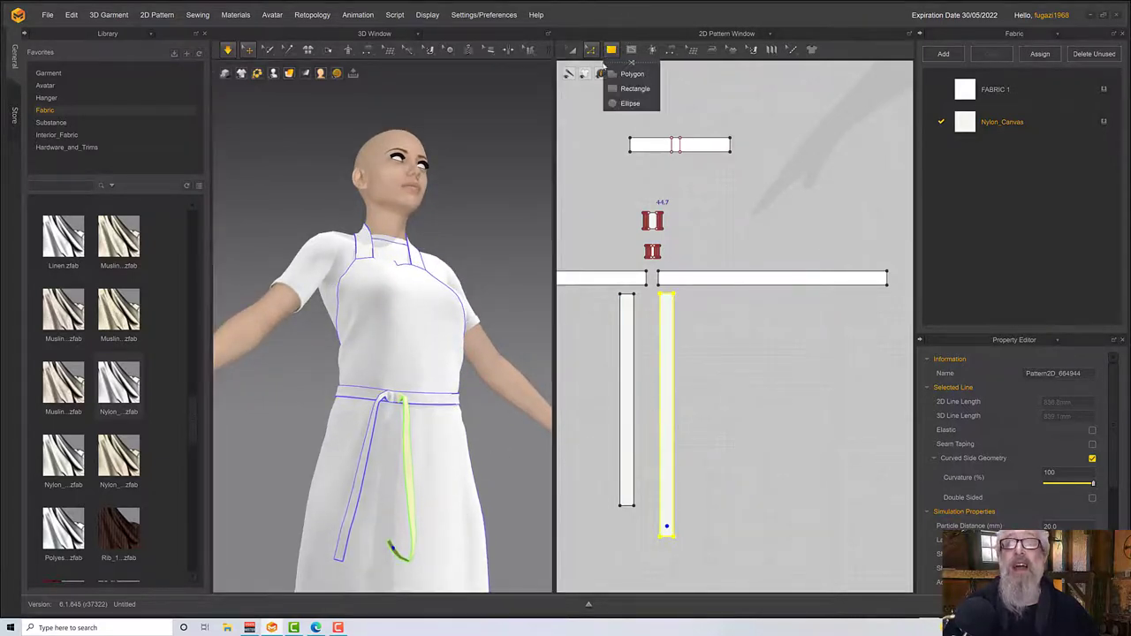
pyautogui.click(628, 88)
pyautogui.click(645, 309)
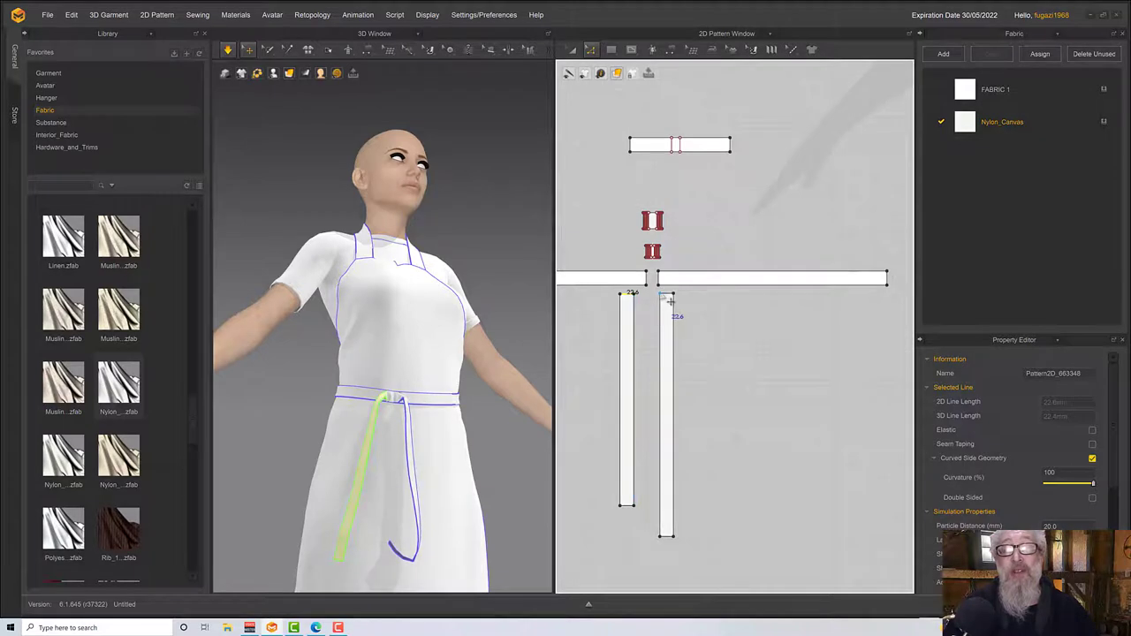
pyautogui.keyDown('shift'); pyautogui.click(665, 294); pyautogui.keyUp('shift')
pyautogui.rightClick(671, 300)
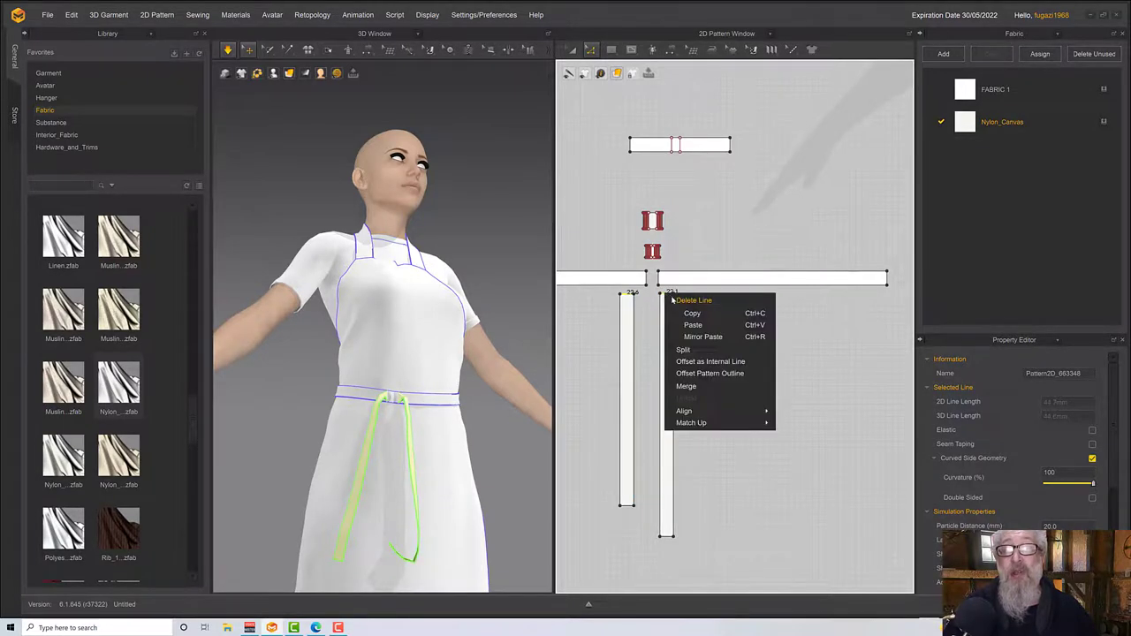
pyautogui.click(688, 361)
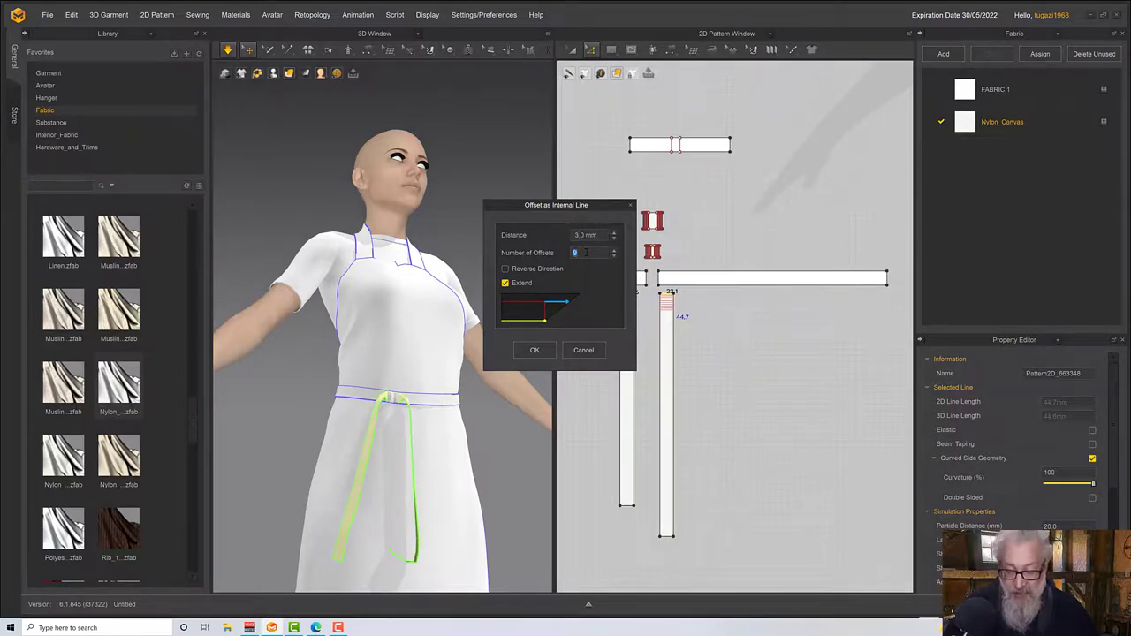
pyautogui.click(534, 349)
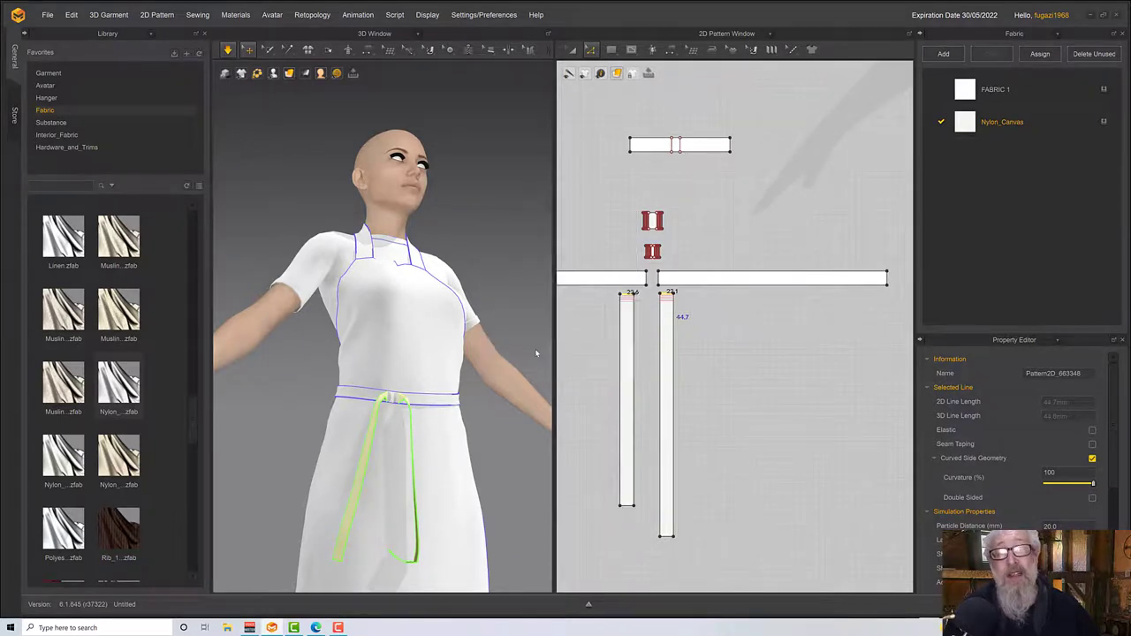
pyautogui.scroll(8, 405, 399)
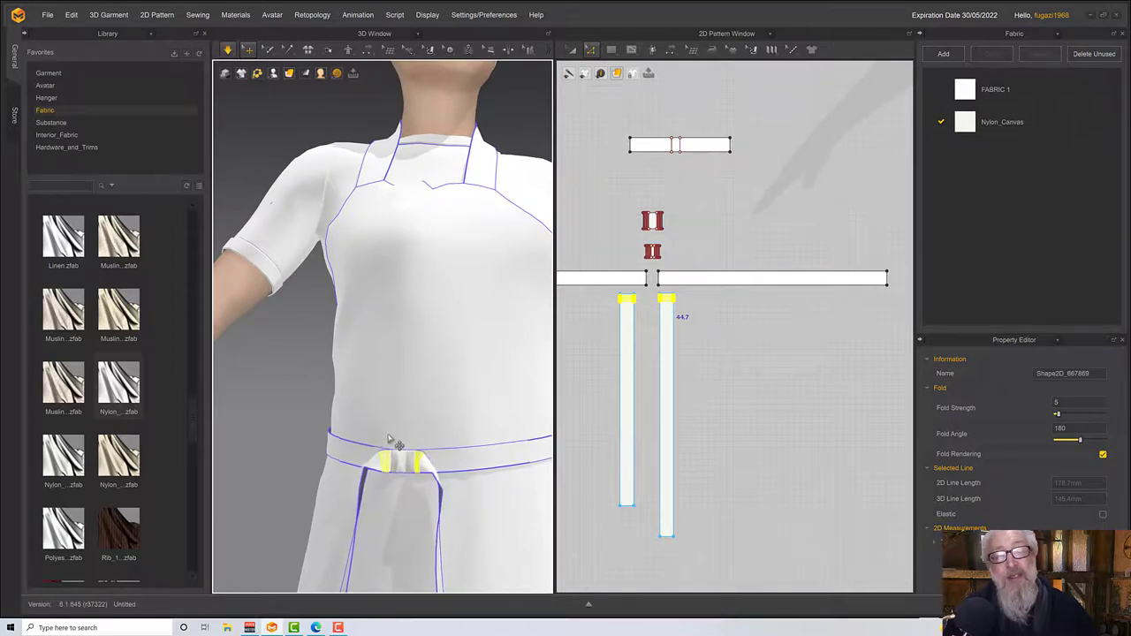
pyautogui.click(636, 311)
pyautogui.click(632, 311)
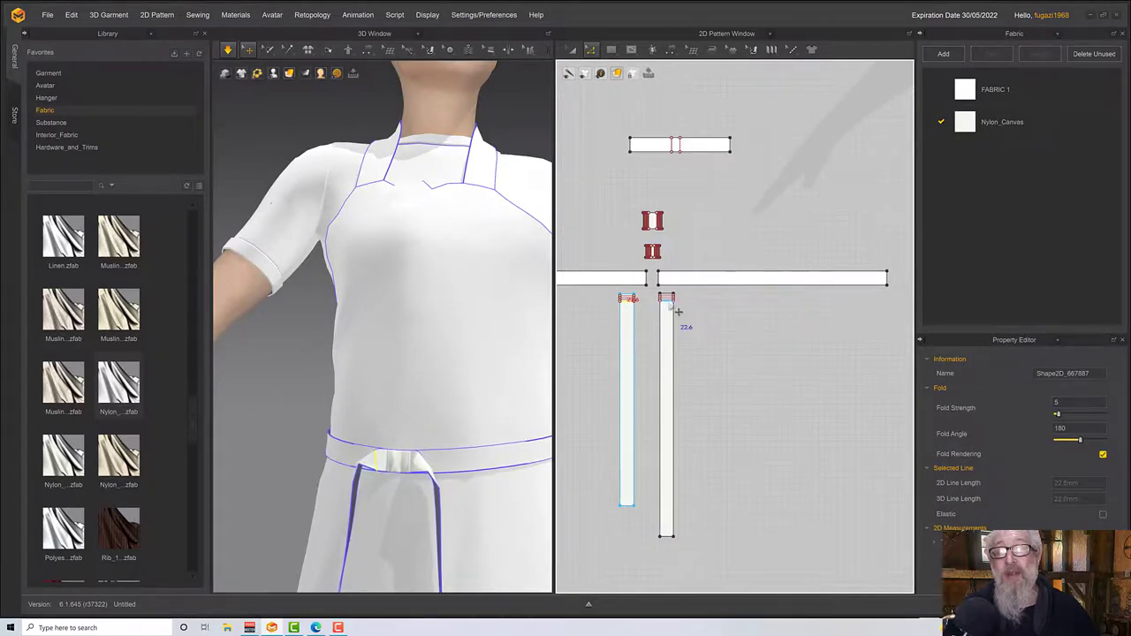
pyautogui.click(677, 313)
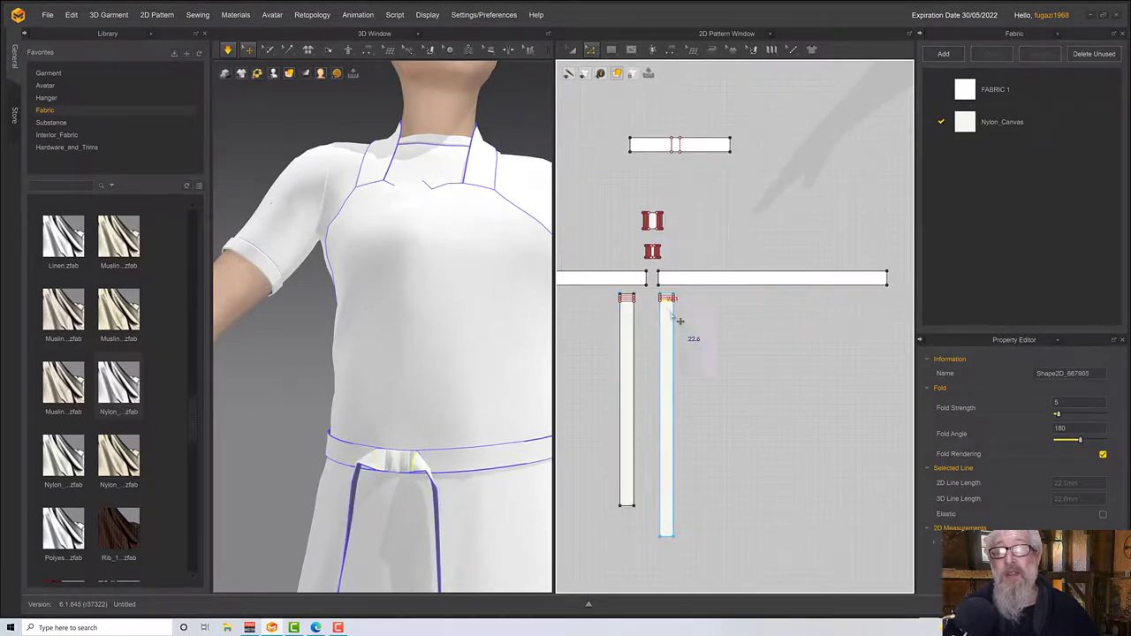
pyautogui.rightClick(676, 309)
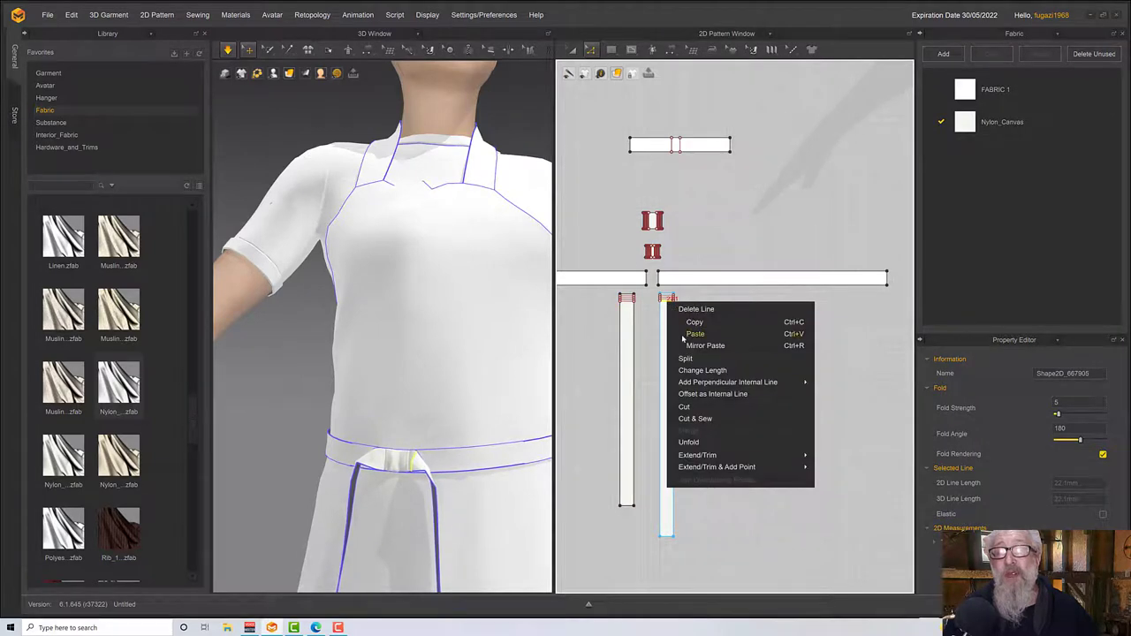
pyautogui.moveTo(696, 385)
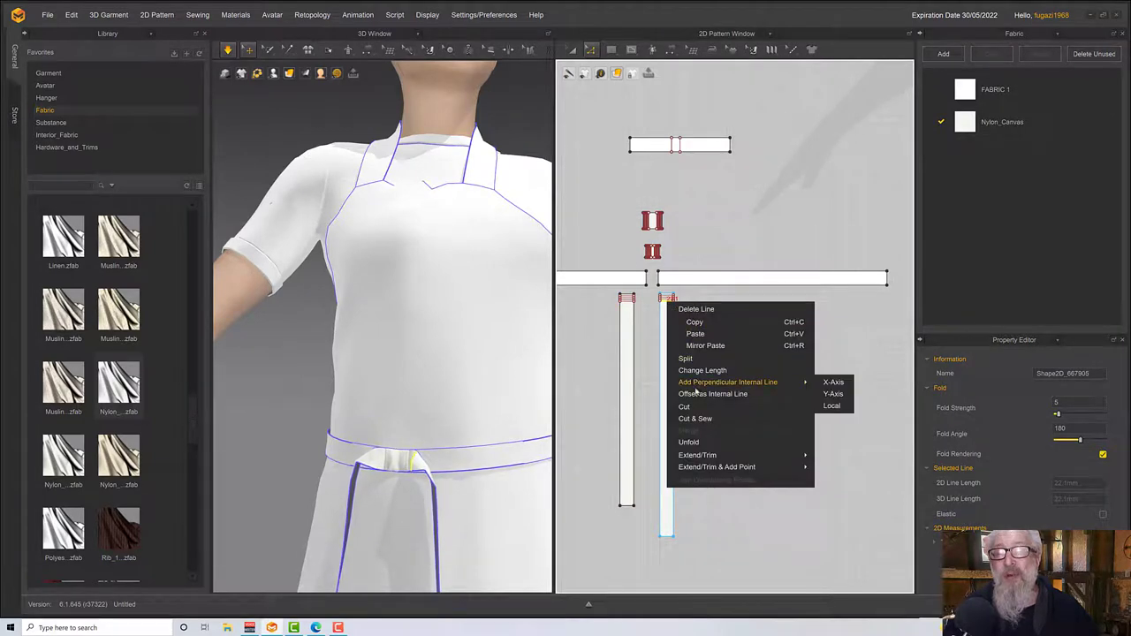
pyautogui.click(831, 393)
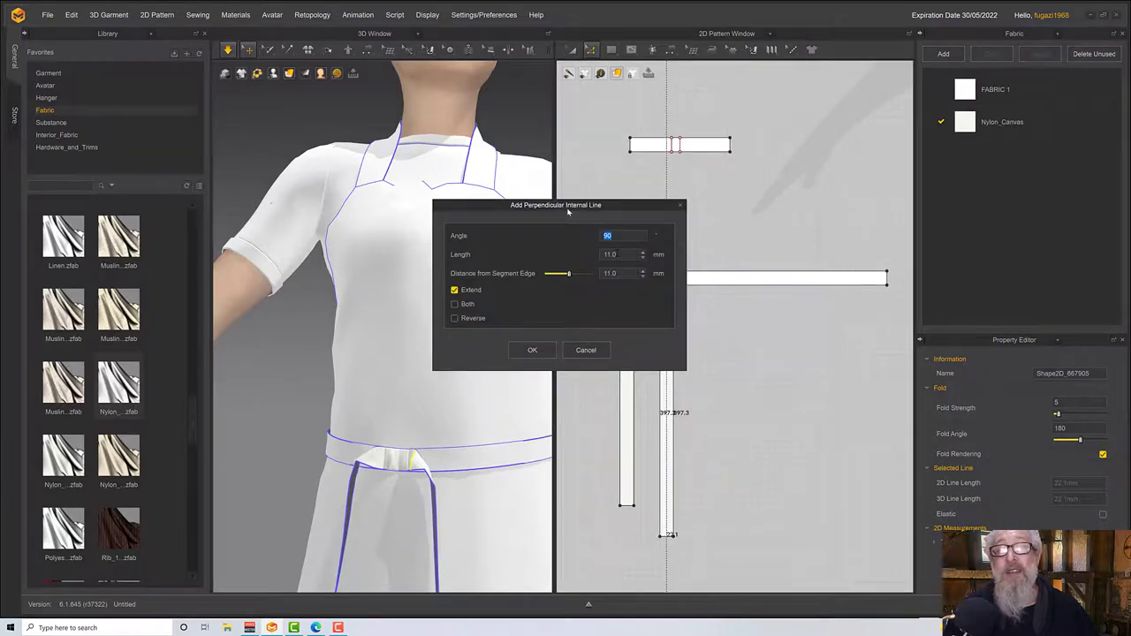
pyautogui.click(574, 356)
# Delete the internal lines from the upper ends of both tie rectangles in the 2D pattern
pyautogui.scroll(-2, 633, 351)
pyautogui.scroll(5, 653, 397)
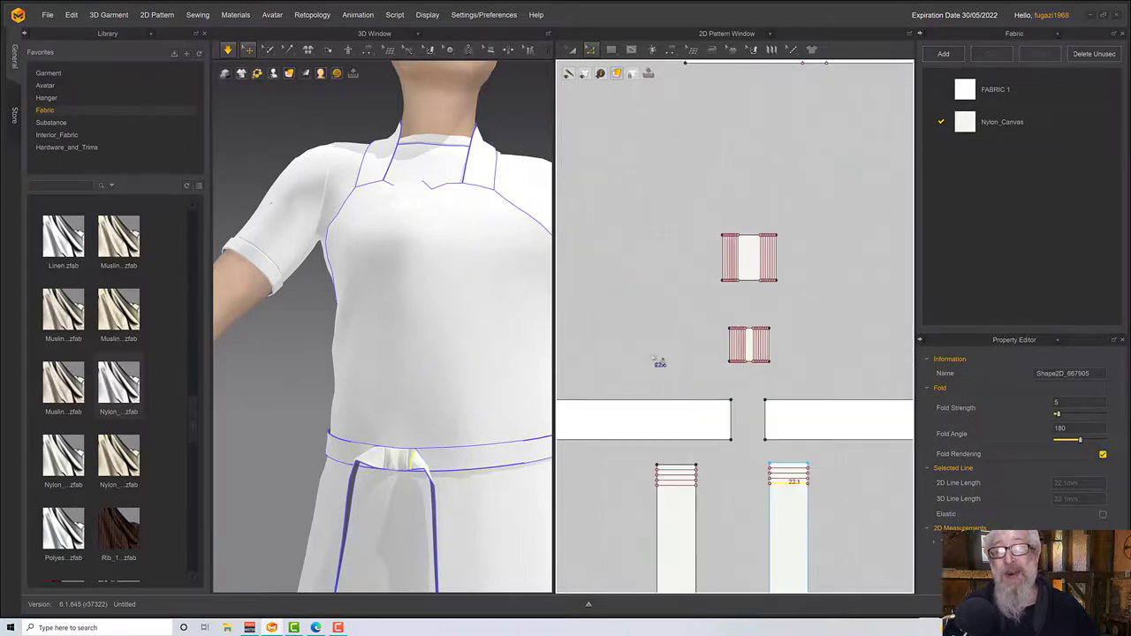
pyautogui.click(690, 493)
pyautogui.click(675, 476)
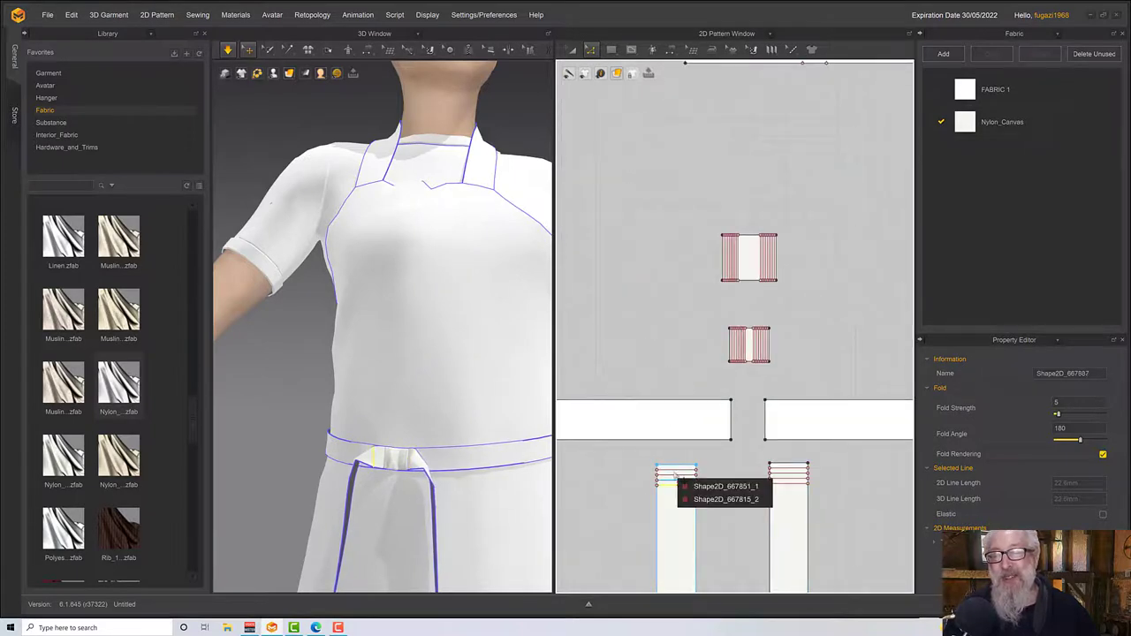
pyautogui.click(839, 501)
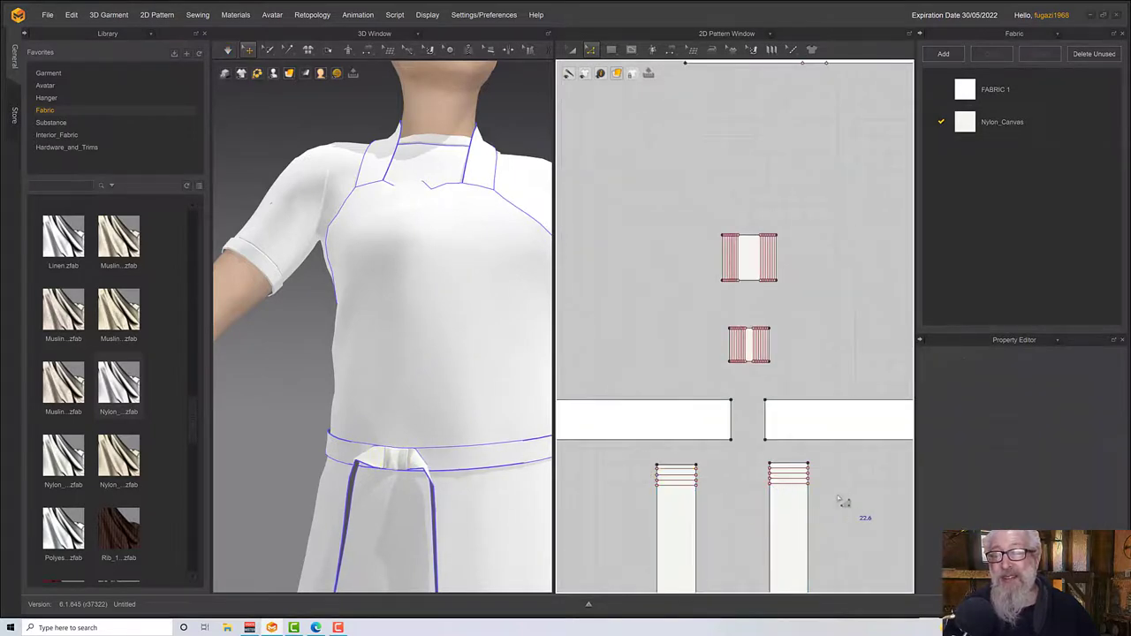
pyautogui.moveTo(848, 494); pyautogui.dragTo(626, 468)
pyautogui.click(627, 471)
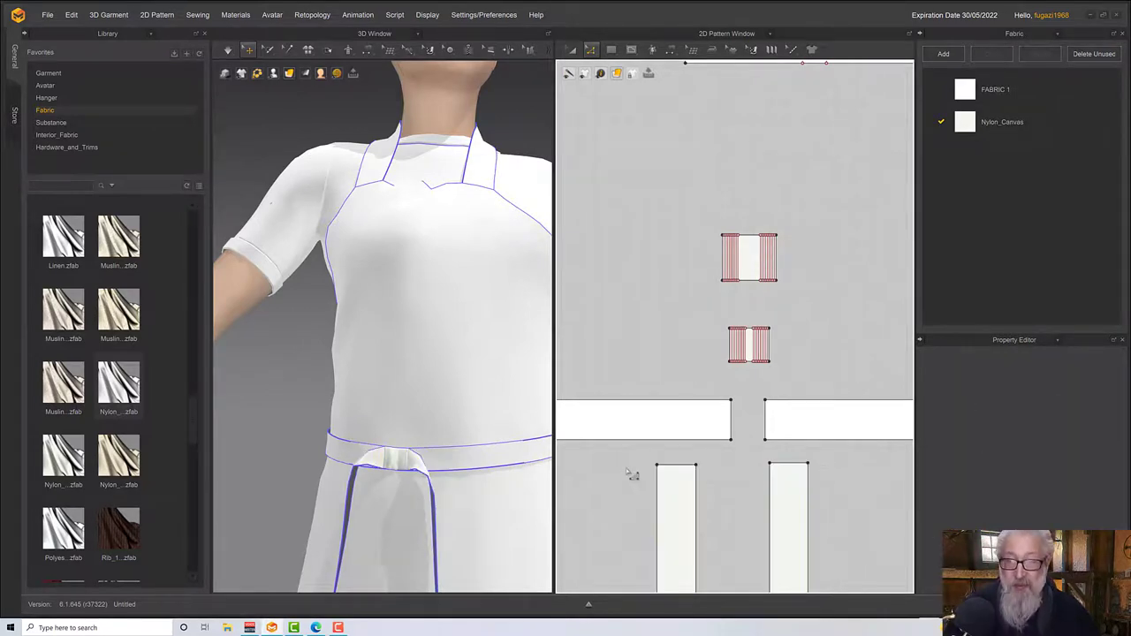
# Offset the top edges of both tie rectangles as 15 extended internal lines spaced 3 mm apart
pyautogui.click(676, 468)
pyautogui.keyDown('shift'); pyautogui.click(790, 463); pyautogui.keyUp('shift')
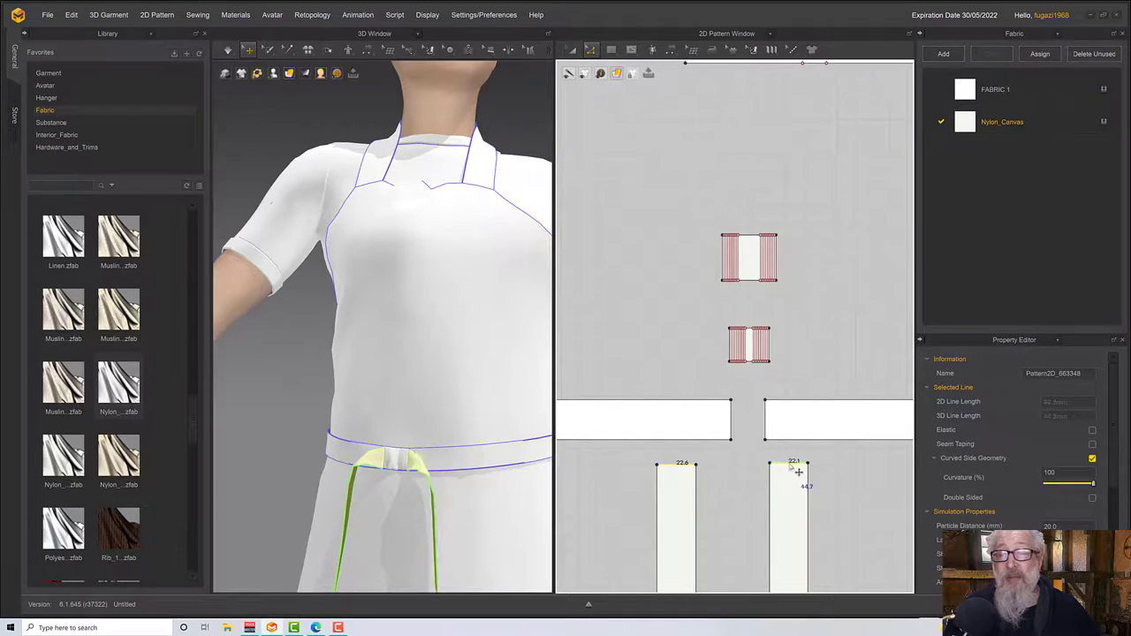
pyautogui.rightClick(799, 463)
pyautogui.click(834, 530)
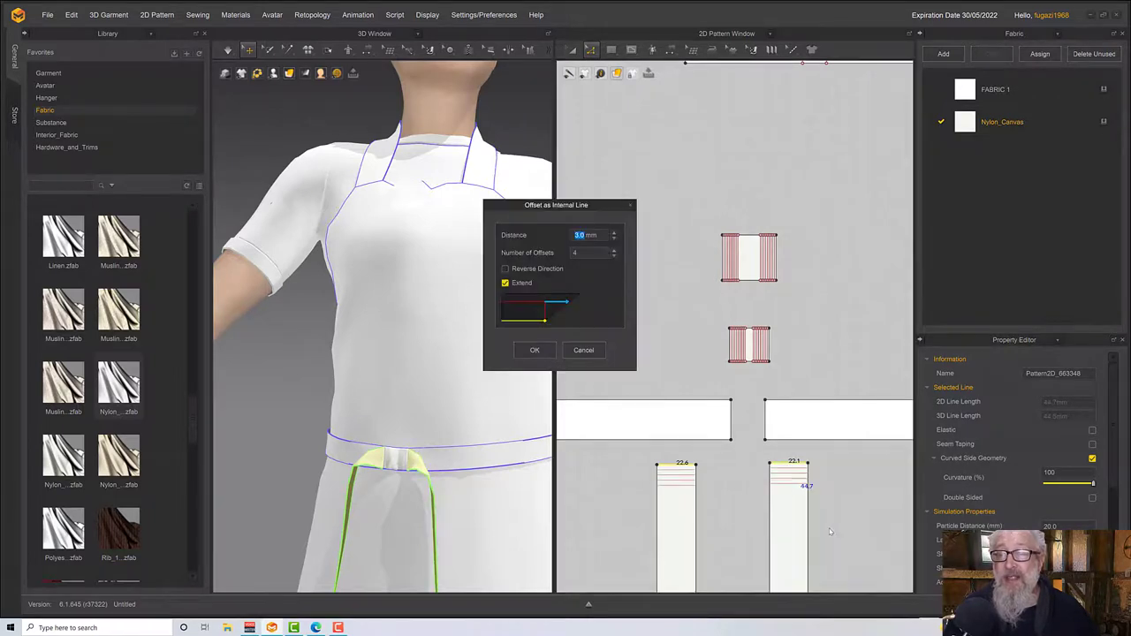
pyautogui.write('15')
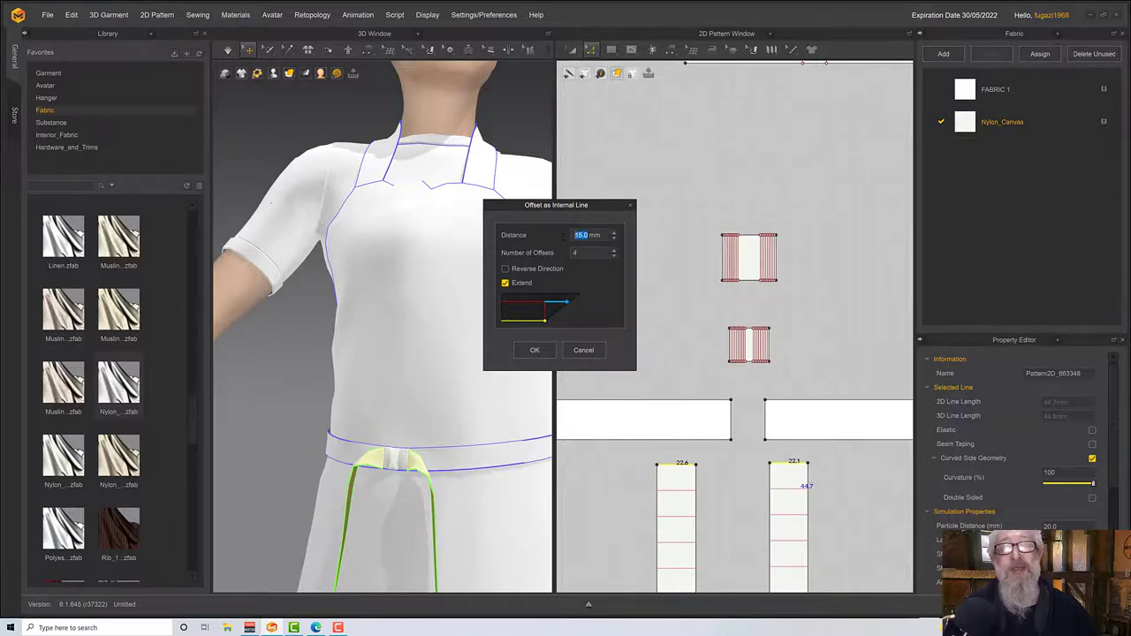
pyautogui.write('5')
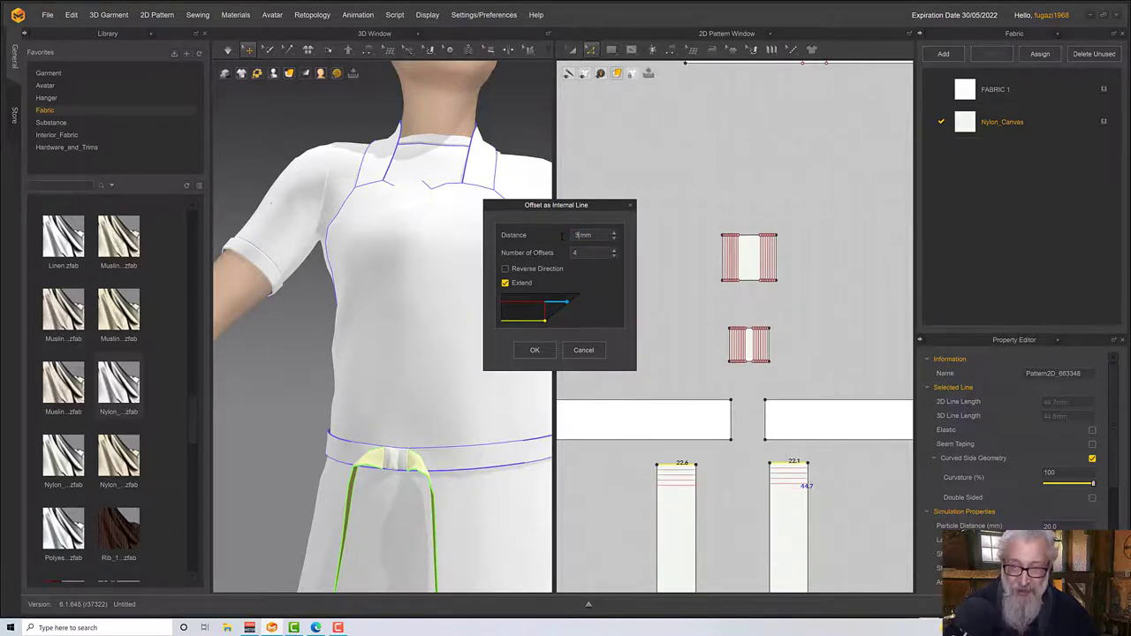
pyautogui.write('15')
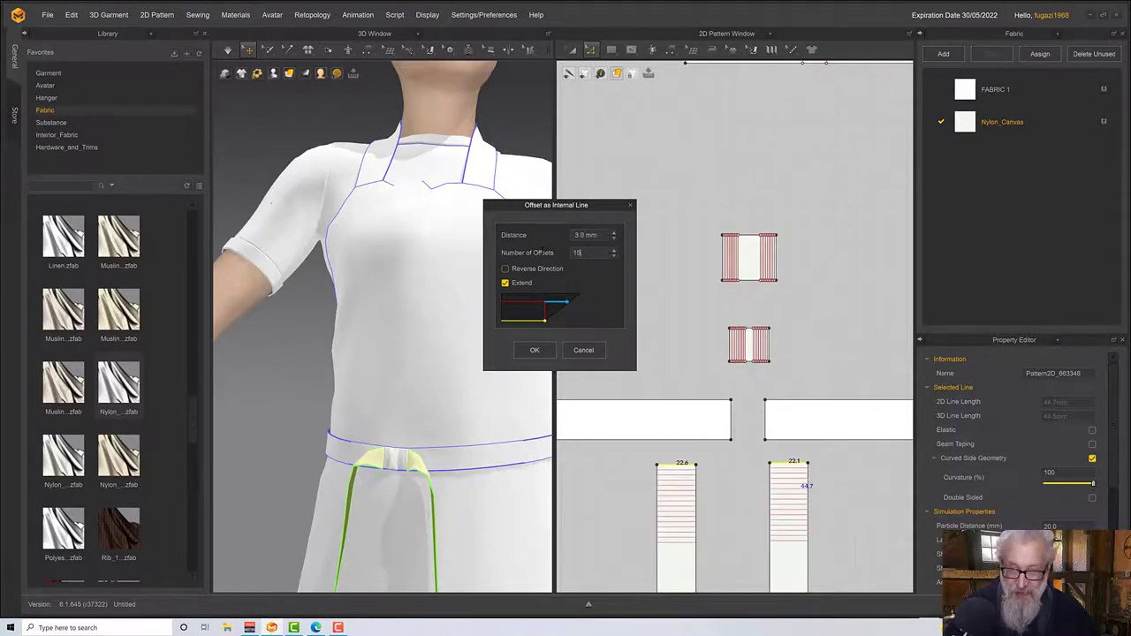
pyautogui.click(534, 350)
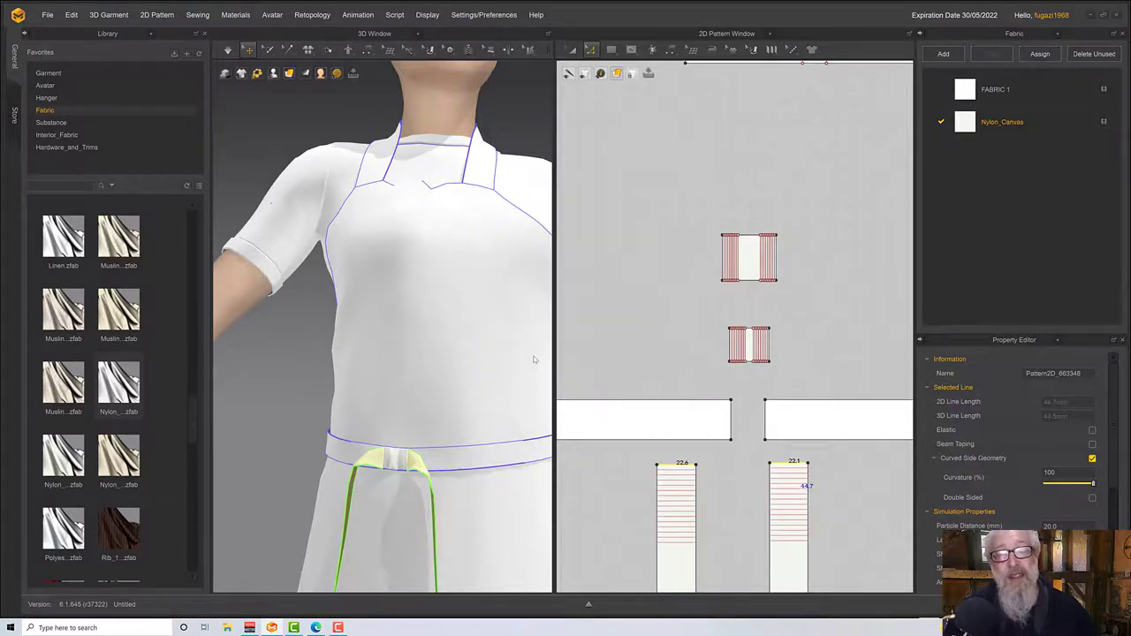
# Simulate the ties with their new internal lines and pull the upper part of the longer tie outward from the apron
pyautogui.moveTo(500, 424); pyautogui.dragTo(465, 414, button='right')
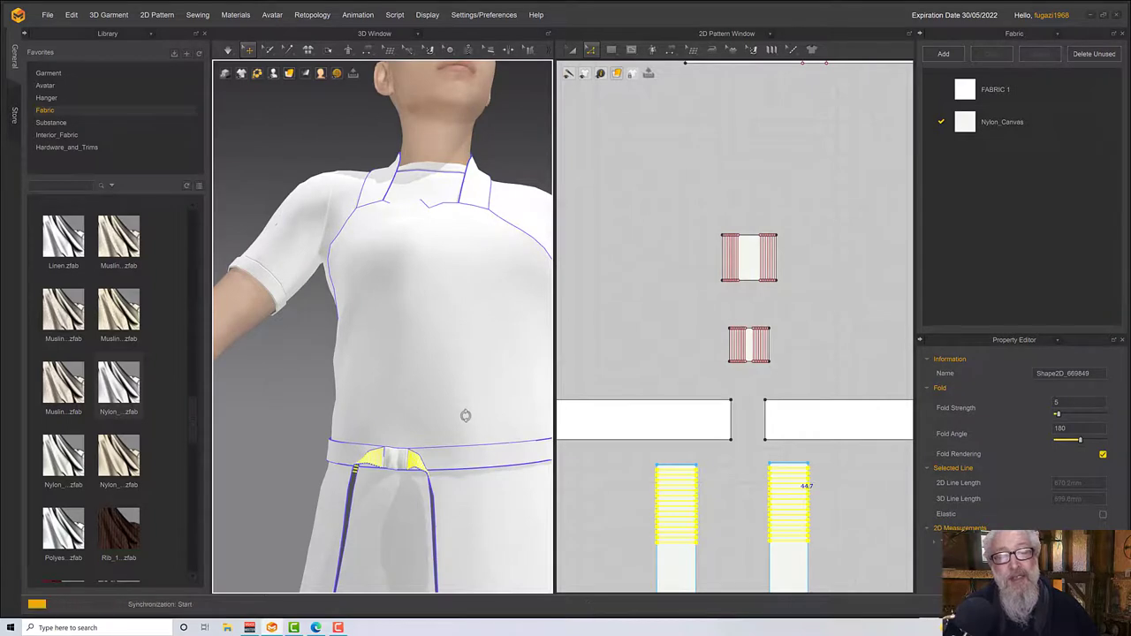
pyautogui.press('space')
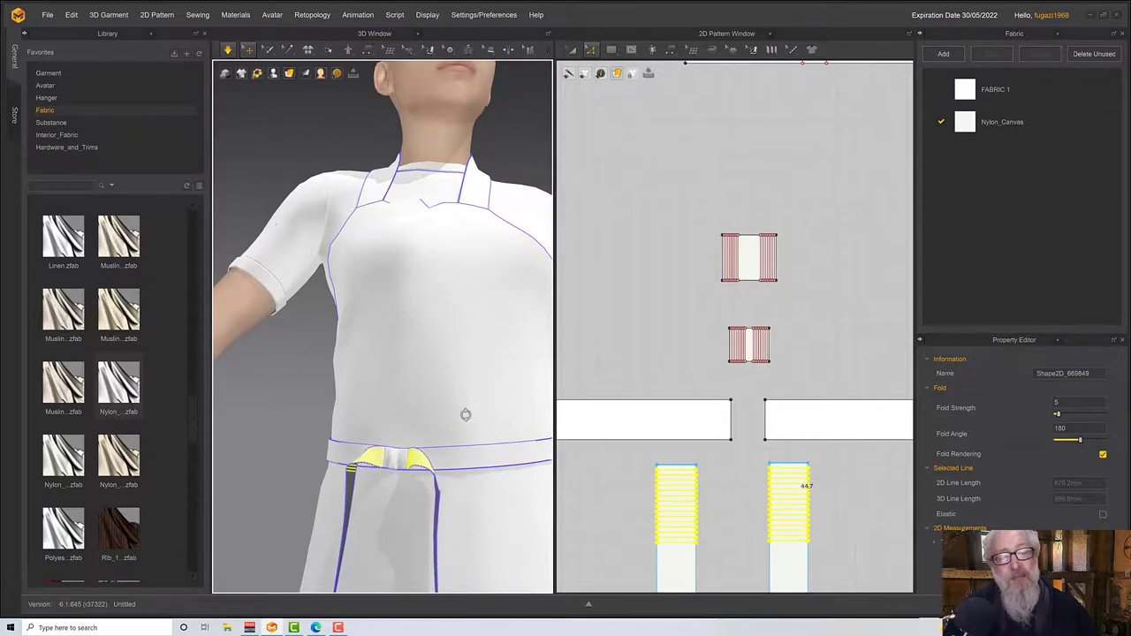
pyautogui.moveTo(455, 389); pyautogui.dragTo(410, 426, button='right')
pyautogui.click(369, 514)
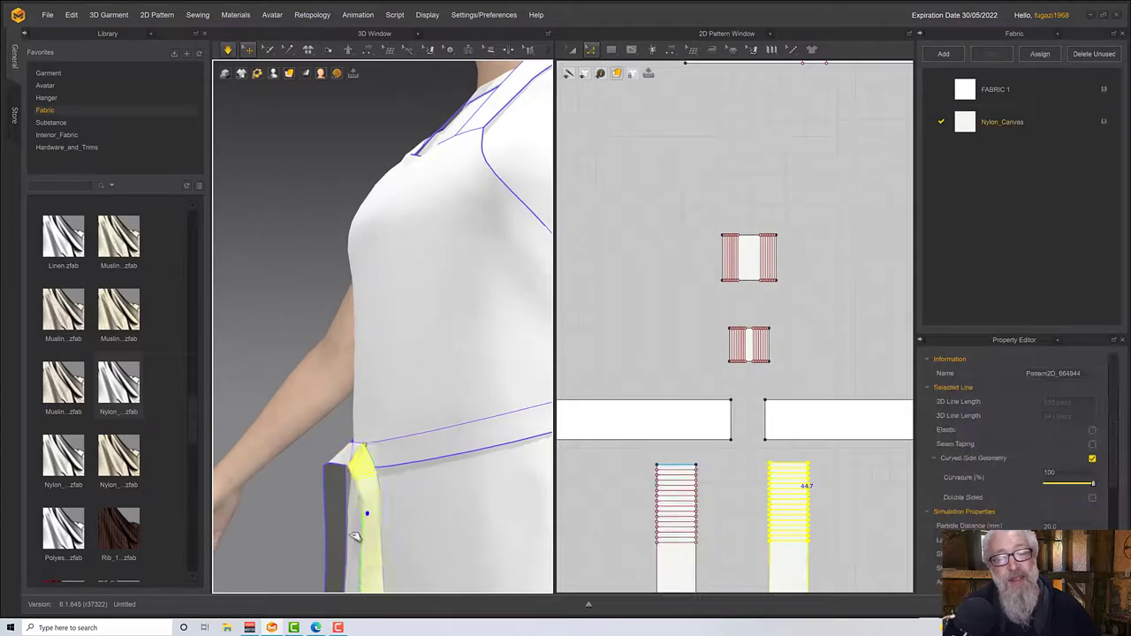
pyautogui.moveTo(391, 523); pyautogui.dragTo(429, 537, button='right')
pyautogui.press('space')
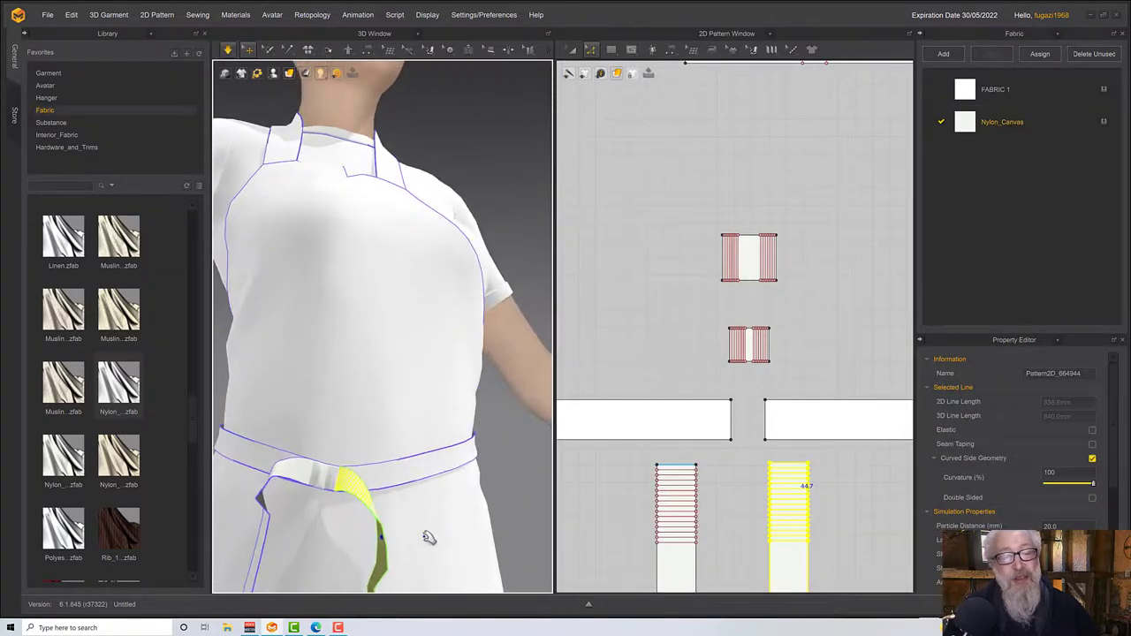
# Pull the curled end of the longer tie away from the apron in the running simulation so it hangs straight
pyautogui.scroll(-4, 416, 530)
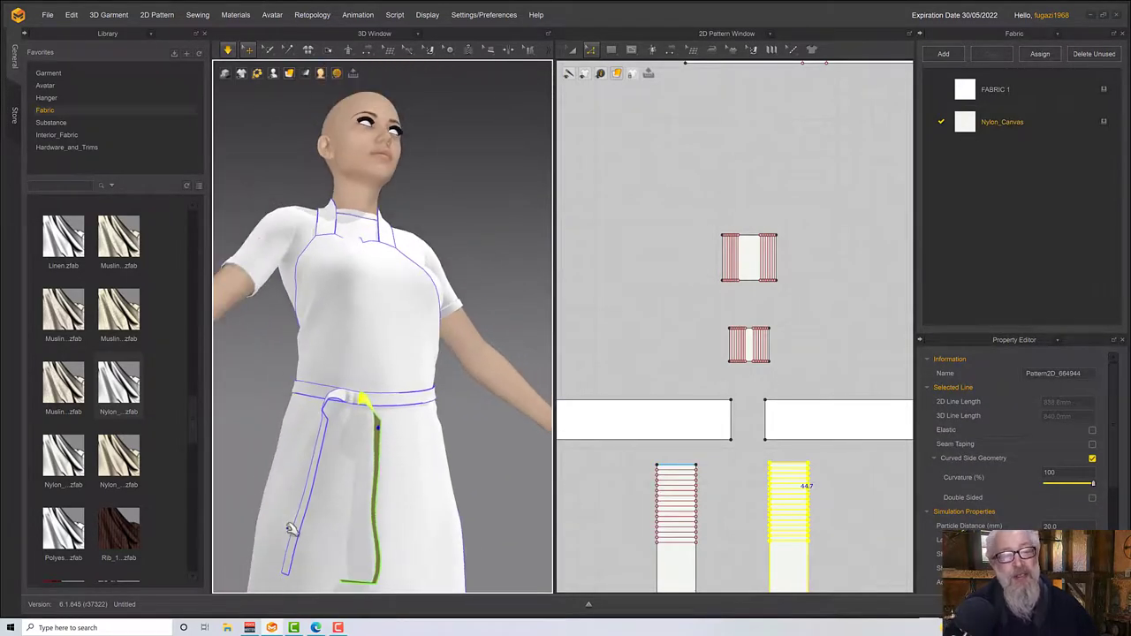
pyautogui.moveTo(382, 559); pyautogui.dragTo(338, 527, button='right')
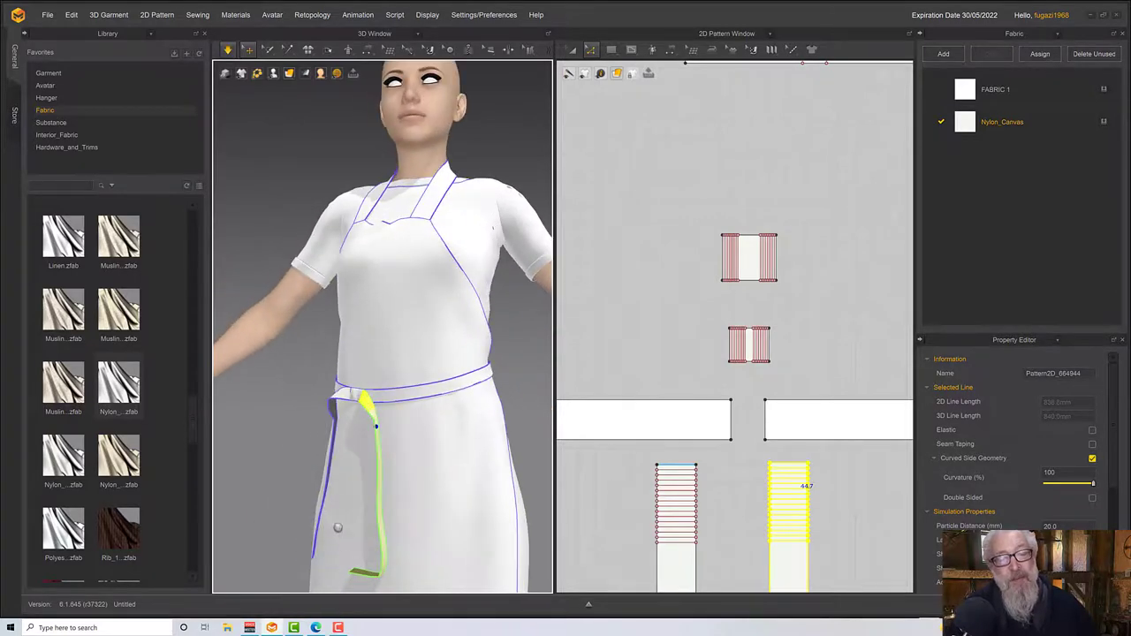
pyautogui.moveTo(339, 527); pyautogui.dragTo(342, 460, button='middle')
pyautogui.click(371, 525)
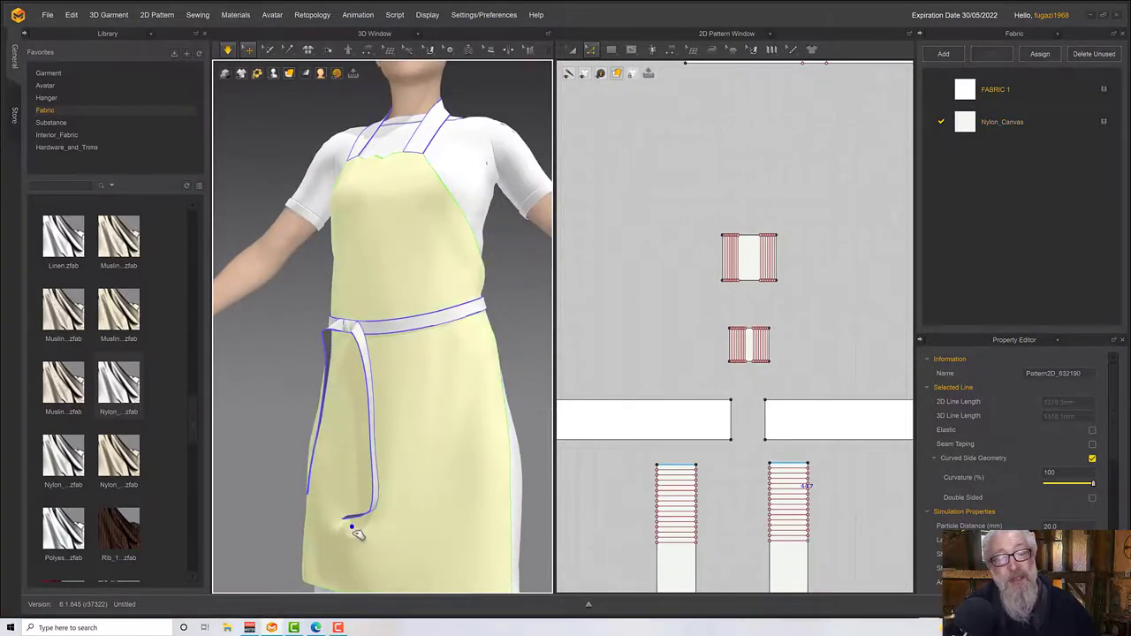
pyautogui.moveTo(380, 531); pyautogui.dragTo(333, 527, button='right')
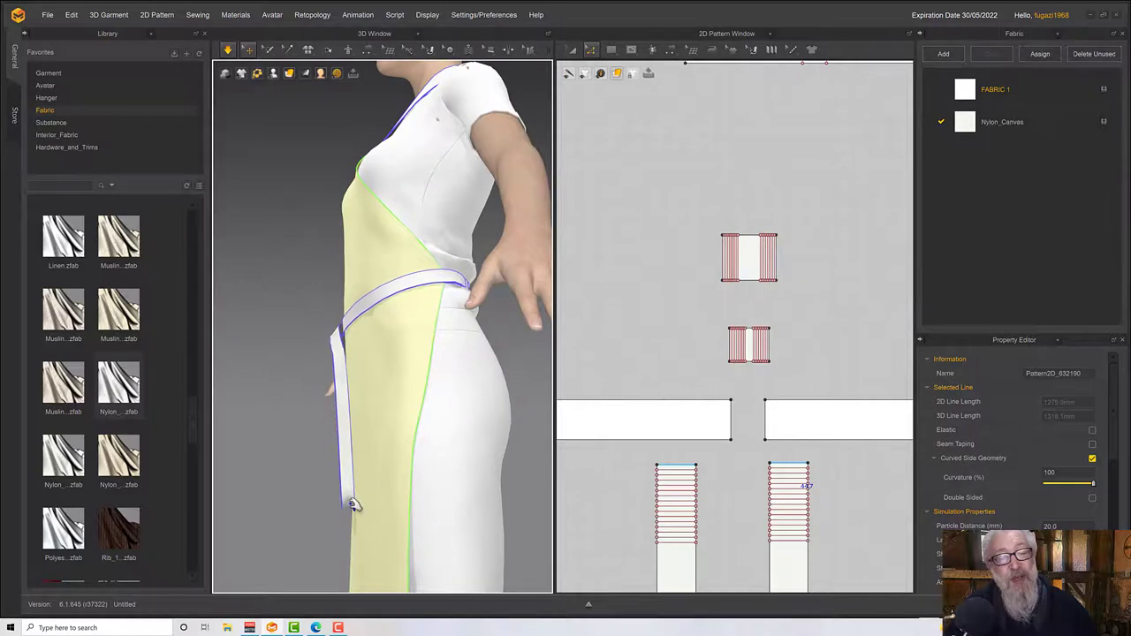
pyautogui.moveTo(353, 505); pyautogui.dragTo(299, 497)
pyautogui.press('space')
pyautogui.moveTo(297, 527); pyautogui.dragTo(378, 535, button='right')
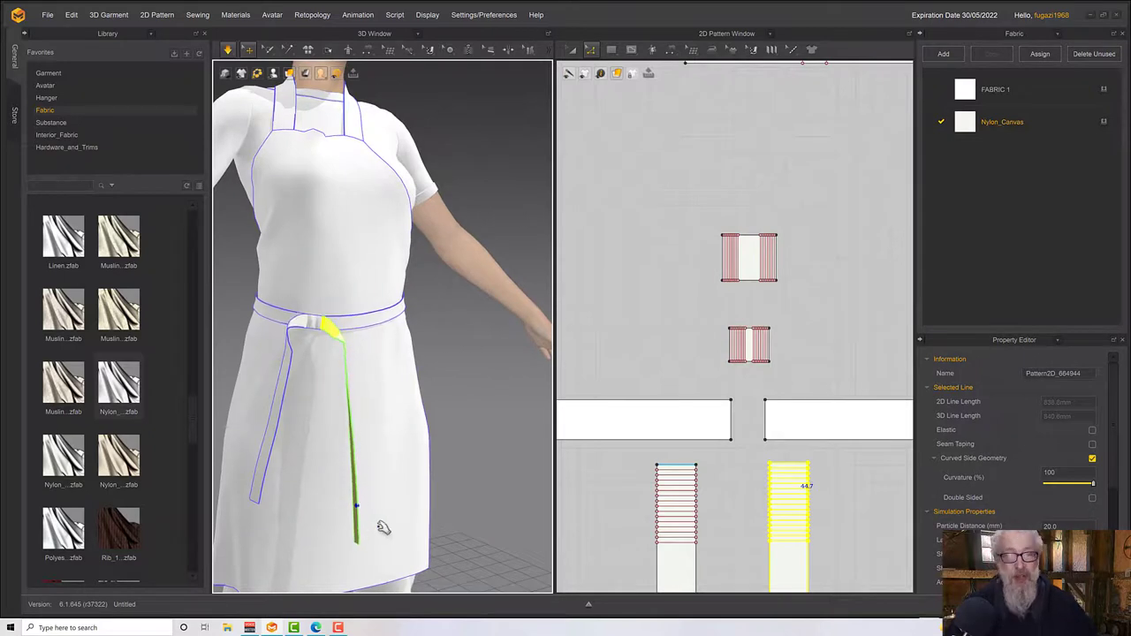
# Tug the apron skirt's side edge backward around the hip in the running simulation to resettle its drape
pyautogui.moveTo(391, 498); pyautogui.dragTo(376, 363, button='right')
pyautogui.scroll(-4, 369, 488)
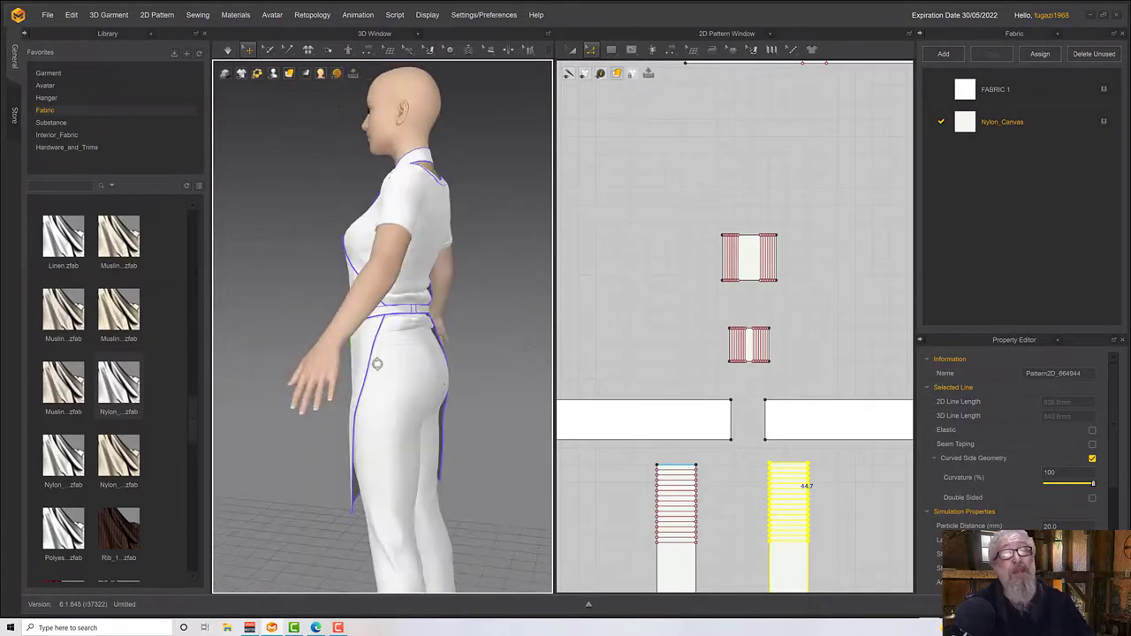
pyautogui.click(370, 346)
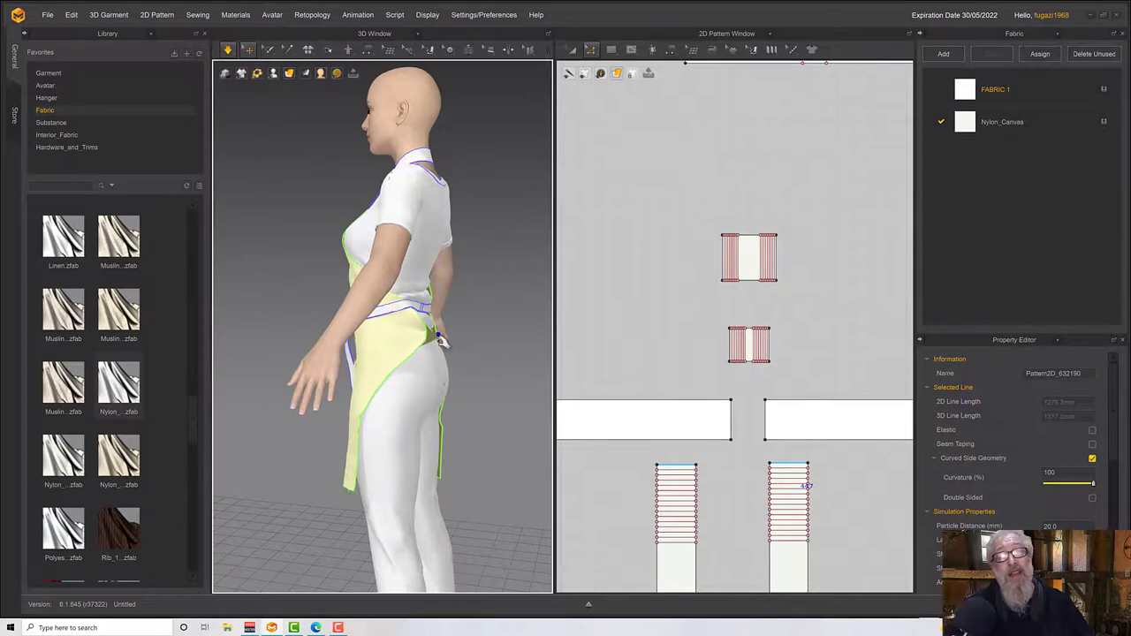
pyautogui.moveTo(425, 407); pyautogui.dragTo(456, 418)
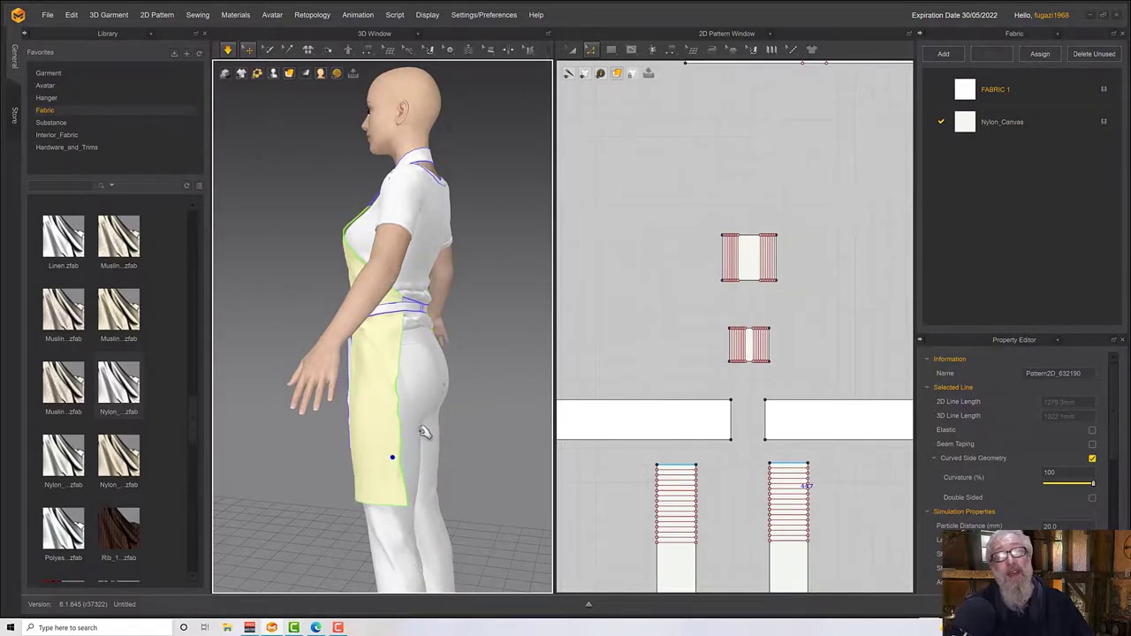
pyautogui.moveTo(425, 432); pyautogui.dragTo(492, 432, button='right')
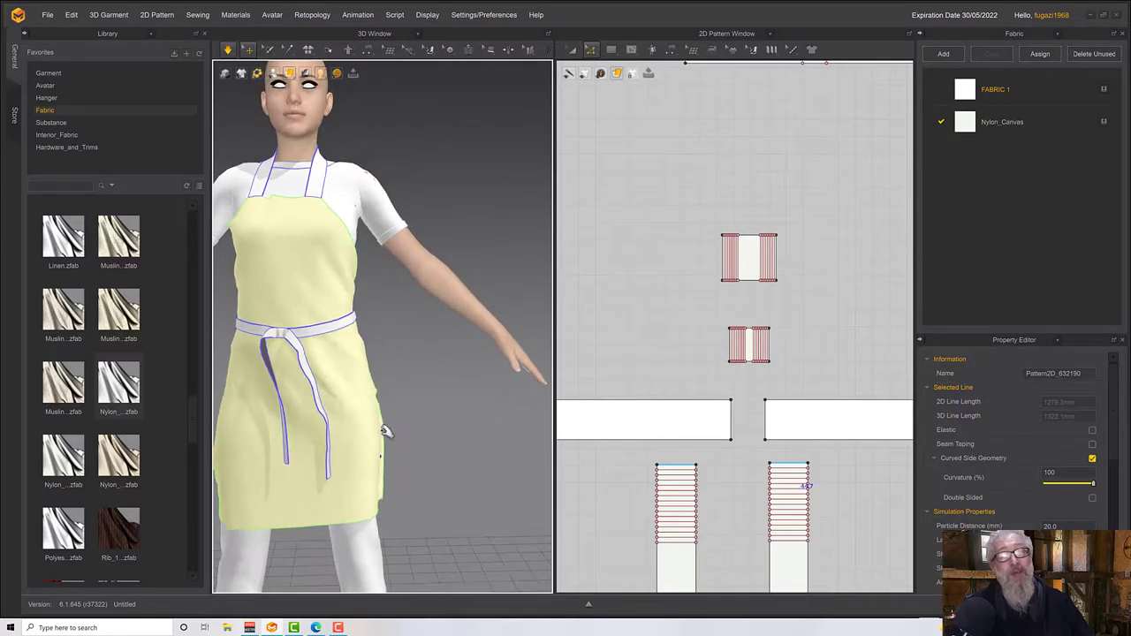
pyautogui.scroll(-2, 390, 427)
pyautogui.scroll(1, 389, 422)
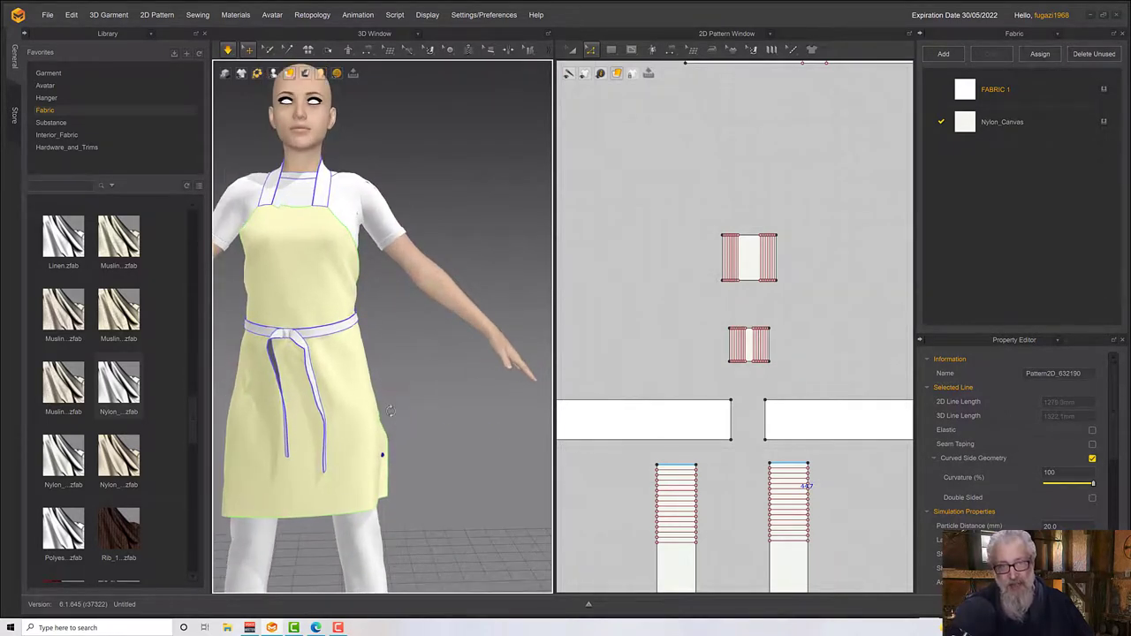
pyautogui.moveTo(390, 411); pyautogui.dragTo(407, 381, button='right')
pyautogui.scroll(-2, 465, 415)
pyautogui.scroll(3, 464, 406)
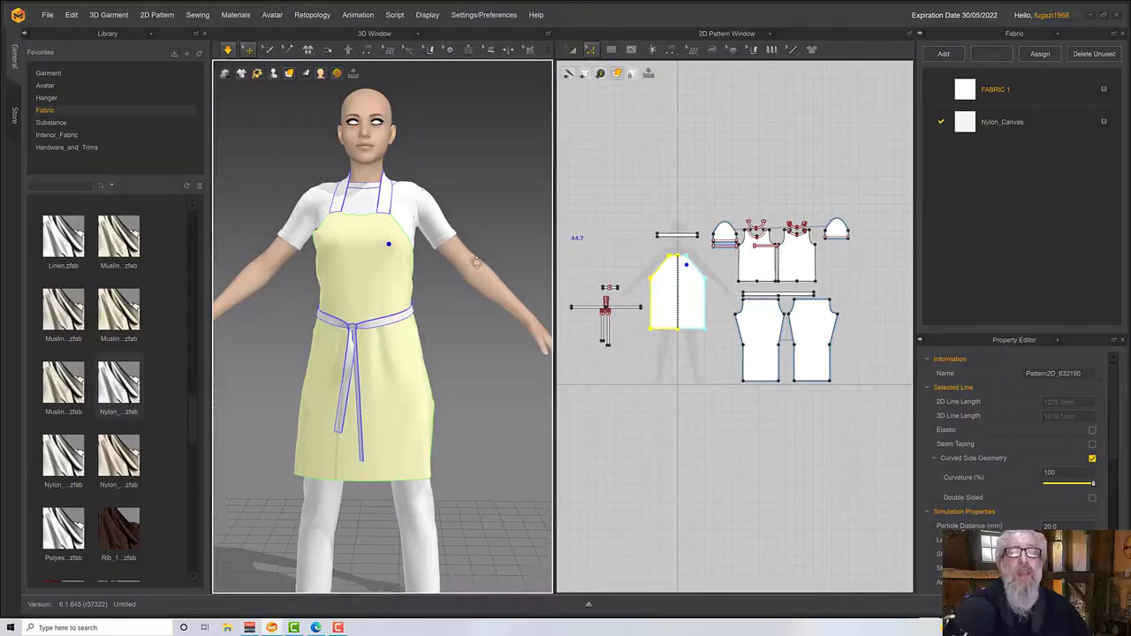
pyautogui.moveTo(441, 253); pyautogui.dragTo(463, 258, button='right')
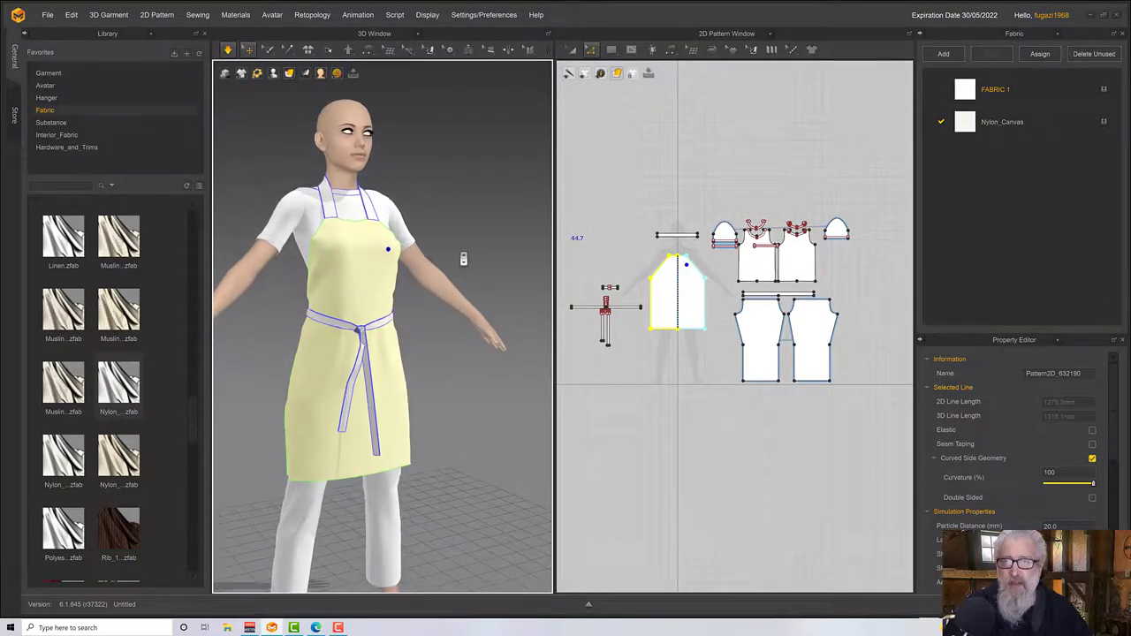
# Add a new fabric and set its colour to dark grey 3C3C3C
pyautogui.click(942, 53)
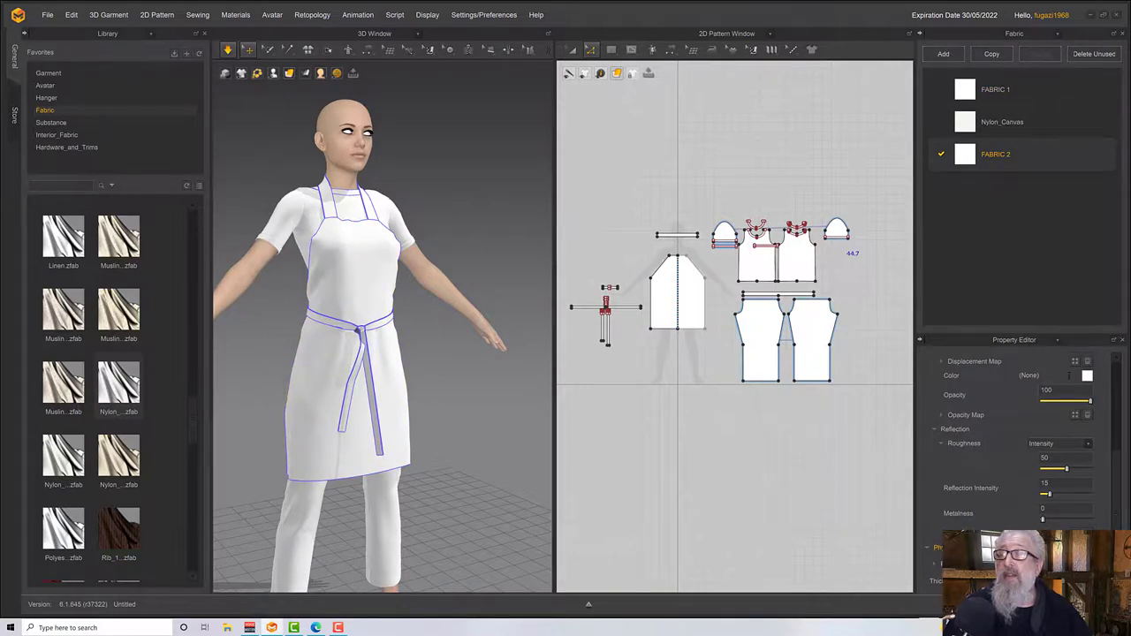
pyautogui.click(1087, 377)
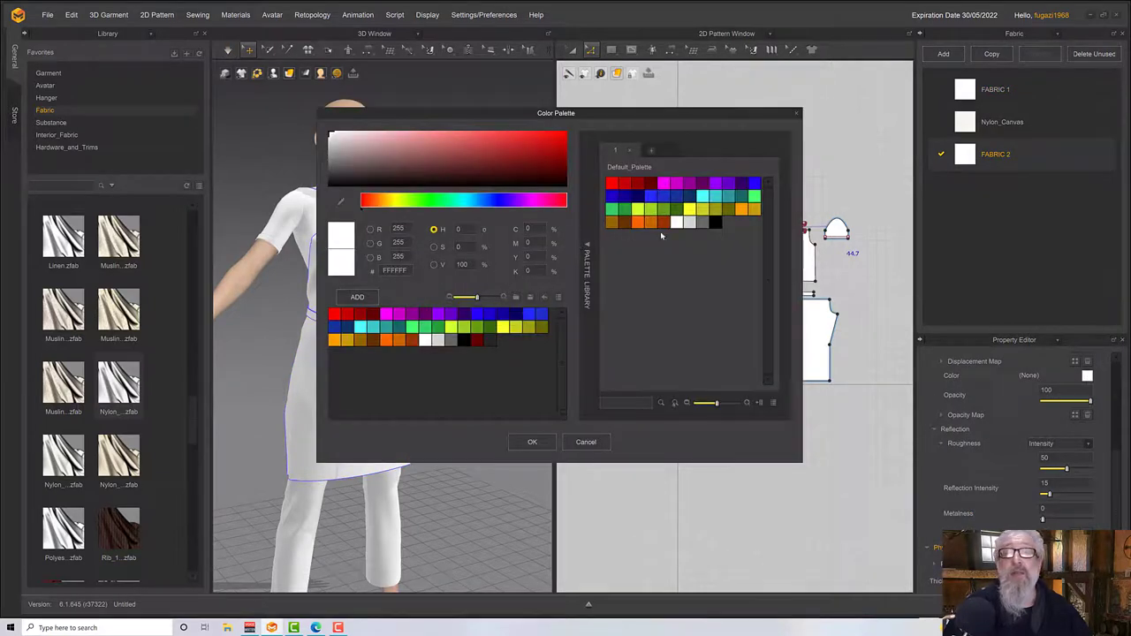
pyautogui.click(702, 223)
pyautogui.click(330, 173)
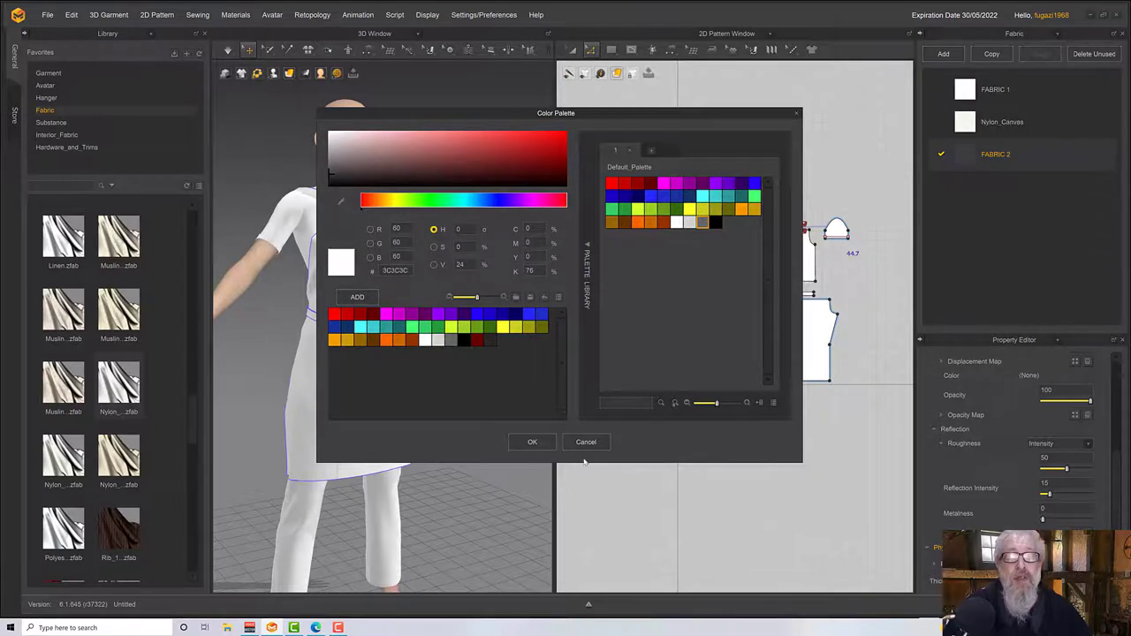
pyautogui.click(531, 442)
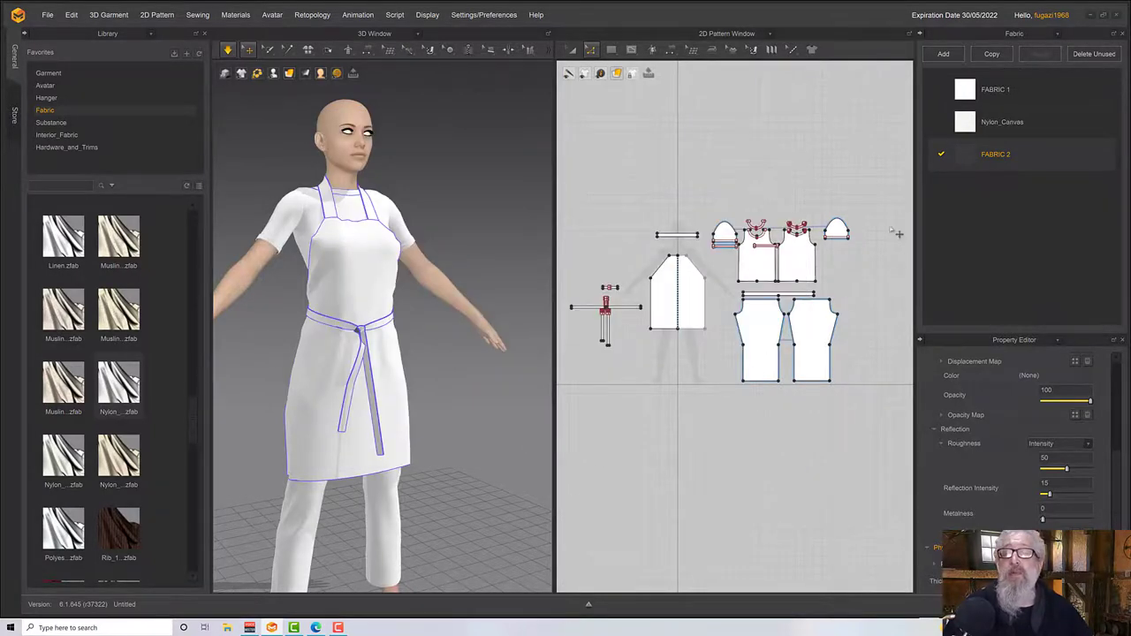
# Assign the dark grey FABRIC 2 to both trouser legs and the trouser waistband
pyautogui.moveTo(818, 321); pyautogui.dragTo(820, 315)
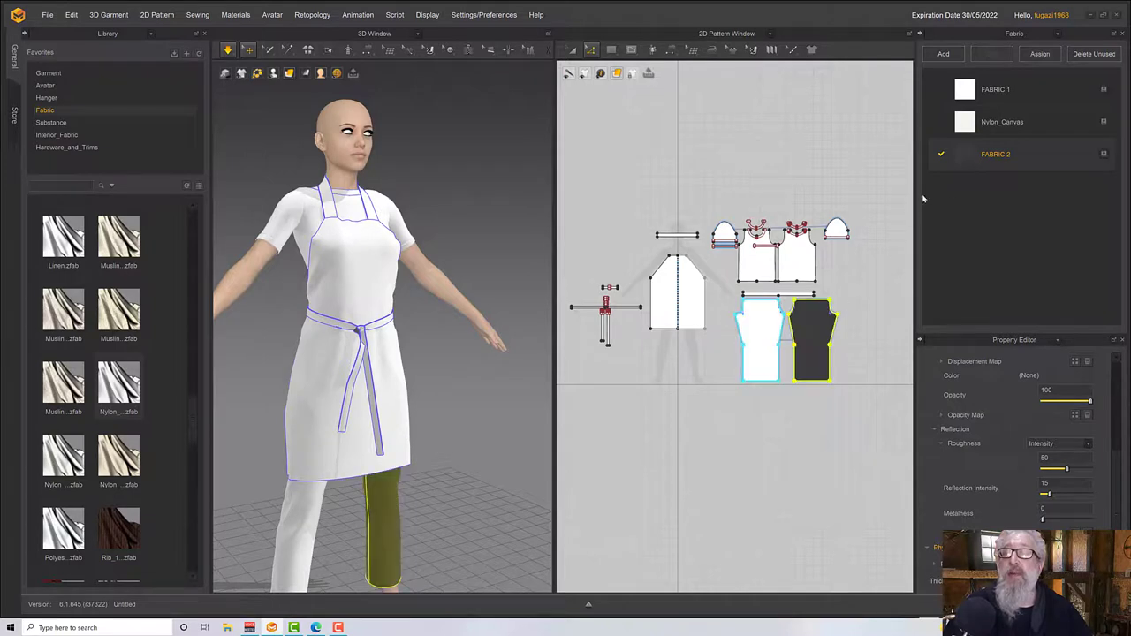
pyautogui.moveTo(960, 159); pyautogui.dragTo(779, 303)
pyautogui.click(777, 314)
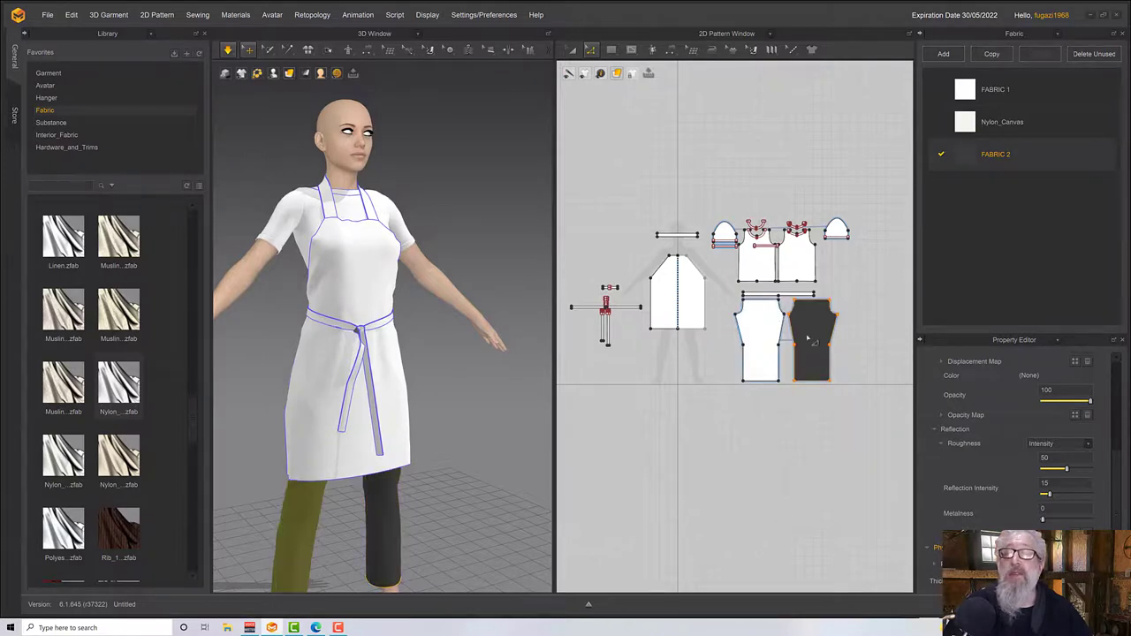
pyautogui.moveTo(864, 412); pyautogui.dragTo(717, 285)
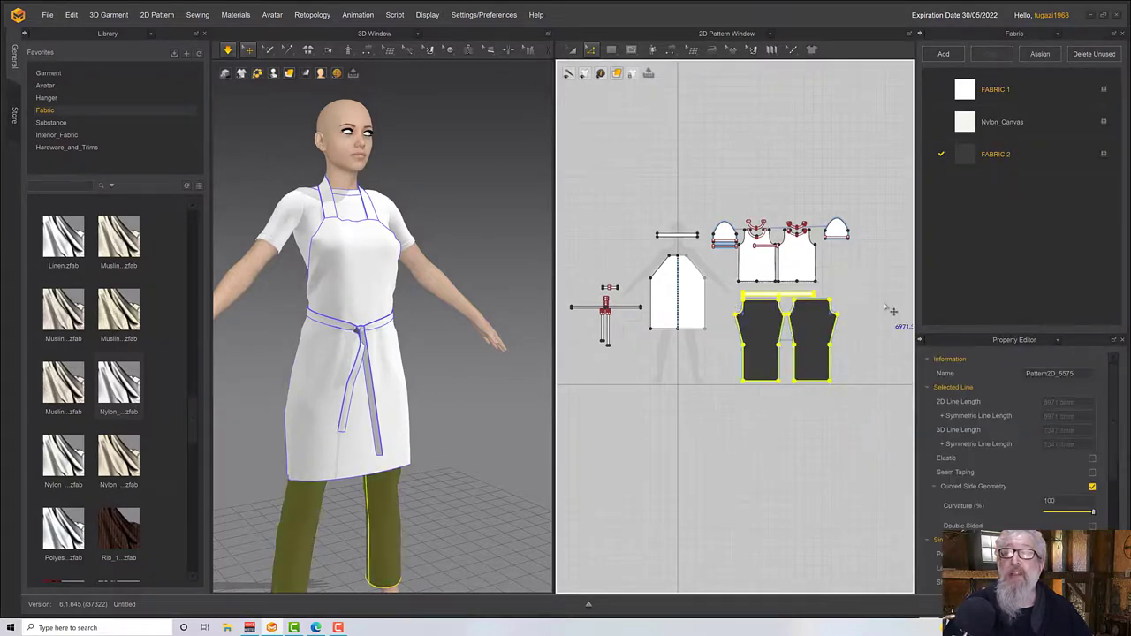
pyautogui.click(1104, 156)
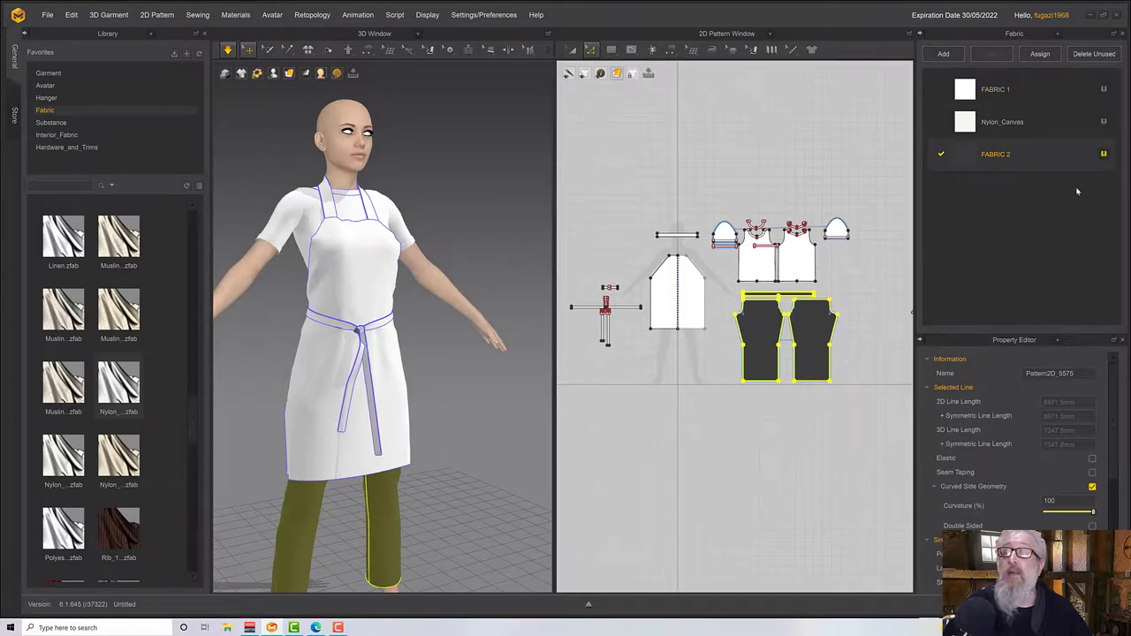
# Assign the Nylon_Canvas fabric to all apron patterns, including the body, waist straps, knot pieces, ties and neck strap
pyautogui.moveTo(403, 480); pyautogui.dragTo(498, 424, button='right')
pyautogui.moveTo(676, 327); pyautogui.dragTo(714, 356, button='middle')
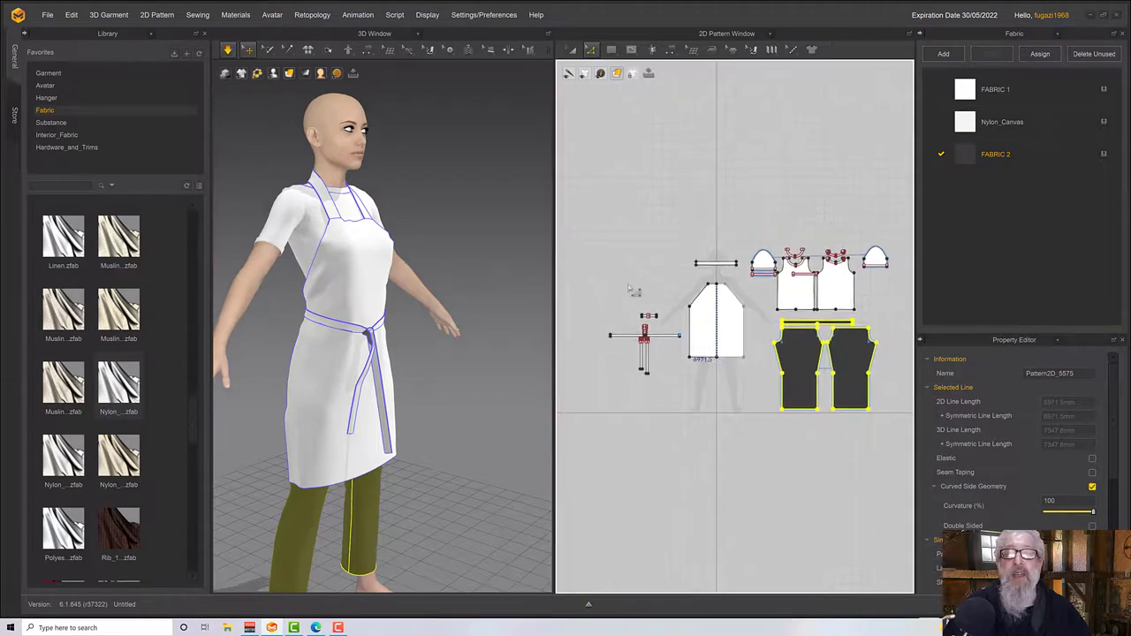
pyautogui.moveTo(589, 268); pyautogui.dragTo(751, 399)
pyautogui.click(970, 121)
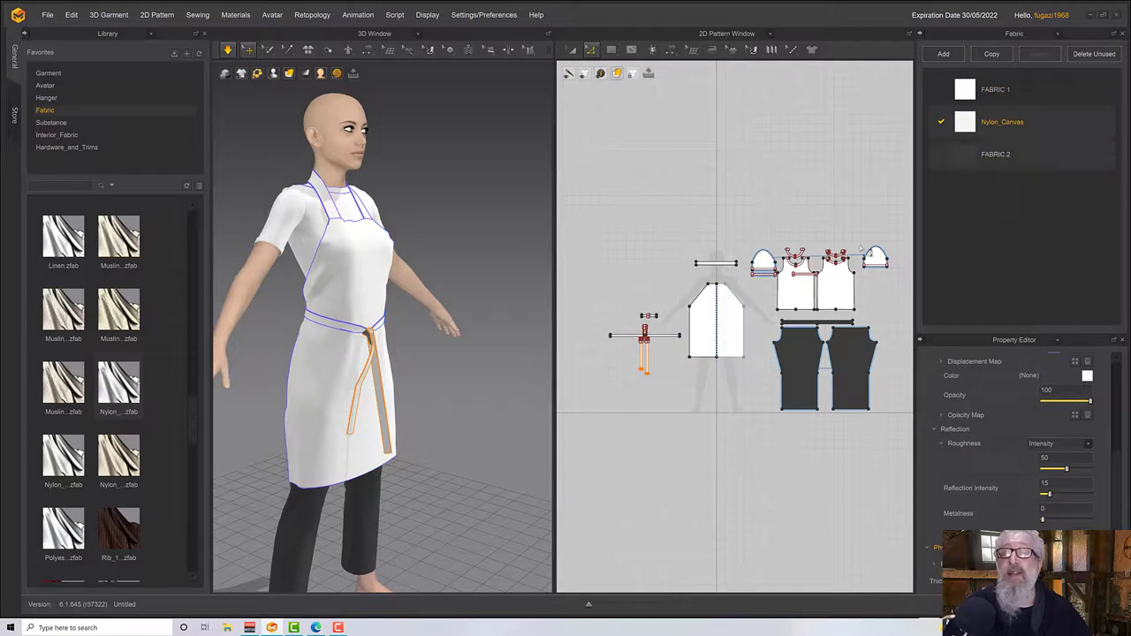
pyautogui.moveTo(590, 282); pyautogui.dragTo(765, 419)
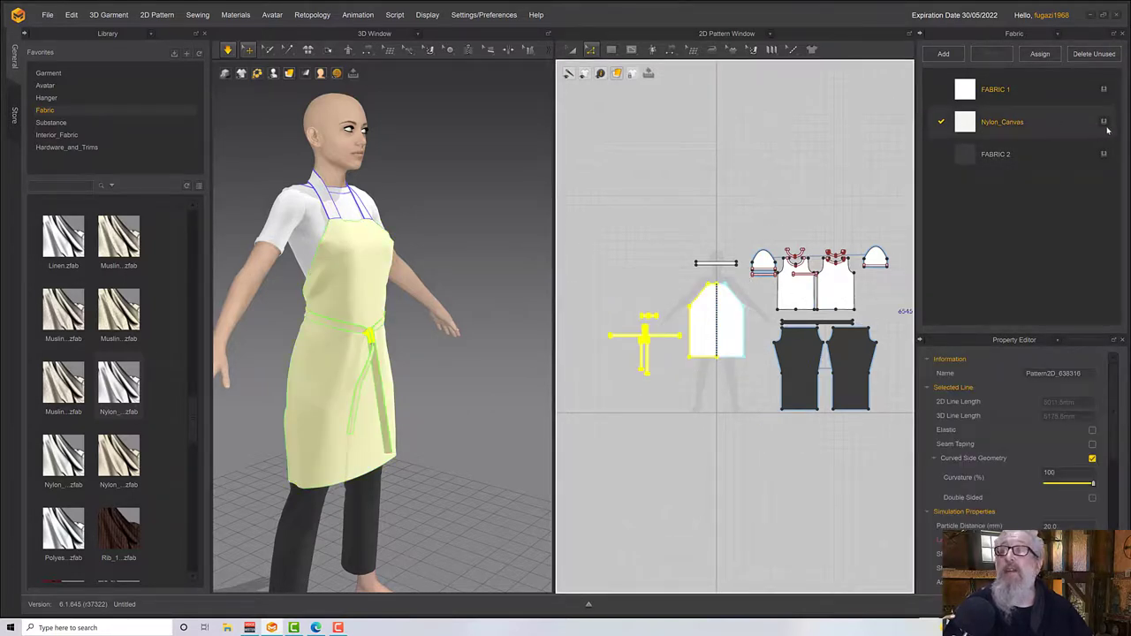
pyautogui.click(1107, 130)
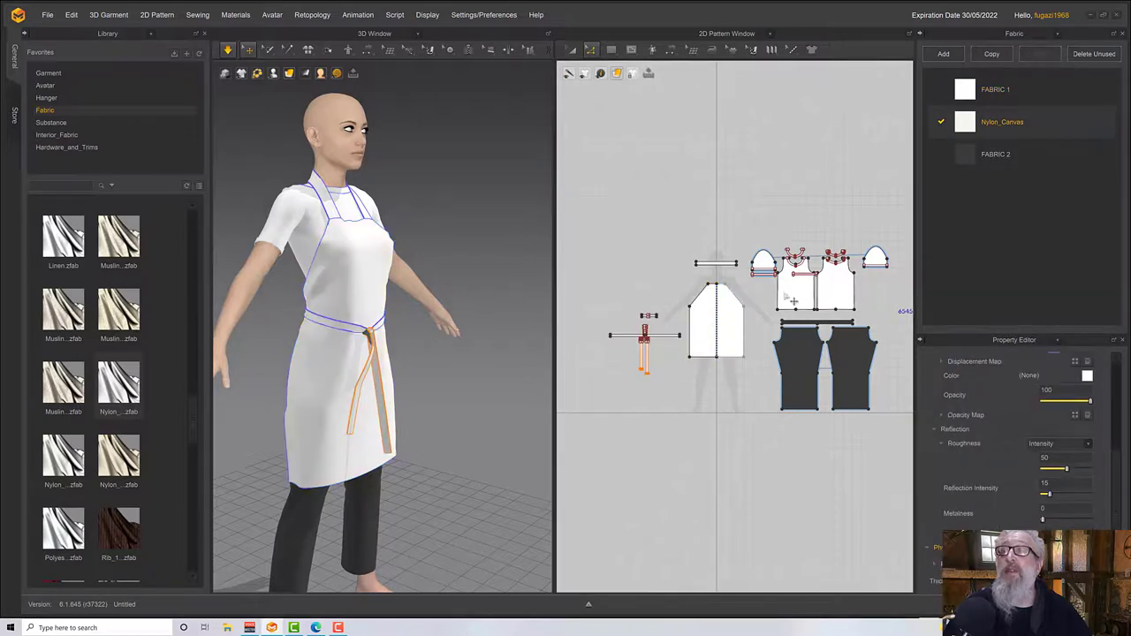
pyautogui.moveTo(607, 279); pyautogui.dragTo(751, 399)
pyautogui.keyDown('shift'); pyautogui.moveTo(669, 241); pyautogui.dragTo(748, 281); pyautogui.keyUp('shift')
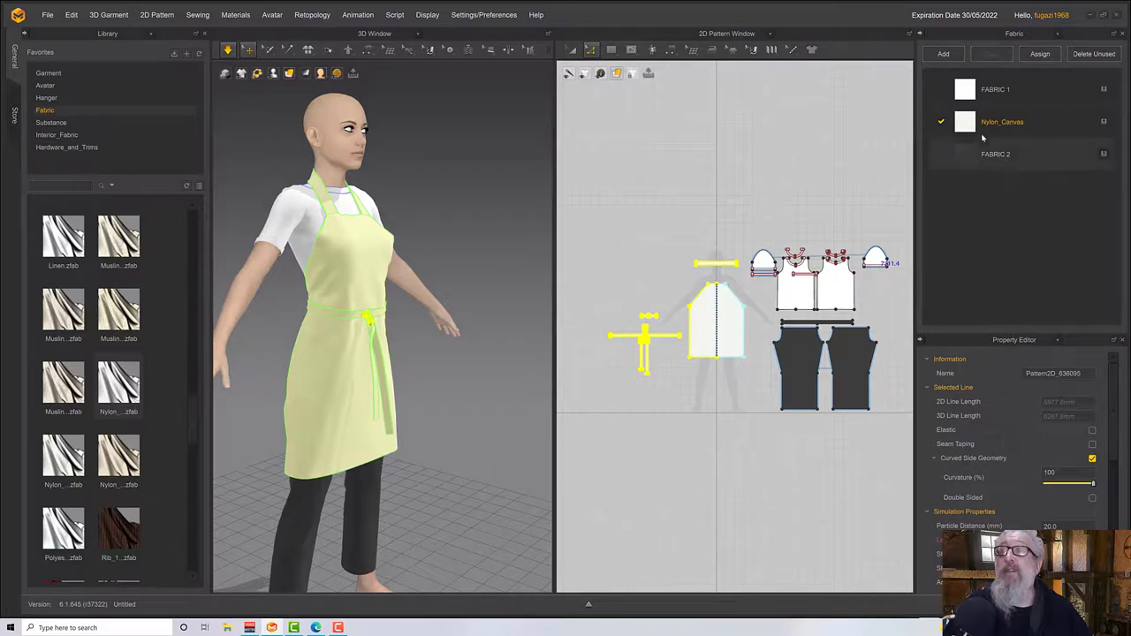
# Change the Nylon_Canvas fabric's colour to a muted greyish purple, 6B6884
pyautogui.click(1016, 122)
pyautogui.click(1086, 375)
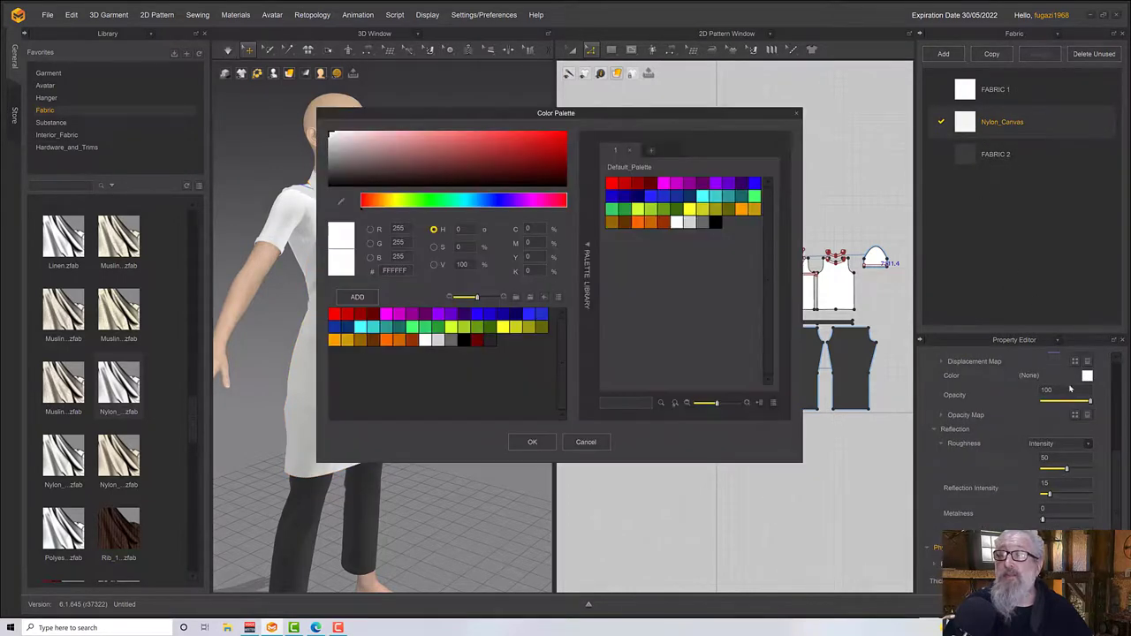
pyautogui.click(502, 314)
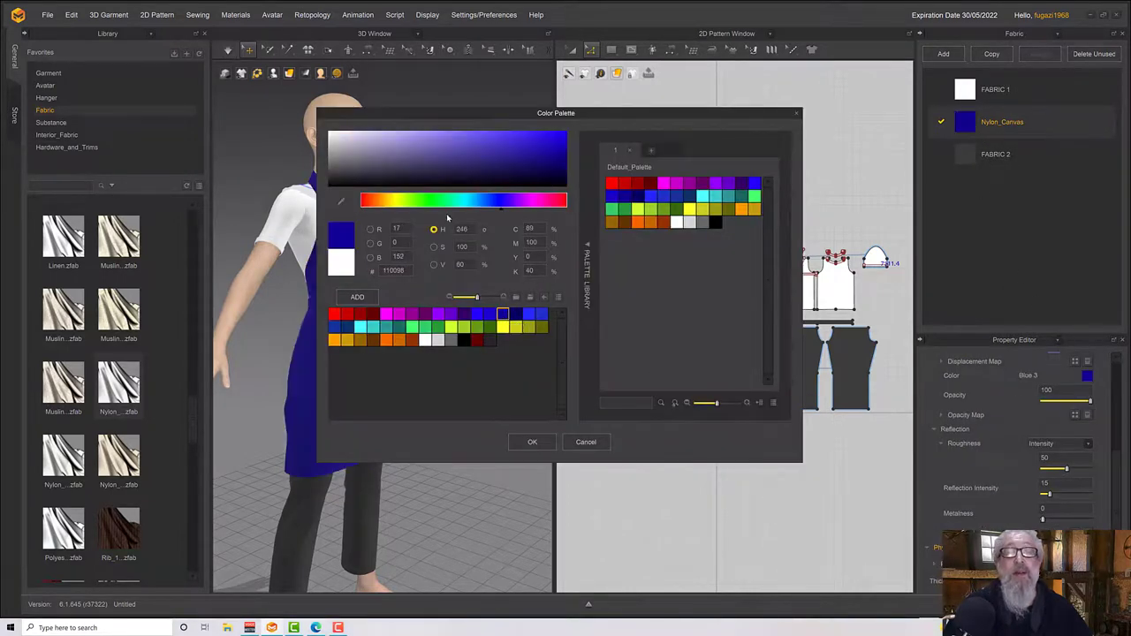
pyautogui.moveTo(433, 153); pyautogui.dragTo(379, 159)
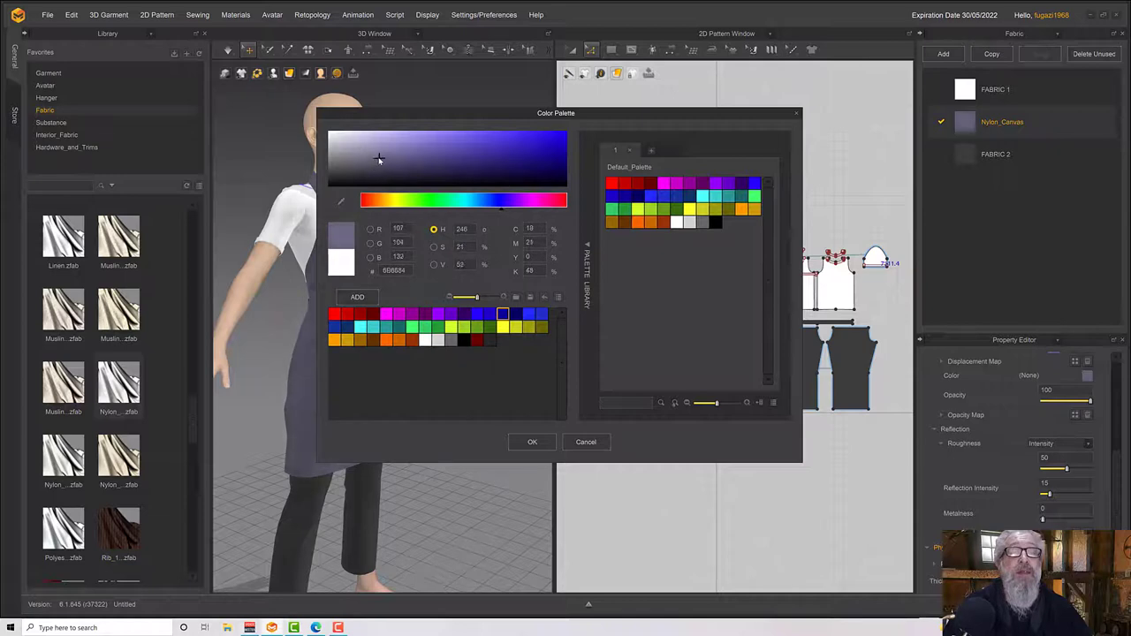
pyautogui.click(532, 442)
pyautogui.moveTo(374, 289); pyautogui.dragTo(430, 445, button='right')
pyautogui.scroll(-3, 429, 444)
pyautogui.scroll(5, 432, 452)
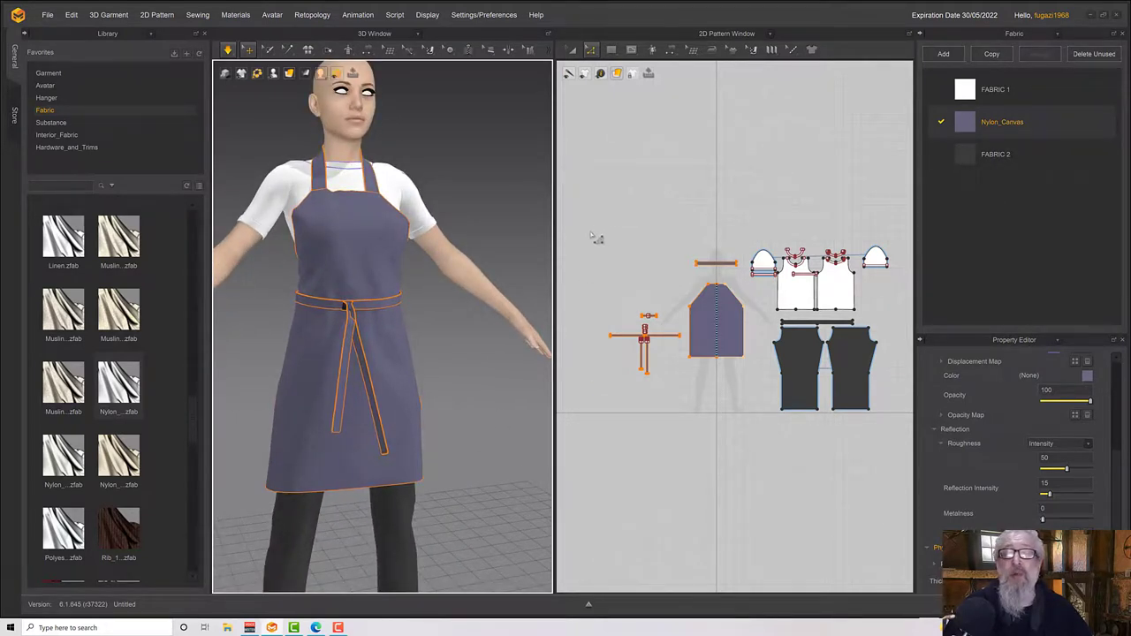
pyautogui.moveTo(590, 233); pyautogui.dragTo(733, 395)
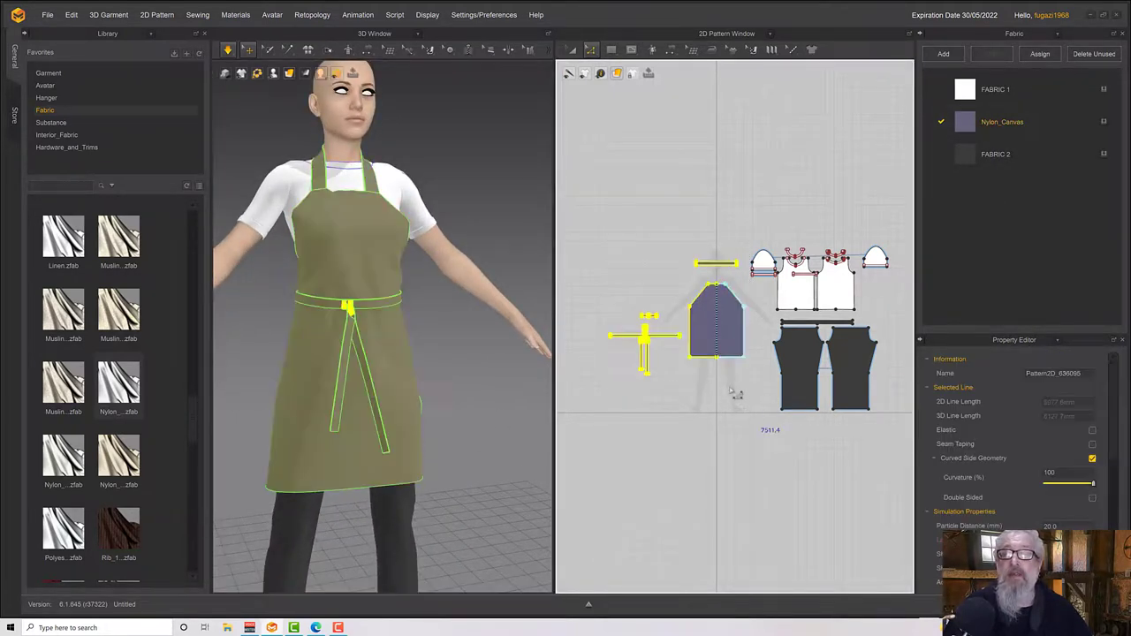
pyautogui.click(689, 419)
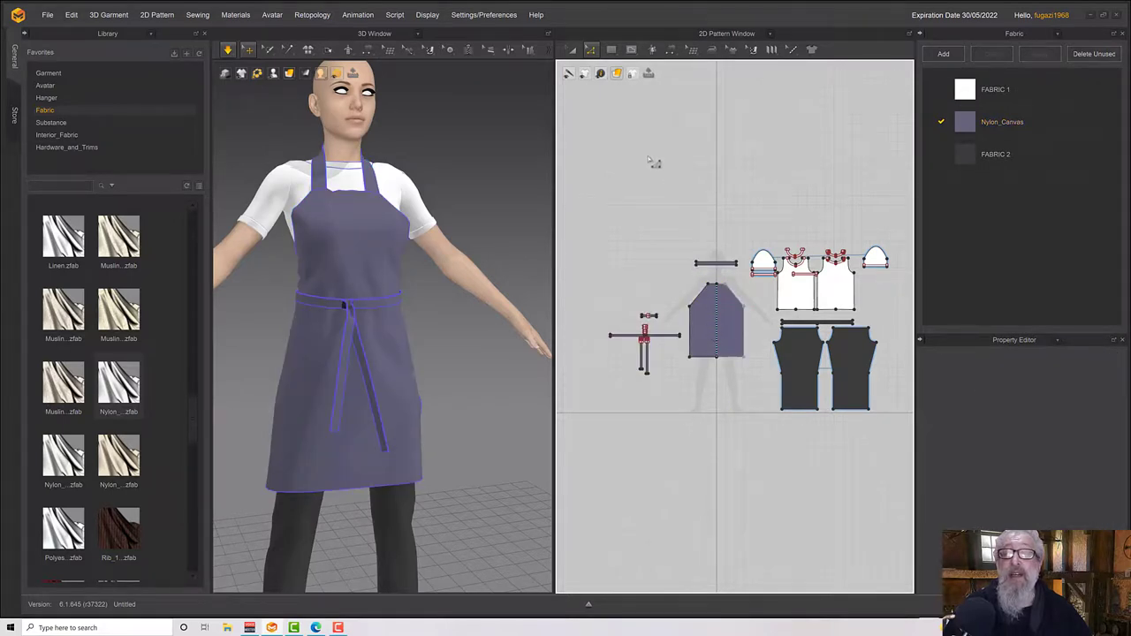
# Select all patterns that share the apron body's fabric and set their particle distance to 15 mm
pyautogui.click(570, 50)
pyautogui.click(698, 327)
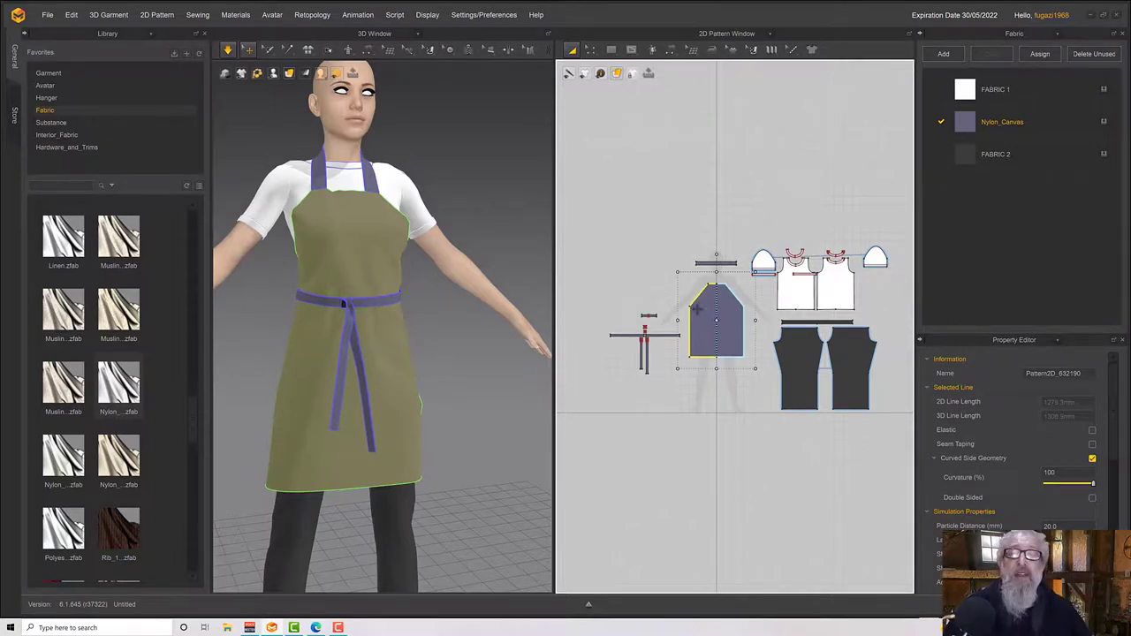
pyautogui.rightClick(697, 309)
pyautogui.moveTo(778, 8)
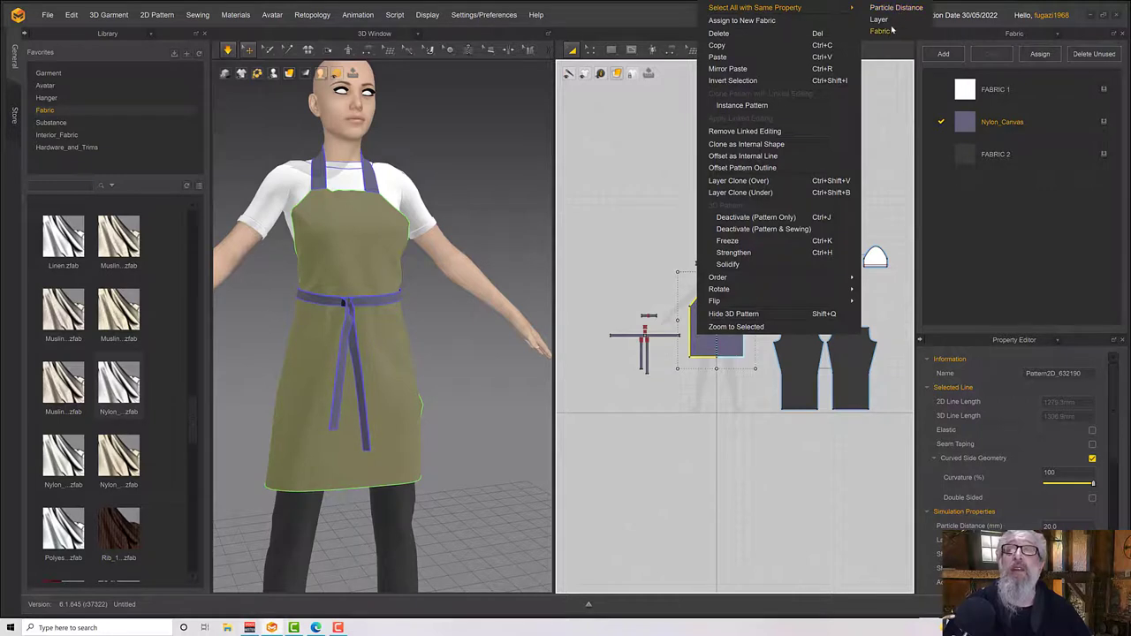
pyautogui.click(881, 31)
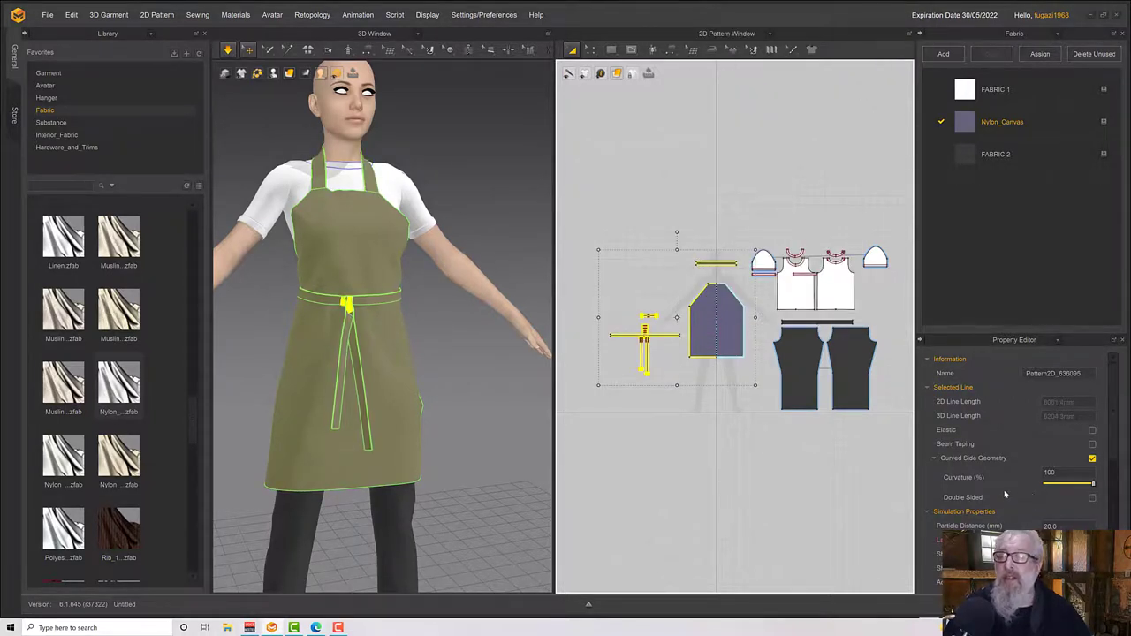
pyautogui.click(1071, 527)
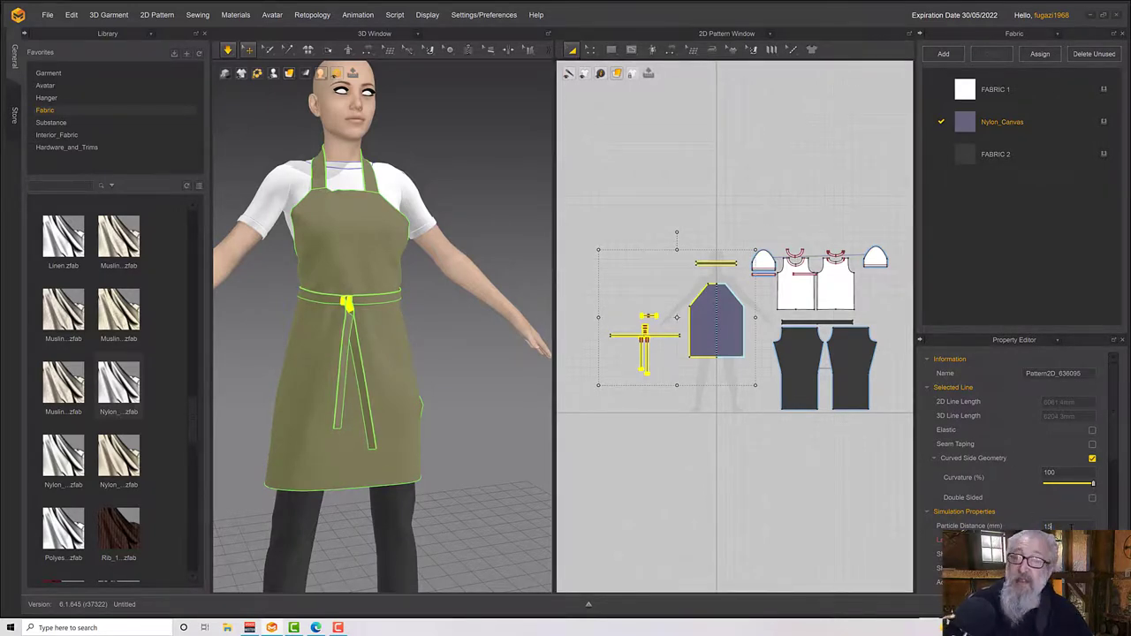
pyautogui.press('Return')
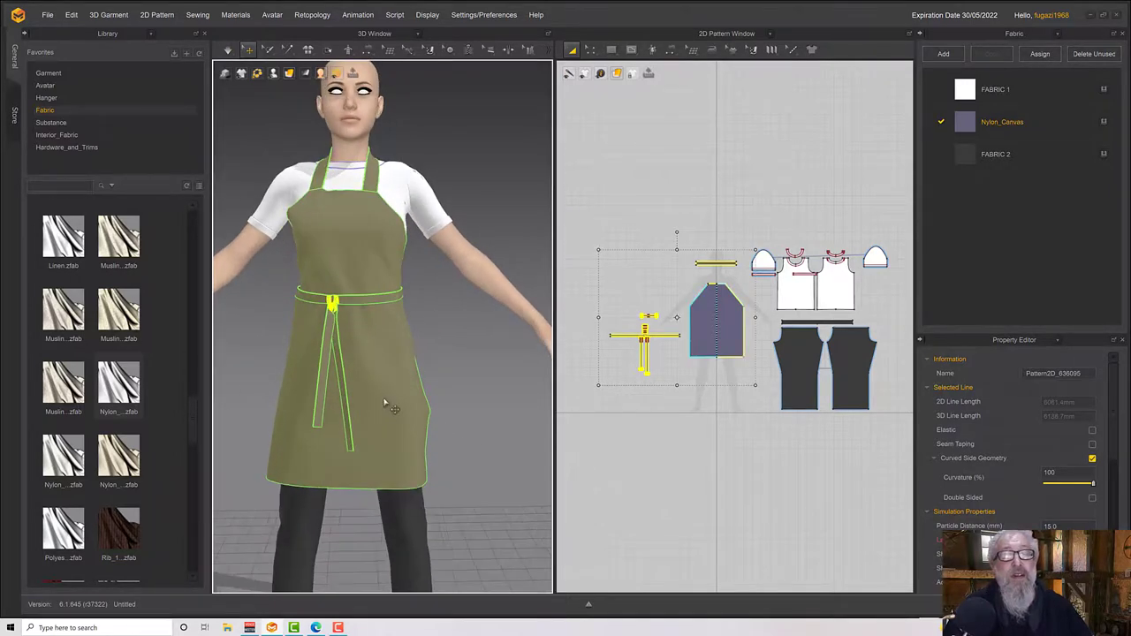
# Refine the particle distance of the selected apron patterns to 10 mm
pyautogui.moveTo(386, 399); pyautogui.dragTo(354, 392, button='right')
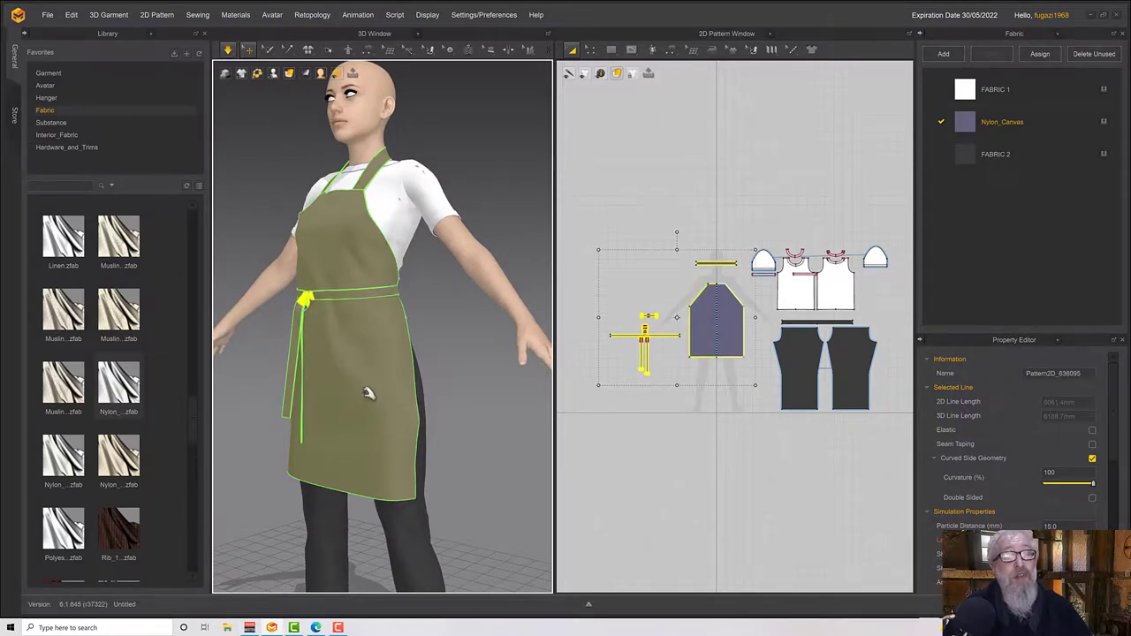
pyautogui.moveTo(368, 391); pyautogui.dragTo(390, 389, button='right')
pyautogui.scroll(5, 247, 362)
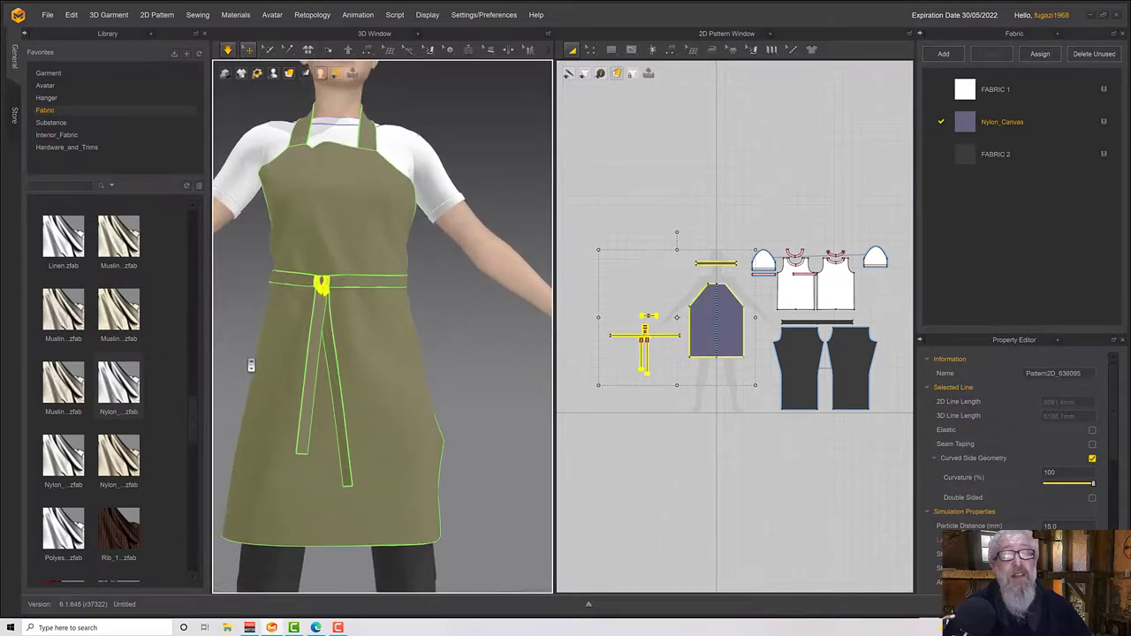
pyautogui.moveTo(343, 357); pyautogui.dragTo(314, 353, button='right')
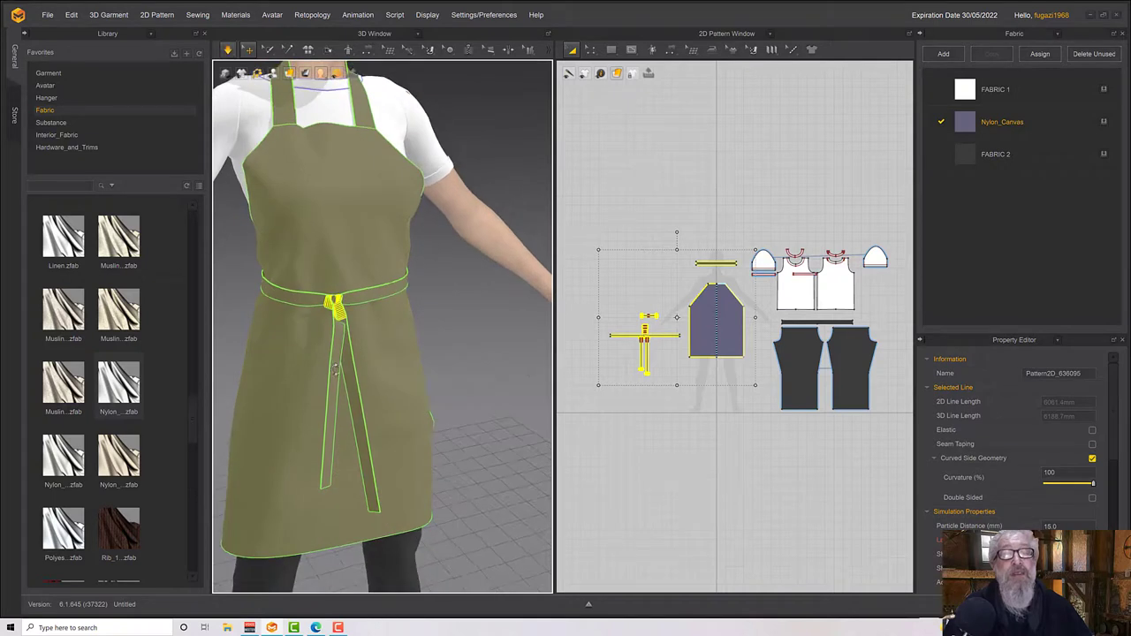
pyautogui.click(1069, 526)
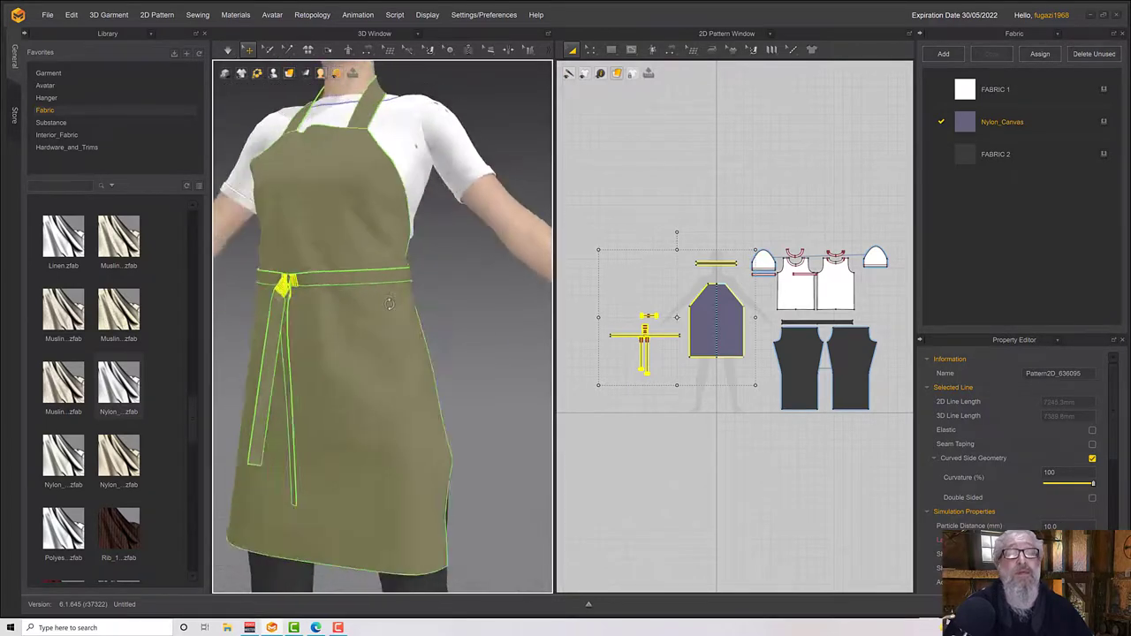
# Simulate the refined apron, tug its skirt front and the shorter tie's end downward, and check the waist strap at the back
pyautogui.moveTo(399, 334); pyautogui.dragTo(416, 328, button='right')
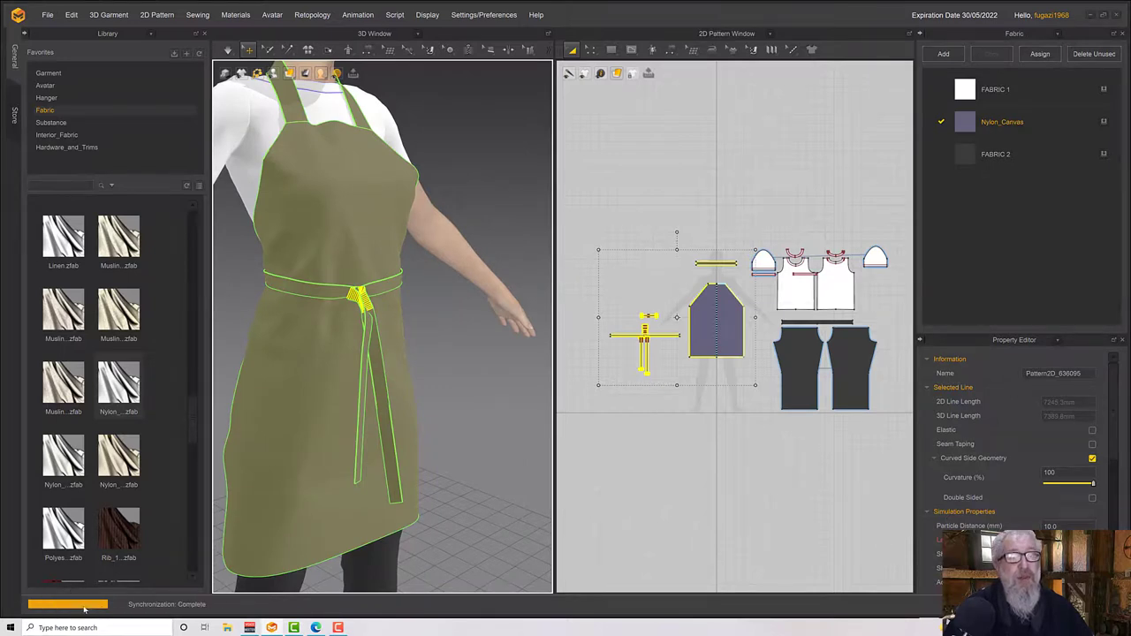
pyautogui.moveTo(409, 396)
pyautogui.mouseDown(button='right')
pyautogui.moveTo(372, 375)
pyautogui.moveTo(396, 394)
pyautogui.mouseUp(button='right')
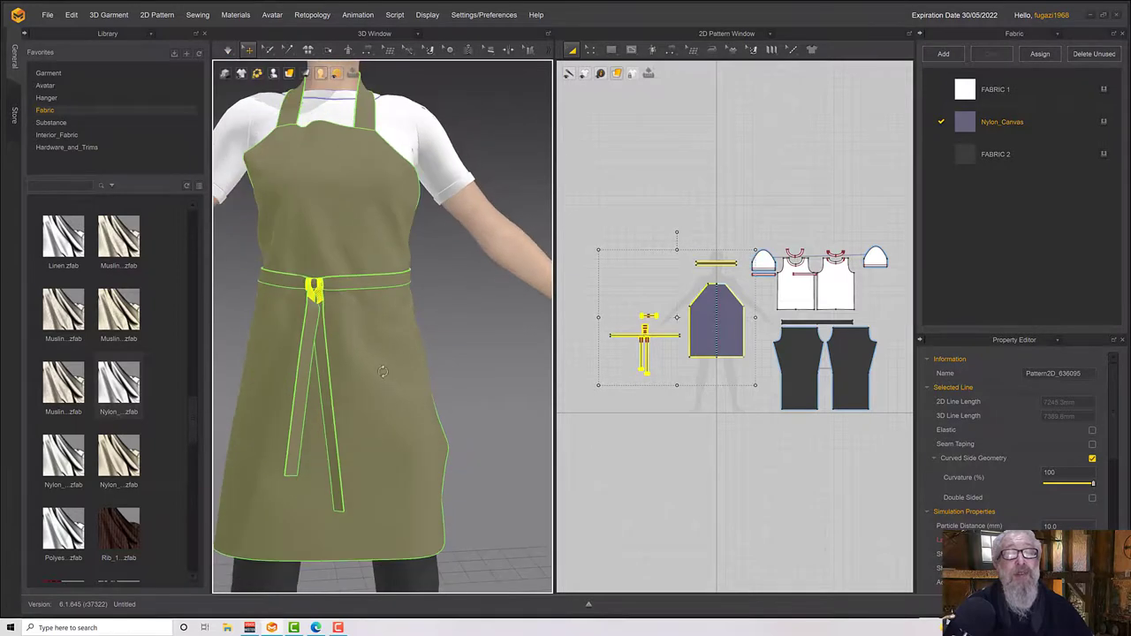
pyautogui.press('space')
pyautogui.moveTo(393, 392); pyautogui.dragTo(391, 418)
pyautogui.moveTo(292, 451); pyautogui.dragTo(296, 480)
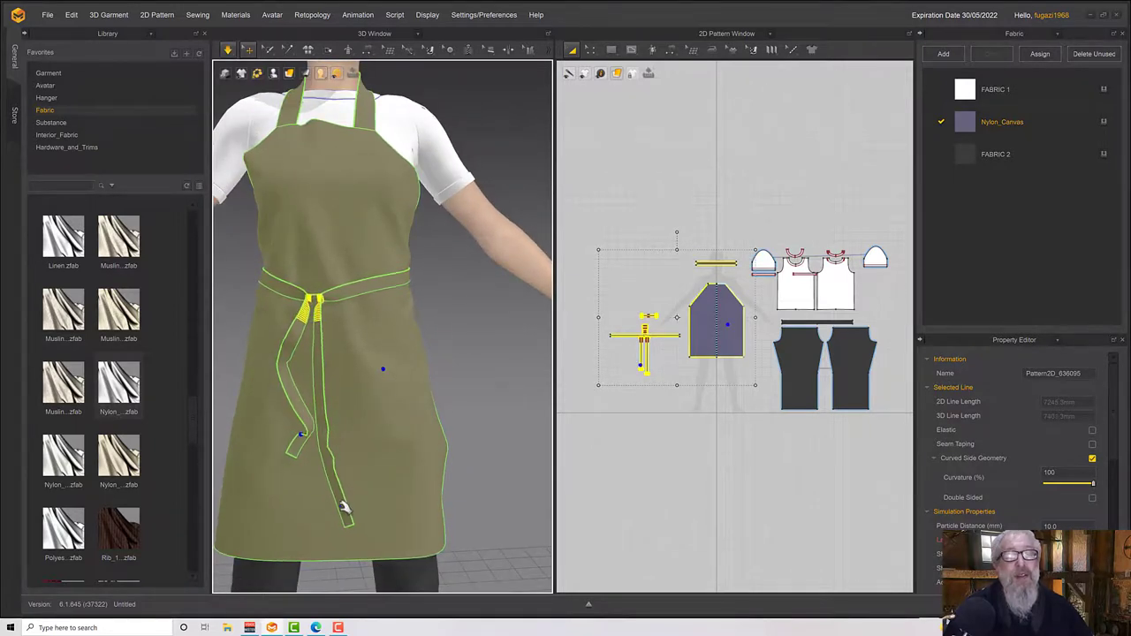
pyautogui.moveTo(354, 452); pyautogui.dragTo(408, 495, button='right')
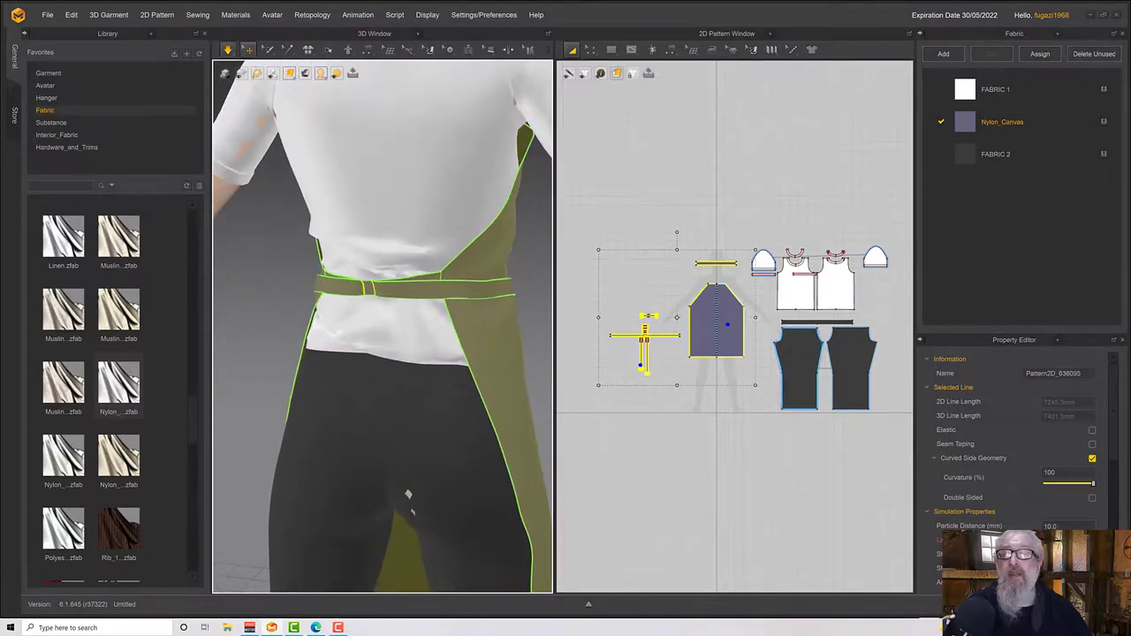
# Select all patterns that share the trousers' fabric, starting from one trouser leg
pyautogui.click(791, 362)
pyautogui.rightClick(787, 350)
pyautogui.click(833, 33)
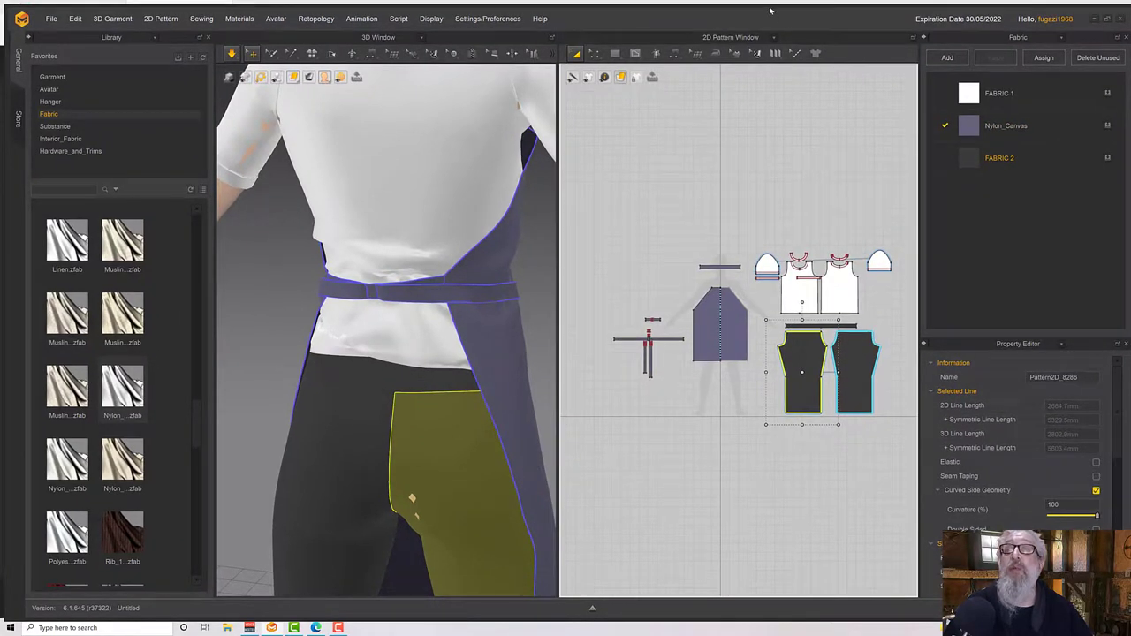
pyautogui.doubleClick(769, 11)
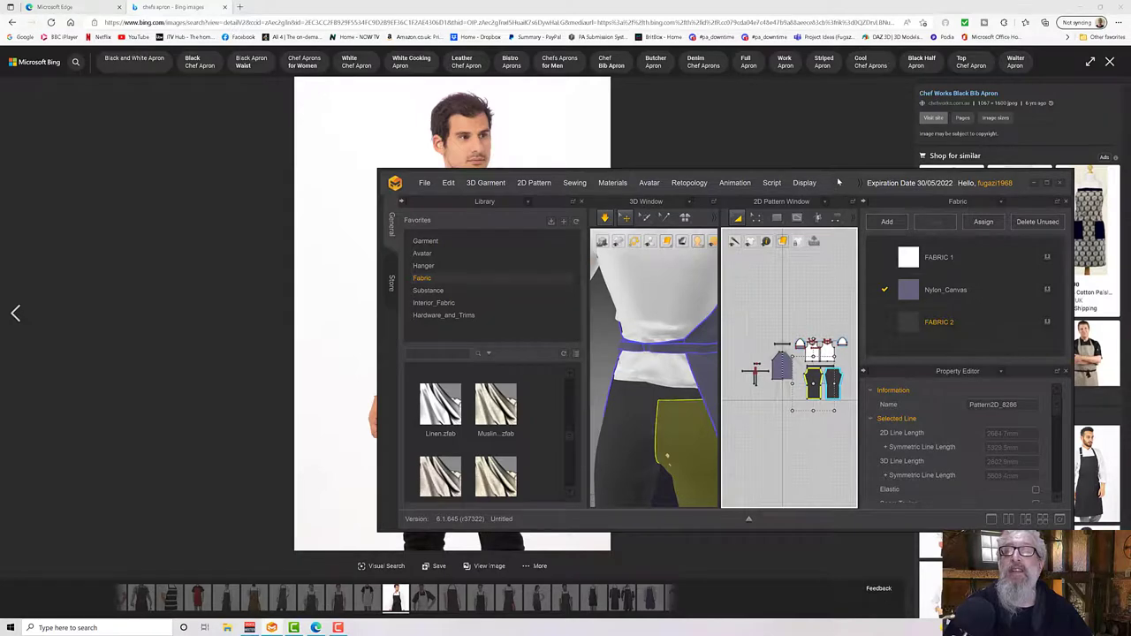
pyautogui.click(1046, 184)
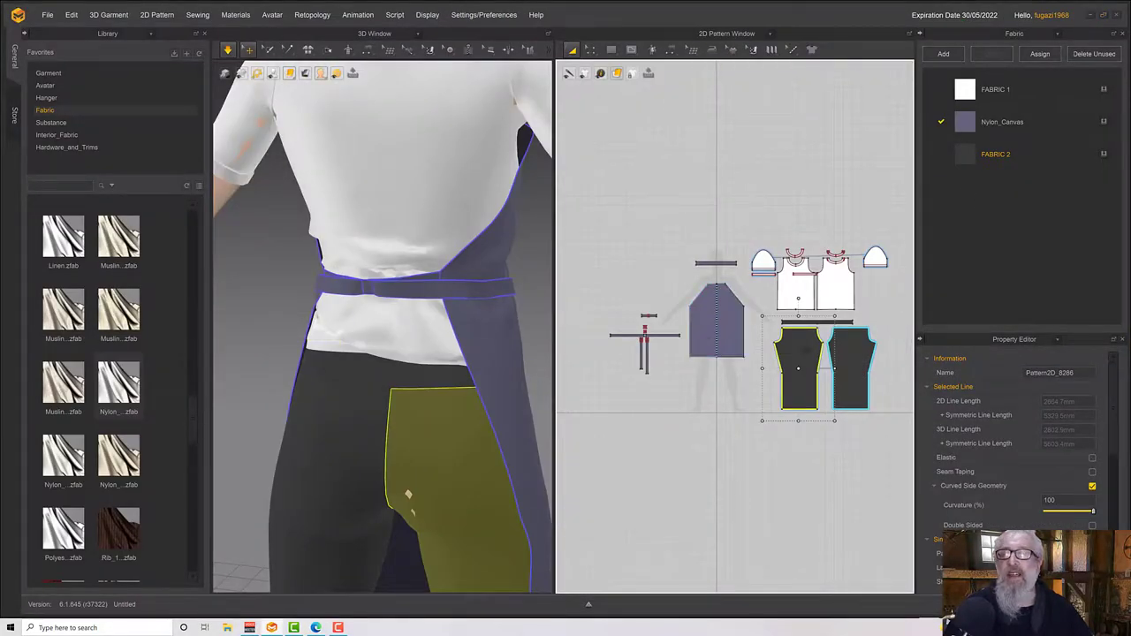
pyautogui.rightClick(823, 350)
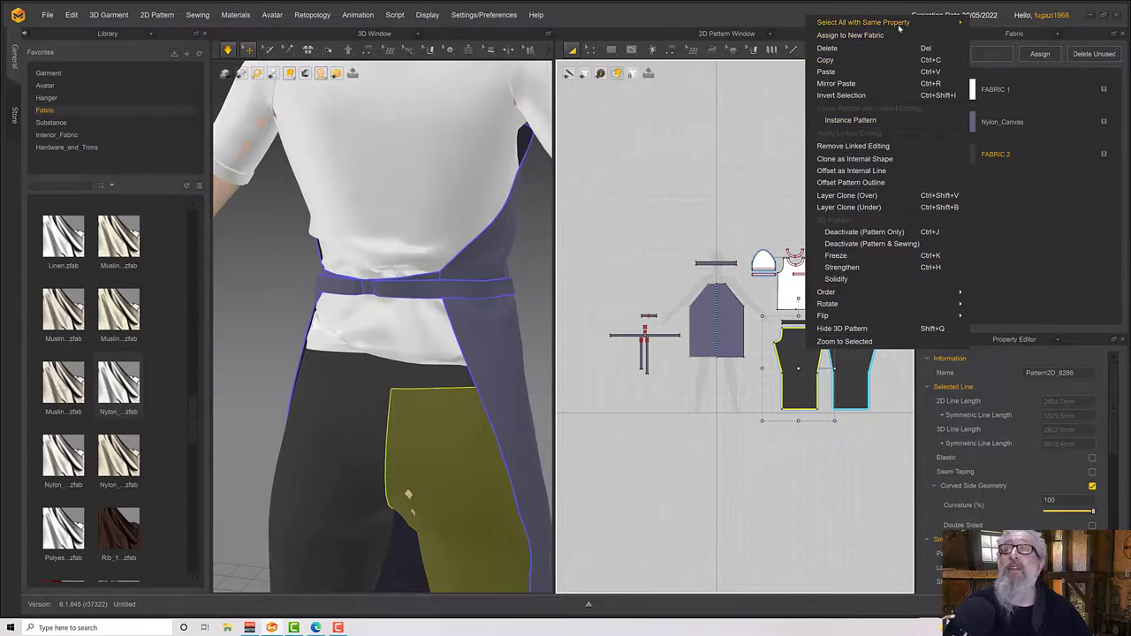
pyautogui.moveTo(896, 23)
pyautogui.click(987, 45)
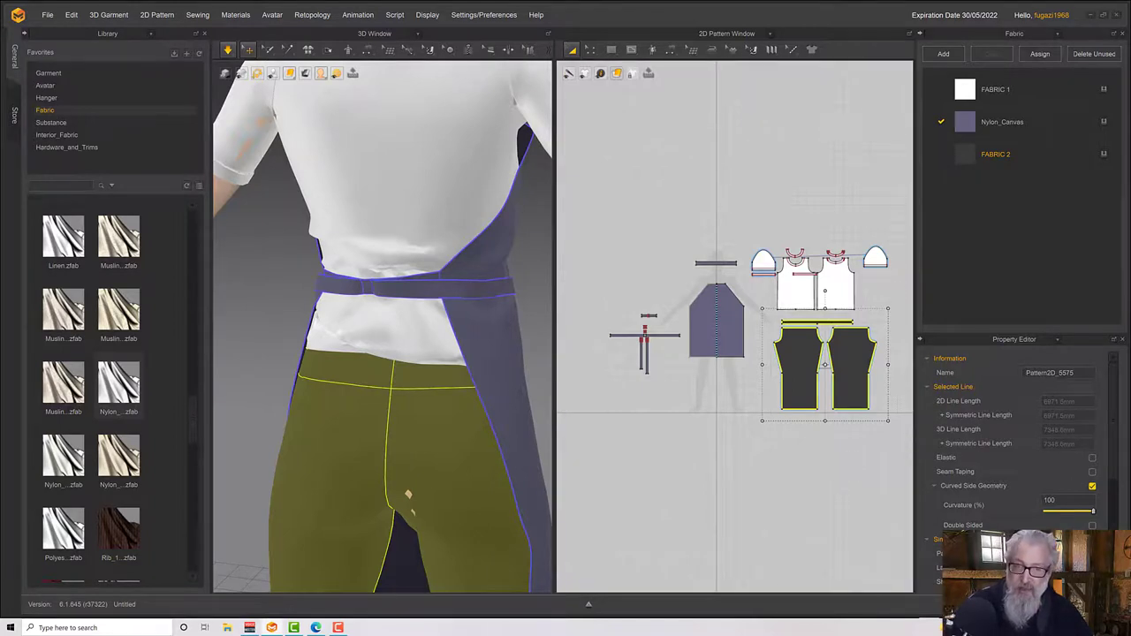
# Resimulate the selected trousers, checking the seat at the back and the outfit's front side
pyautogui.press('space')
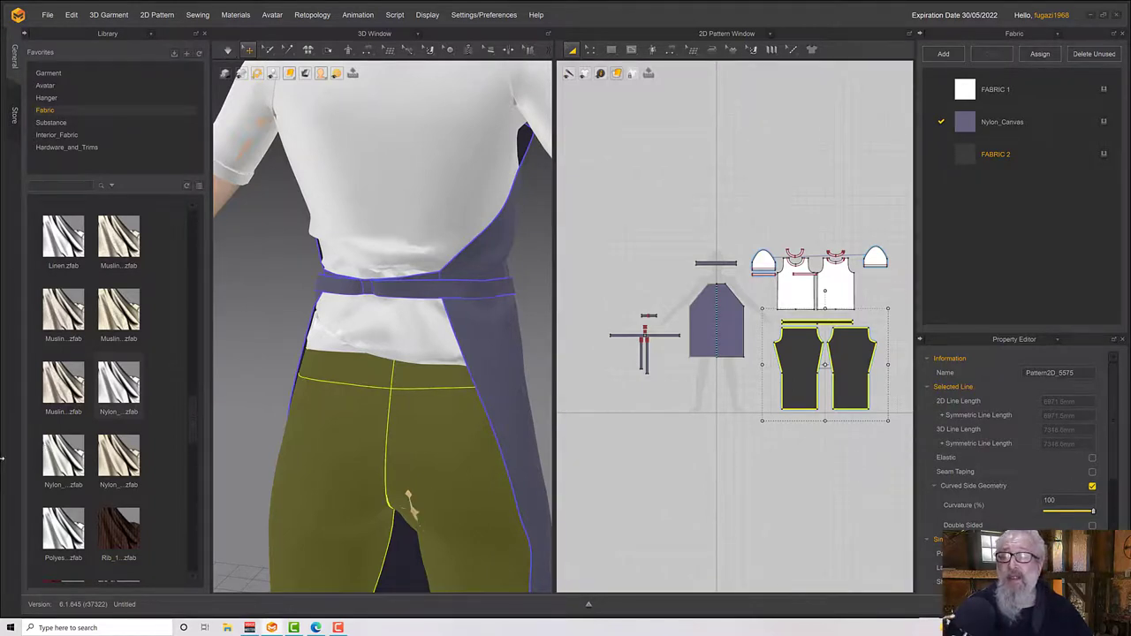
pyautogui.moveTo(352, 460); pyautogui.dragTo(349, 418, button='middle')
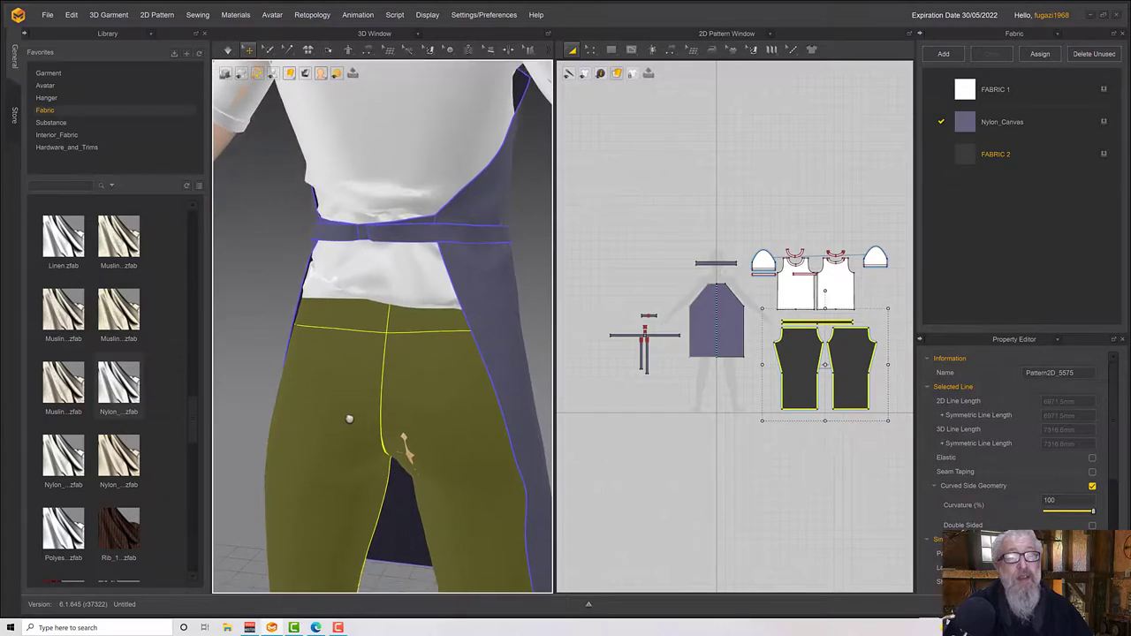
pyautogui.press('space')
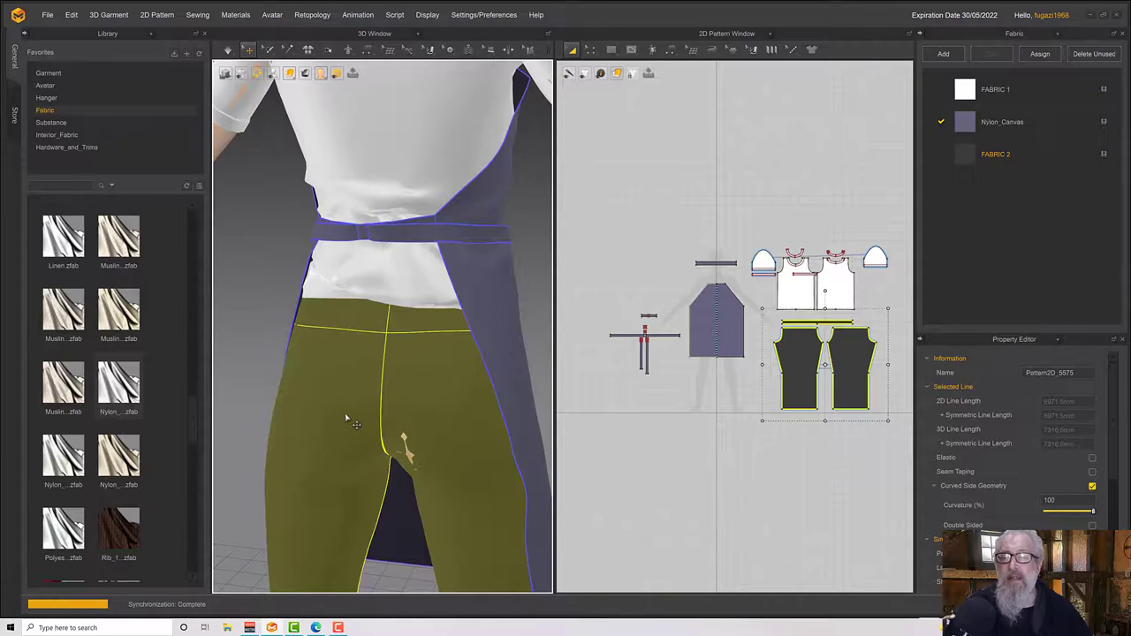
pyautogui.moveTo(353, 412); pyautogui.dragTo(366, 453, button='right')
pyautogui.scroll(-4, 431, 456)
pyautogui.moveTo(369, 443); pyautogui.dragTo(380, 499, button='middle')
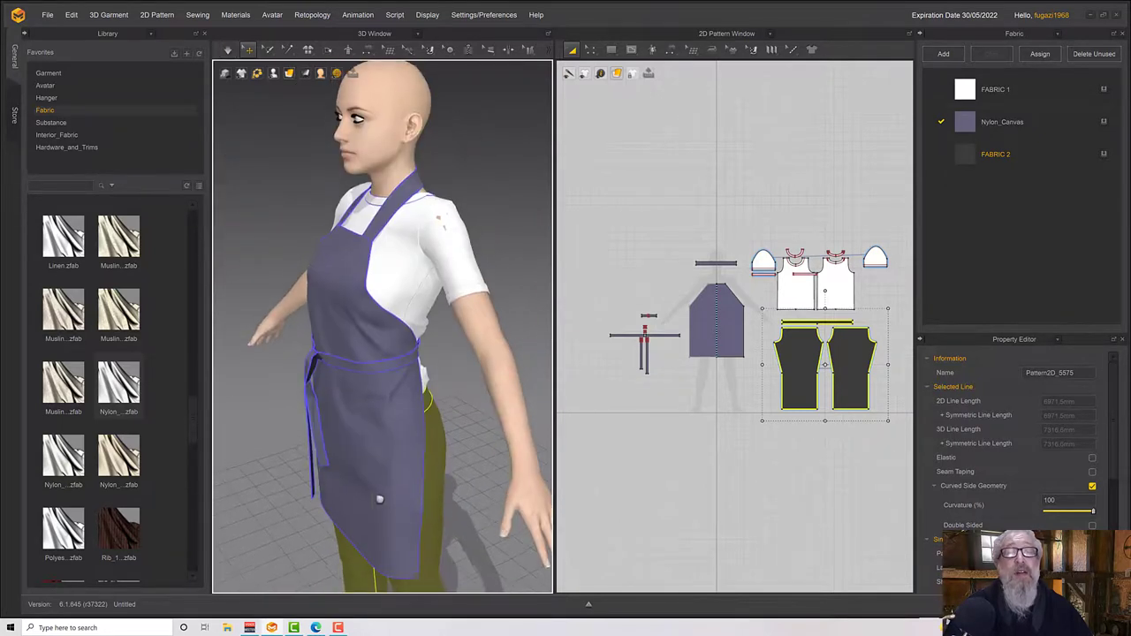
pyautogui.press('space')
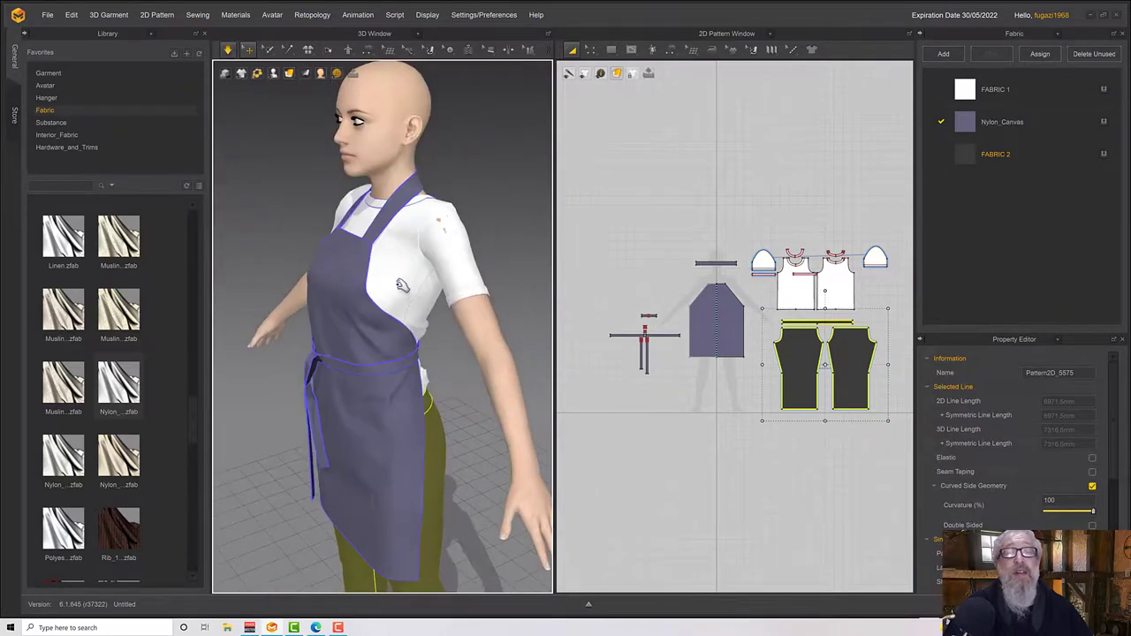
# Select all patterns that share the shirt sleeve's fabric
pyautogui.click(761, 258)
pyautogui.rightClick(762, 259)
pyautogui.moveTo(883, 266)
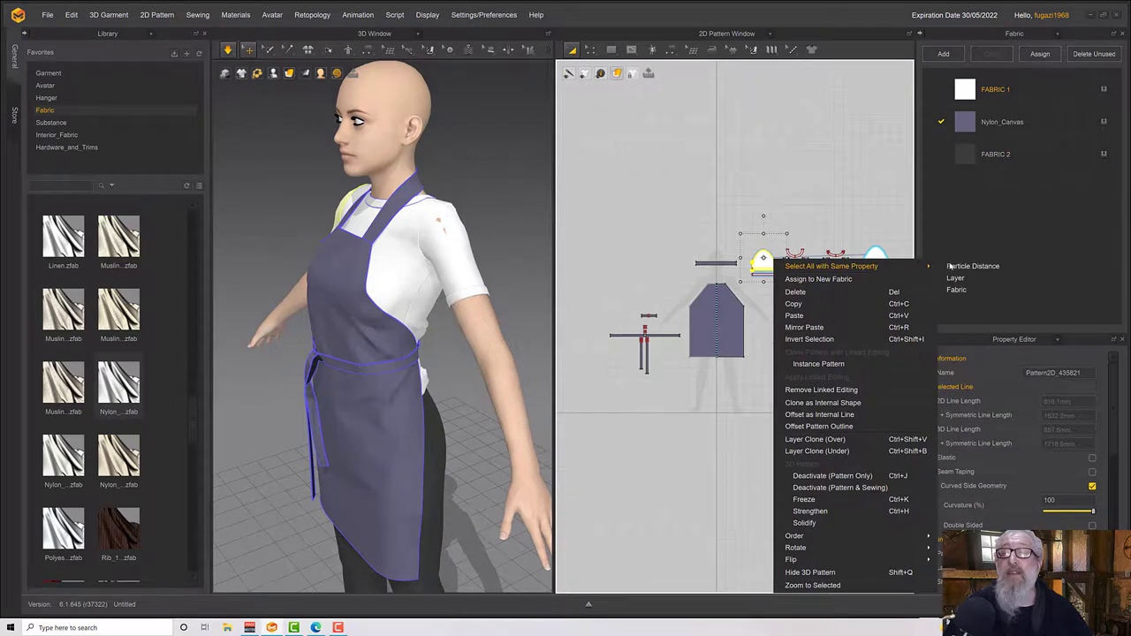
pyautogui.click(958, 290)
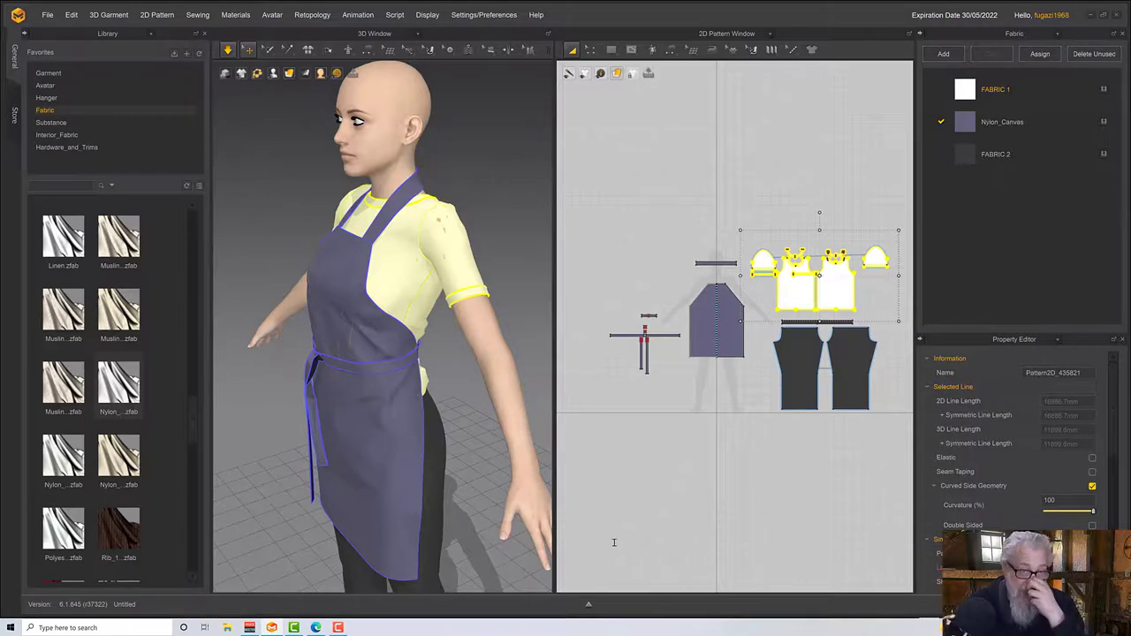
# Resimulate the selected shirt and inspect its fit from the back, the front and close up on the sleeve
pyautogui.press('space')
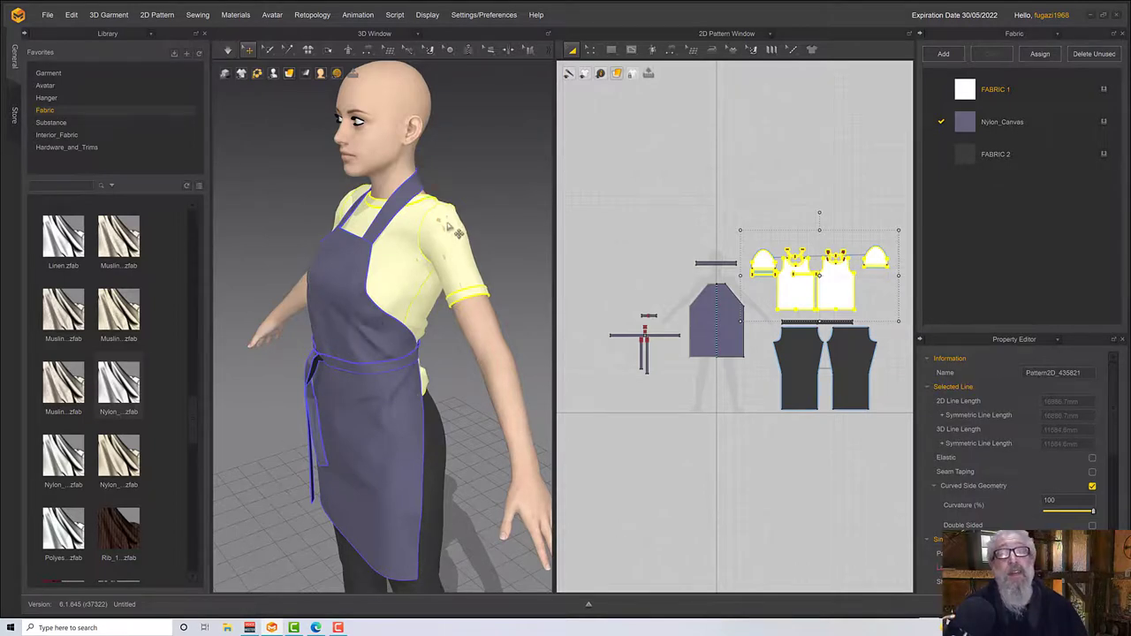
pyautogui.moveTo(448, 265); pyautogui.dragTo(344, 270, button='right')
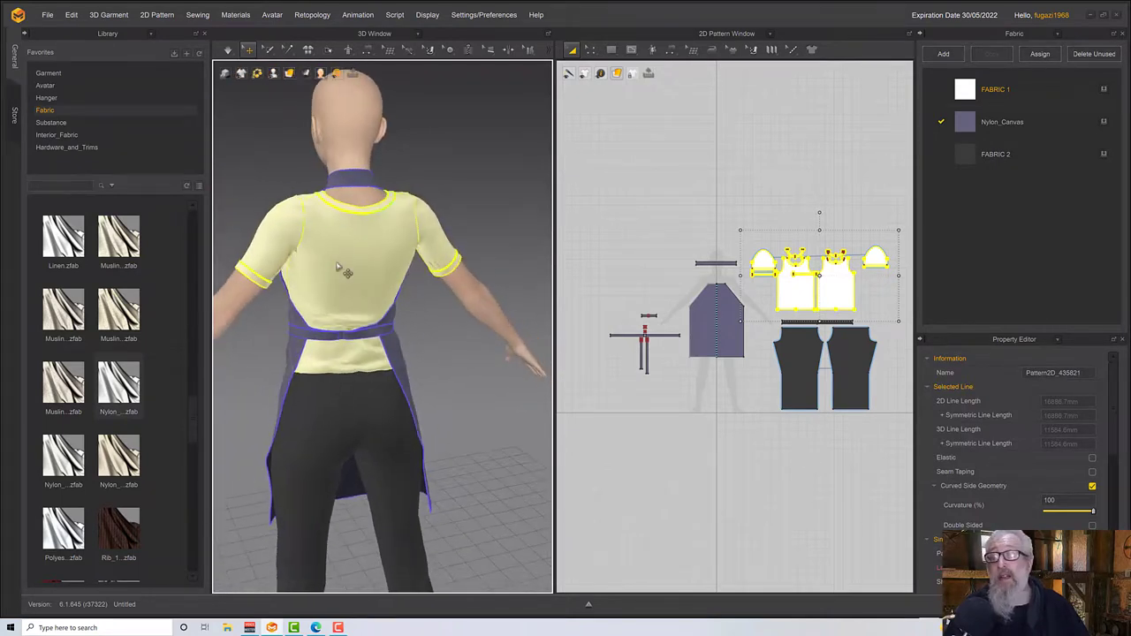
pyautogui.press('space')
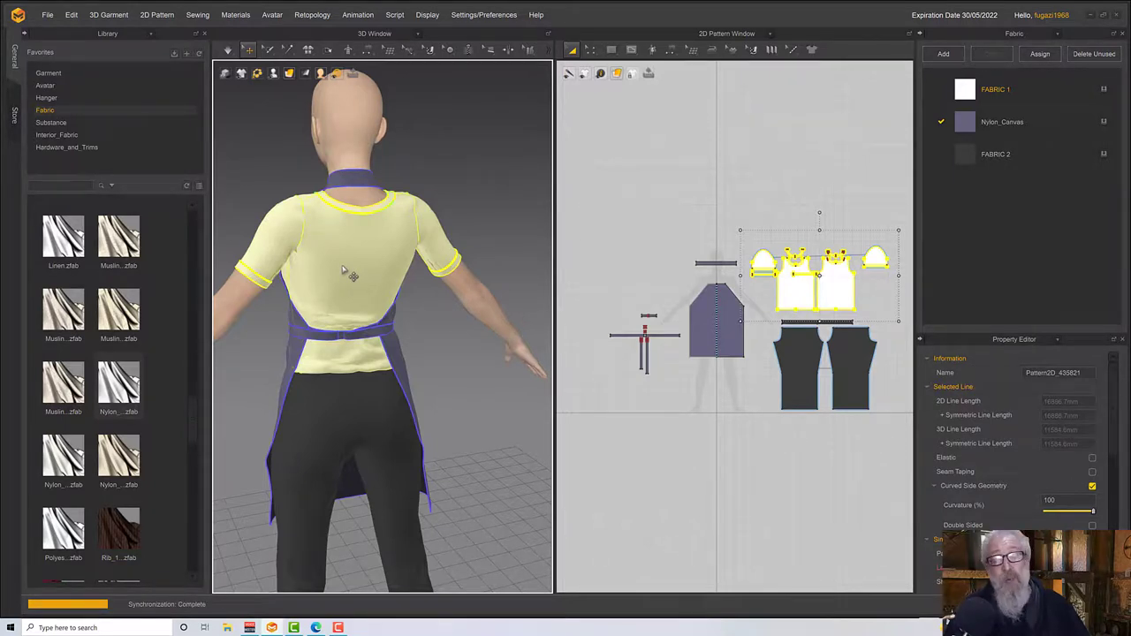
pyautogui.moveTo(343, 257); pyautogui.dragTo(194, 263, button='right')
pyautogui.press('space')
pyautogui.moveTo(380, 287); pyautogui.dragTo(309, 306, button='right')
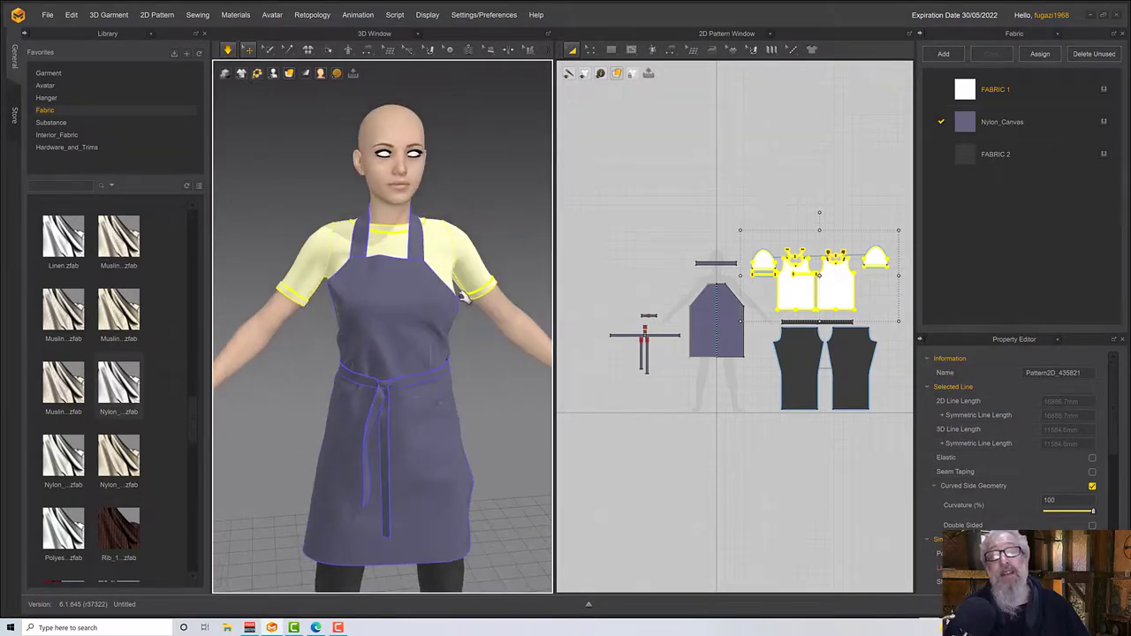
pyautogui.moveTo(461, 297); pyautogui.dragTo(606, 374, button='right')
pyautogui.scroll(5, 380, 283)
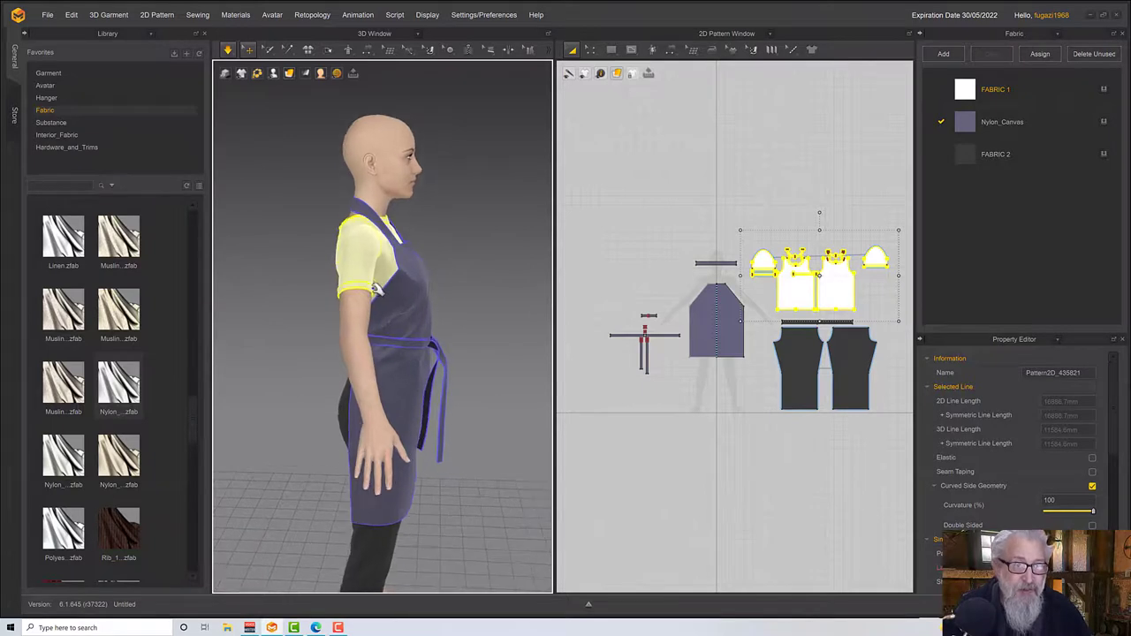
pyautogui.moveTo(383, 272); pyautogui.dragTo(391, 282, button='right')
pyautogui.moveTo(431, 332); pyautogui.dragTo(454, 371, button='middle')
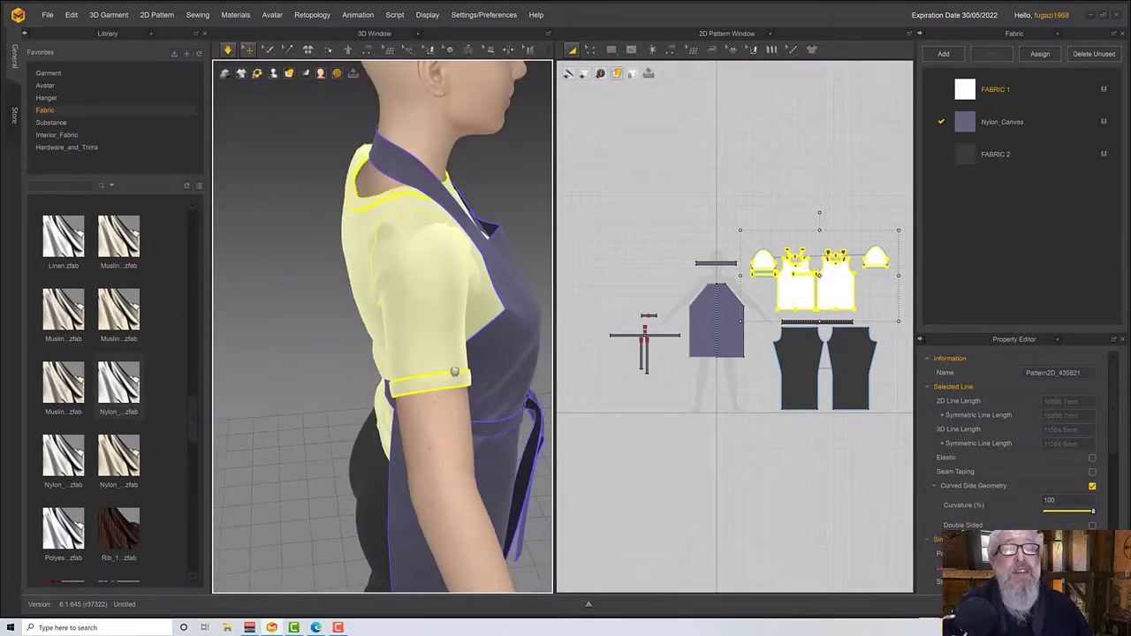
# Select only the shirt's sleeve pattern and remove its linked editing with the opposite sleeve
pyautogui.click(742, 219)
pyautogui.click(762, 261)
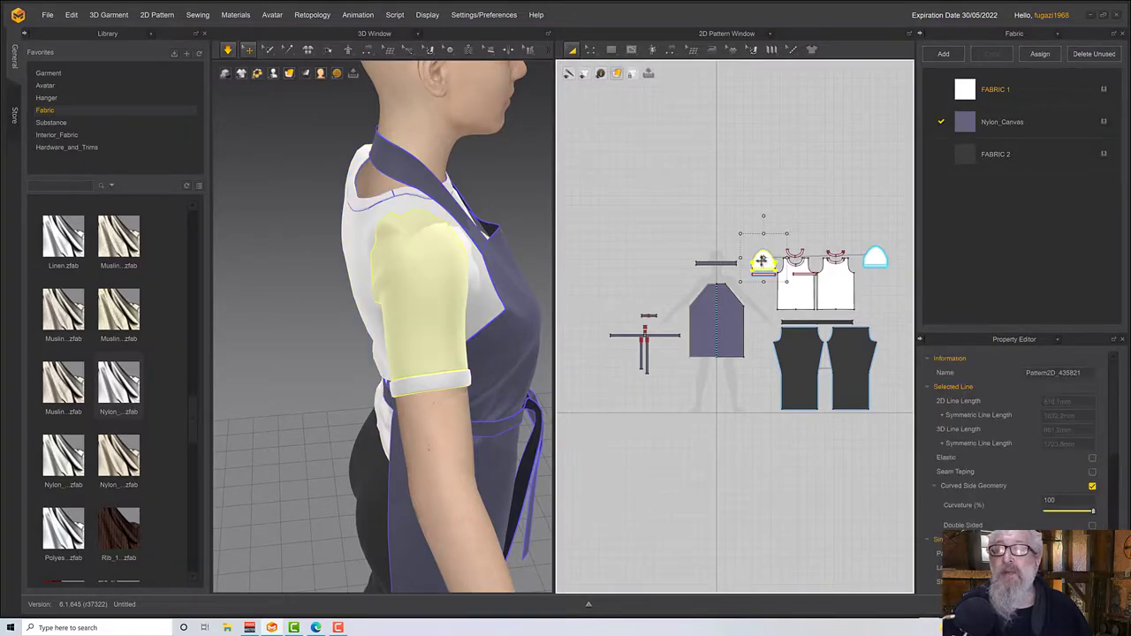
pyautogui.rightClick(761, 261)
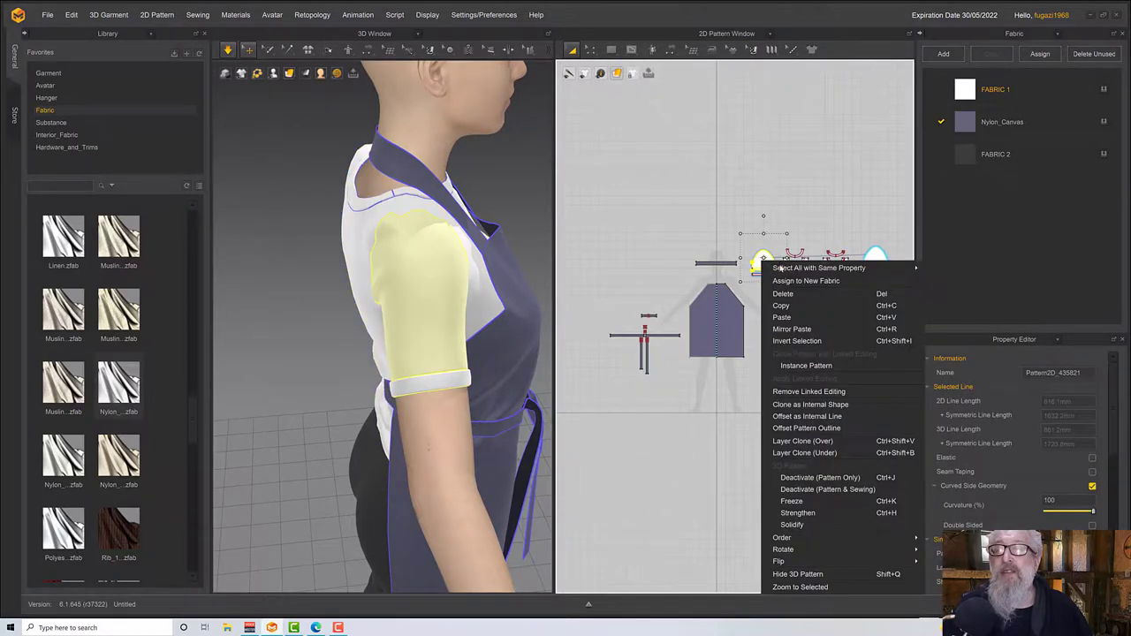
pyautogui.click(800, 392)
pyautogui.scroll(-2, 778, 310)
pyautogui.scroll(3, 778, 311)
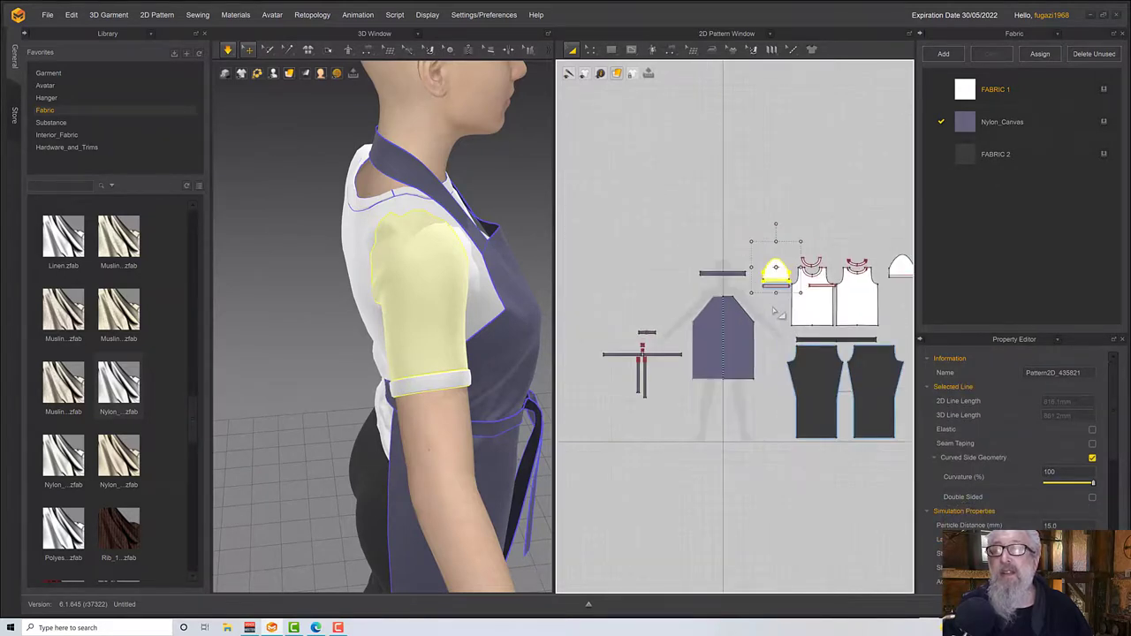
# Draw a roughly square internal rectangle in the middle of the unlinked sleeve pattern, above the hem line
pyautogui.click(631, 49)
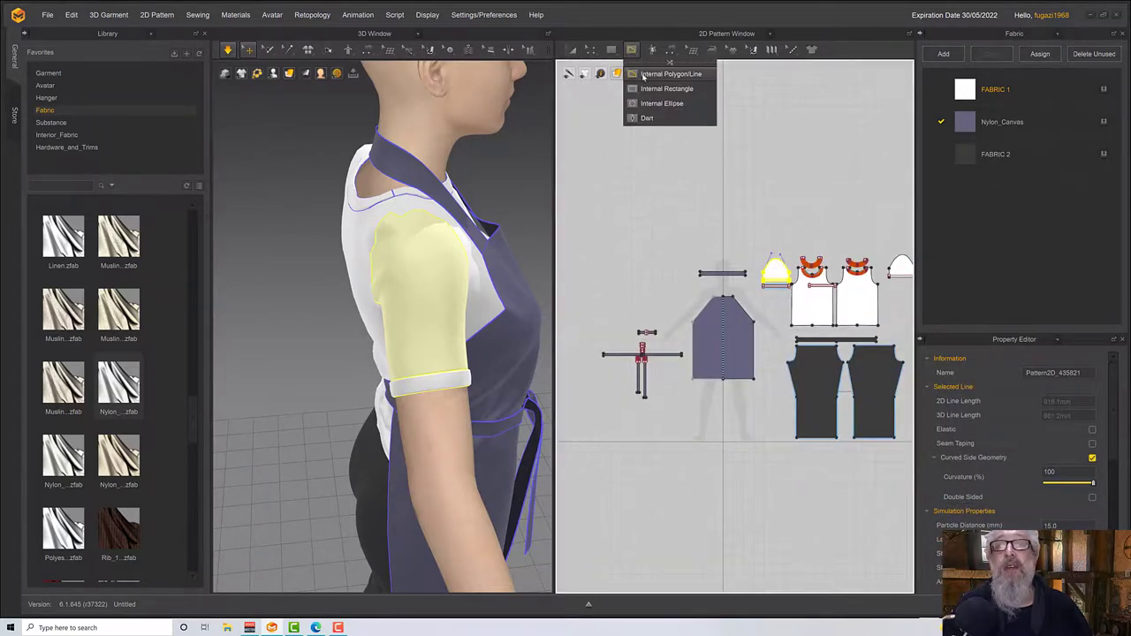
pyautogui.scroll(-2, 770, 182)
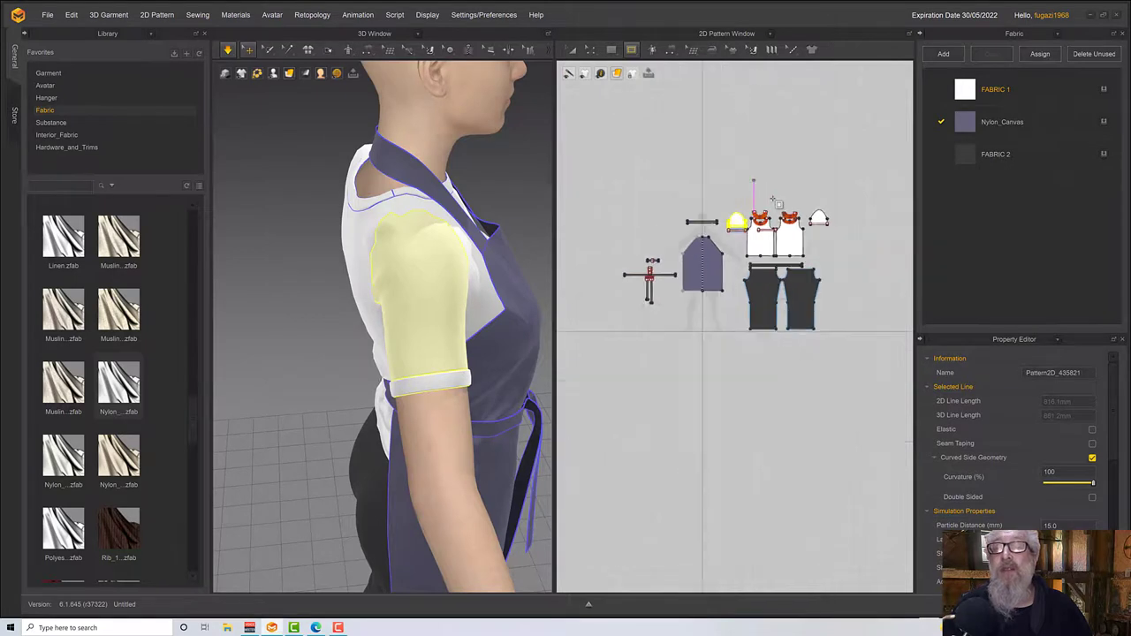
pyautogui.scroll(4, 761, 230)
pyautogui.click(769, 265)
pyautogui.scroll(-3, 613, 235)
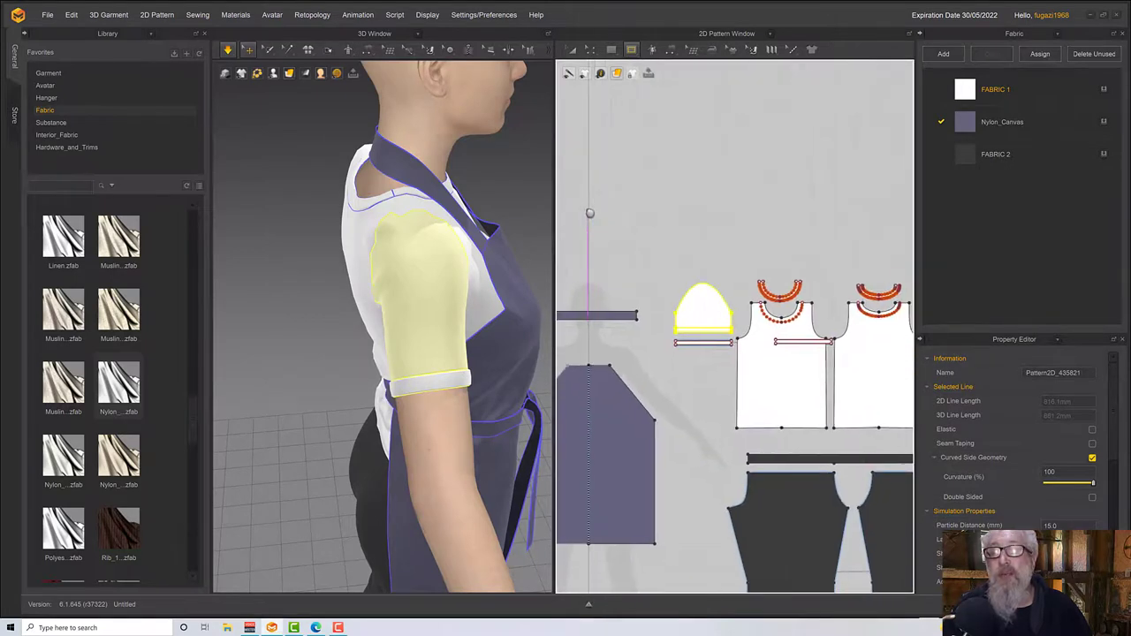
pyautogui.scroll(4, 696, 290)
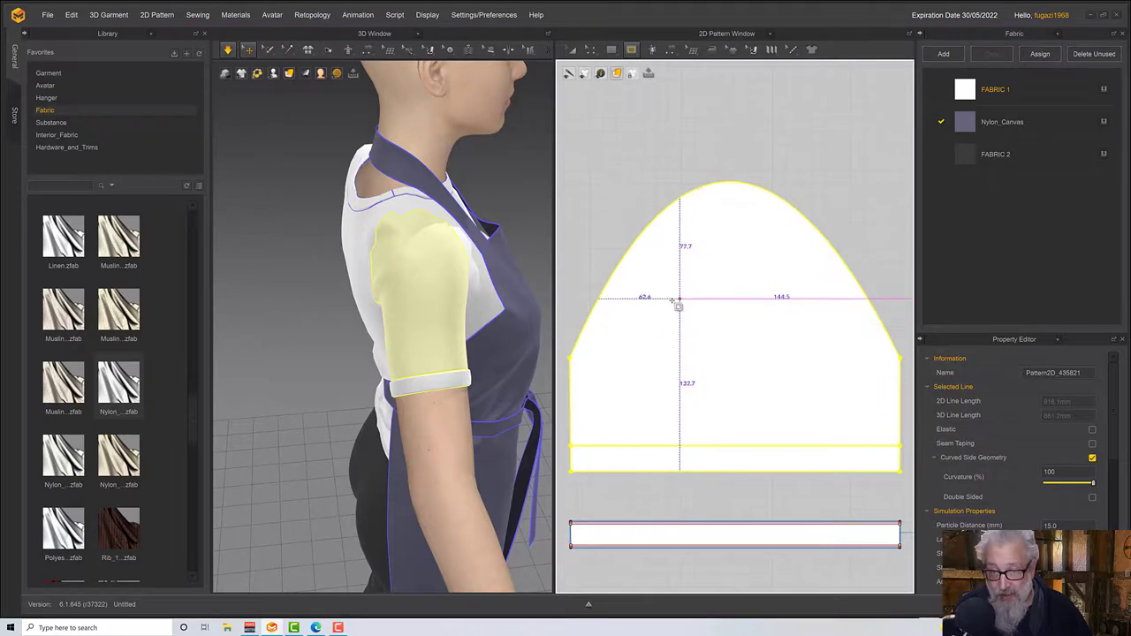
pyautogui.moveTo(672, 297); pyautogui.dragTo(789, 413)
pyautogui.moveTo(801, 423); pyautogui.dragTo(800, 425)
pyautogui.click(799, 422)
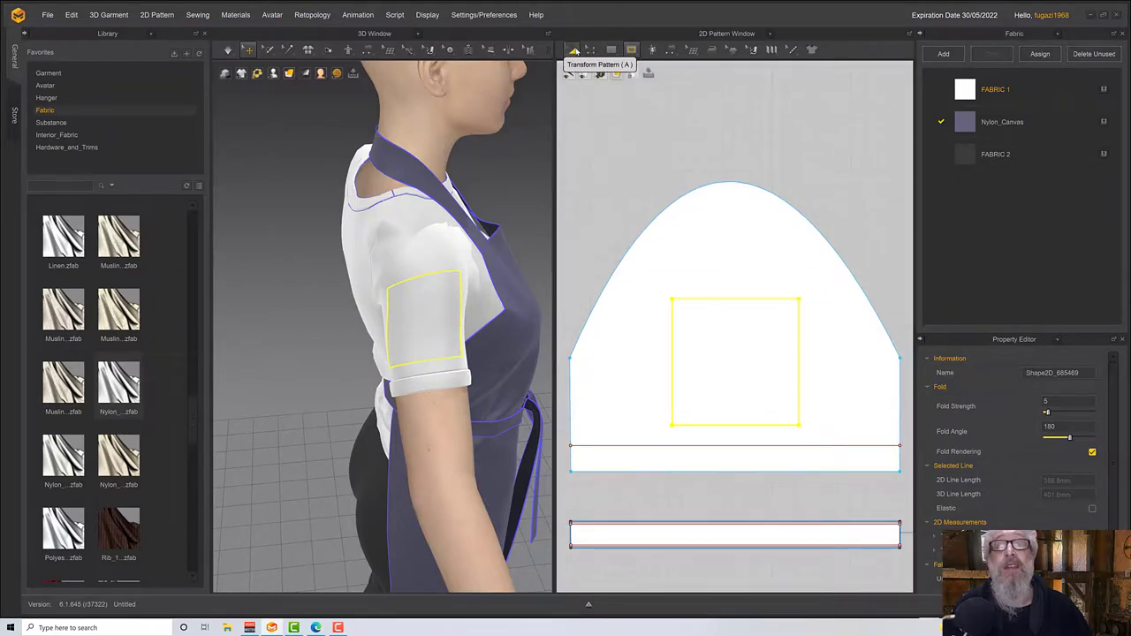
# Scale the sleeve's internal square about its centre to just over half its size and check it on the simulated sleeve
pyautogui.click(572, 50)
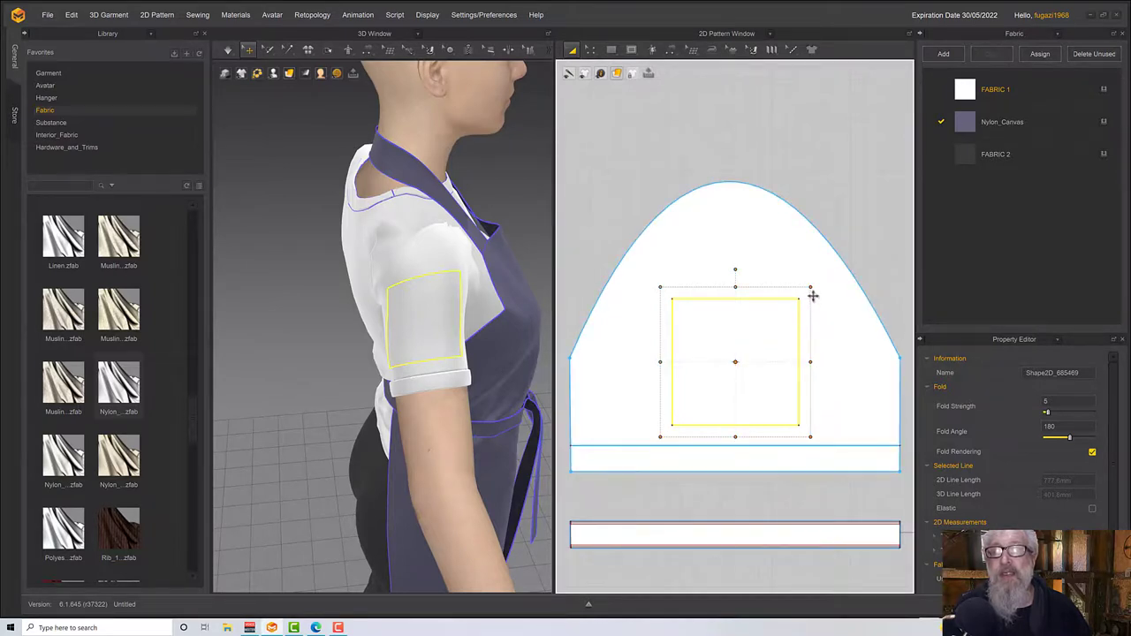
pyautogui.moveTo(810, 287); pyautogui.dragTo(779, 317)
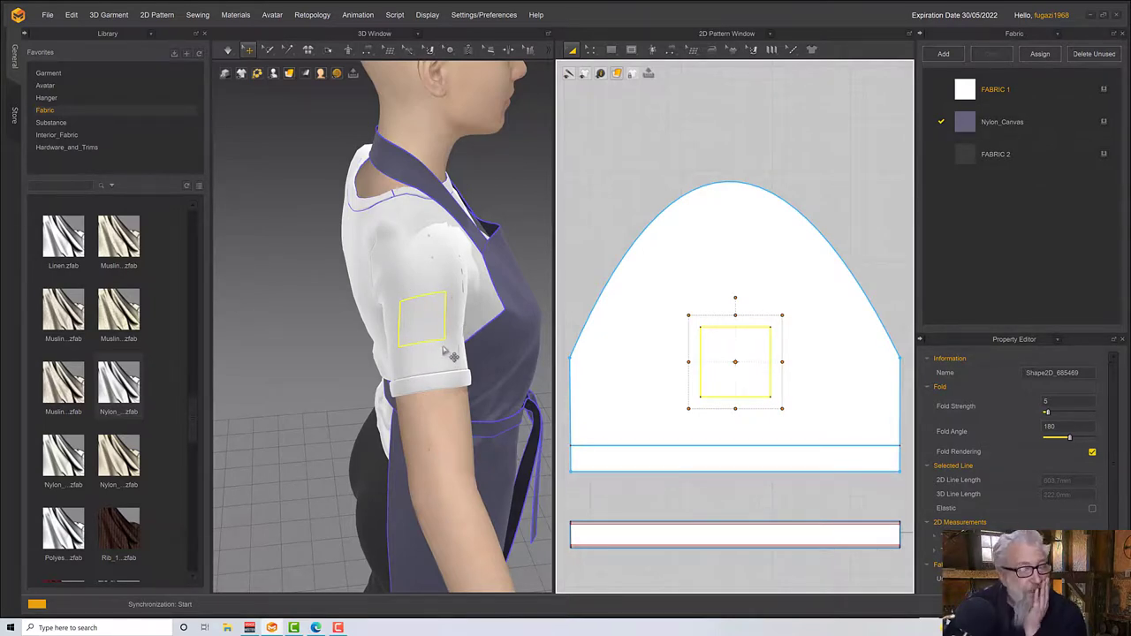
pyautogui.moveTo(453, 325); pyautogui.dragTo(402, 324, button='right')
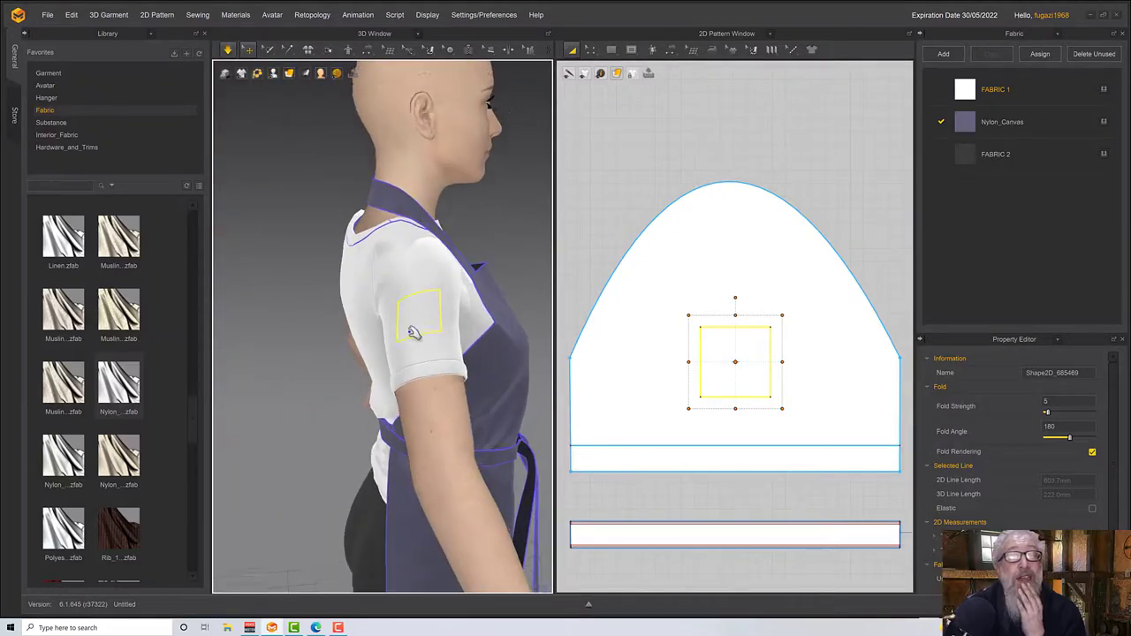
pyautogui.scroll(3, 408, 328)
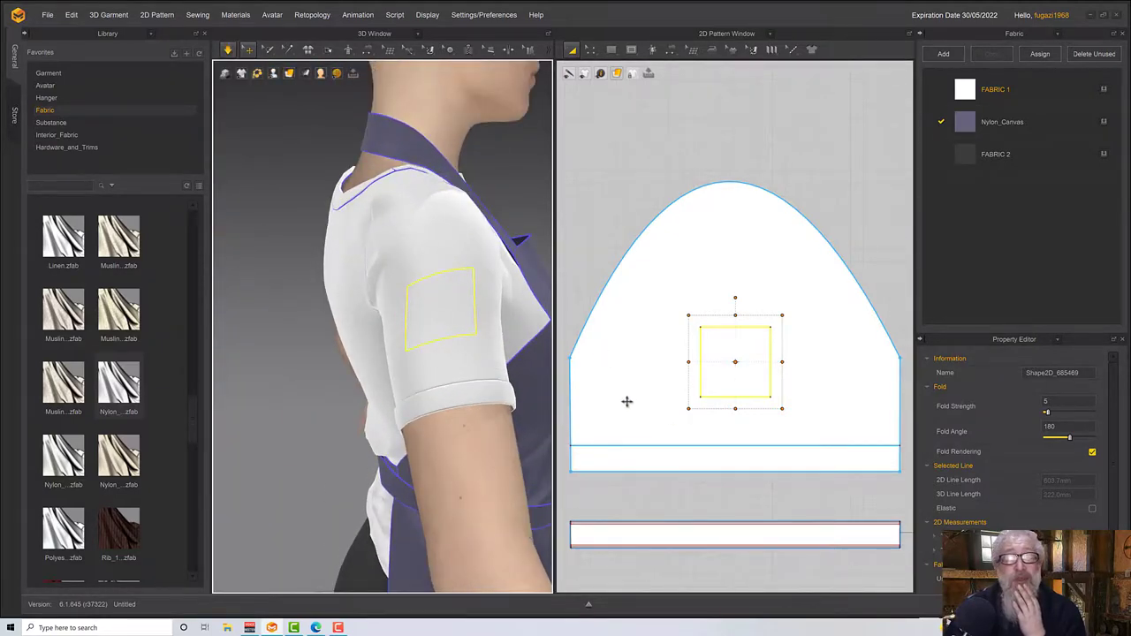
# Edit the sleeve's internal square by moving its lower-left corner point slightly inward
pyautogui.click(645, 371)
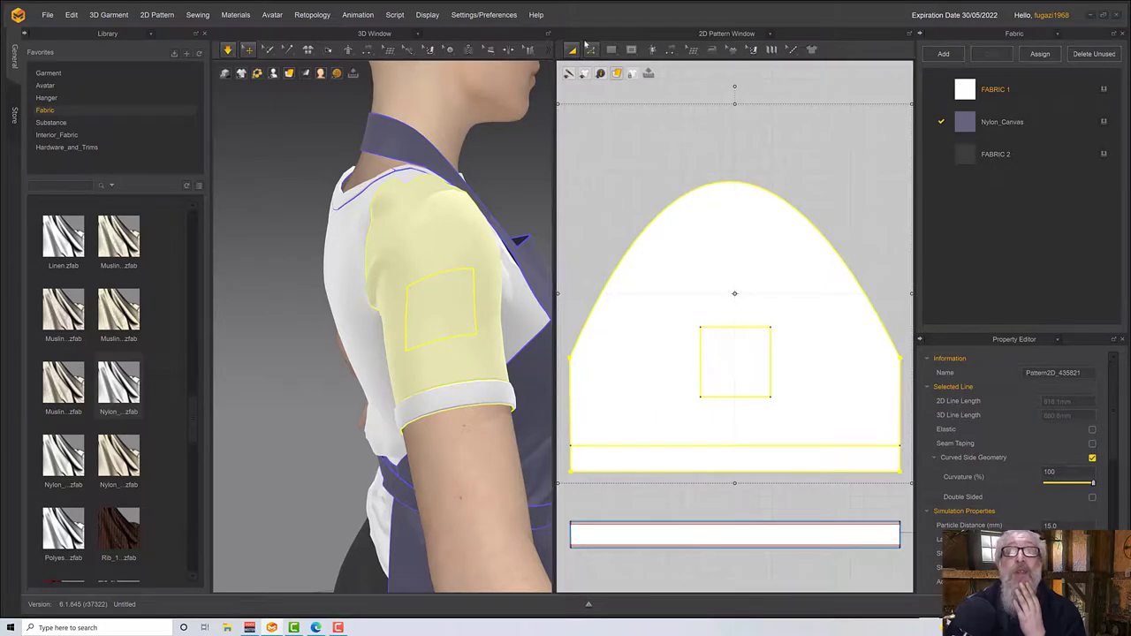
pyautogui.click(591, 50)
pyautogui.click(611, 73)
pyautogui.click(738, 387)
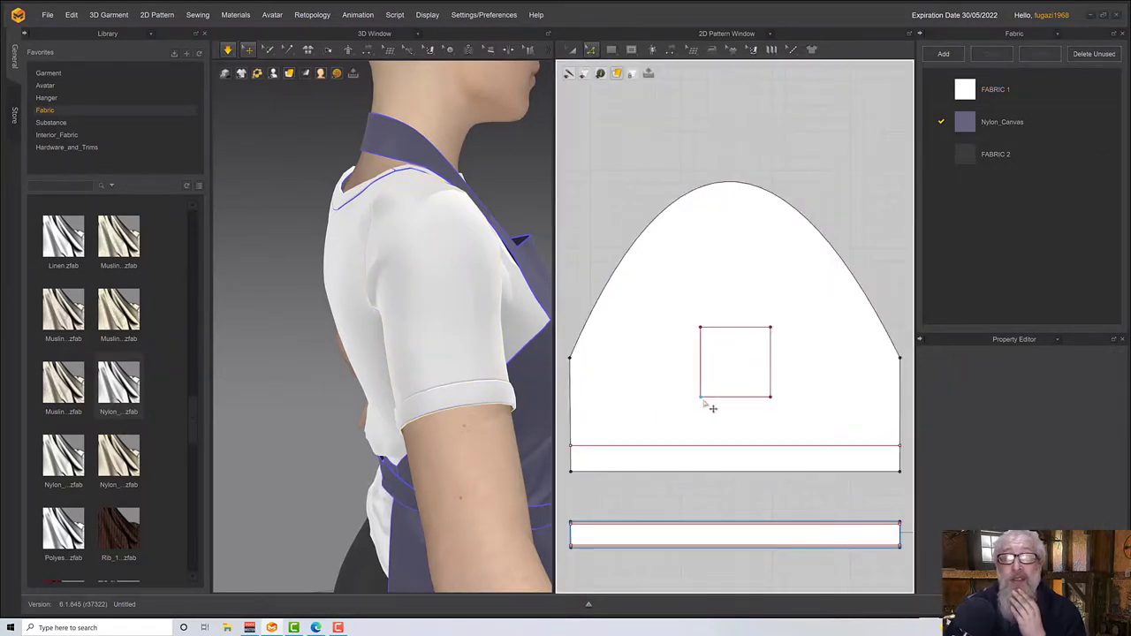
pyautogui.moveTo(701, 397); pyautogui.dragTo(705, 399)
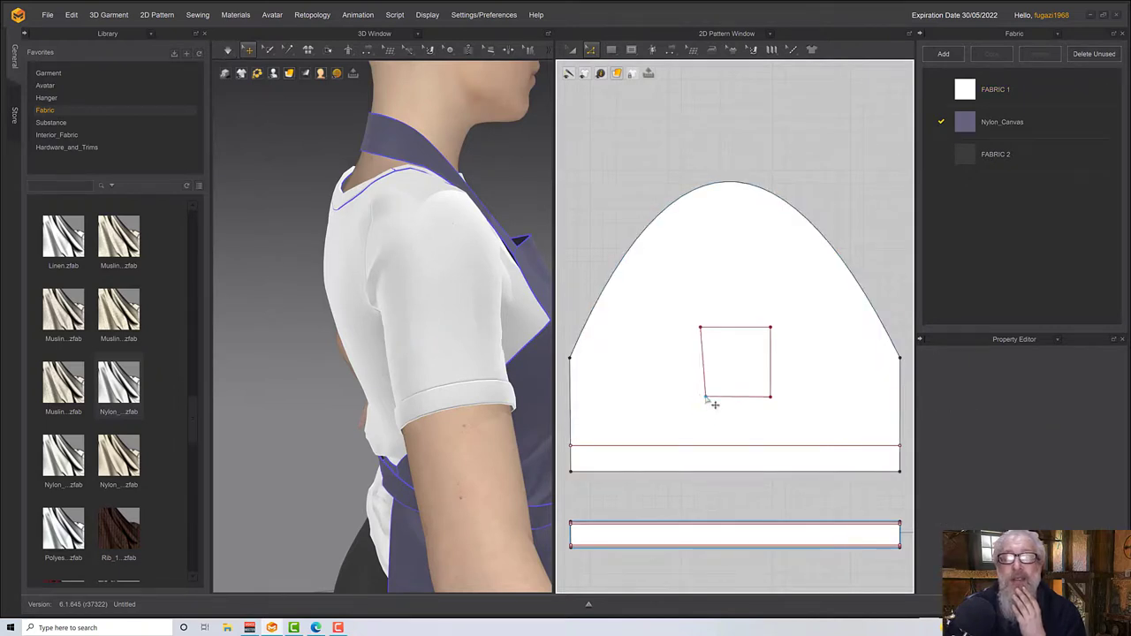
pyautogui.click(706, 397)
pyautogui.moveTo(708, 398); pyautogui.dragTo(710, 397)
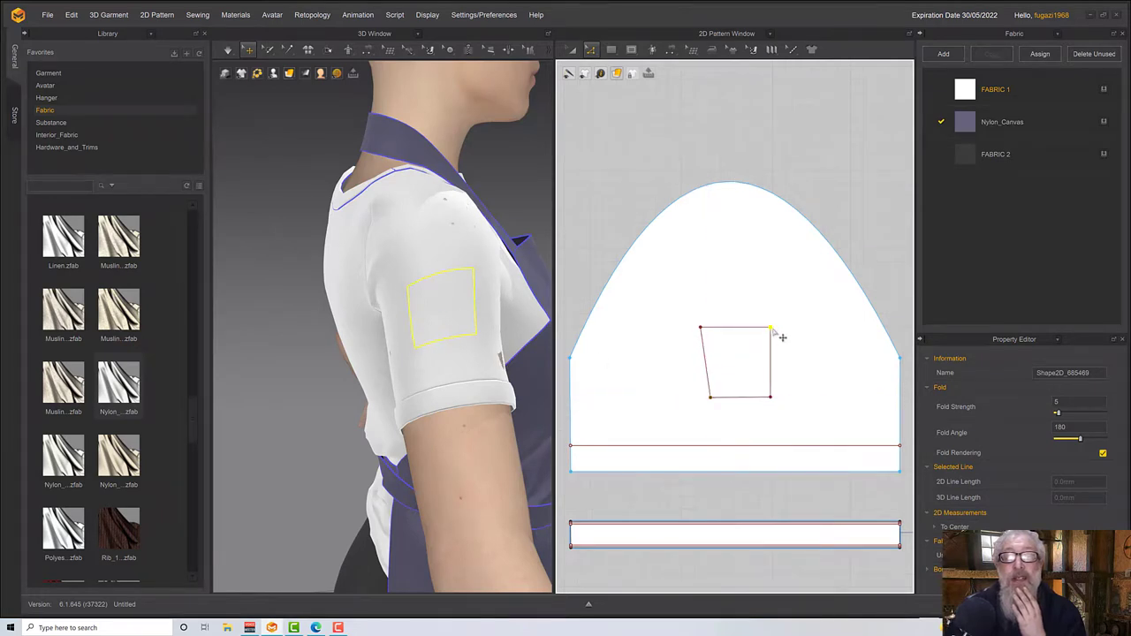
# Lower the upper-right and lower-right corner points of the sleeve's internal shape slightly
pyautogui.moveTo(772, 328); pyautogui.dragTo(773, 332)
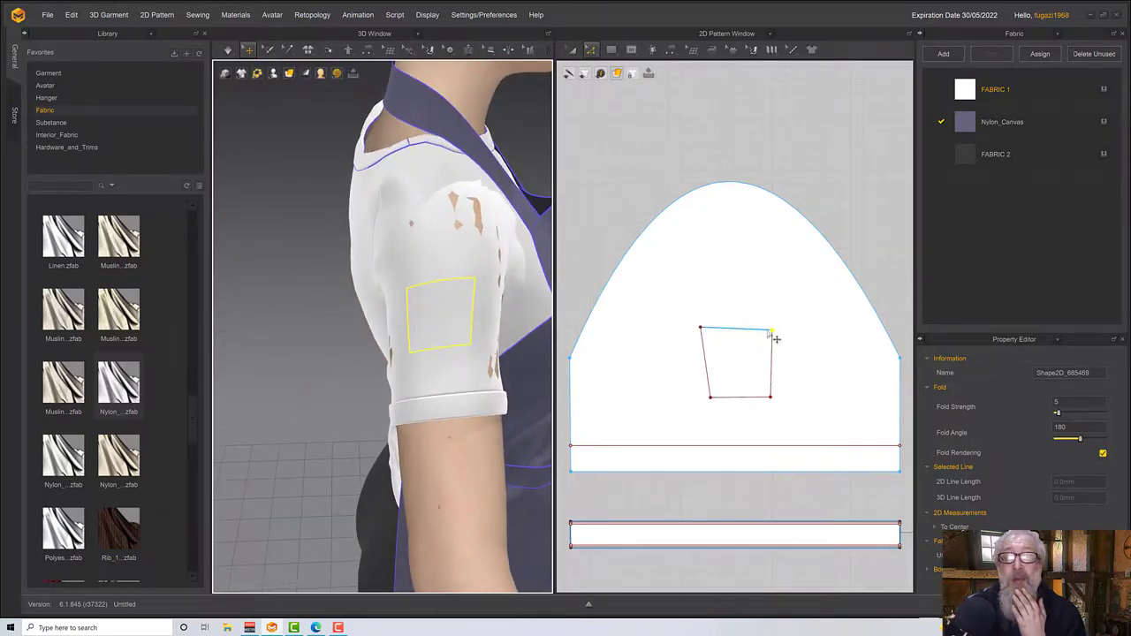
pyautogui.moveTo(773, 333); pyautogui.dragTo(775, 337)
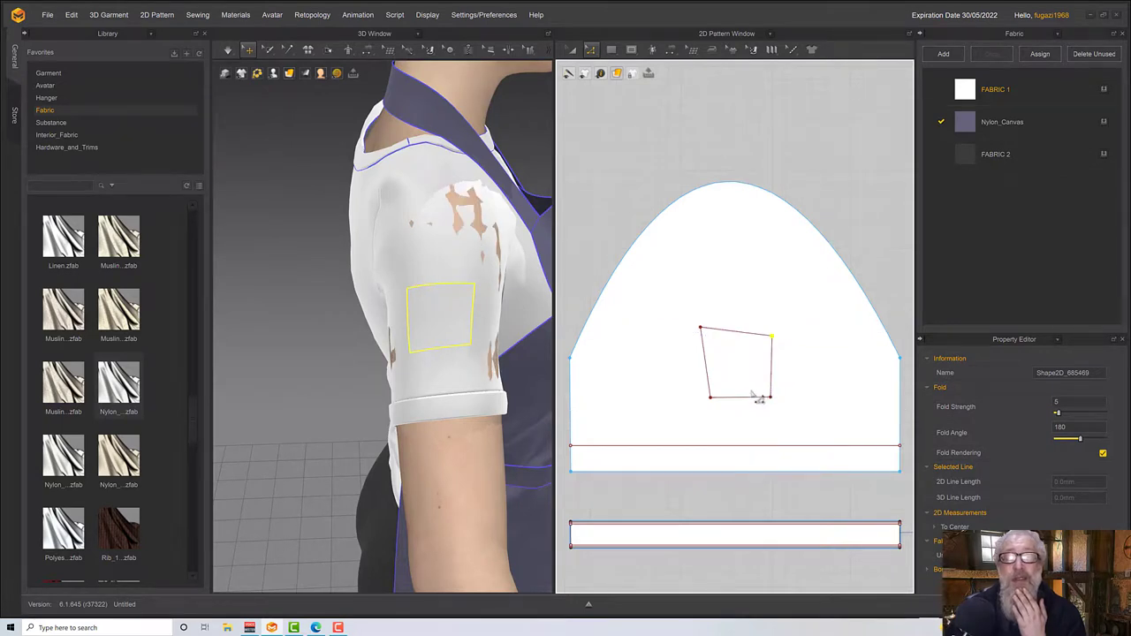
pyautogui.moveTo(770, 398); pyautogui.dragTo(772, 410)
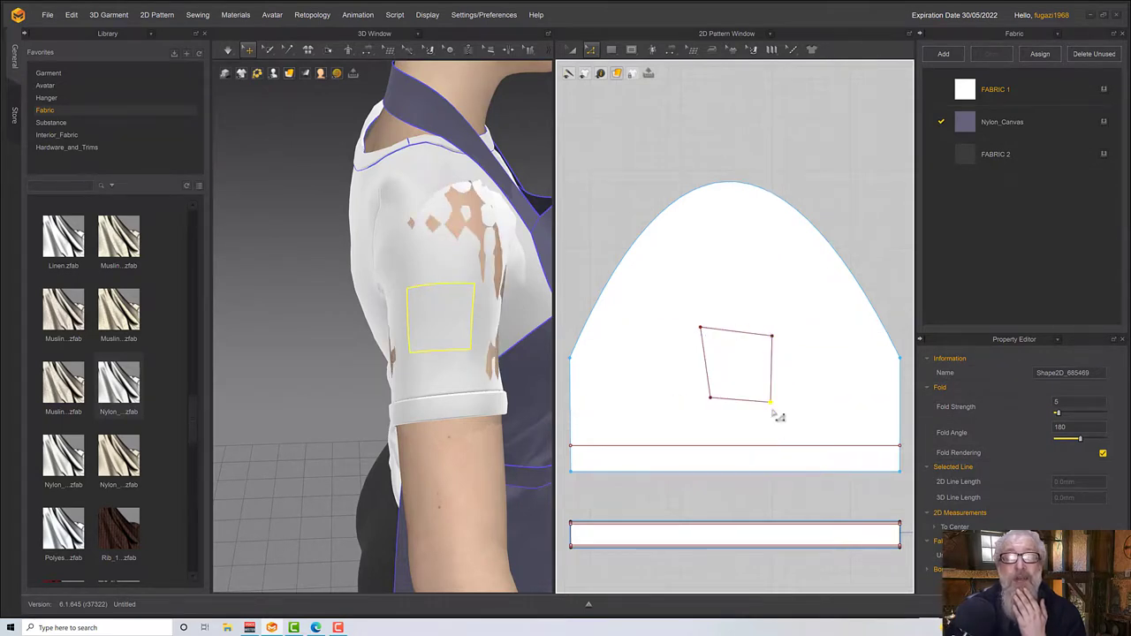
# Simulate the garment and tug the sleeve fabric near the shoulder and underarm to settle it
pyautogui.moveTo(510, 381); pyautogui.dragTo(474, 365, button='right')
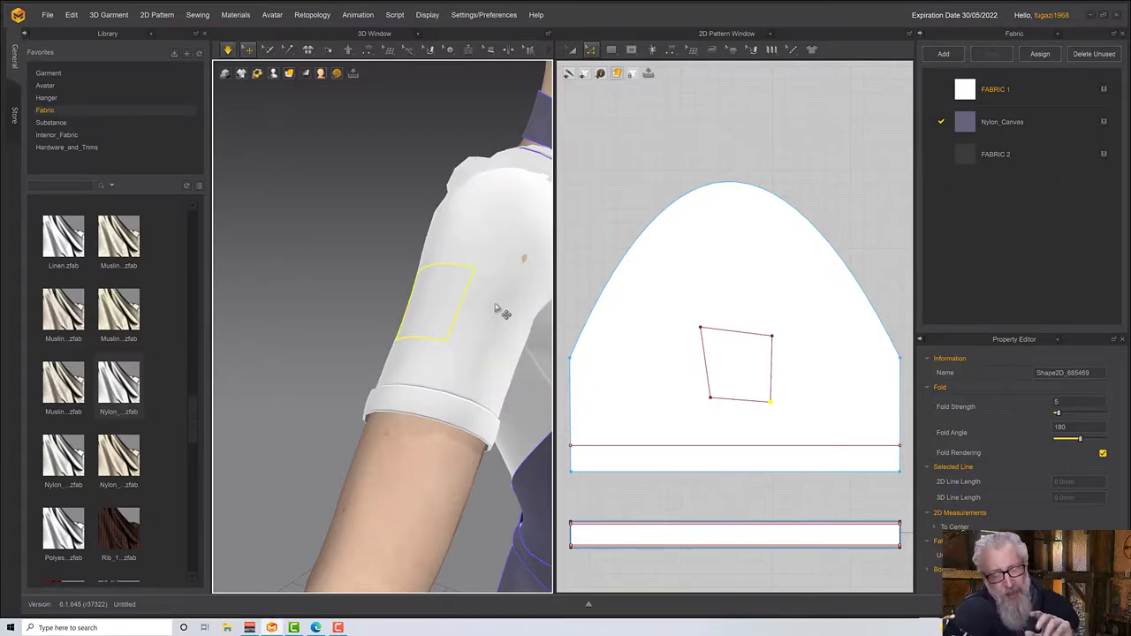
pyautogui.moveTo(500, 306); pyautogui.dragTo(485, 308, button='right')
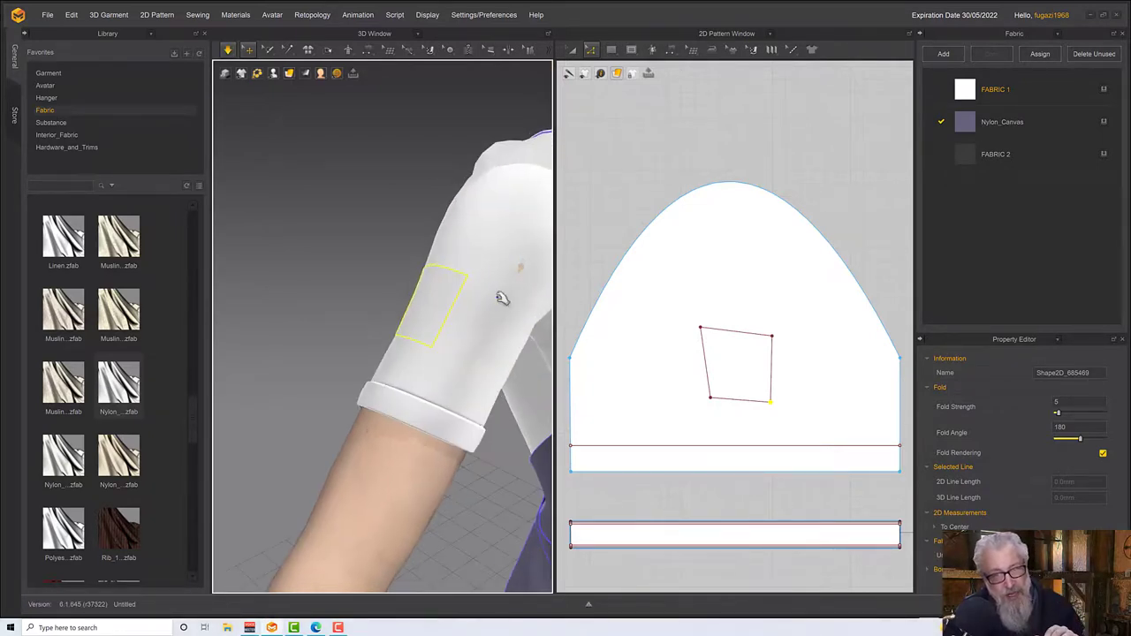
pyautogui.moveTo(507, 301); pyautogui.dragTo(539, 318)
pyautogui.moveTo(504, 308); pyautogui.dragTo(428, 306, button='right')
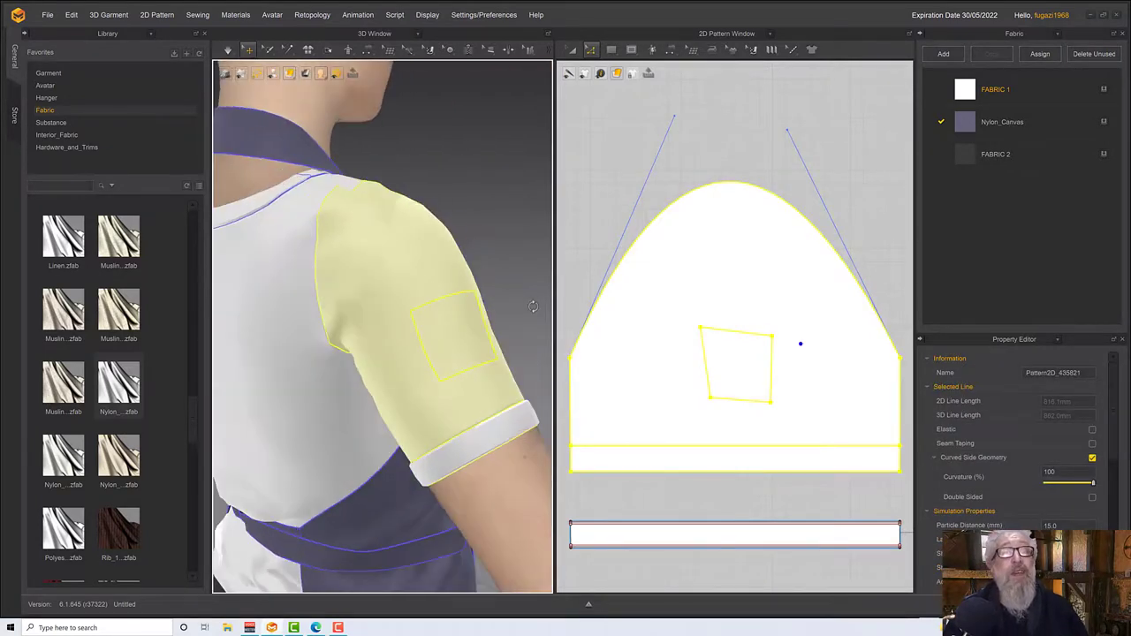
pyautogui.moveTo(354, 403); pyautogui.dragTo(359, 412)
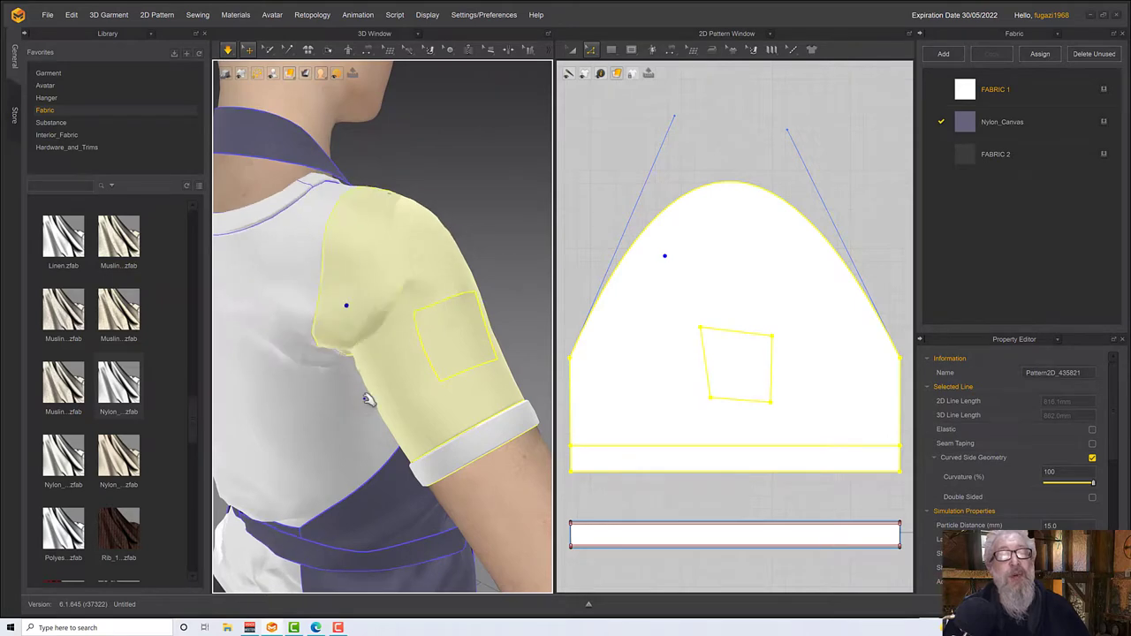
pyautogui.moveTo(368, 397); pyautogui.dragTo(376, 390, button='right')
# Pull the shirt's back panel down below the underarm during simulation and inspect the sleeve from the side and back
pyautogui.click(351, 444)
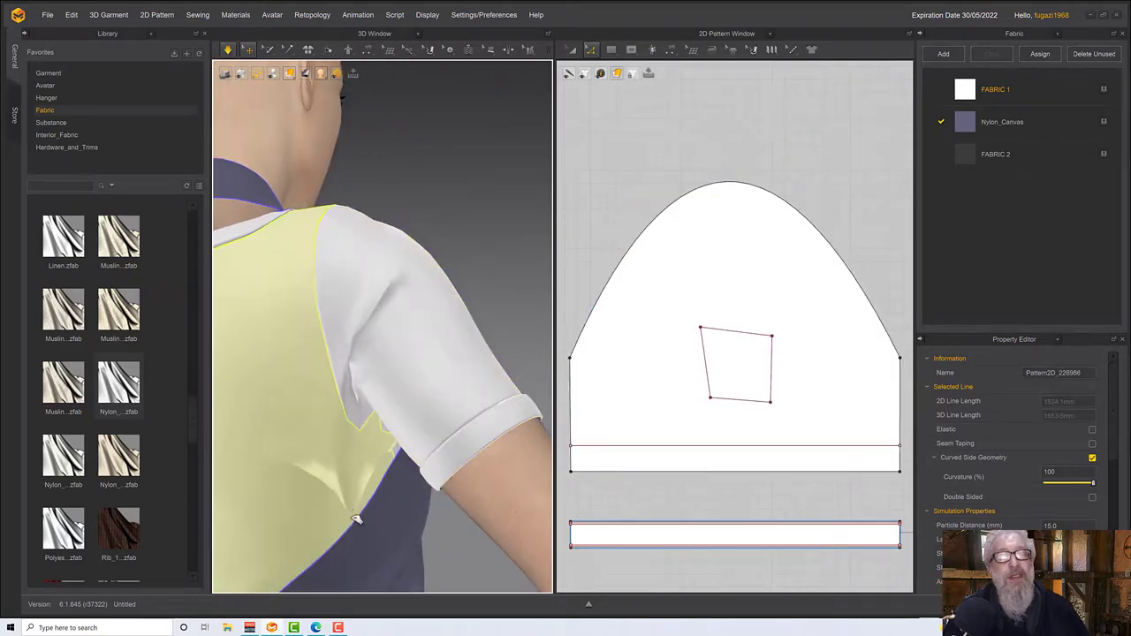
pyautogui.moveTo(373, 472); pyautogui.dragTo(306, 475, button='right')
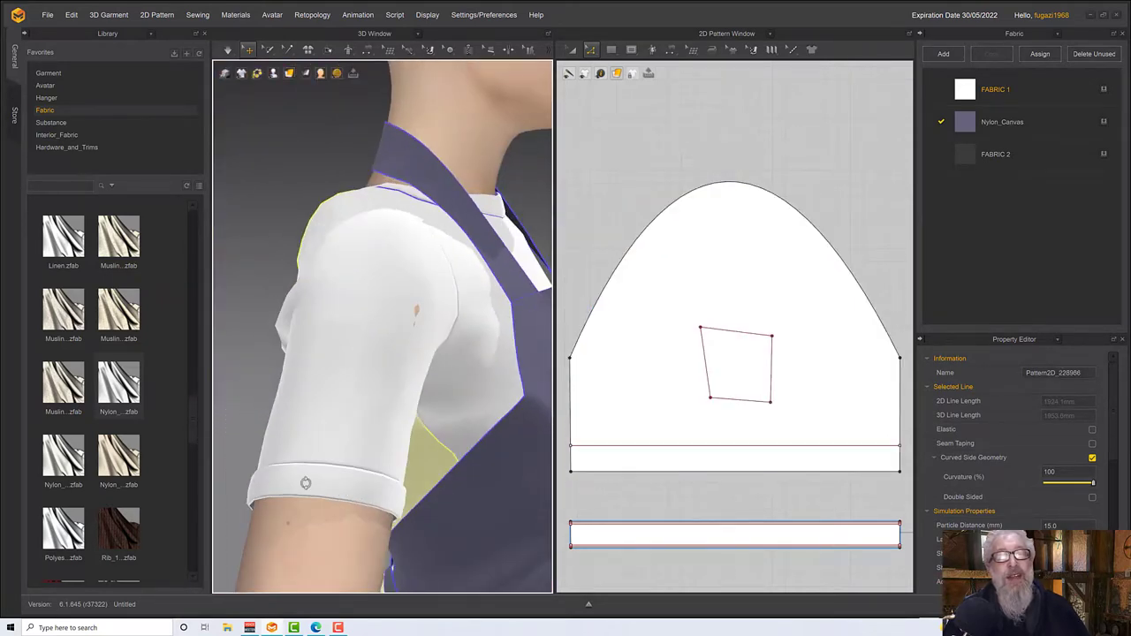
pyautogui.click(590, 50)
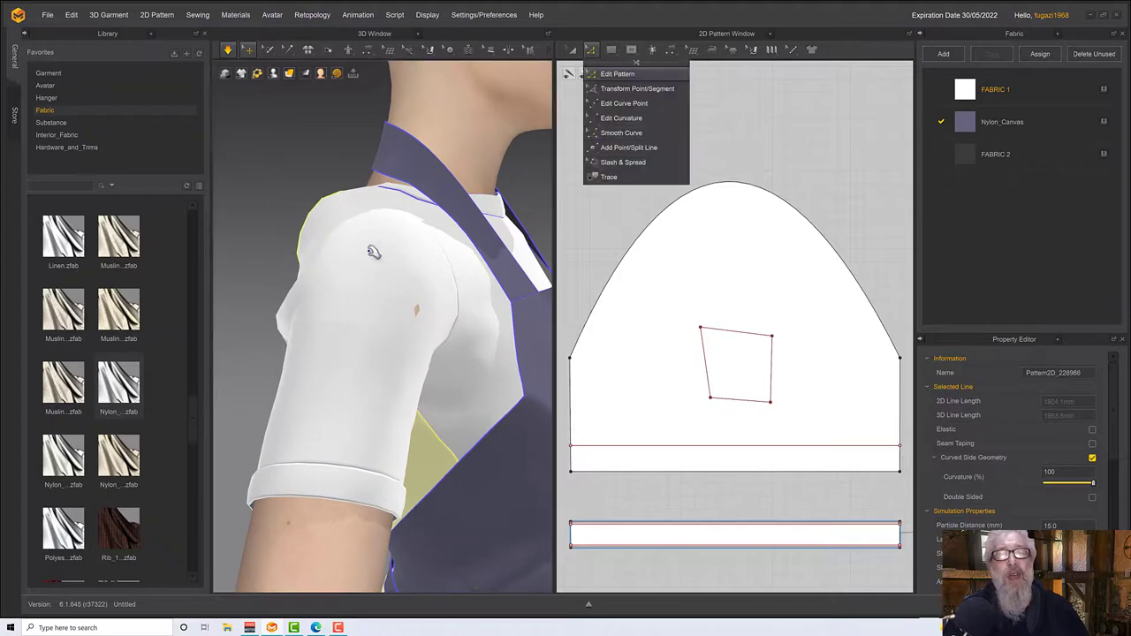
pyautogui.moveTo(379, 245); pyautogui.dragTo(345, 412, button='right')
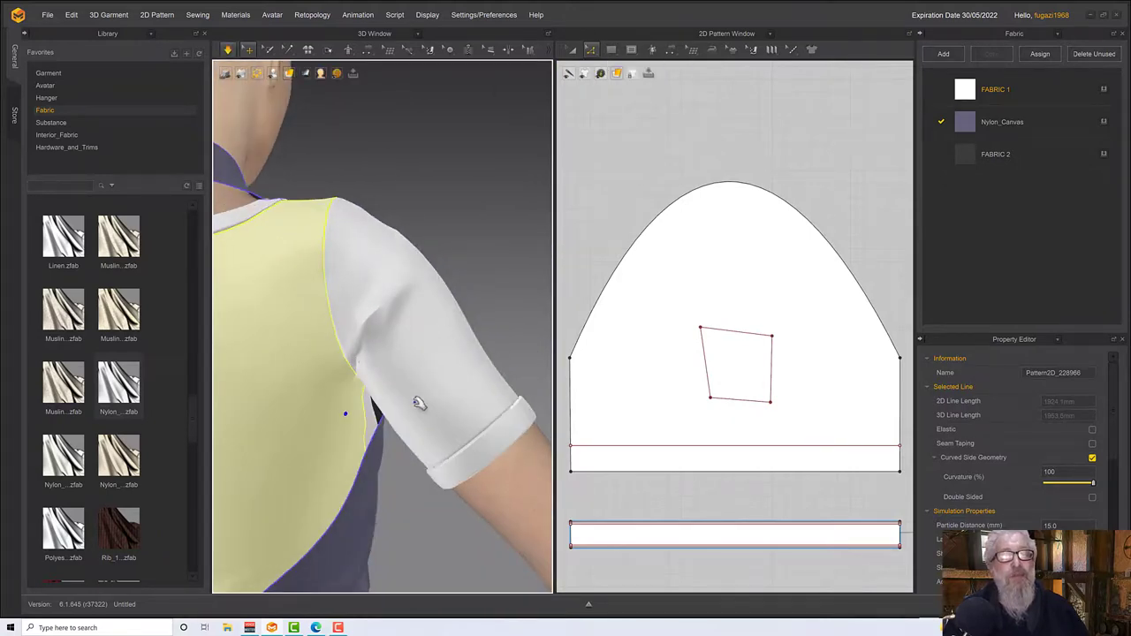
# Tug the lower sleeve to smooth it around the arm, check the internal shape from the side and stop the simulation
pyautogui.click(460, 432)
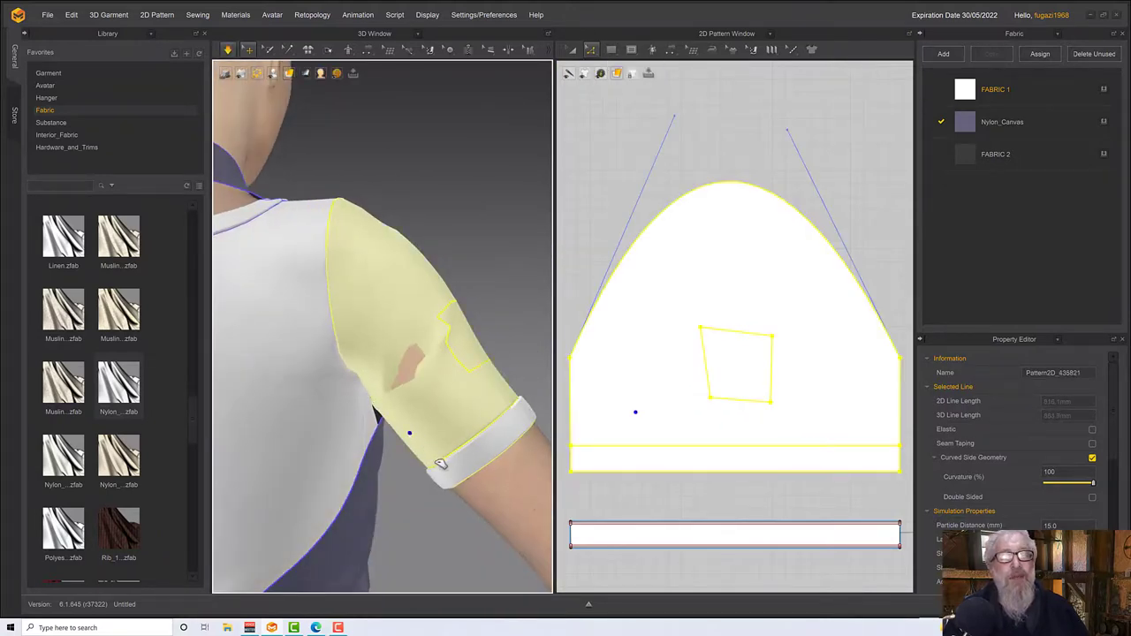
pyautogui.moveTo(467, 445); pyautogui.dragTo(432, 436, button='right')
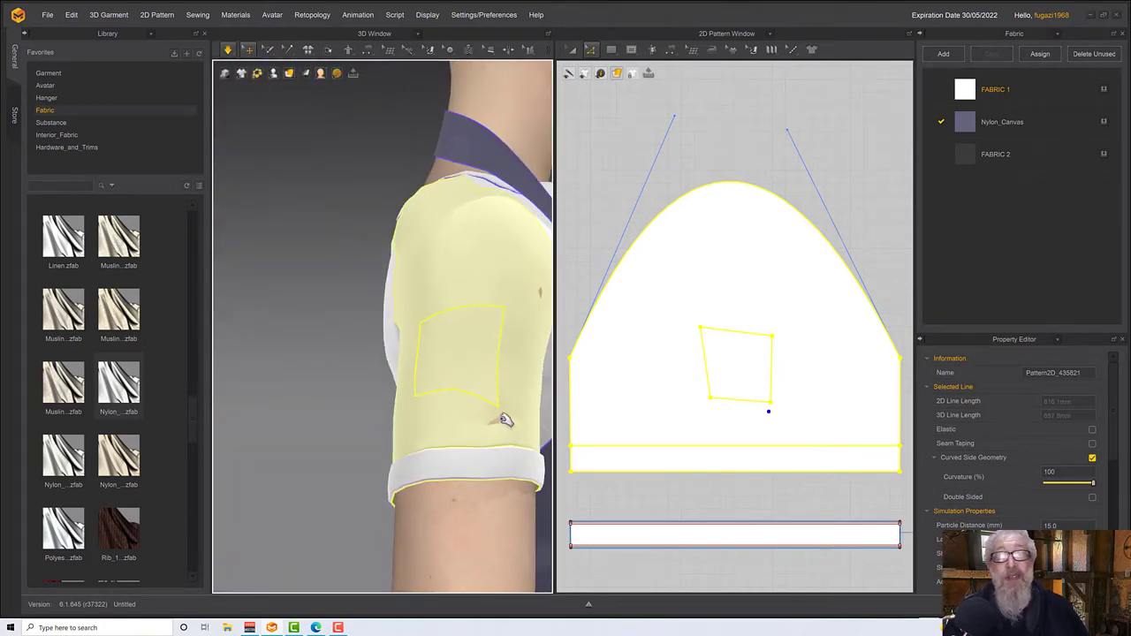
pyautogui.moveTo(504, 400); pyautogui.dragTo(512, 415, button='right')
pyautogui.press('space')
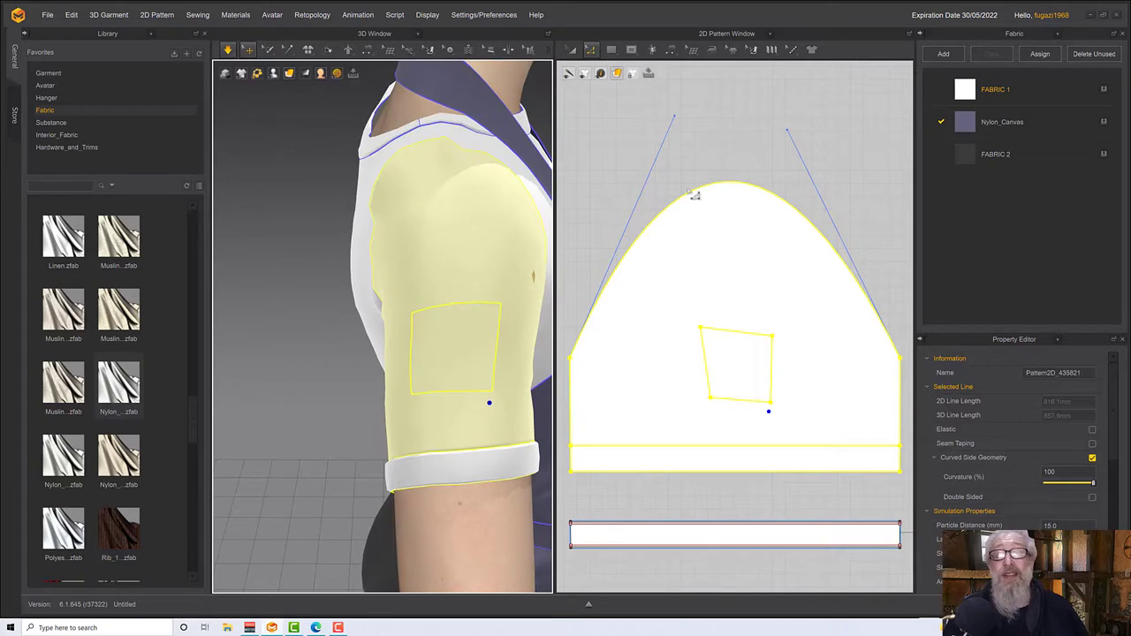
# Clone the sleeve's internal shape as a separate pattern beside the sleeve cap and assign FABRIC 1 to it
pyautogui.click(813, 191)
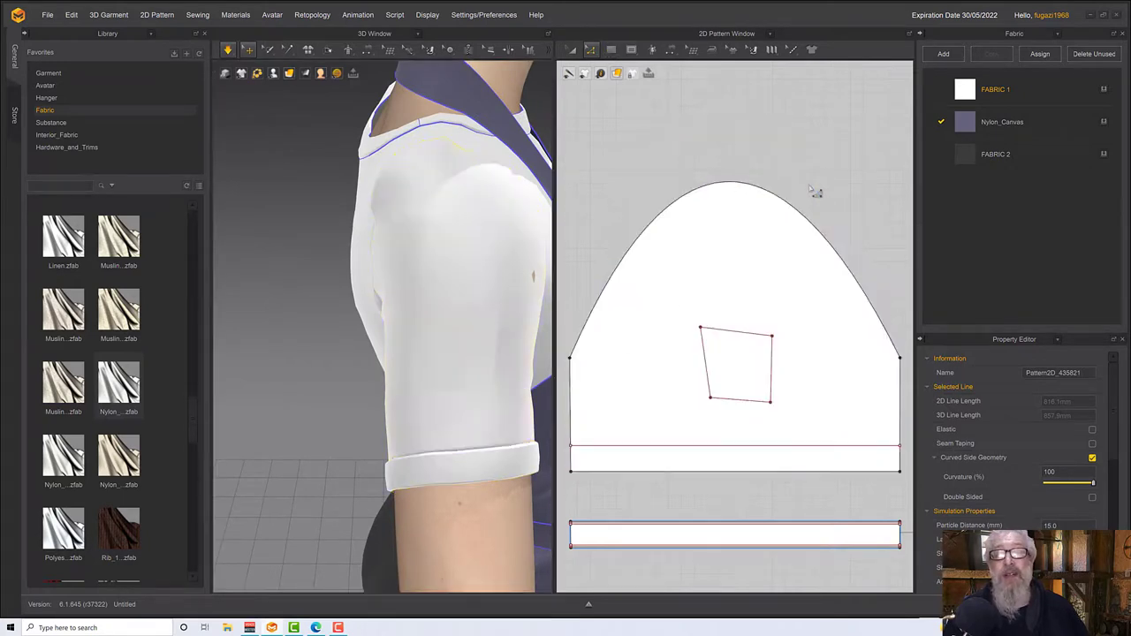
pyautogui.click(585, 50)
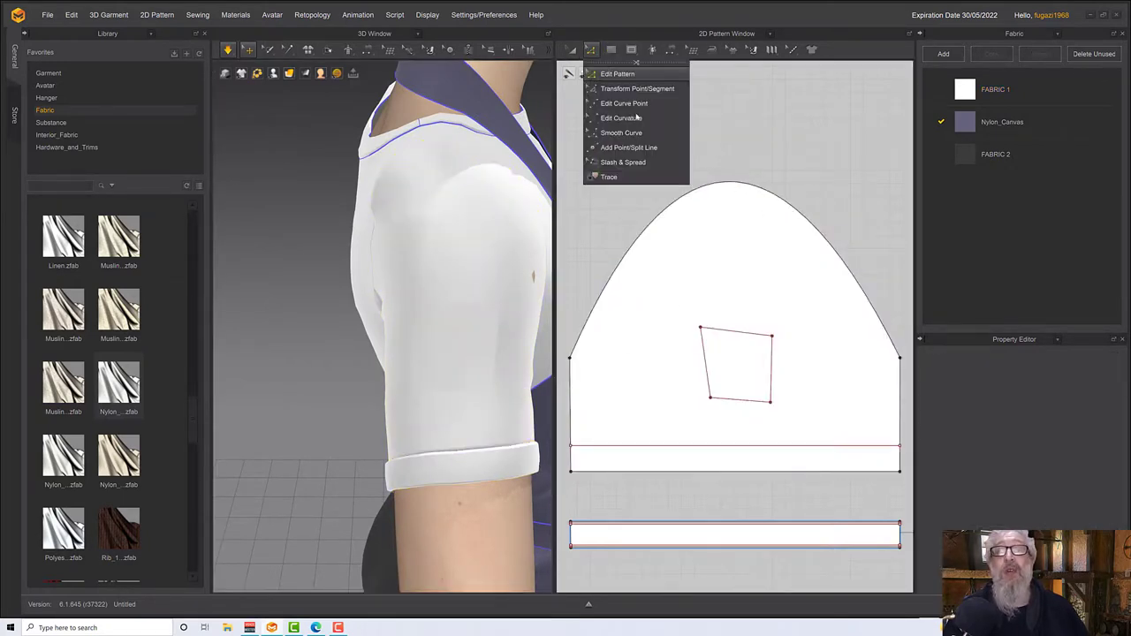
pyautogui.click(739, 334)
pyautogui.click(747, 334)
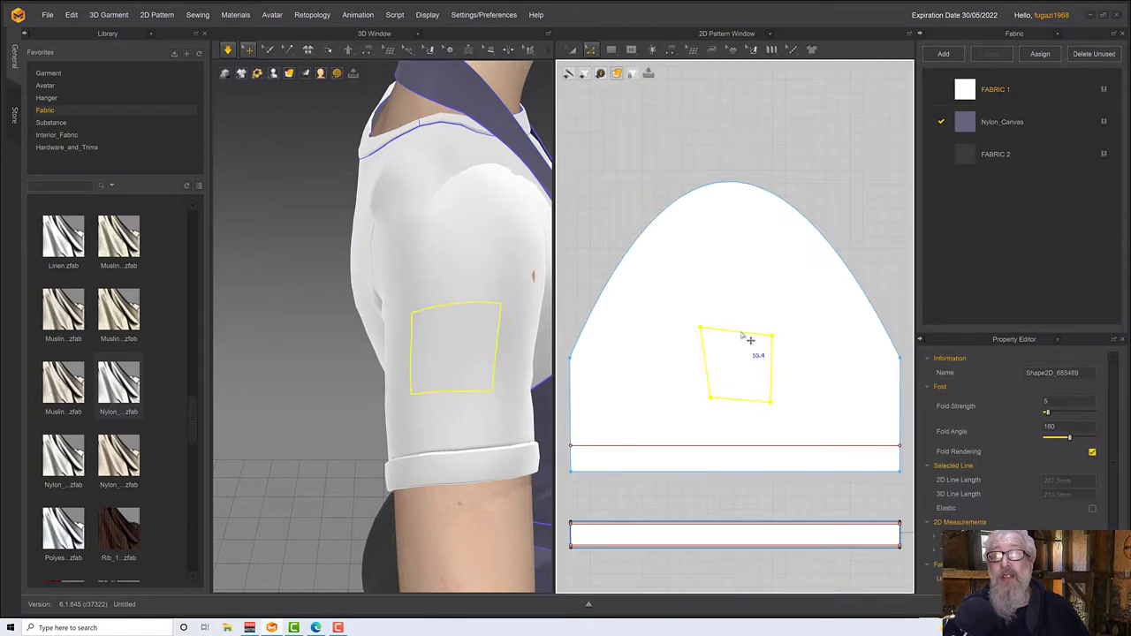
pyautogui.rightClick(741, 333)
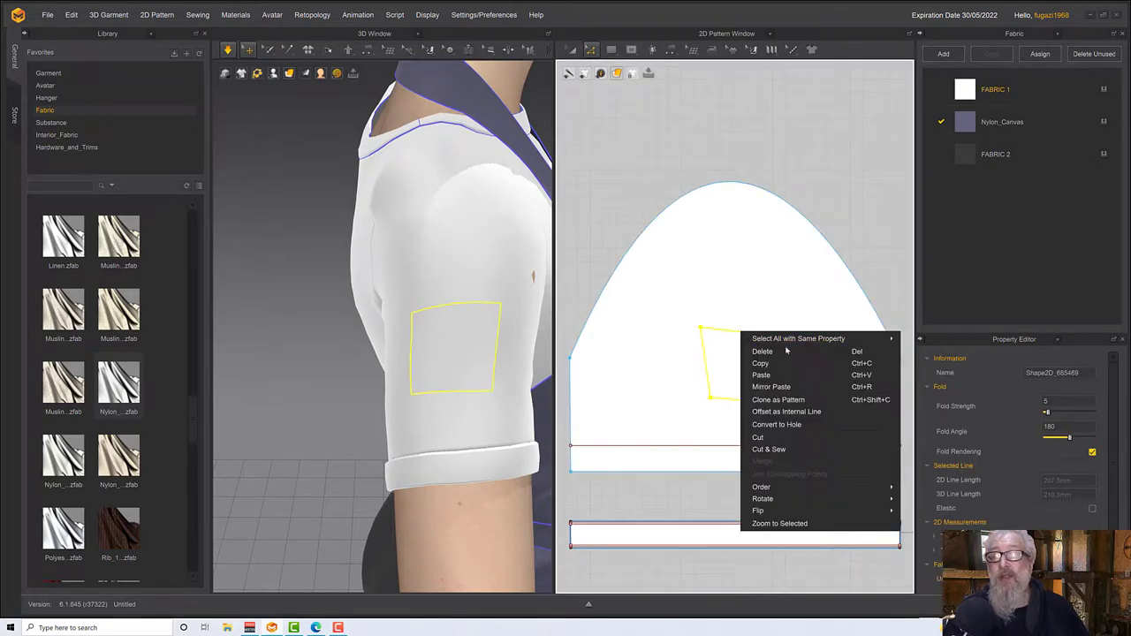
pyautogui.click(783, 399)
pyautogui.click(852, 198)
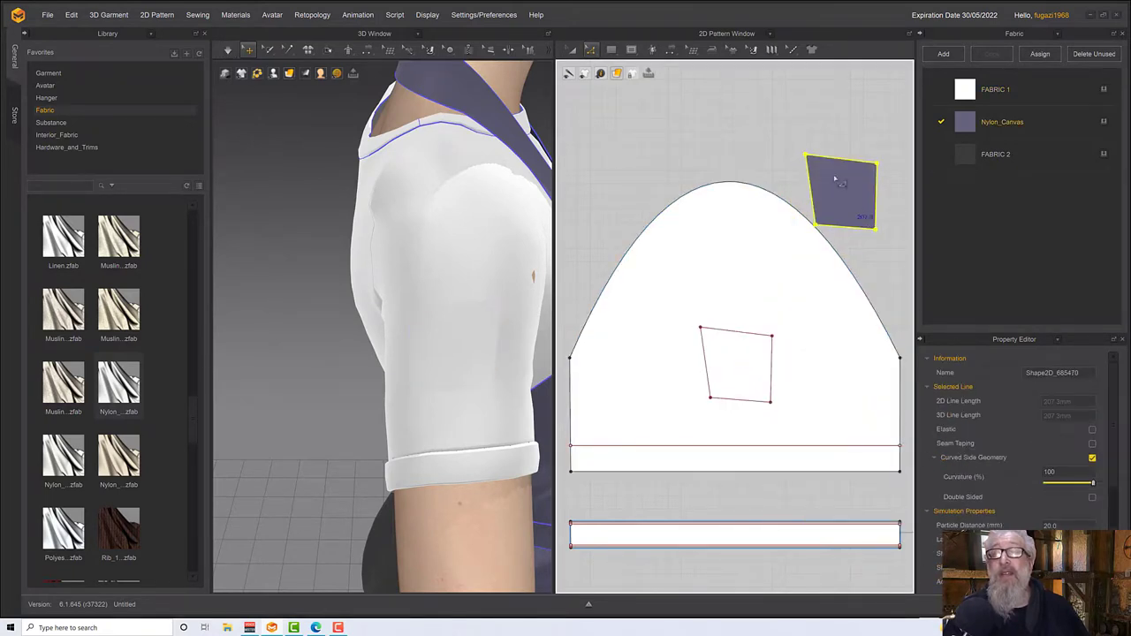
pyautogui.moveTo(962, 85)
pyautogui.mouseDown()
pyautogui.moveTo(933, 142)
pyautogui.moveTo(854, 180)
pyautogui.mouseUp()
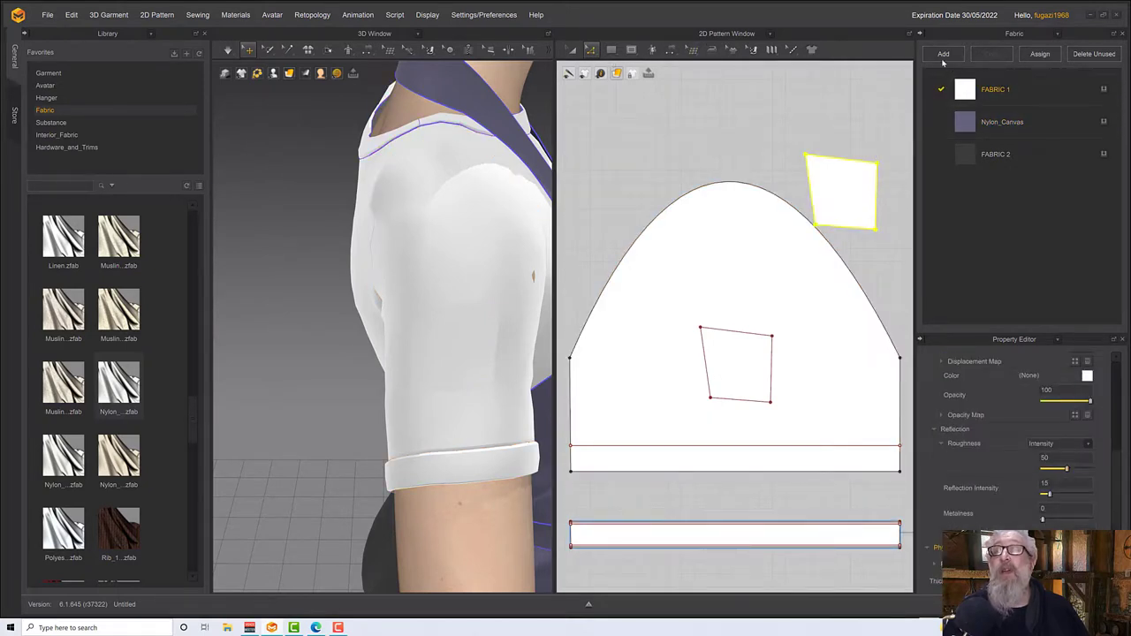
# Add a new fabric and set its colour to dusty pink A77676
pyautogui.click(942, 53)
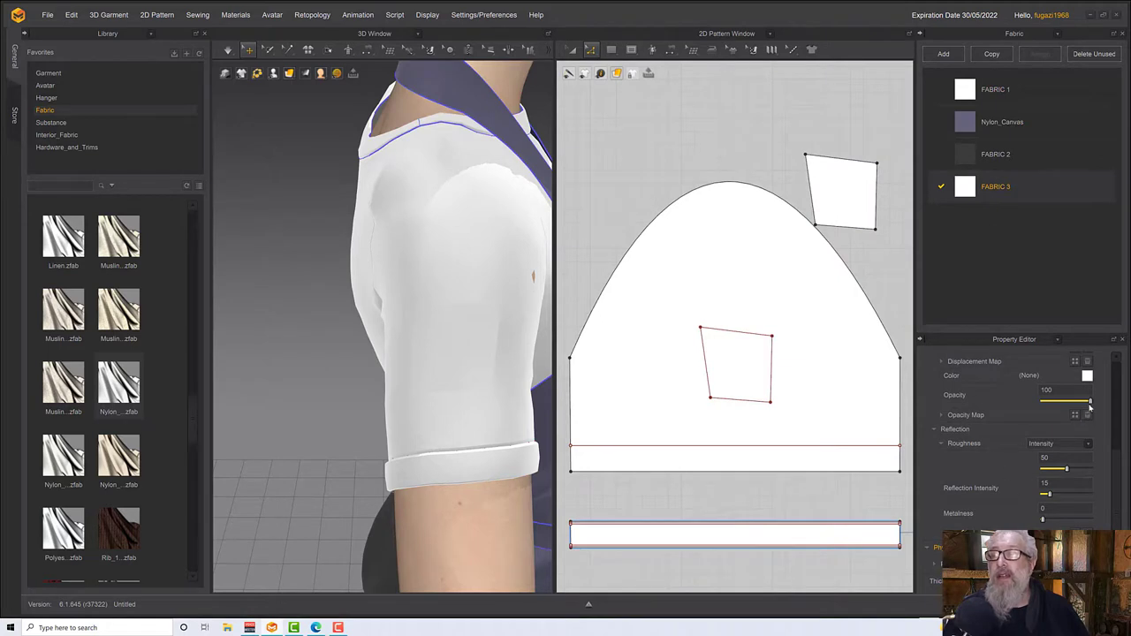
pyautogui.click(1086, 377)
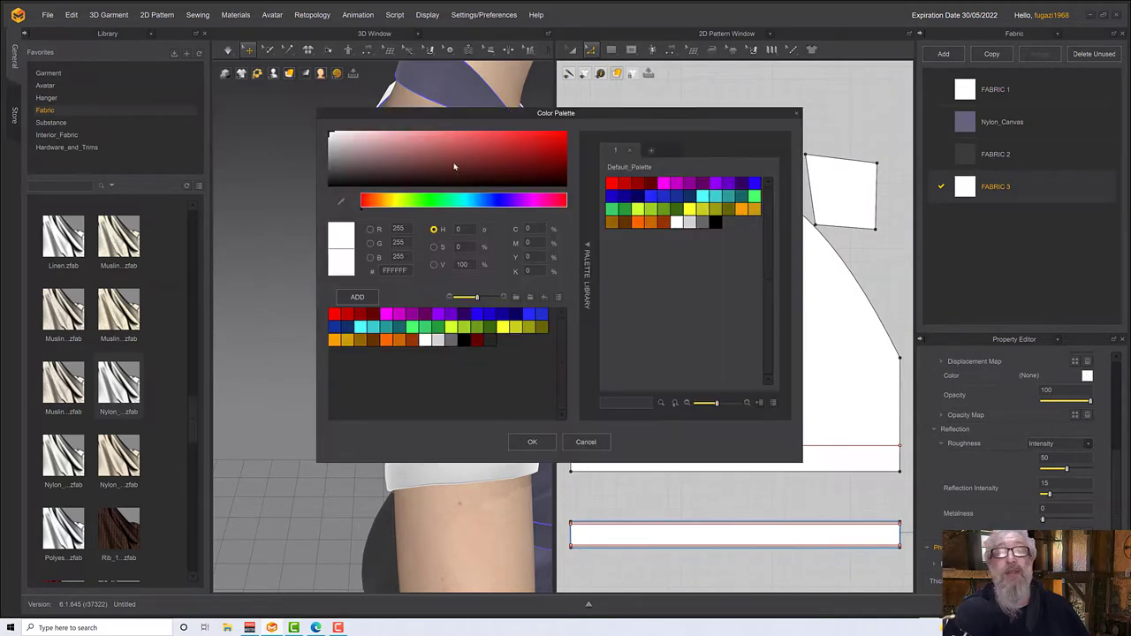
pyautogui.moveTo(454, 166); pyautogui.dragTo(399, 151)
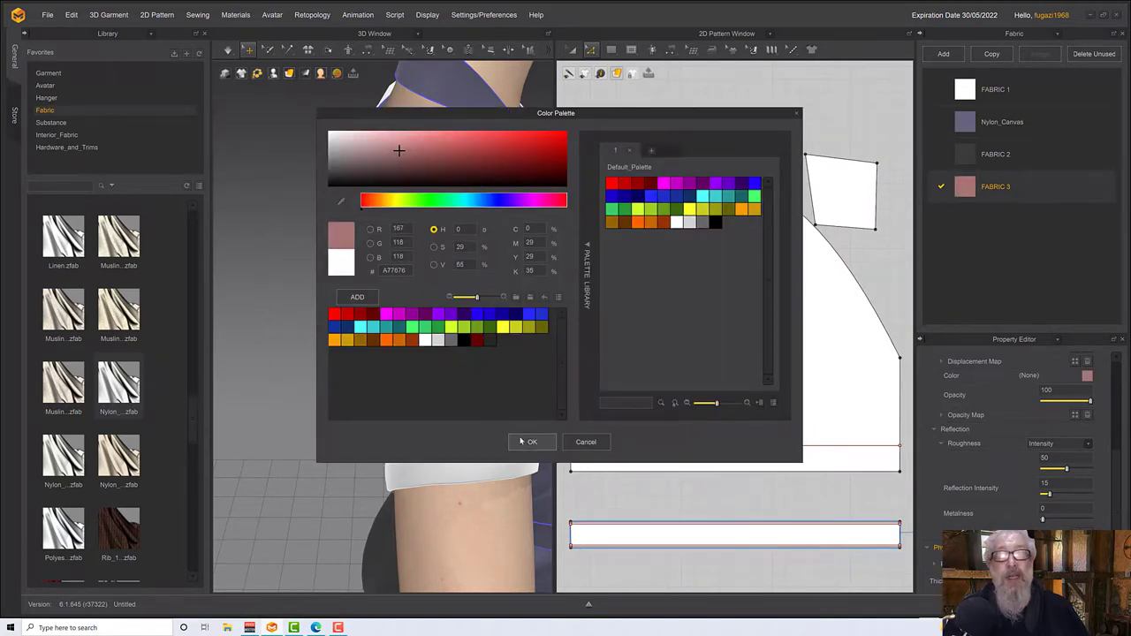
pyautogui.click(529, 441)
# Sew the cloned patch's left and top edges to the matching edges of the sleeve's internal shape
pyautogui.click(670, 50)
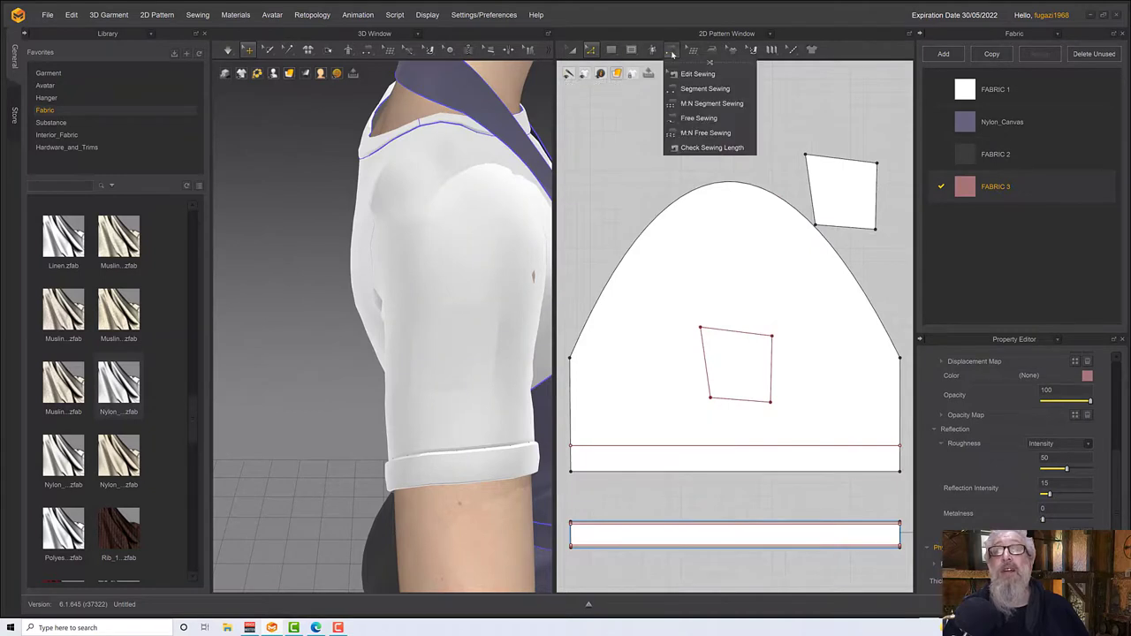
pyautogui.click(707, 117)
pyautogui.click(806, 157)
pyautogui.click(815, 226)
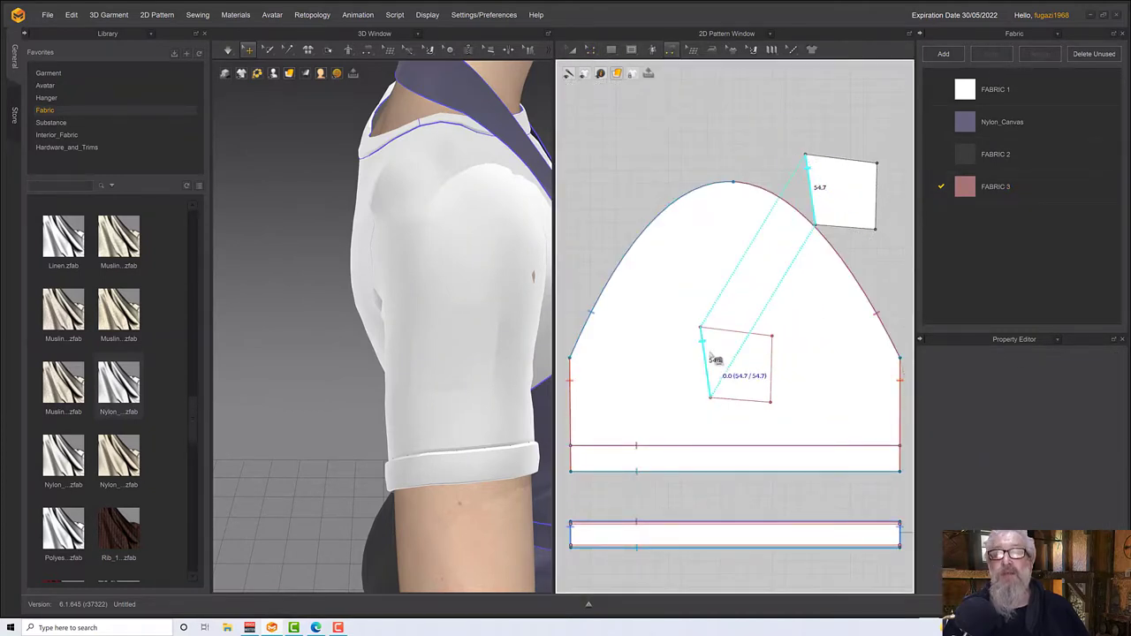
pyautogui.click(705, 358)
pyautogui.click(839, 158)
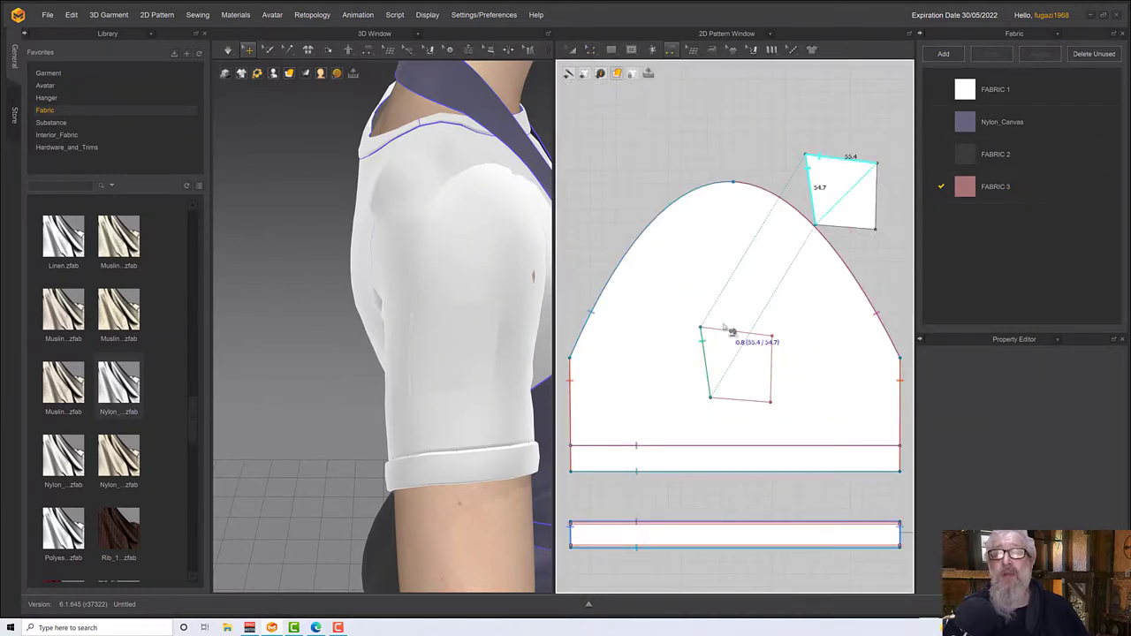
pyautogui.click(727, 330)
# Sew the patch's right and bottom edges to the matching edges of the sleeve's internal shape
pyautogui.click(874, 186)
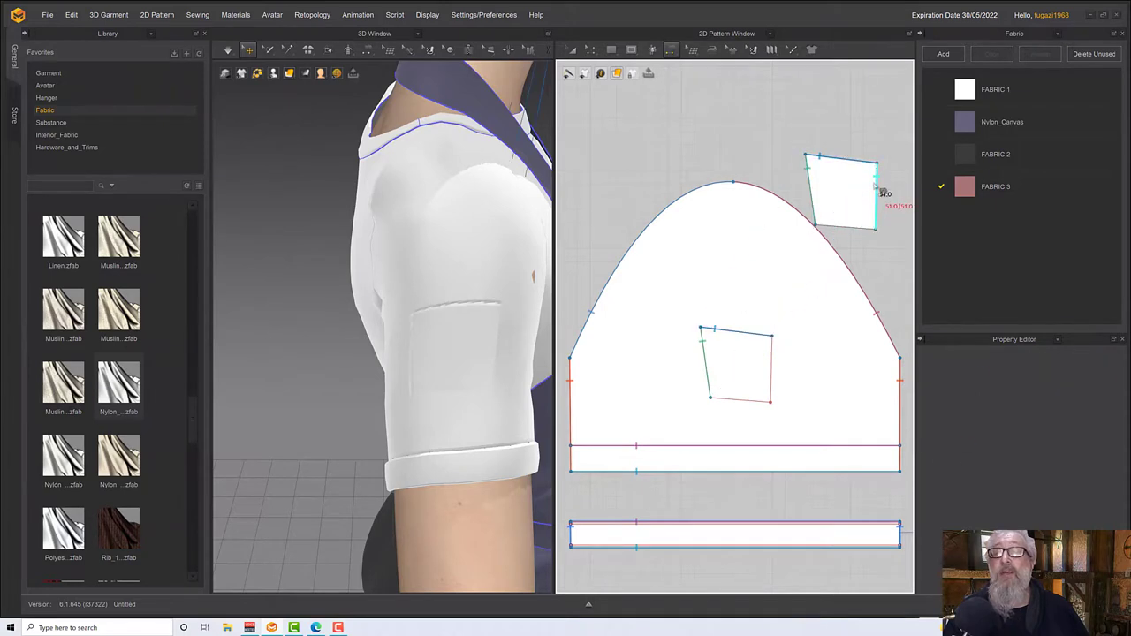
pyautogui.click(772, 355)
pyautogui.click(838, 225)
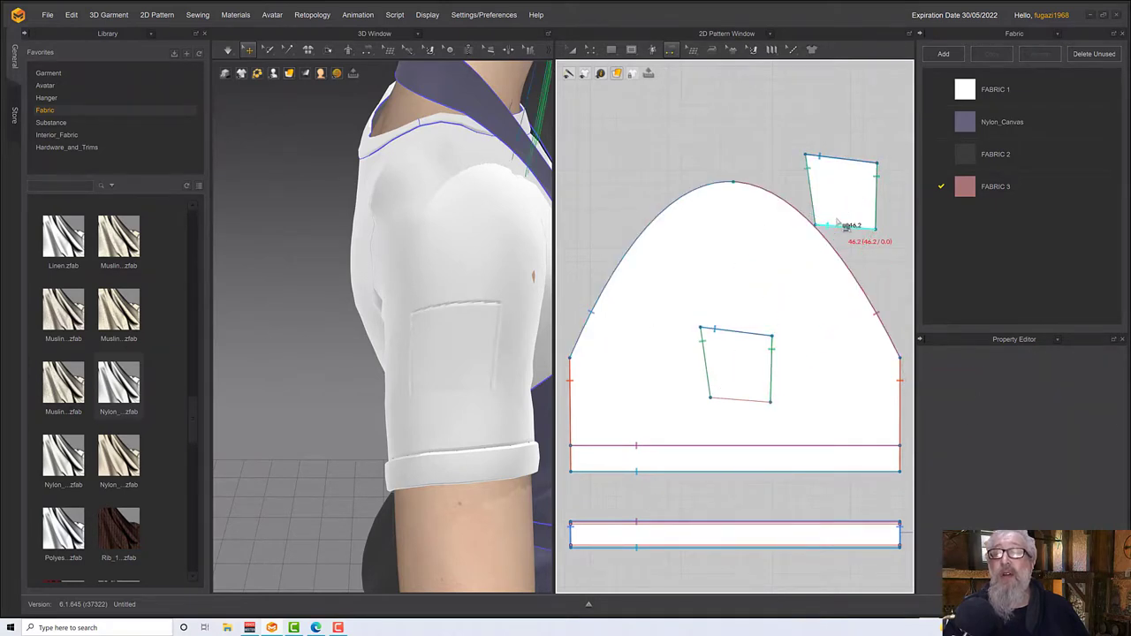
pyautogui.click(726, 400)
# Extend the sleeve patch's pattern outline outward with two offsets of 1.0 mm each, keeping default corners
pyautogui.moveTo(627, 51)
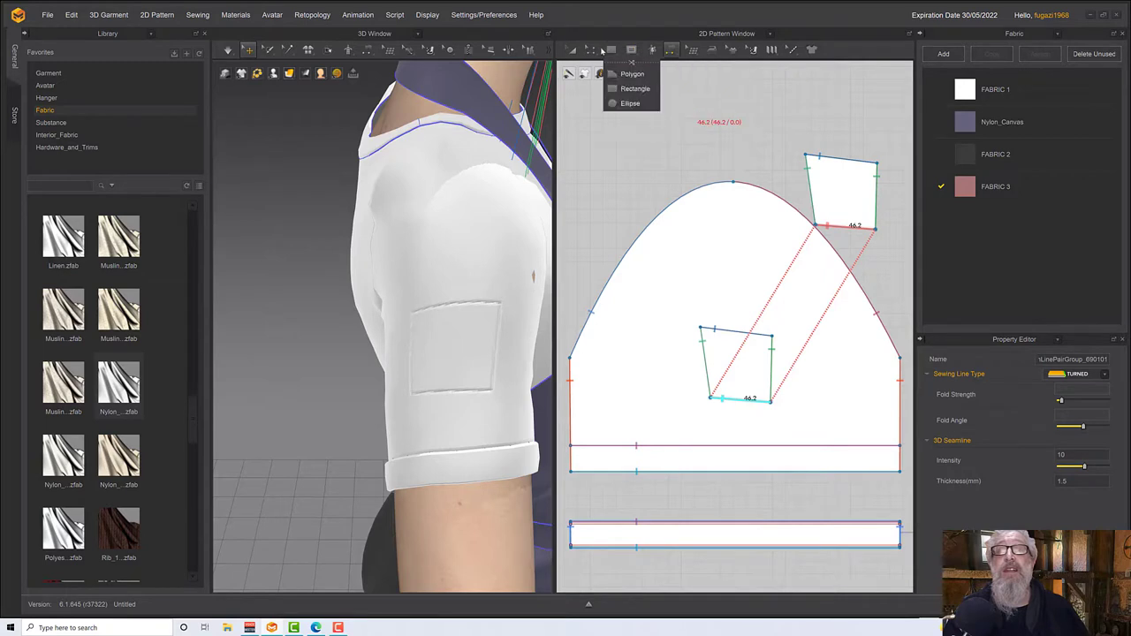
pyautogui.click(590, 51)
pyautogui.click(618, 75)
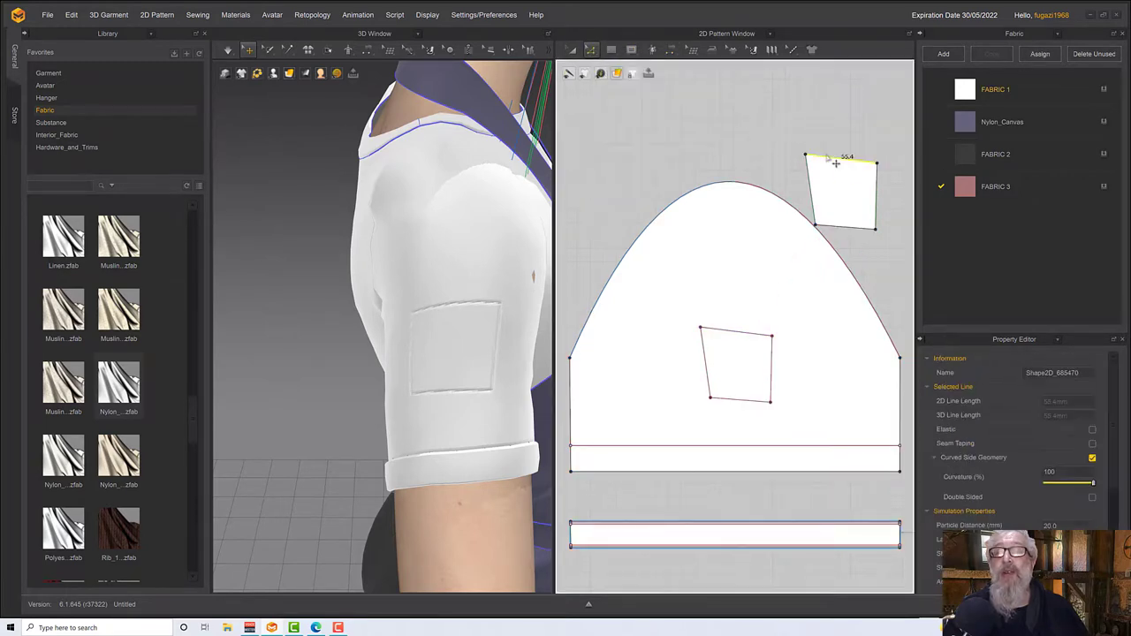
pyautogui.click(839, 177)
pyautogui.rightClick(826, 157)
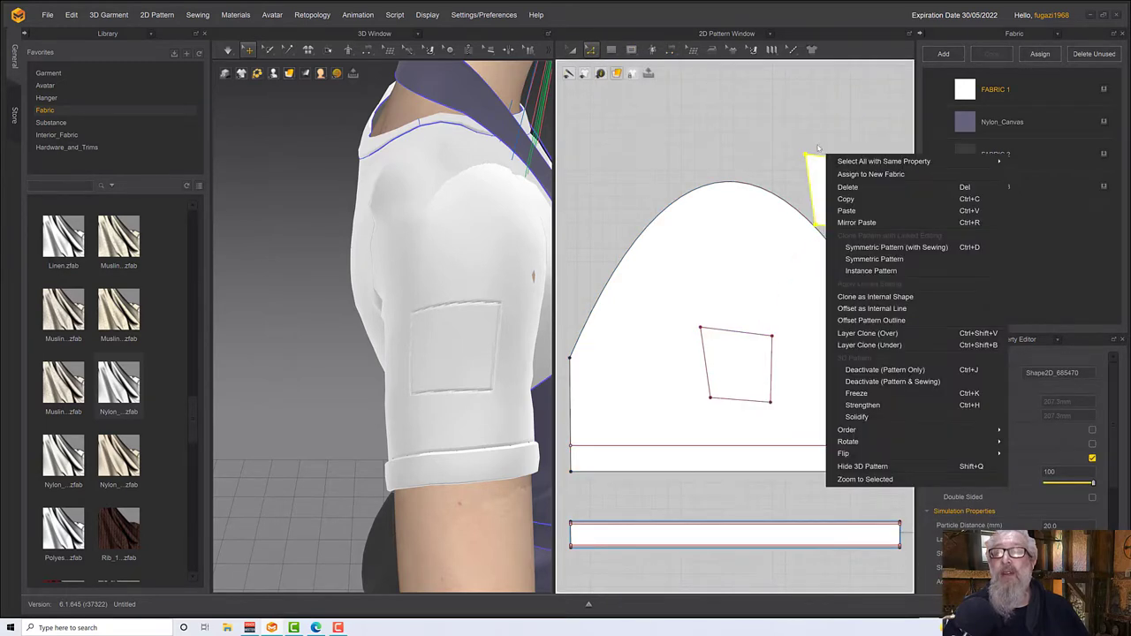
pyautogui.click(863, 319)
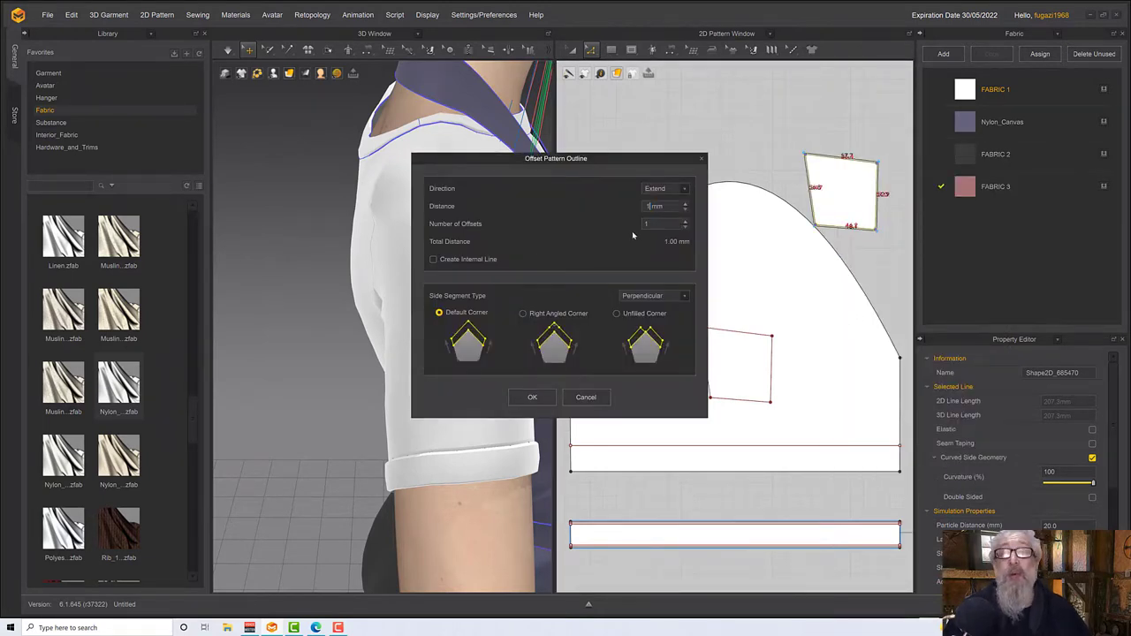
pyautogui.write('2')
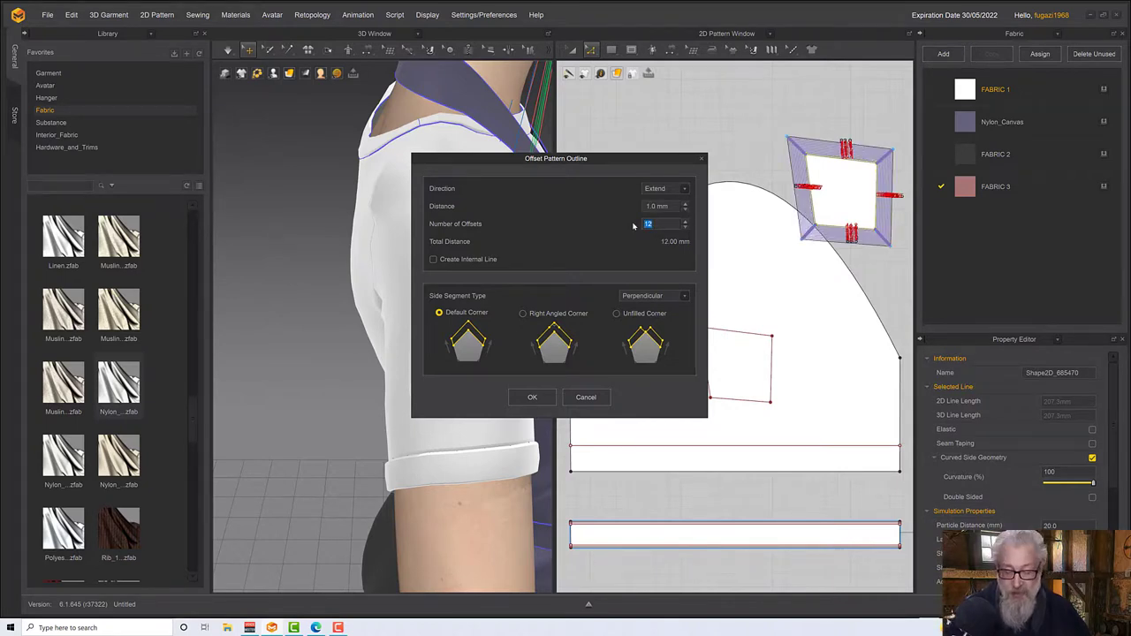
pyautogui.write('2')
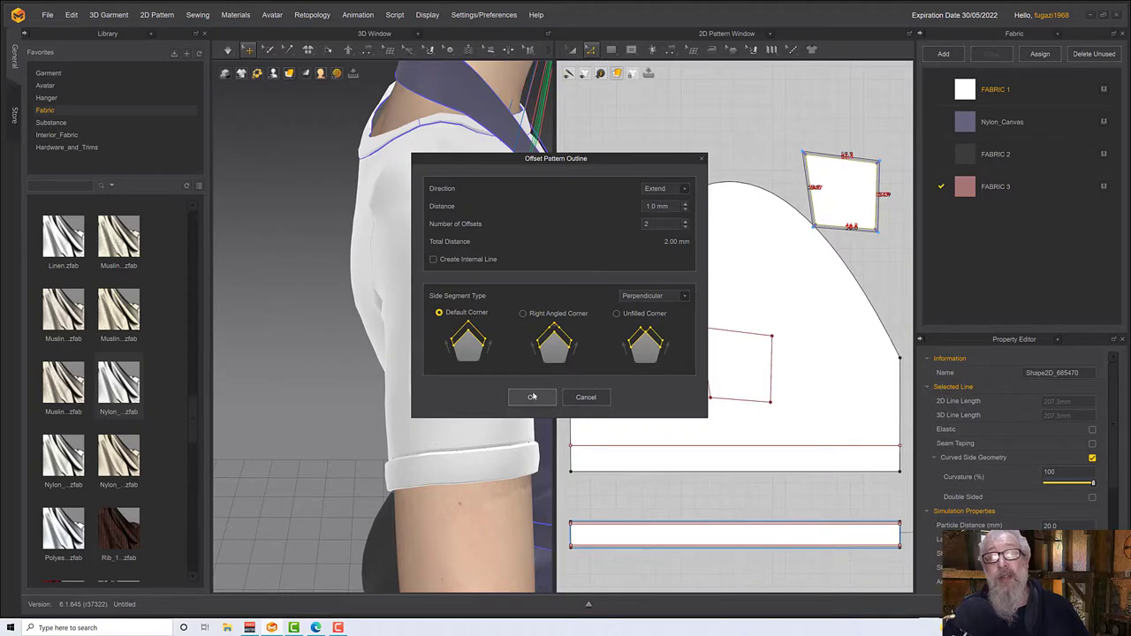
pyautogui.click(530, 397)
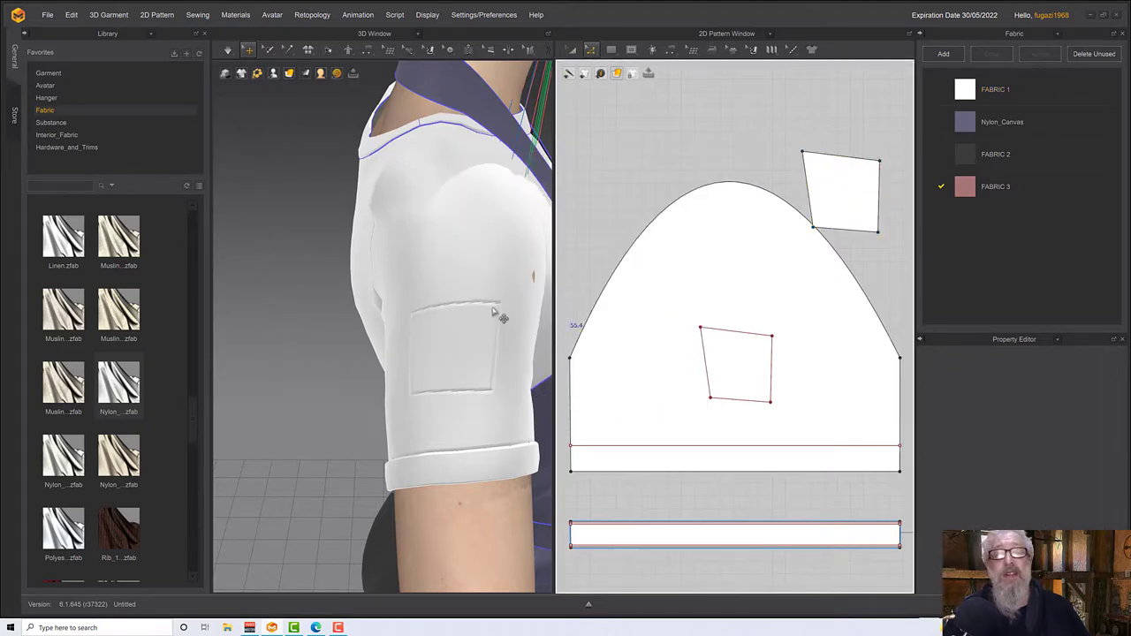
# Select the patch and superimpose it over the sleeve in the 3D view
pyautogui.moveTo(493, 309); pyautogui.dragTo(269, 286, button='right')
pyautogui.scroll(-3, 298, 291)
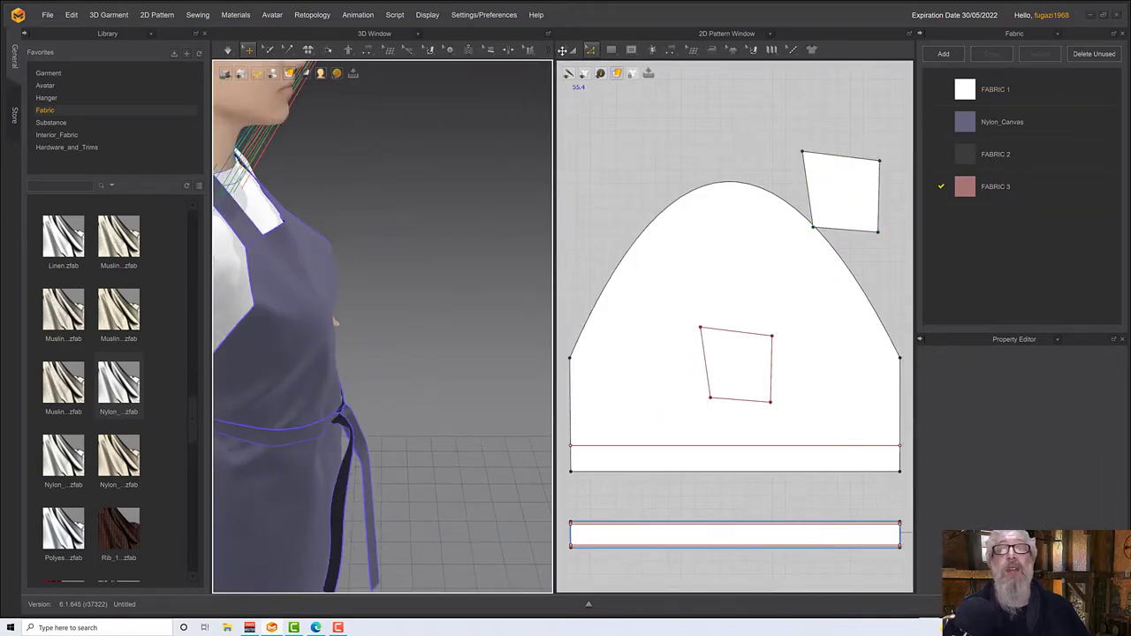
pyautogui.click(572, 49)
pyautogui.click(843, 187)
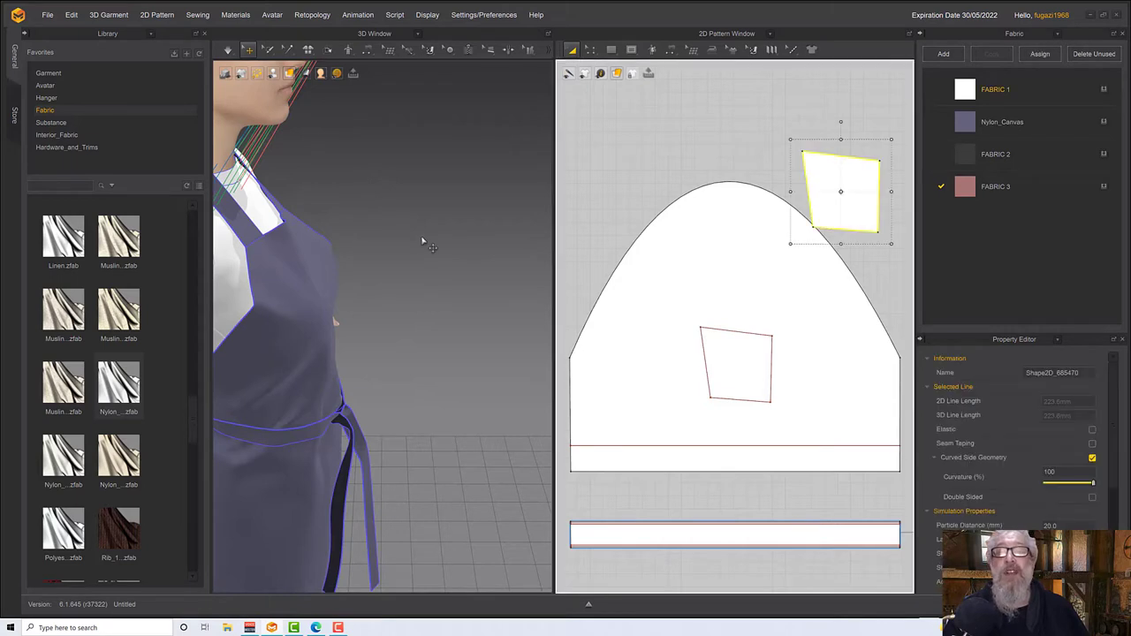
pyautogui.press('f')
pyautogui.moveTo(417, 281); pyautogui.dragTo(463, 245, button='right')
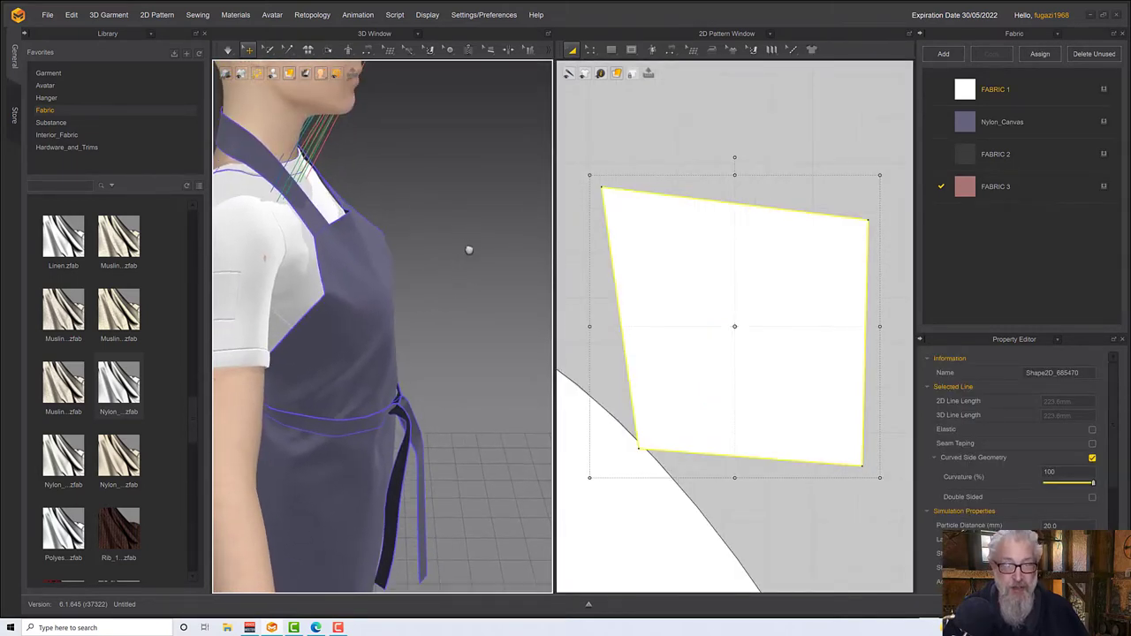
pyautogui.press('f')
pyautogui.press('f')
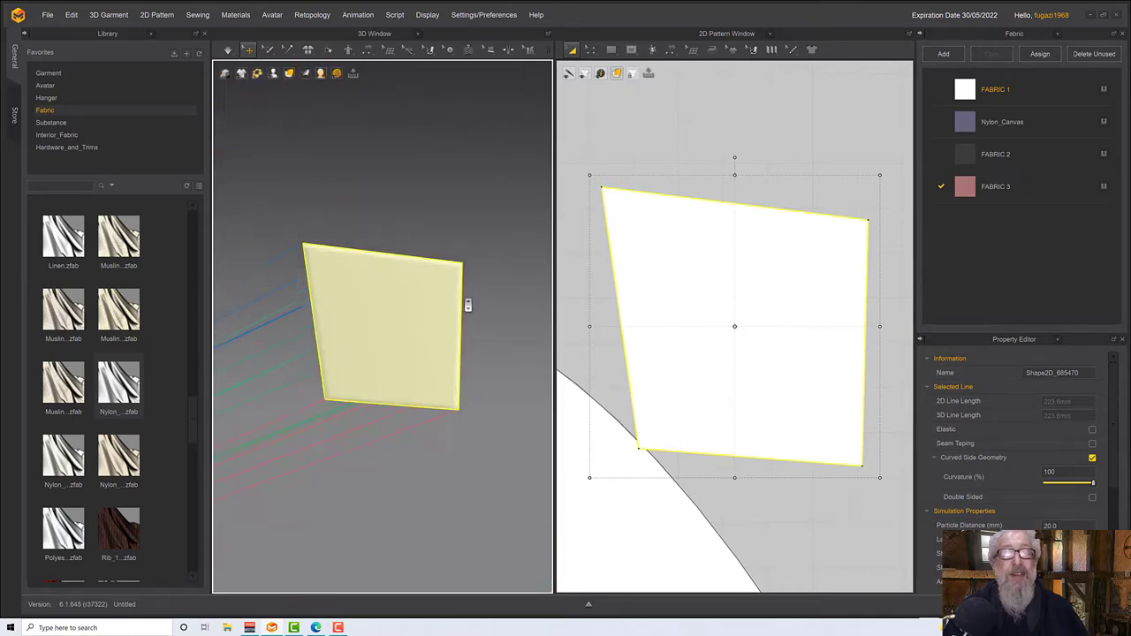
pyautogui.rightClick(414, 316)
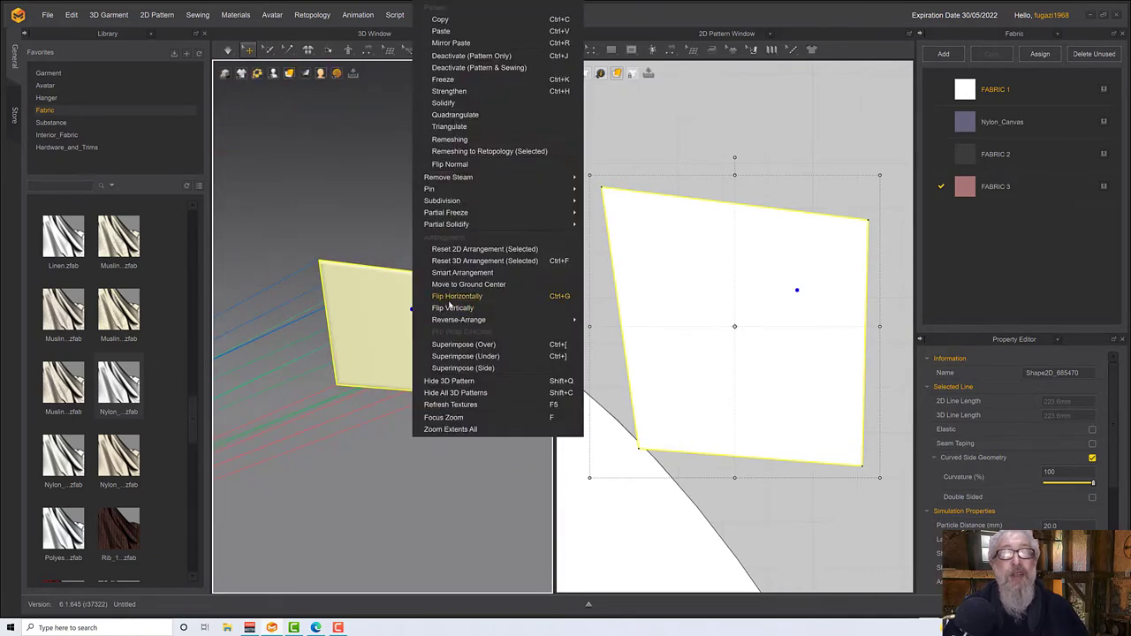
pyautogui.click(456, 347)
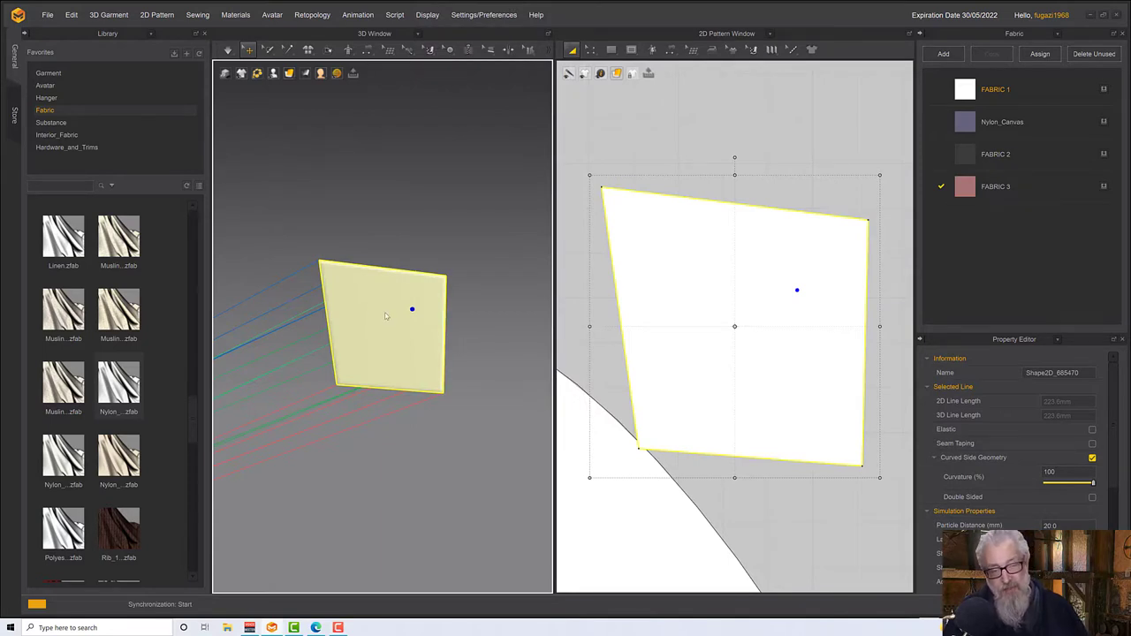
# Run the simulation to settle the sewn patch onto the sleeve
pyautogui.scroll(-3, 385, 315)
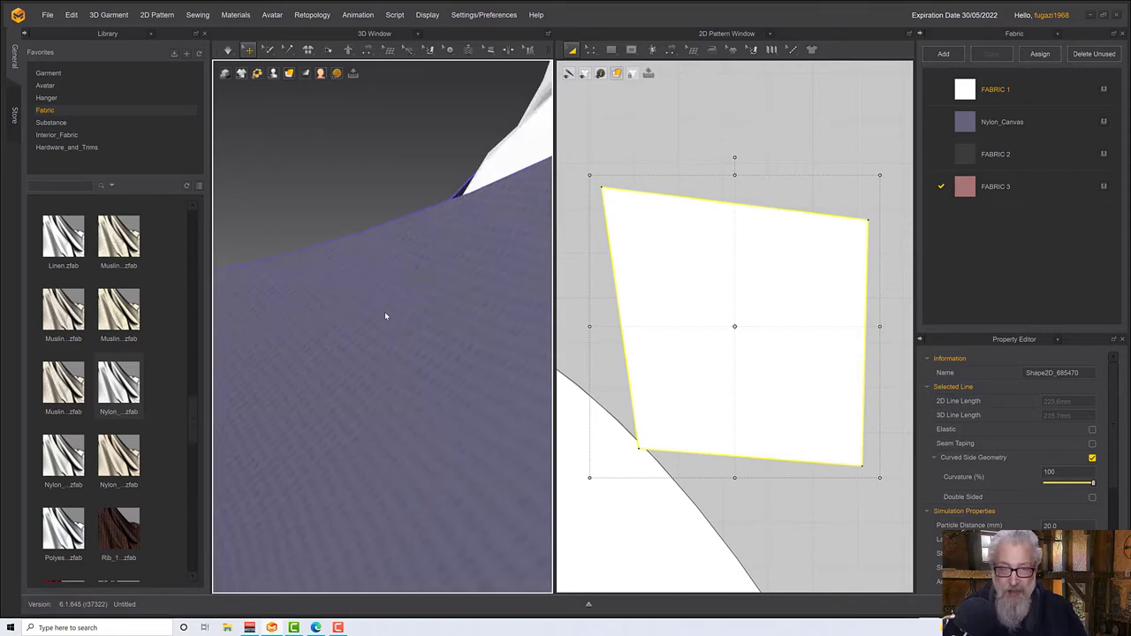
pyautogui.scroll(-10, 385, 315)
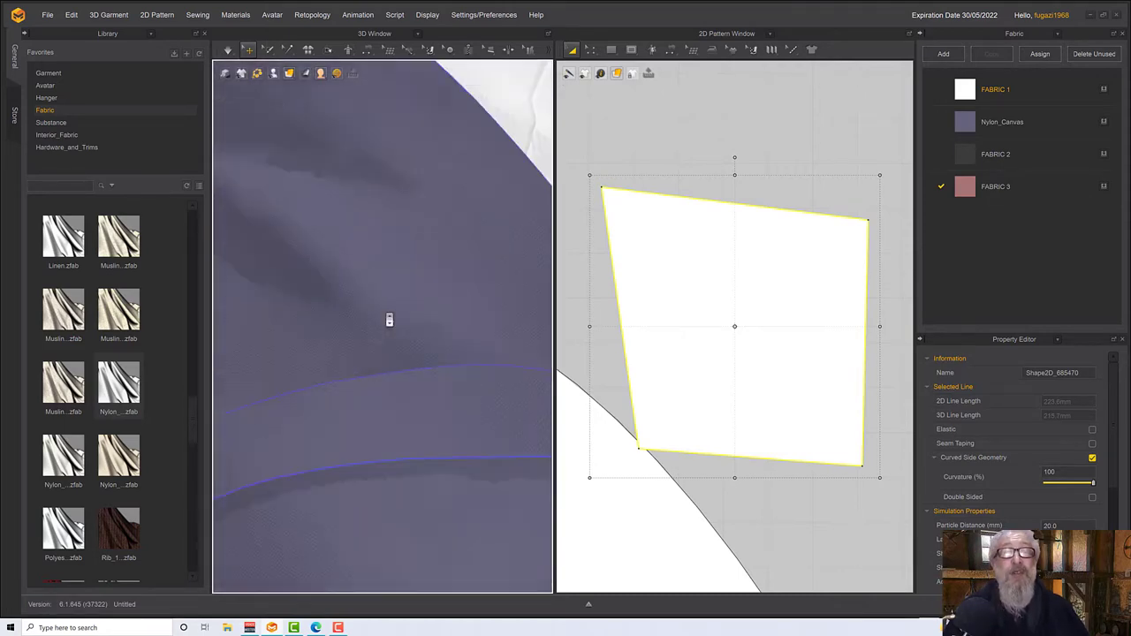
pyautogui.scroll(-5, 389, 319)
pyautogui.moveTo(388, 318); pyautogui.dragTo(503, 348, button='right')
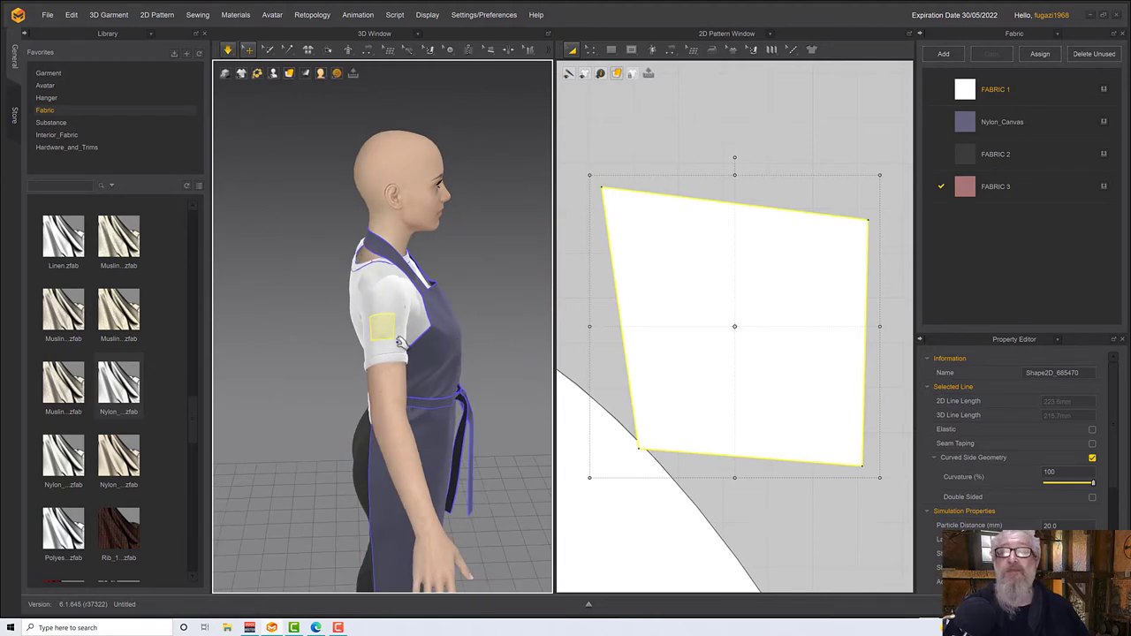
pyautogui.scroll(-1, 387, 340)
# Assign the dusty pink FABRIC 3 to the sleeve patch
pyautogui.scroll(12, 388, 342)
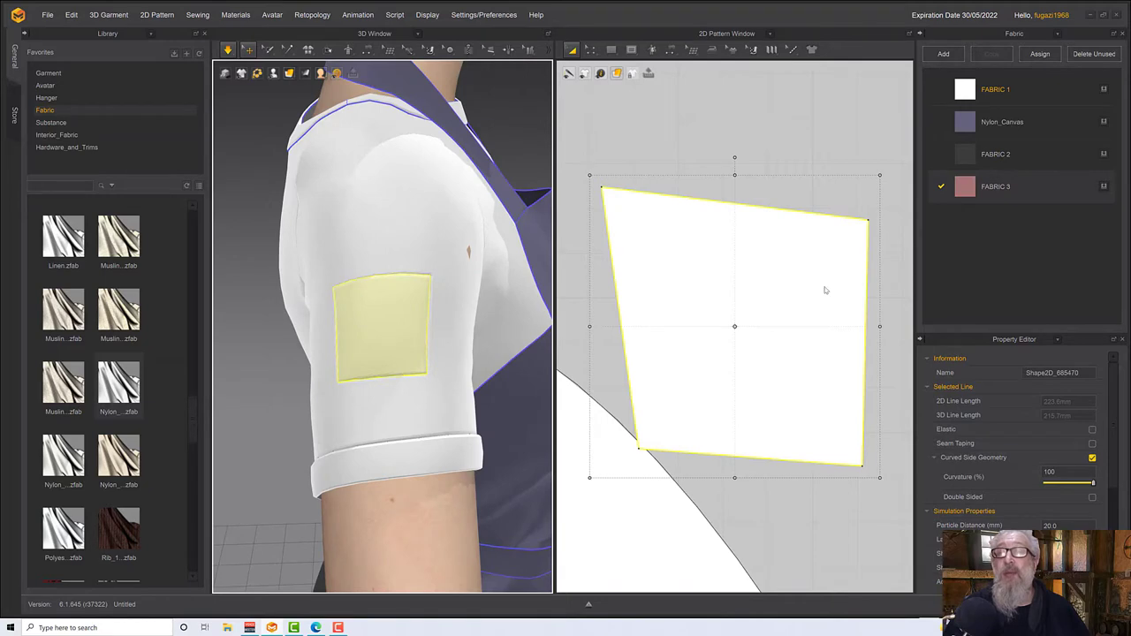
pyautogui.moveTo(825, 289); pyautogui.dragTo(813, 294)
pyautogui.moveTo(411, 334); pyautogui.dragTo(413, 360, button='right')
pyautogui.click(455, 345)
# Simulate the whole outfit while pulling on the apron's bib, checking the drape from the front and both sides
pyautogui.scroll(-10, 454, 352)
pyautogui.scroll(-5, 455, 355)
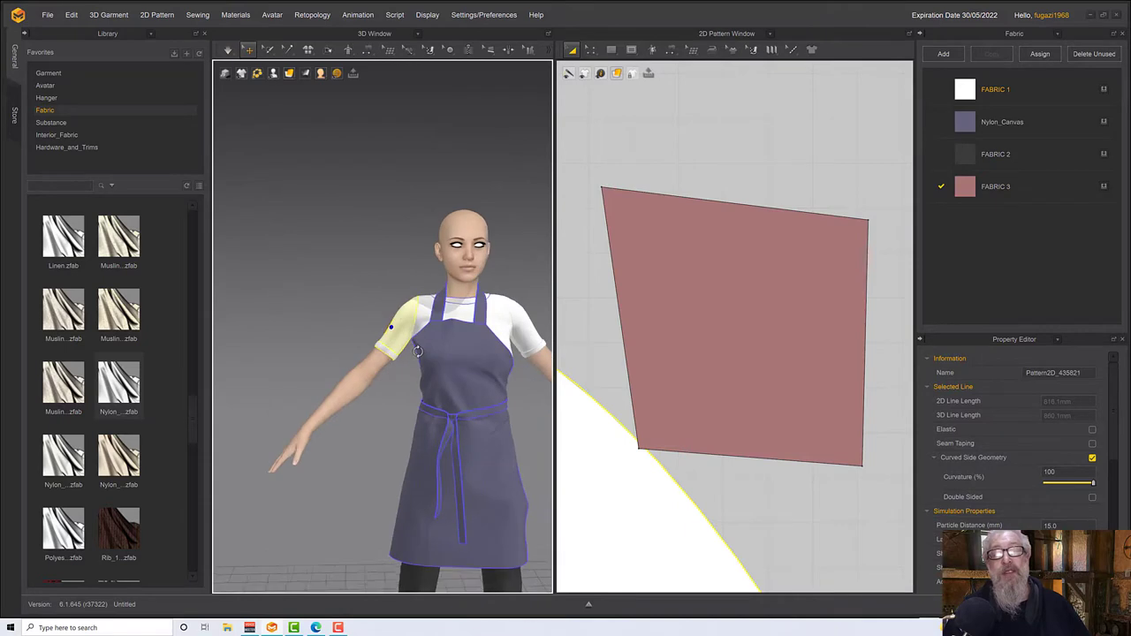
pyautogui.click(488, 380)
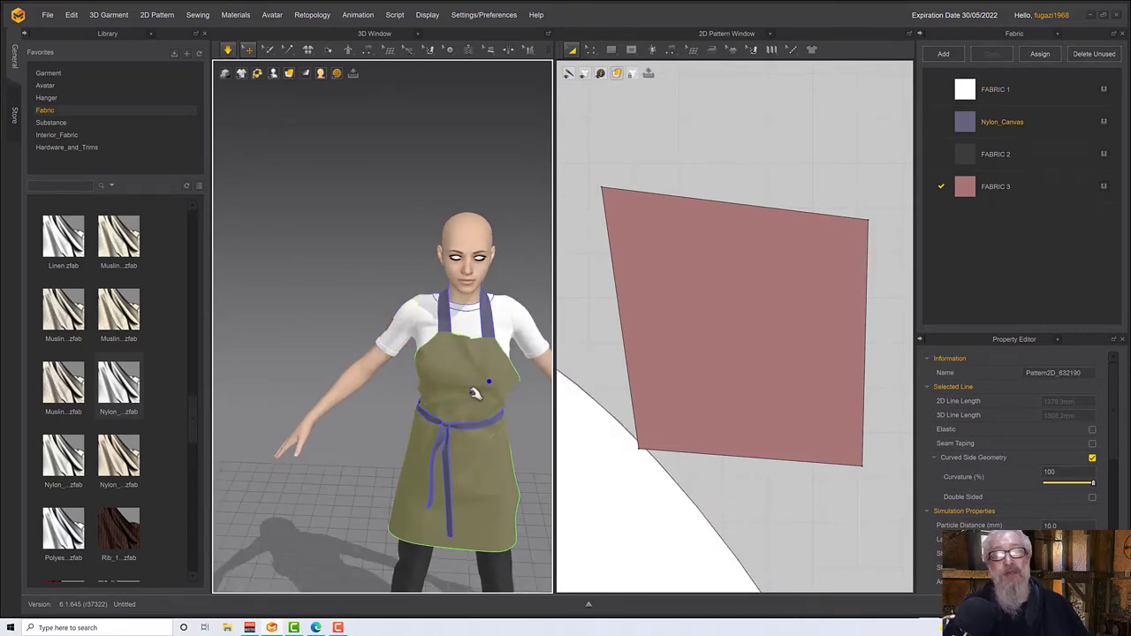
pyautogui.moveTo(475, 393); pyautogui.dragTo(497, 384, button='right')
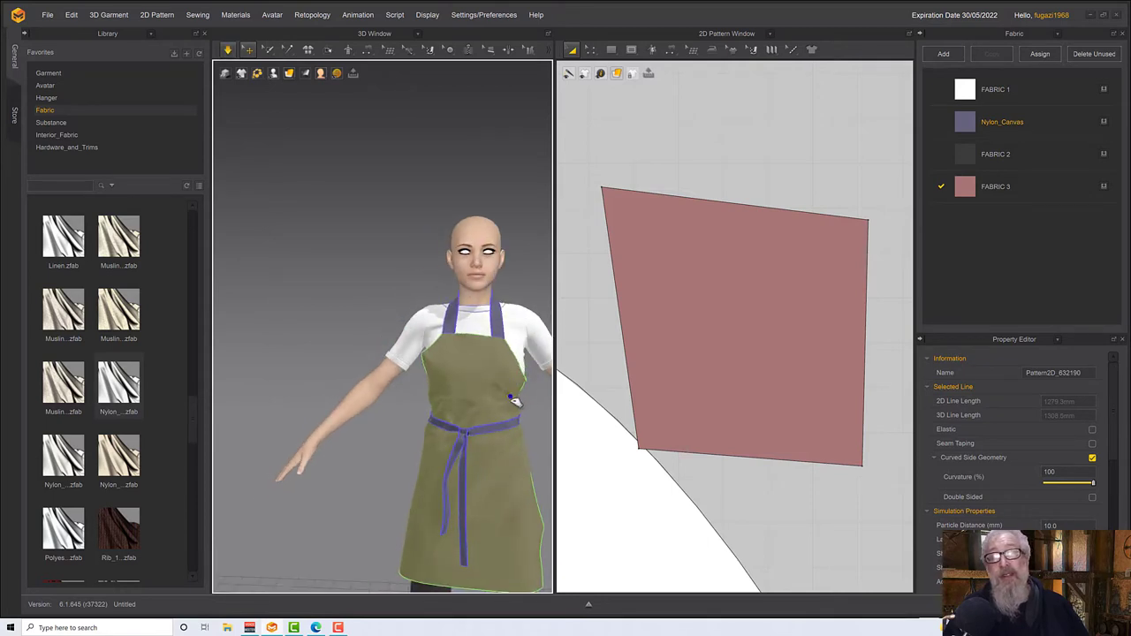
pyautogui.moveTo(499, 395); pyautogui.dragTo(478, 412, button='right')
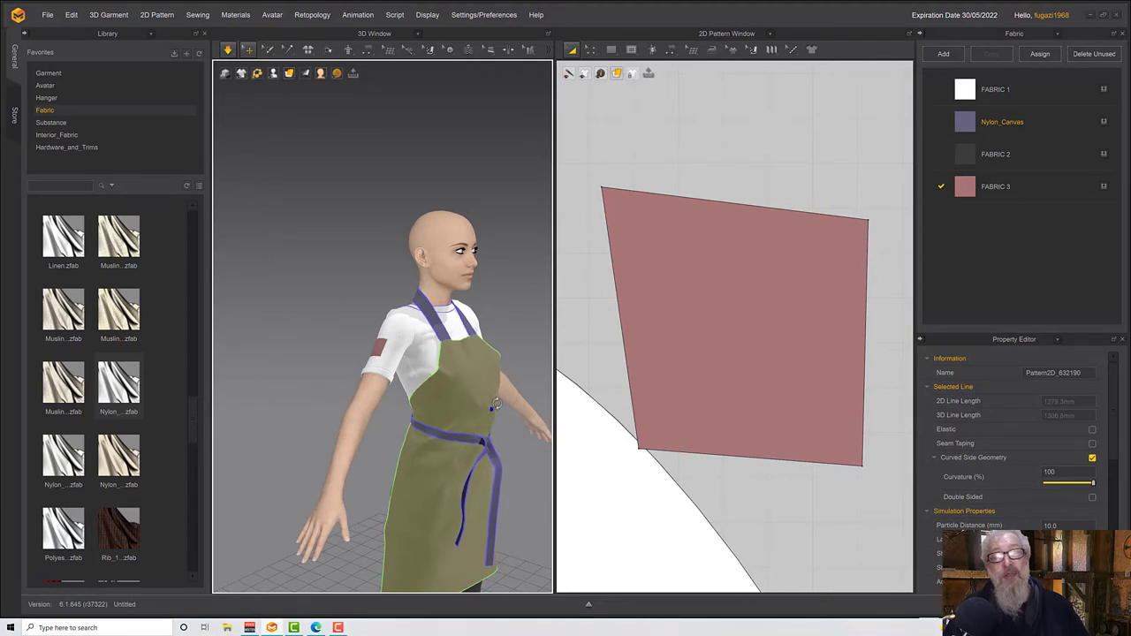
pyautogui.moveTo(496, 403); pyautogui.dragTo(421, 412, button='right')
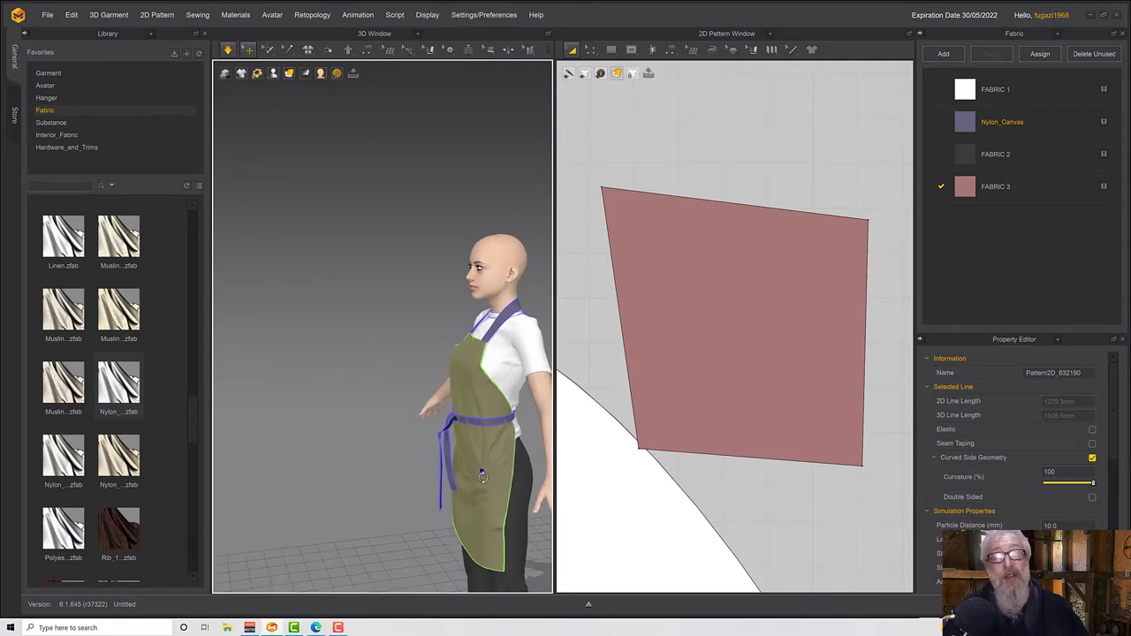
pyautogui.moveTo(482, 477); pyautogui.dragTo(524, 471, button='right')
# Tug the lower part of the apron during simulation to settle its drape, and stop the simulation
pyautogui.press('space')
pyautogui.moveTo(421, 450); pyautogui.dragTo(440, 448, button='right')
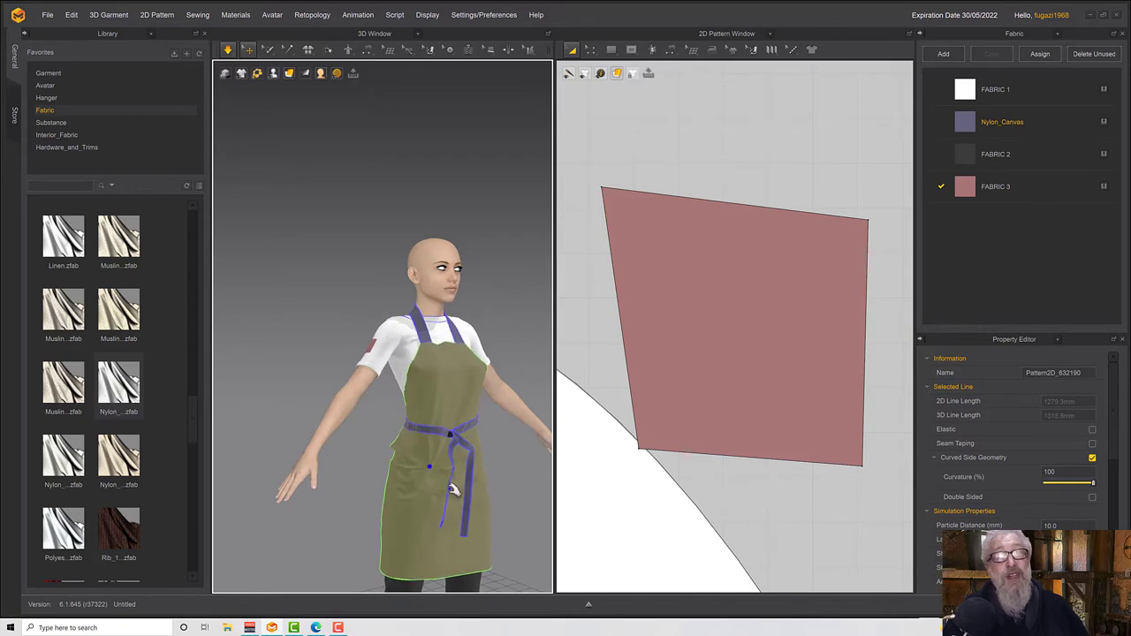
pyautogui.moveTo(431, 509); pyautogui.dragTo(413, 486, button='right')
pyautogui.press('space')
pyautogui.scroll(-3, 440, 493)
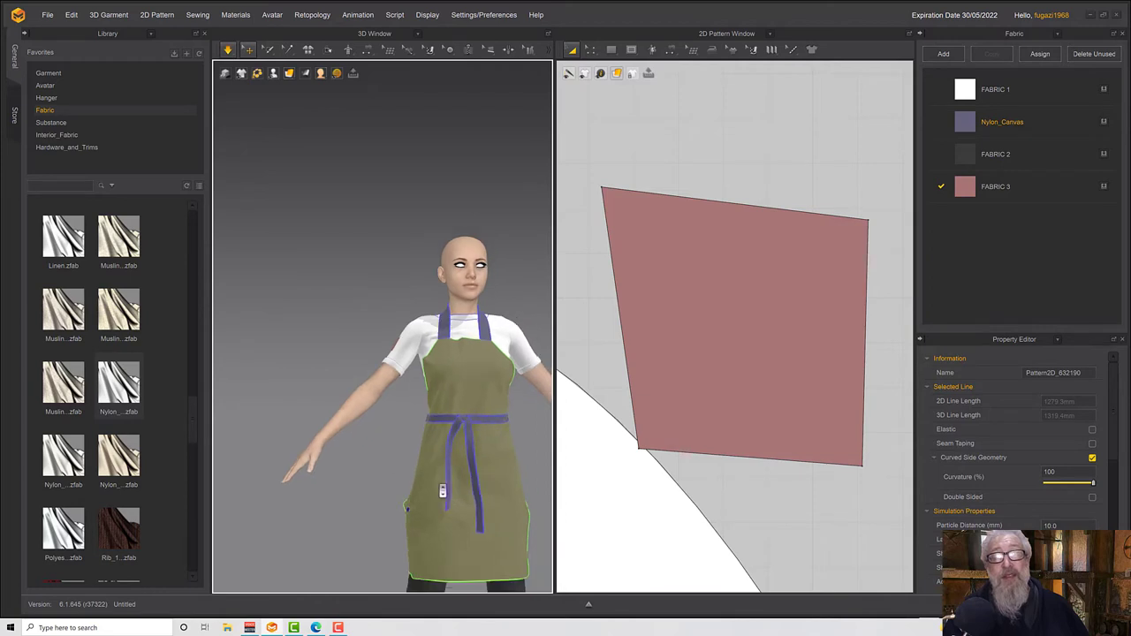
pyautogui.moveTo(459, 495); pyautogui.dragTo(459, 430, button='right')
pyautogui.scroll(4, 469, 448)
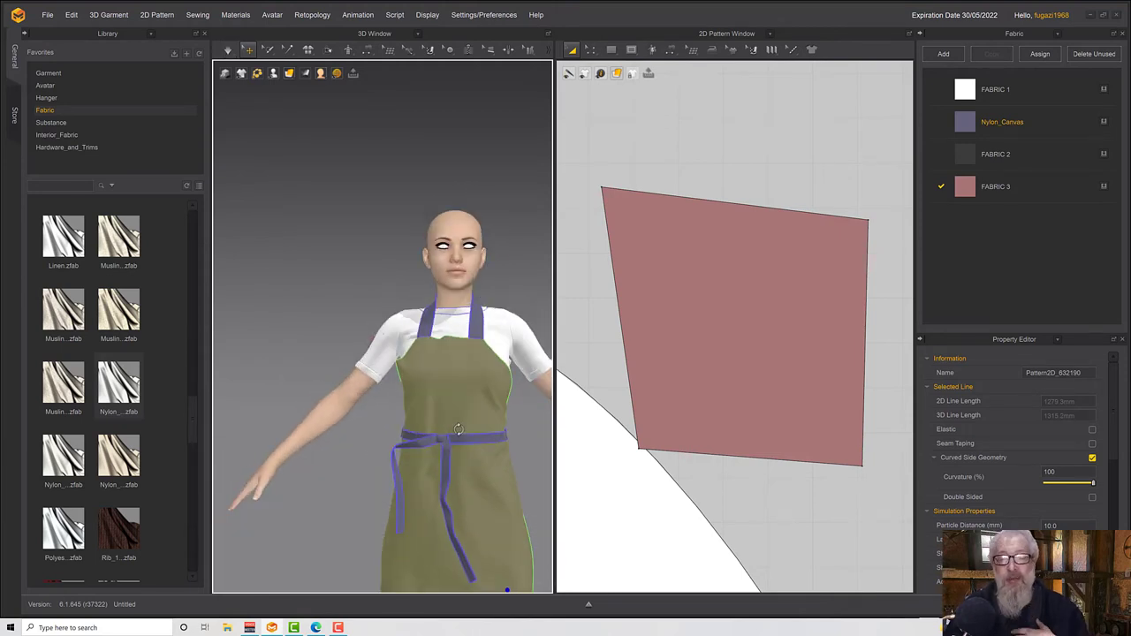
pyautogui.moveTo(432, 512); pyautogui.dragTo(425, 517, button='right')
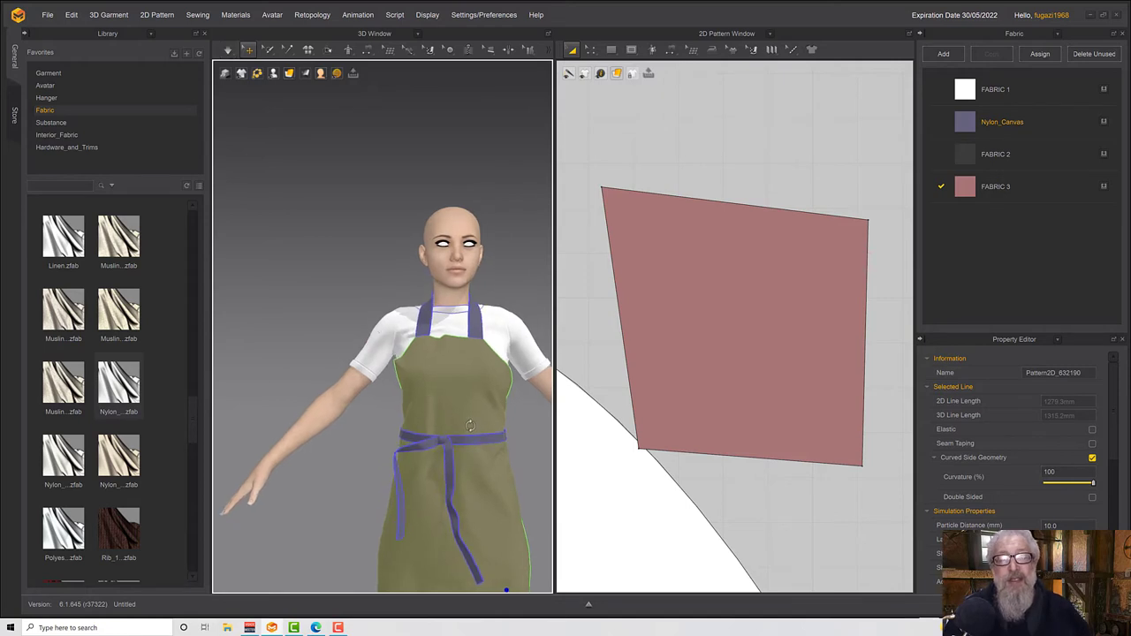
# Resume the simulation and pull the displaced apron tie back so it hangs down the centre front
pyautogui.click(405, 546)
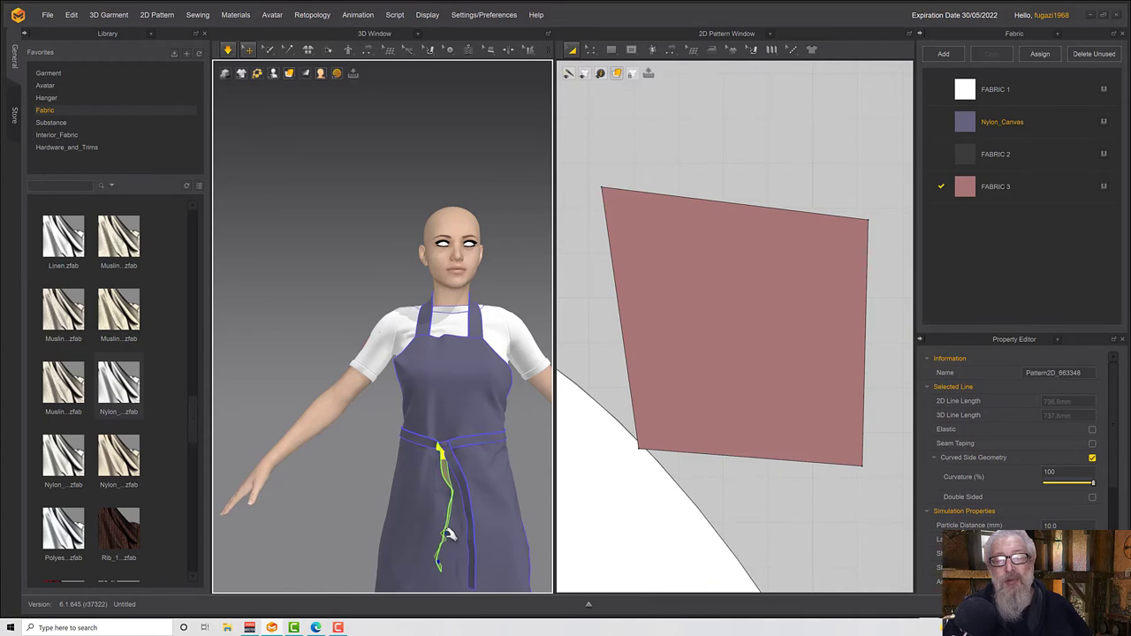
pyautogui.moveTo(428, 525)
pyautogui.mouseDown(button='right')
pyautogui.moveTo(510, 510)
pyautogui.moveTo(449, 521)
pyautogui.moveTo(365, 506)
pyautogui.moveTo(412, 522)
pyautogui.mouseUp(button='right')
pyautogui.press('q')
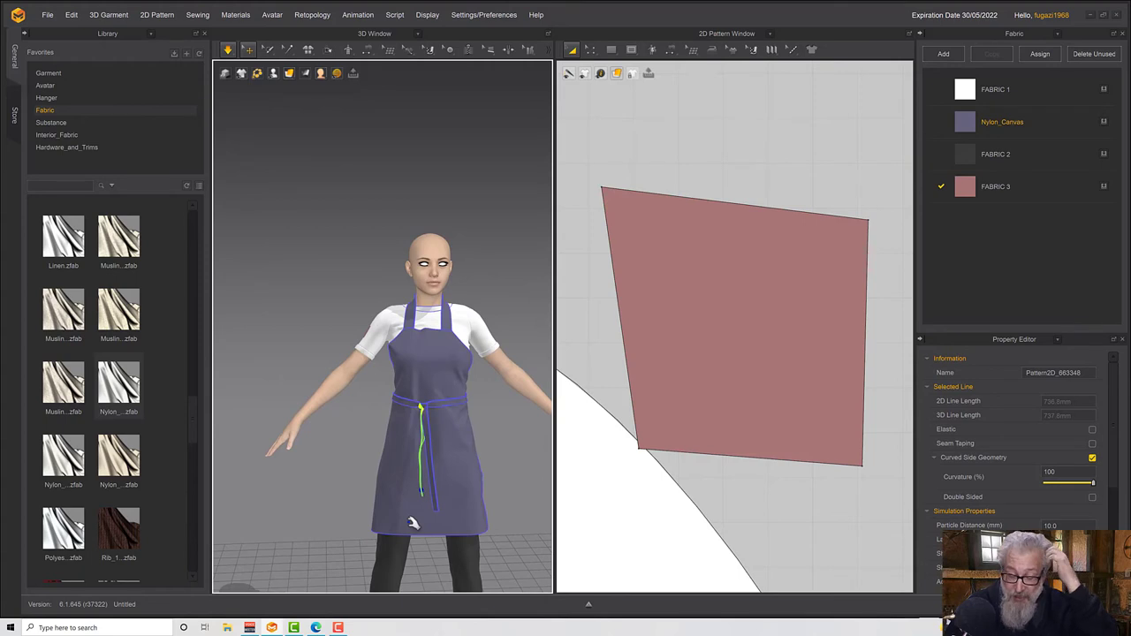
pyautogui.moveTo(395, 498); pyautogui.dragTo(419, 493, button='right')
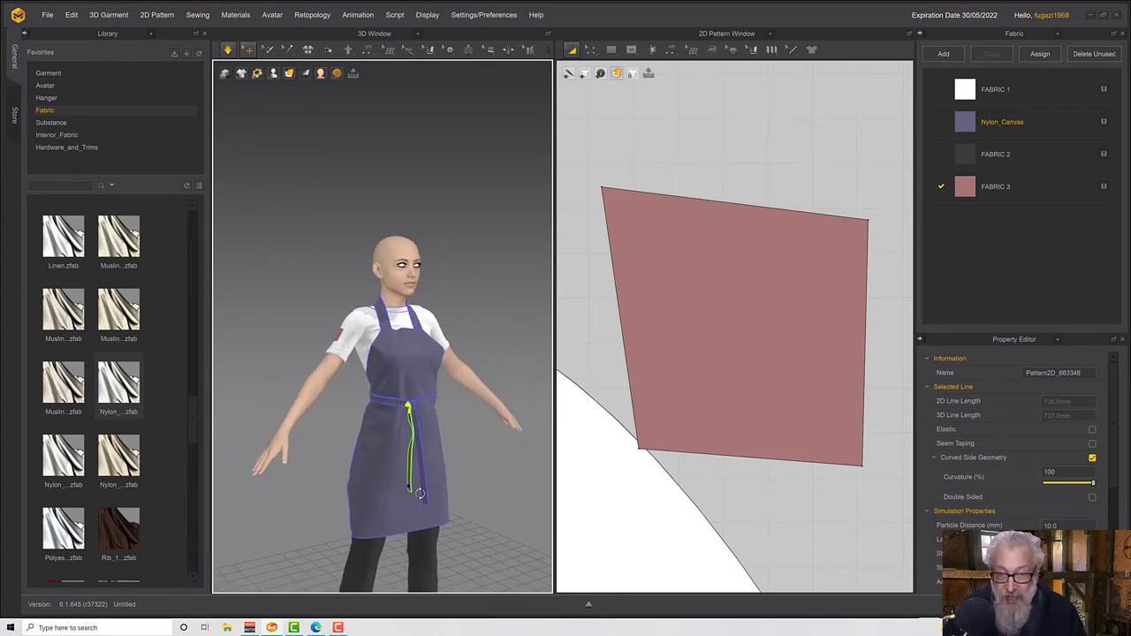